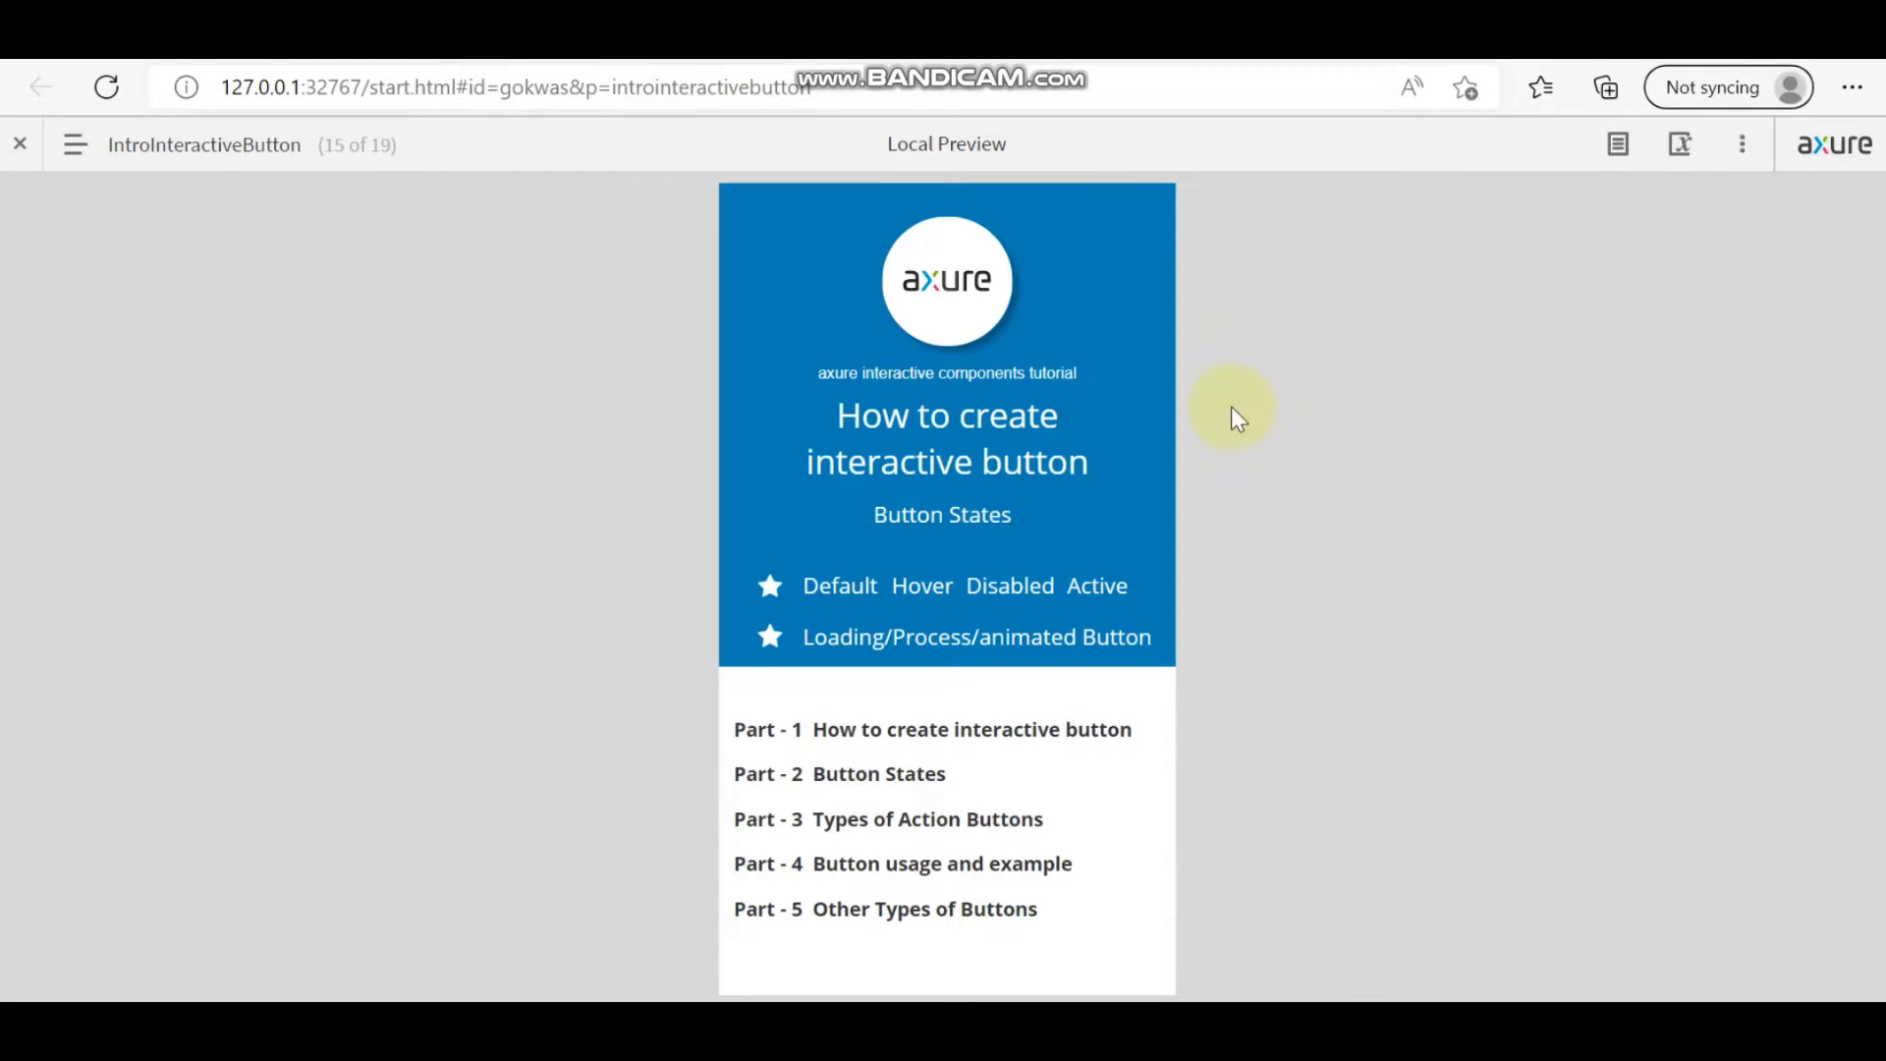
Open the ExampleInteractiveButton page in the preview and try out its Disabled and Focus Submit buttons.
left_click(89, 153)
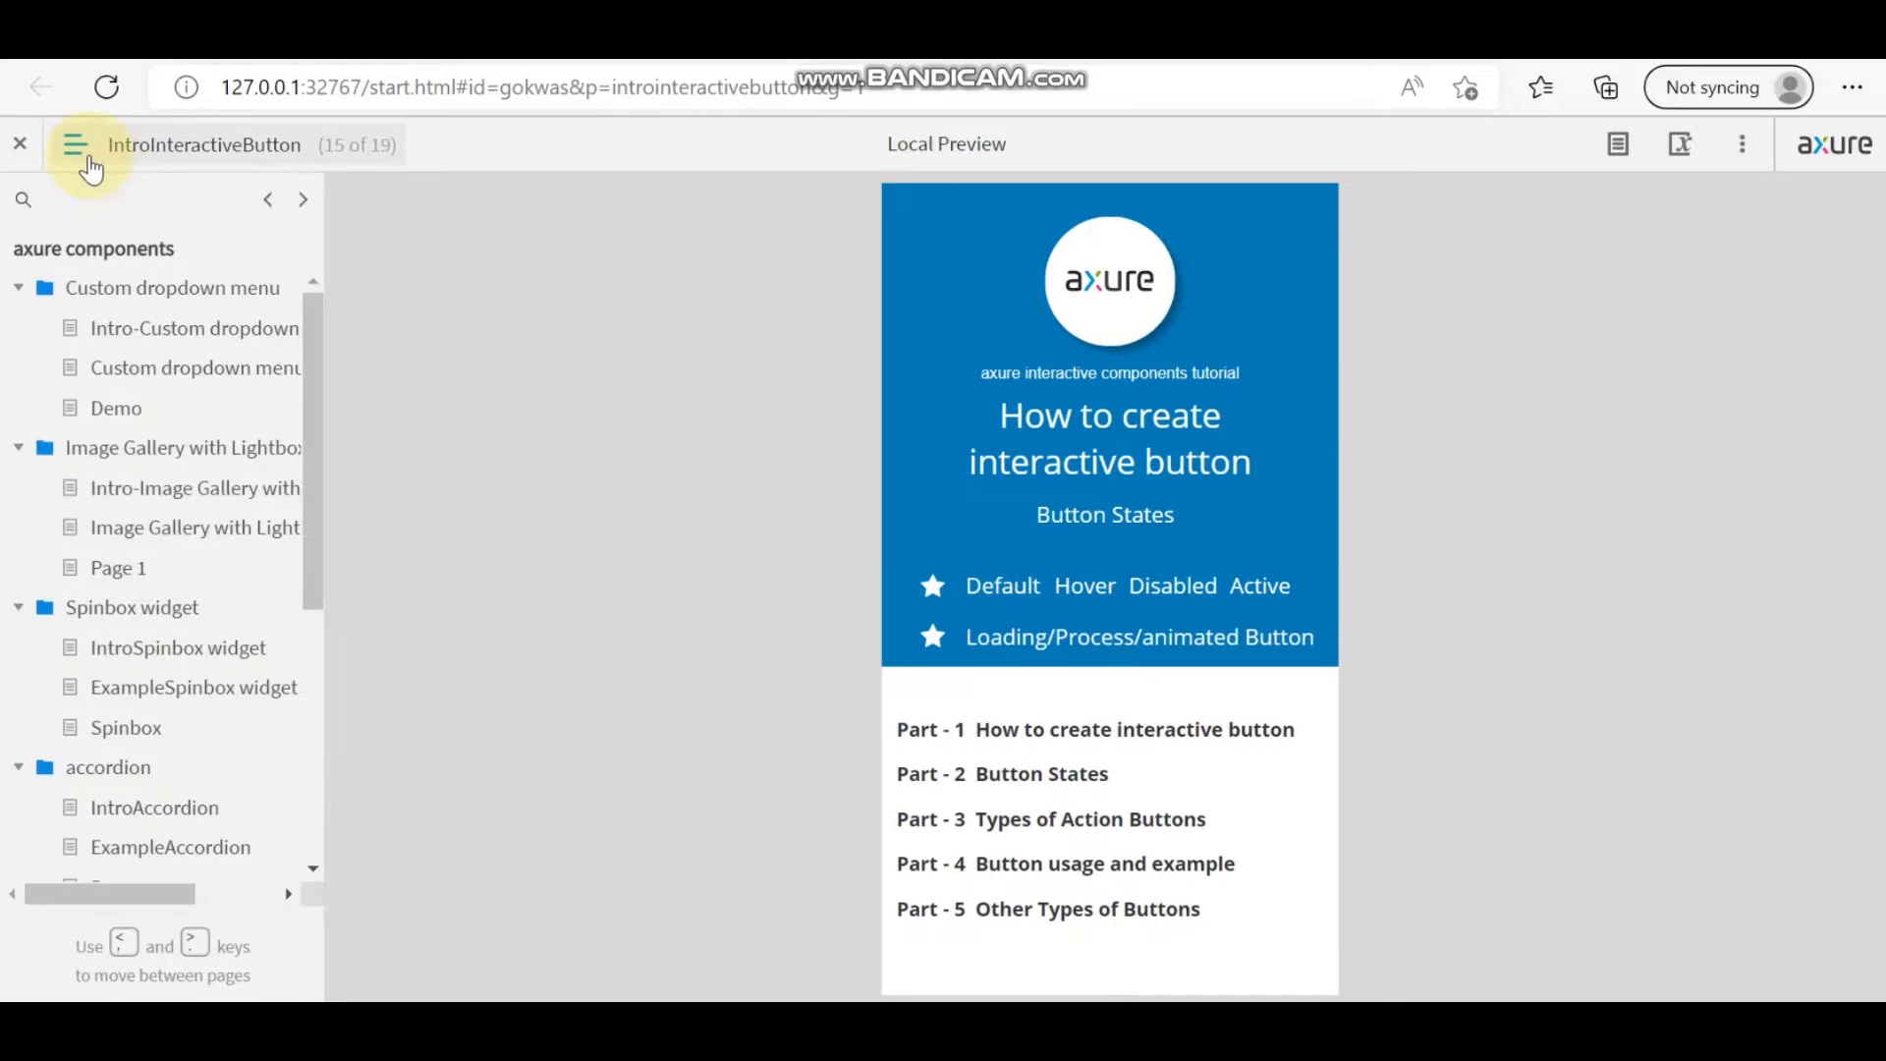
scroll(232, 785, "down", 3)
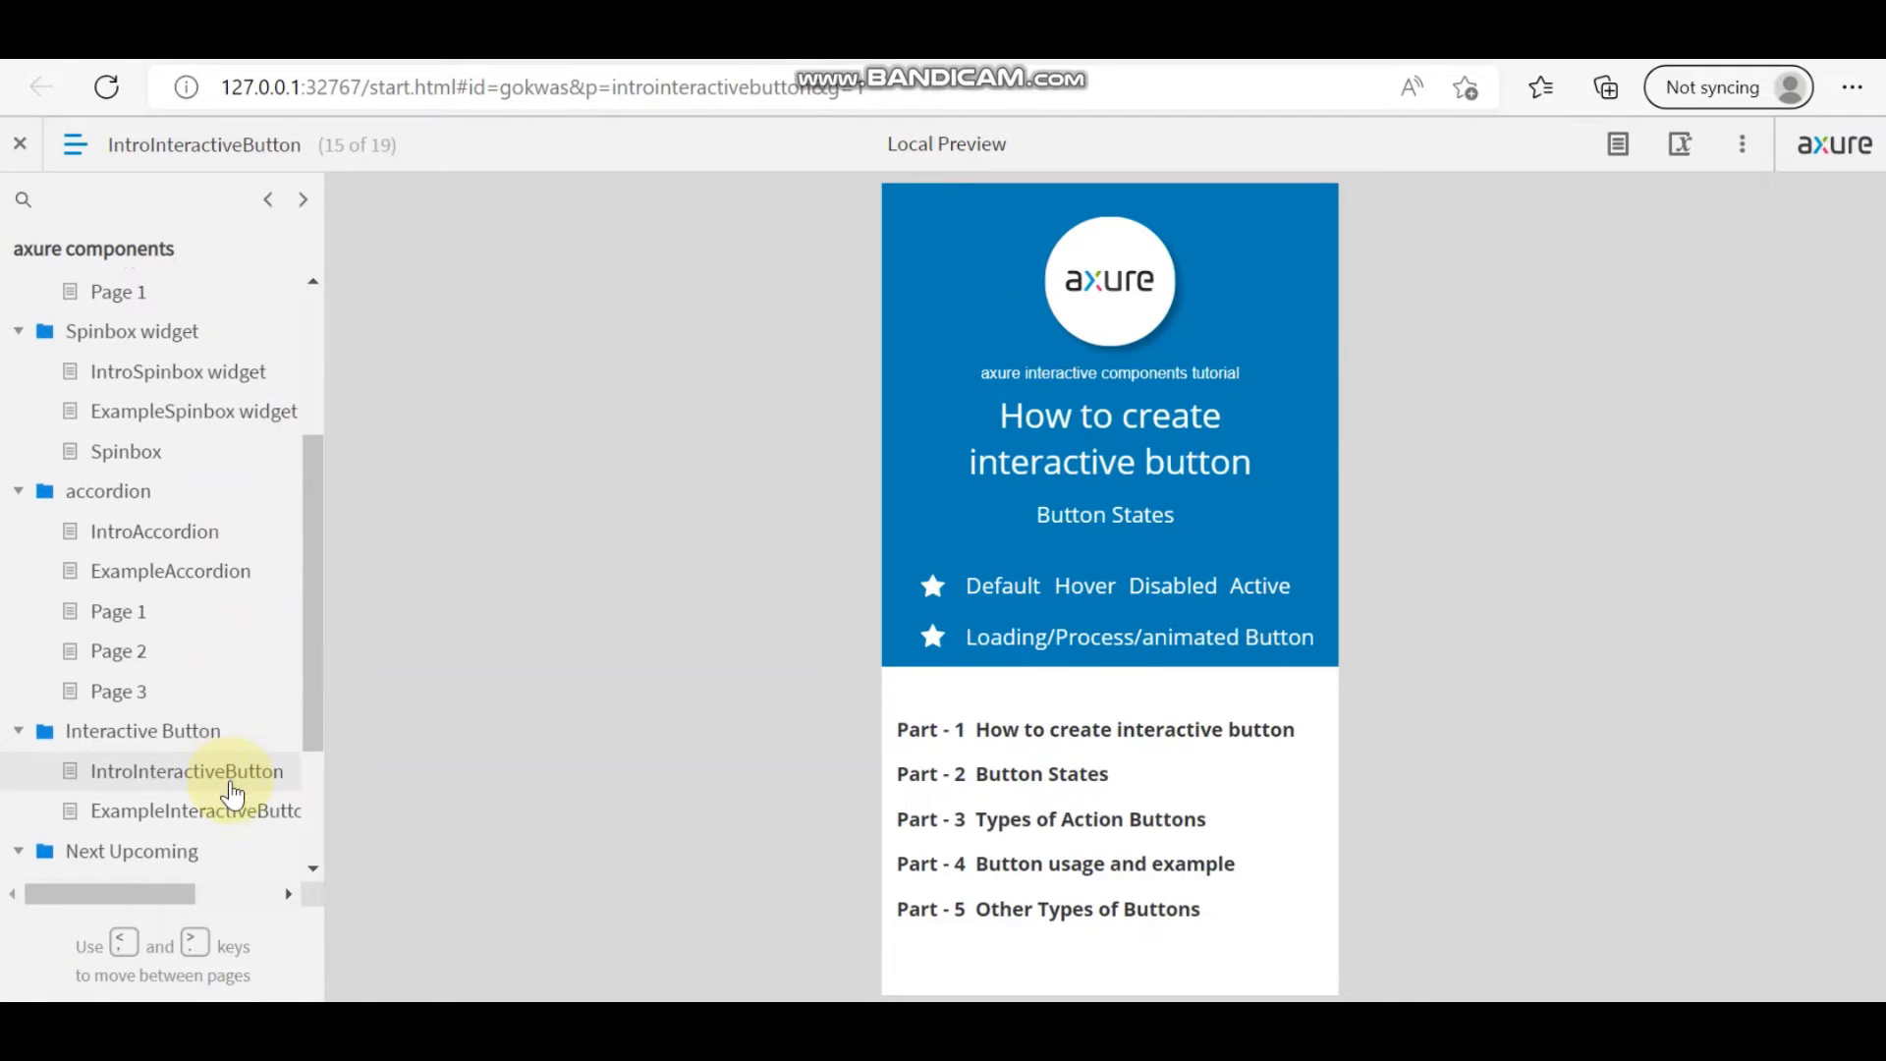
left_click(198, 813)
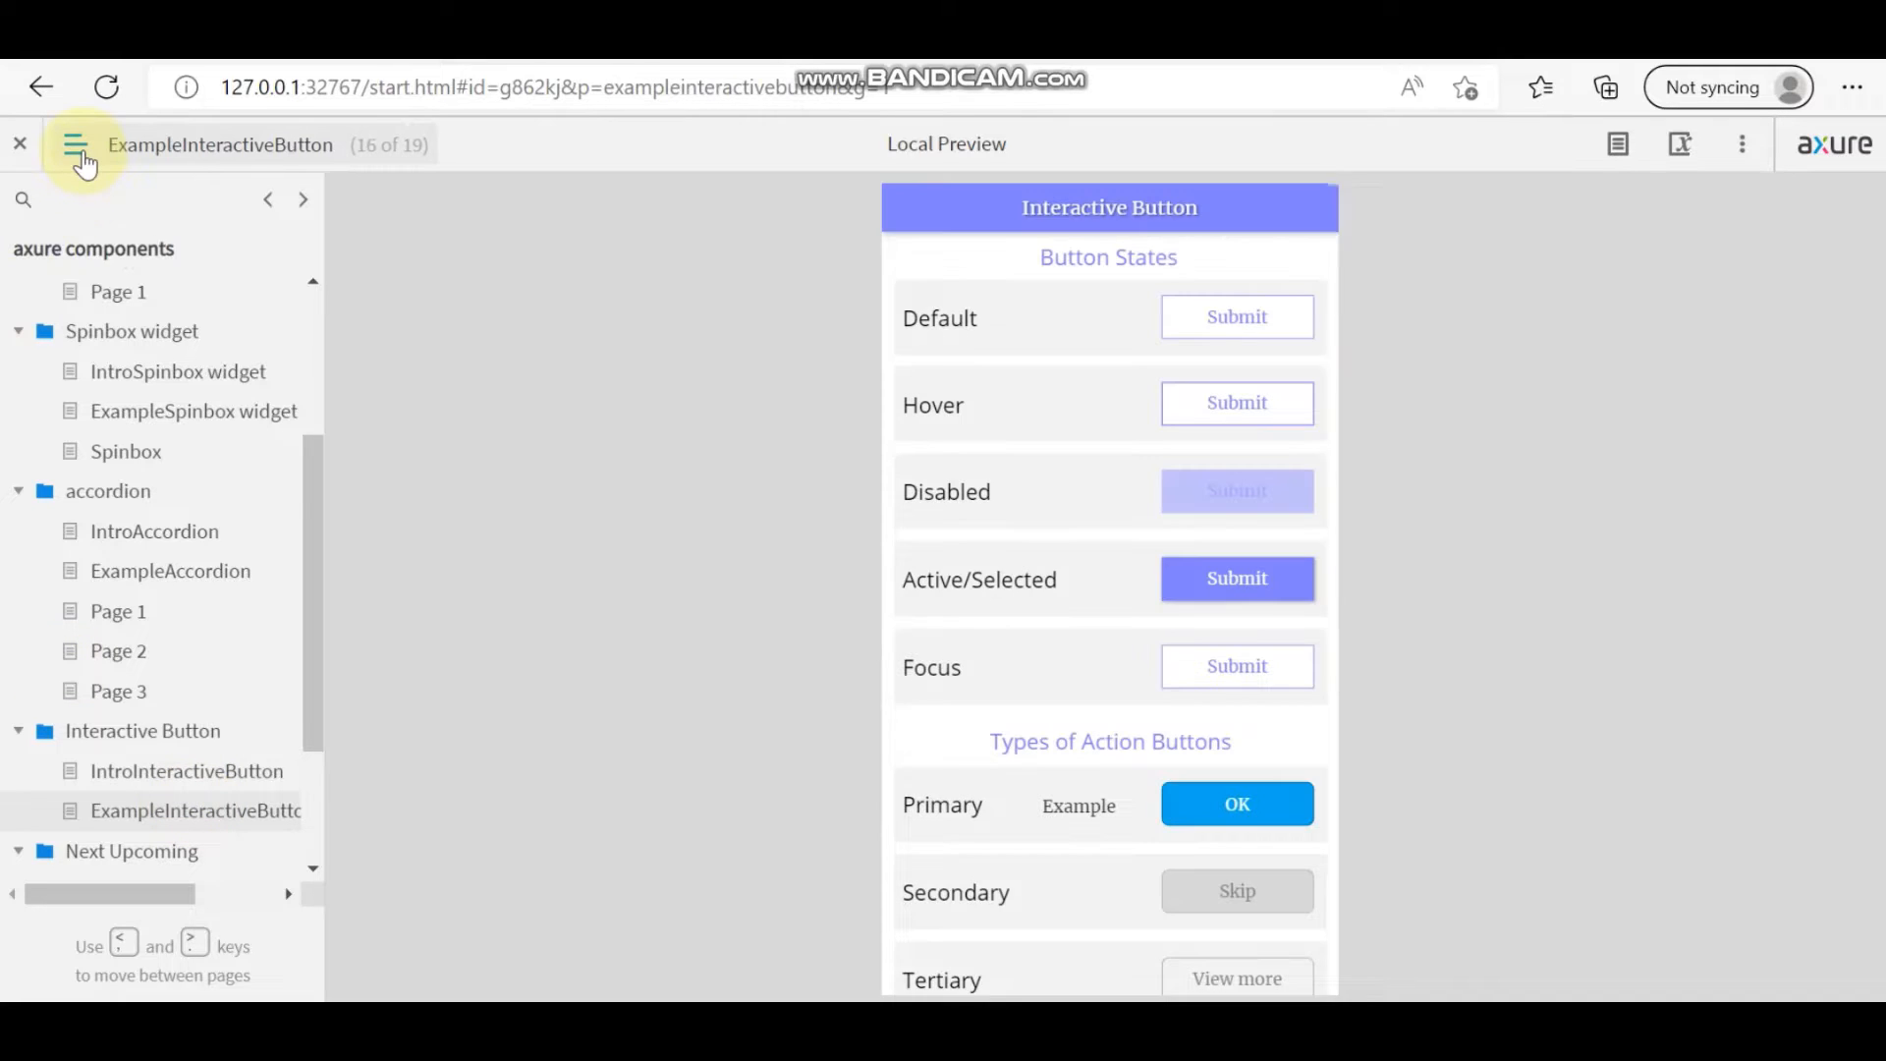
left_click(83, 152)
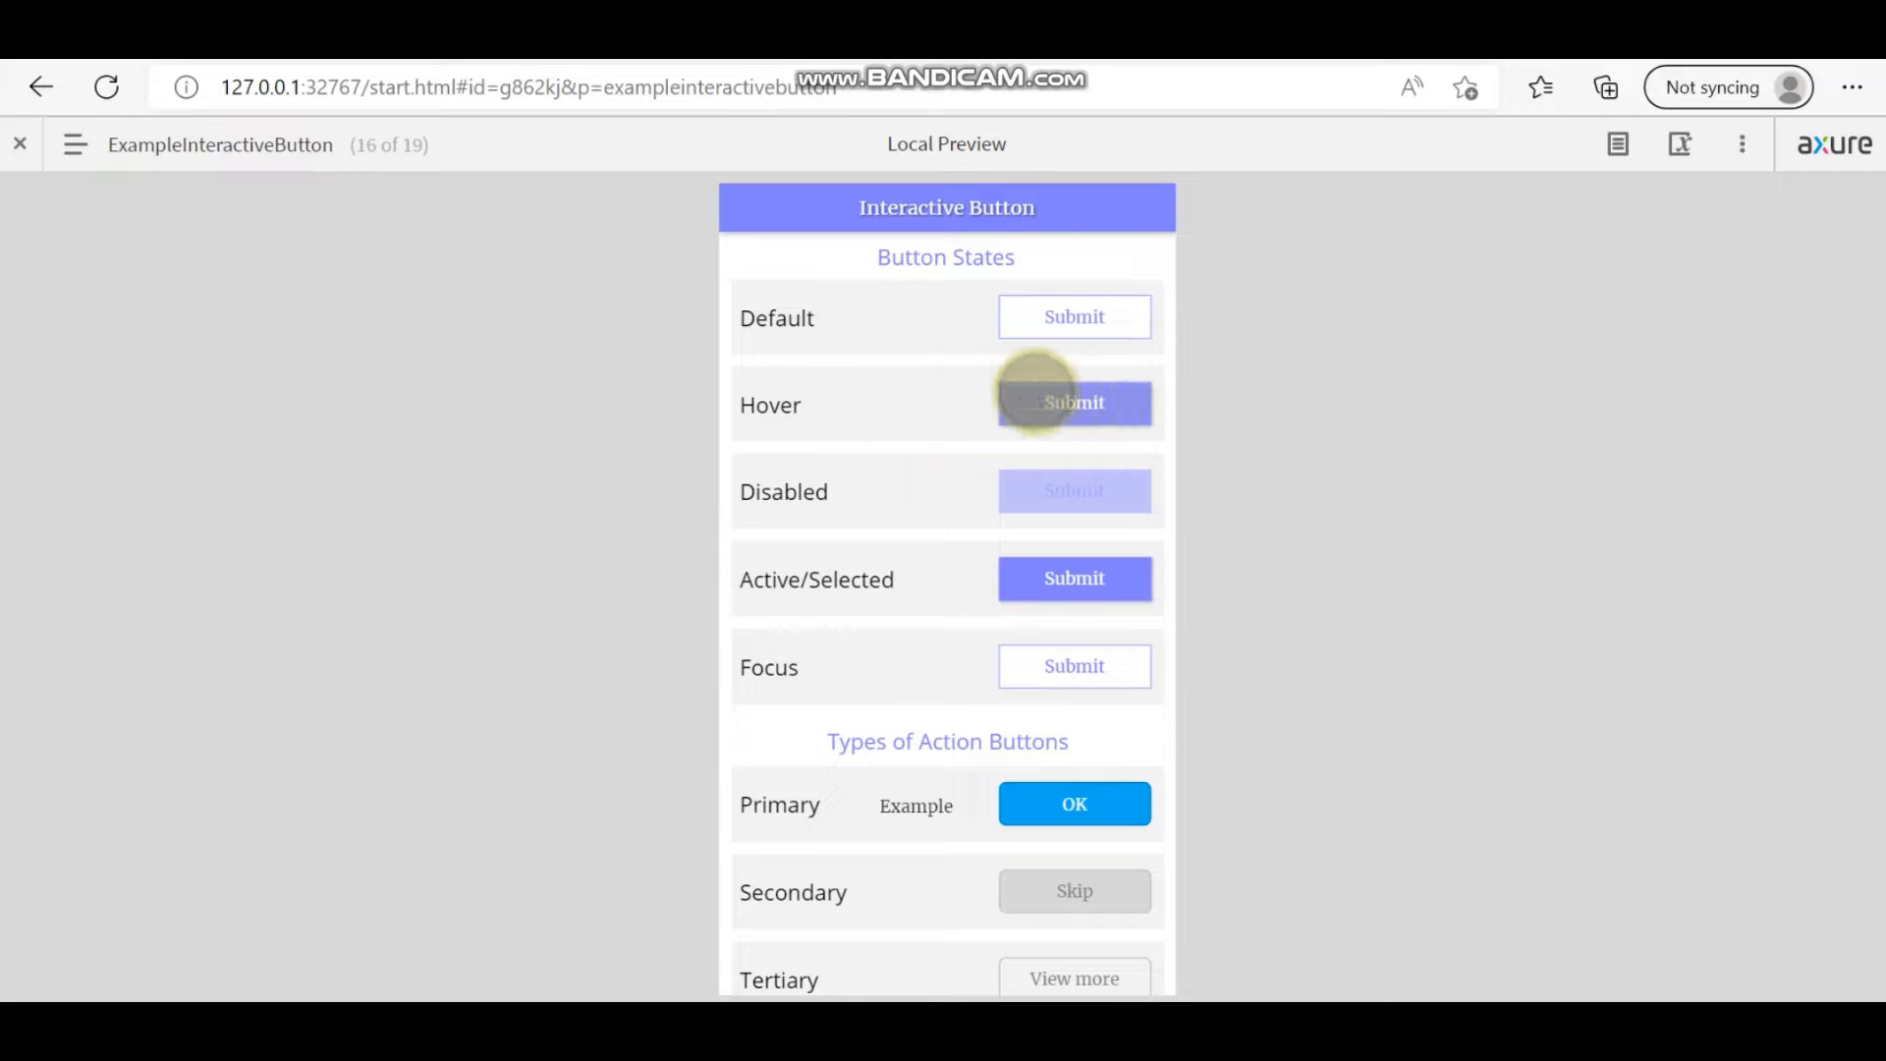
left_click(1100, 483)
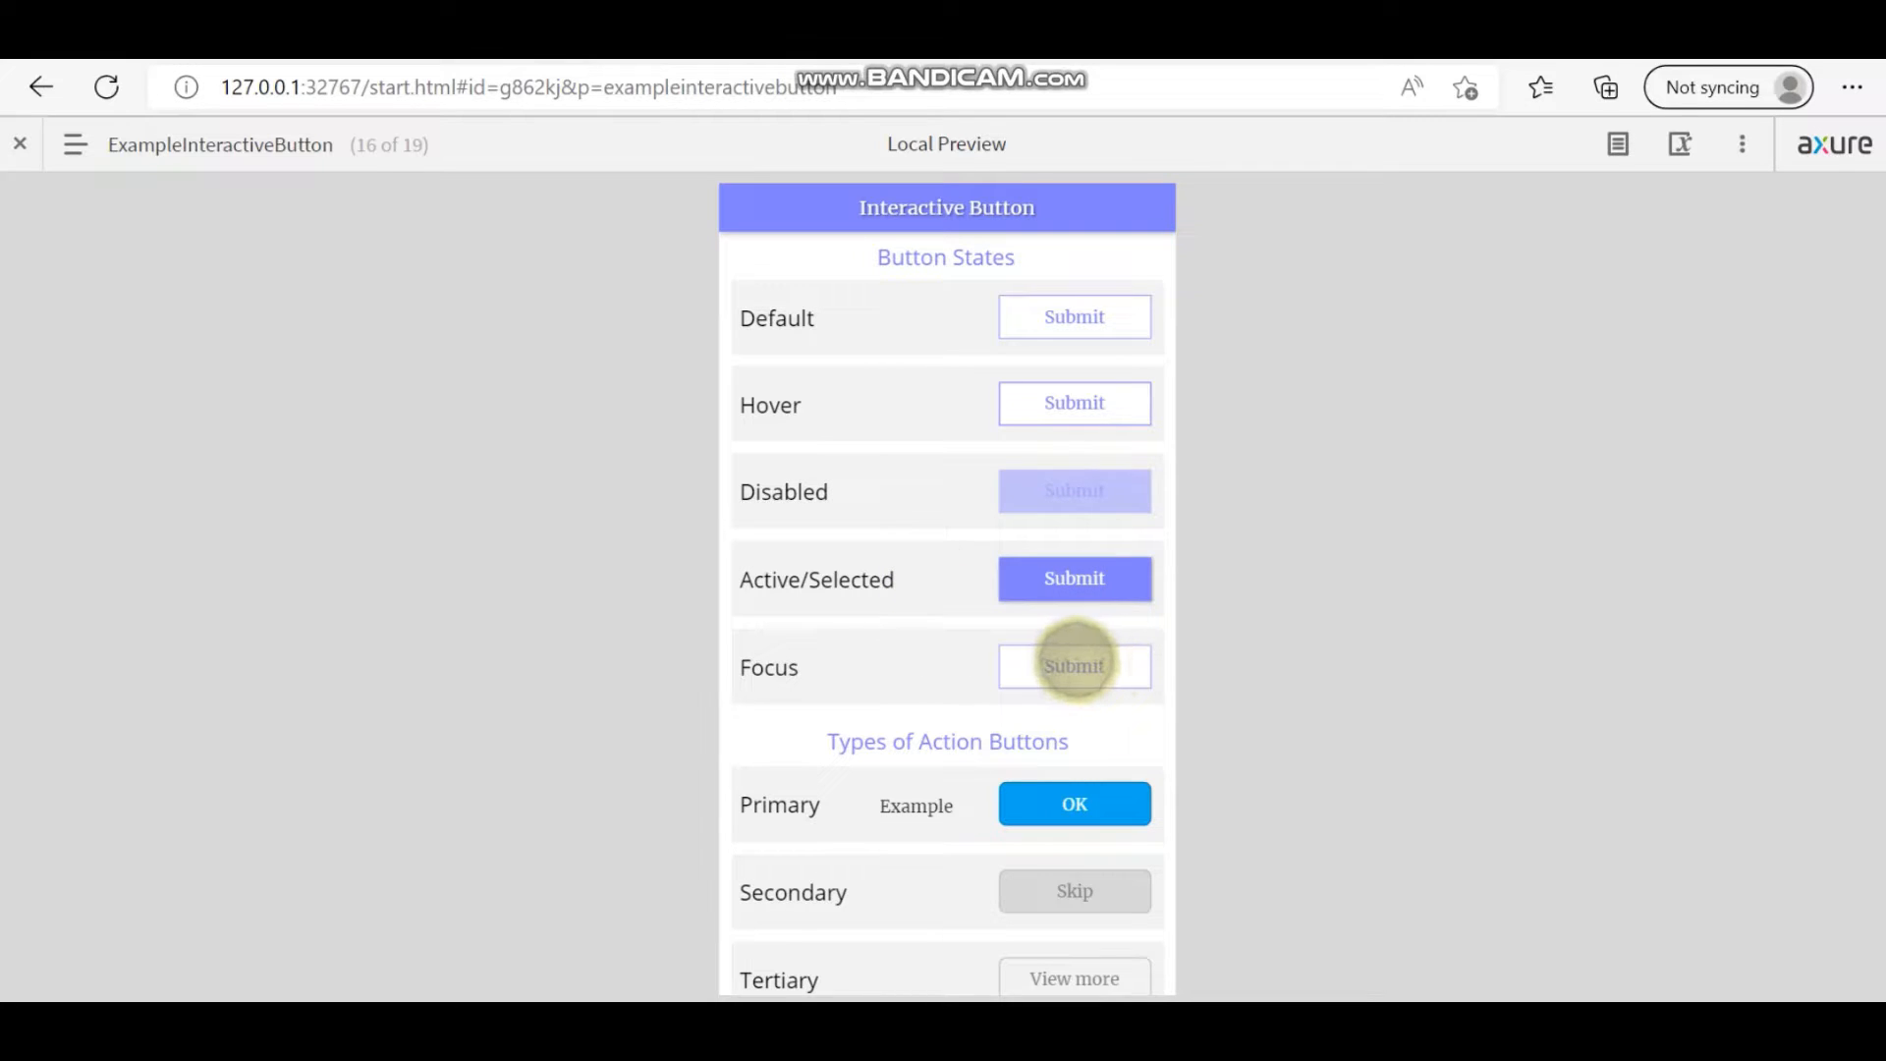
left_click(1076, 660)
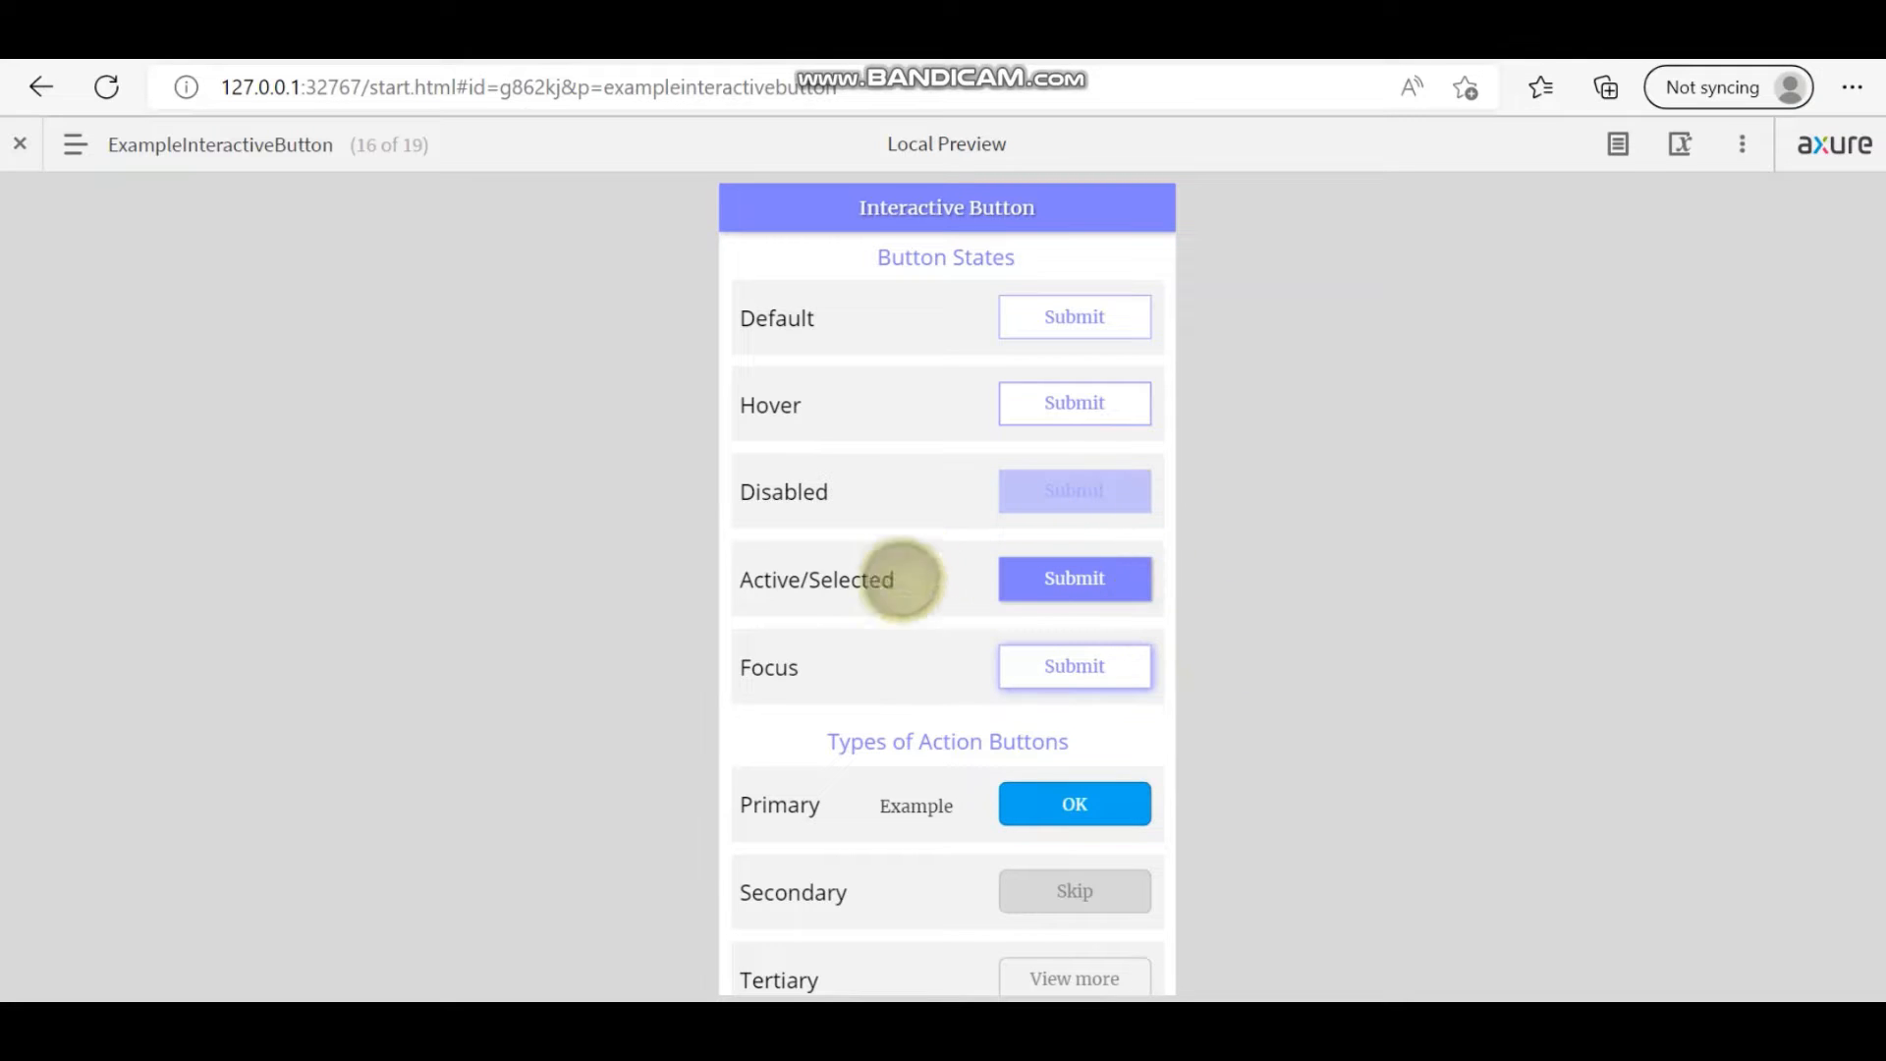
Examine the action button examples and the other button types, from Primary through the Loading/process/animated button.
scroll(898, 601, "down", 2)
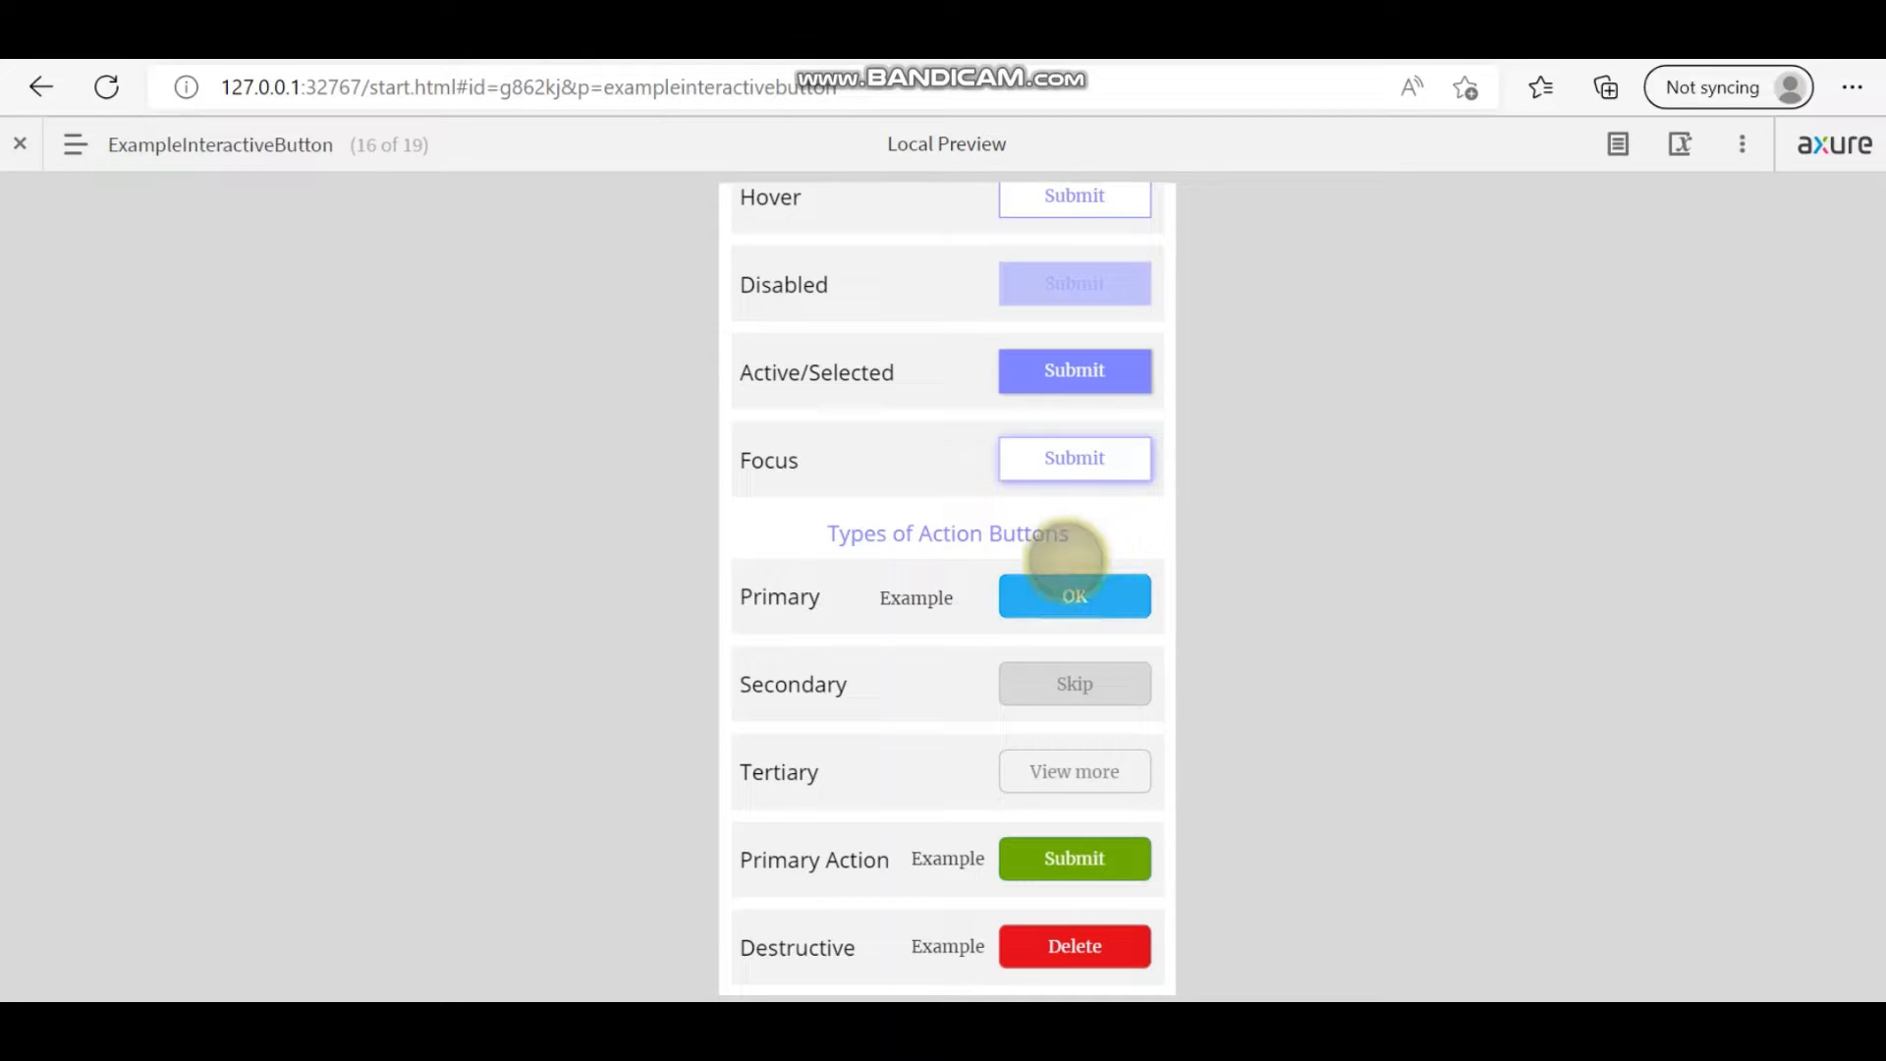
scroll(880, 674, "down", 2)
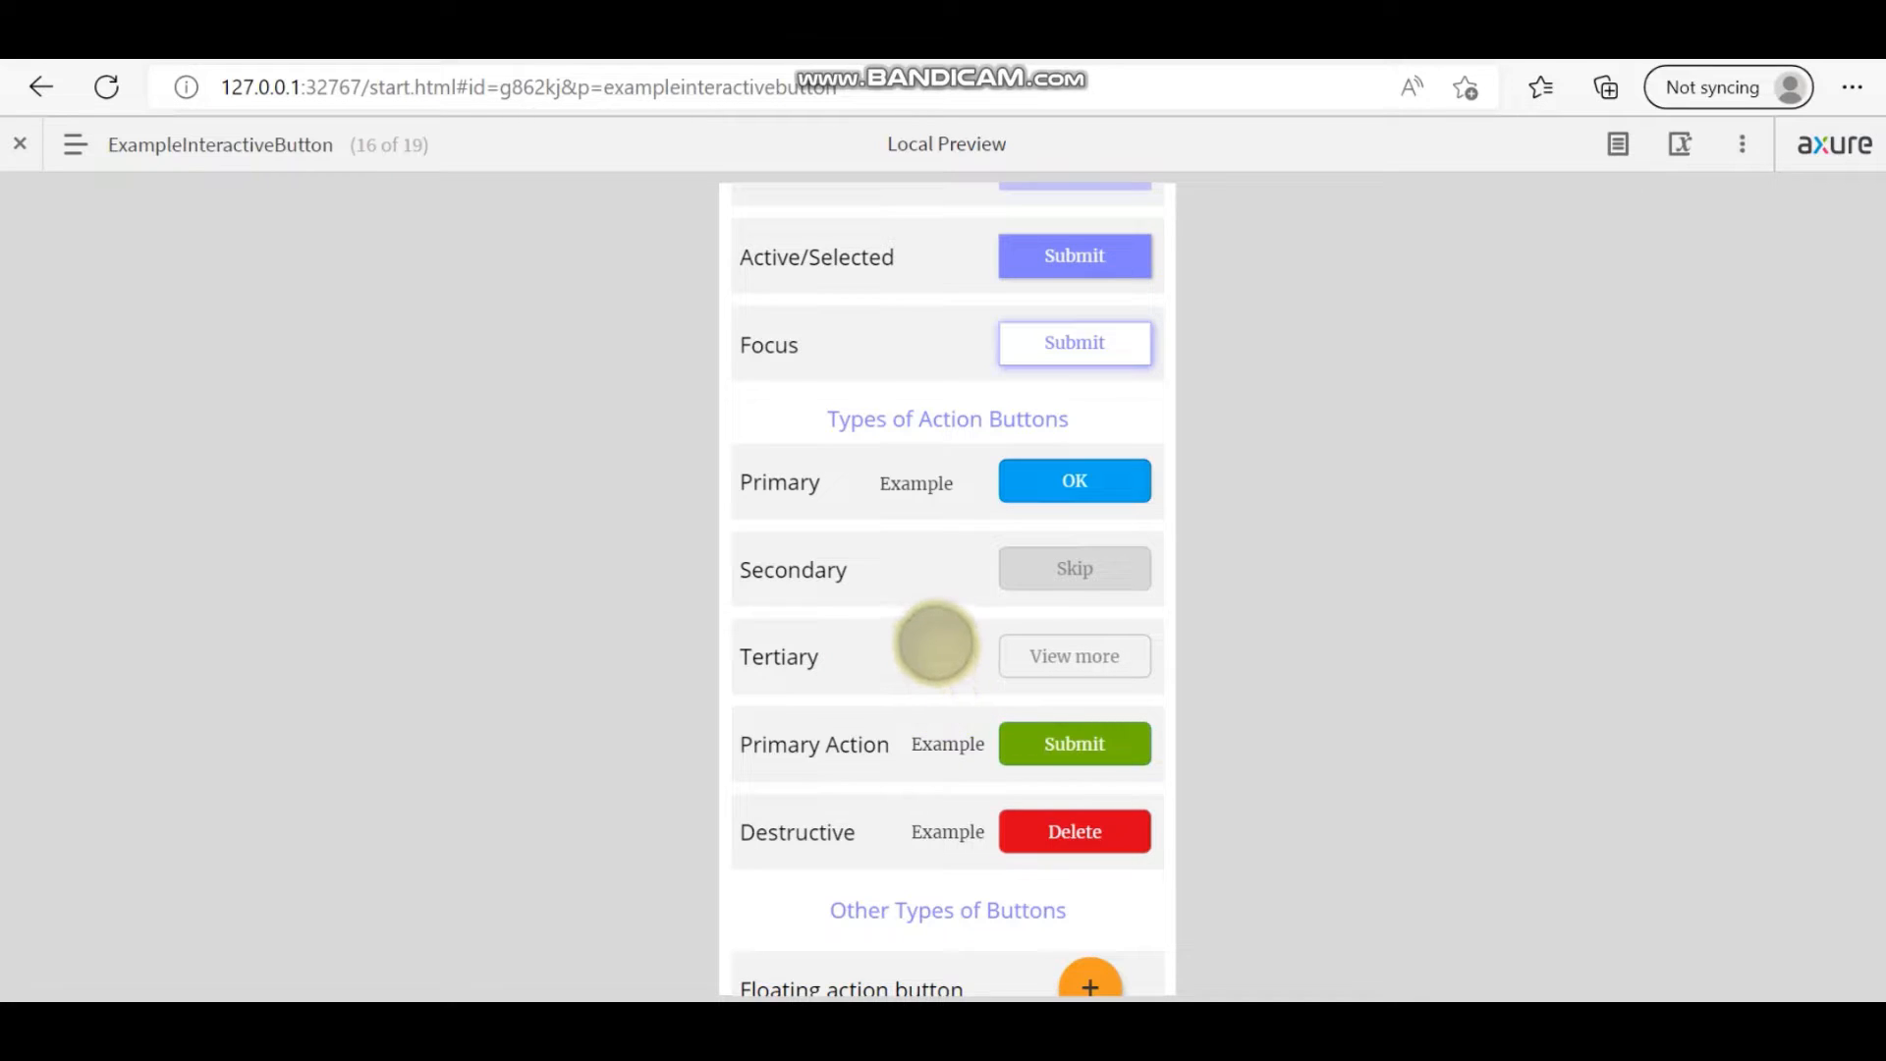
scroll(935, 644, "down", 1)
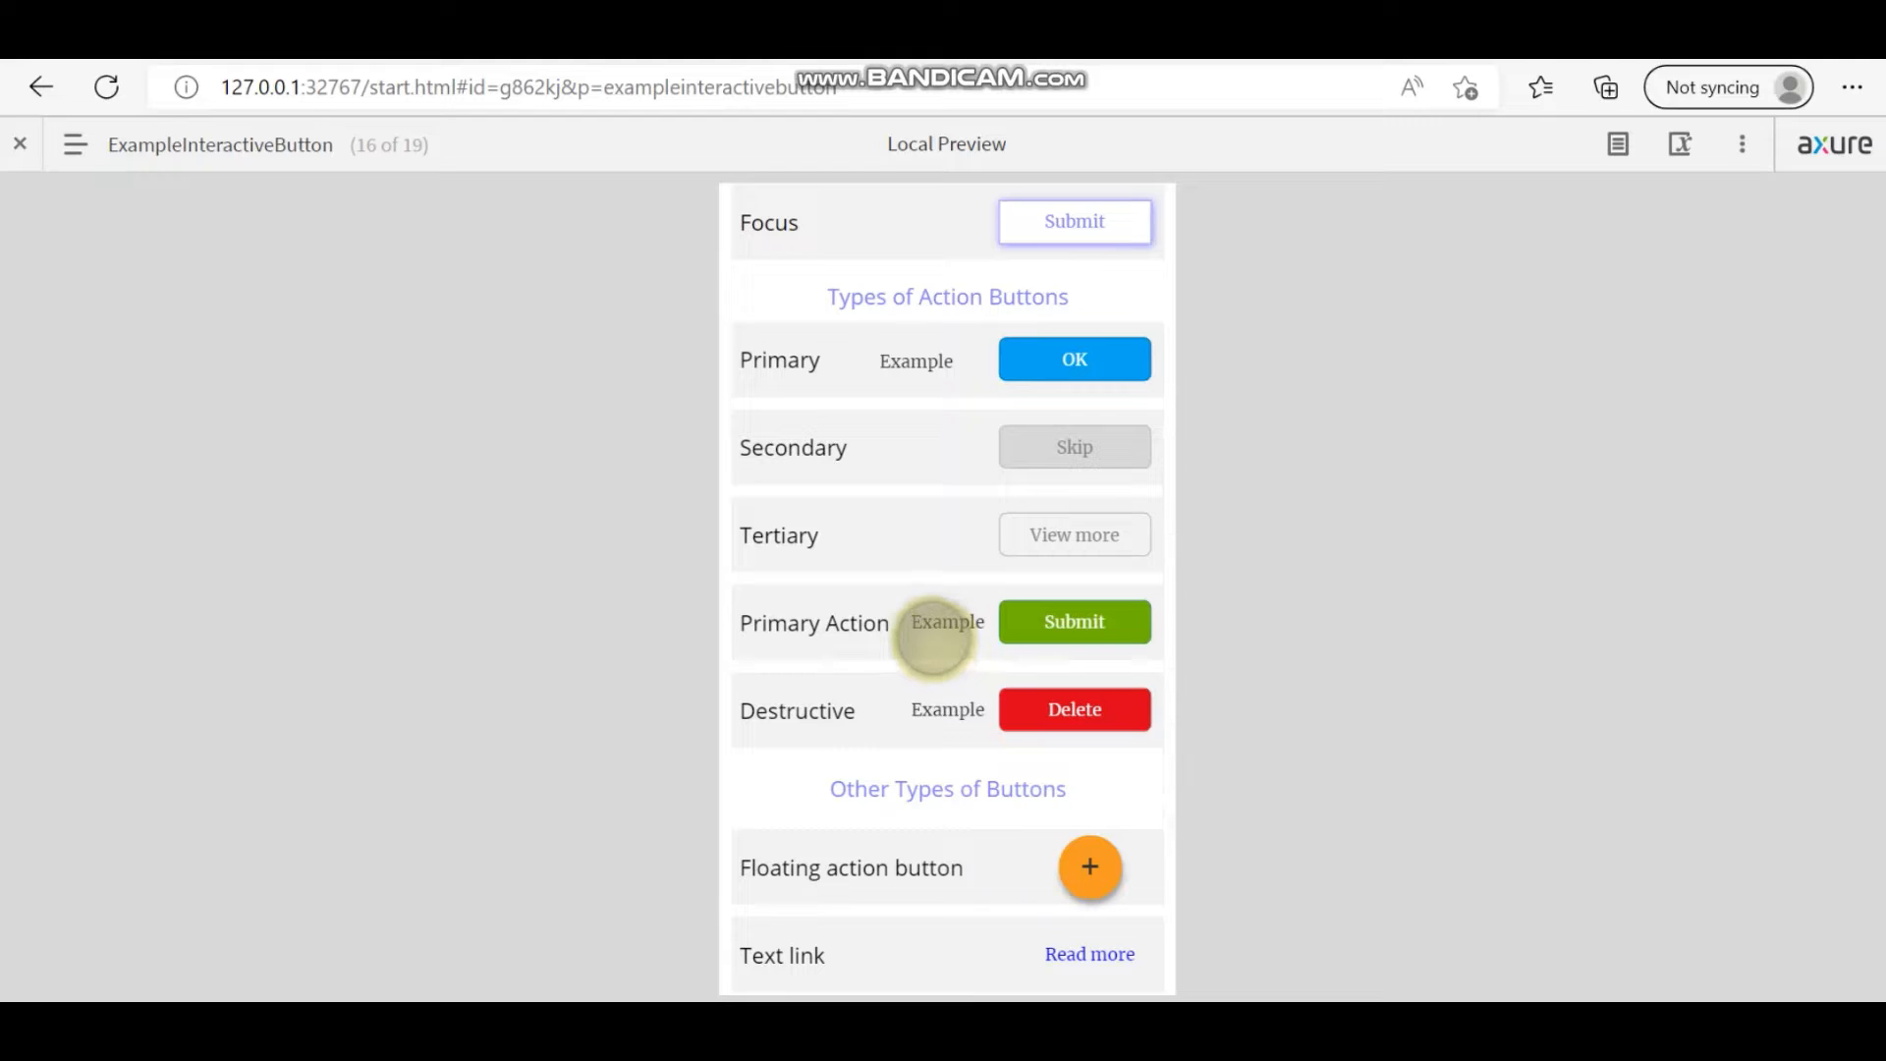
scroll(934, 634, "down", 1)
scroll(931, 633, "down", 1)
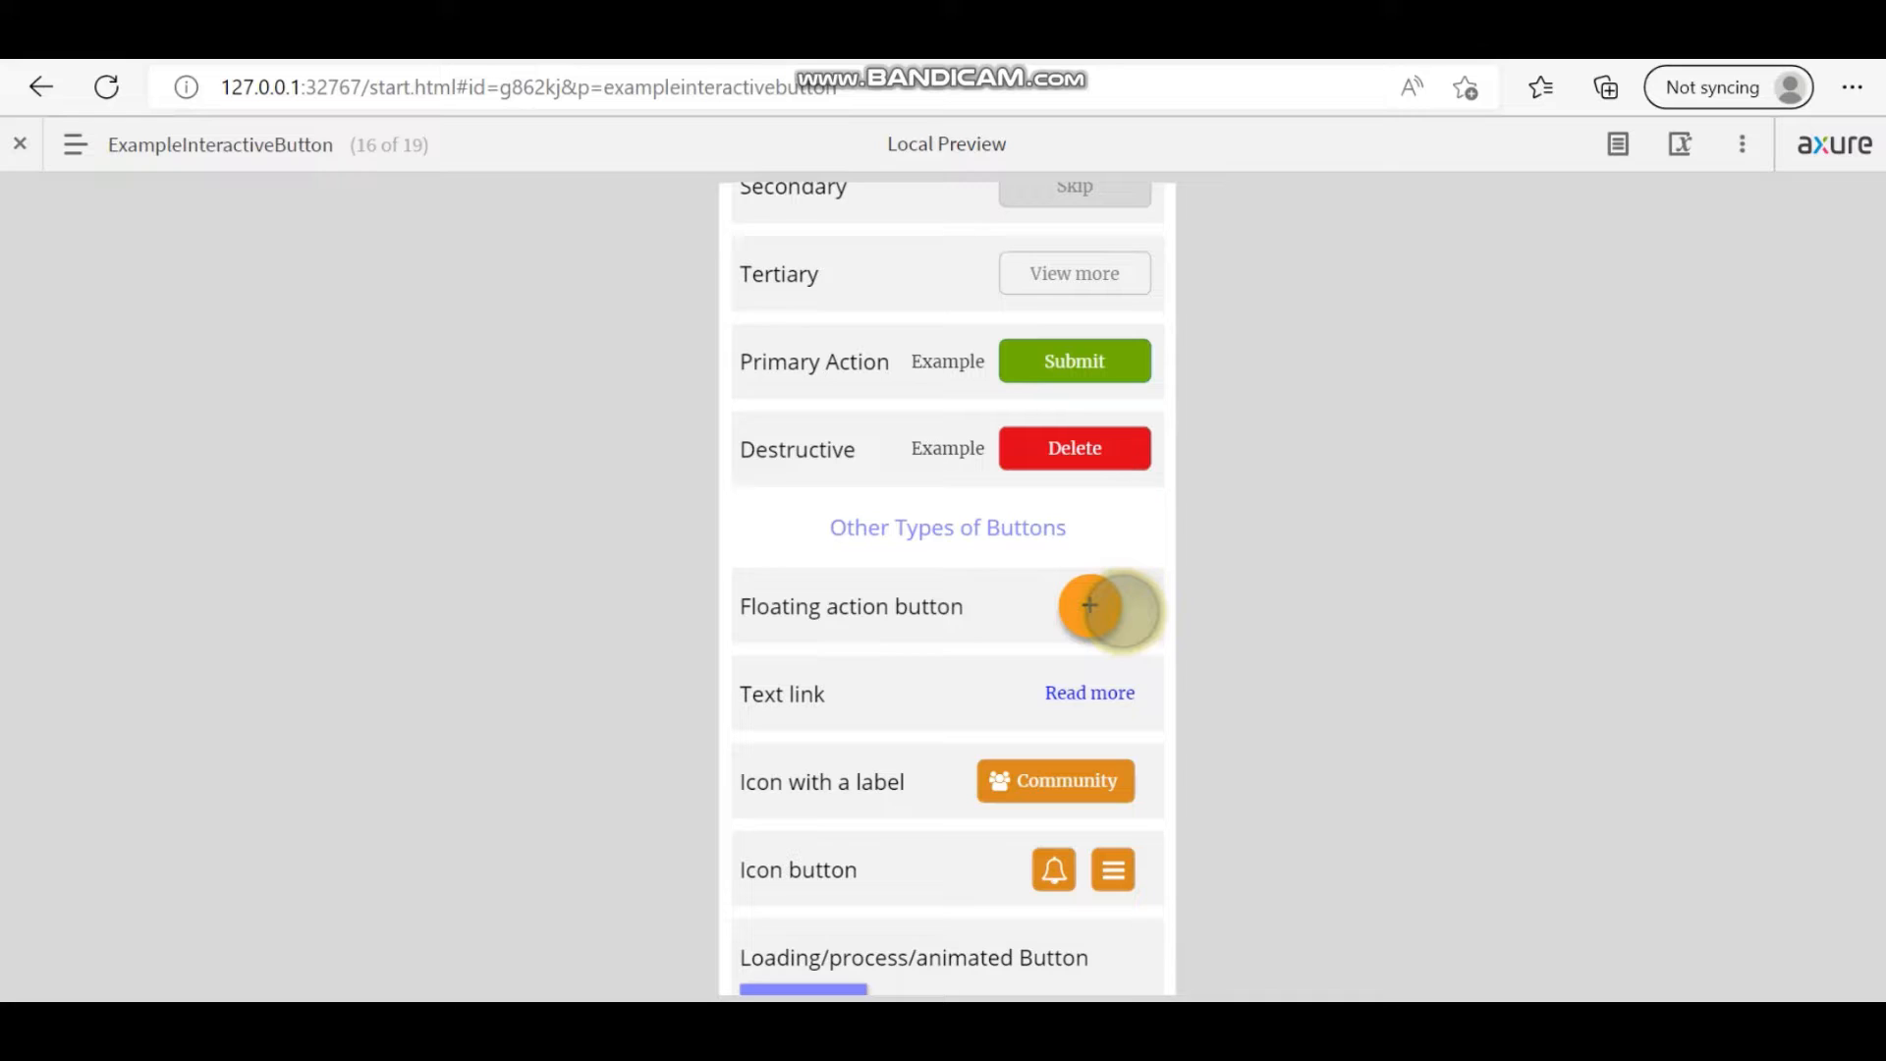
left_click(1166, 603)
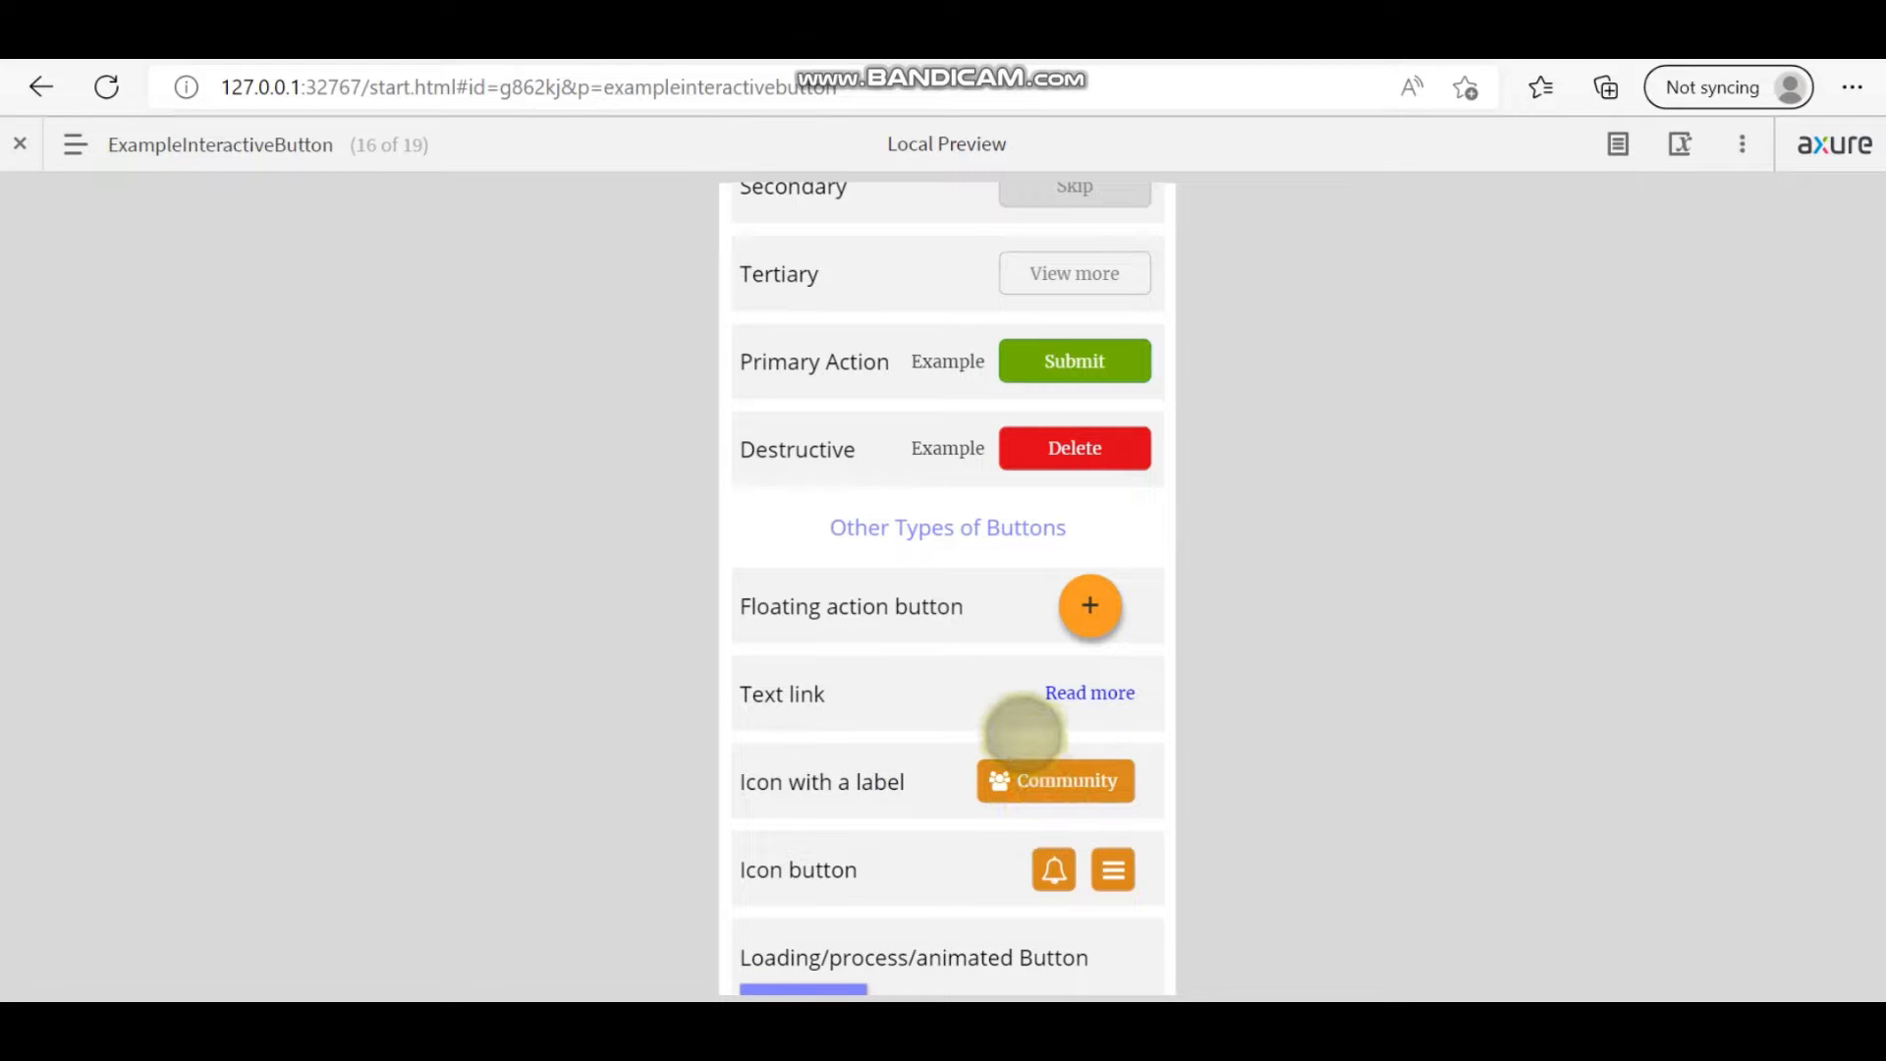
scroll(1022, 727, "down", 1)
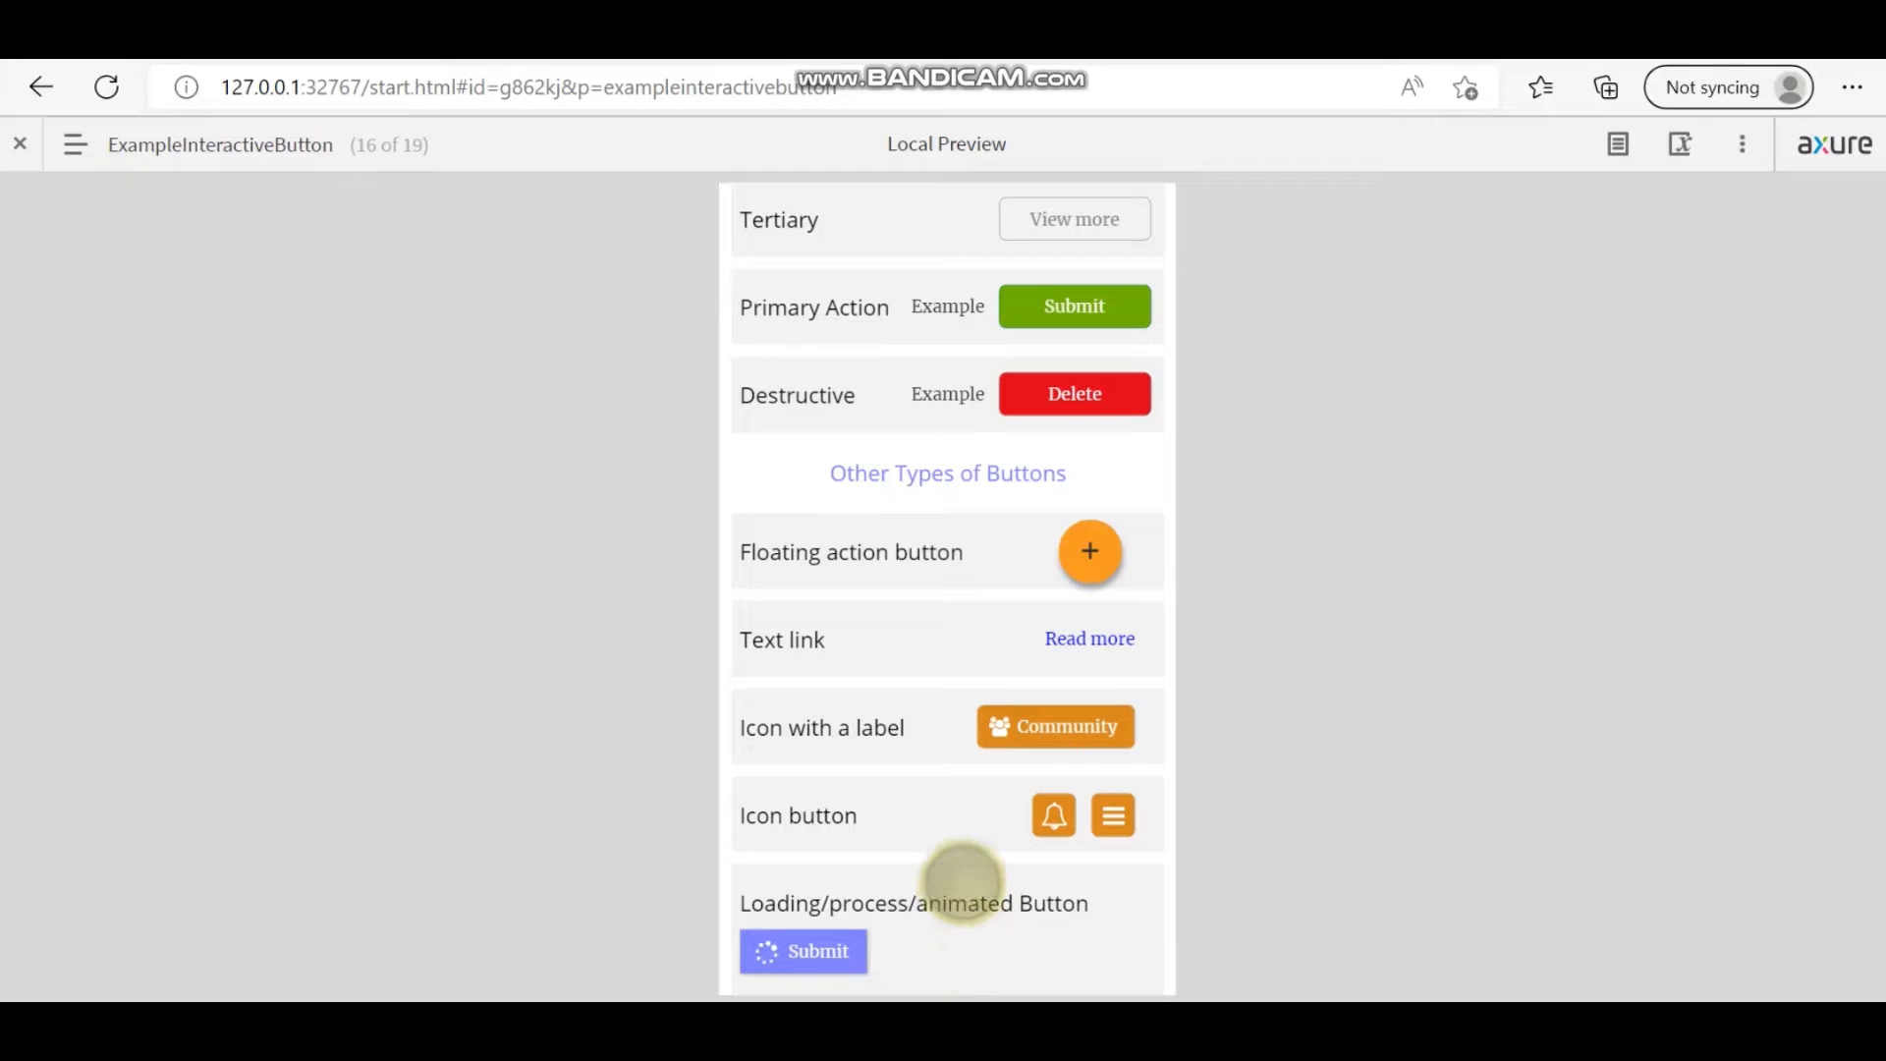
Return to the IntroInteractiveButton page in the preview.
scroll(965, 866, "up", 6)
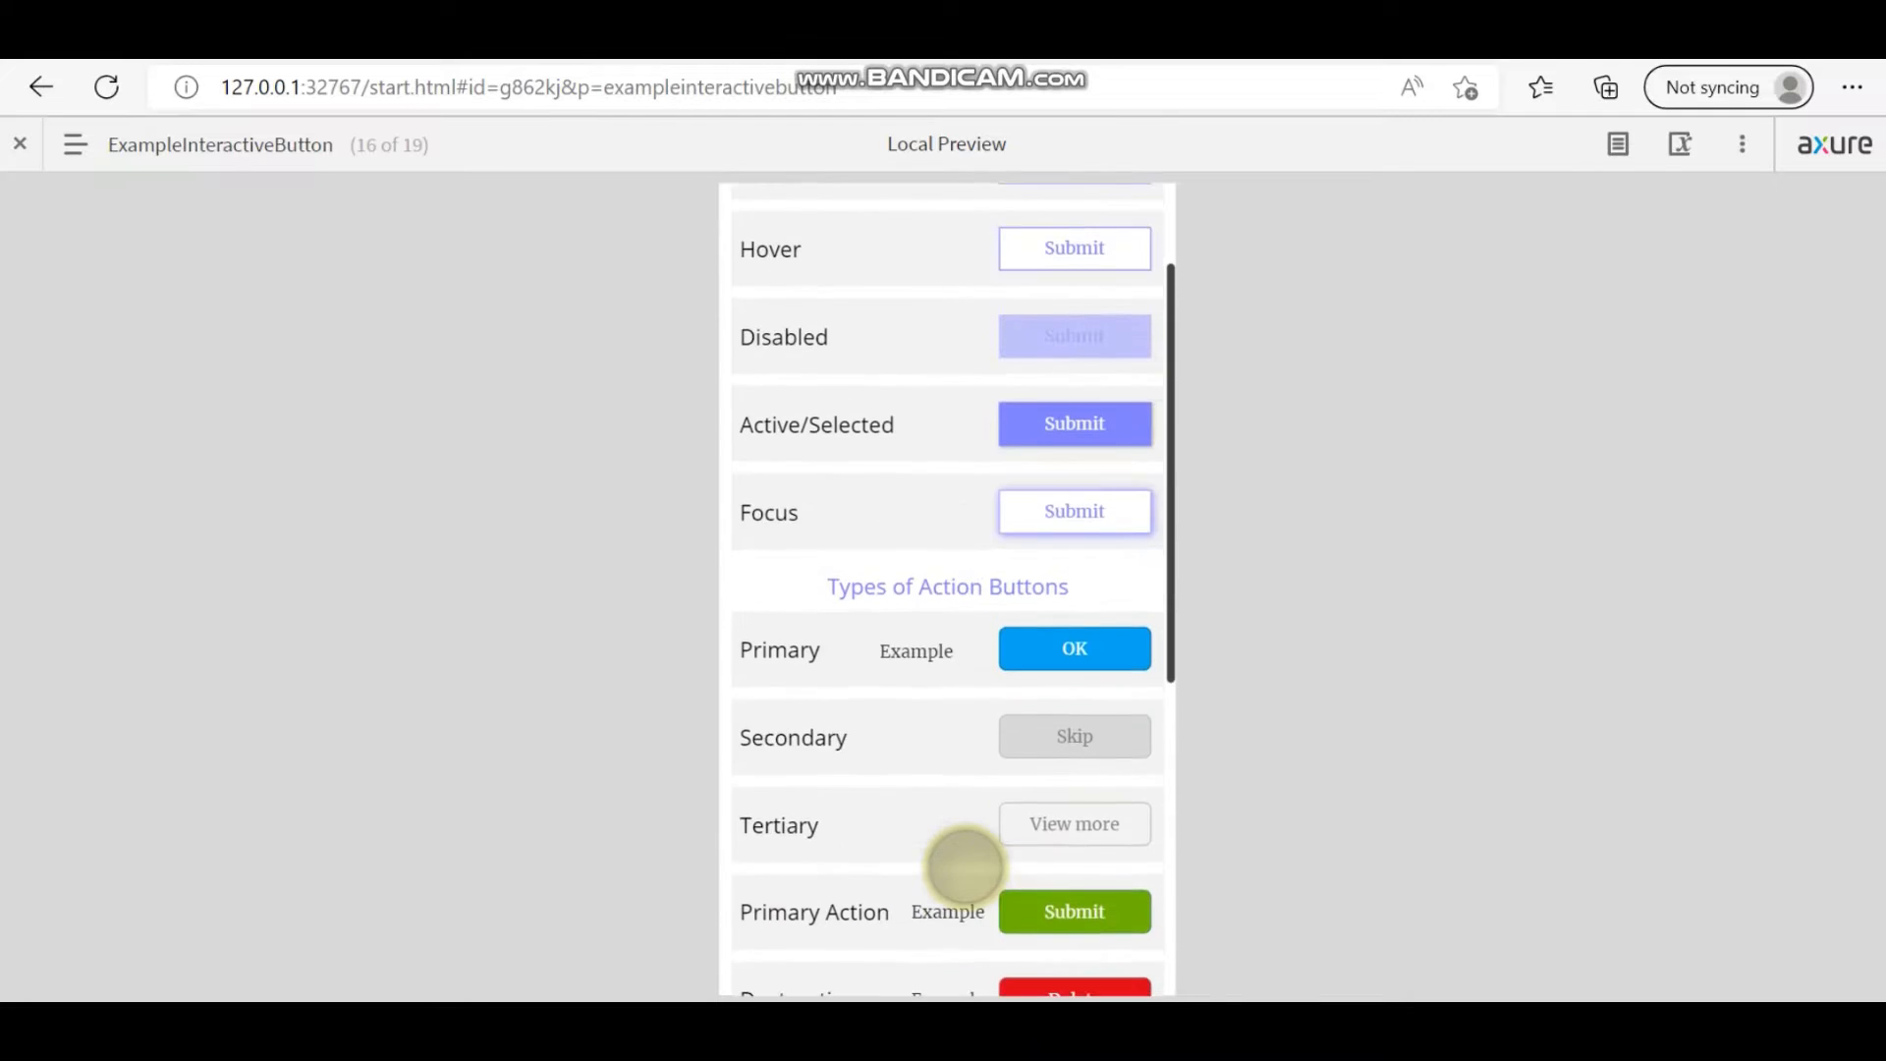
scroll(965, 866, "up", 2)
left_click(75, 145)
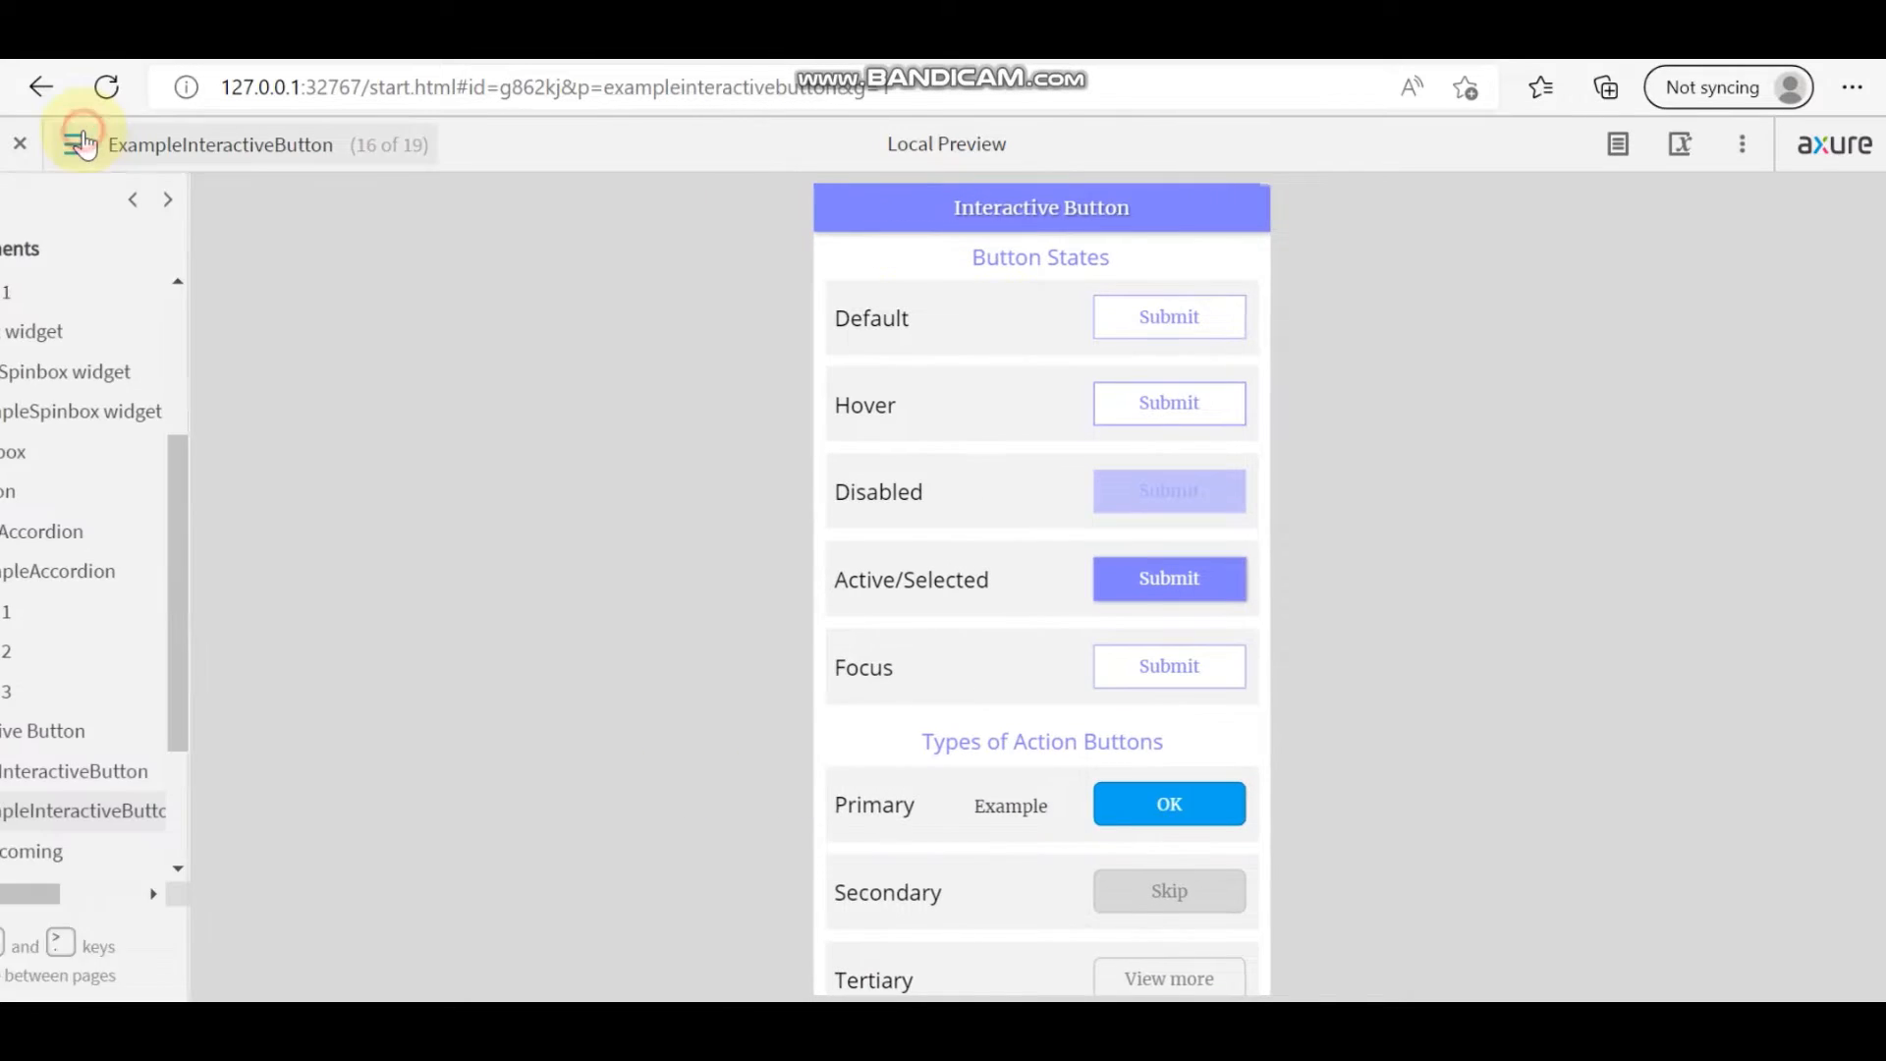
left_click(118, 771)
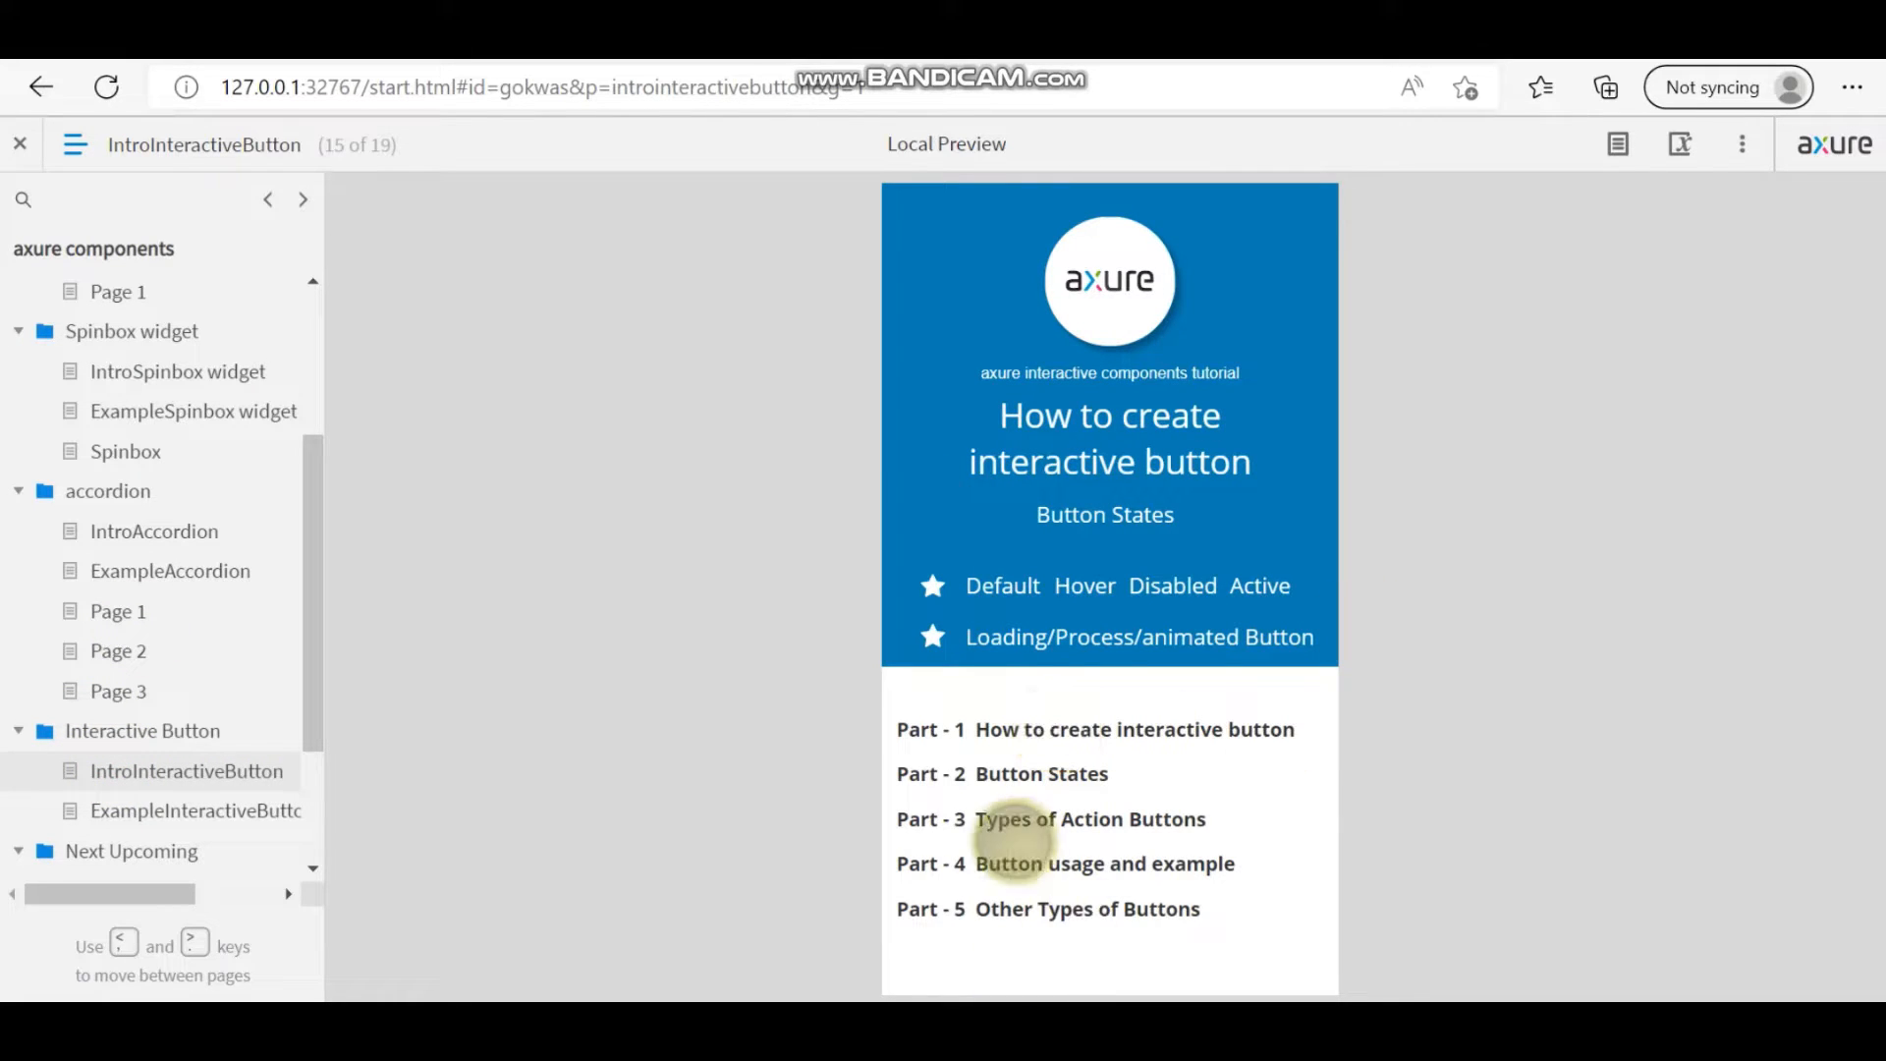
Switch to Axure RP and copy the Button States heading from the ExampleInteractiveButton page.
key("alt+Tab")
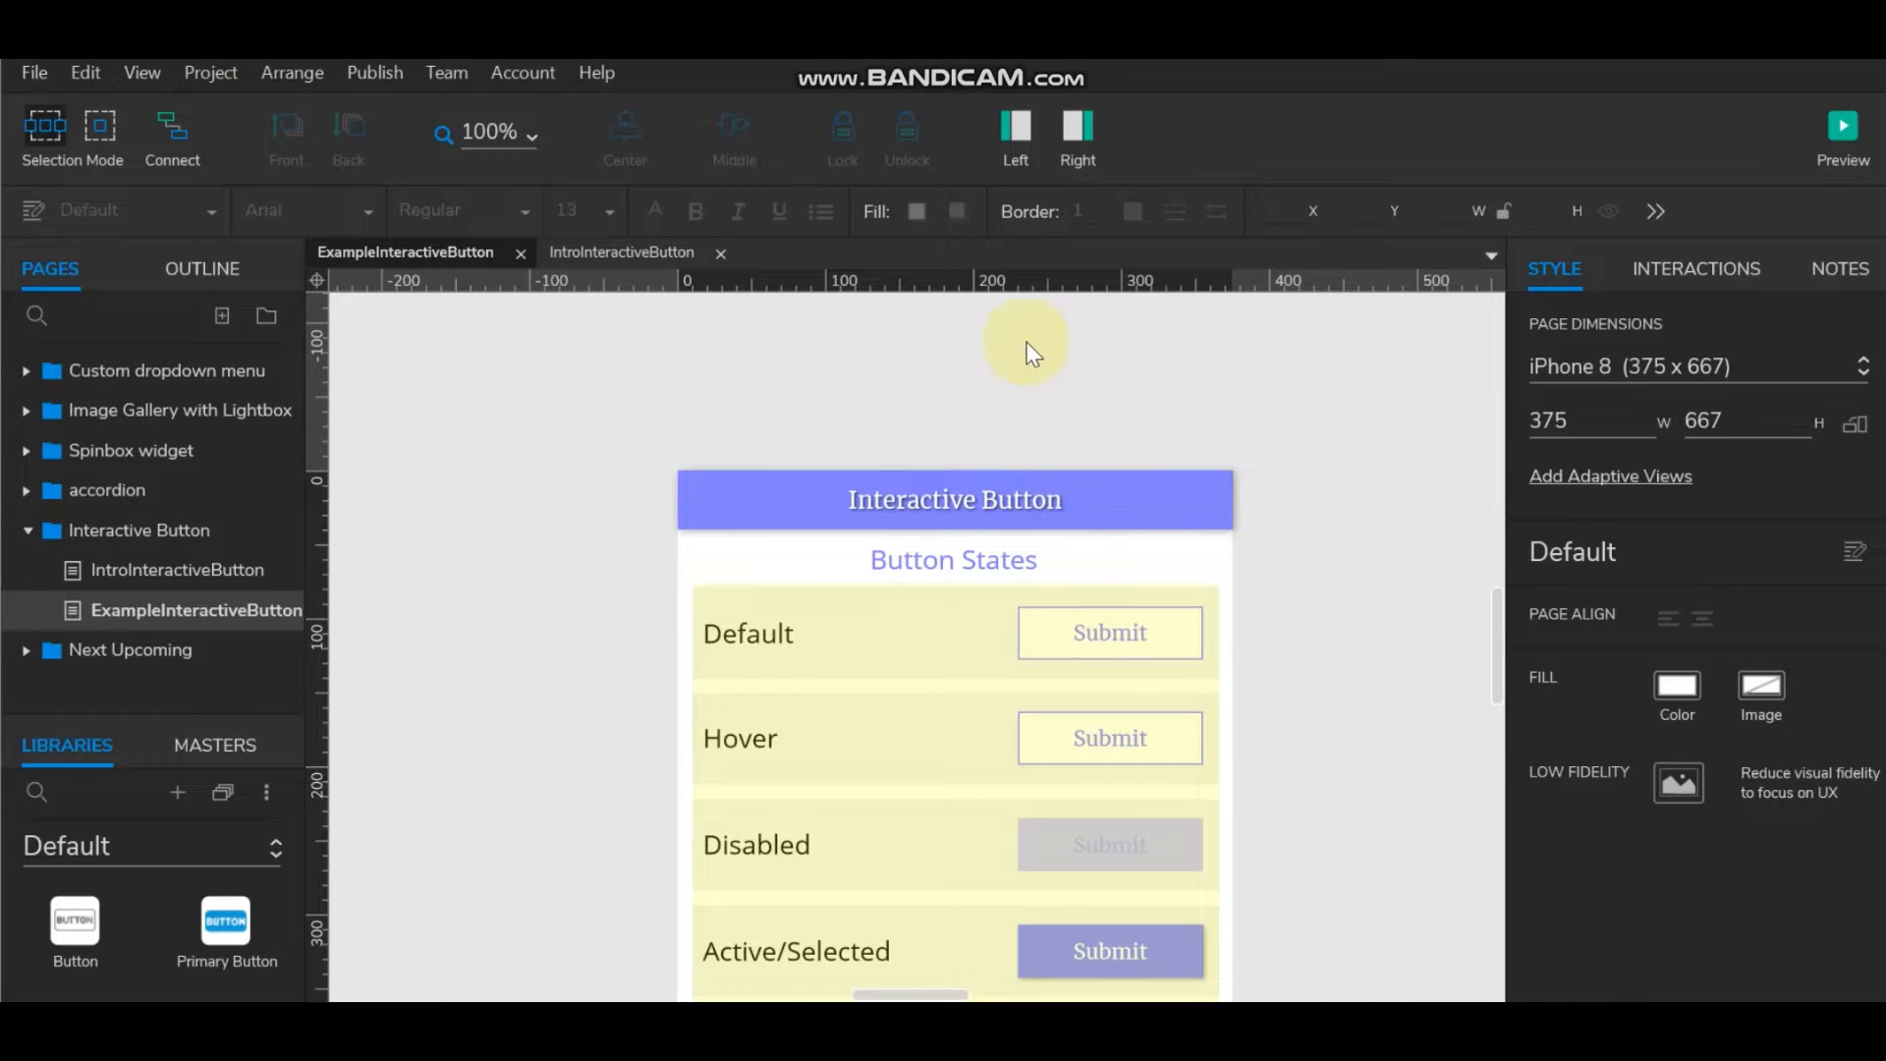
left_click(957, 558)
double_click(955, 557)
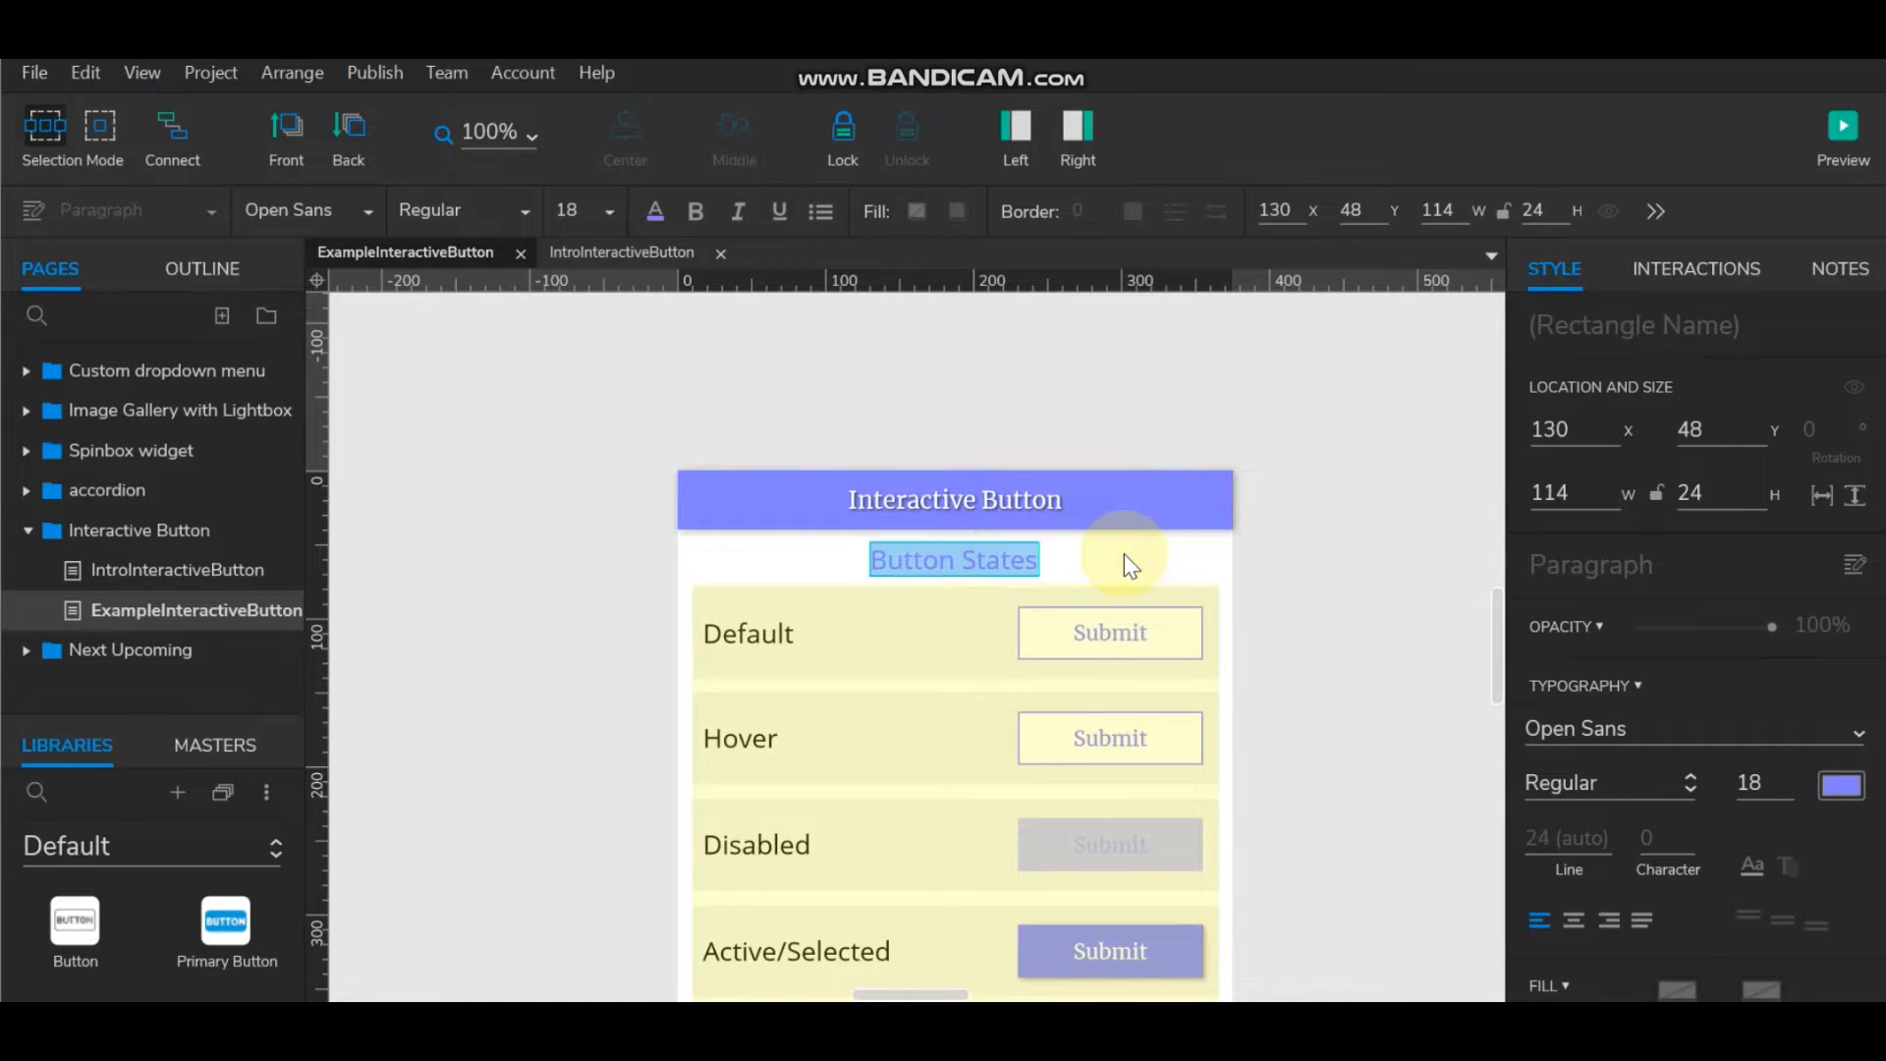
left_click(1368, 513)
Add a new page below ExampleInteractiveButton in the Interactive Button folder.
right_click(253, 610)
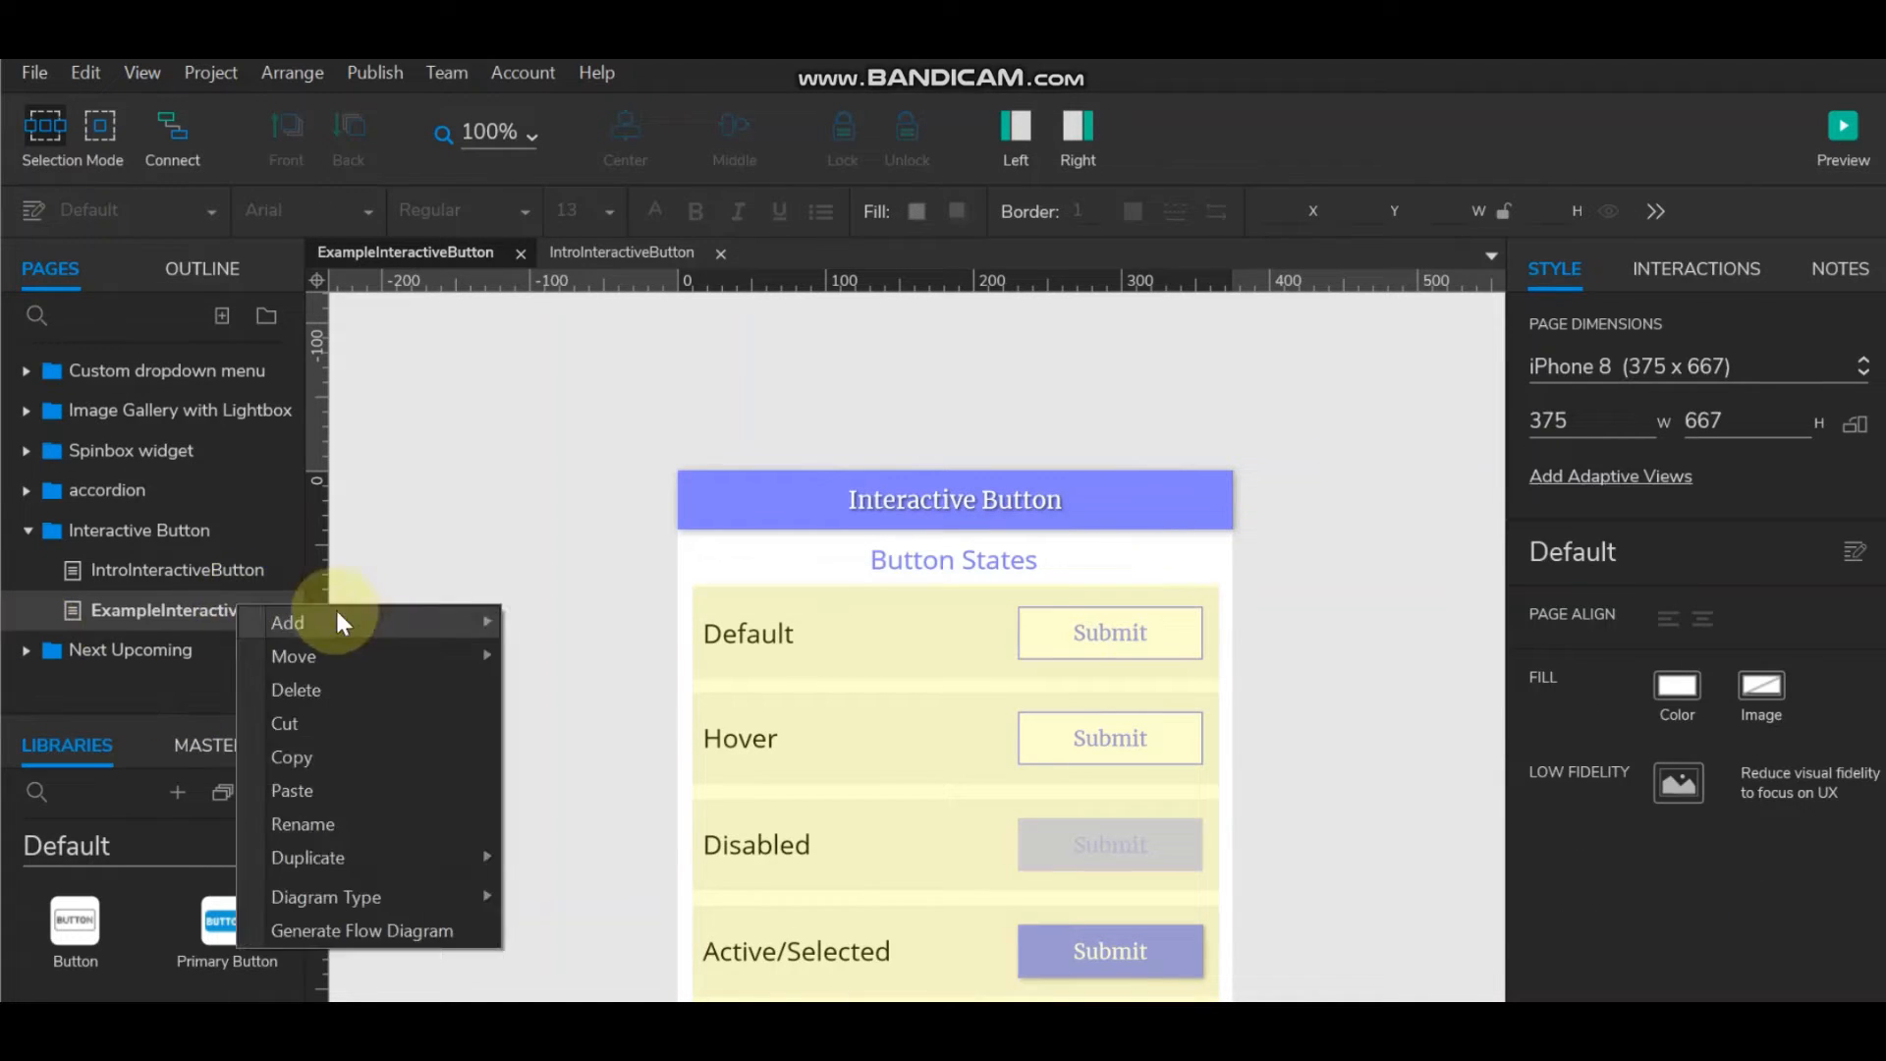
mouse_move(473, 611)
left_click(565, 680)
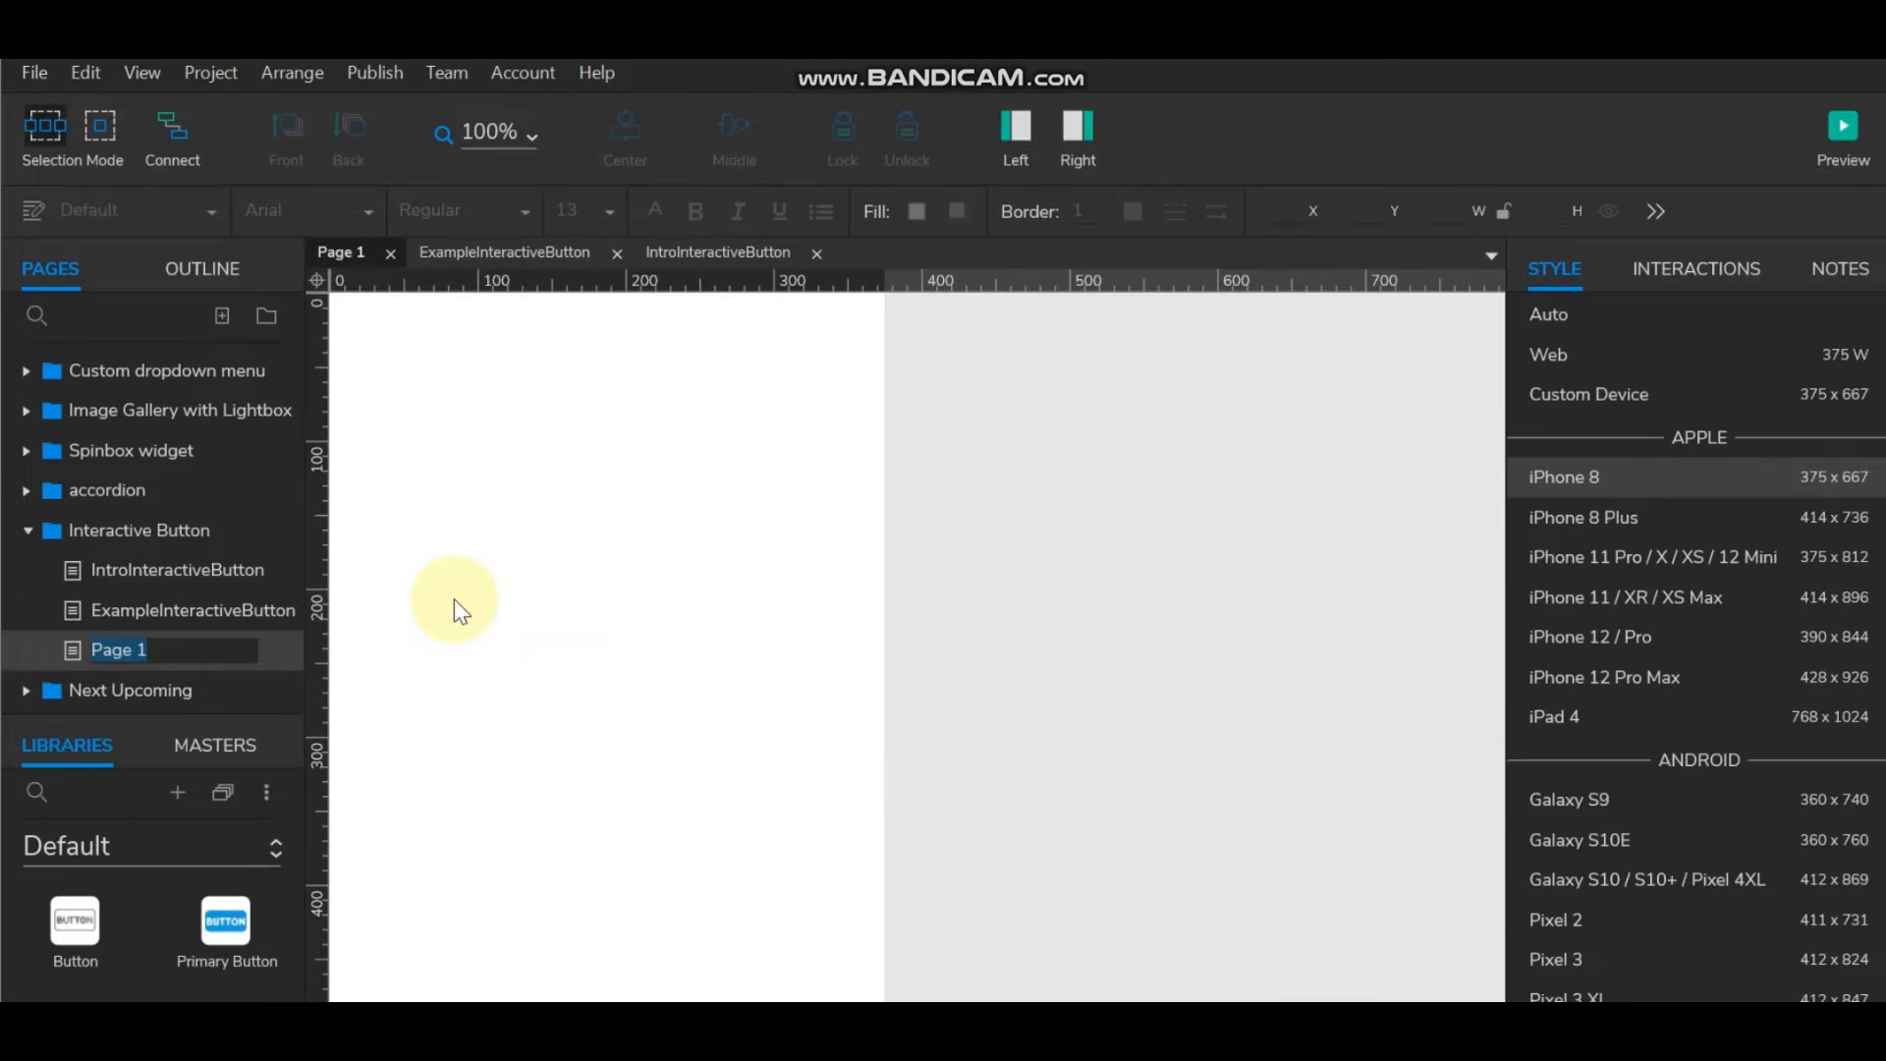
Paste the Button States heading onto the new page and place it near the page's upper-left corner.
left_click_drag(961, 992, 952, 992)
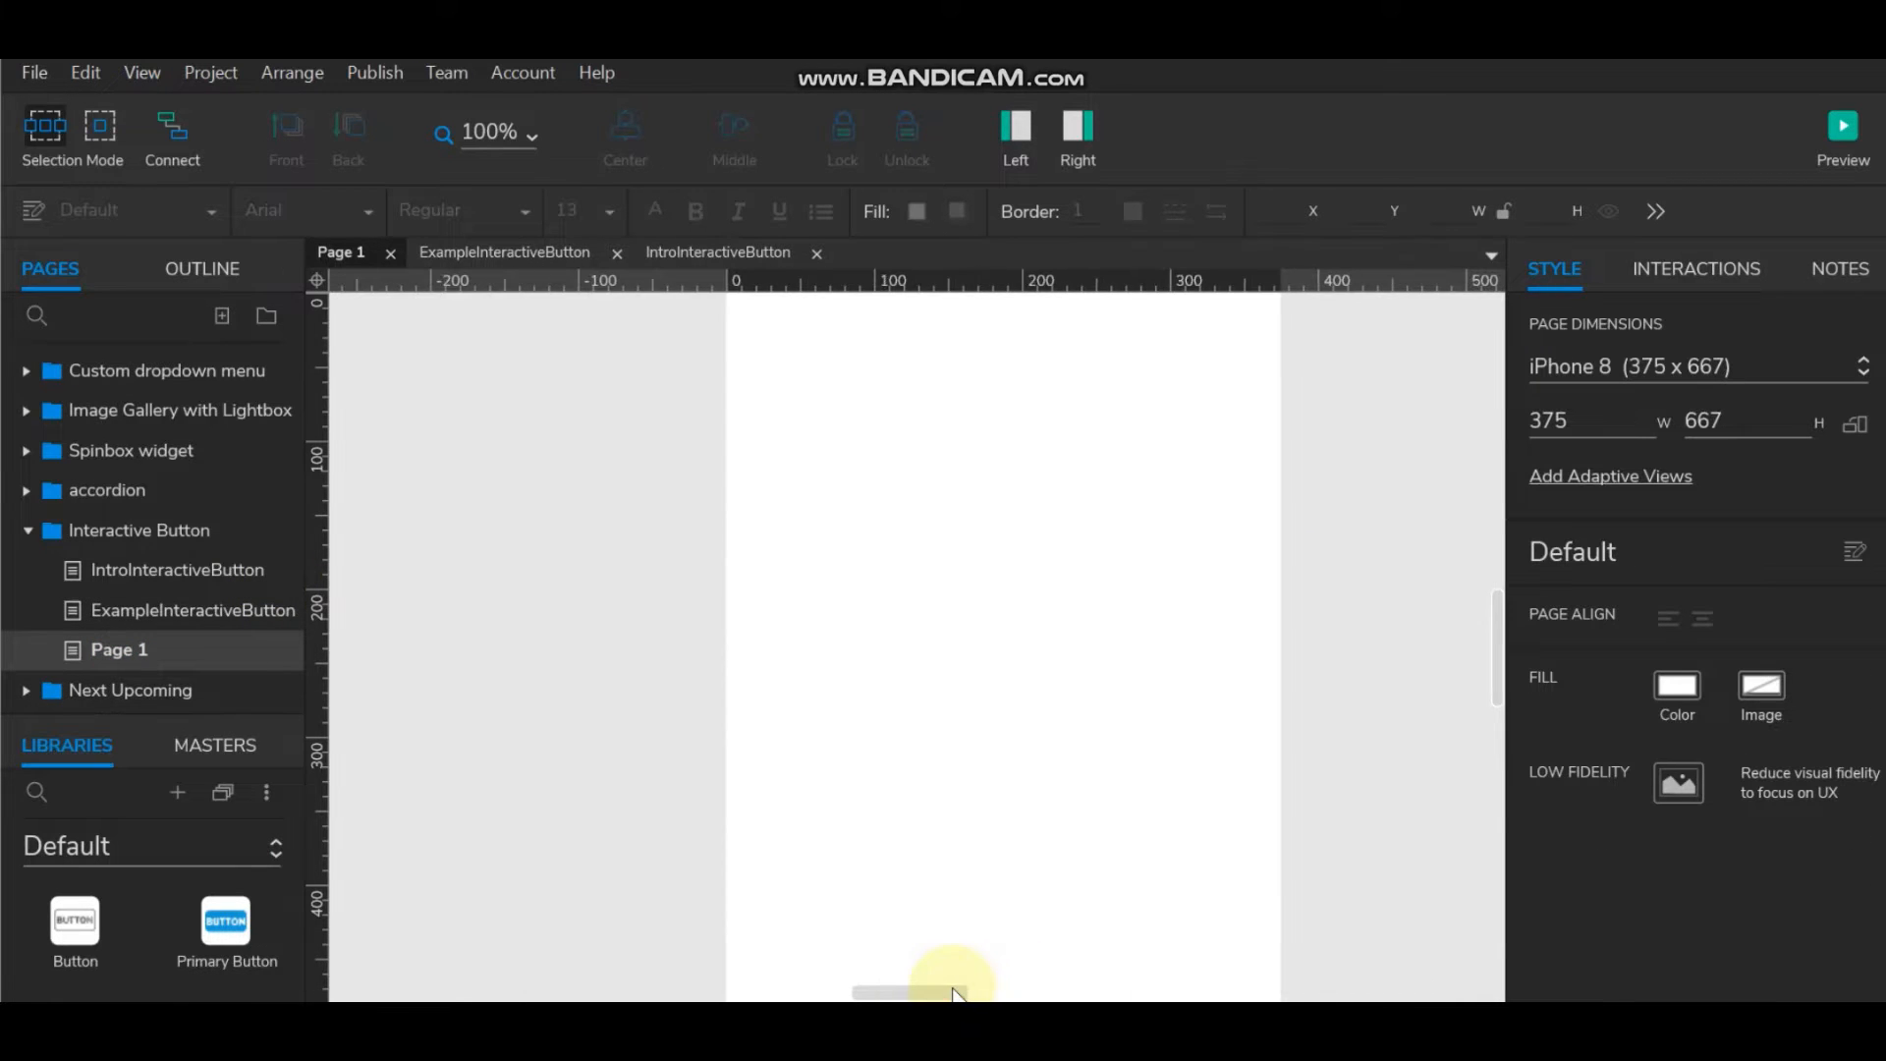
left_click(1019, 805)
scroll(1020, 804, "up", 2)
scroll(1021, 801, "down", 1)
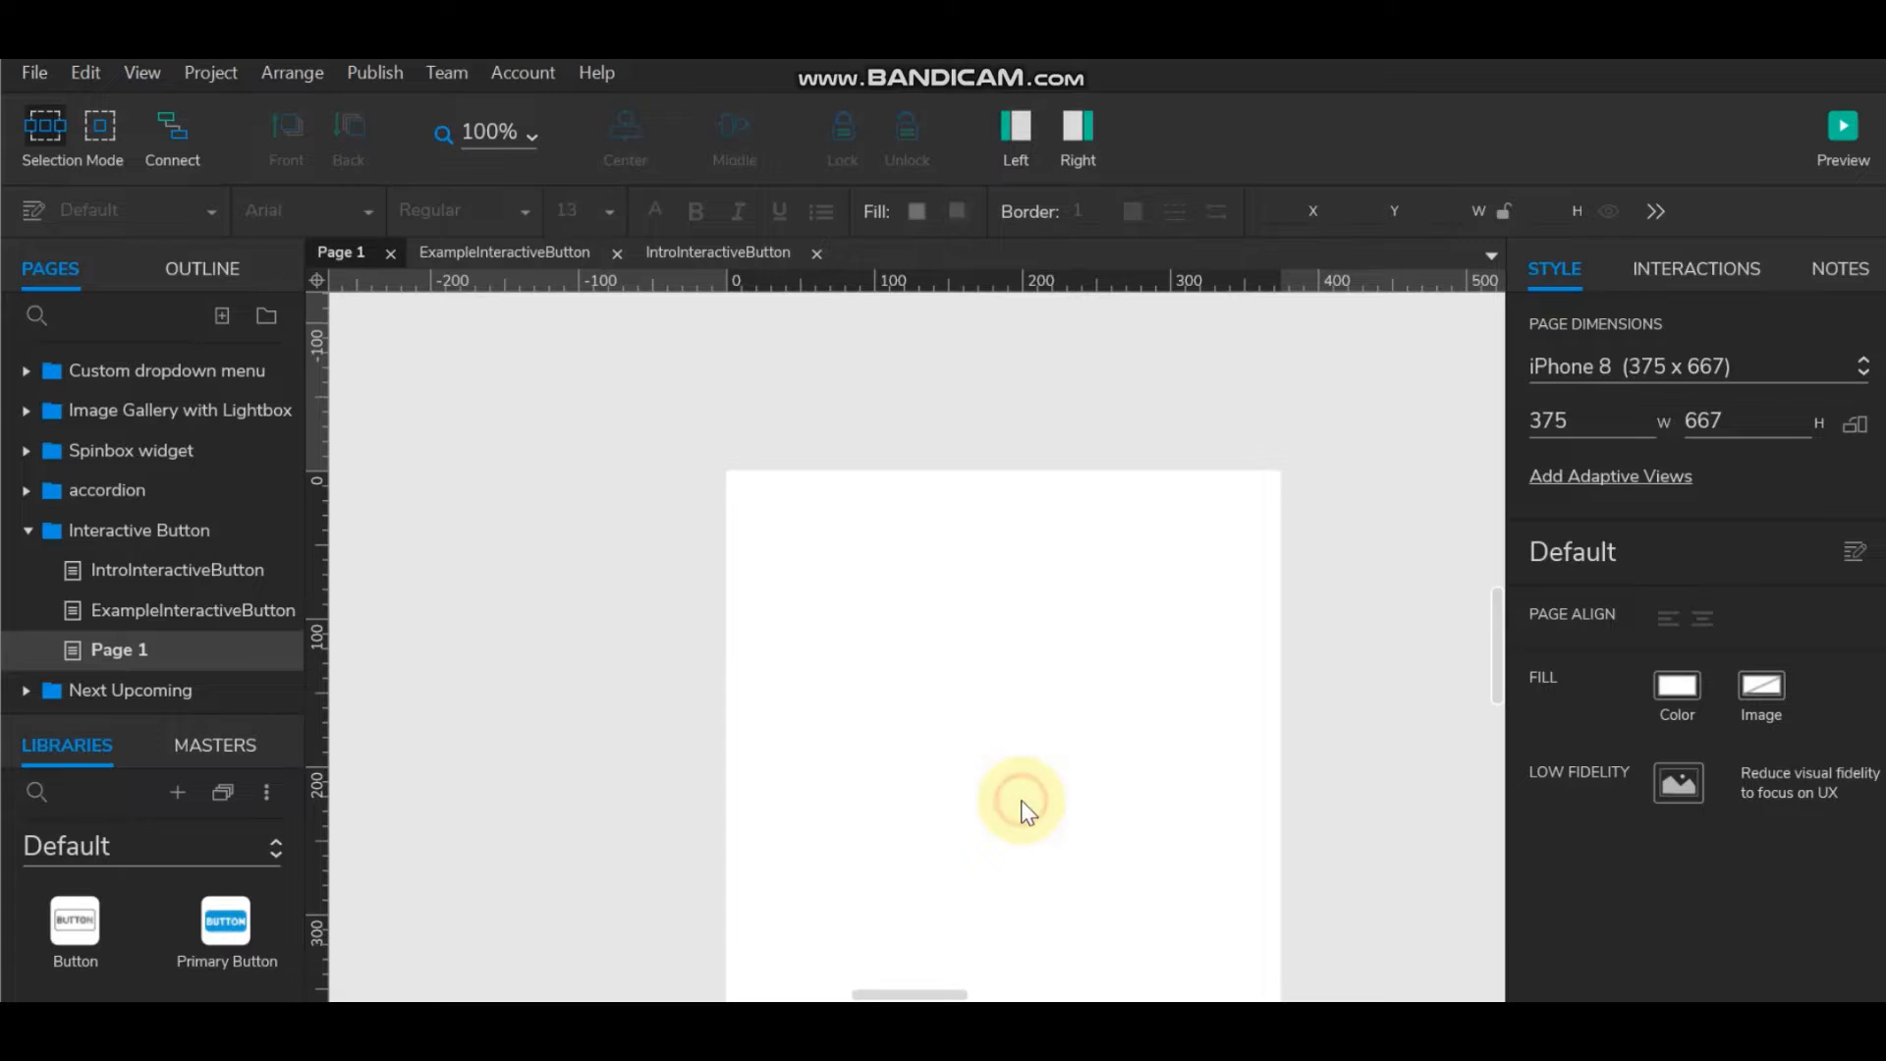
key("ctrl+v")
left_click_drag(904, 663, 822, 522)
left_click(871, 430)
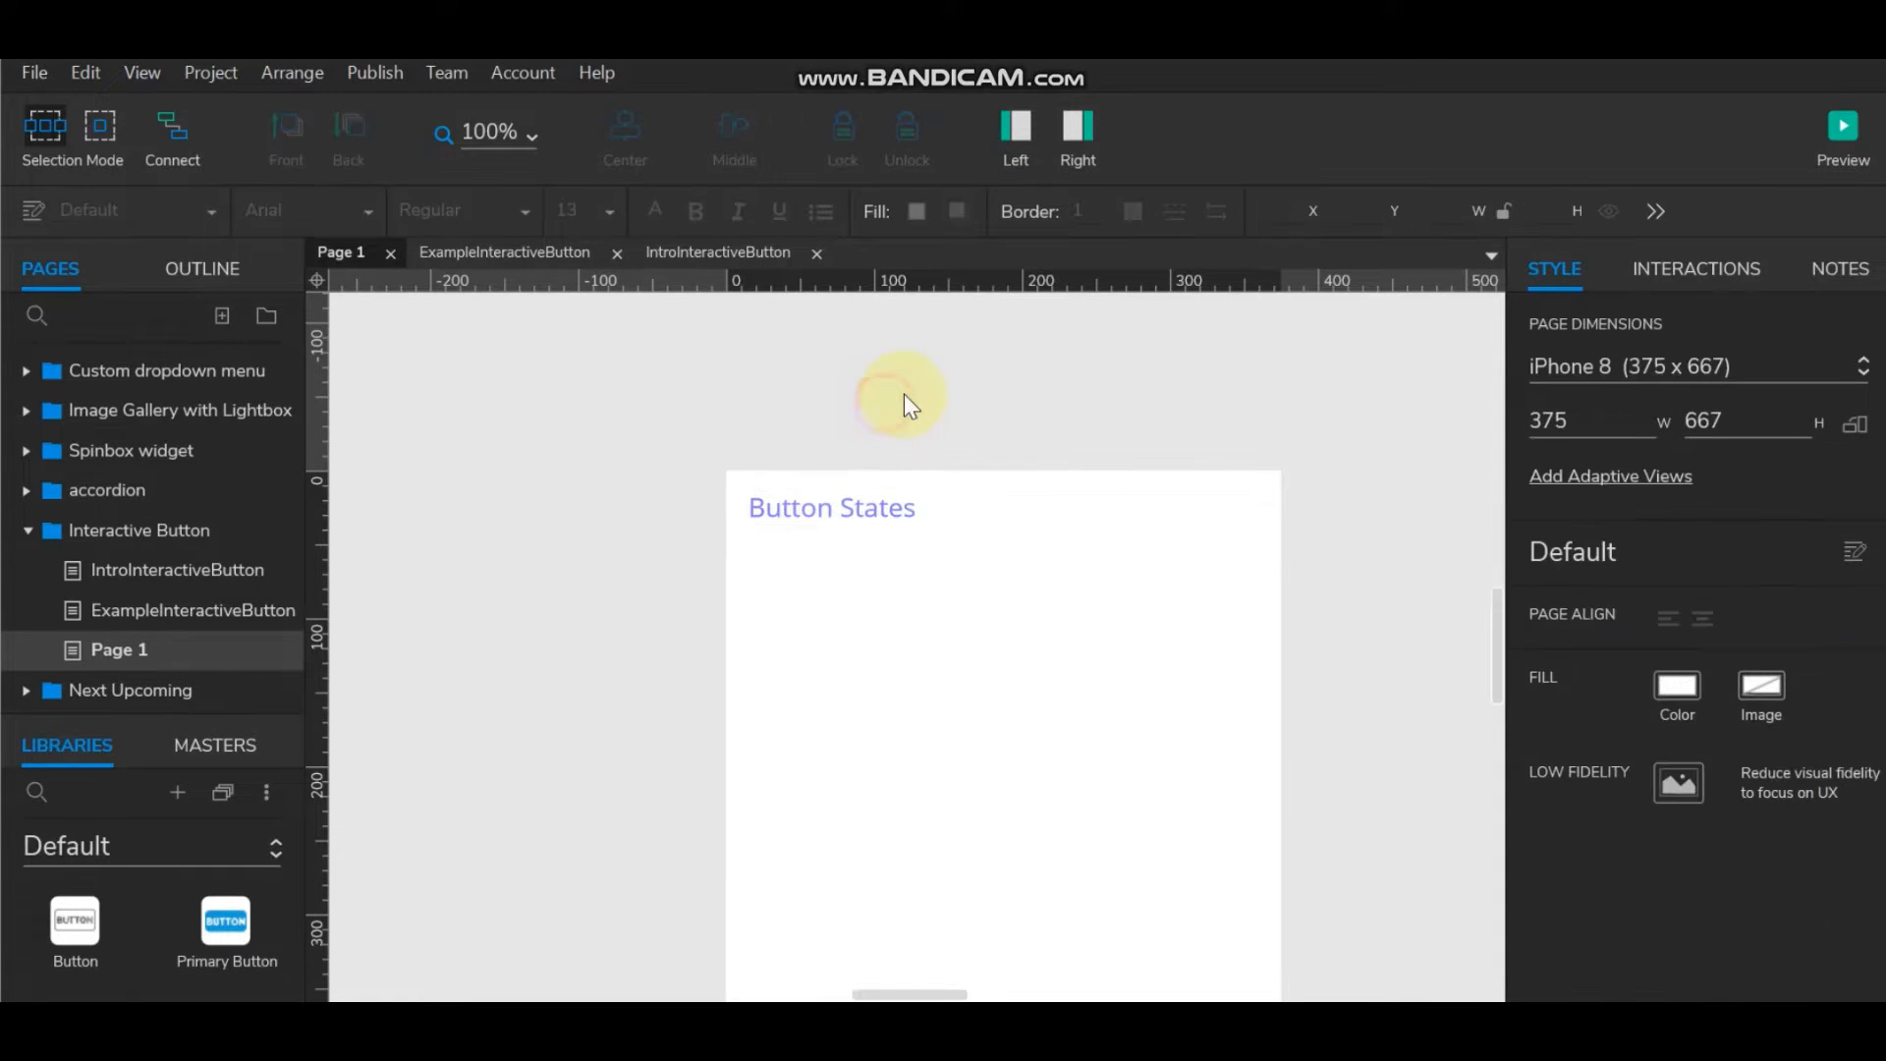
Place a Box 1 widget below the heading and resize it to about 112 x 38 at x 239, y 49.
scroll(149, 899, "up", 3)
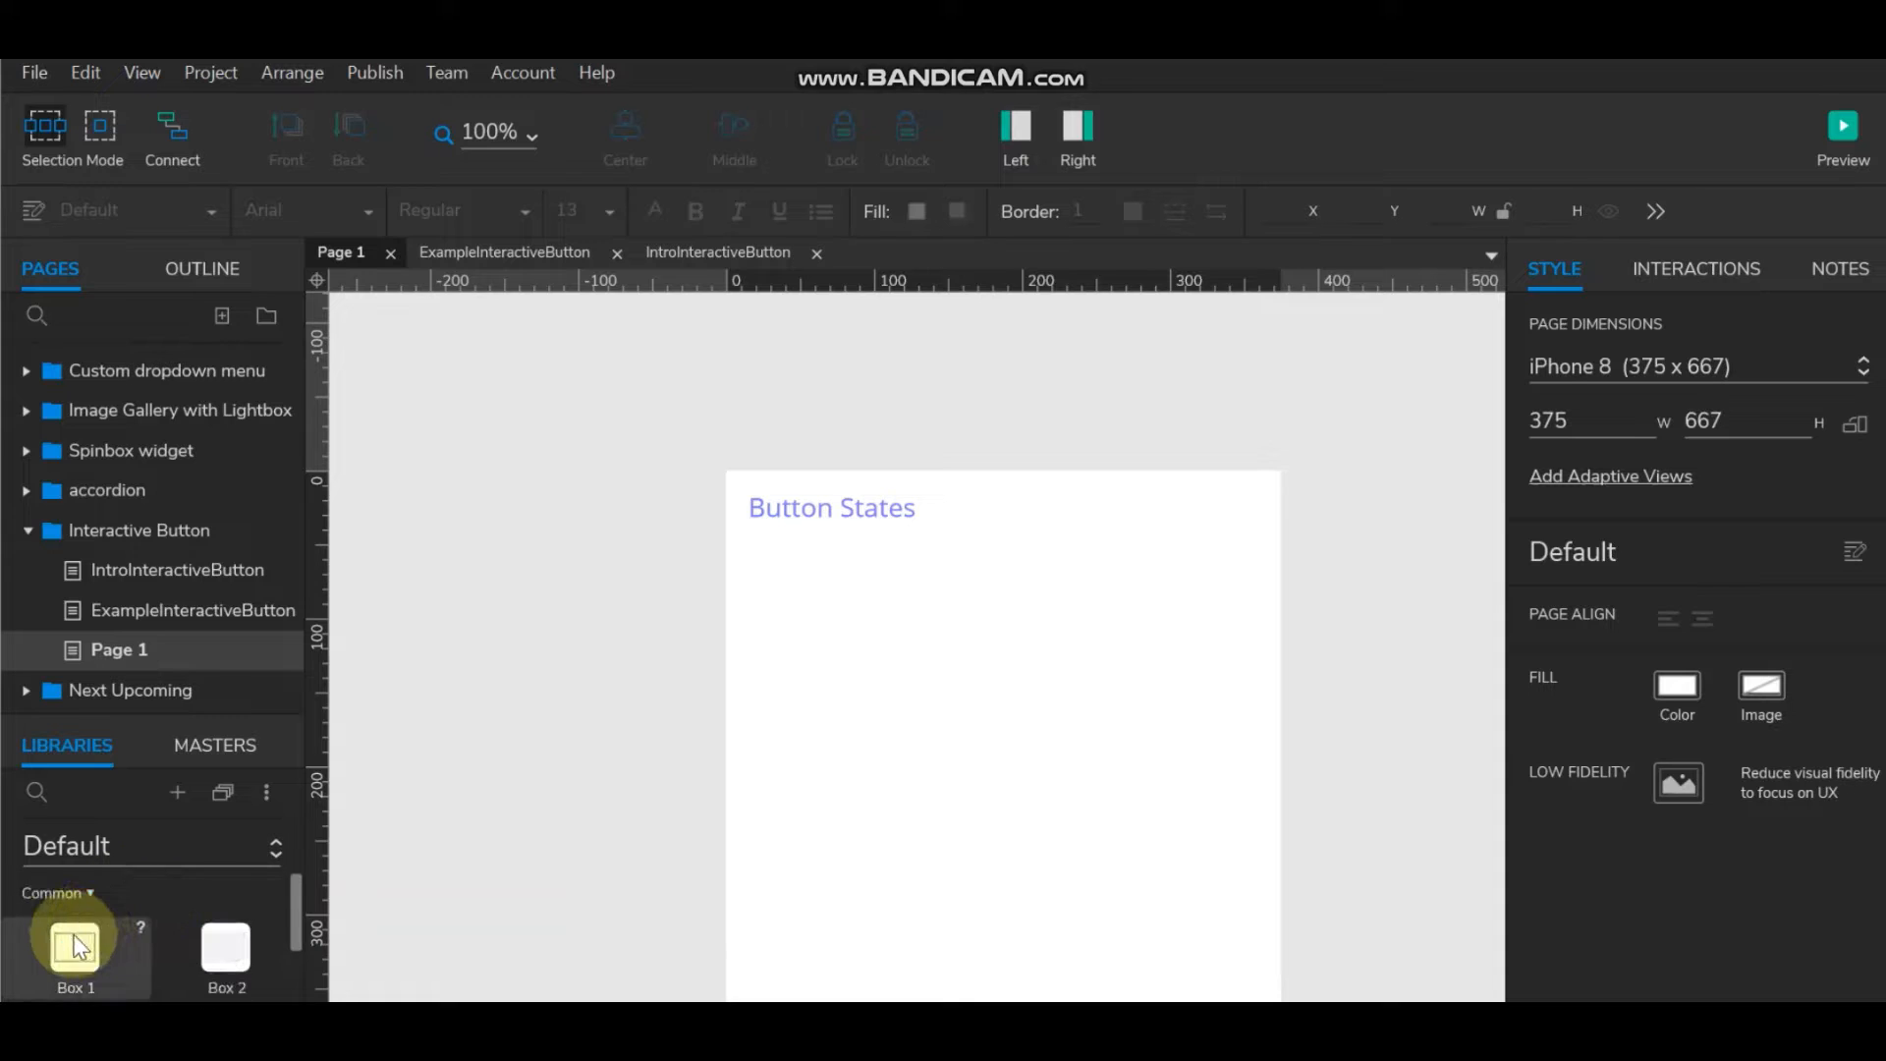
left_click_drag(75, 947, 762, 563)
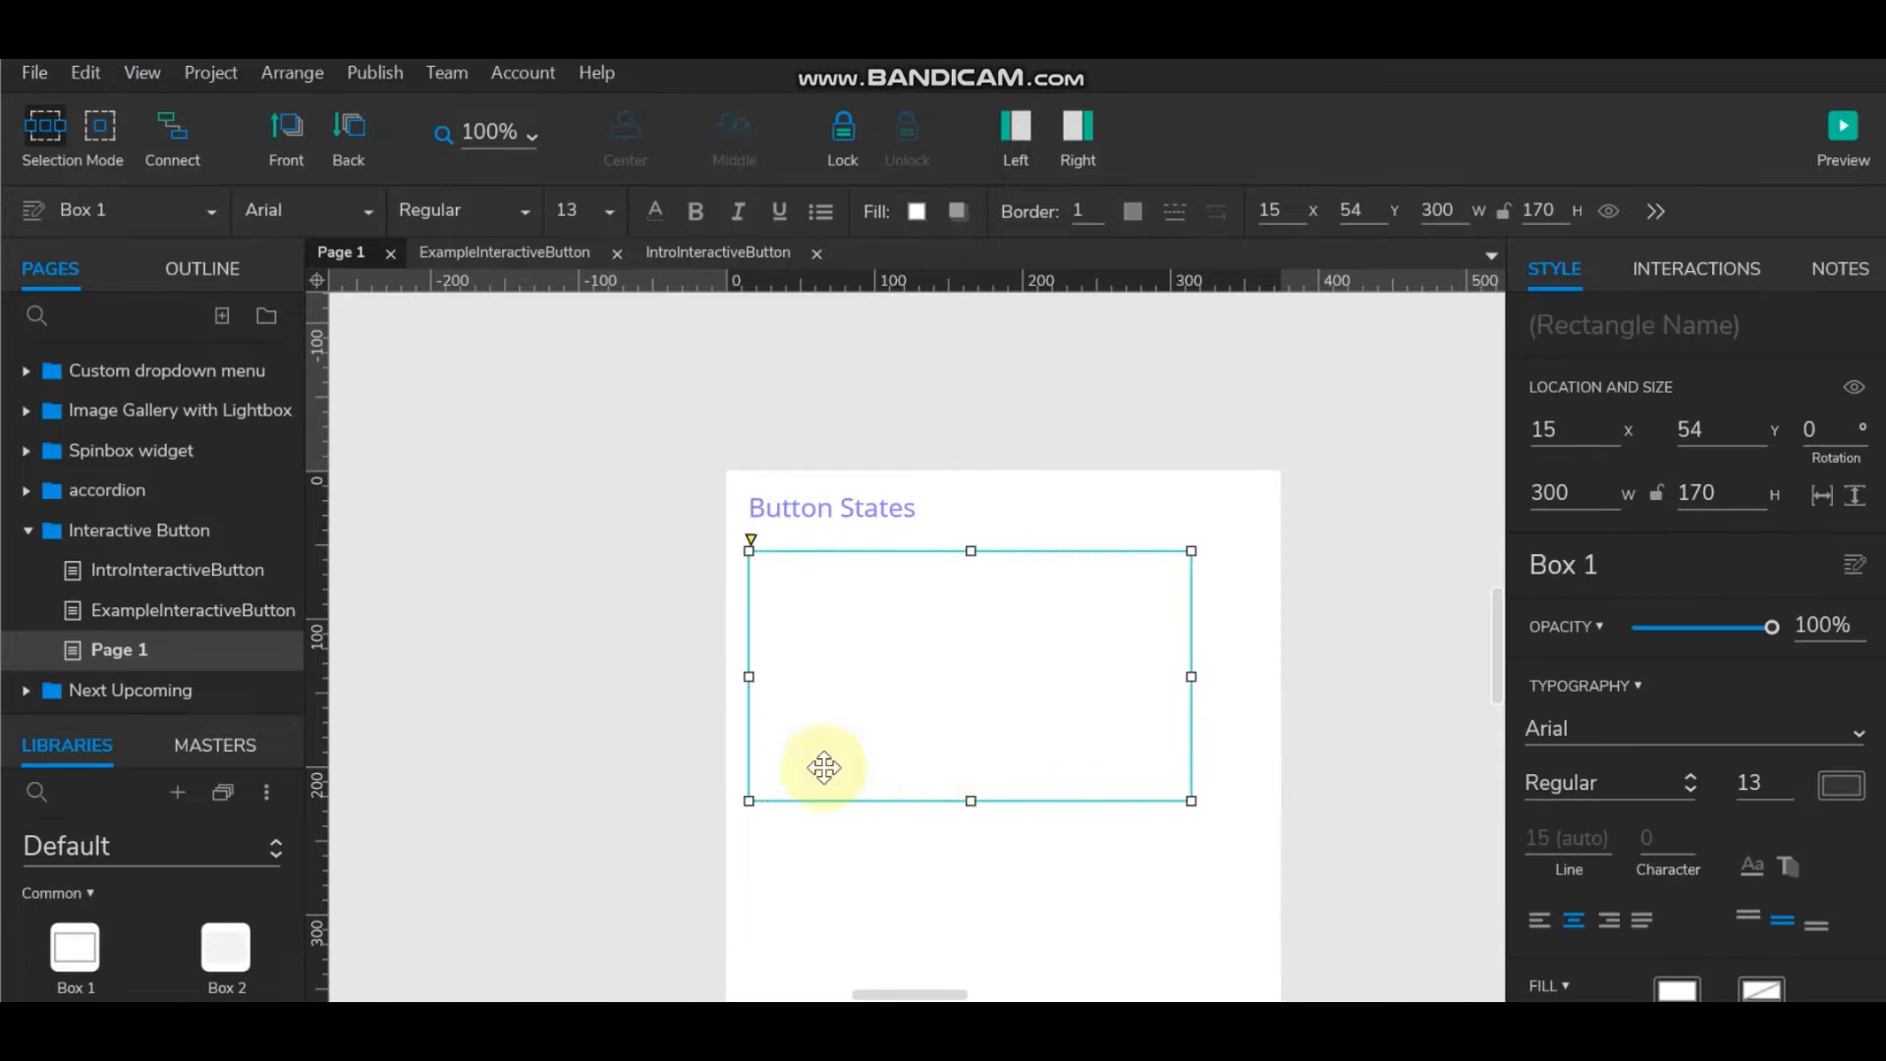
left_click_drag(968, 794, 969, 606)
left_click_drag(749, 578, 1082, 569)
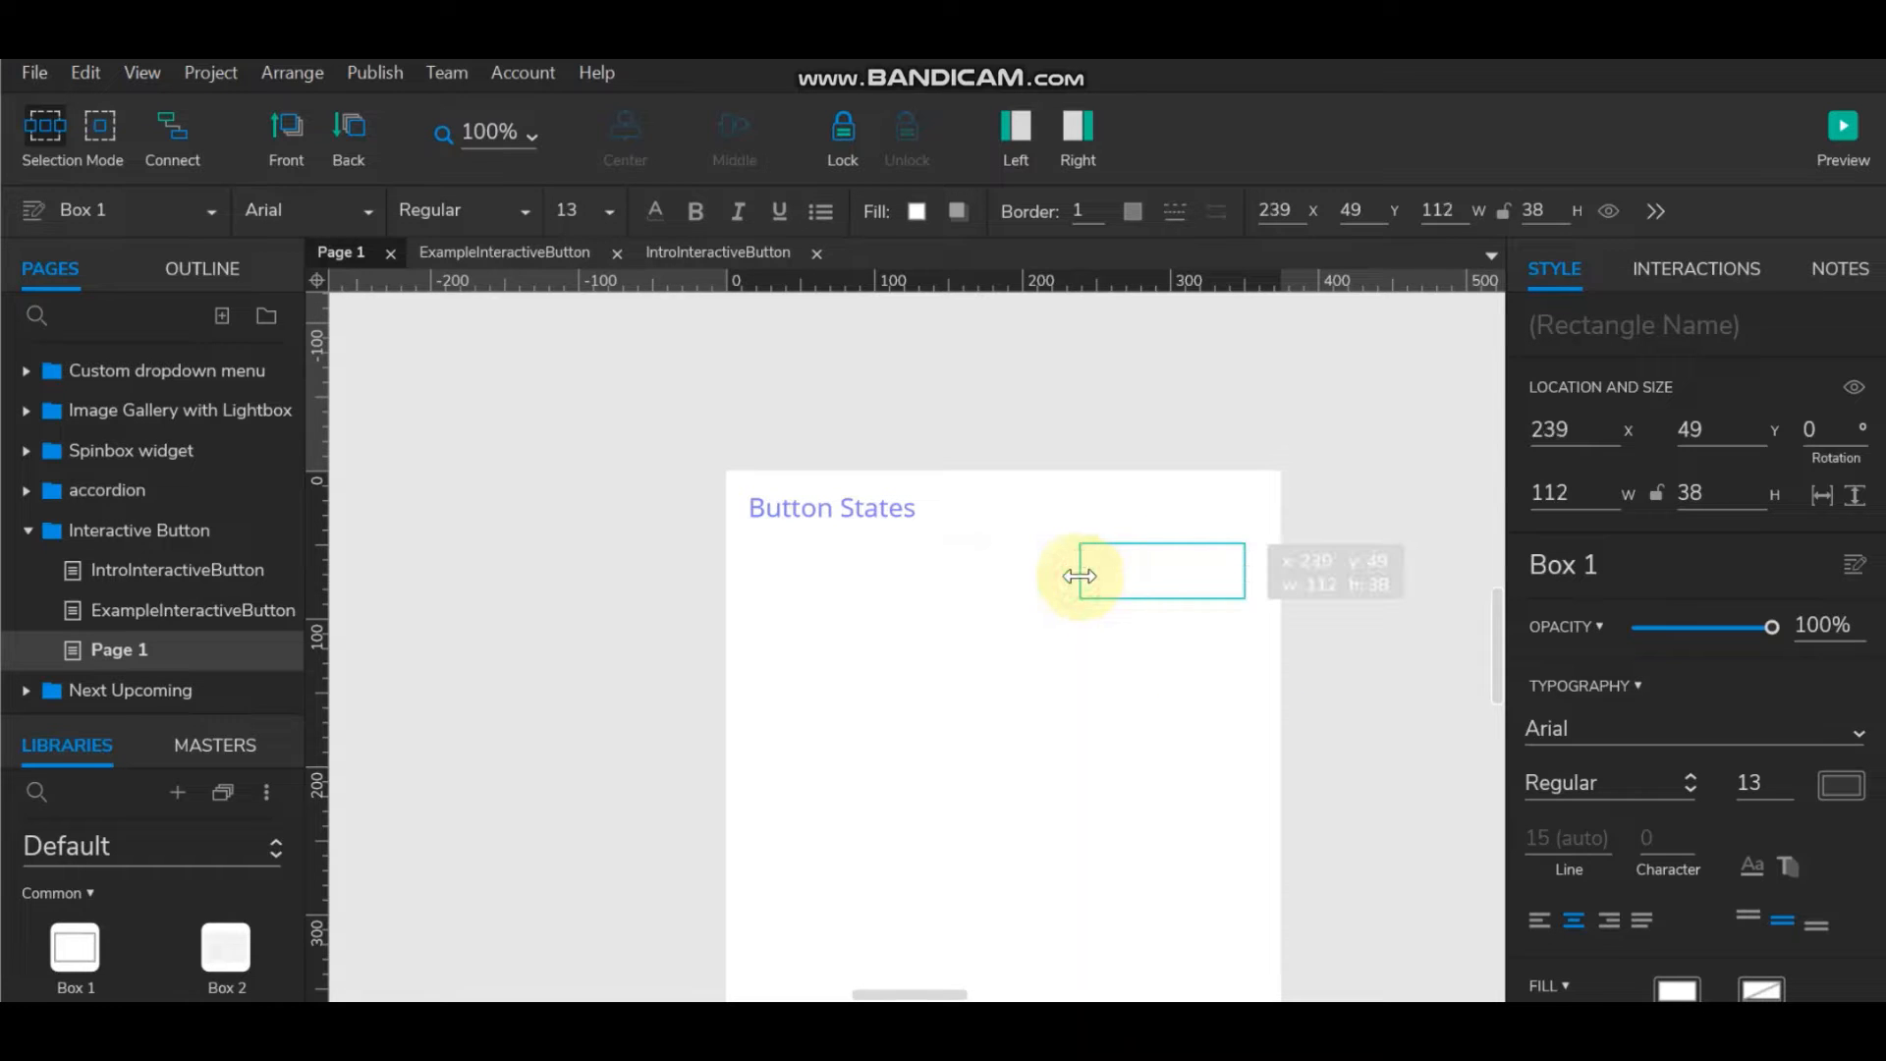
left_click(1339, 664)
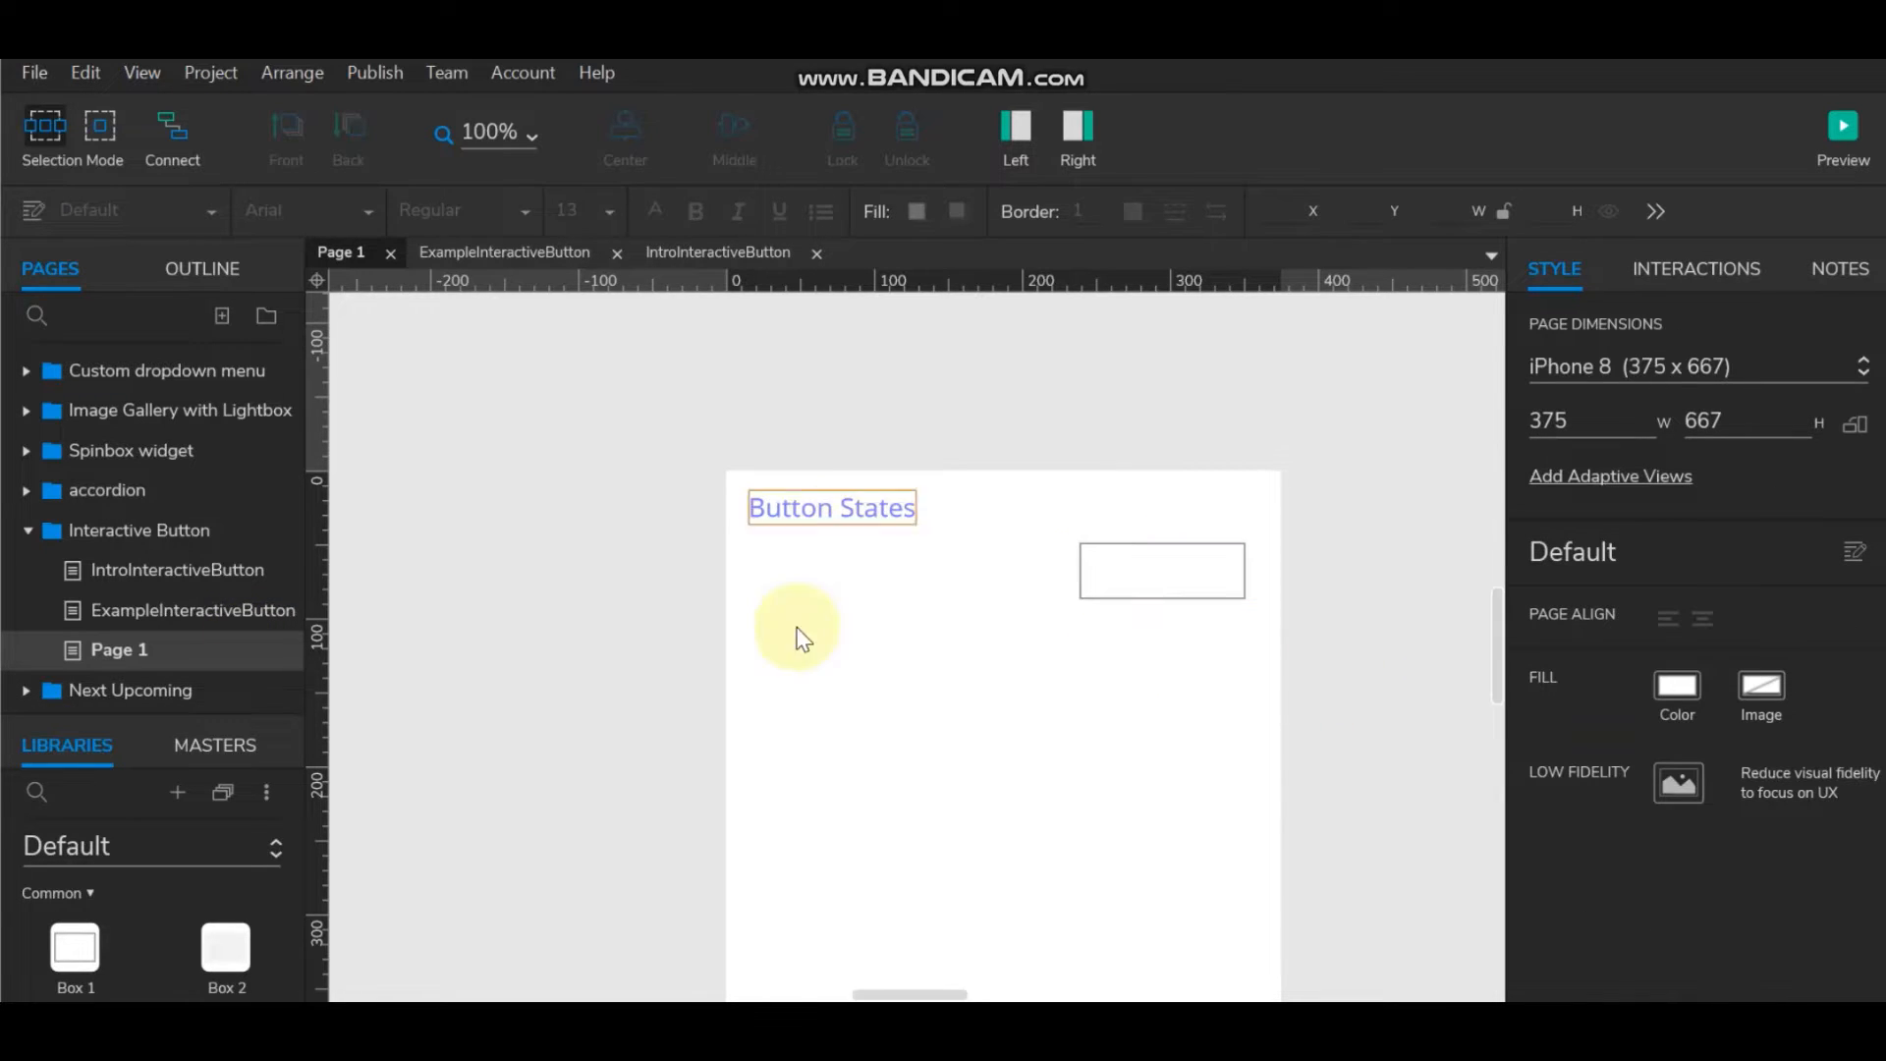
Hide the pages and libraries panes and enter "Submit" as the rectangle's text.
left_click(1014, 123)
left_click_drag(880, 552, 880, 552)
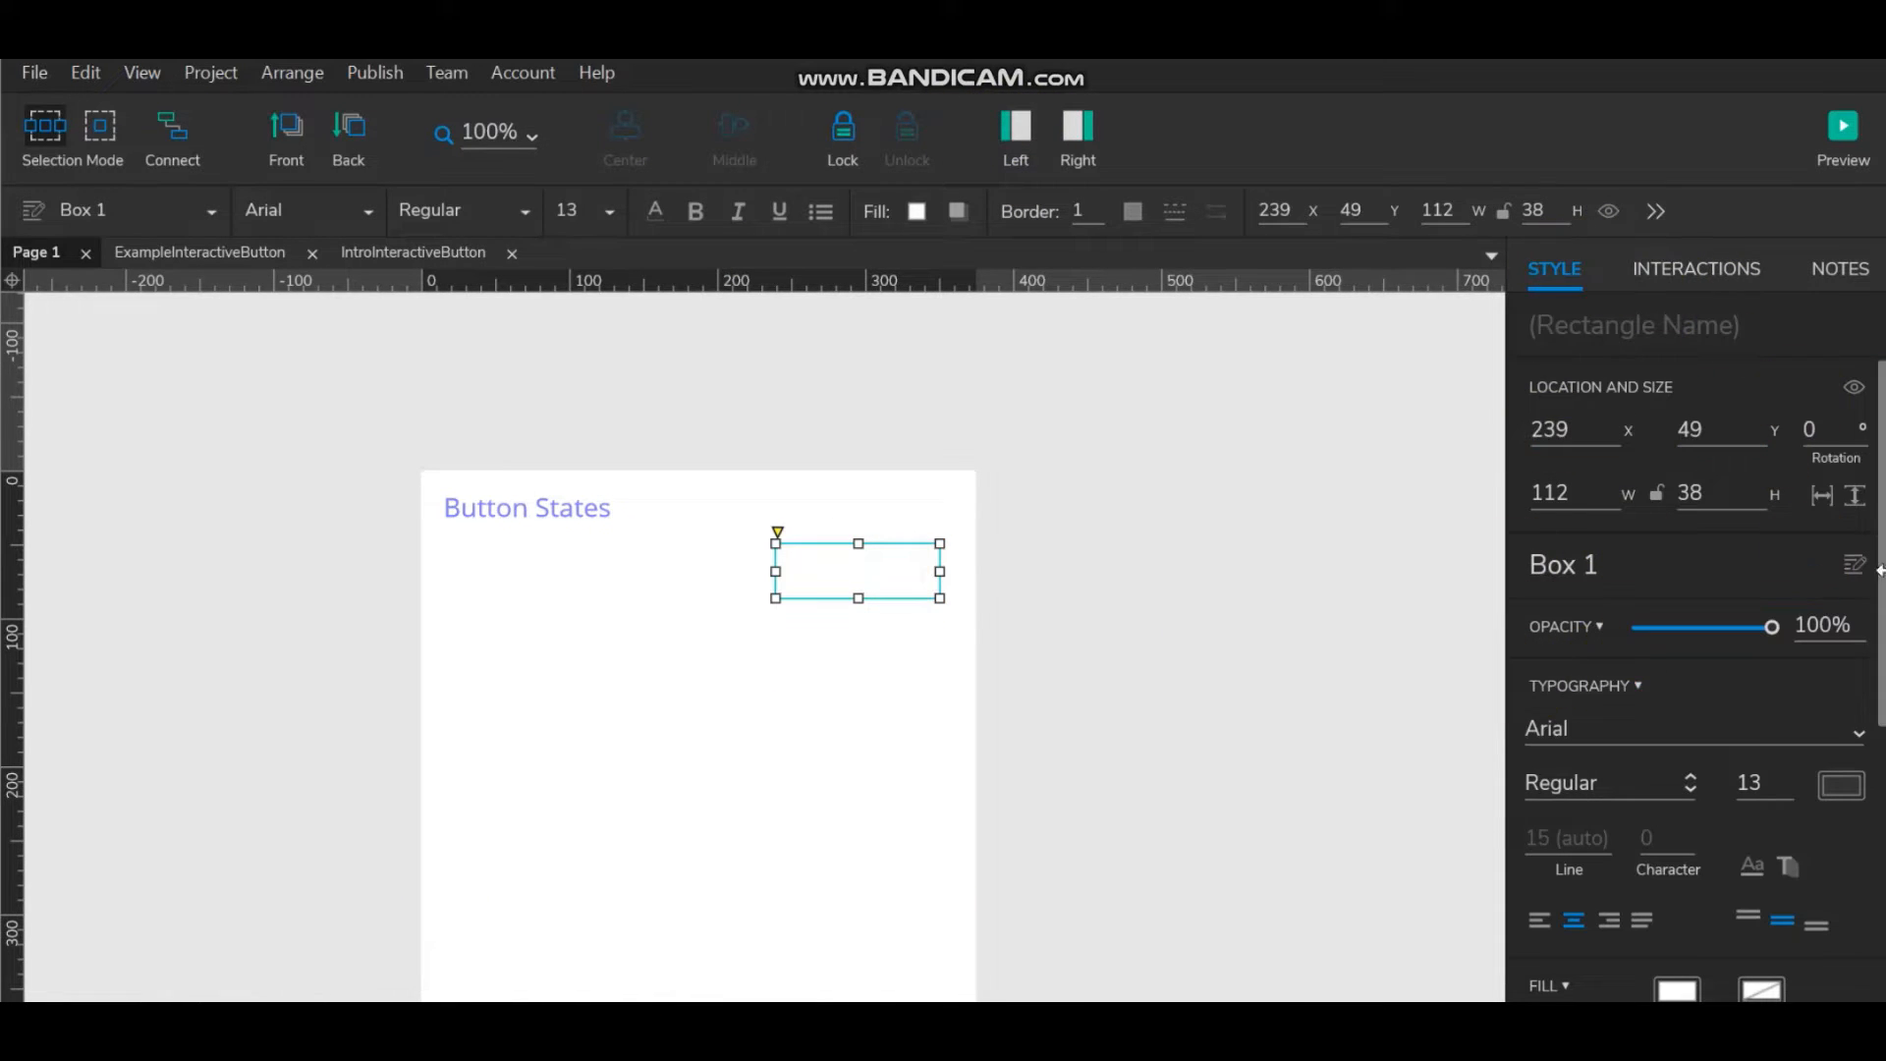
scroll(1748, 736, "down", 2)
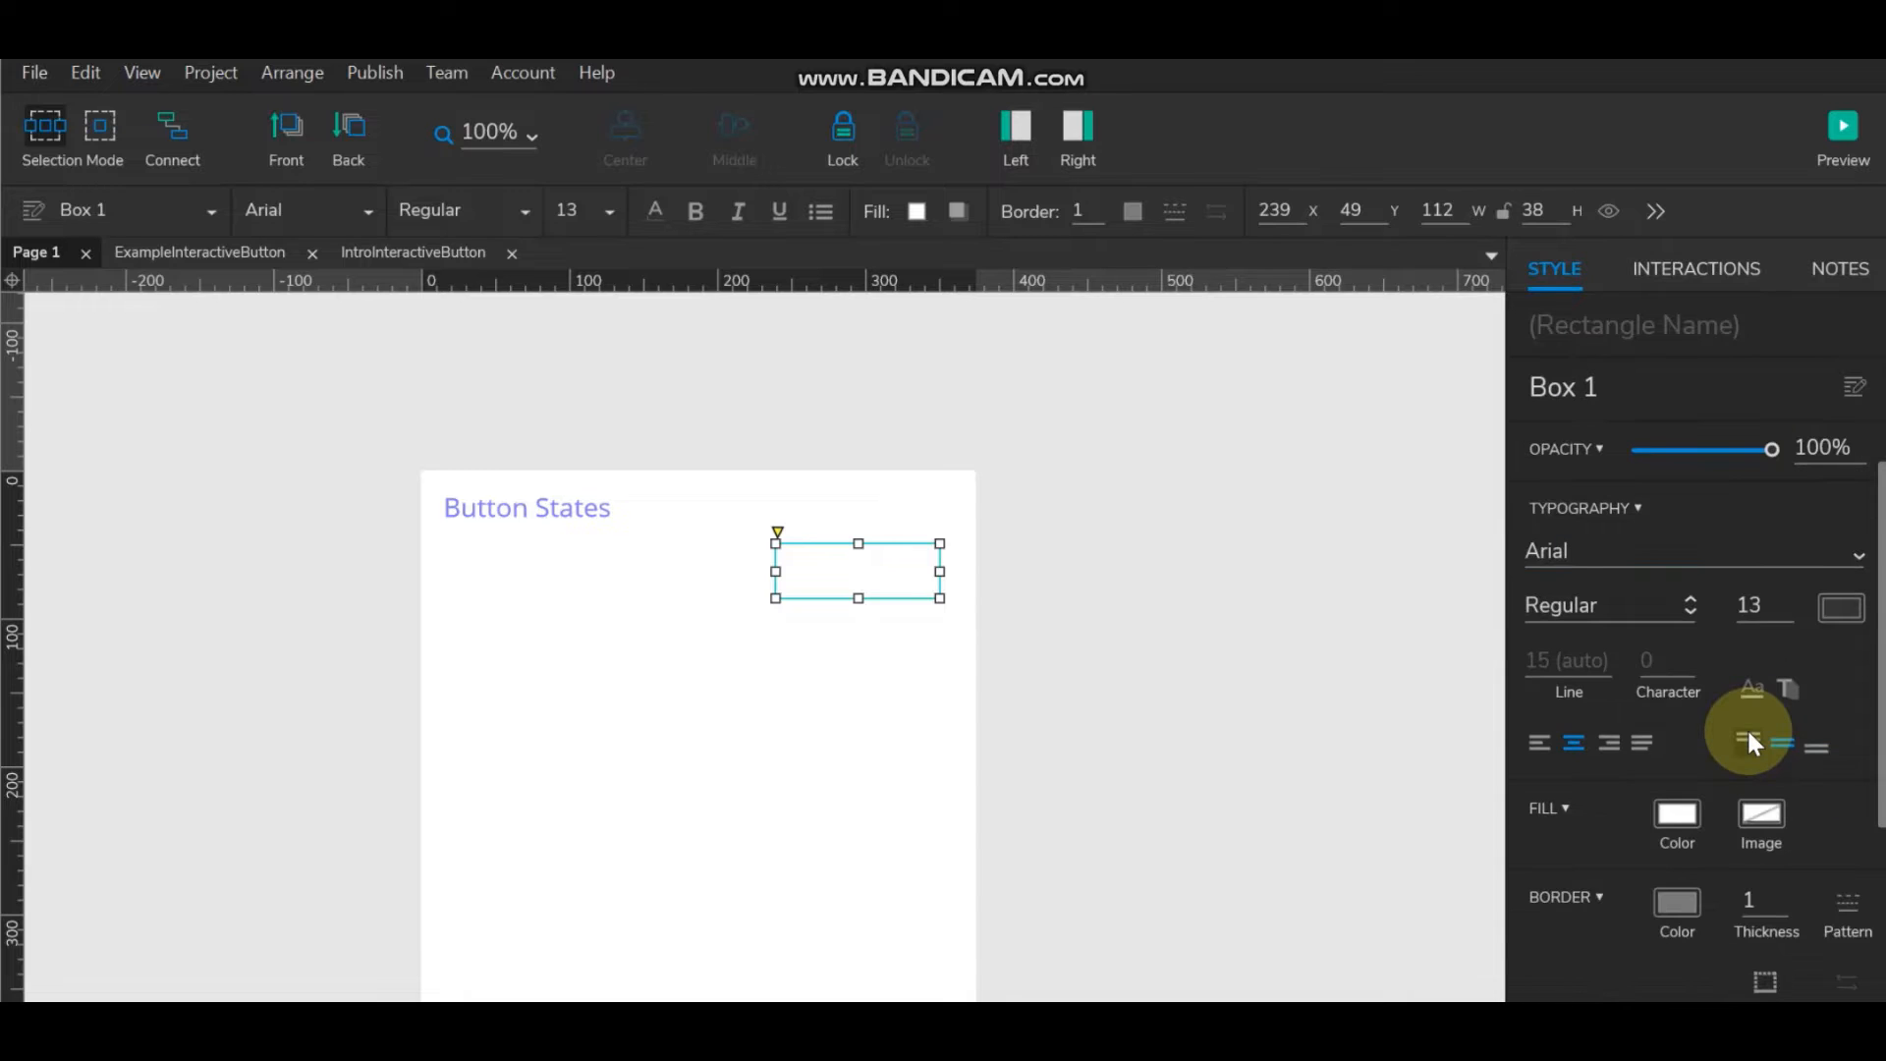
scroll(1747, 727, "up", 2)
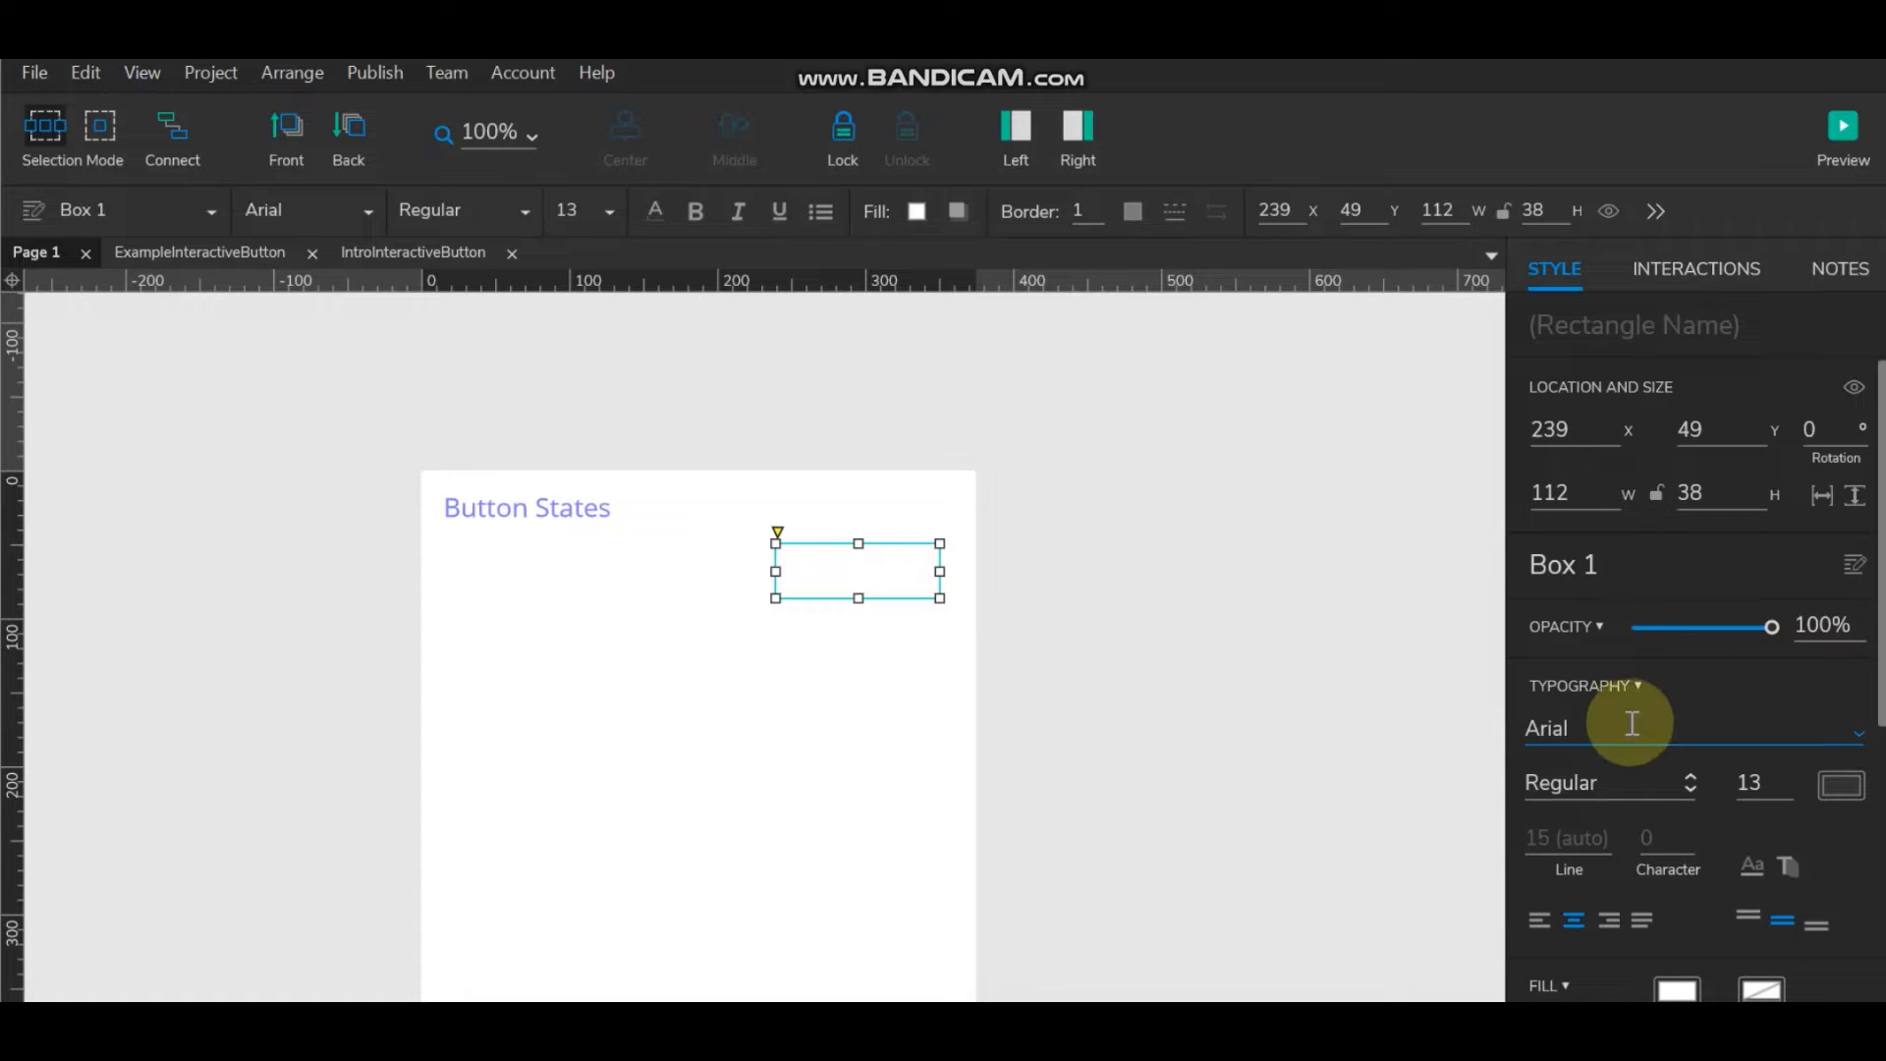
left_click(857, 570)
left_click(858, 569)
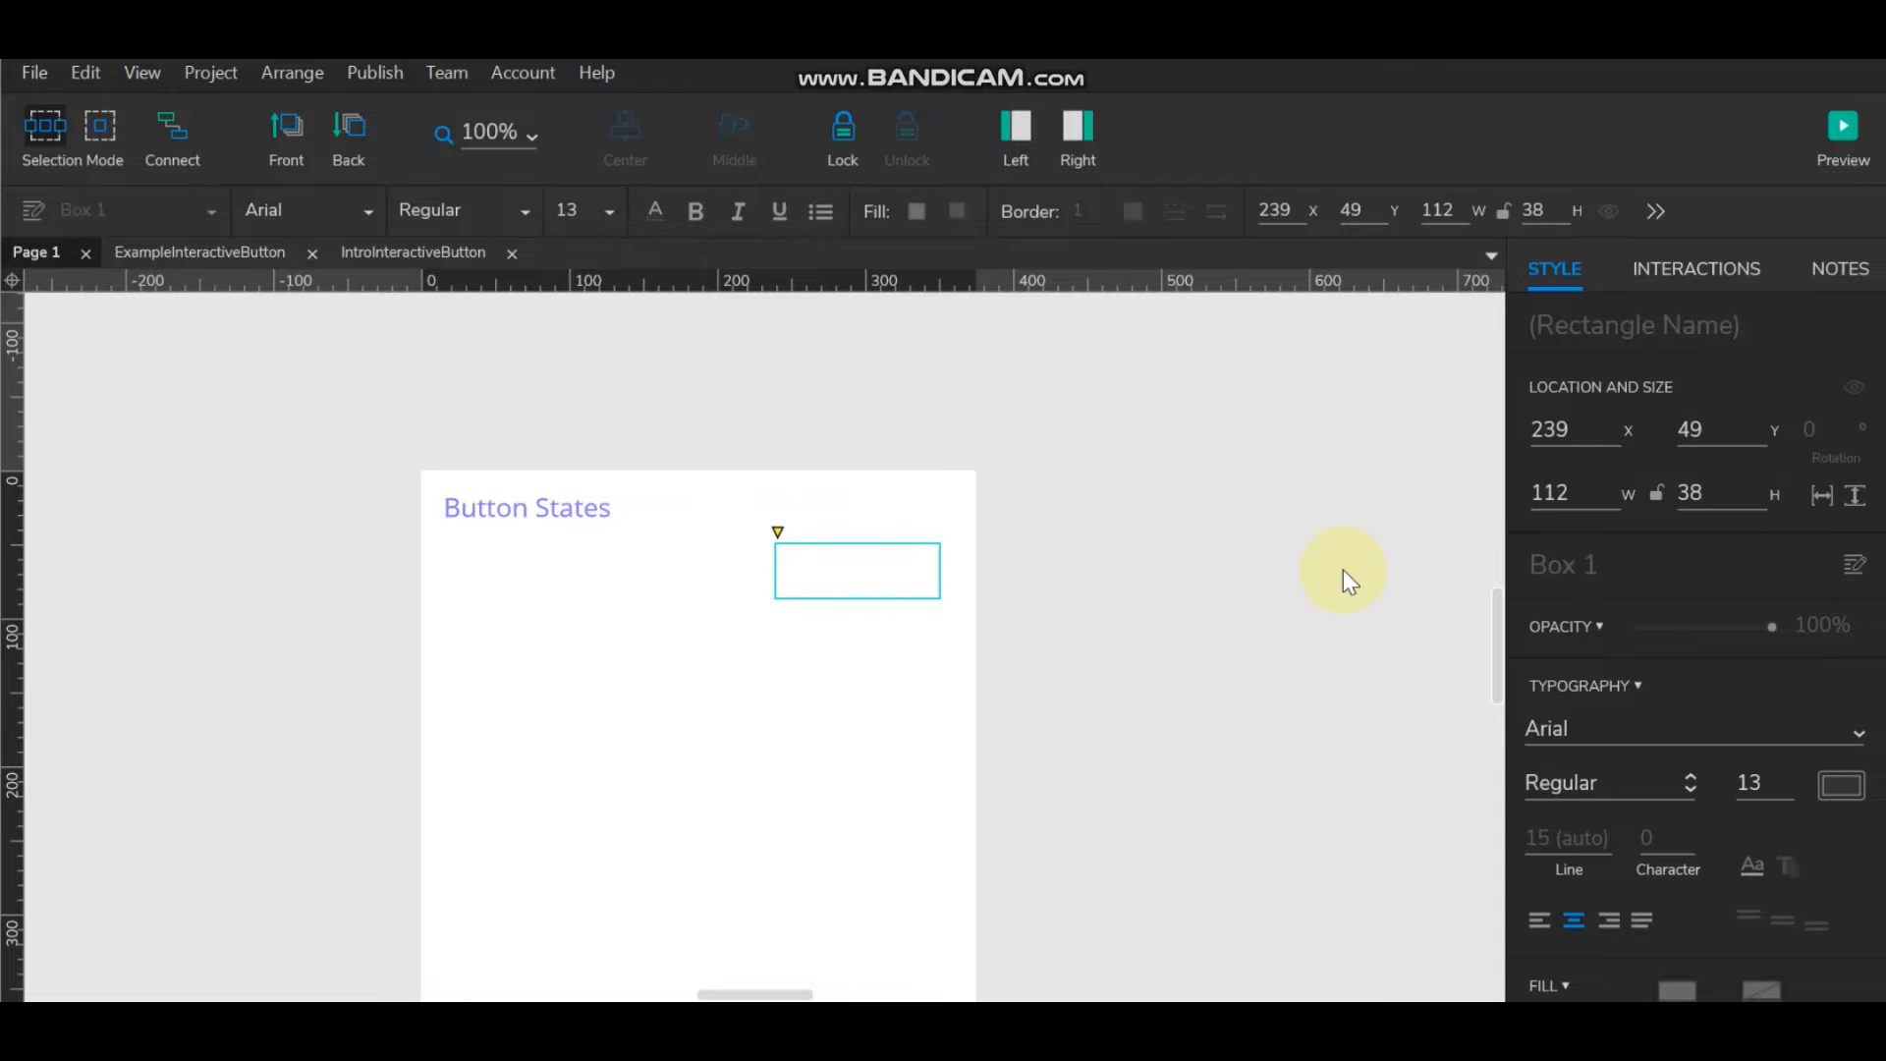
type("Submit")
left_click(1341, 569)
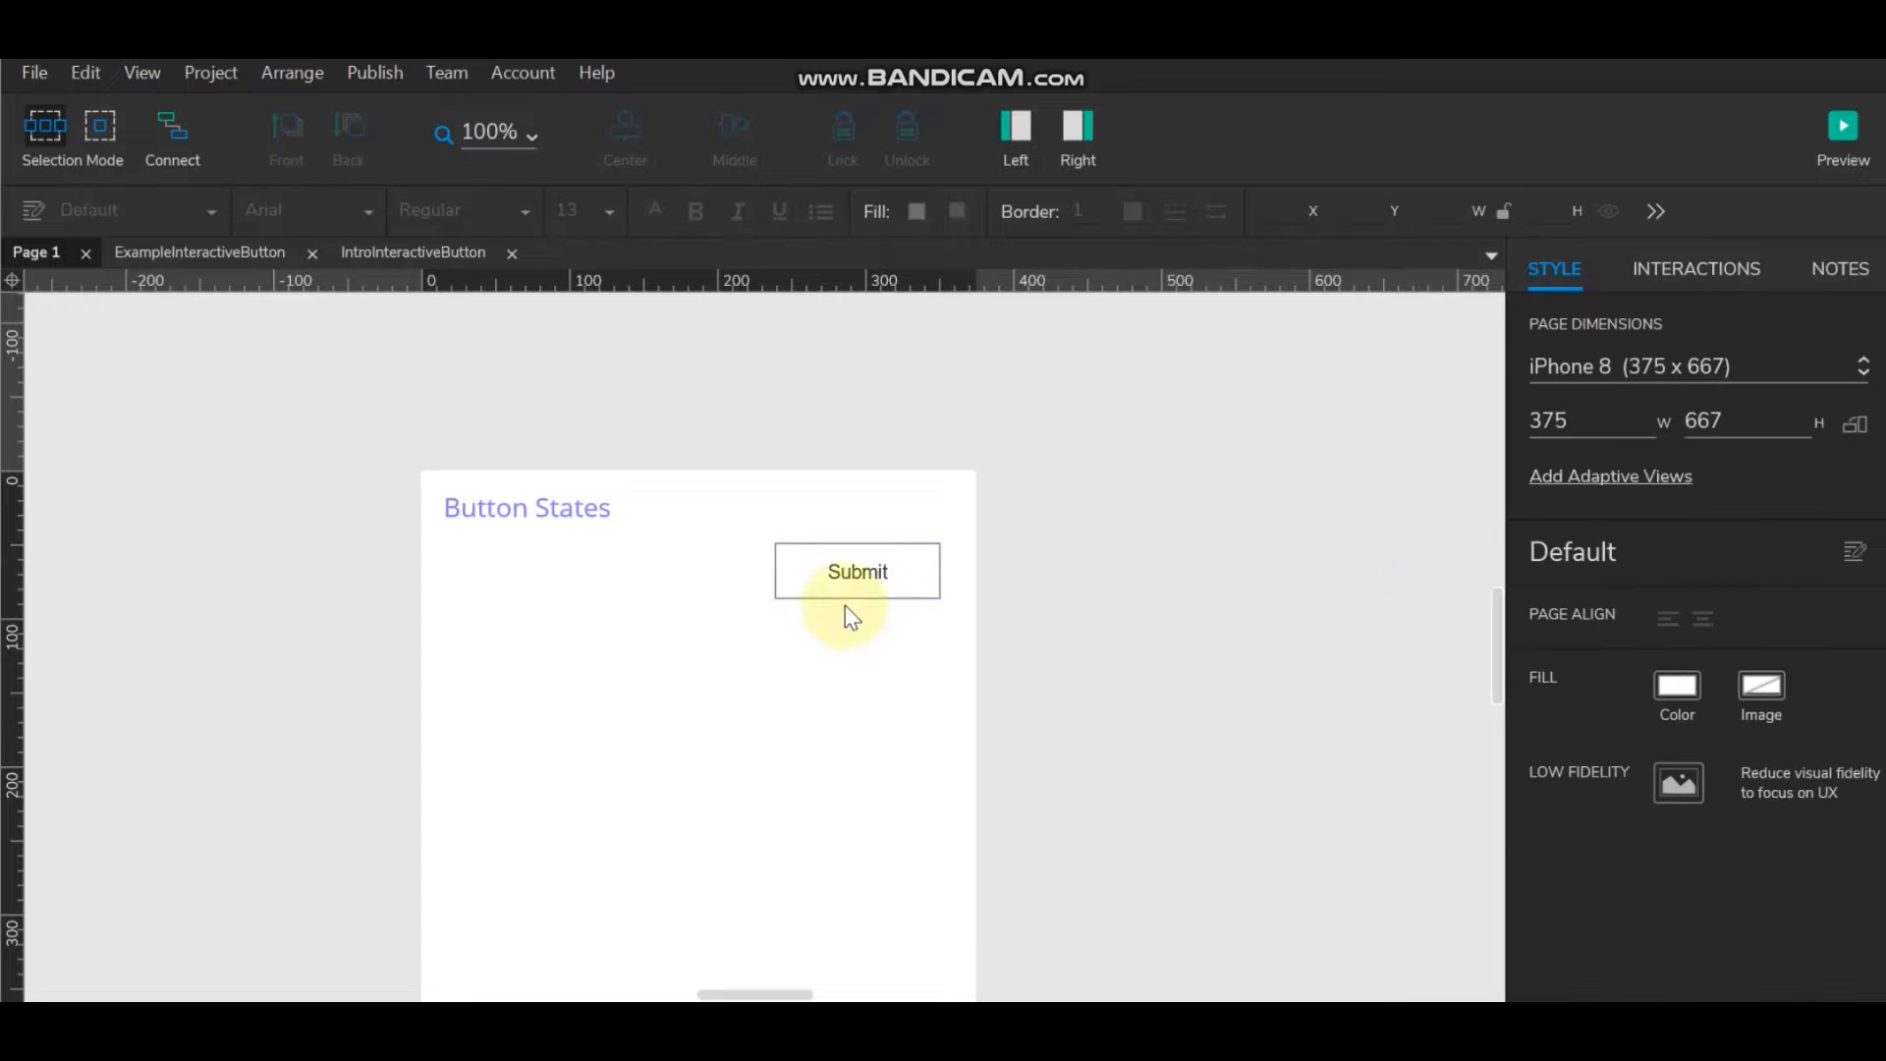
Set the Submit rectangle's font to Lato.
left_click(857, 572)
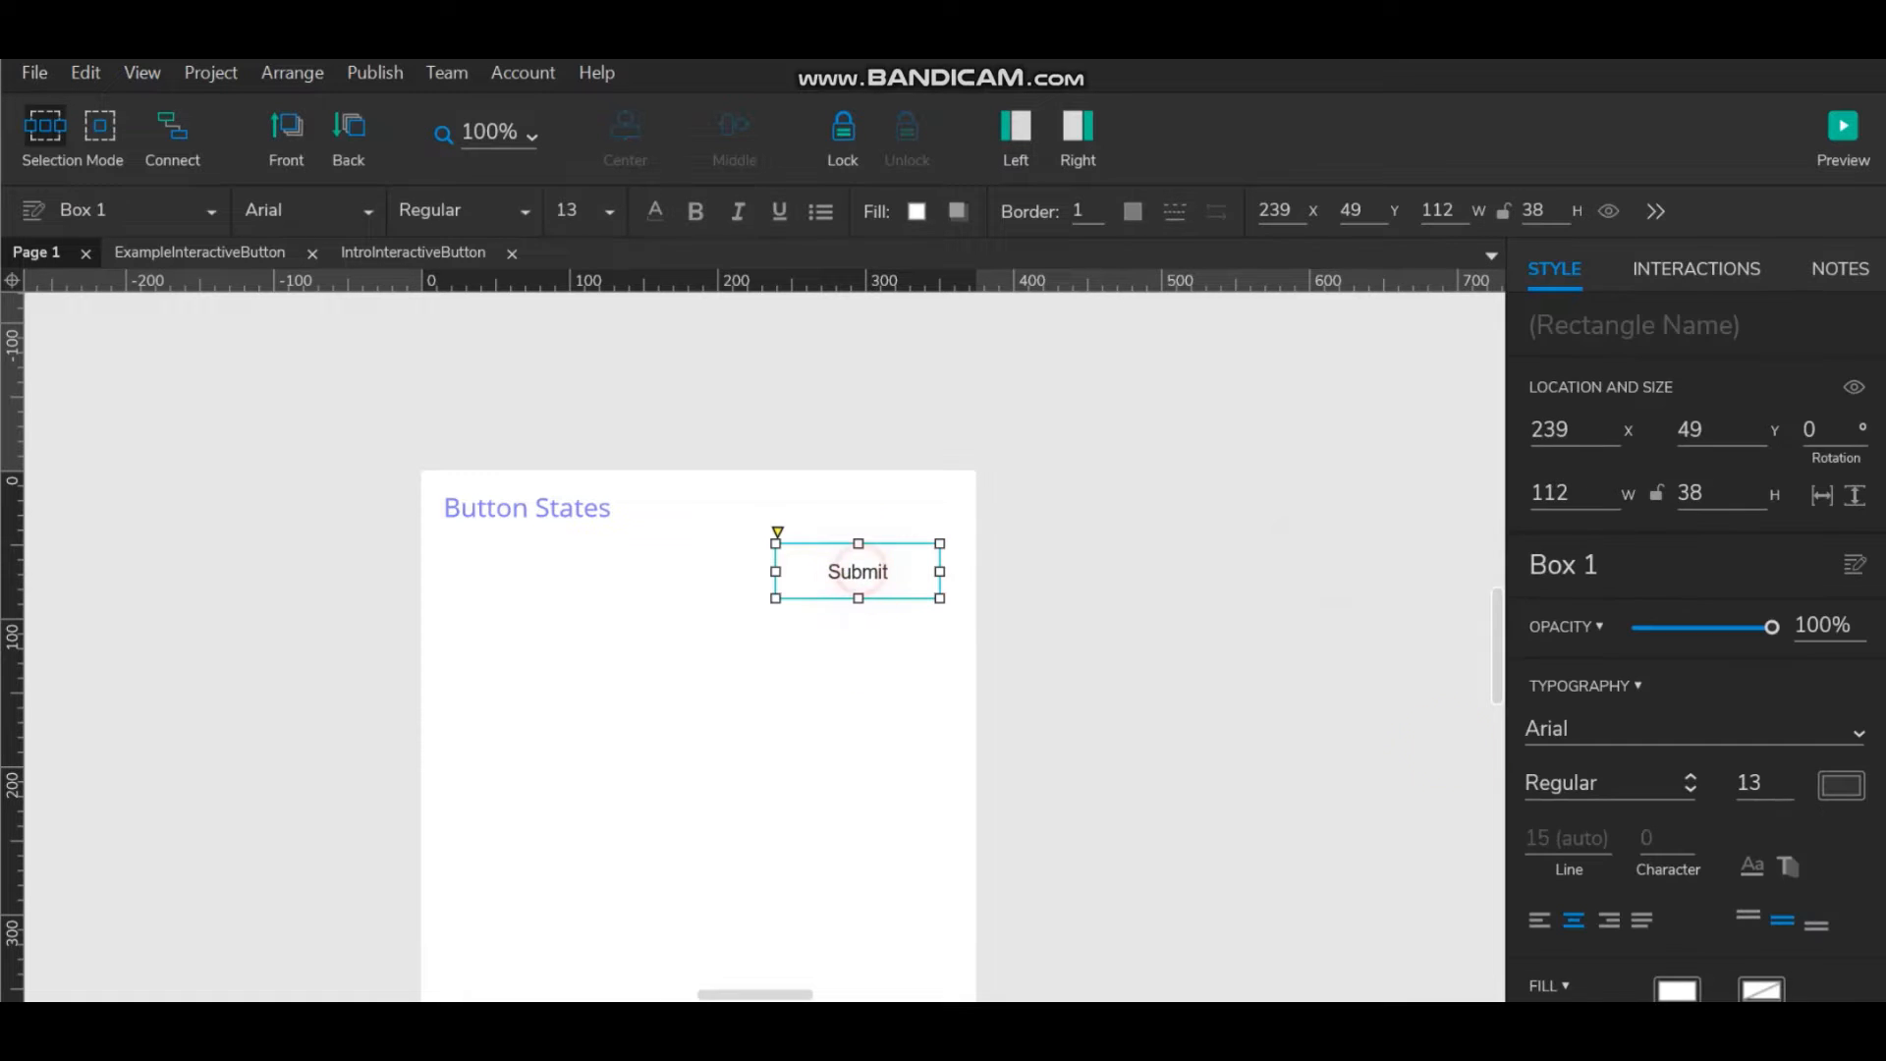
left_click(1682, 729)
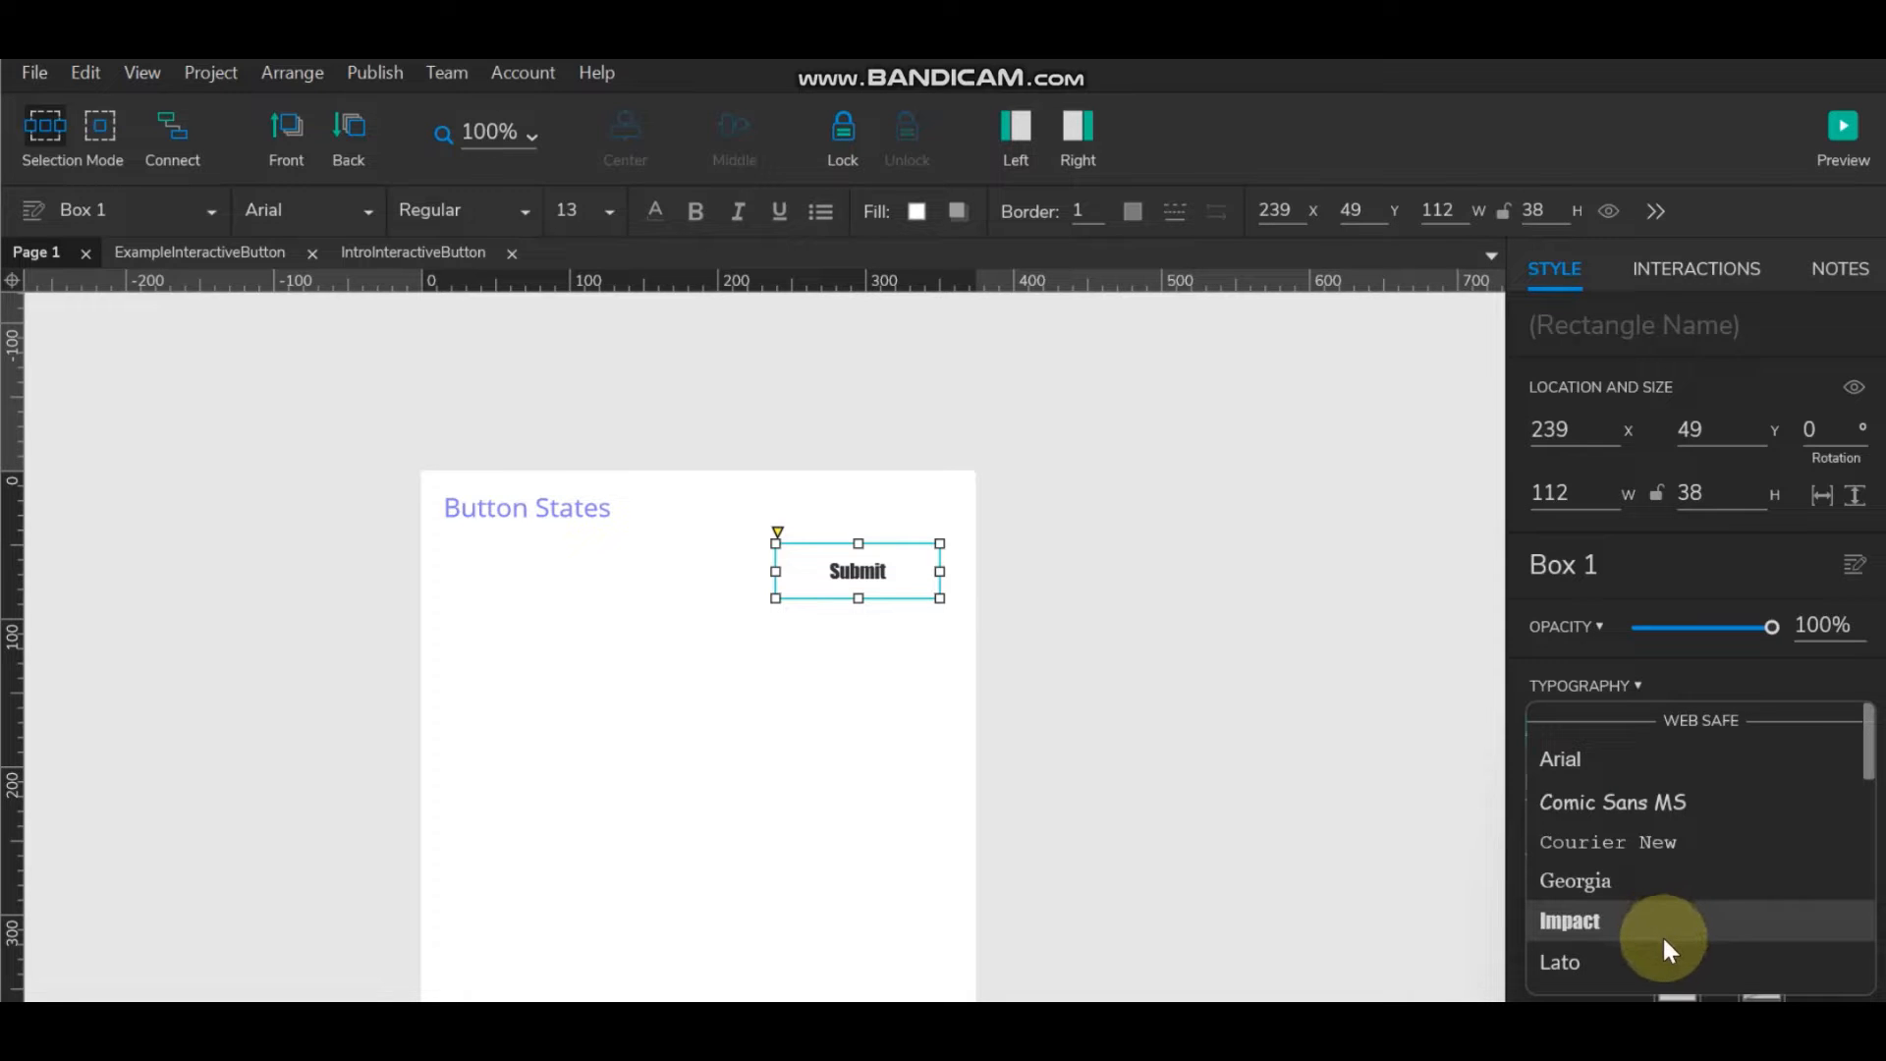
left_click(1665, 948)
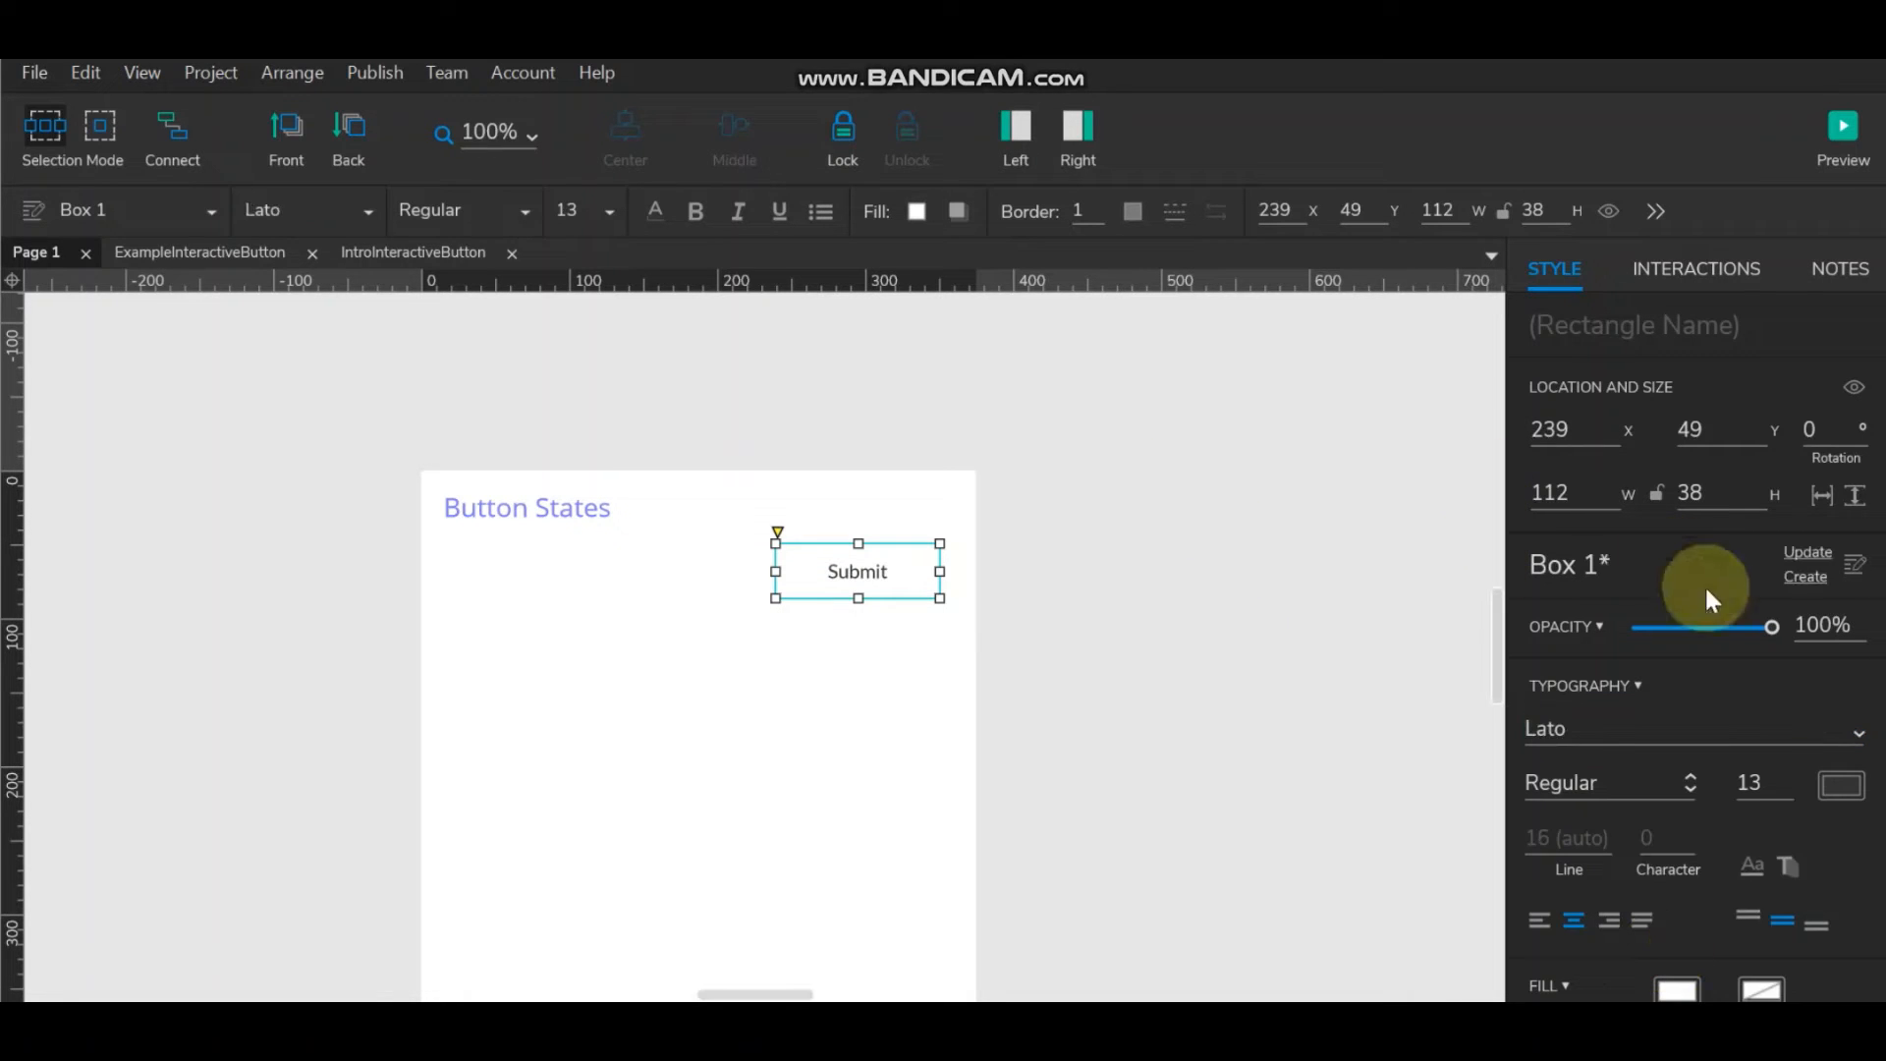
scroll(1731, 667, "down", 3)
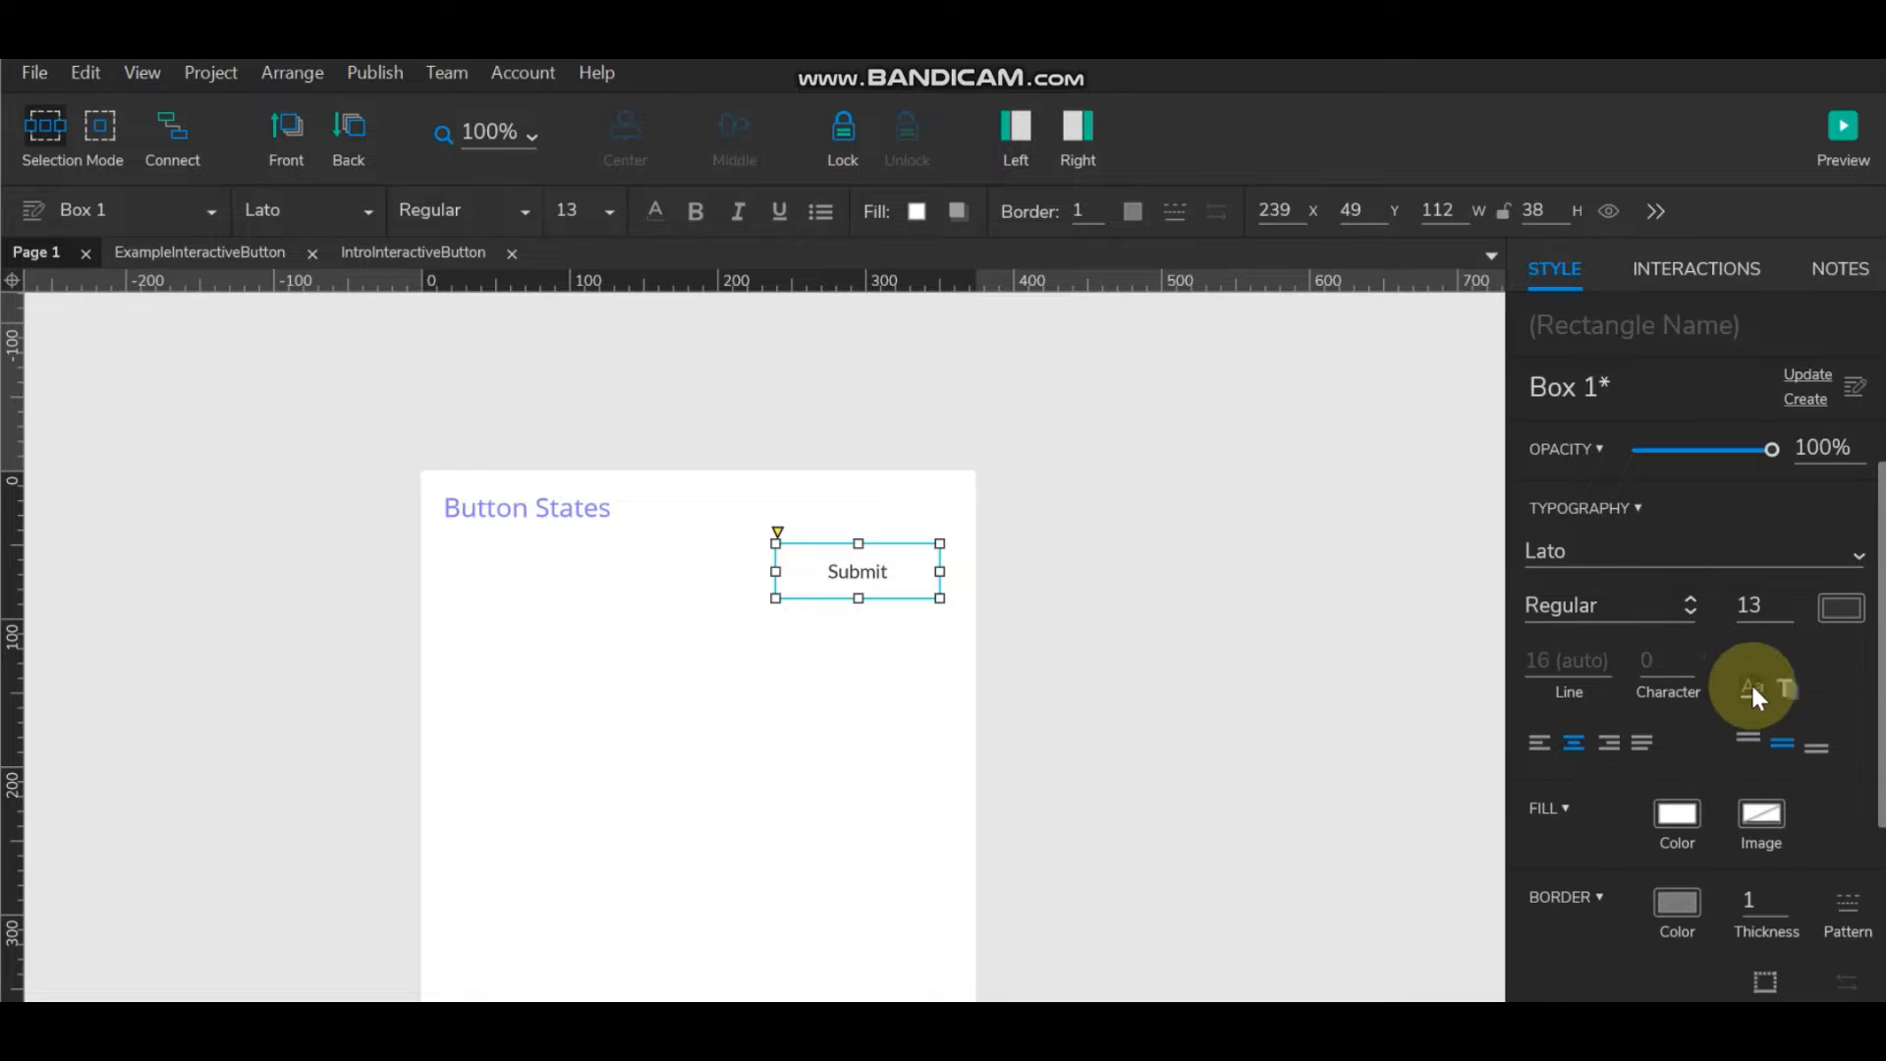
Fill the Submit rectangle with the solid blue #02A7F0.
scroll(1753, 690, "down", 3)
scroll(1818, 648, "down", 2)
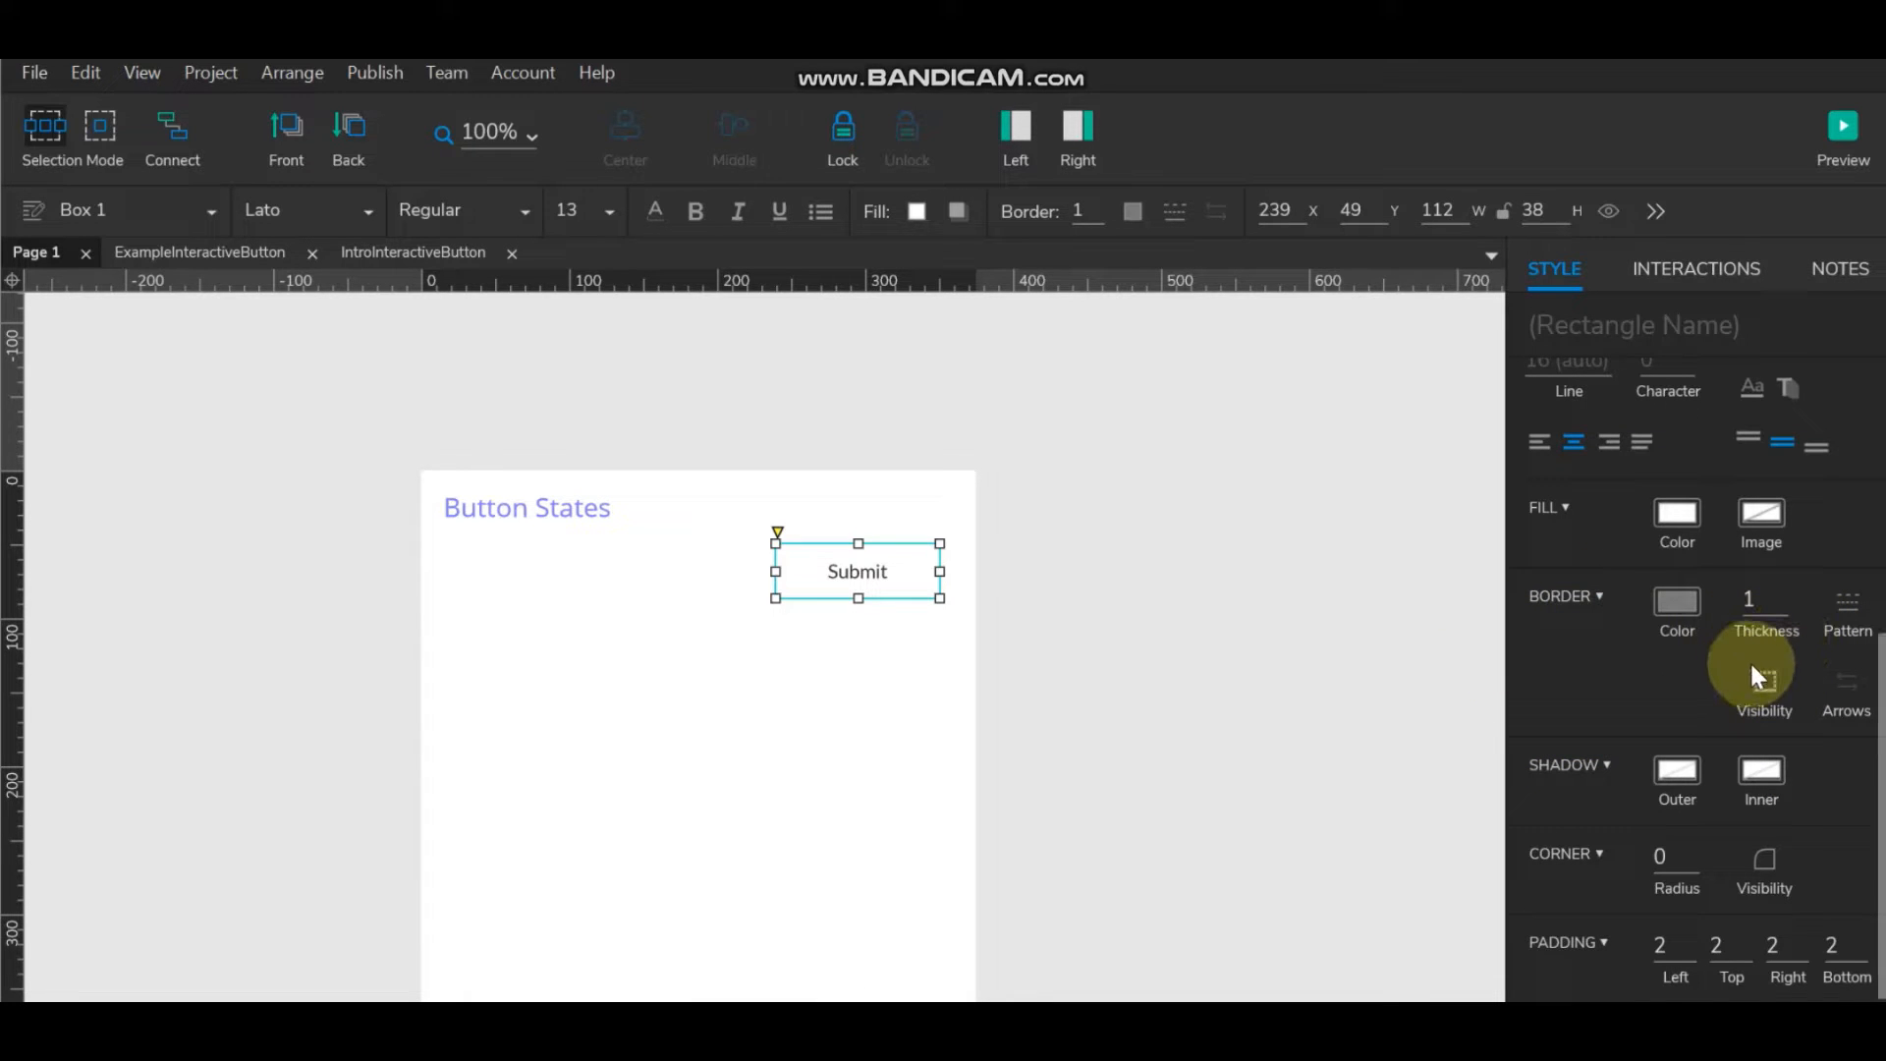
left_click(842, 618)
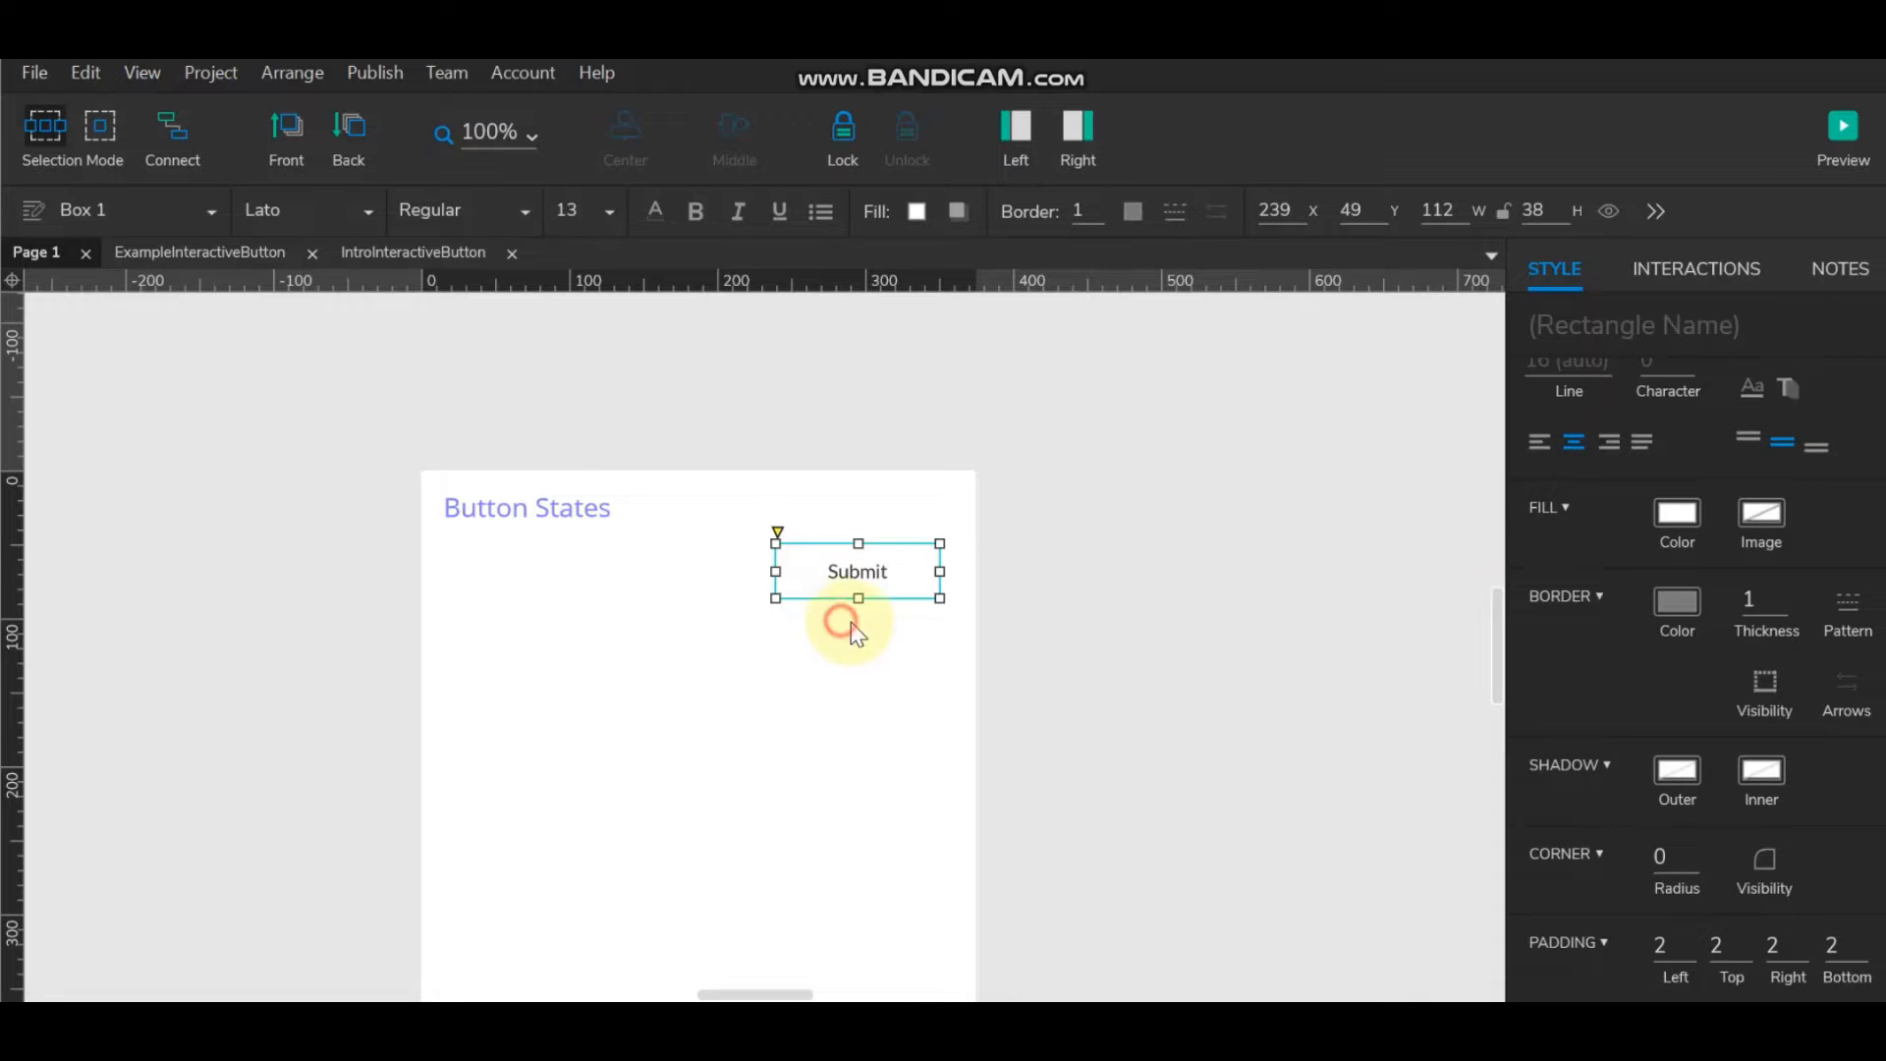
left_click(888, 564)
left_click(917, 212)
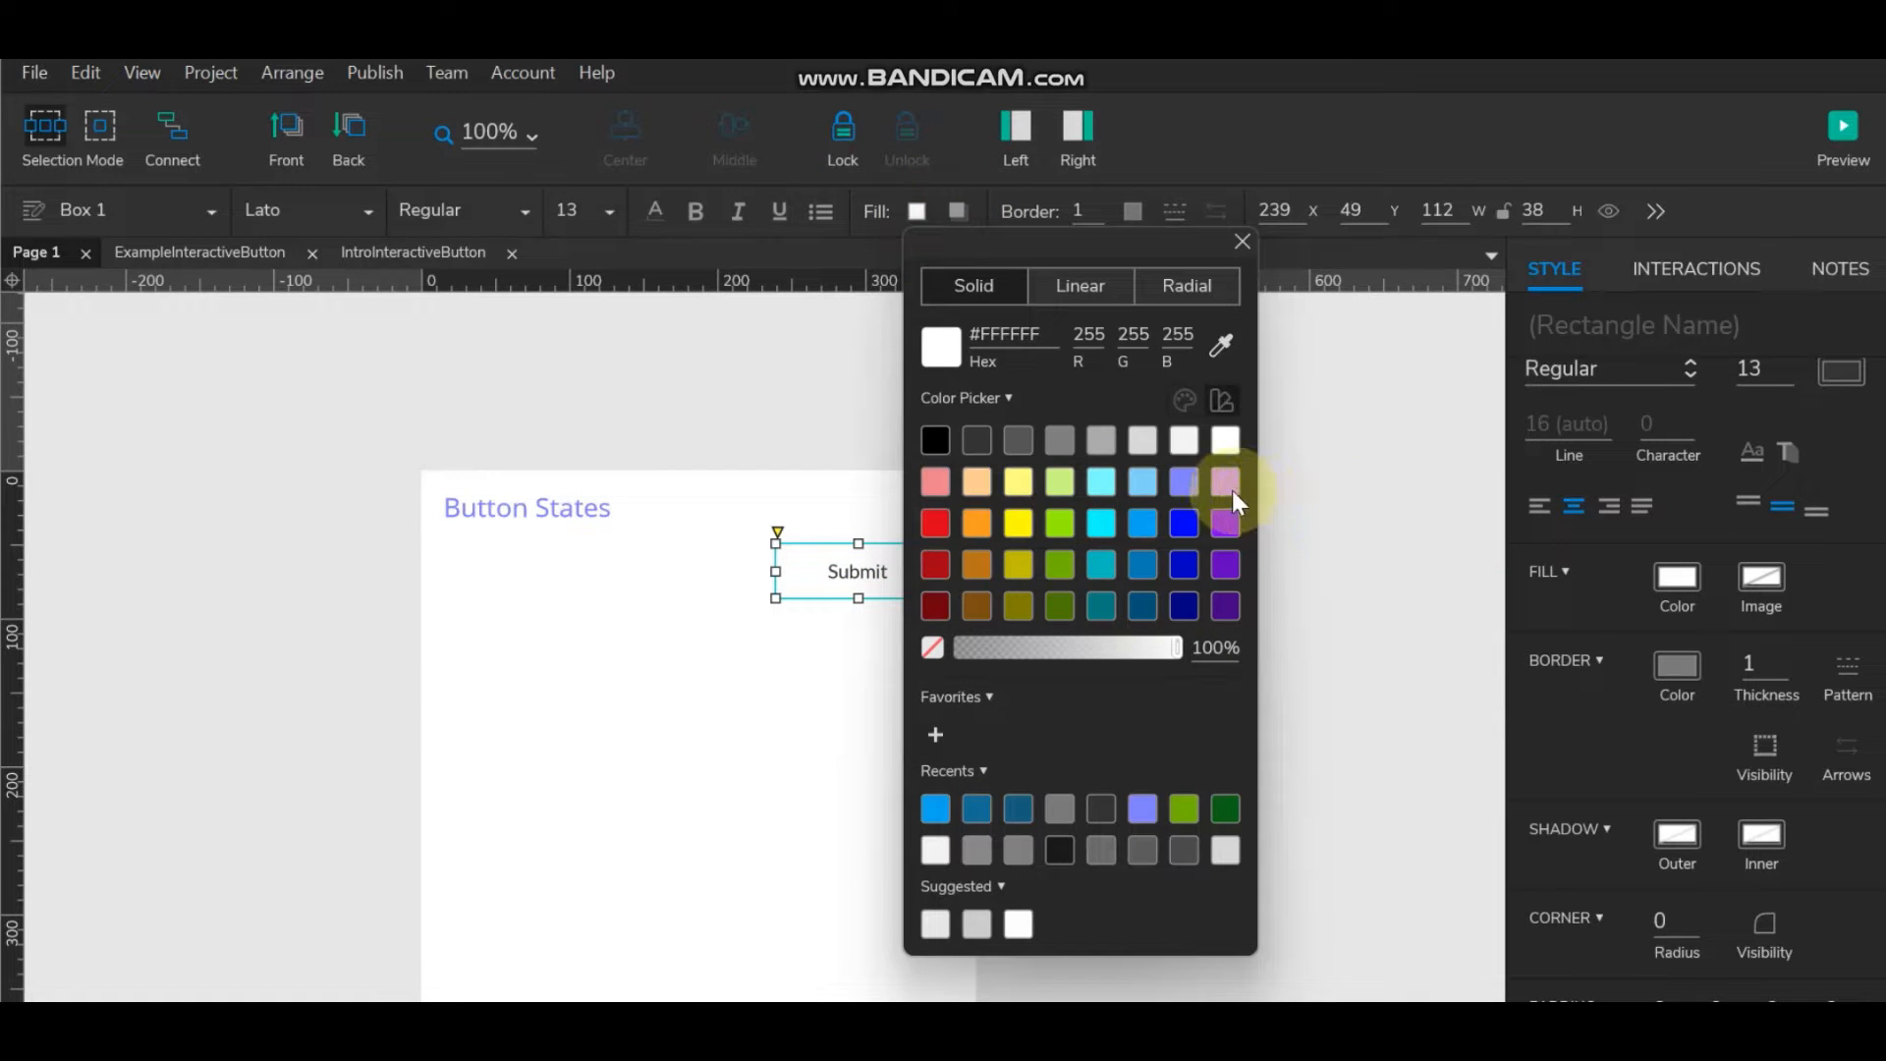
left_click(1143, 517)
left_click(1305, 534)
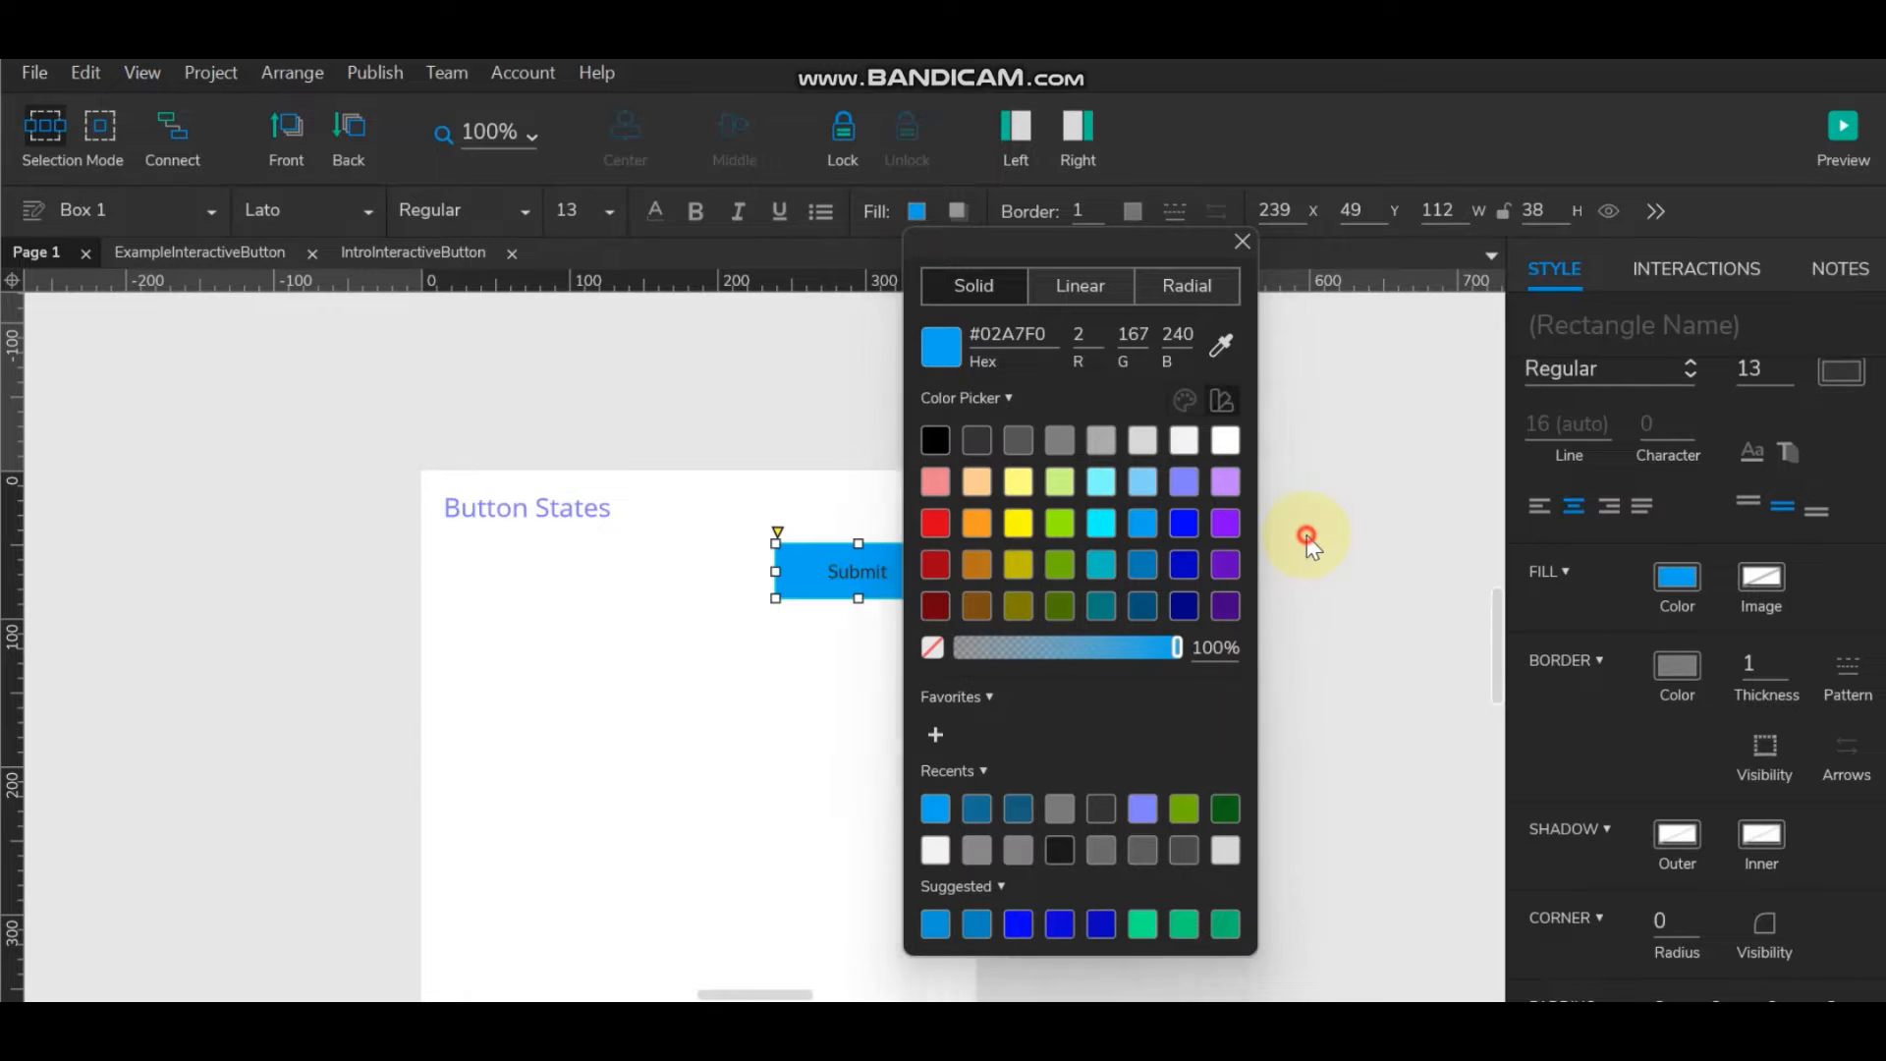
Set the Submit rectangle's border colour to the darker blue #027DB4.
left_click(886, 572)
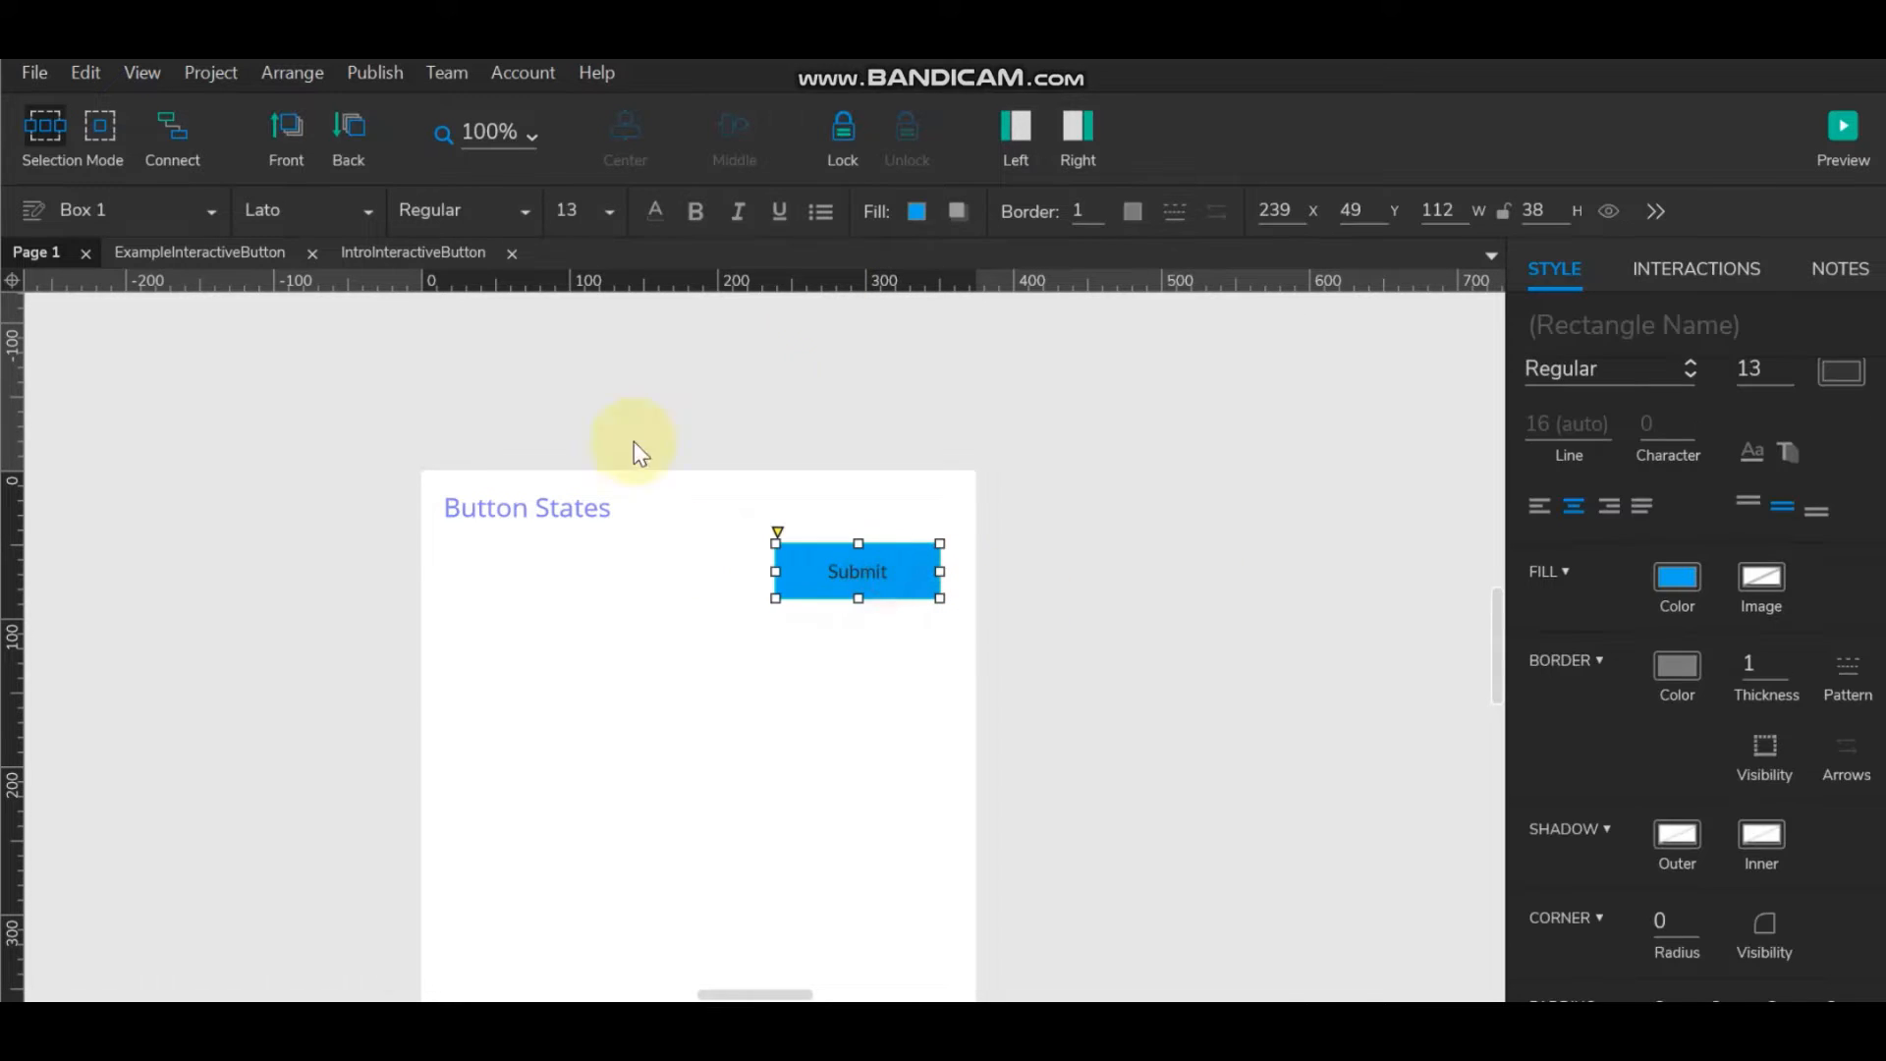
left_click(1134, 212)
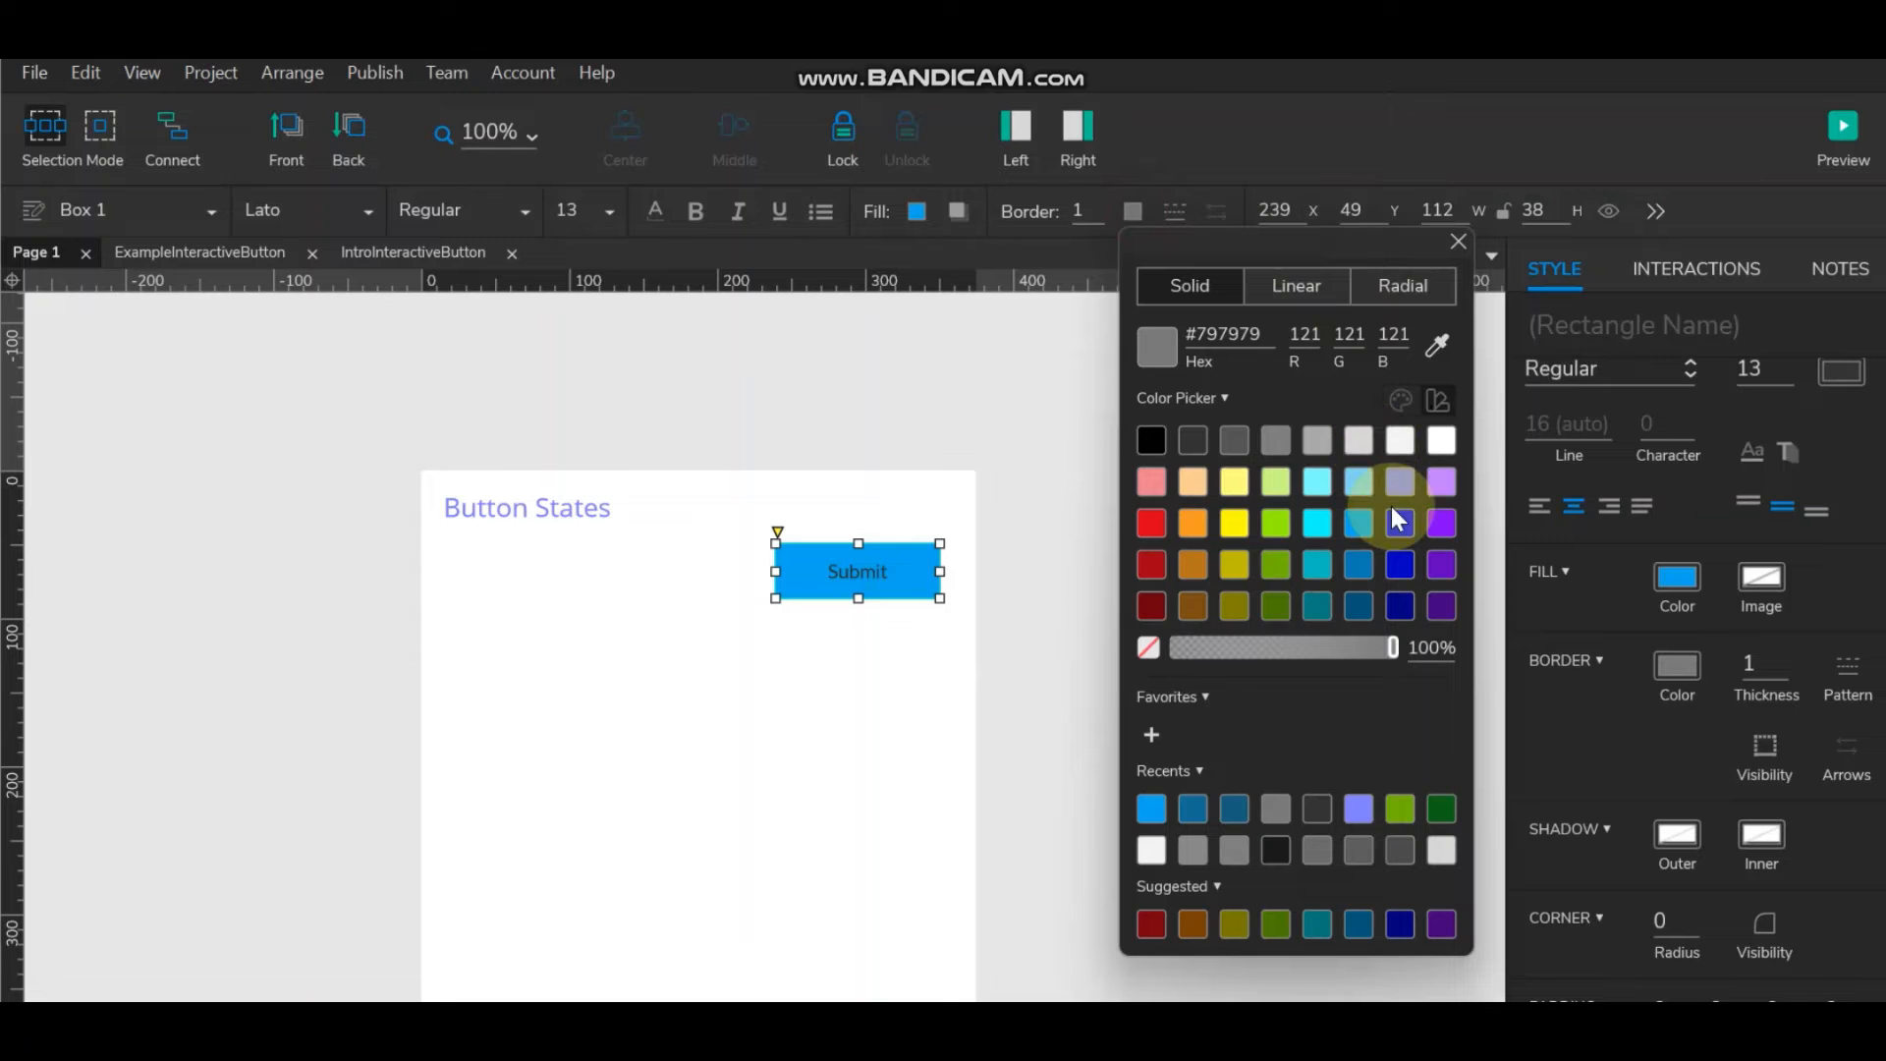
left_click(1359, 567)
left_click(1011, 535)
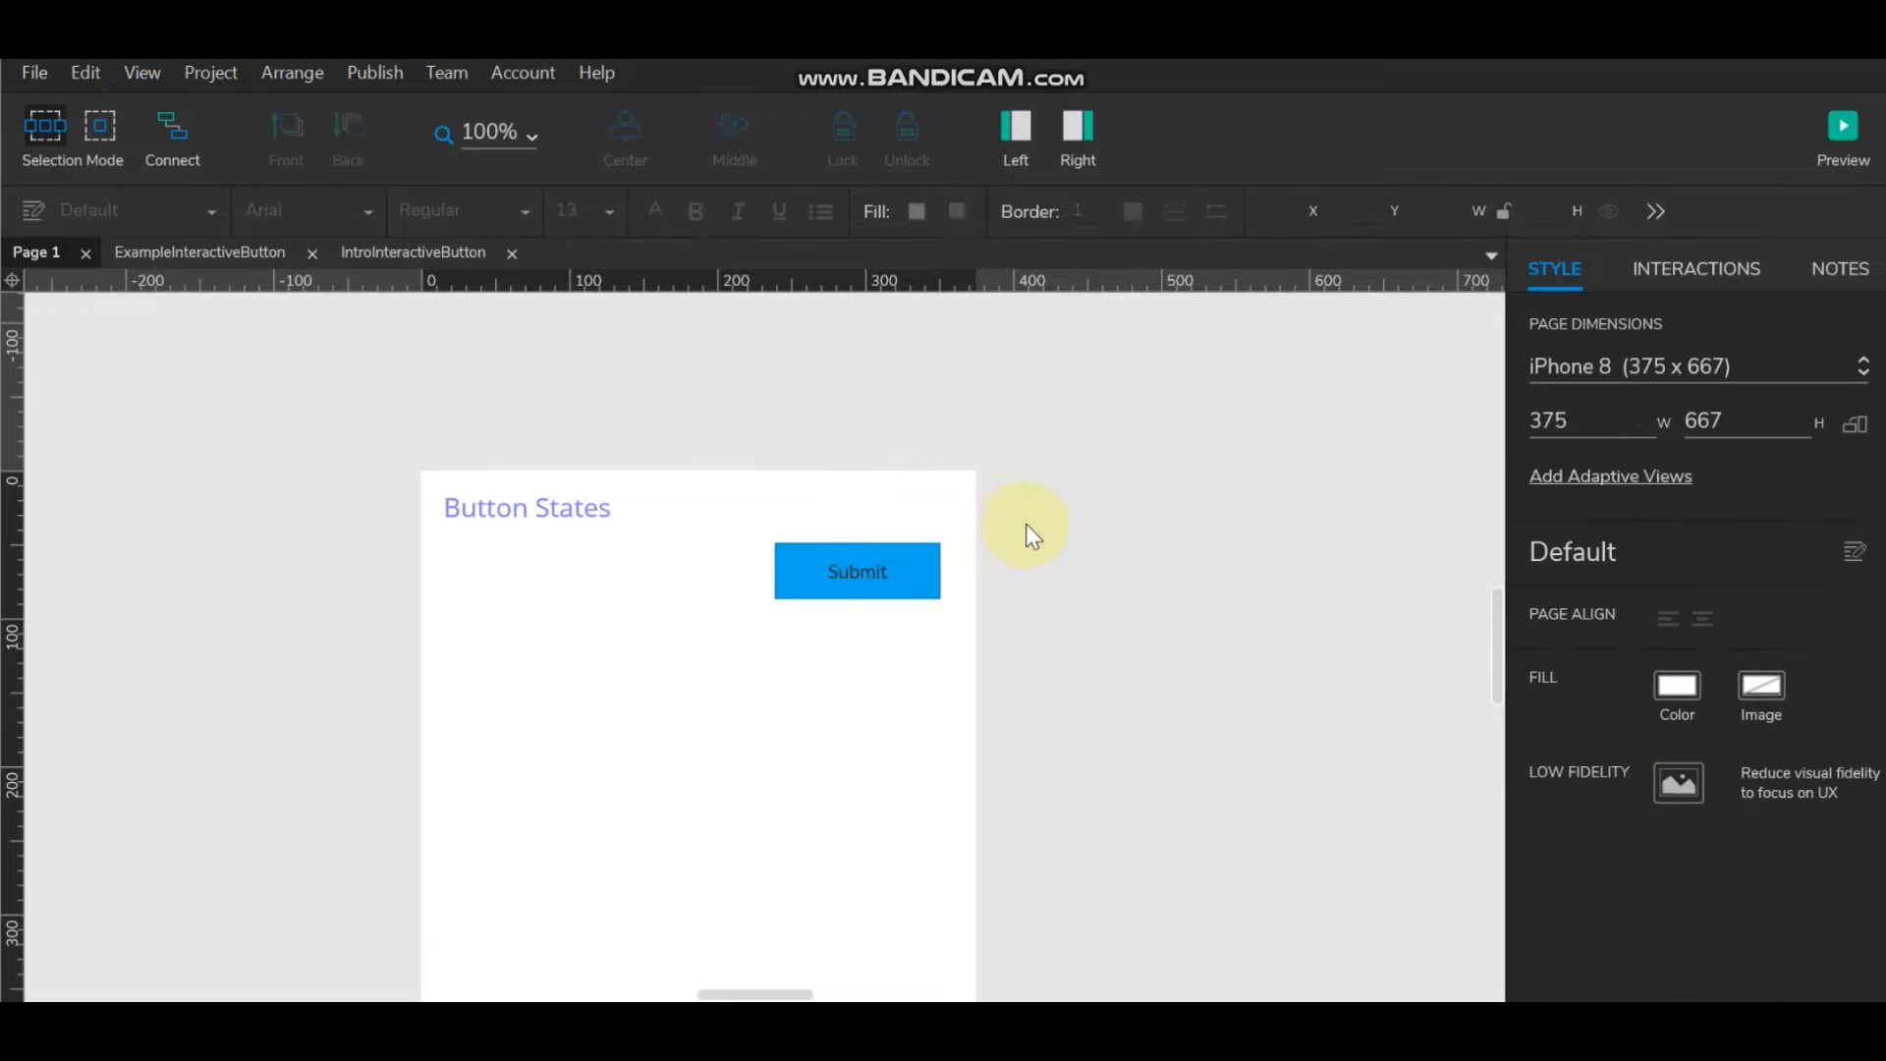
Round the Submit rectangle's corners with a radius of 6.
left_click(896, 576)
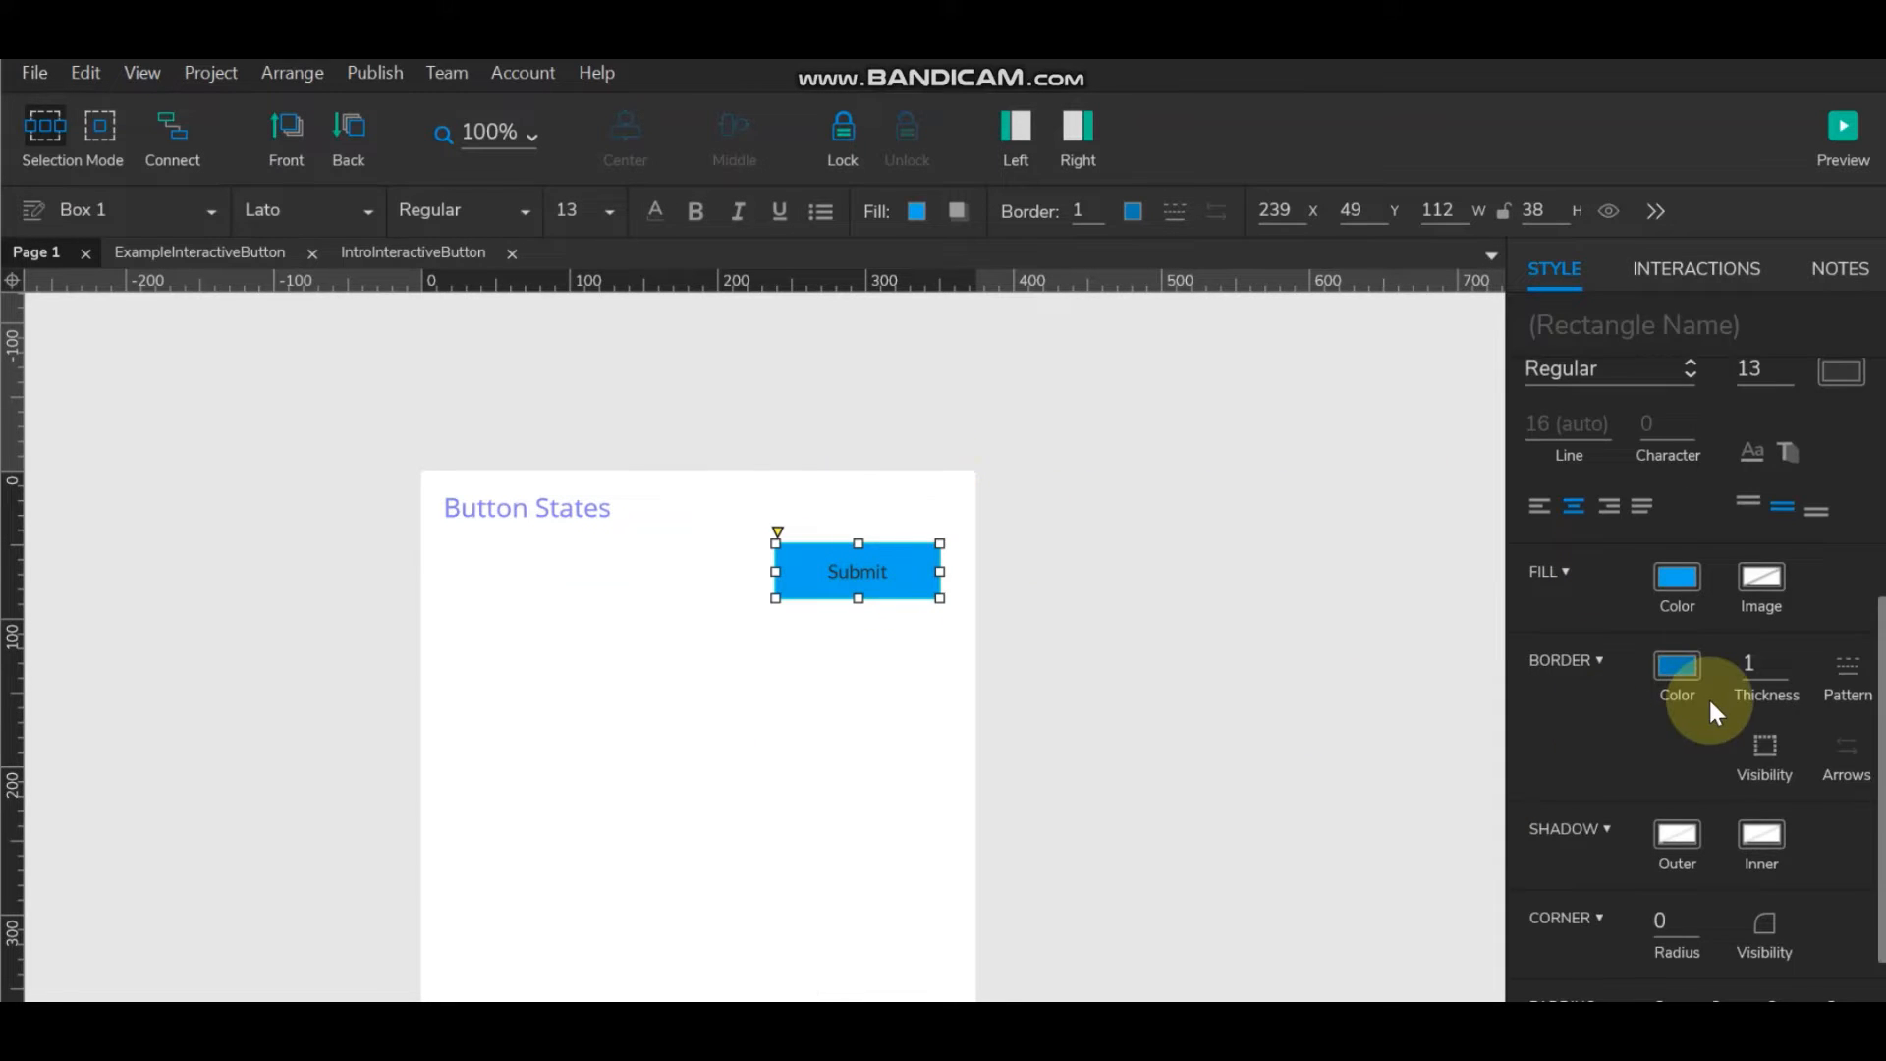
scroll(1709, 694, "down", 1)
left_click(1662, 855)
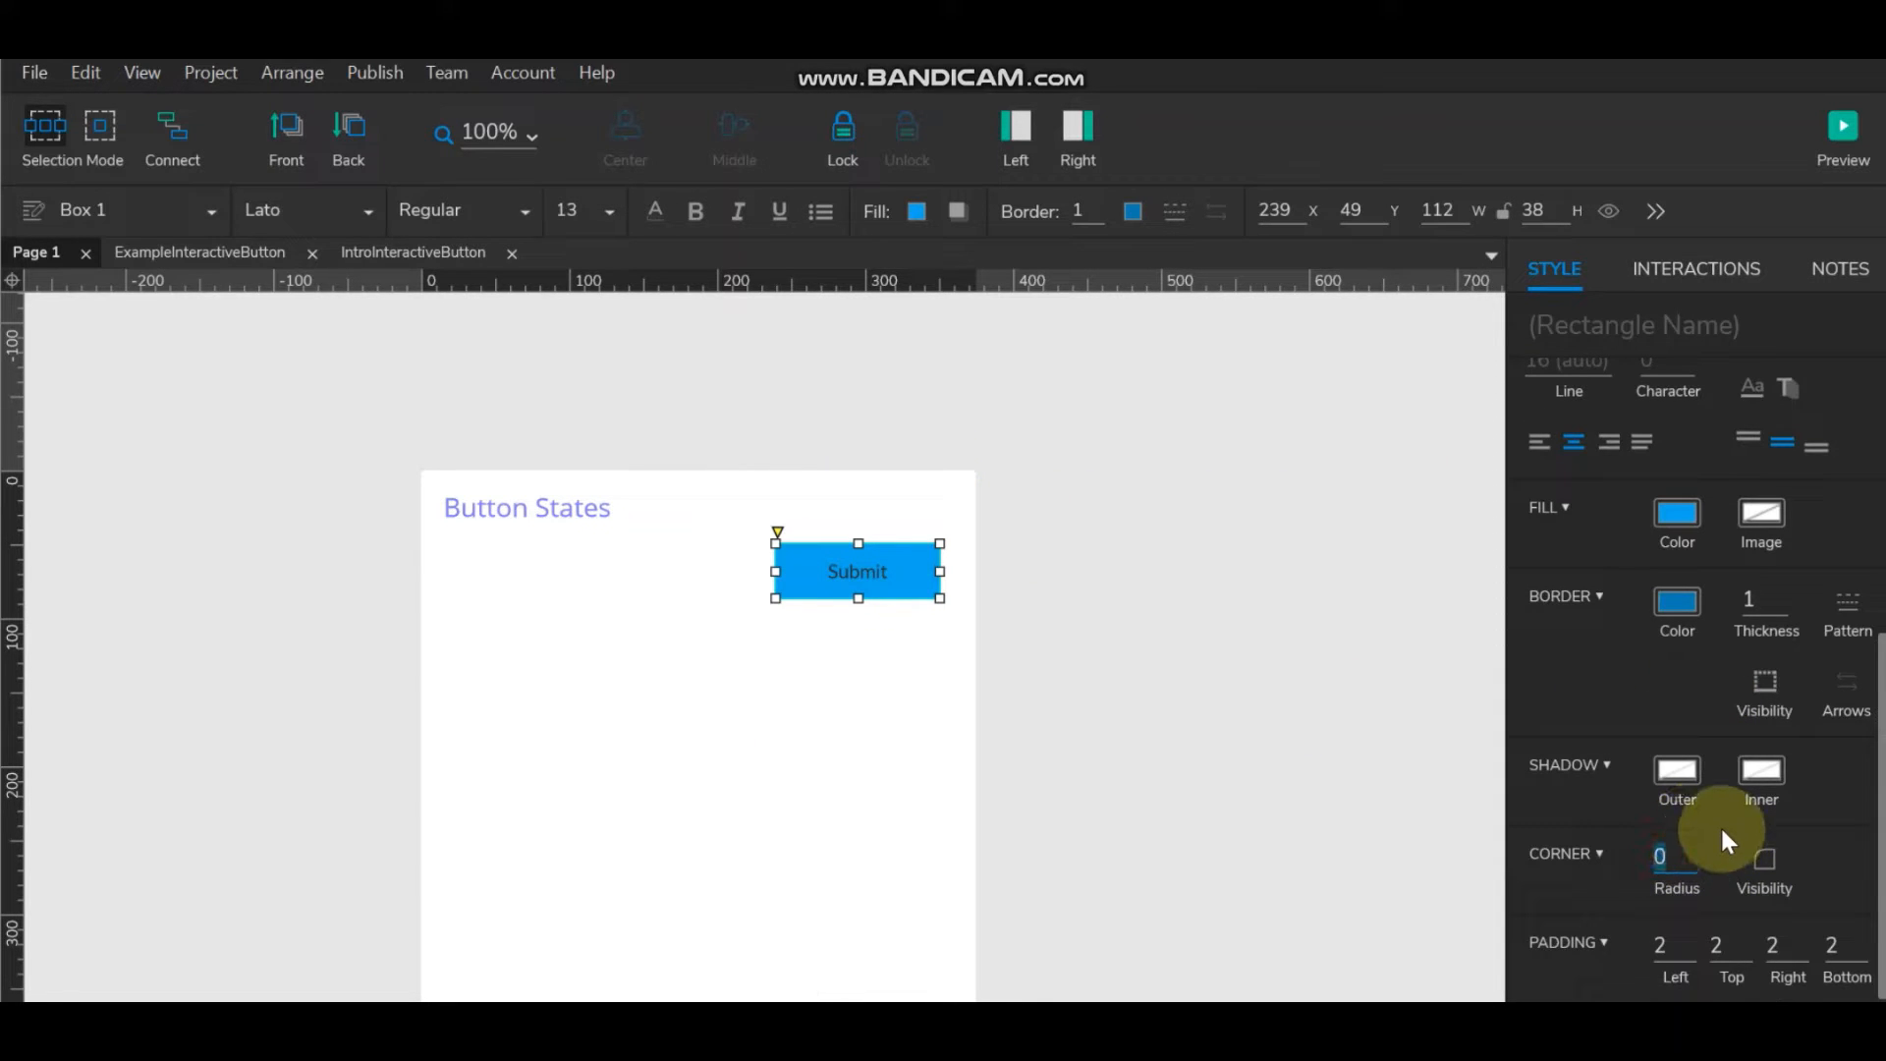
type("6")
left_click(1125, 598)
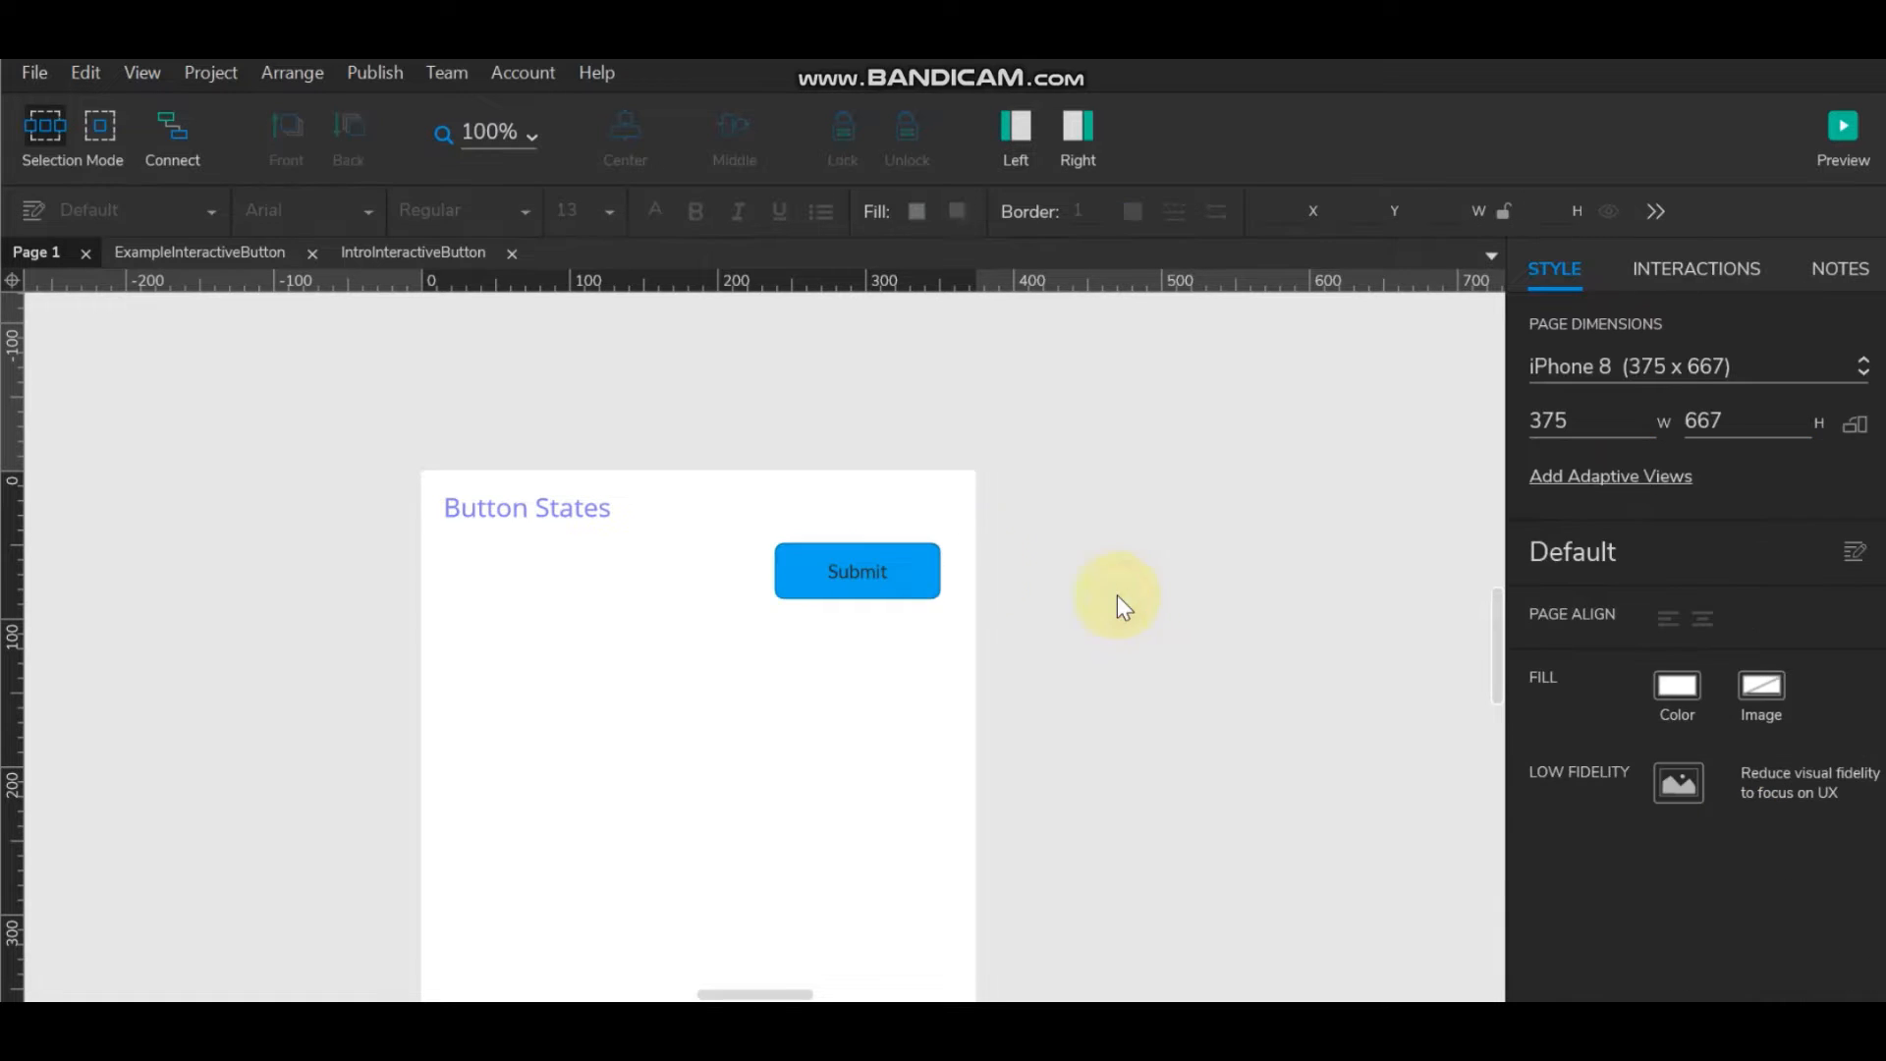
Move the Submit button directly below the Button States heading, to x 15, y 52.
left_click(884, 562)
left_click(1225, 609)
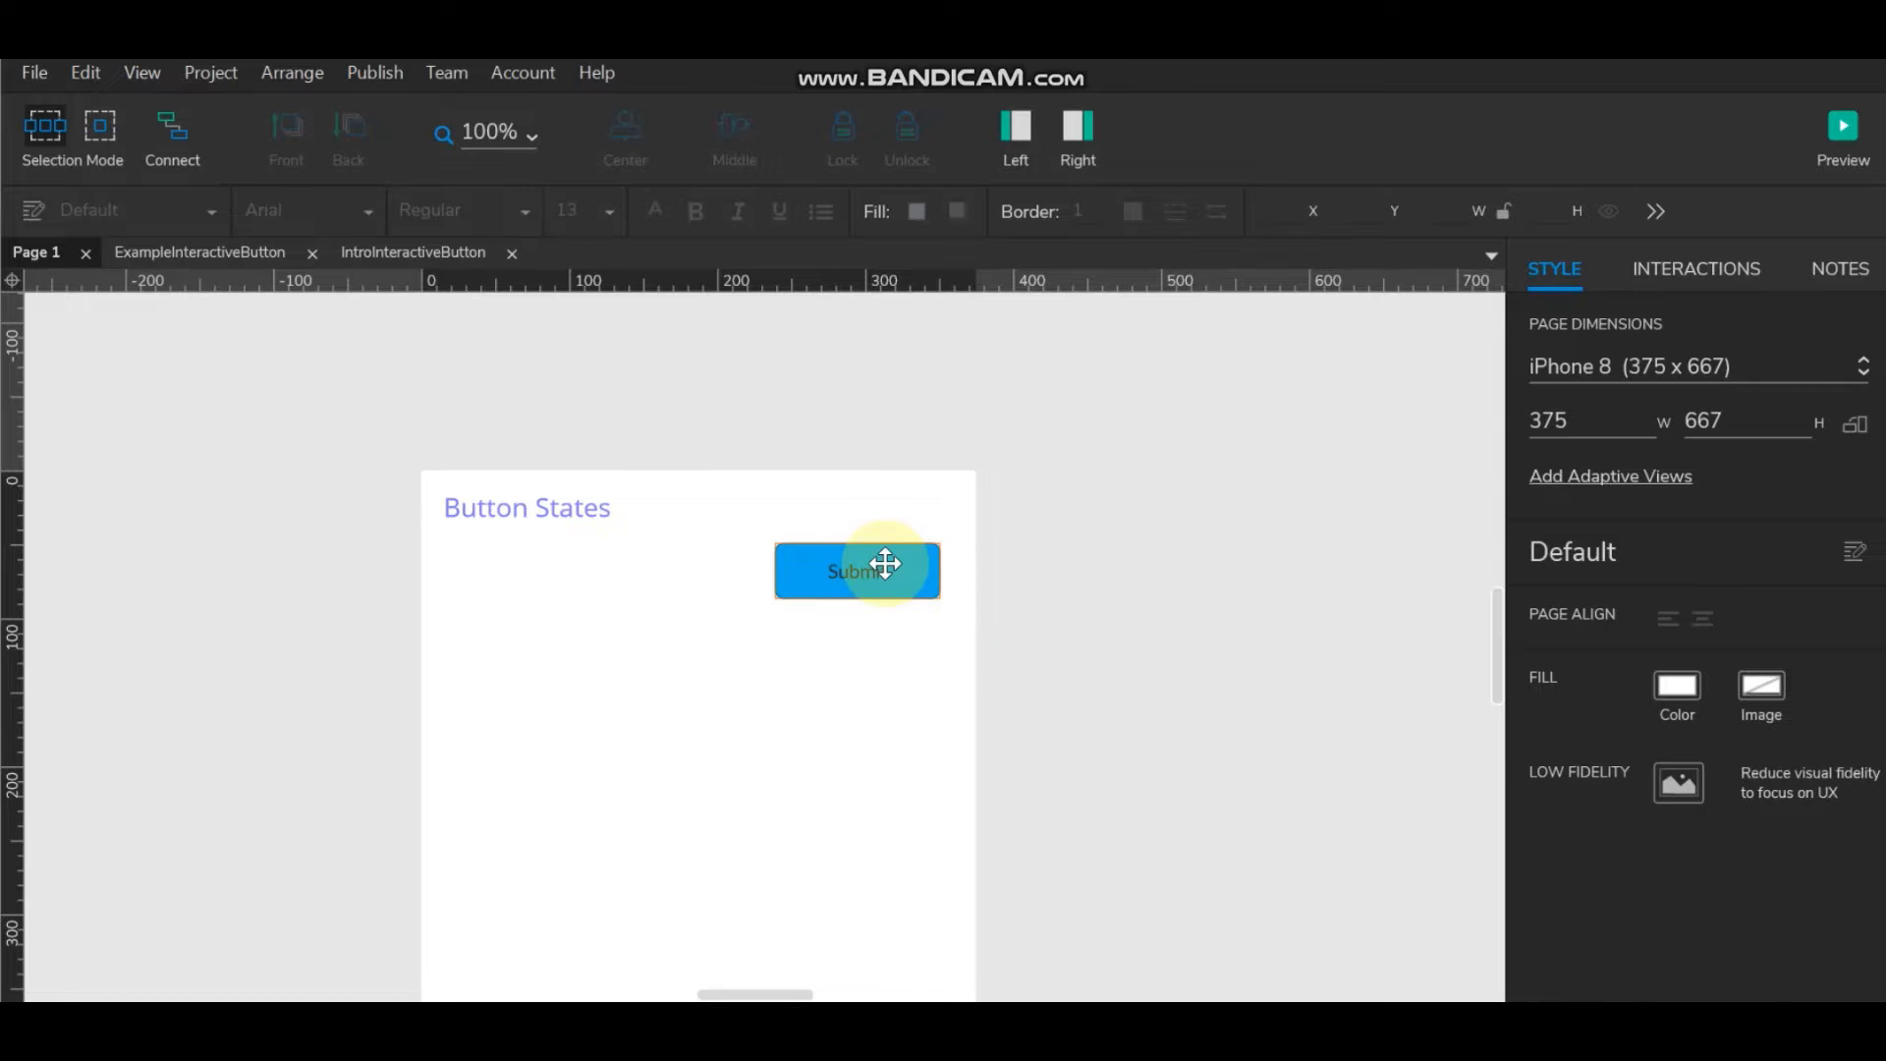
left_click_drag(854, 564, 552, 569)
left_click(1090, 568)
Set the Submit button's text colour to white.
left_click(509, 564)
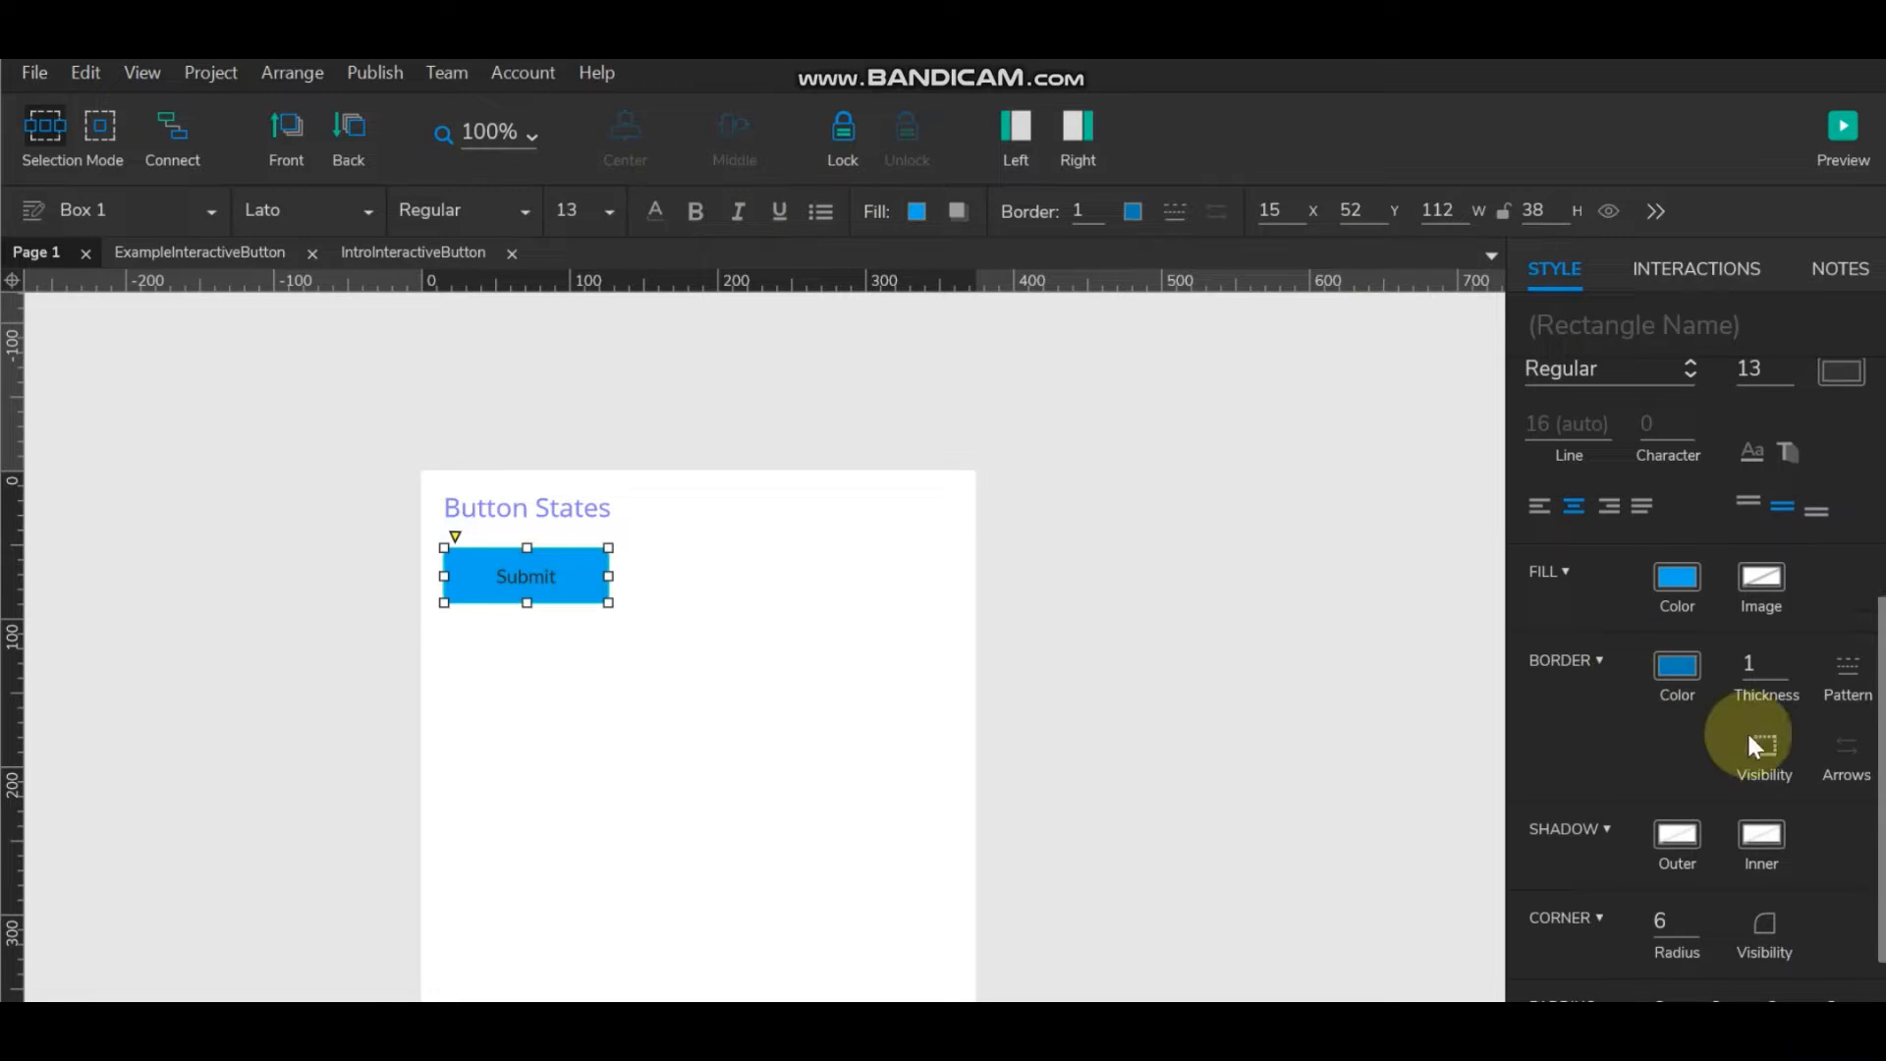
scroll(1669, 776, "down", 1)
scroll(1669, 776, "up", 5)
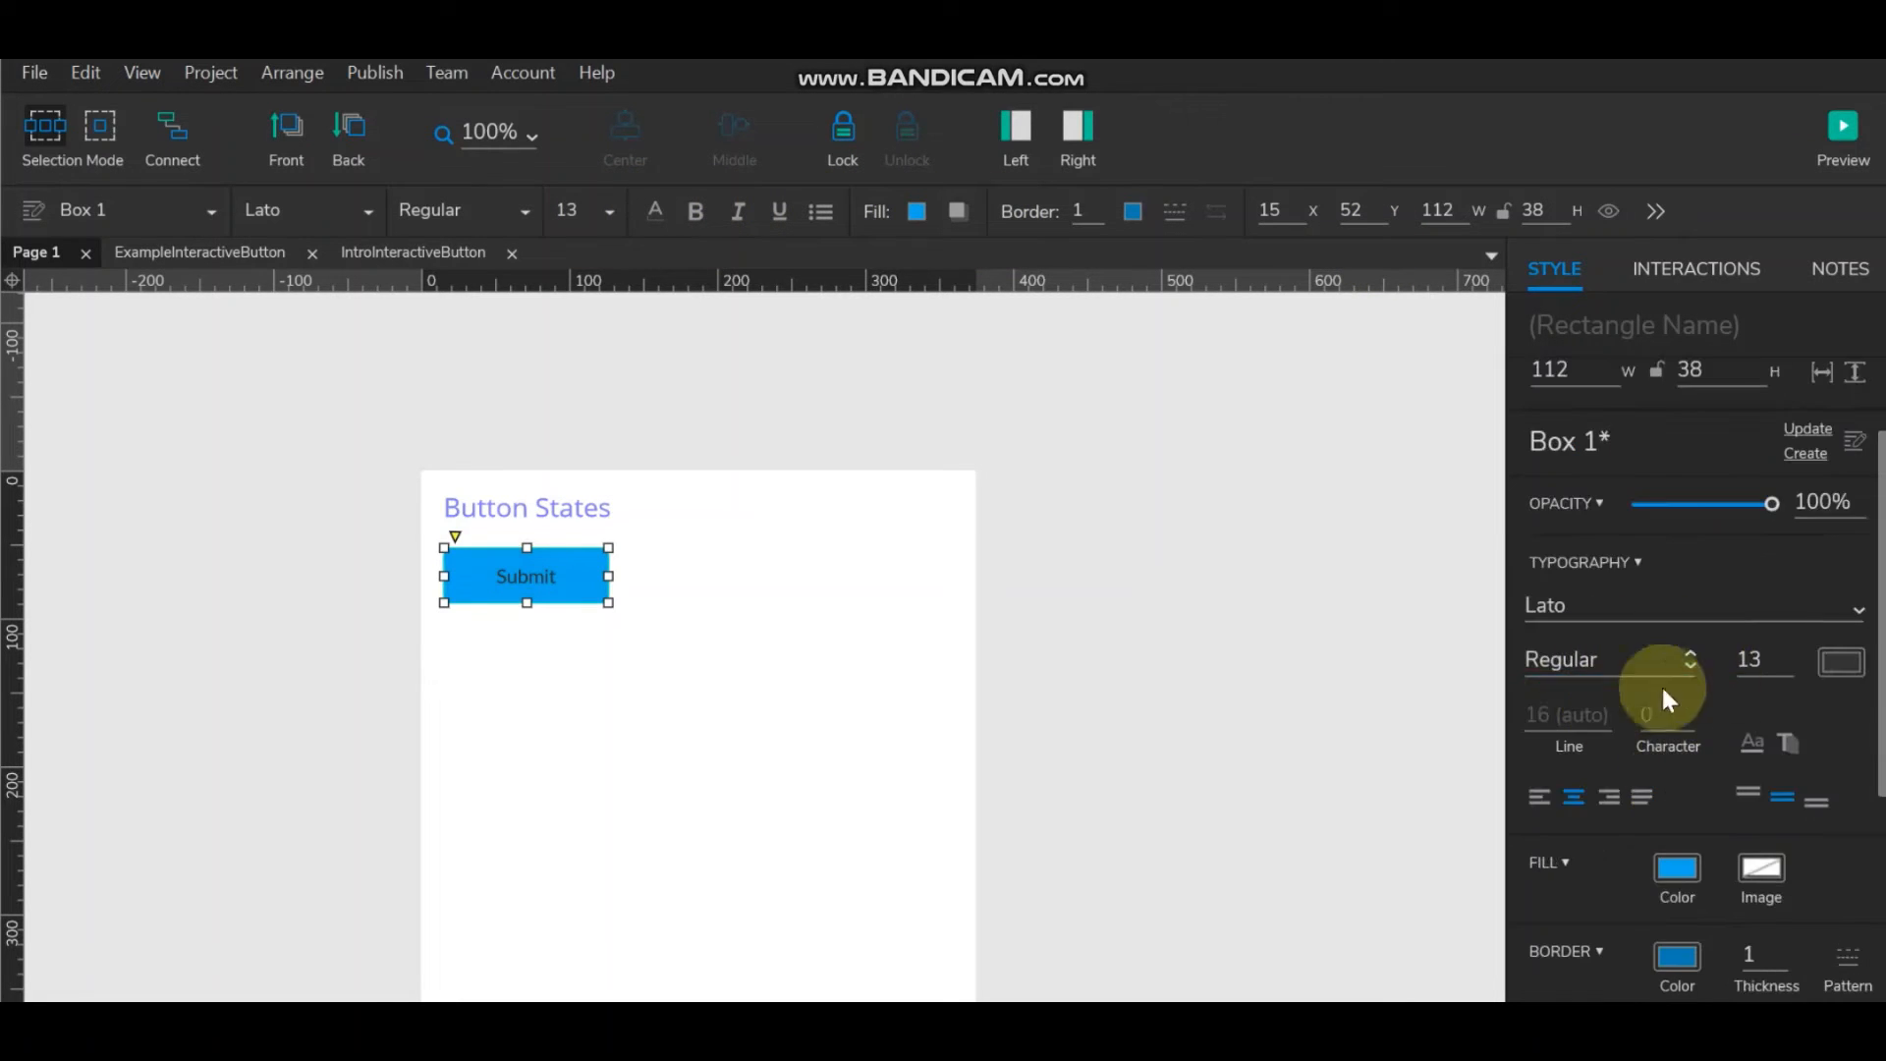
left_click(1852, 666)
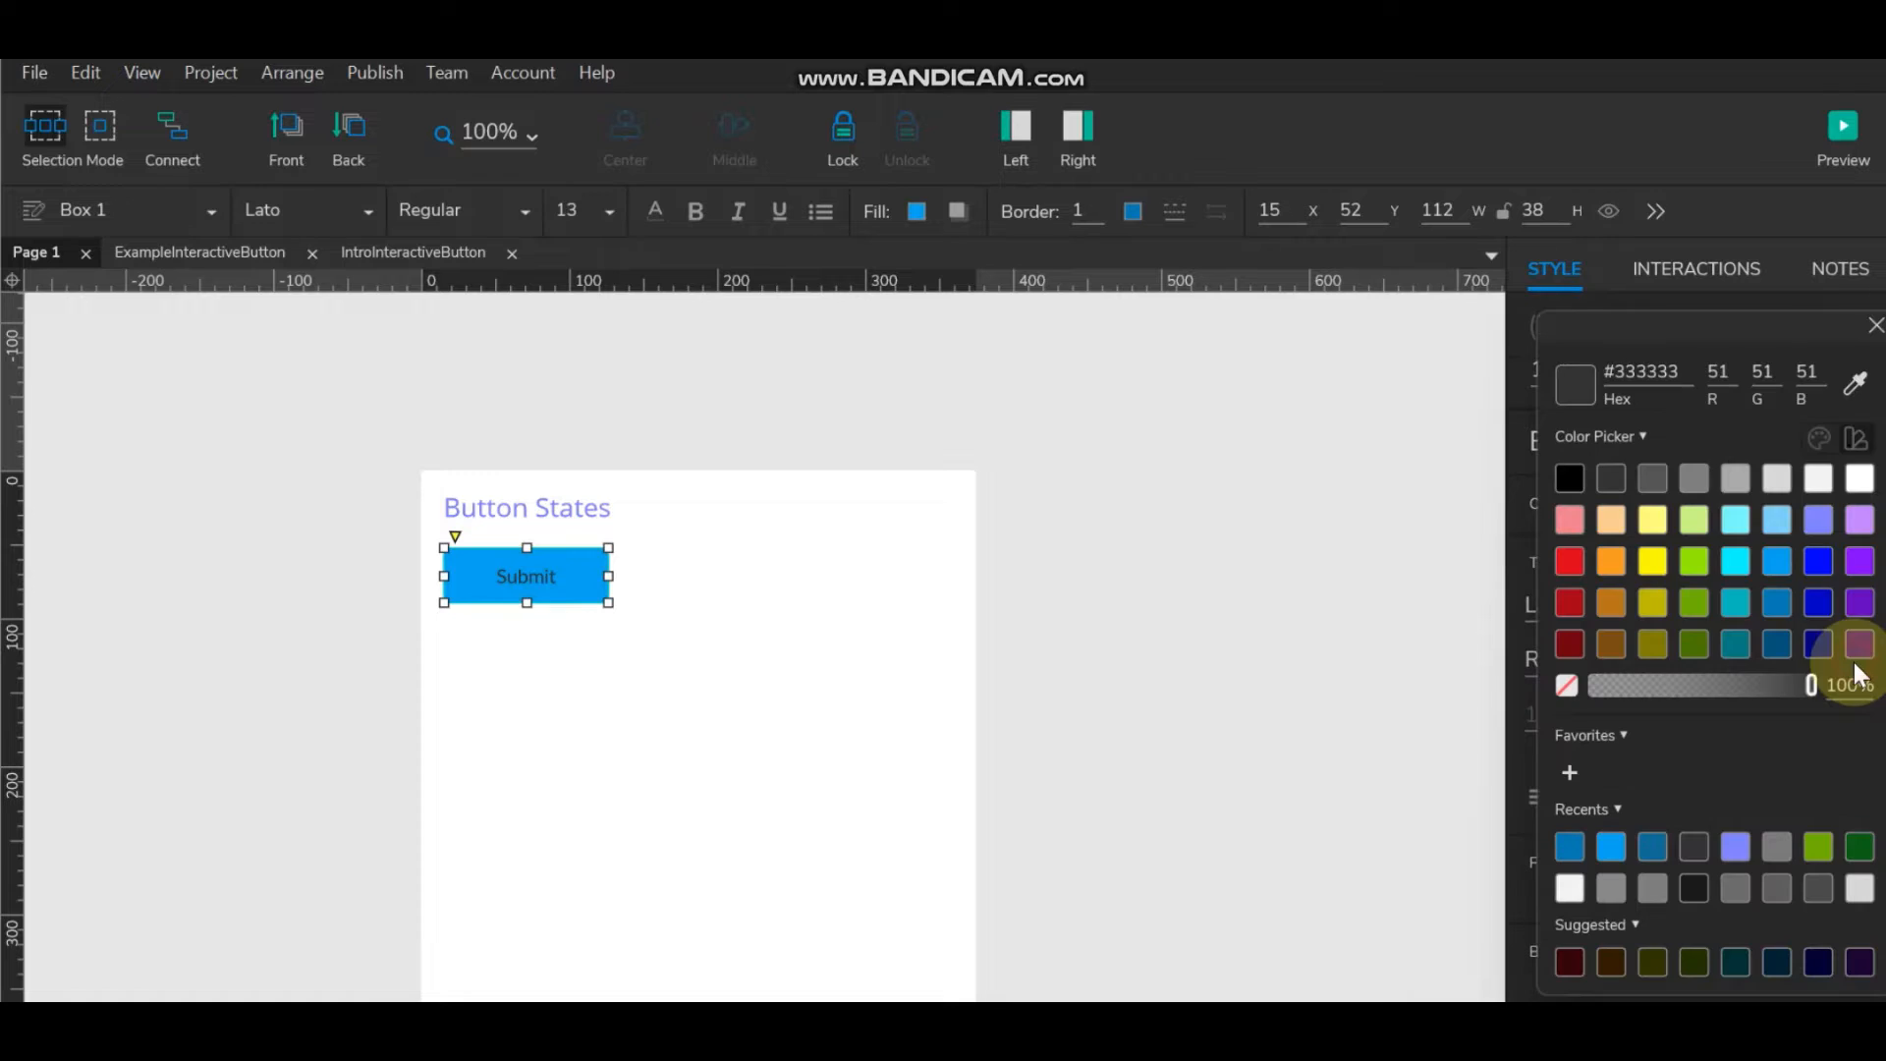
left_click(1861, 480)
left_click(1139, 557)
left_click(1145, 550)
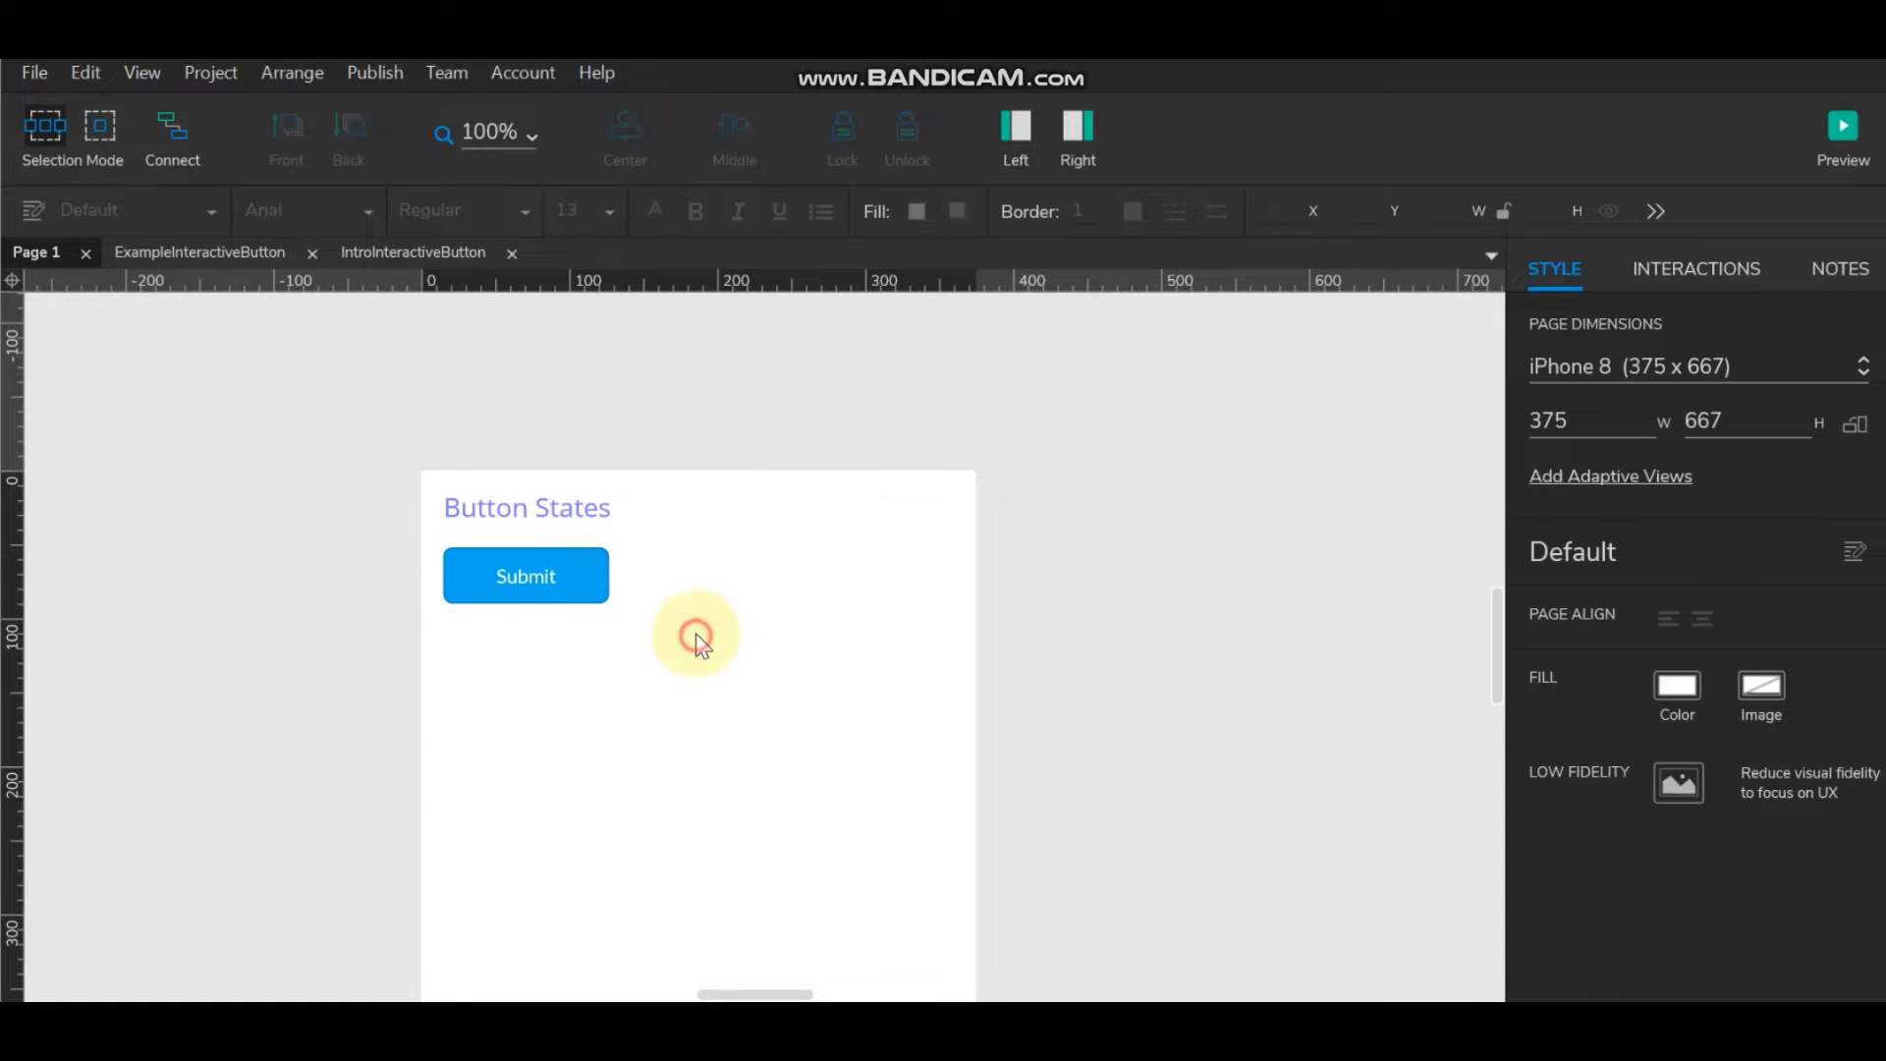
left_click(508, 563)
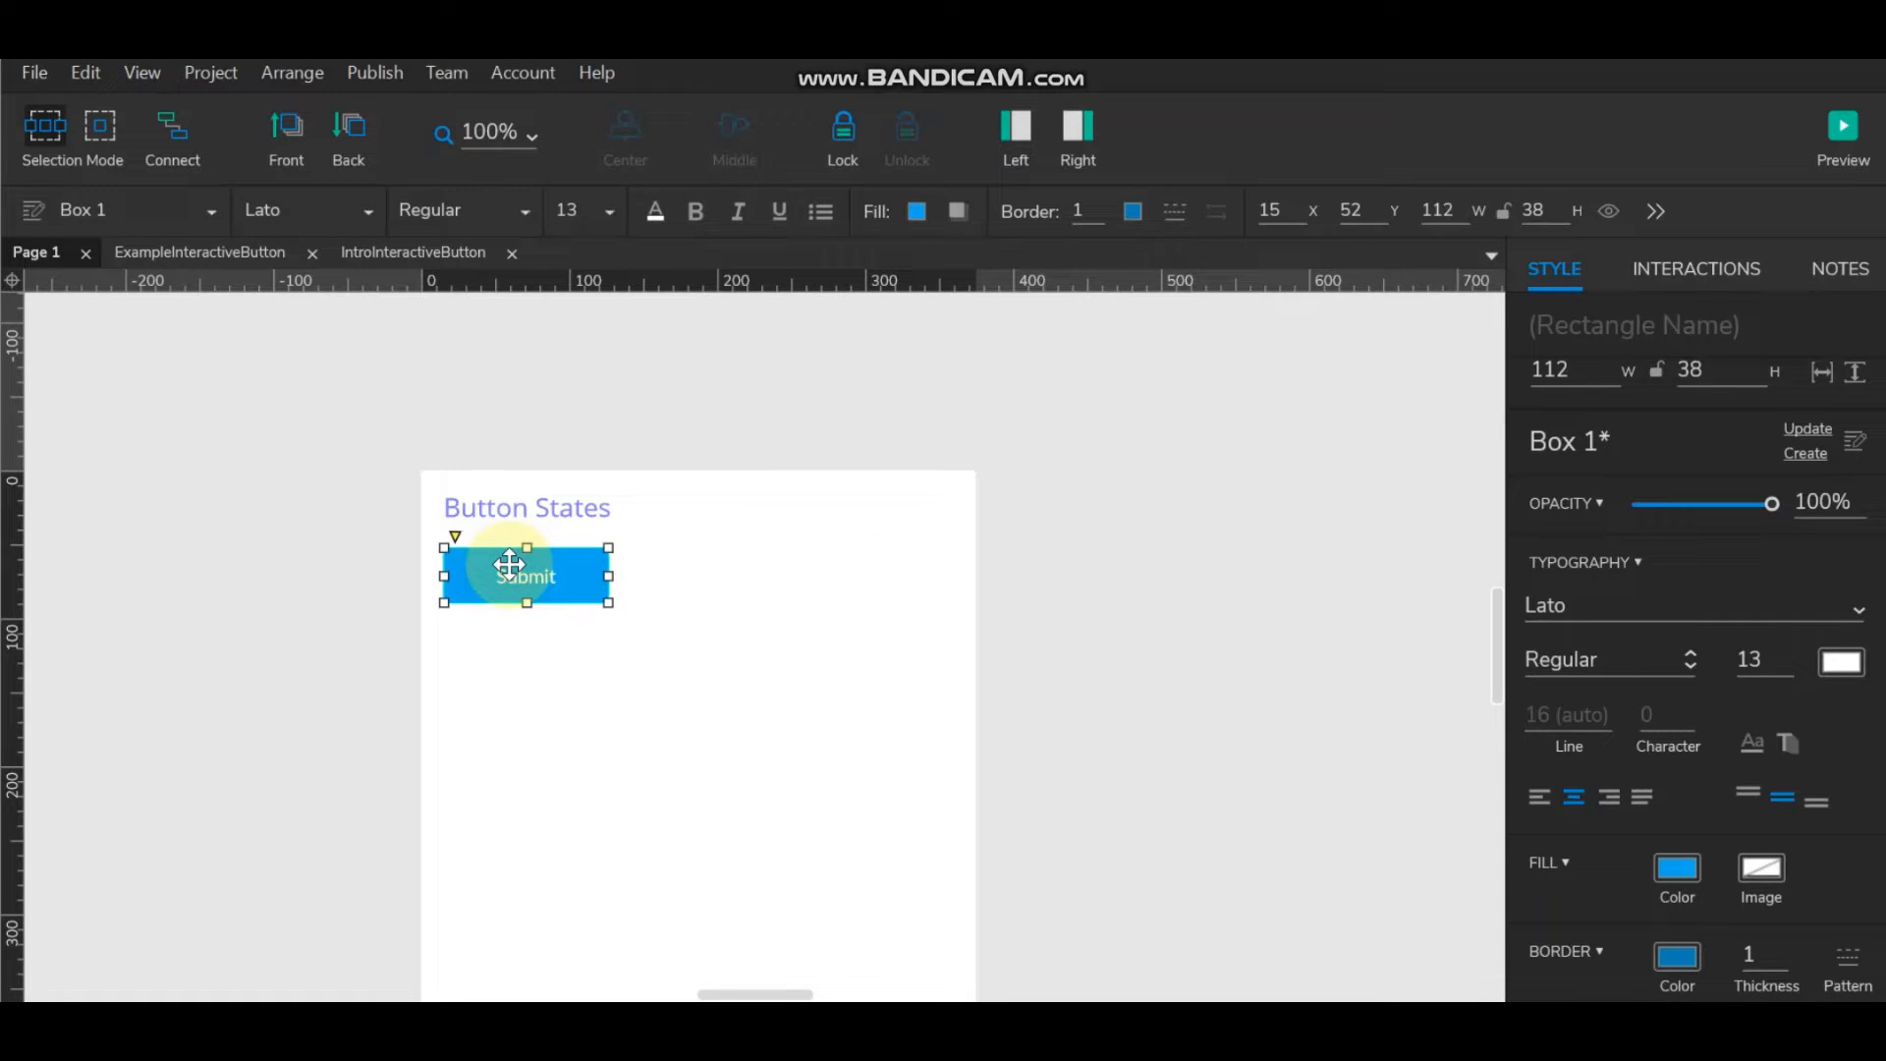
right_click(508, 564)
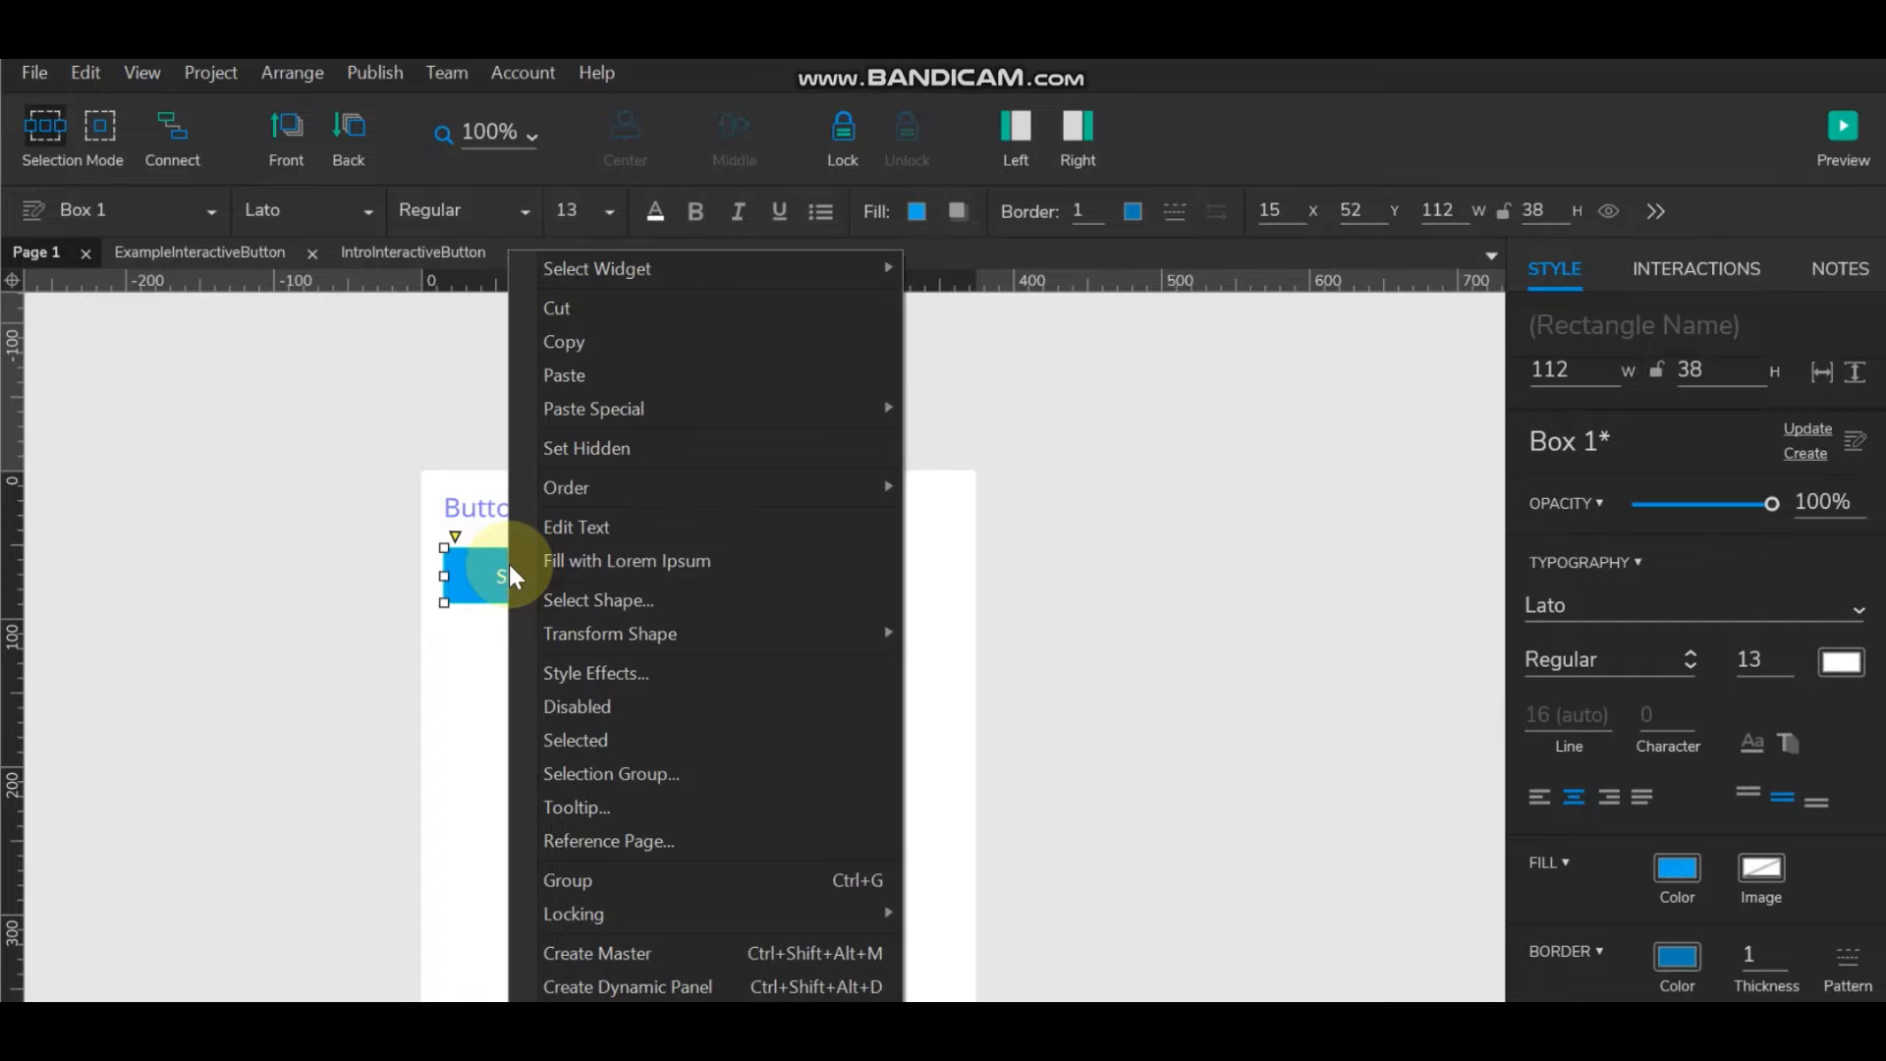
left_click(601, 674)
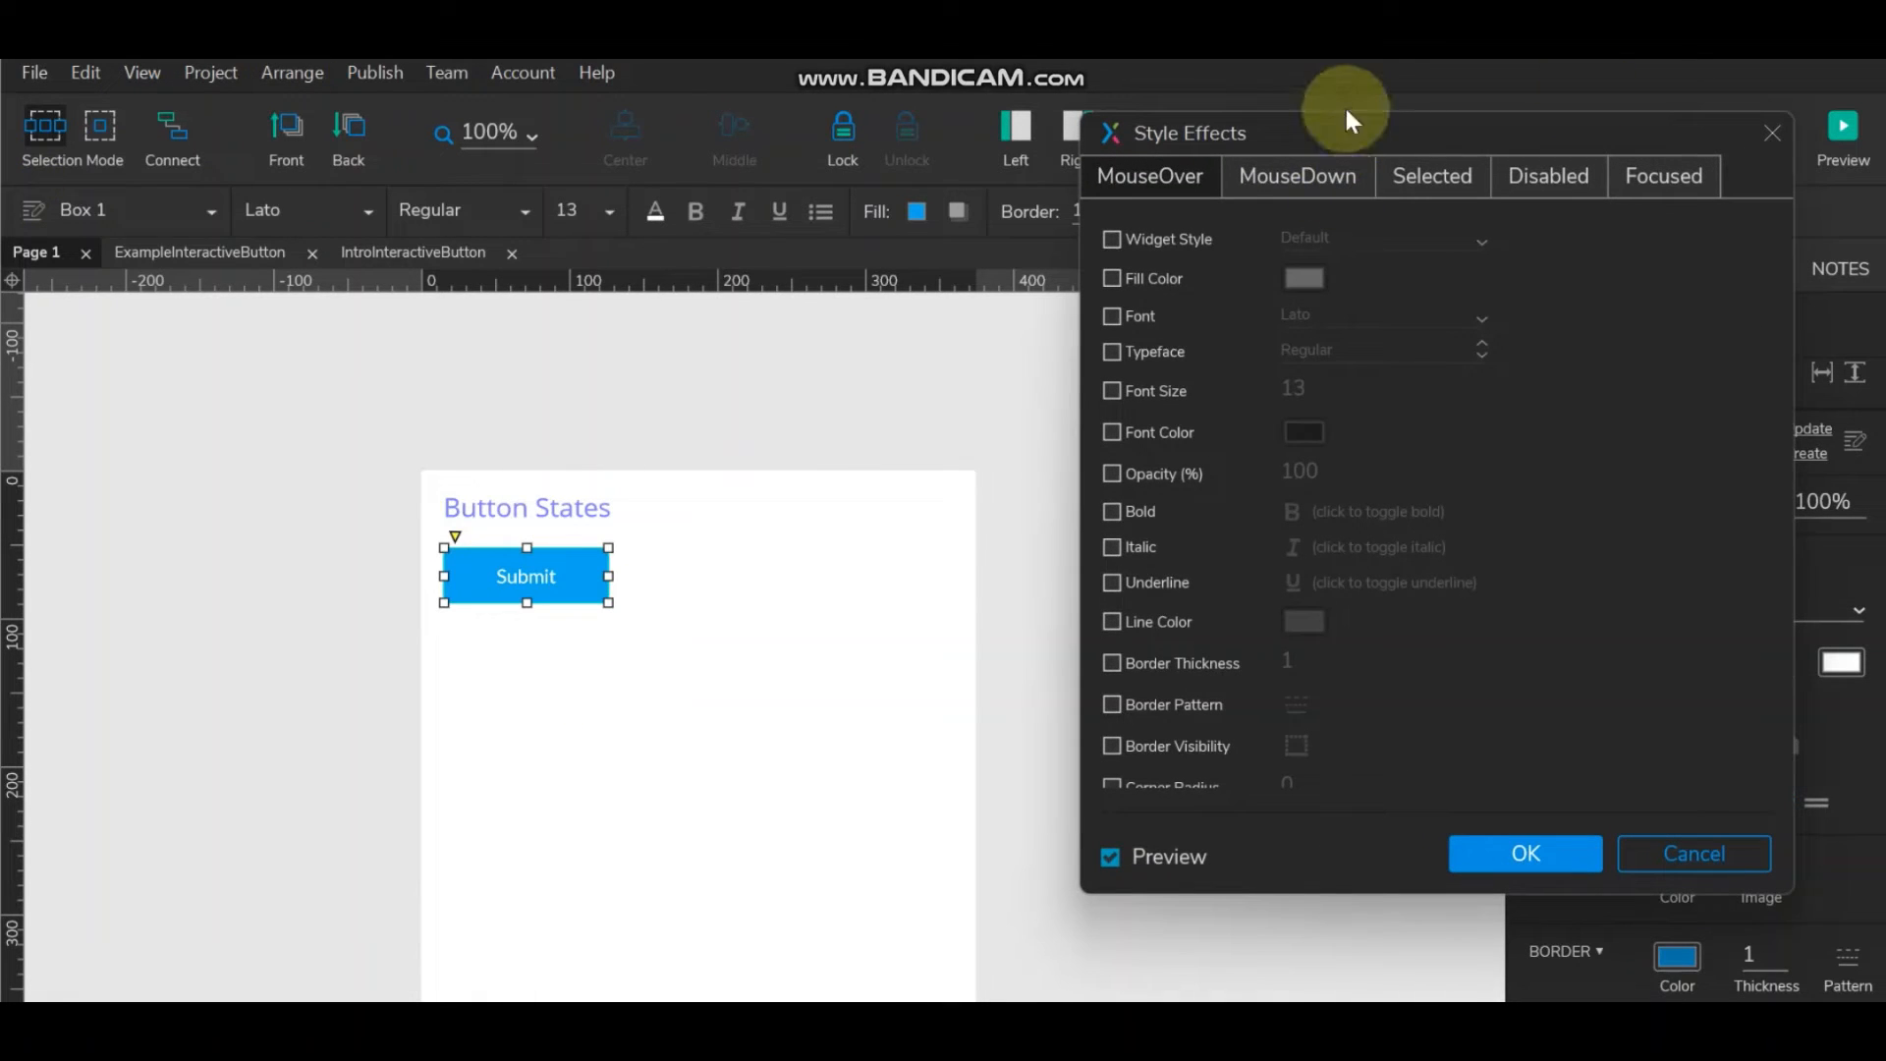
left_click_drag(1340, 139, 1080, 196)
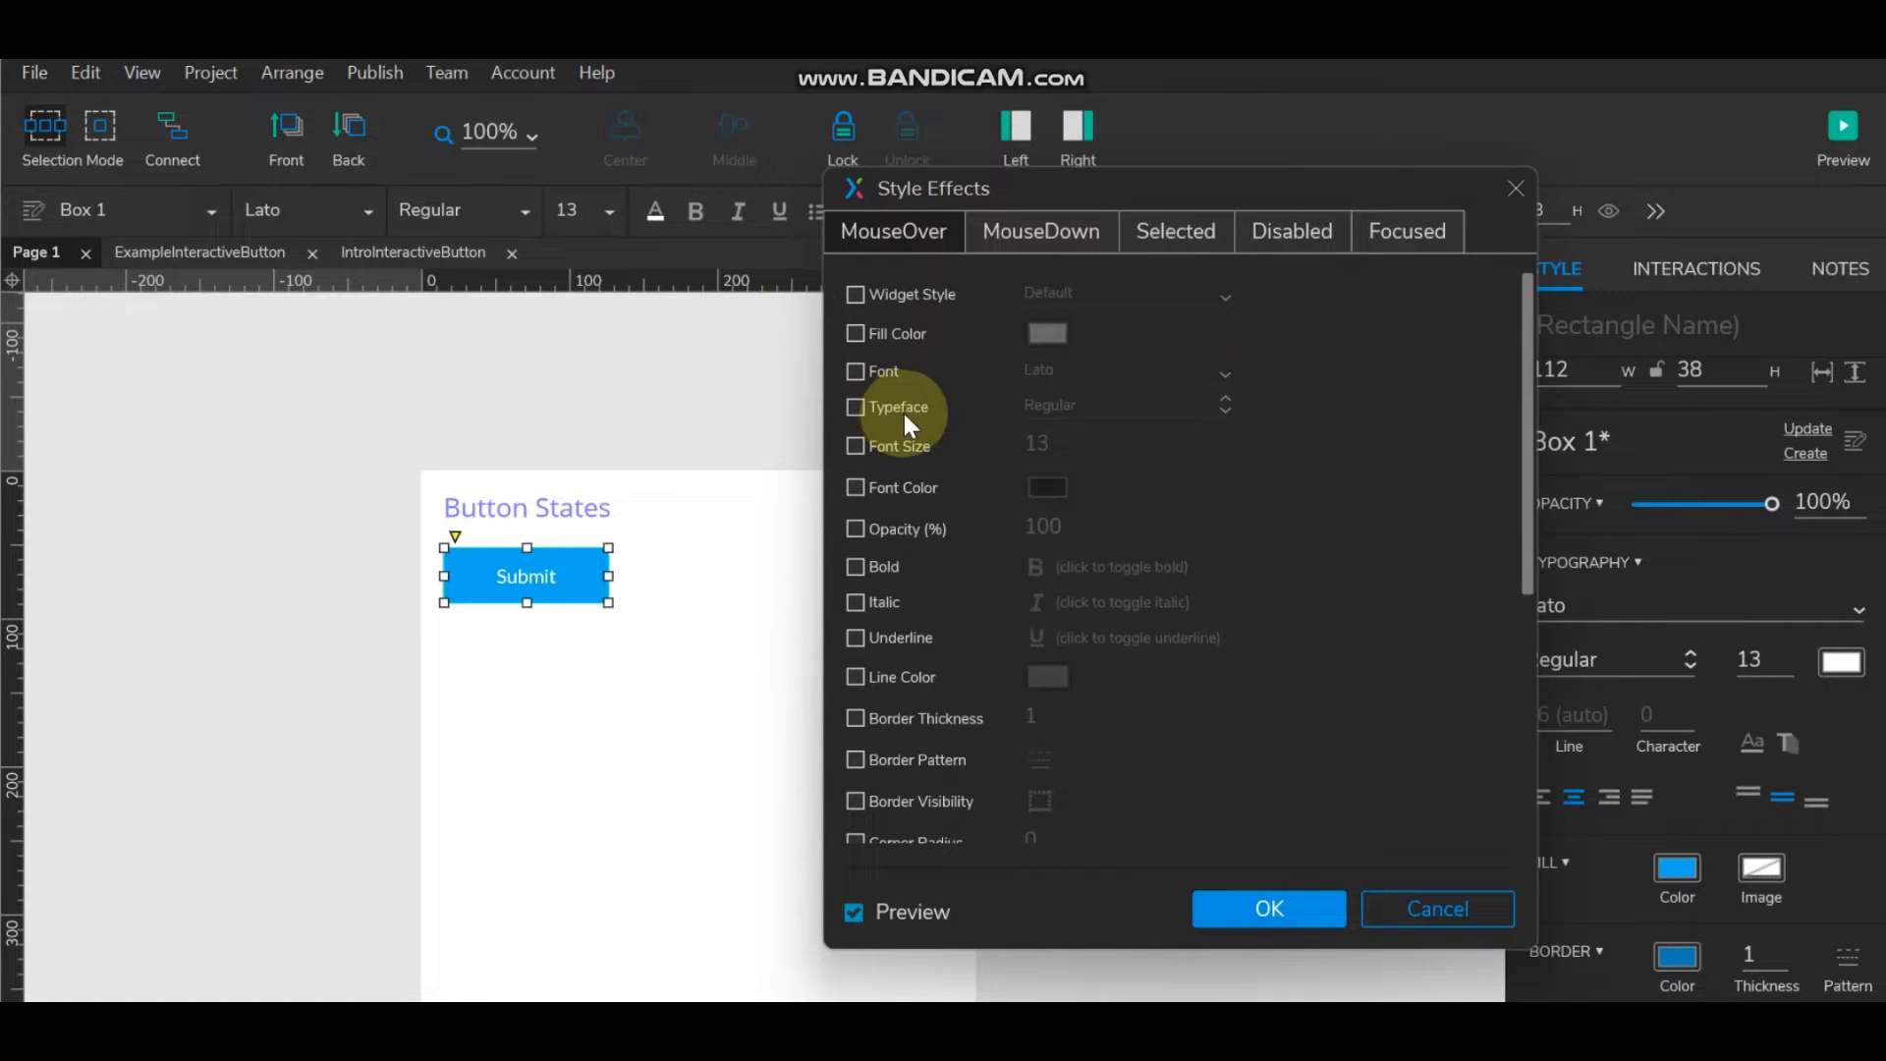
left_click(856, 334)
left_click(1027, 340)
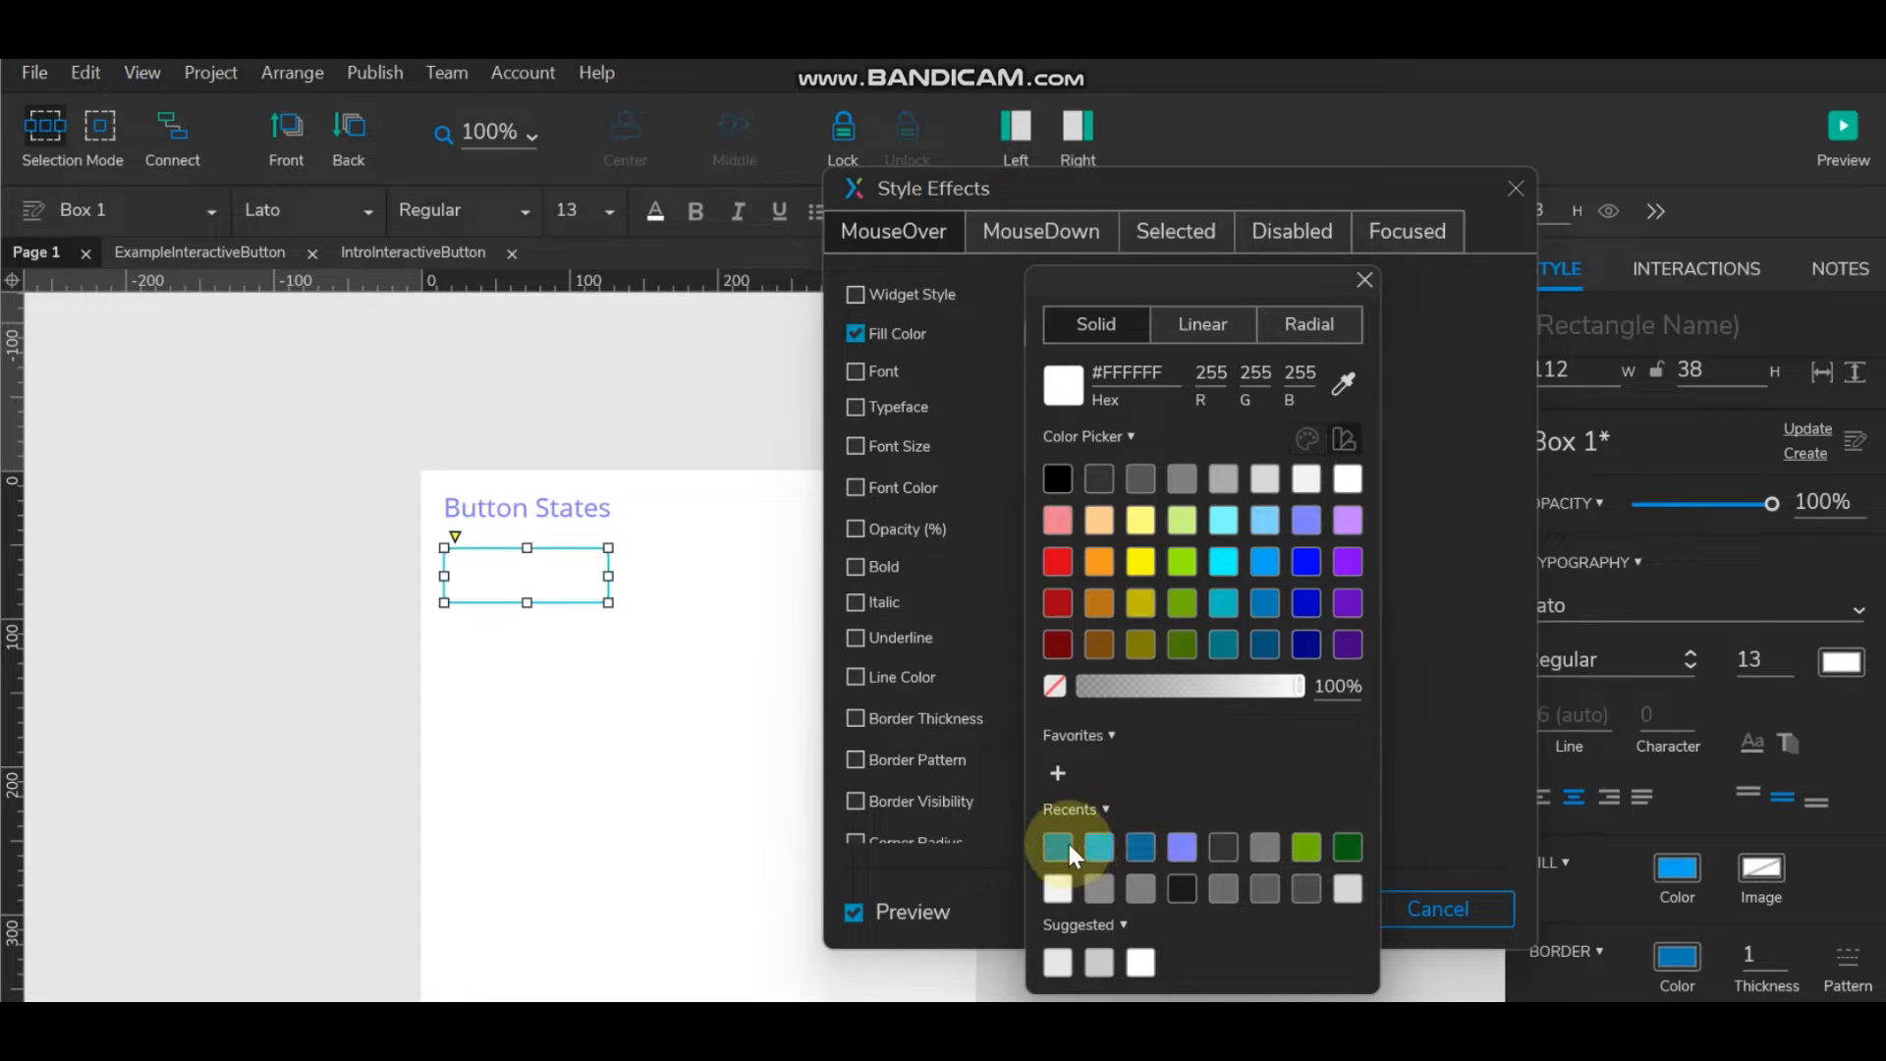
left_click(1363, 280)
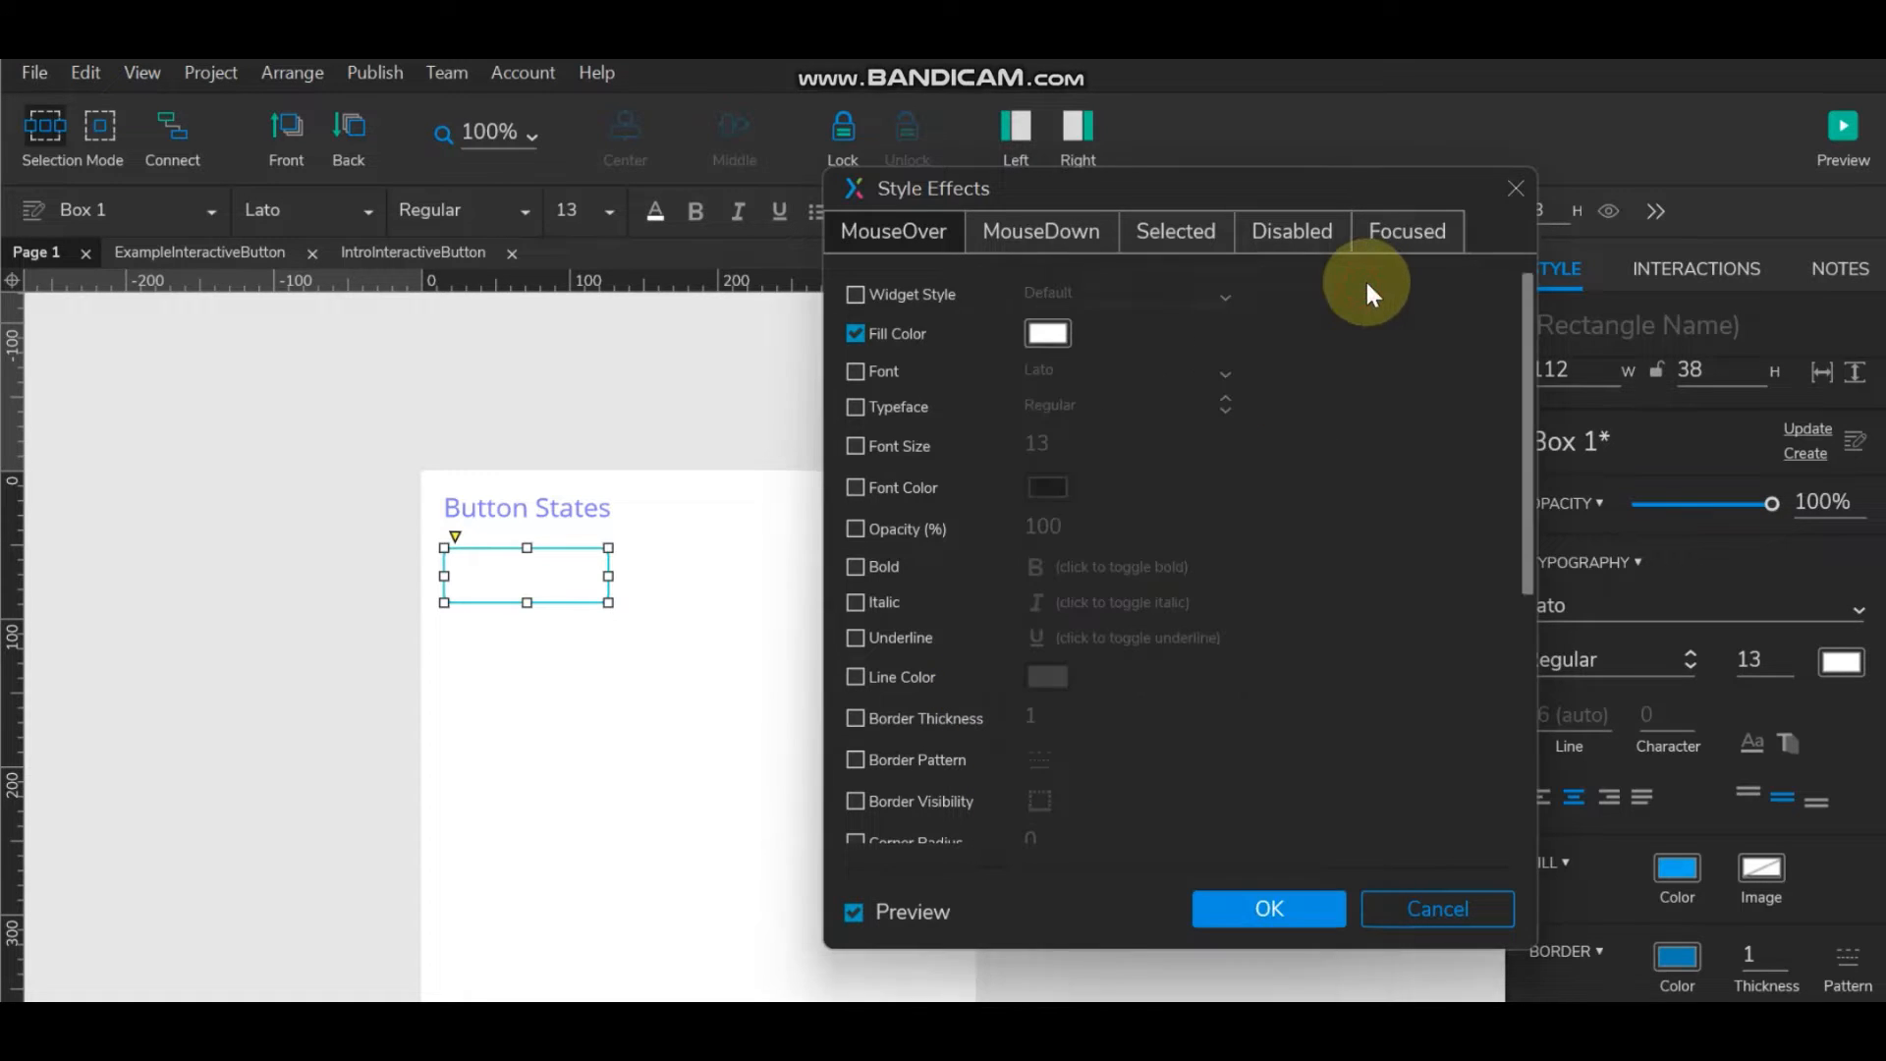
left_click(854, 334)
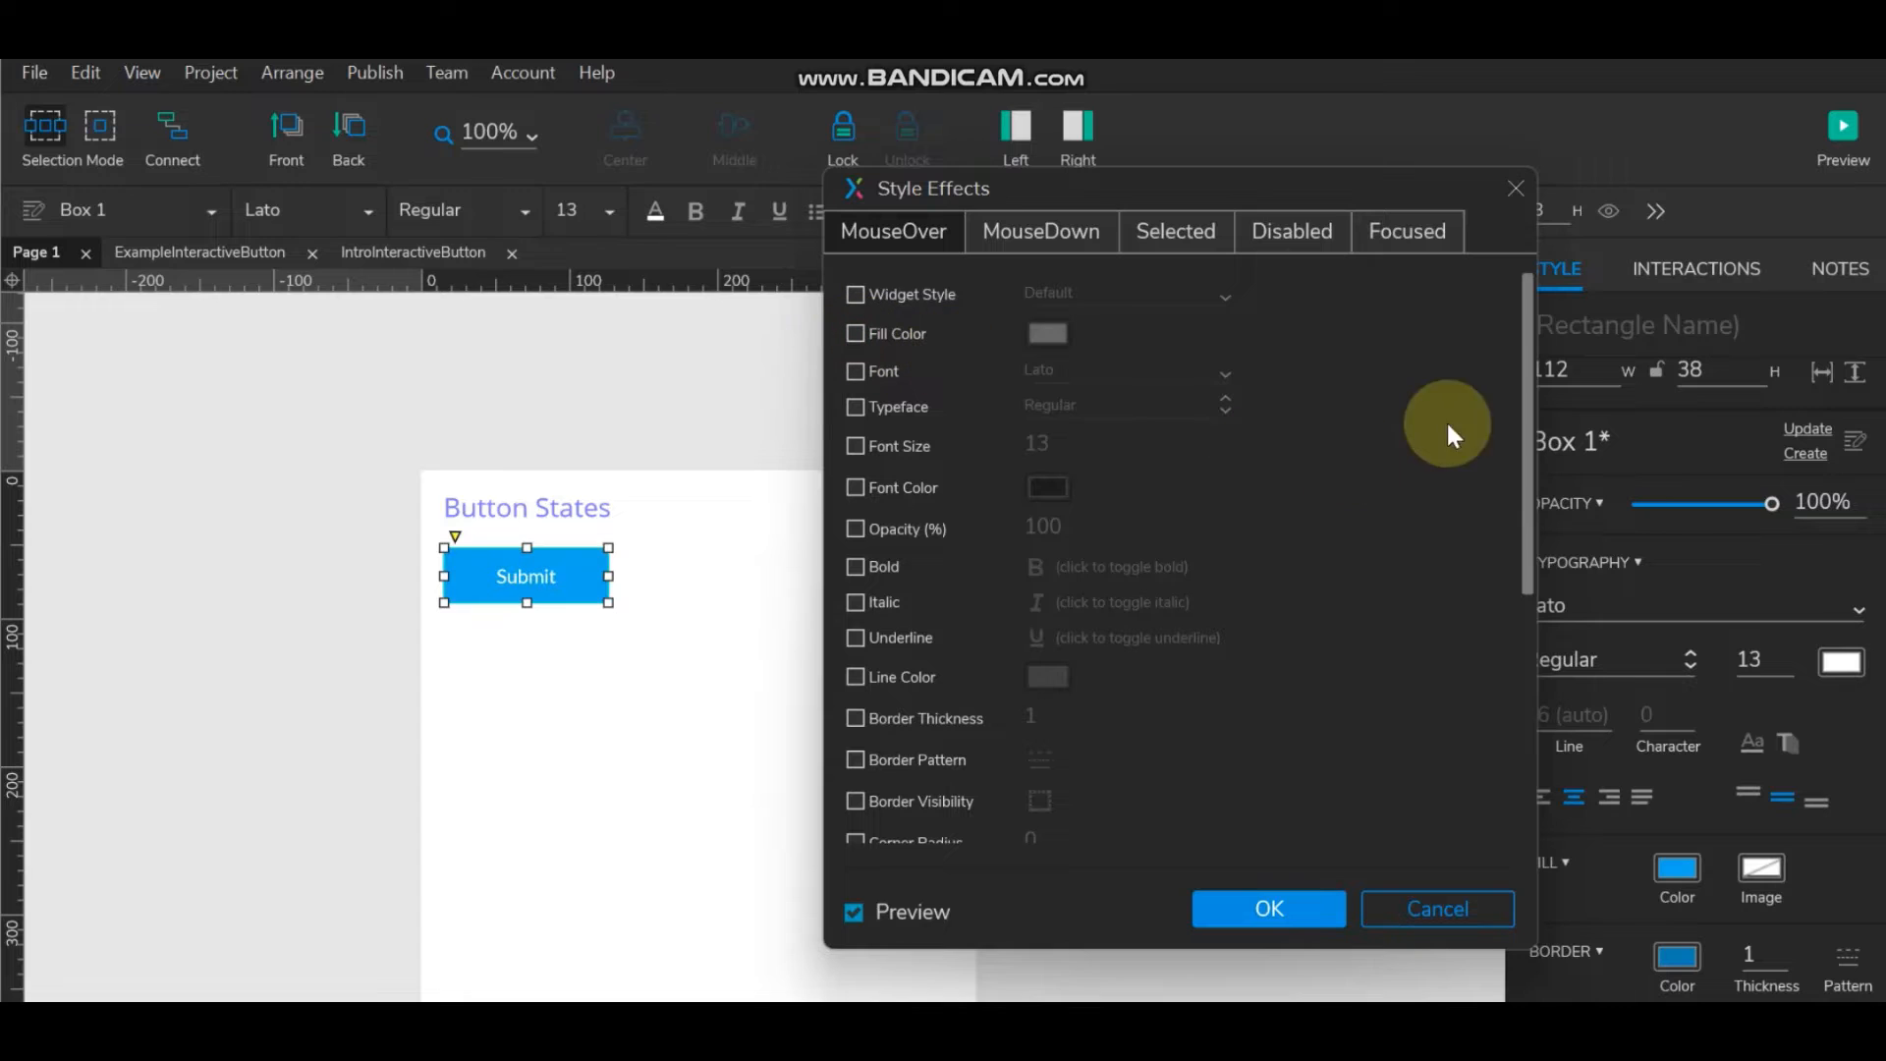
left_click(1394, 904)
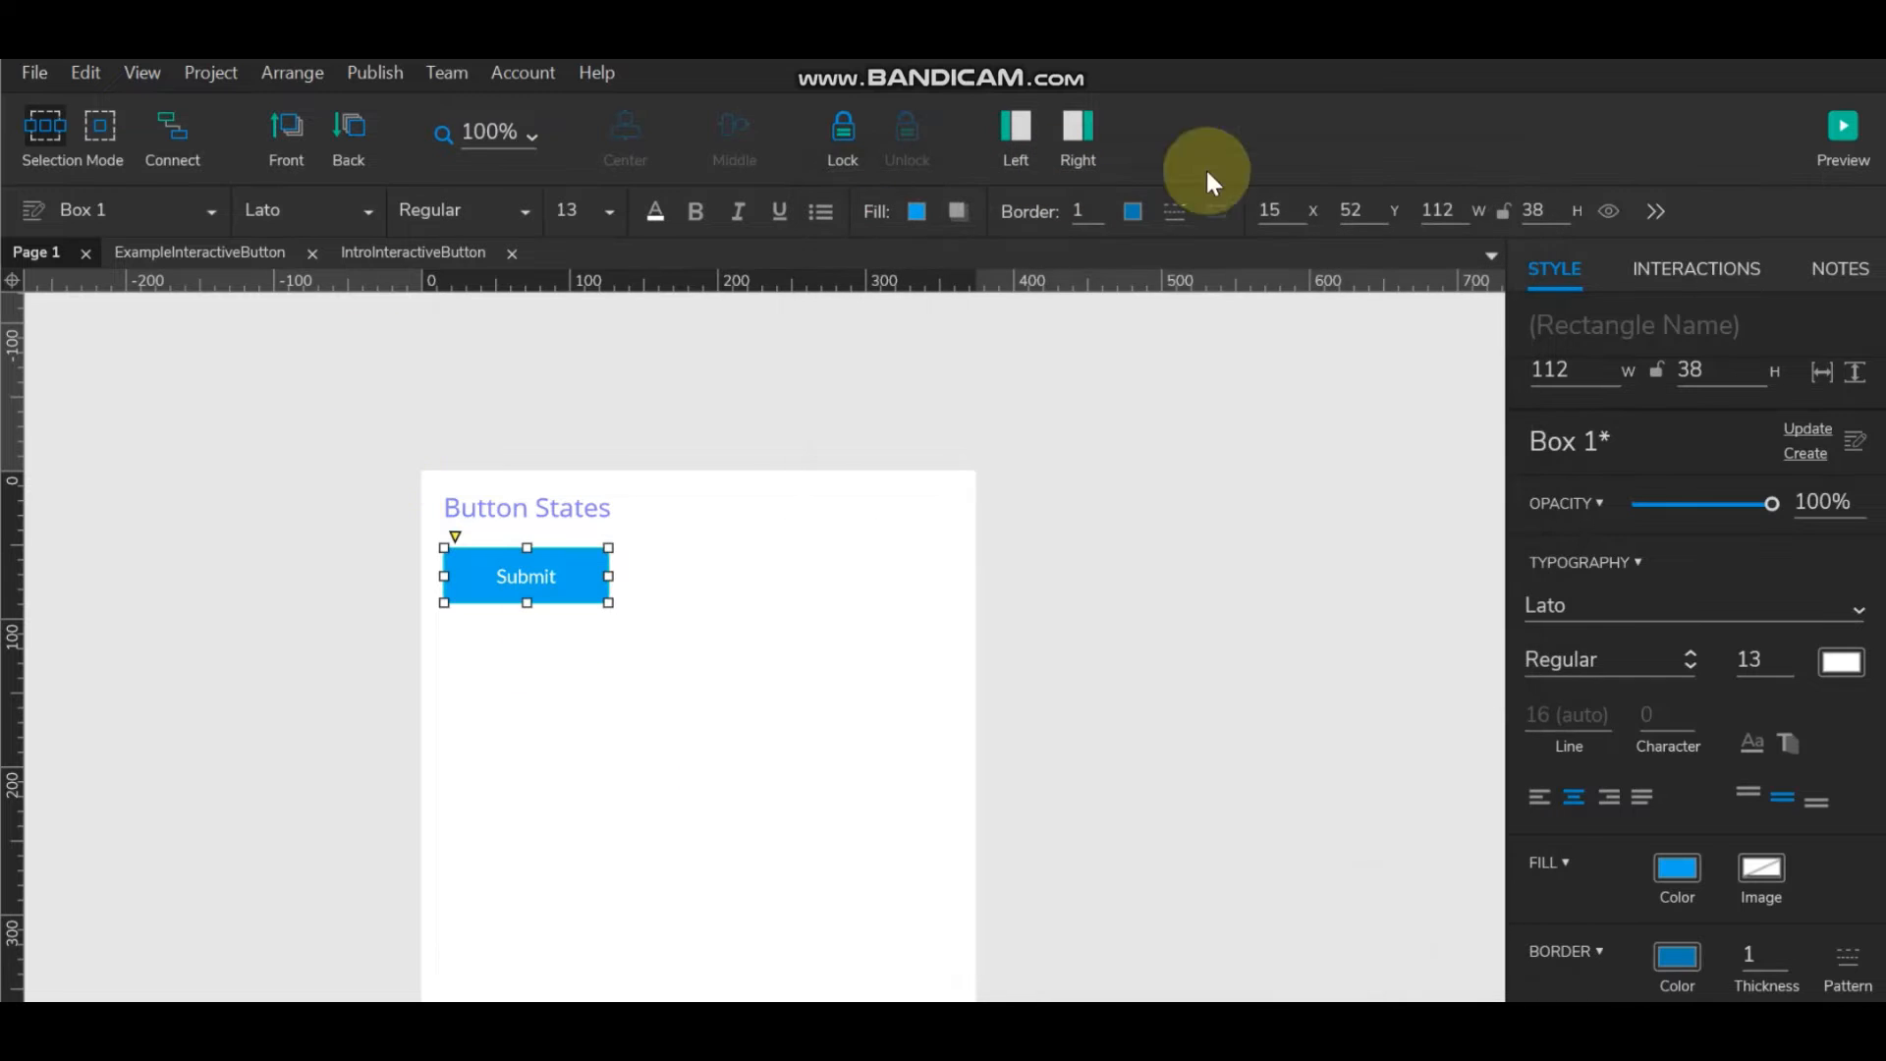
left_click(705, 560)
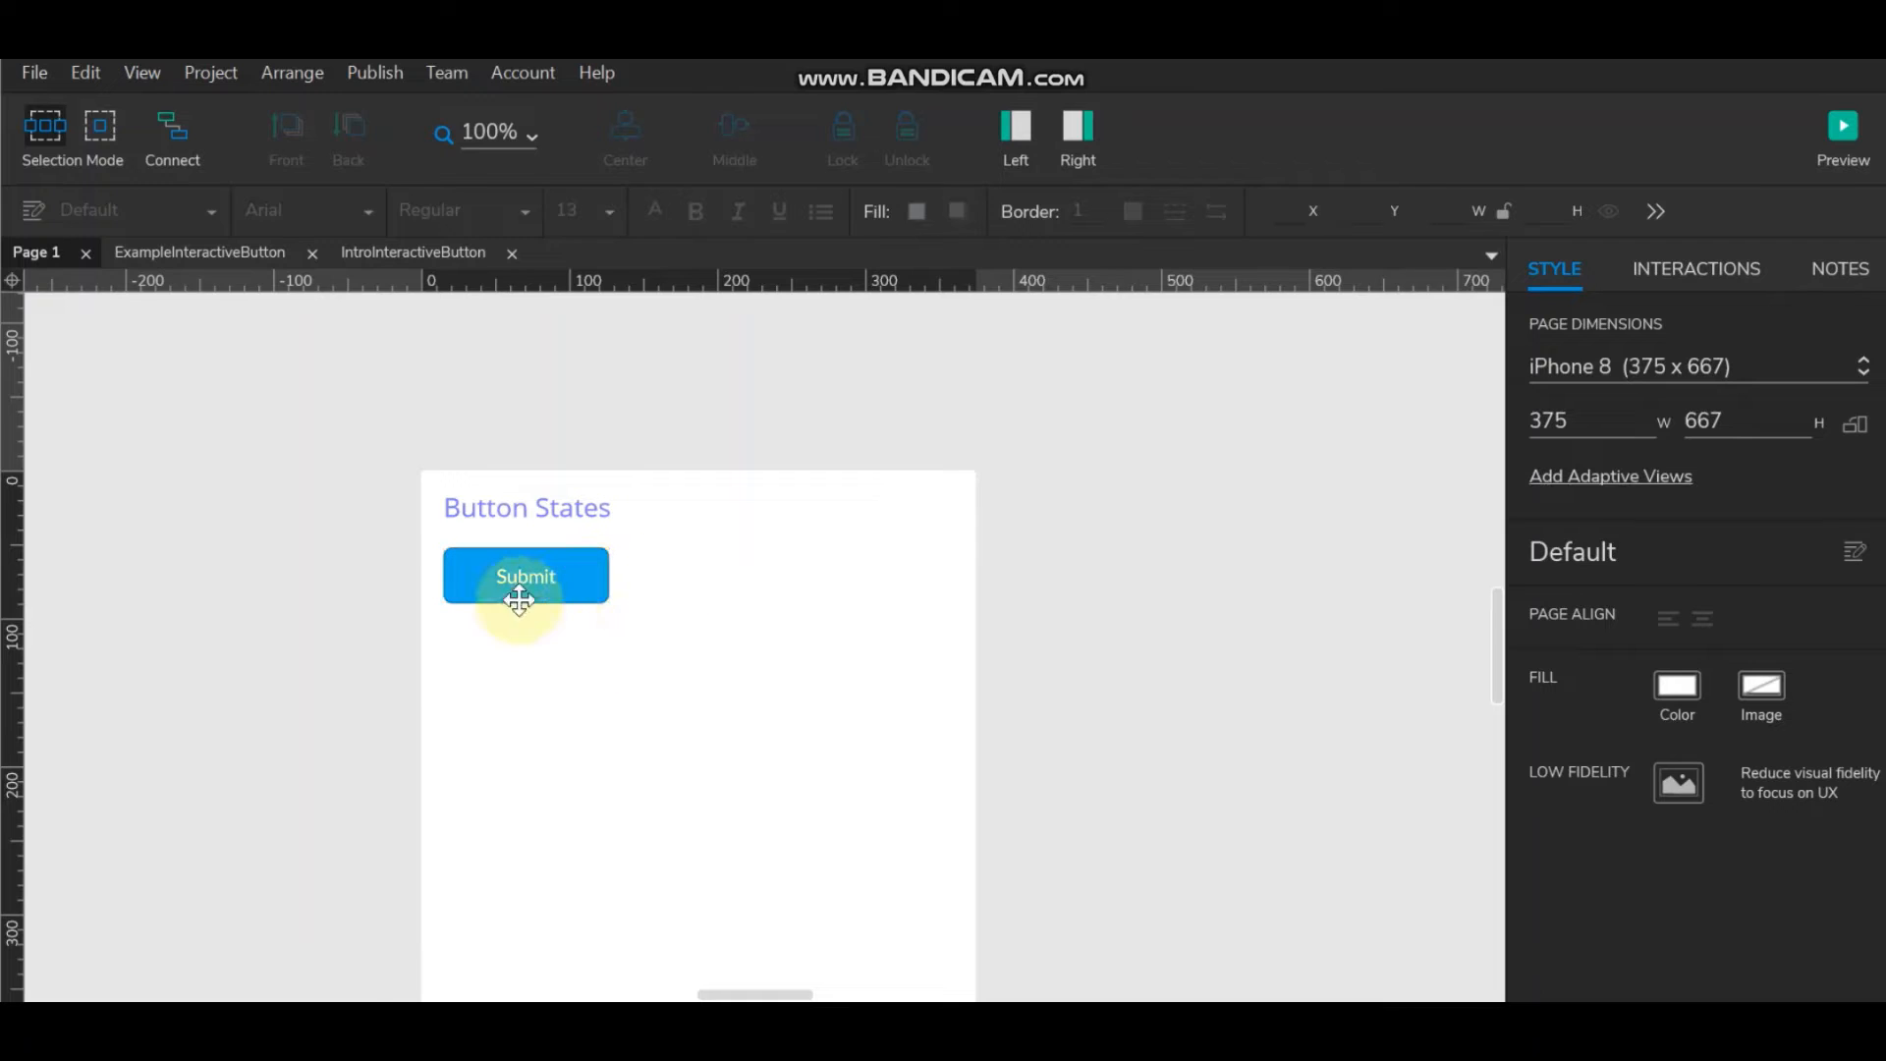
Look up the hex code of the Submit button's fill colour.
left_click(560, 582)
left_click(917, 212)
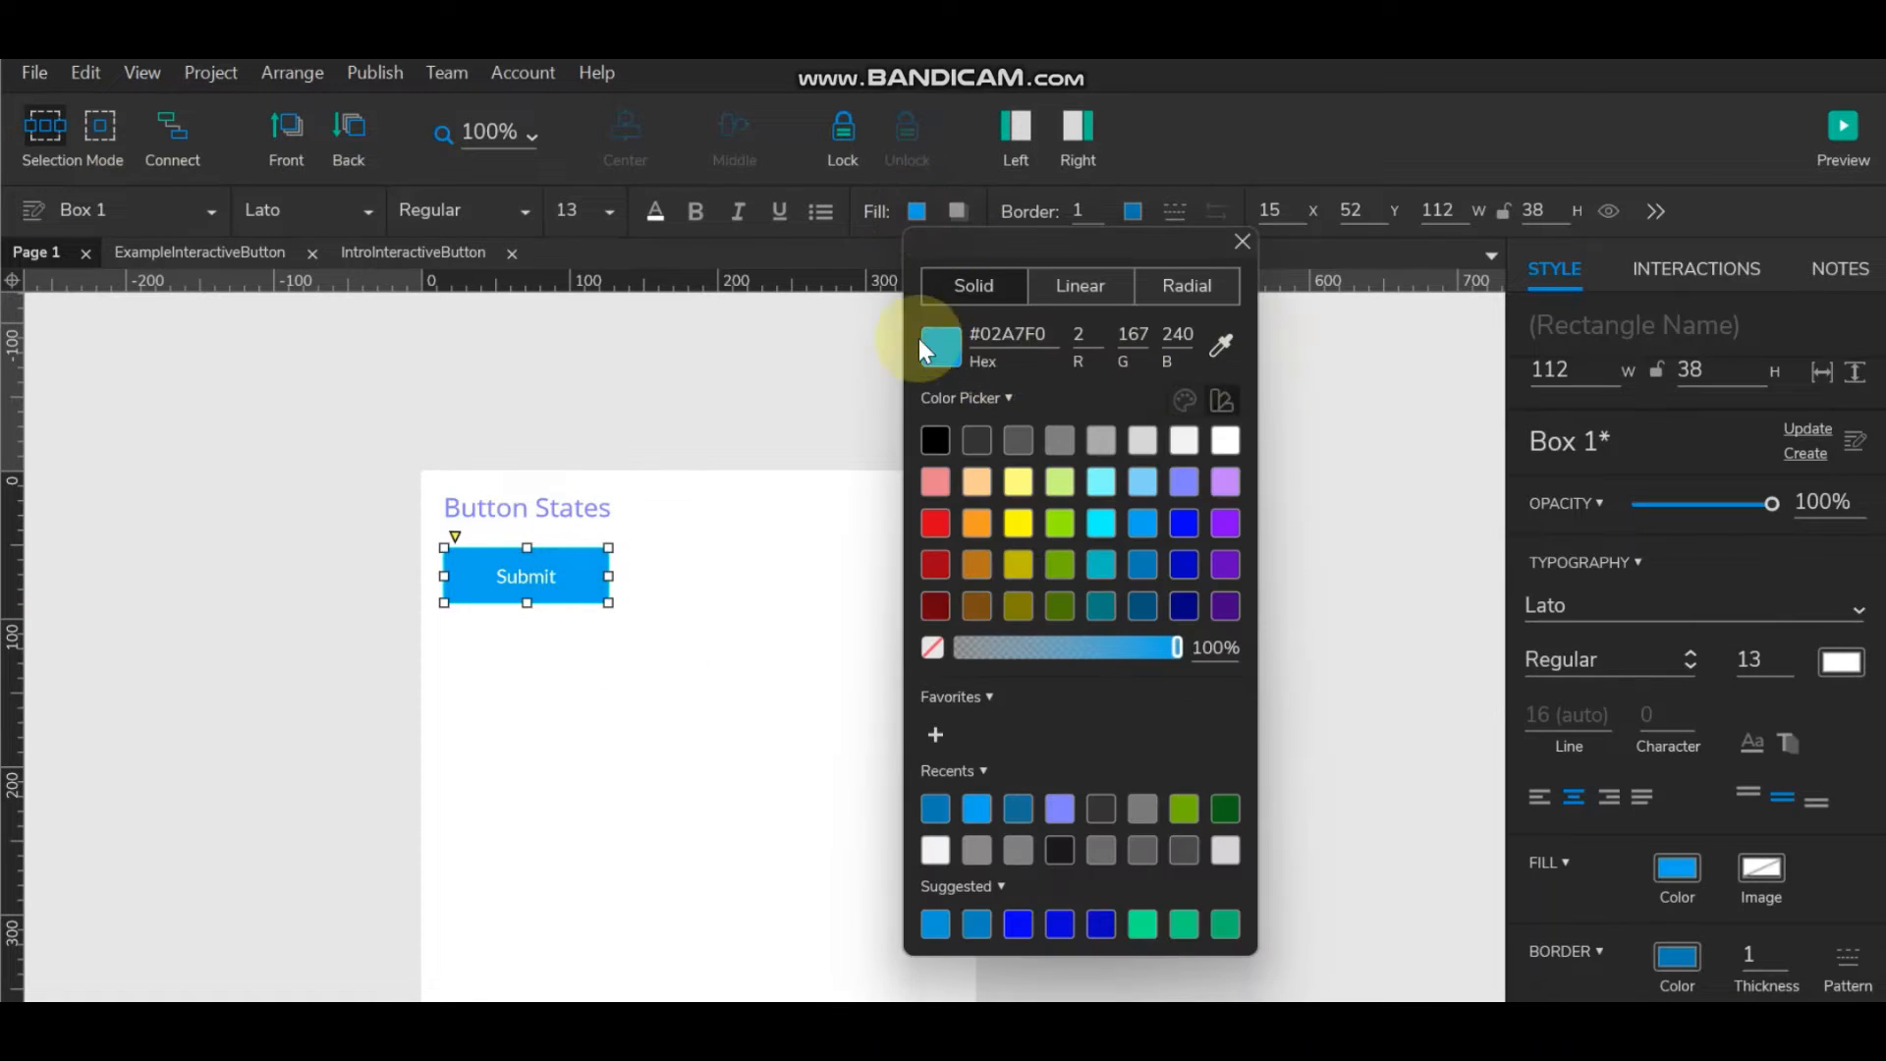
left_click(1041, 332)
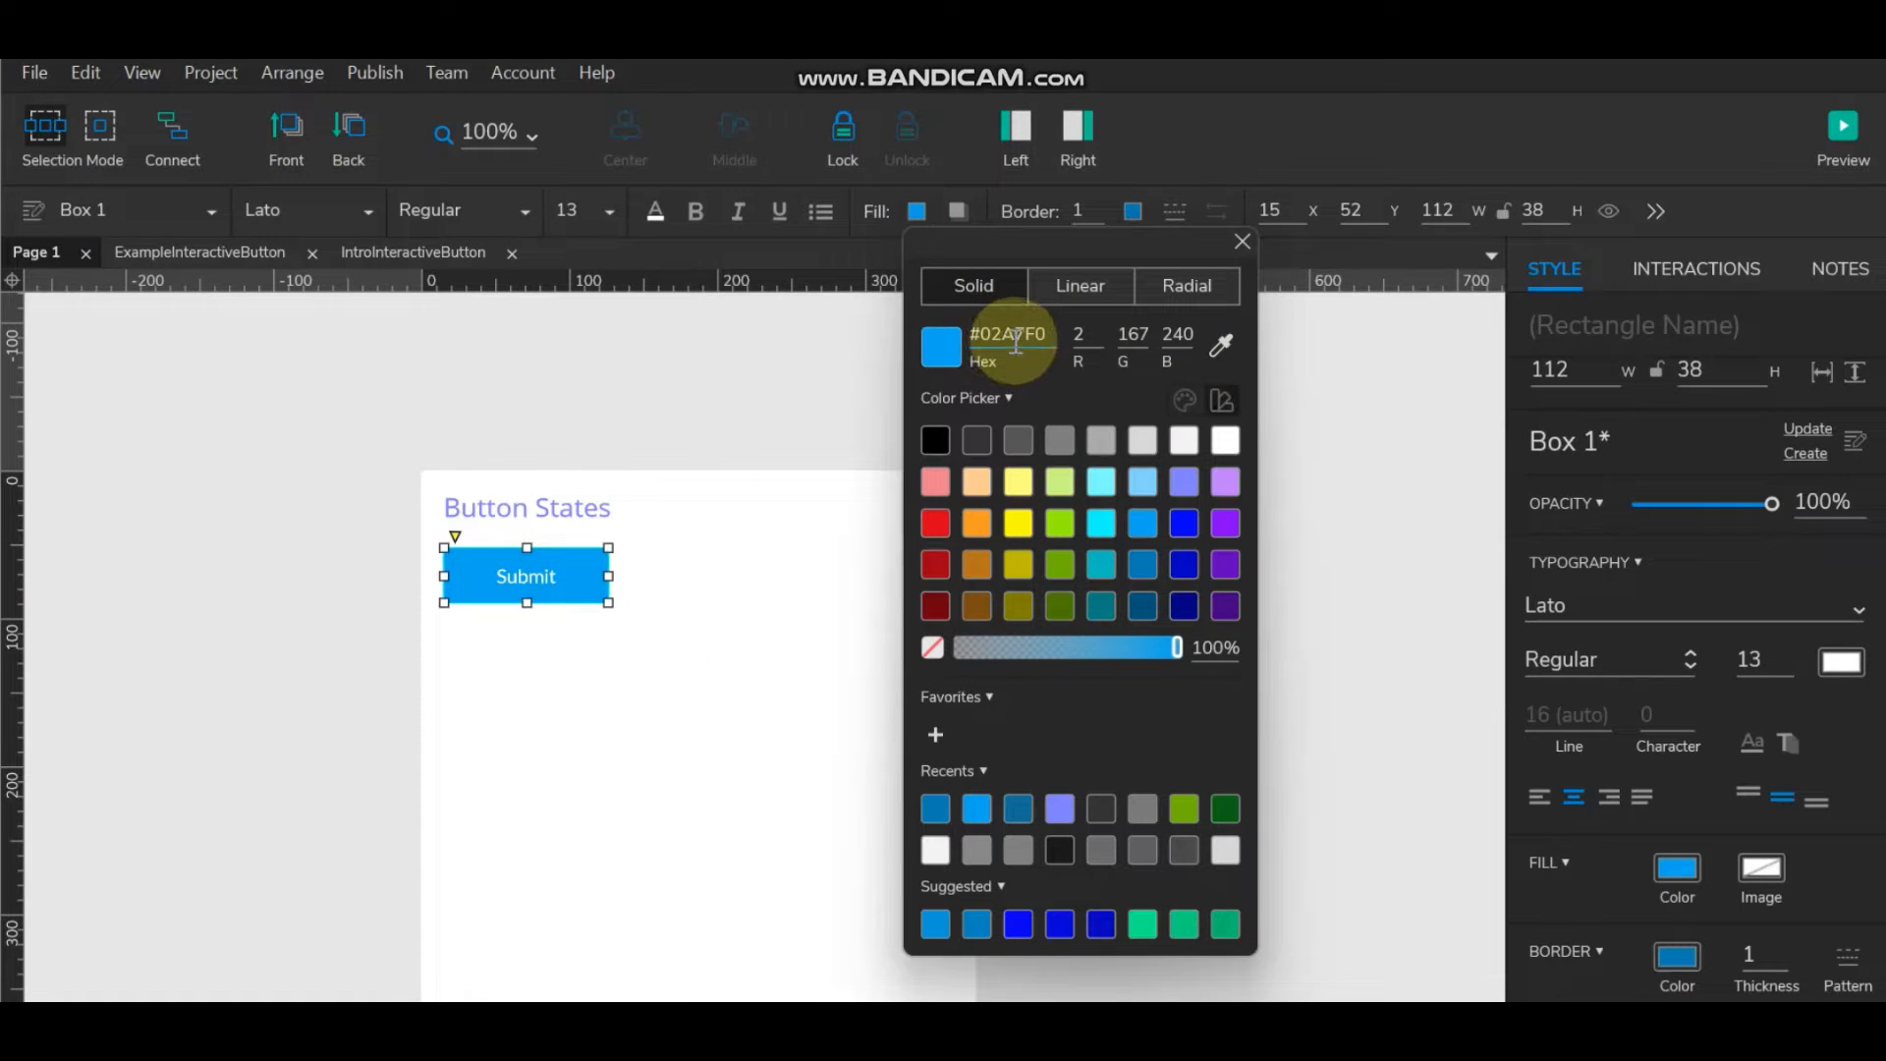
double_click(1030, 335)
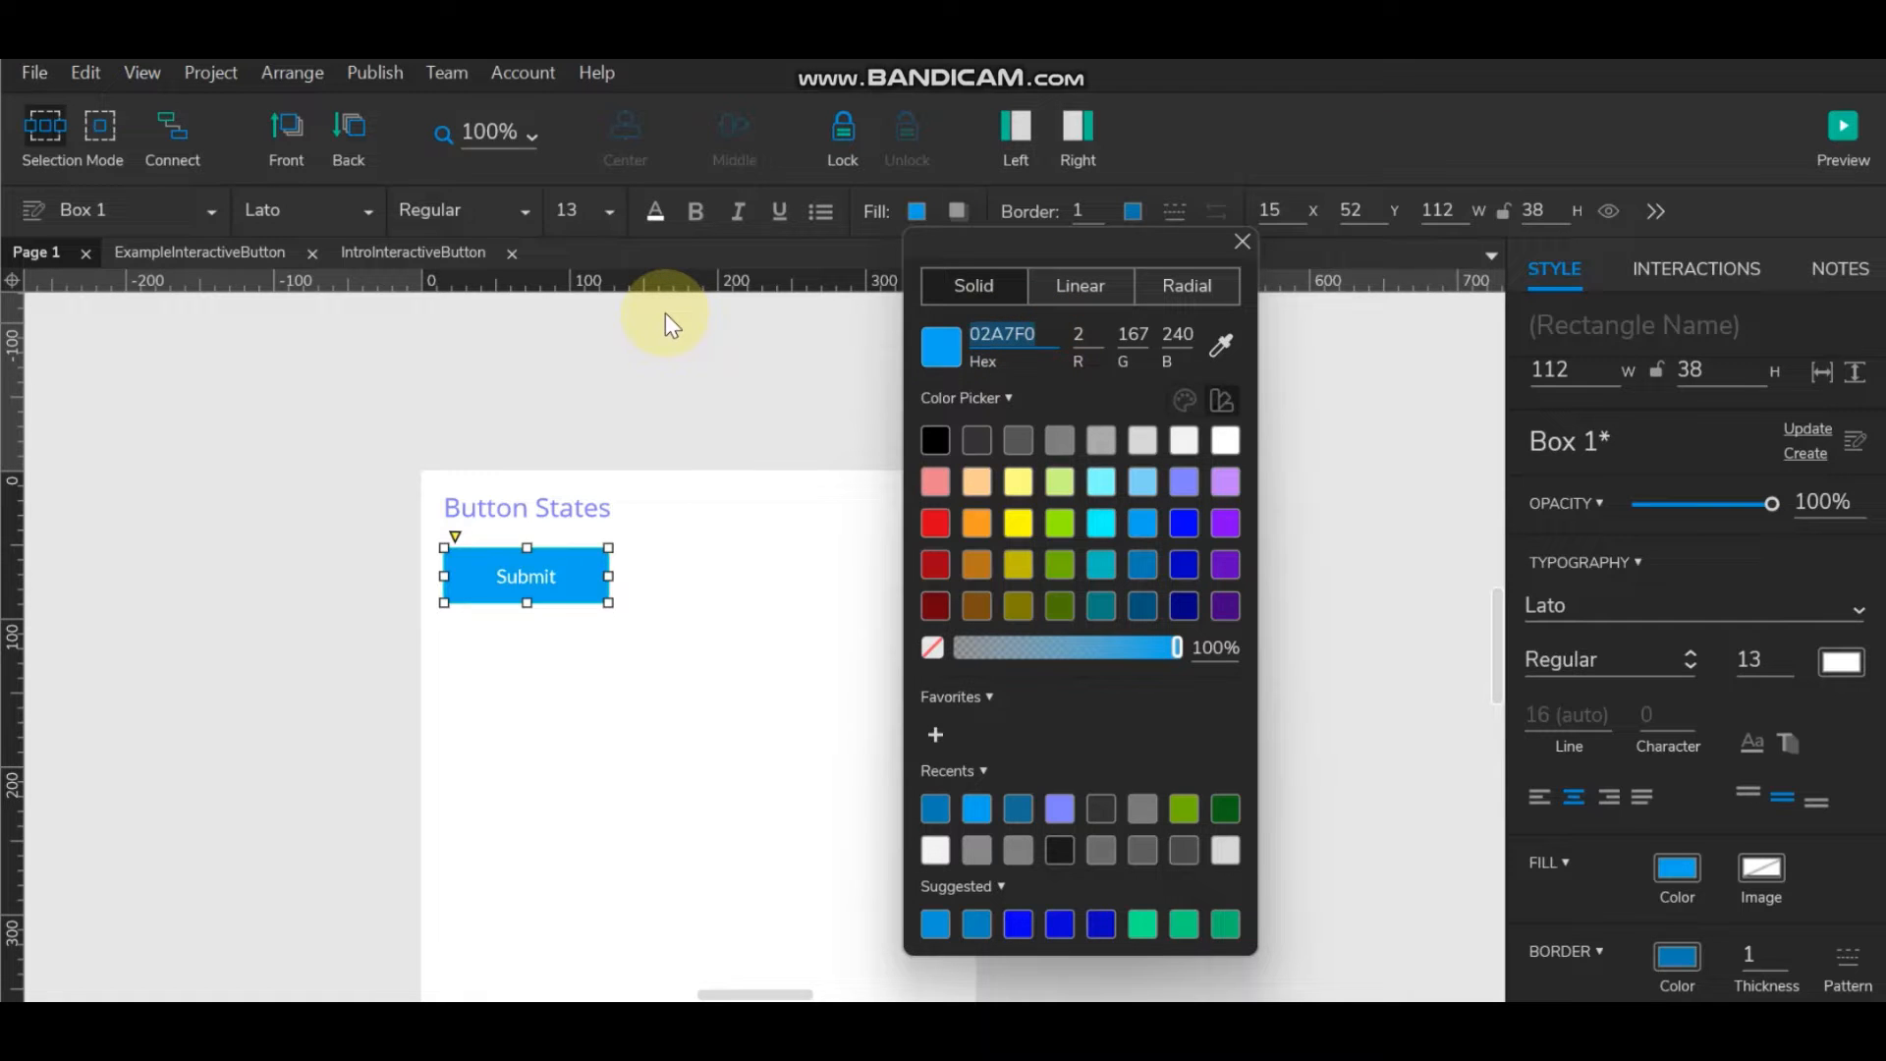
left_click(619, 412)
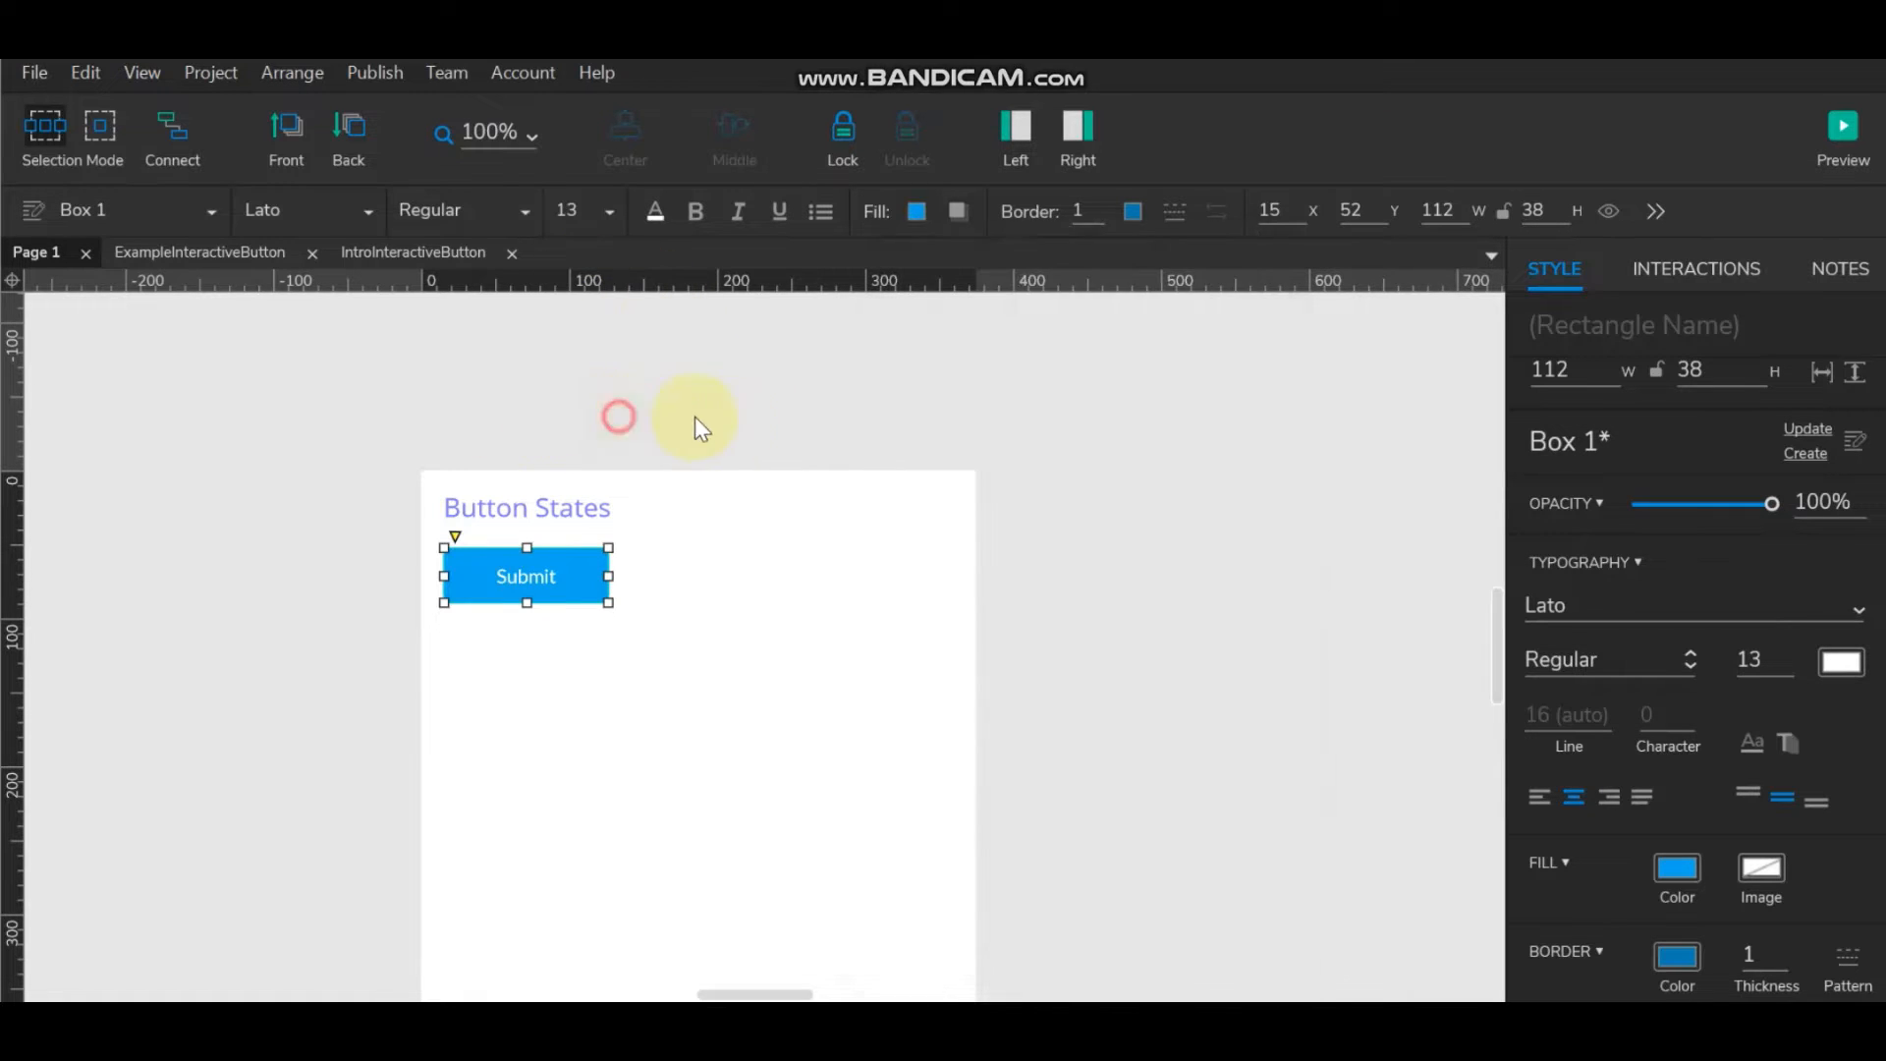
In the Submit button's style effects, enable a MouseOver fill colour of #02A7F0 at 65% opacity.
left_click(558, 575)
right_click(587, 546)
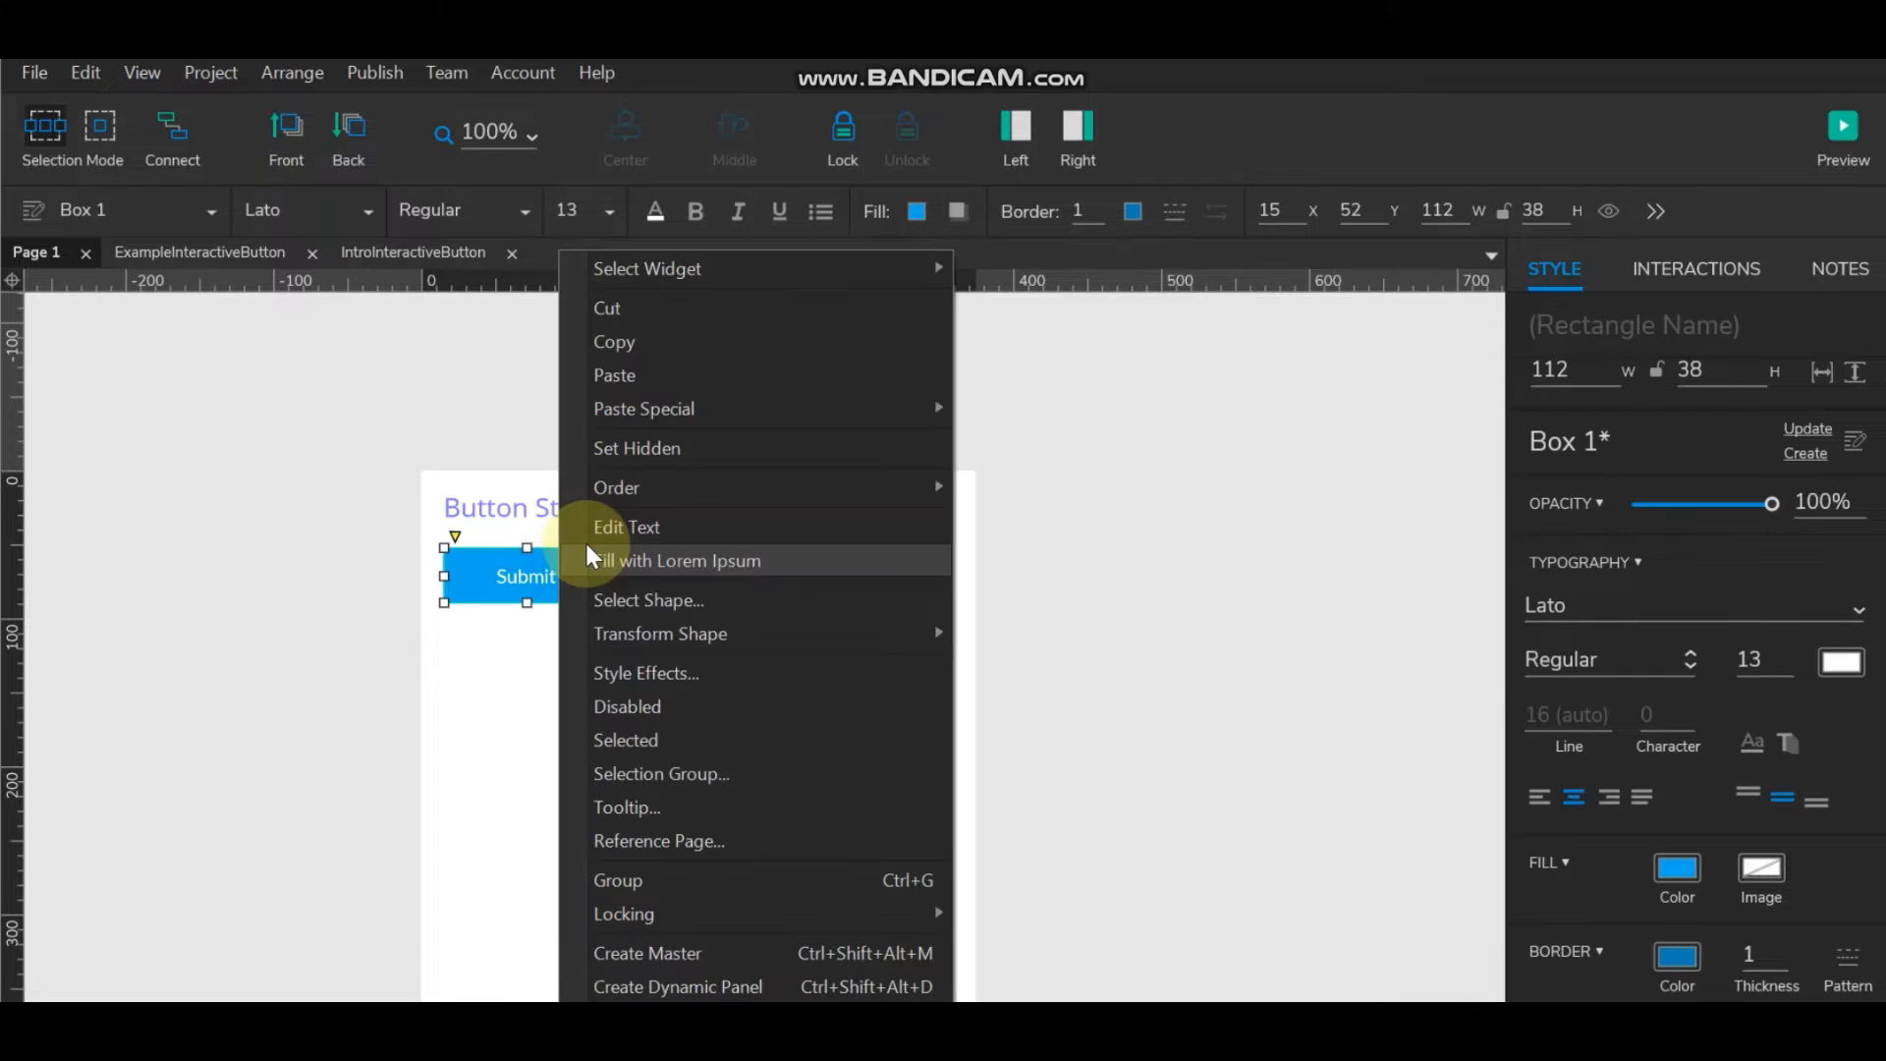
left_click(637, 678)
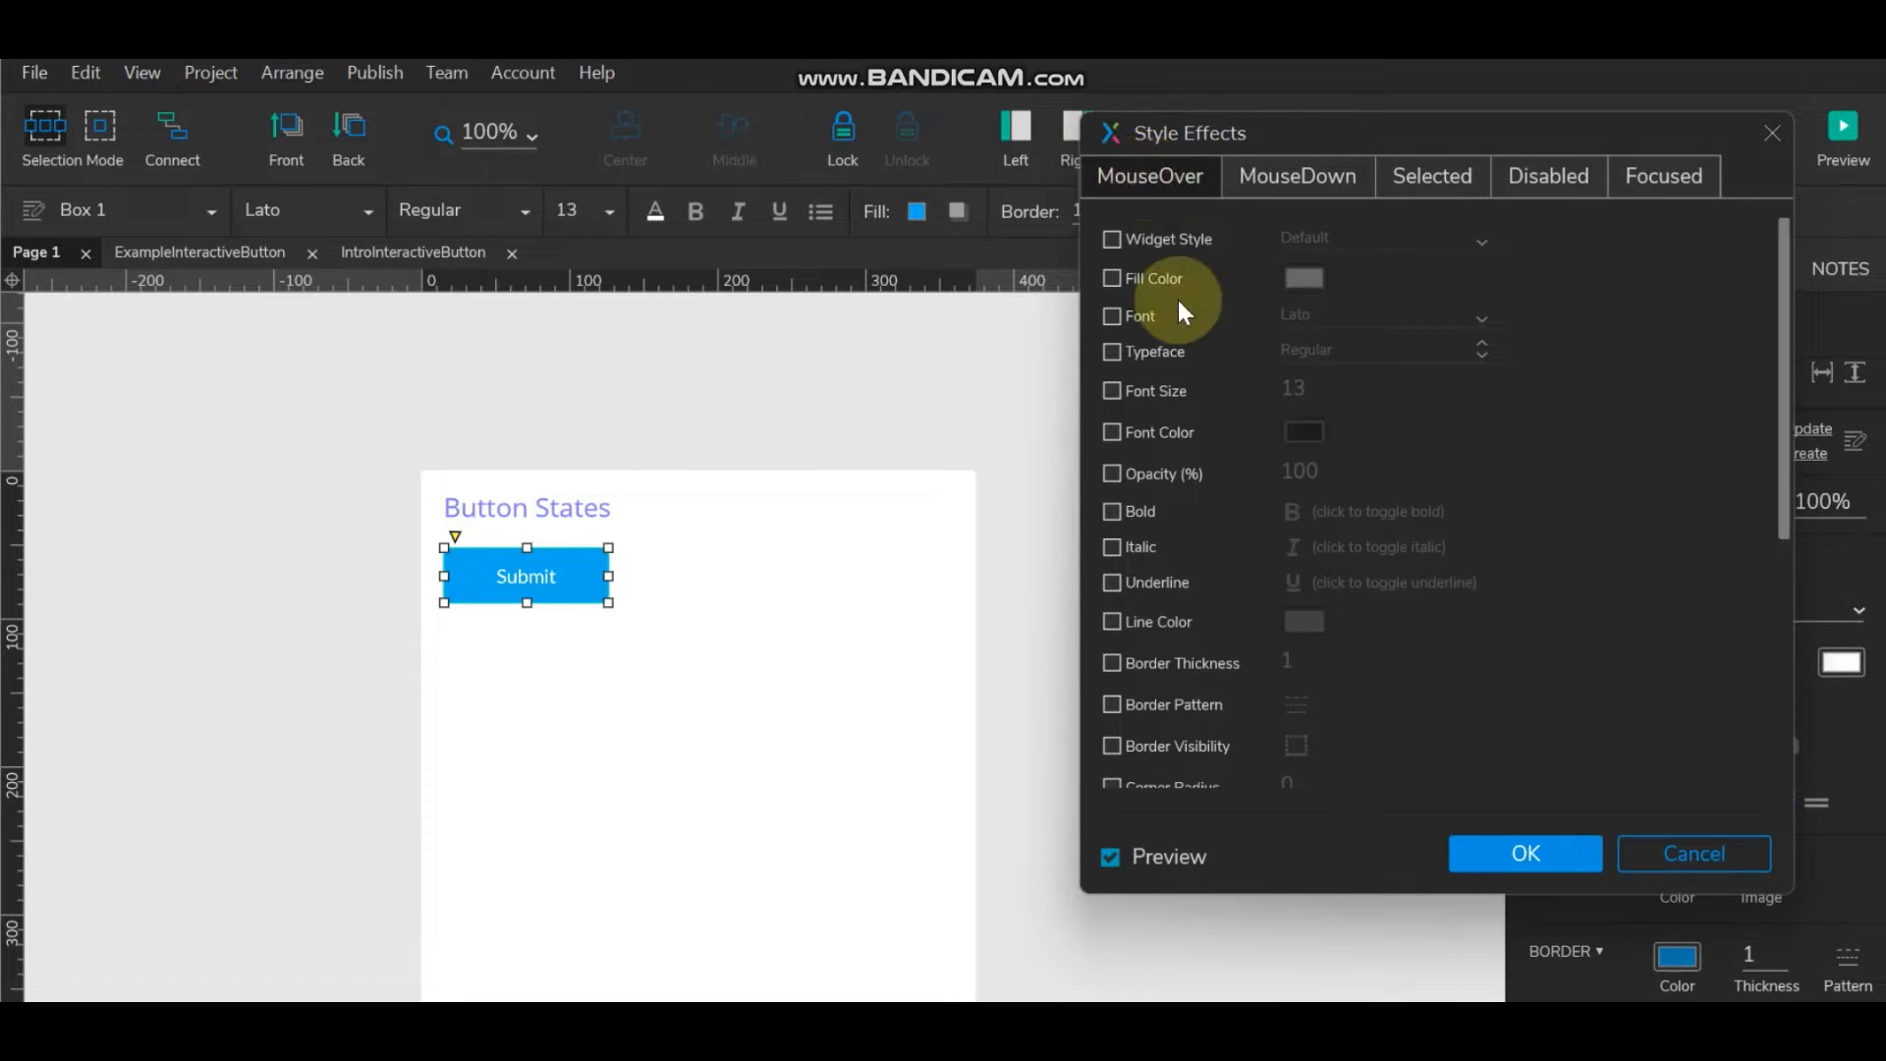
left_click(1110, 280)
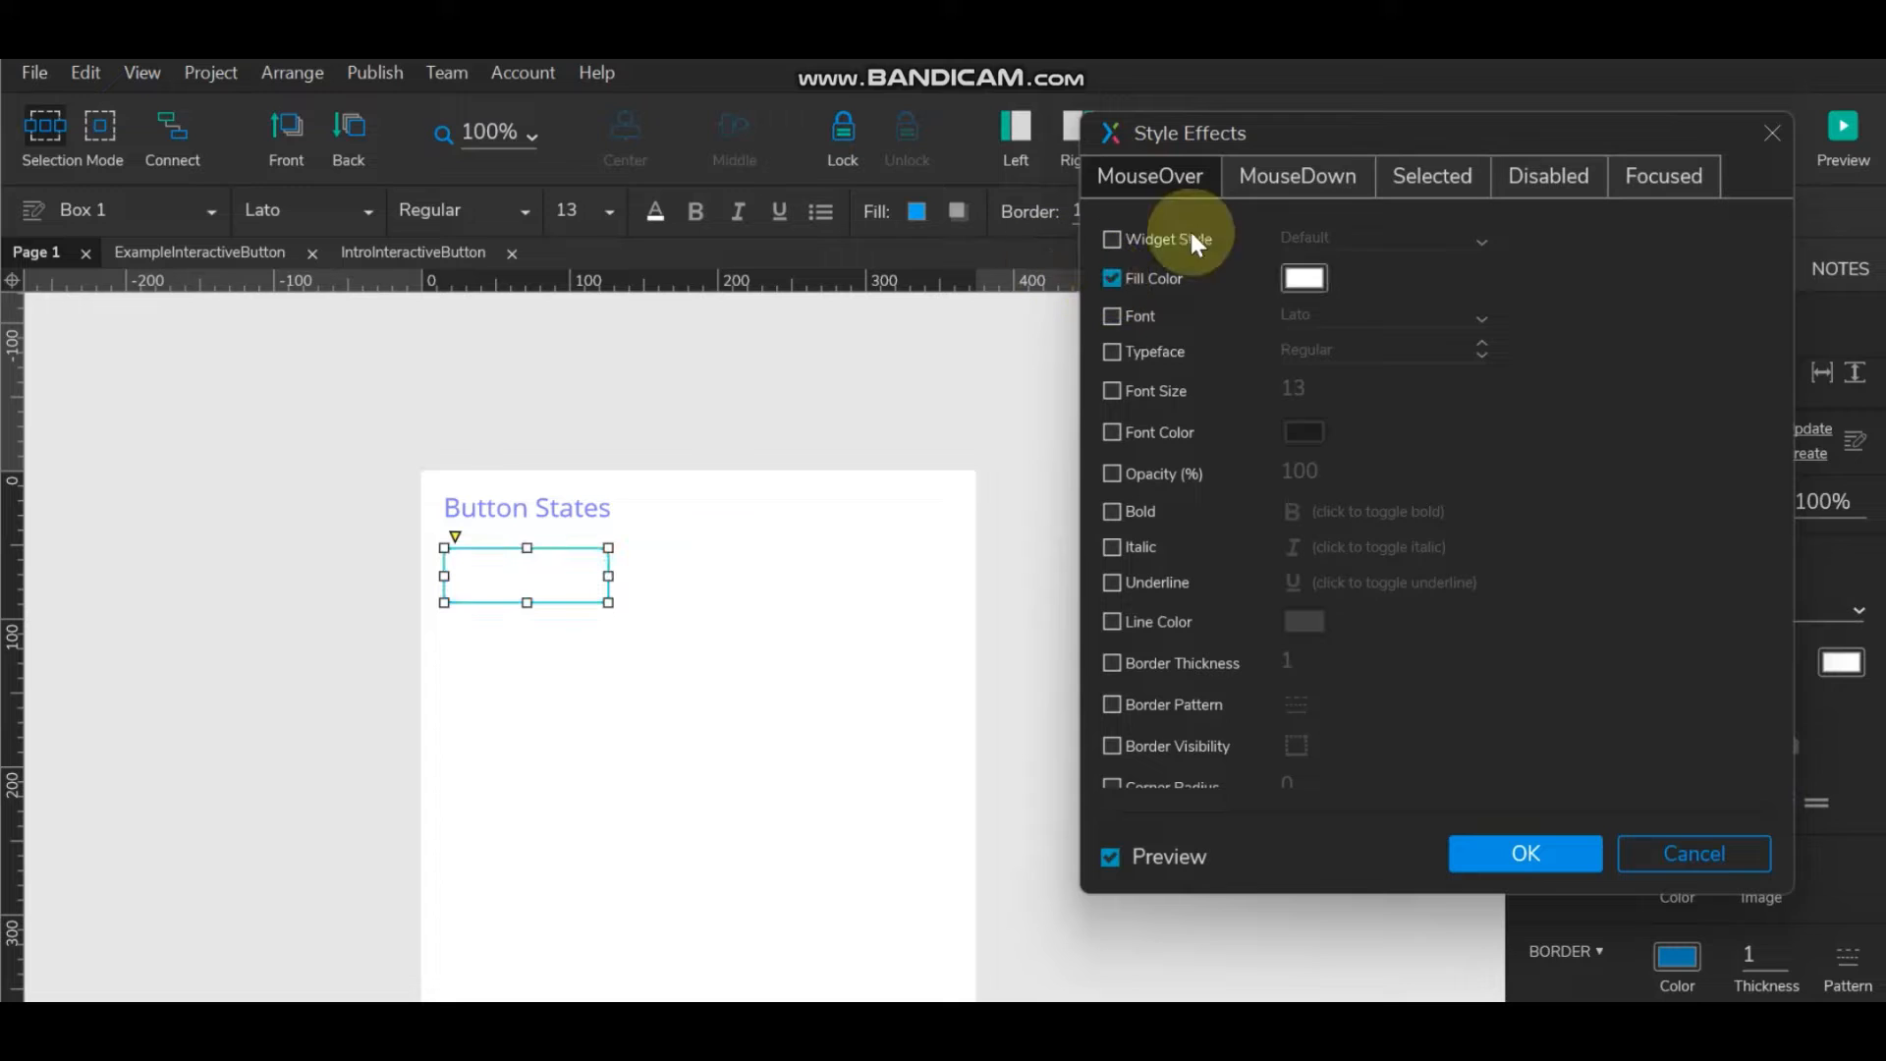
left_click(1304, 278)
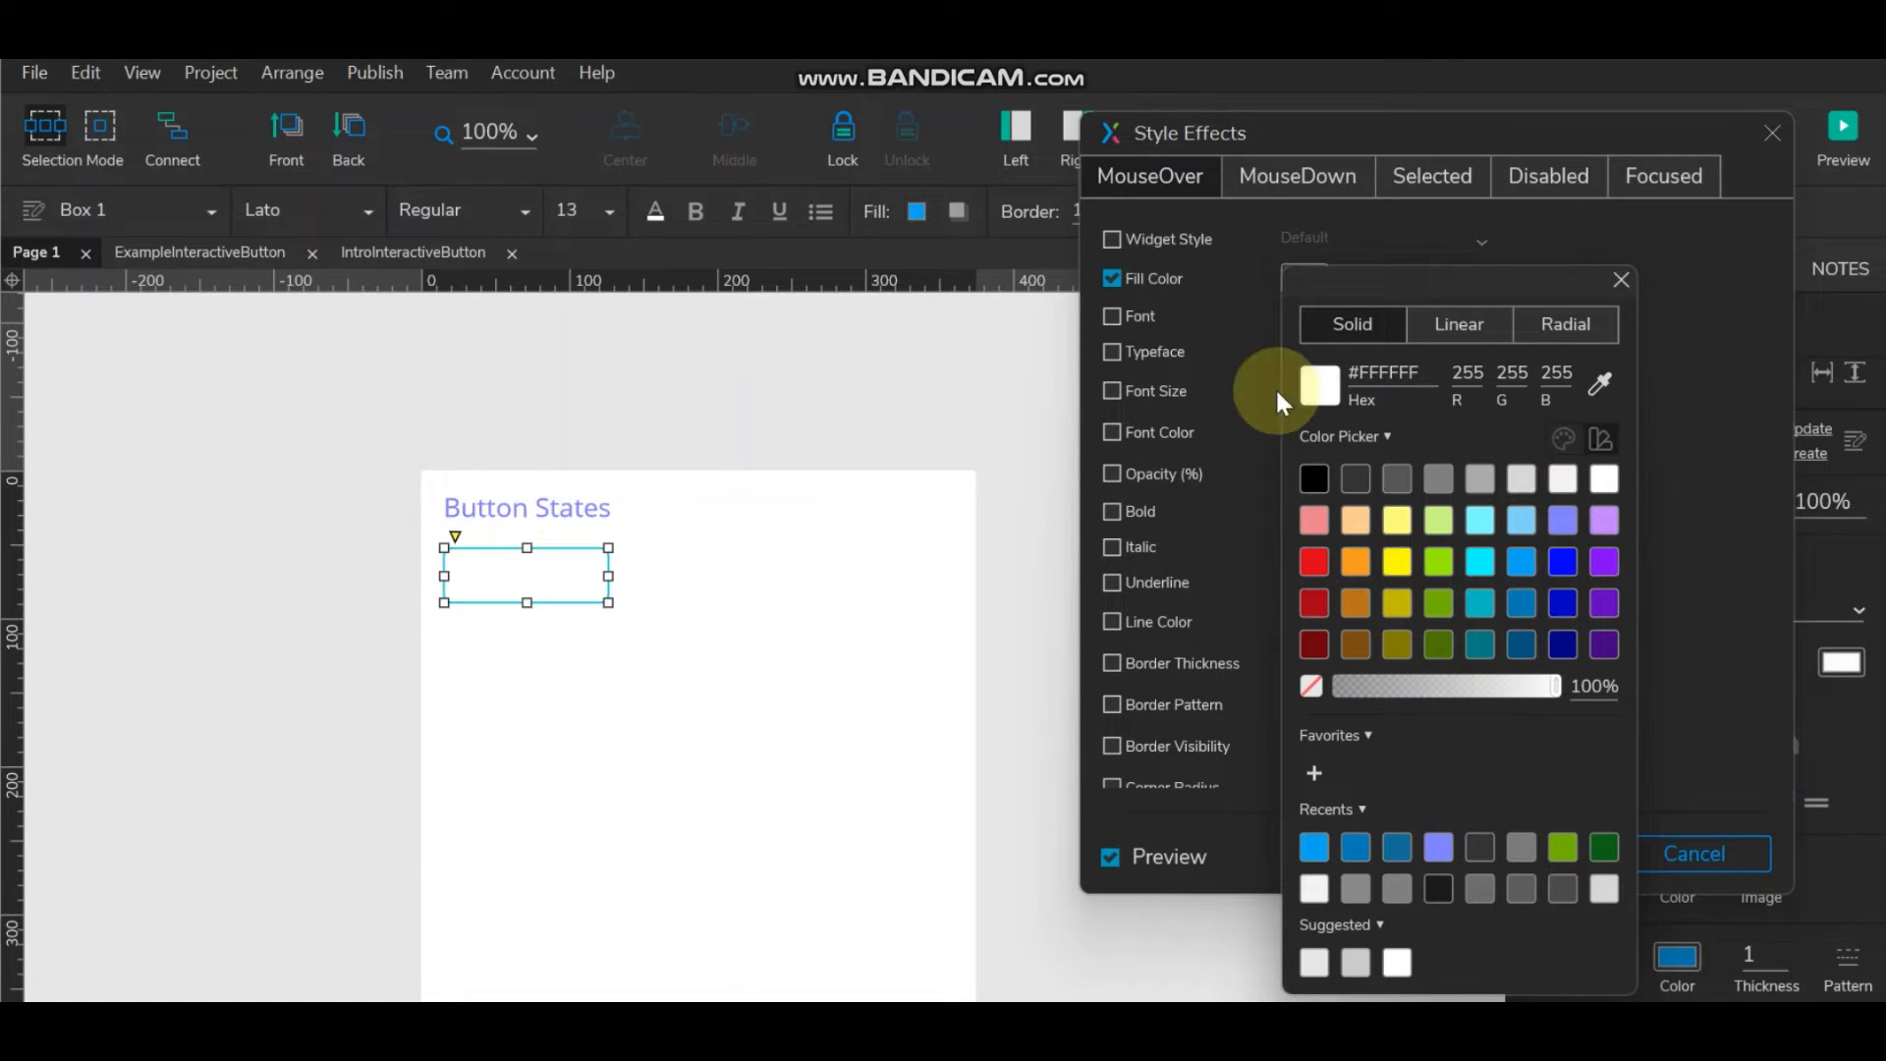
left_click(1522, 602)
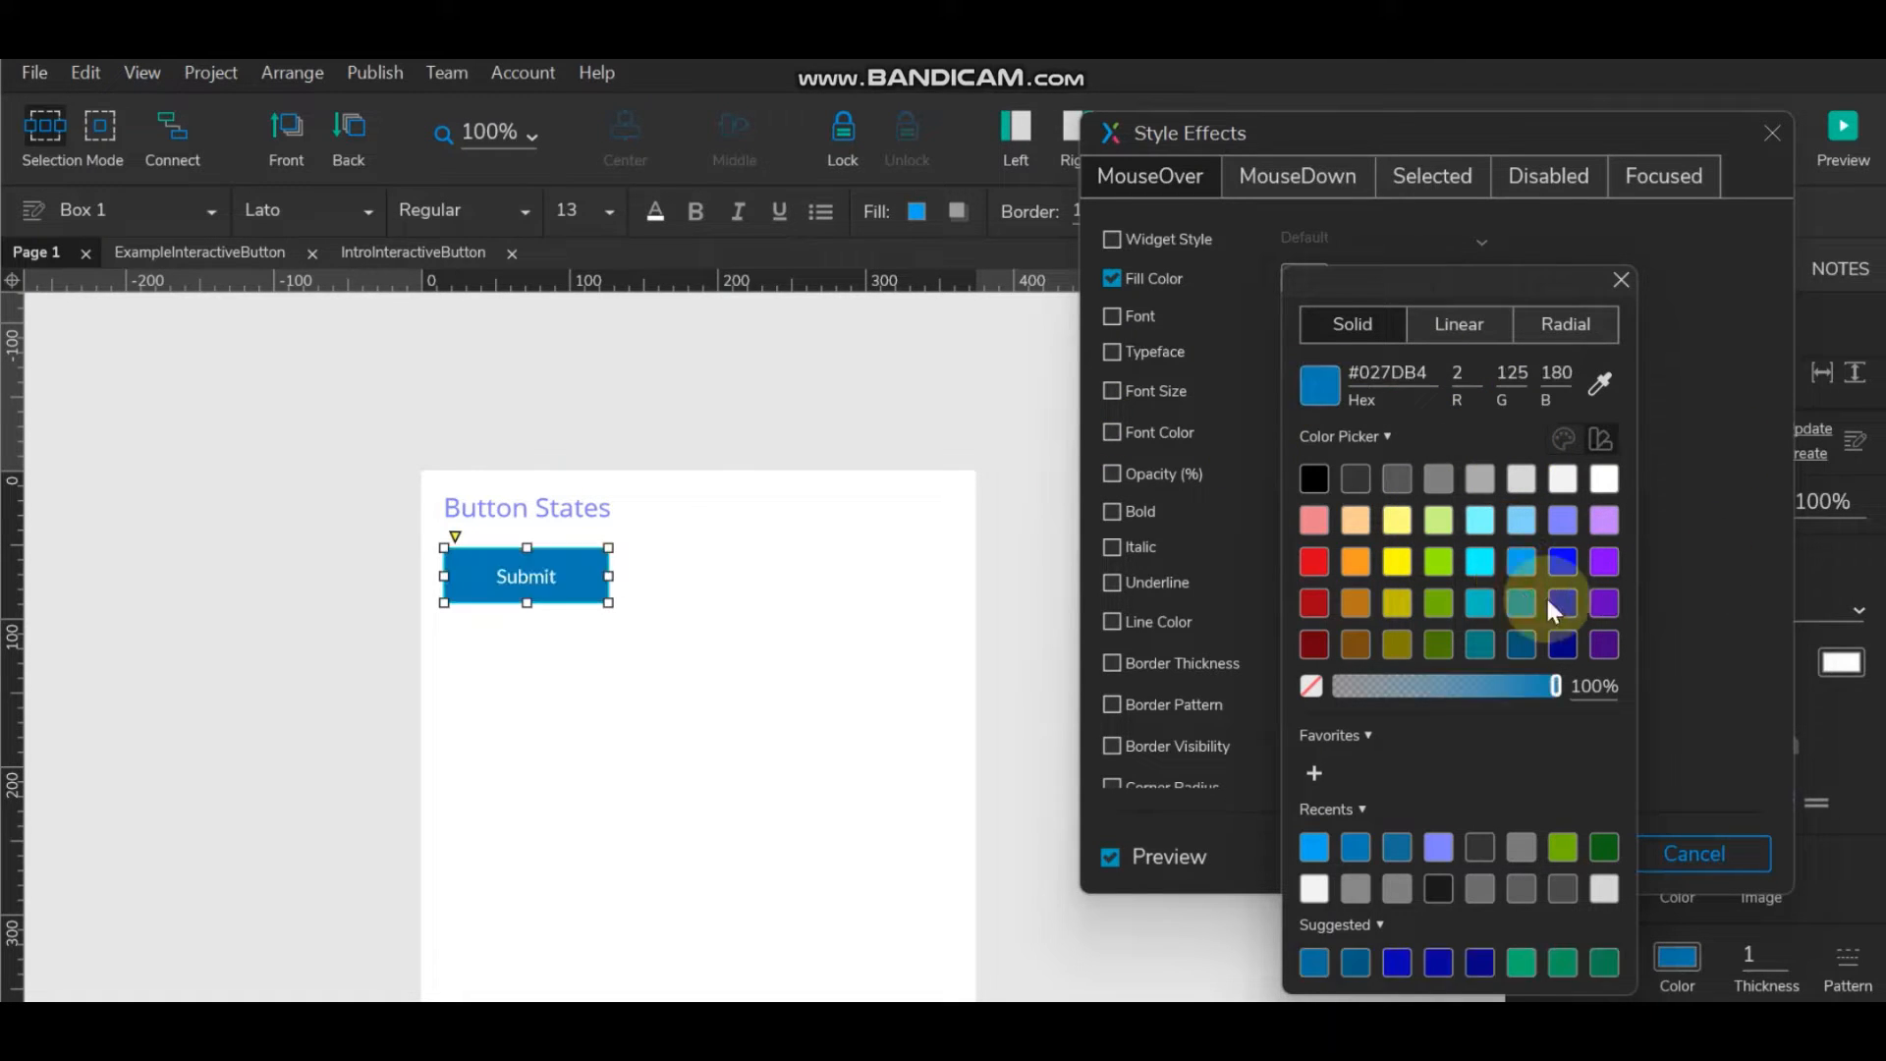
left_click(1527, 562)
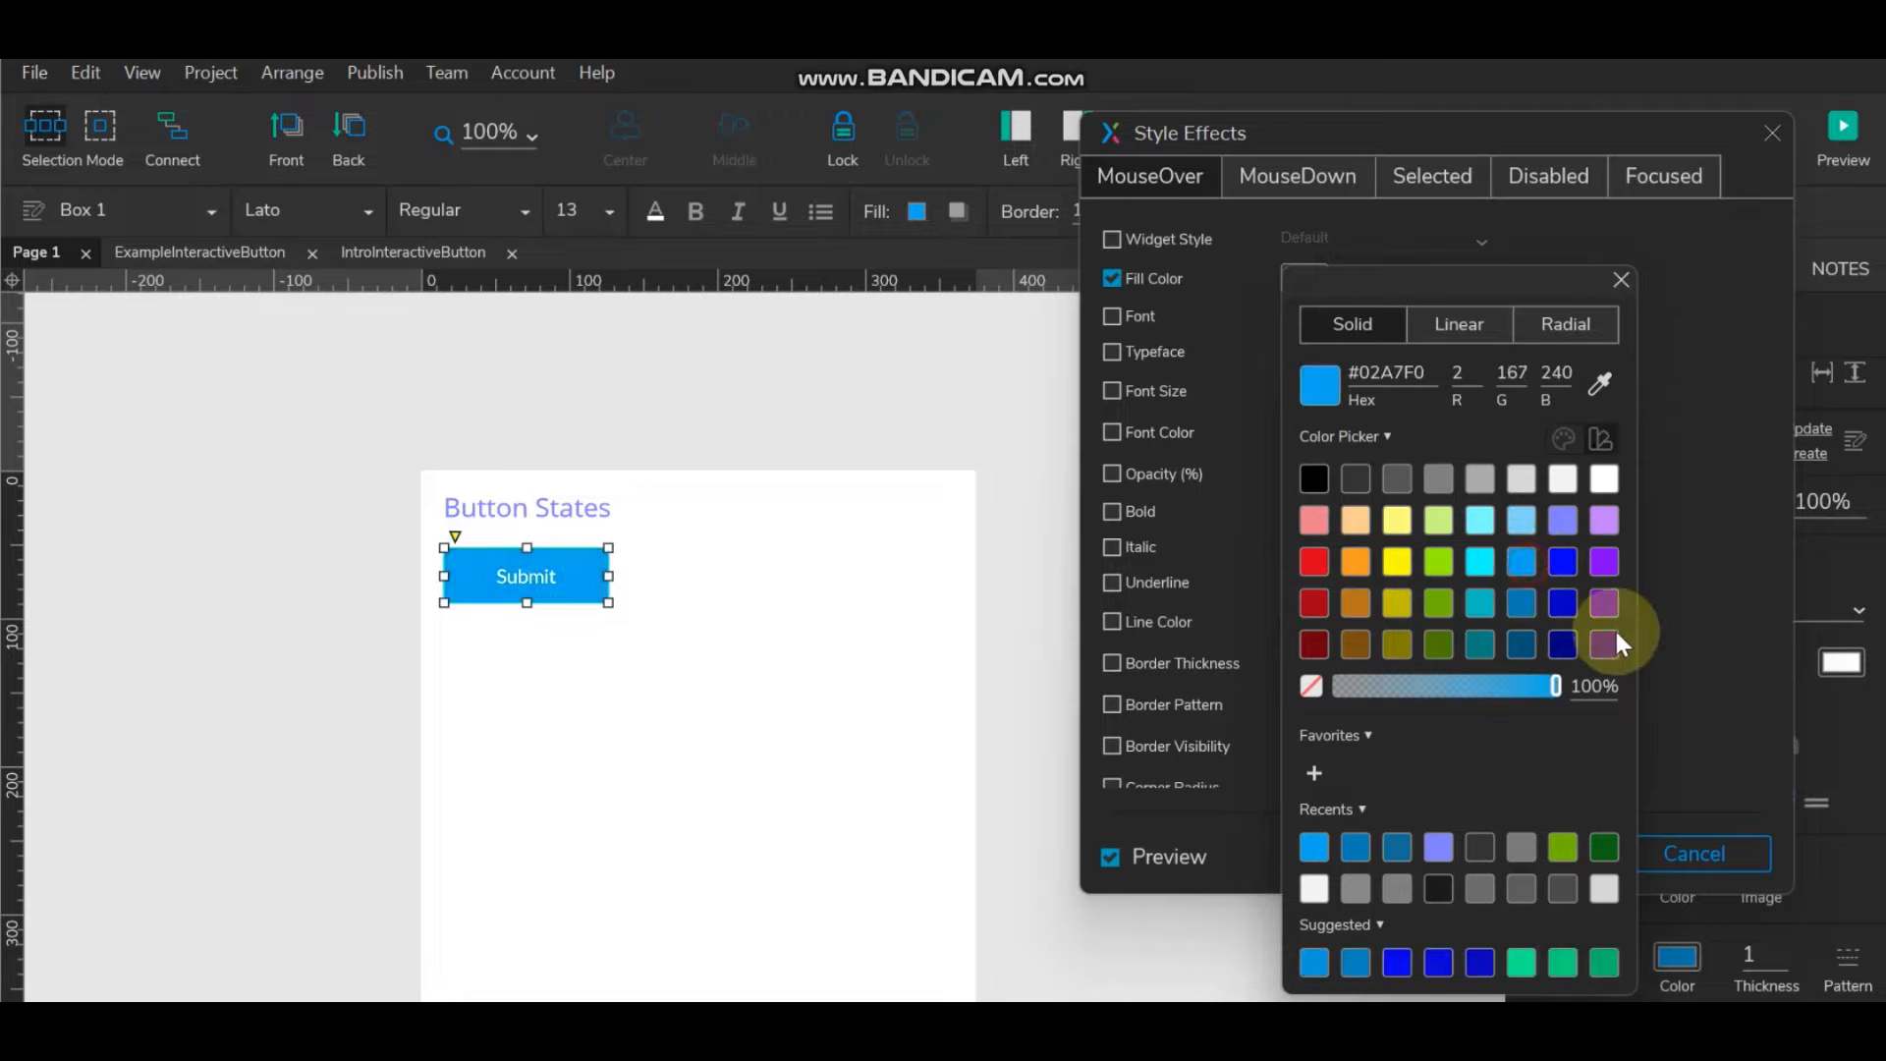
left_click_drag(1550, 686, 1480, 680)
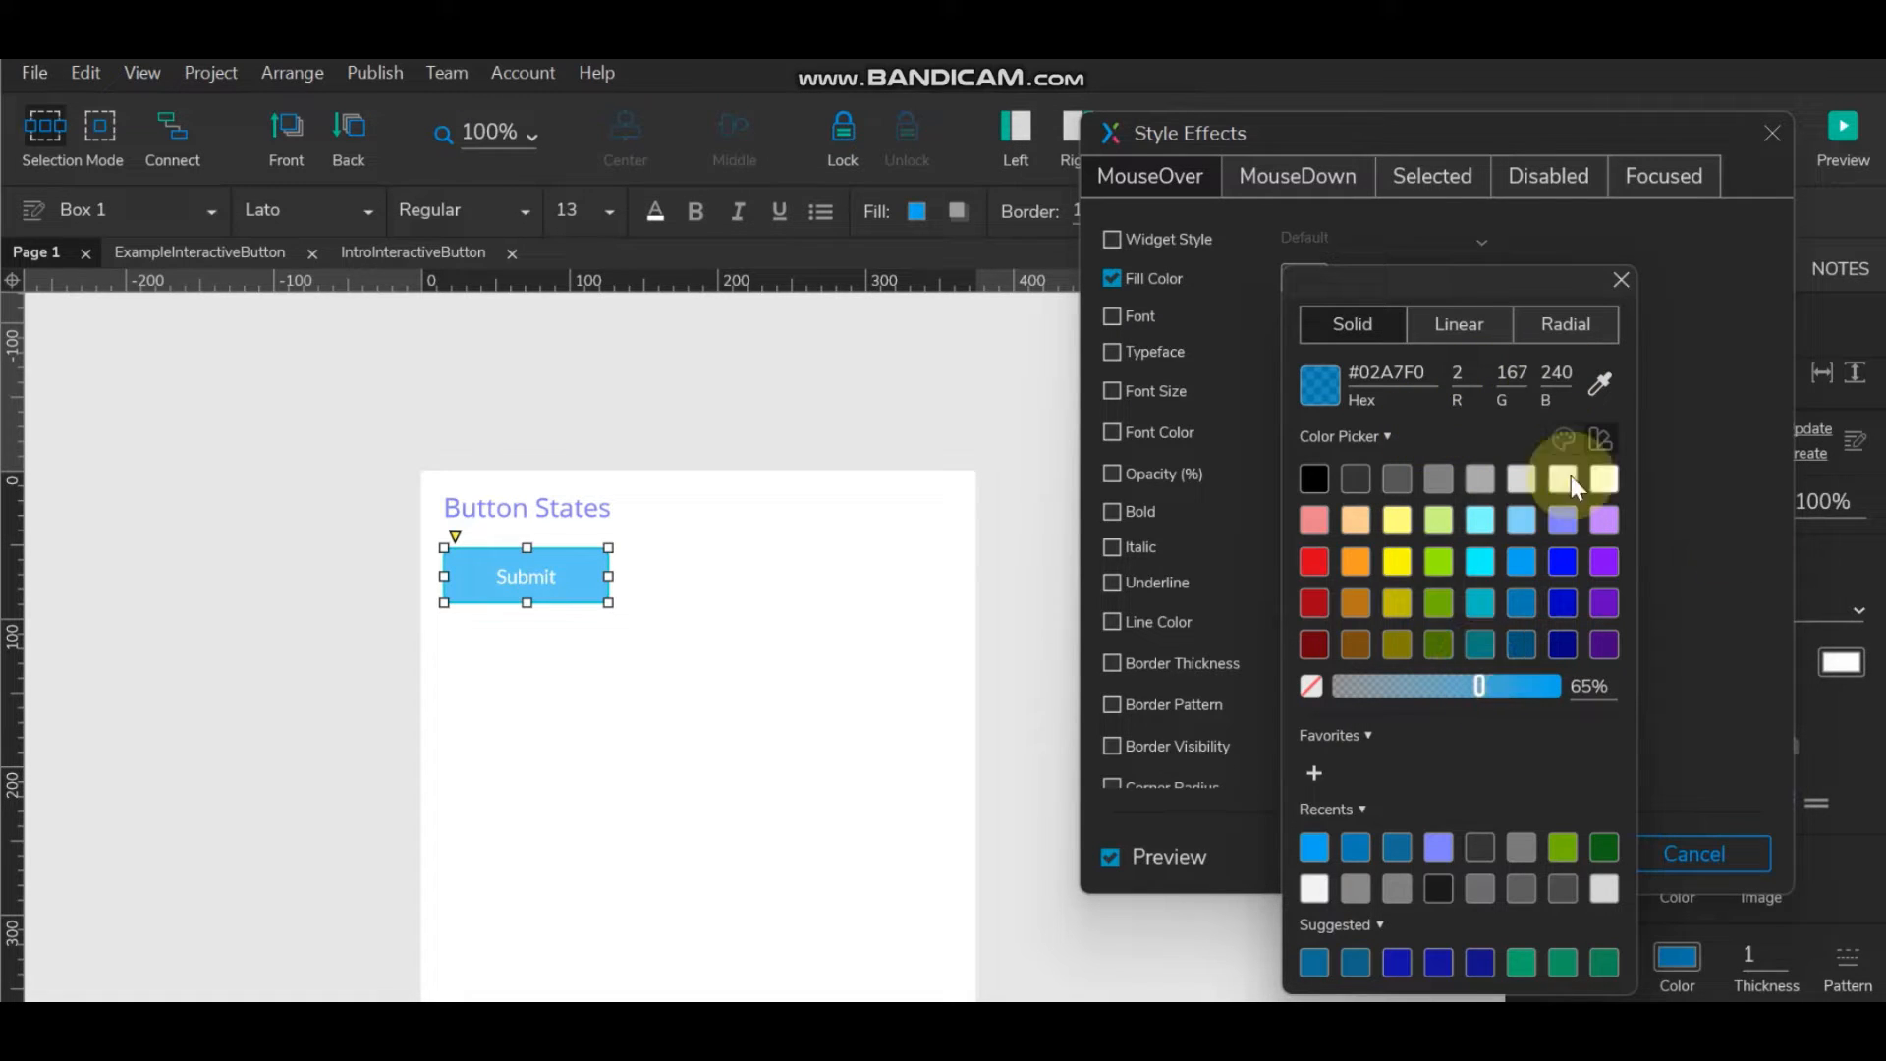
Enable a MouseOver line colour of #02A7F0 at 65% opacity for the Submit button.
left_click(1686, 558)
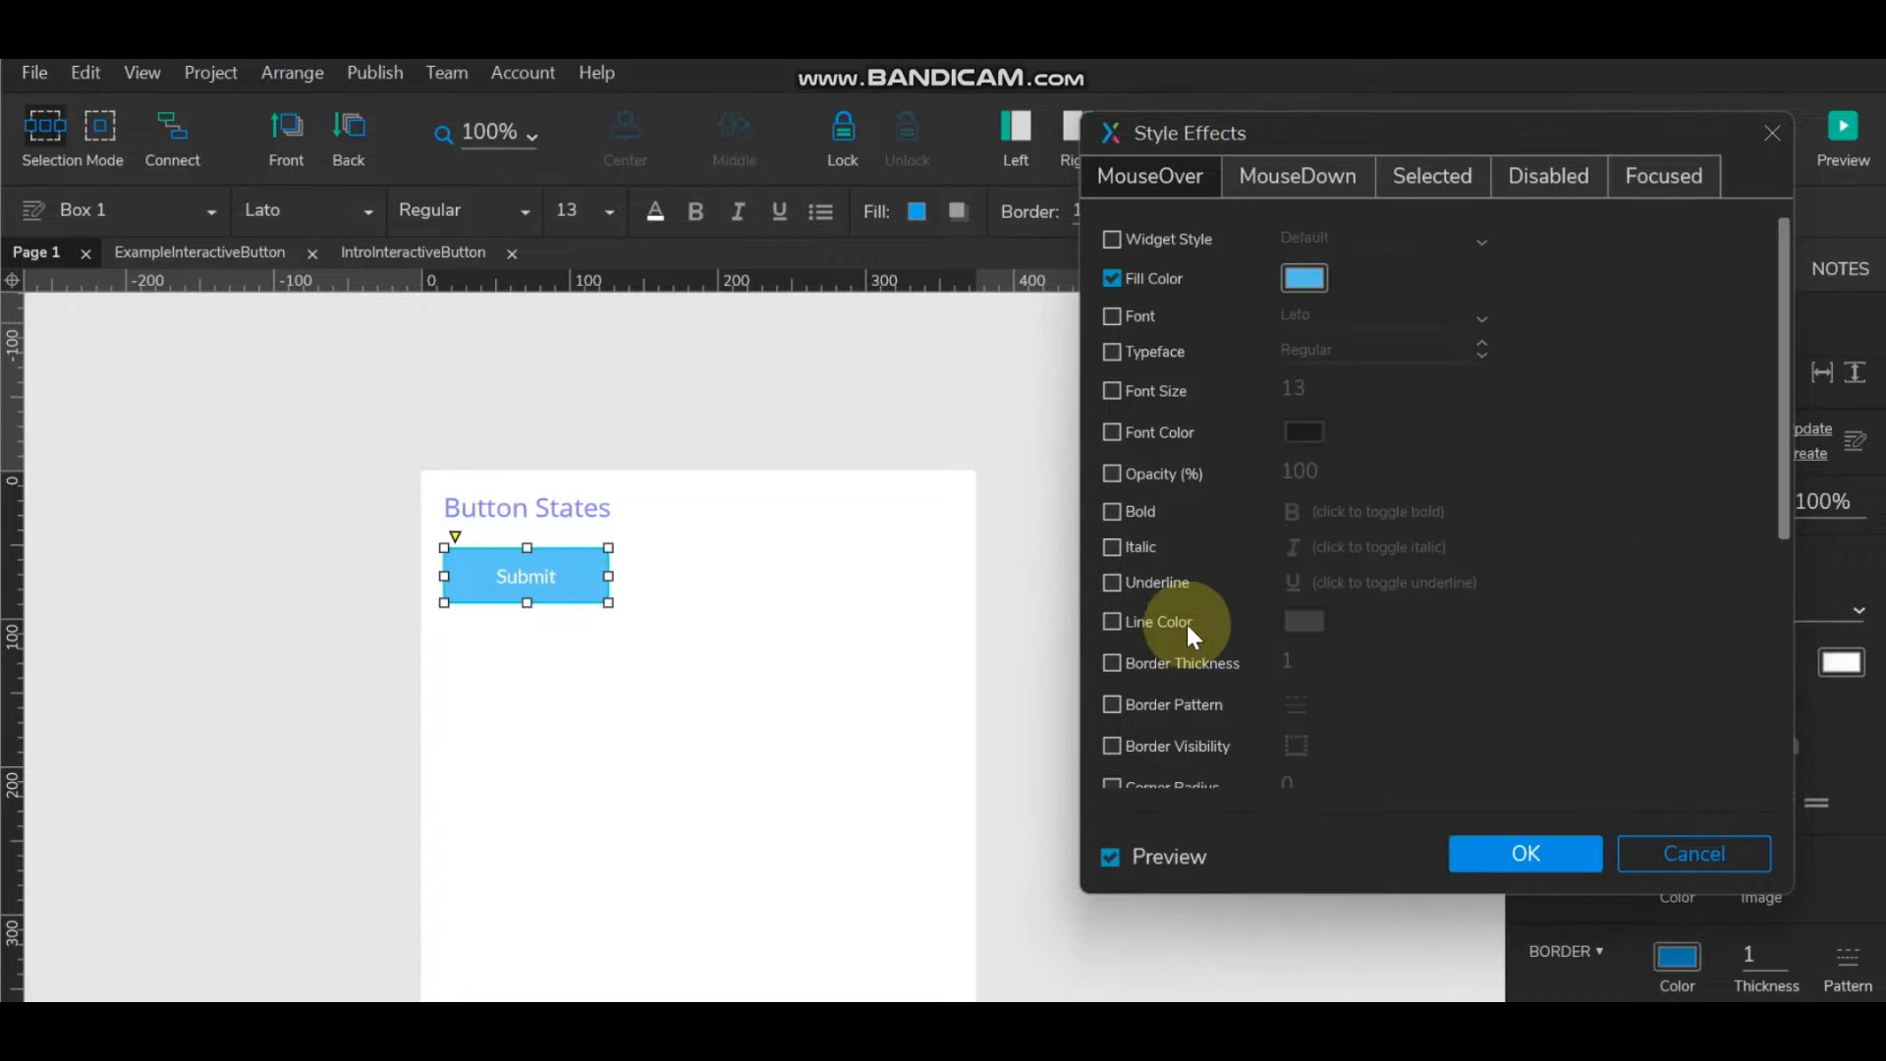
left_click(1110, 619)
left_click(1305, 618)
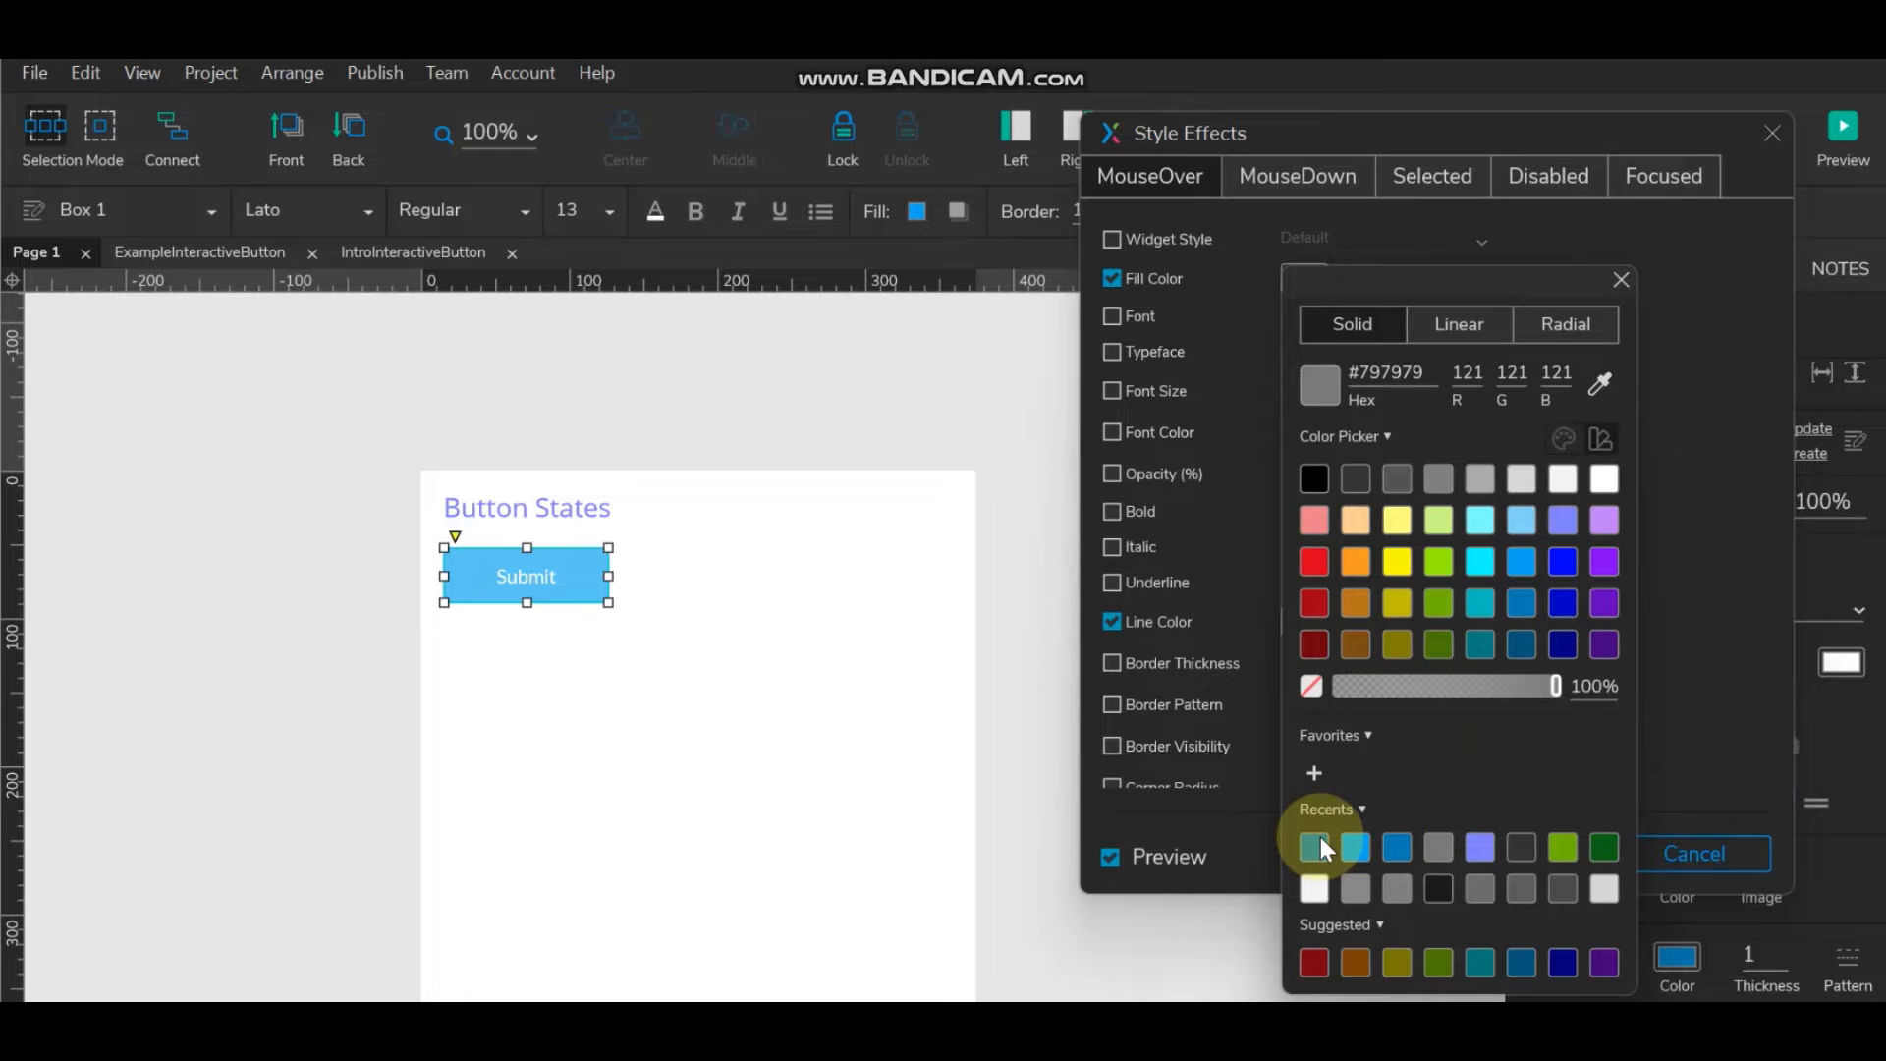
left_click(1320, 840)
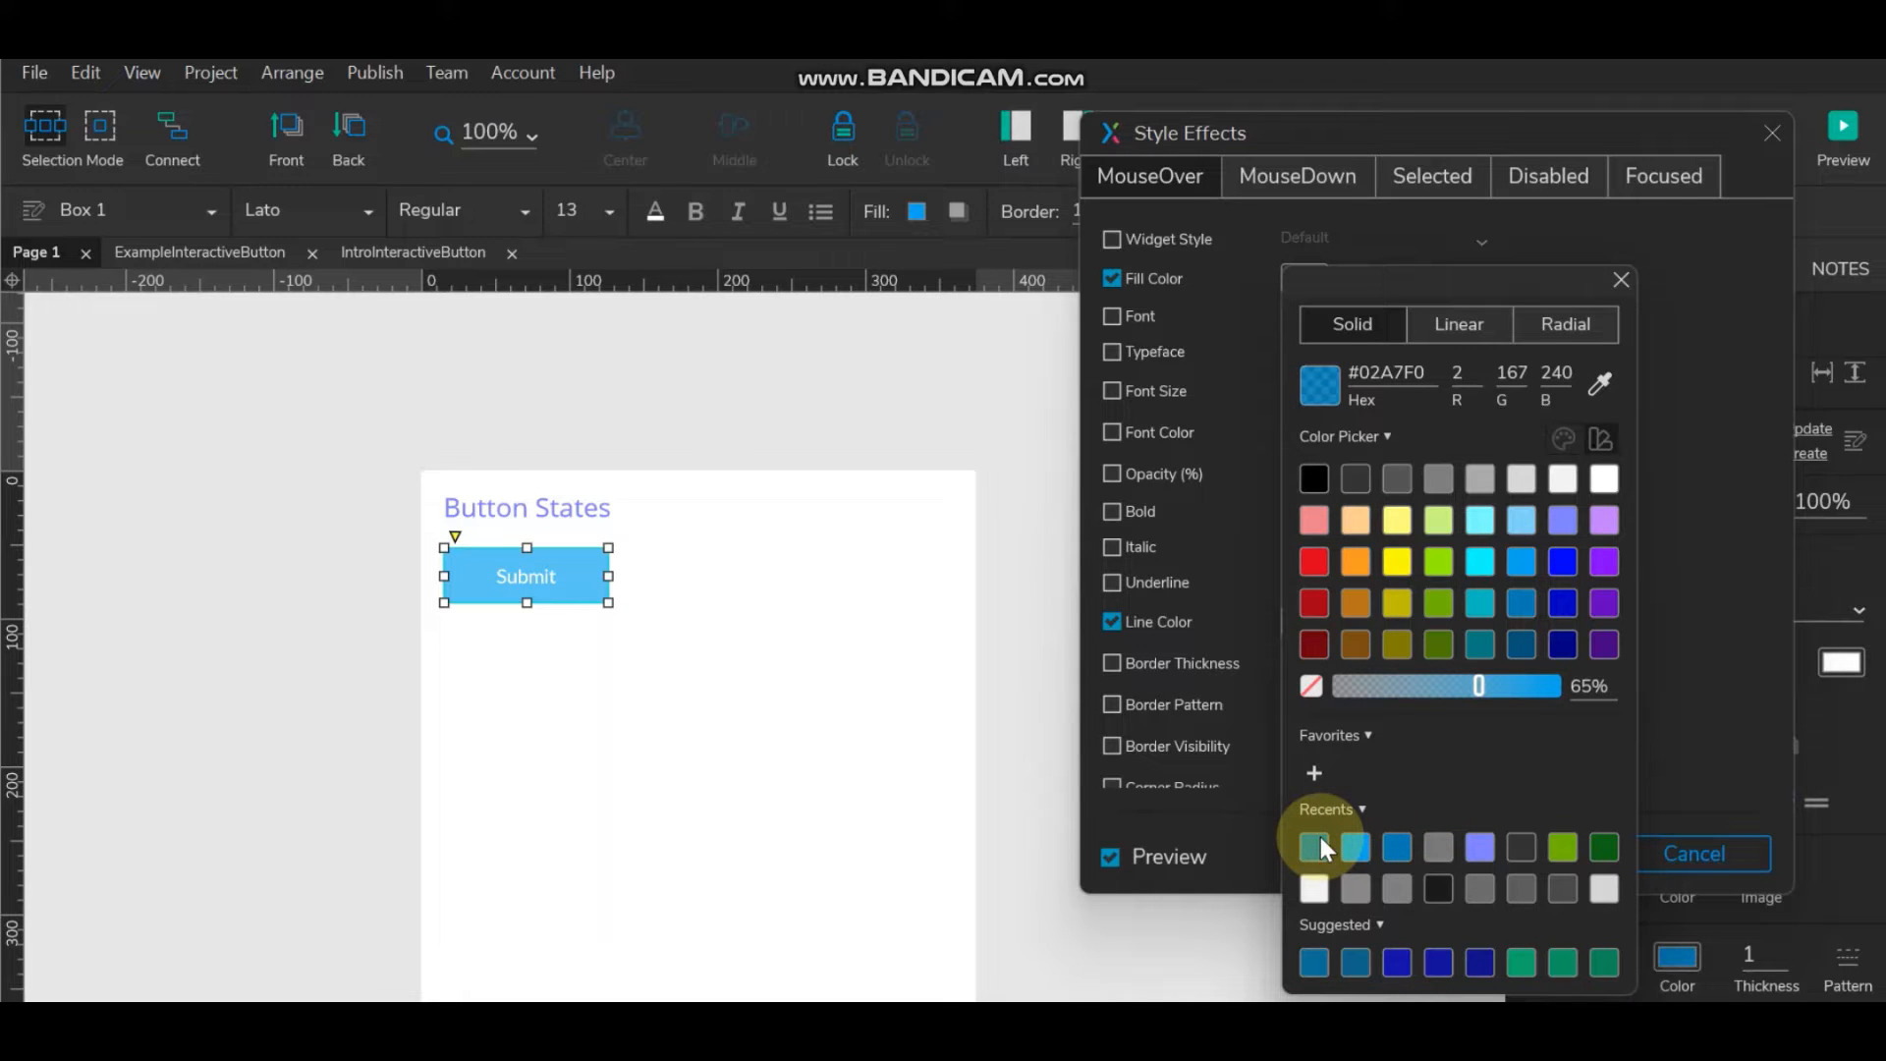
left_click(1707, 573)
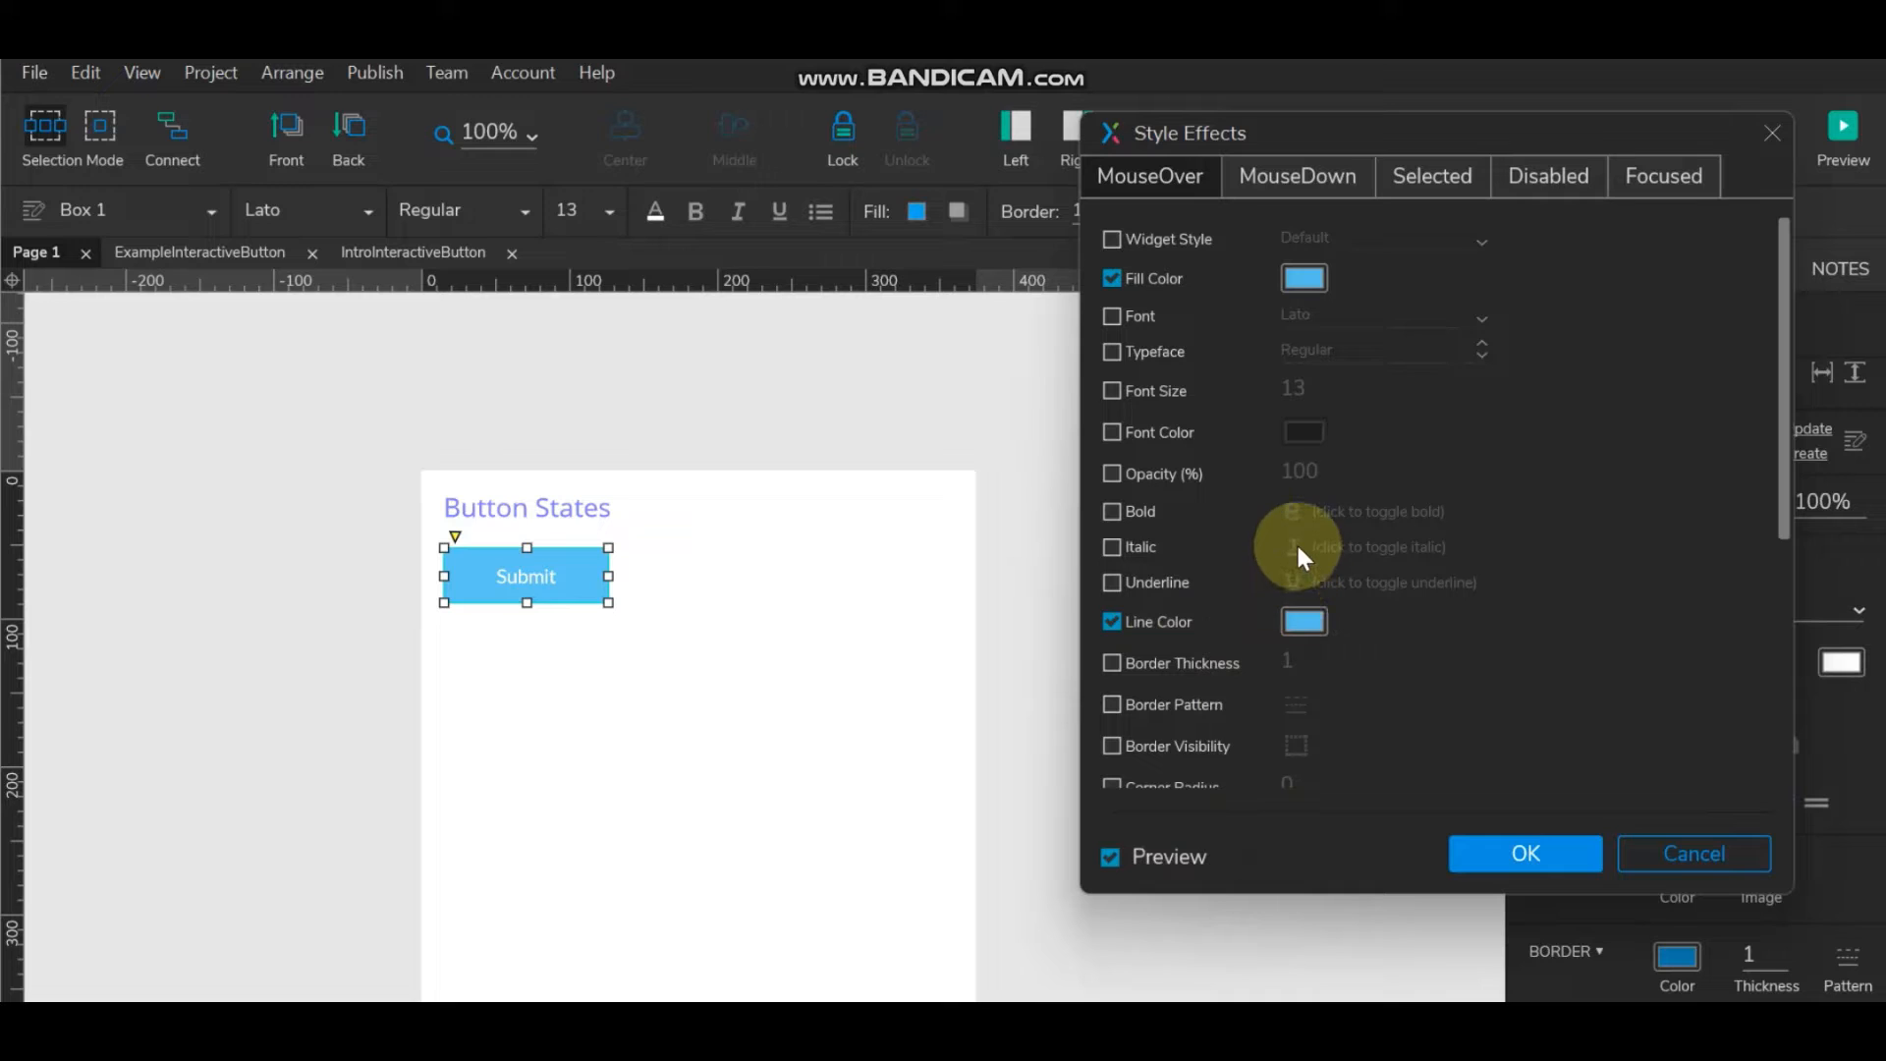
Enable a fill colour of #027DB4 for the Submit button's Selected state.
left_click(1310, 175)
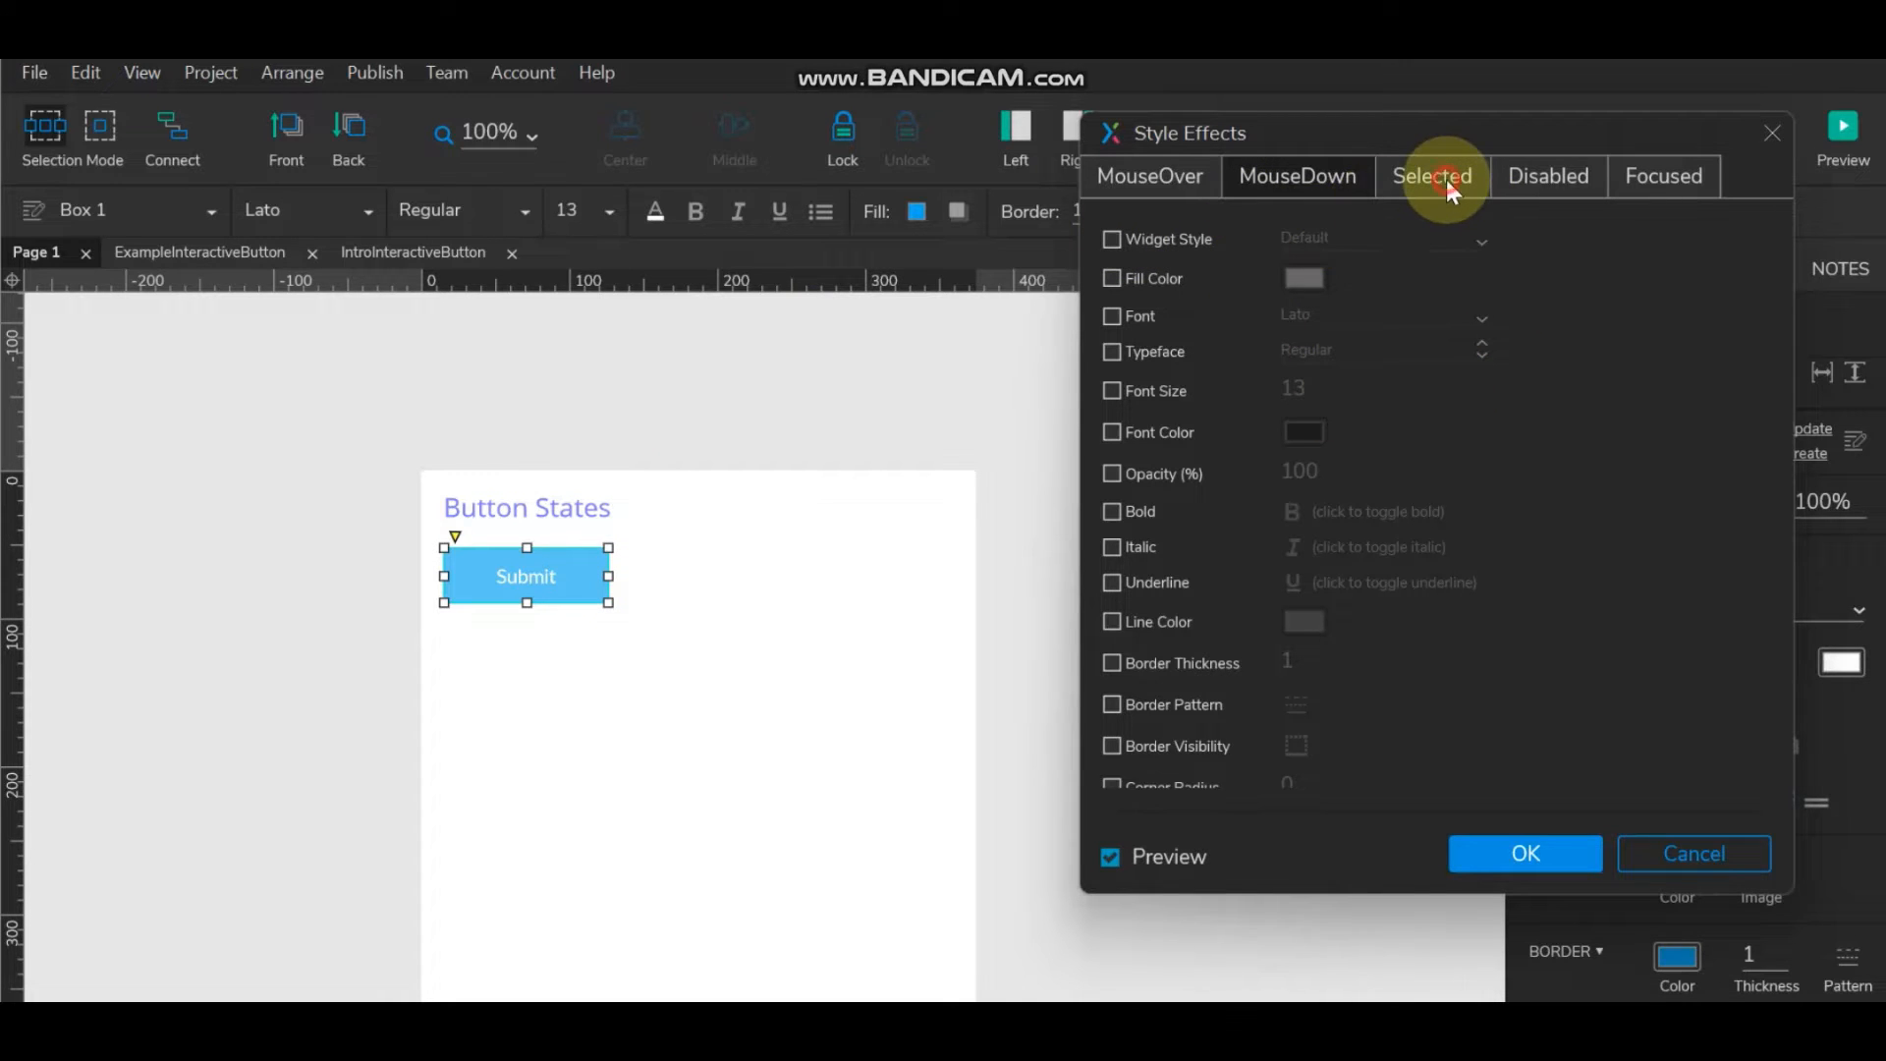
left_click(1424, 191)
left_click(1111, 279)
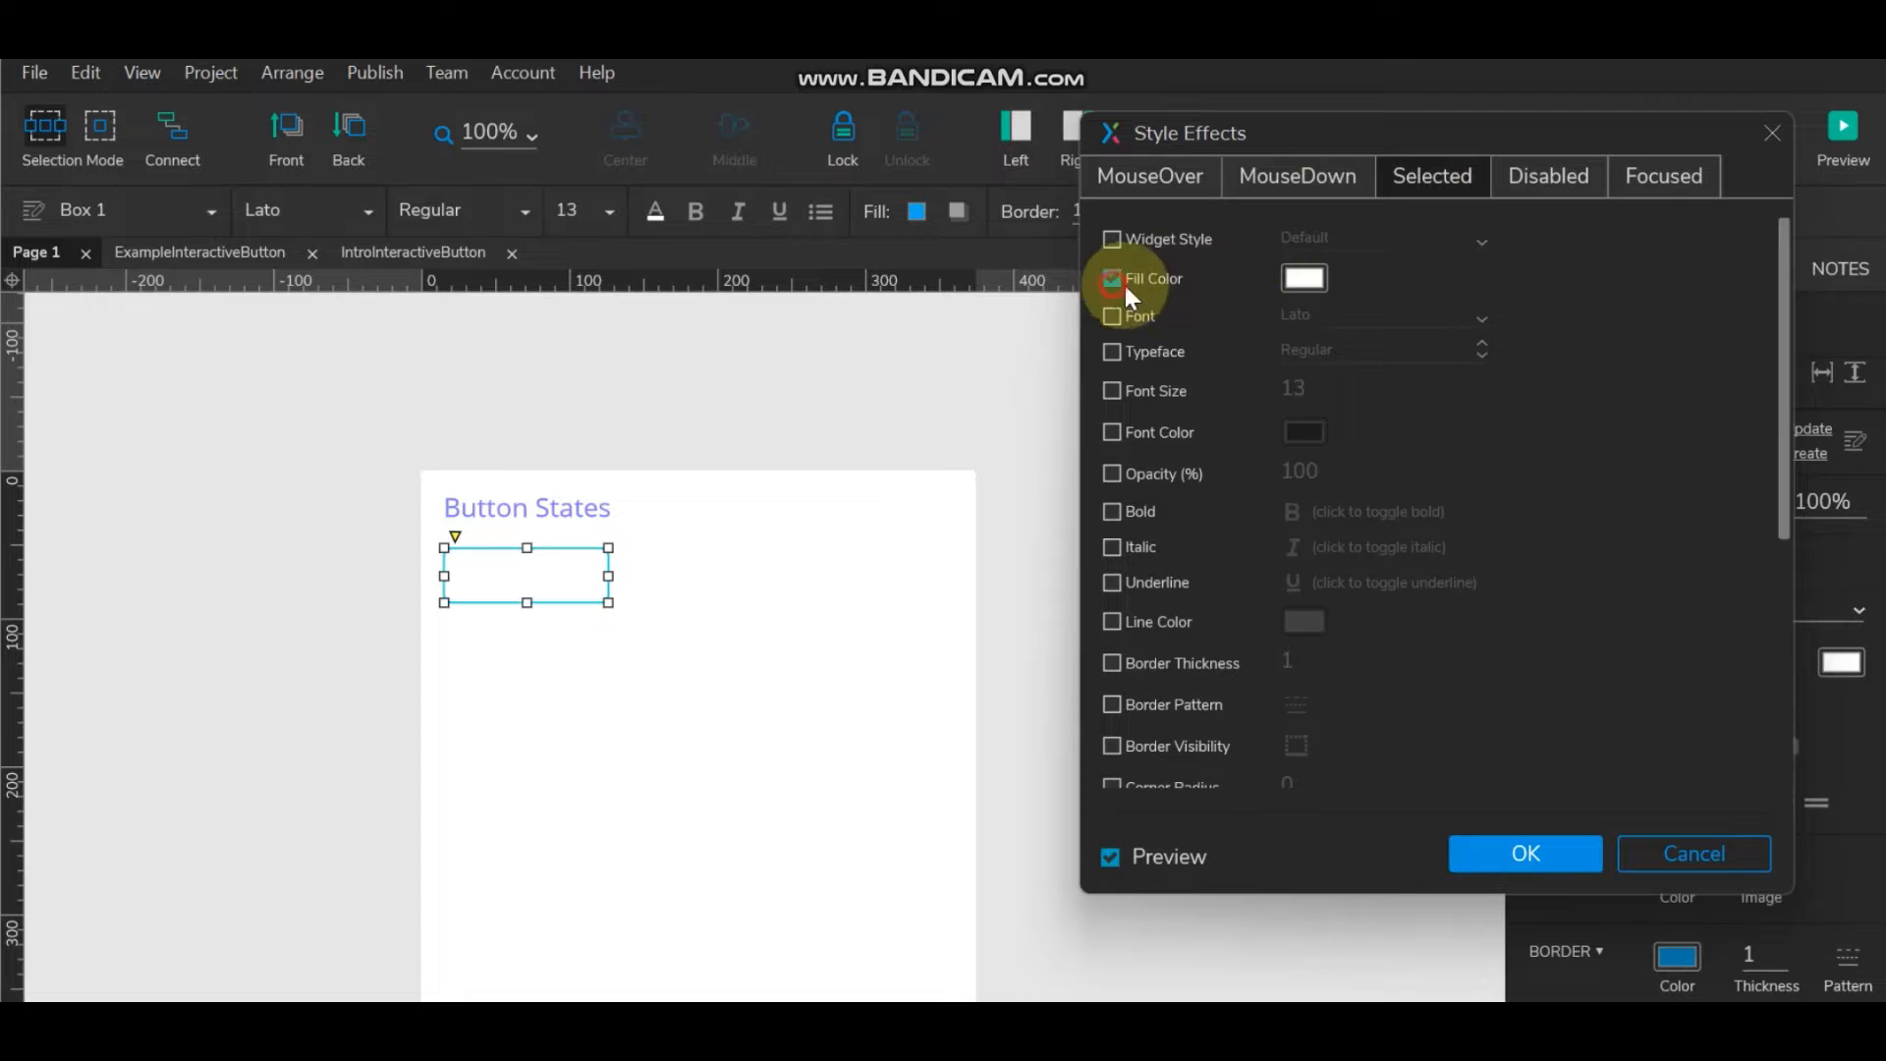
left_click(1312, 280)
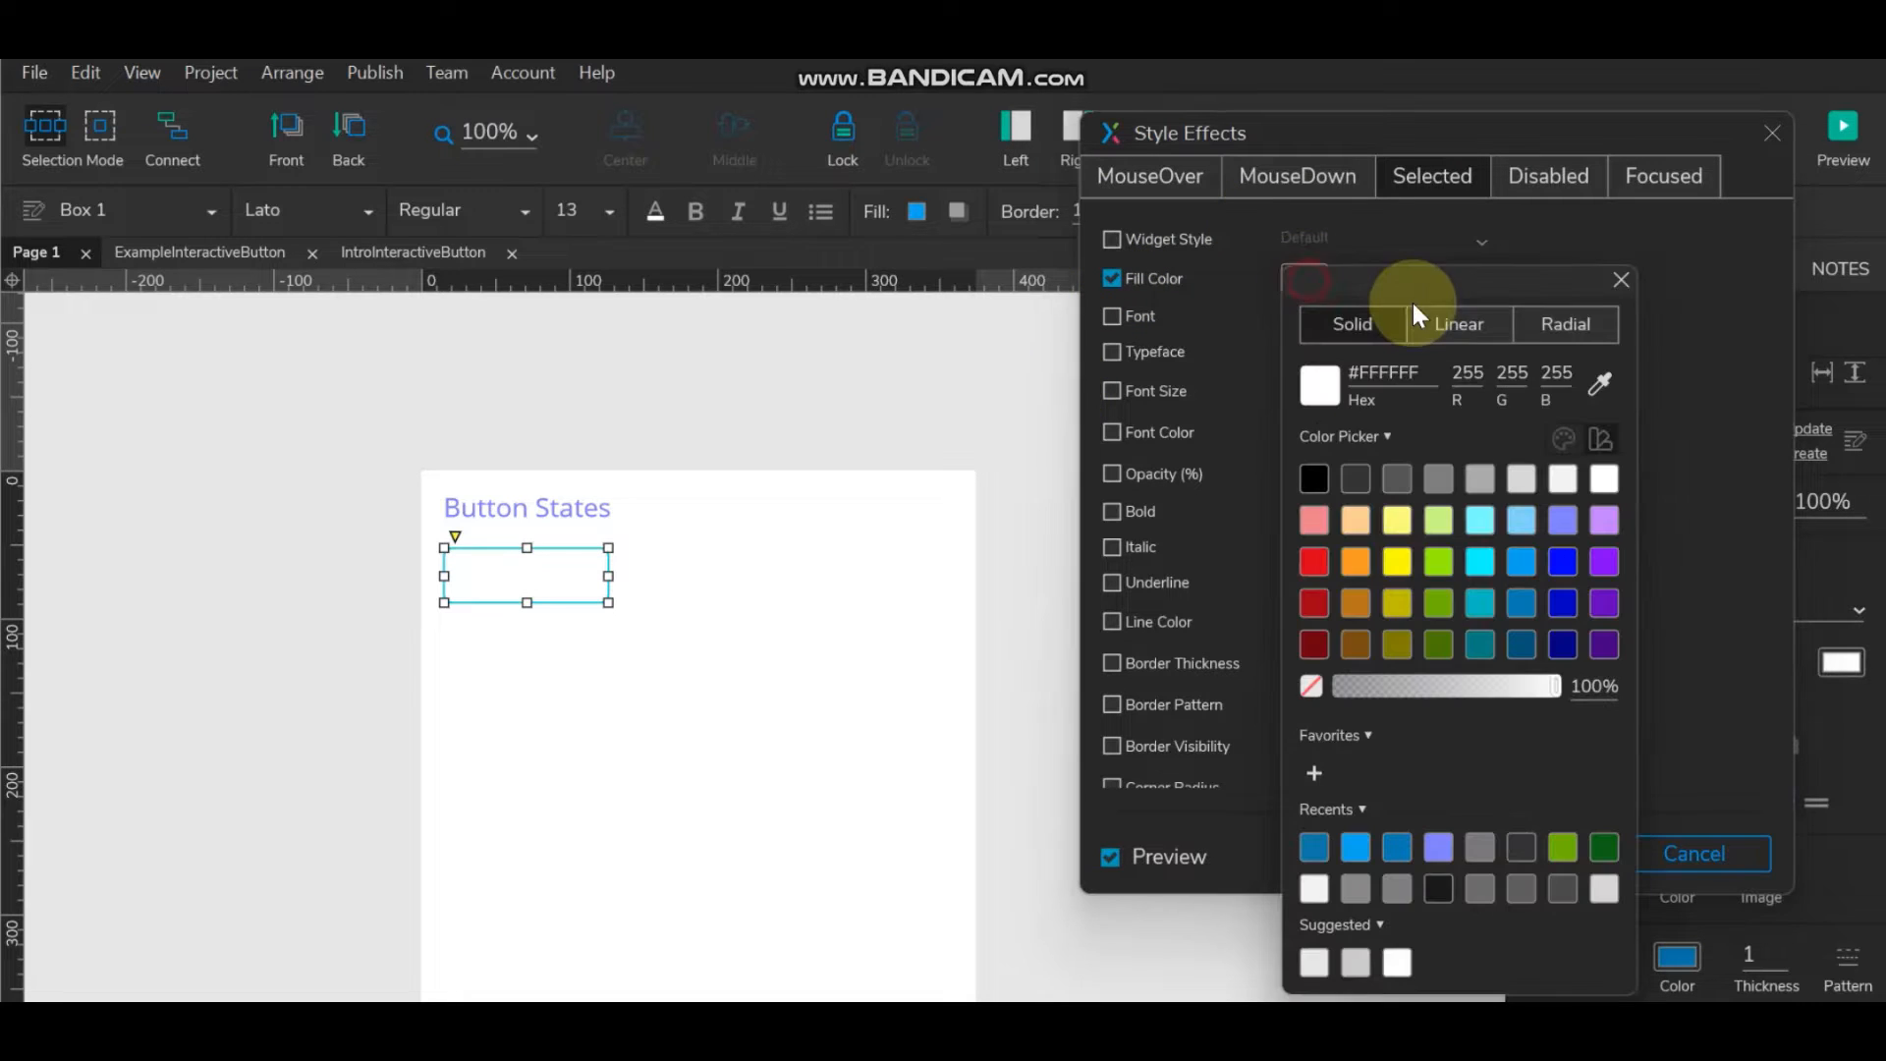
left_click(1519, 604)
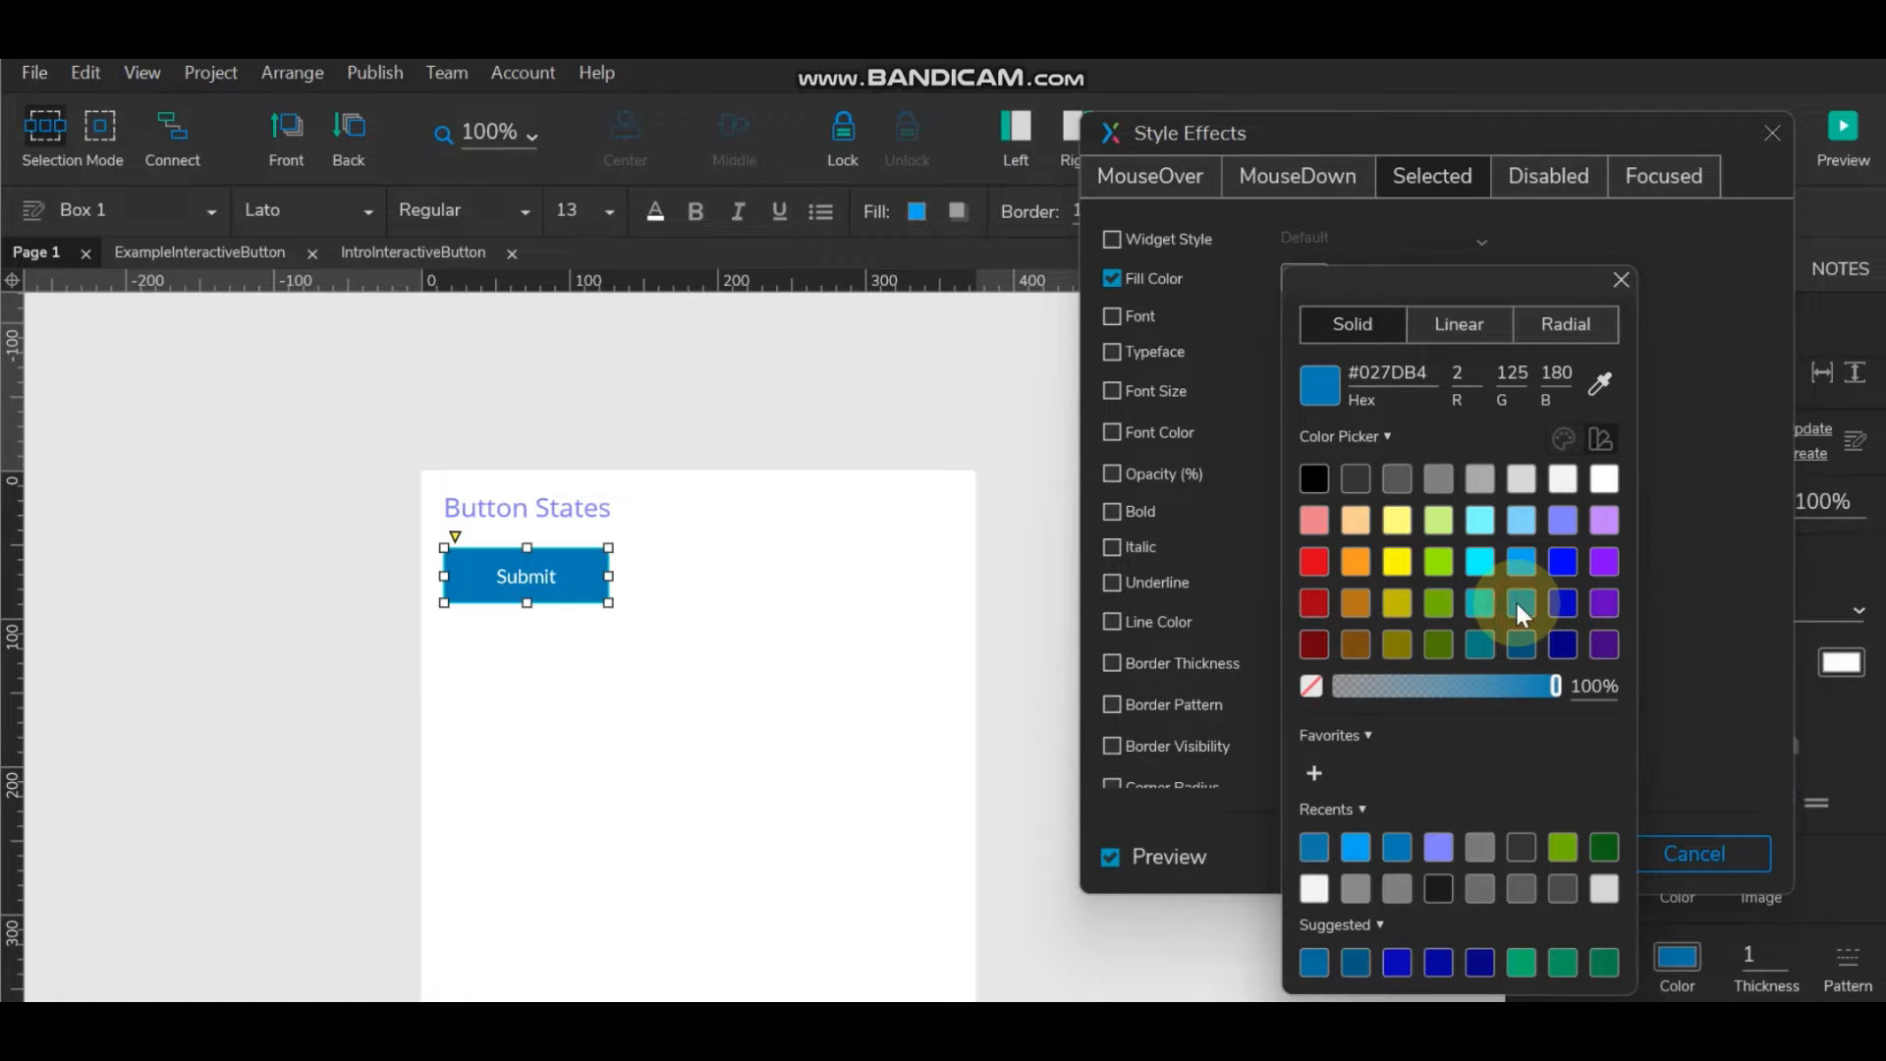
left_click(1701, 454)
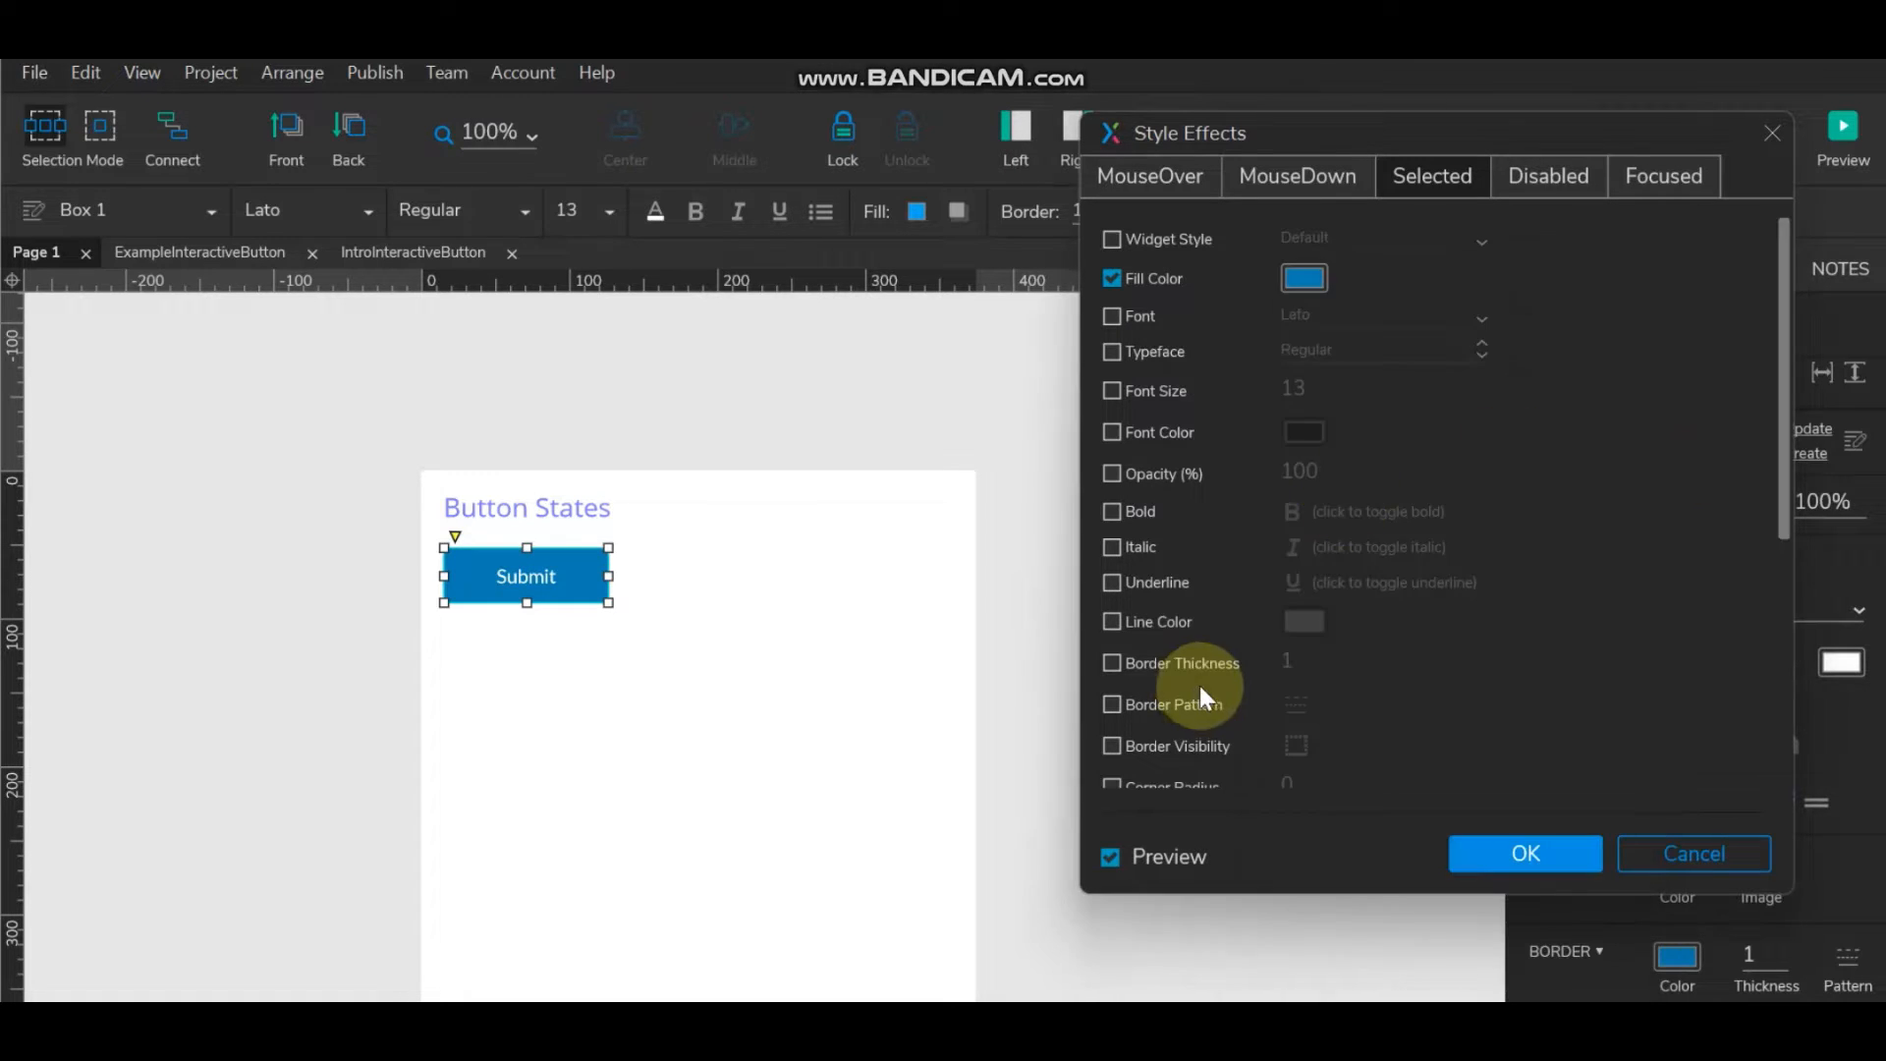
Enable a line colour for the Selected state, using the dark blue one shade below the fill's blue in the colour palette.
left_click(1114, 622)
left_click(1312, 619)
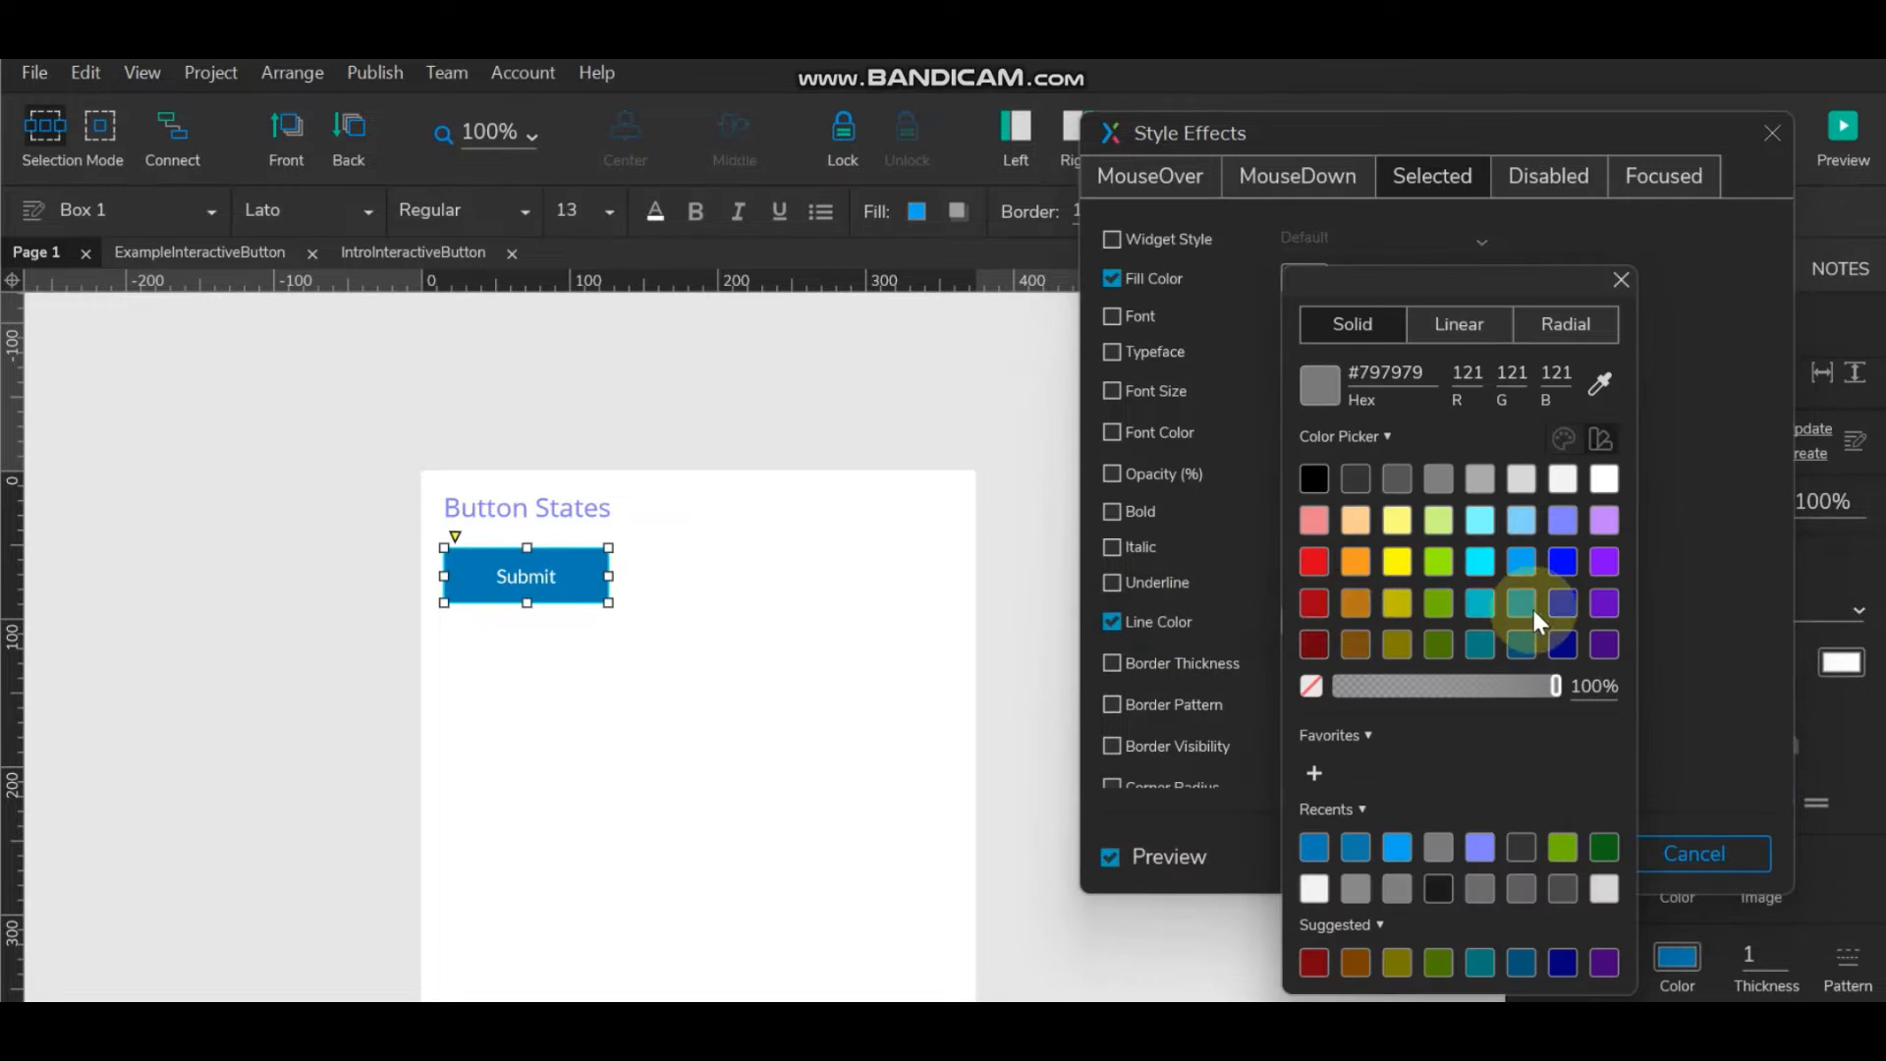
left_click(1525, 643)
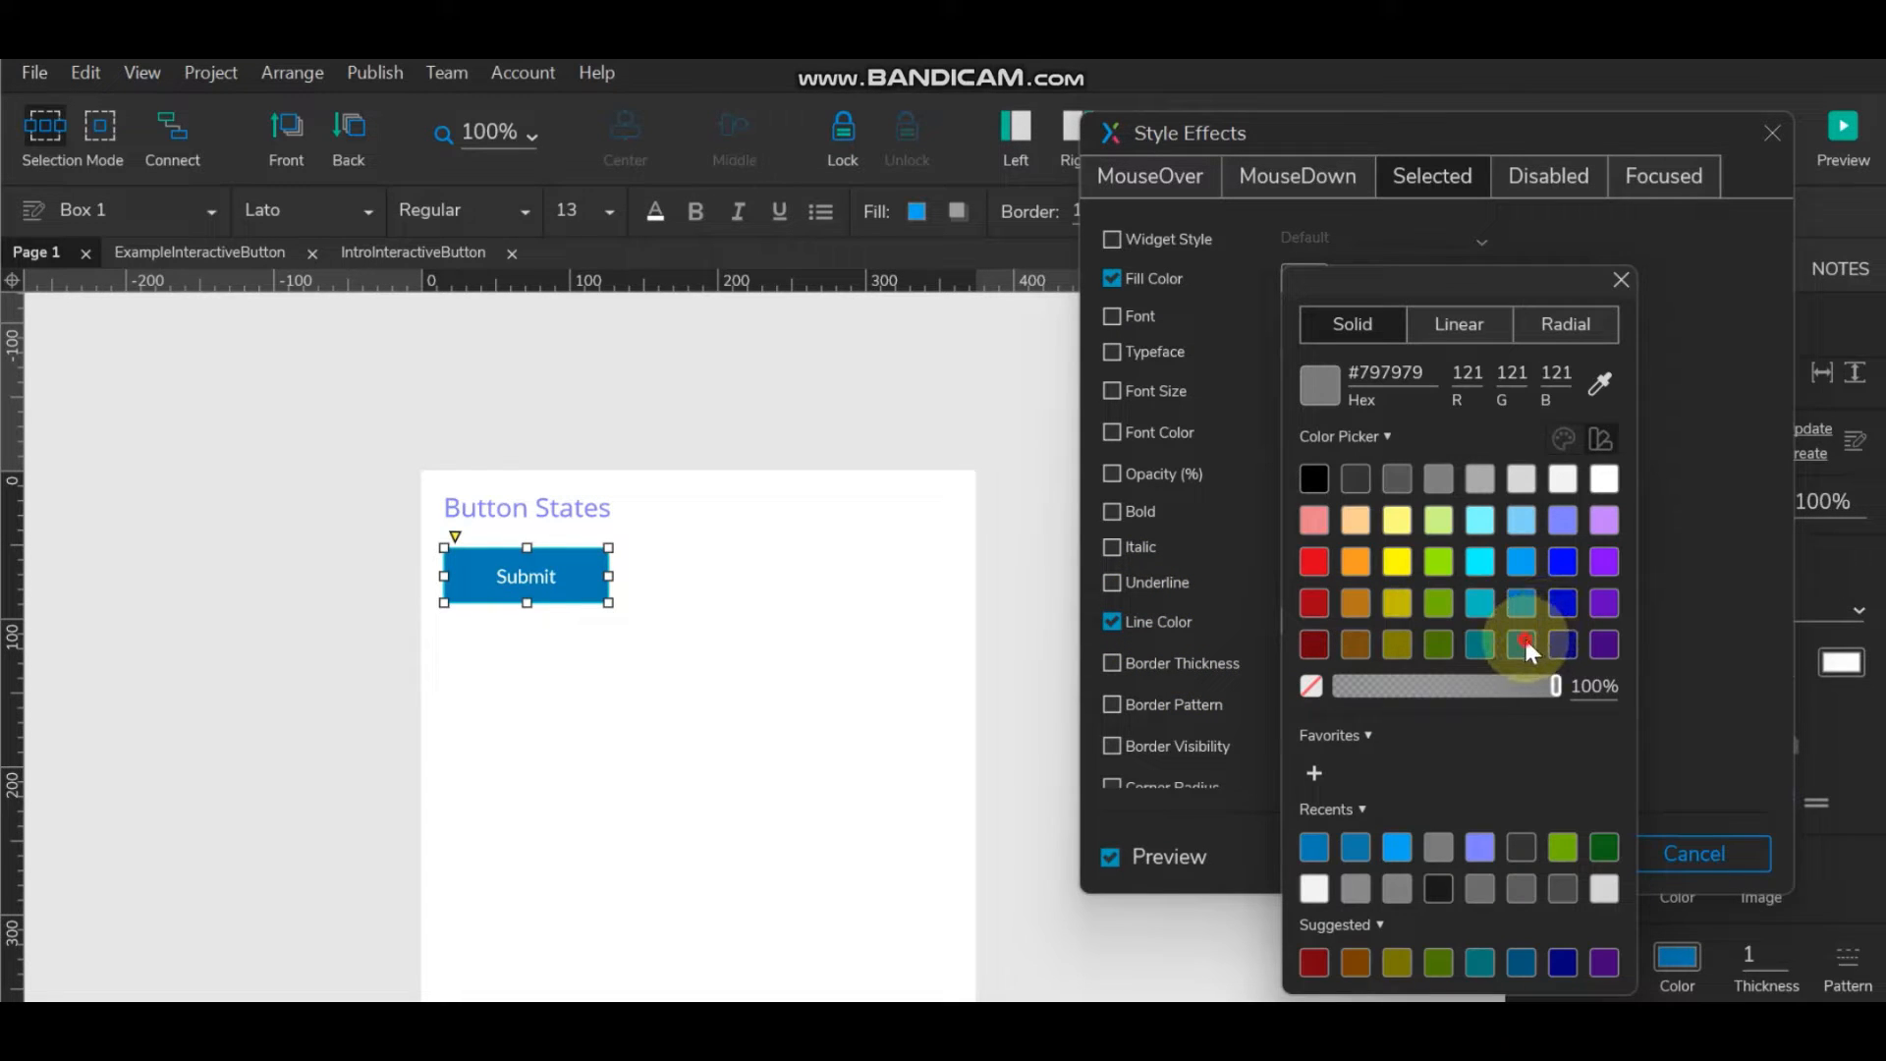
left_click(1661, 638)
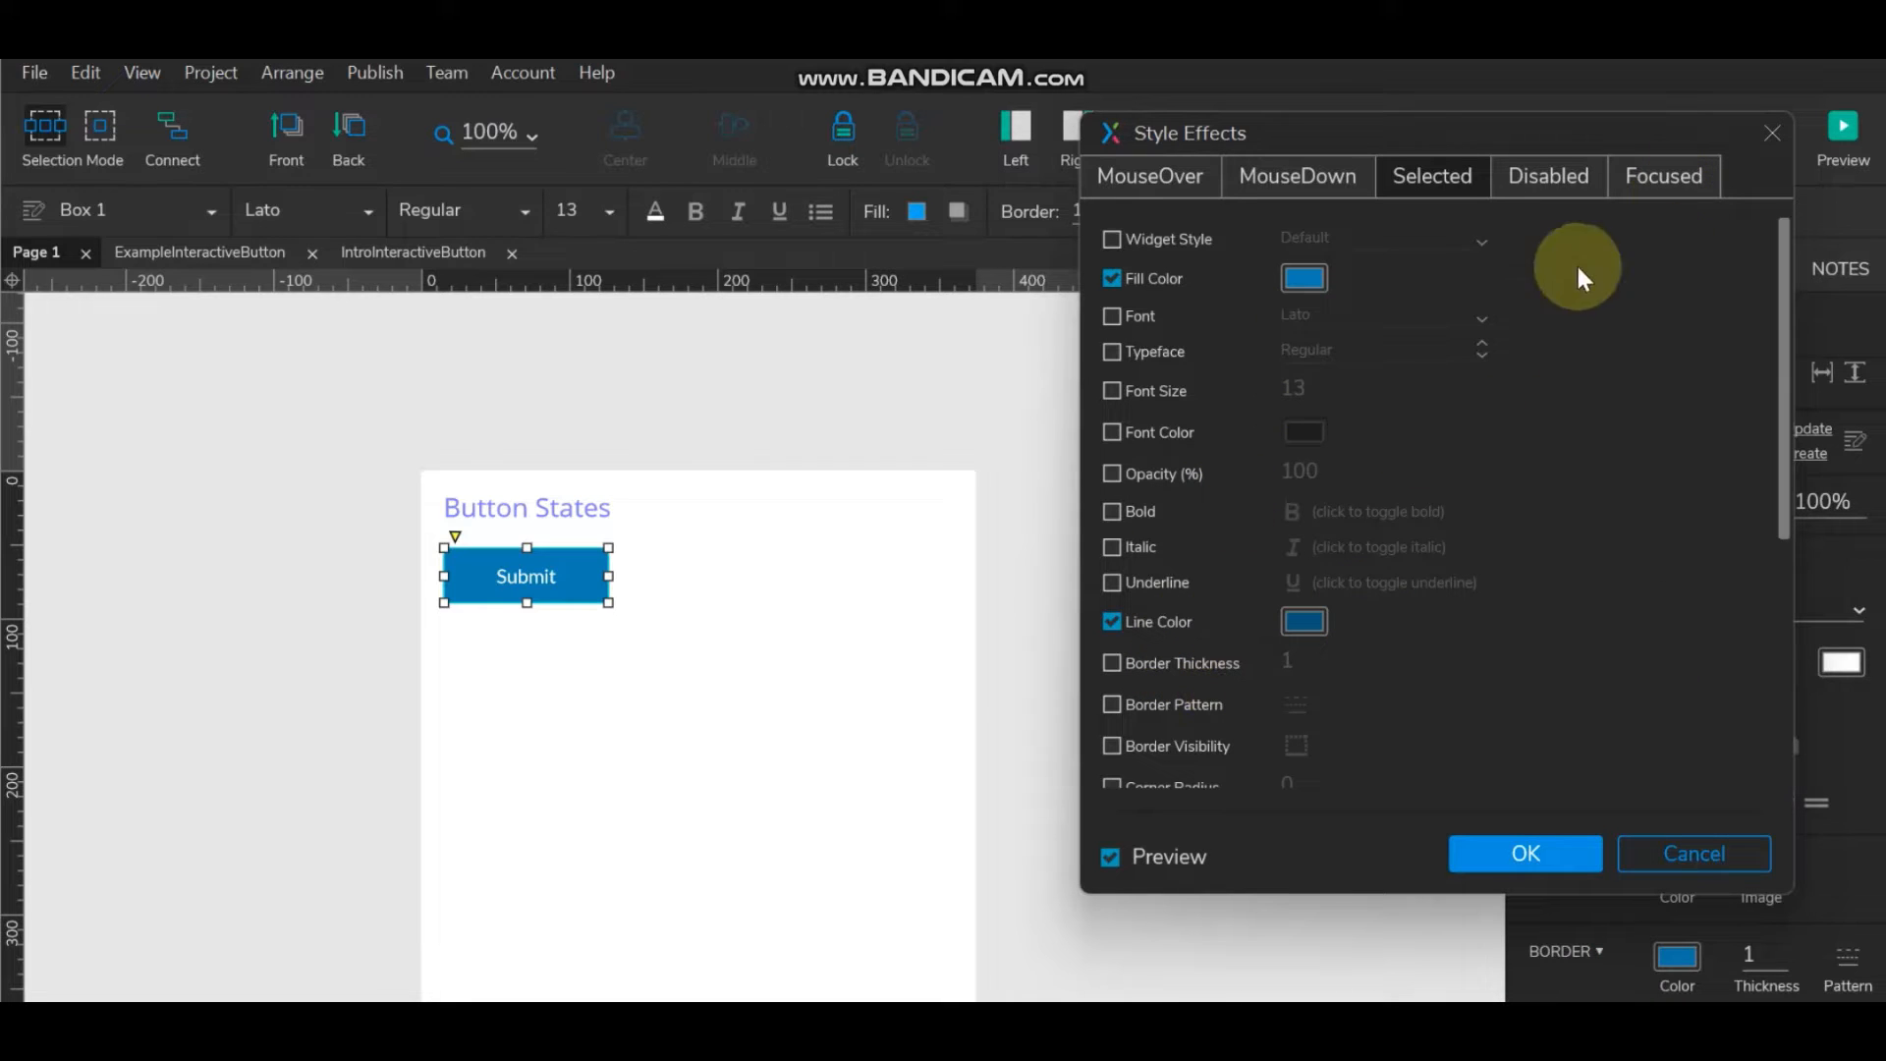
Enable a fill colour of #02A7F0 at 31% opacity for the Submit button's Disabled state.
left_click(1537, 175)
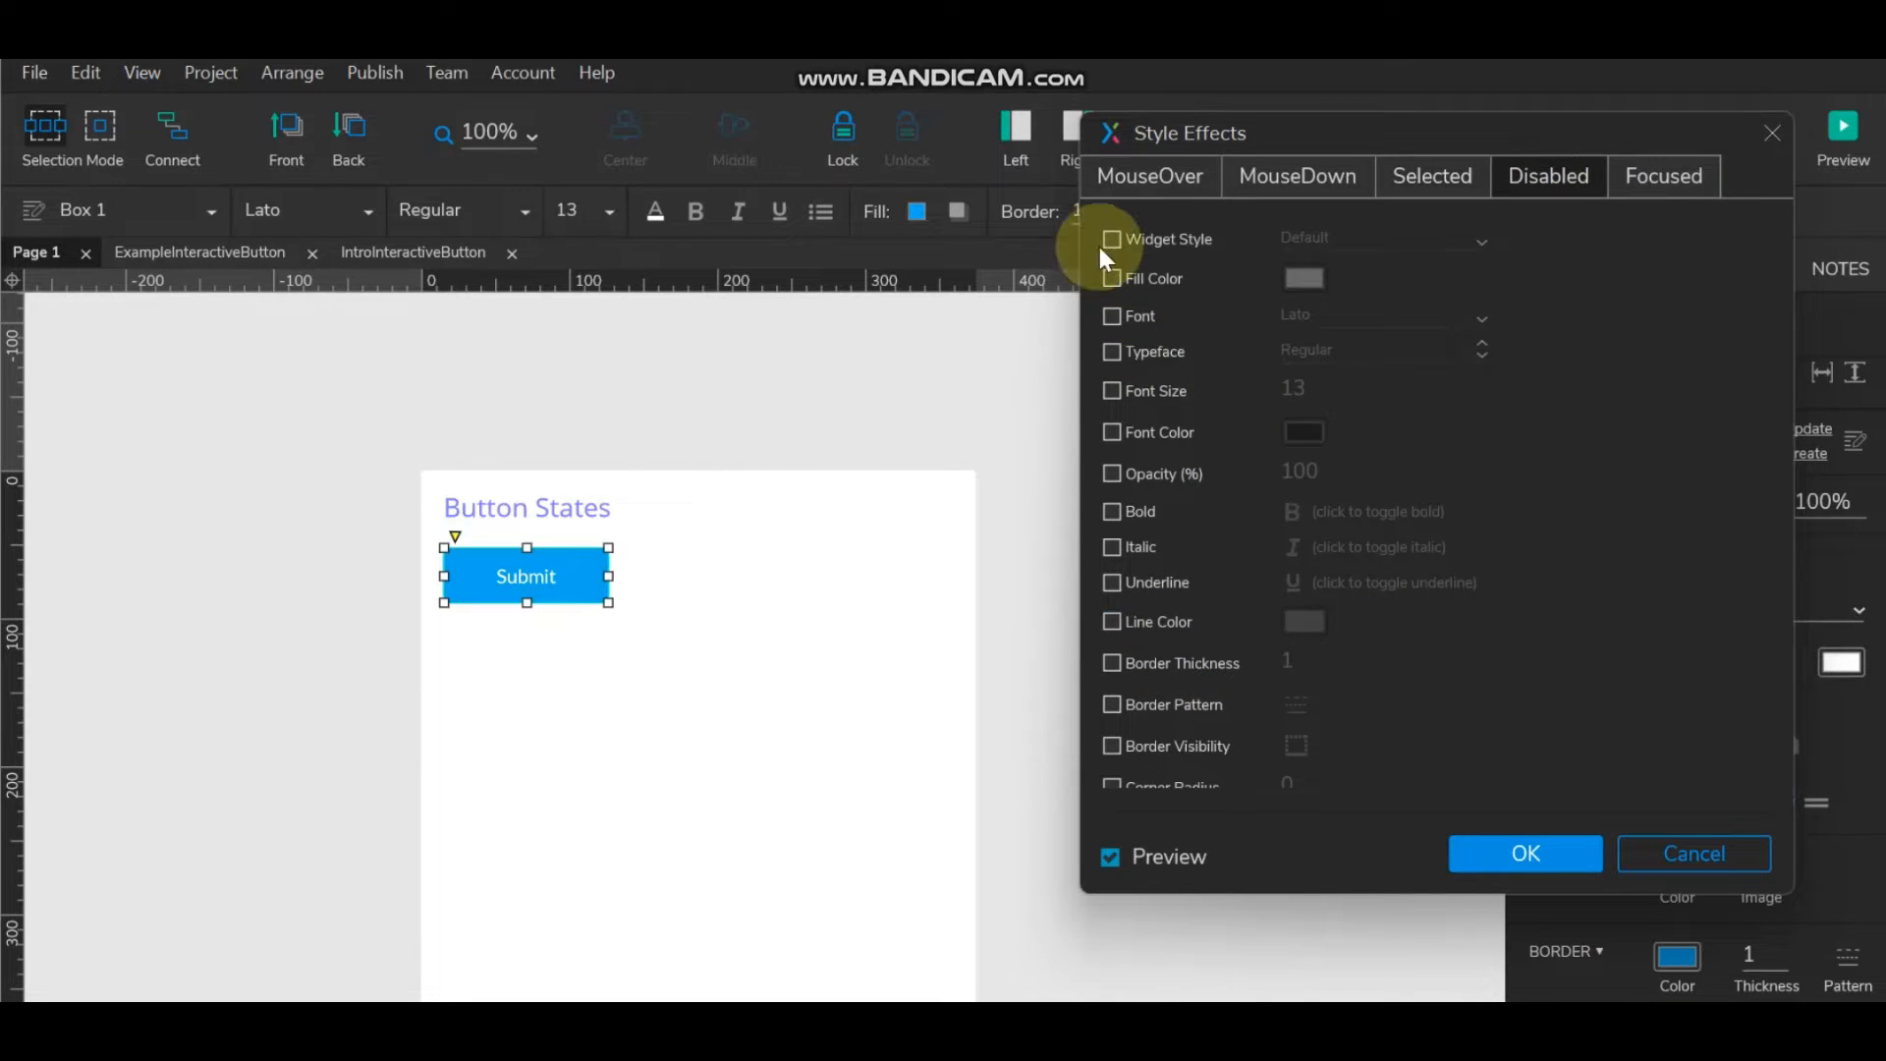
left_click(1112, 278)
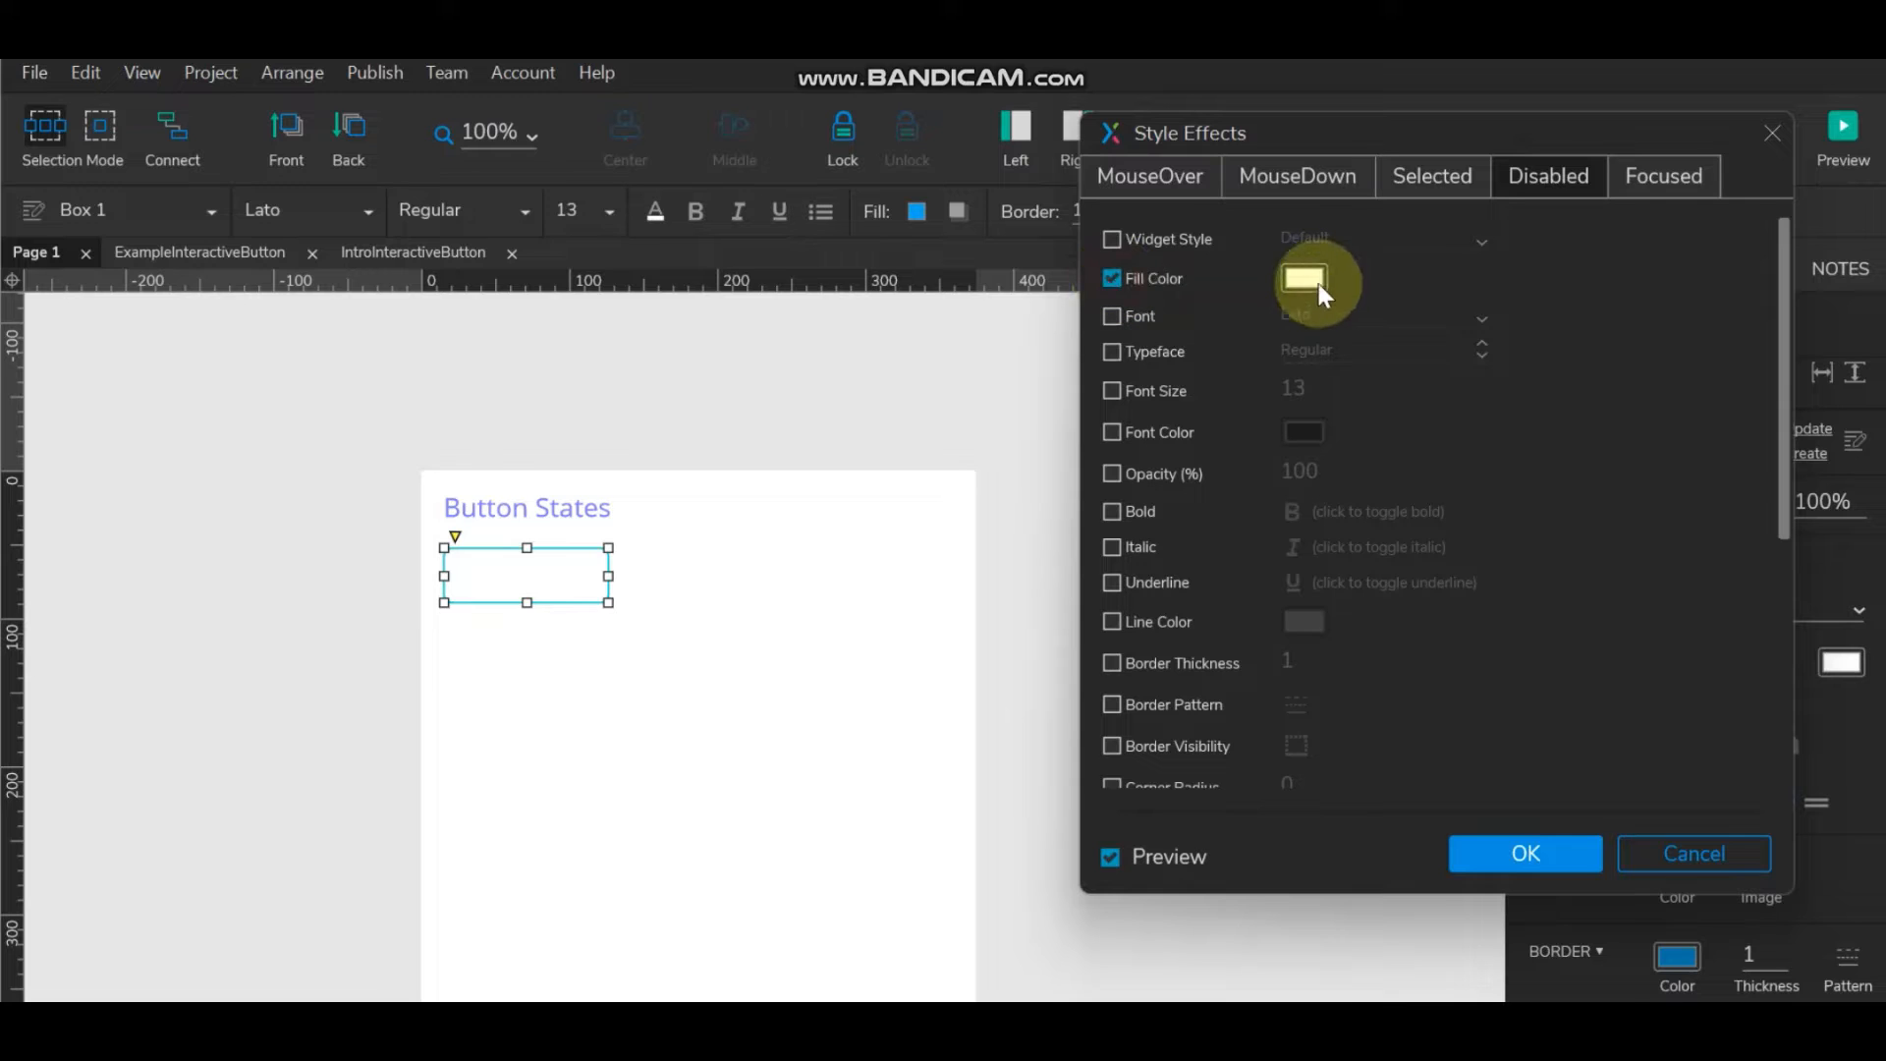
left_click(1305, 279)
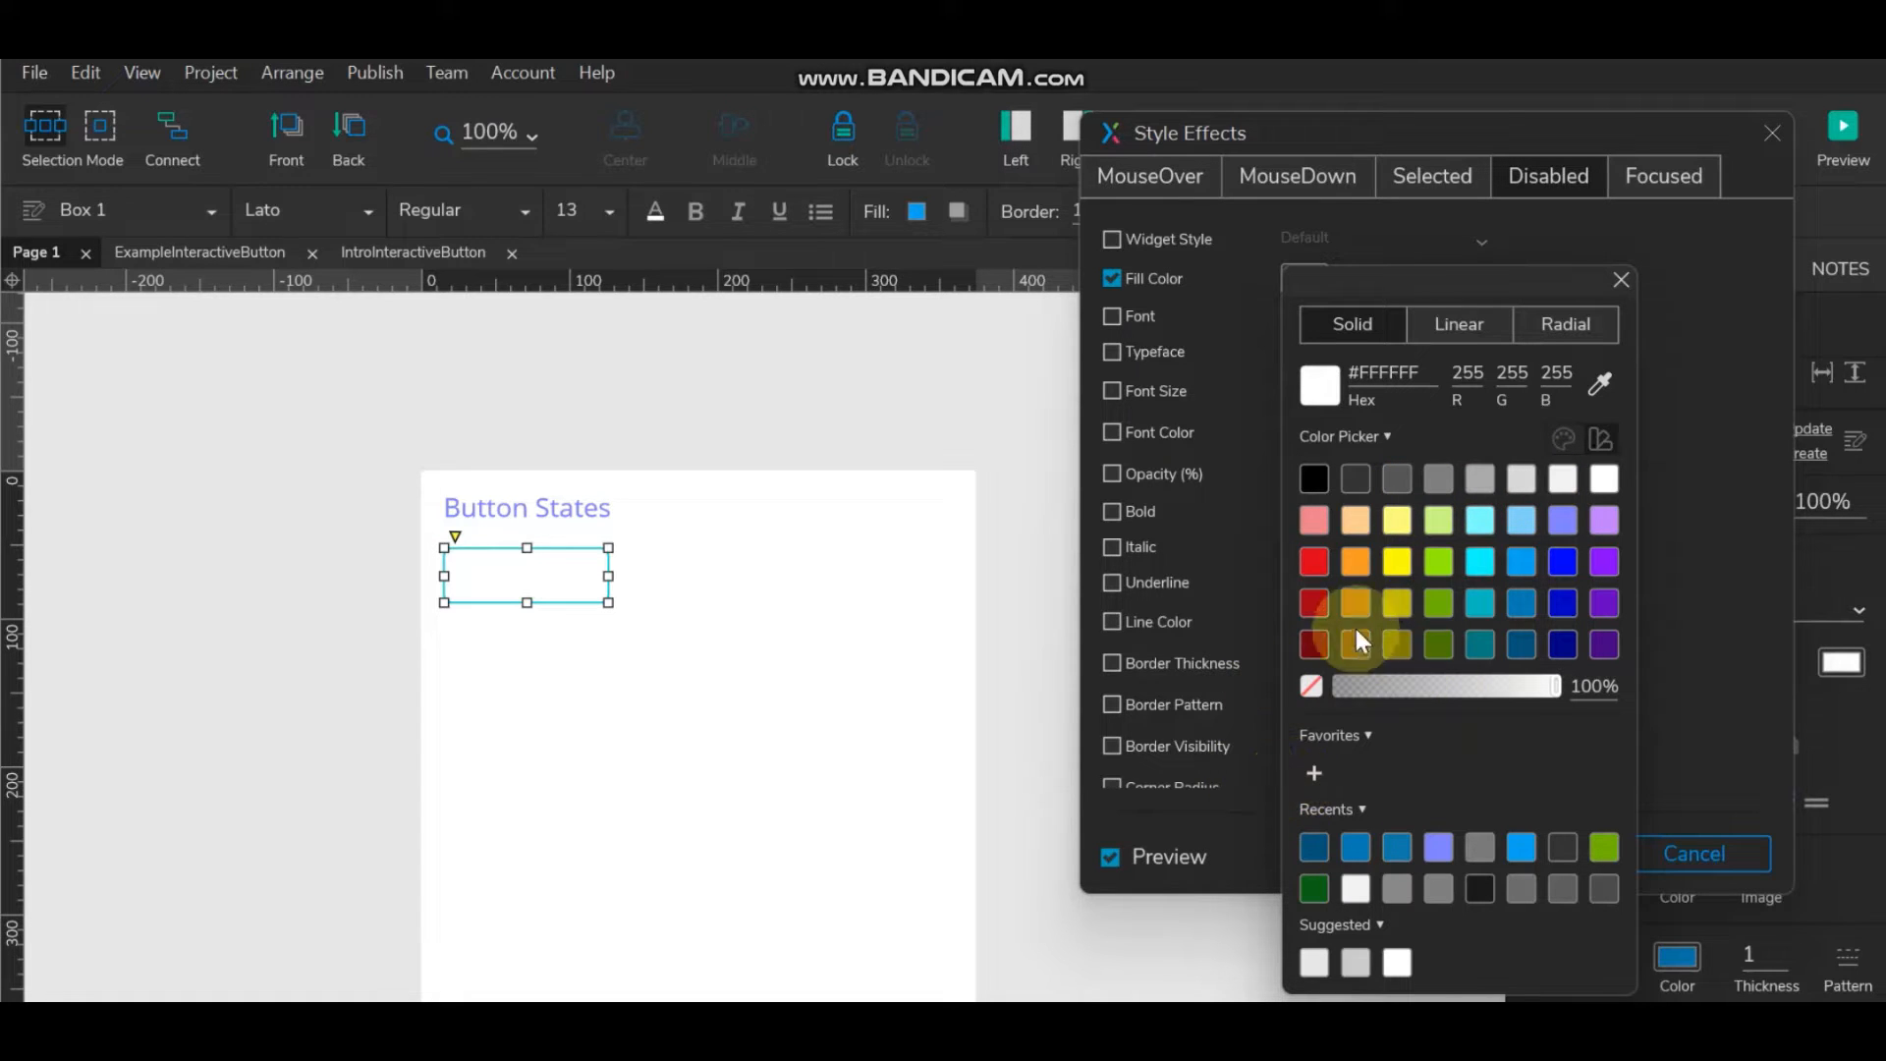
left_click(1354, 851)
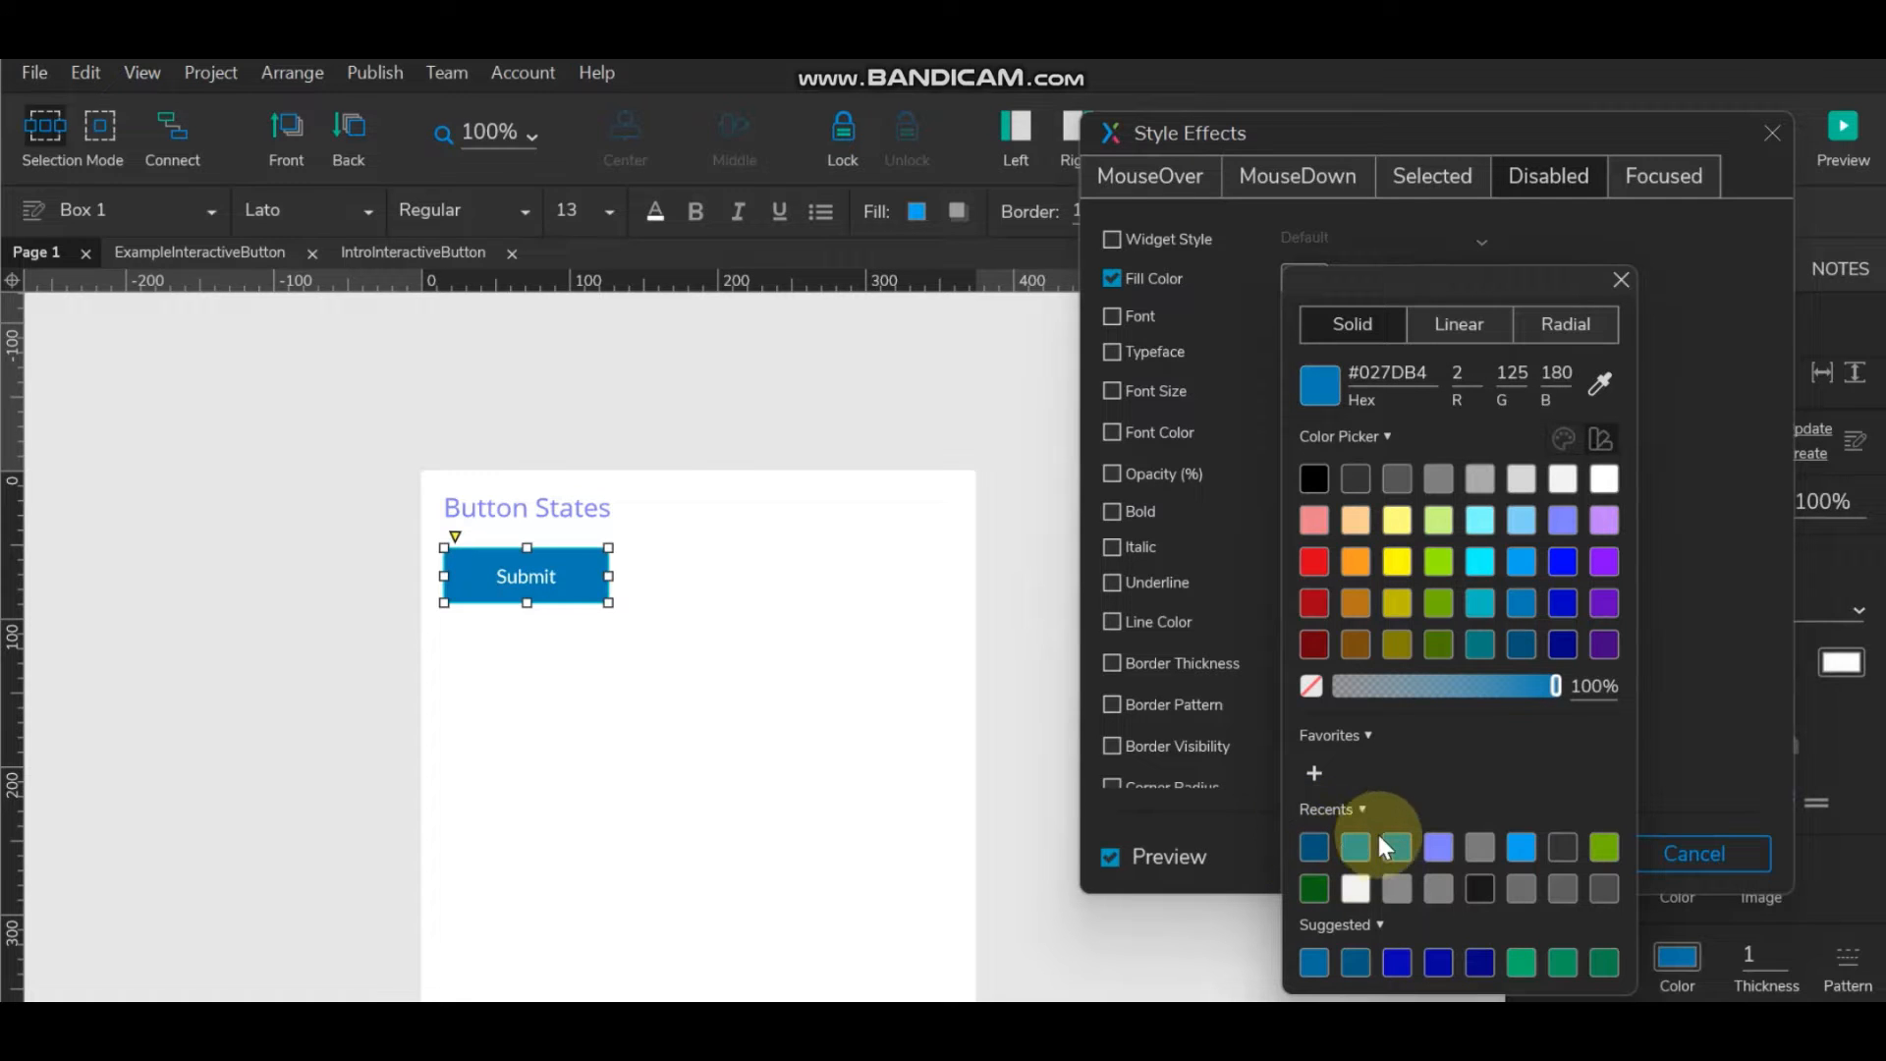
left_click(1524, 851)
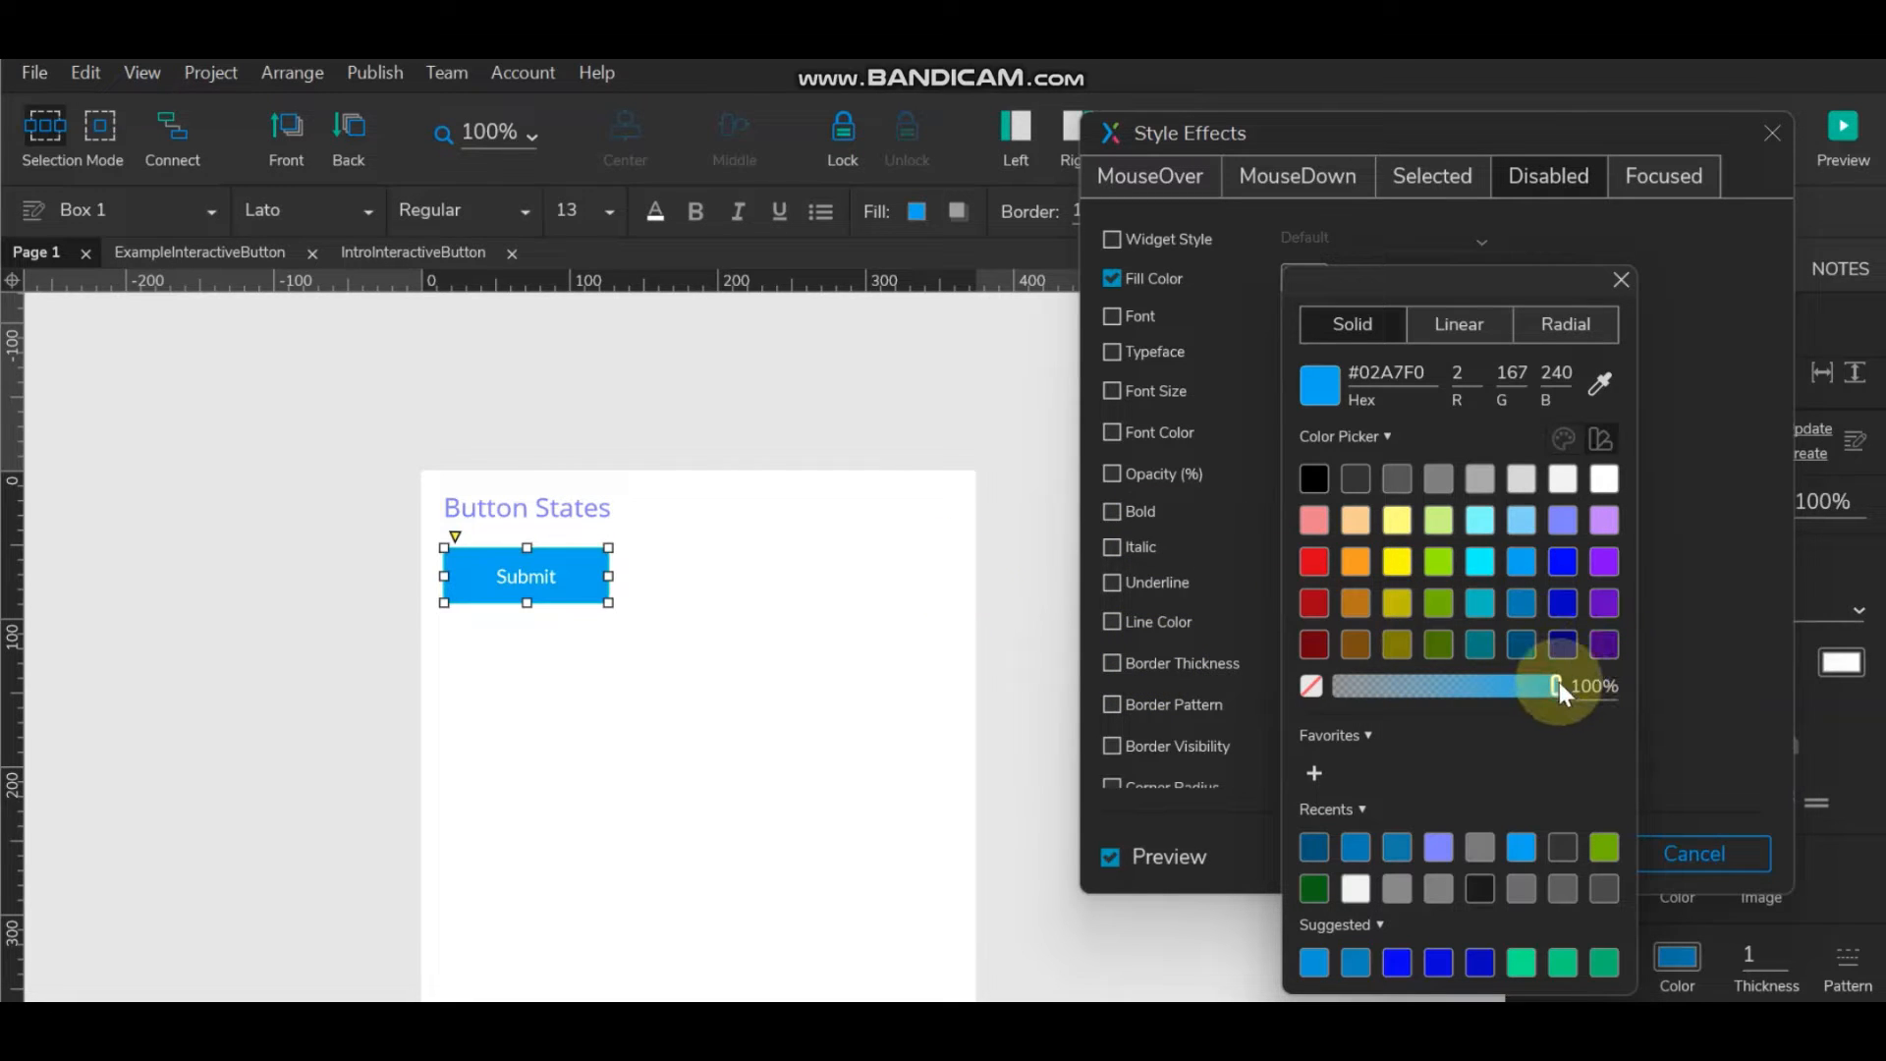
left_click_drag(1556, 682, 1407, 689)
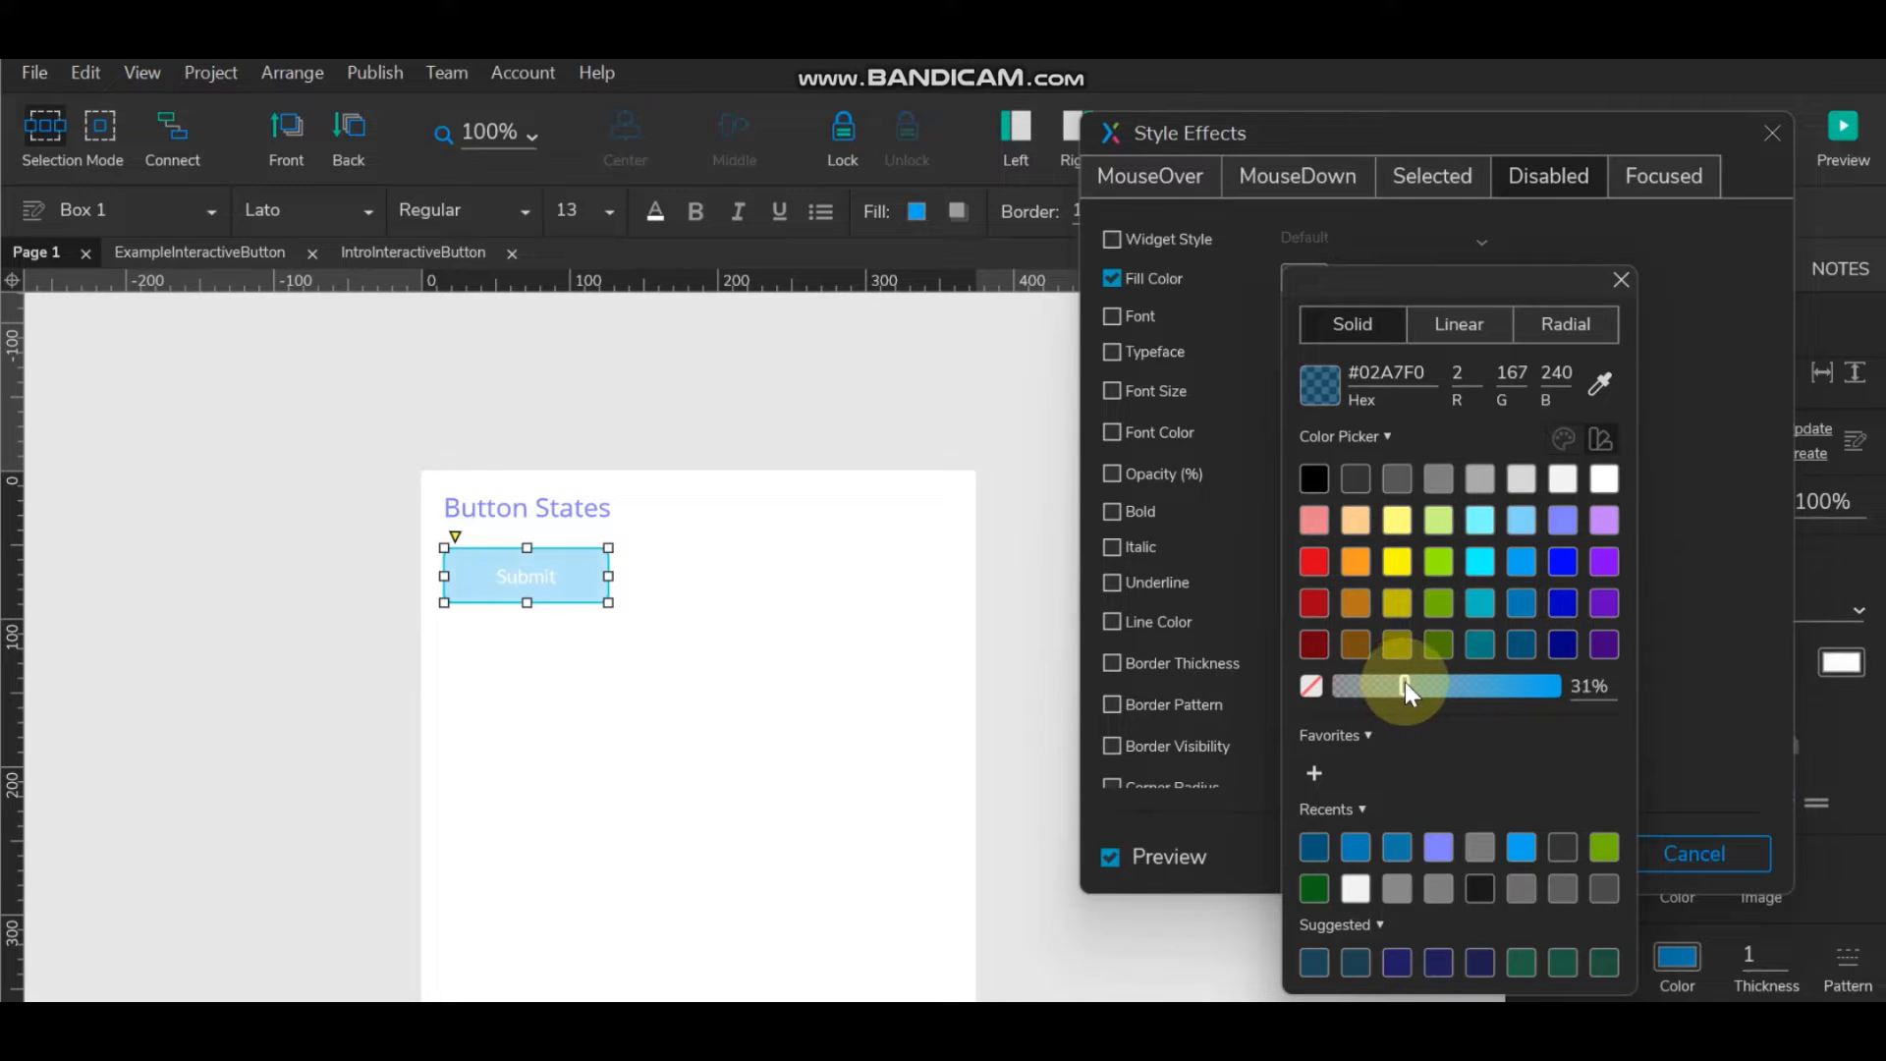
left_click(1696, 510)
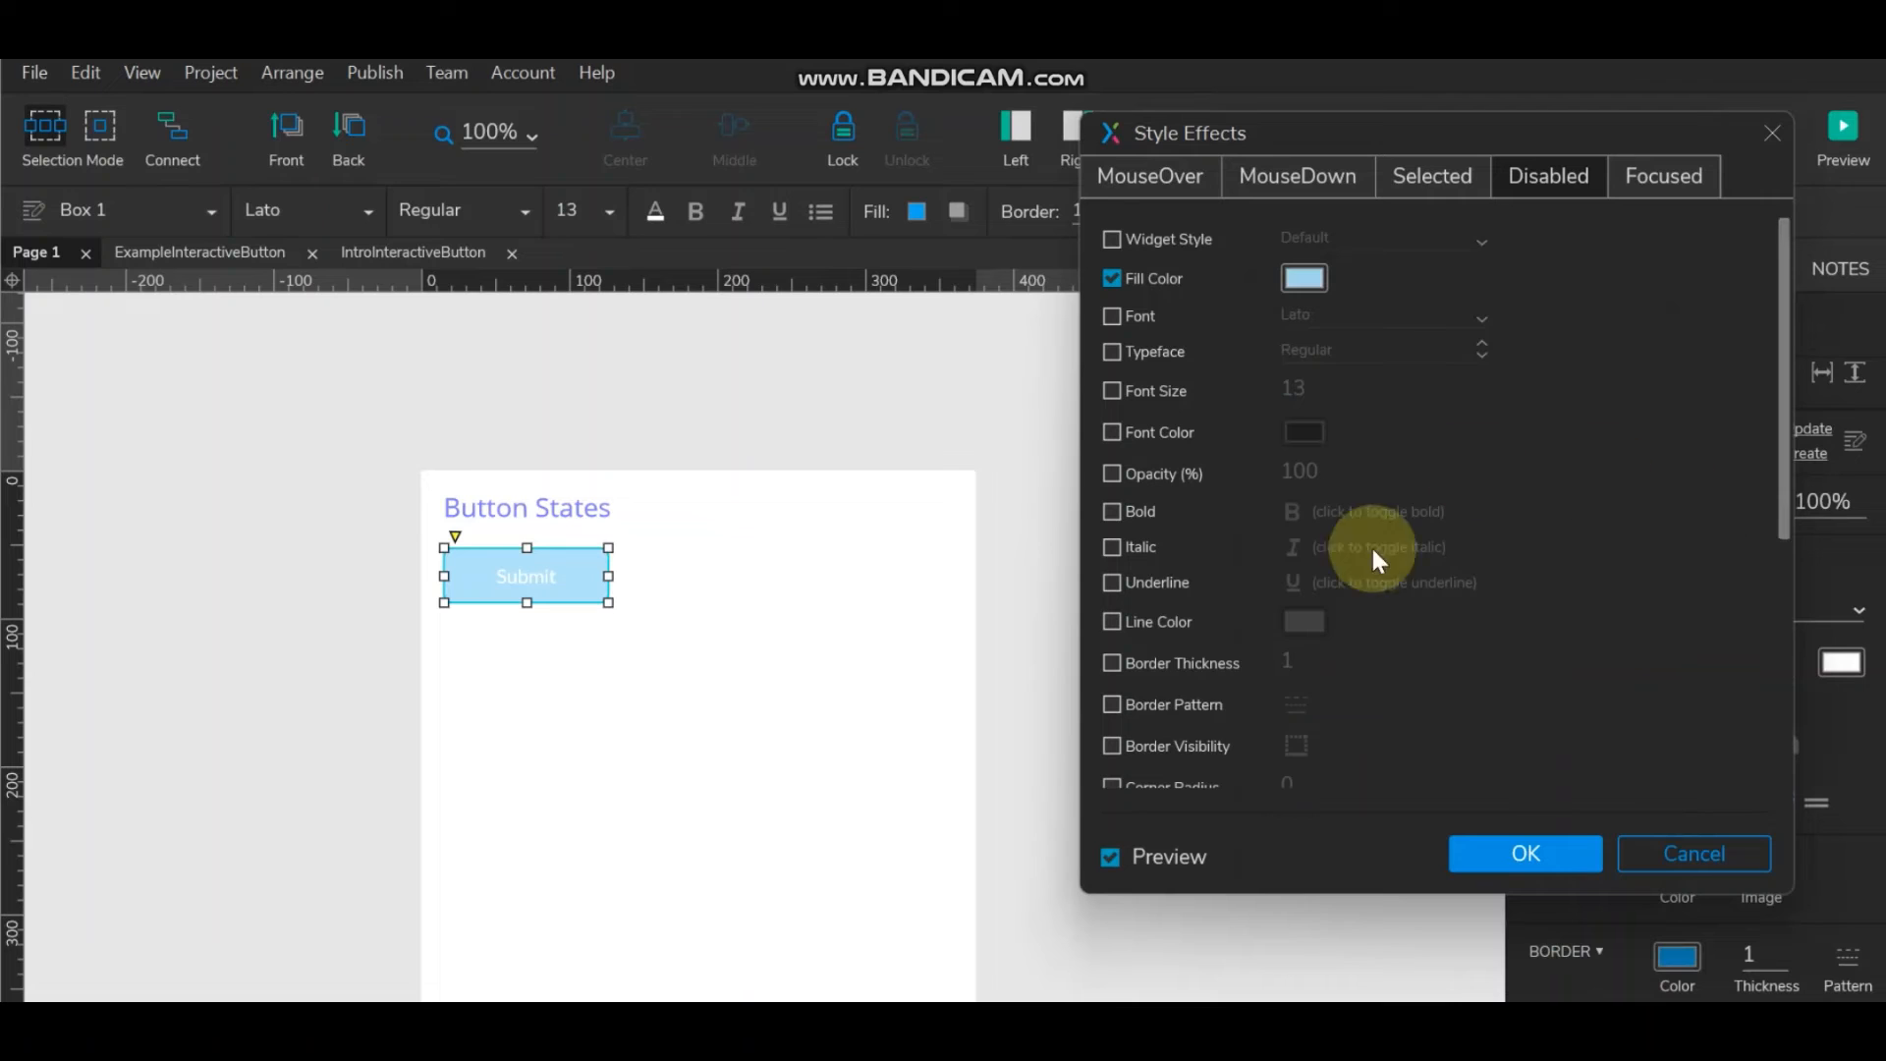
Enable a Disabled line colour of #02A7F0 at 31% opacity and look through the remaining style options.
left_click(1112, 623)
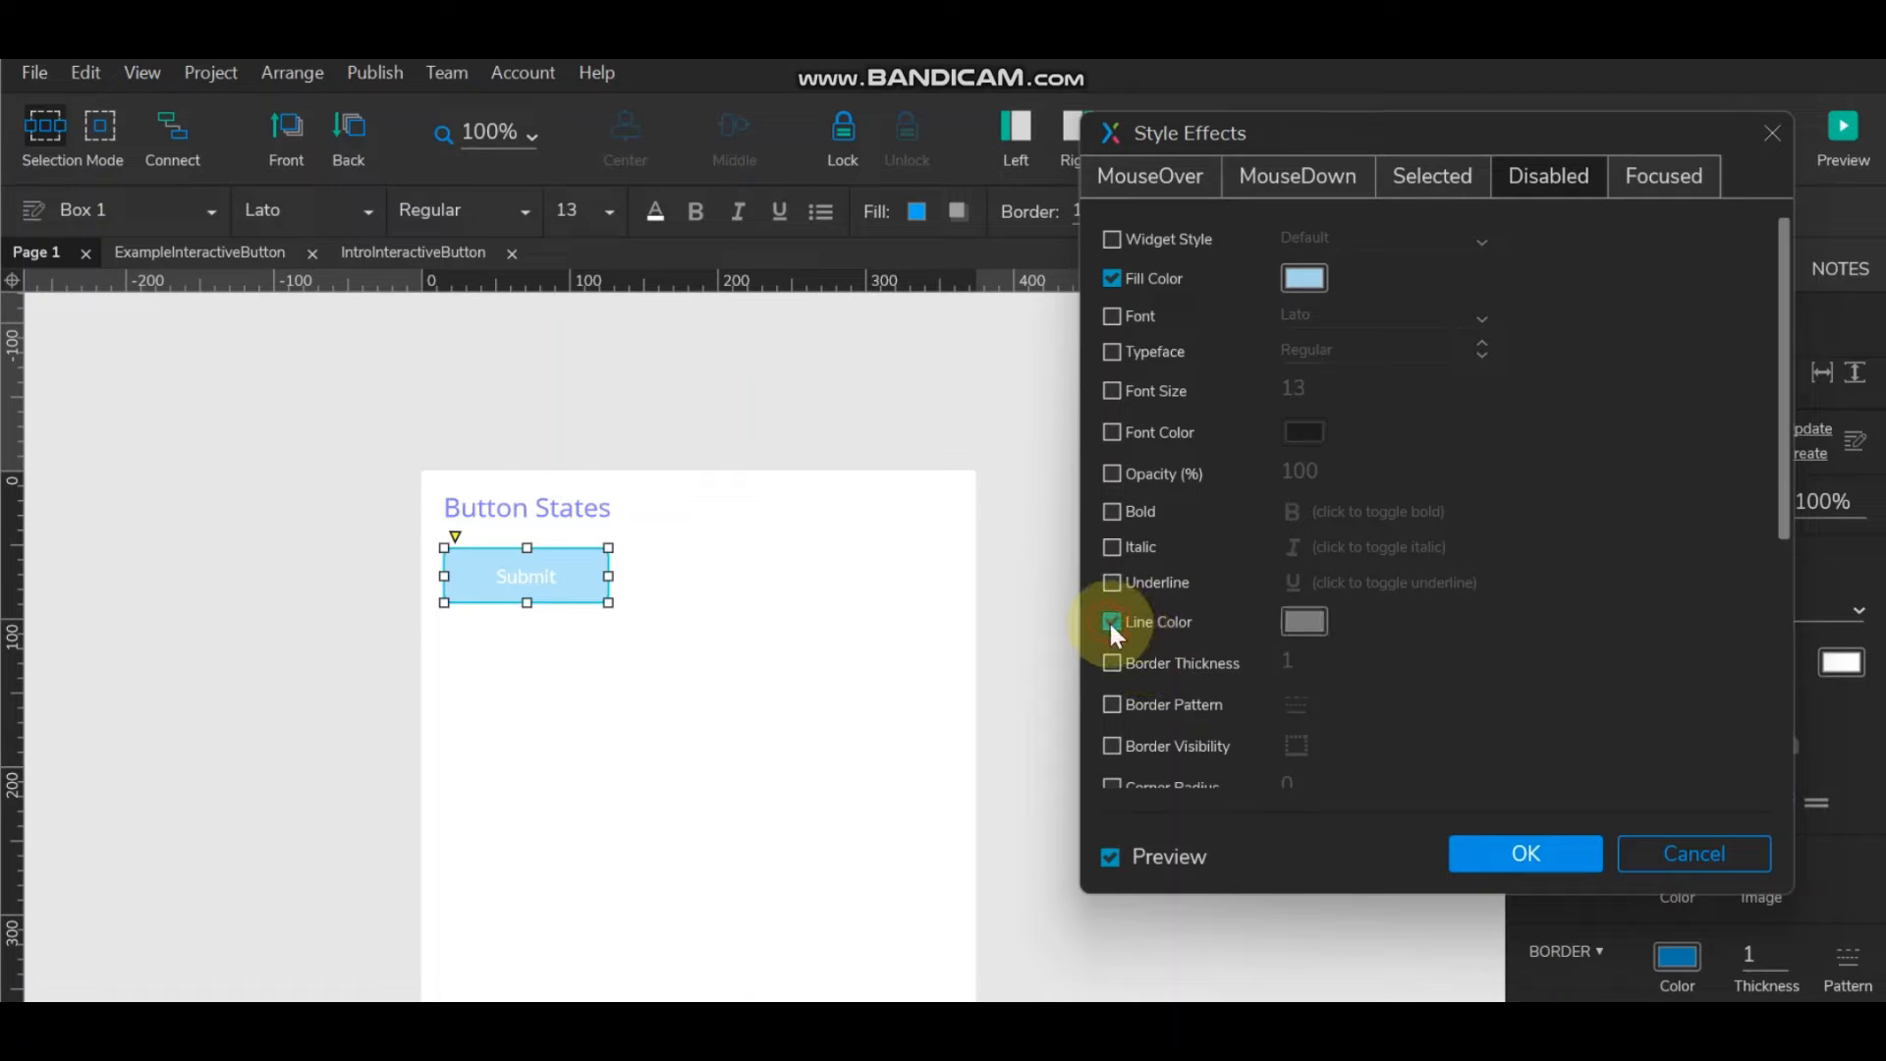
left_click(1308, 621)
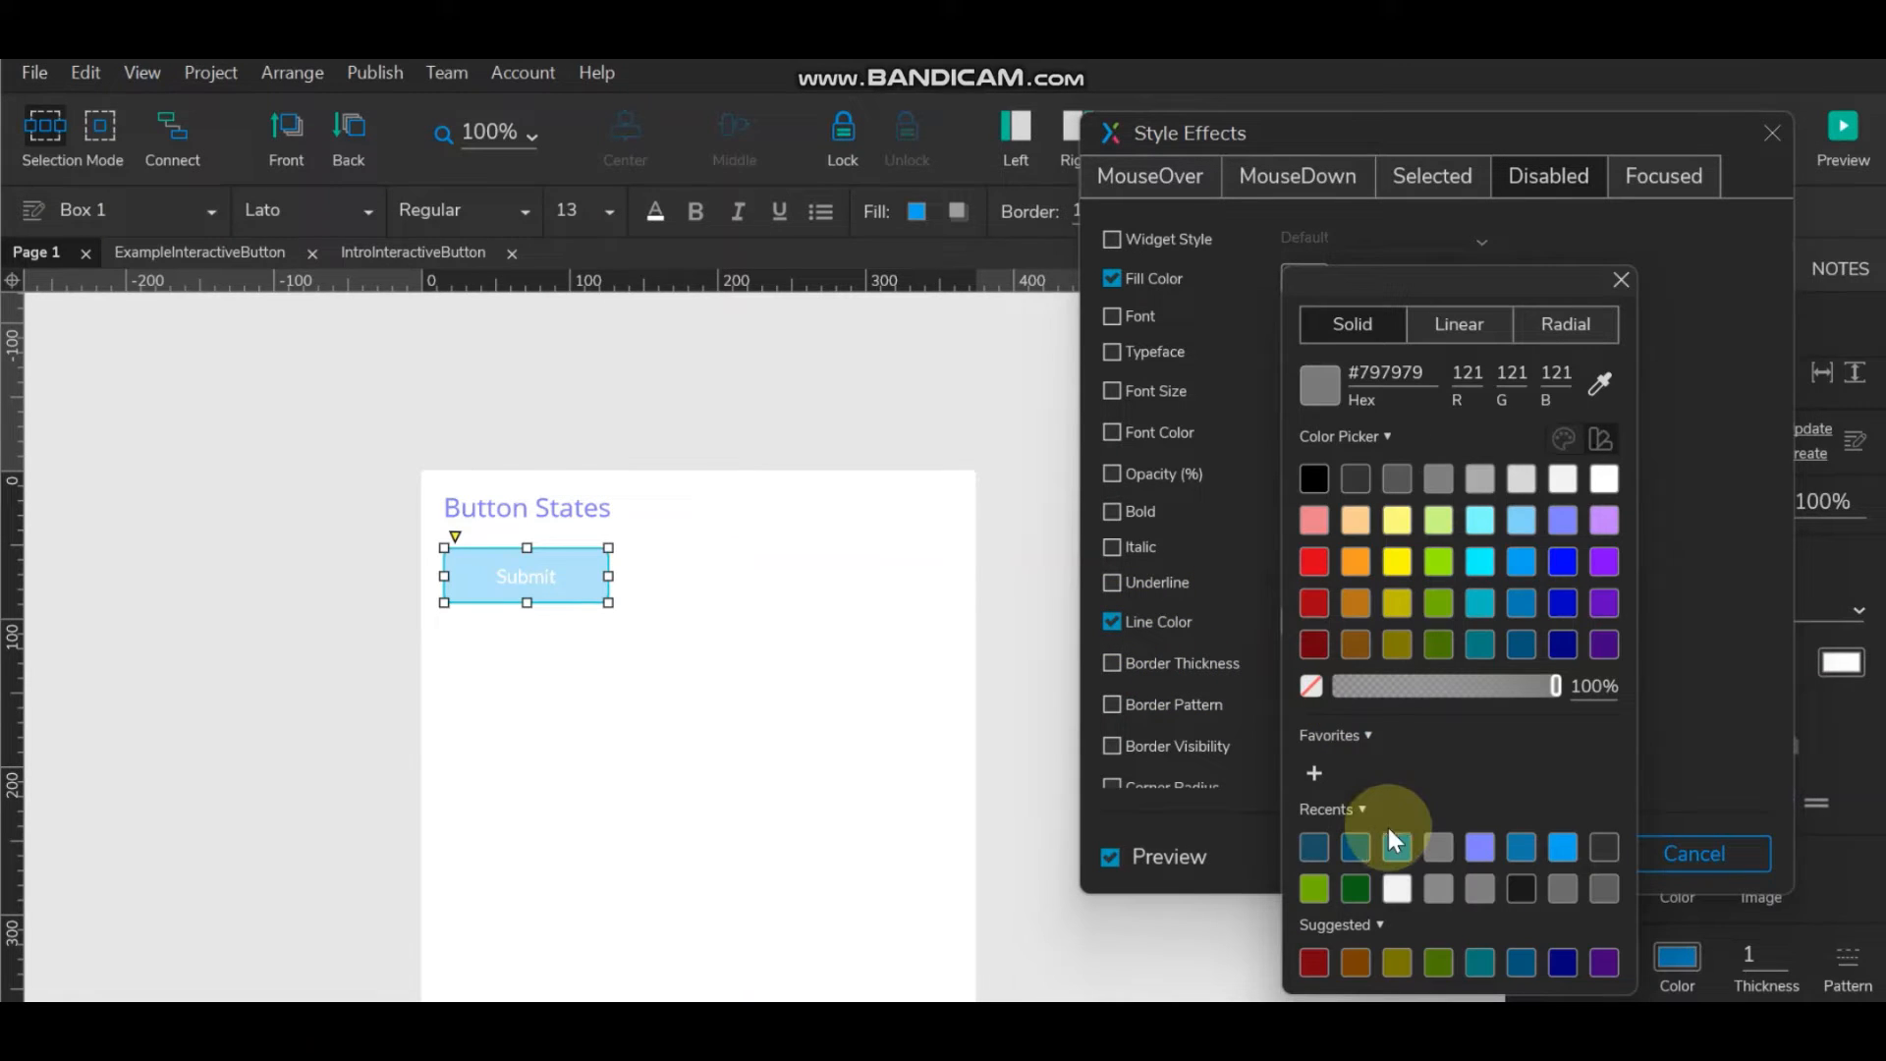
left_click(1317, 843)
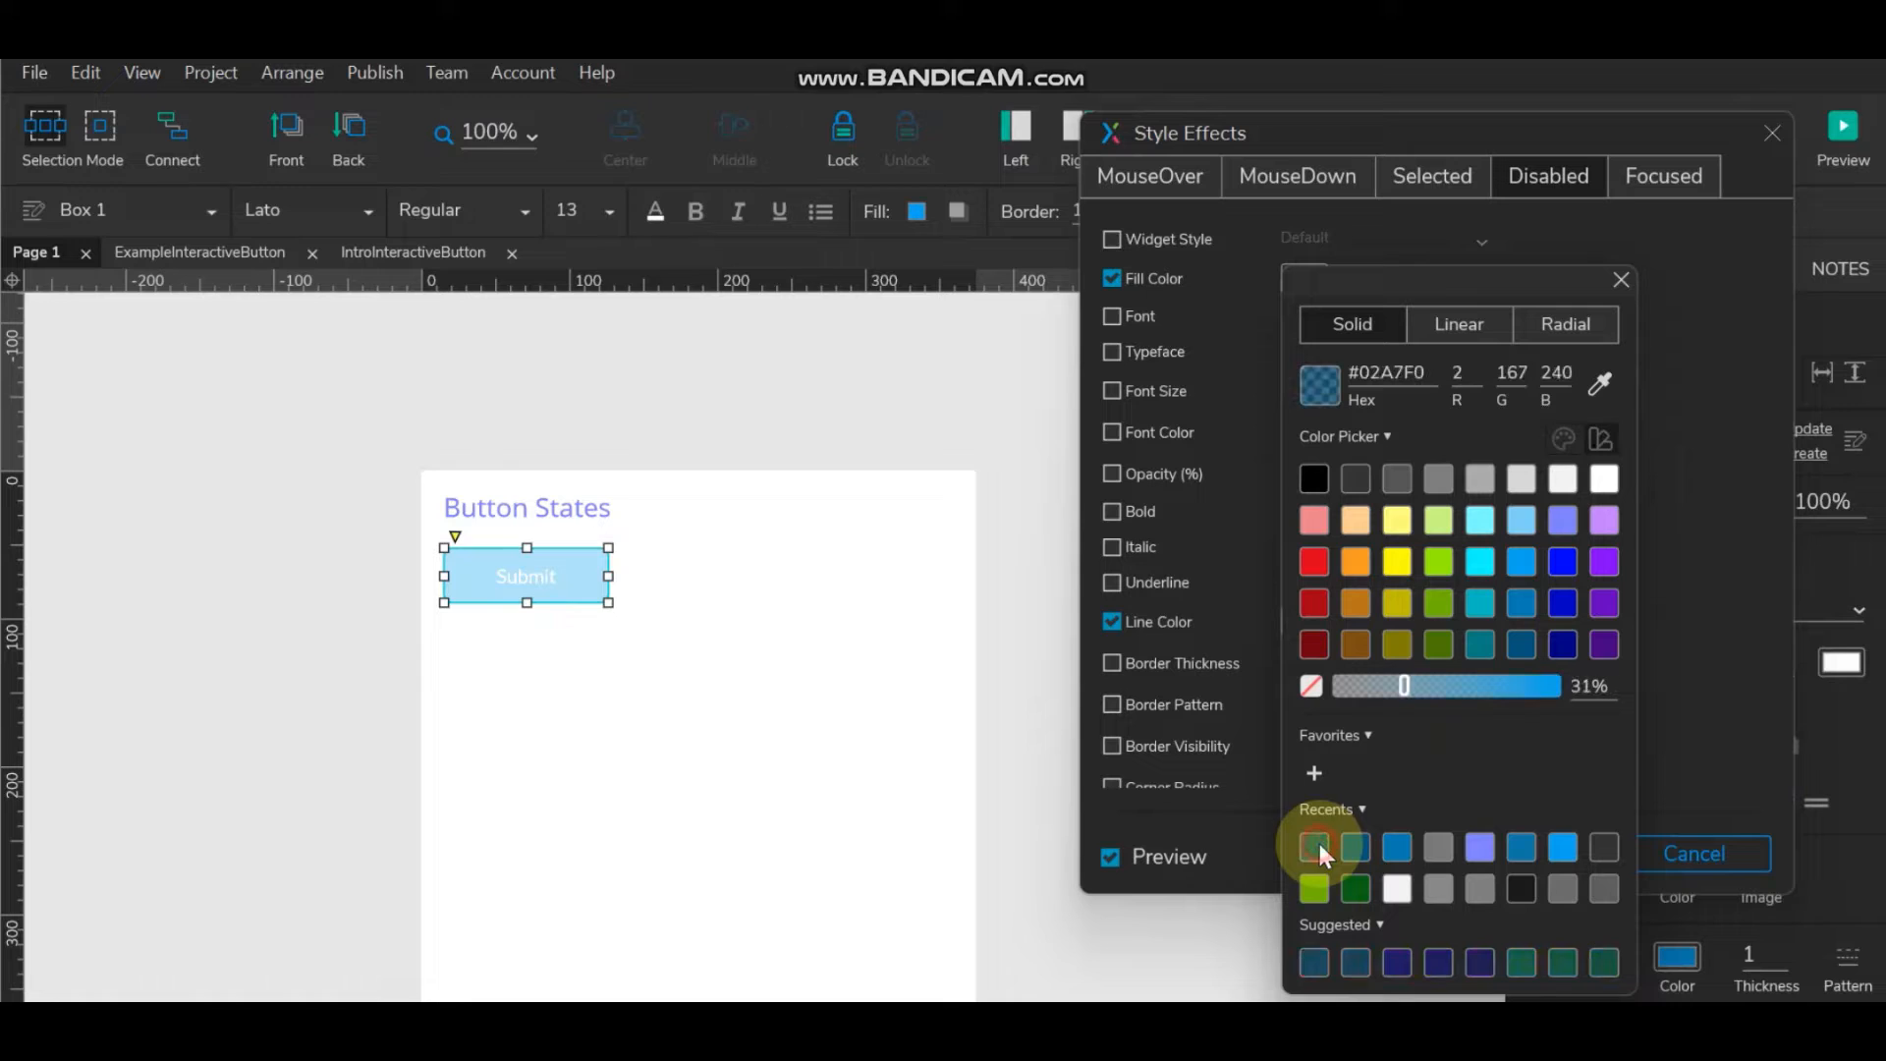
left_click(1712, 511)
scroll(1470, 562, "down", 3)
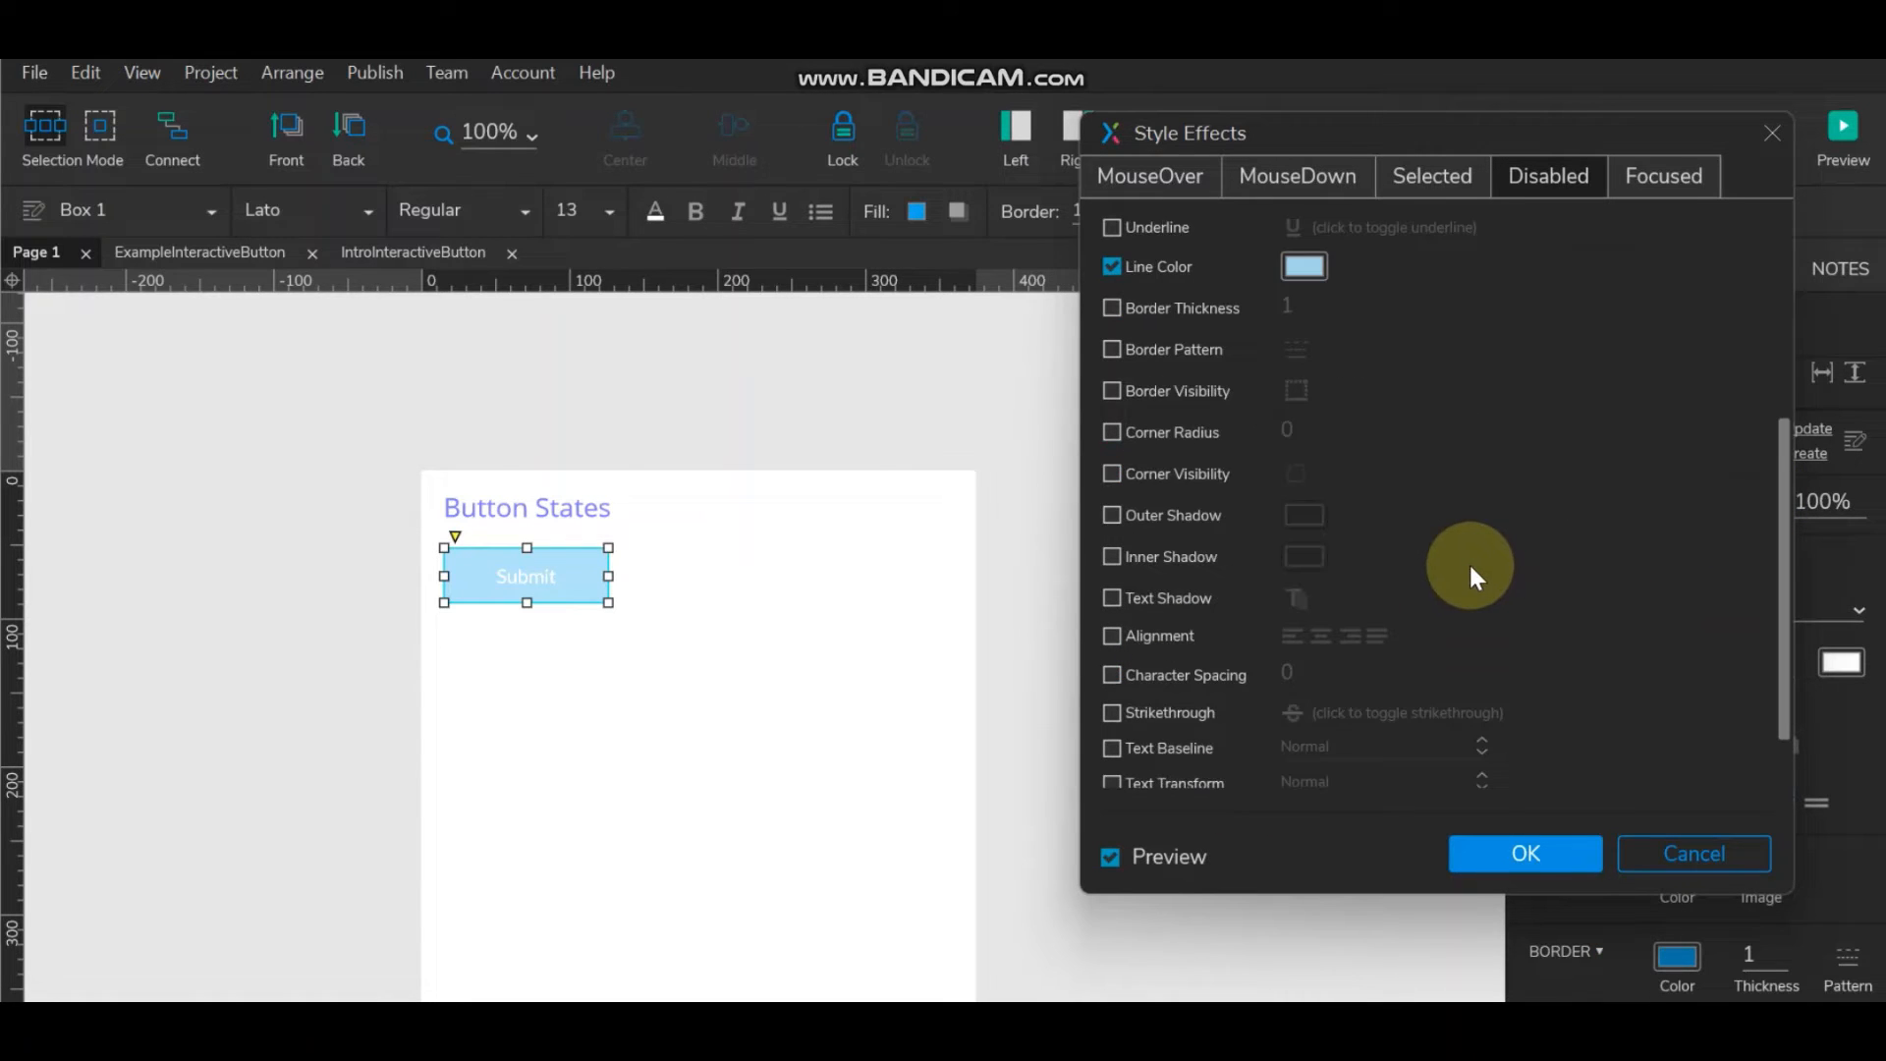
scroll(1470, 562, "down", 1)
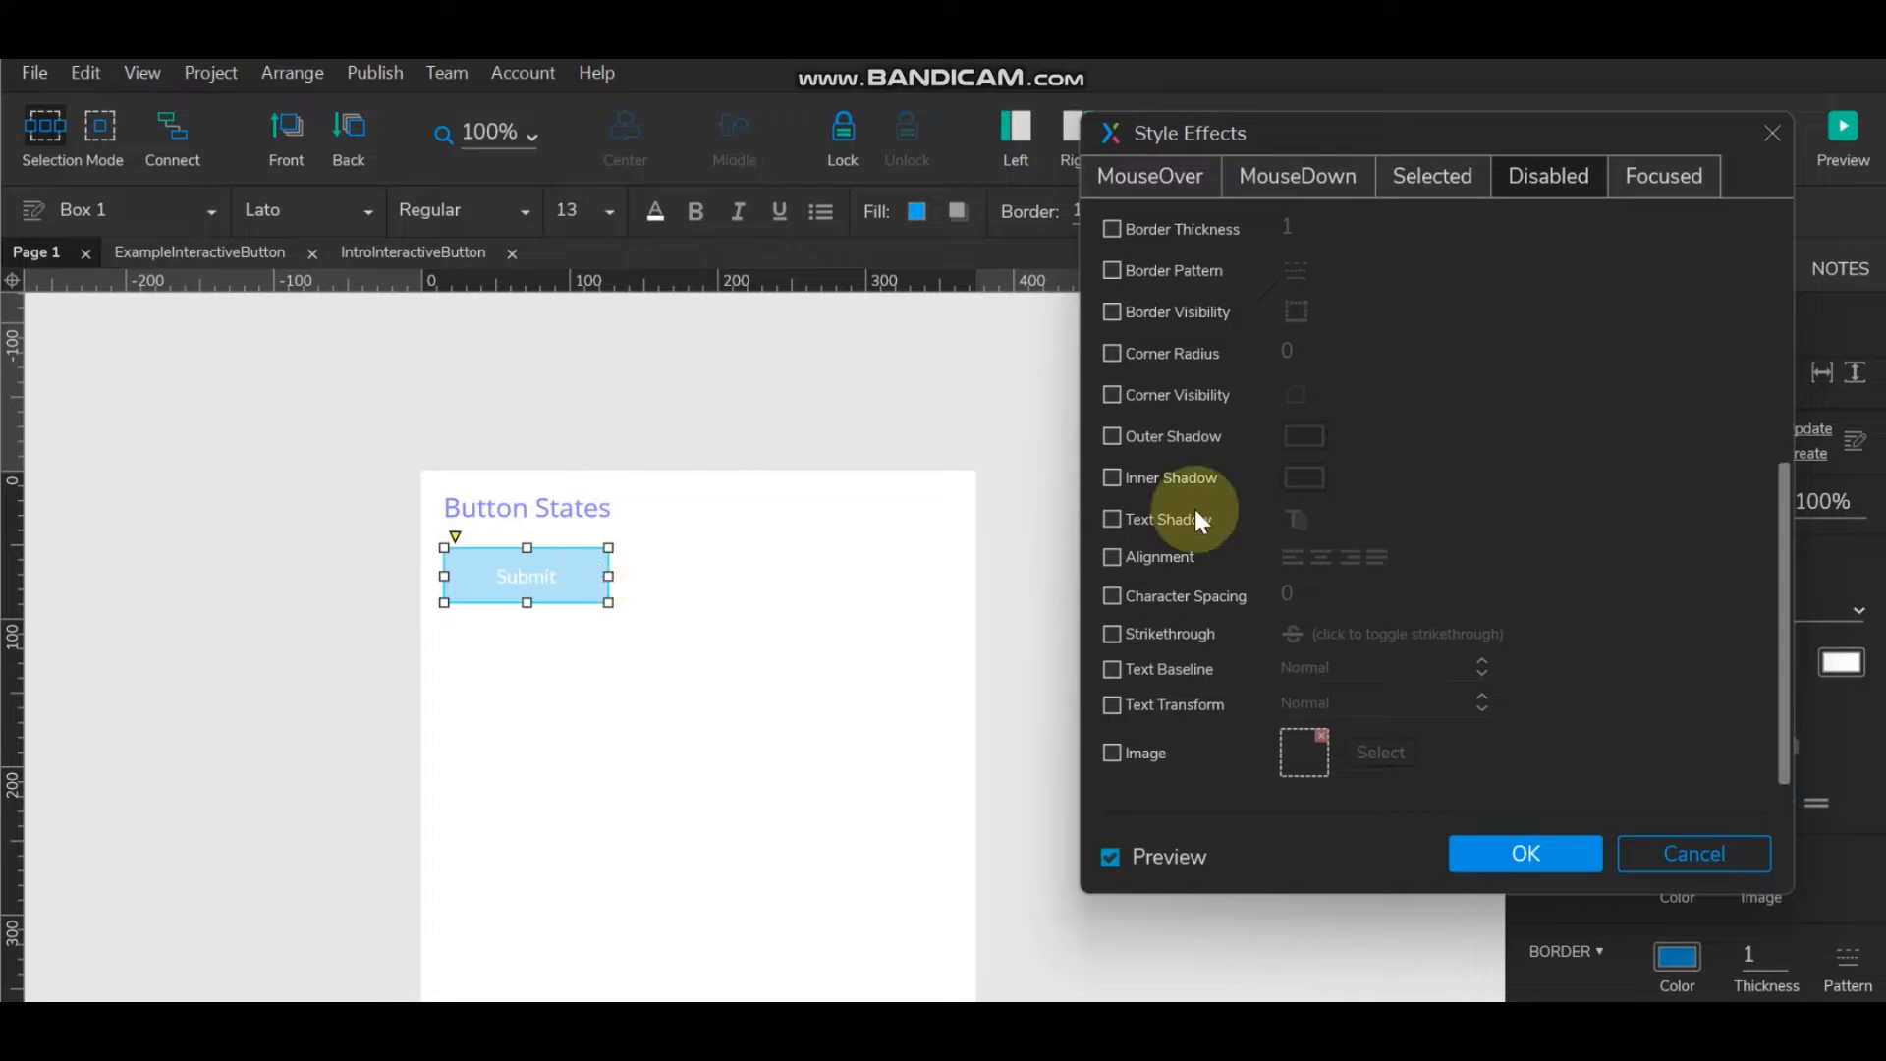
scroll(1194, 509, "up", 5)
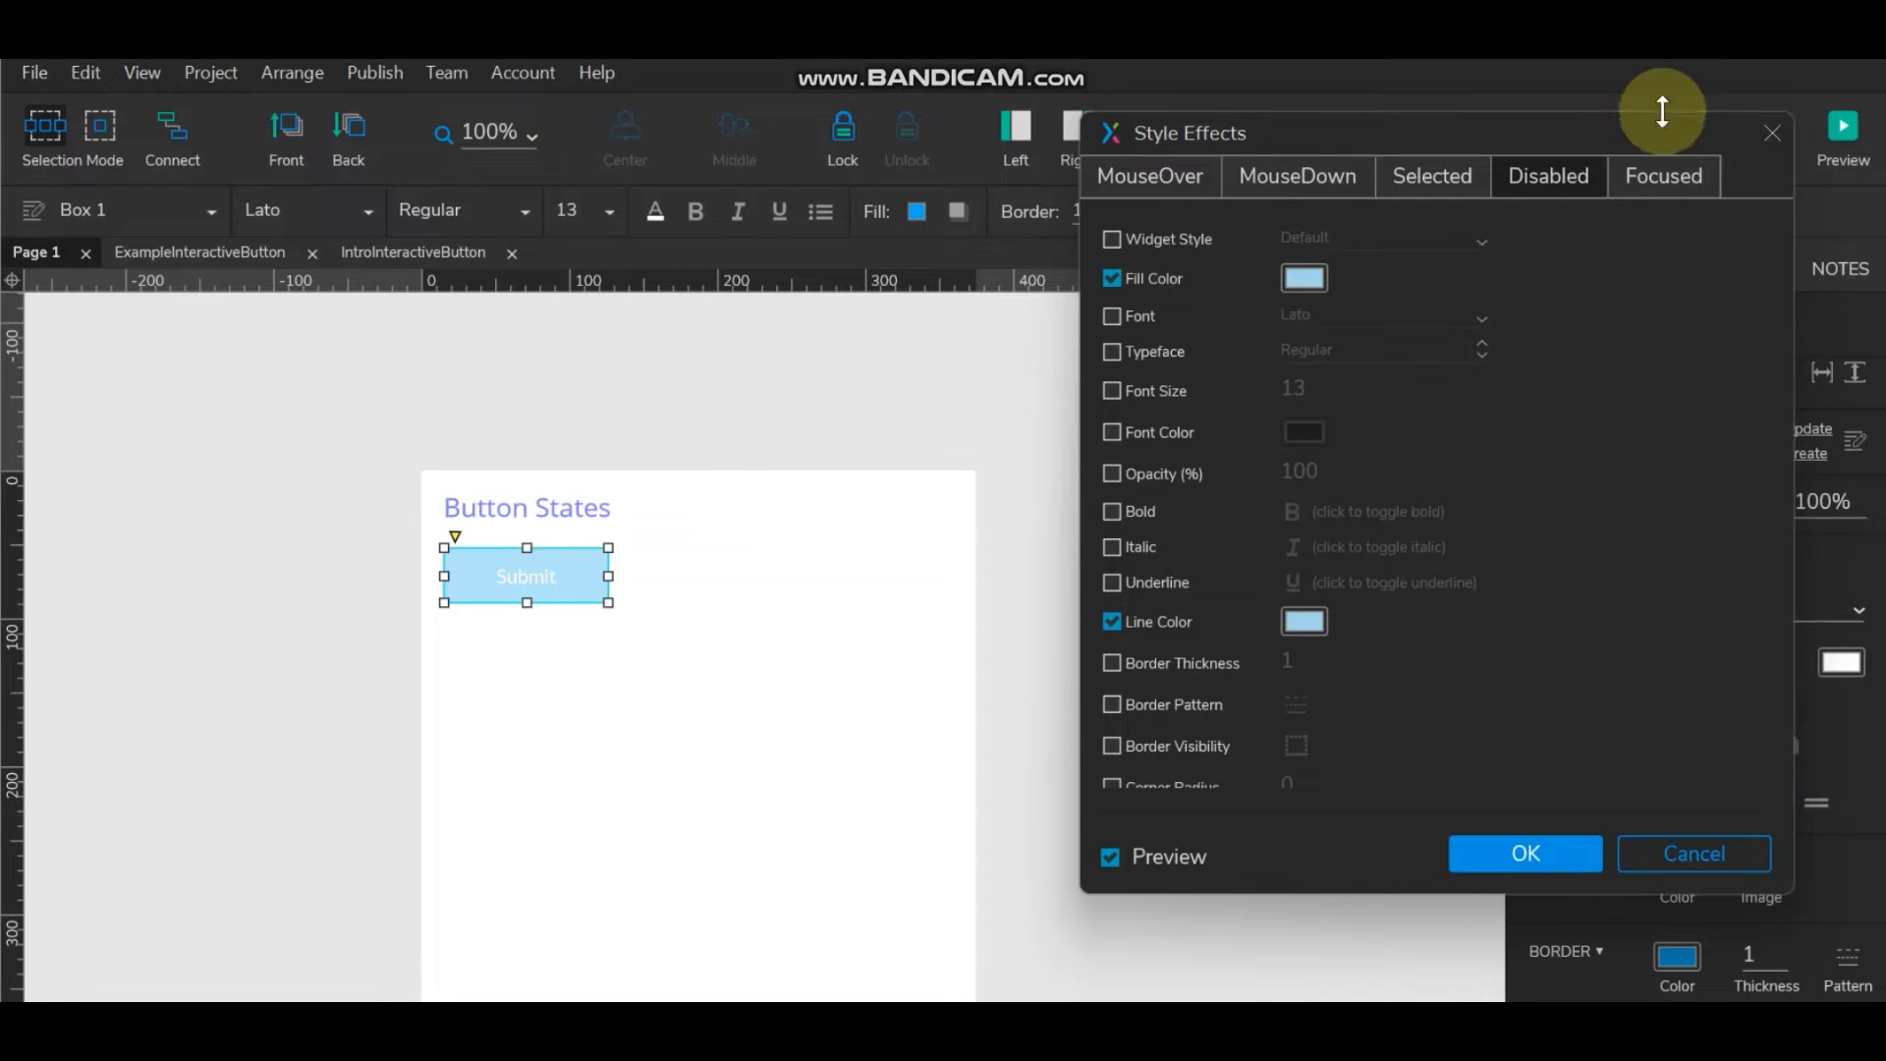
Enable an outer shadow coloured #02A7F0 at 50% opacity for the Submit button's Focused state.
left_click(1676, 178)
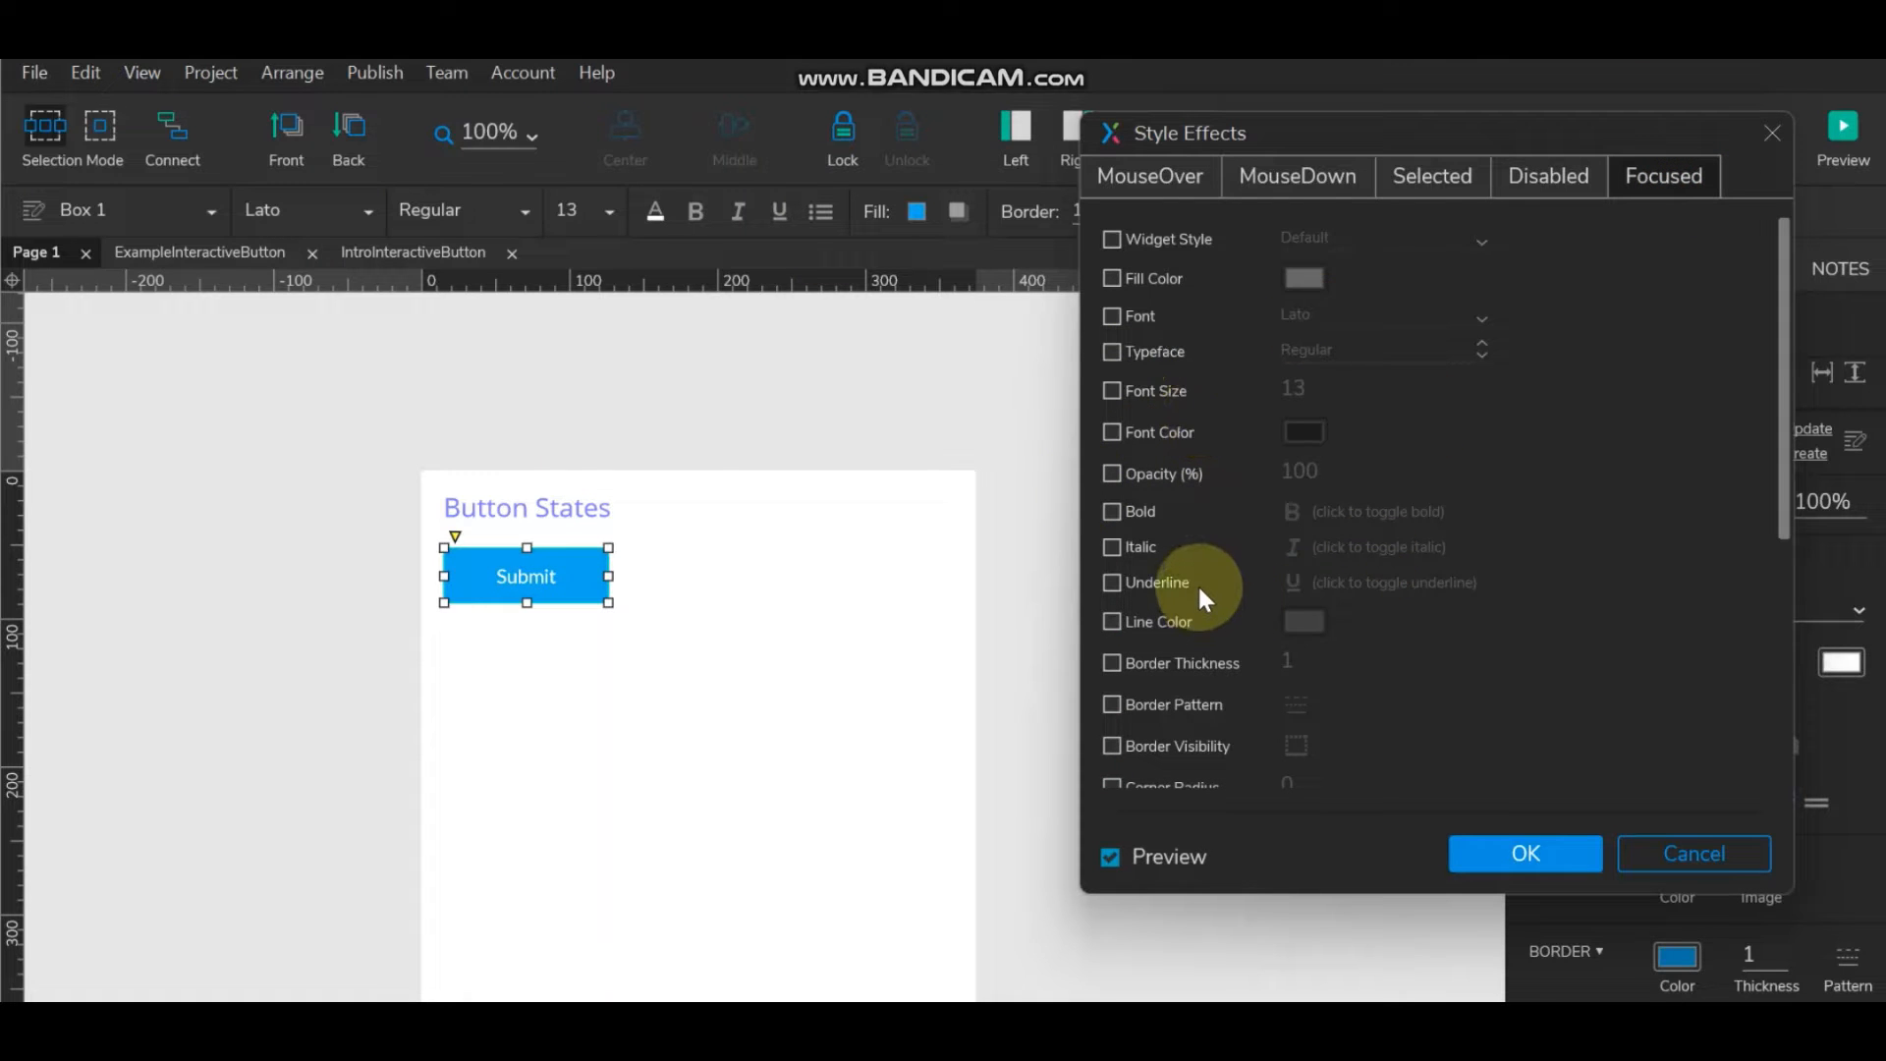
scroll(1194, 575, "down", 3)
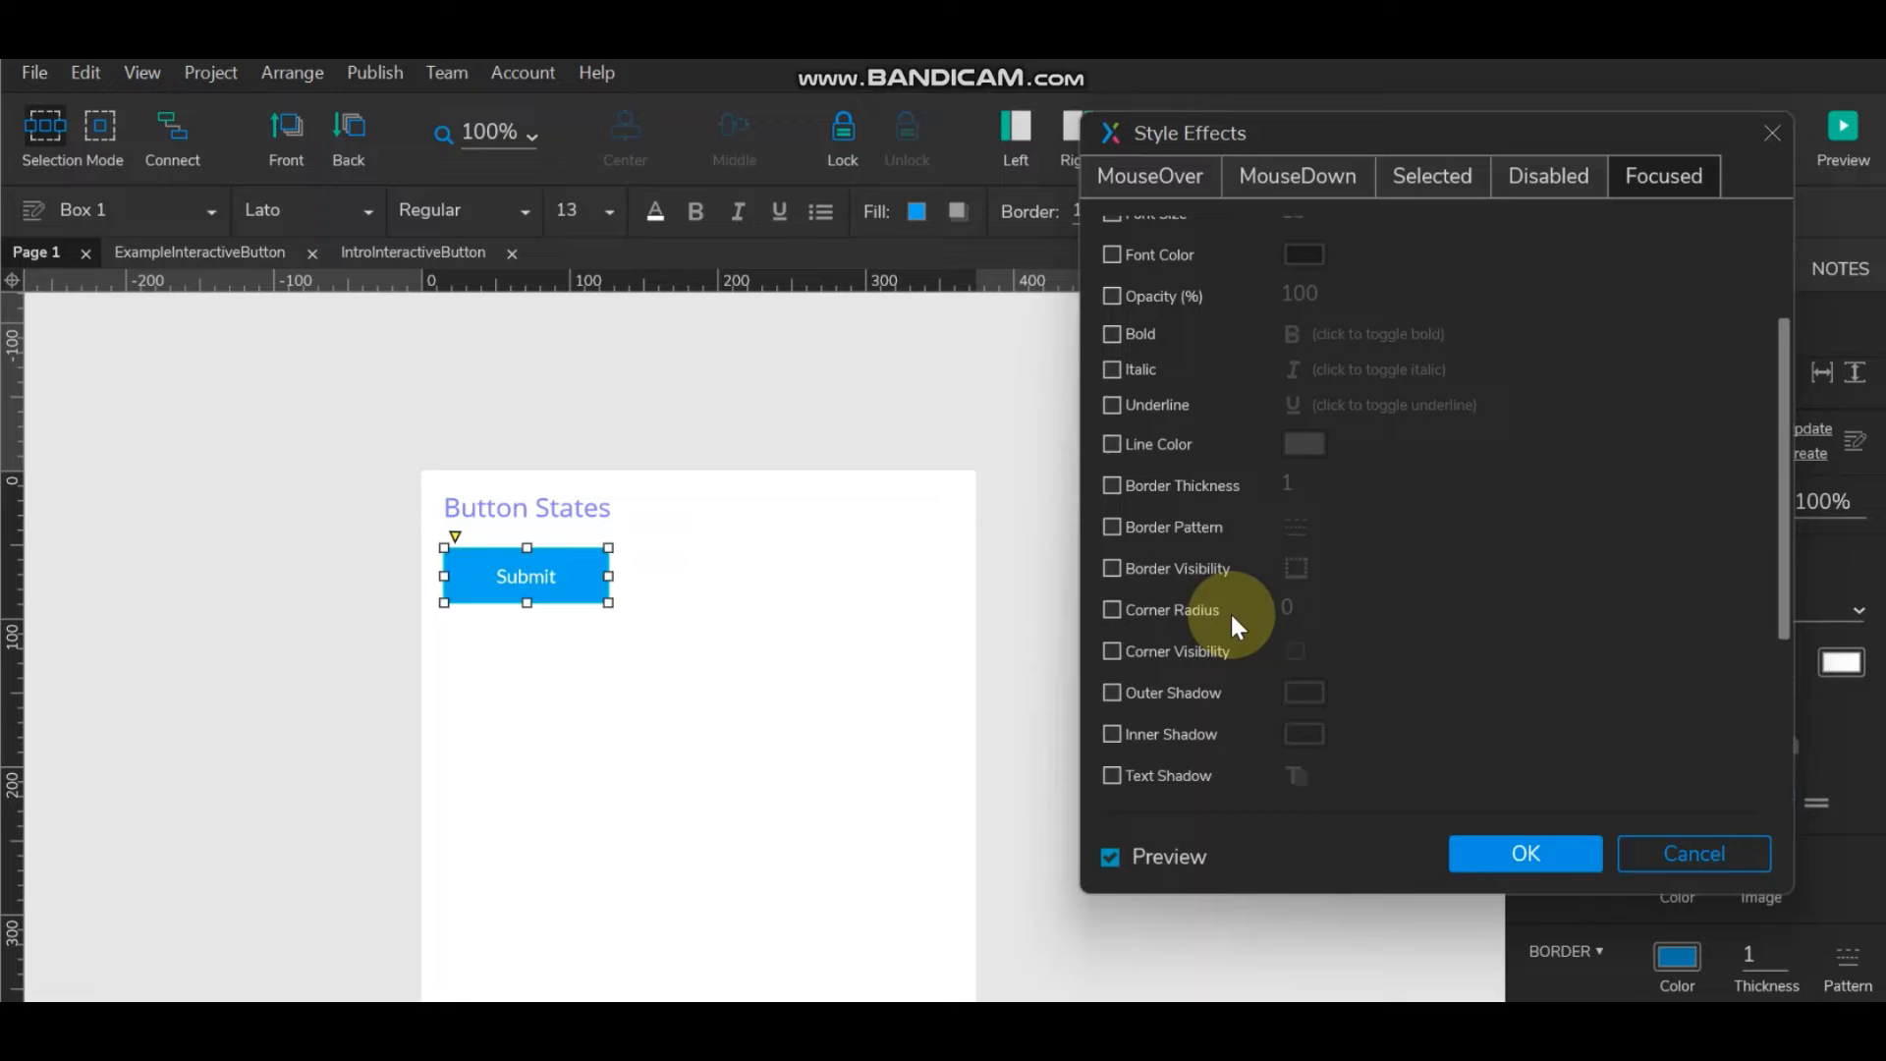
left_click(1113, 695)
left_click(1314, 695)
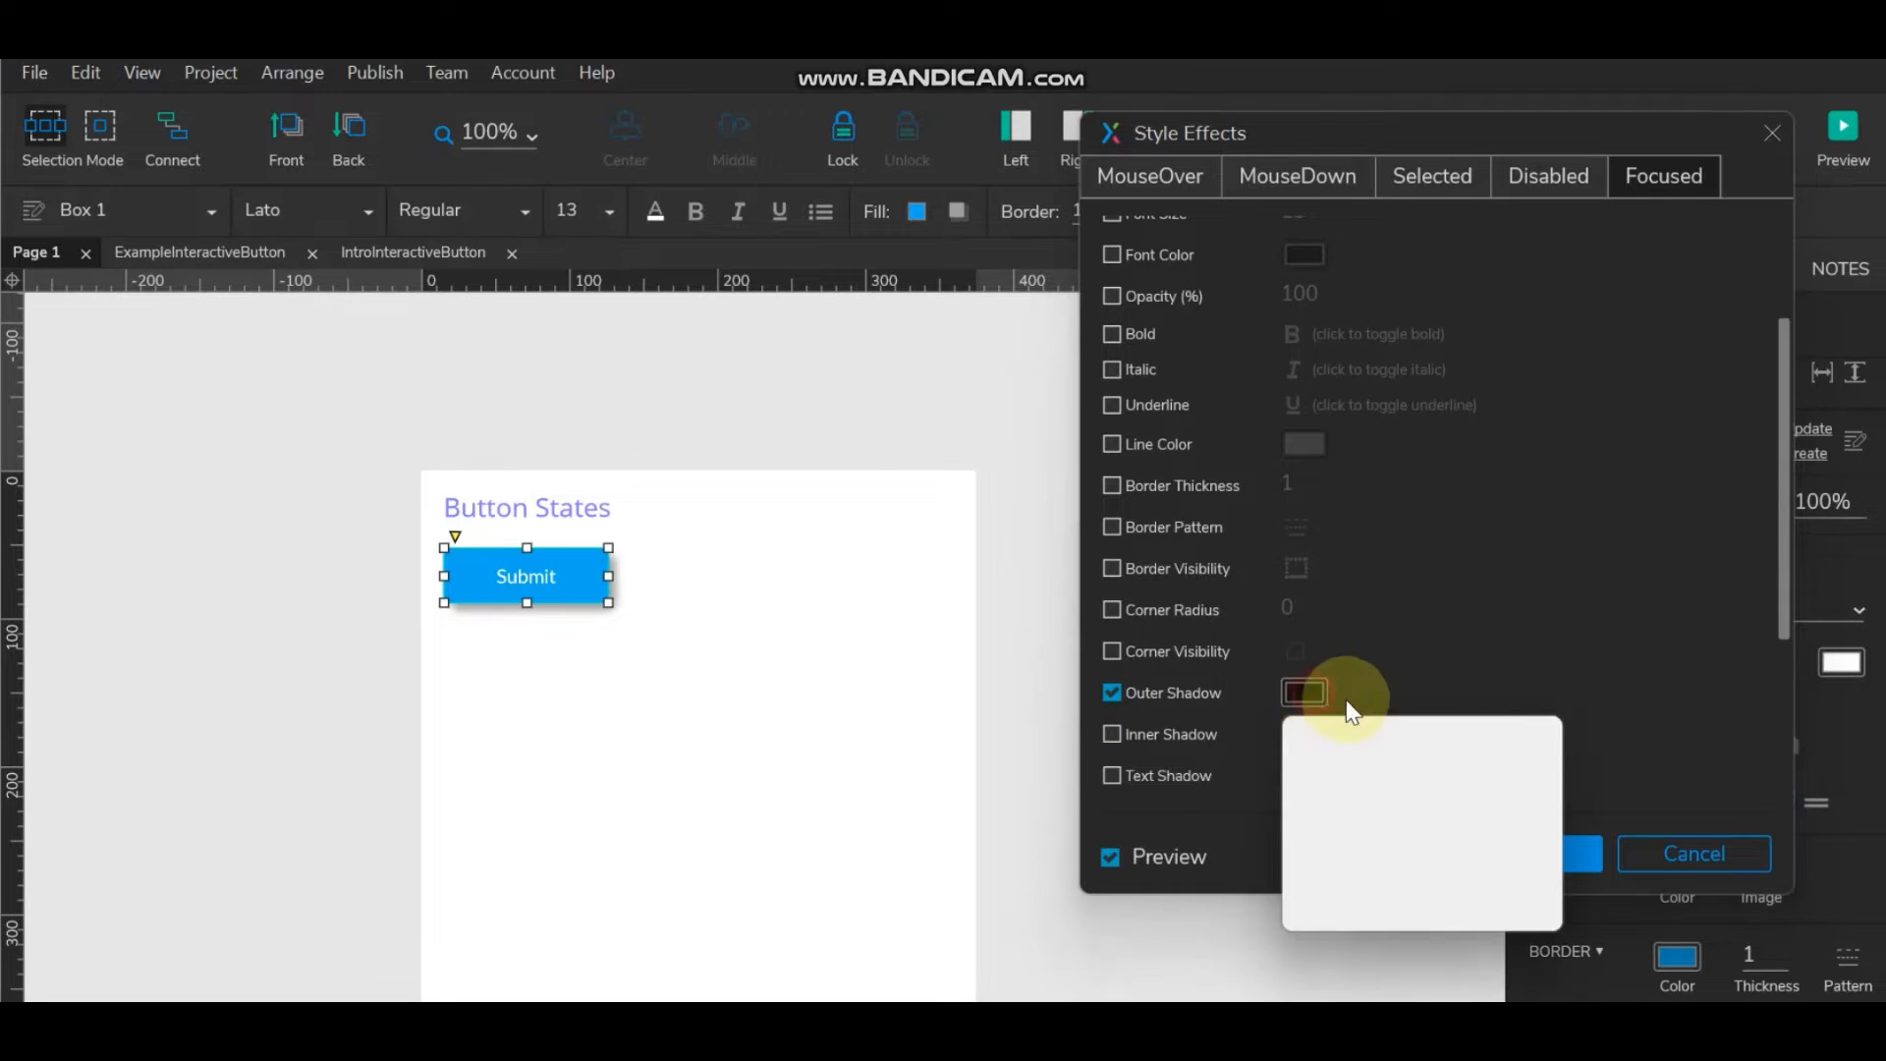
left_click(1312, 795)
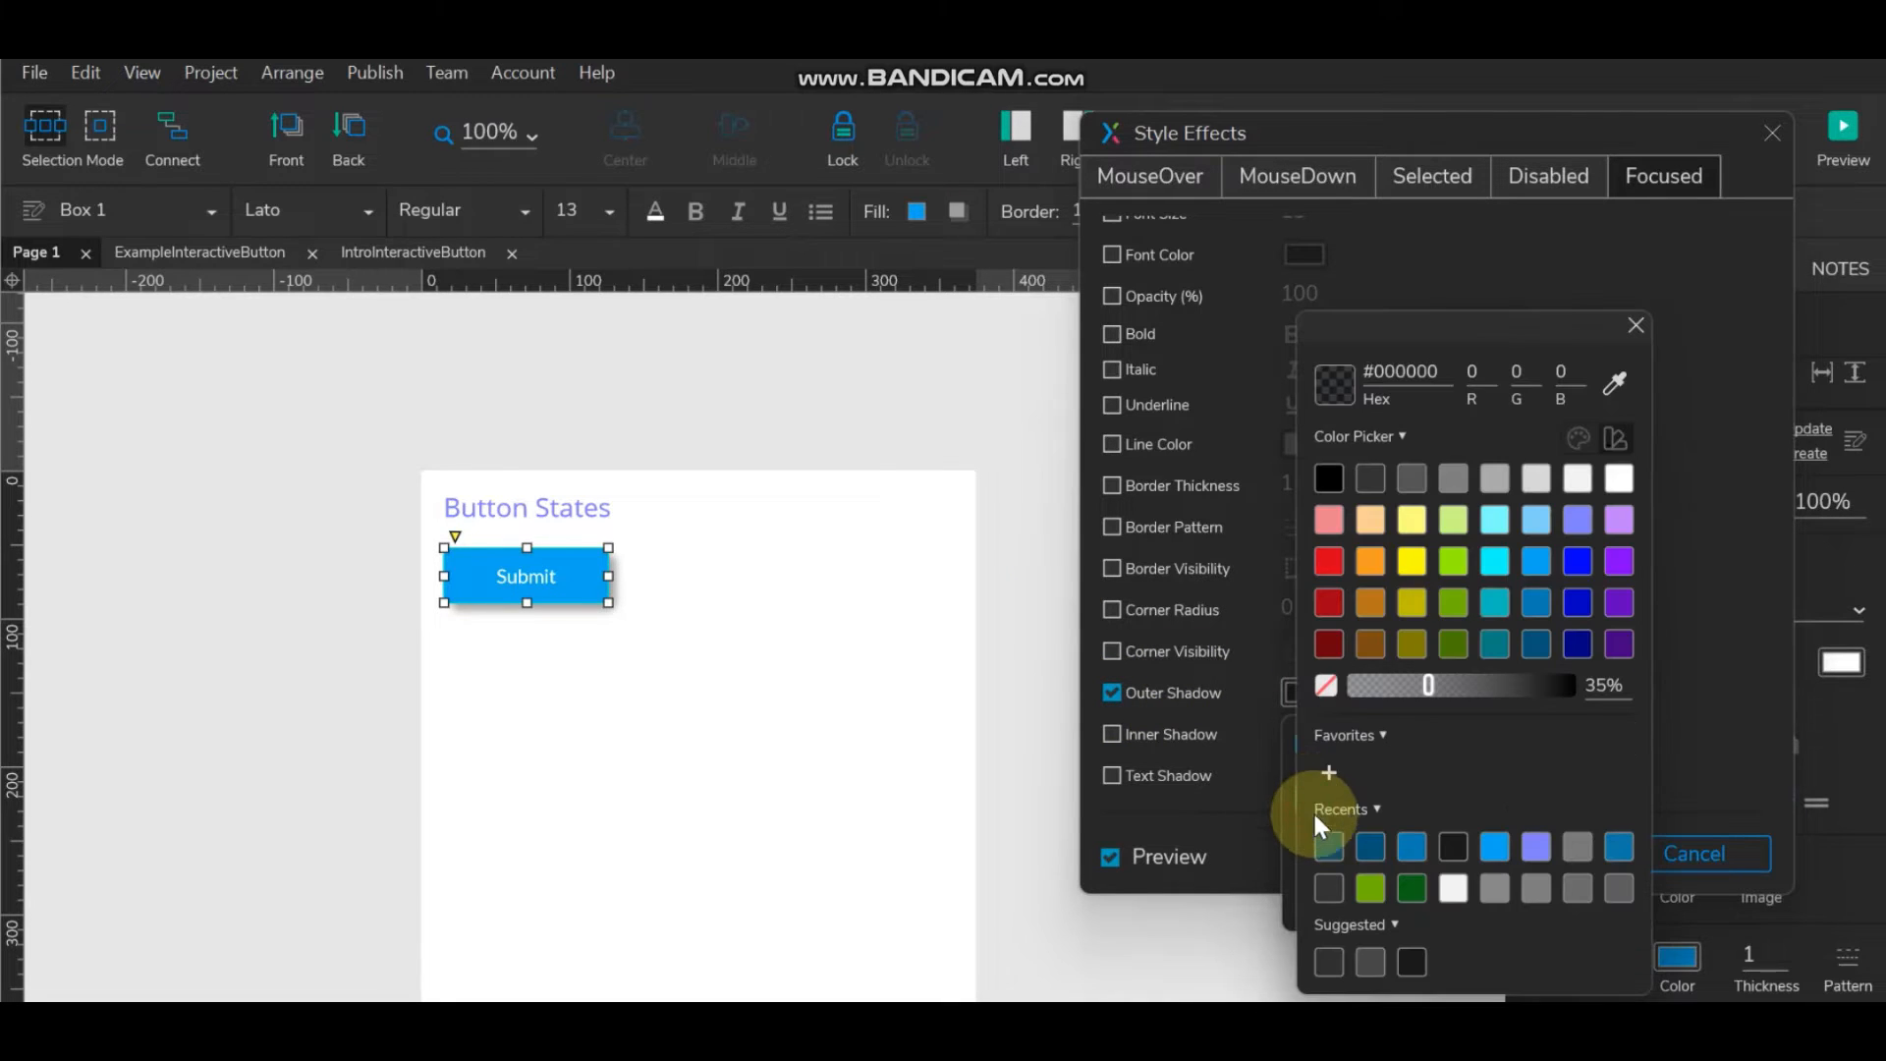
left_click(1495, 847)
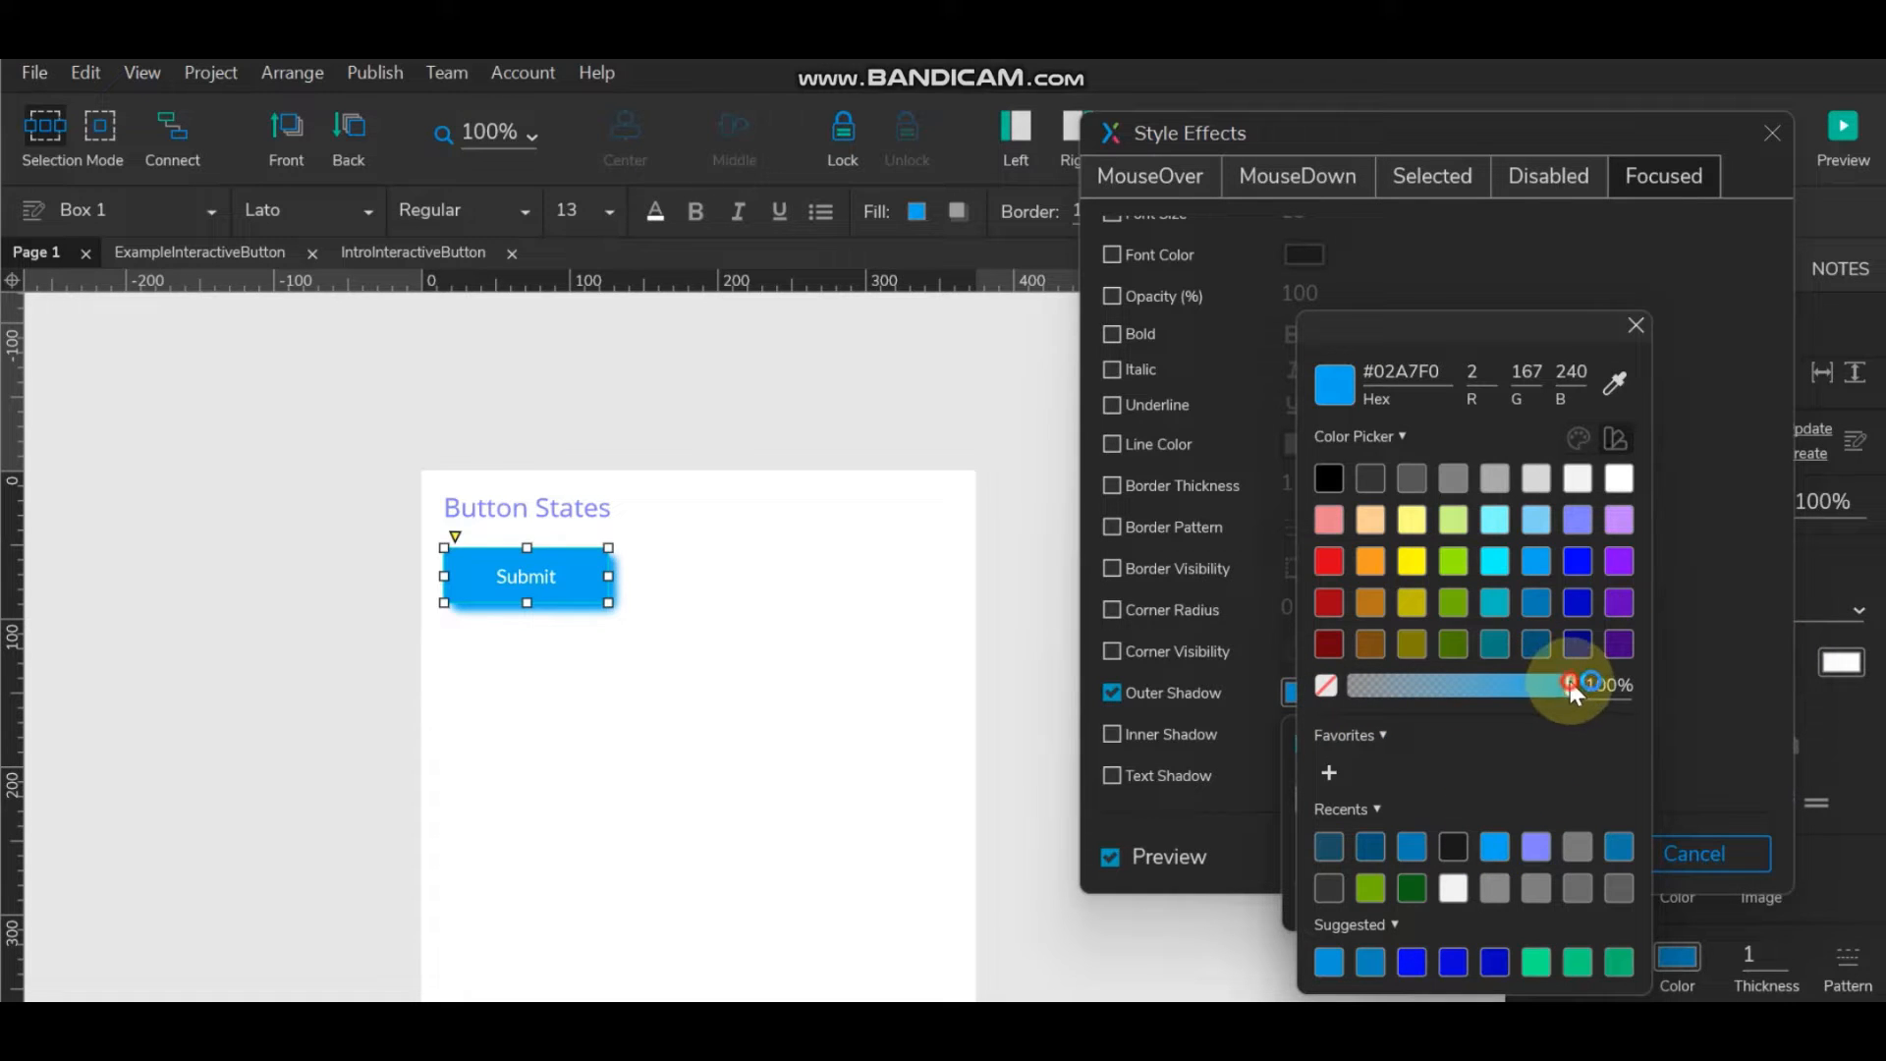
left_click_drag(1566, 686, 1464, 692)
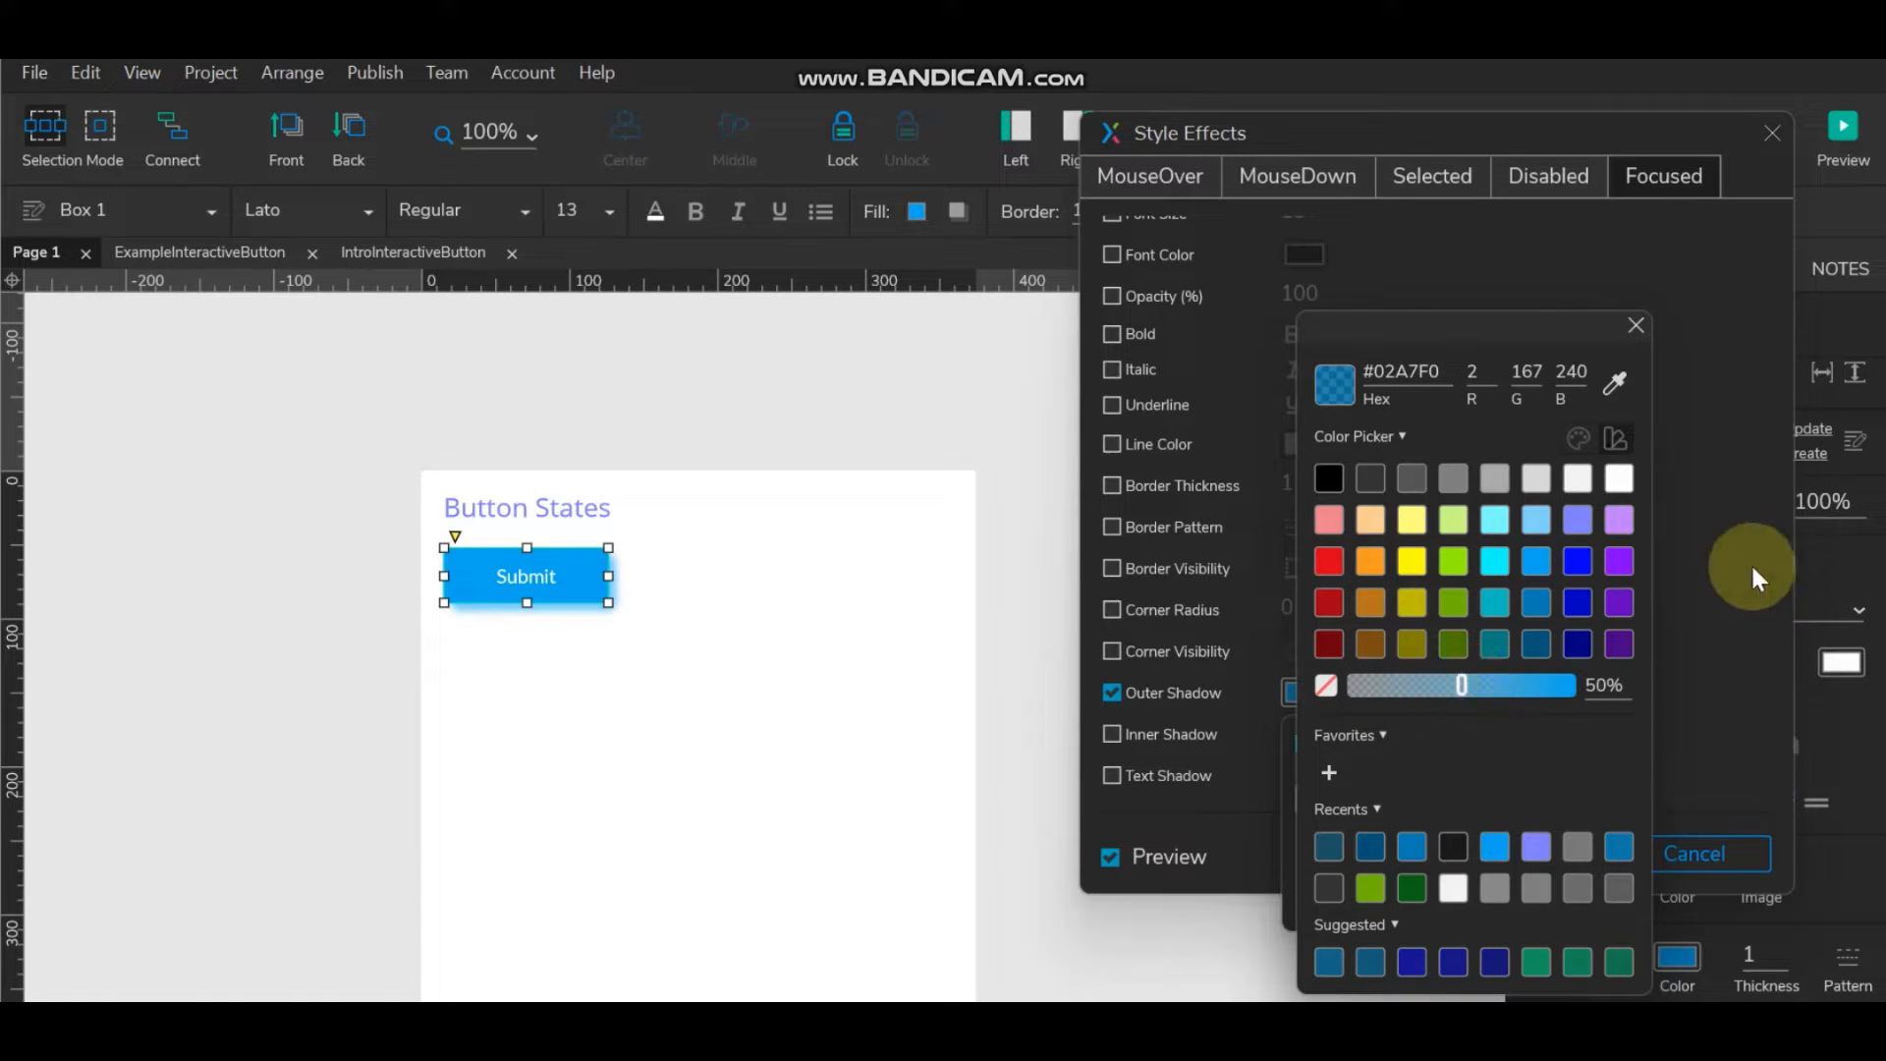
left_click(1688, 574)
left_click(1688, 573)
Set the Focused outer shadow's X and Y offsets to 1.
left_click(1299, 686)
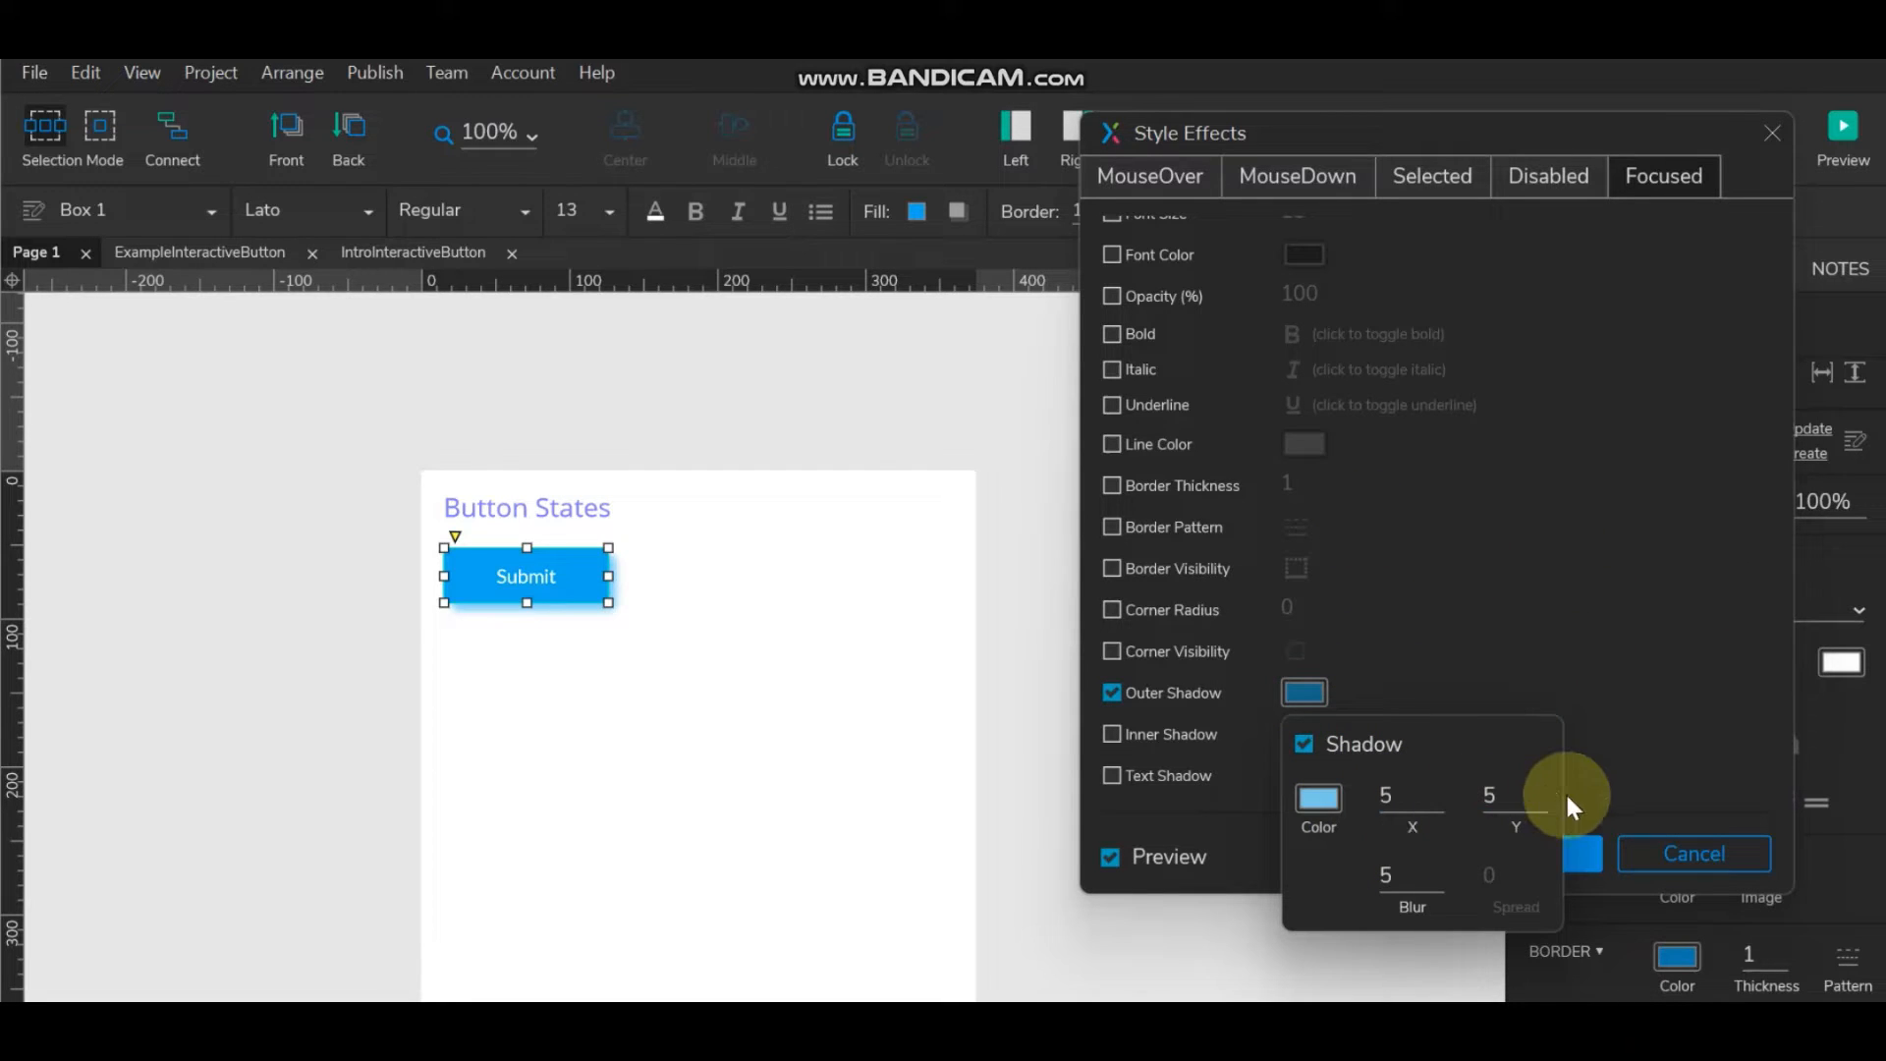
left_click(1440, 798)
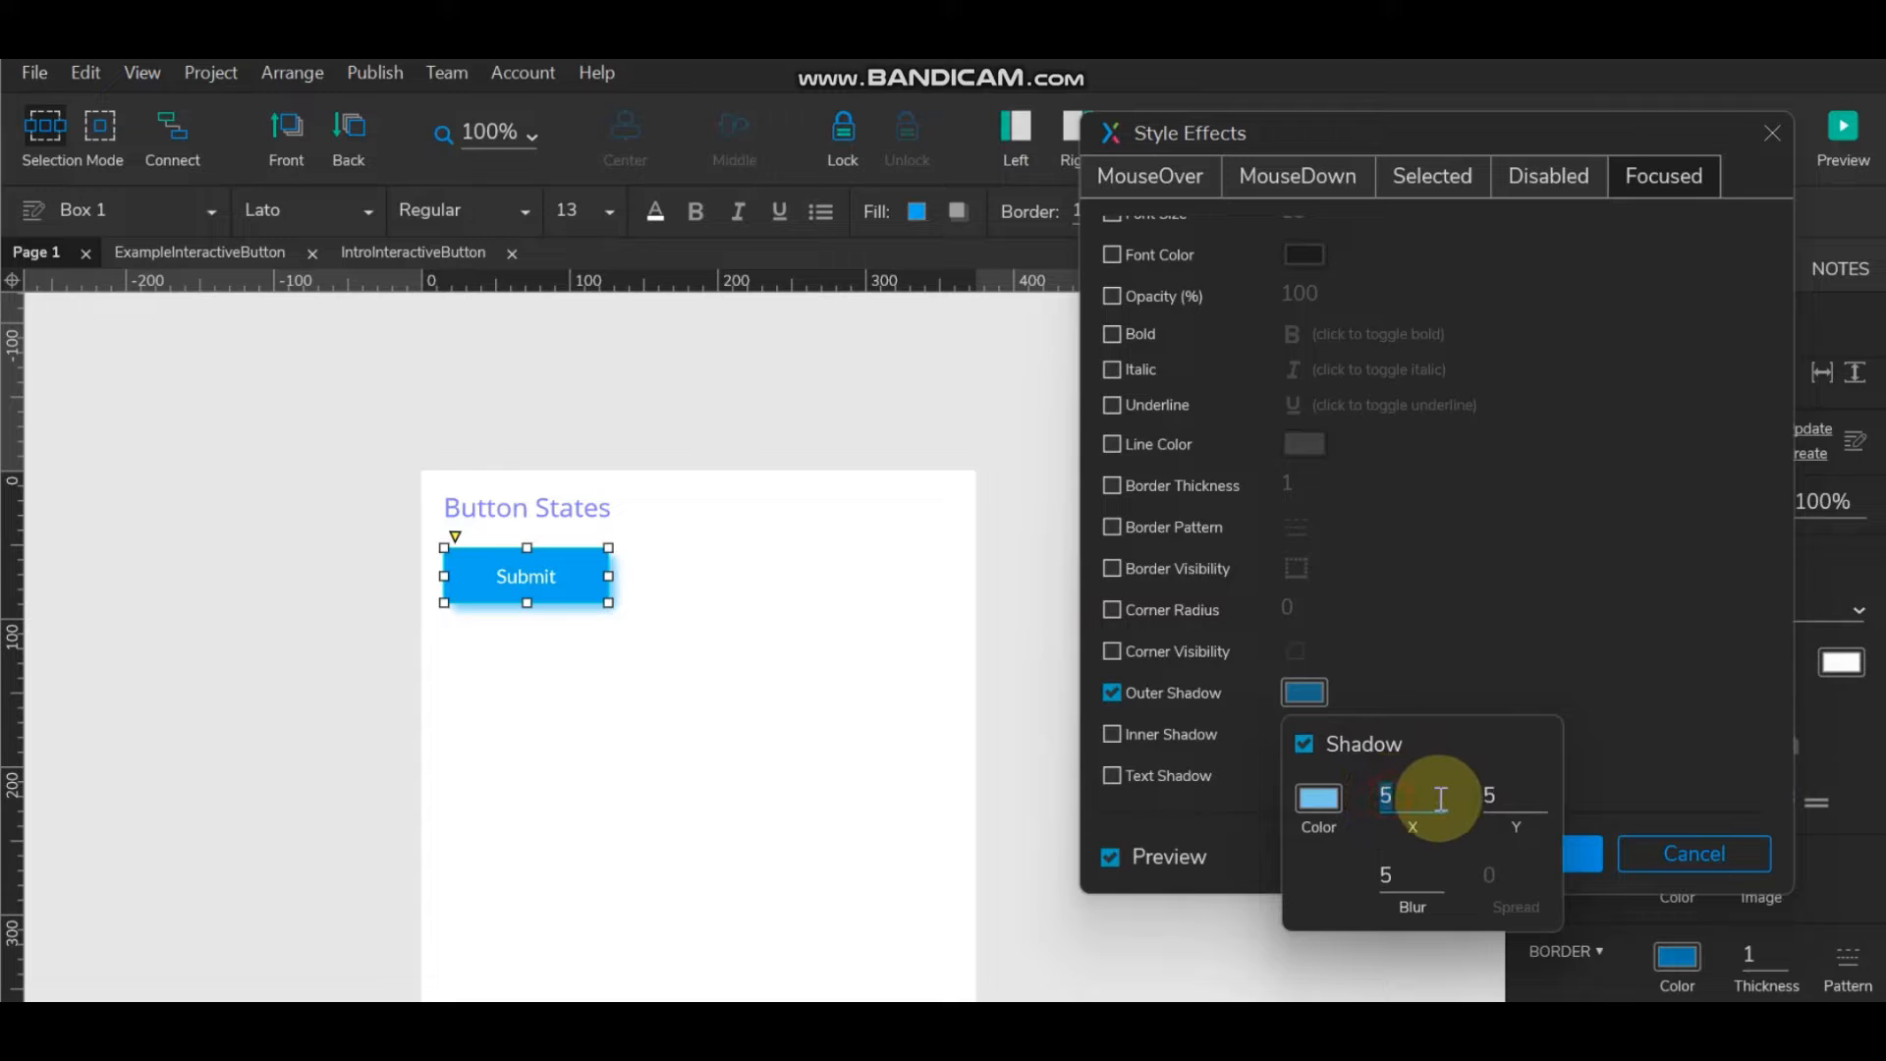
type("1")
left_click(1502, 791)
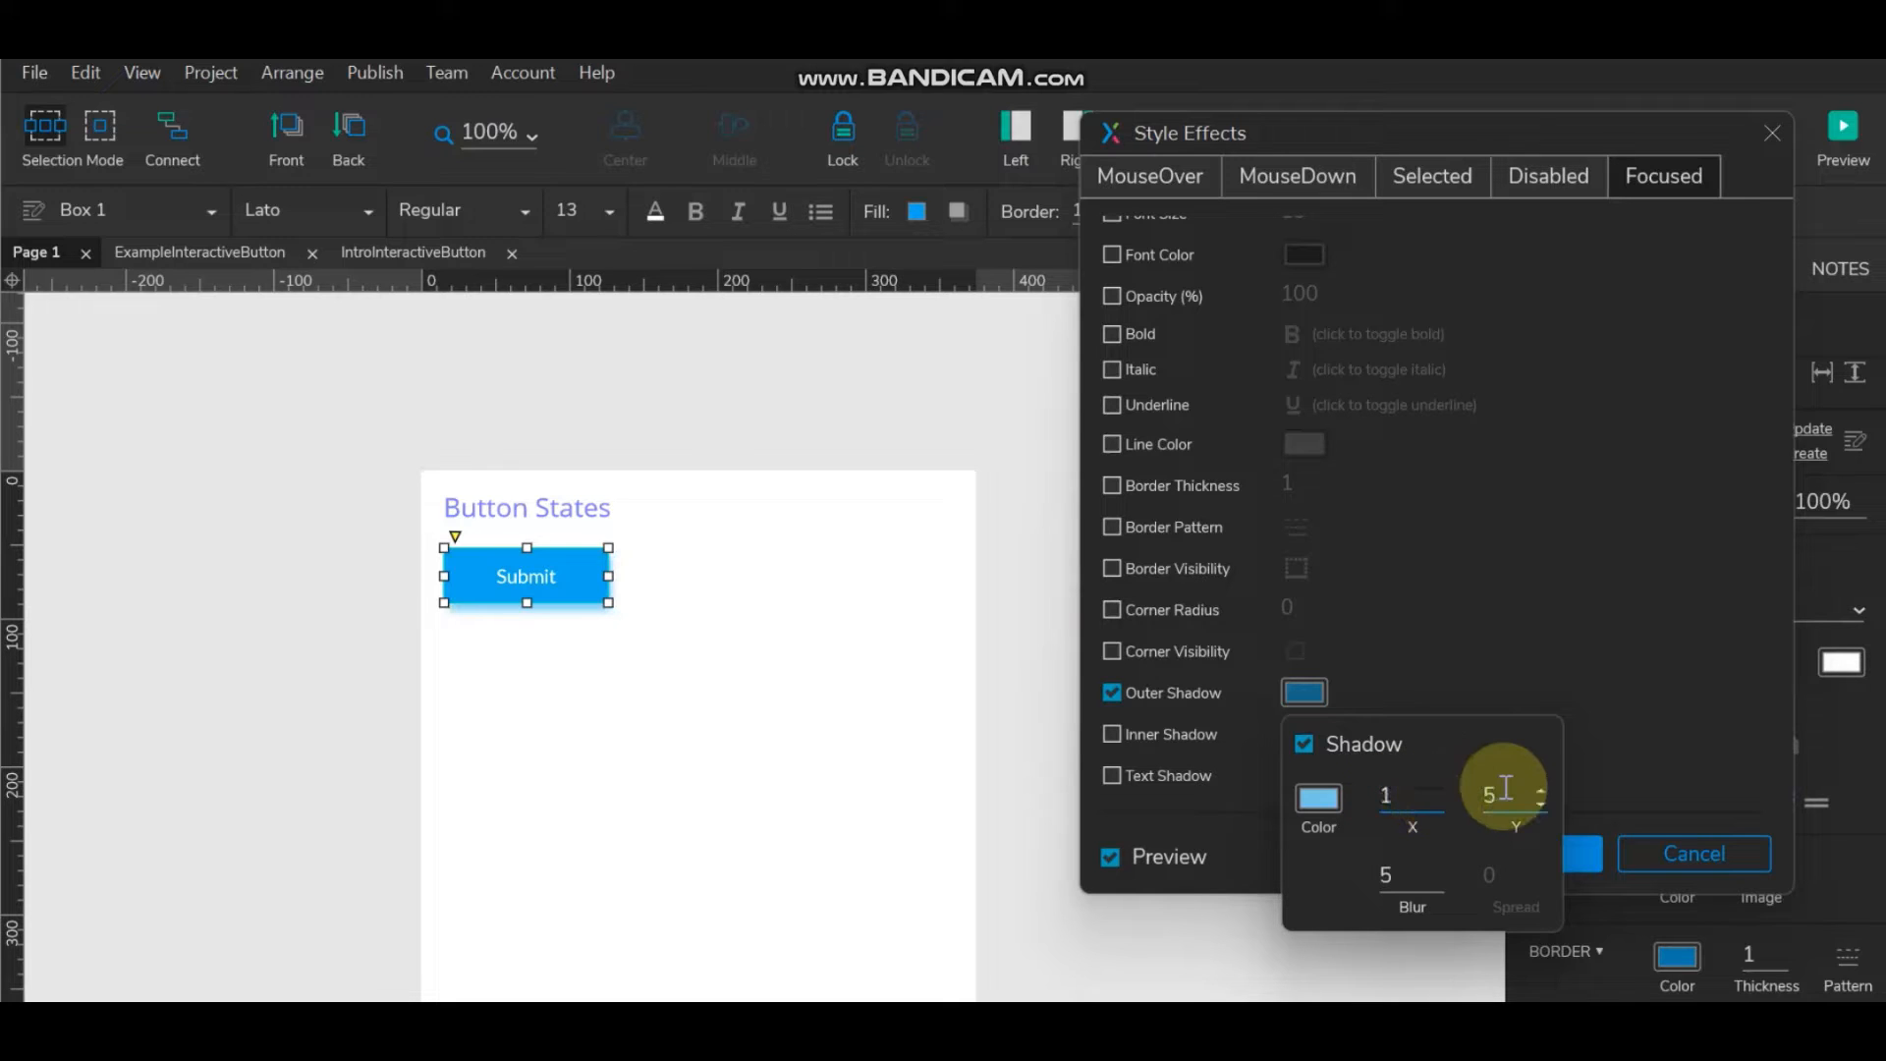
type("1")
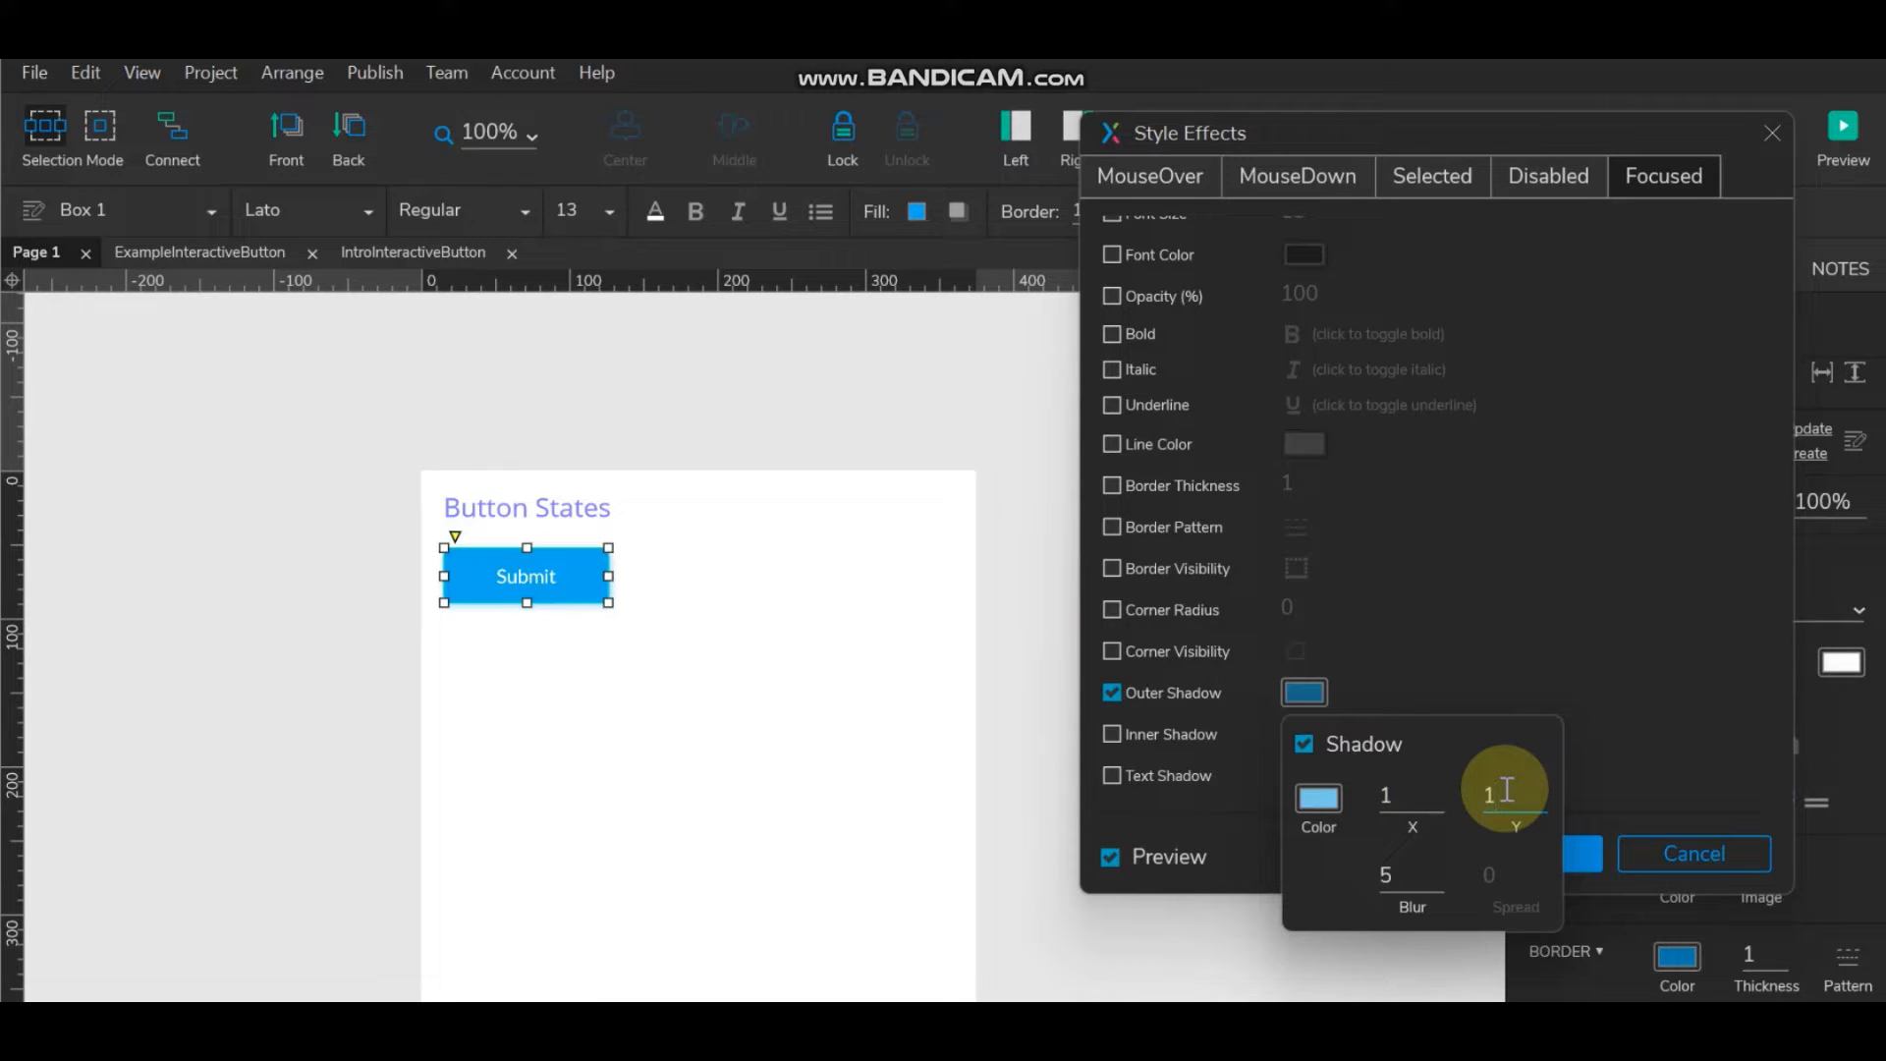
Set the Focused outer shadow's X offset to 0 and its blur to 3.
left_click(1399, 876)
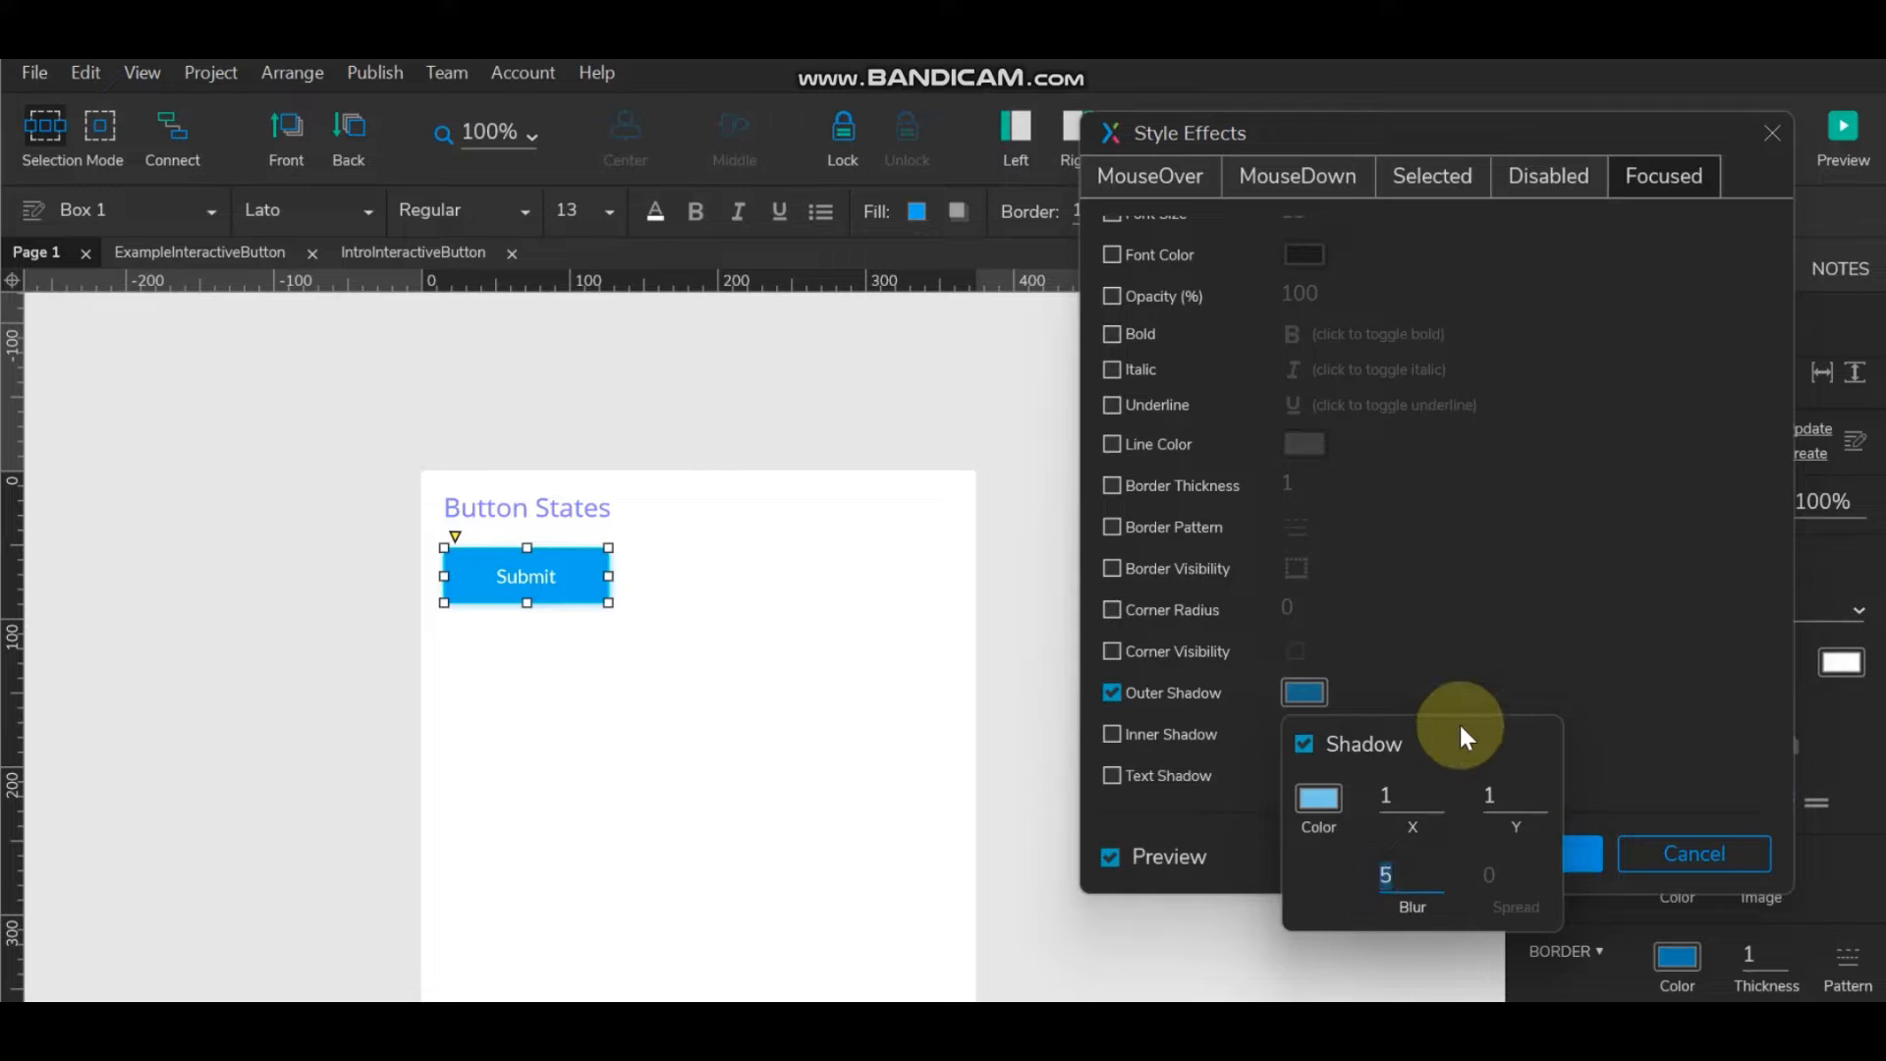
left_click(1386, 798)
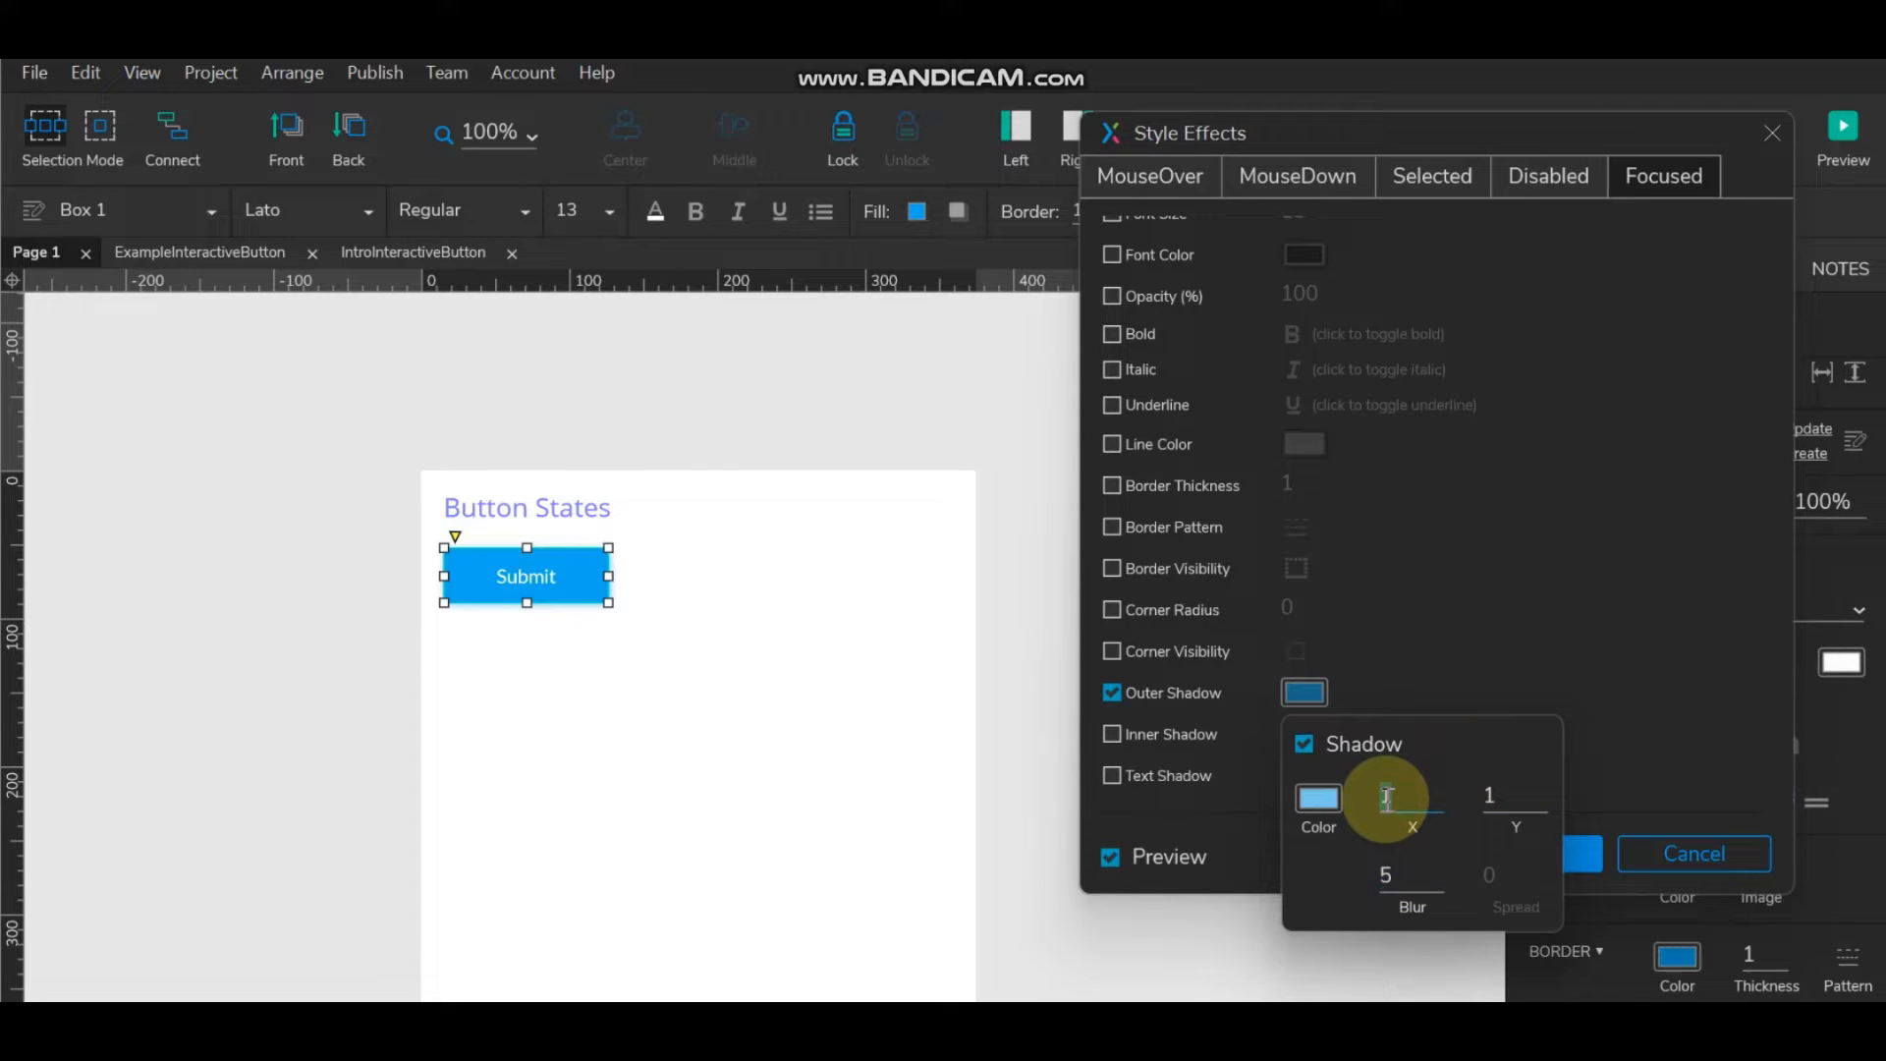
type("0")
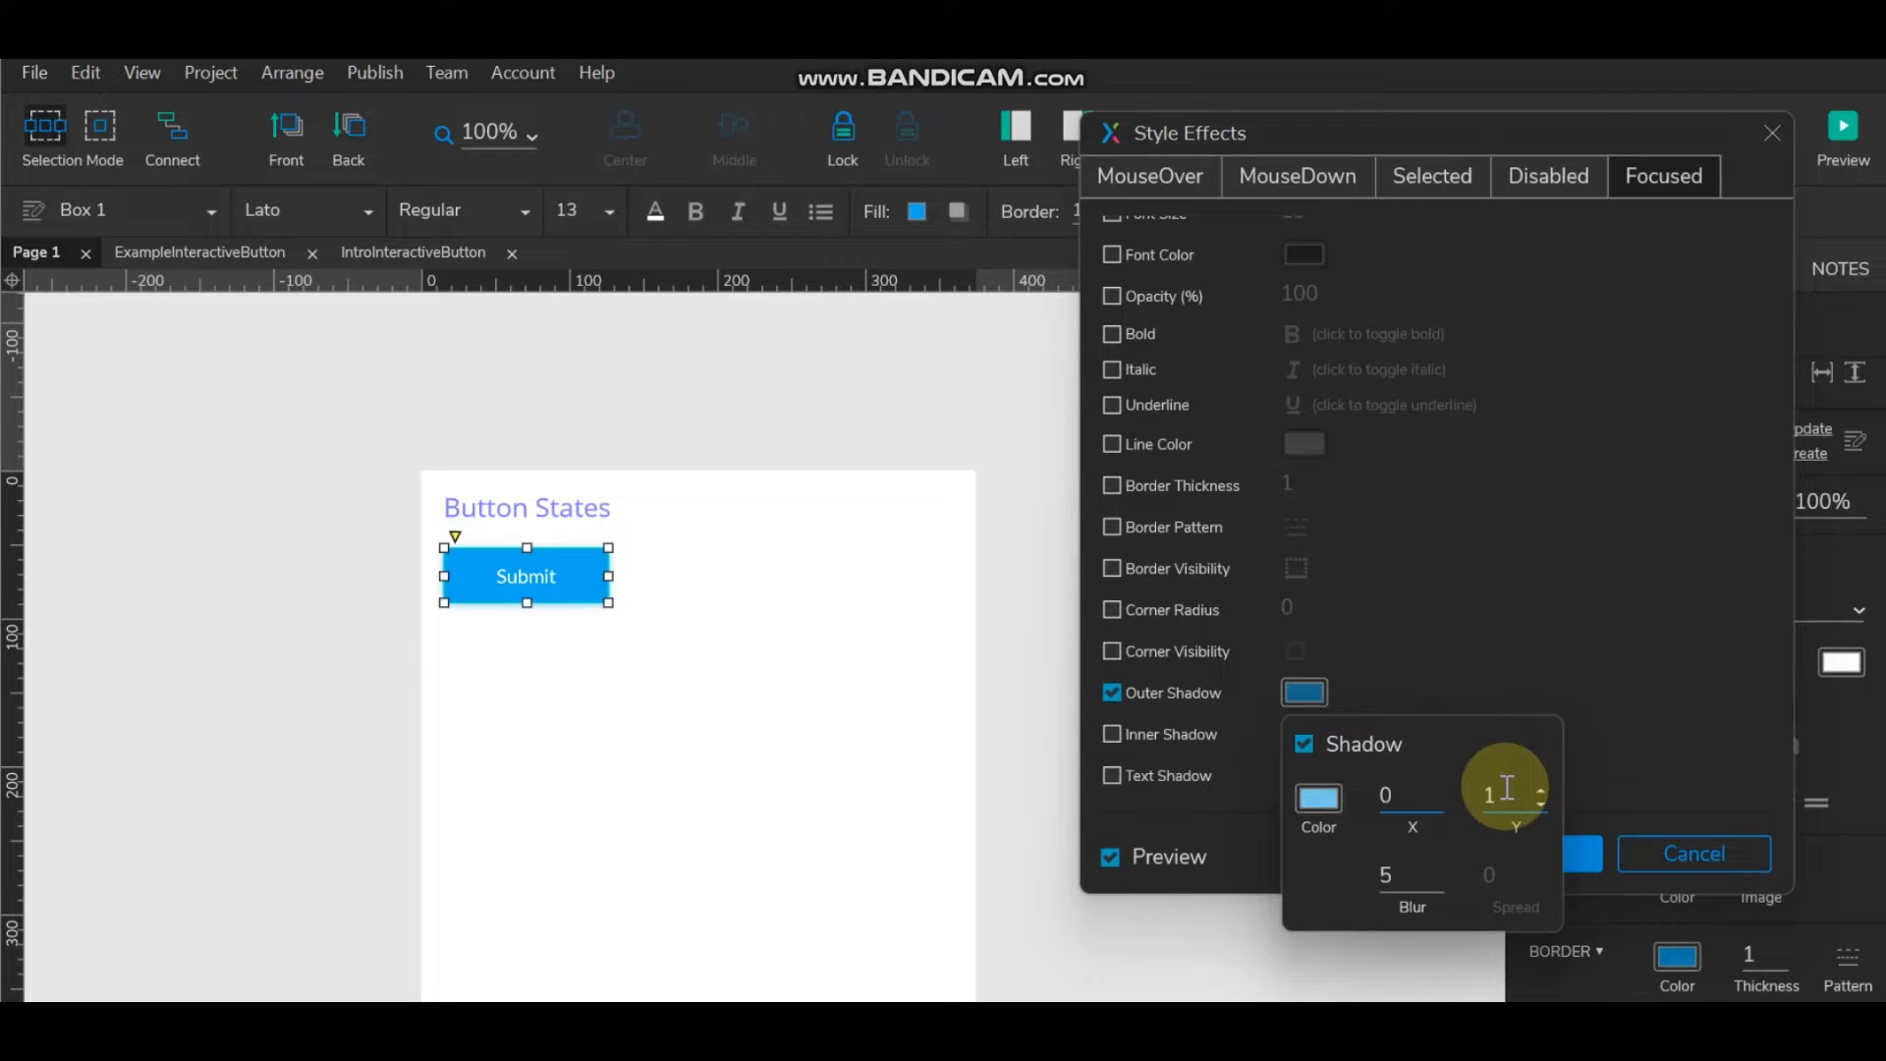
left_click(1389, 871)
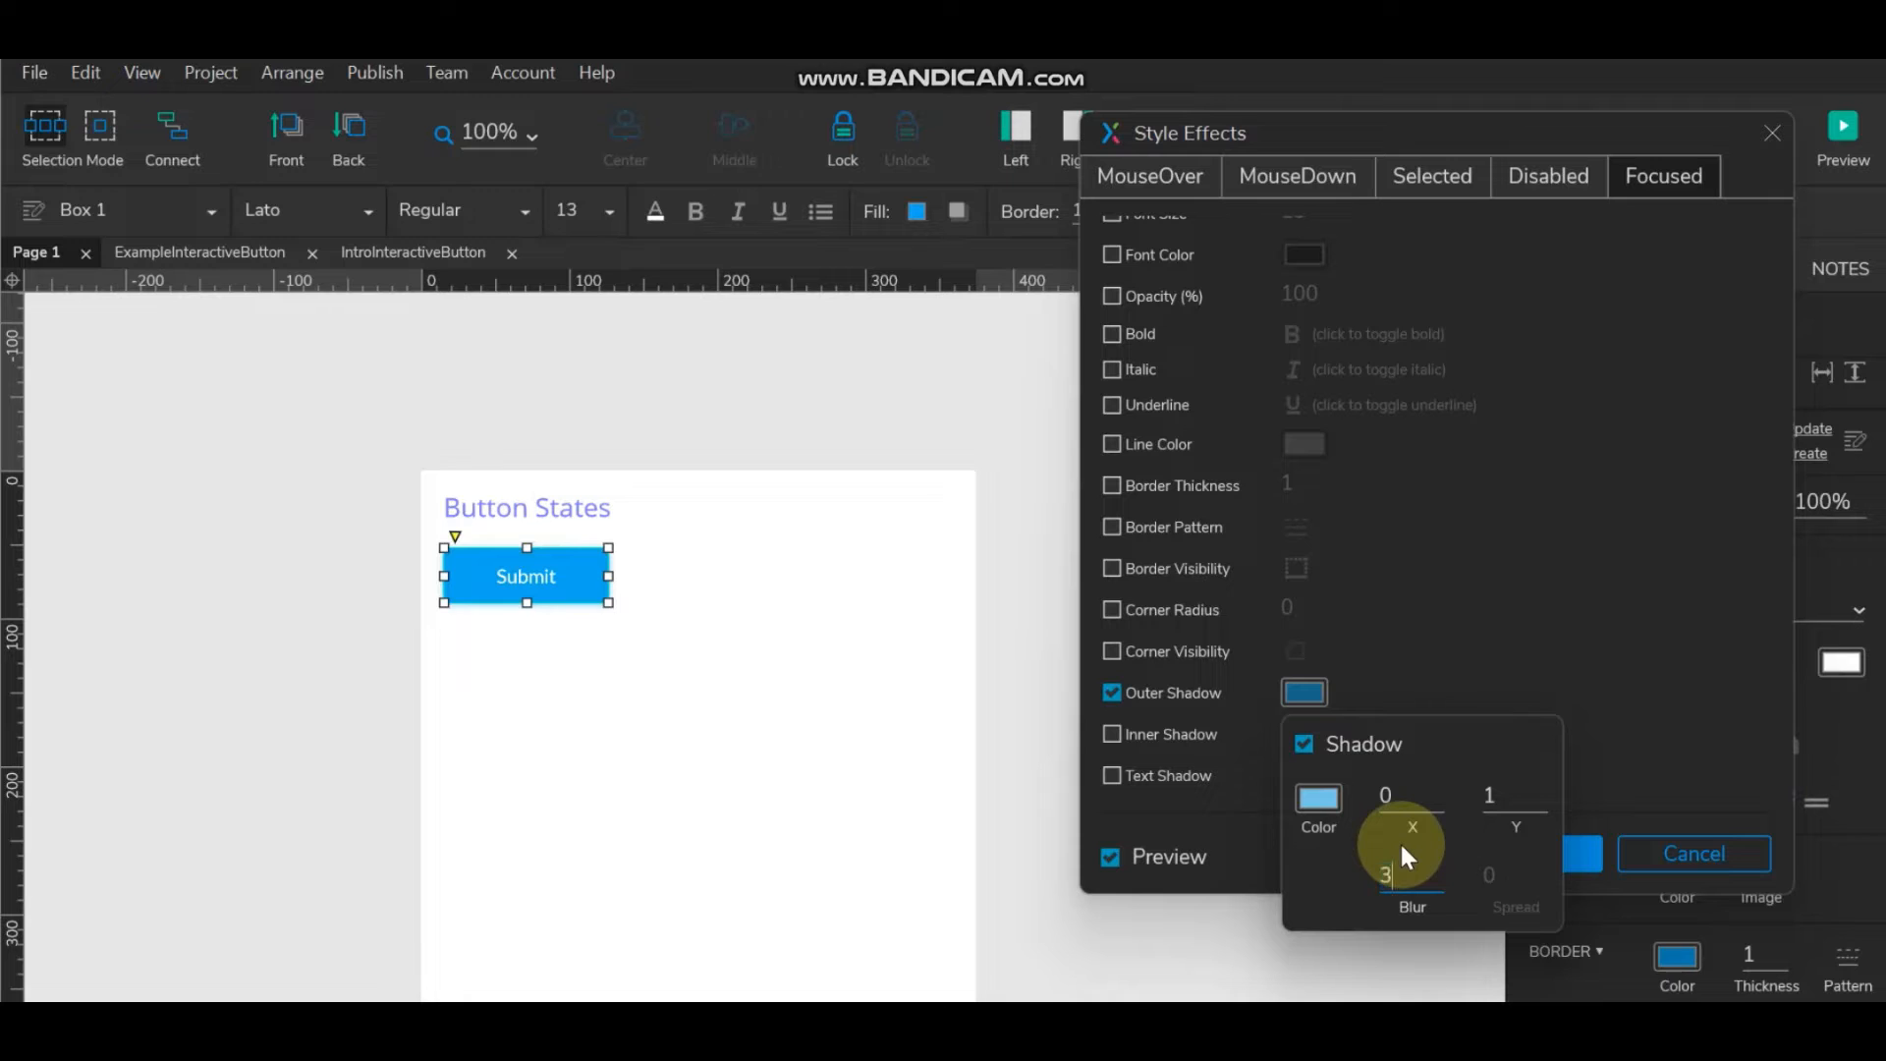
type("3")
Try a blur of 4 for the Focused outer shadow, return it to 3, and apply the style effects.
double_click(1390, 877)
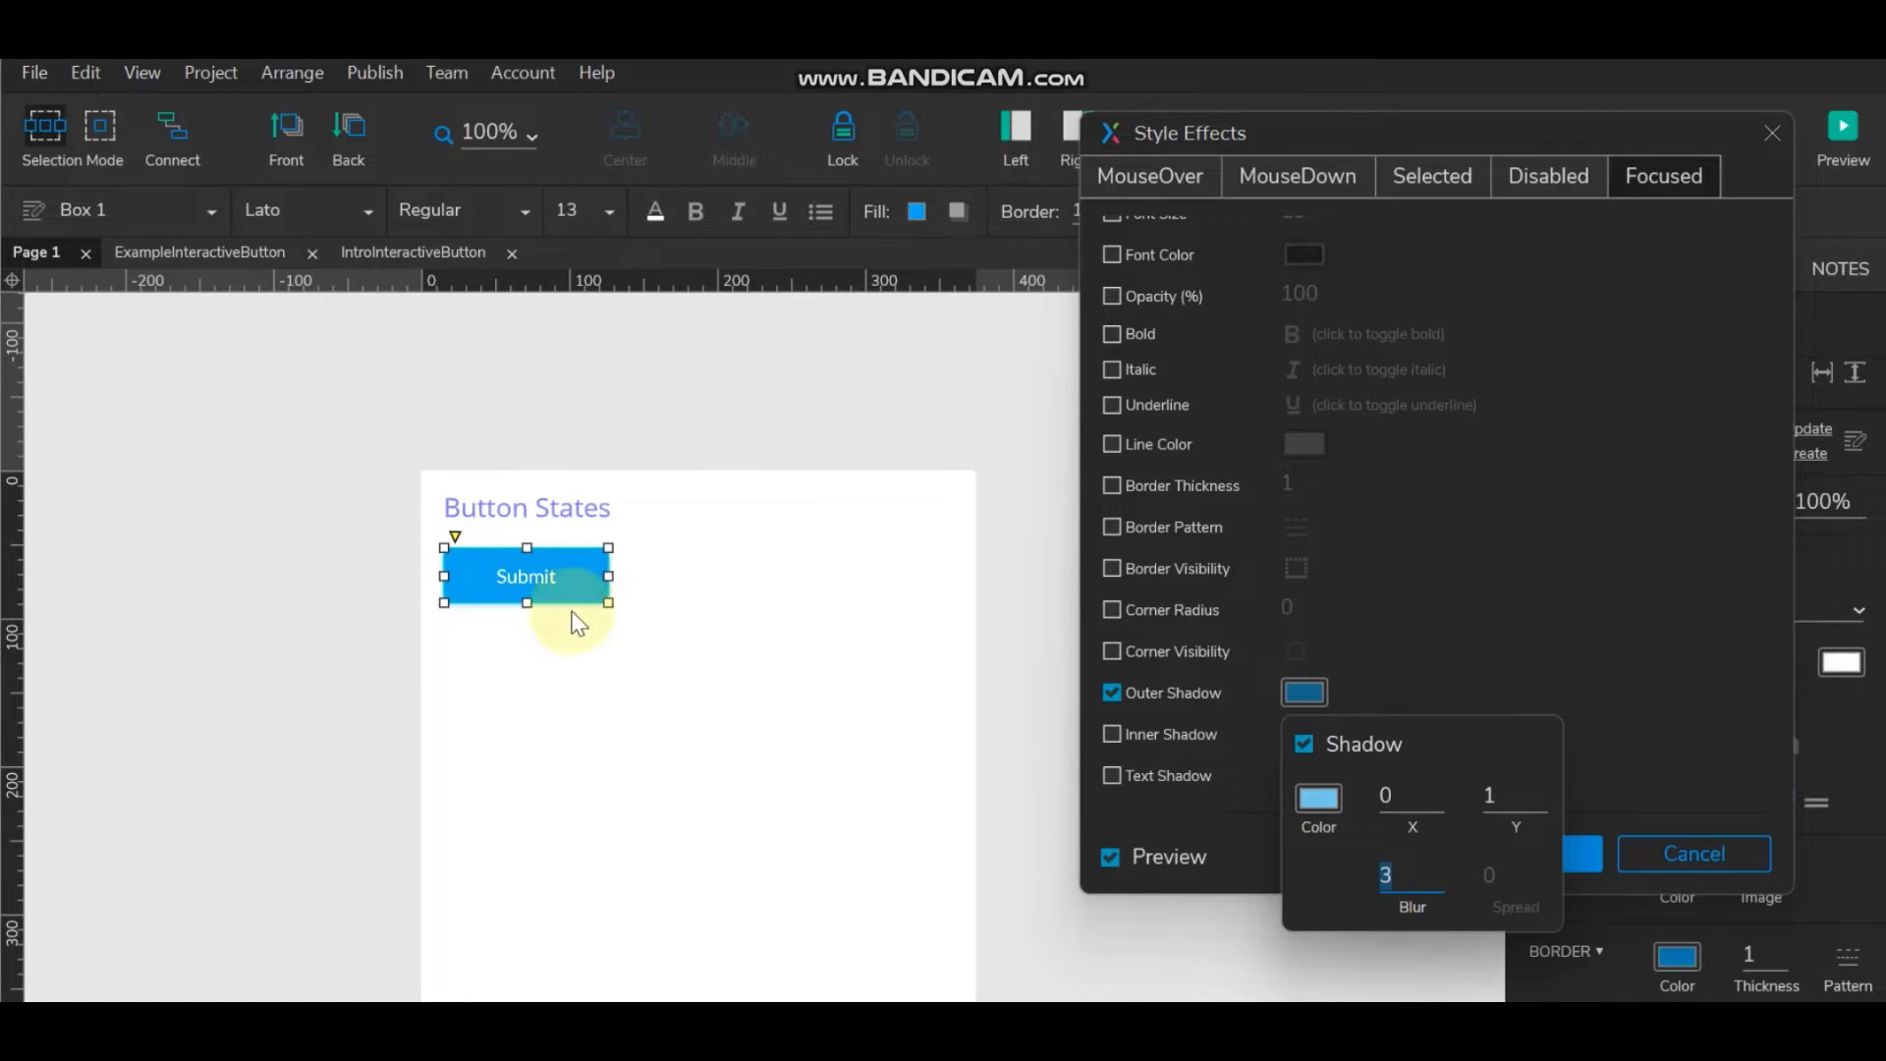
double_click(1413, 875)
type("4")
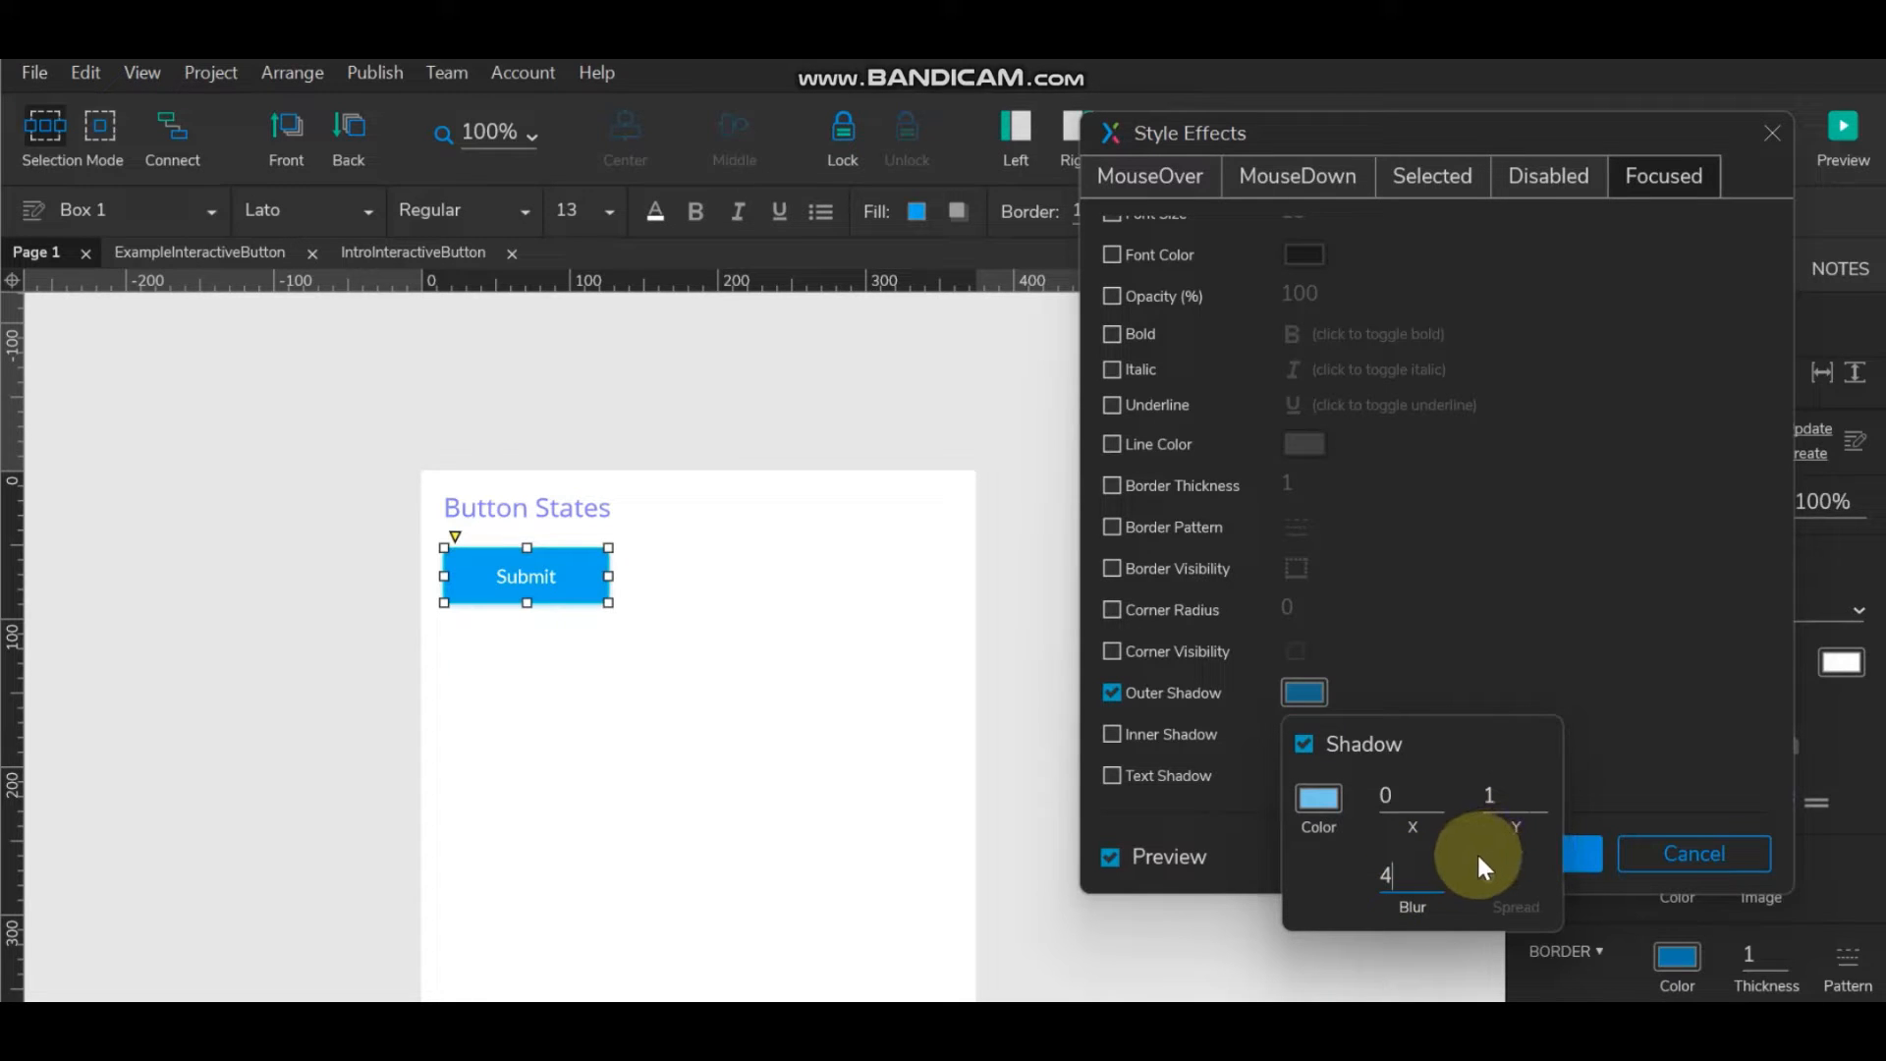
left_click_drag(1439, 874, 1313, 869)
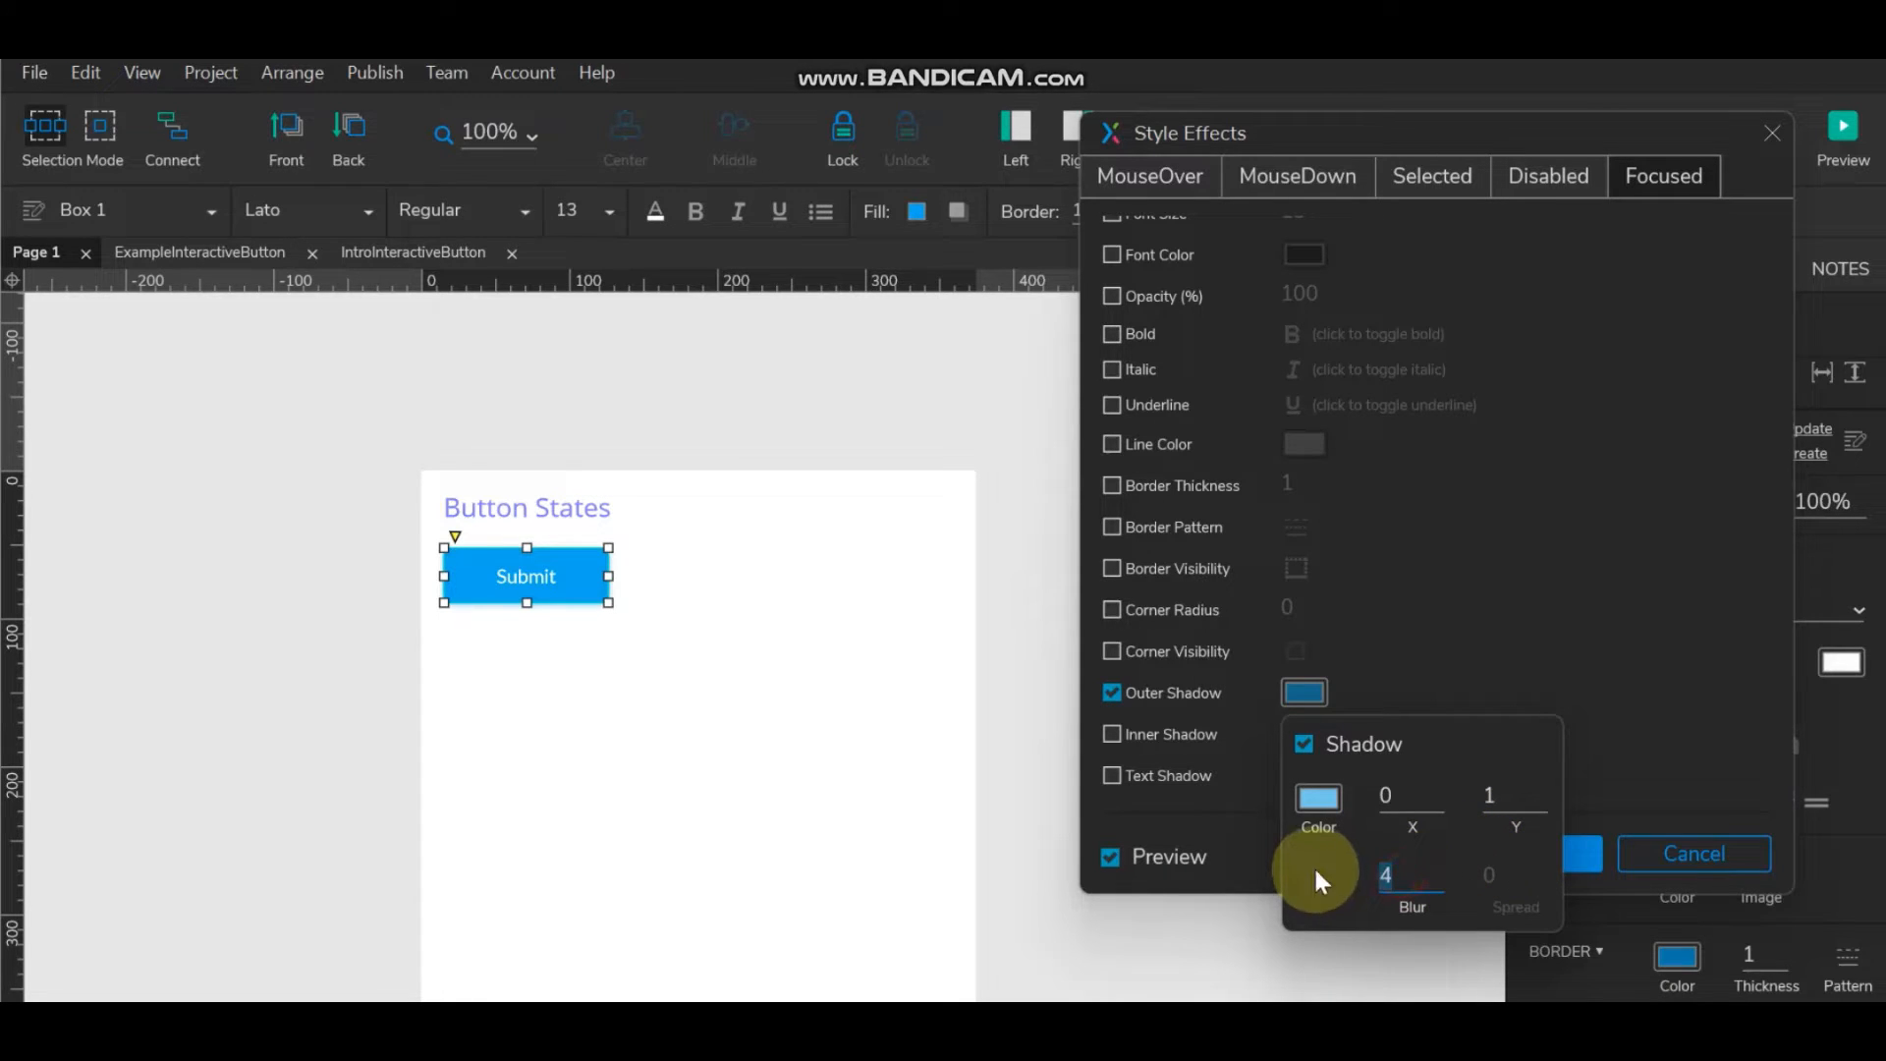
type("3")
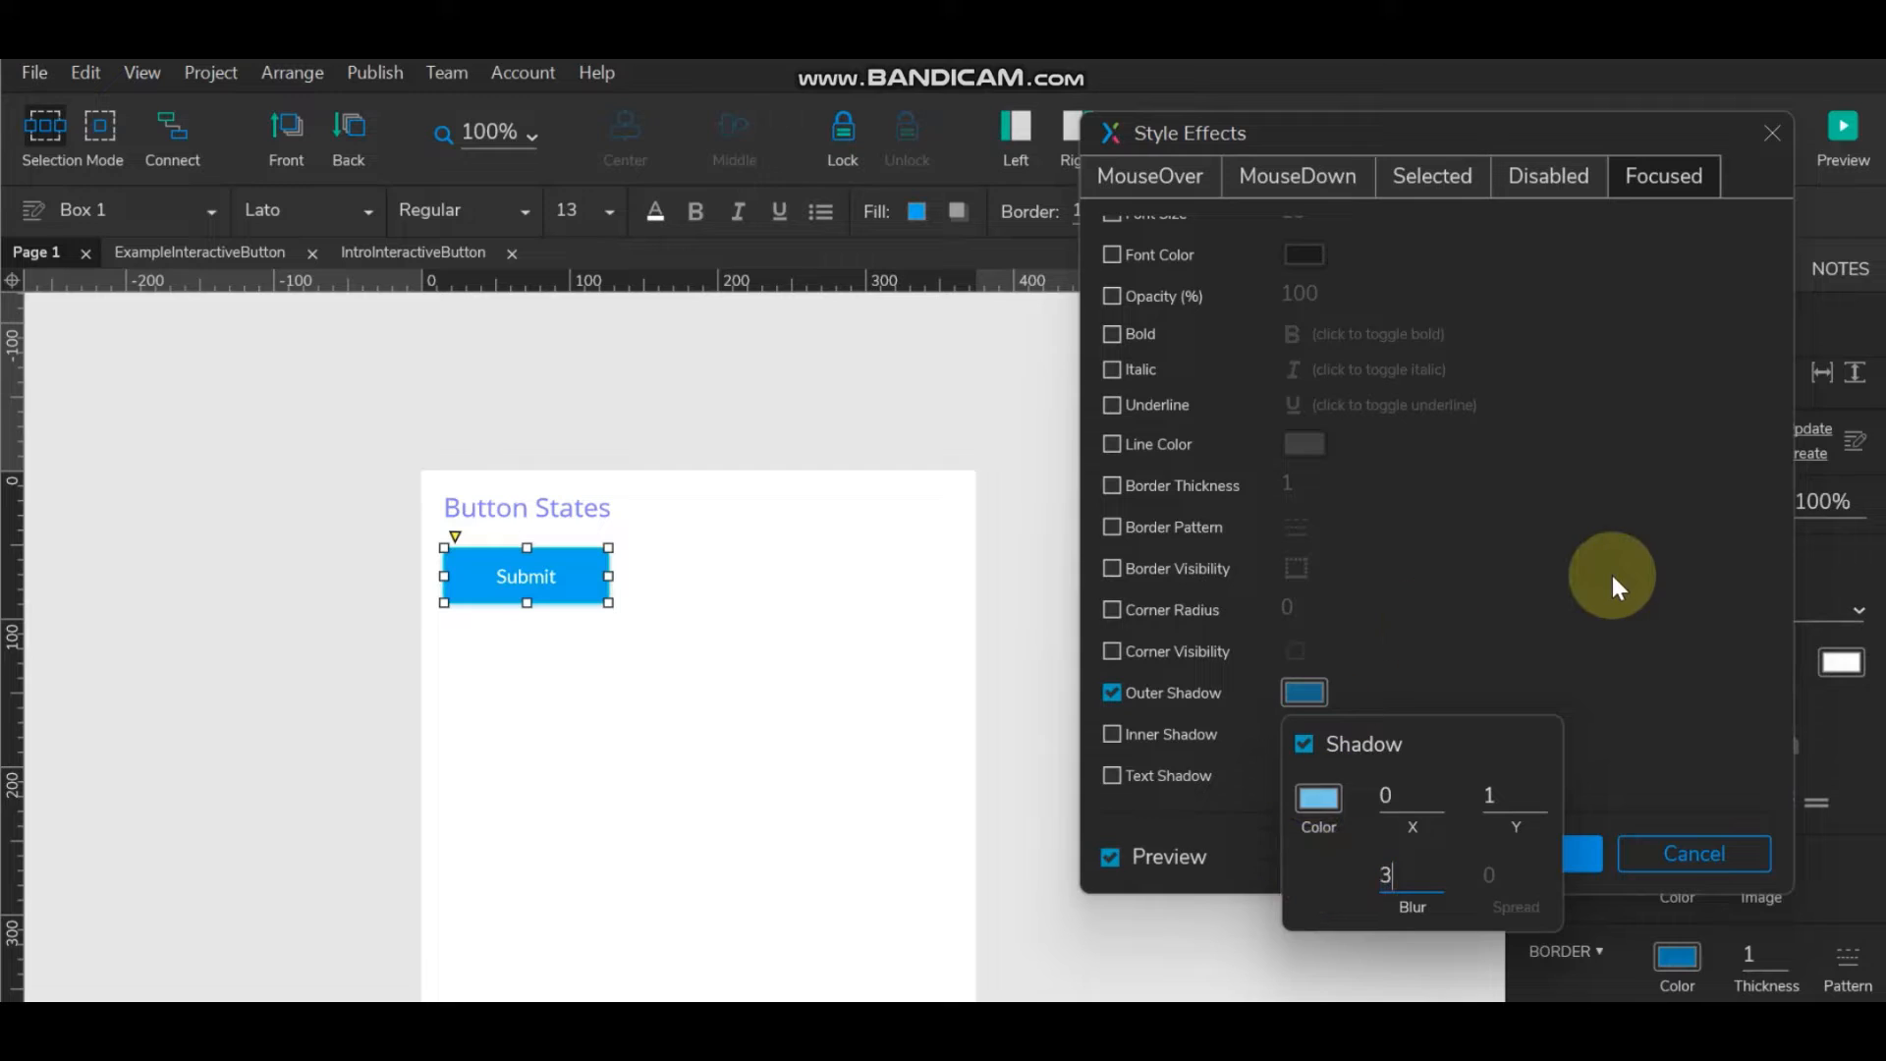
left_click(1648, 633)
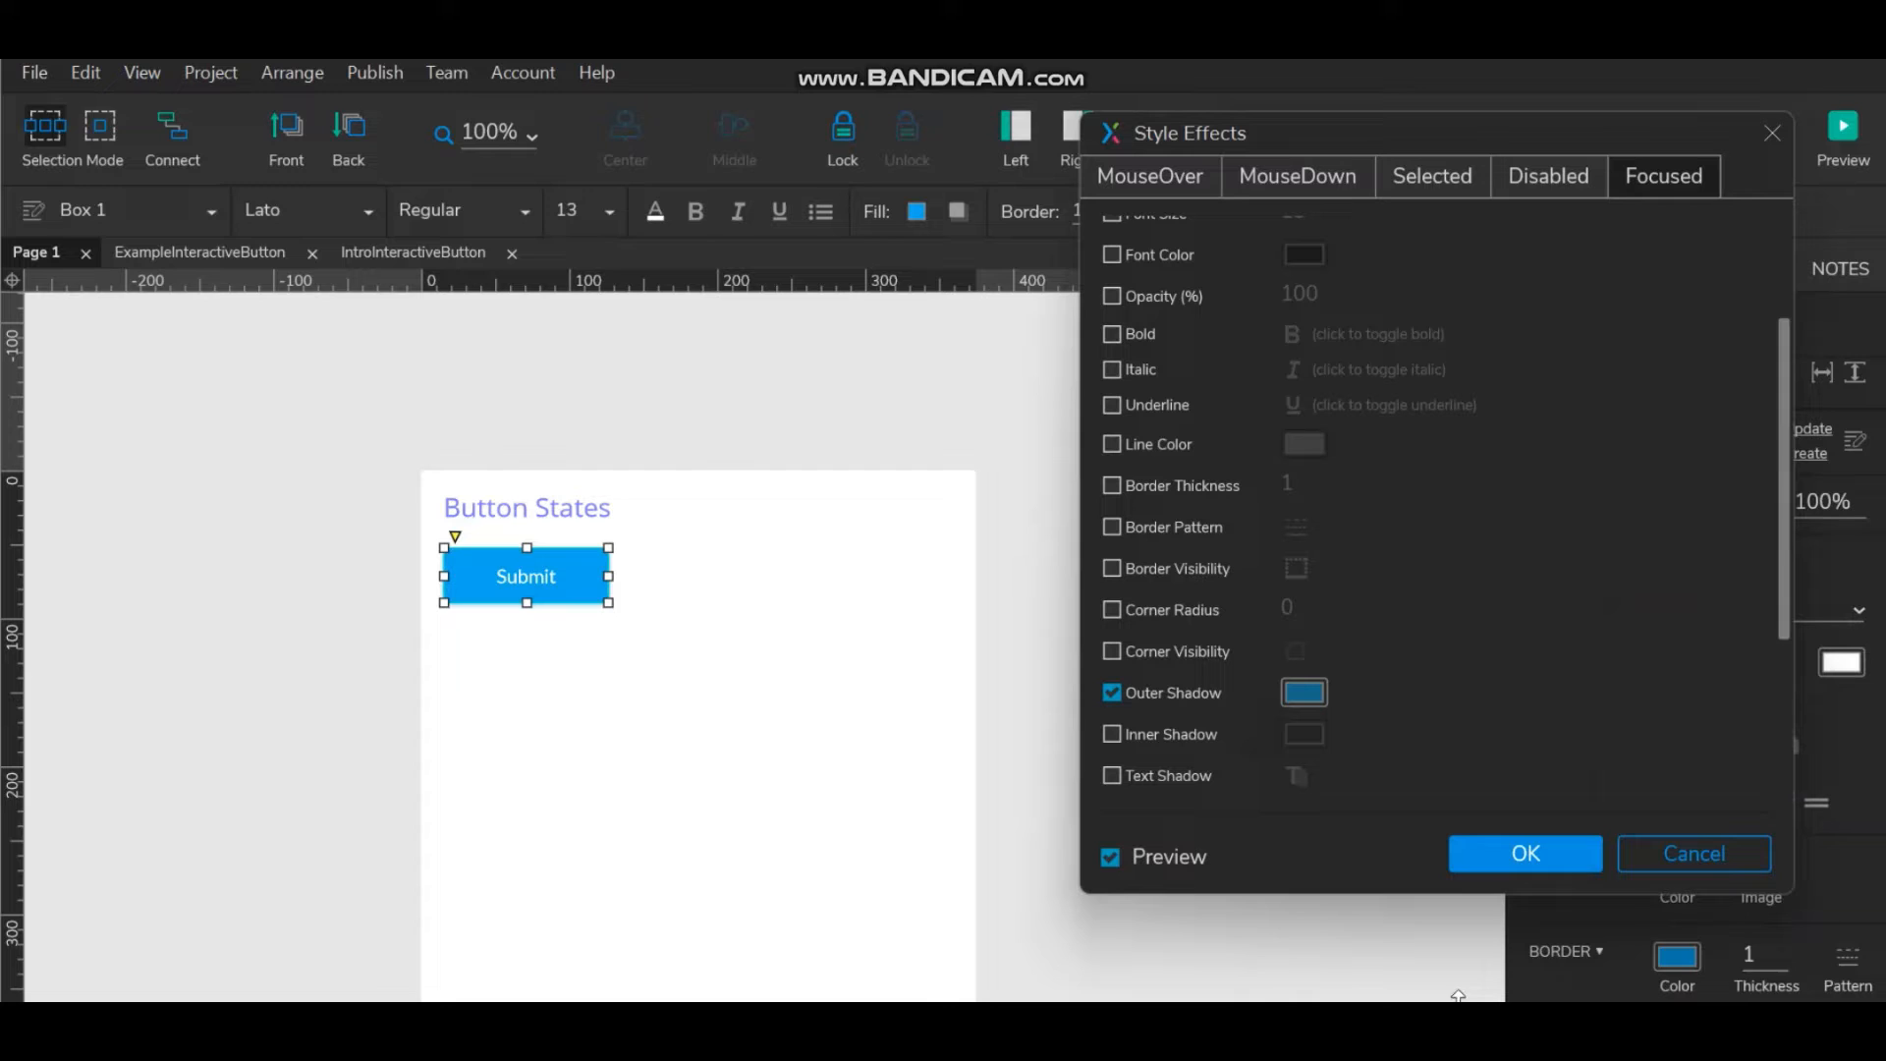
left_click(1548, 851)
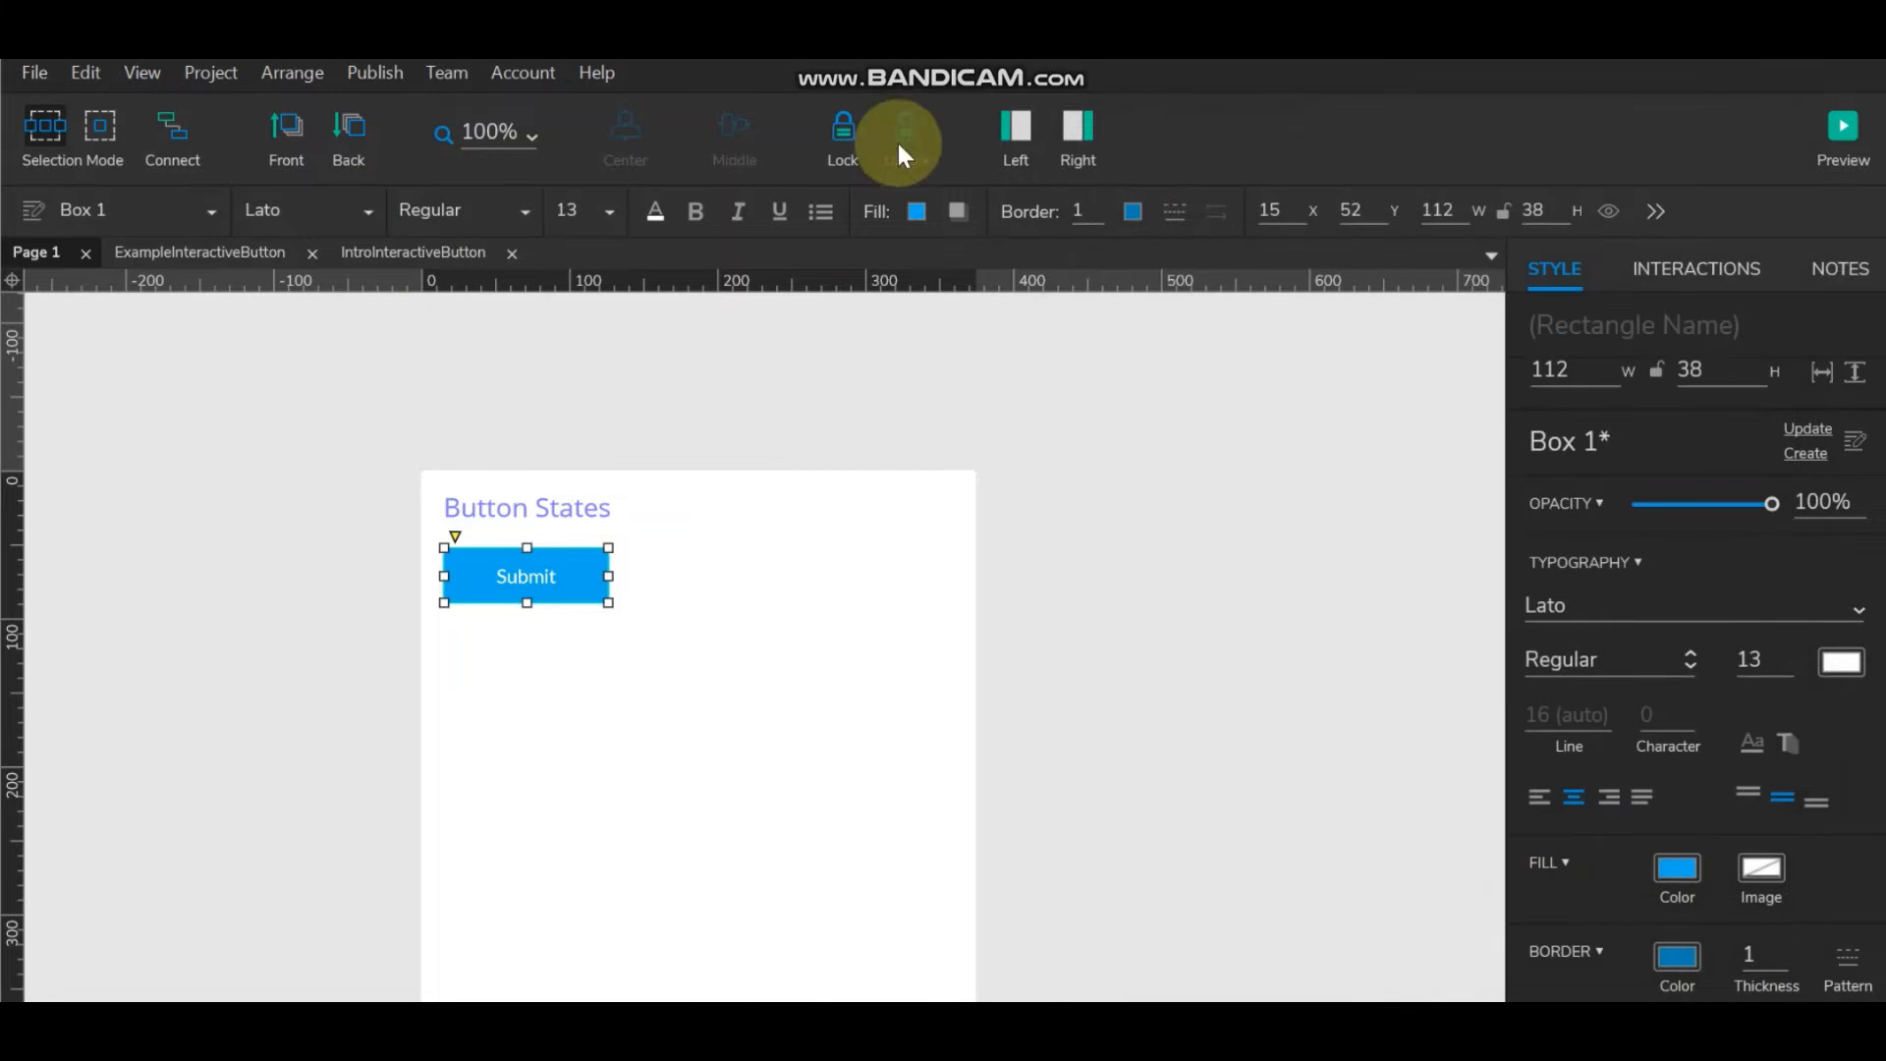
Preview the Submit button's page in the browser, then return to Axure RP.
left_click(1157, 621)
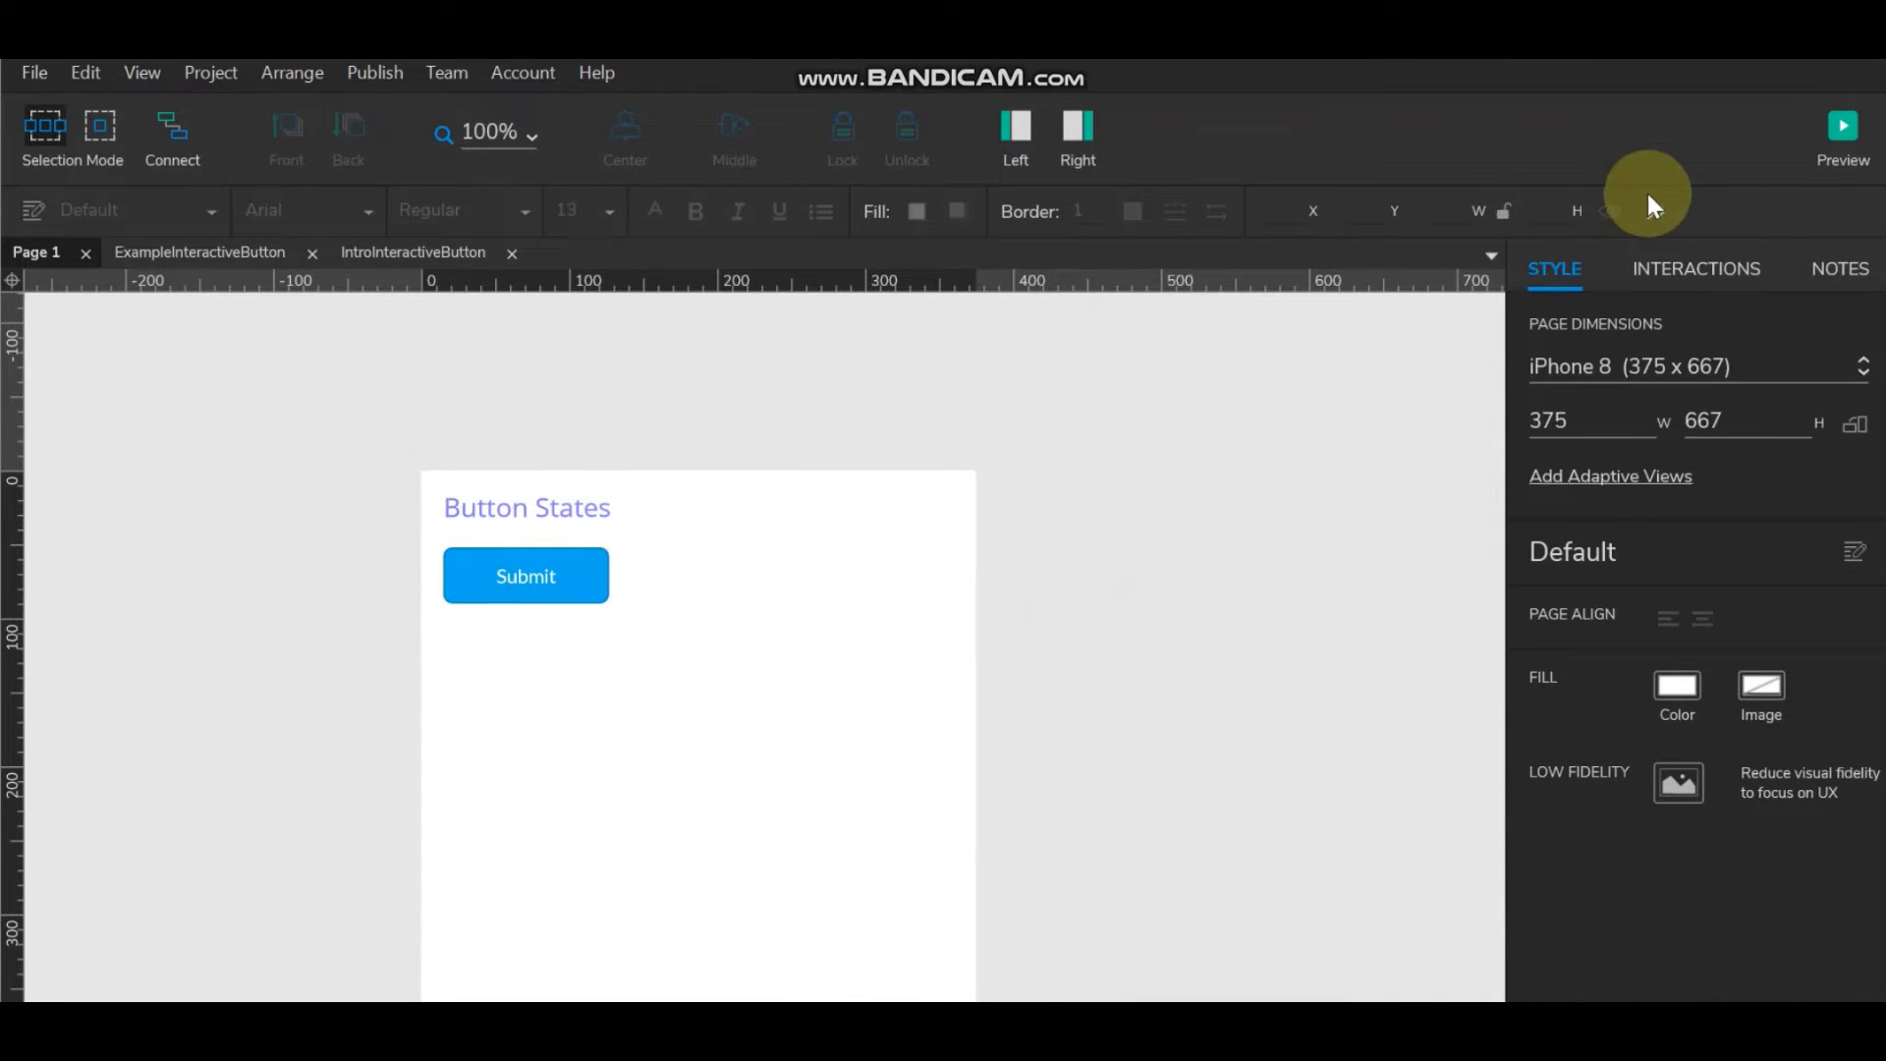
left_click(1840, 133)
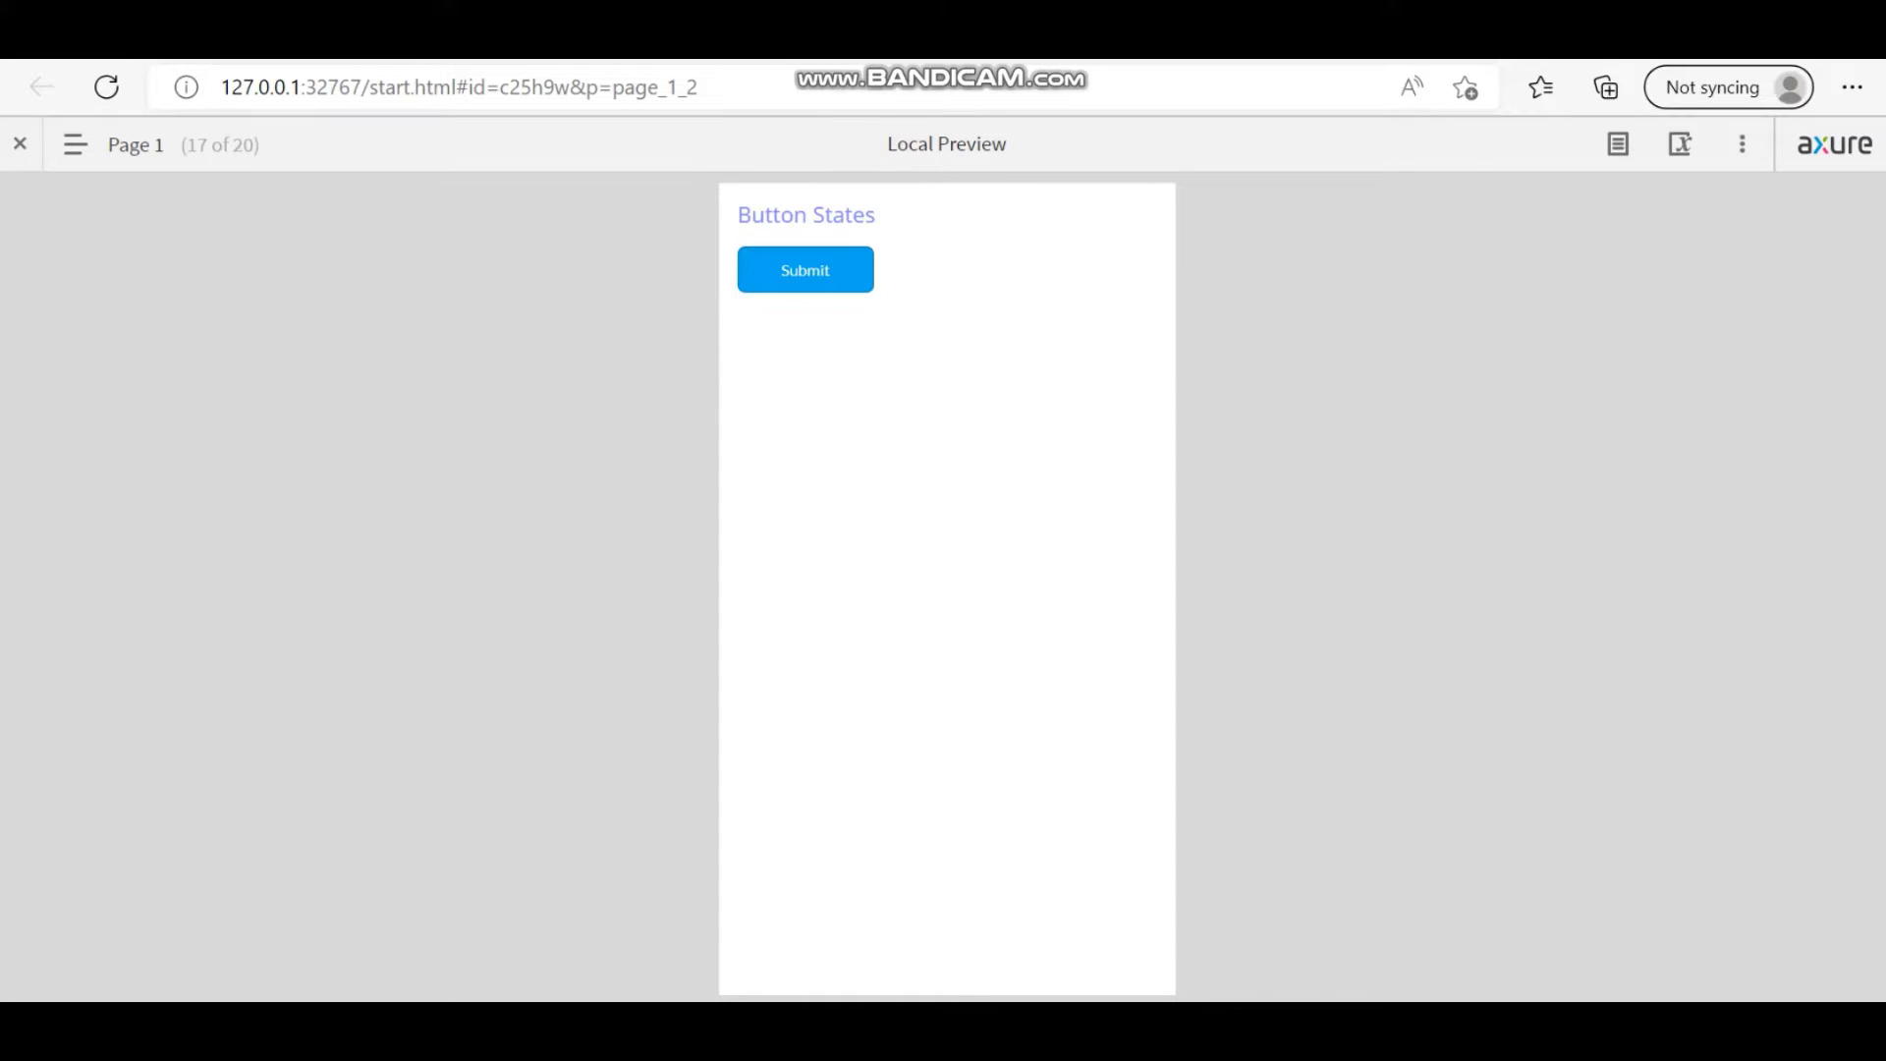
key("alt+Tab")
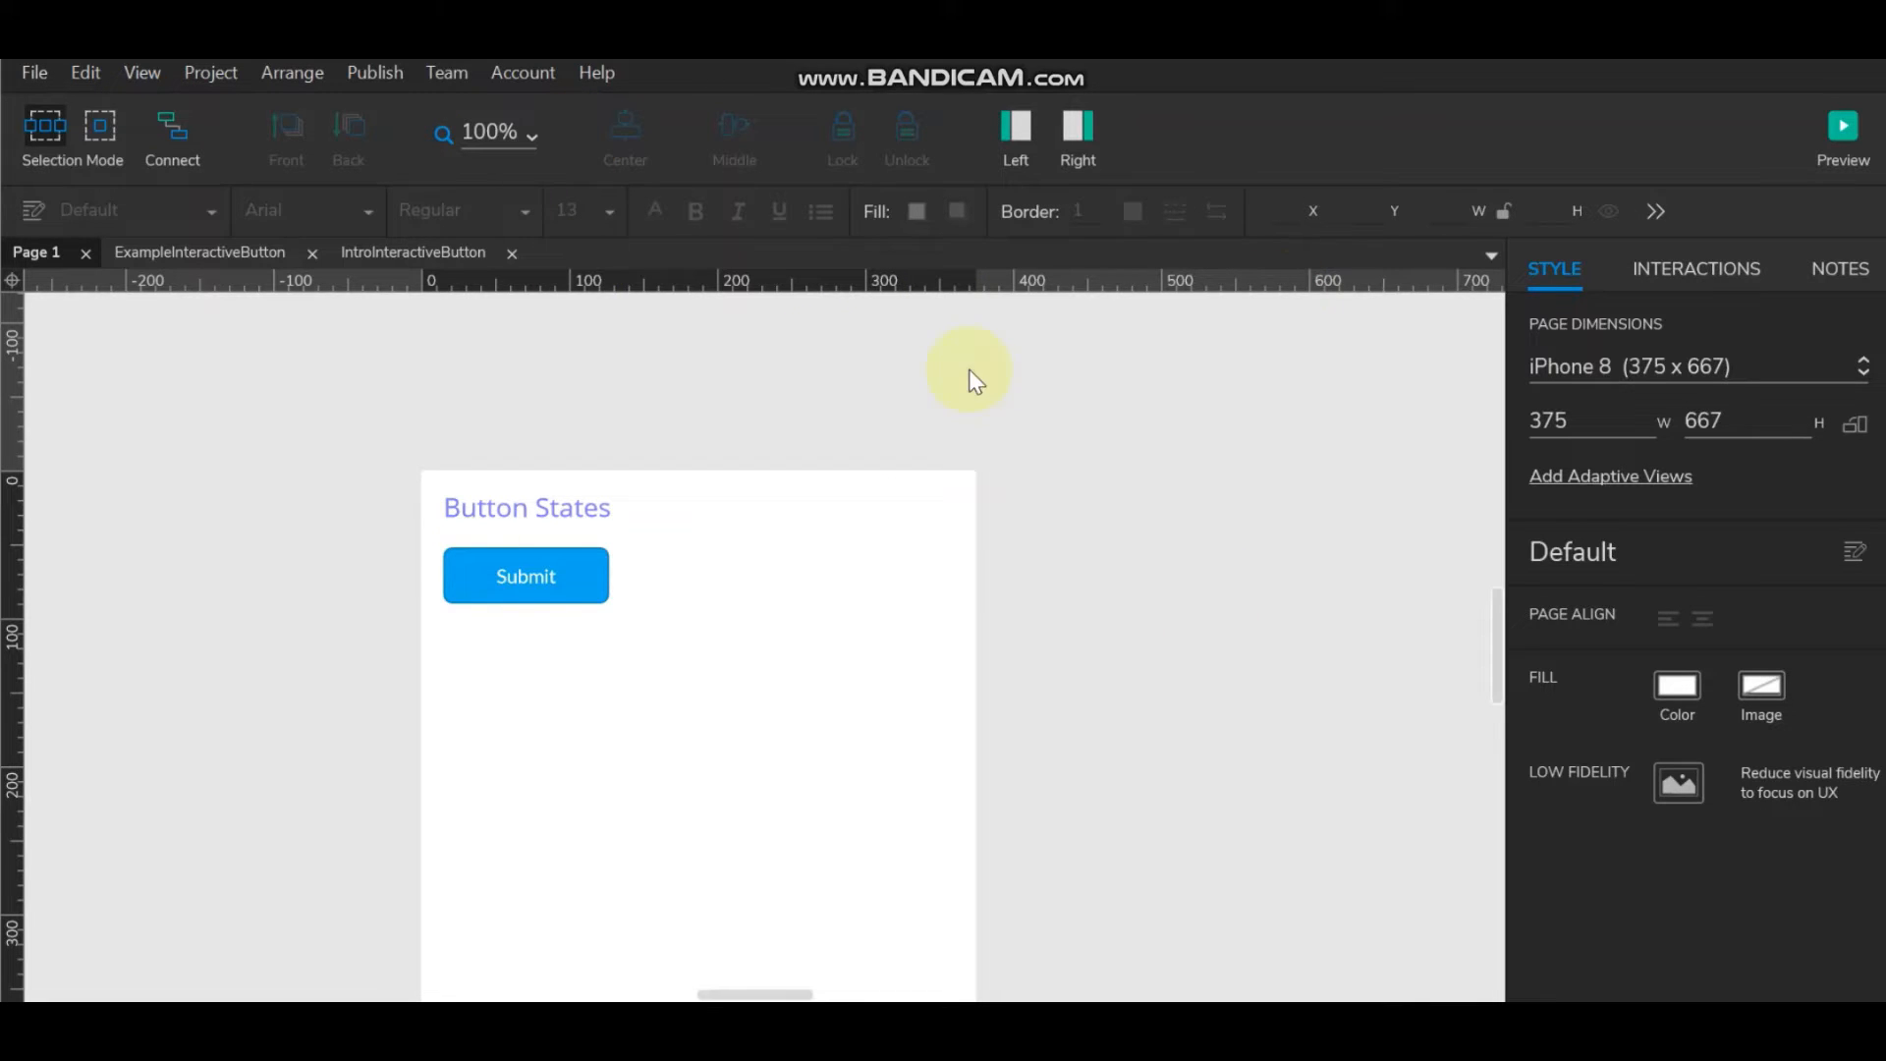
Duplicate the Submit button three times in a left-aligned column below the original.
left_click(514, 577)
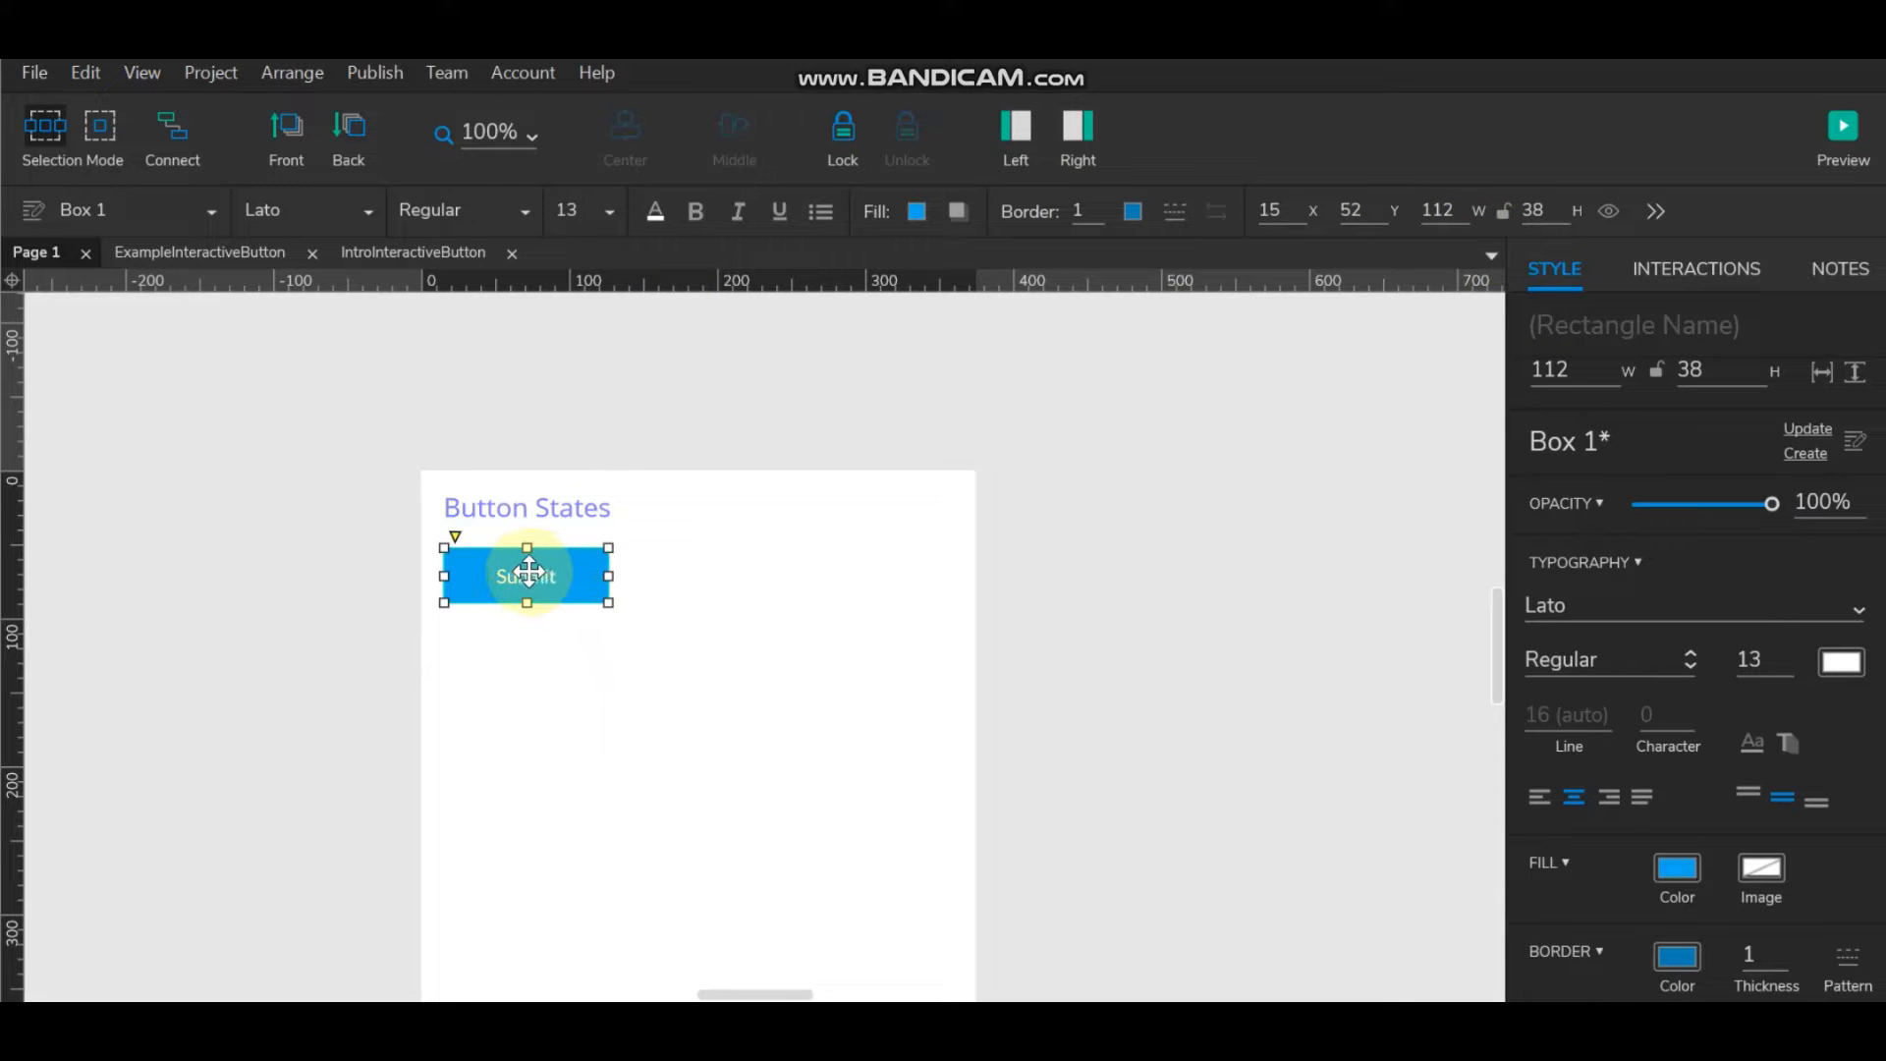
left_click_drag(529, 571, 517, 877)
left_click(750, 682)
left_click(901, 634)
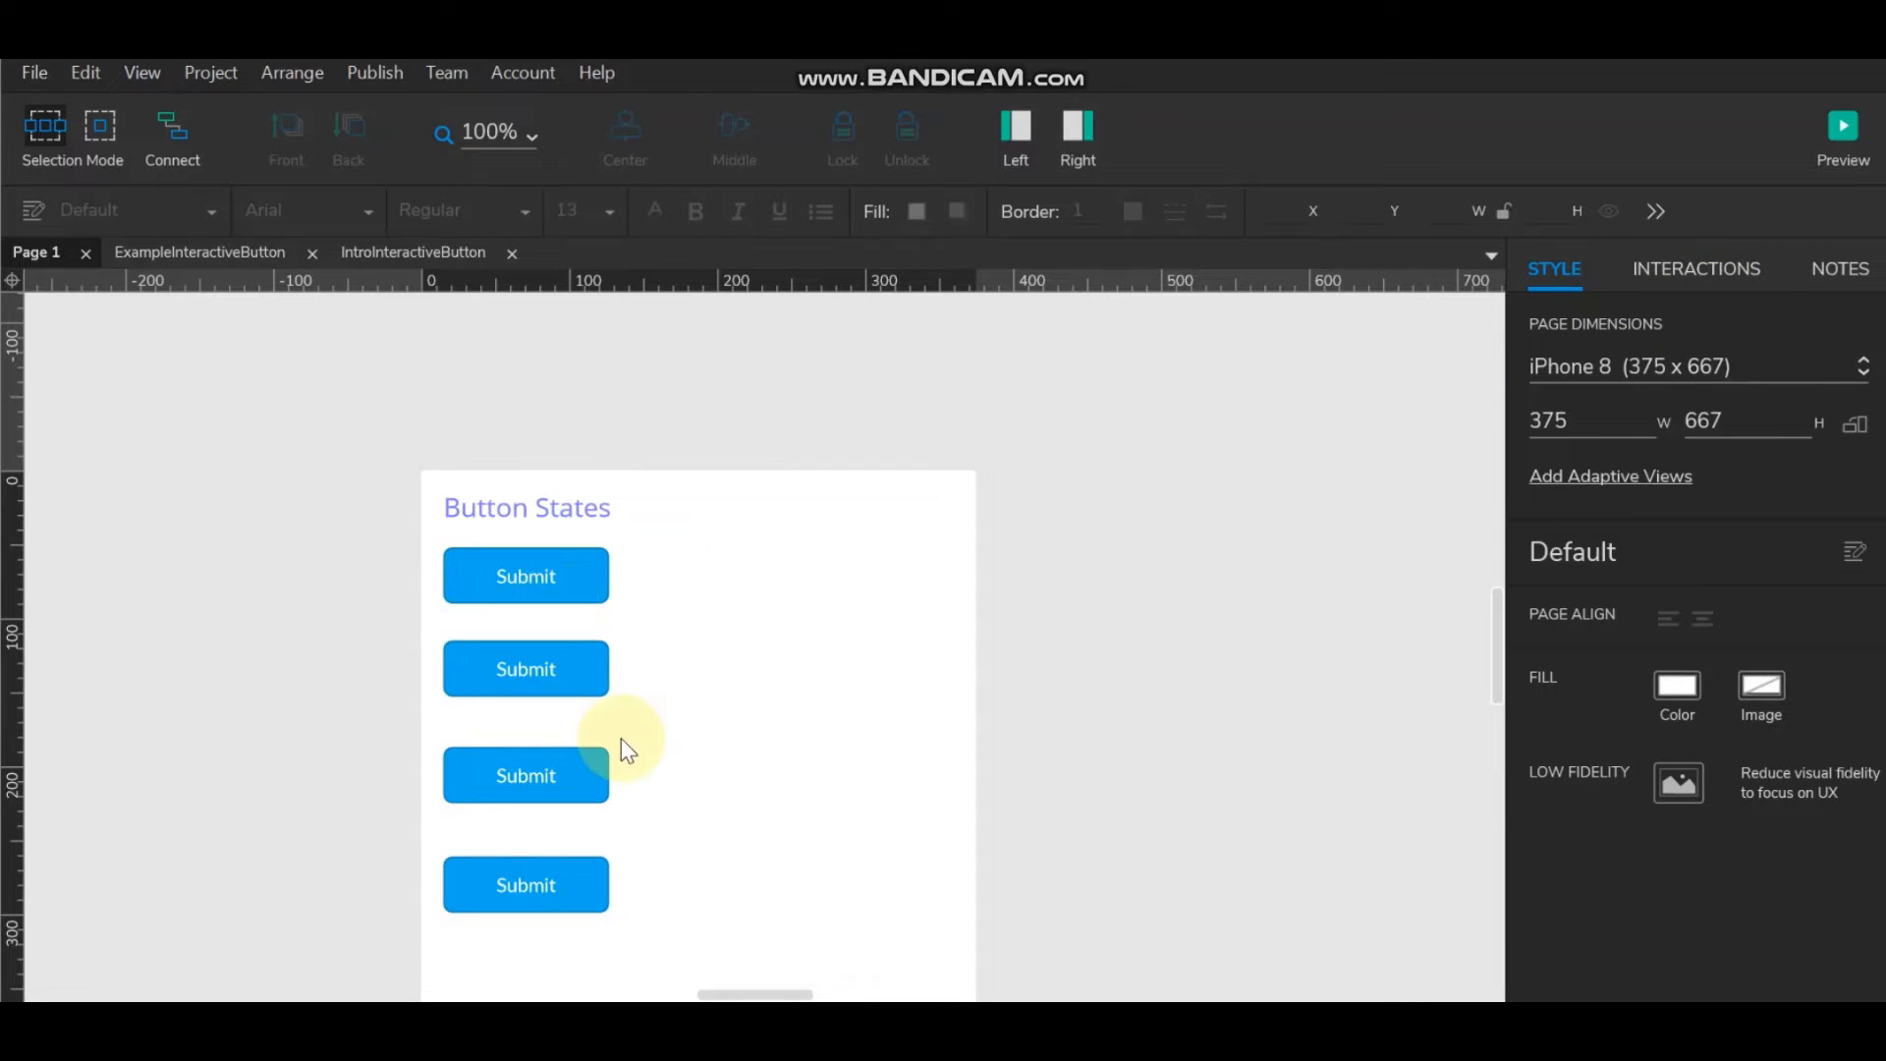
Give the third Submit button a Click or Tap interaction that sets This Widget to selected with the value true.
left_click(496, 768)
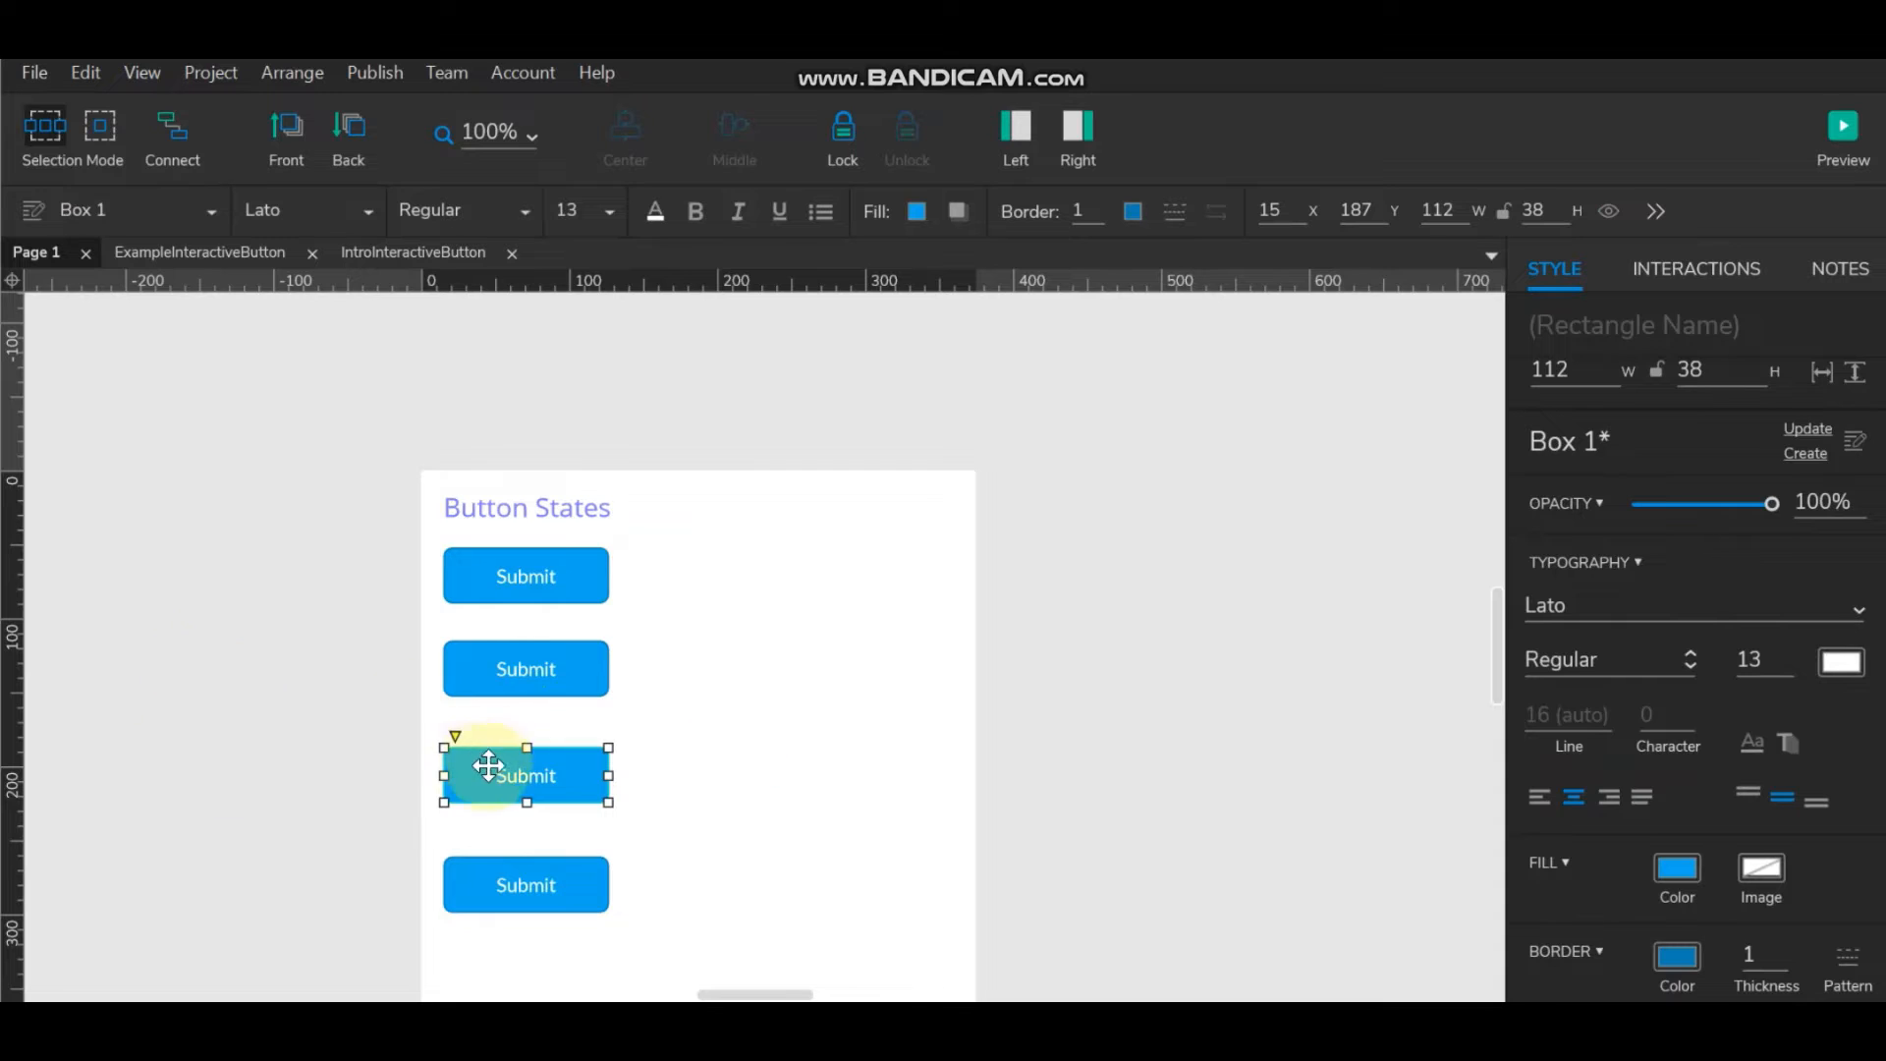
left_click(1704, 275)
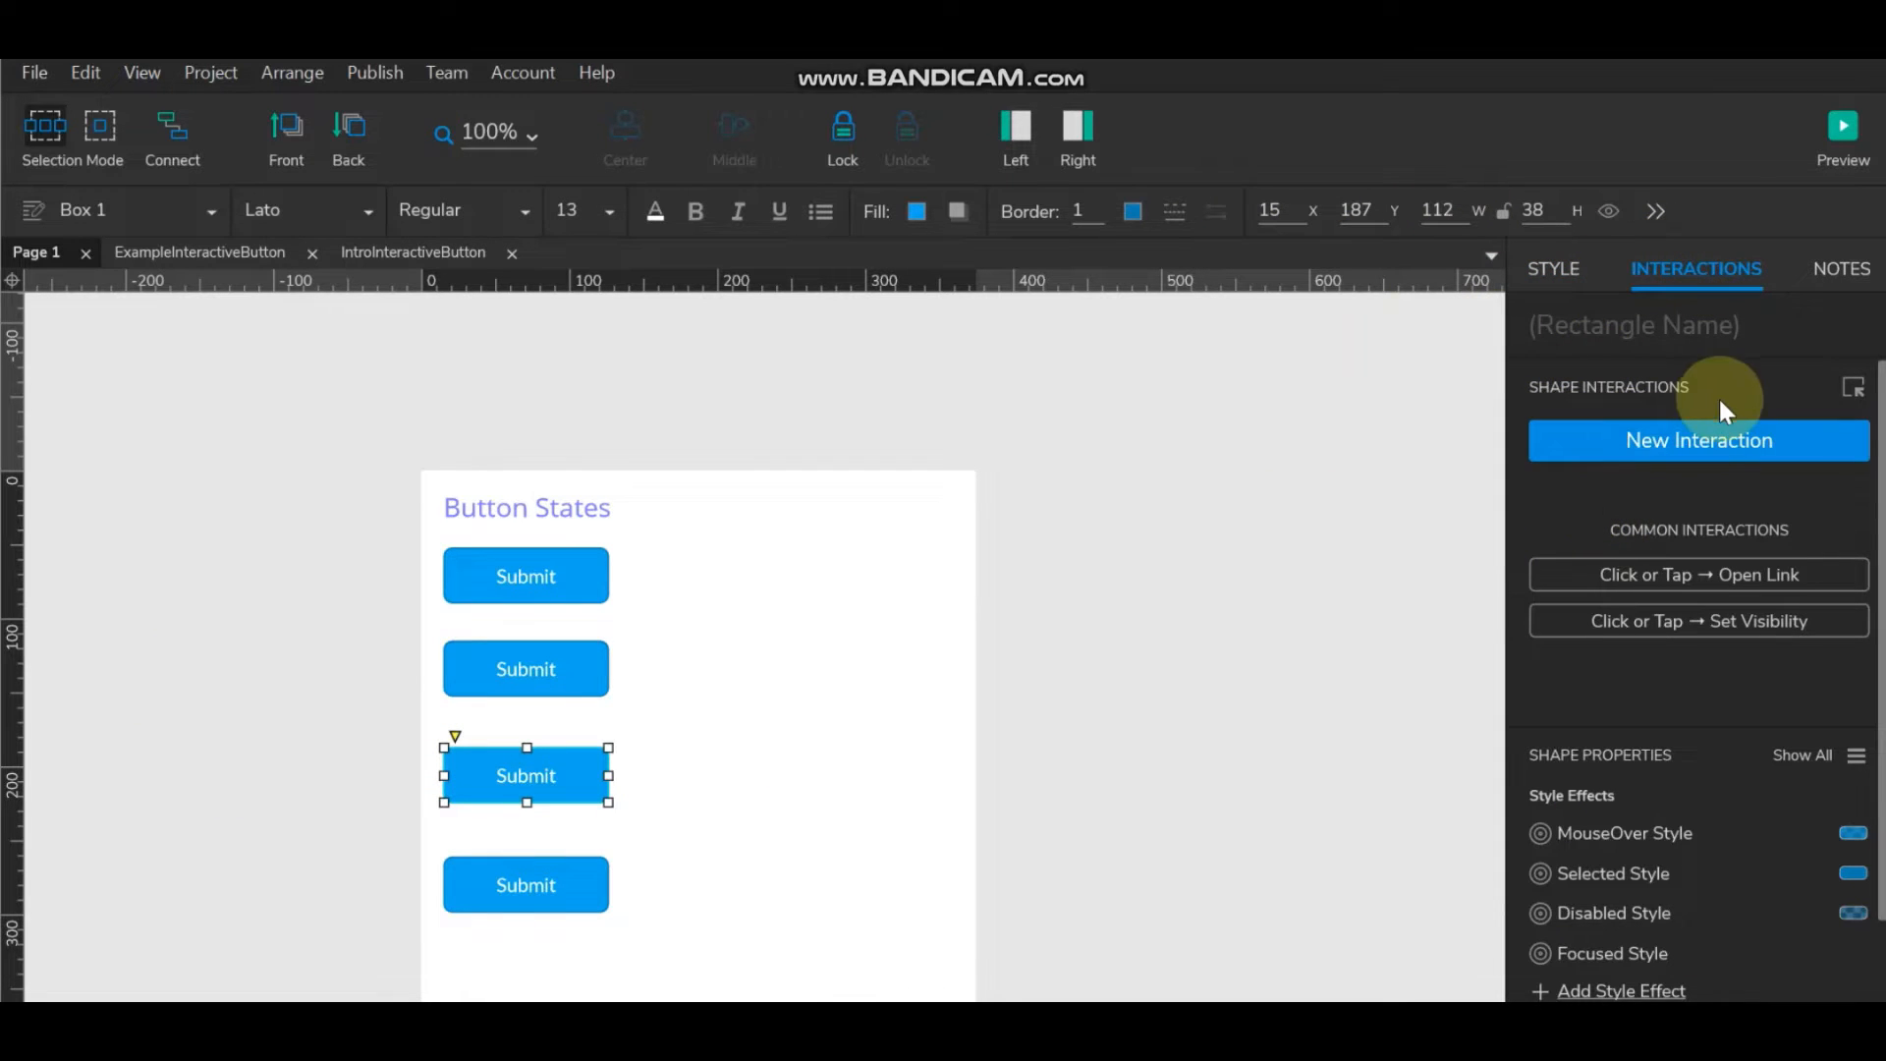
left_click(1702, 442)
left_click(1581, 519)
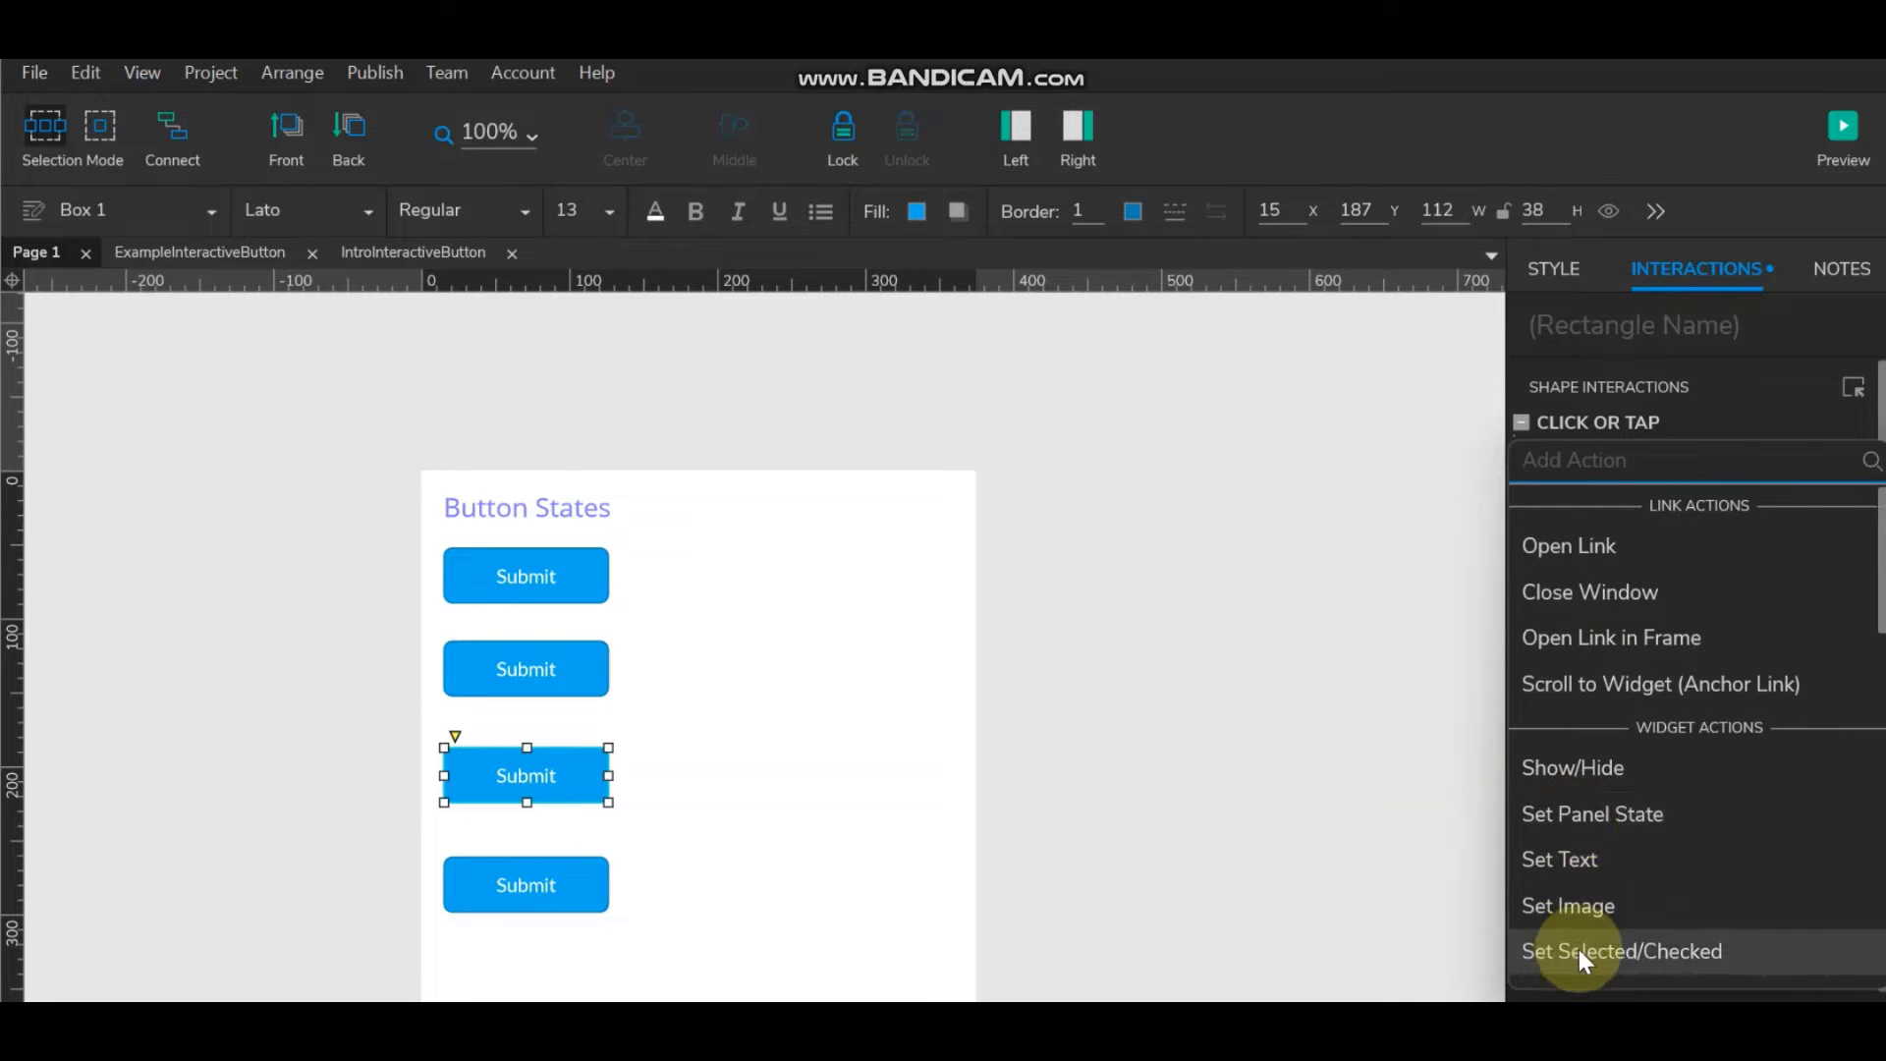
left_click(1580, 951)
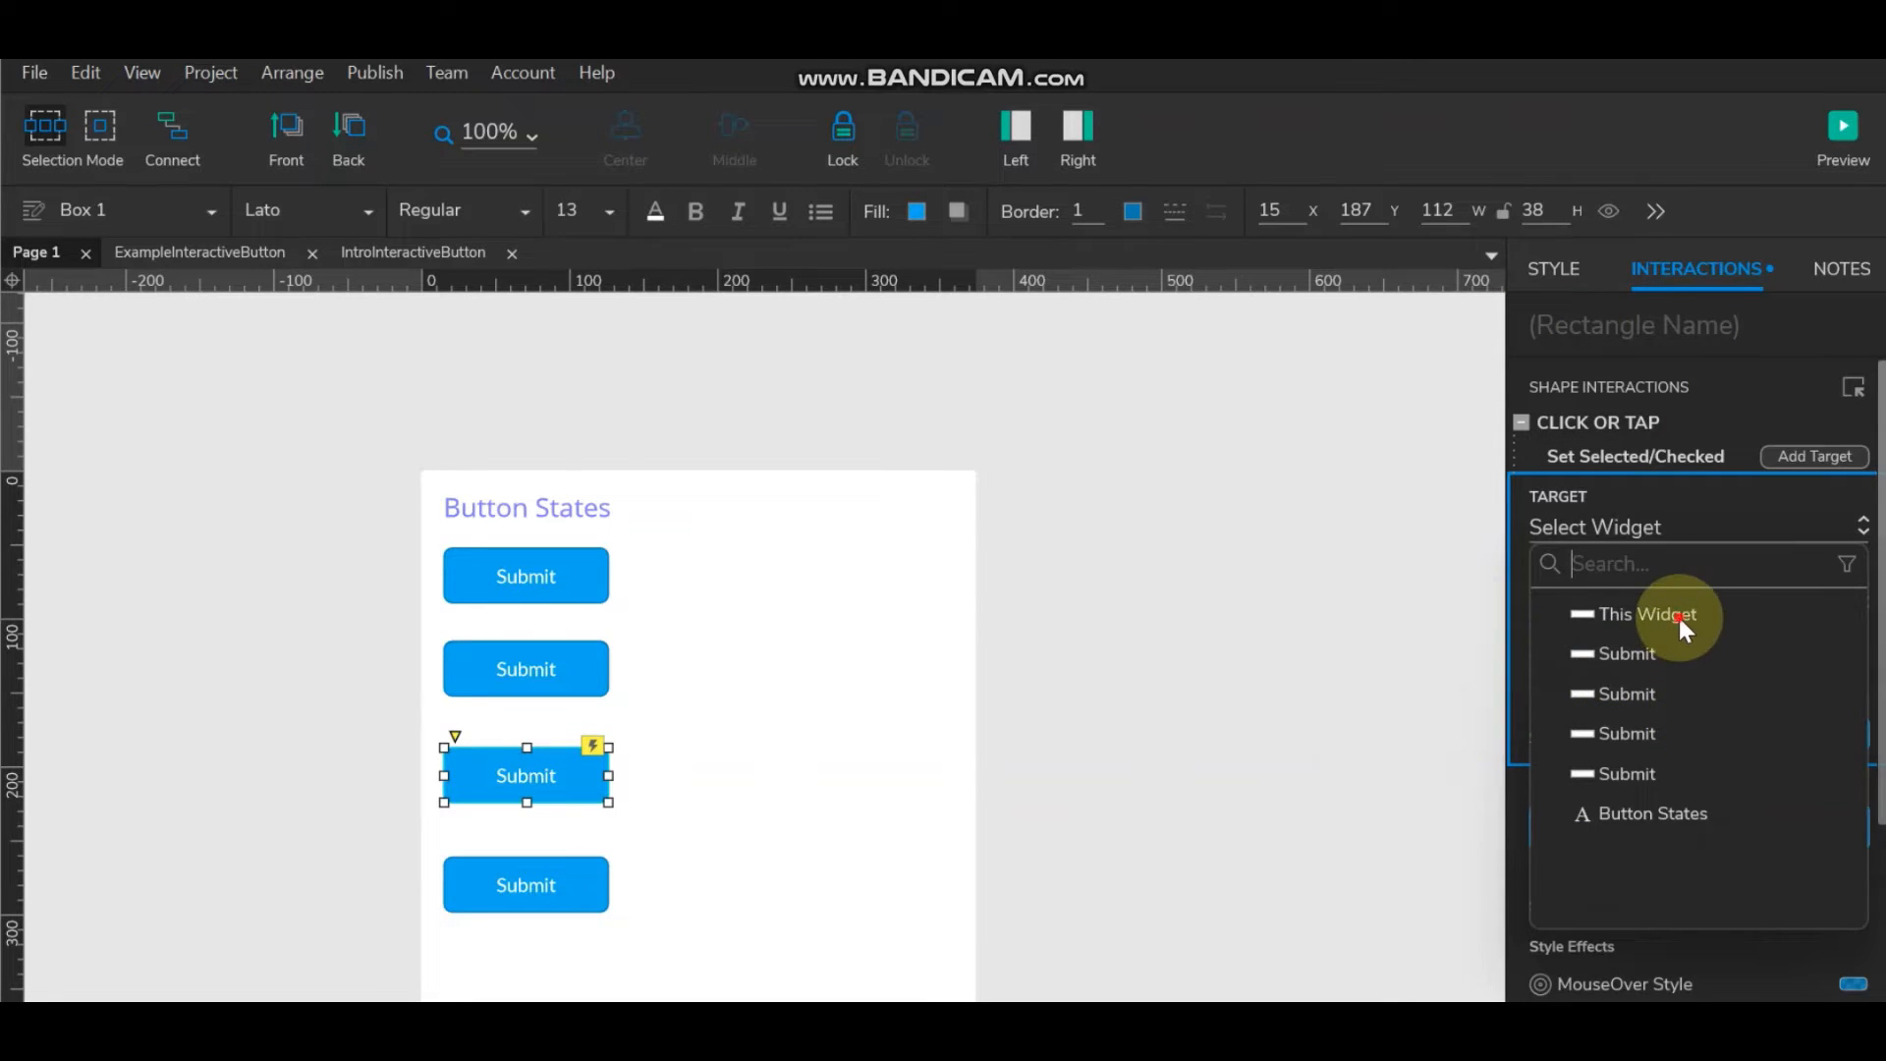
left_click(1678, 615)
left_click(1791, 758)
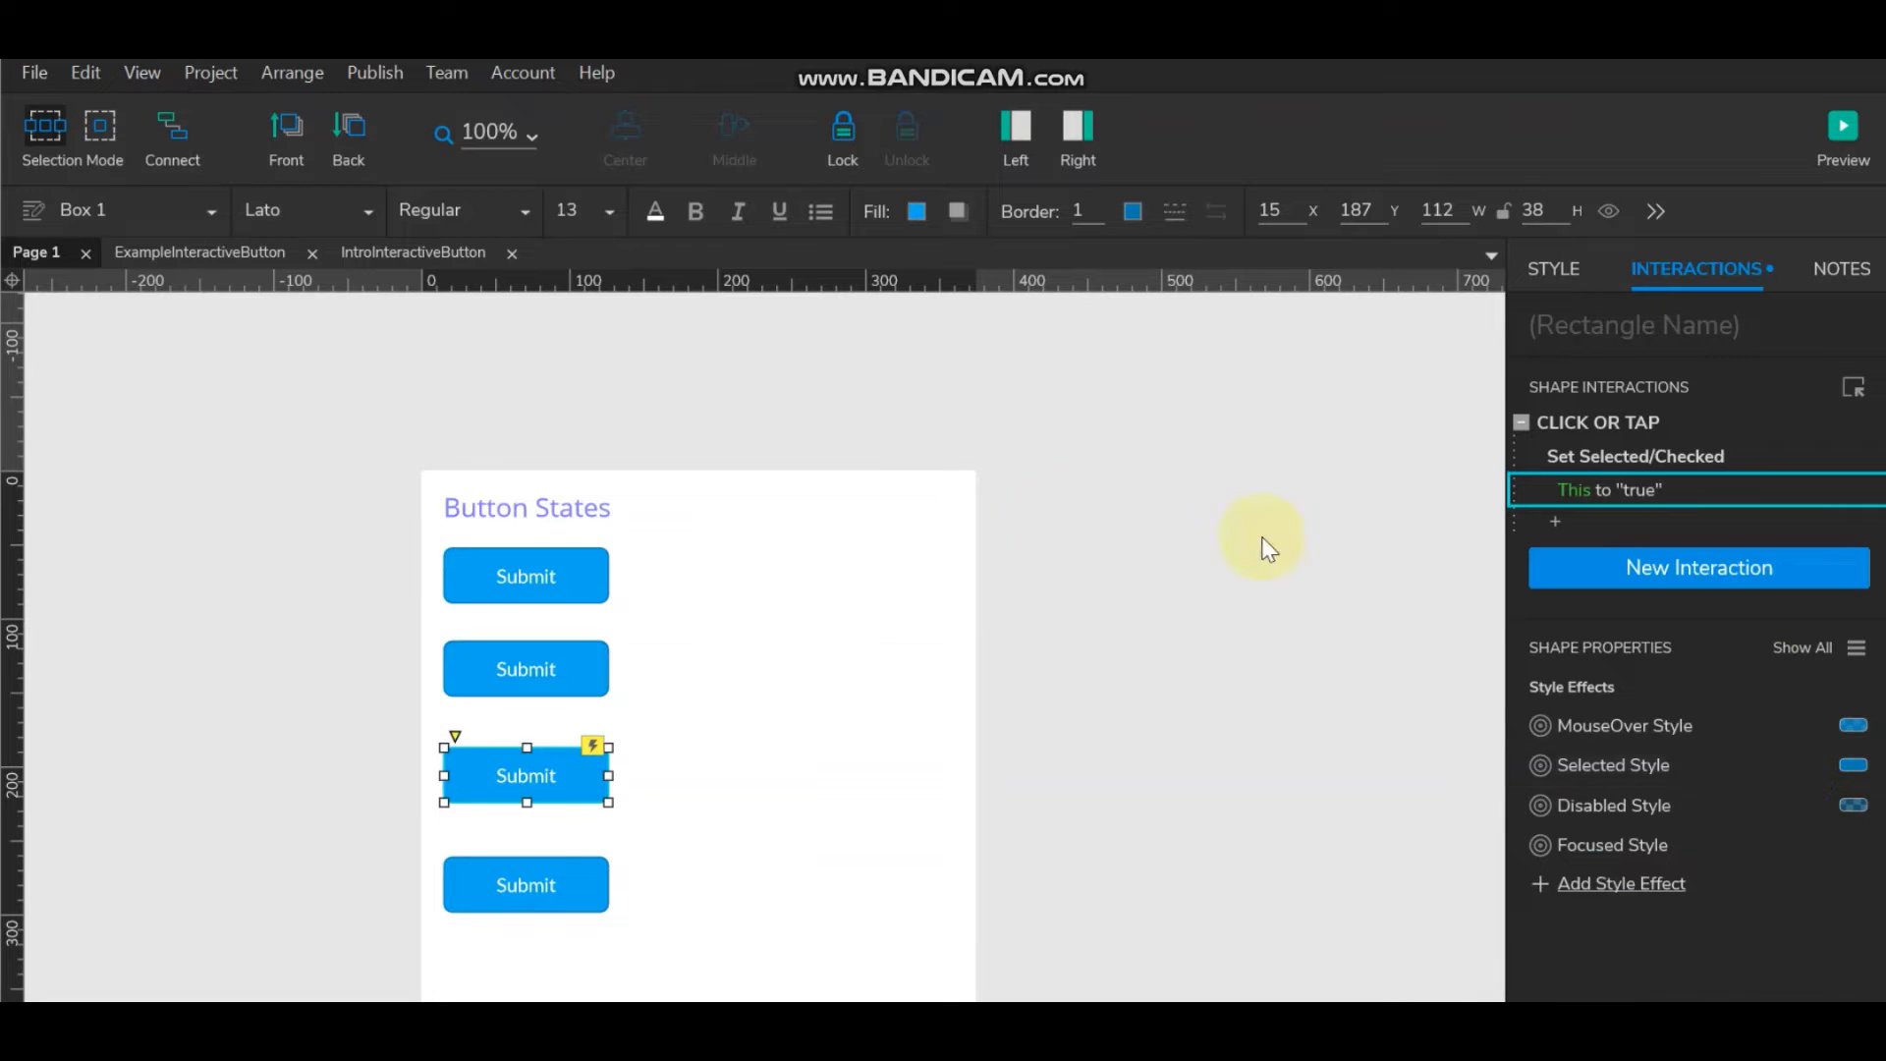
Give the fourth Submit button a Click or Tap interaction with the Focus action targeting This Widget.
scroll(744, 684, "down", 2)
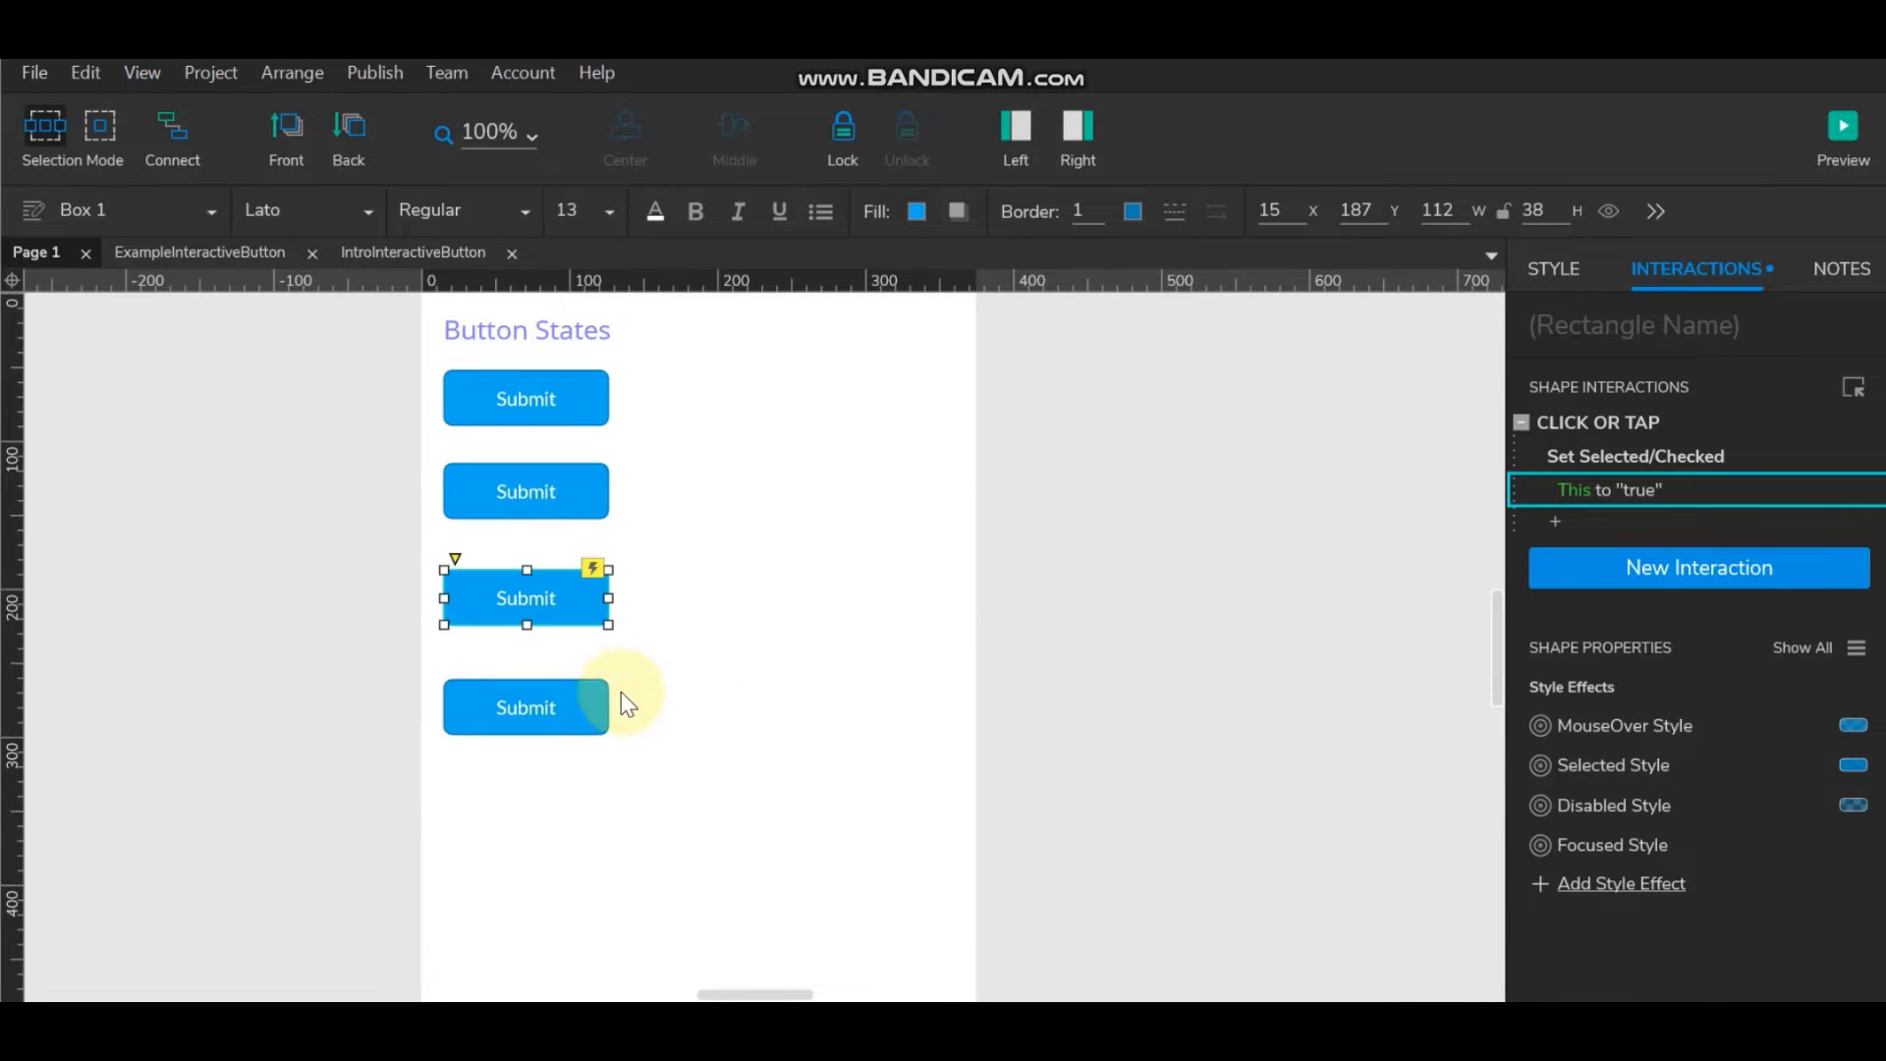
left_click(546, 706)
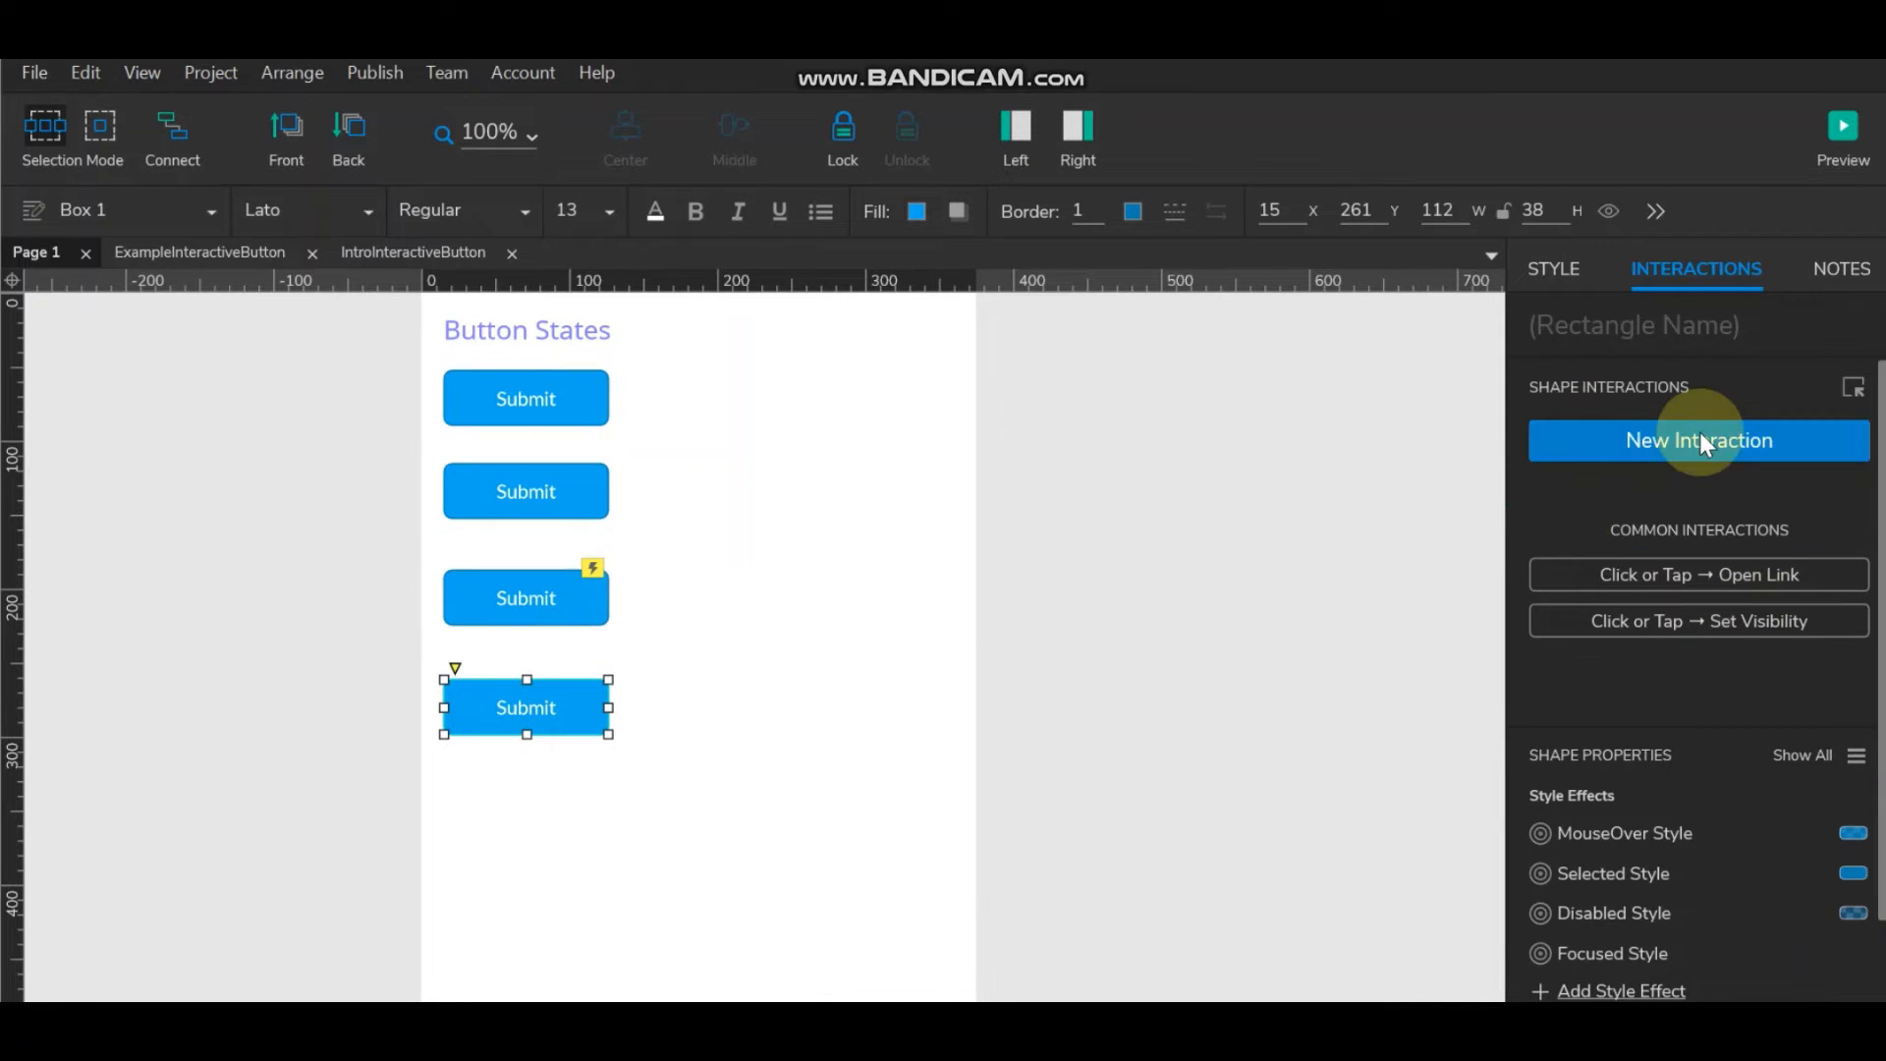
left_click(1768, 453)
left_click(1572, 543)
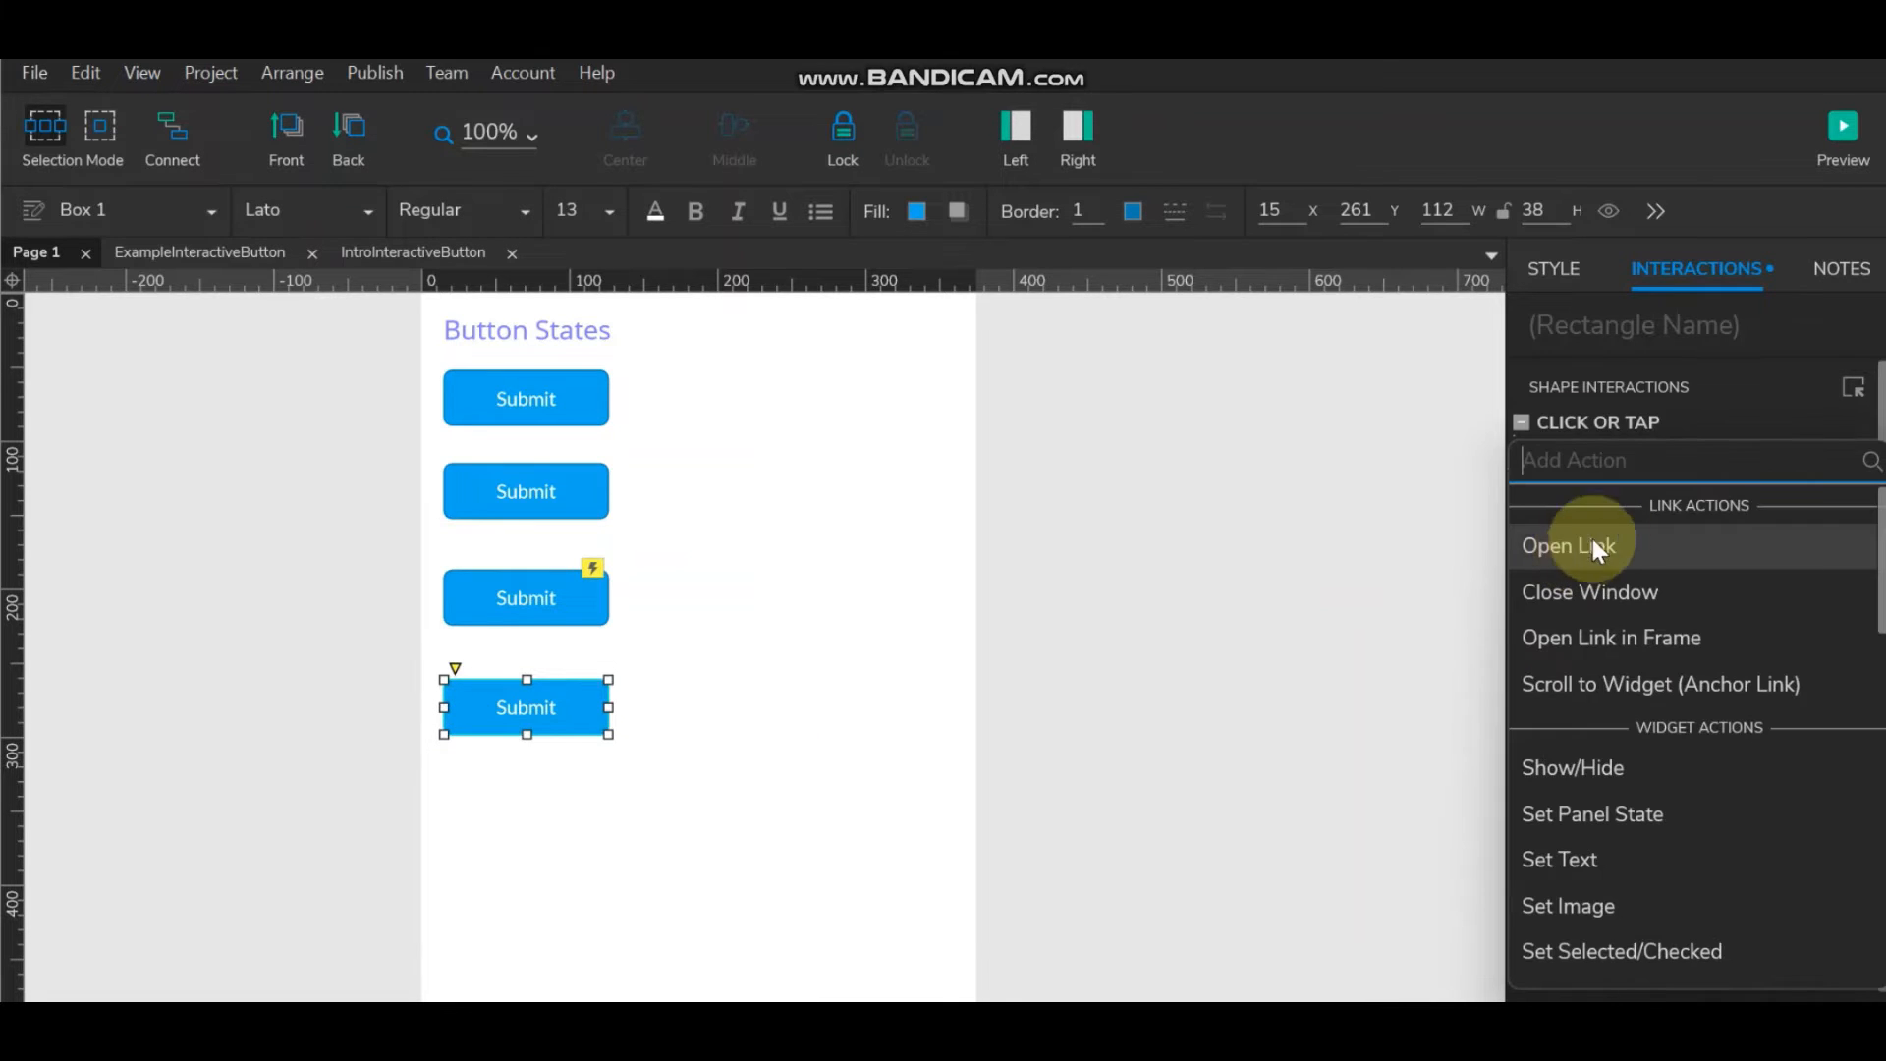
double_click(1601, 425)
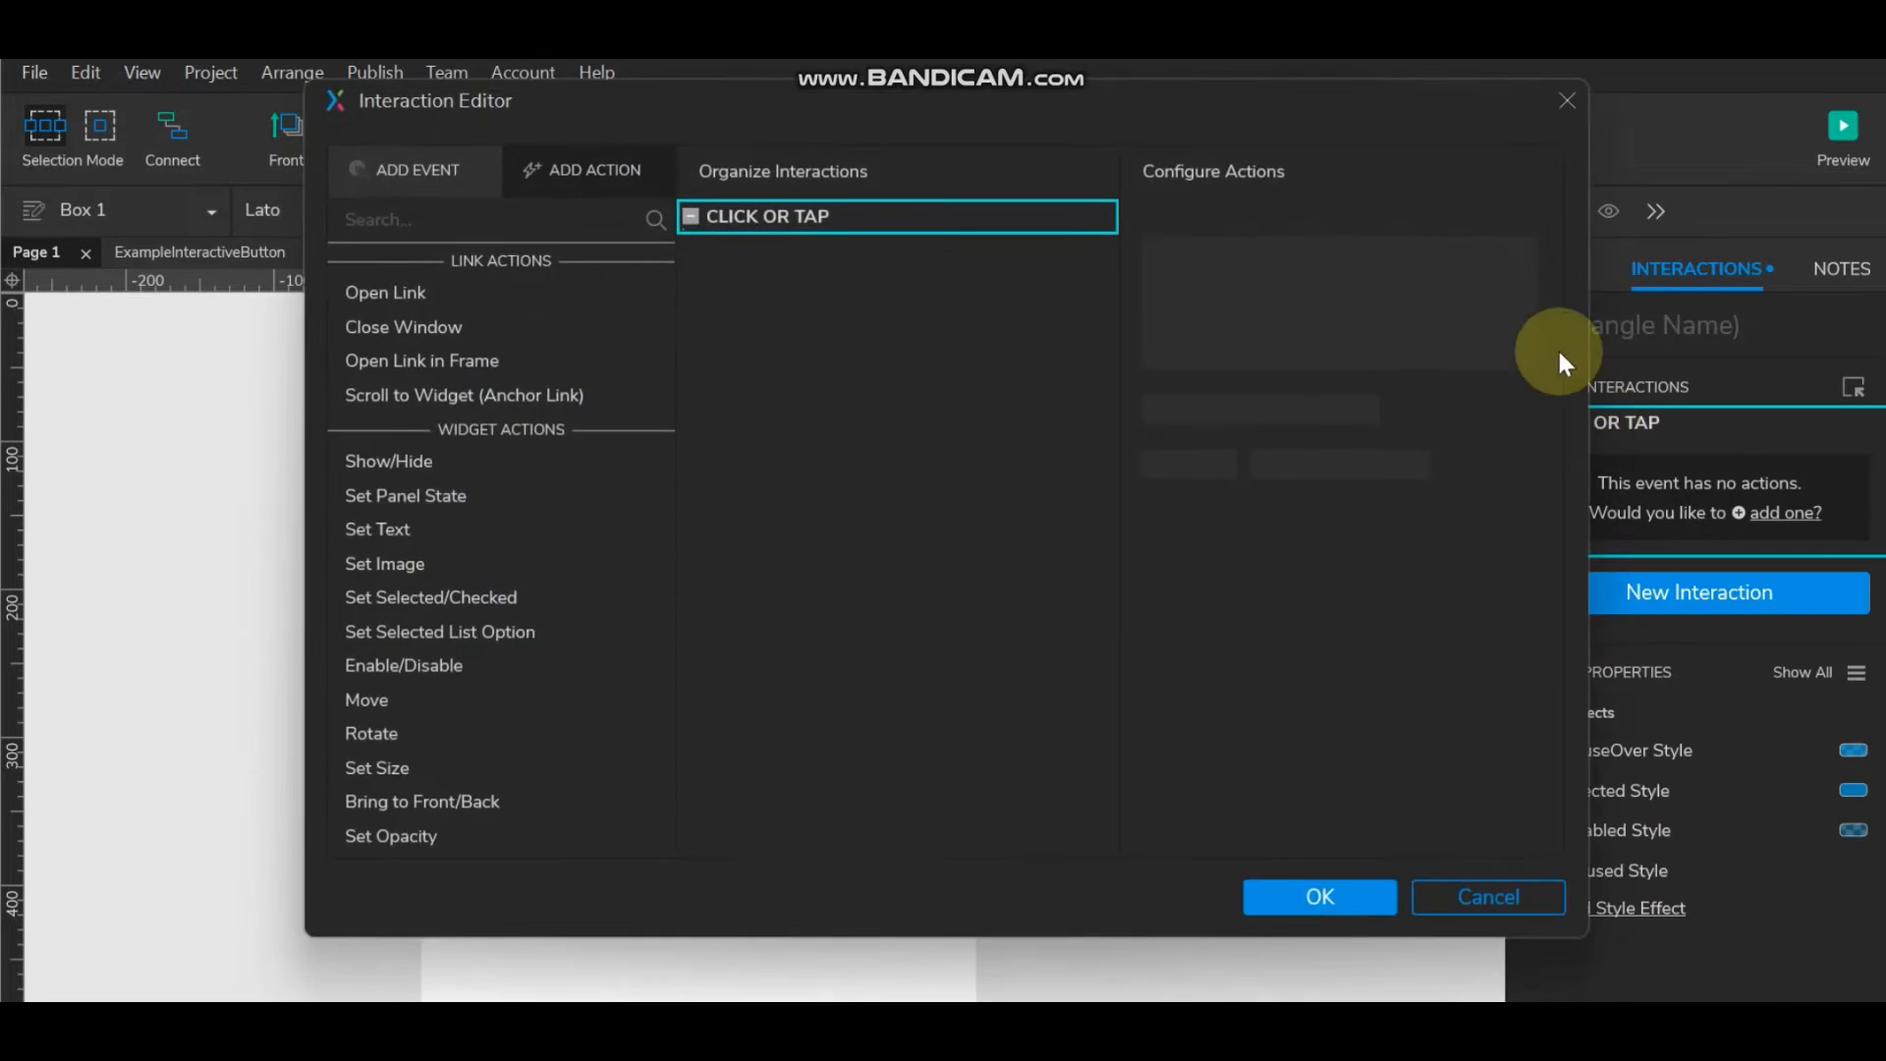
scroll(417, 705, "down", 2)
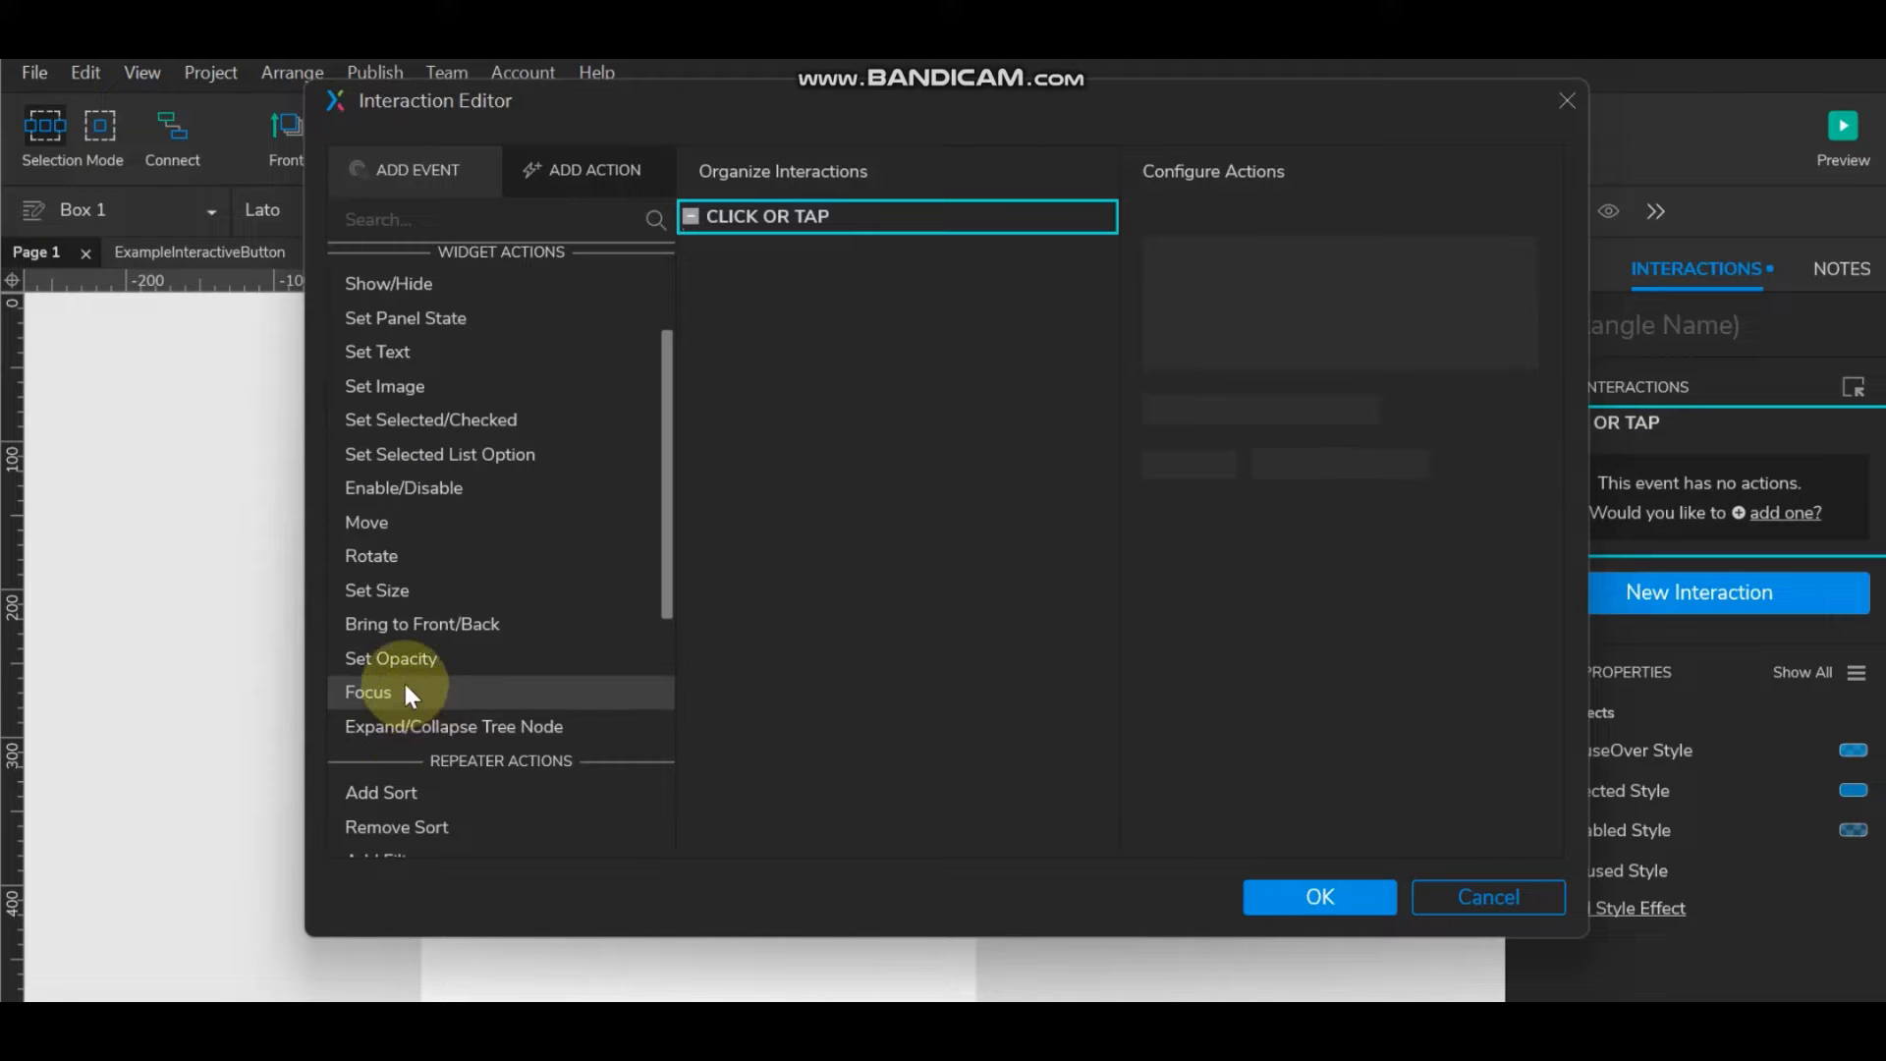
left_click(403, 687)
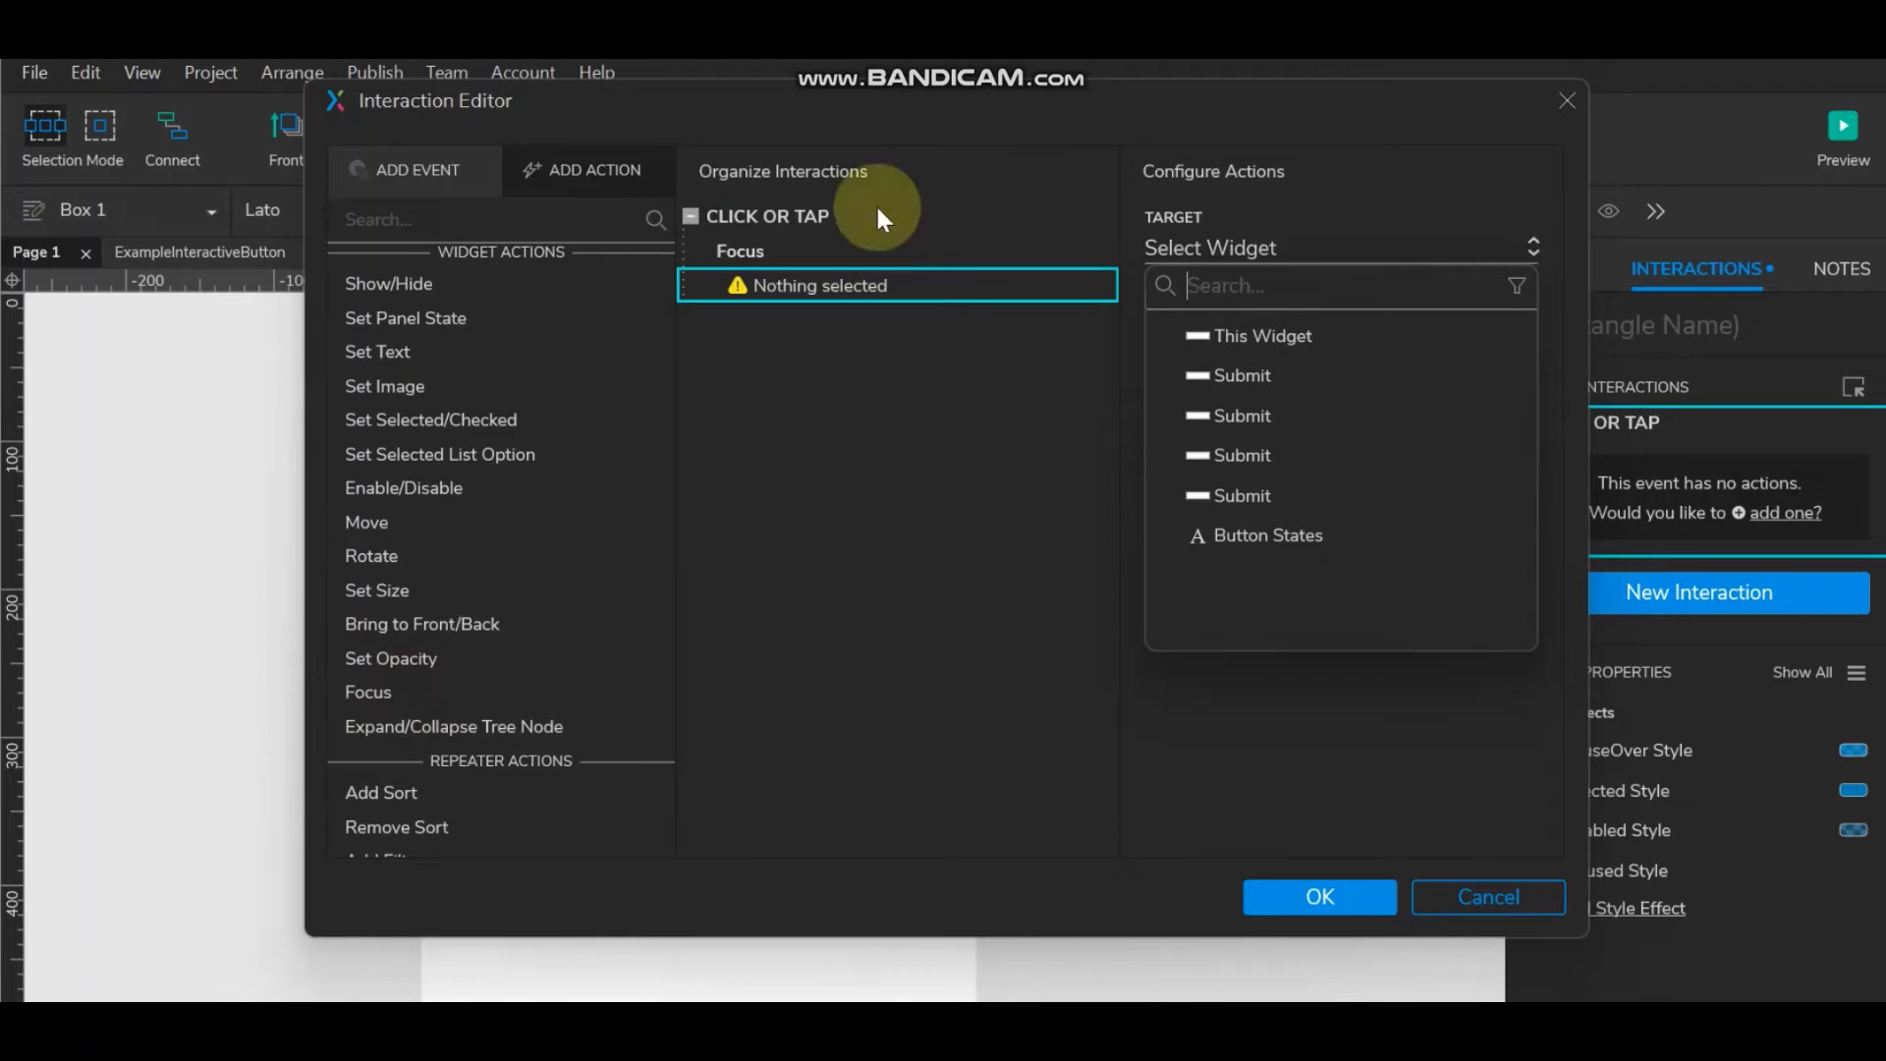
left_click(1244, 332)
left_click(1317, 896)
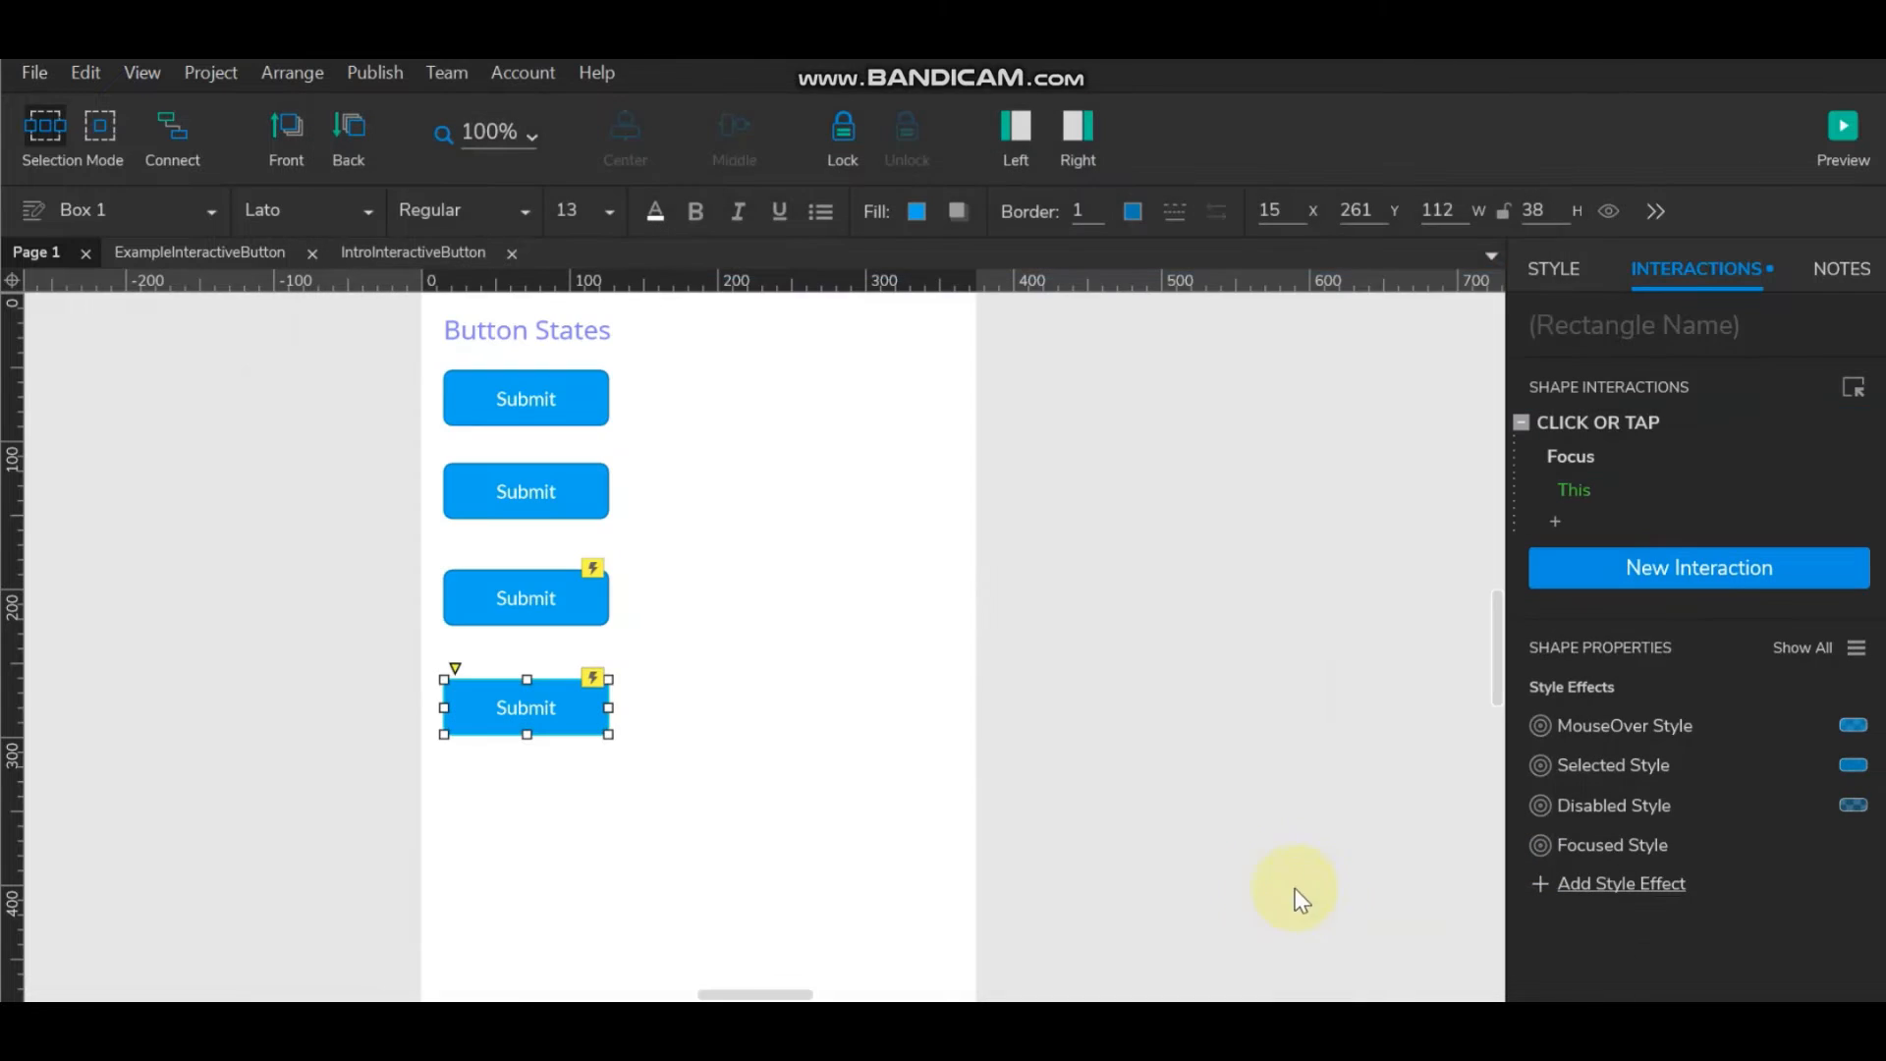
left_click(913, 697)
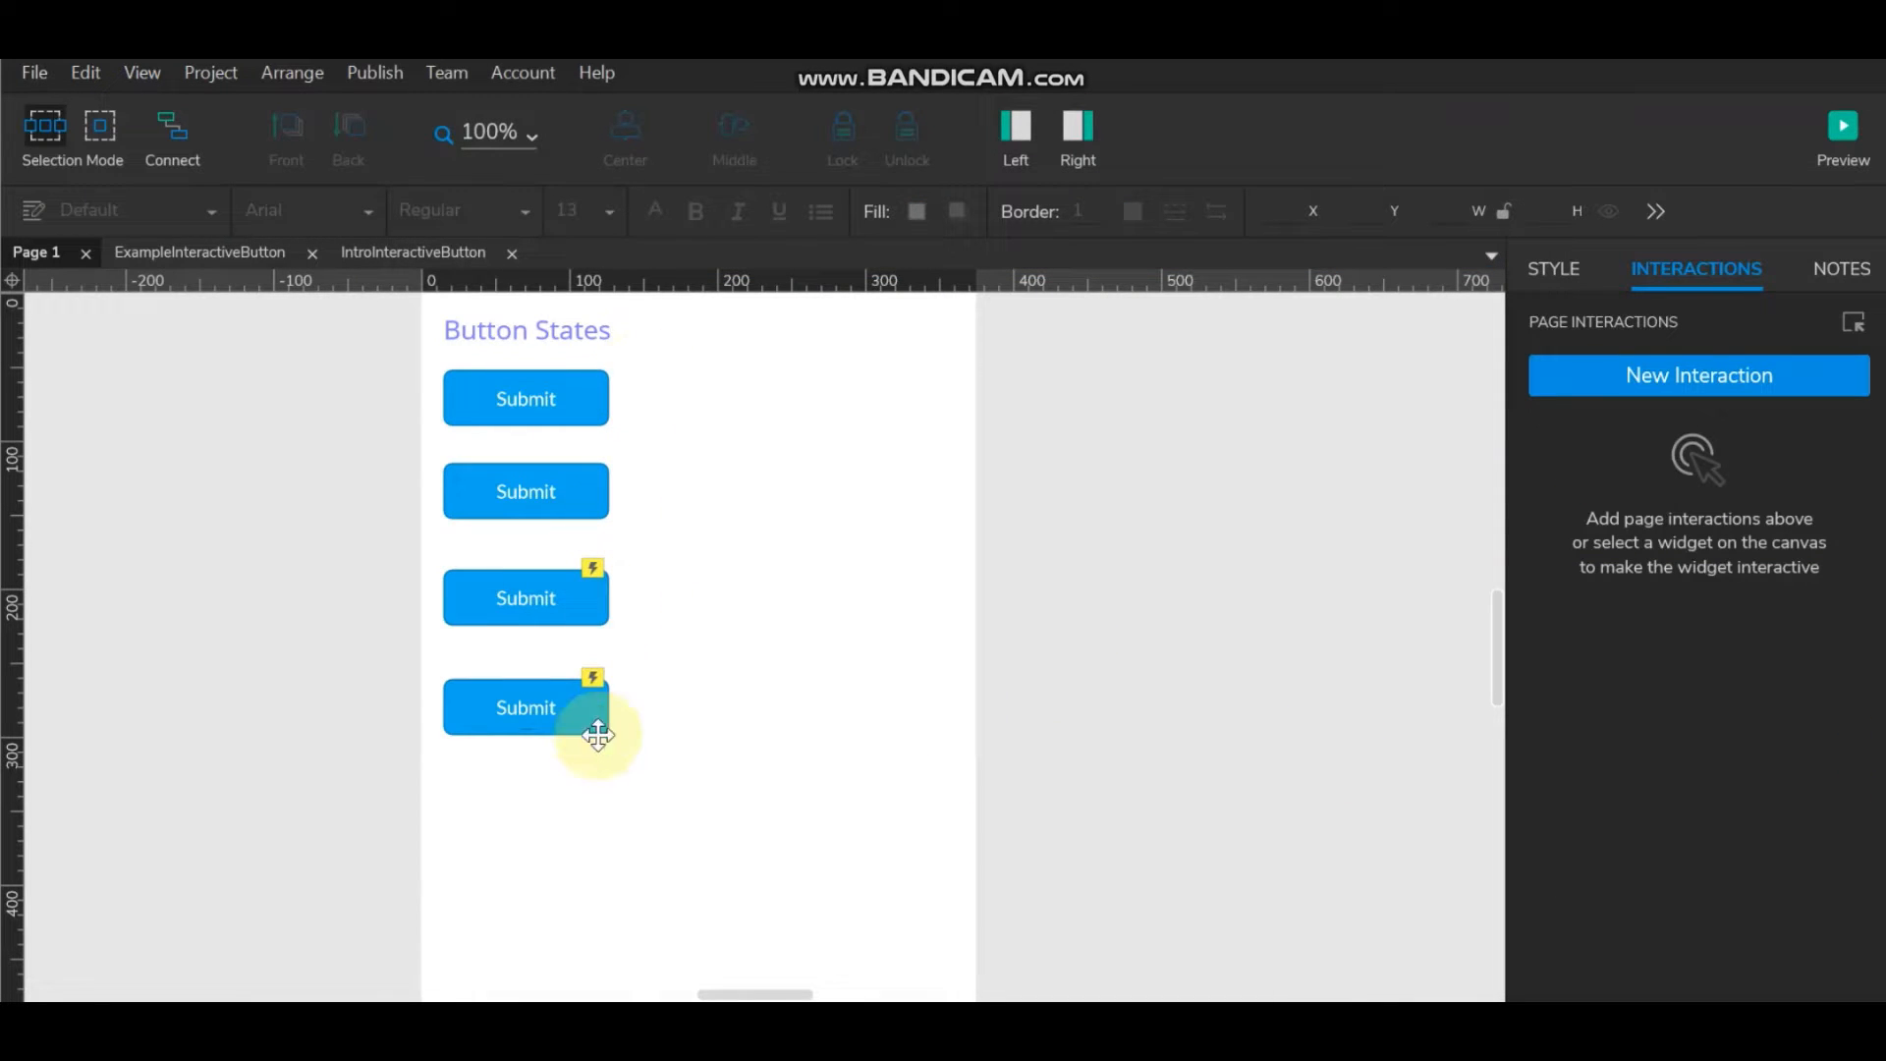
Preview the page in the browser, test the third and fourth Submit buttons, and return to Axure RP.
left_click(1839, 138)
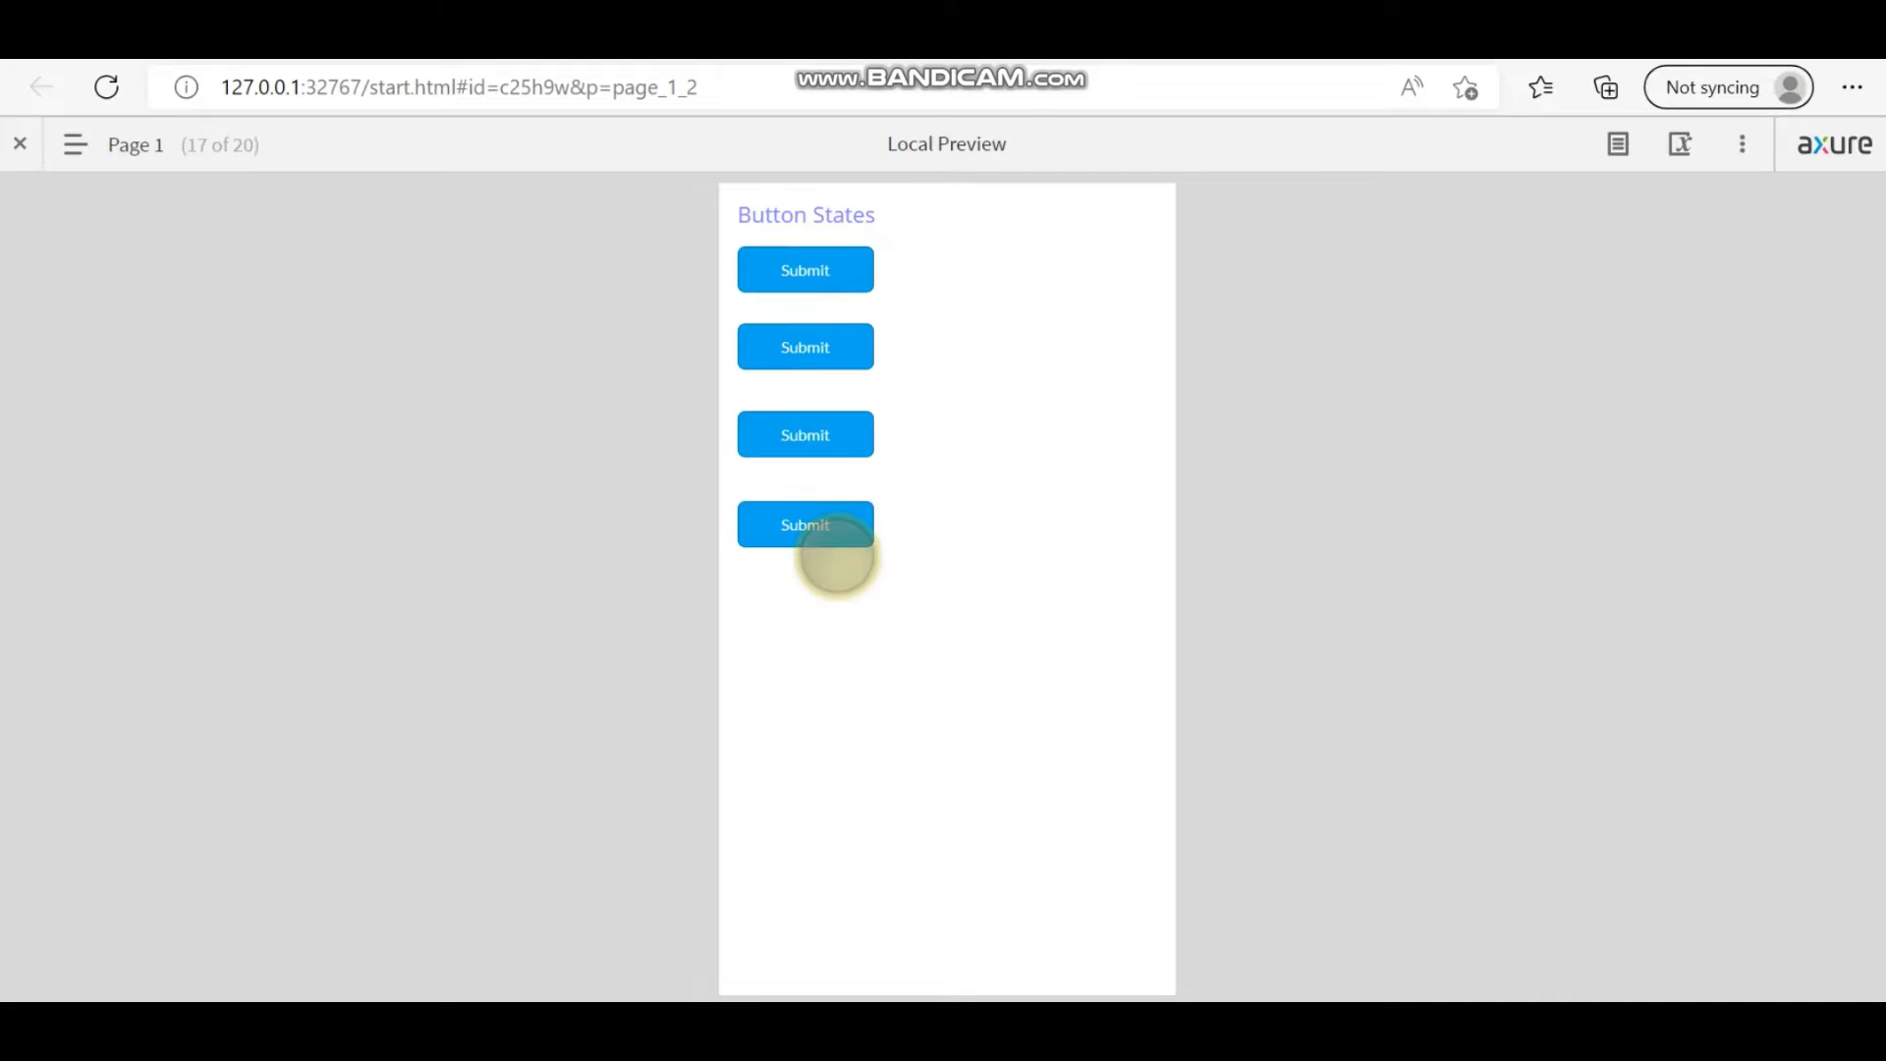
left_click(823, 433)
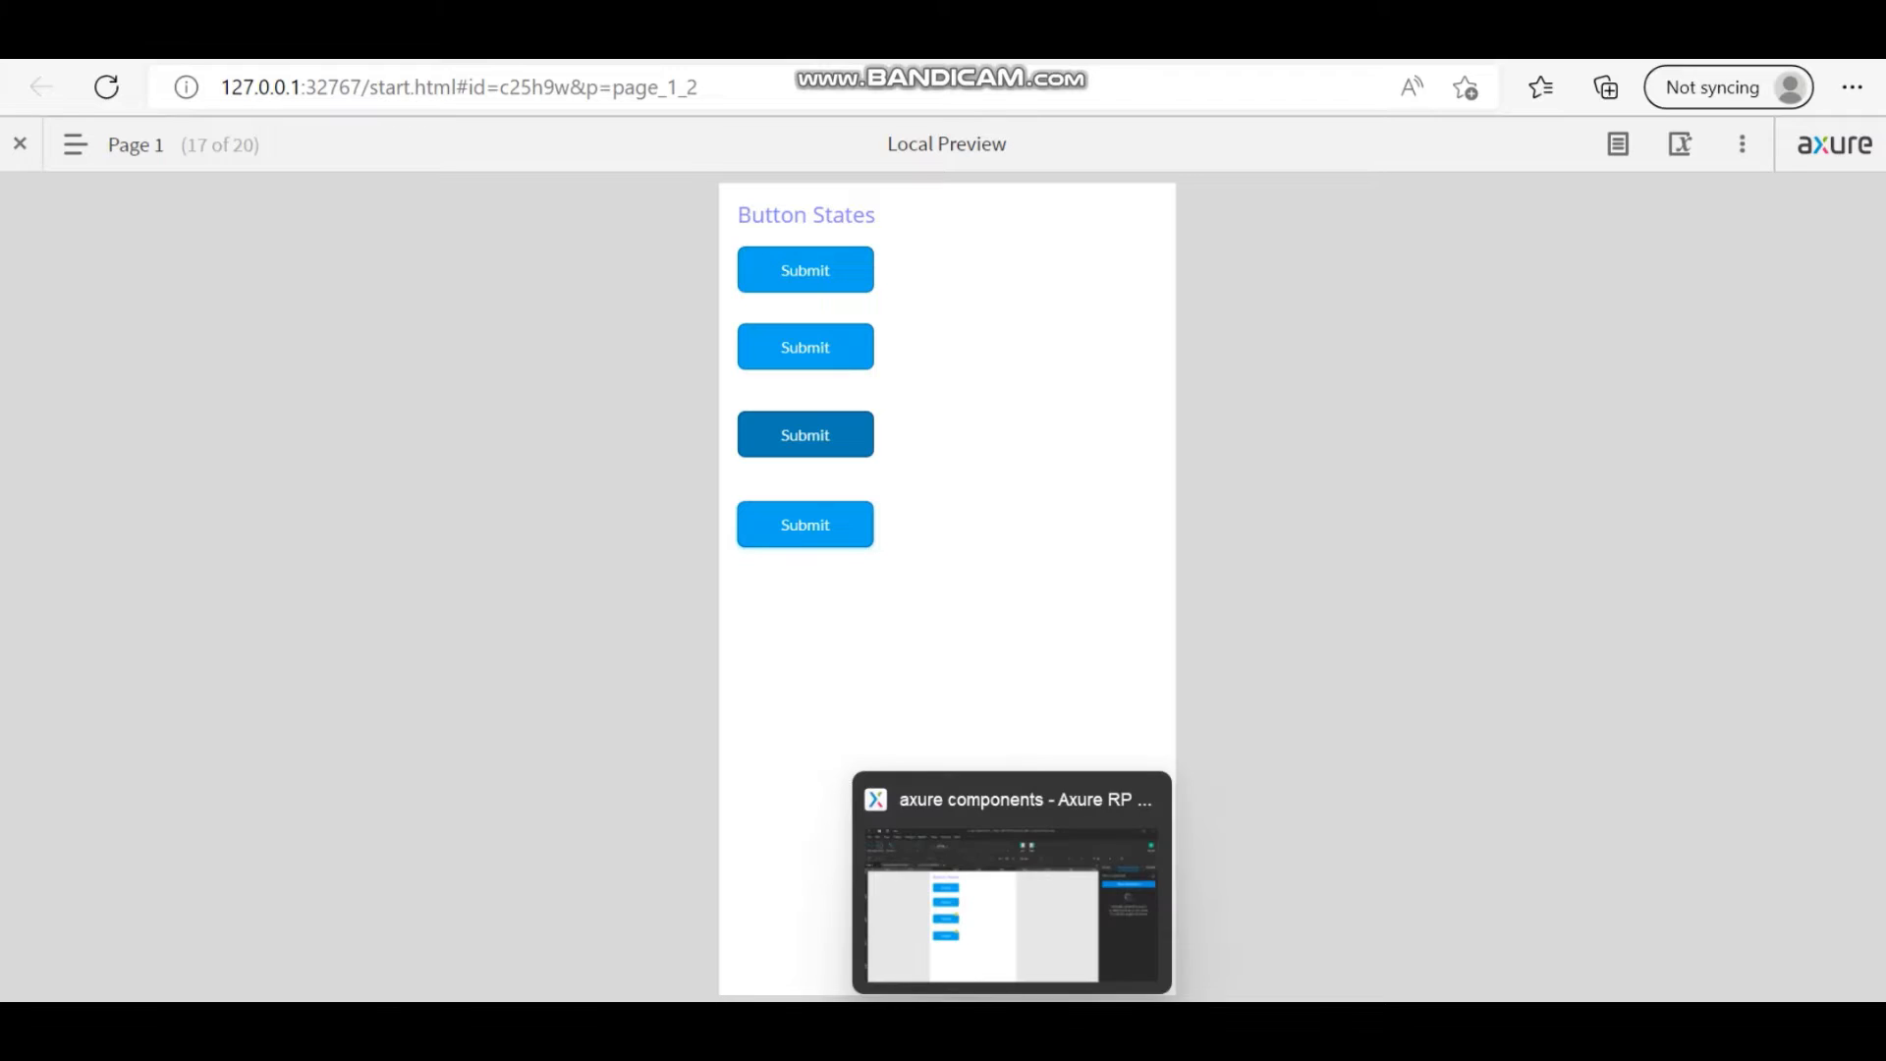
left_click(884, 874)
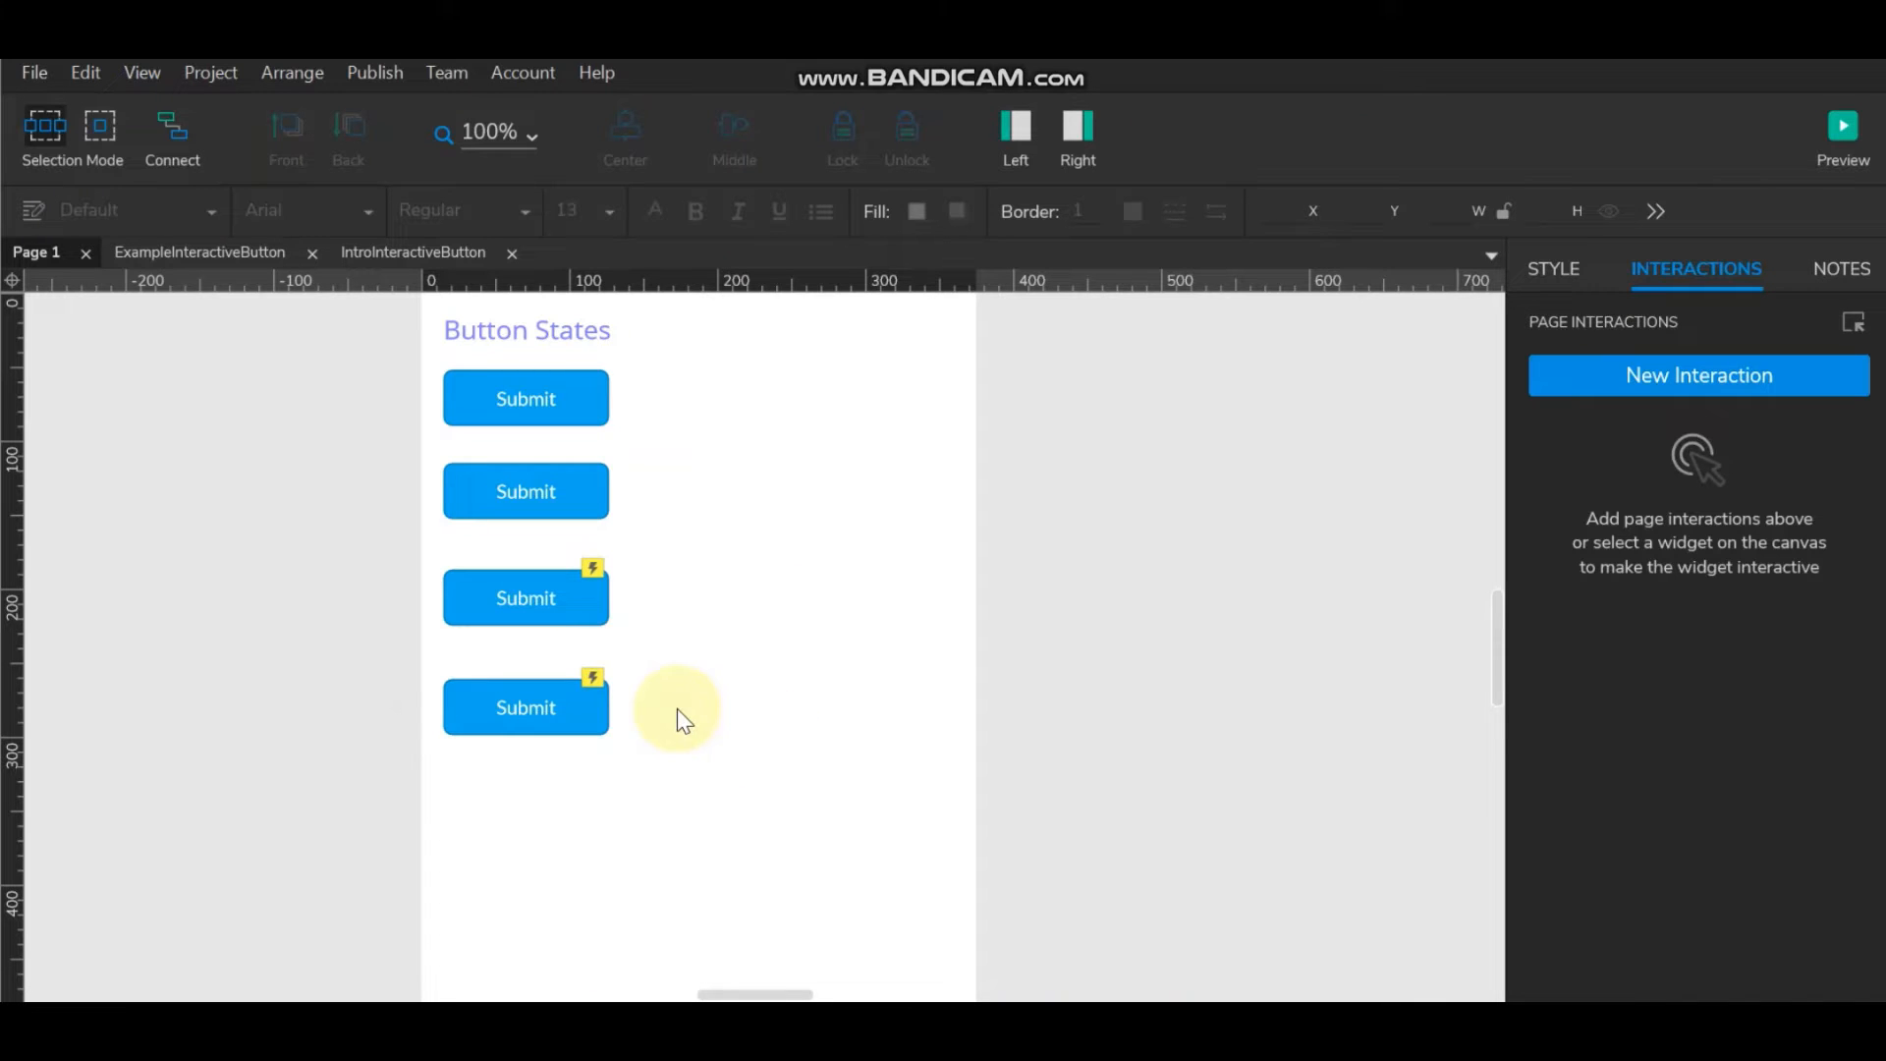
Duplicate the third Submit button to its right on the same row, at X 150.
left_click(533, 592)
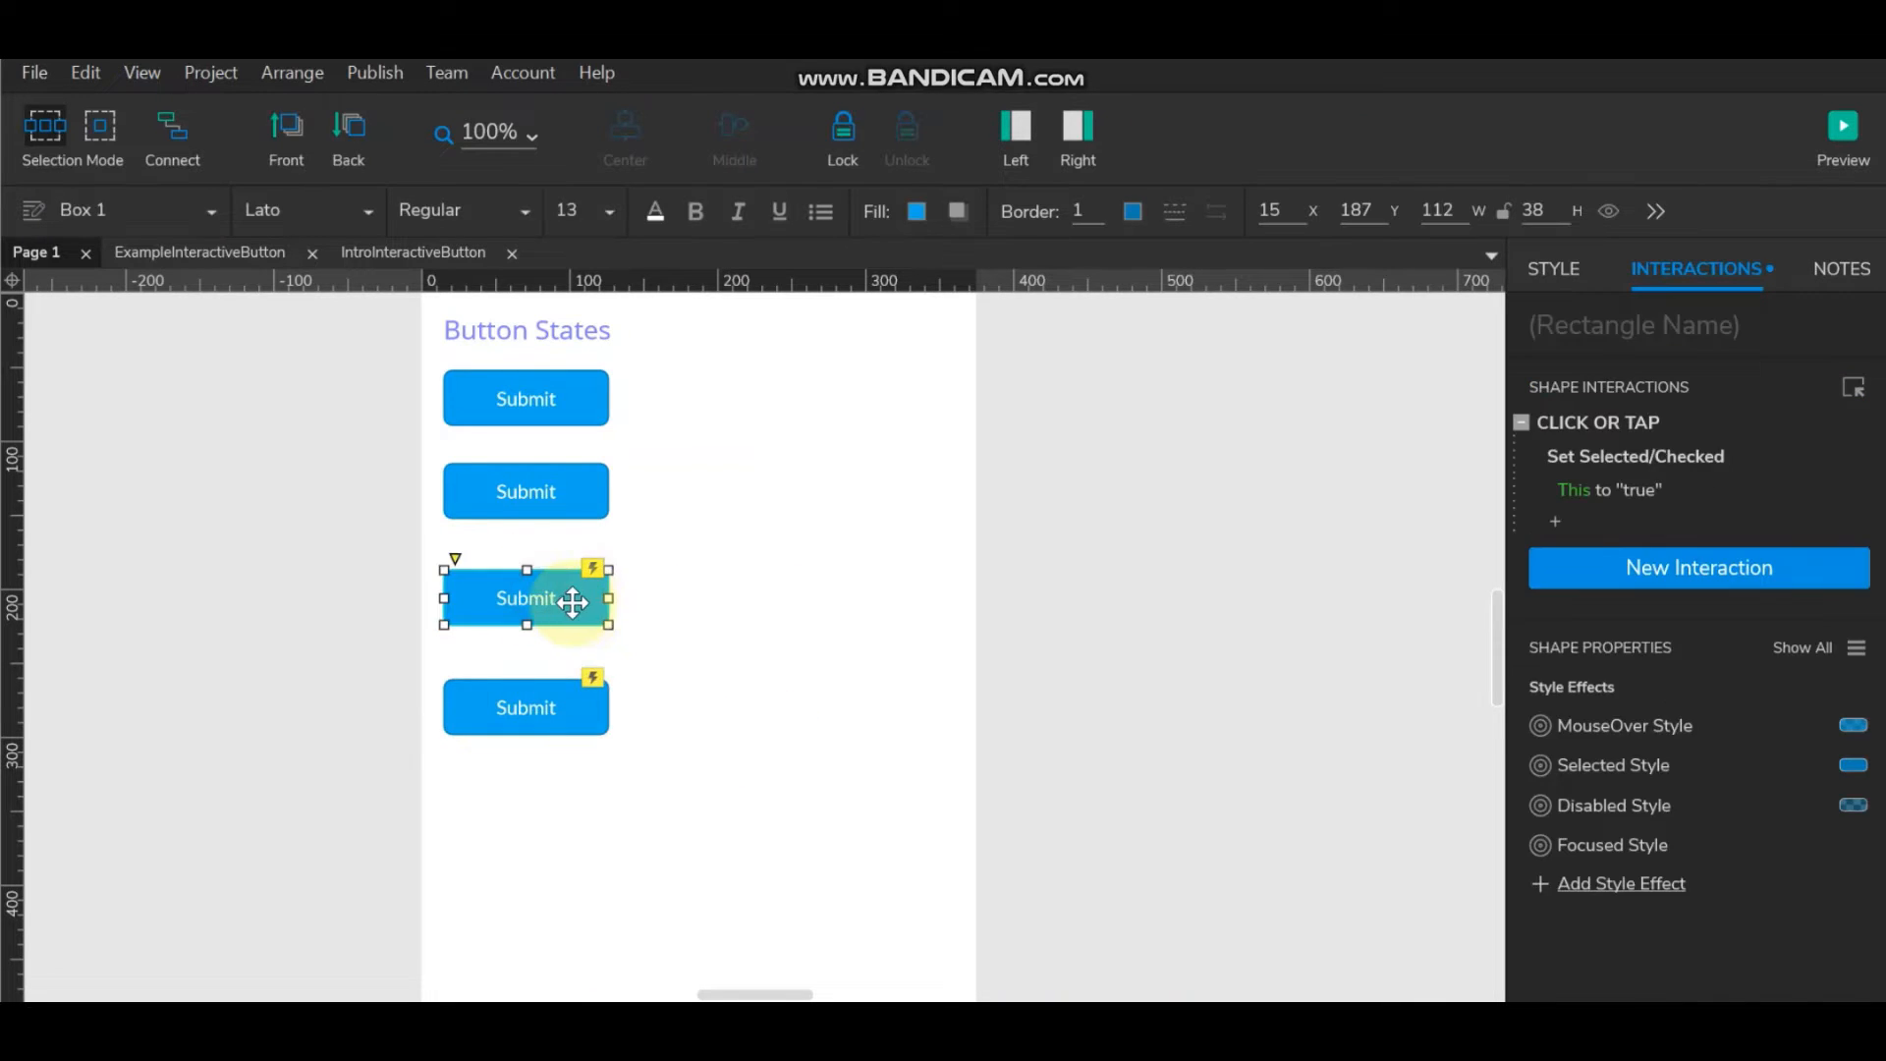
left_click_drag(554, 597, 753, 595)
left_click(1068, 592)
Set the duplicated Submit button beside the third one to Selected by default in its shape properties.
left_click(748, 589)
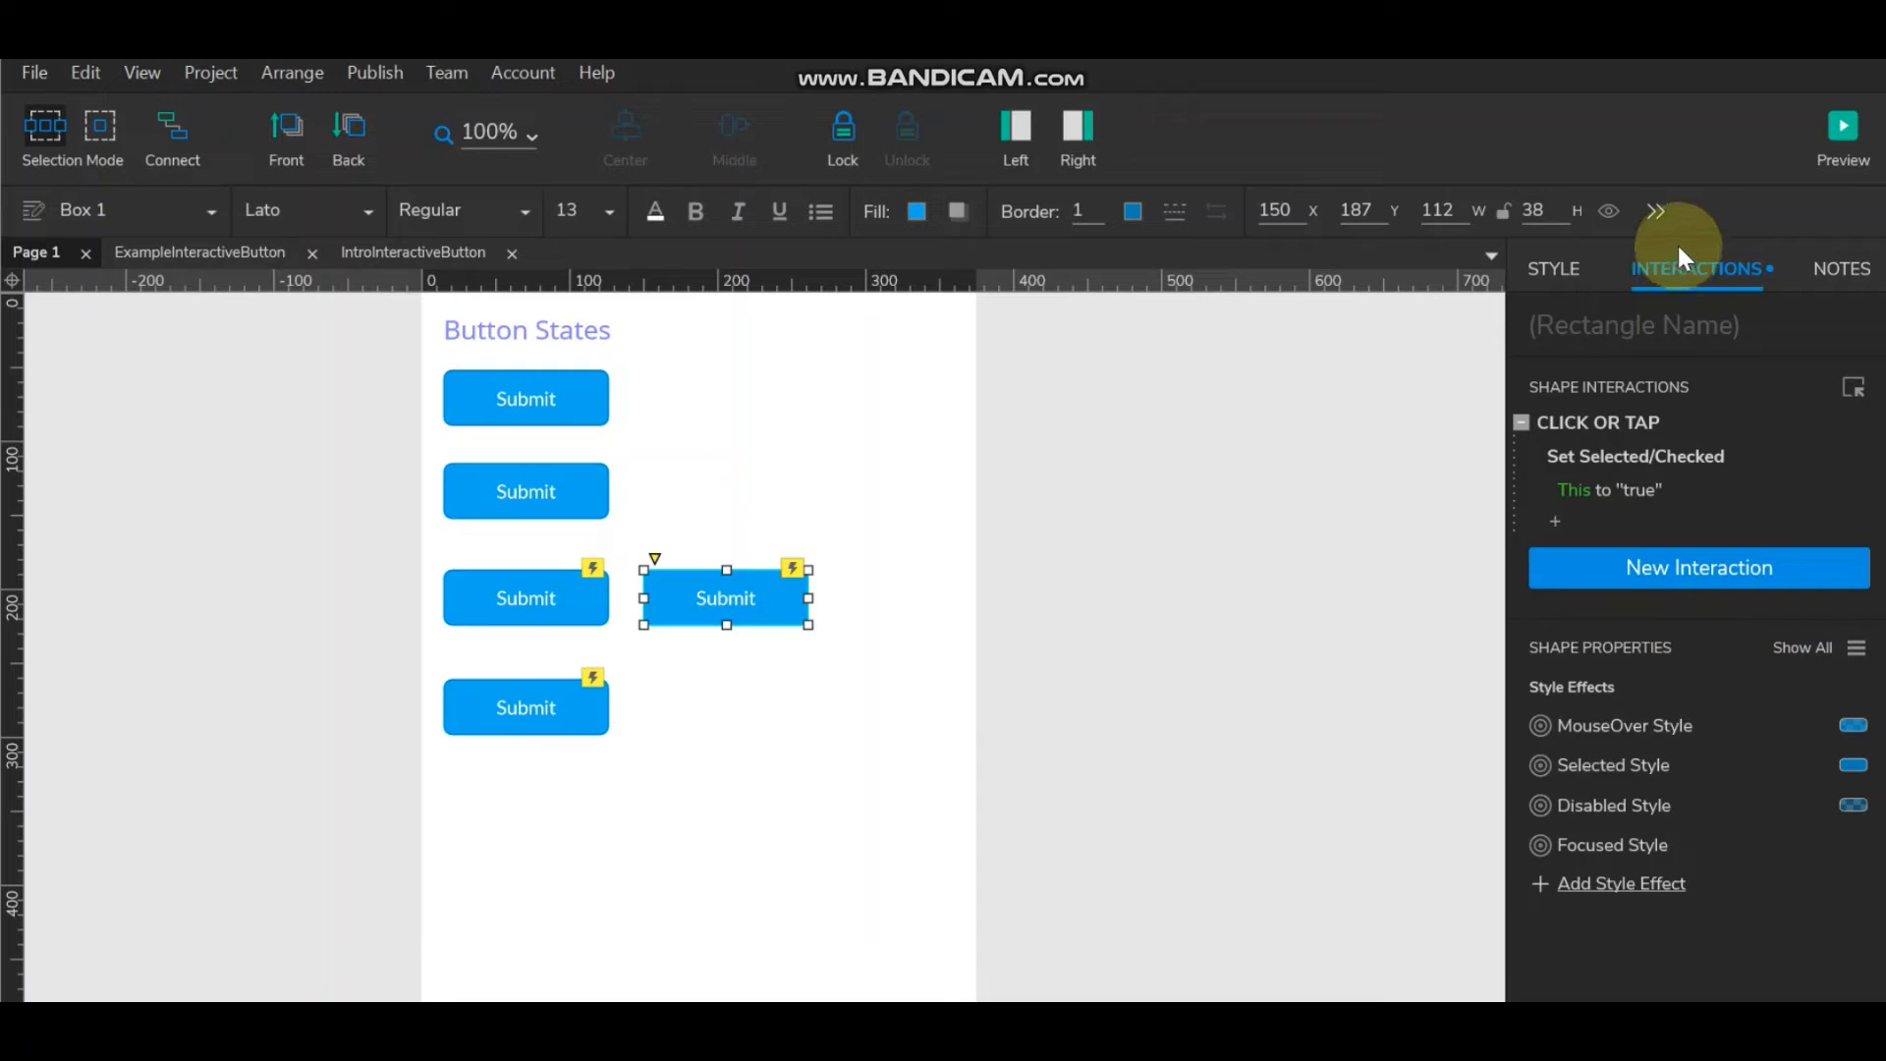
left_click(1857, 650)
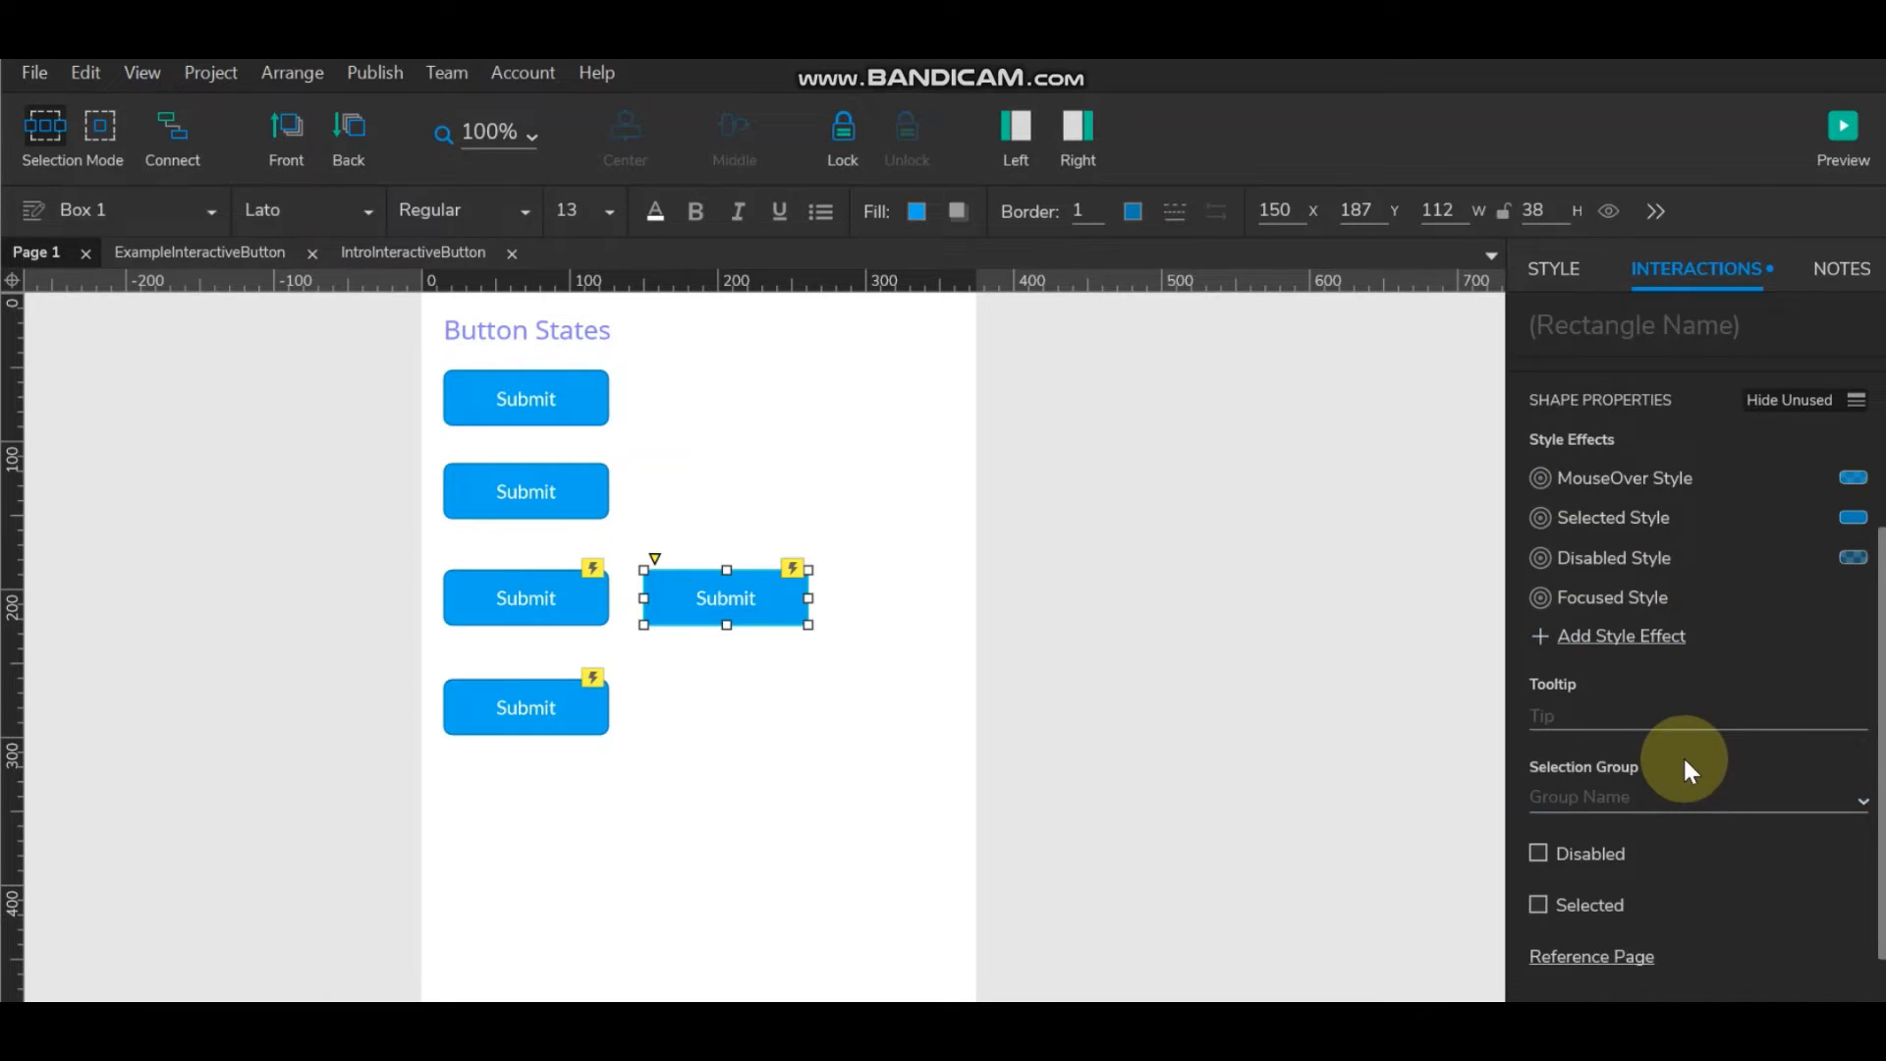
scroll(1683, 757, "down", 1)
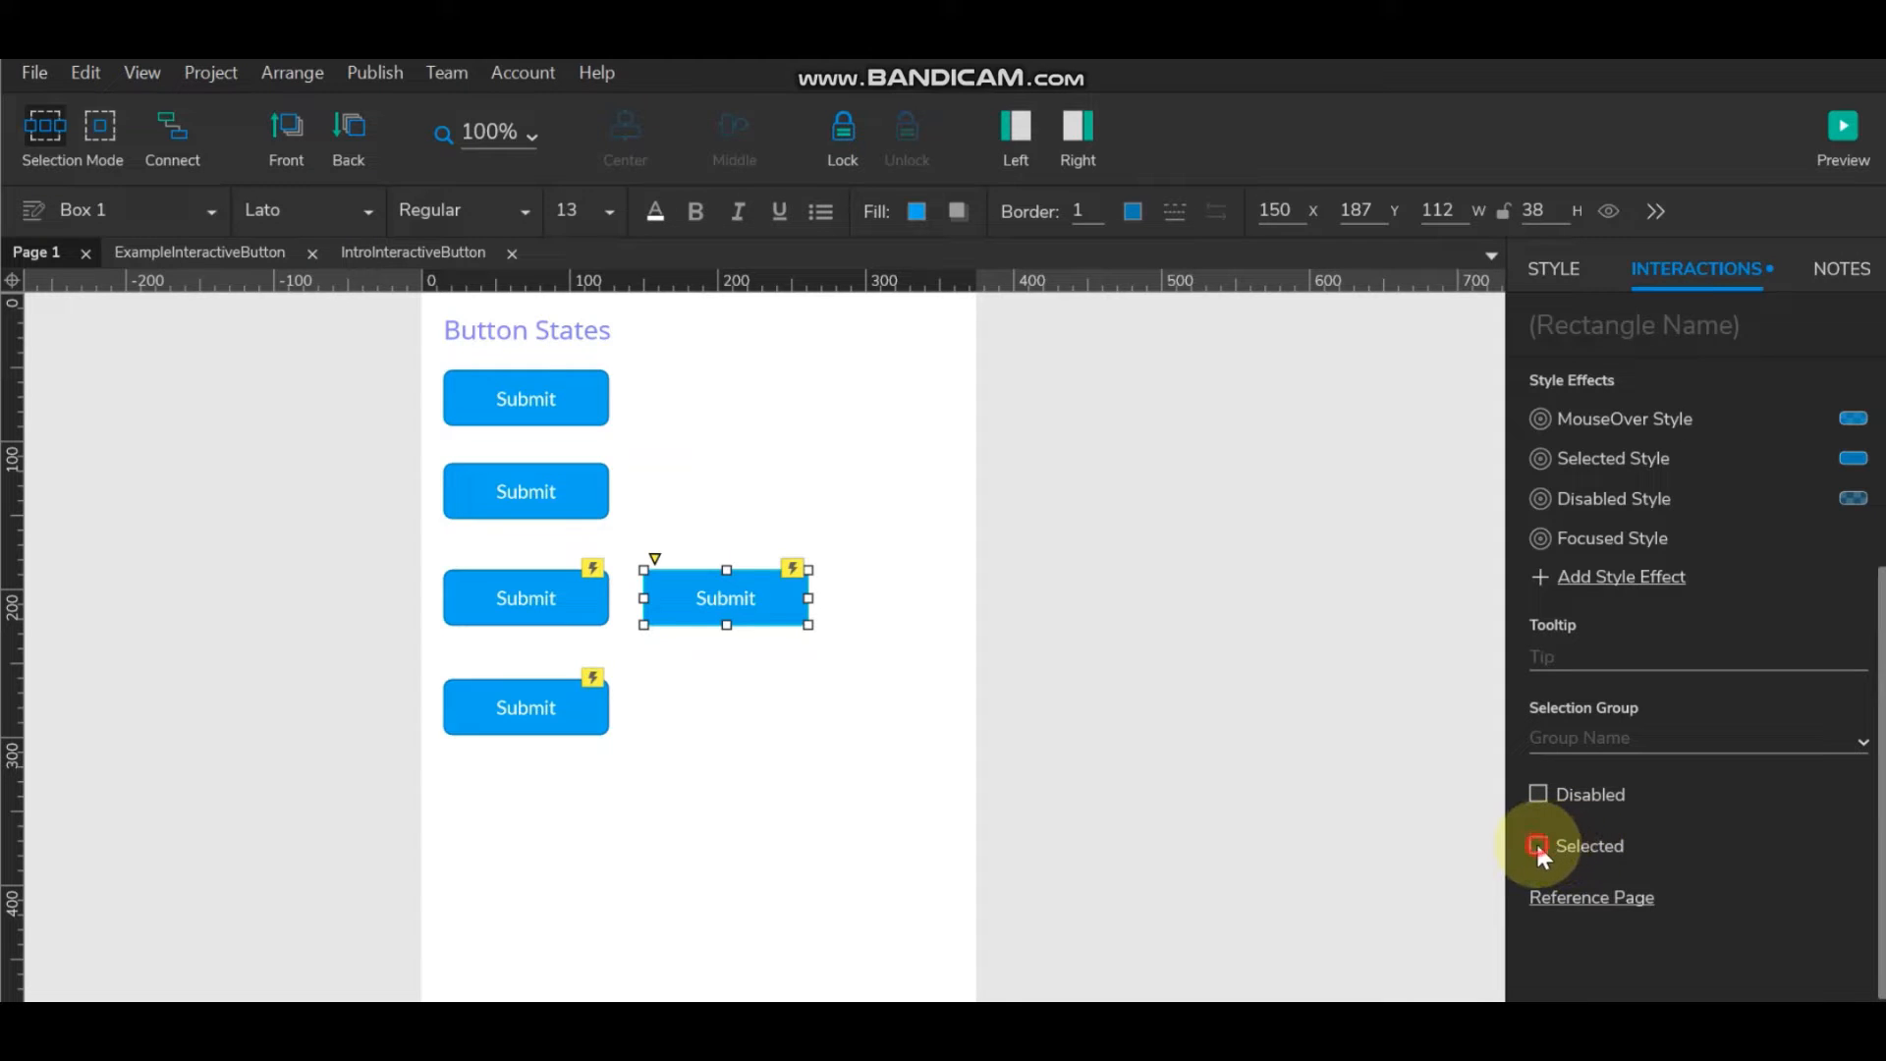
left_click(1537, 844)
left_click(841, 652)
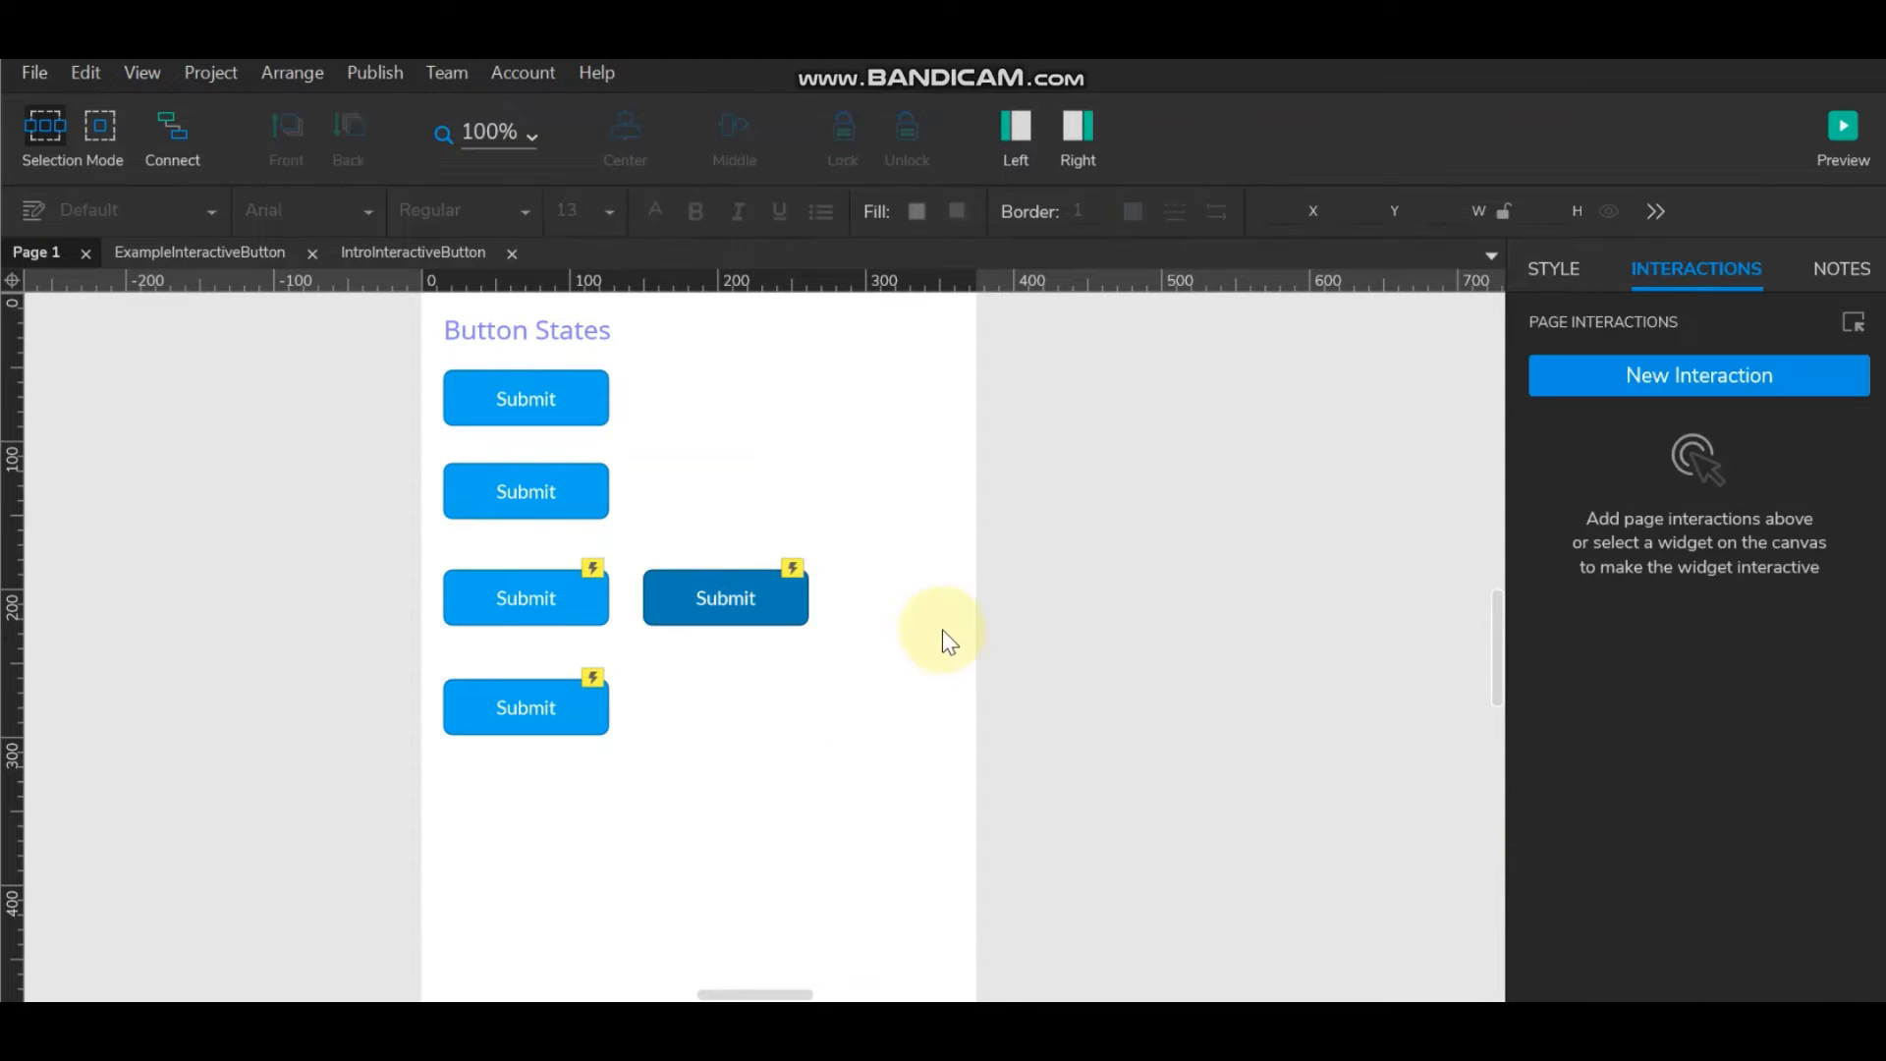
right_click(745, 595)
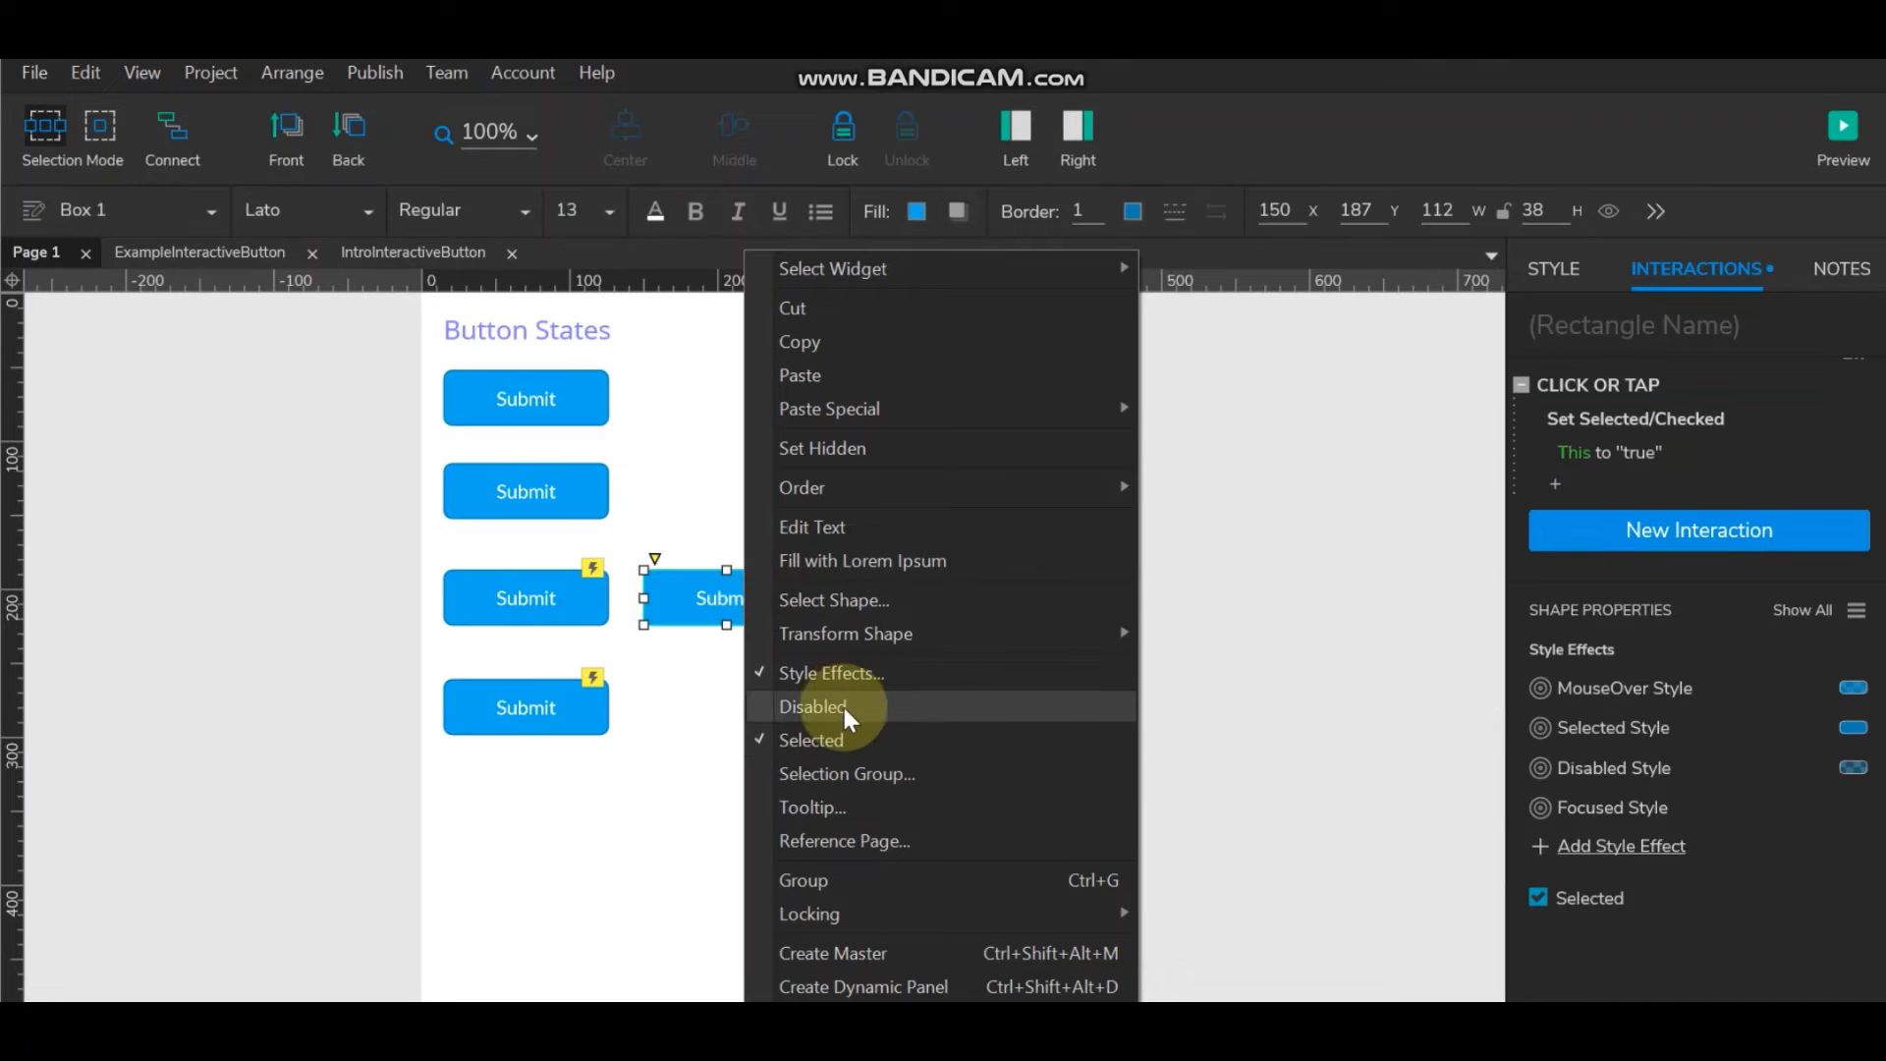
left_click(1289, 640)
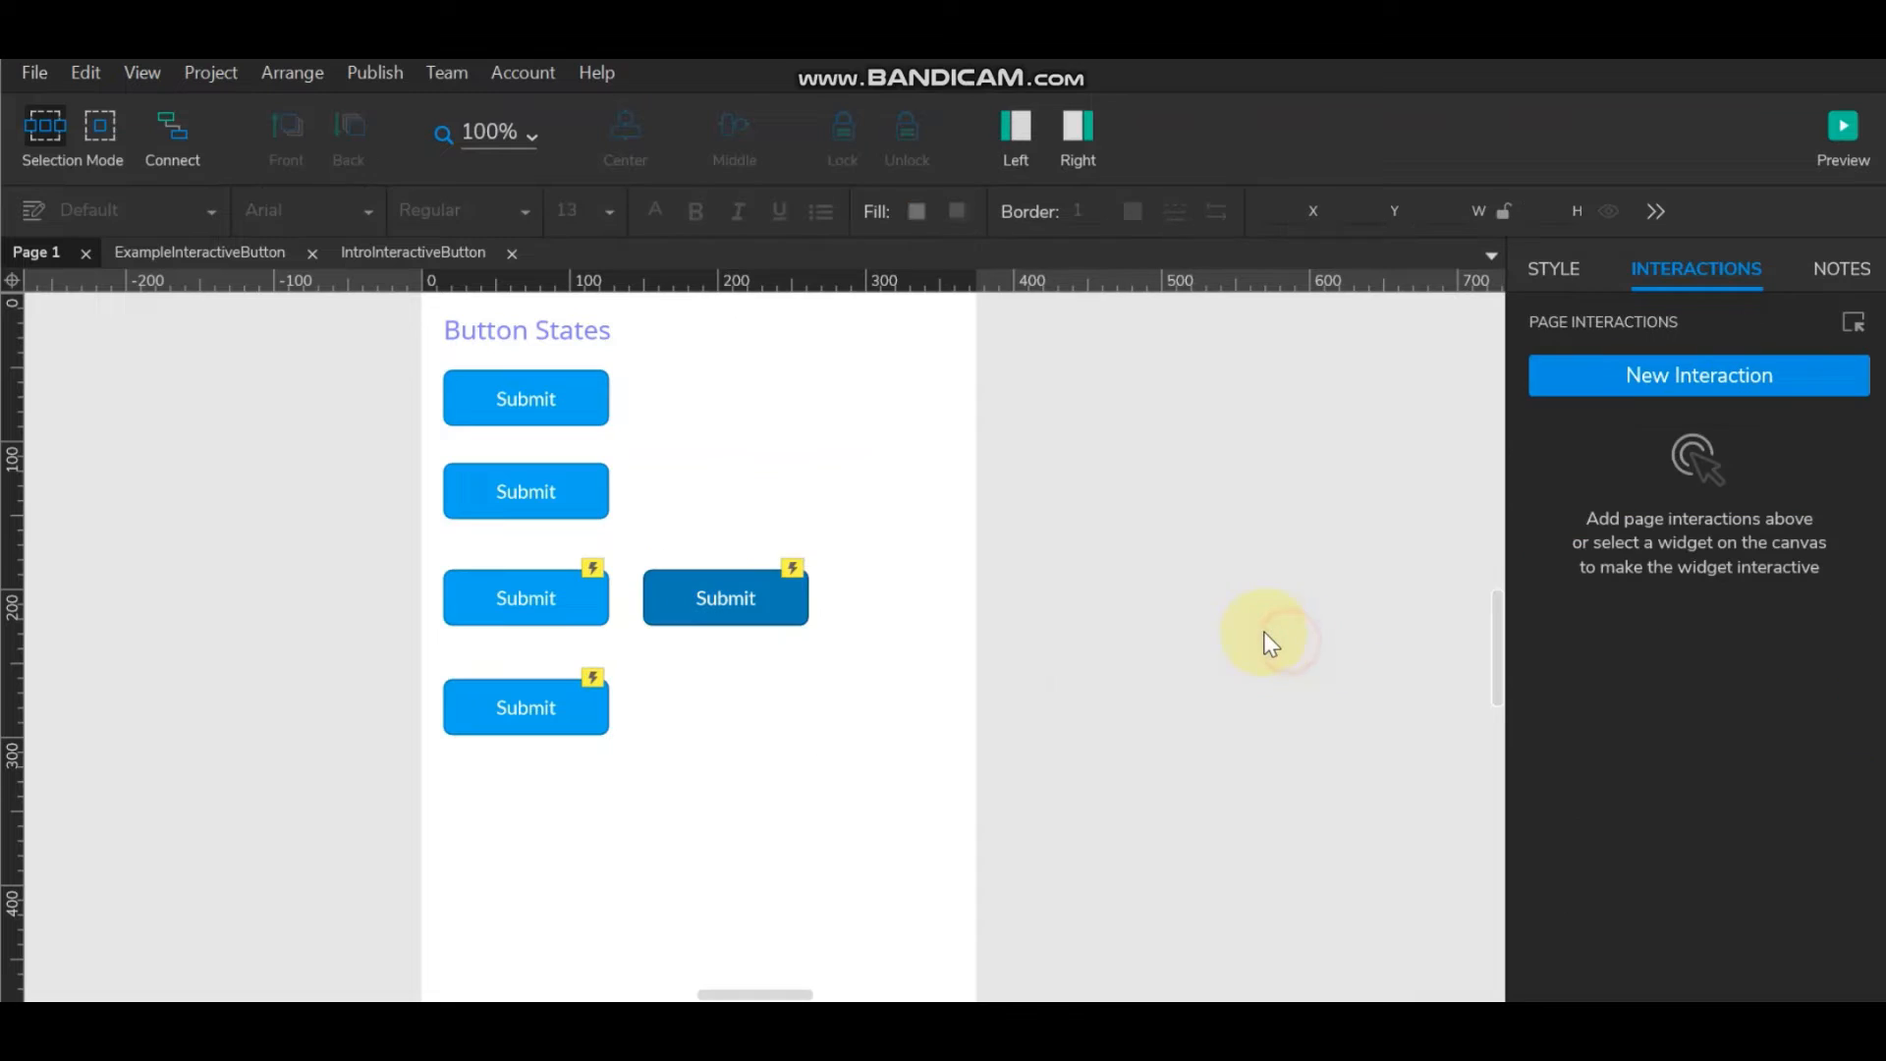
Duplicate the fourth Submit button directly below it, at X 15 and Y 323.
left_click(519, 709)
left_click_drag(517, 776, 517, 803)
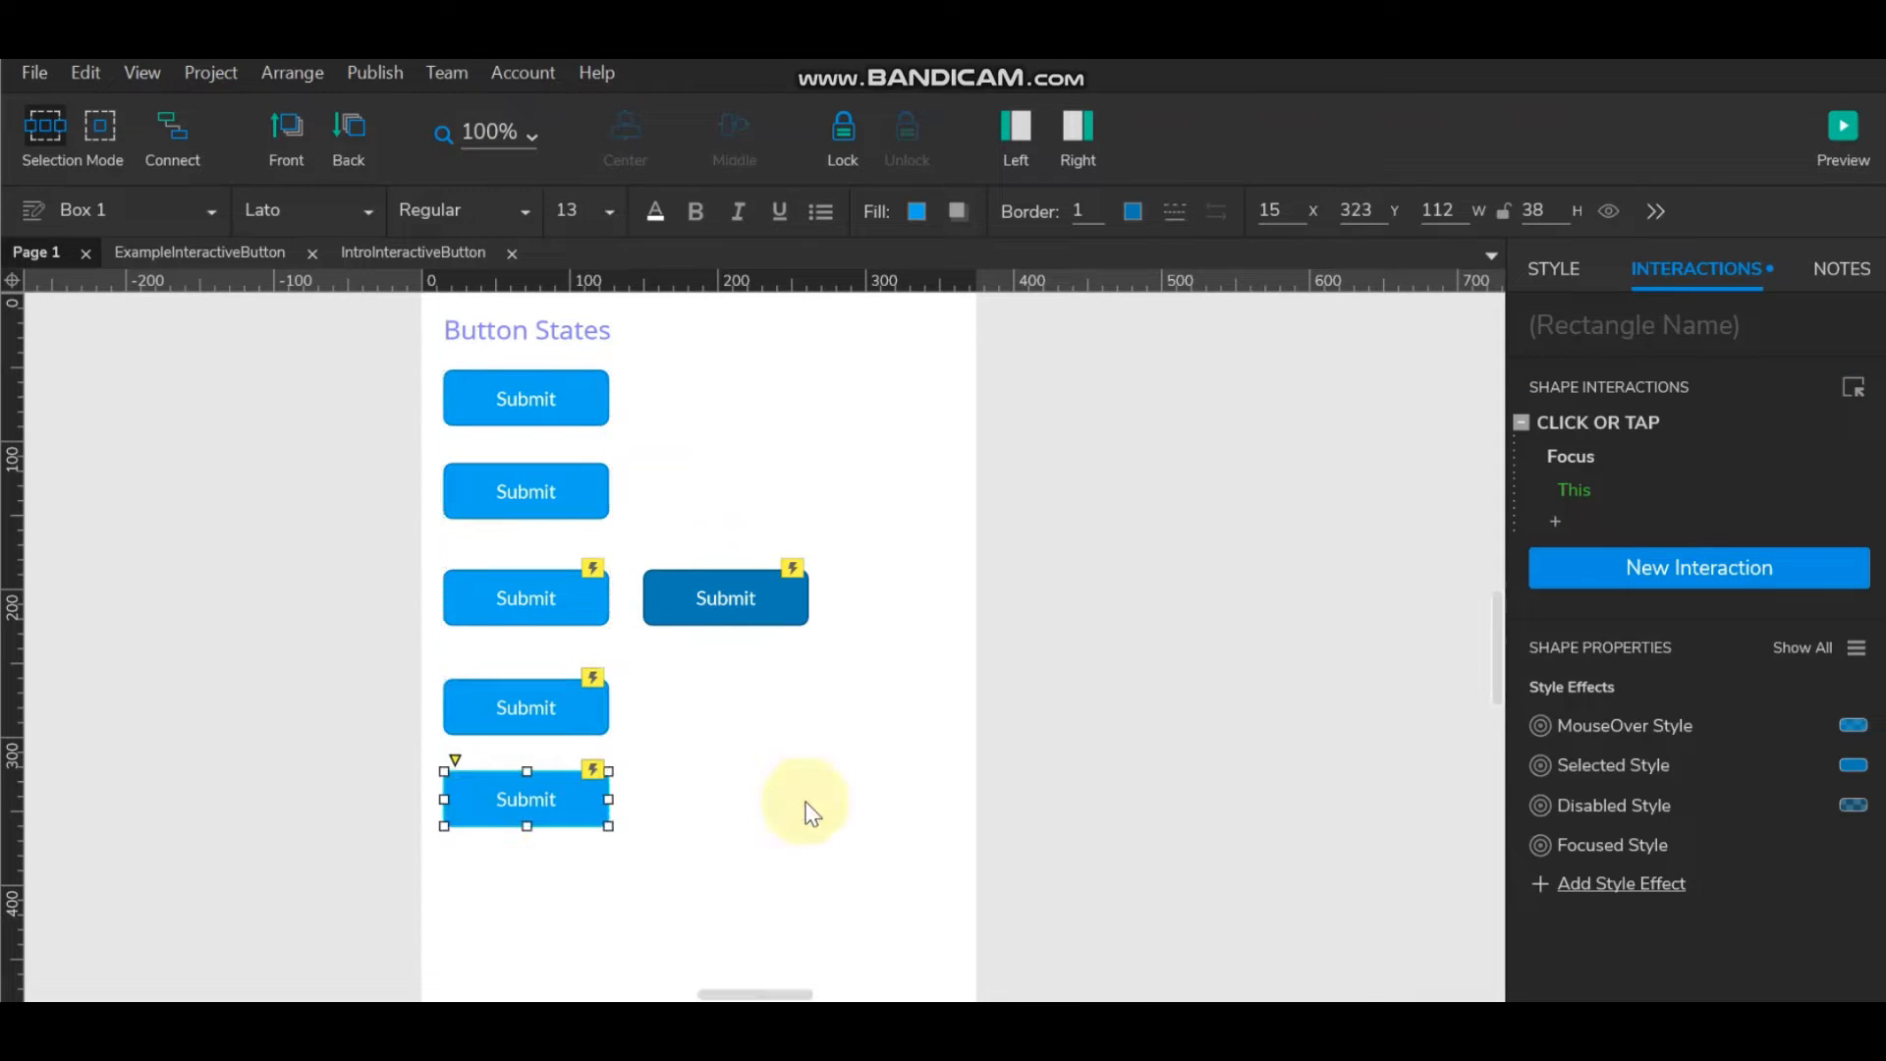
left_click(720, 776)
left_click(518, 796)
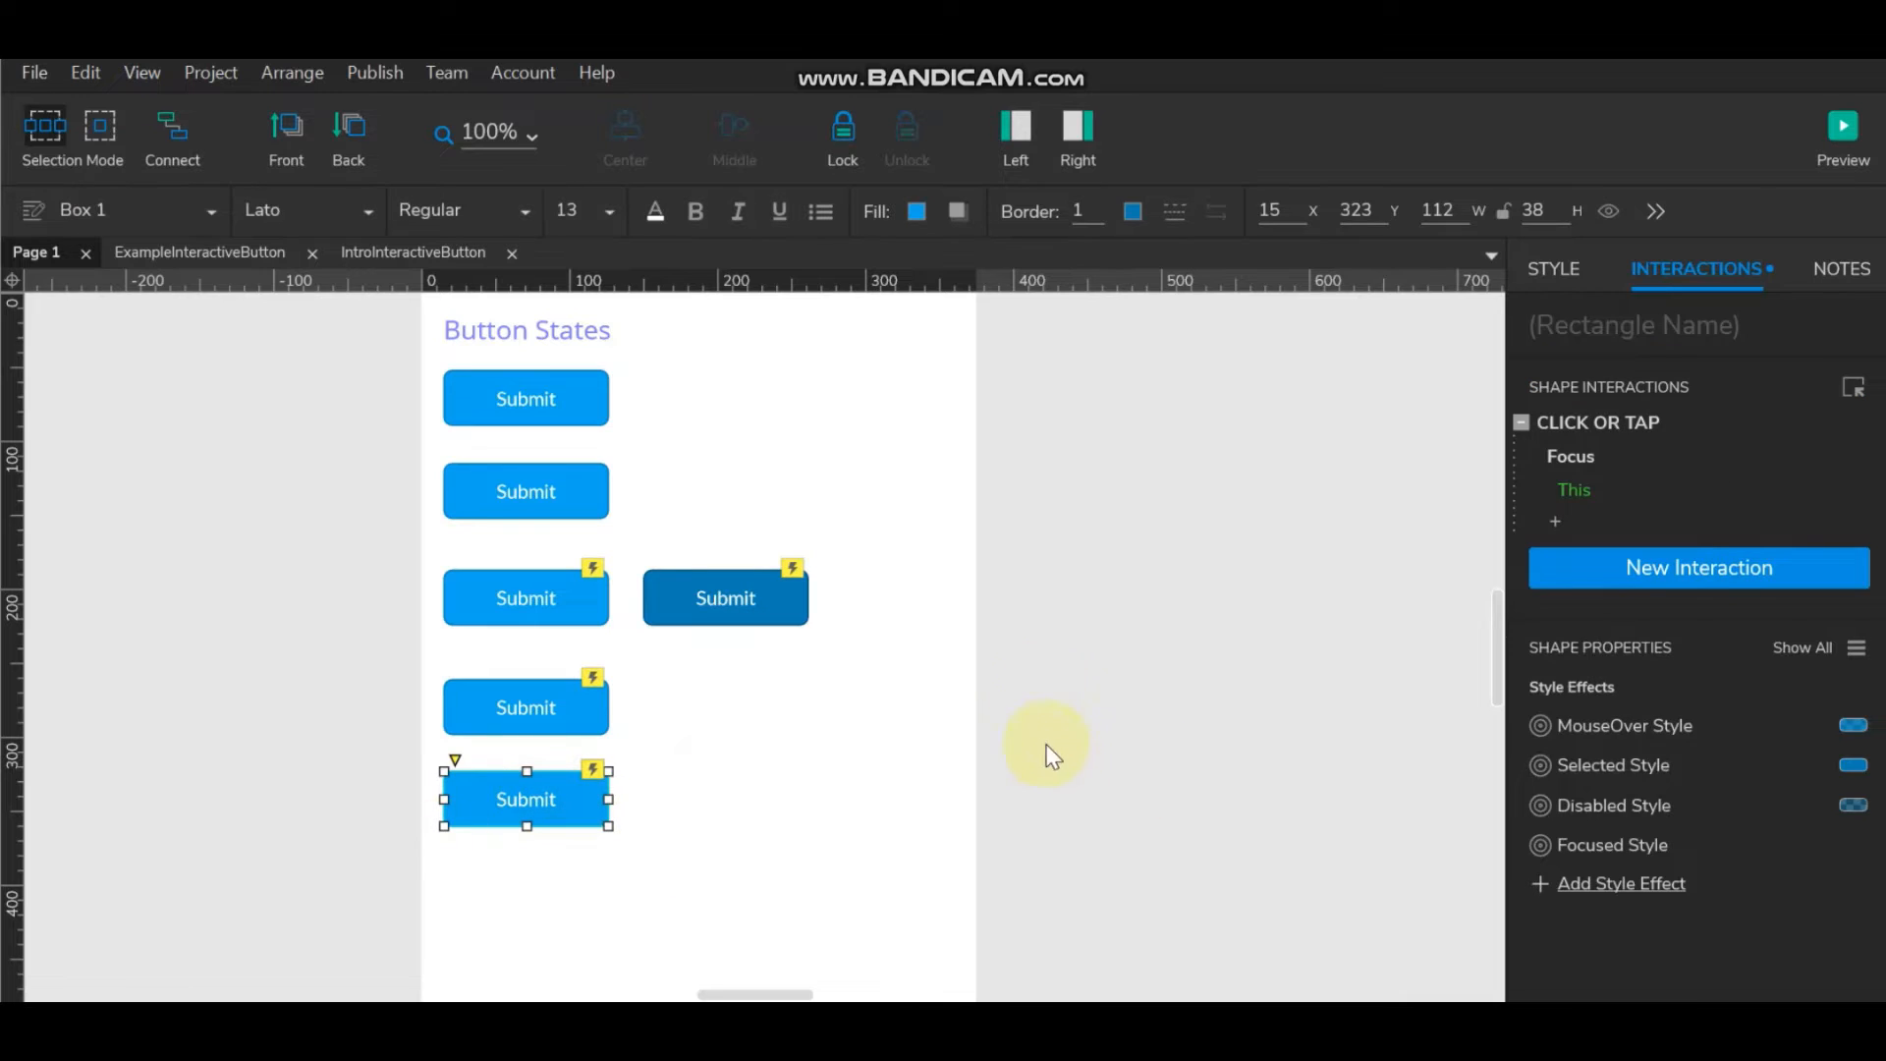
Set the new fifth Submit button to Disabled by default.
left_click(1859, 649)
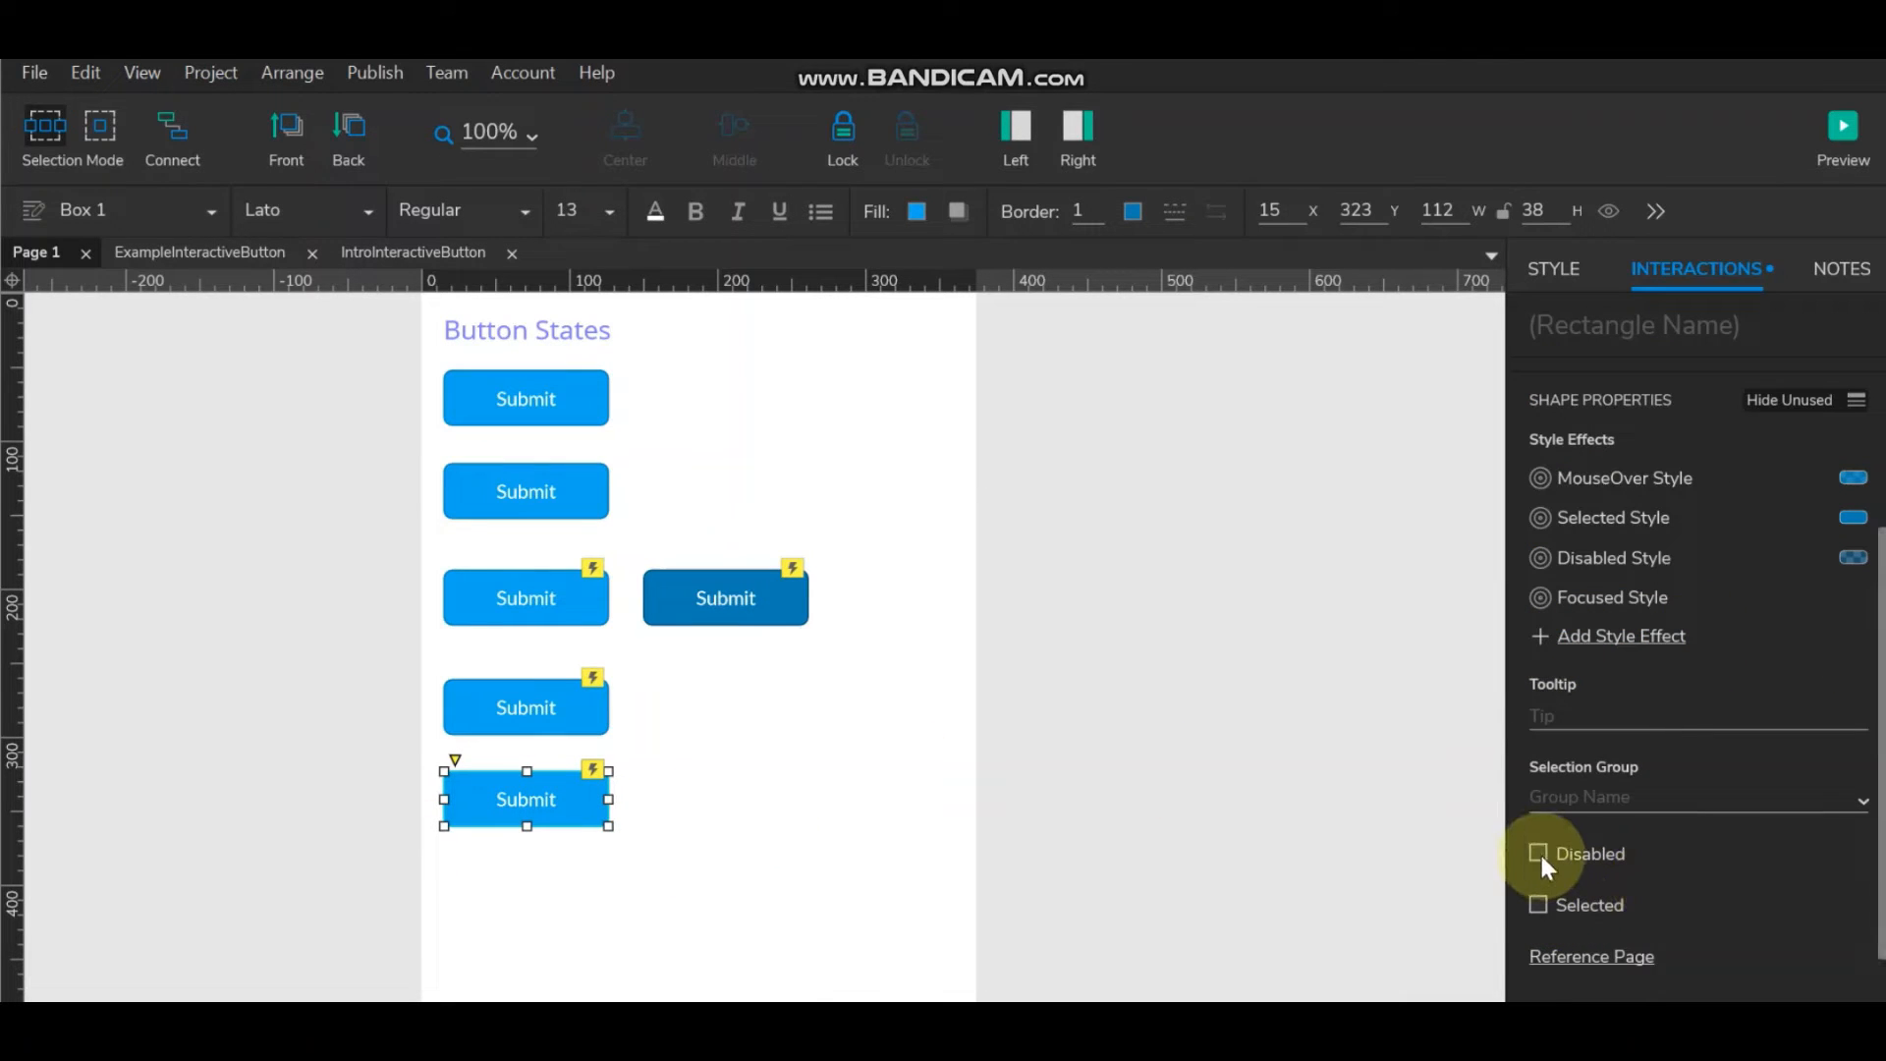
right_click(528, 799)
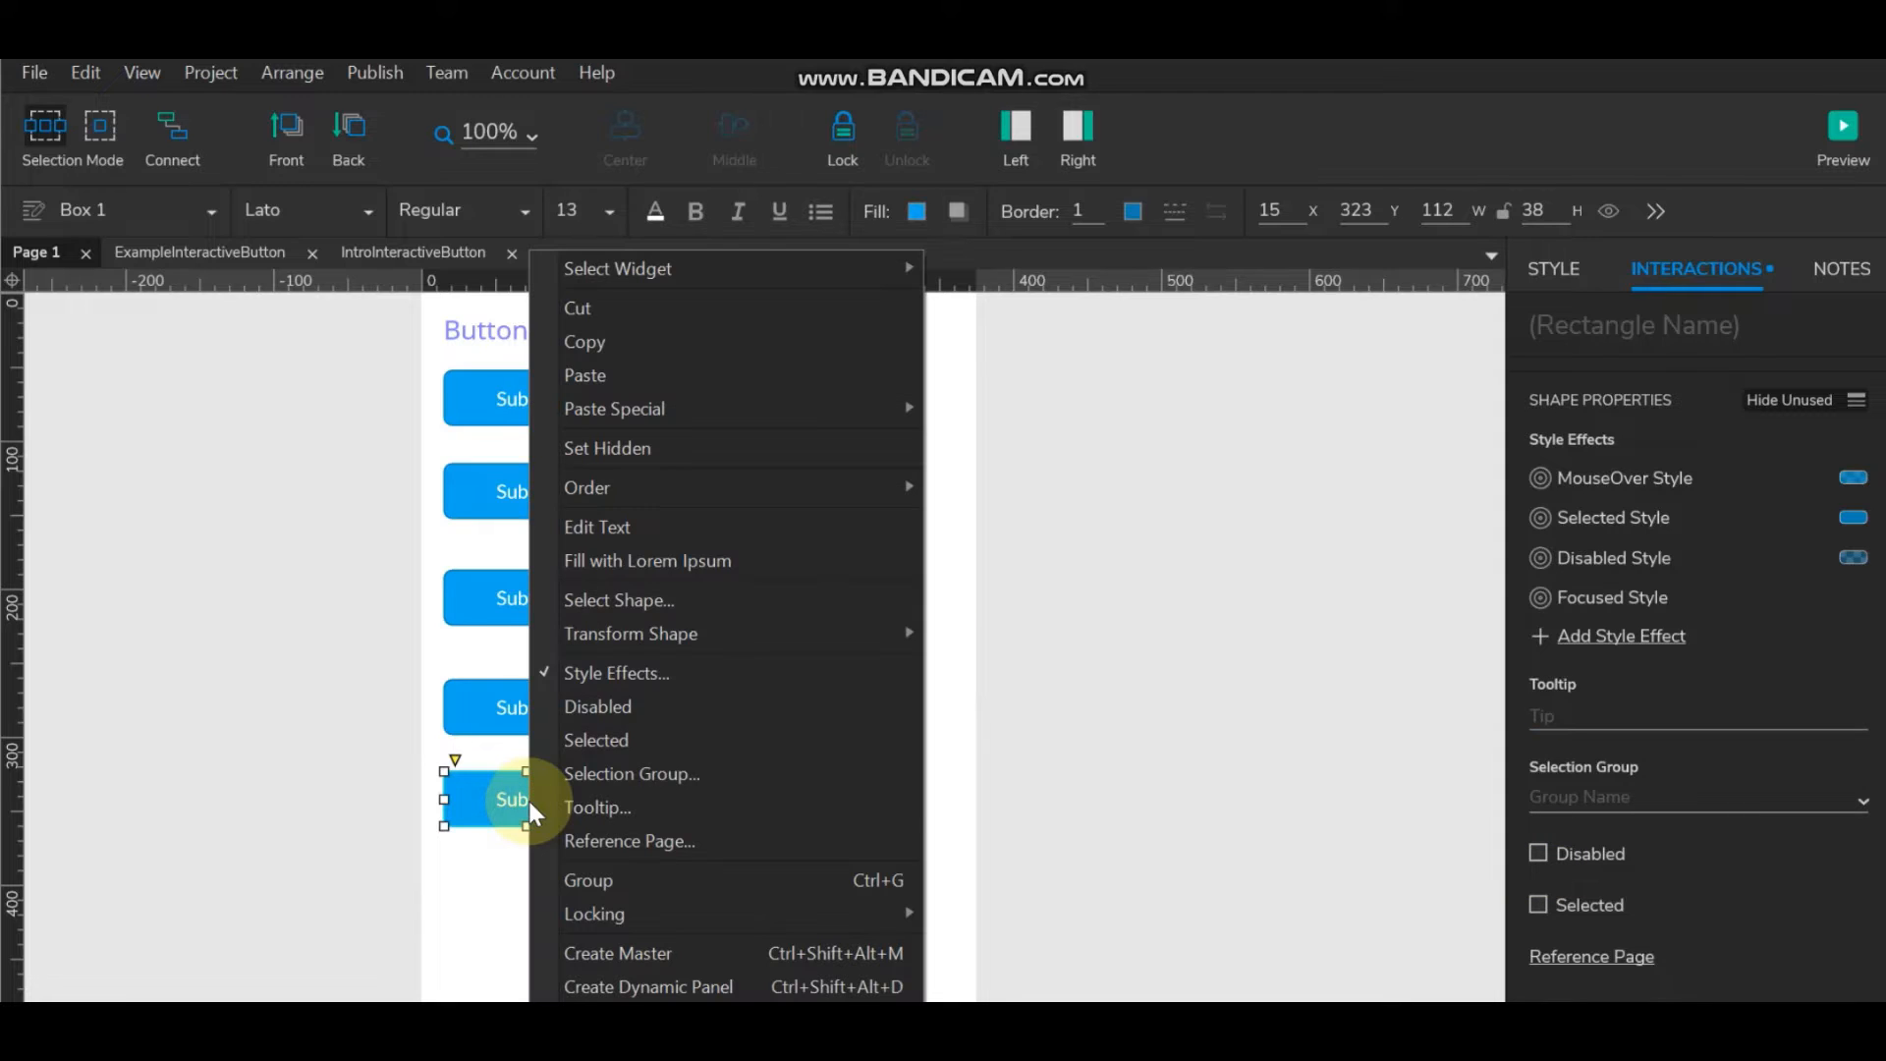
left_click(591, 709)
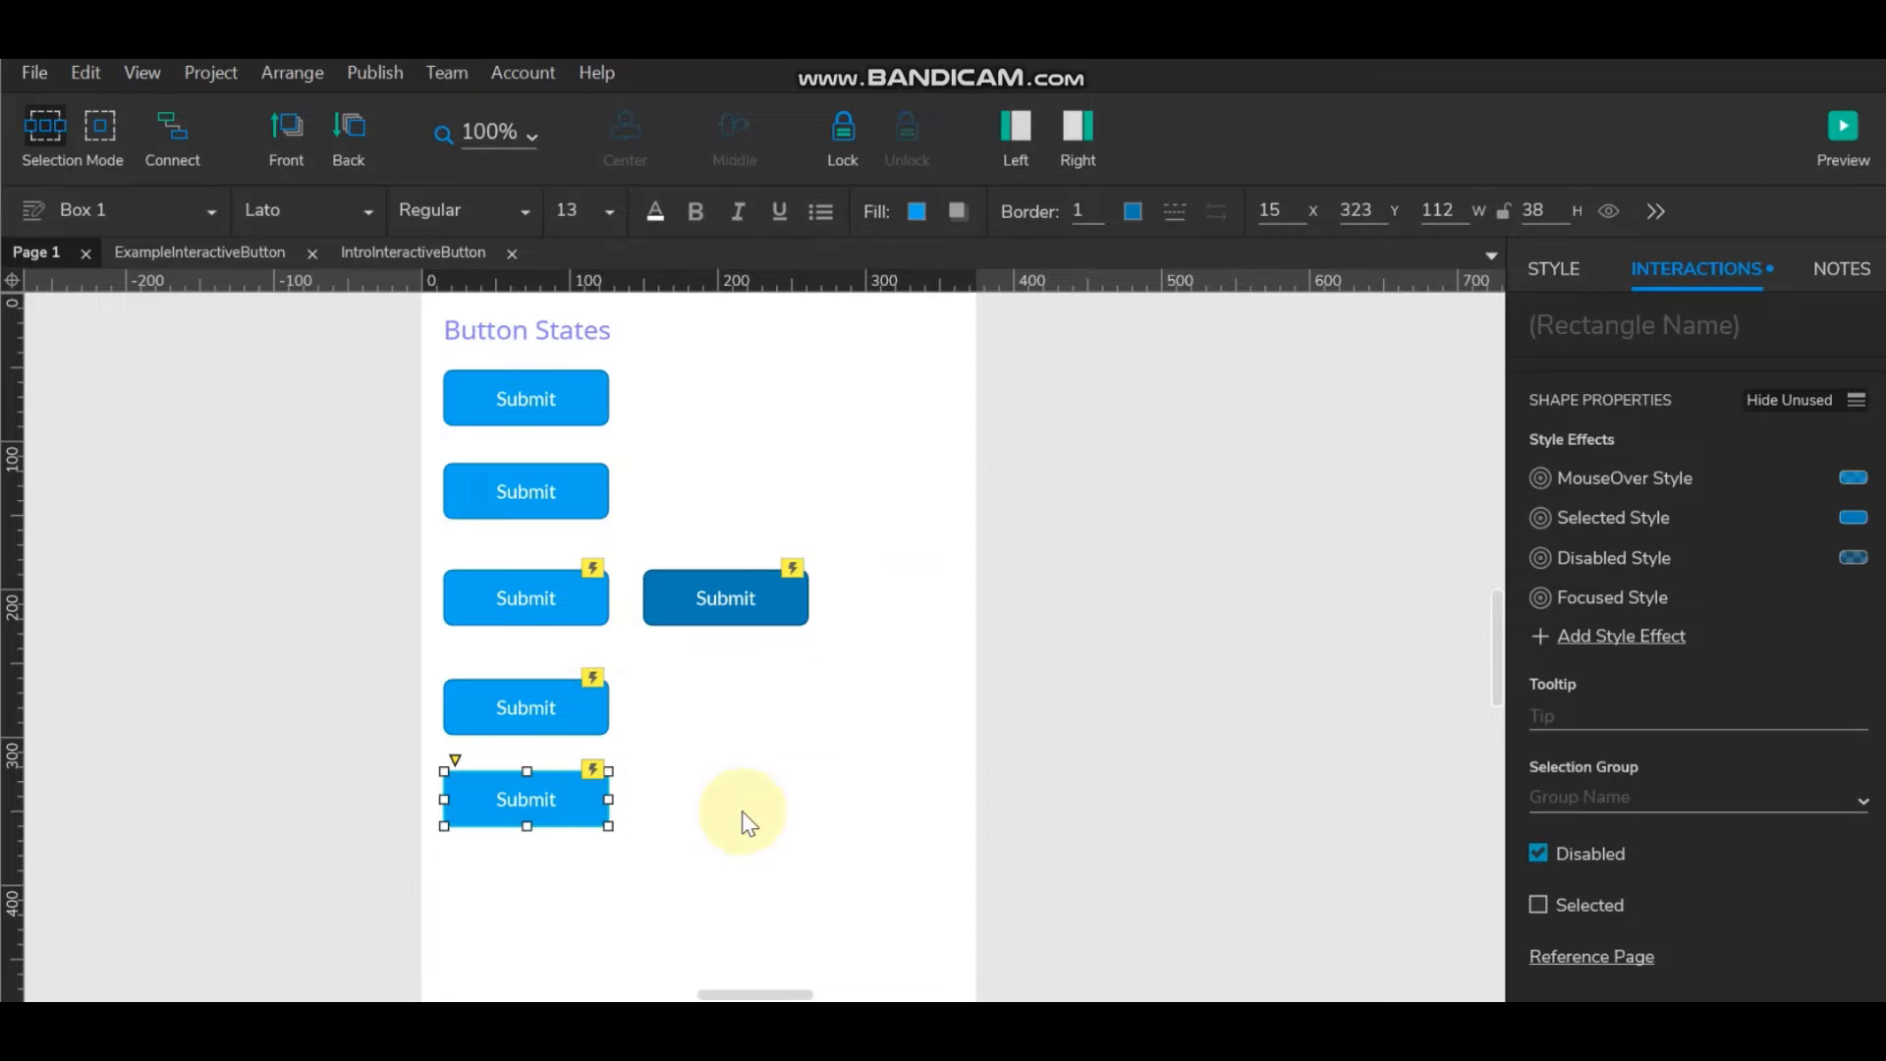
left_click(771, 808)
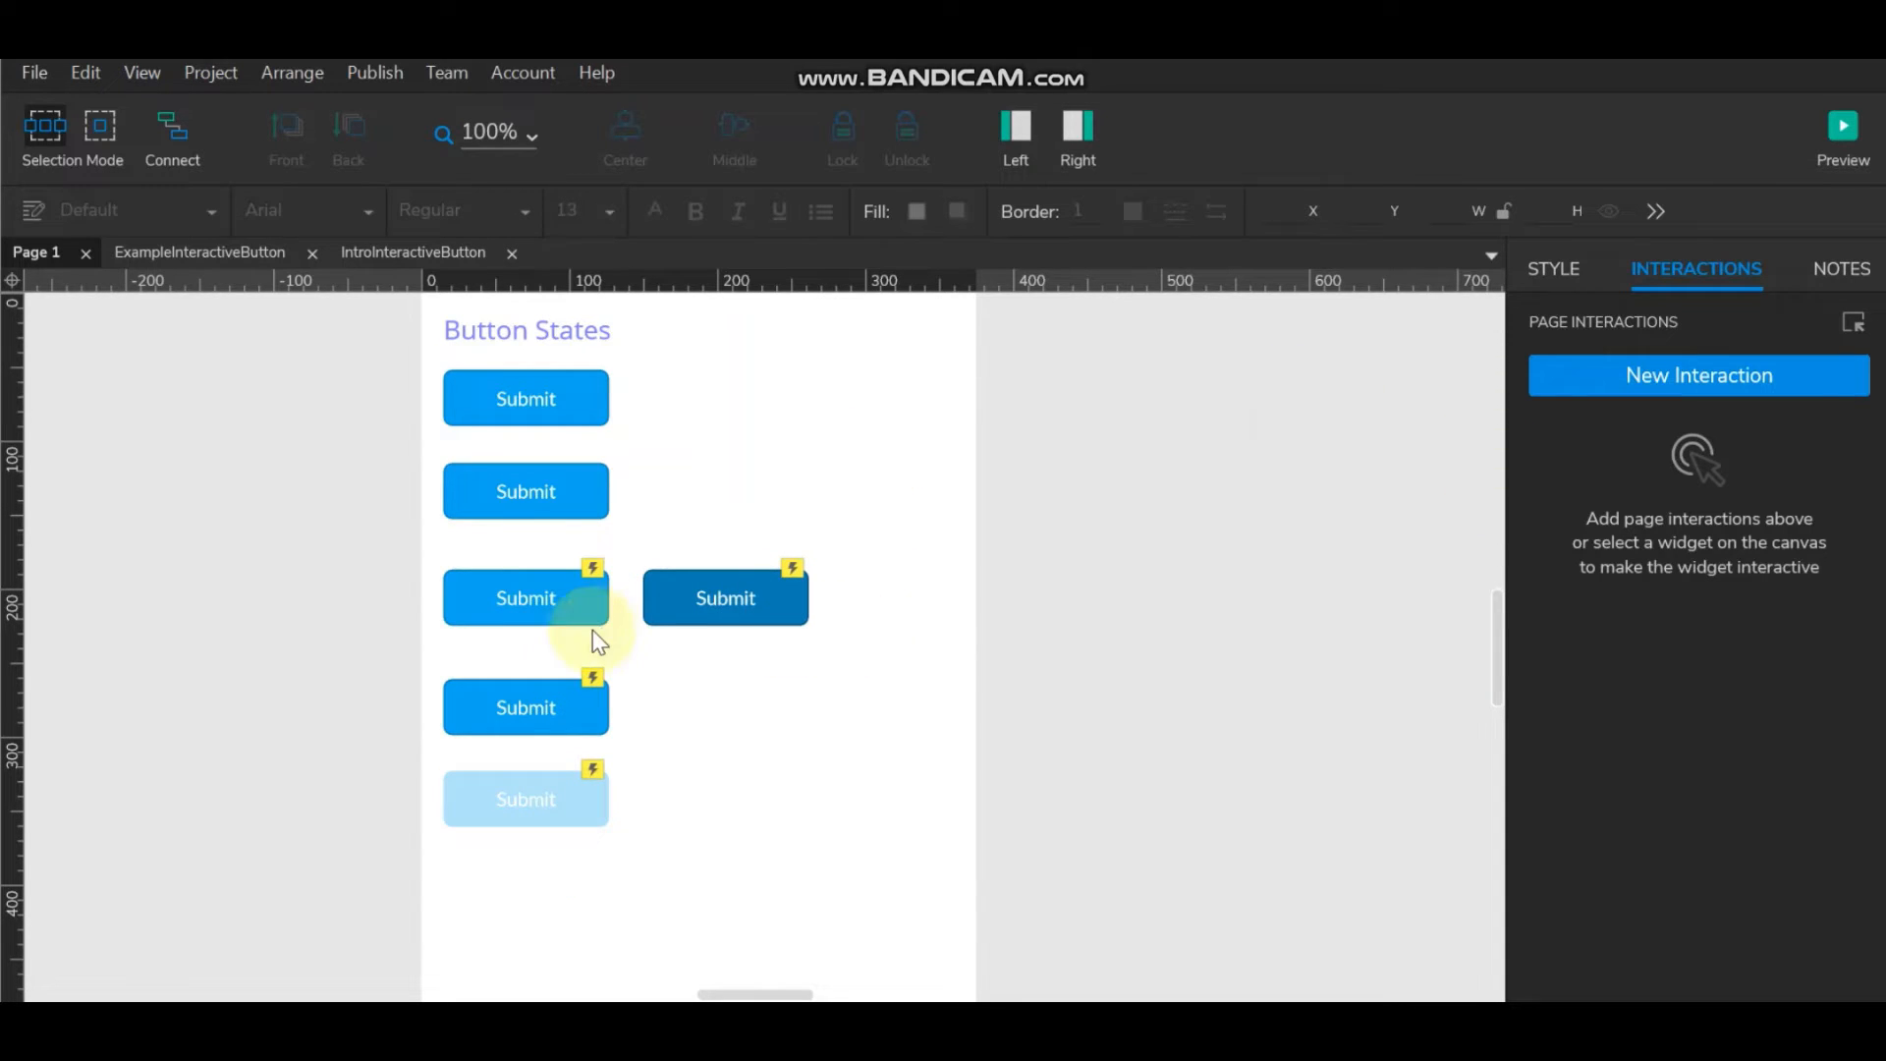
Show all shape properties of the second Submit button, including its style effects and the Disabled and Selected options.
left_click(550, 490)
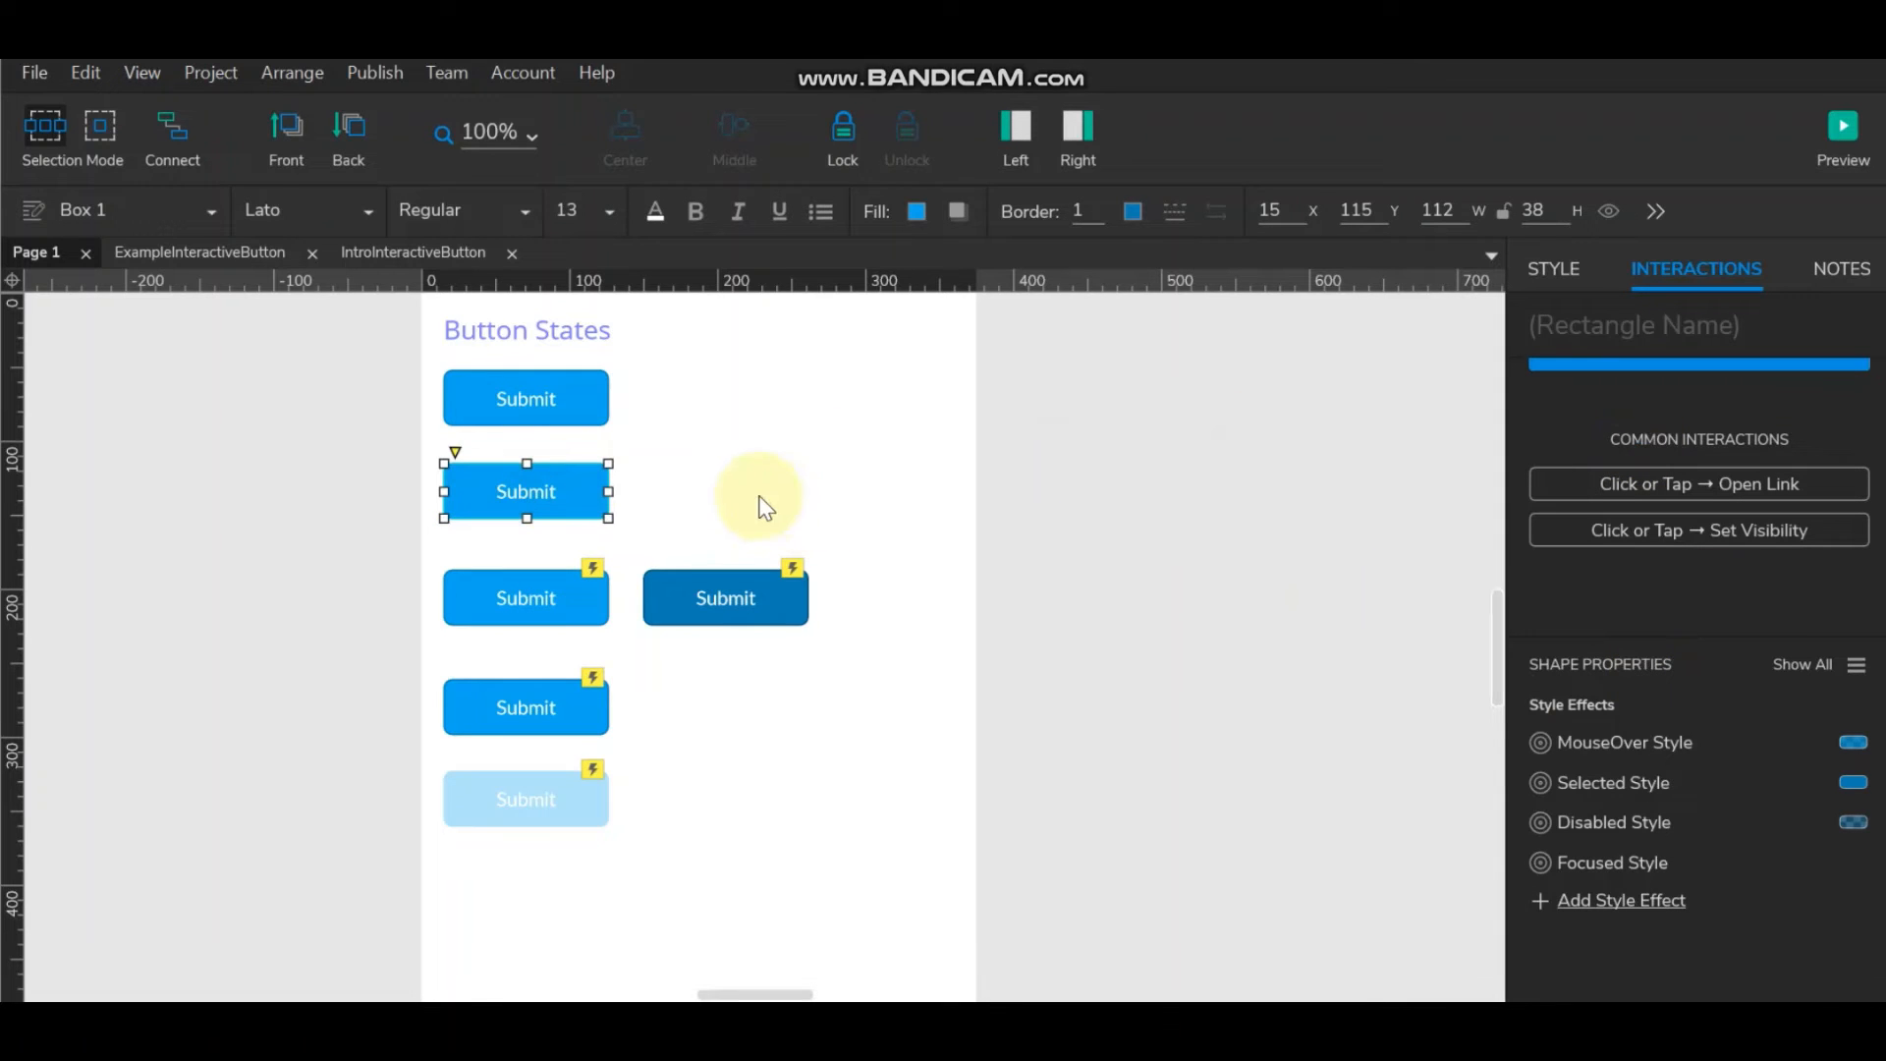
left_click(1854, 665)
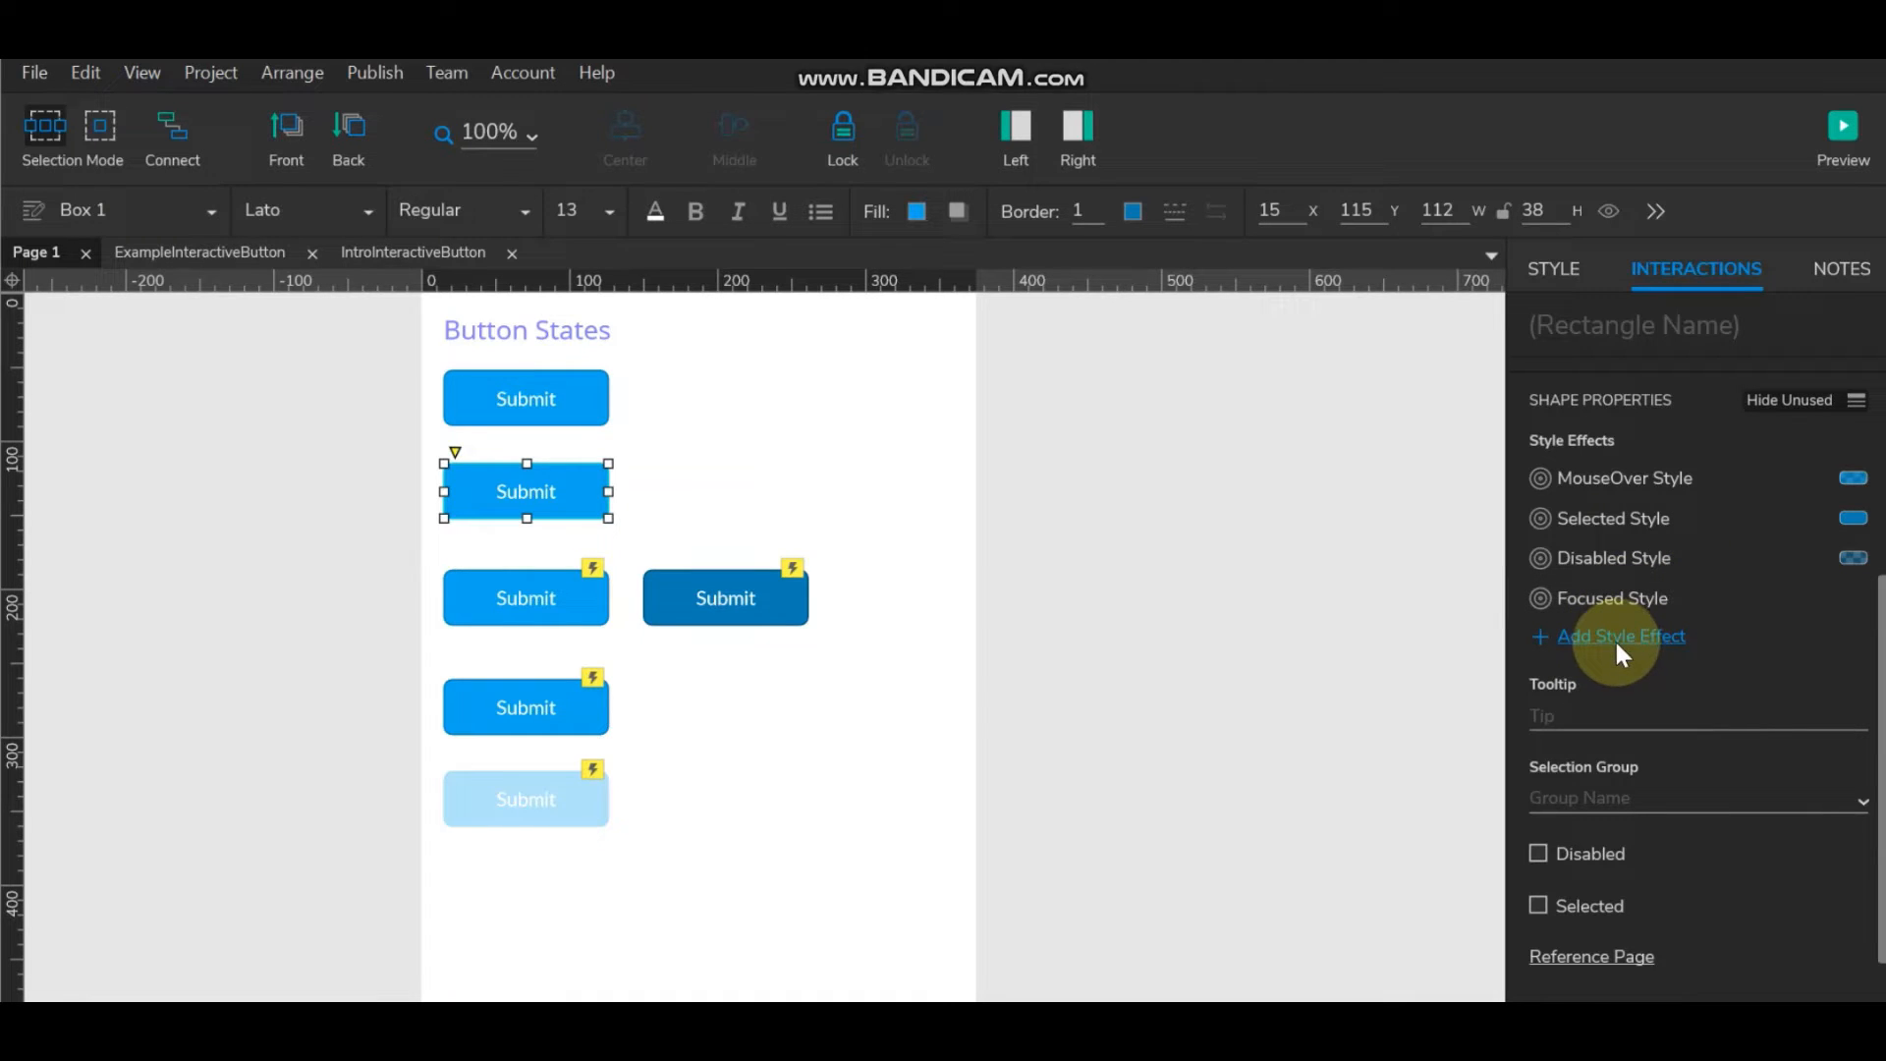
left_click(890, 511)
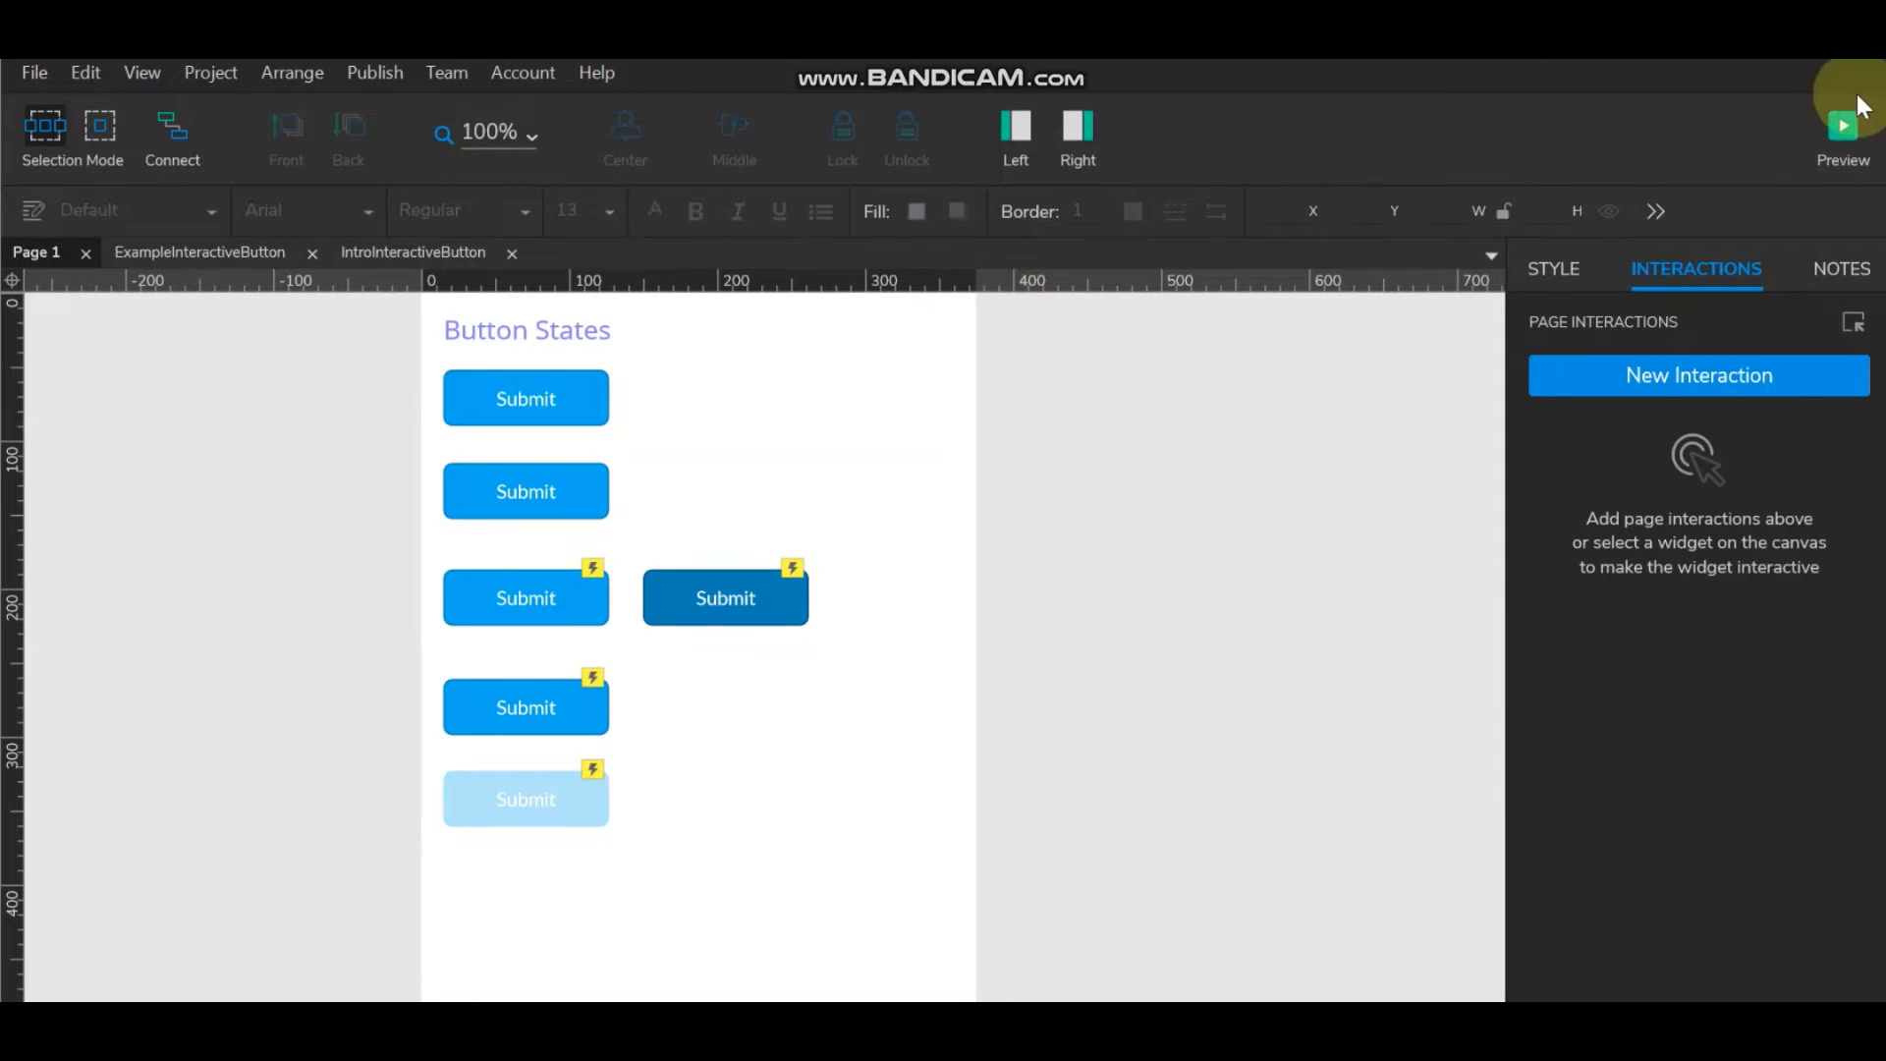
Preview the page in the browser, switch to the ExampleInteractiveButton page and hide the page list.
left_click(1834, 128)
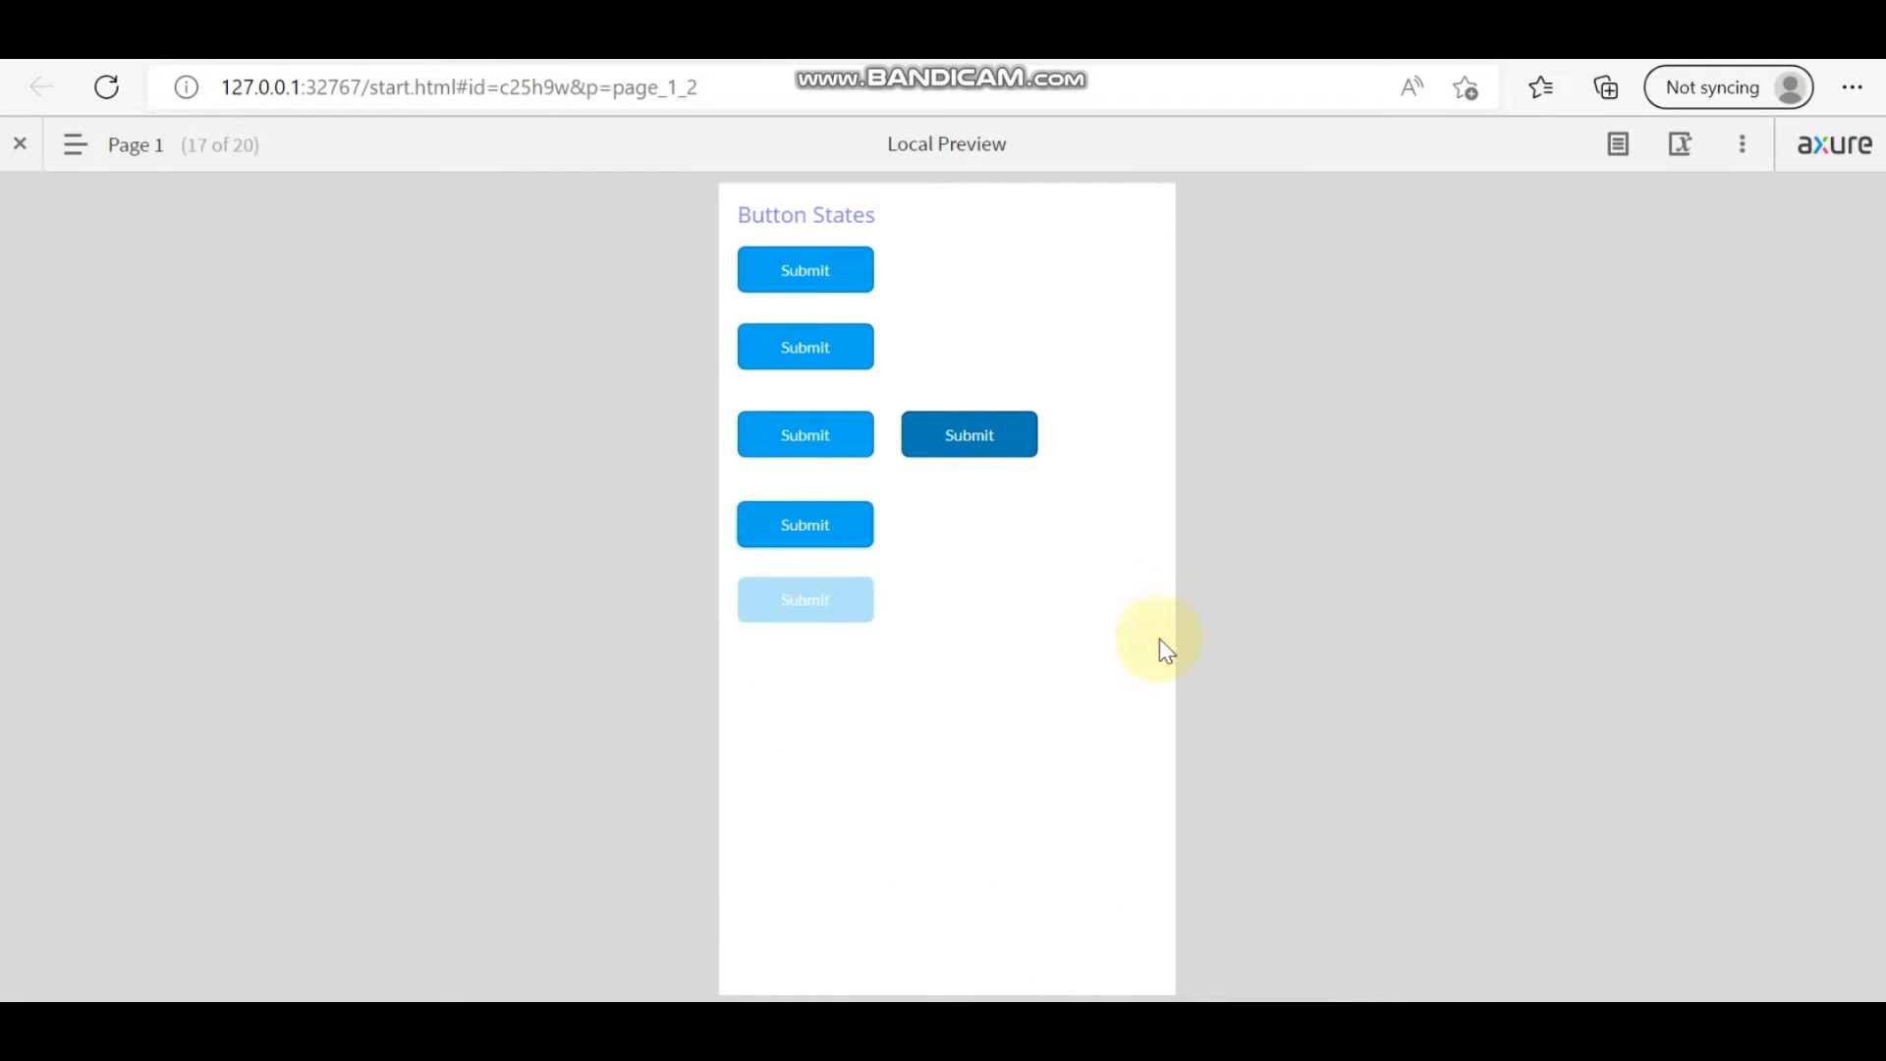
left_click(75, 145)
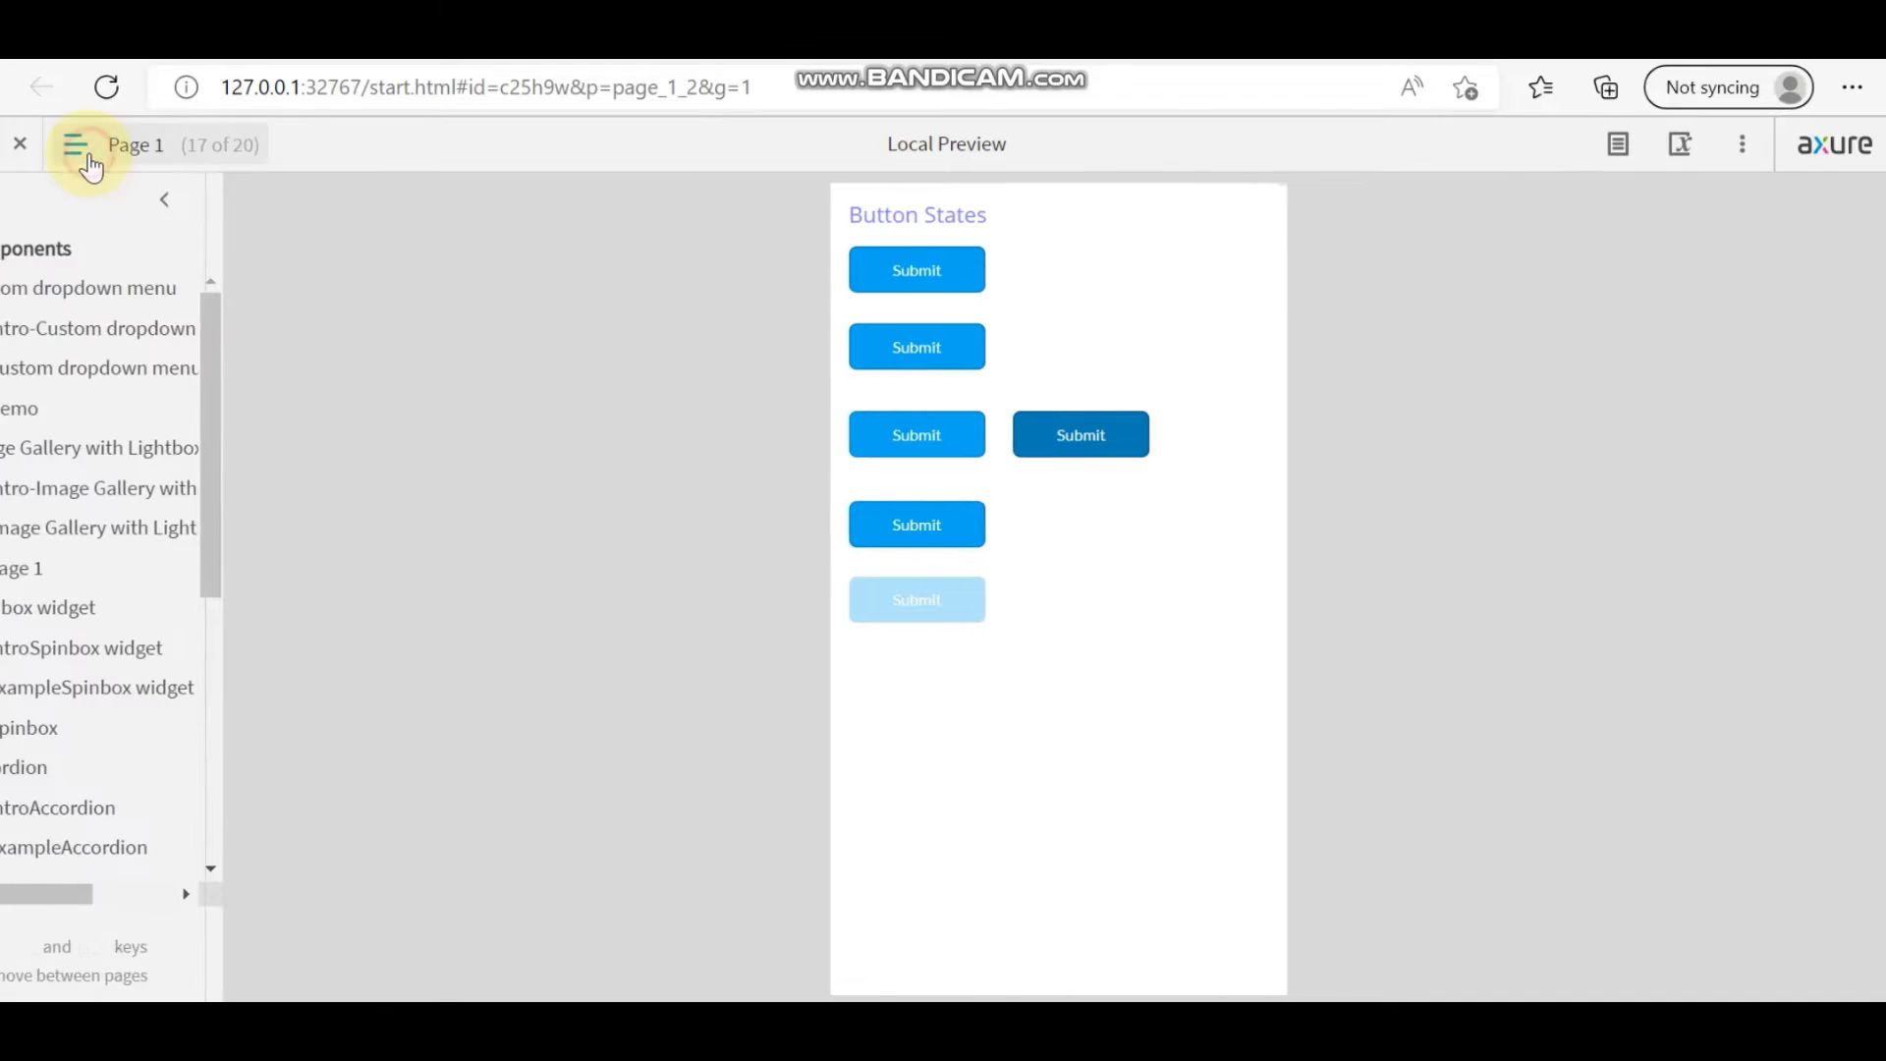
scroll(174, 755, "down", 5)
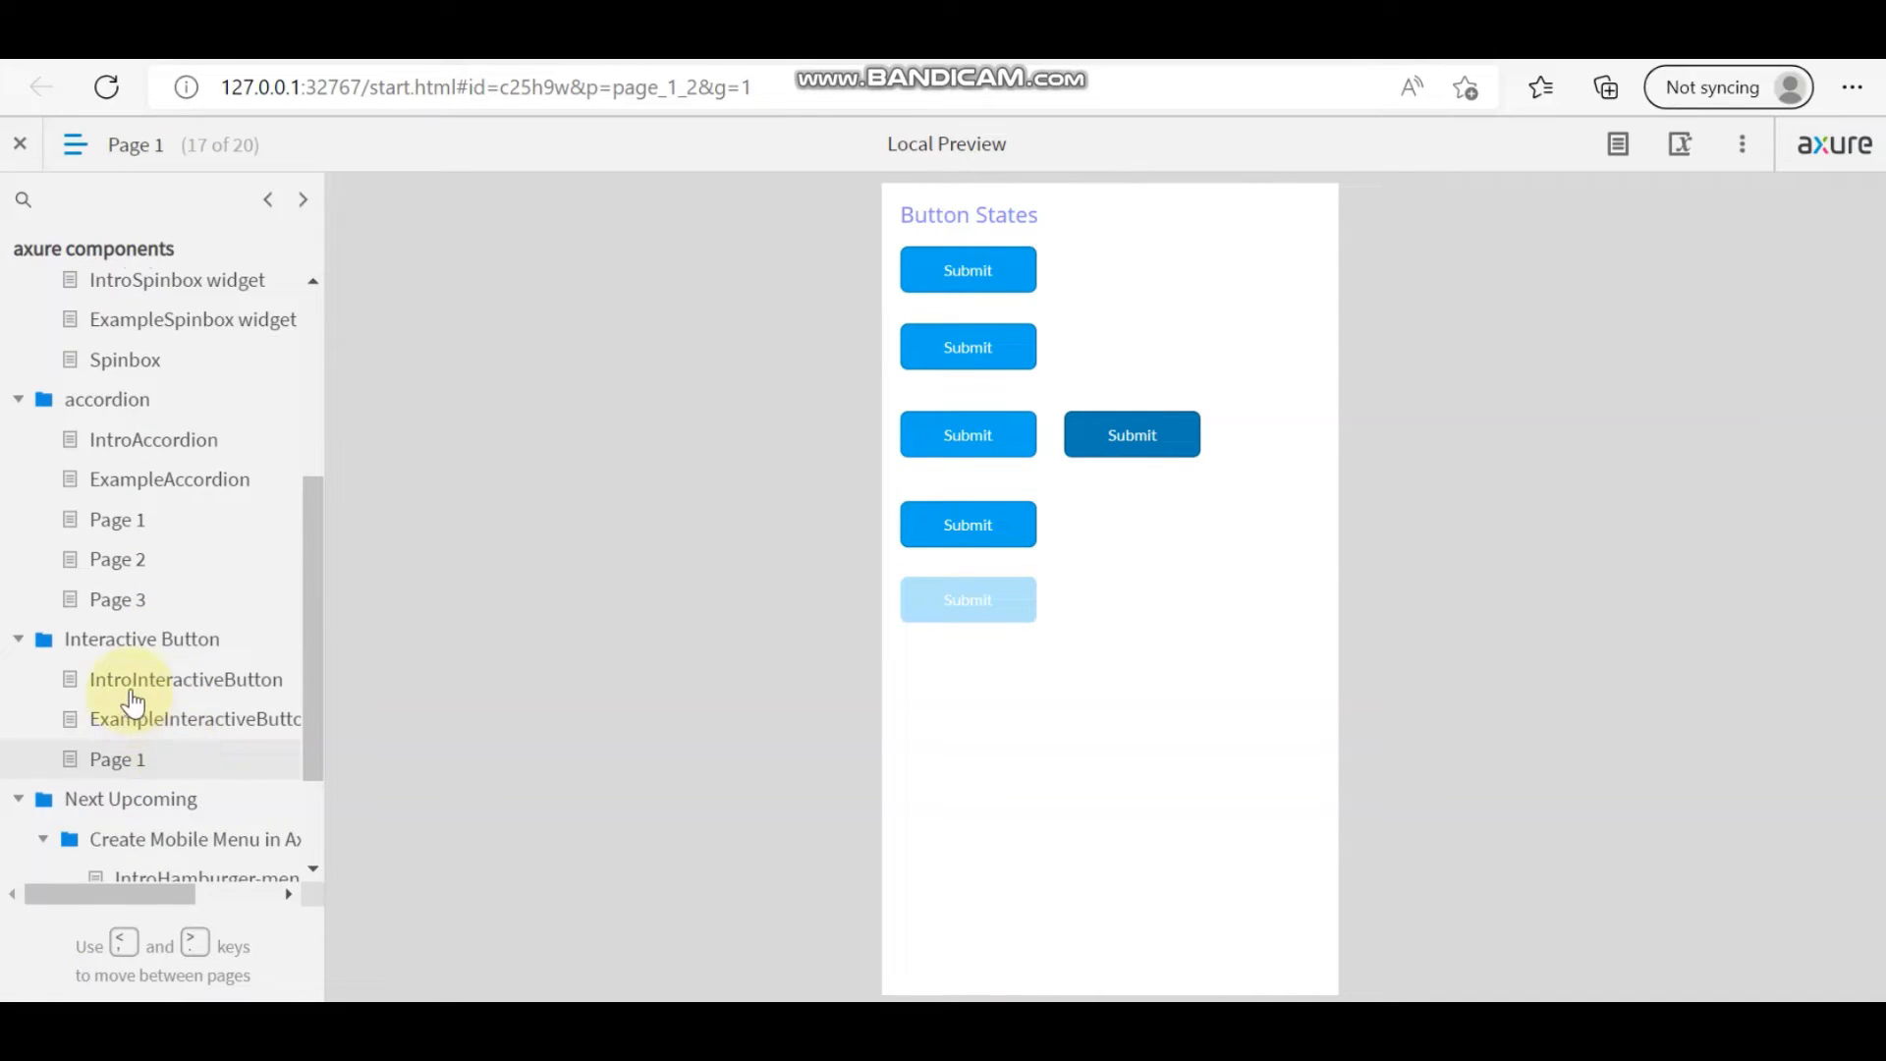
left_click(135, 729)
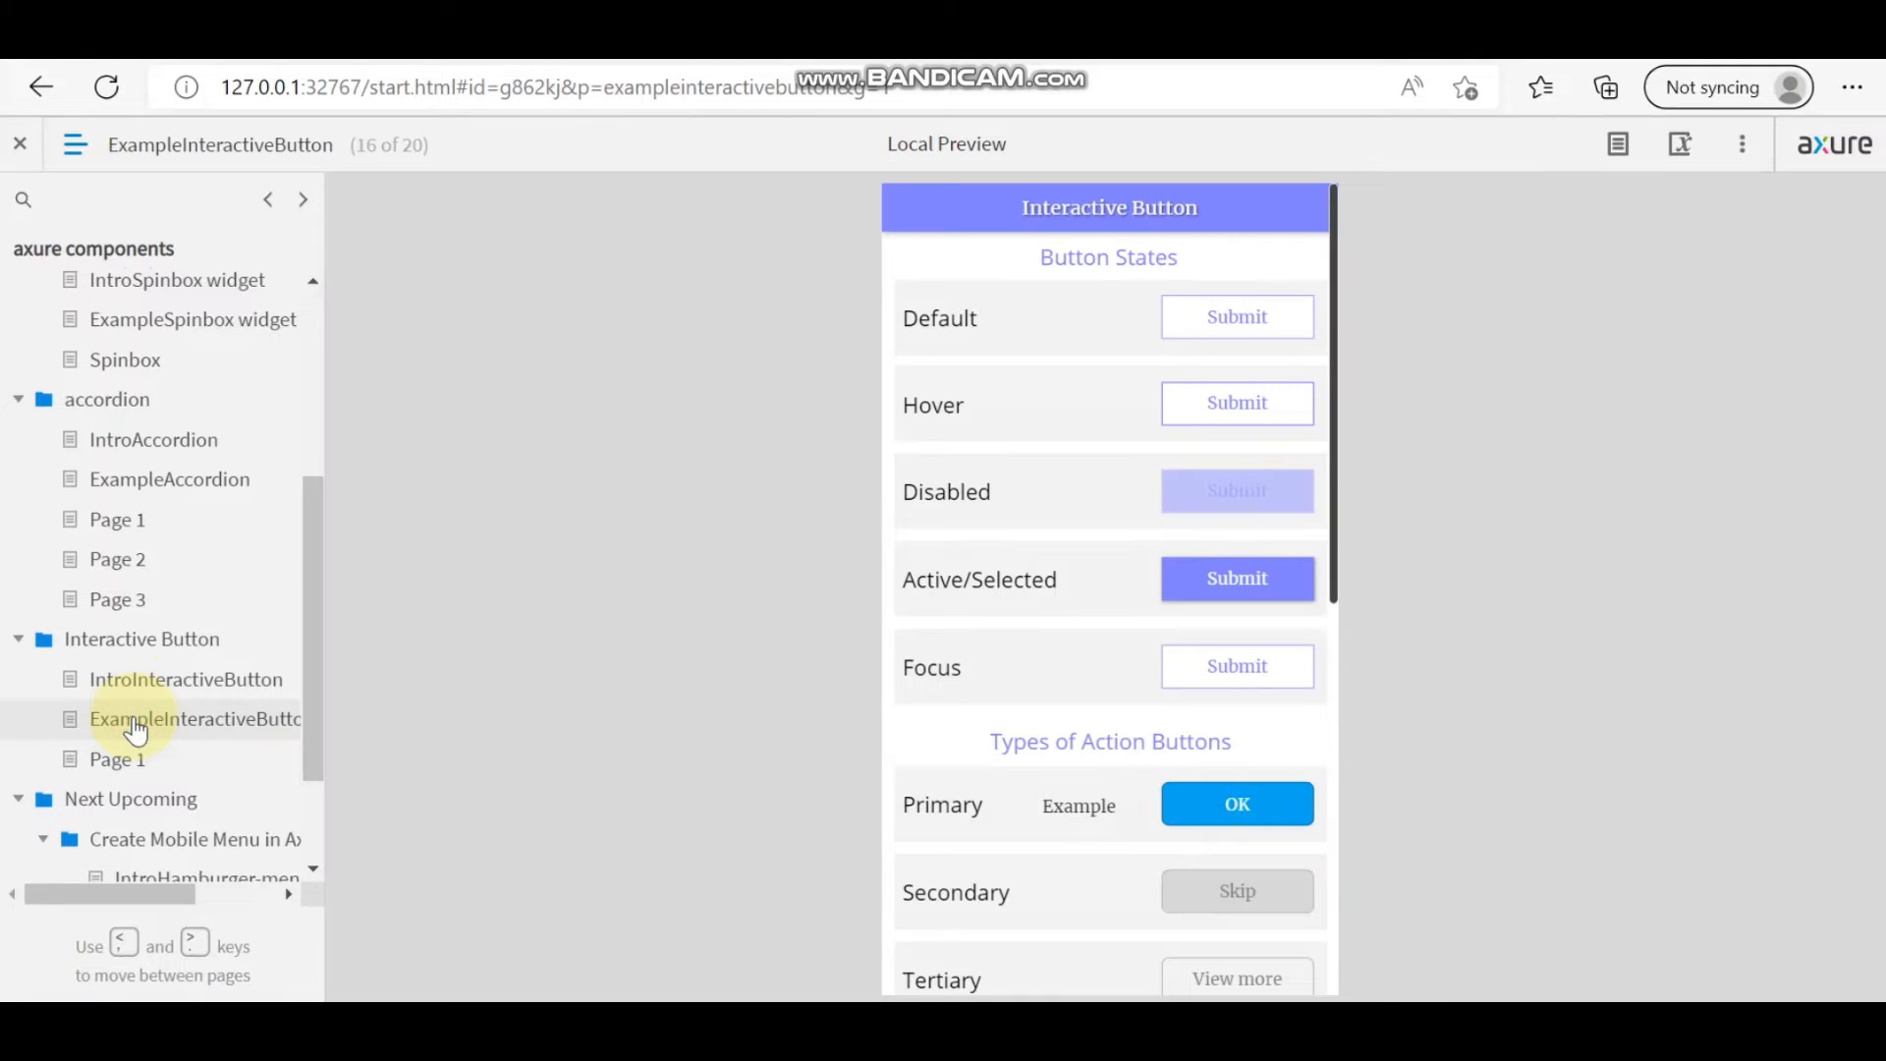
left_click(75, 145)
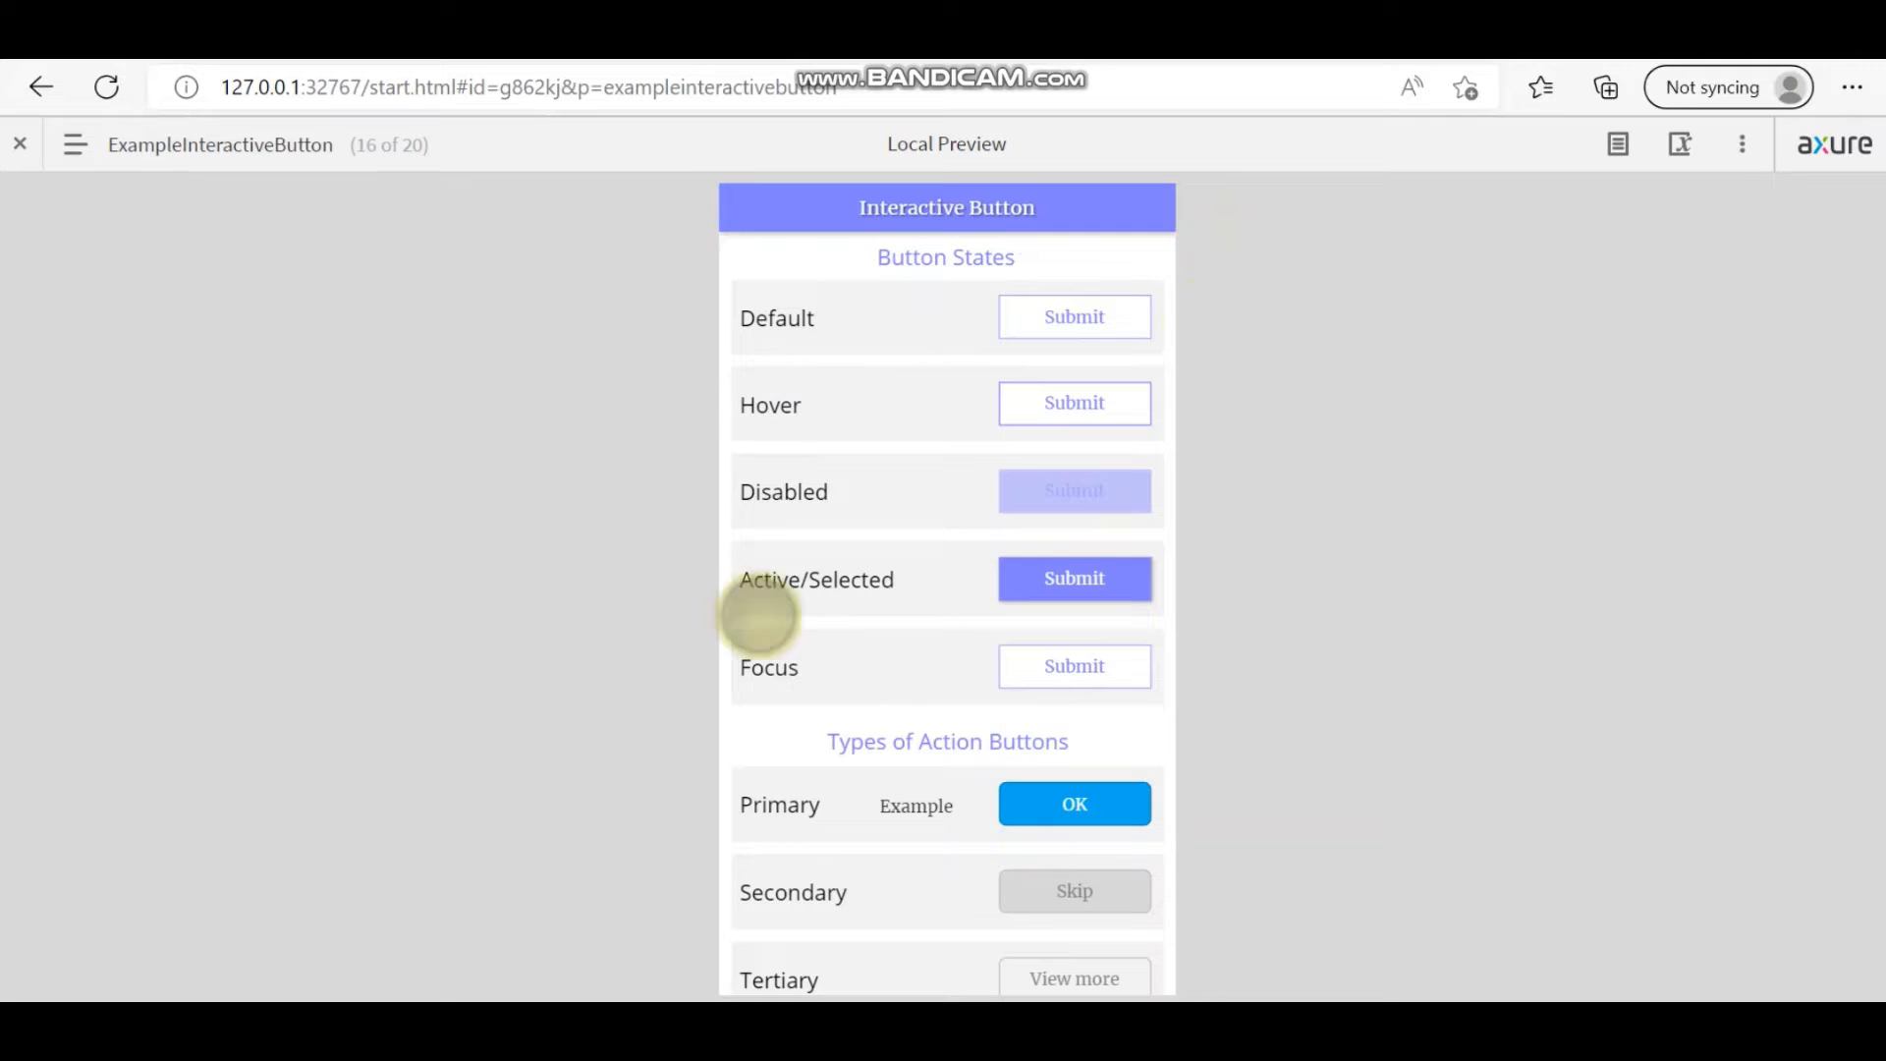
View the Primary button's example with the Create Account form, try its e-mail field and close the popup.
scroll(863, 644, "down", 1)
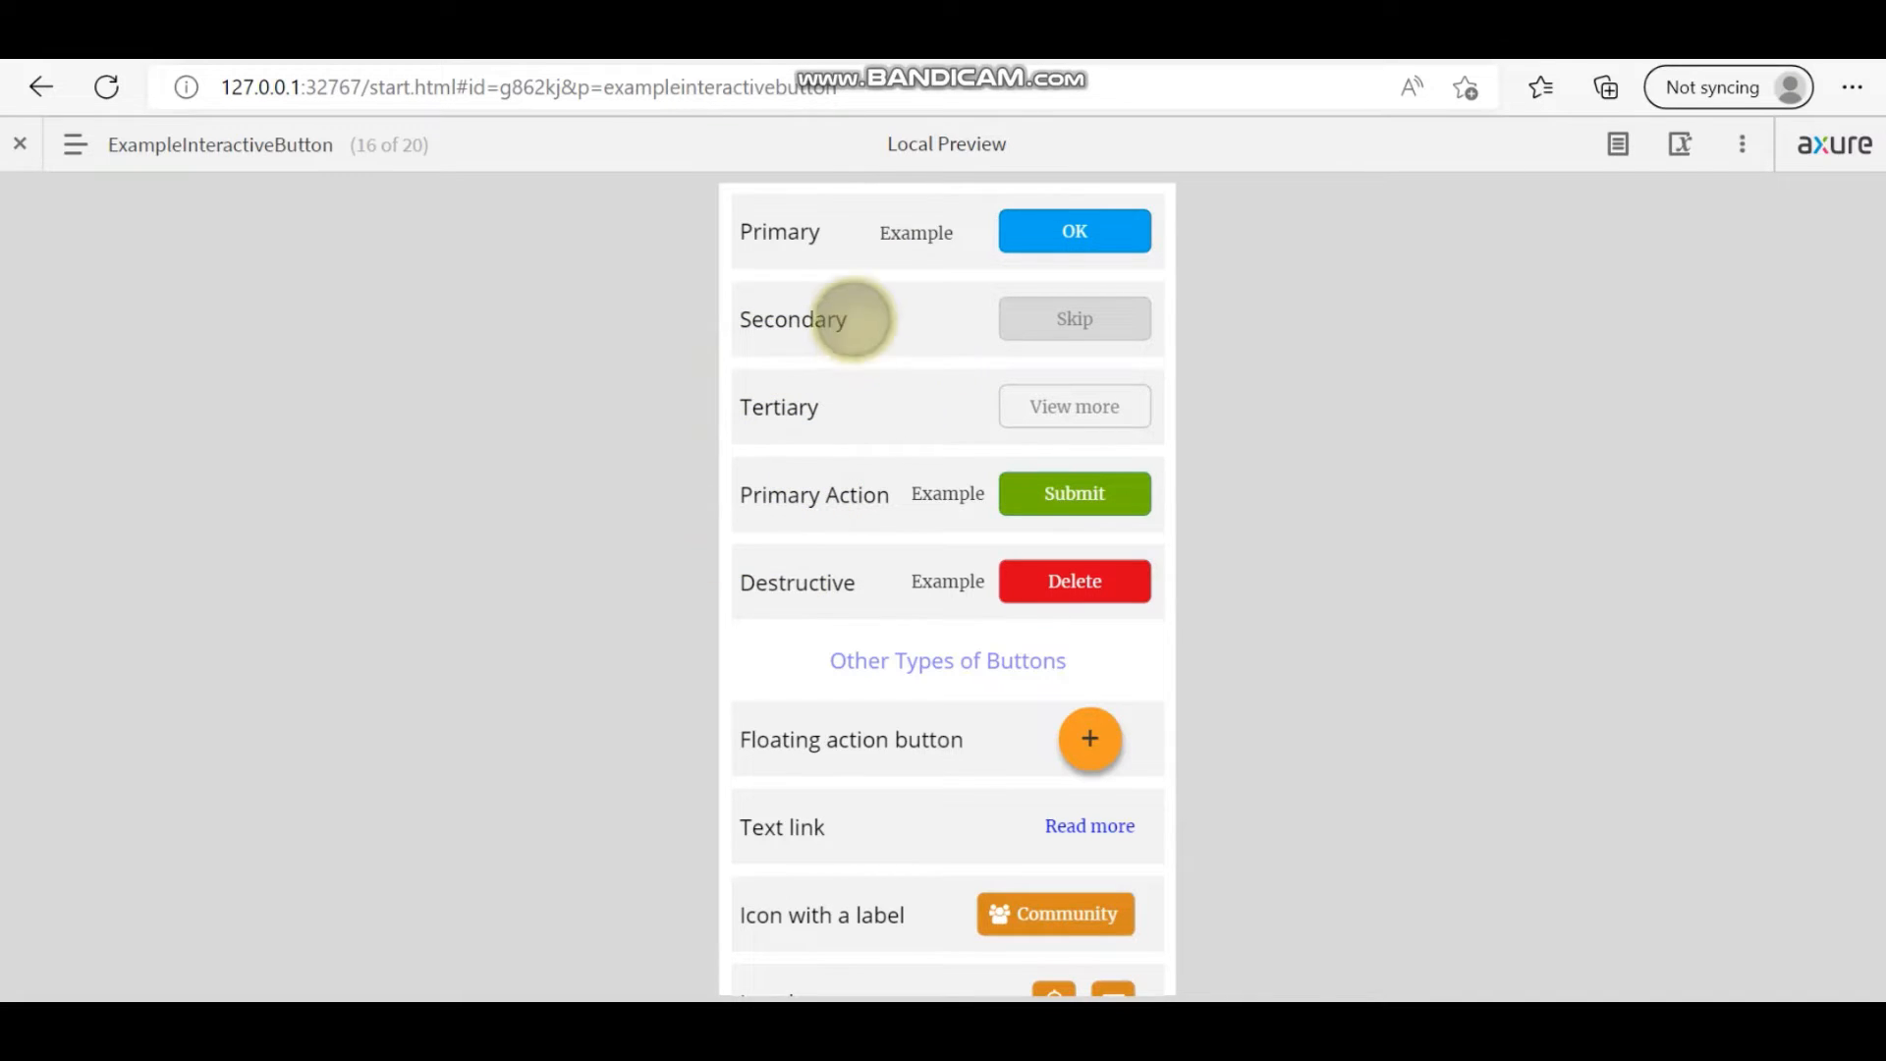
left_click(908, 232)
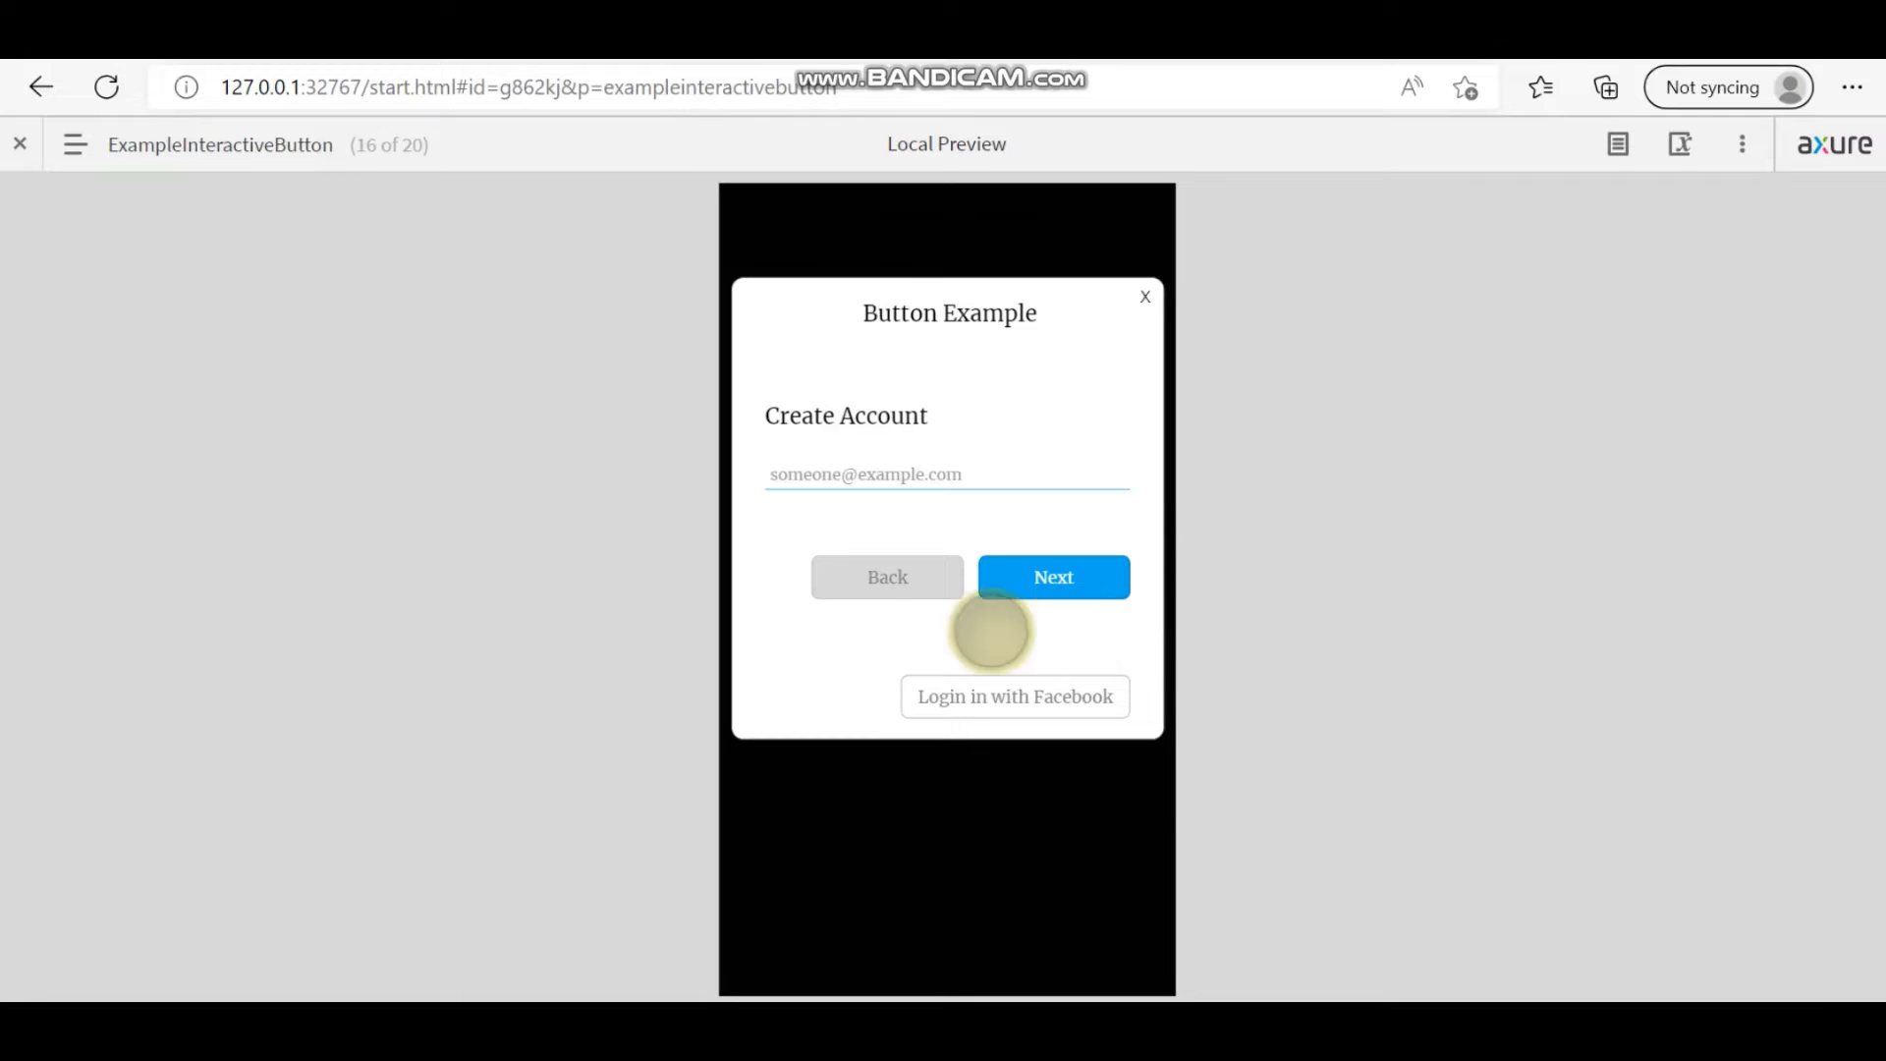
left_click(796, 474)
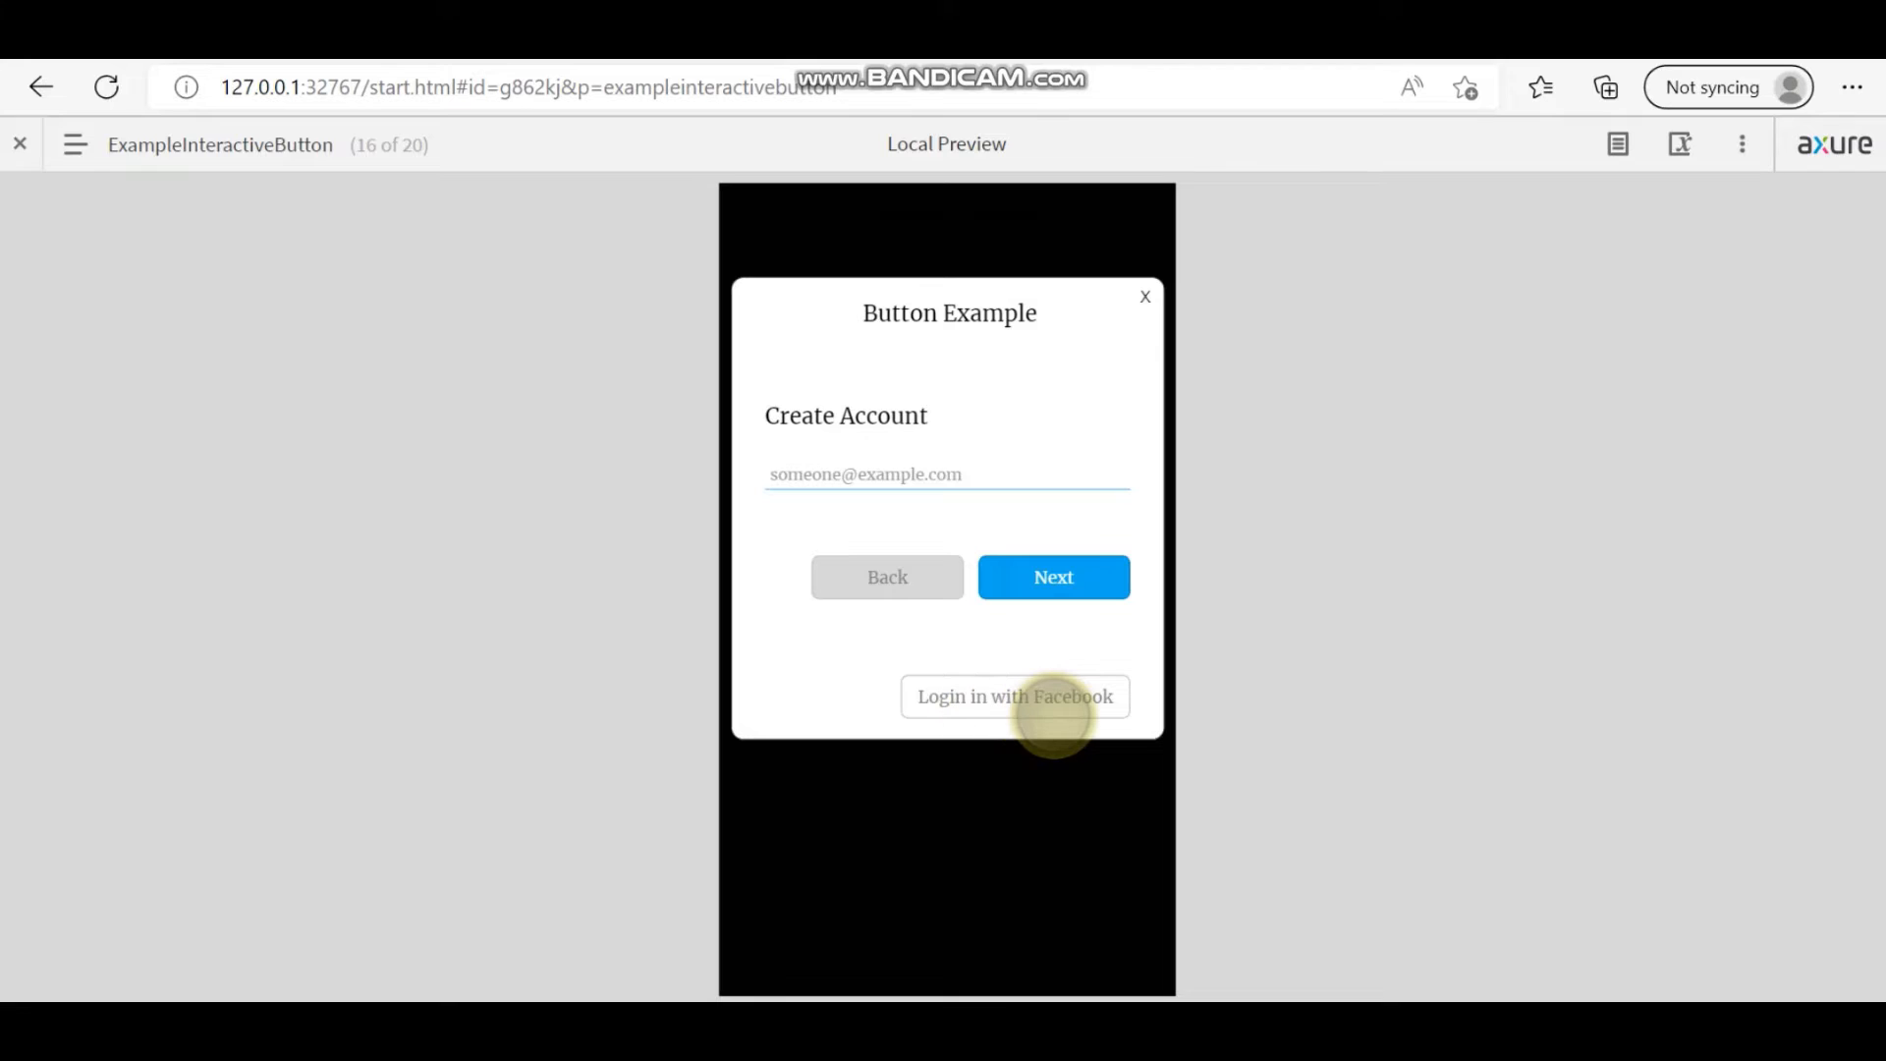
left_click(805, 473)
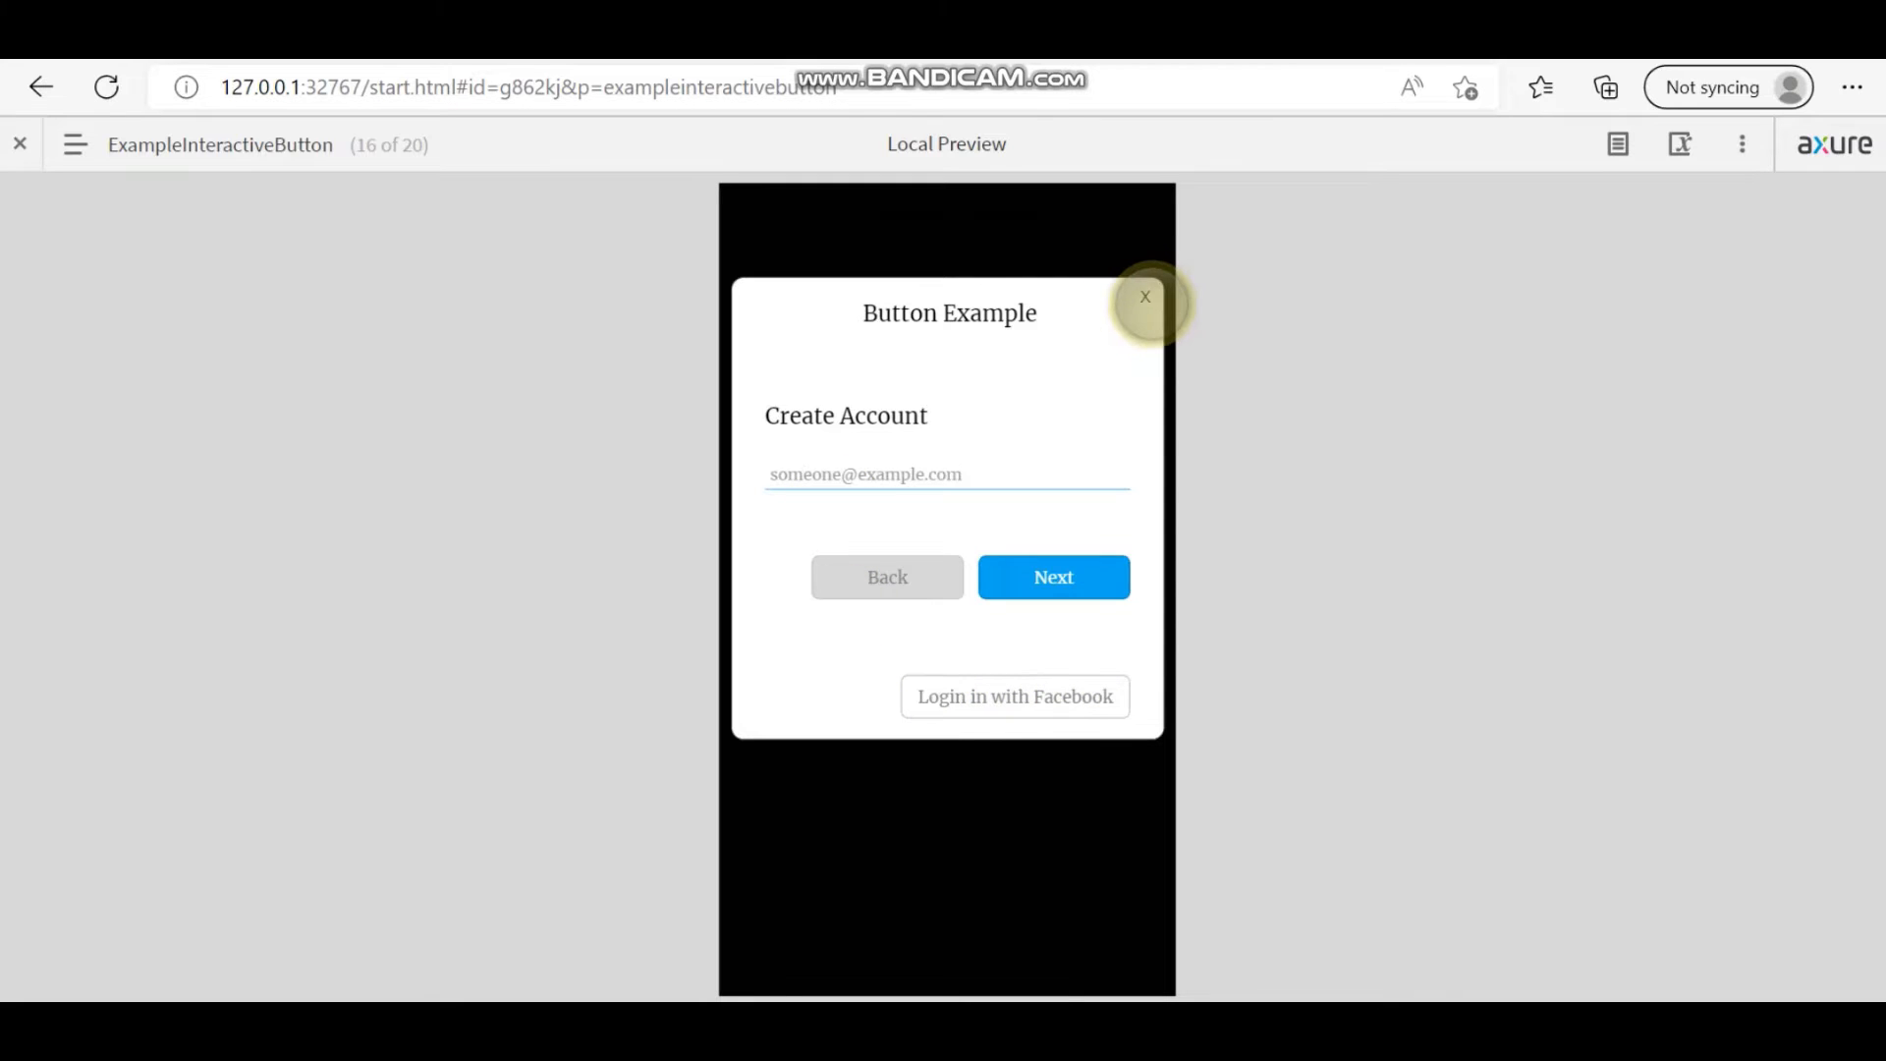
left_click(1144, 296)
View the Primary Action button's My Cart example and close the popup.
scroll(972, 568, "down", 5)
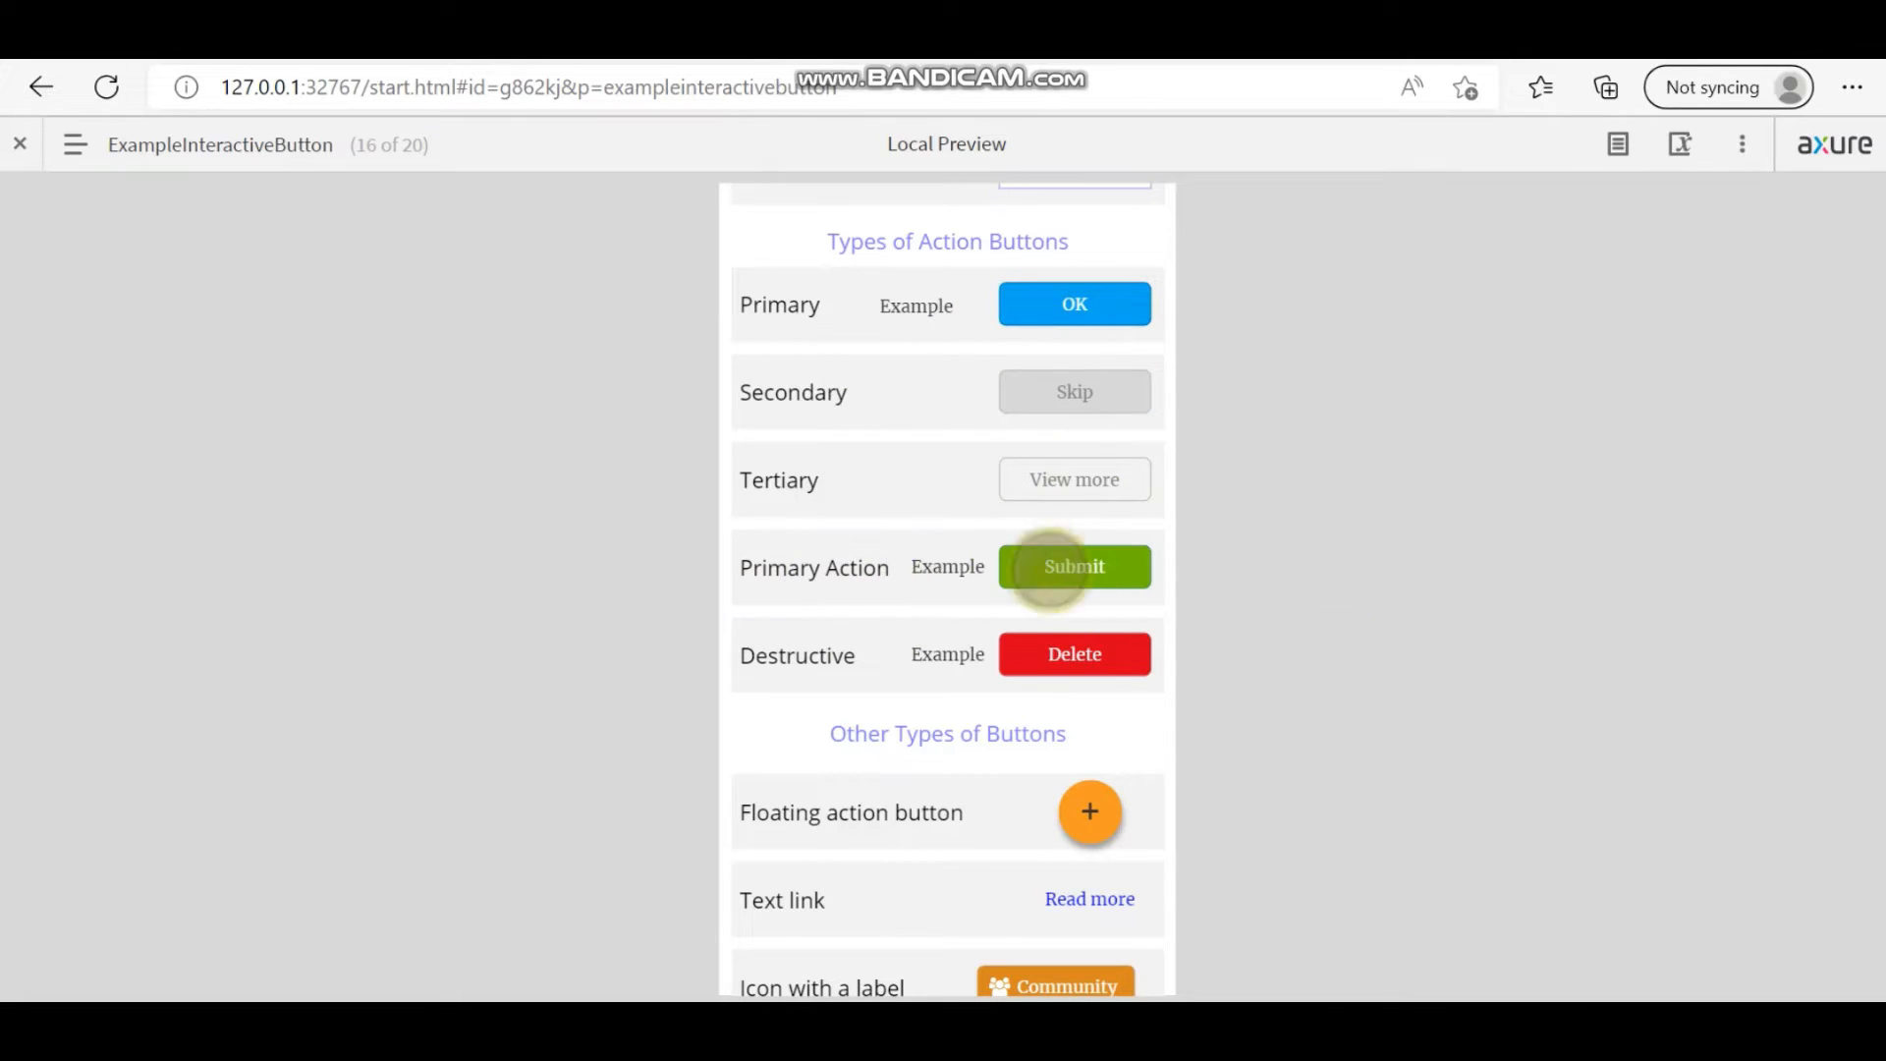
left_click(945, 566)
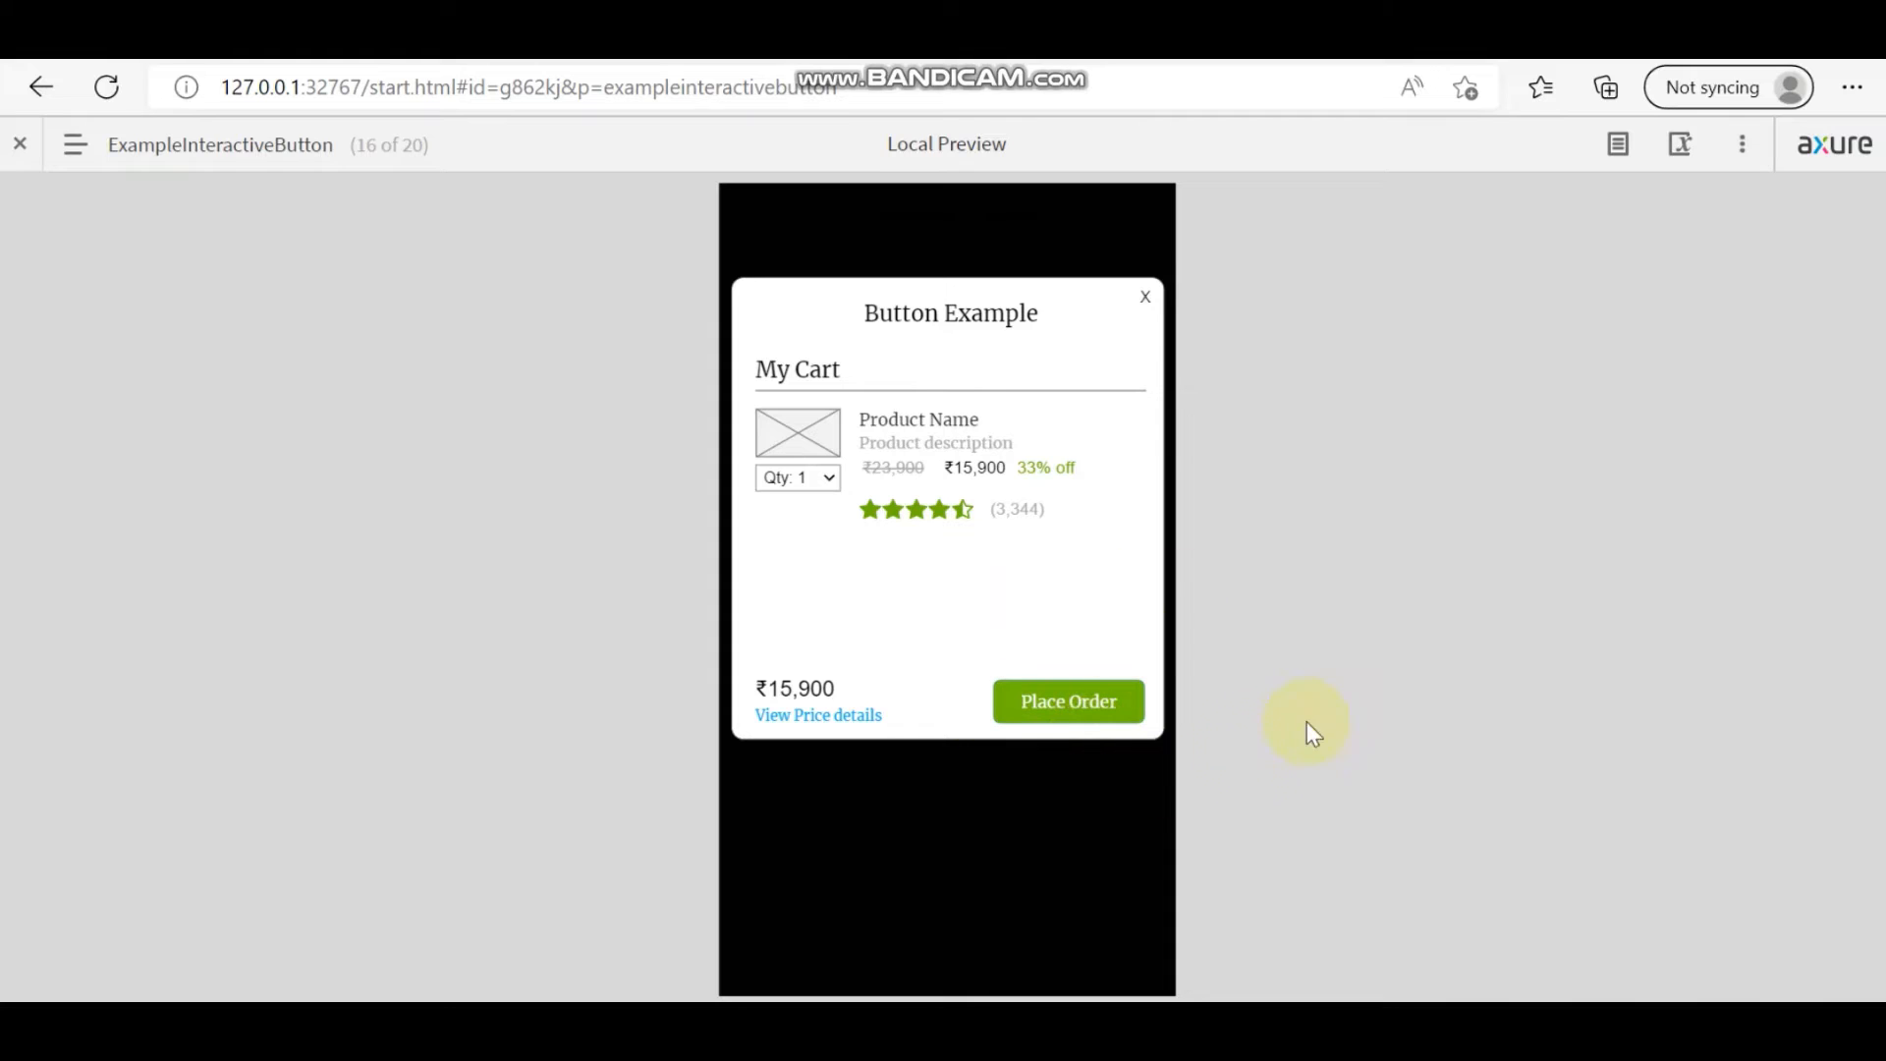
left_click(1141, 296)
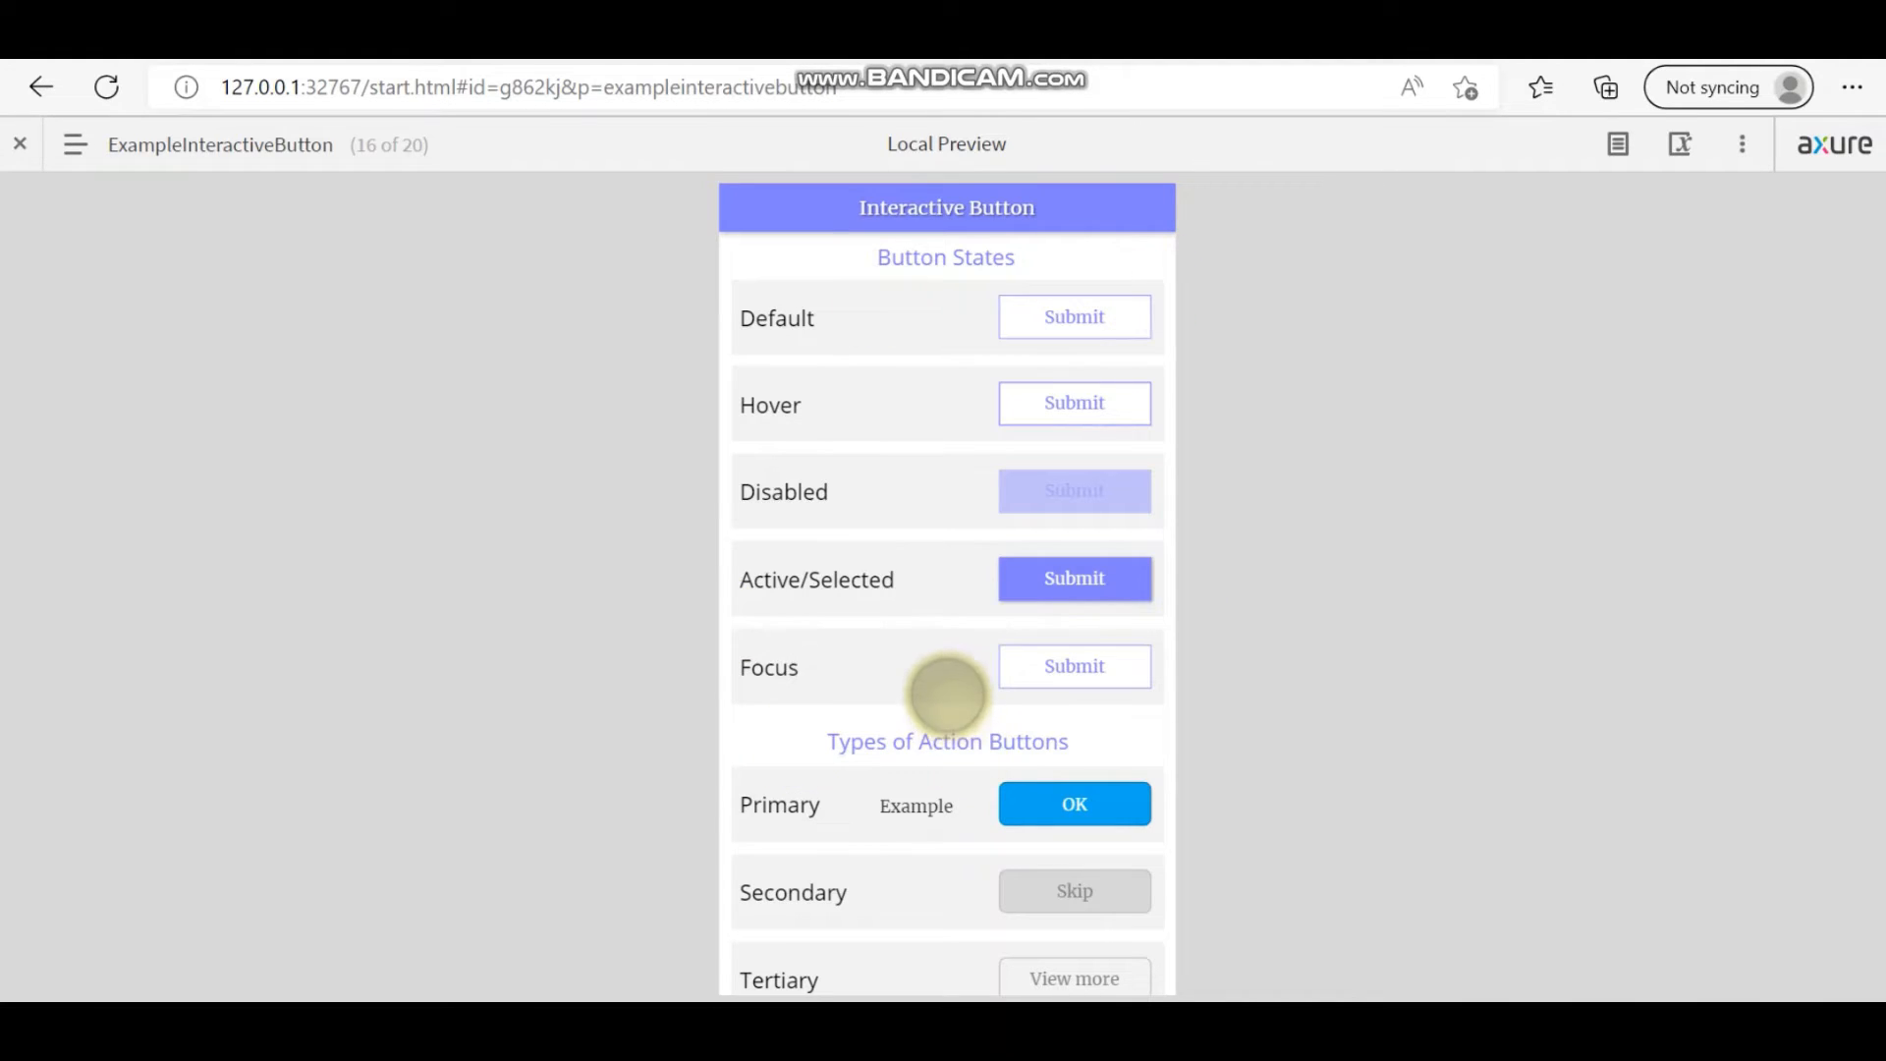
View the Destructive button's delete confirmation example and close the popup.
scroll(947, 694, "down", 3)
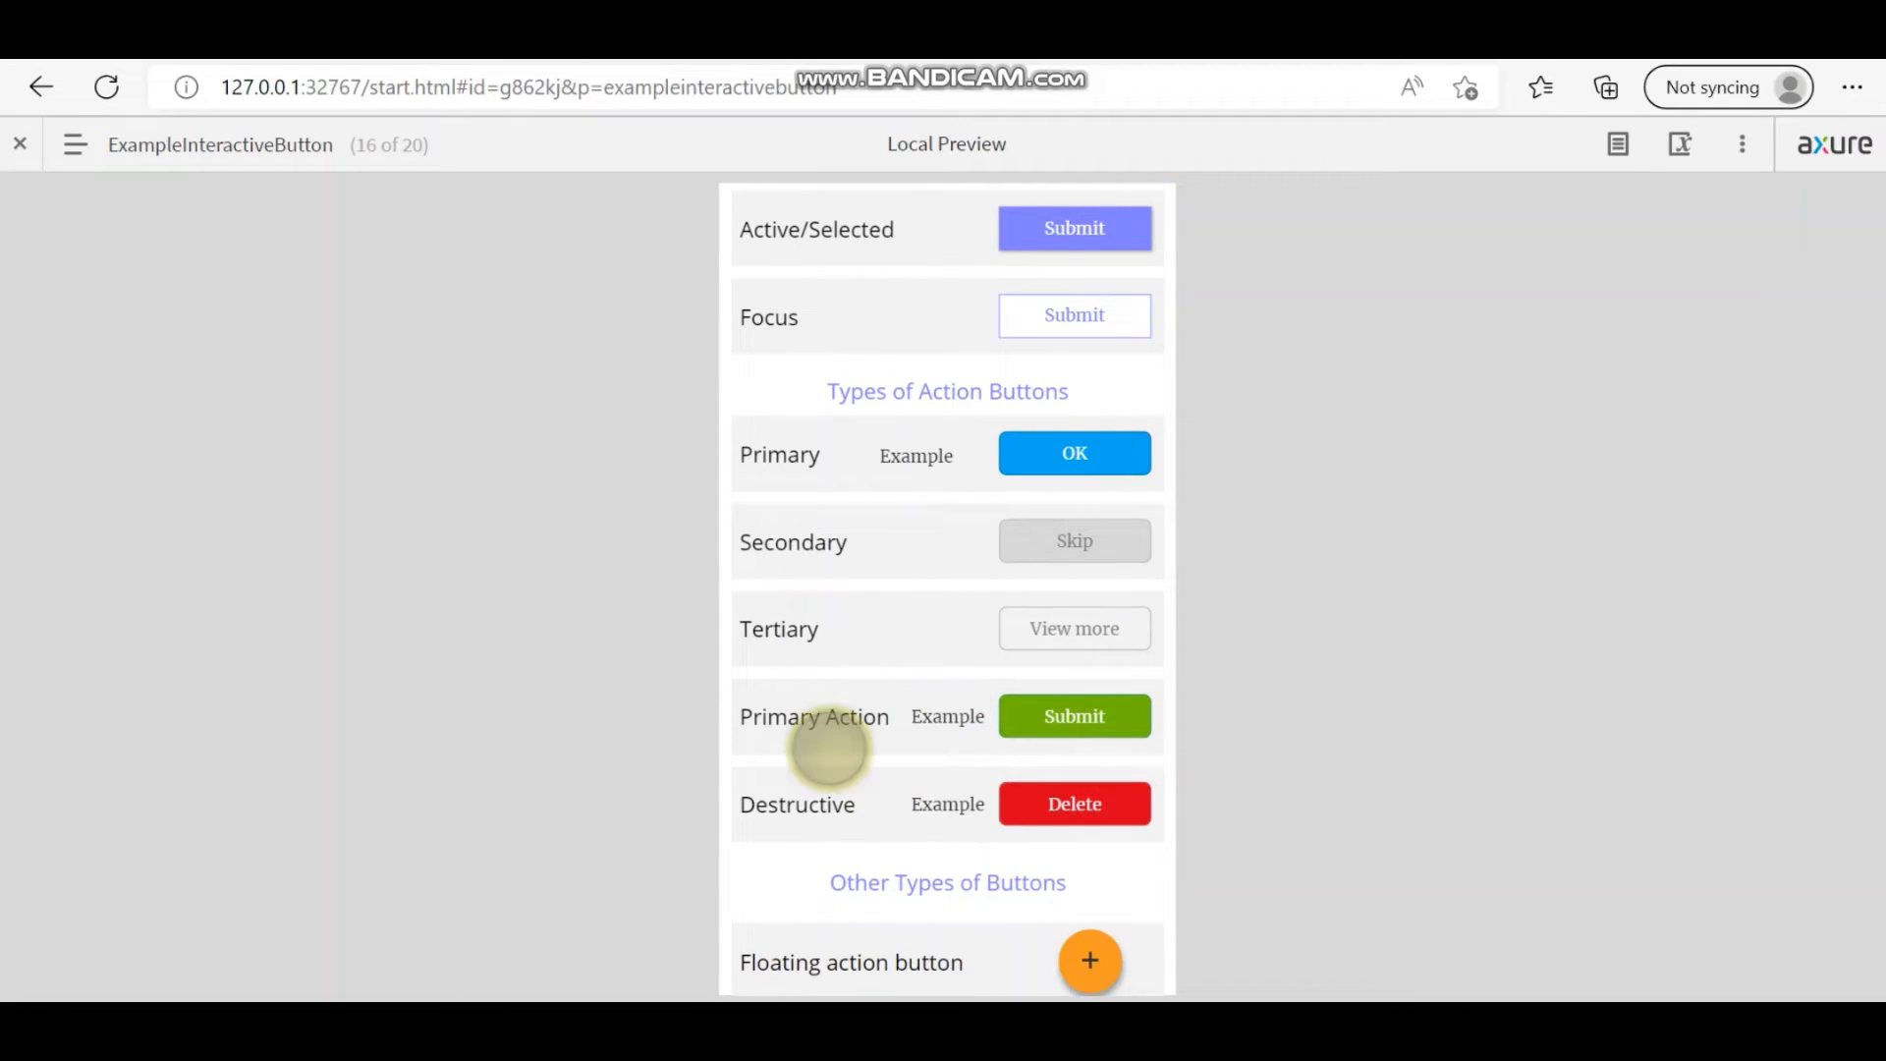
scroll(828, 746, "down", 2)
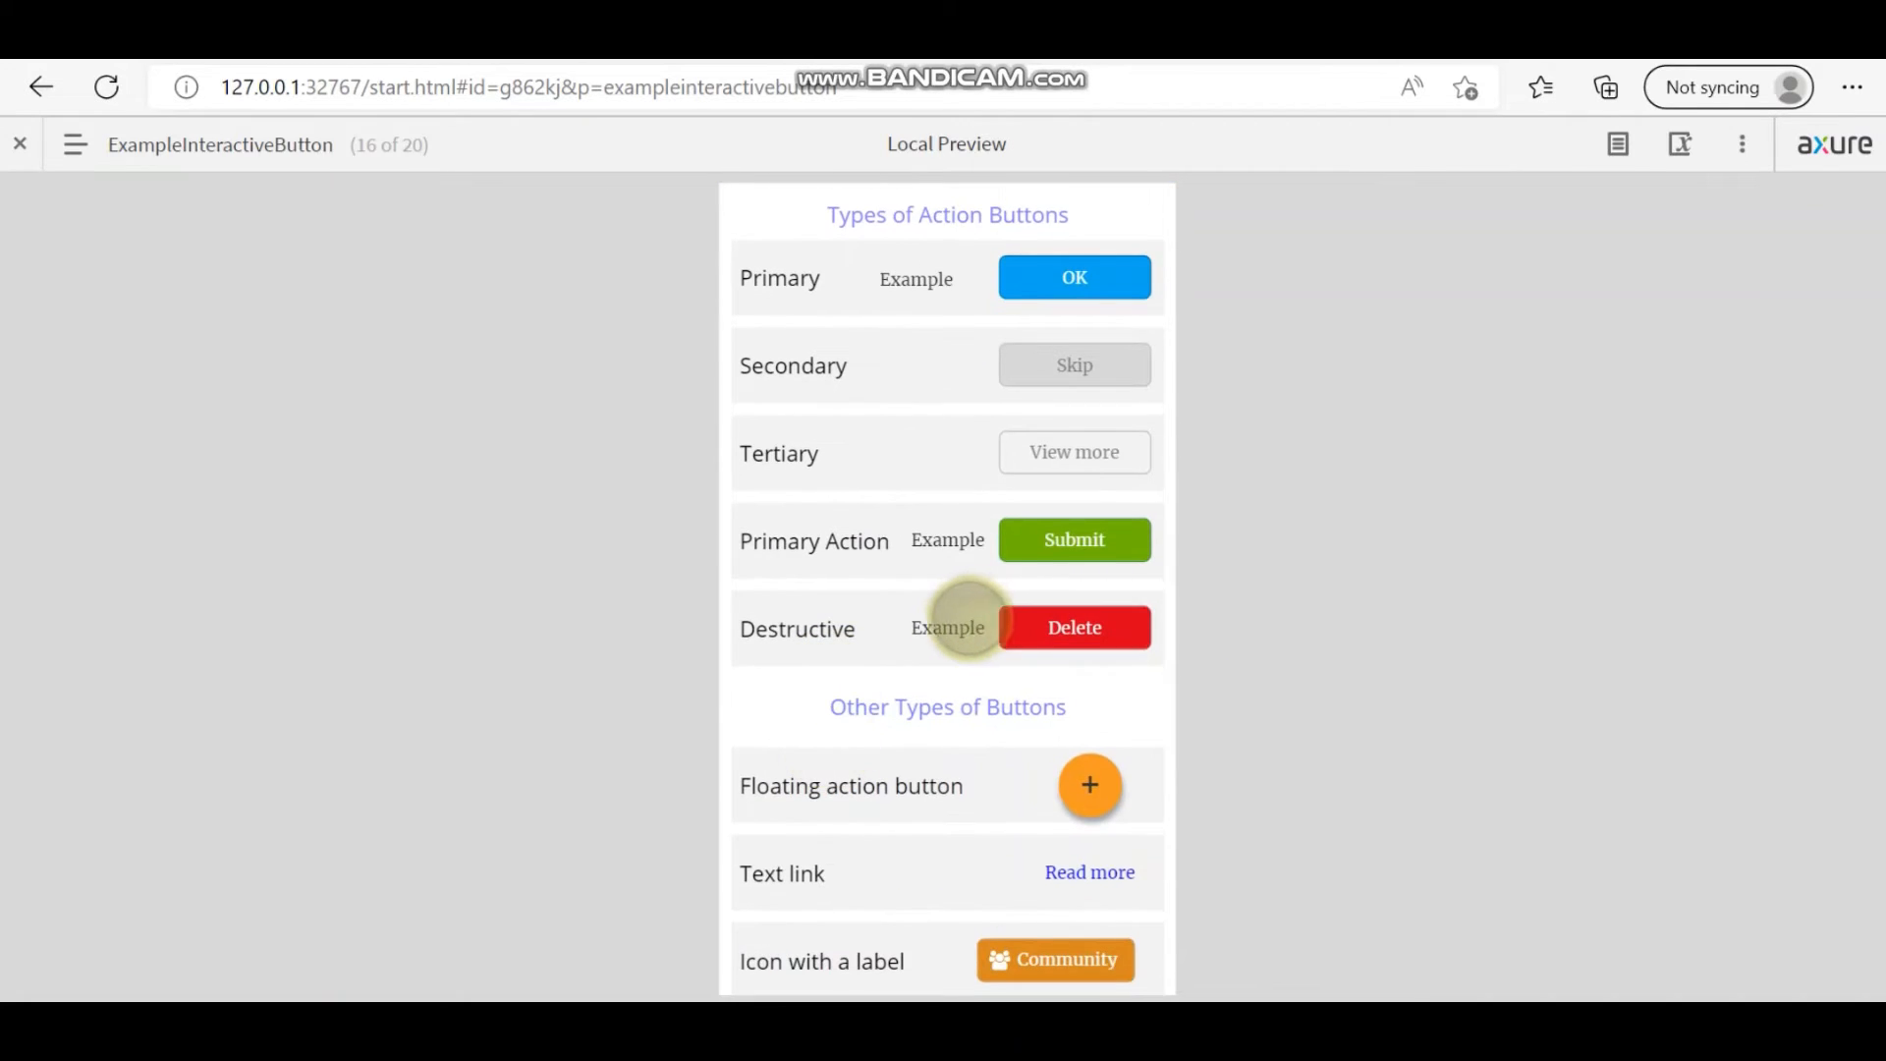
left_click(935, 617)
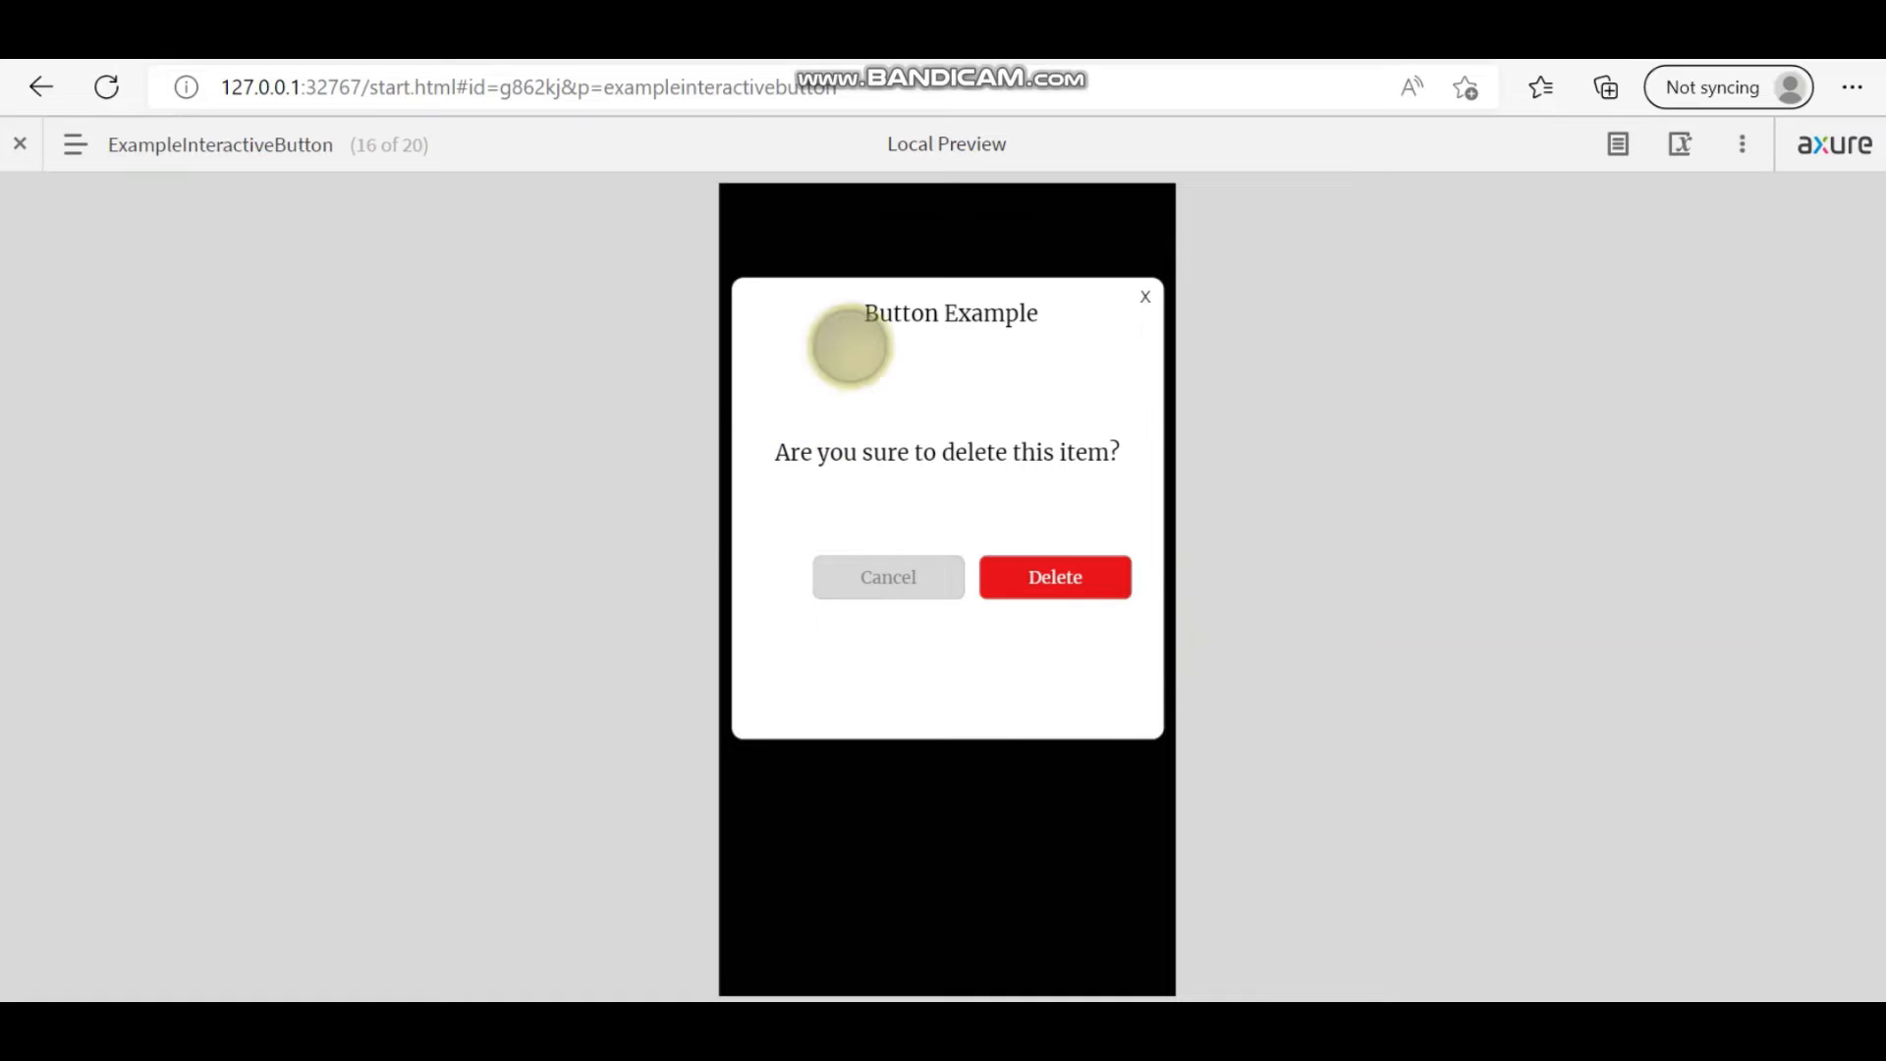
left_click(1145, 296)
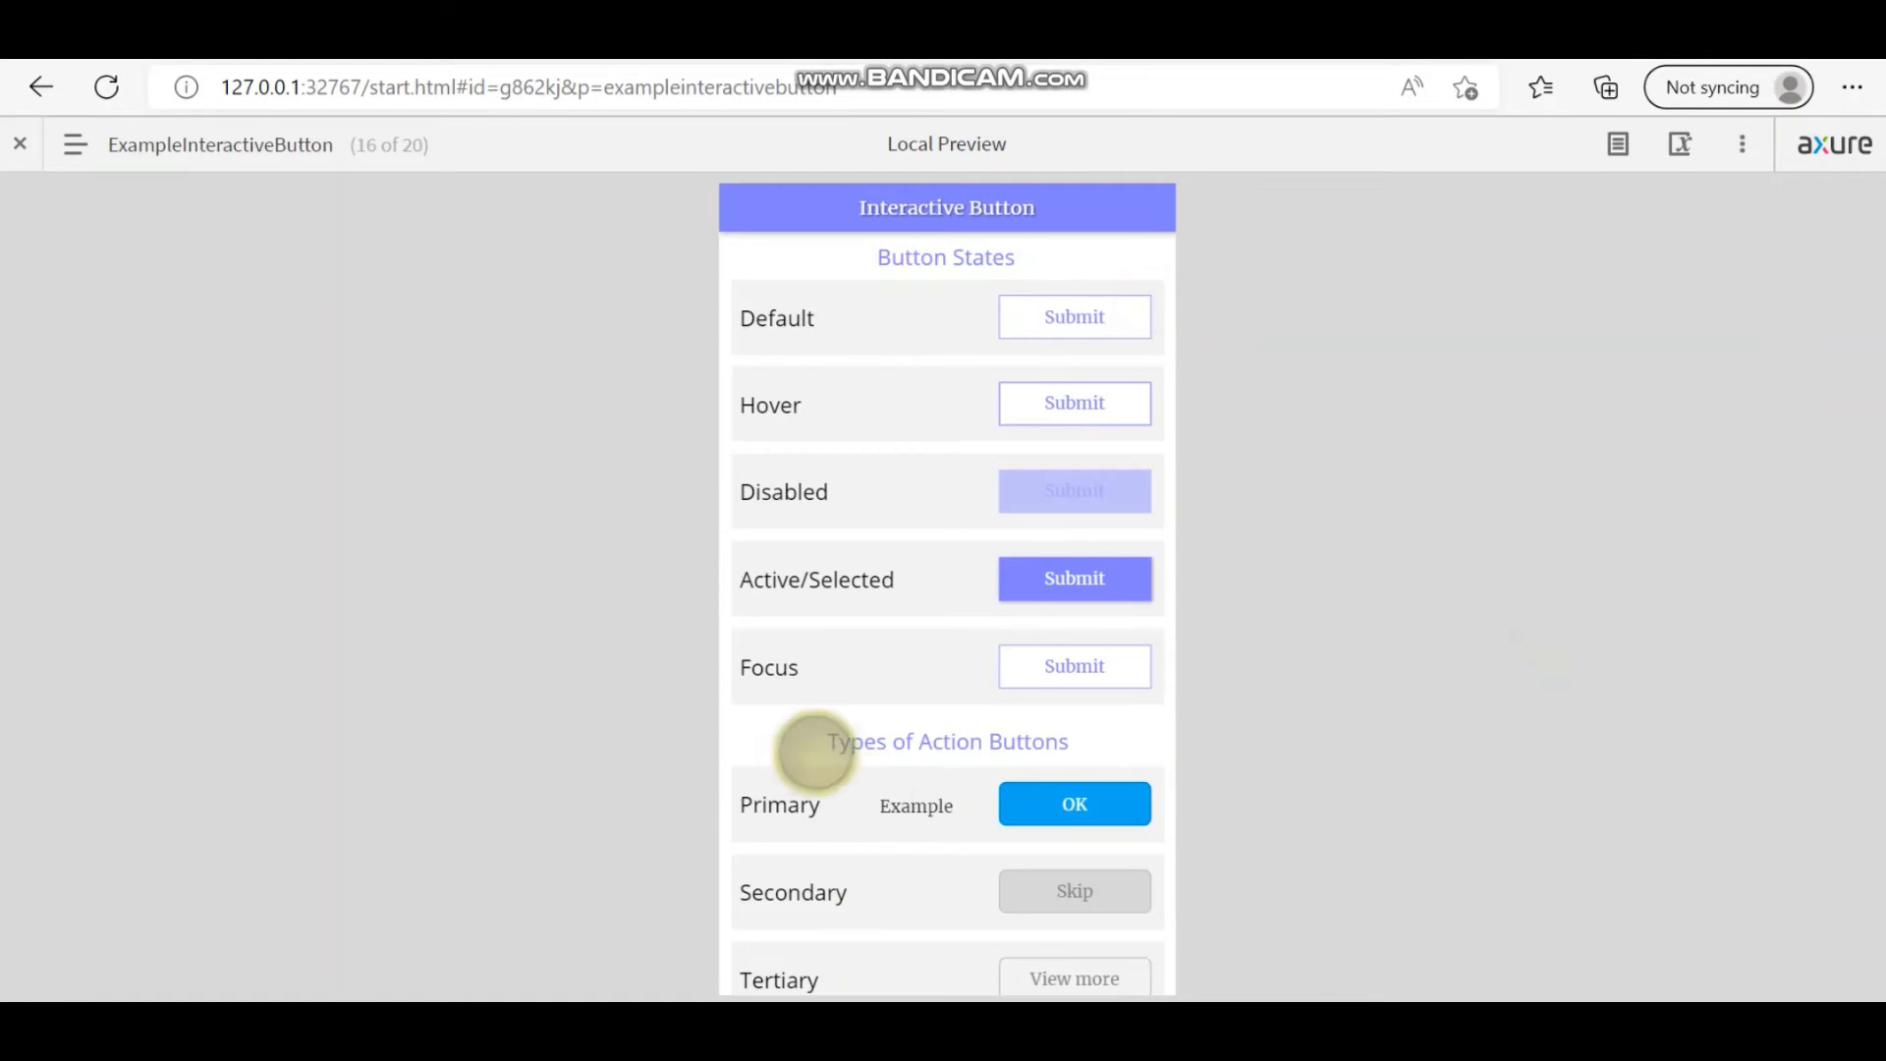
Reopen the Destructive button's example, close it and move on to the Other Types of Buttons section.
scroll(1016, 646, "down", 1)
scroll(1016, 645, "down", 5)
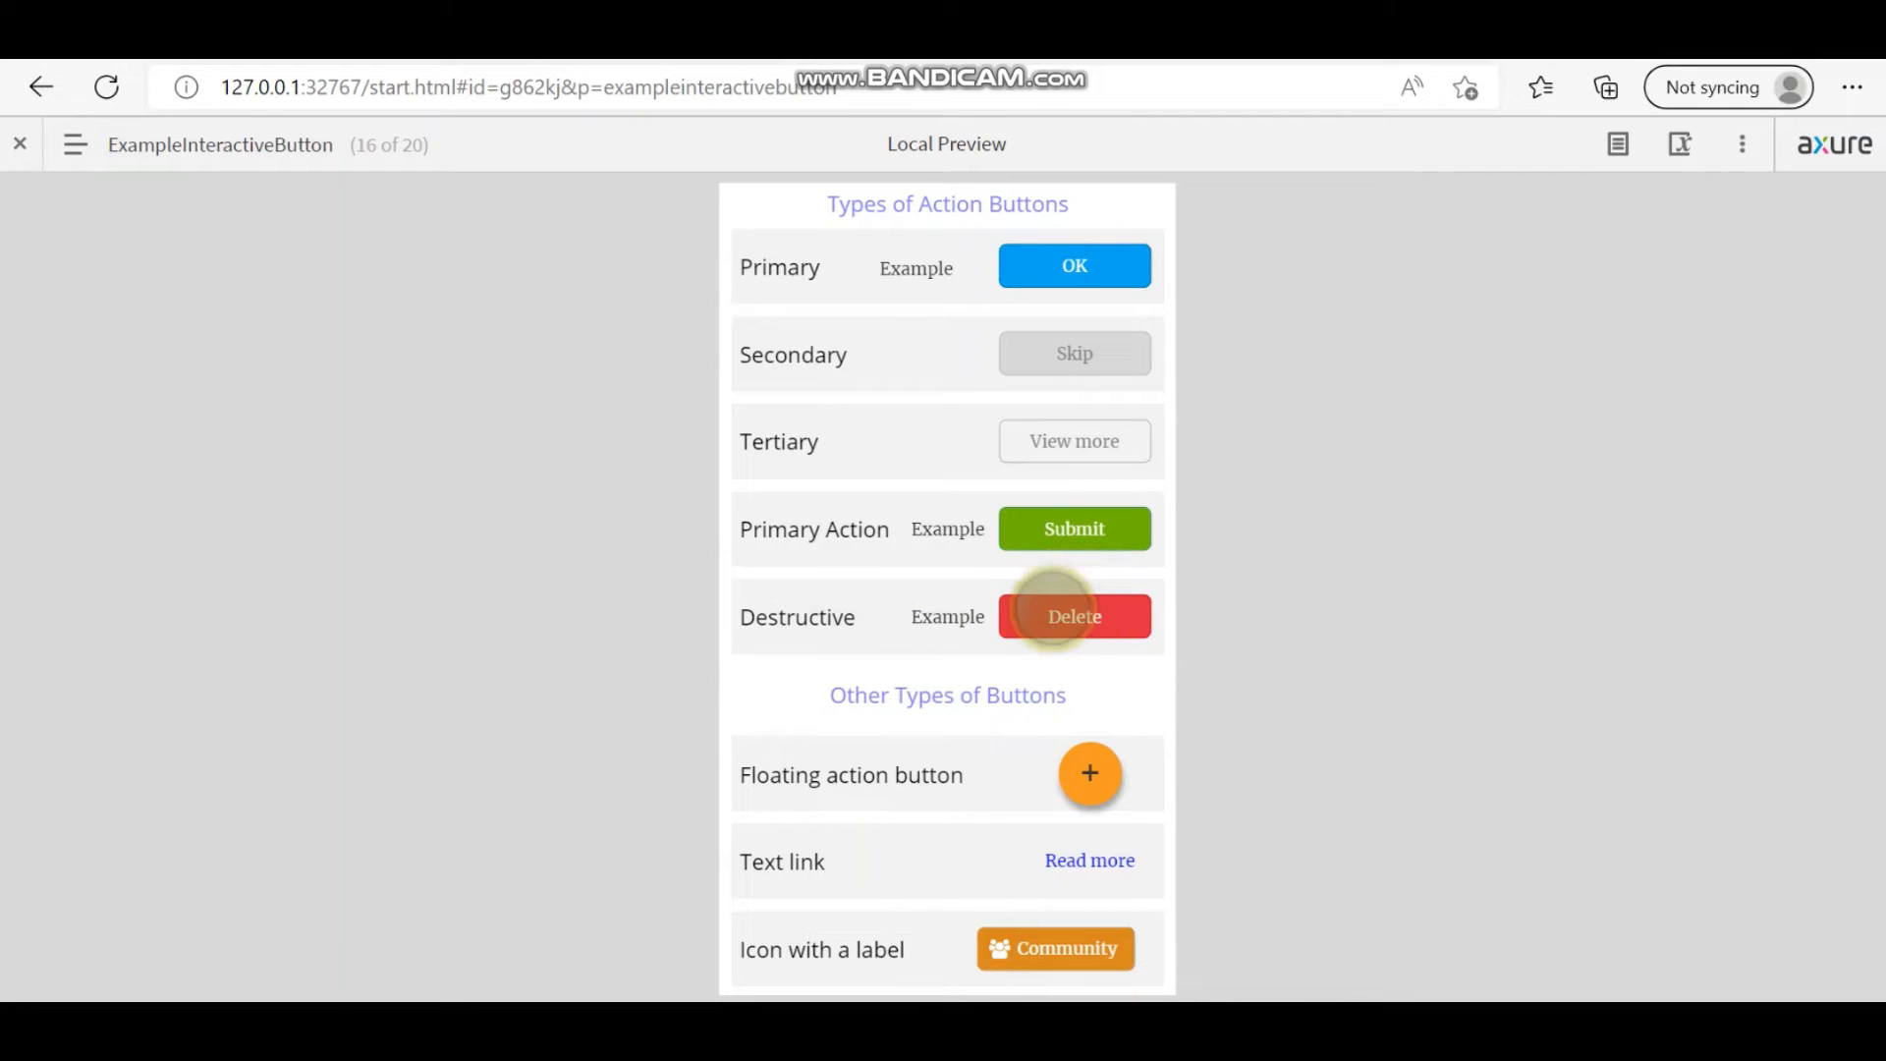
scroll(1183, 611, "up", 2)
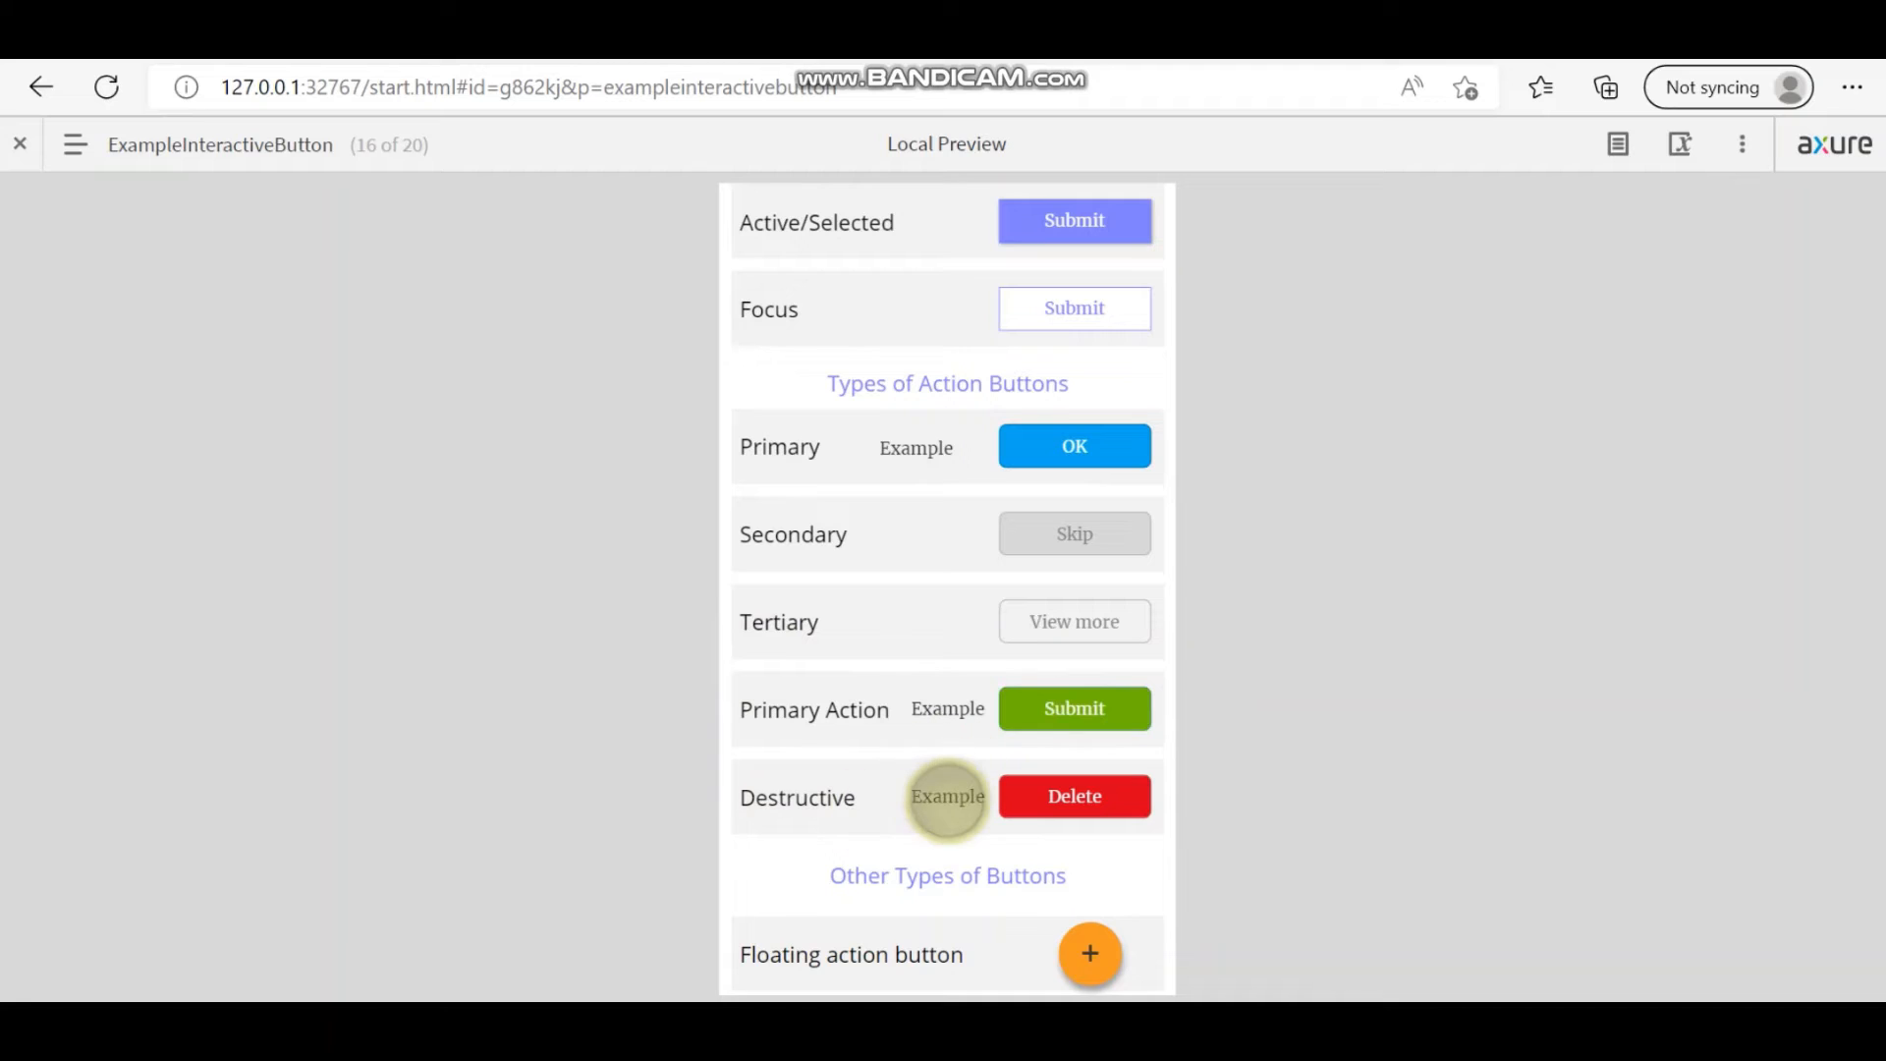
left_click(949, 794)
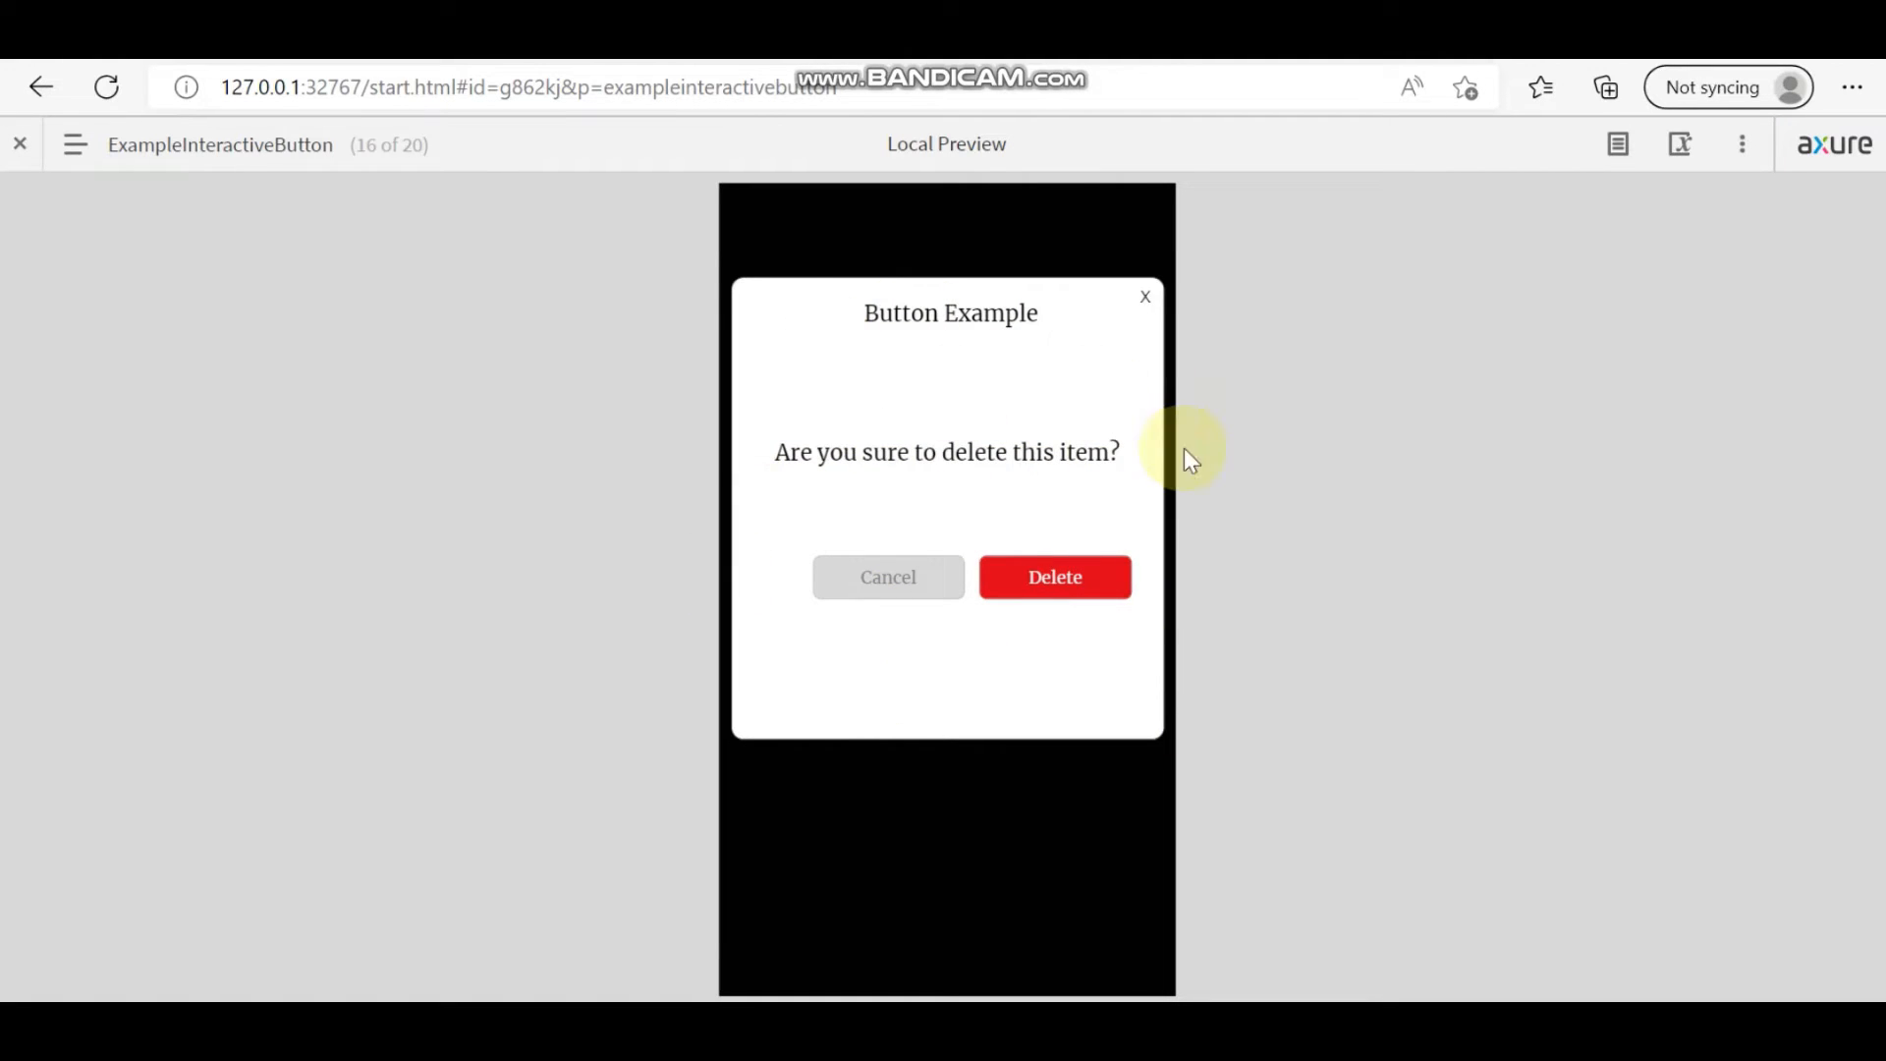
left_click(1144, 297)
scroll(920, 761, "down", 6)
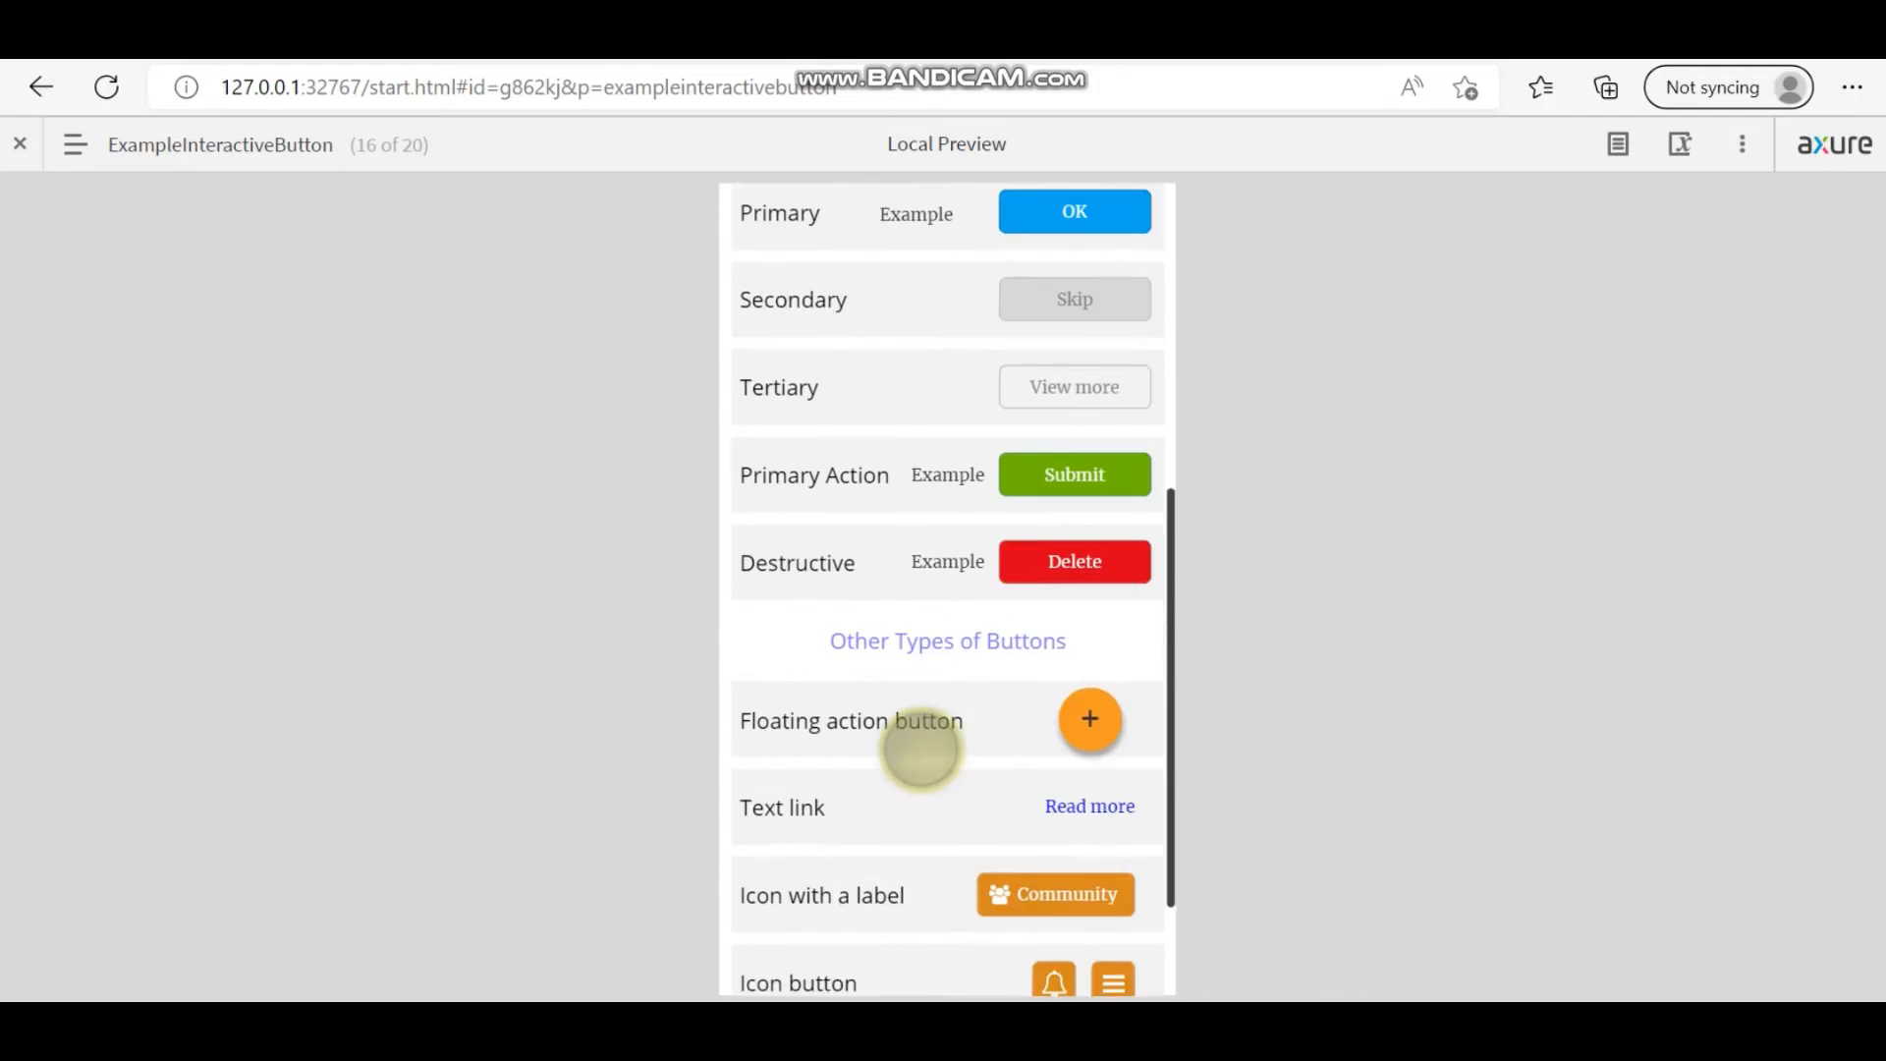
Review the Other Types of Buttons section, including the floating action button, and try the Read more text link.
scroll(920, 749, "down", 1)
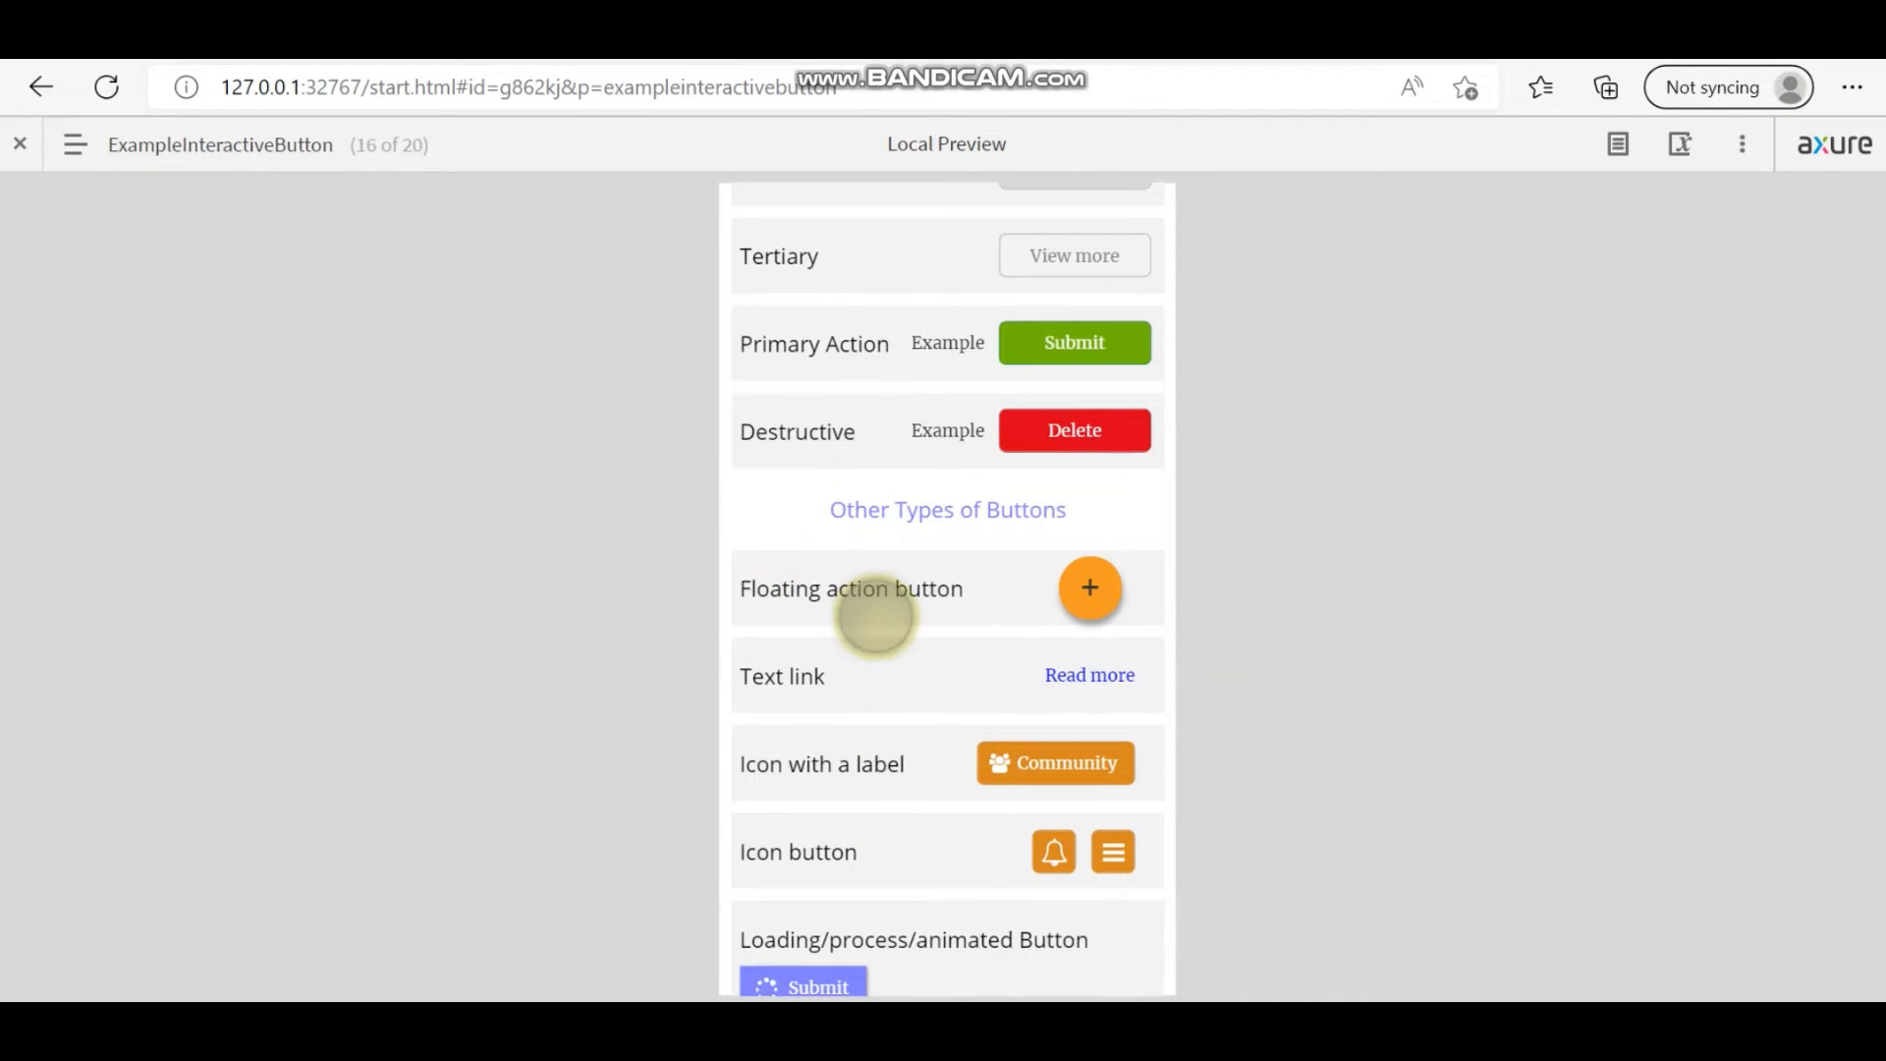
scroll(875, 615, "up", 4)
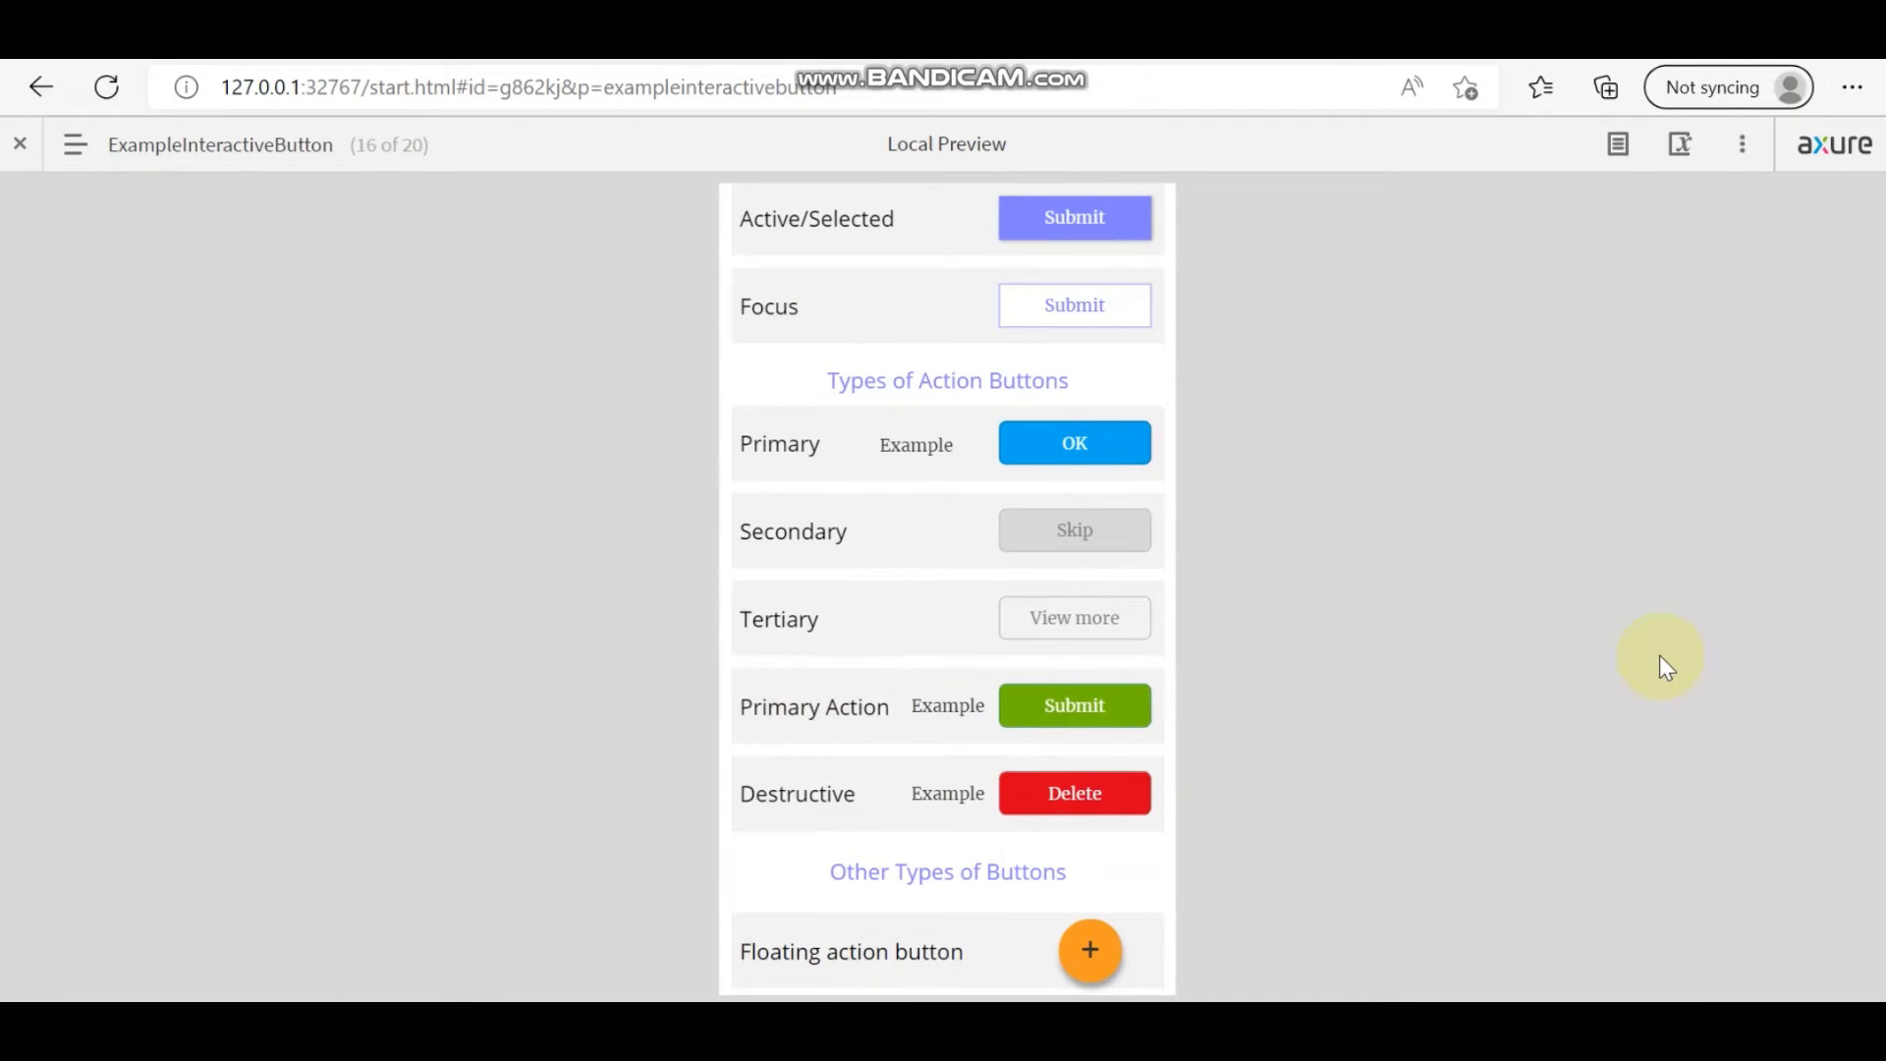
scroll(1147, 518, "down", 2)
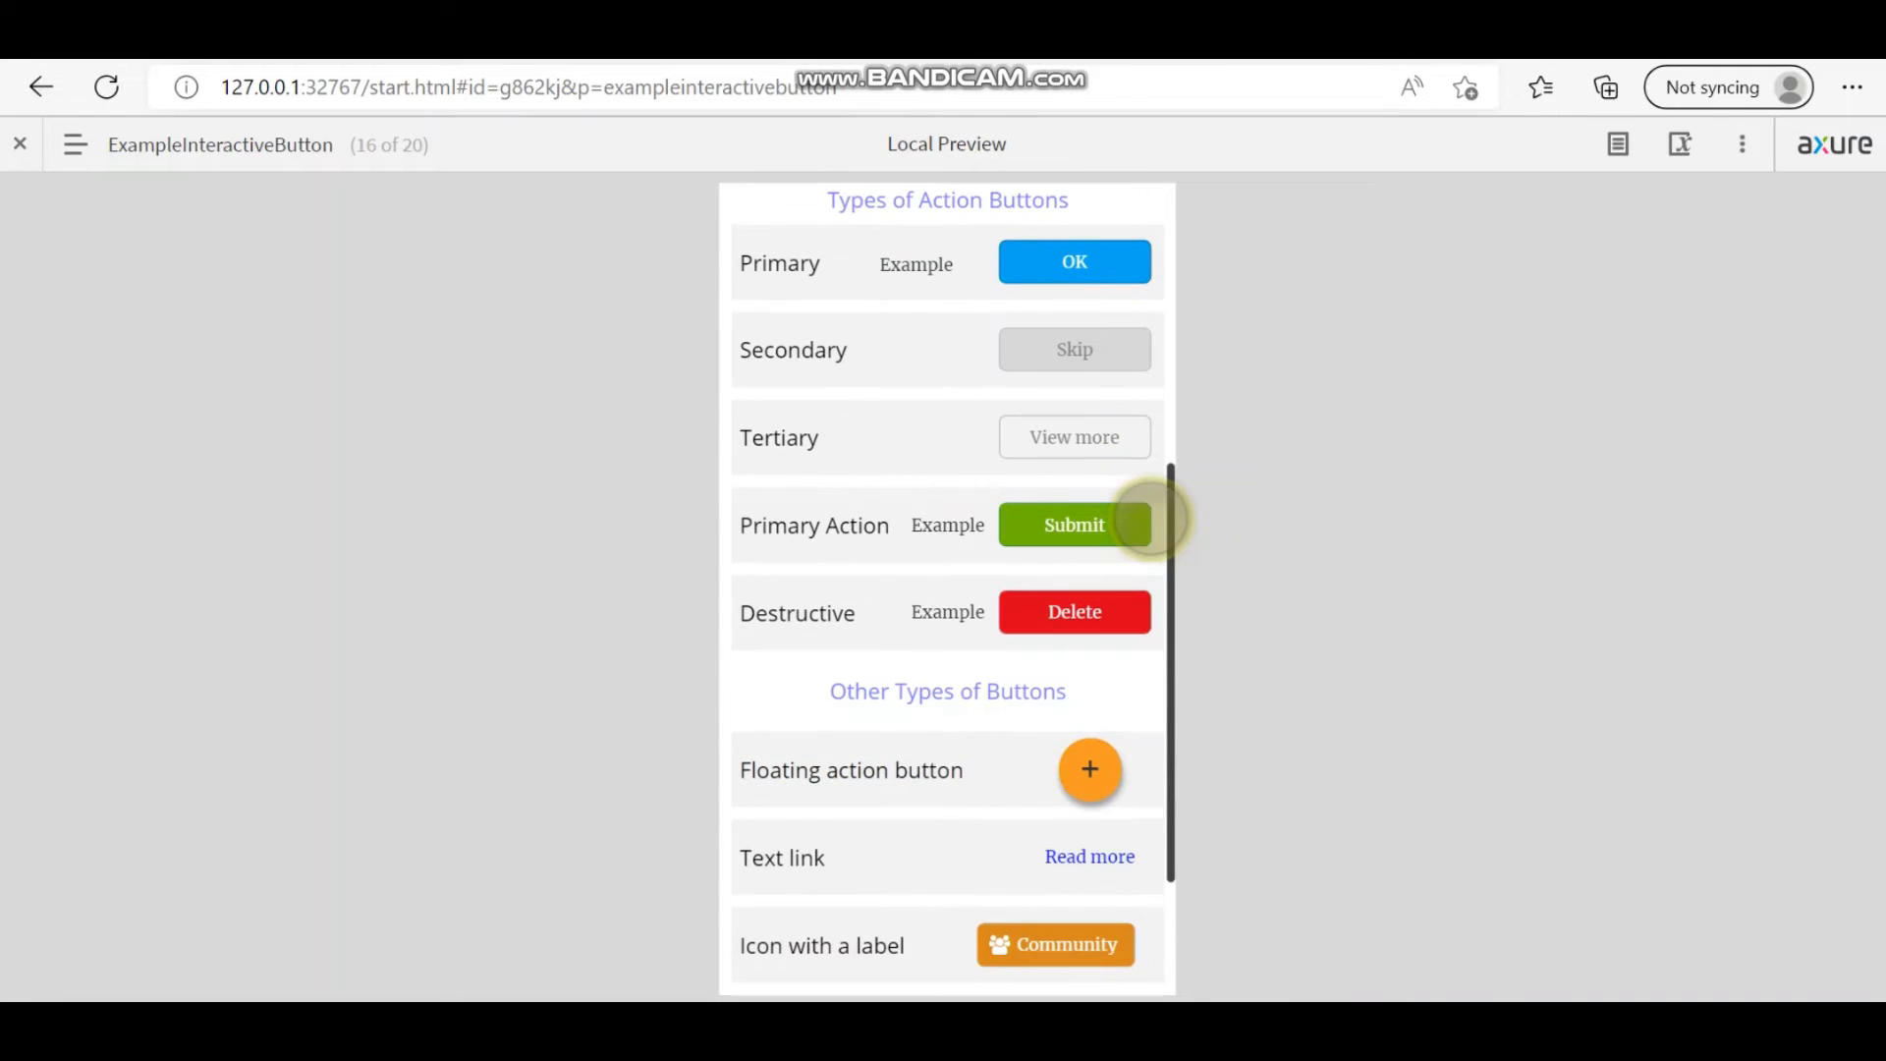
scroll(1149, 517, "down", 2)
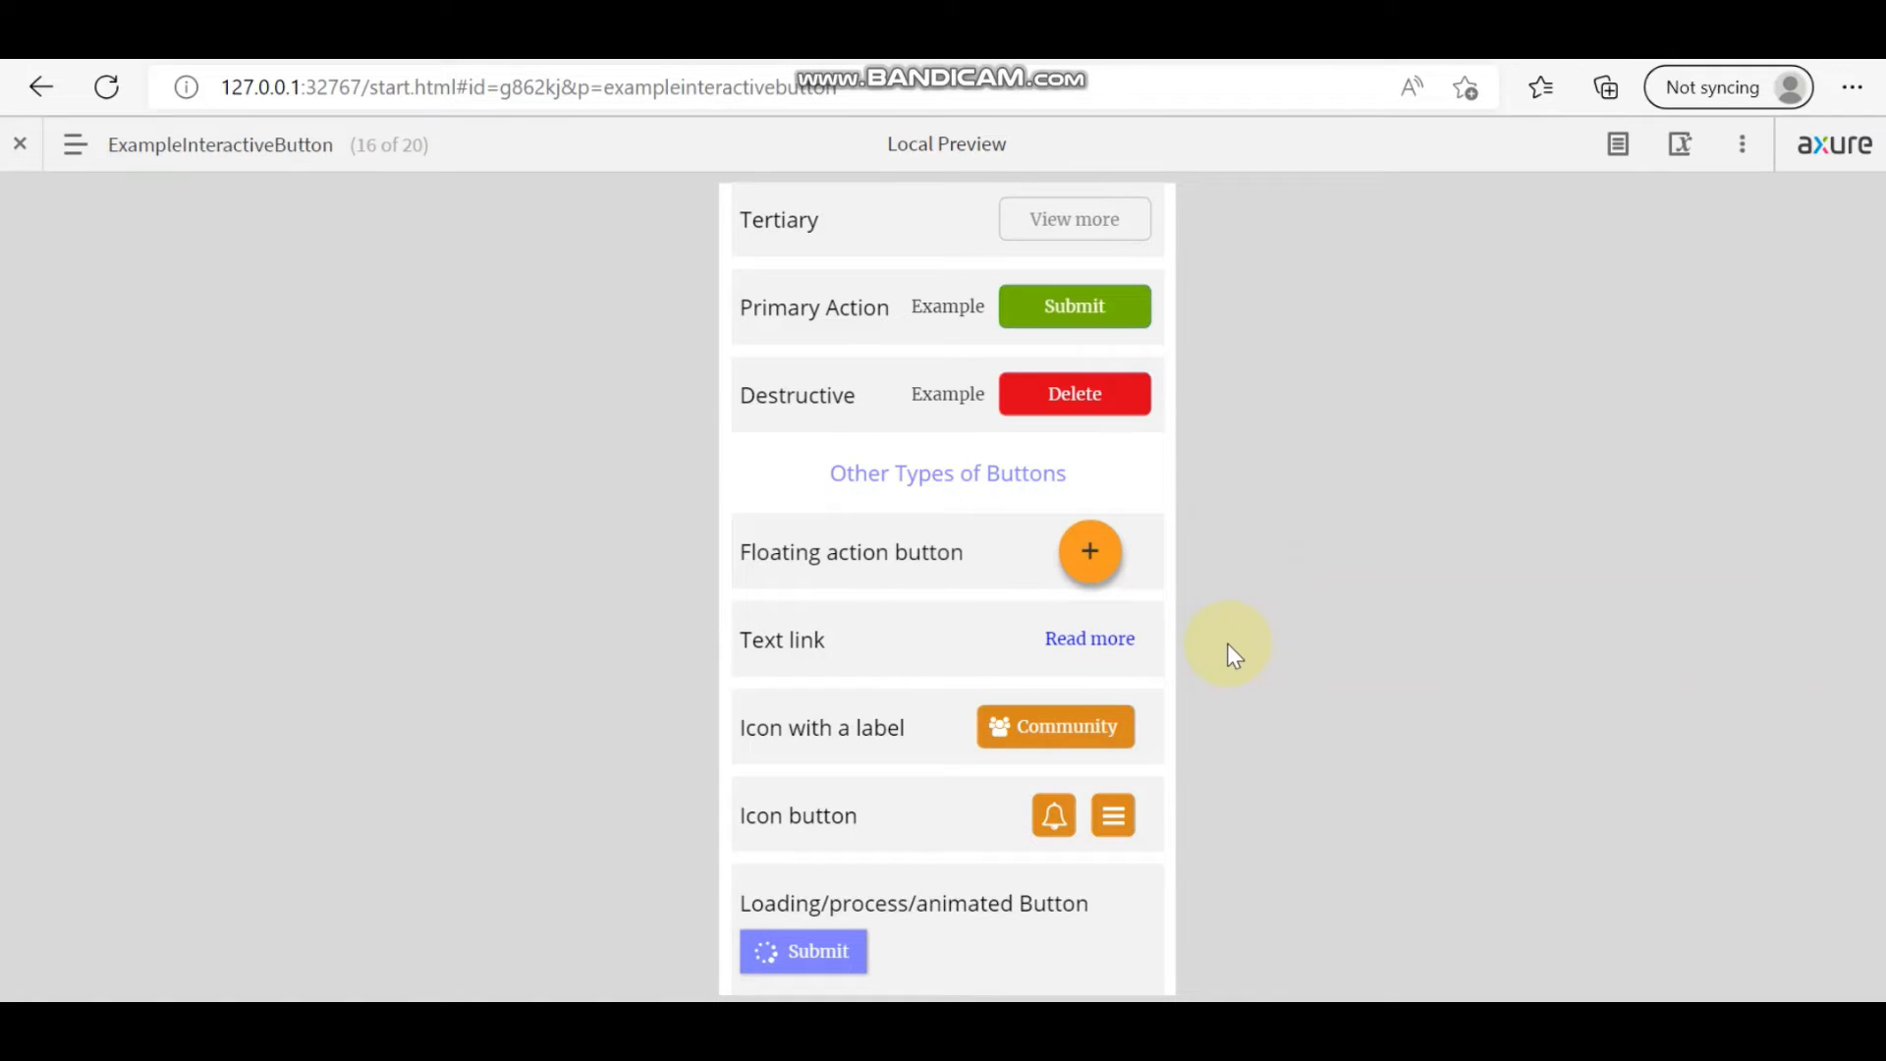
left_click(1123, 642)
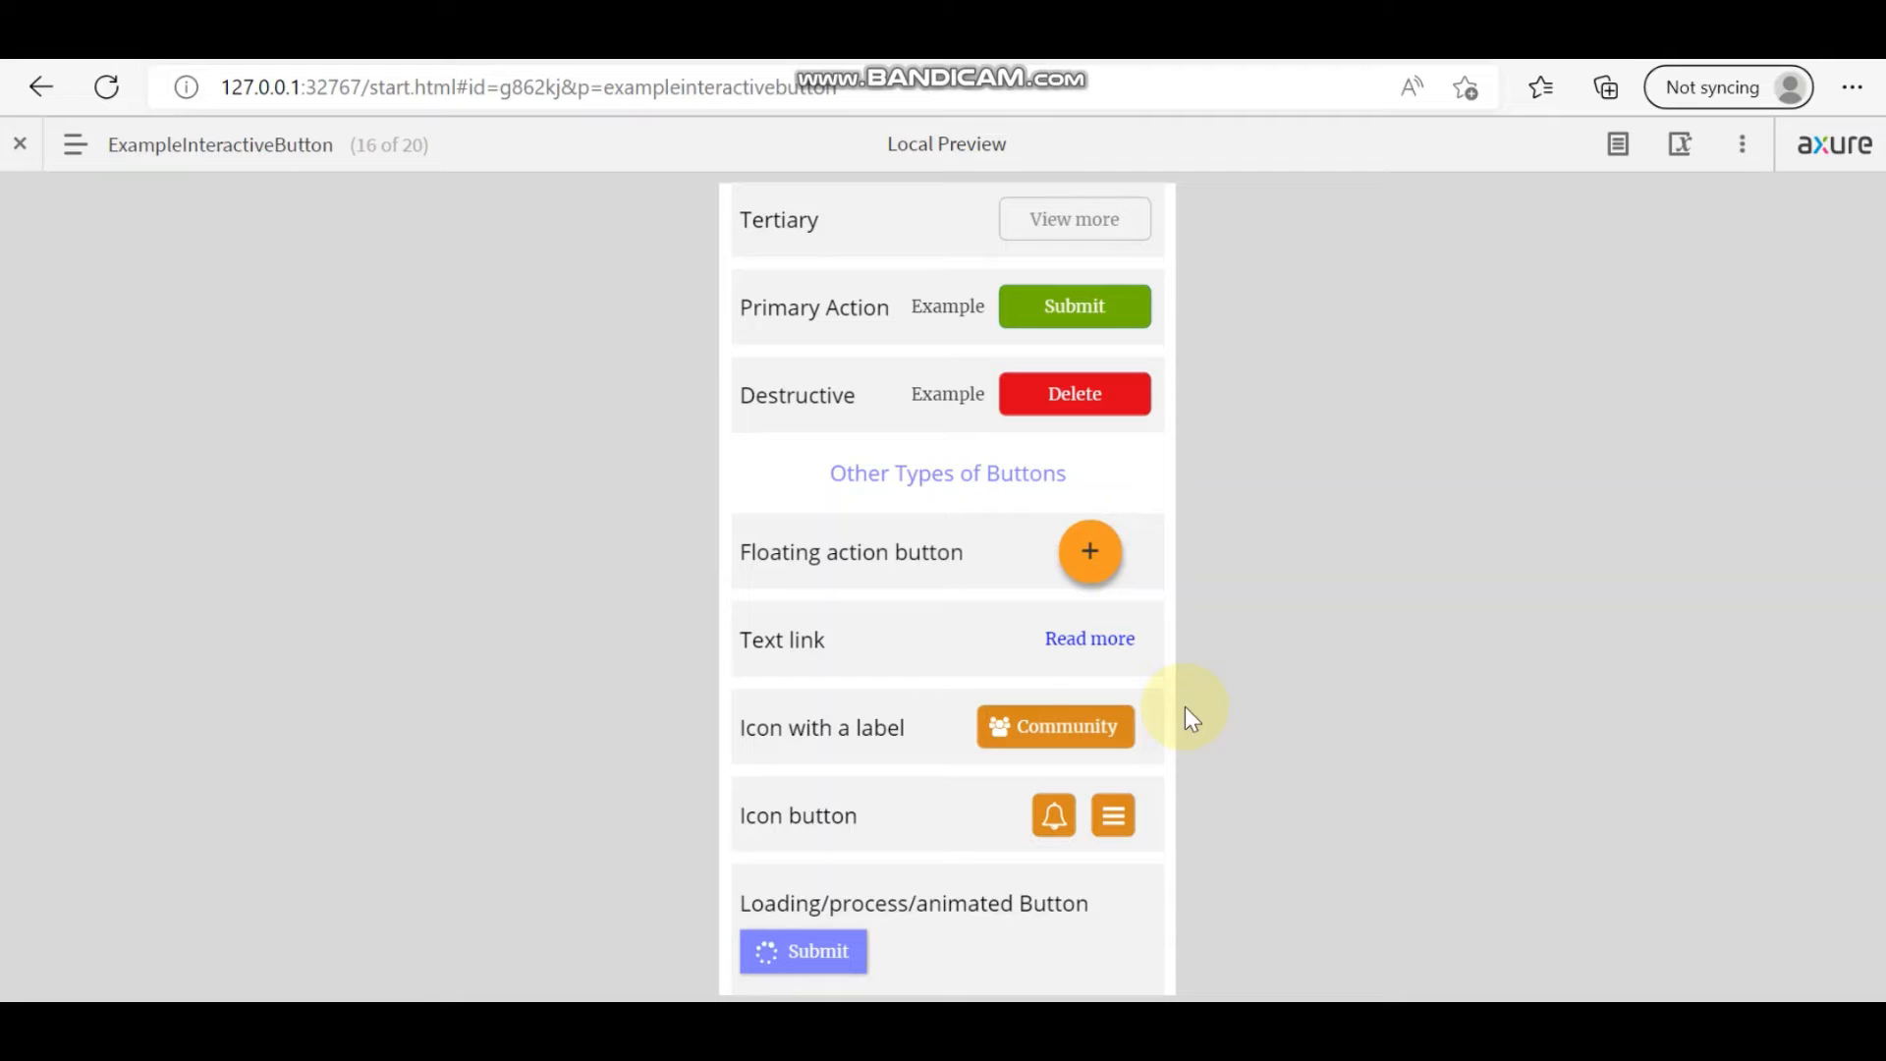
Open the Primary button's example, close its popup and return to the Other Types of Buttons section.
scroll(941, 671, "up", 3)
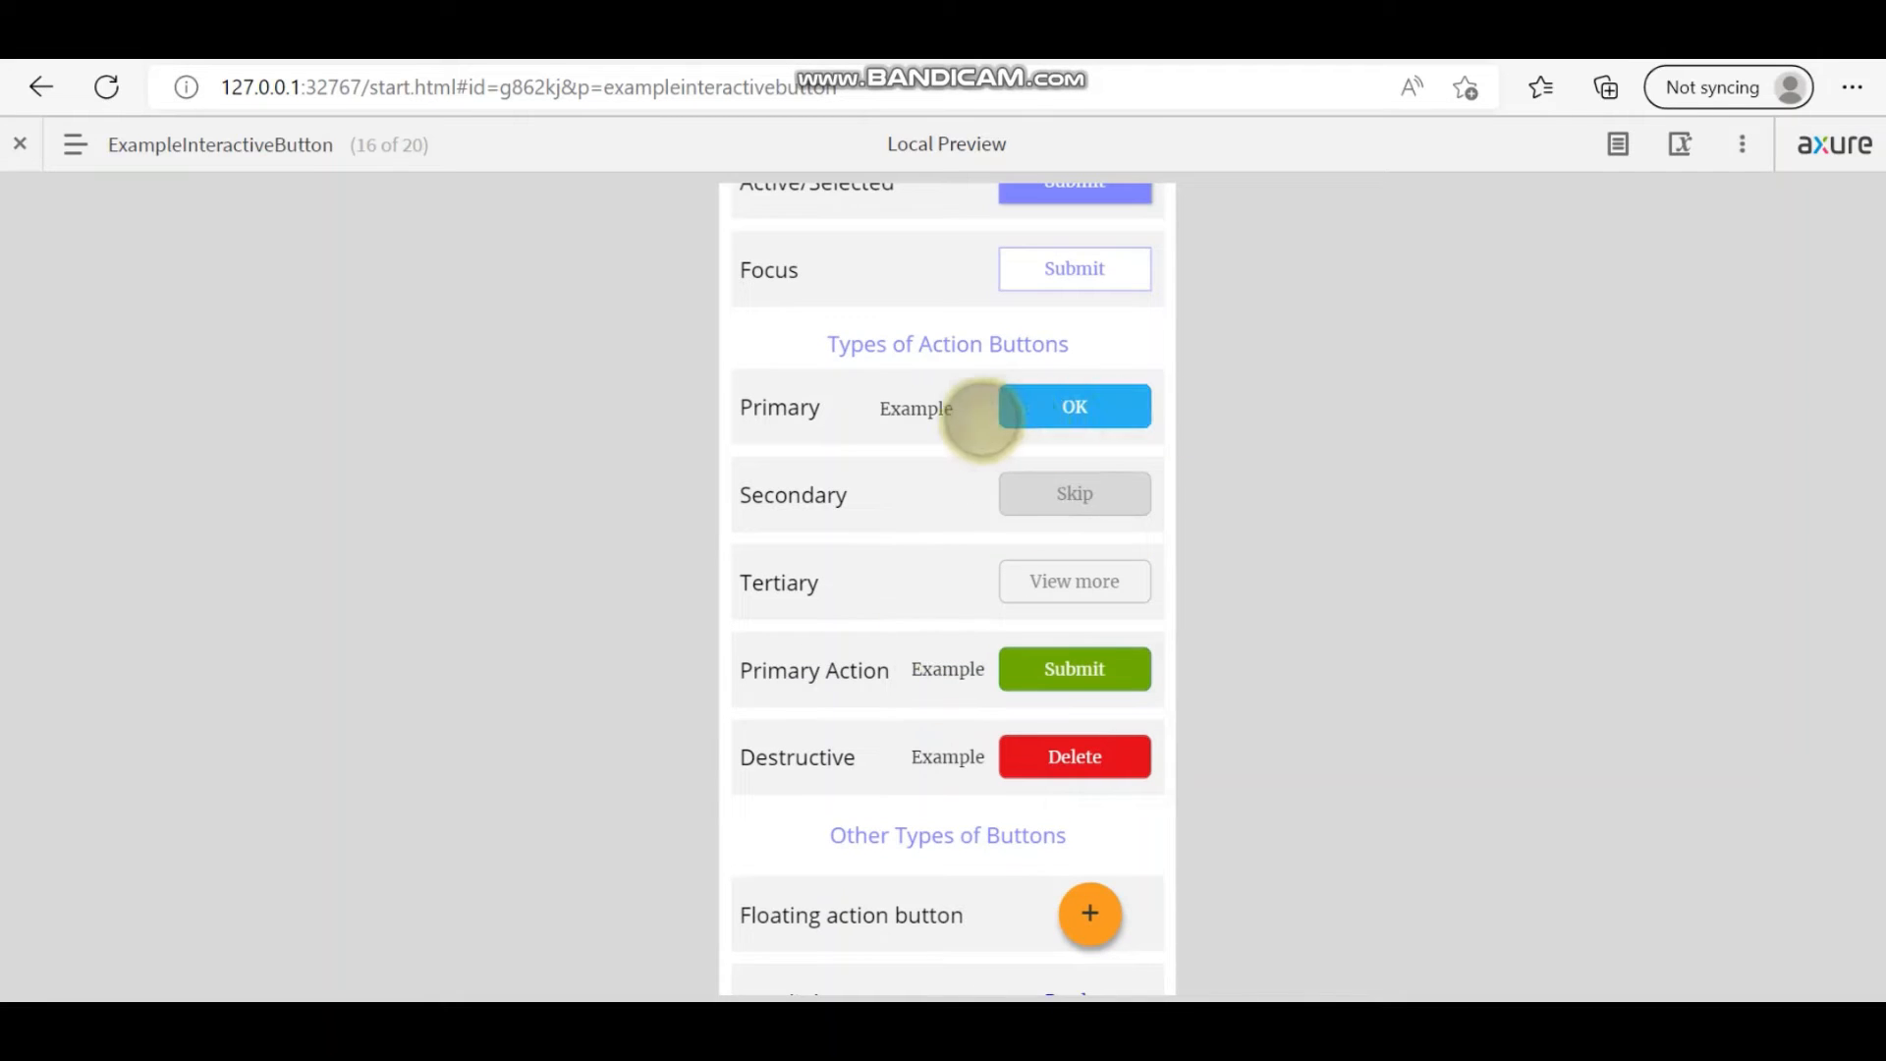
left_click(914, 407)
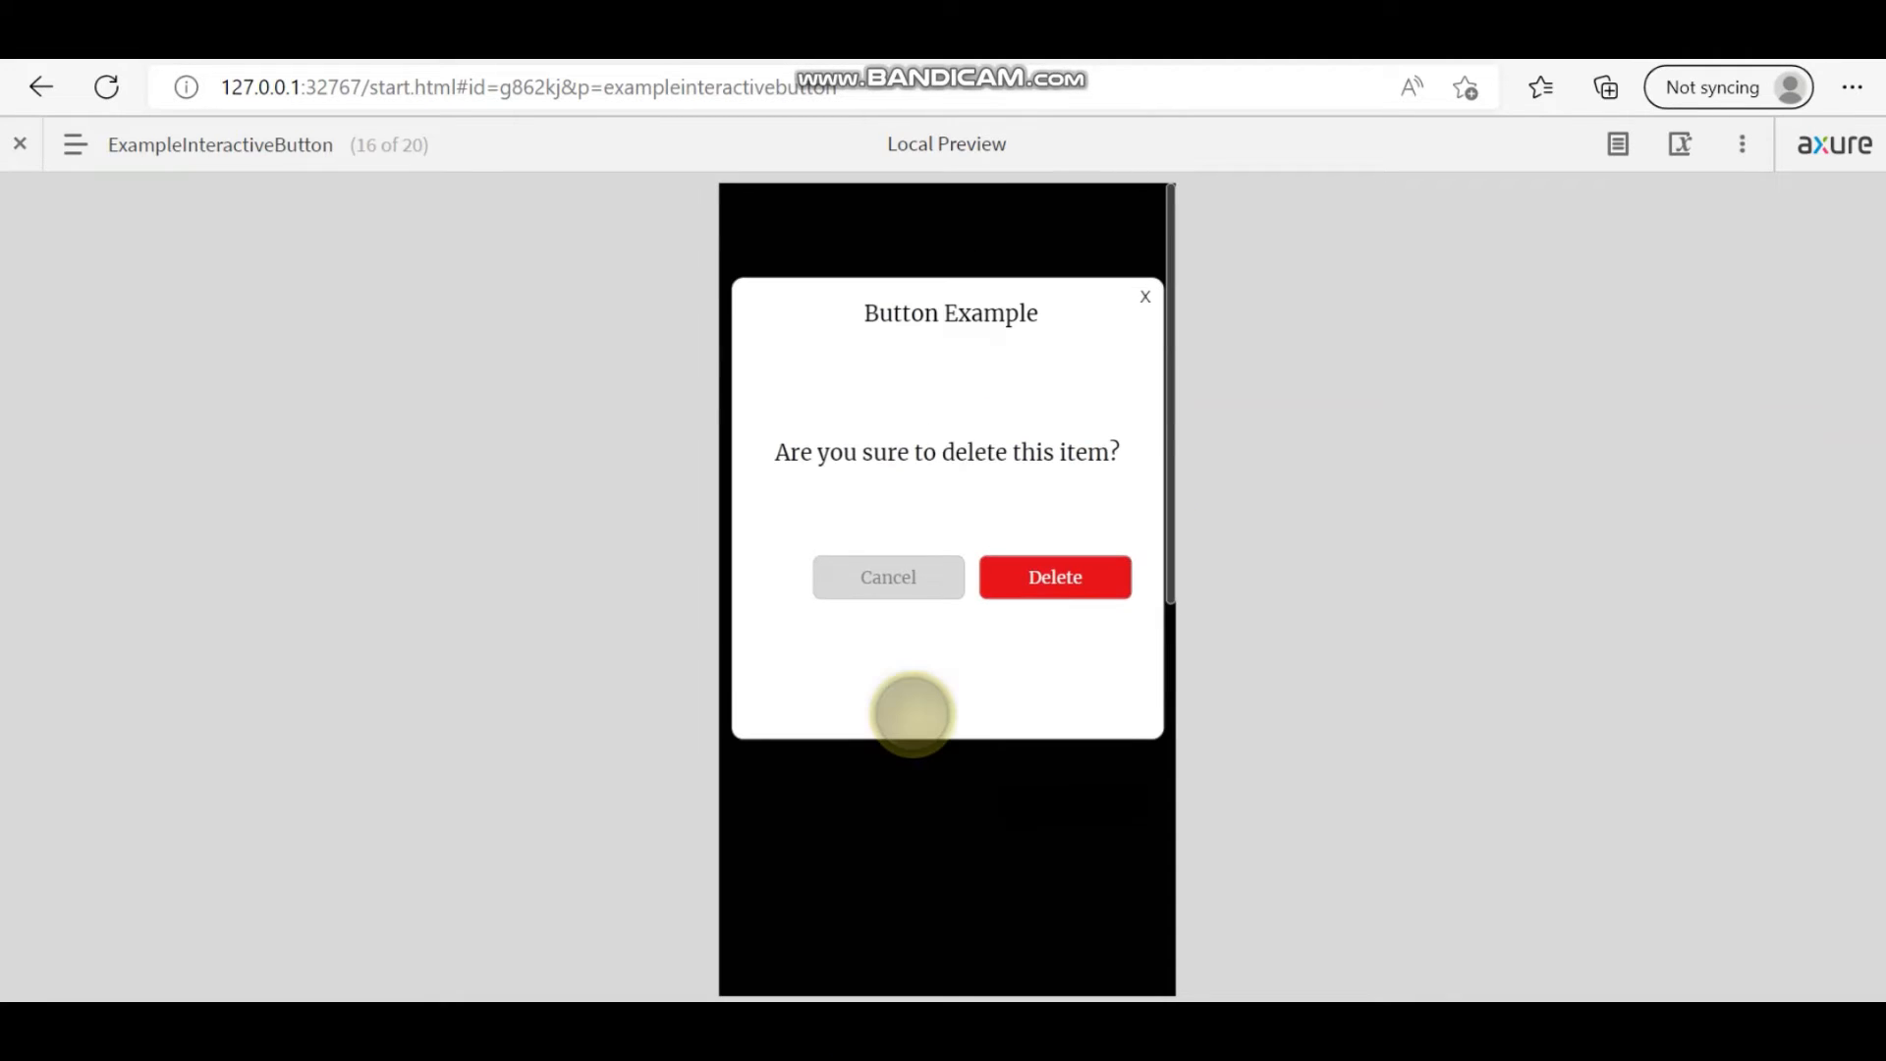
left_click(1139, 297)
scroll(884, 737, "down", 5)
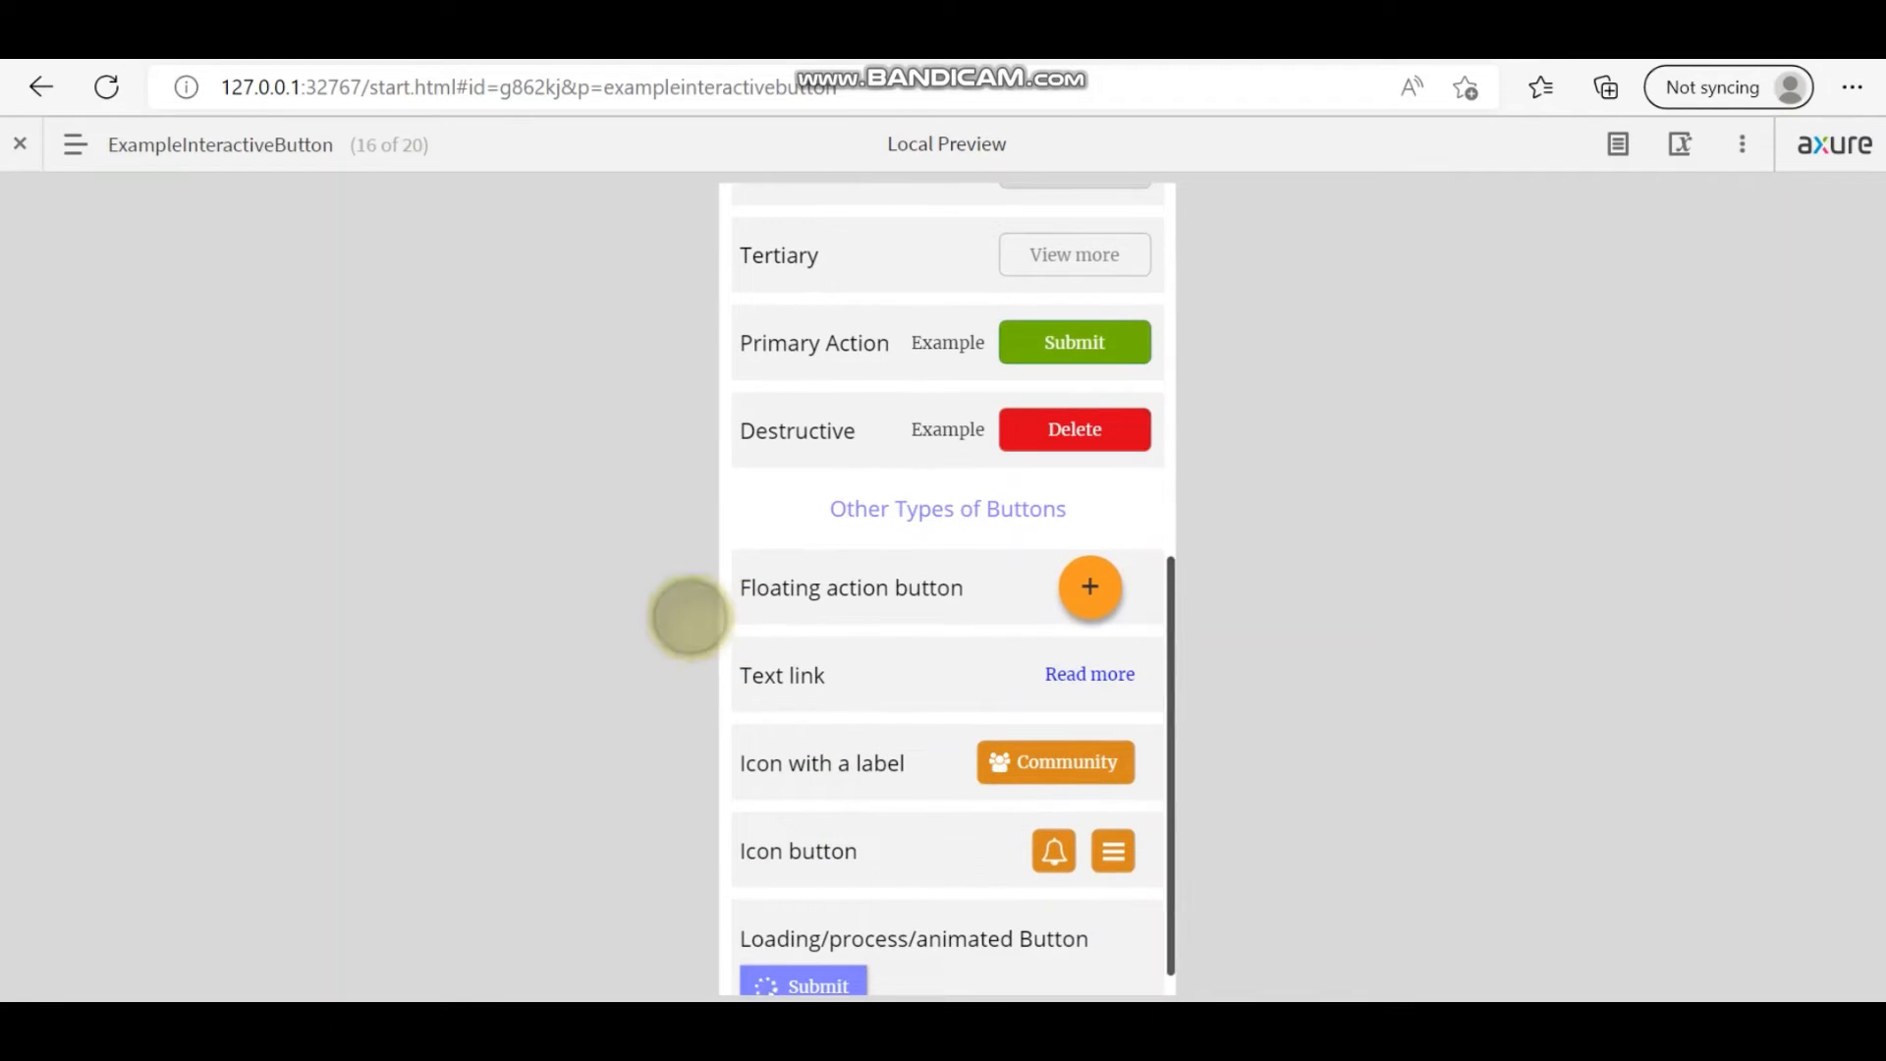
Reload the preview, view the Primary button's Create Account example and close the popup.
left_click(122, 84)
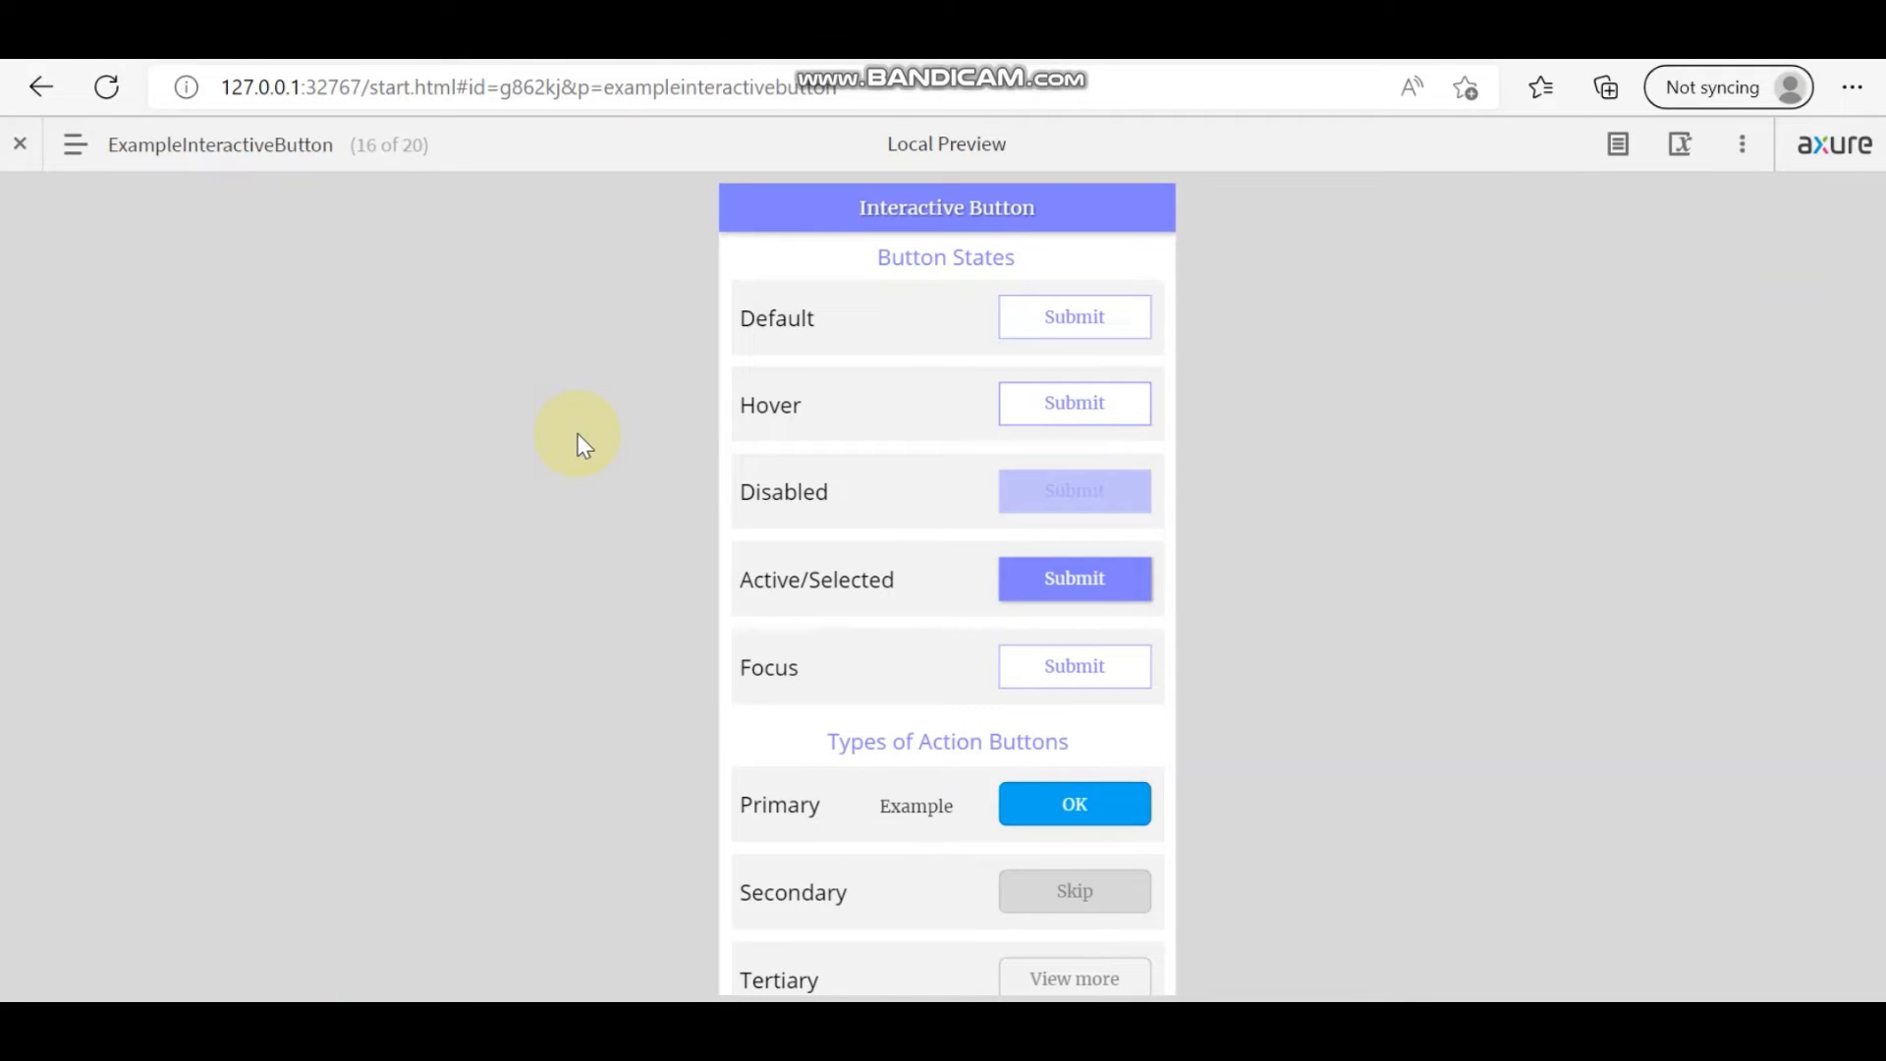
scroll(904, 547, "down", 2)
scroll(905, 547, "down", 2)
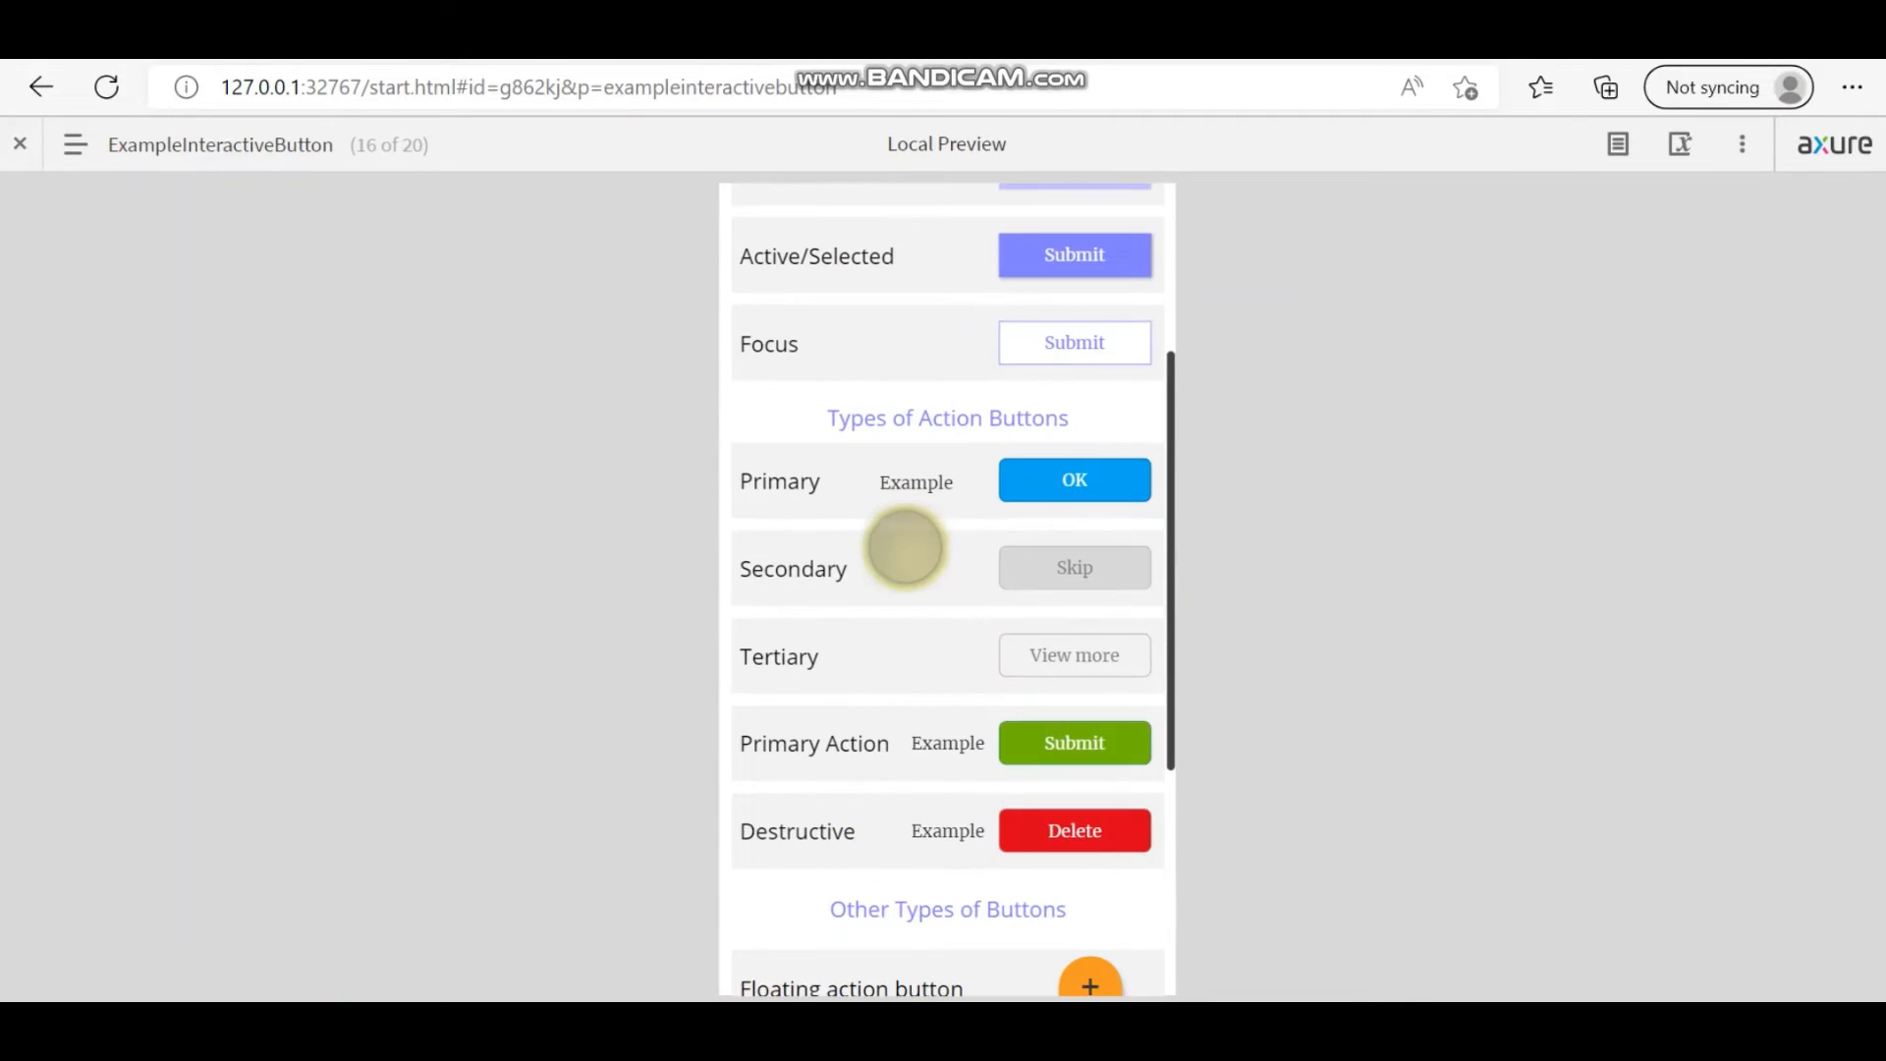
left_click(932, 481)
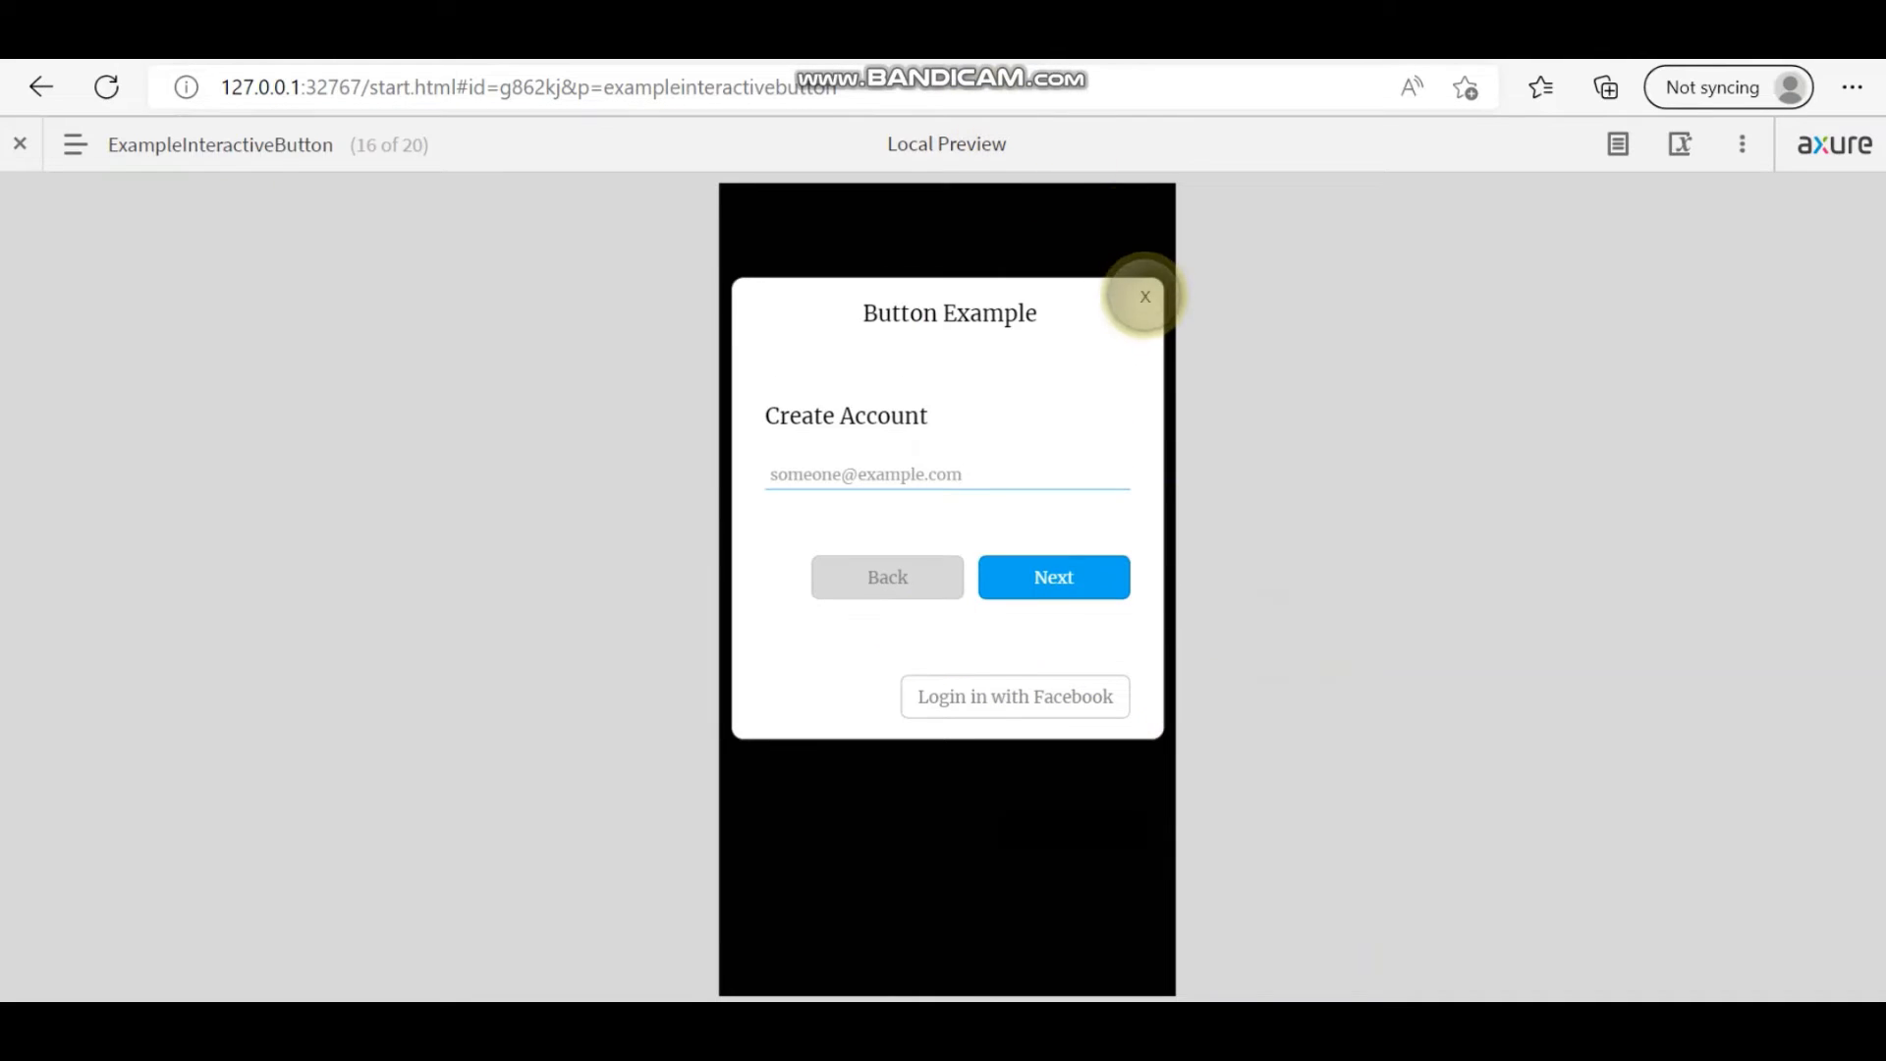
left_click(1143, 295)
View the Primary Action button's My Cart example again and close the popup.
scroll(1086, 746, "down", 3)
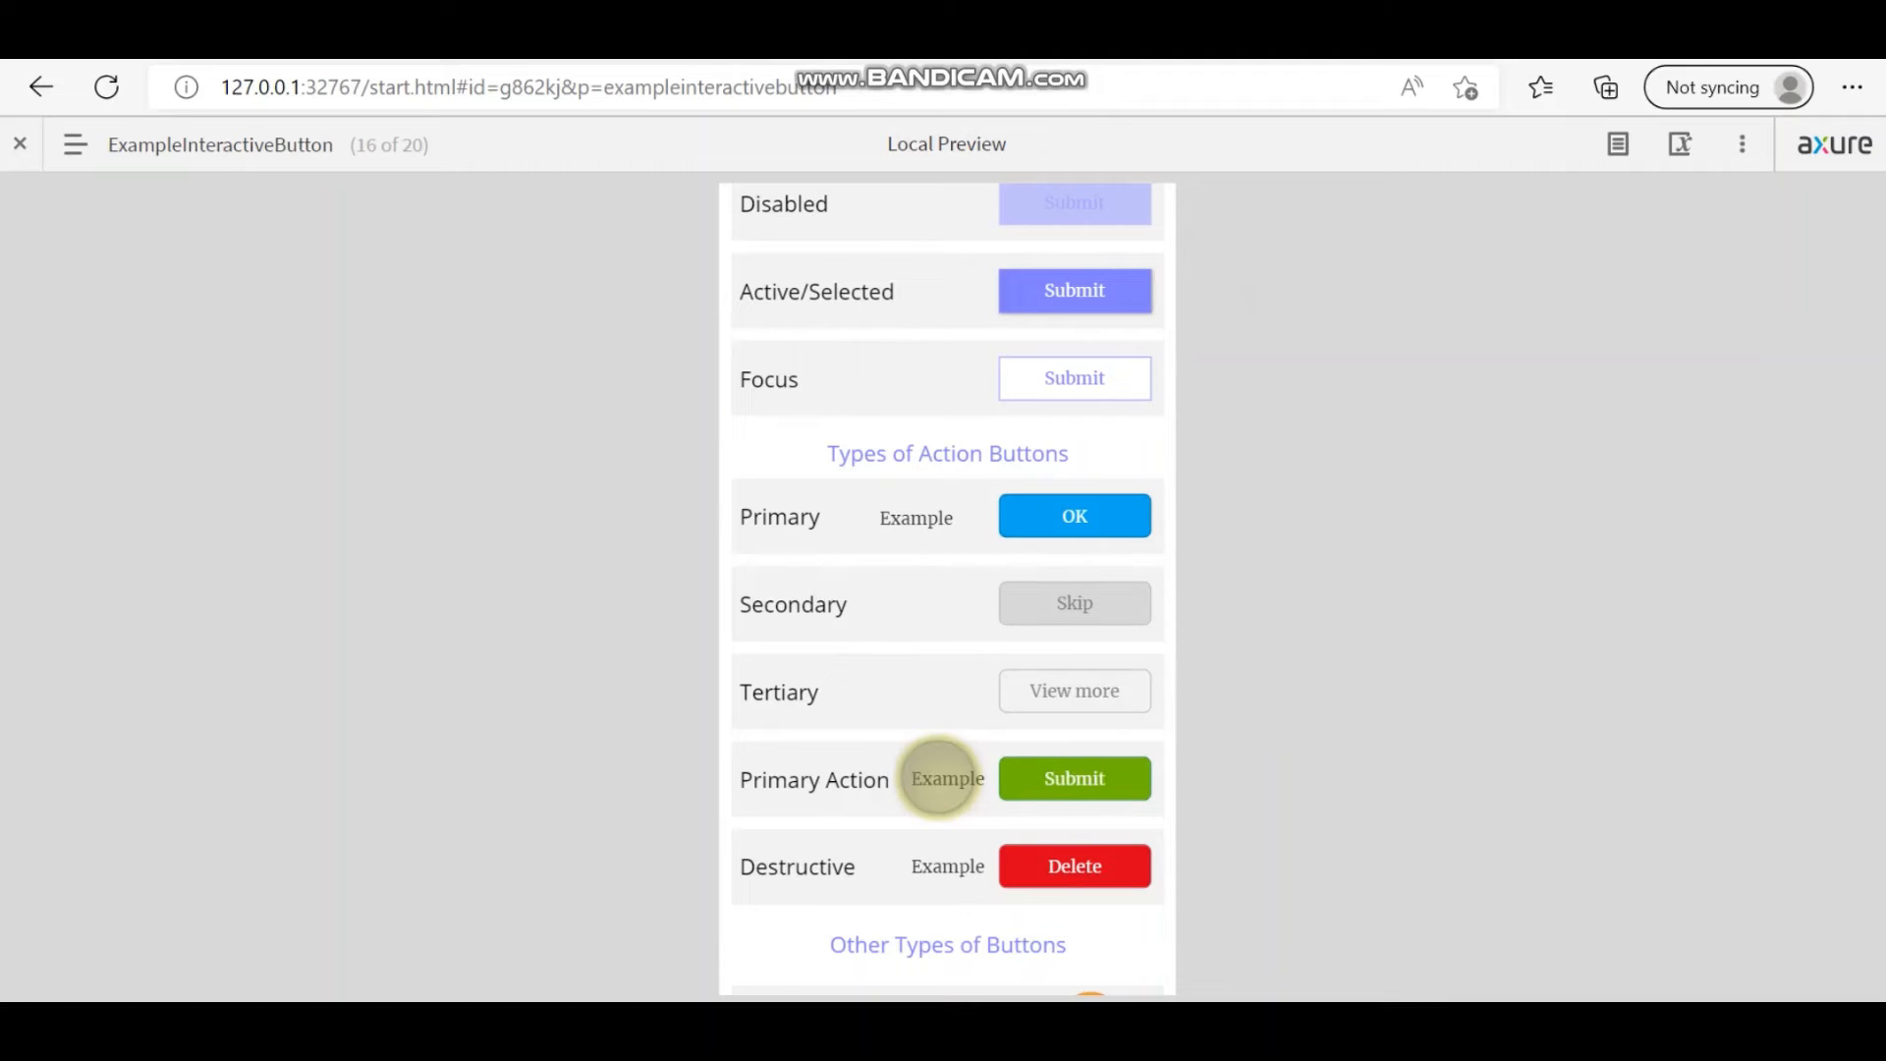
left_click(938, 778)
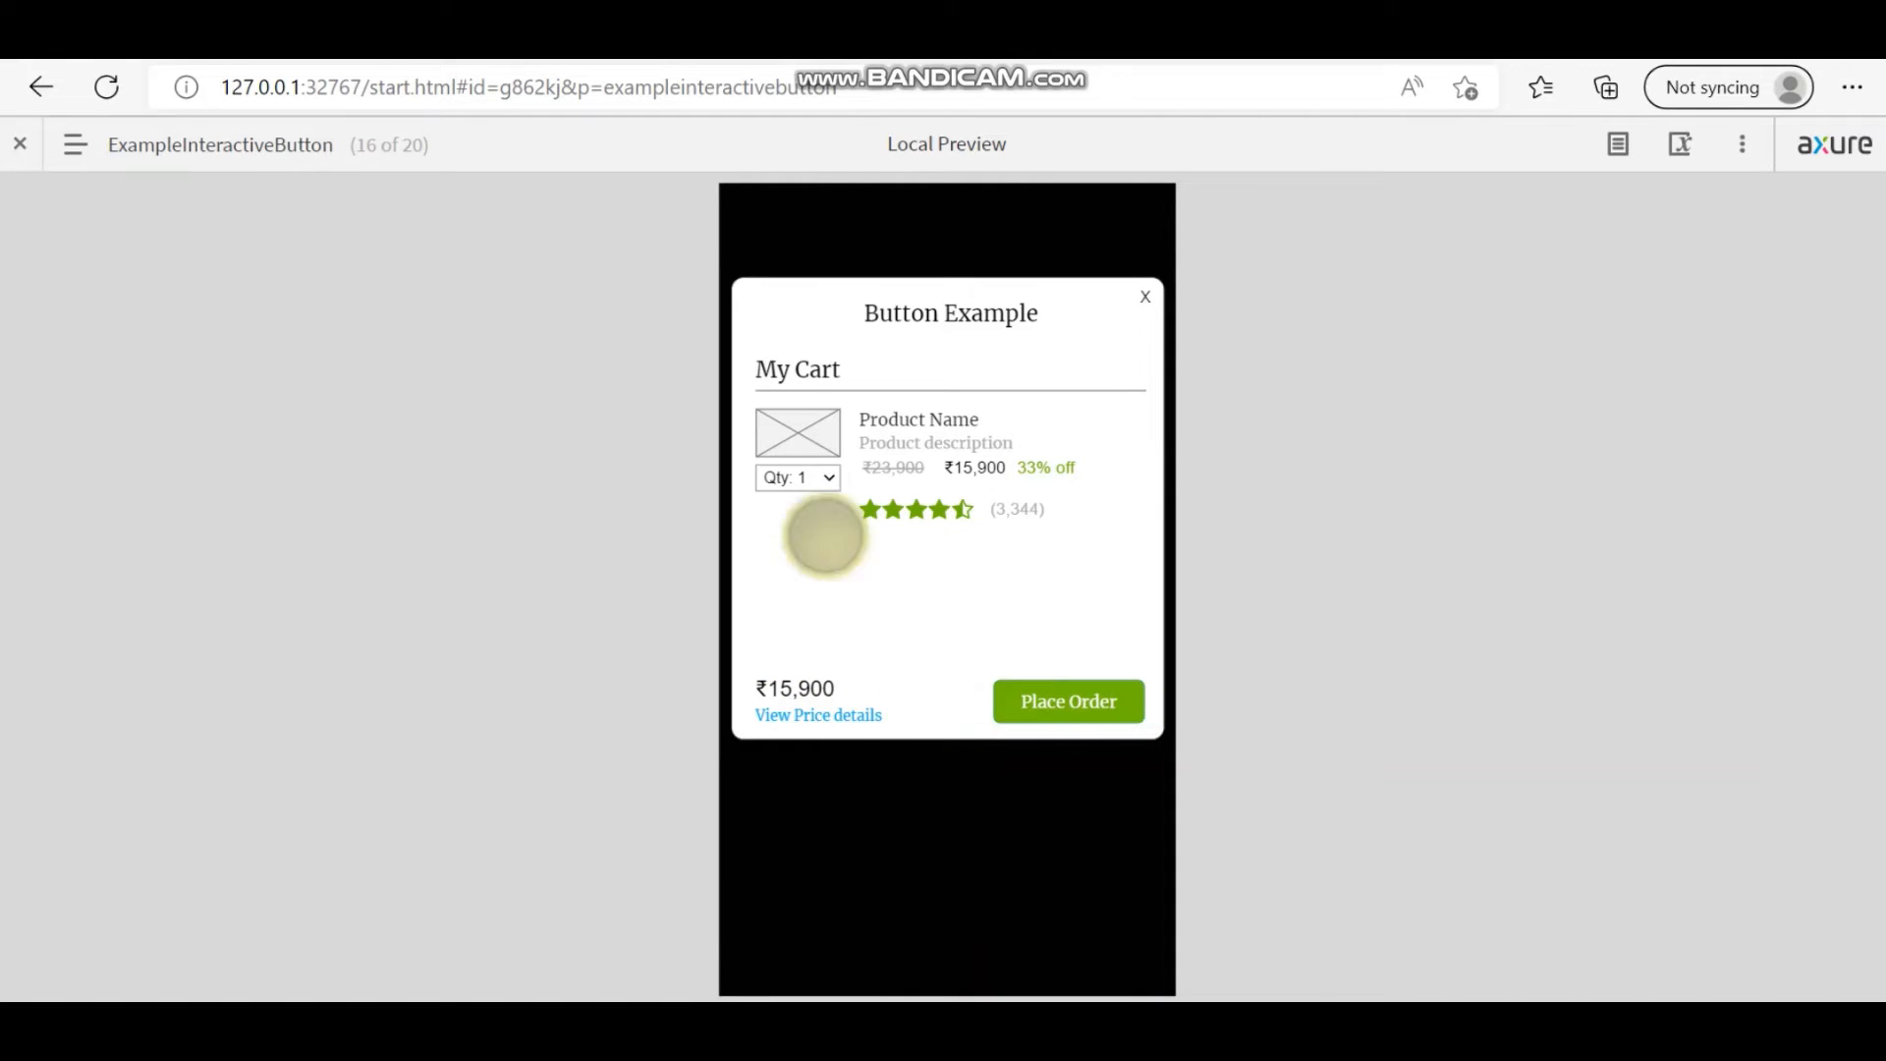
left_click(1145, 296)
Examine the text link, icon with a label, icon button and loading button examples under Other Types of Buttons.
scroll(1031, 687, "down", 5)
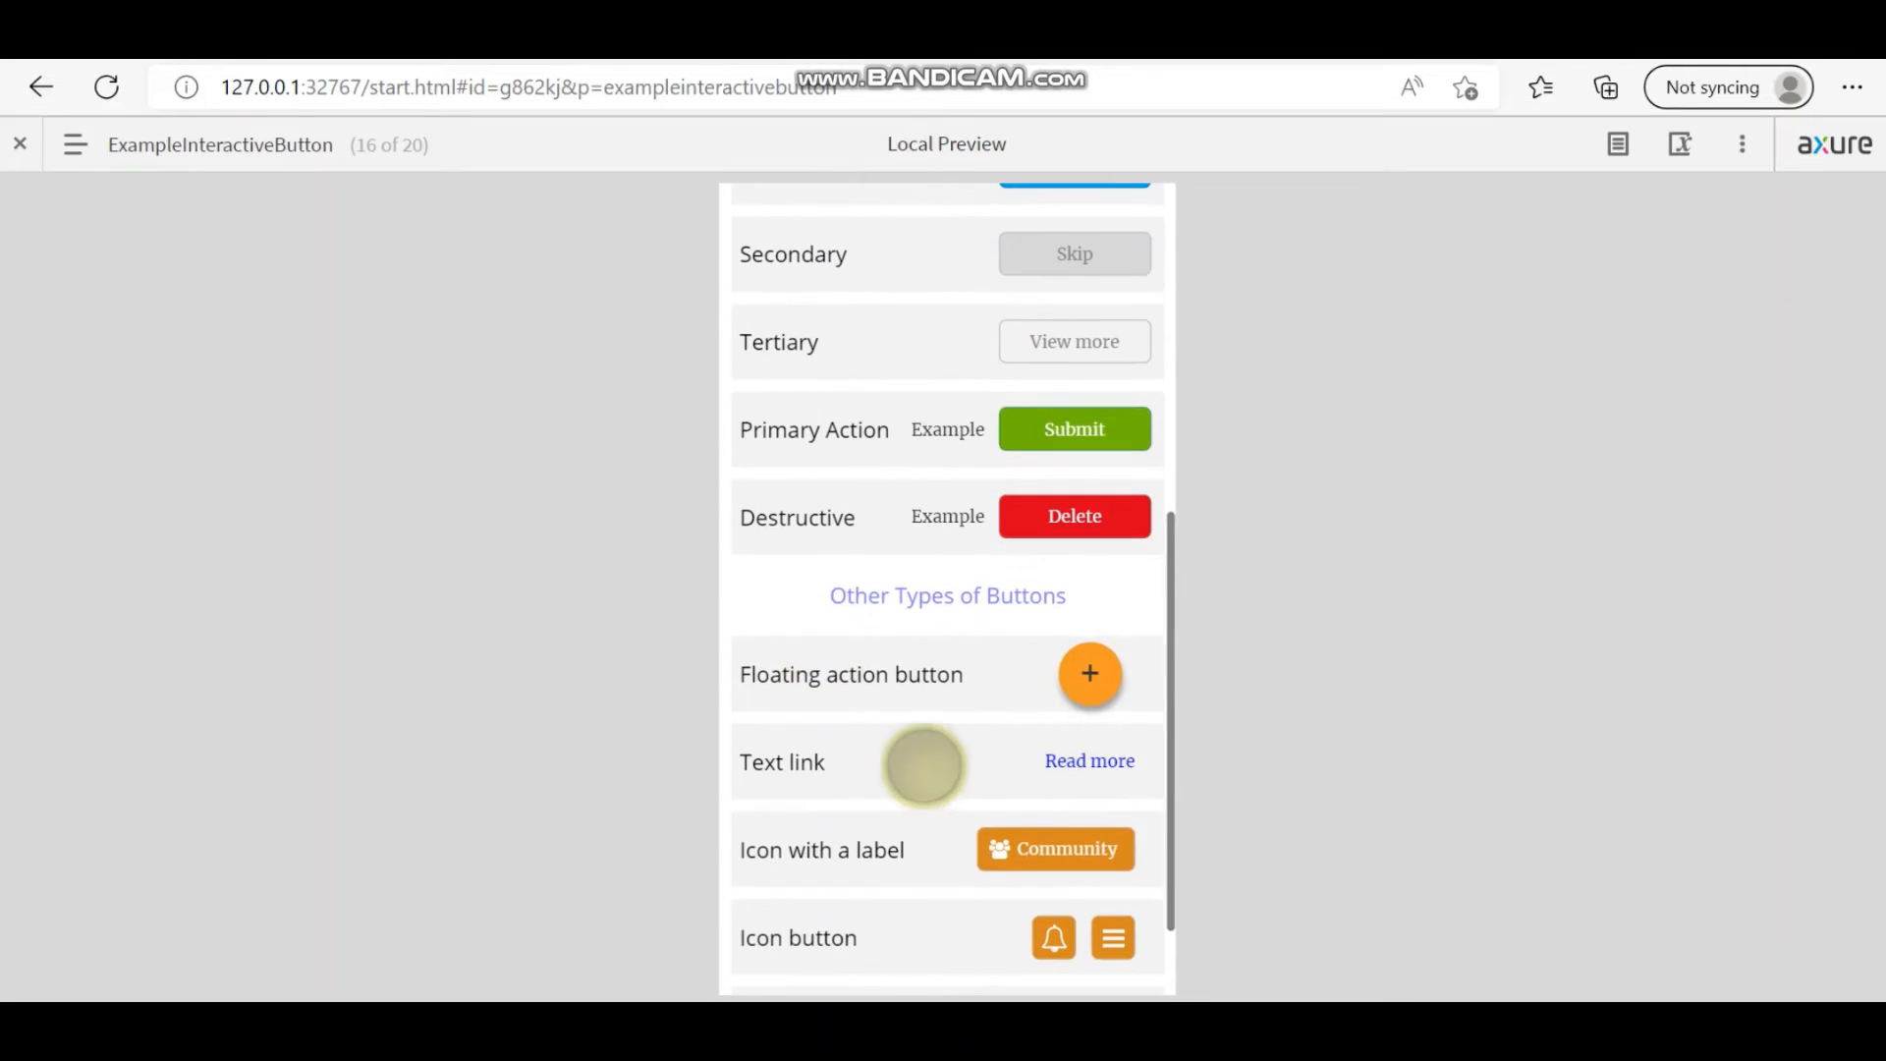
scroll(993, 724, "down", 2)
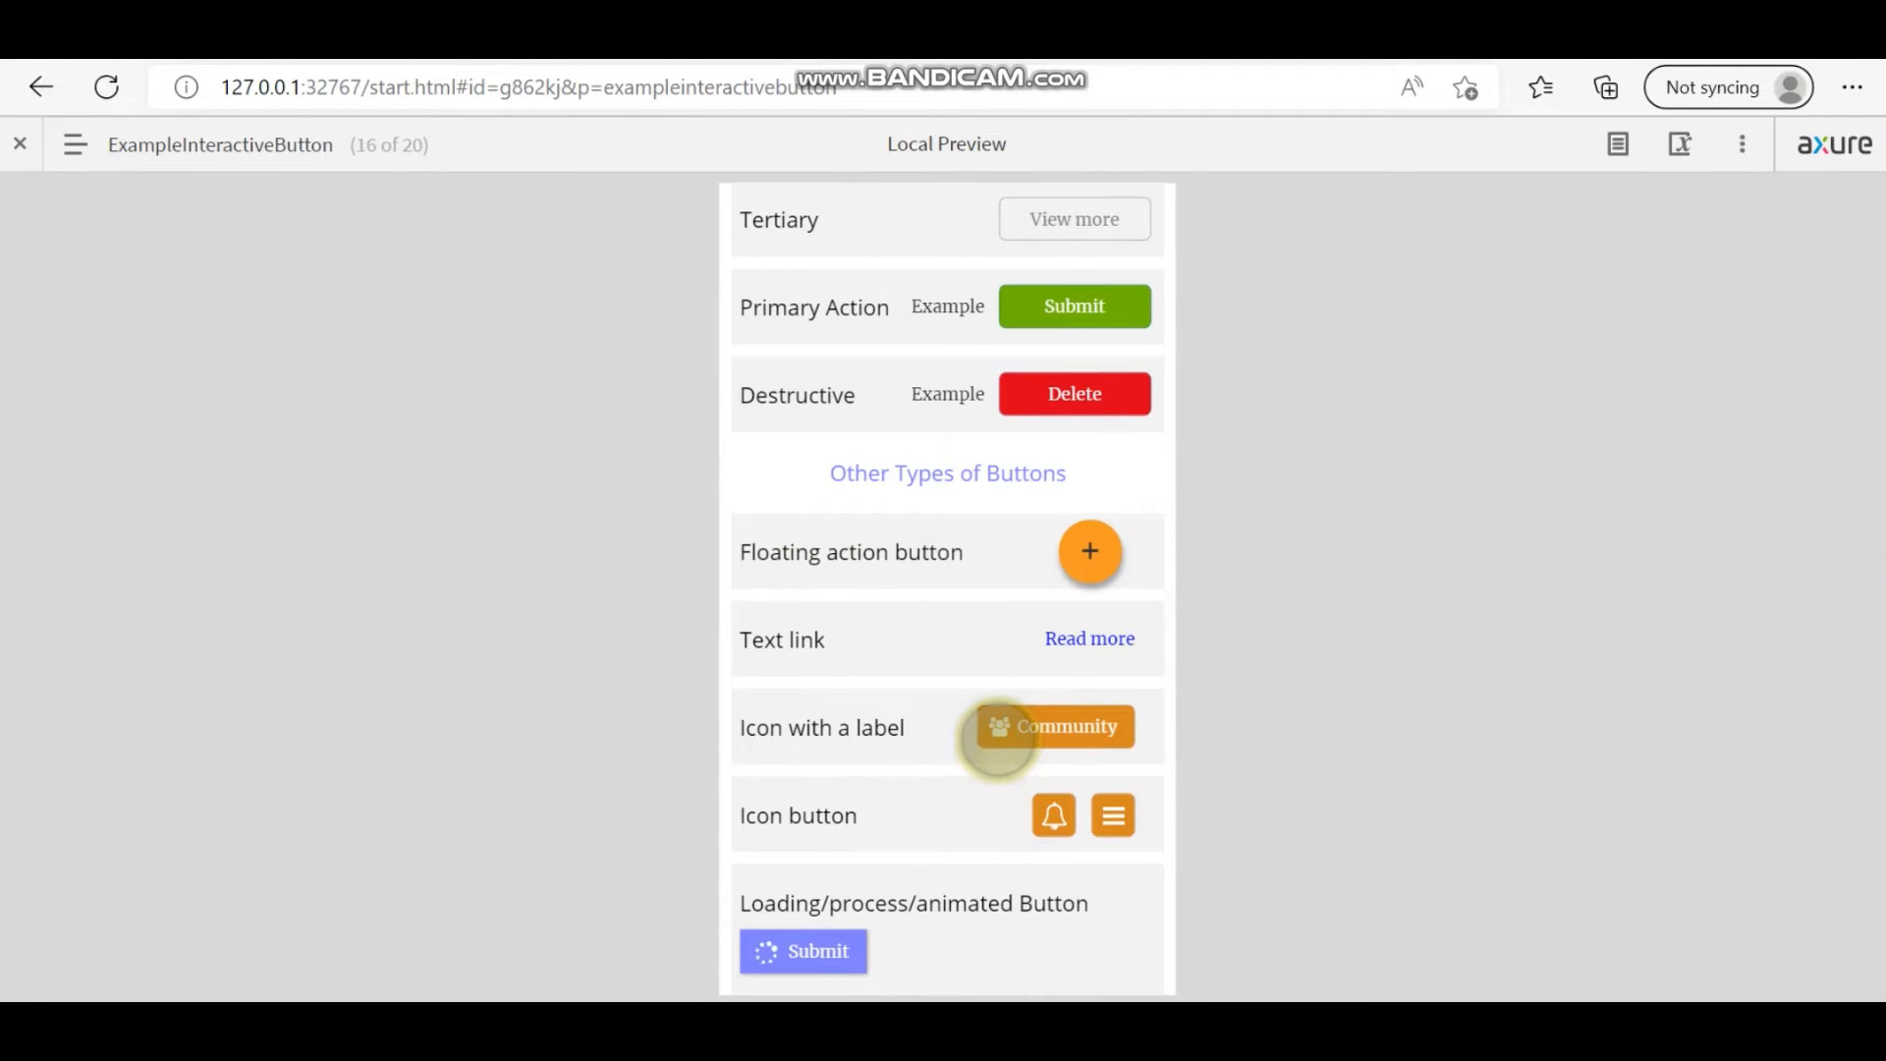
scroll(995, 737, "up", 3)
scroll(995, 737, "down", 3)
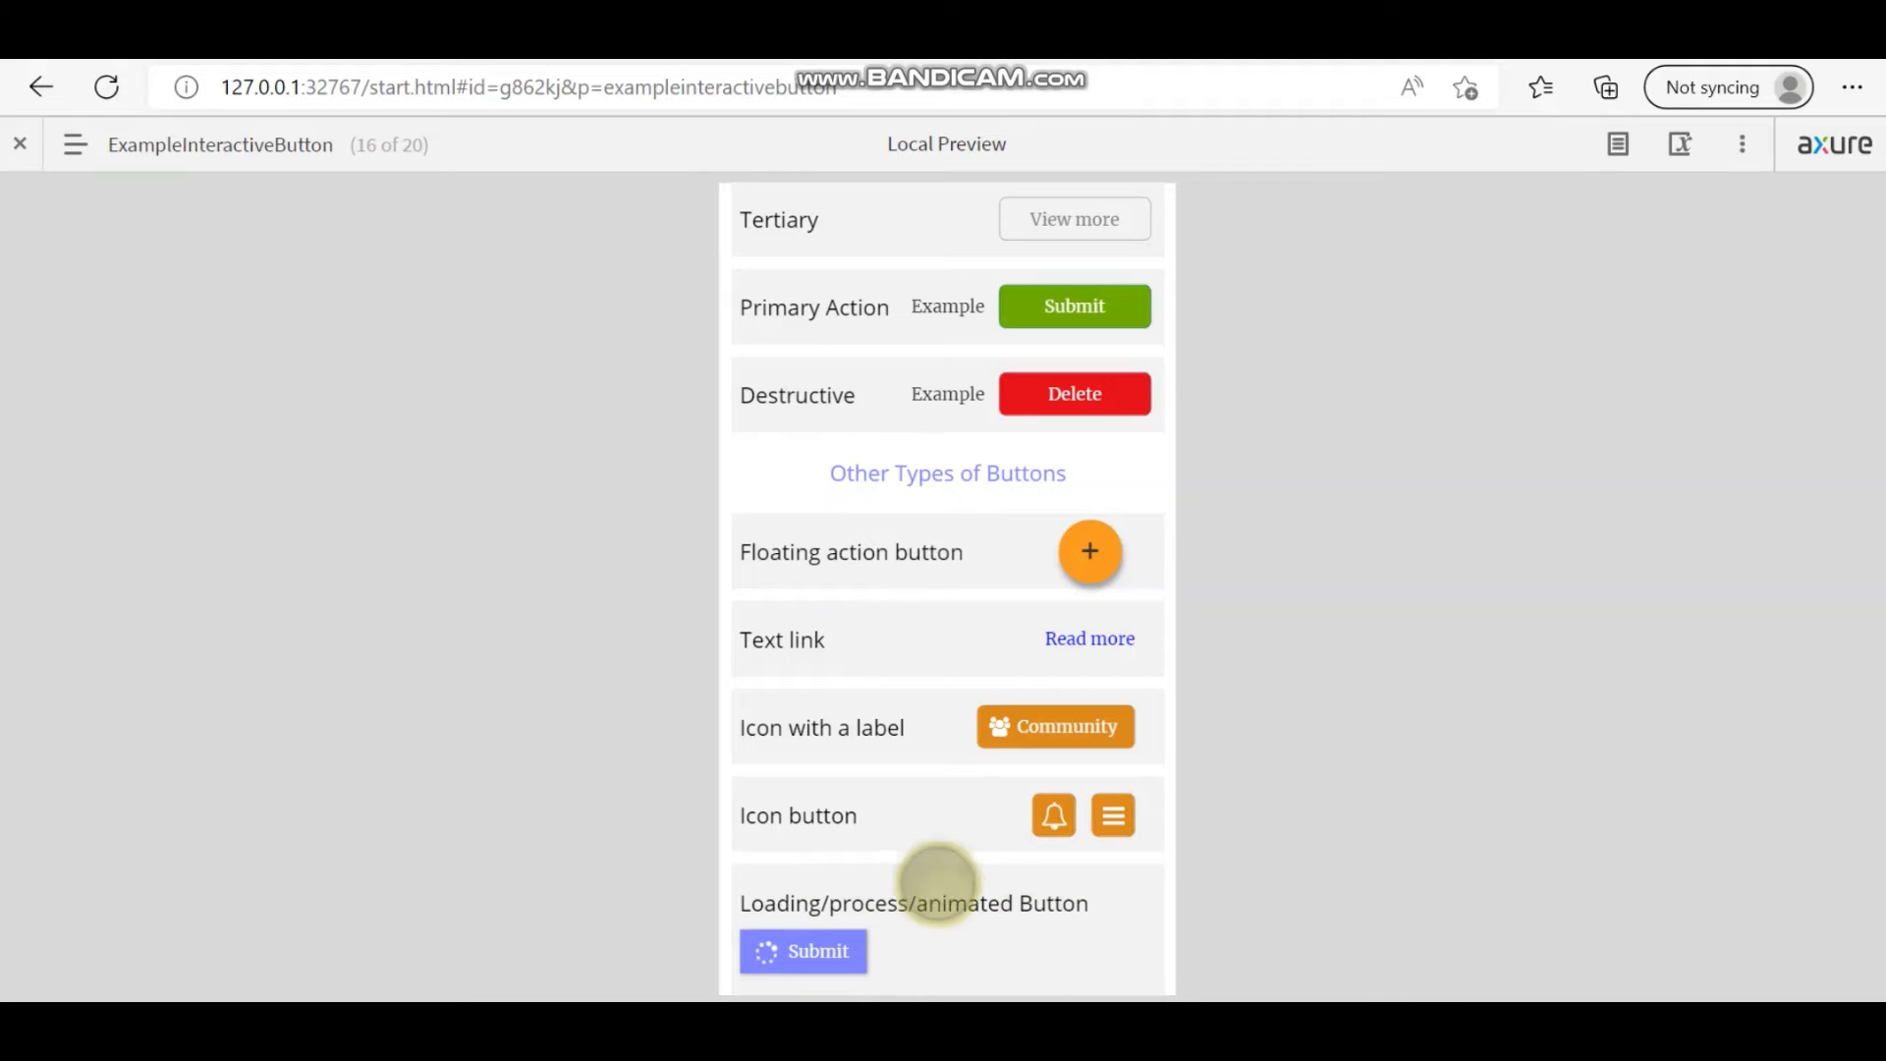
scroll(987, 913, "up", 8)
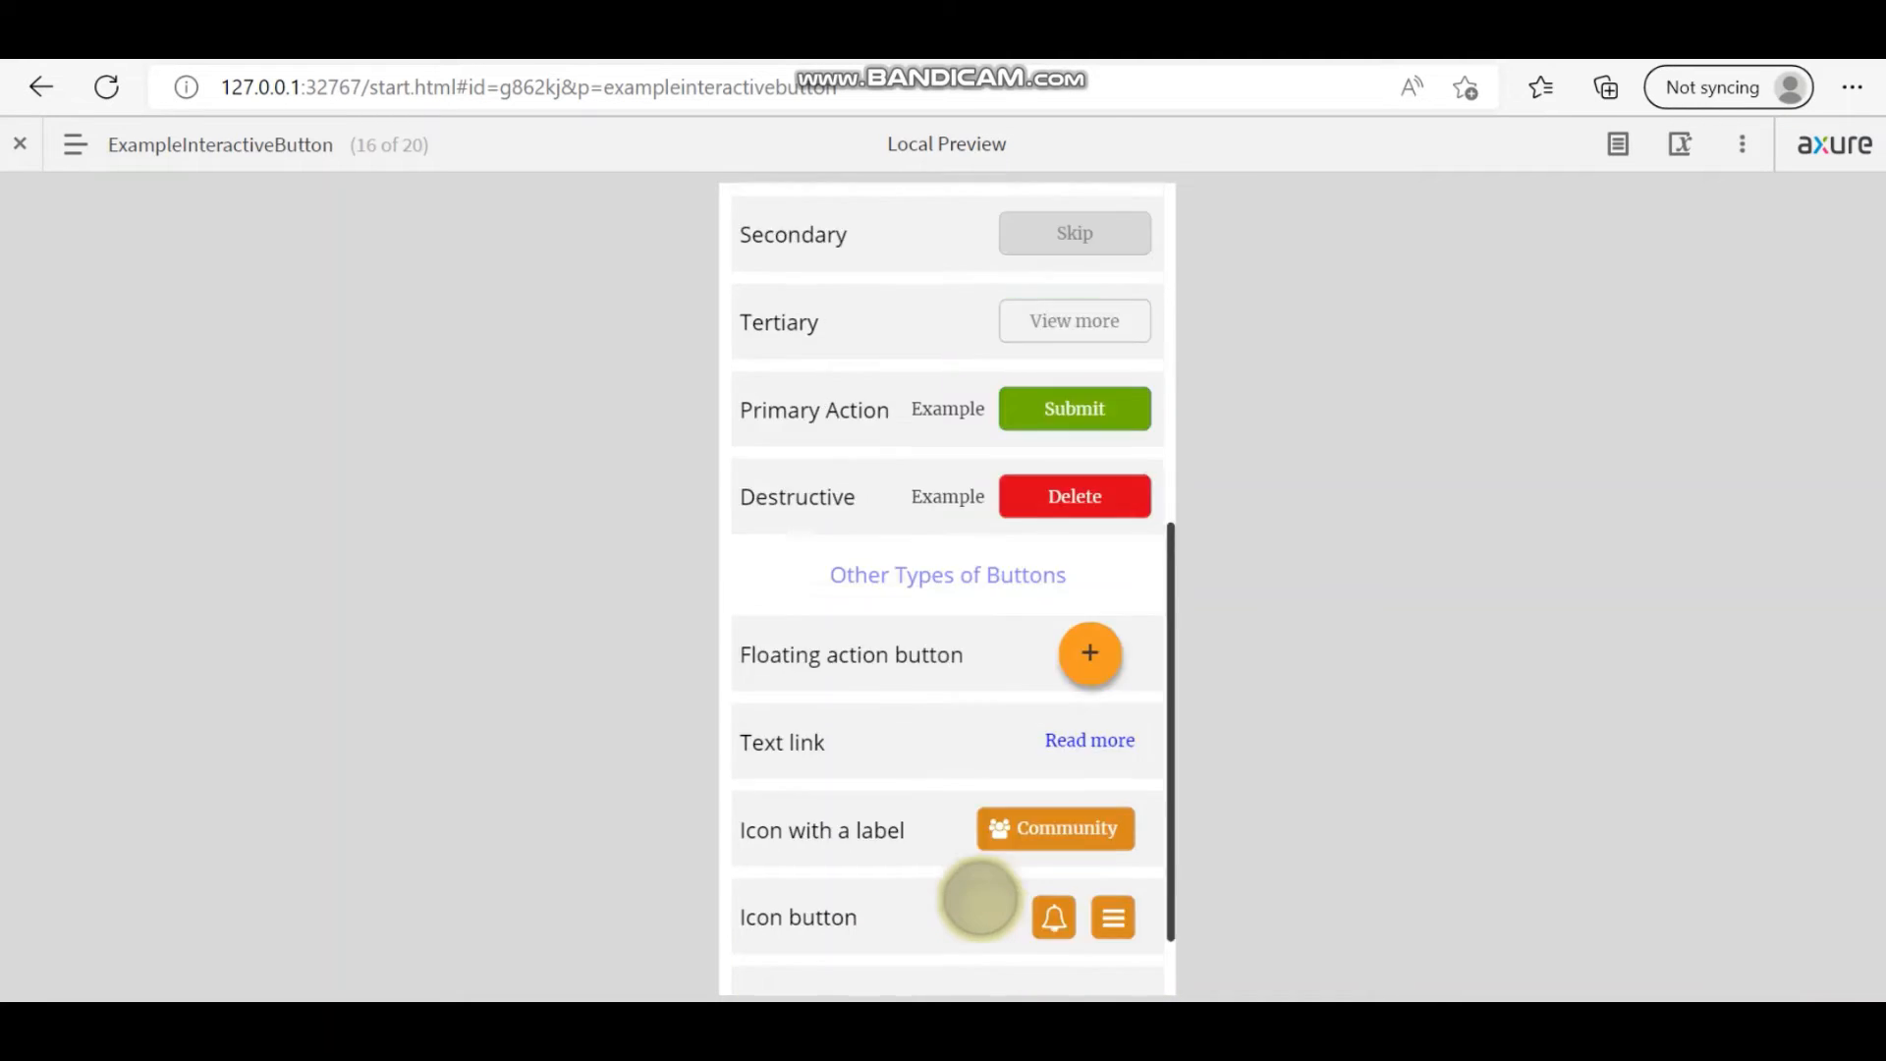
scroll(980, 897, "down", 7)
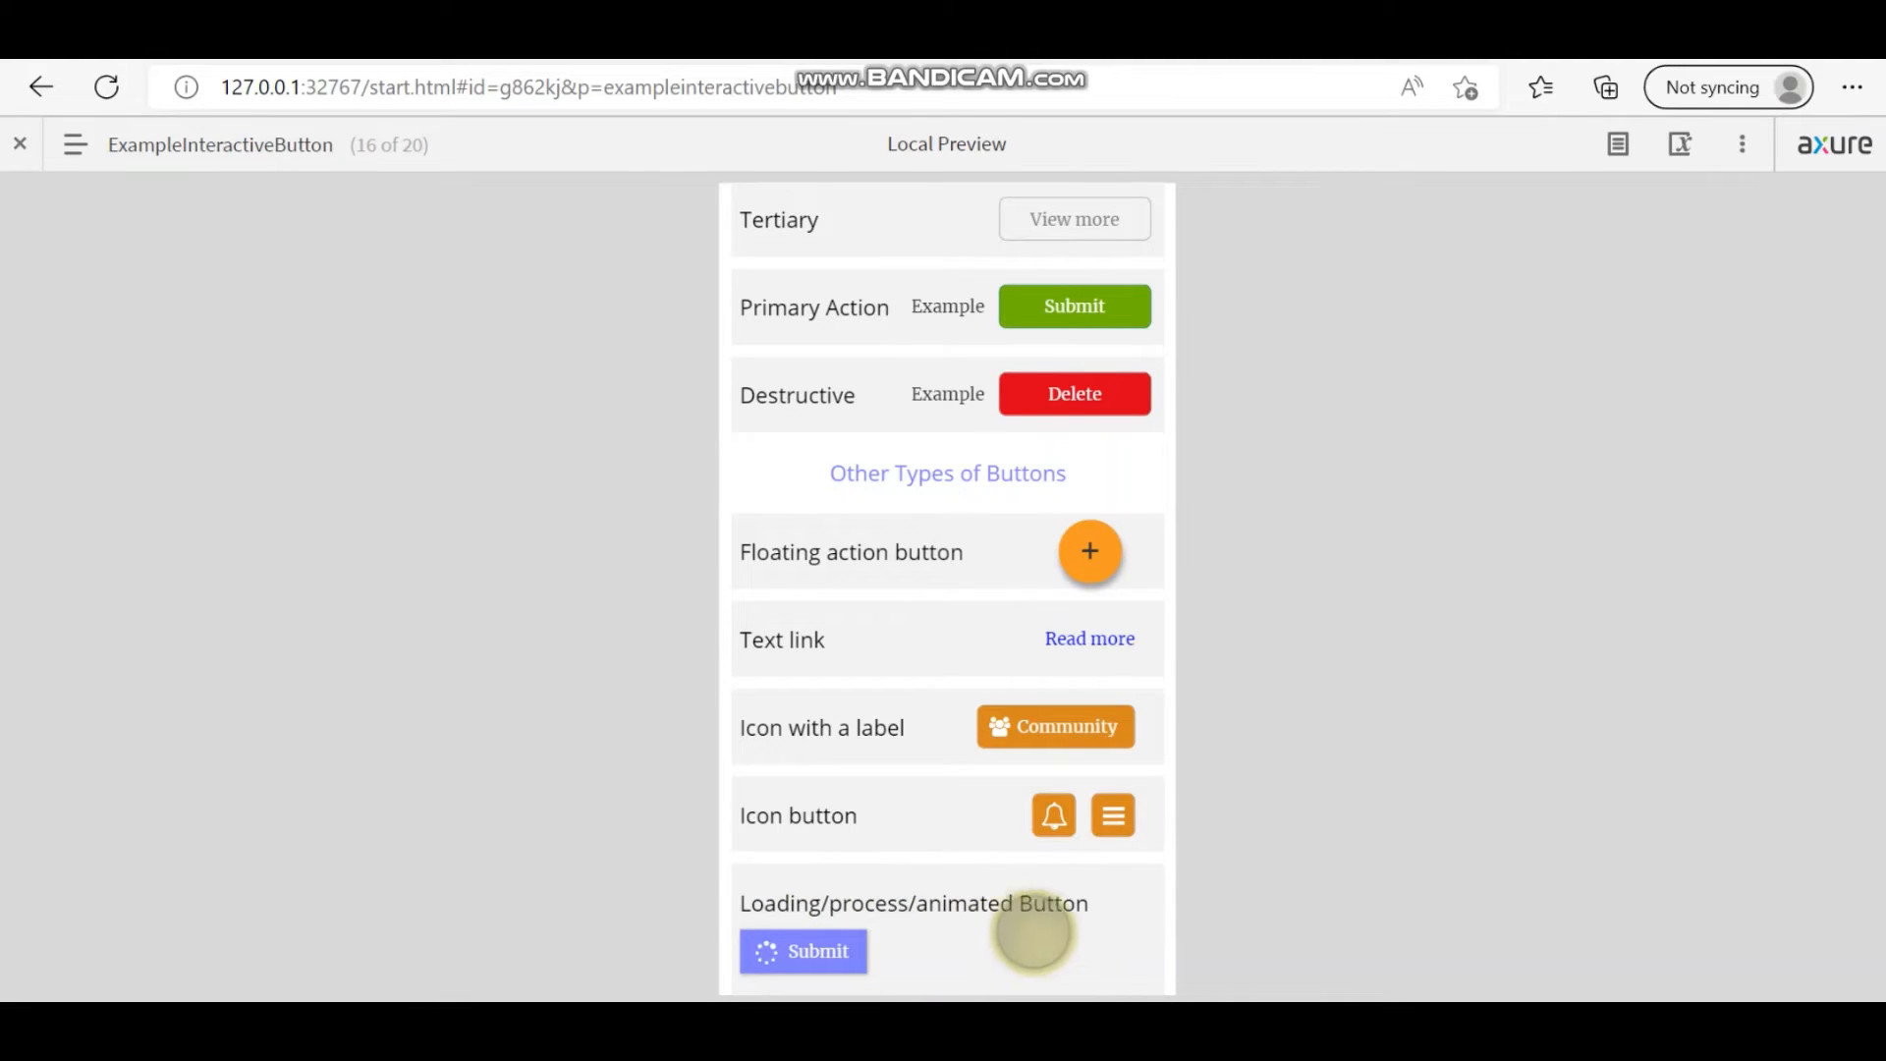
Switch to Axure RP and enlarge the Libraries area so more widgets fit beside Page 1.
left_click(1073, 1029)
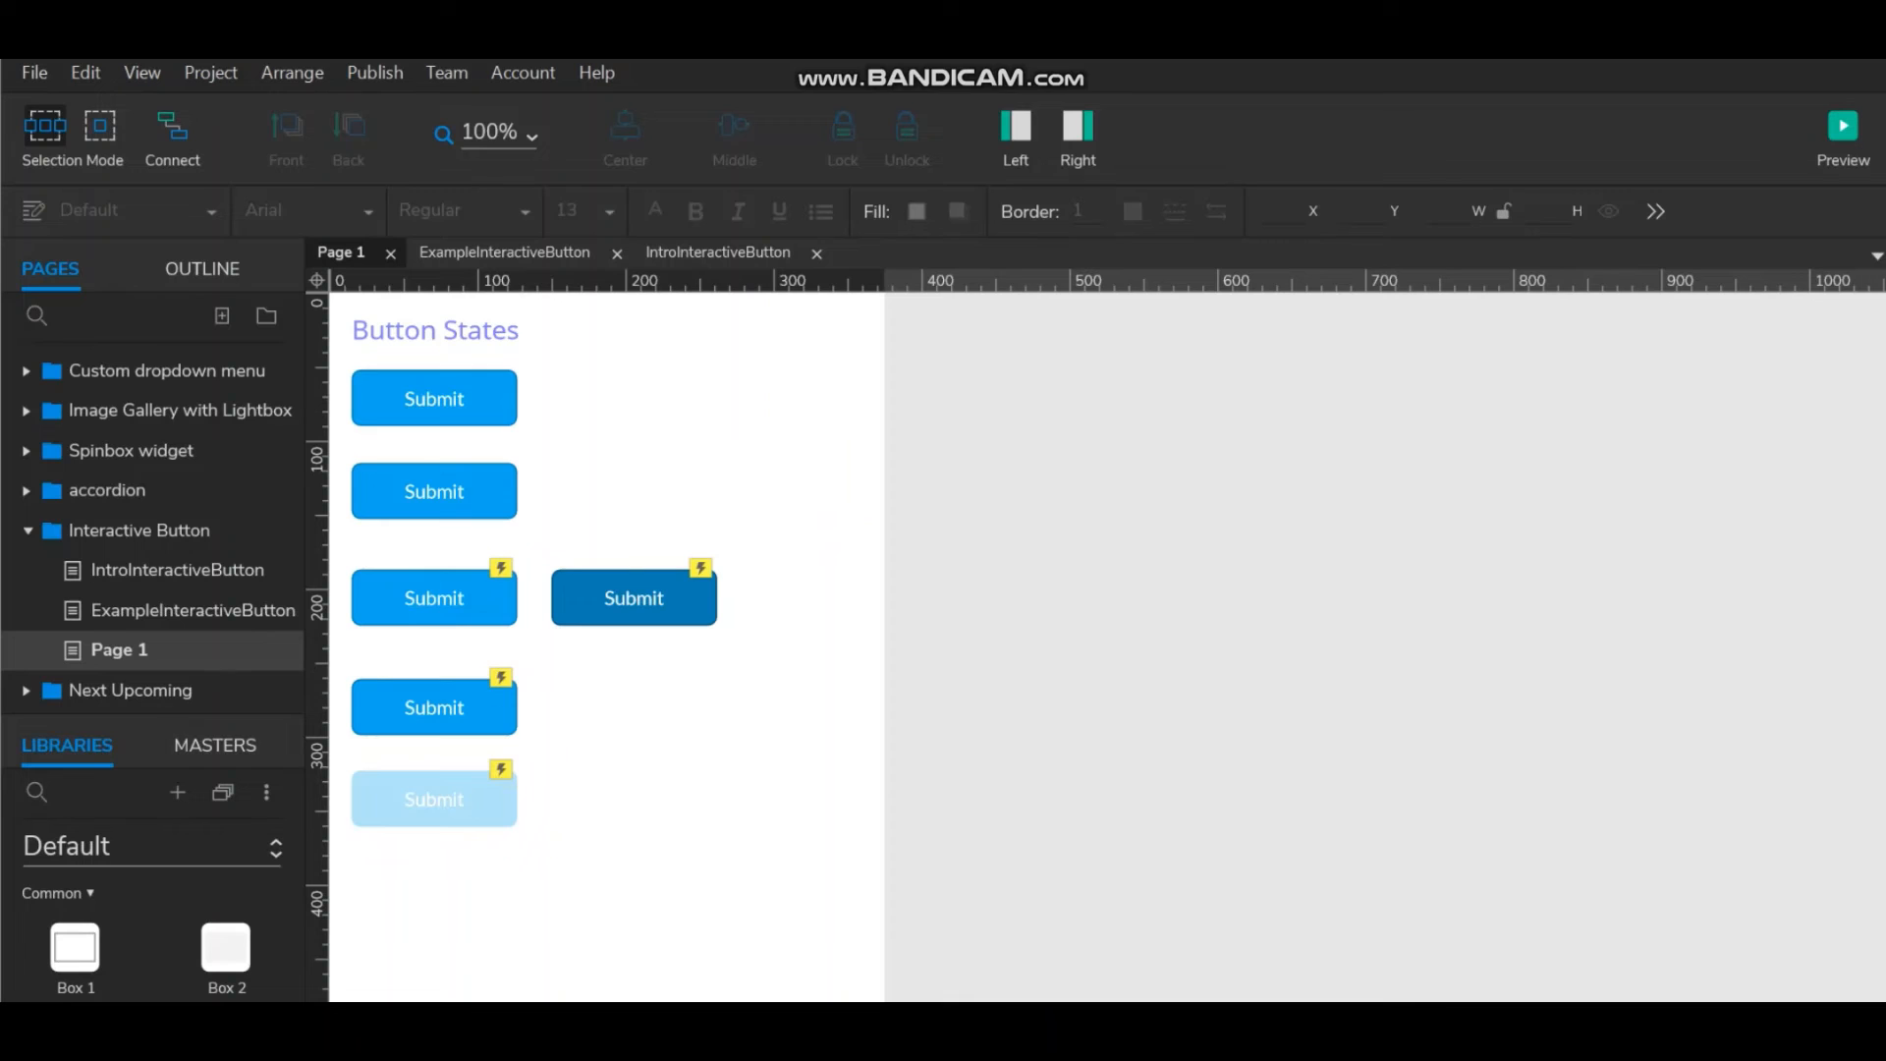
left_click_drag(1142, 992, 1130, 992)
scroll(1019, 639, "down", 5)
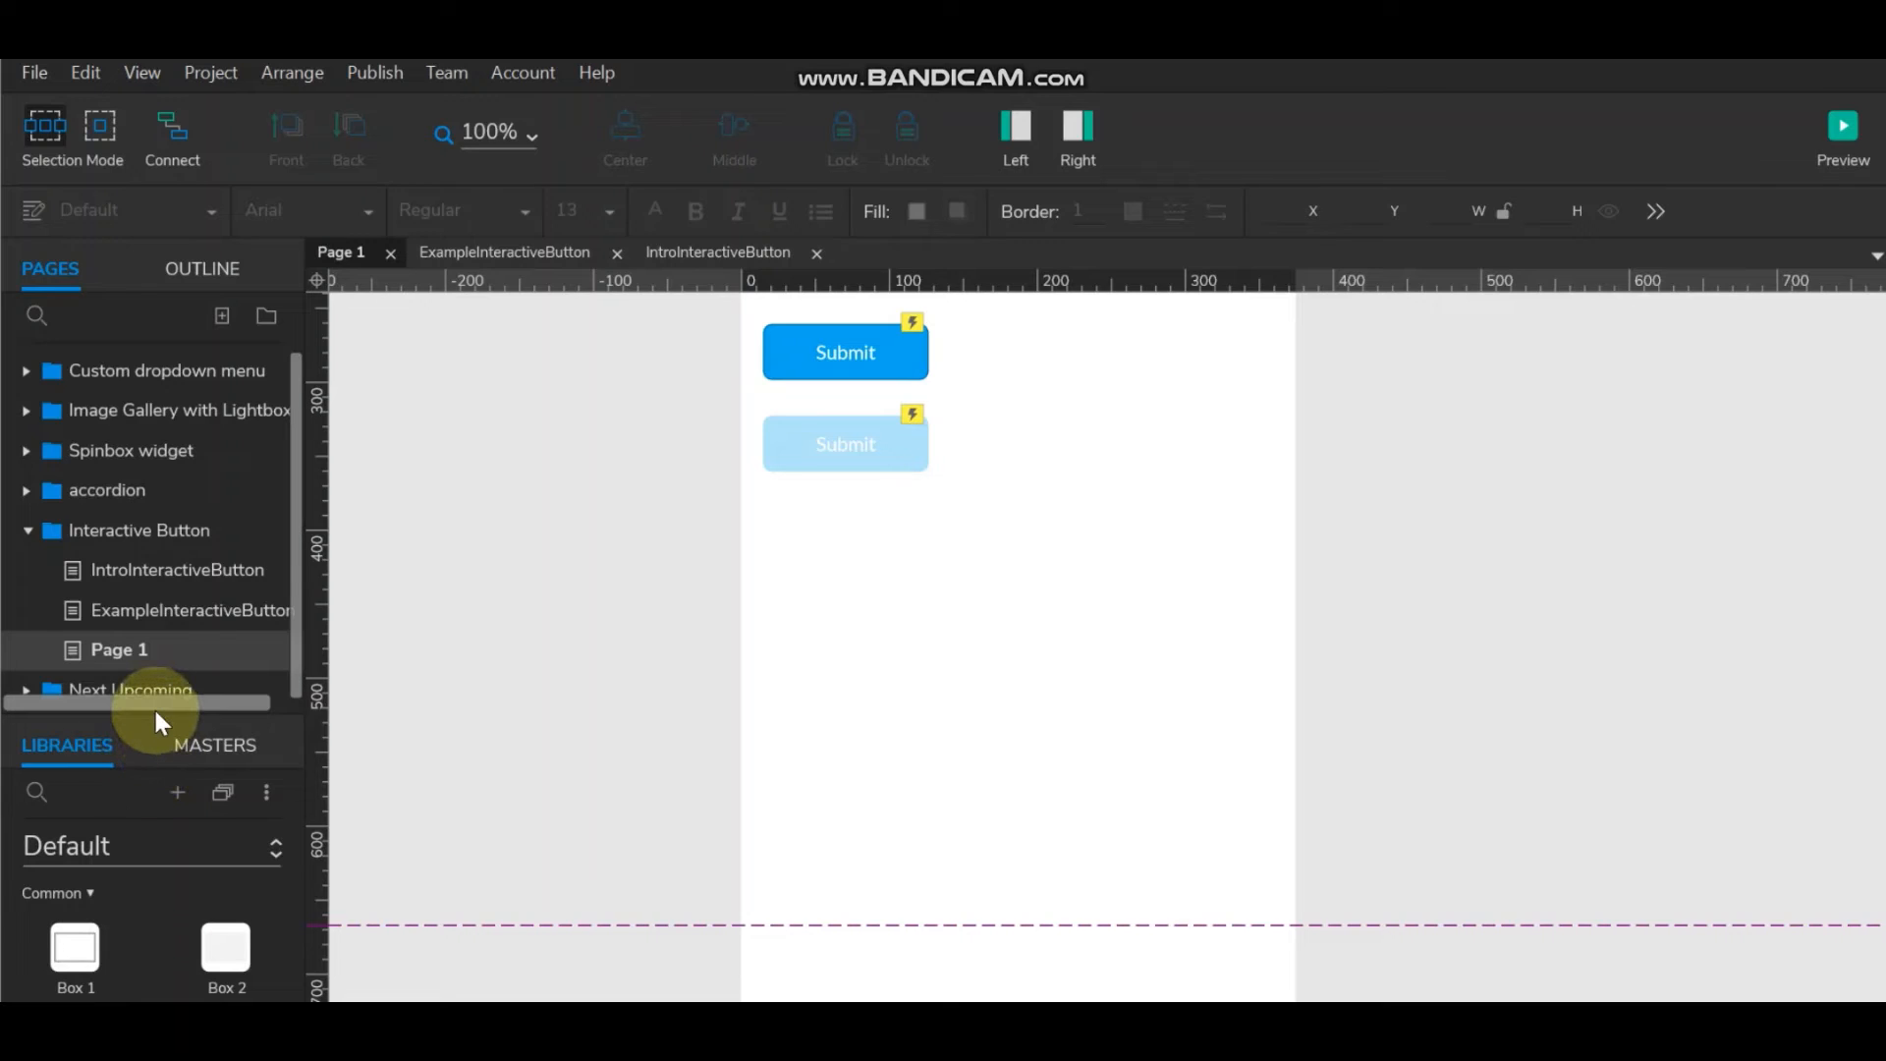
left_click_drag(153, 717, 194, 366)
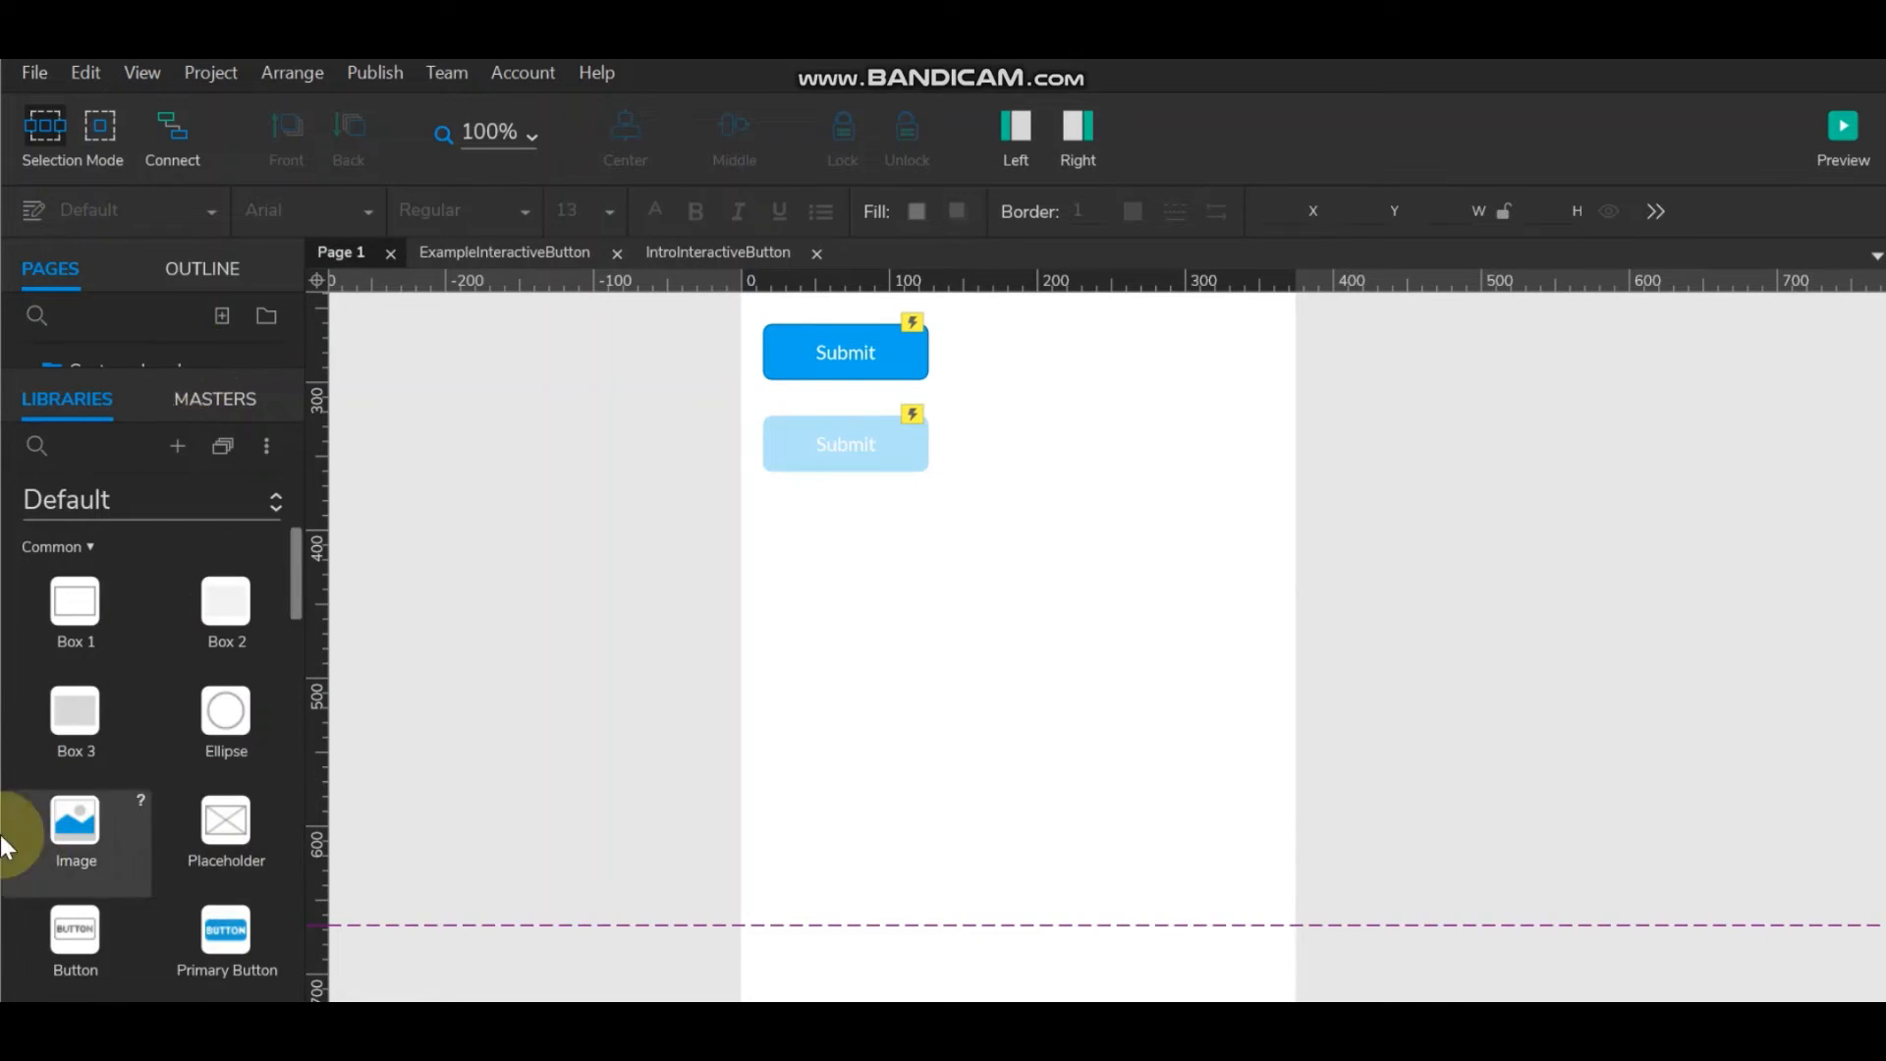
Duplicate the first Submit button and place the copy in the empty upper-right area of Page 1.
scroll(1155, 791, "up", 4)
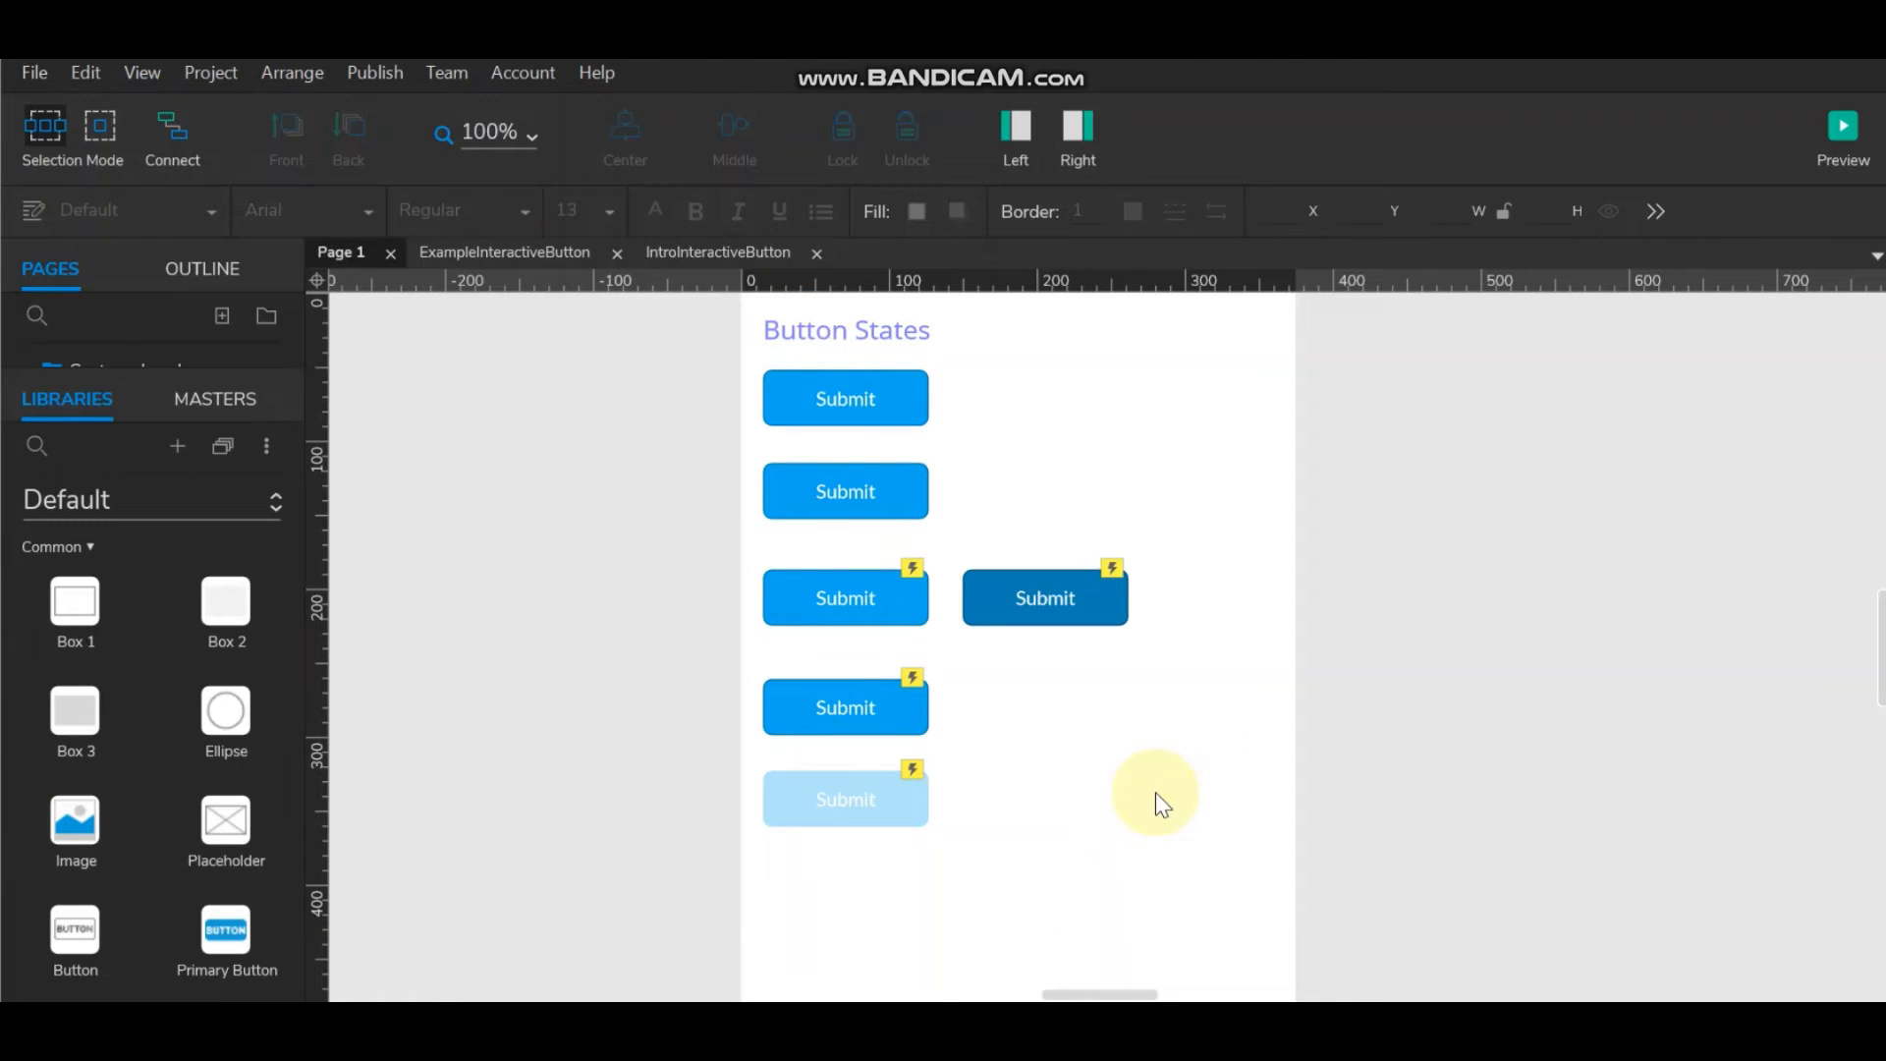
left_click(843, 400)
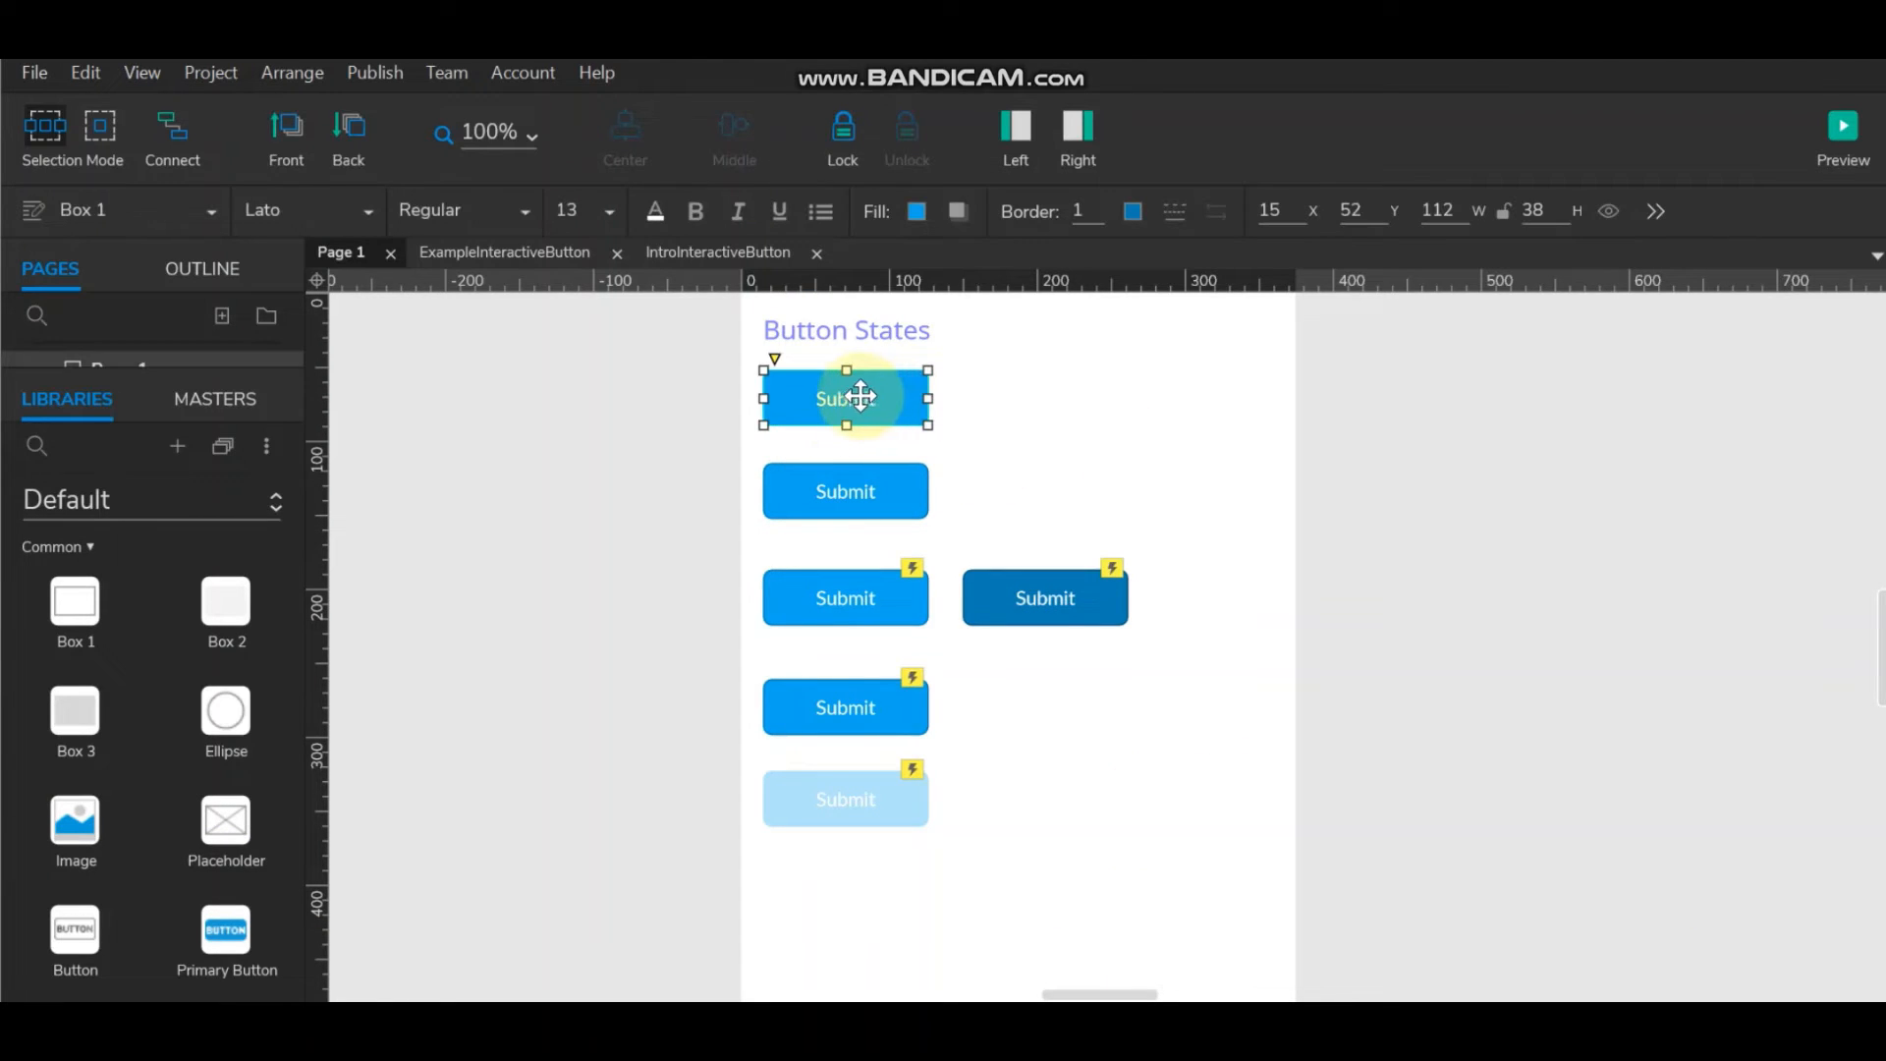
left_click_drag(842, 396, 1145, 369)
Move the Button States heading and its column of buttons to about X 52, Y 272, and the dark Submit button to about X 187, Y 347.
left_click_drag(757, 328, 913, 887)
left_click_drag(837, 336, 909, 707)
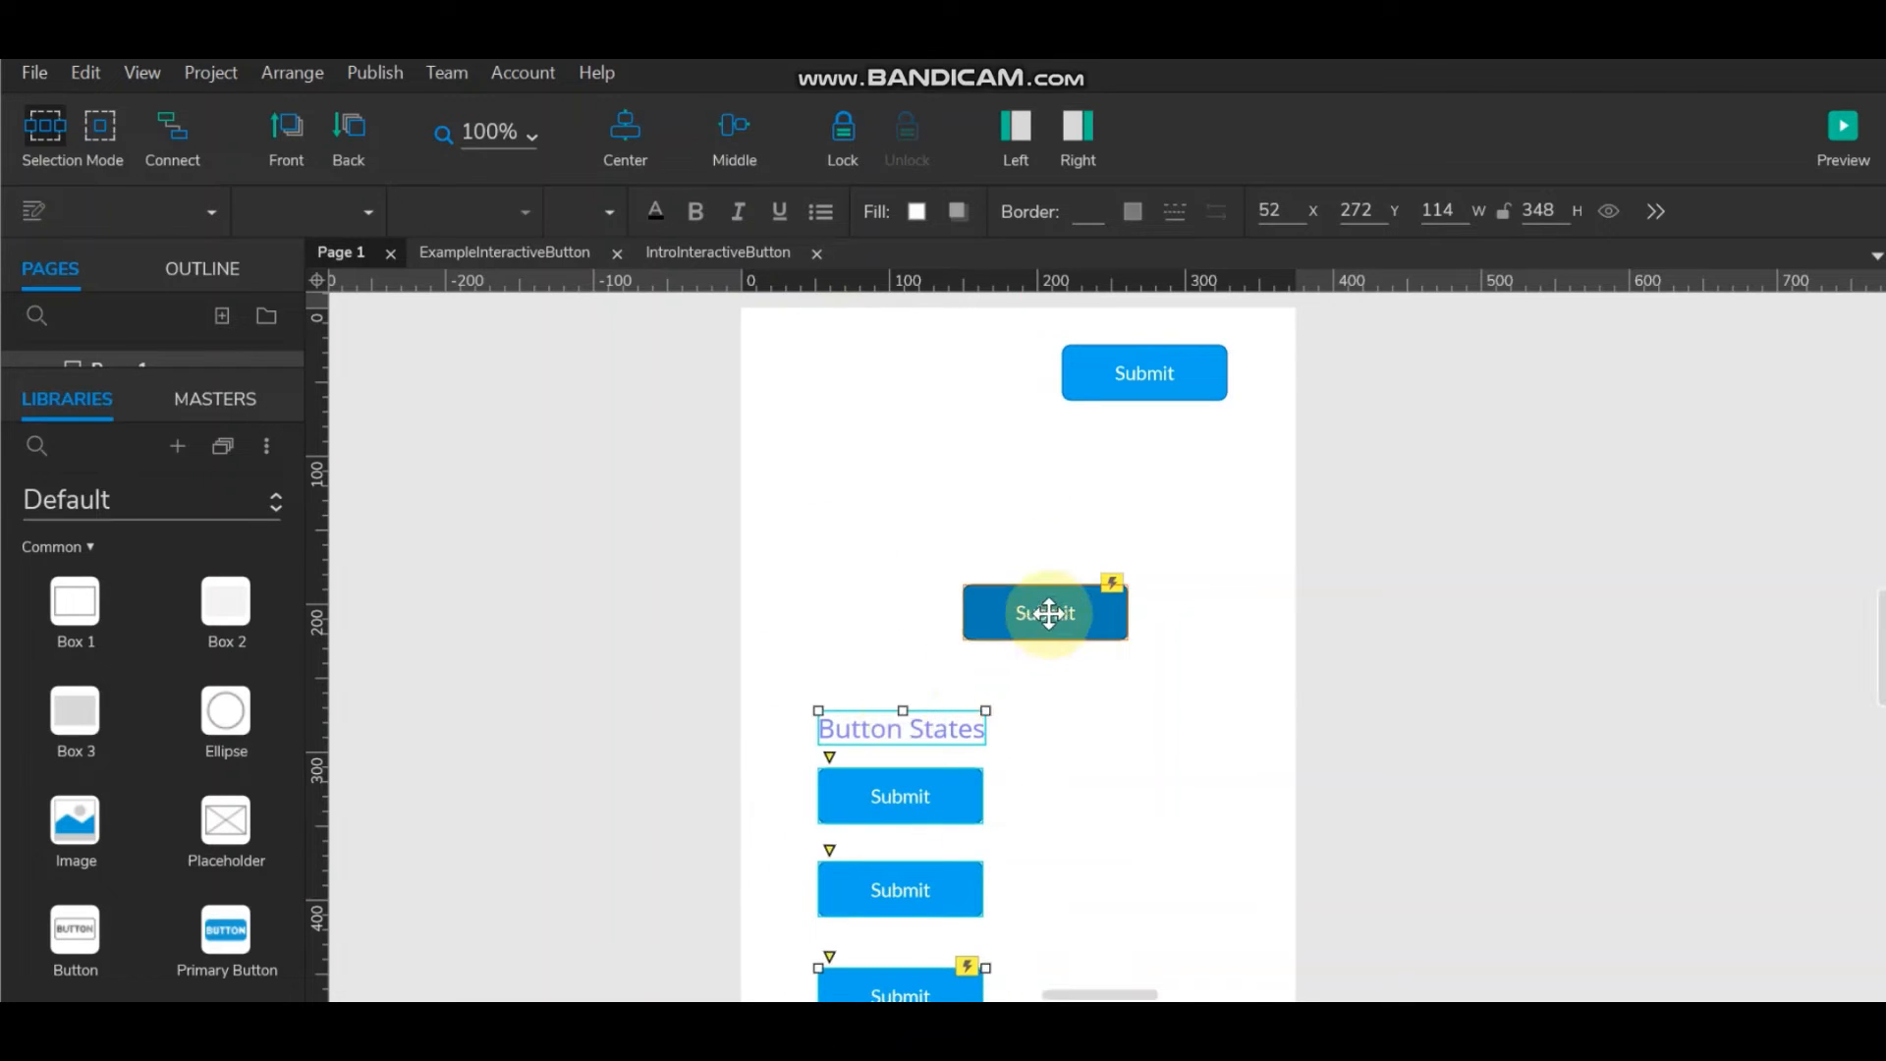
left_click_drag(1045, 611, 1109, 852)
scroll(1295, 727, "up", 3)
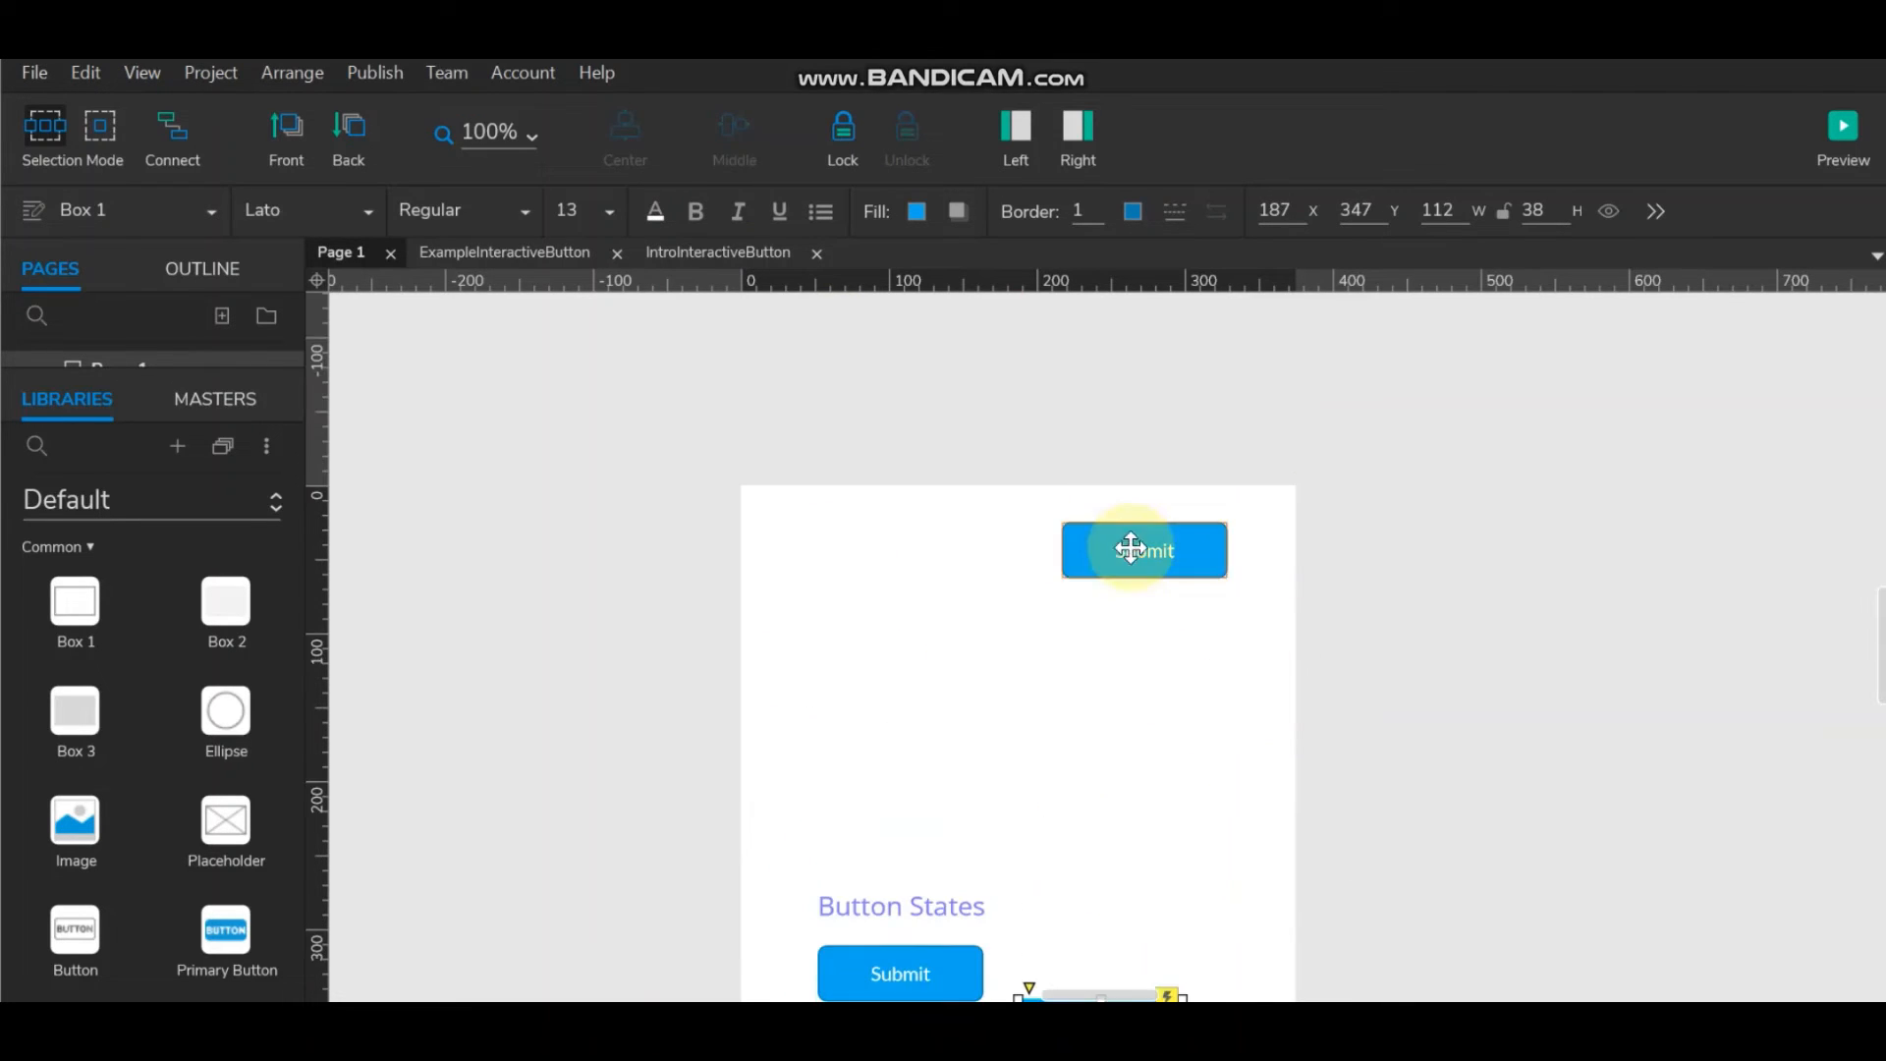
Move the copied Submit button to about X 155, Y 60 and change its label to Save.
left_click_drag(1127, 547, 1102, 613)
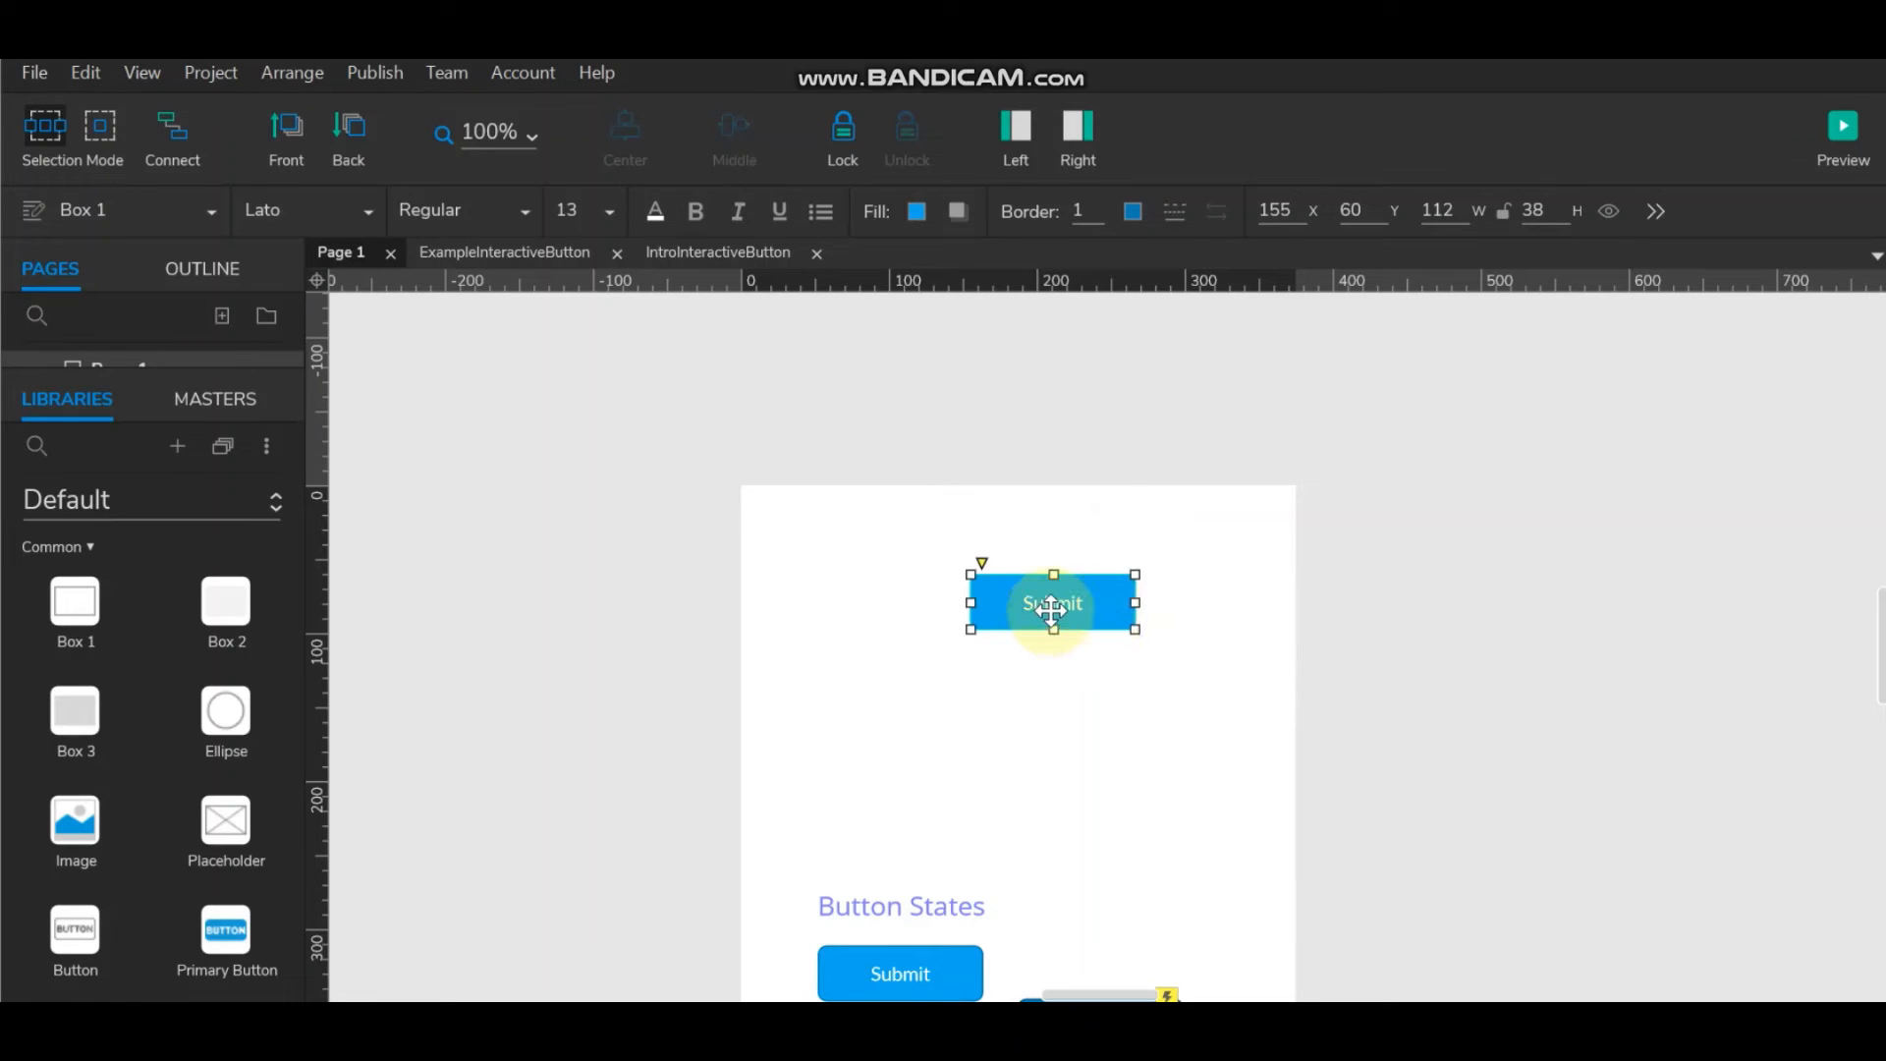
left_click(1246, 663)
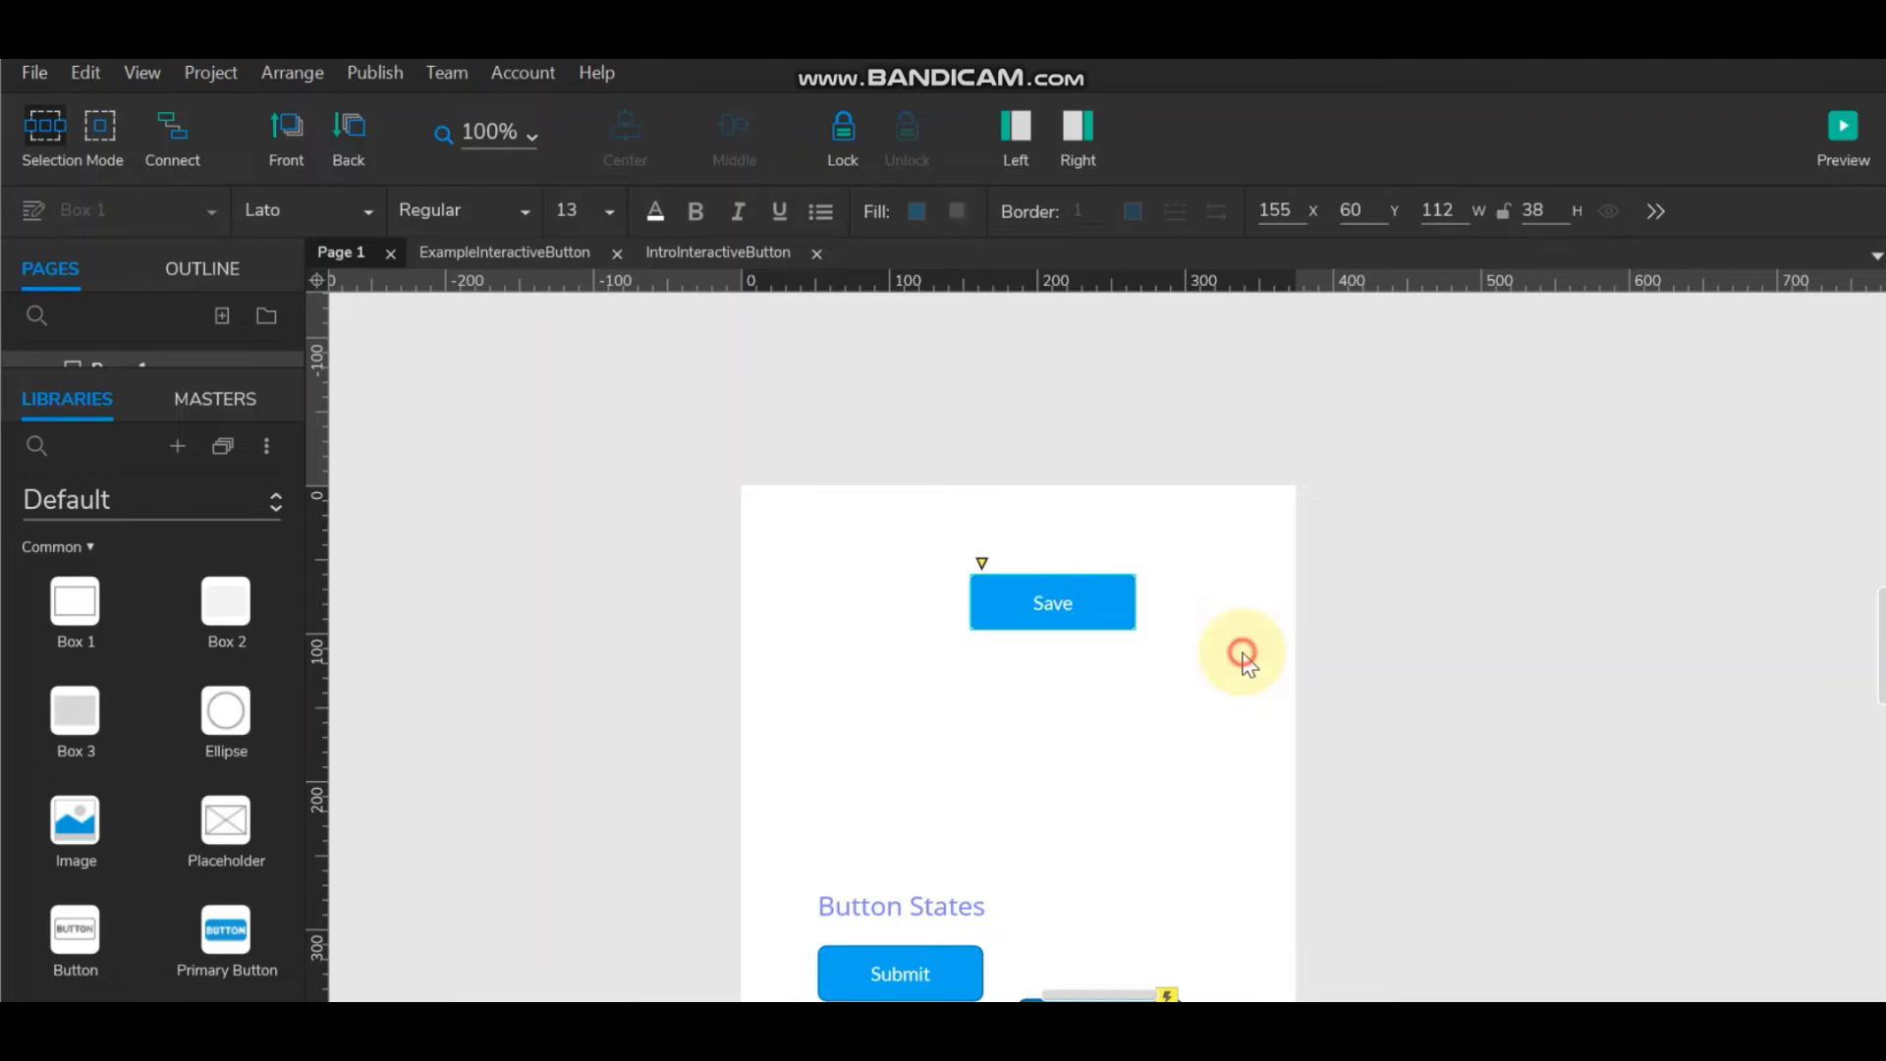
left_click(1244, 656)
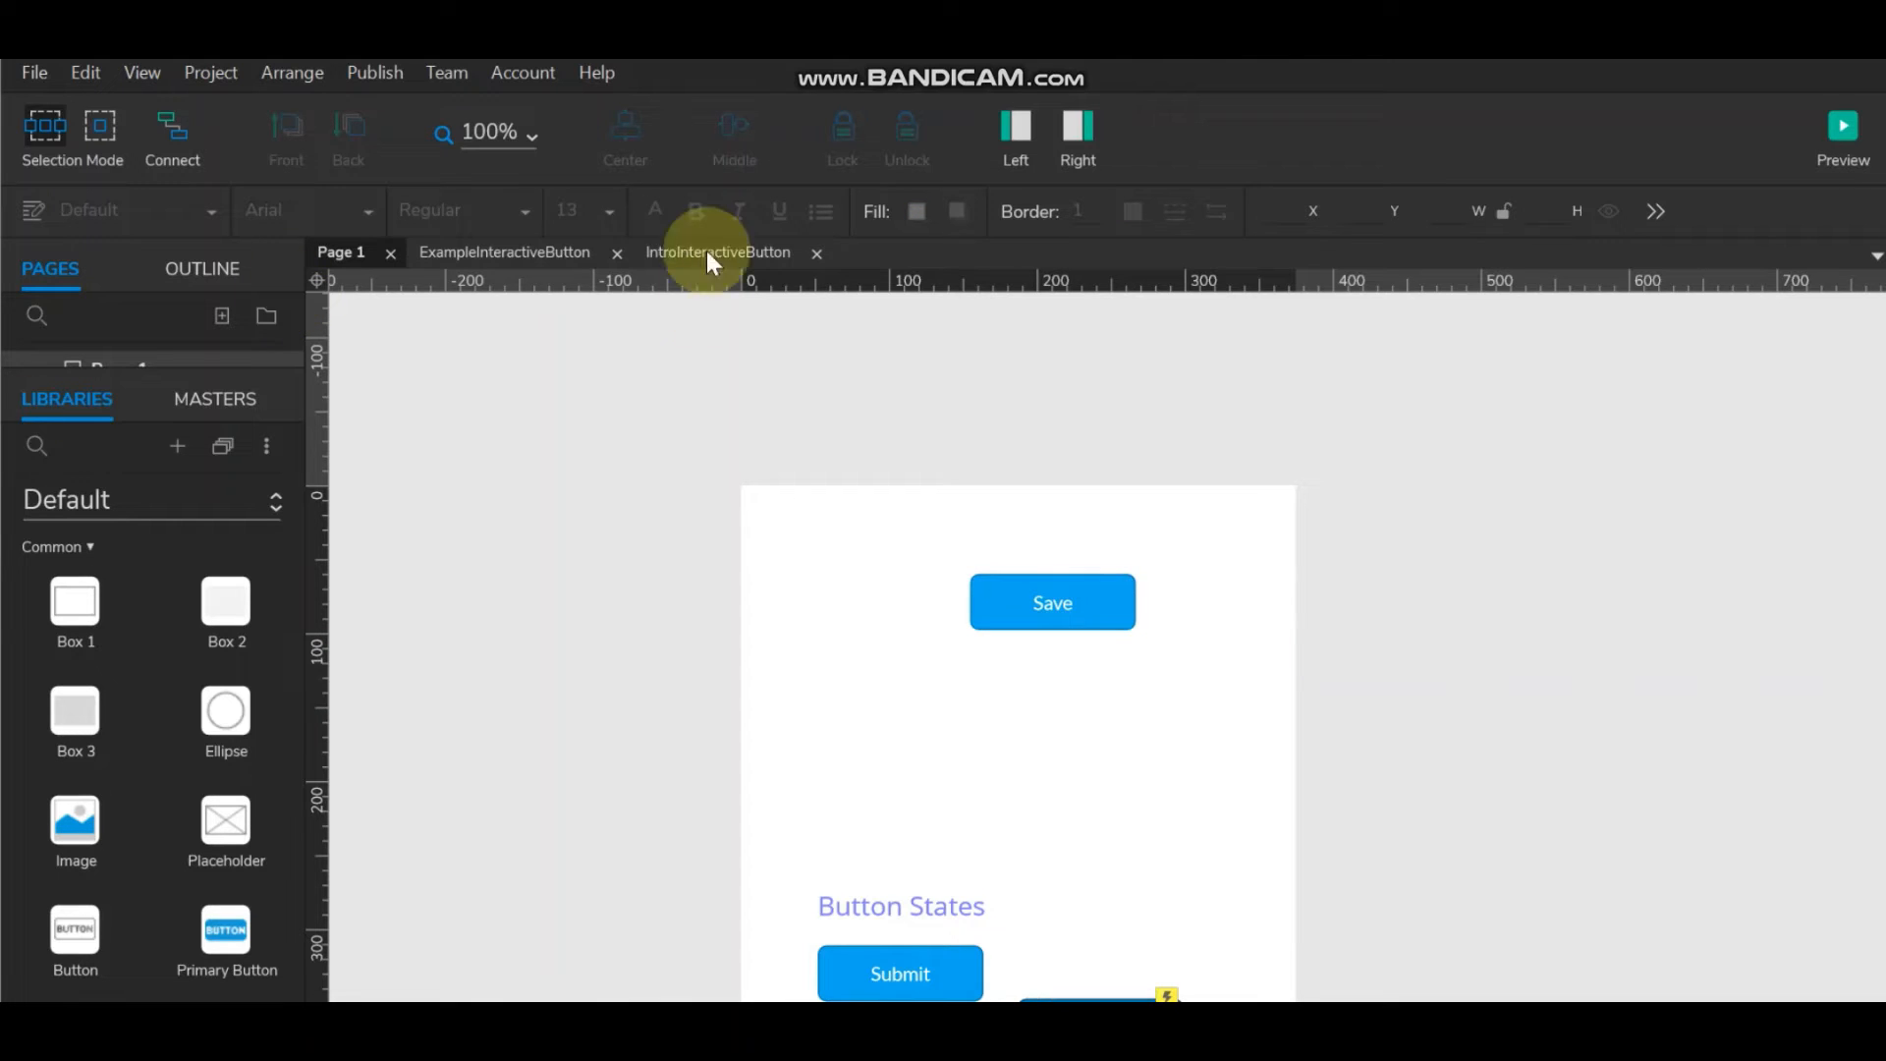
Switch the widget library to Icons and start a search in it.
left_click(93, 501)
left_click(106, 680)
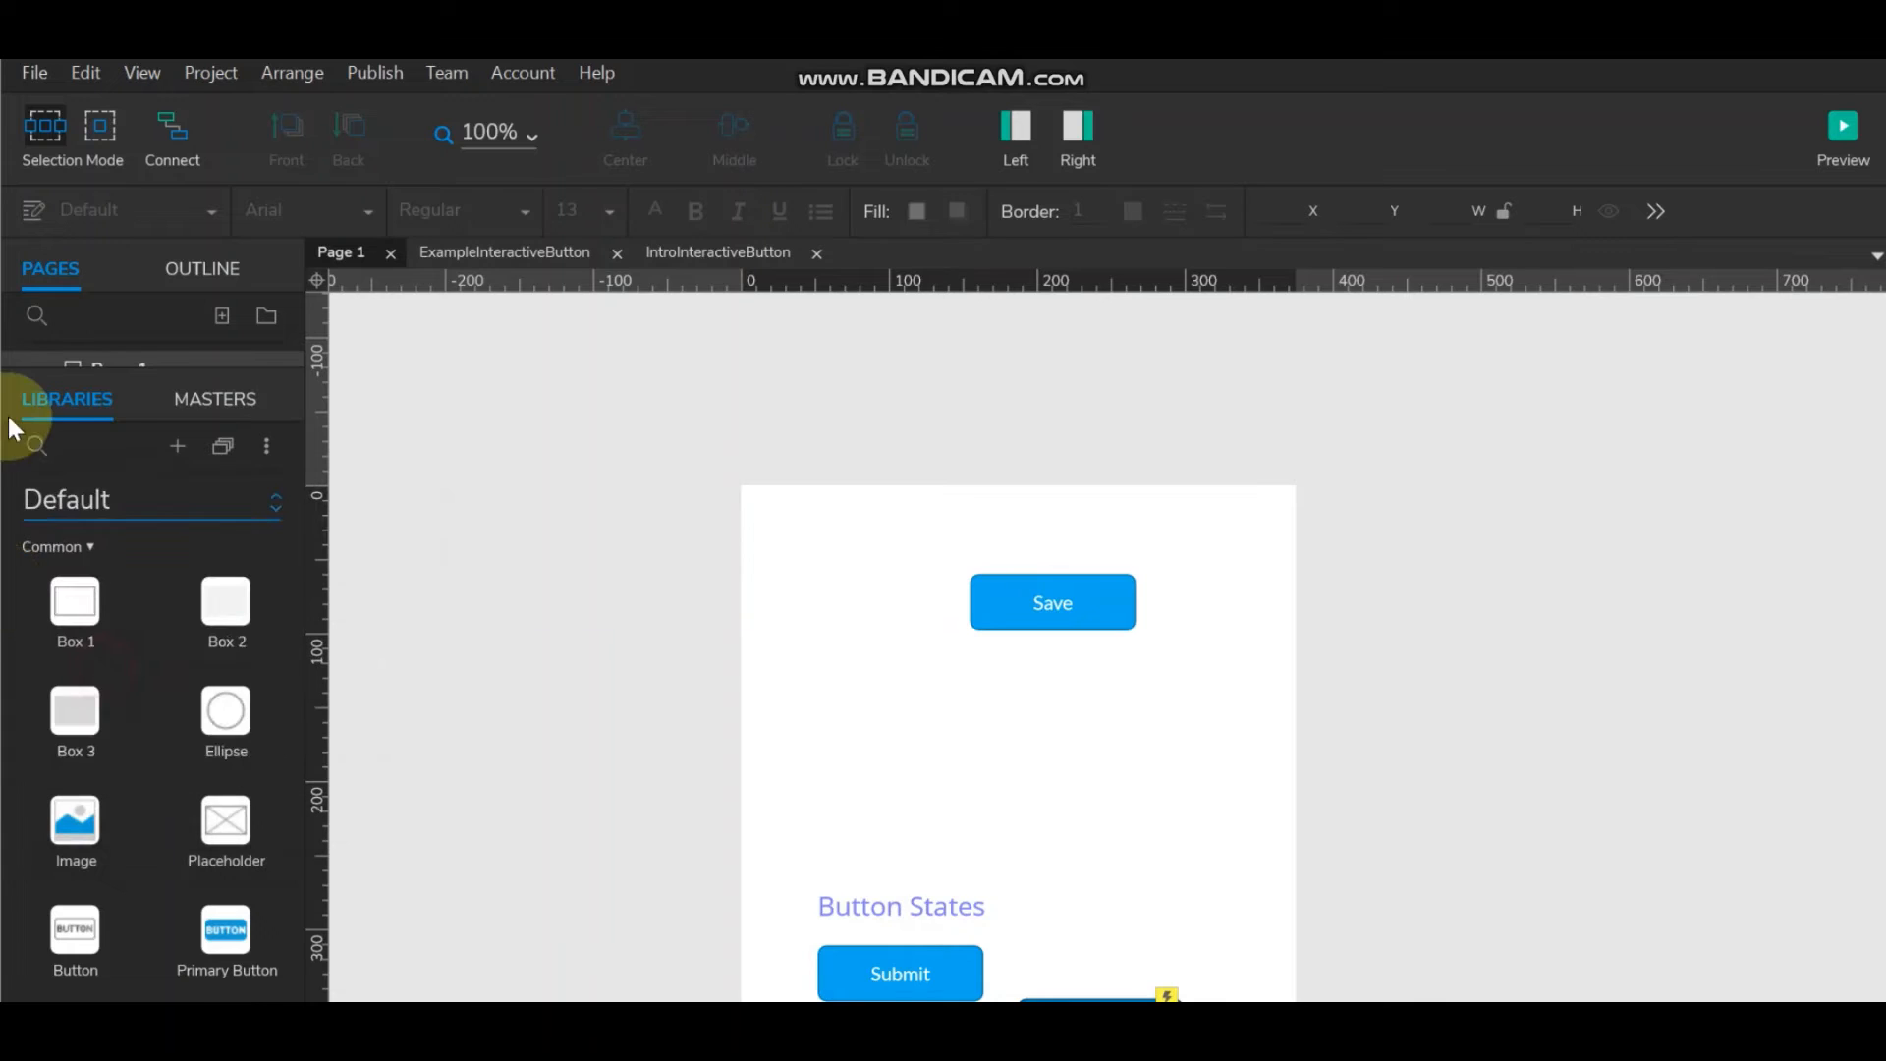
left_click(74, 449)
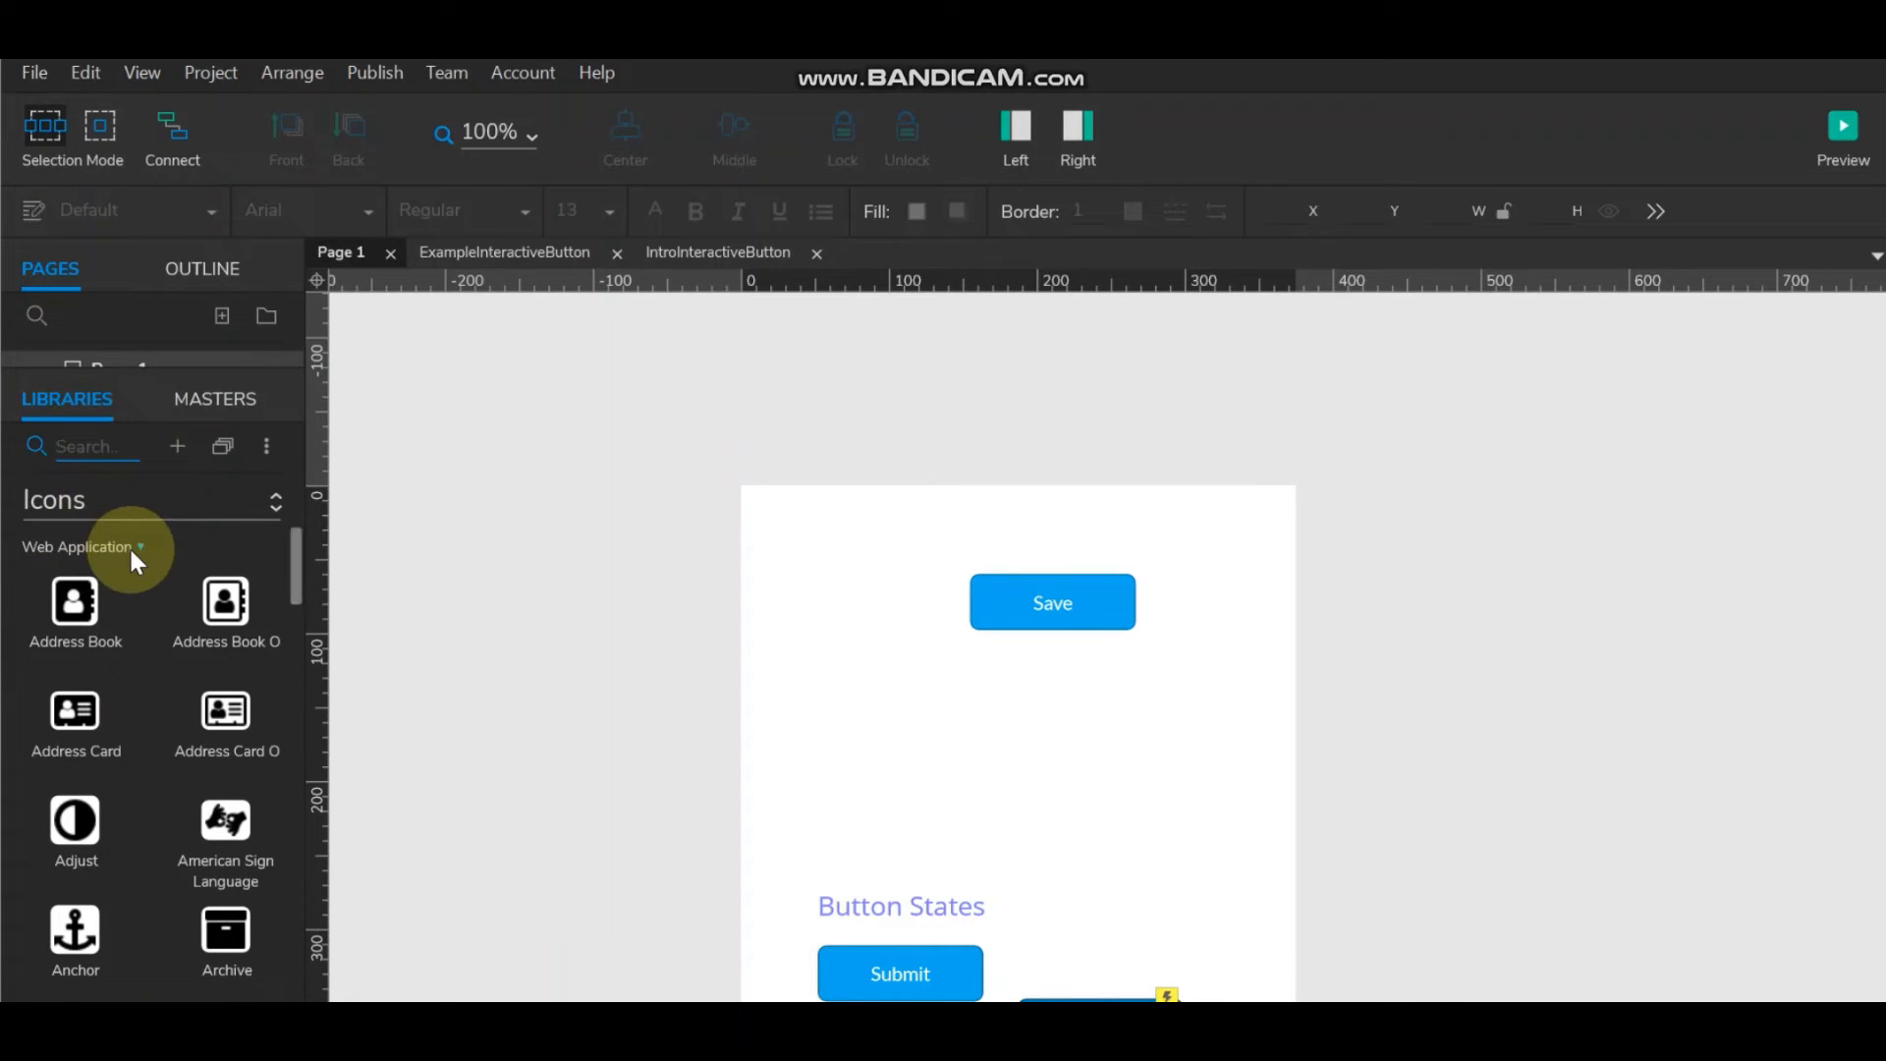
Search the icon library for "sp" and place the Spinner icon before the Save button's label at X 165, Y 69.
type("sp")
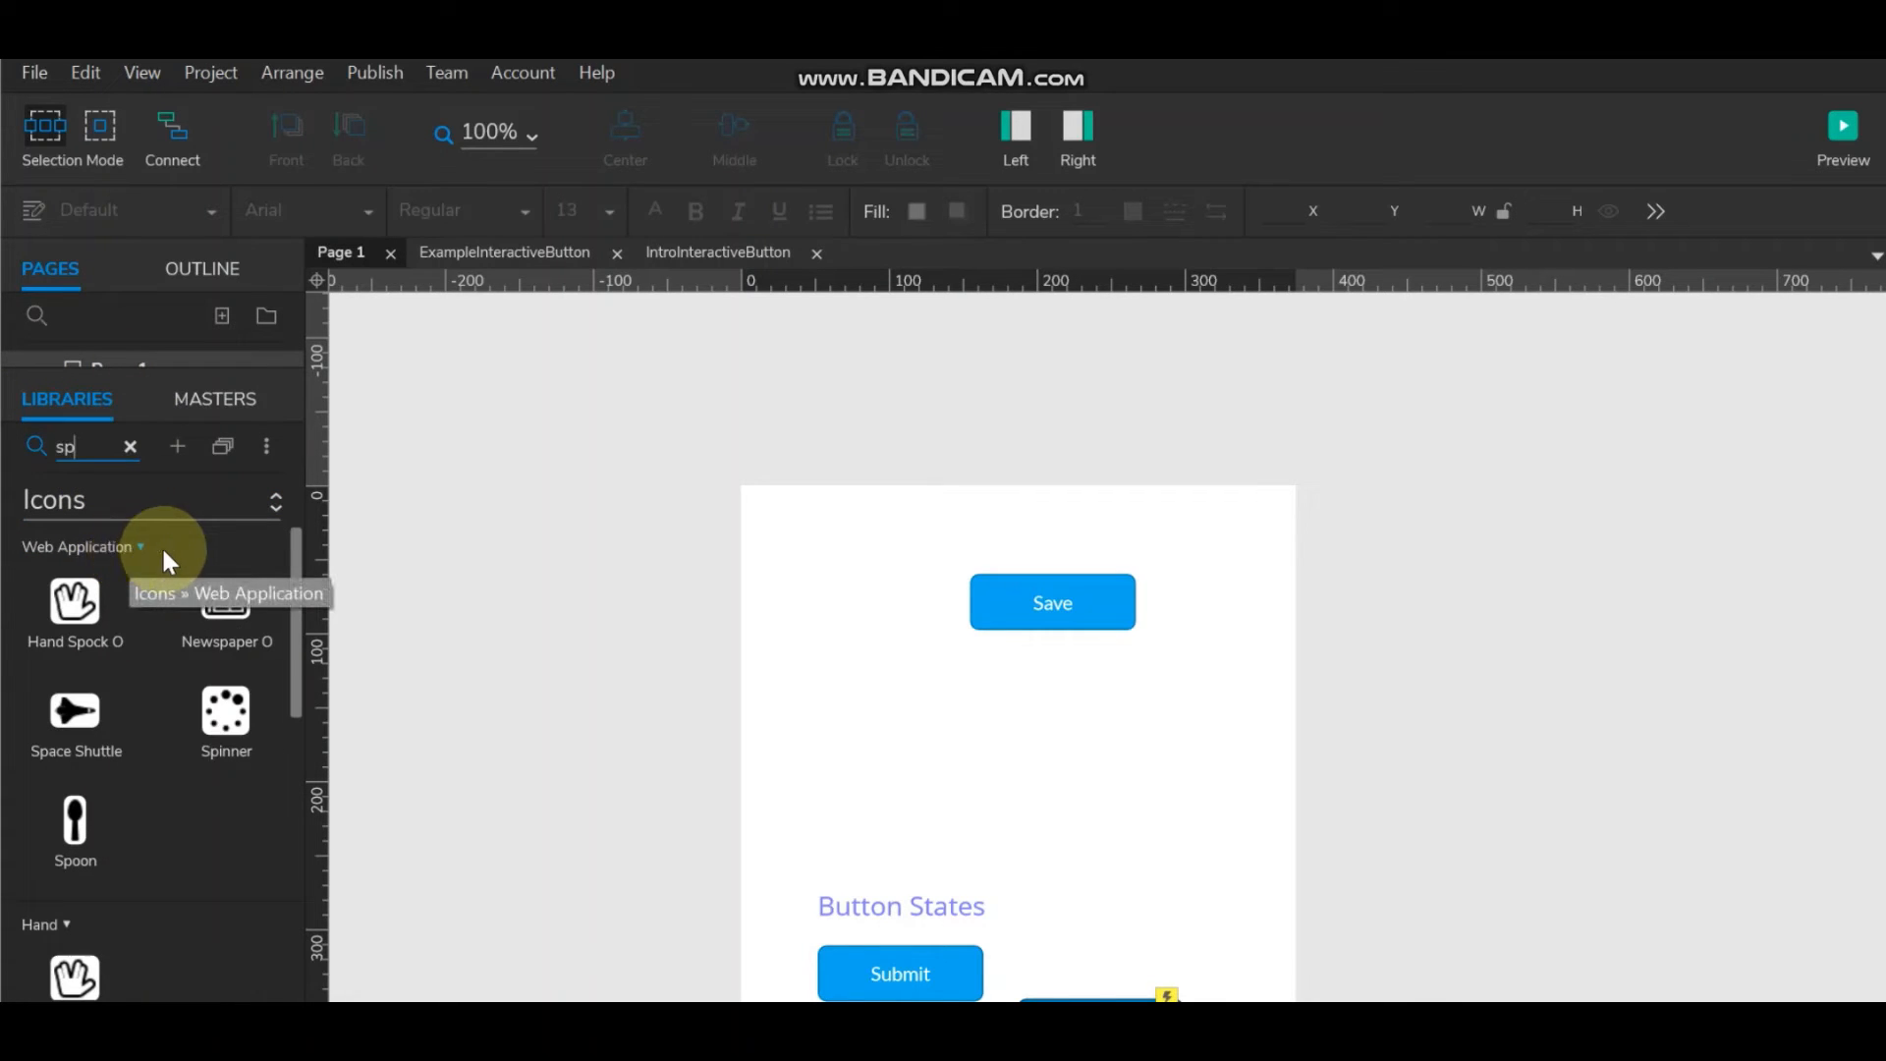
left_click_drag(203, 695, 1006, 618)
left_click(1044, 695)
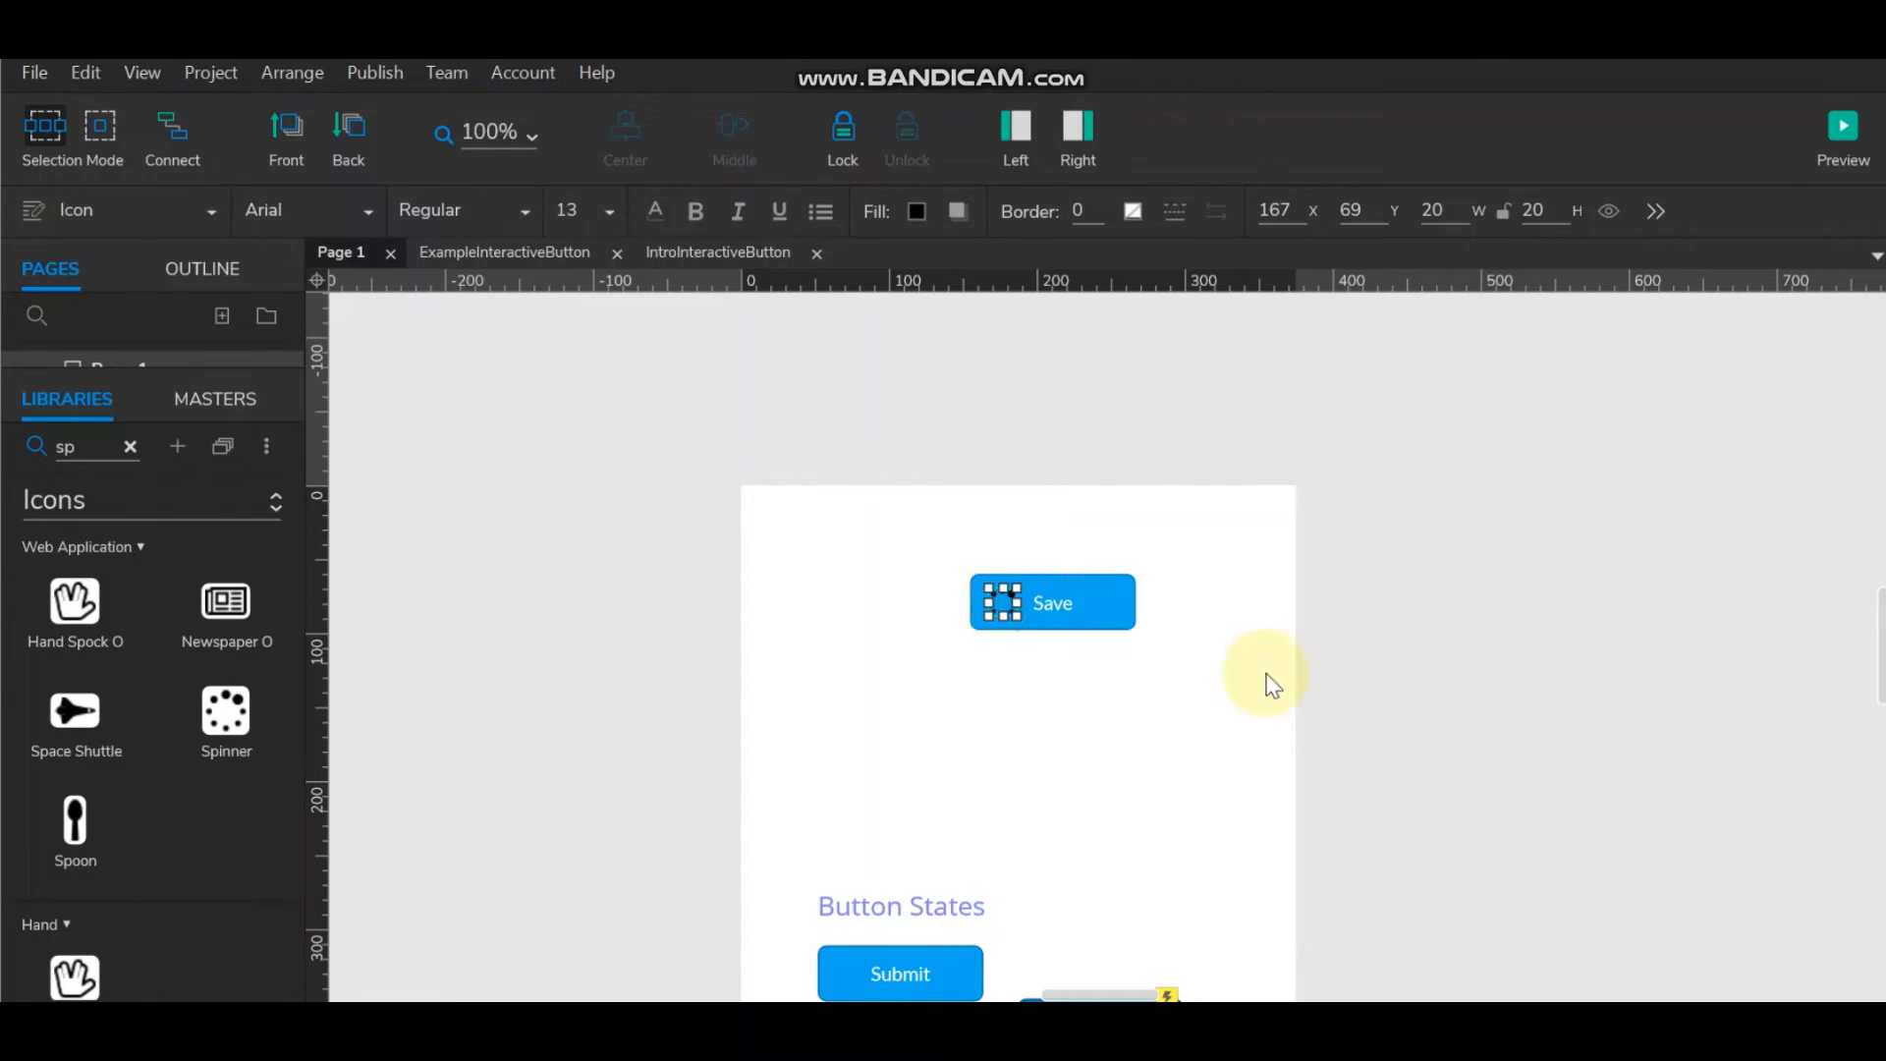
left_click(1061, 671)
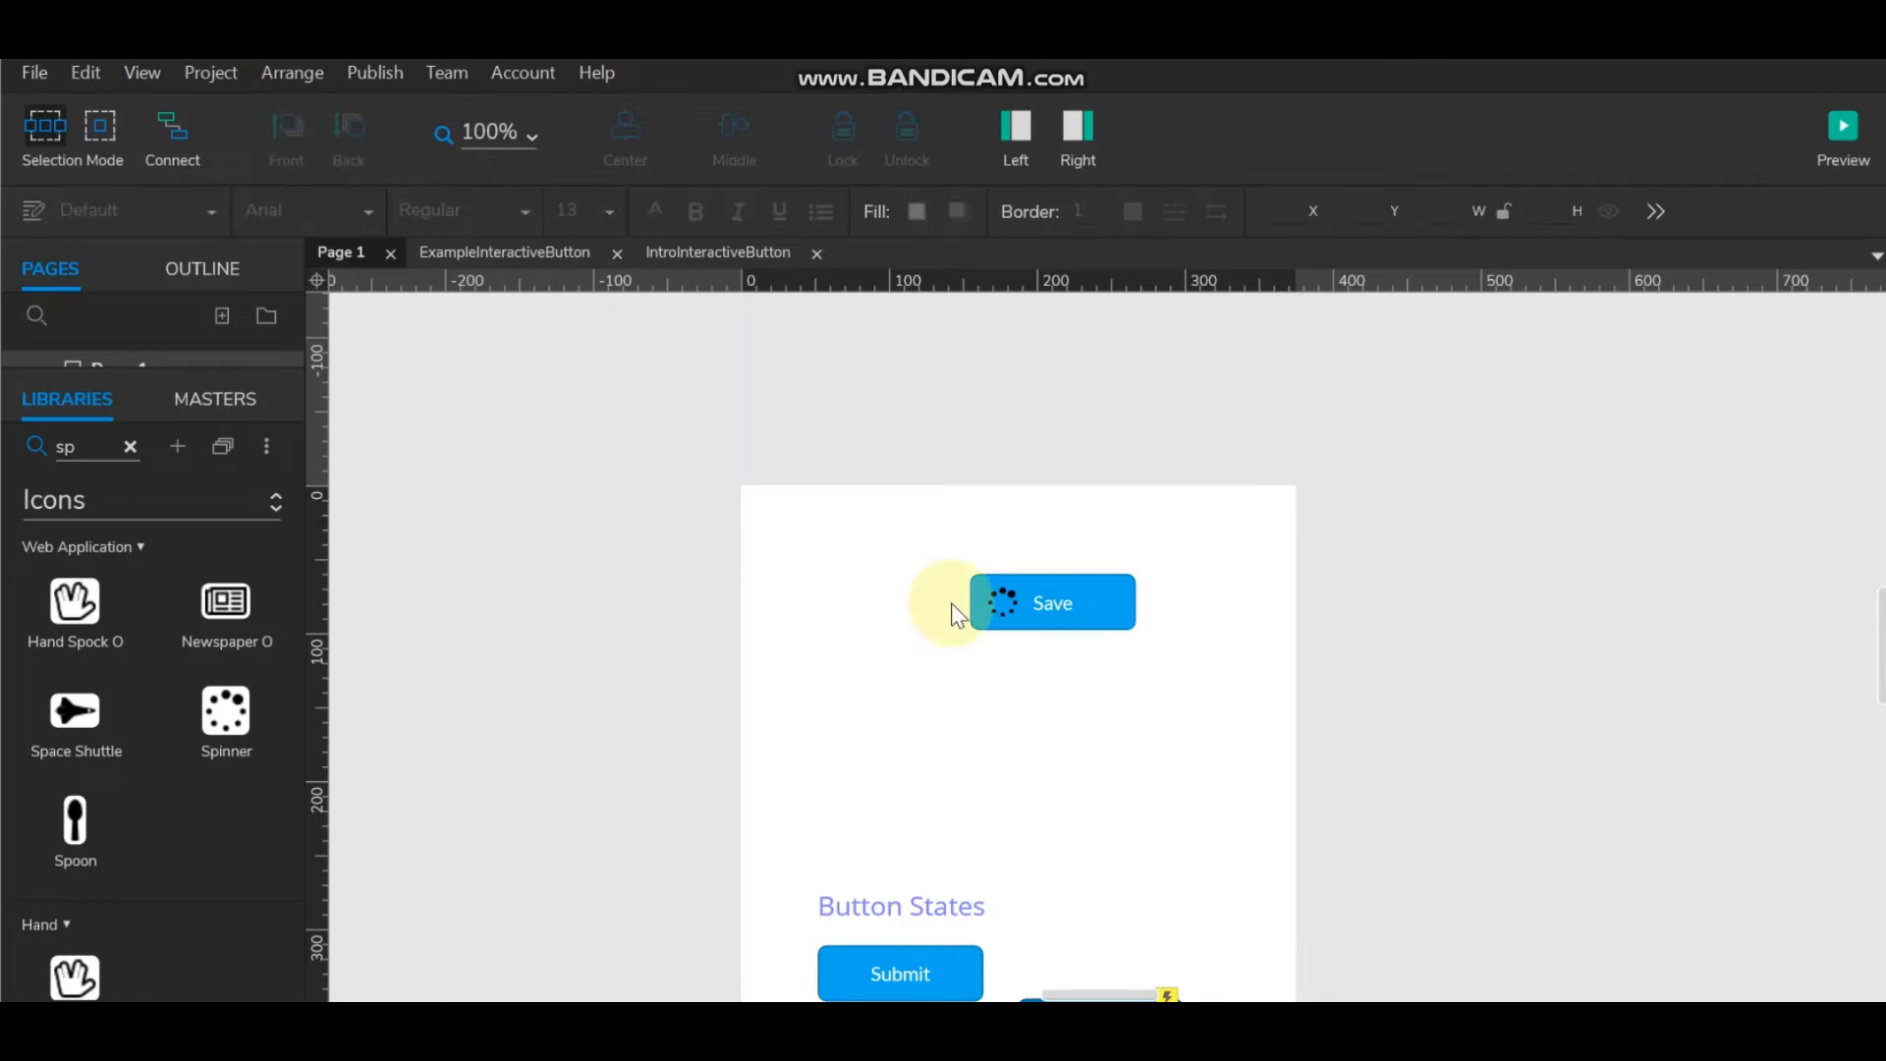
left_click(1004, 603)
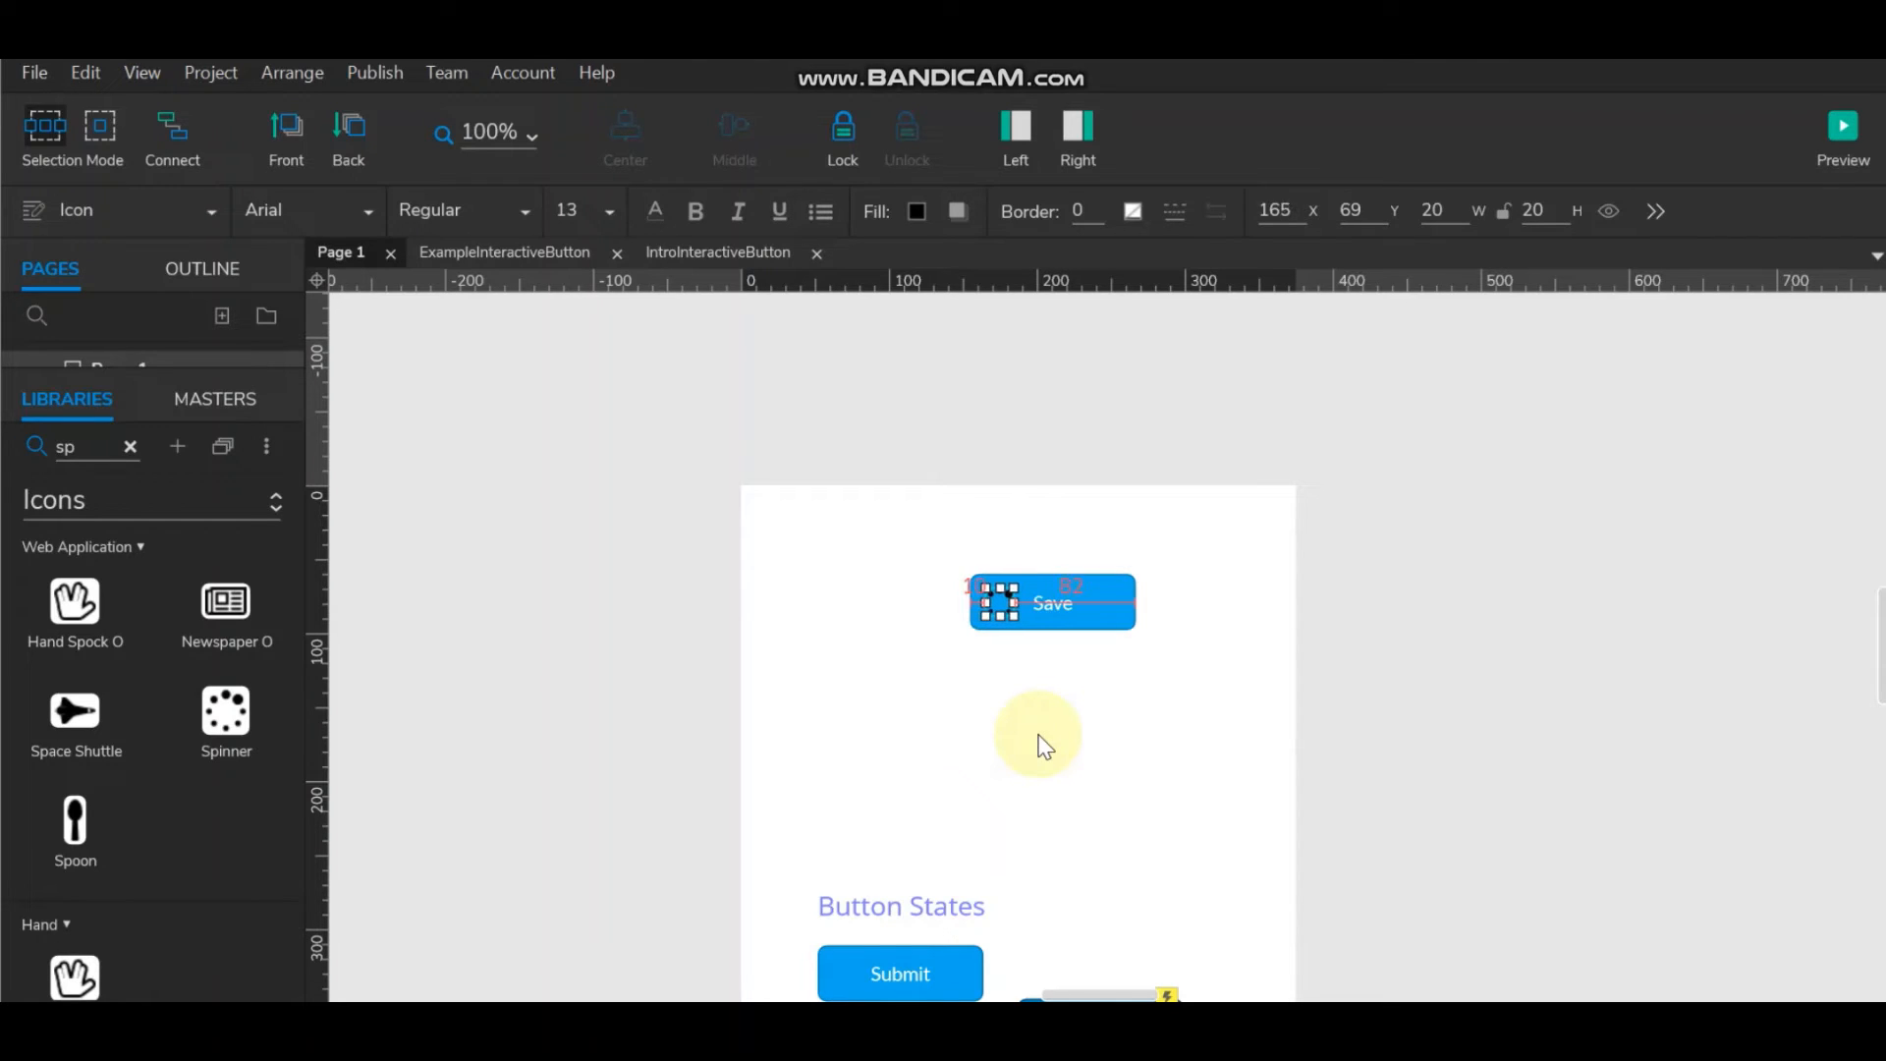
left_click(1044, 747)
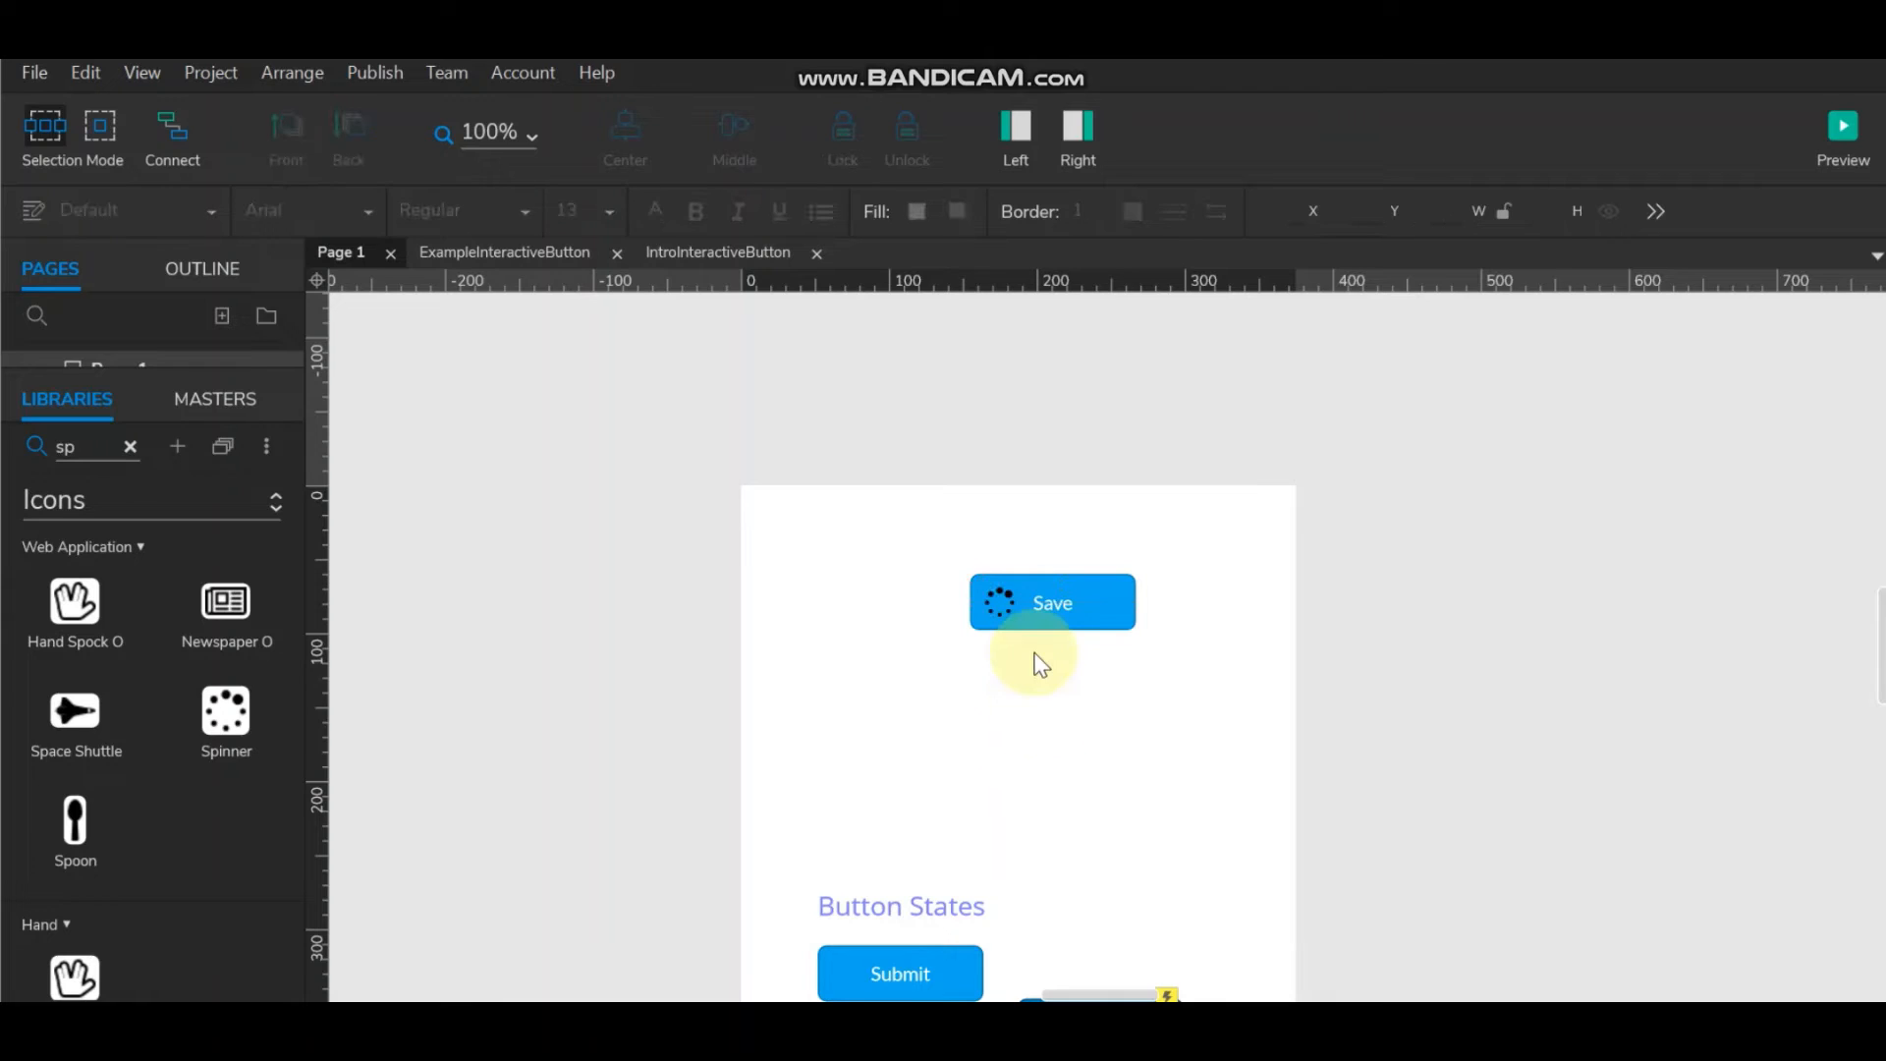
left_click(1389, 572)
Left-align the Save button's text and set its left and right padding to 10.
left_click(1076, 126)
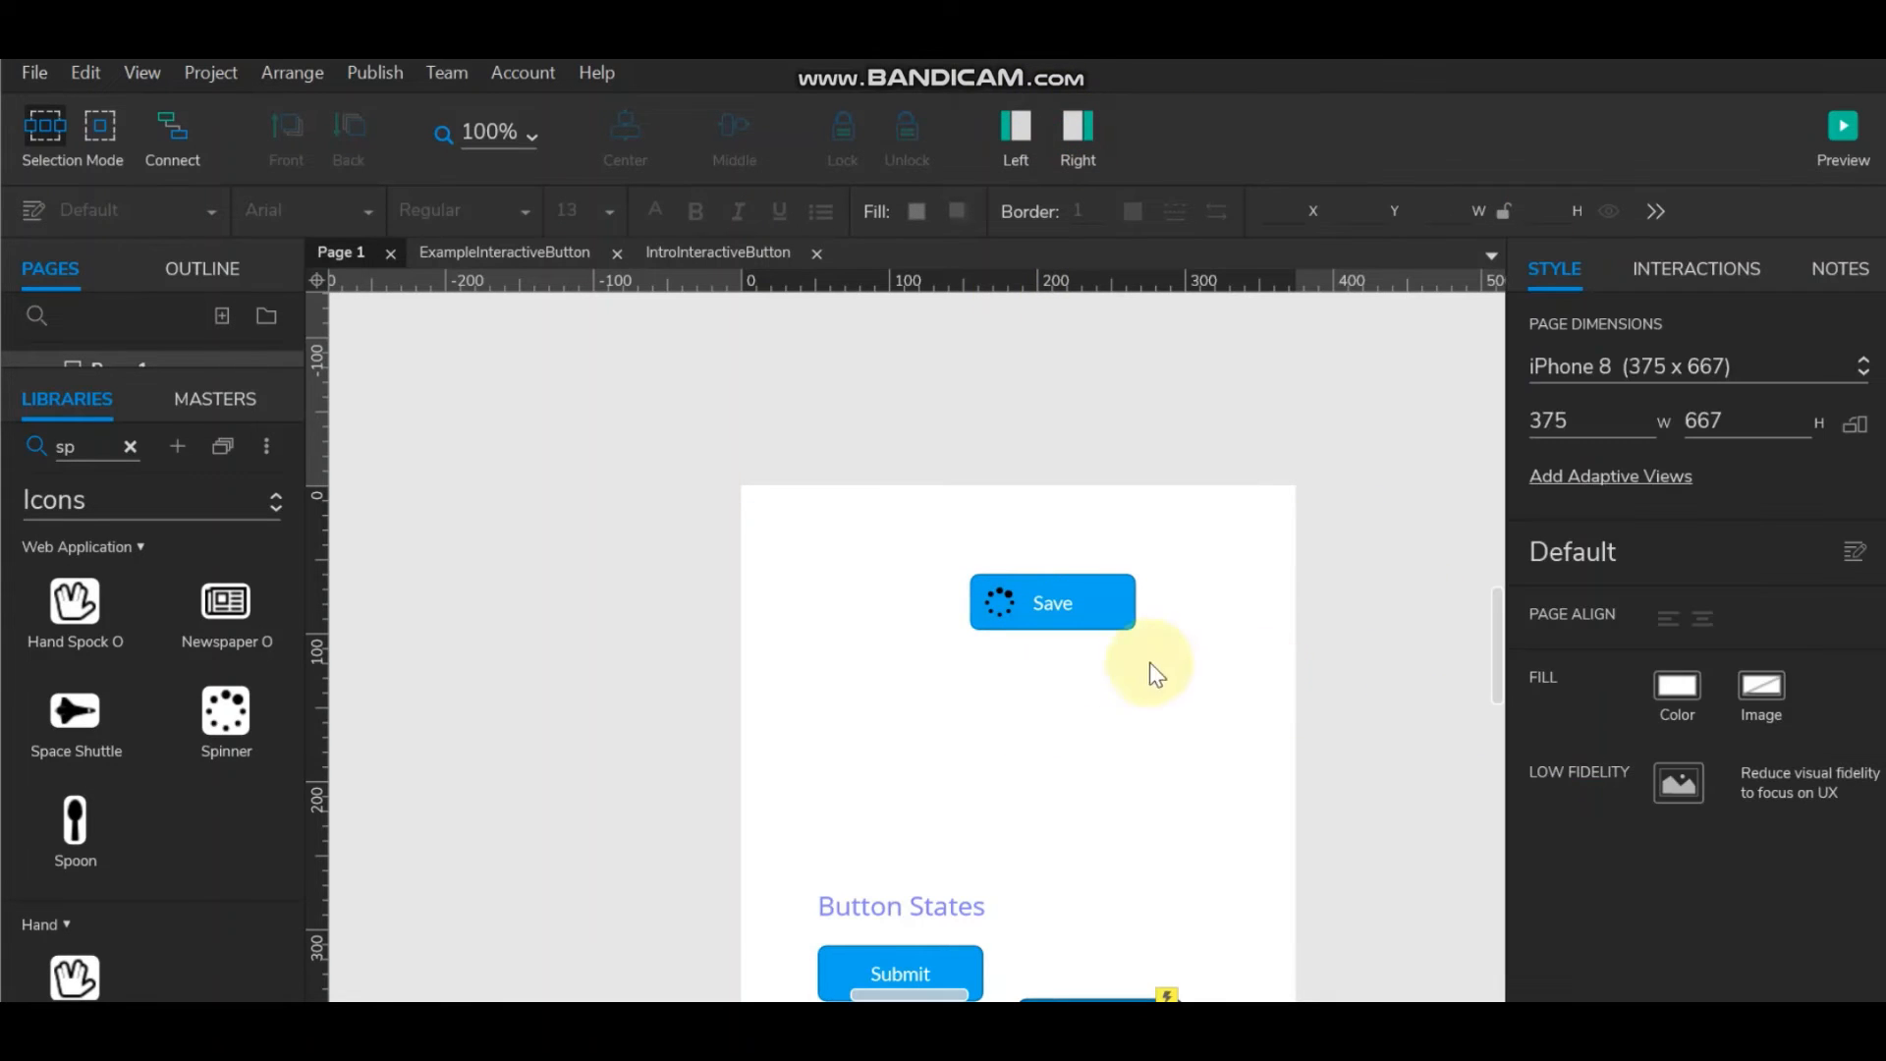
left_click(1075, 613)
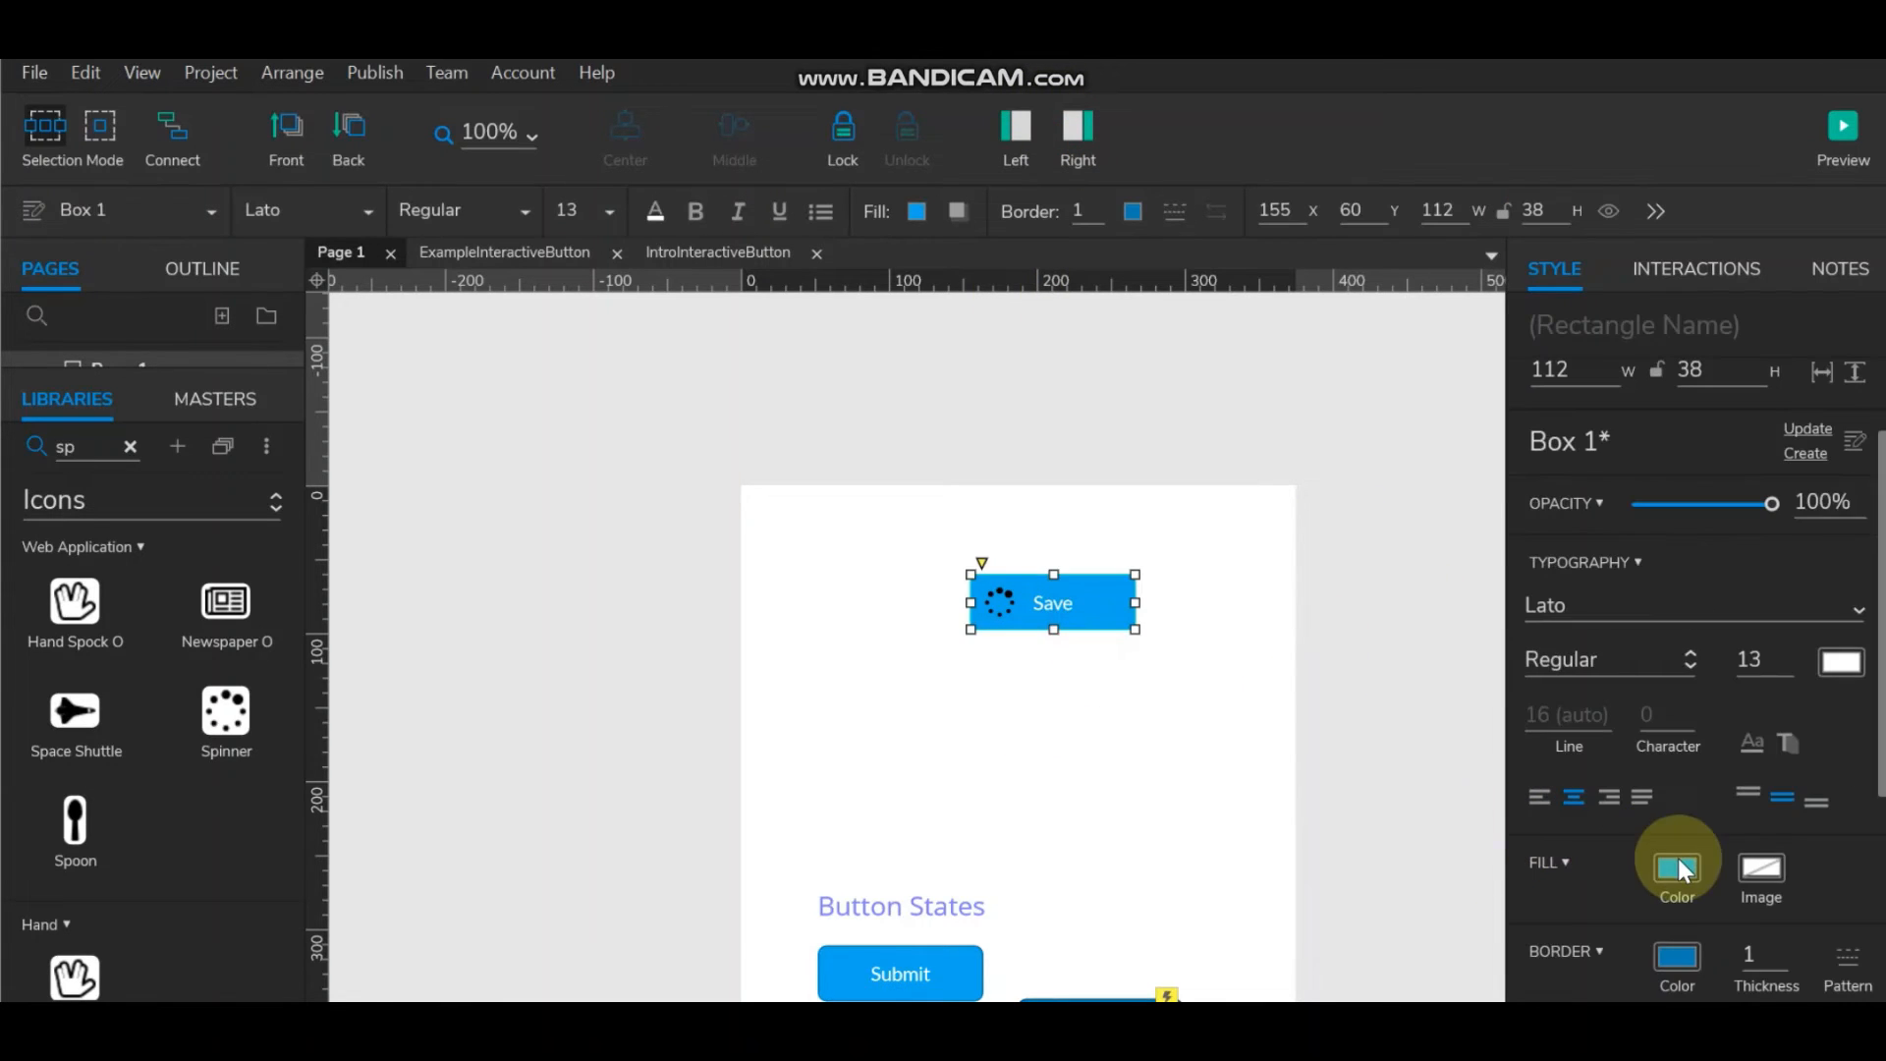
left_click(1541, 797)
scroll(1784, 797, "down", 3)
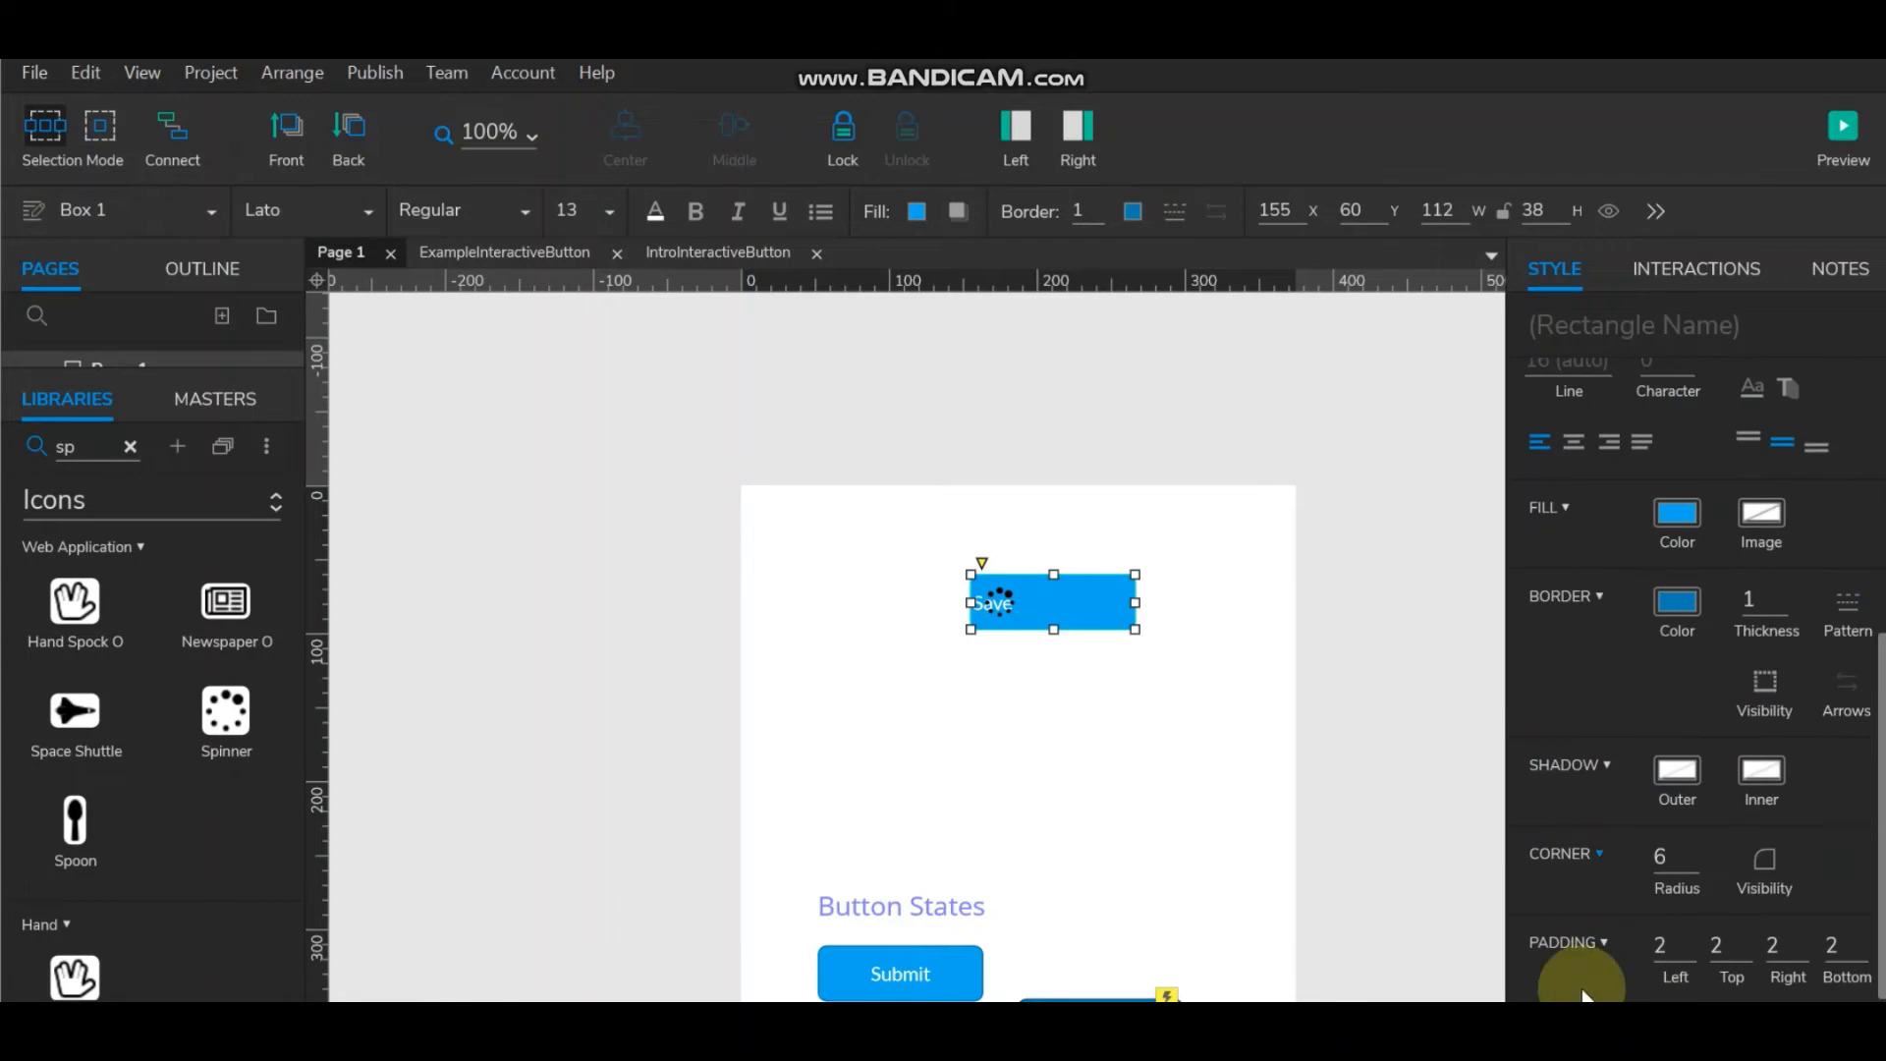
left_click(1667, 943)
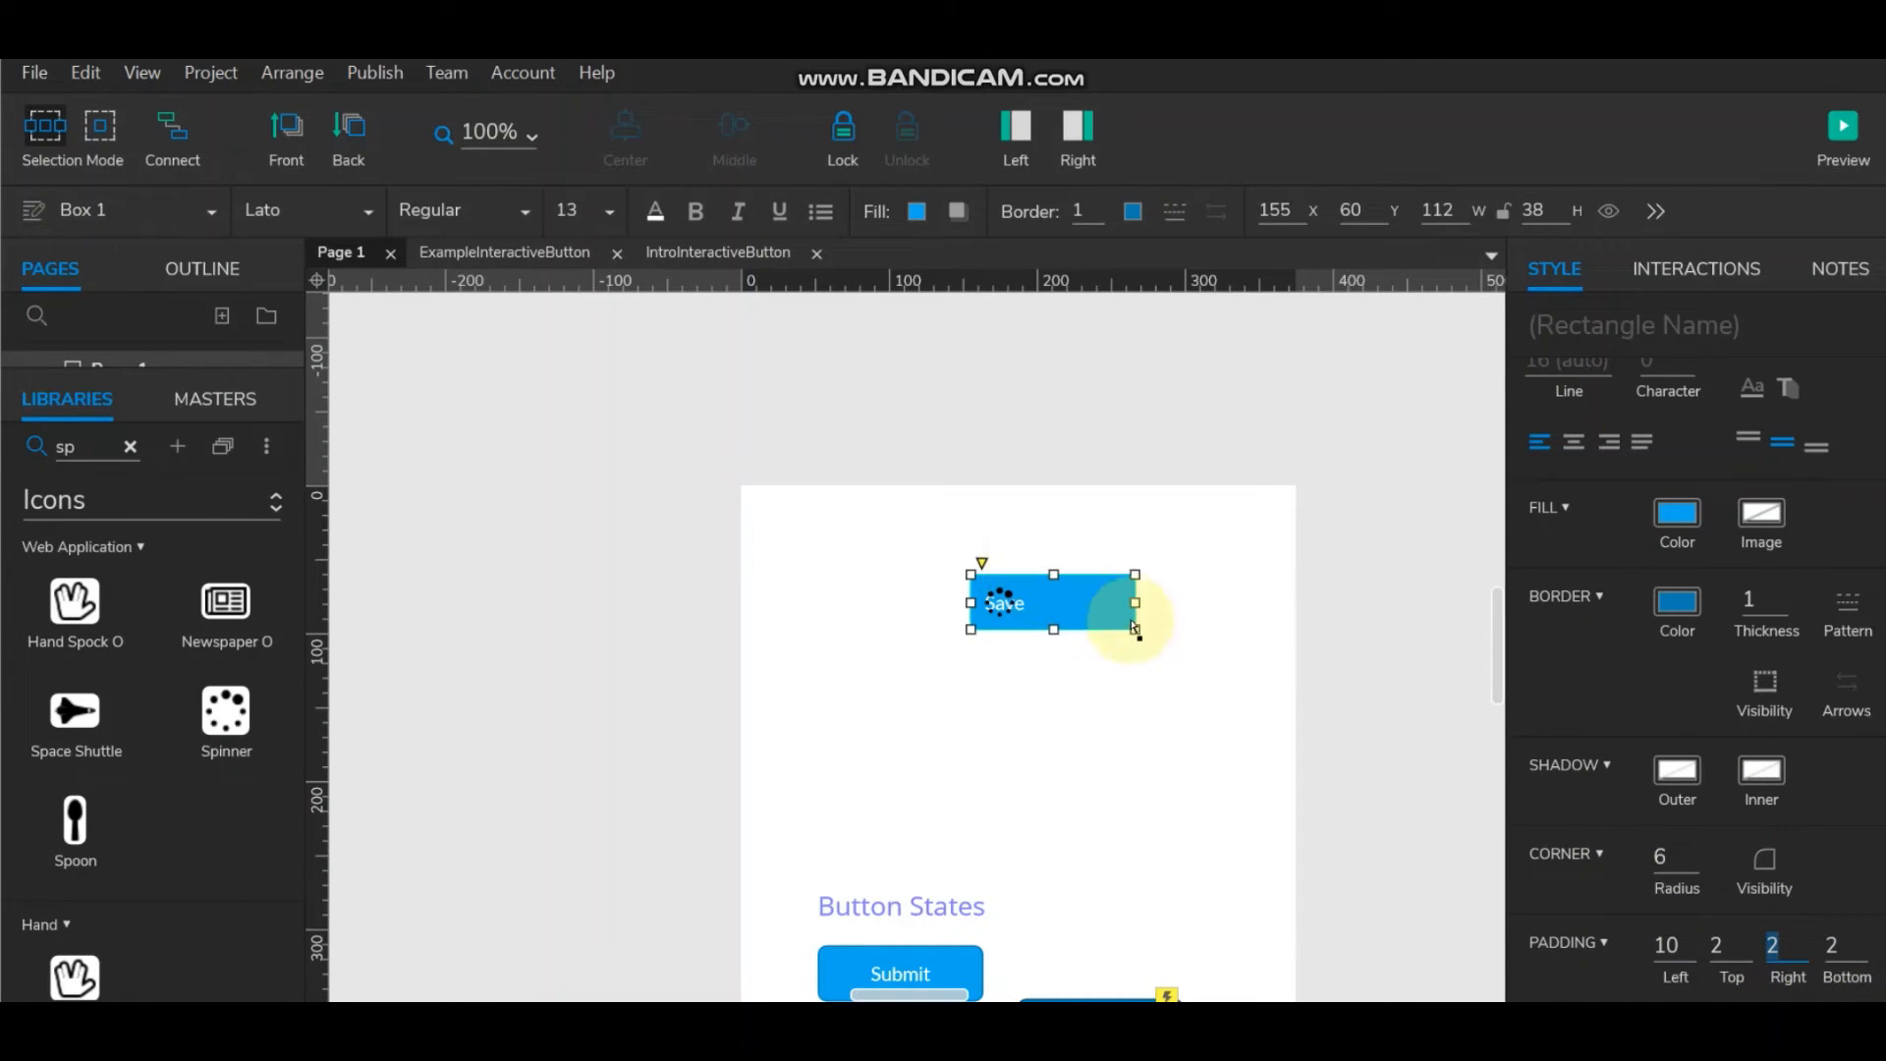
left_click(1794, 957)
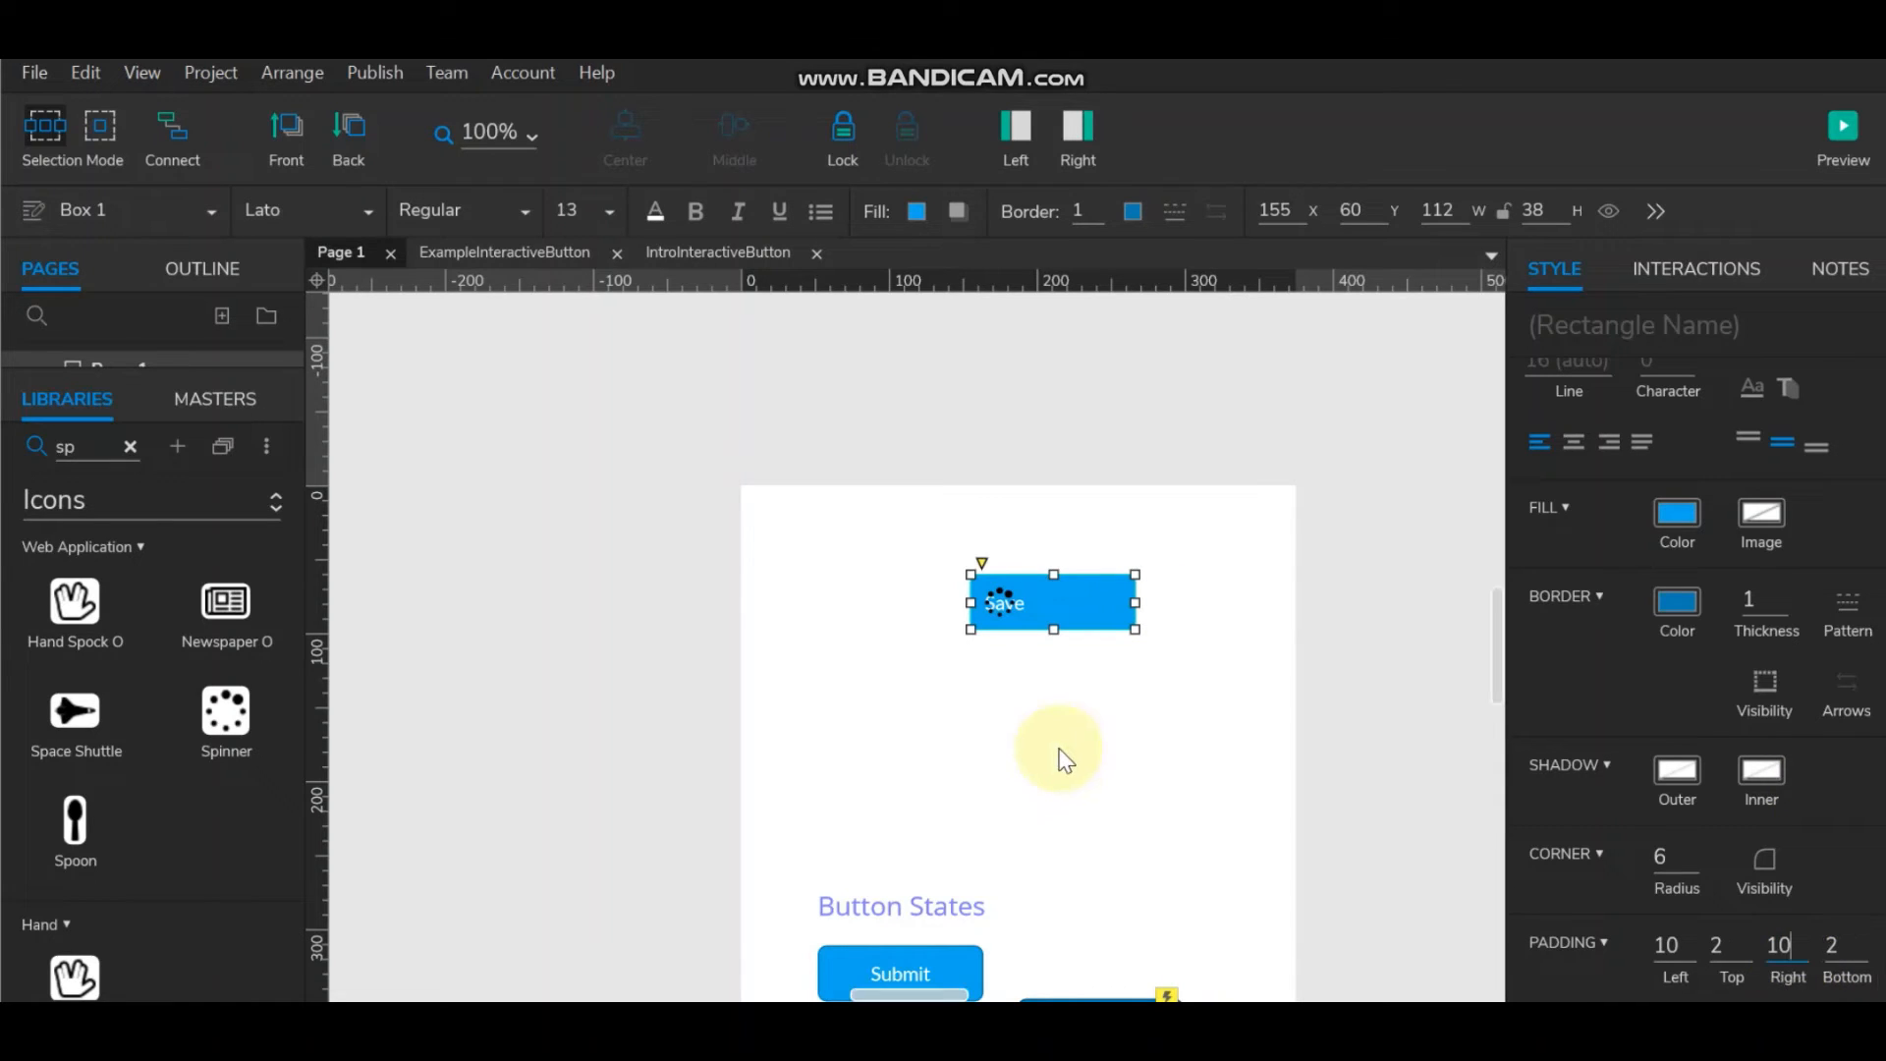
left_click(1011, 605)
key("ctrl+z")
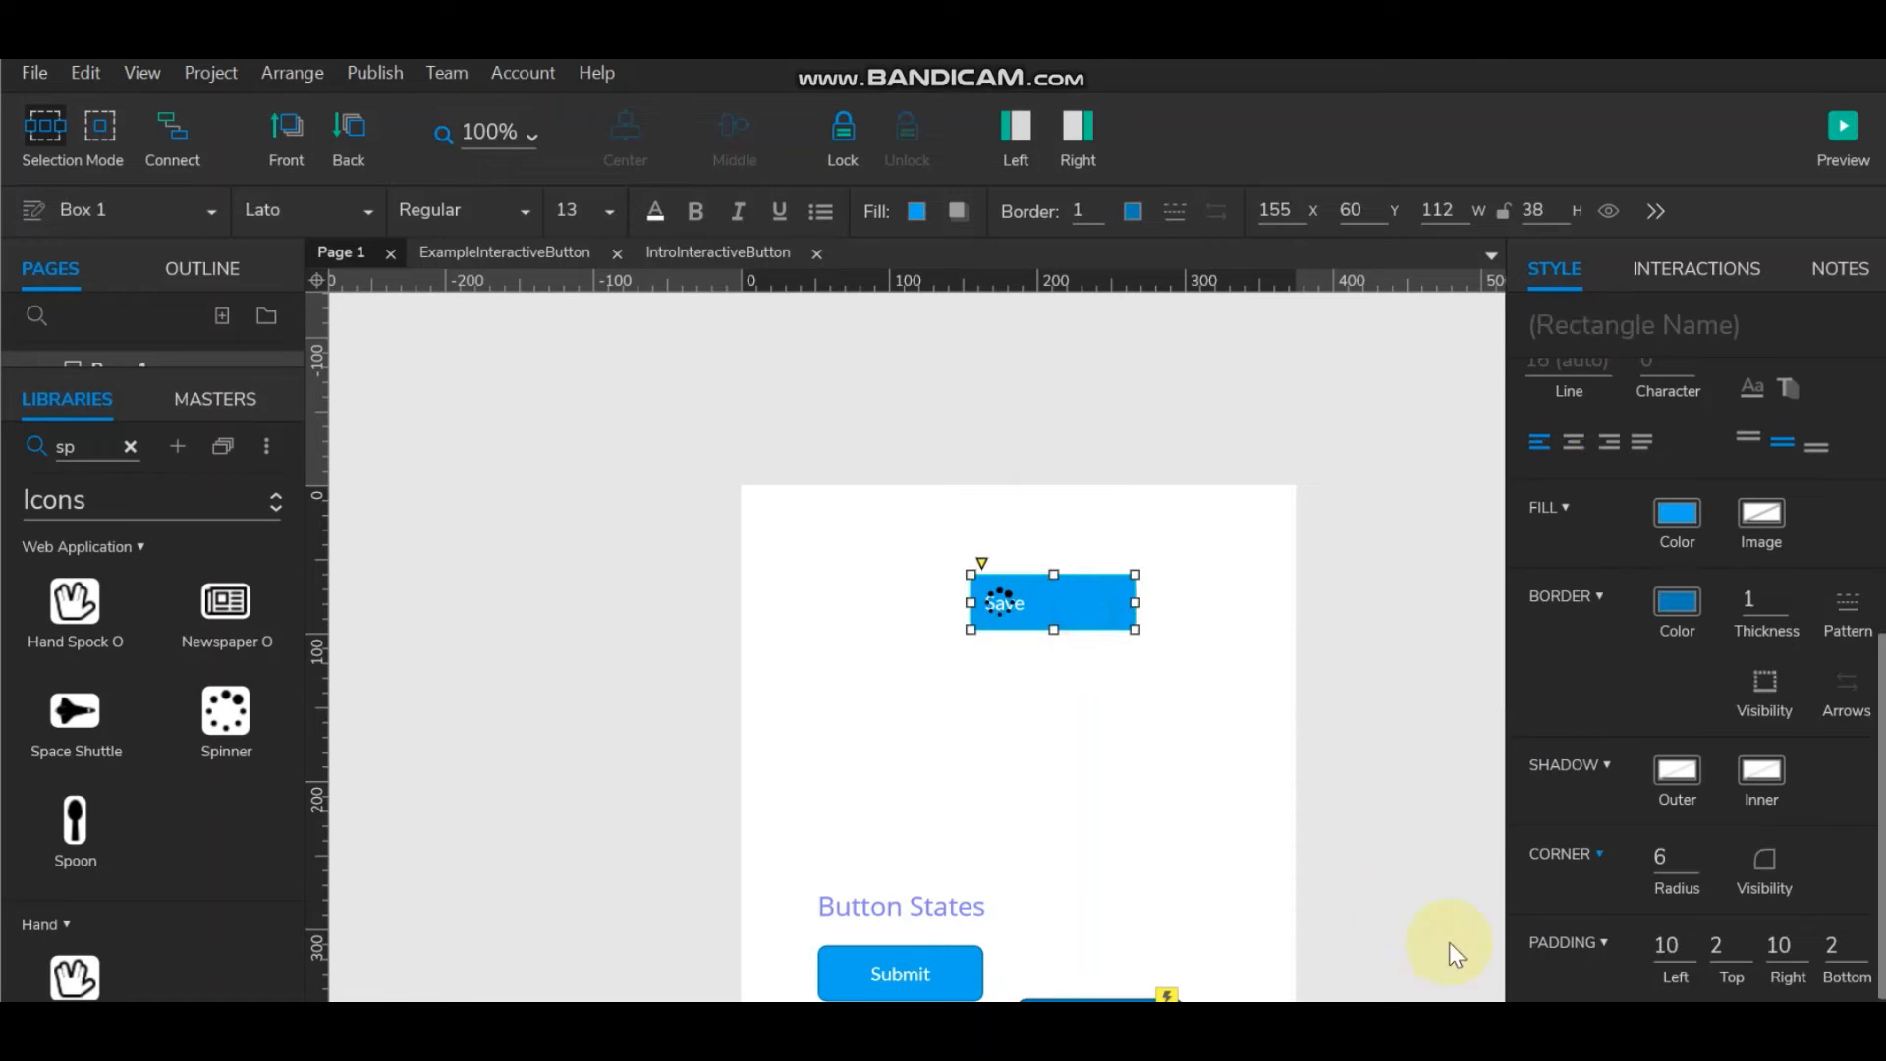
Set the Save button's left padding to 30.
left_click(1664, 943)
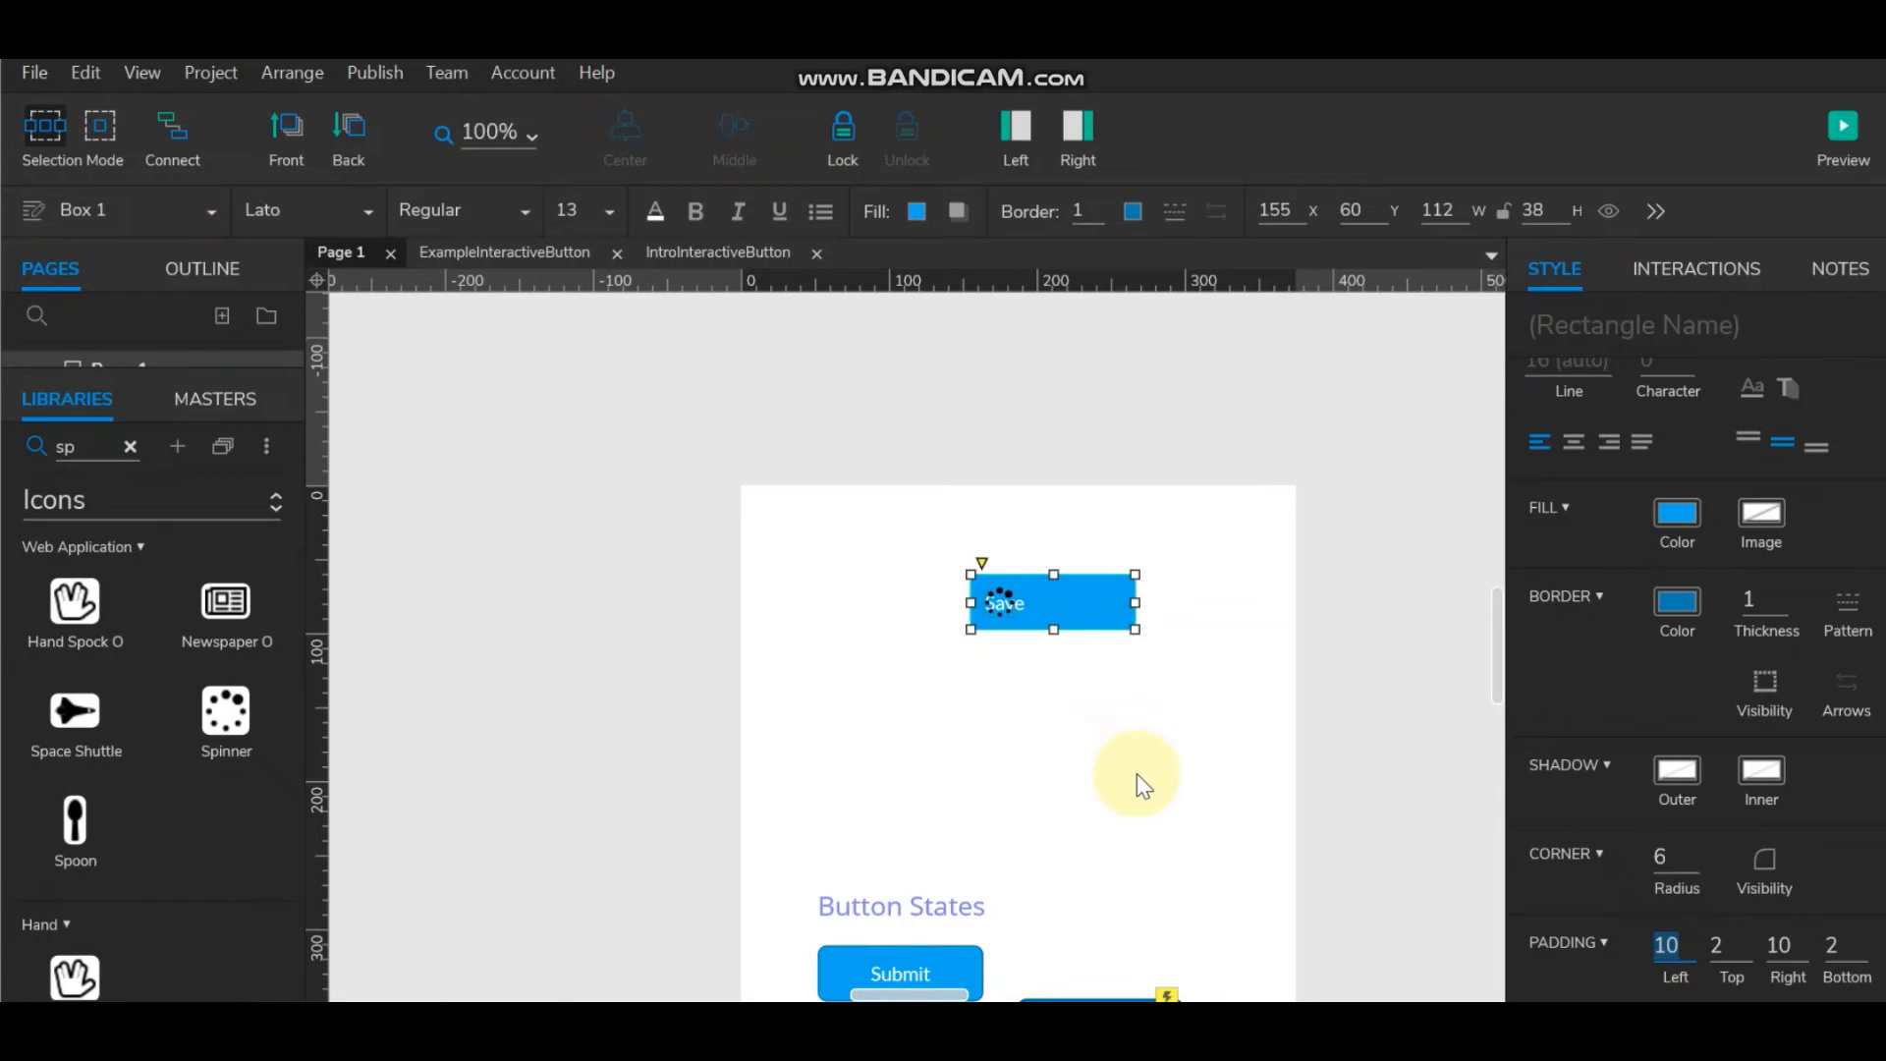
type("30")
left_click(1059, 680)
Set the Save button's left padding to 40.
left_click(1053, 593)
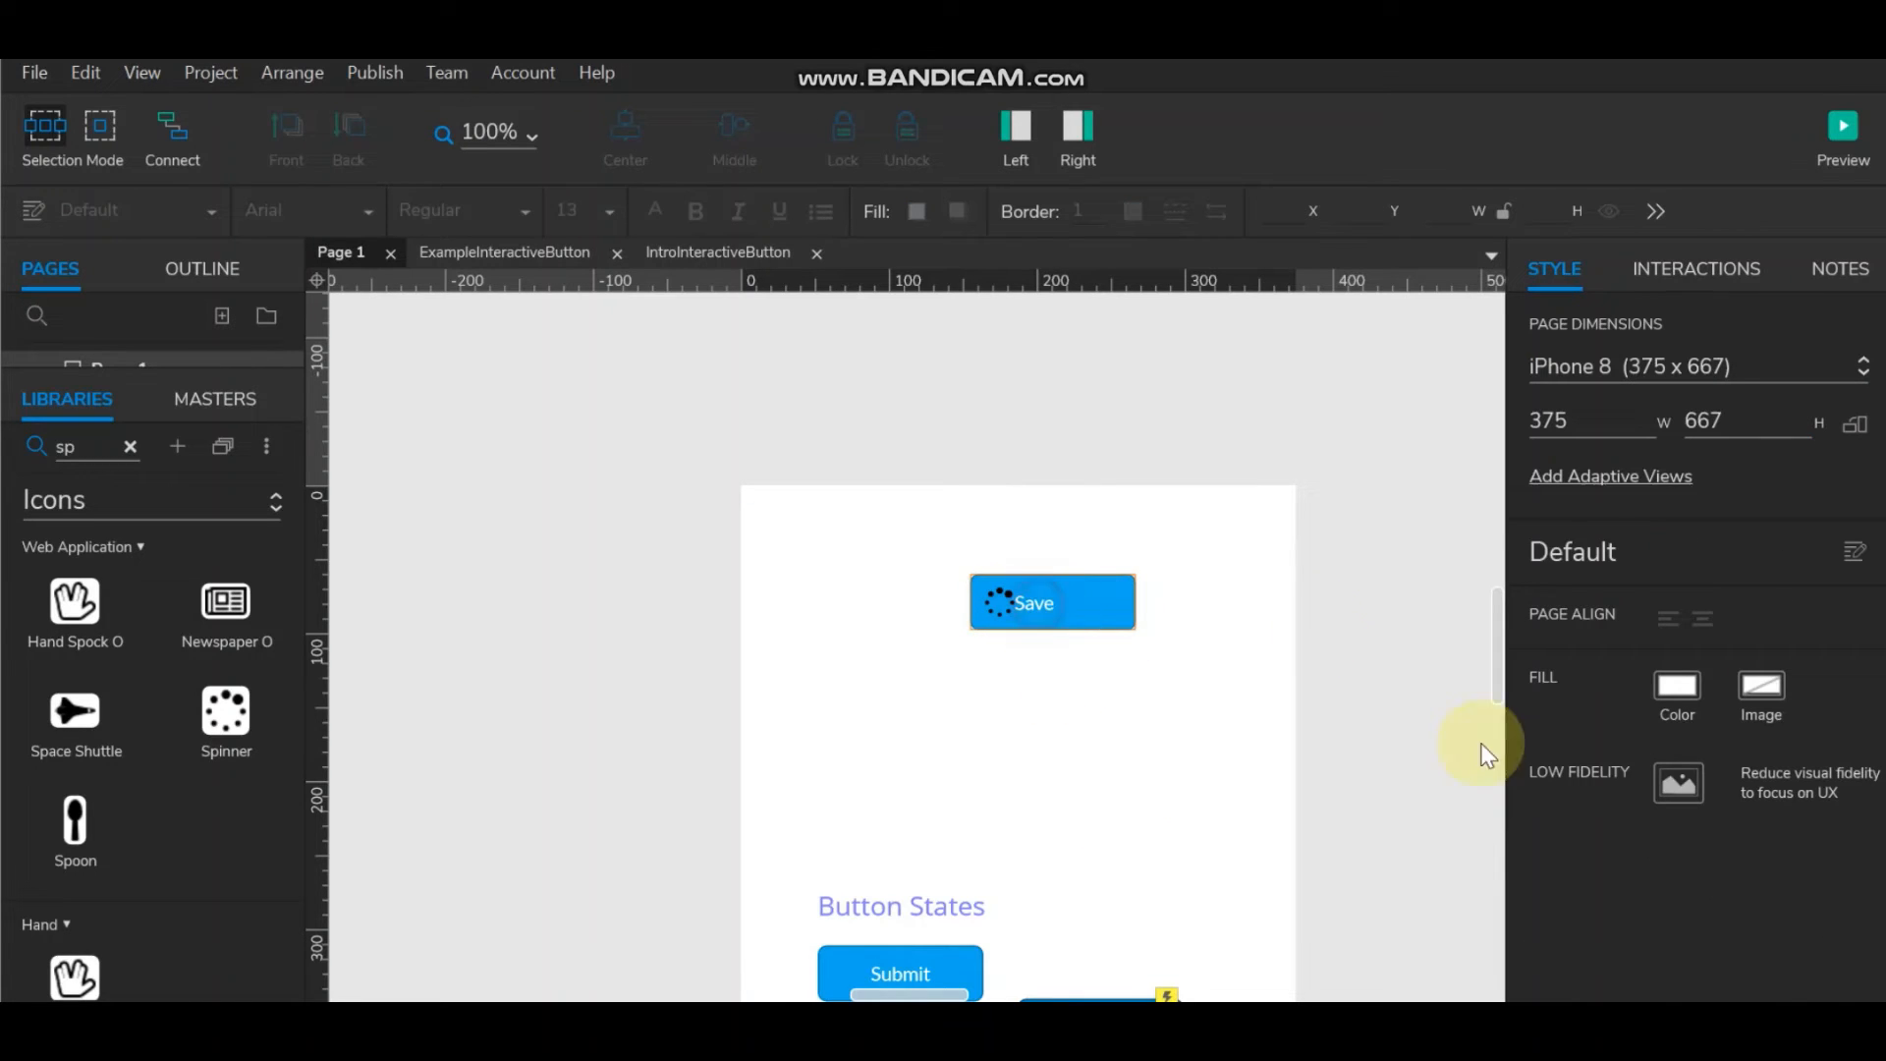
scroll(1656, 943, "down", 1)
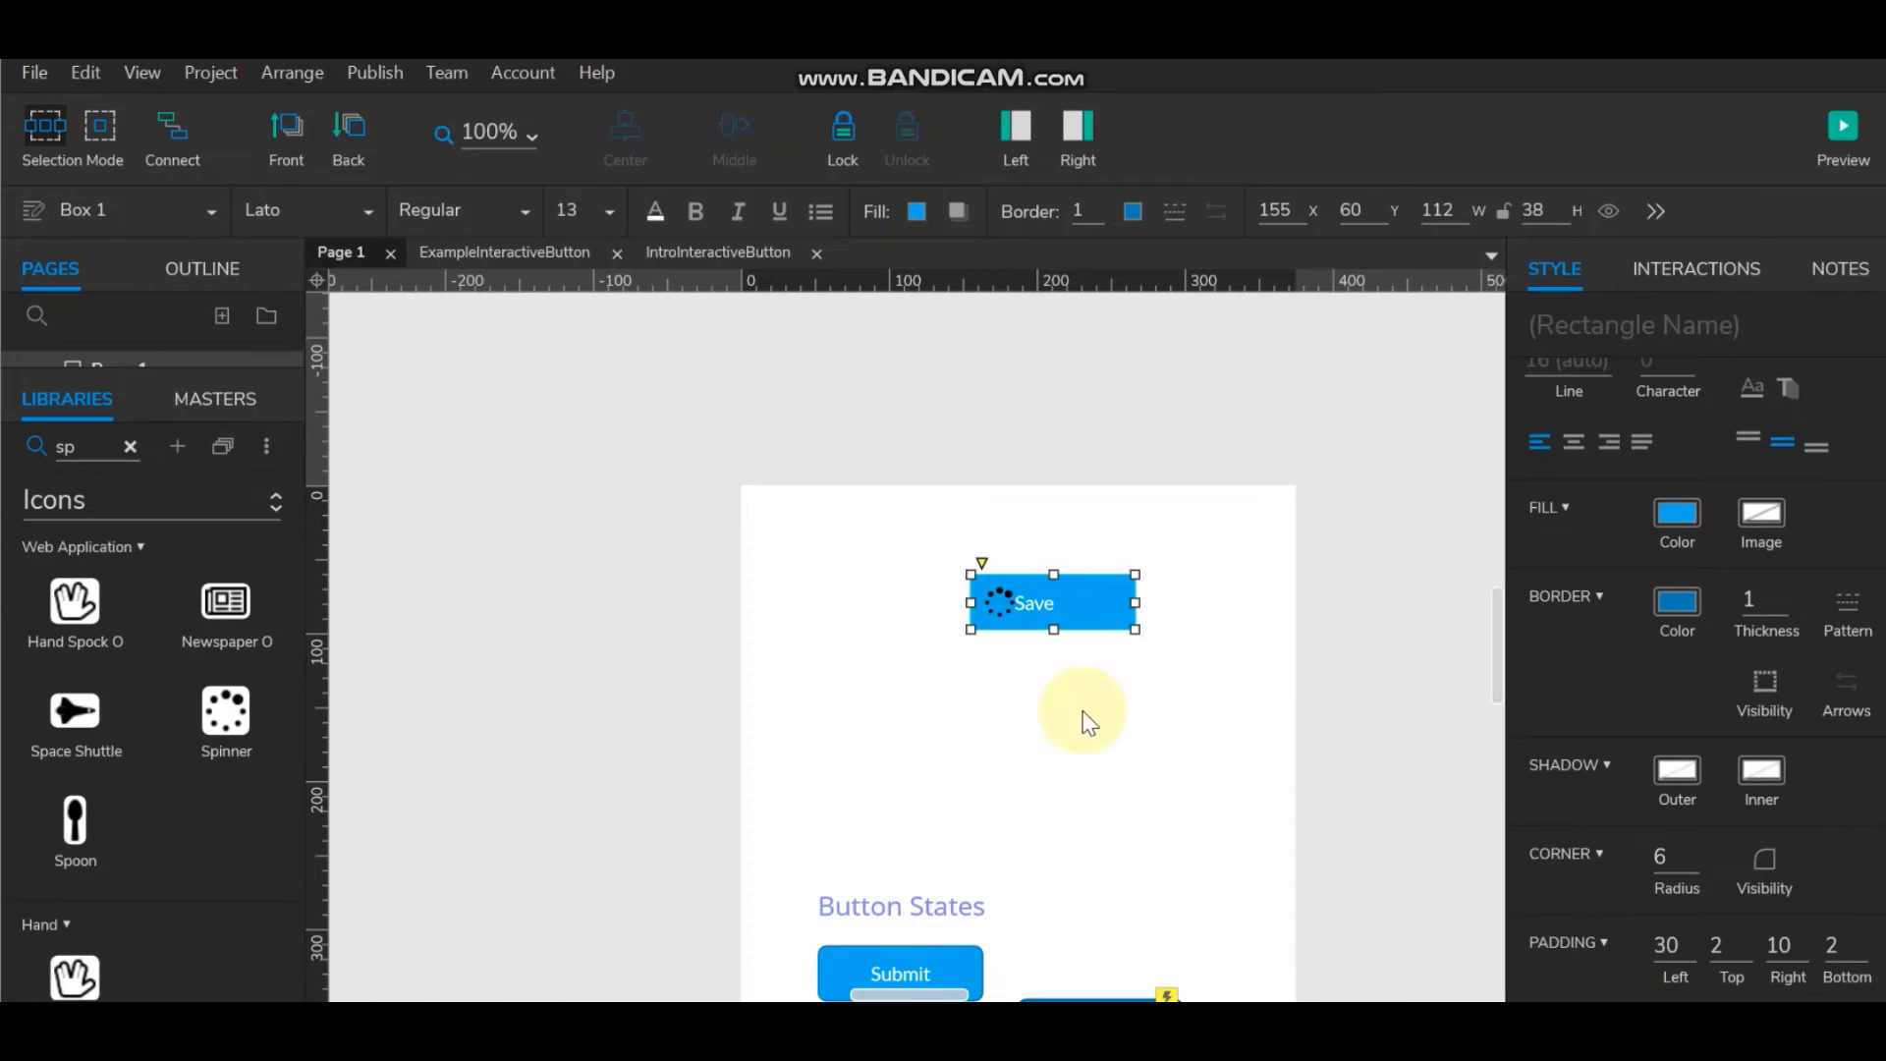
left_click(1678, 945)
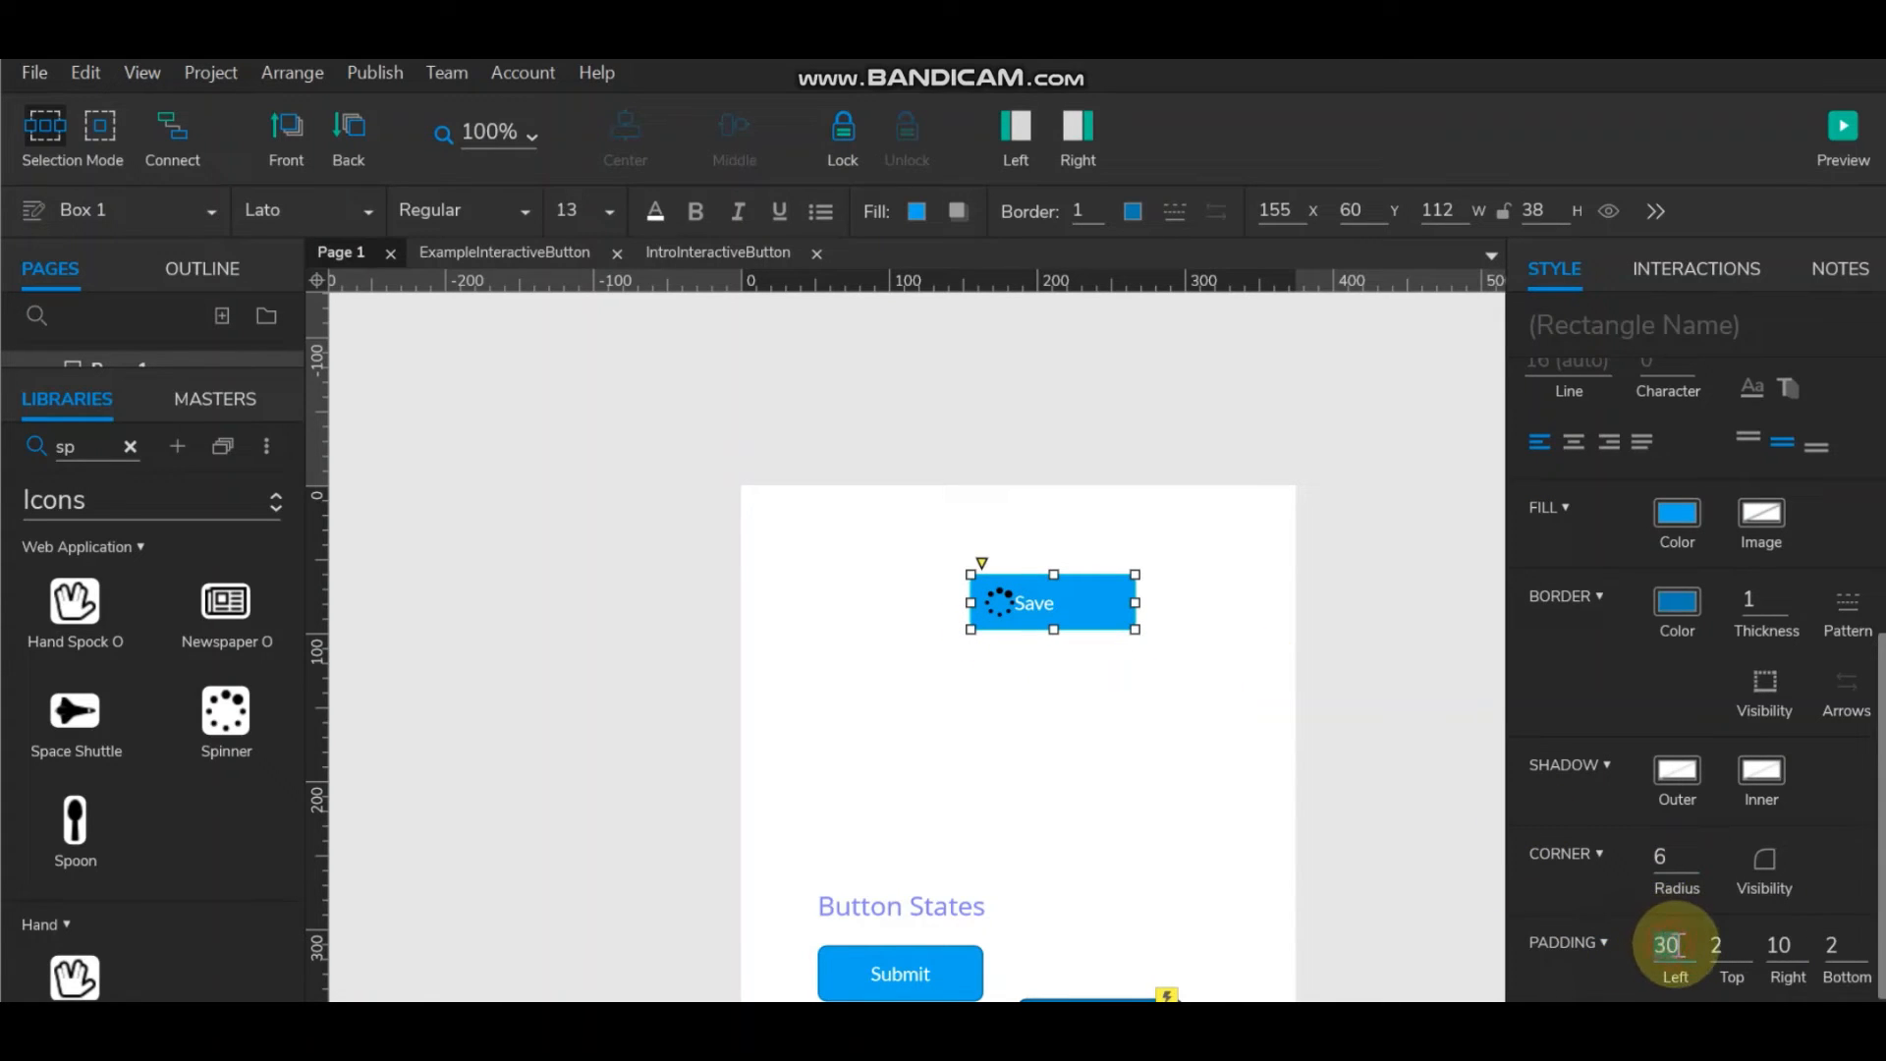
type("40")
left_click(1223, 680)
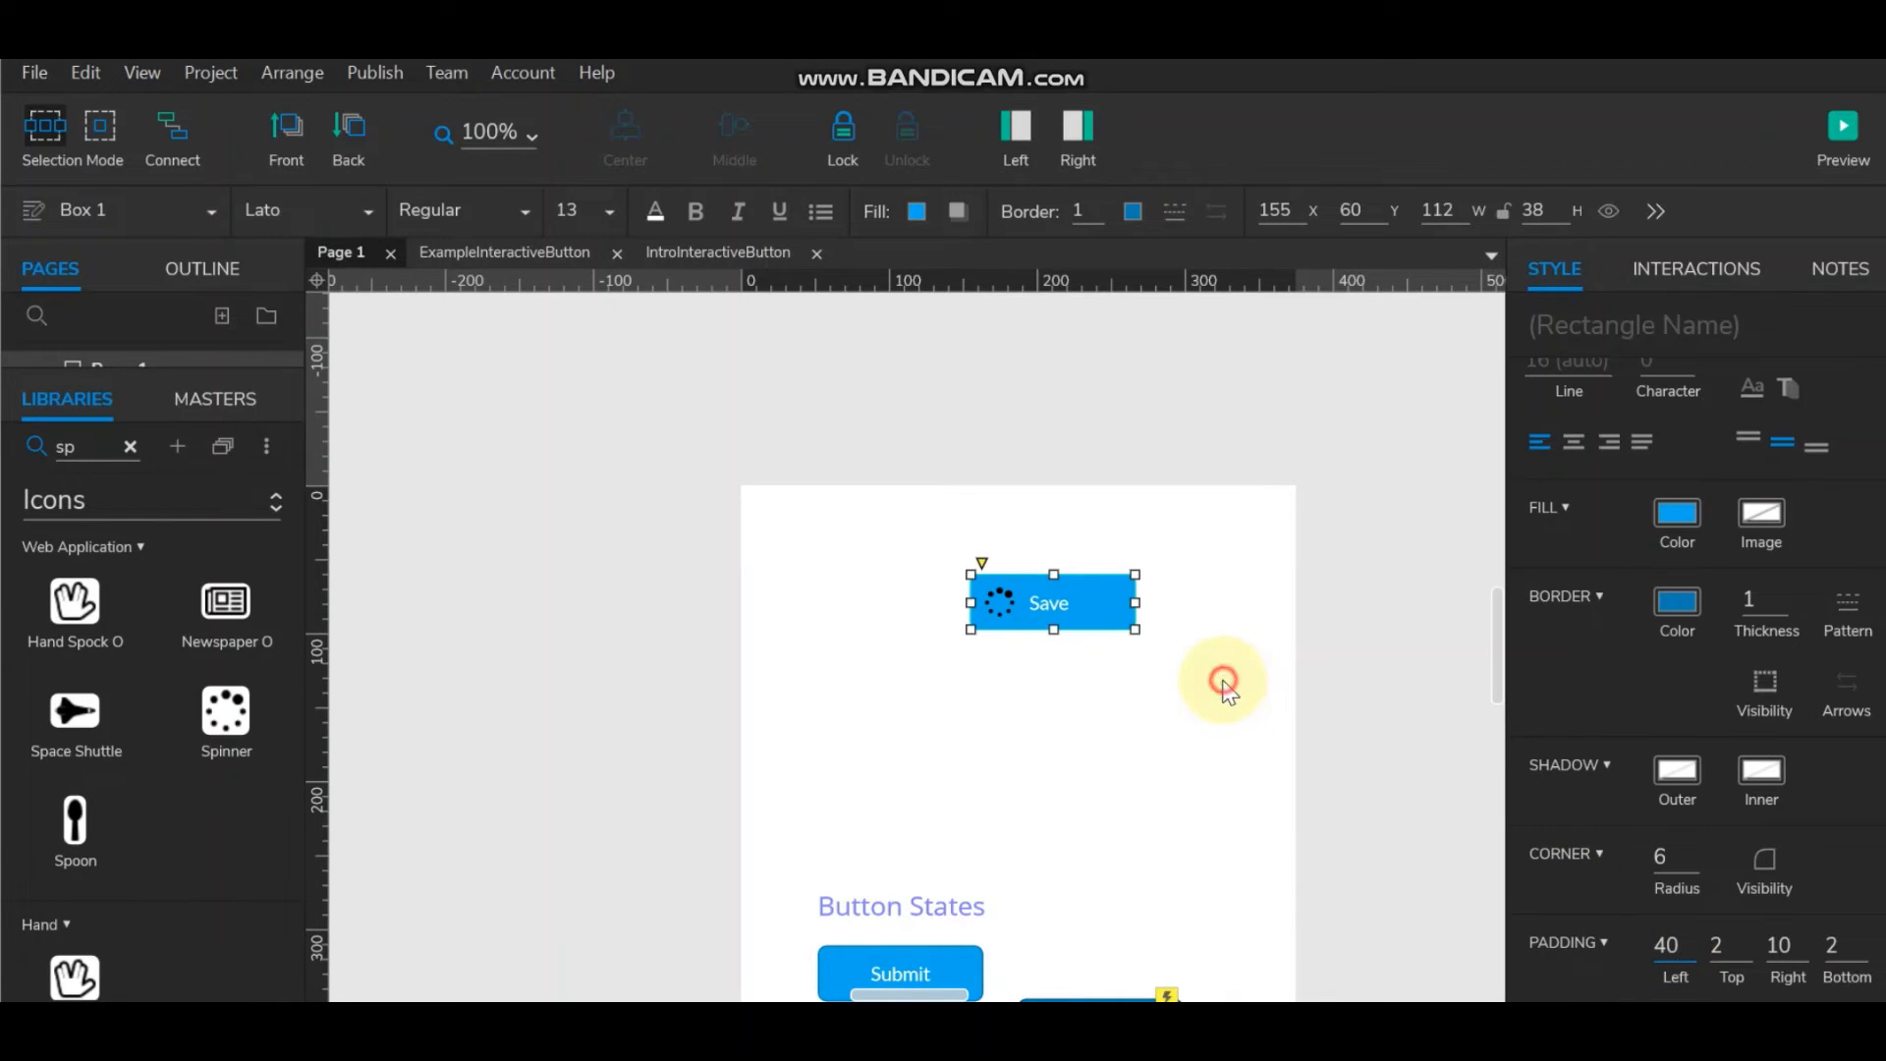
Narrow the Save button from its right edge to a width of about 82.
left_click(1108, 611)
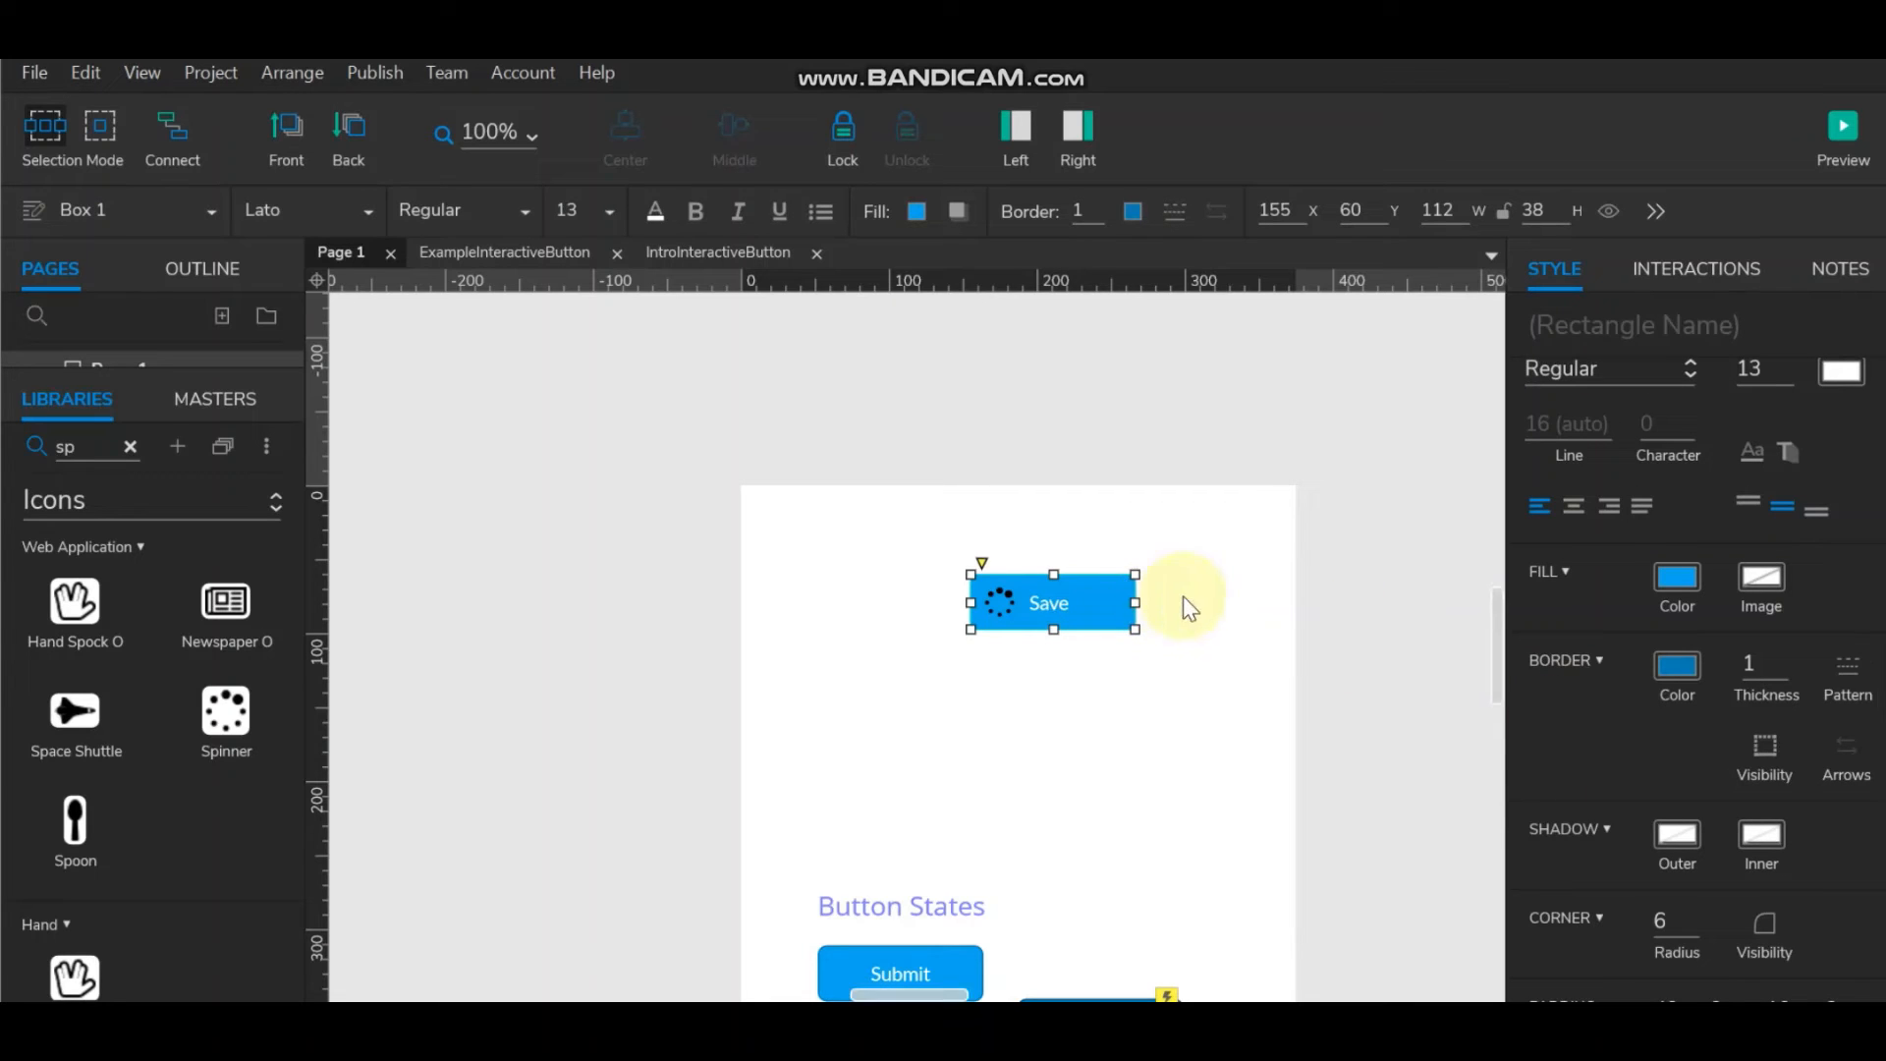
left_click_drag(1135, 601, 1130, 601)
scroll(1642, 739, "down", 1)
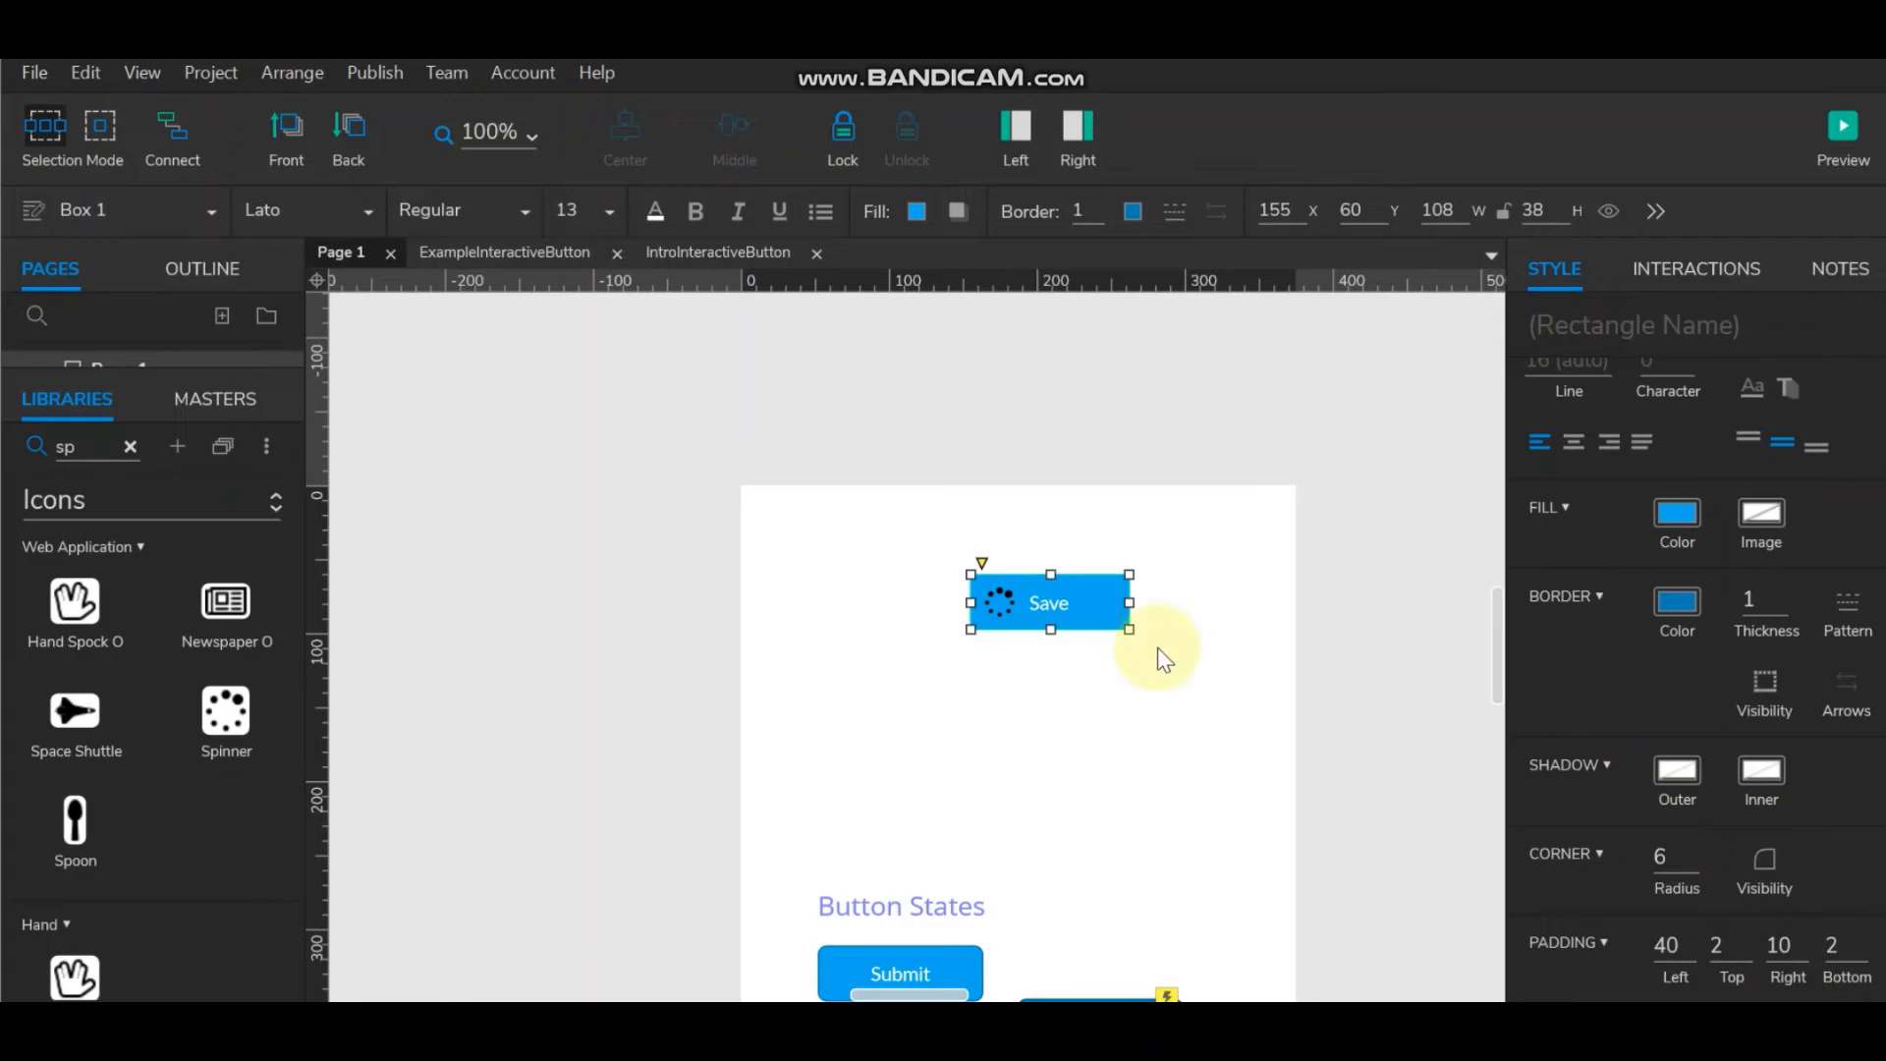
left_click_drag(1129, 603, 1091, 598)
left_click(1323, 621)
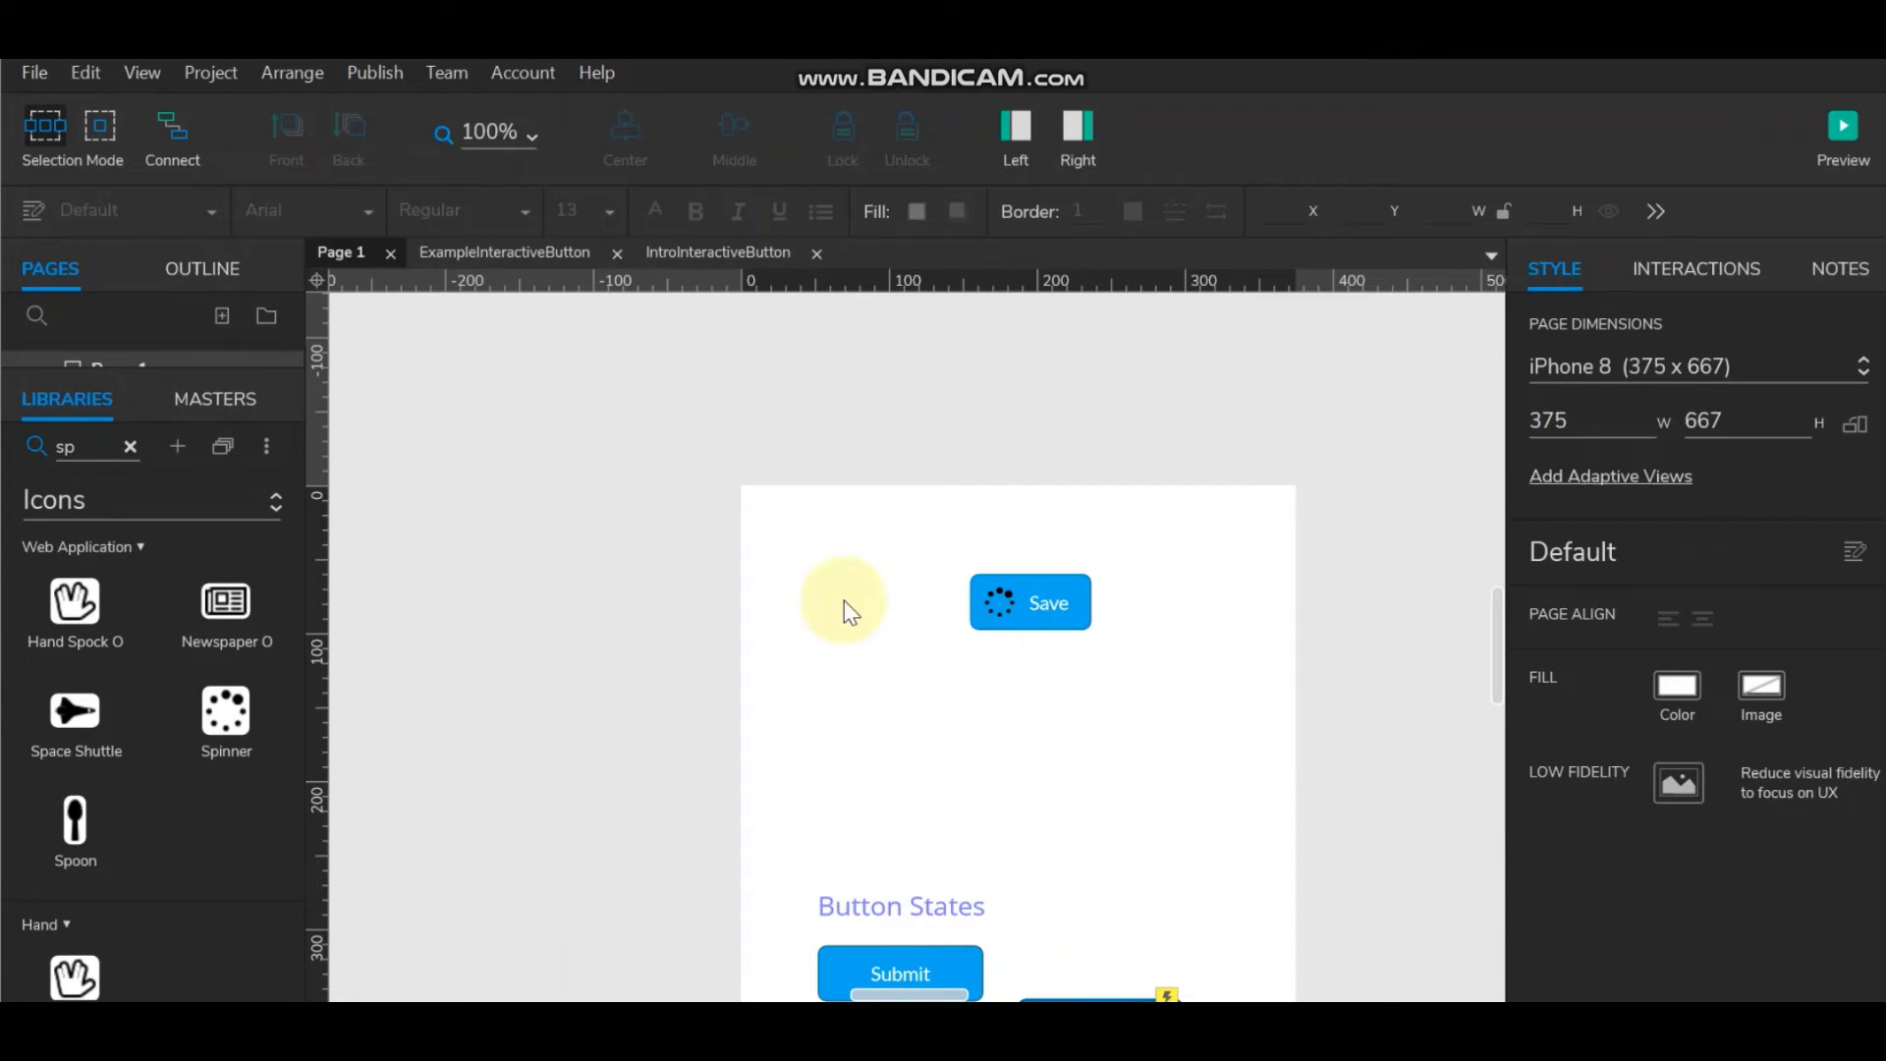
Review the Selected style effects of the Save button.
scroll(935, 698, "down", 5)
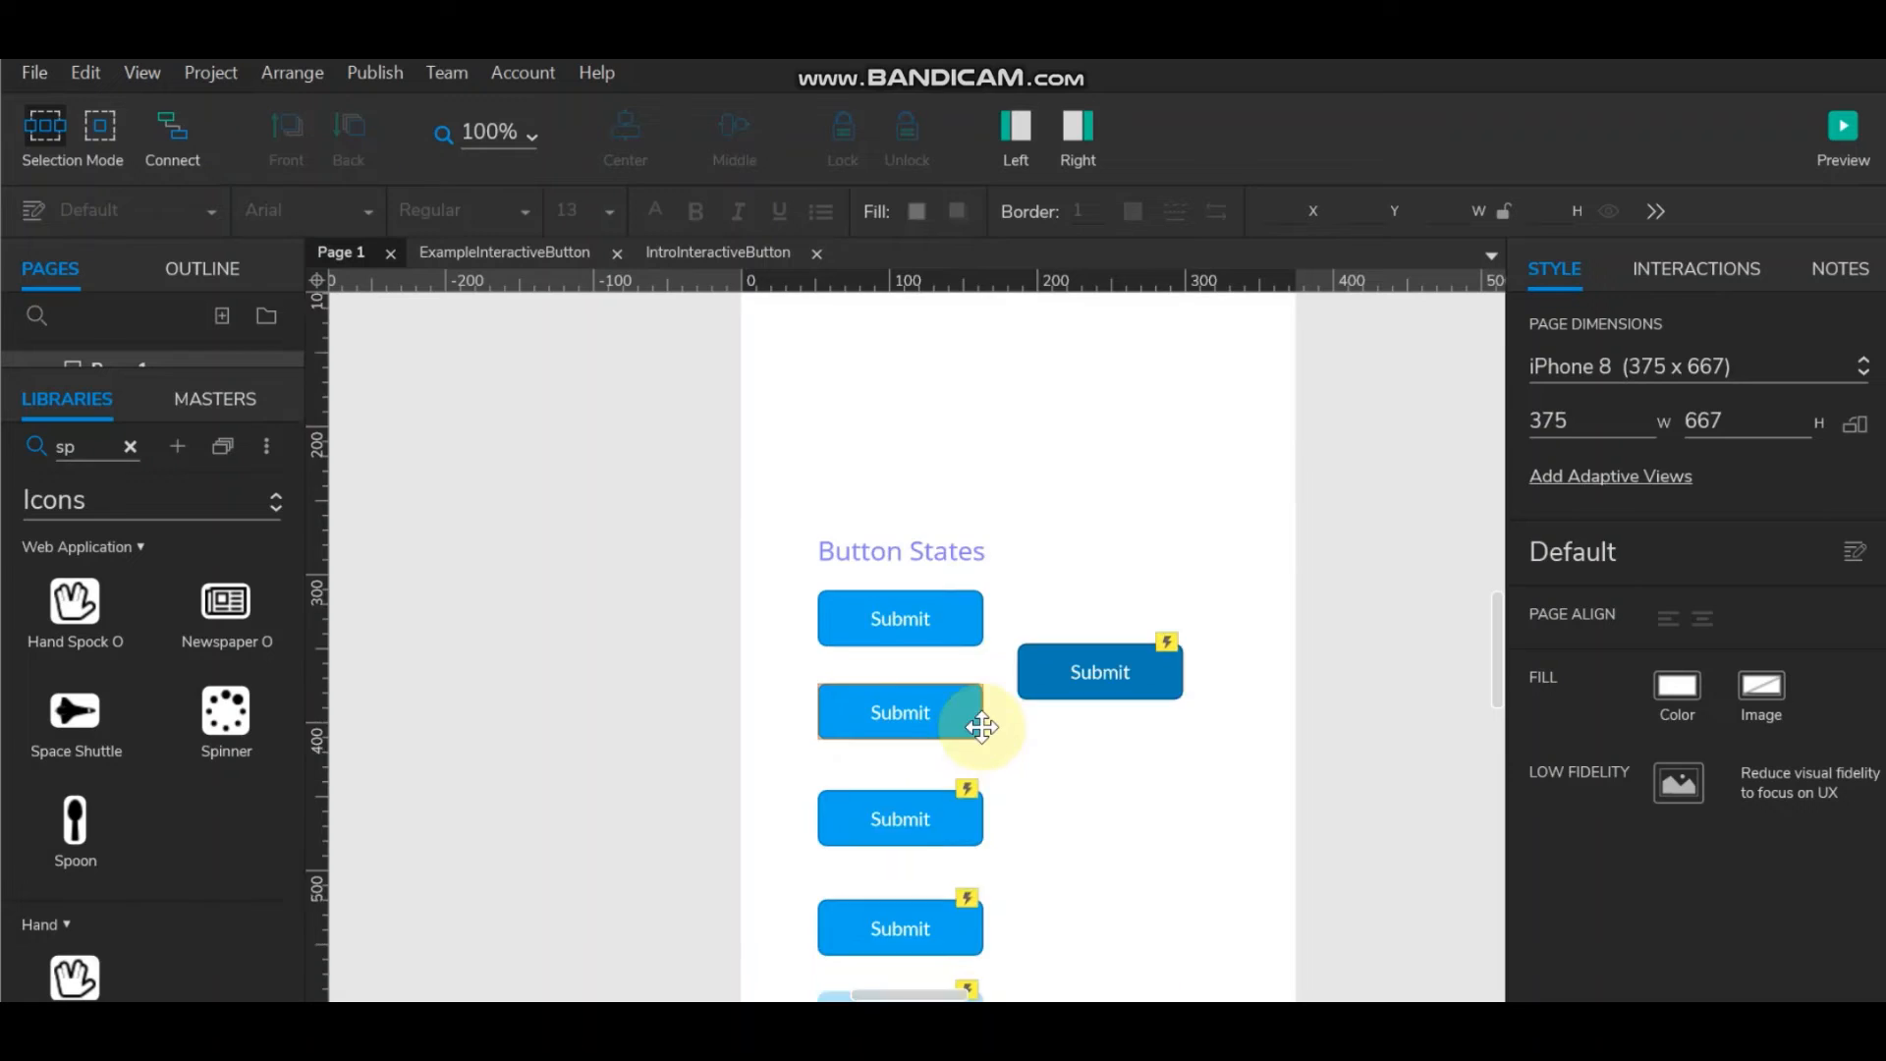
scroll(982, 724, "up", 4)
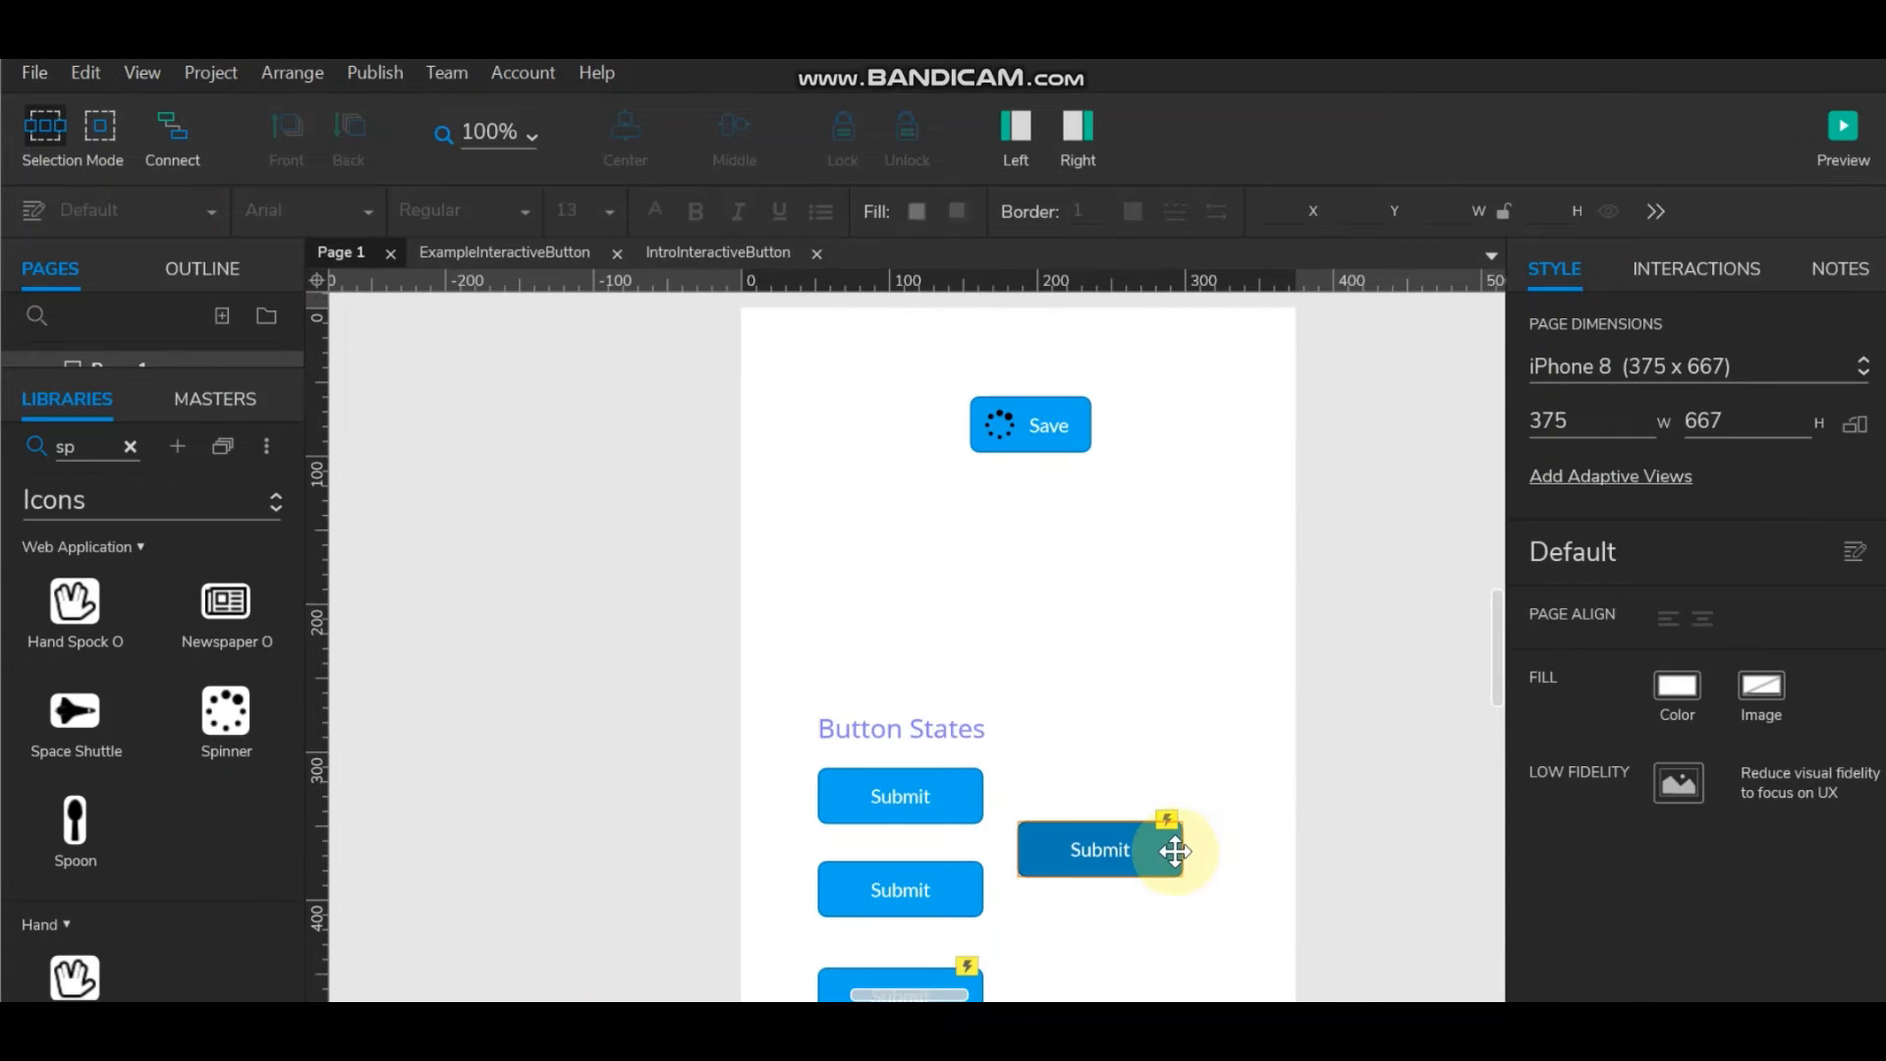
left_click(1061, 433)
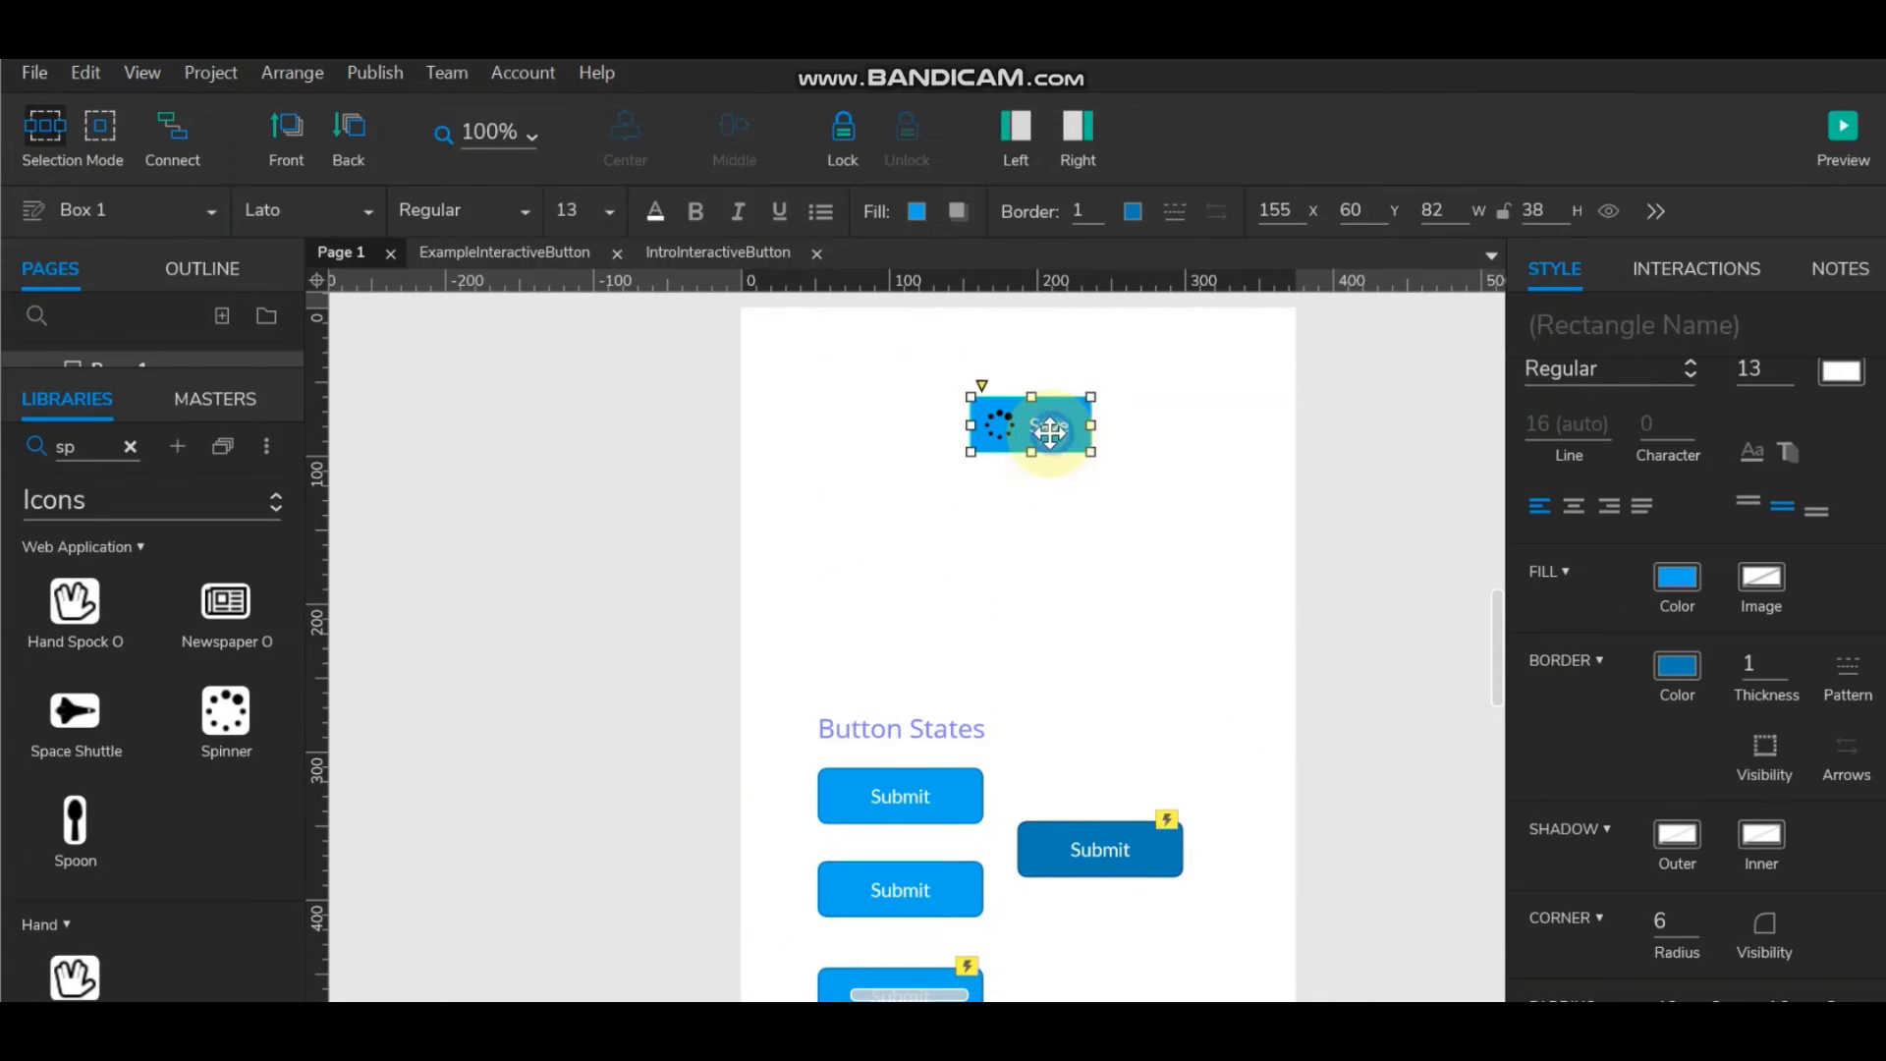
right_click(1051, 433)
left_click(1169, 688)
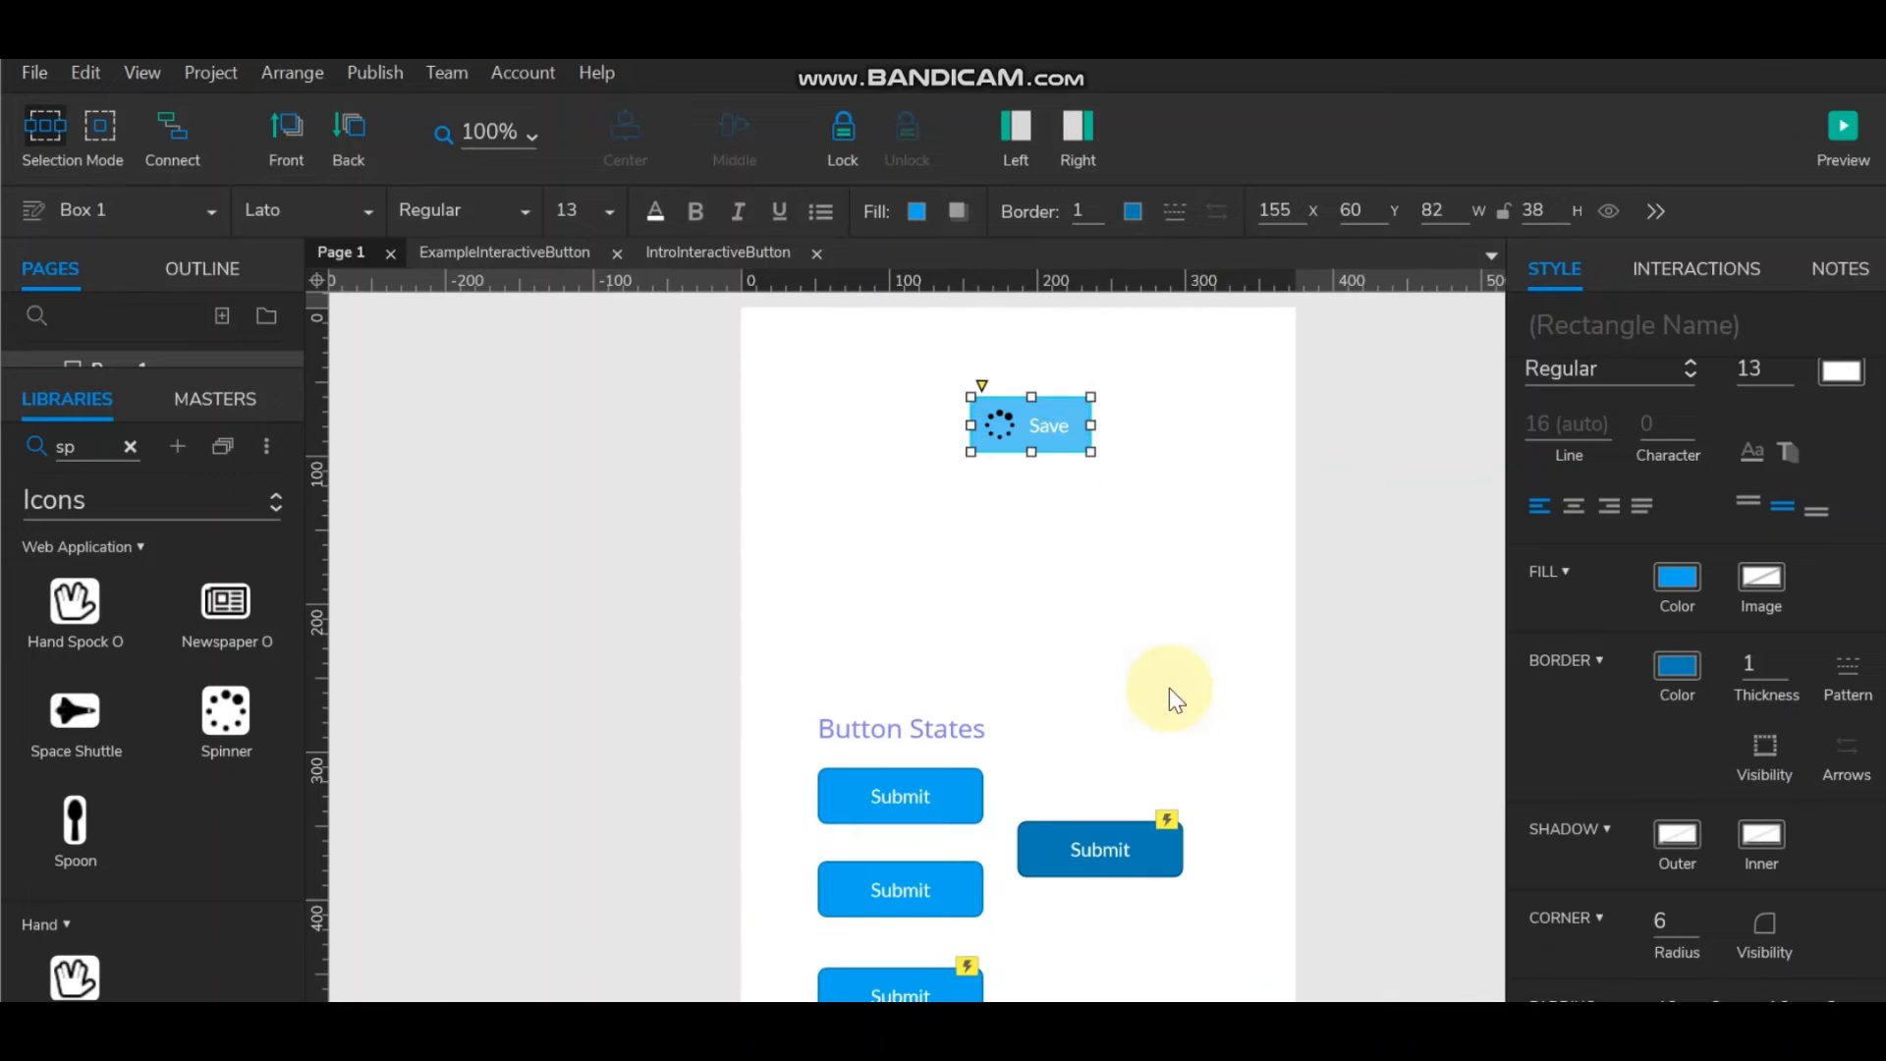
left_click(1442, 180)
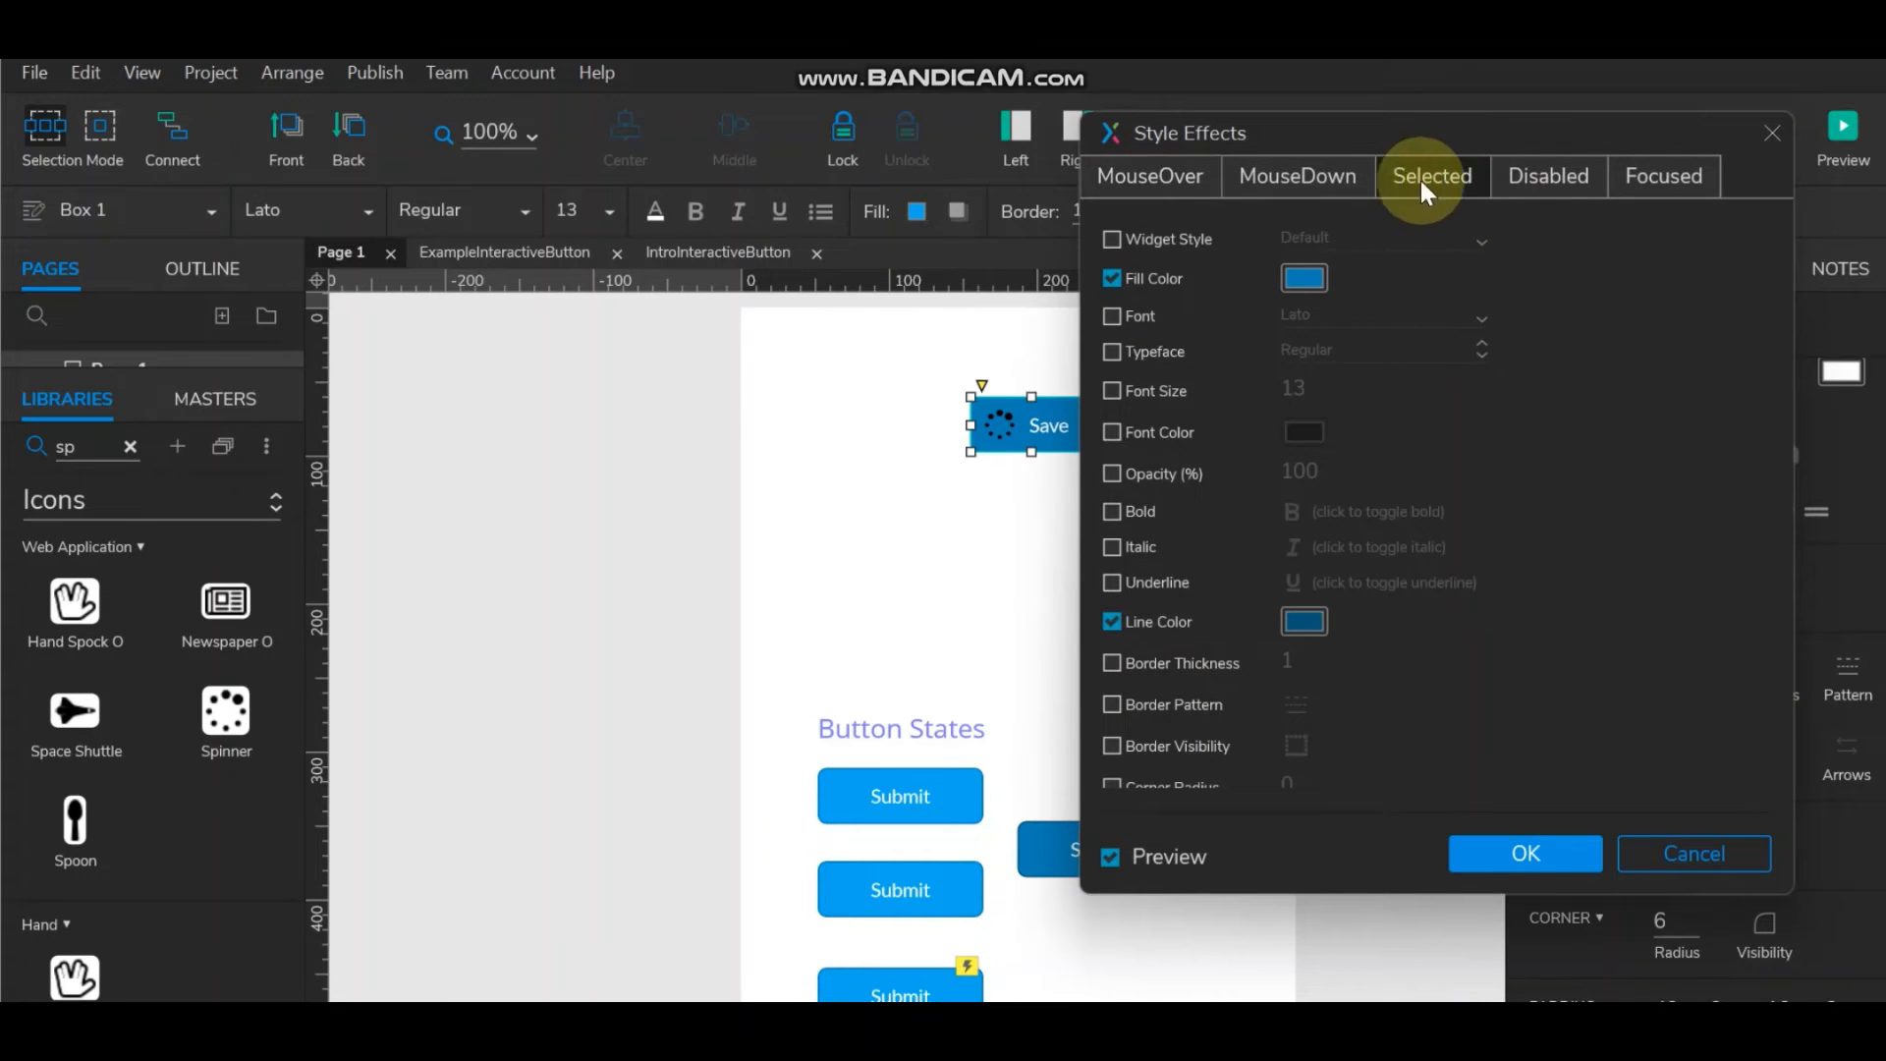
left_click(1517, 851)
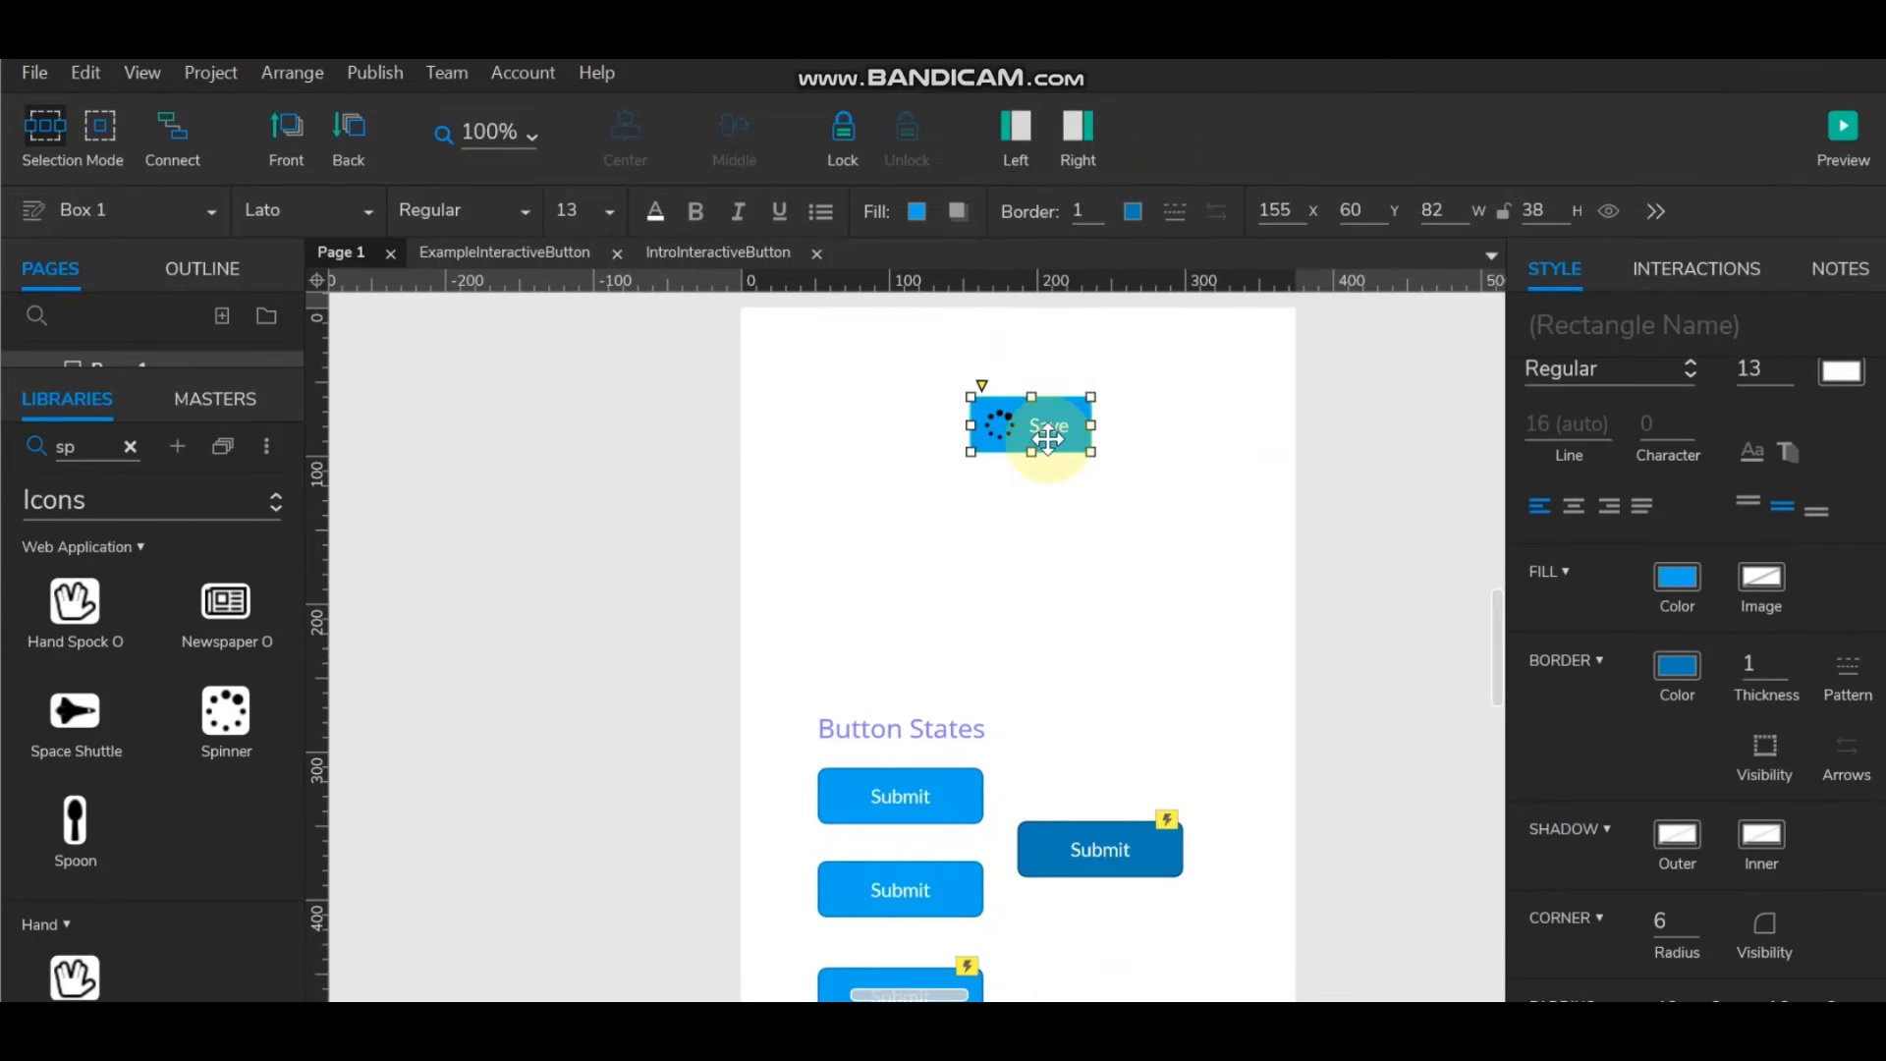
Set the Save button to its Selected state by default.
right_click(1033, 419)
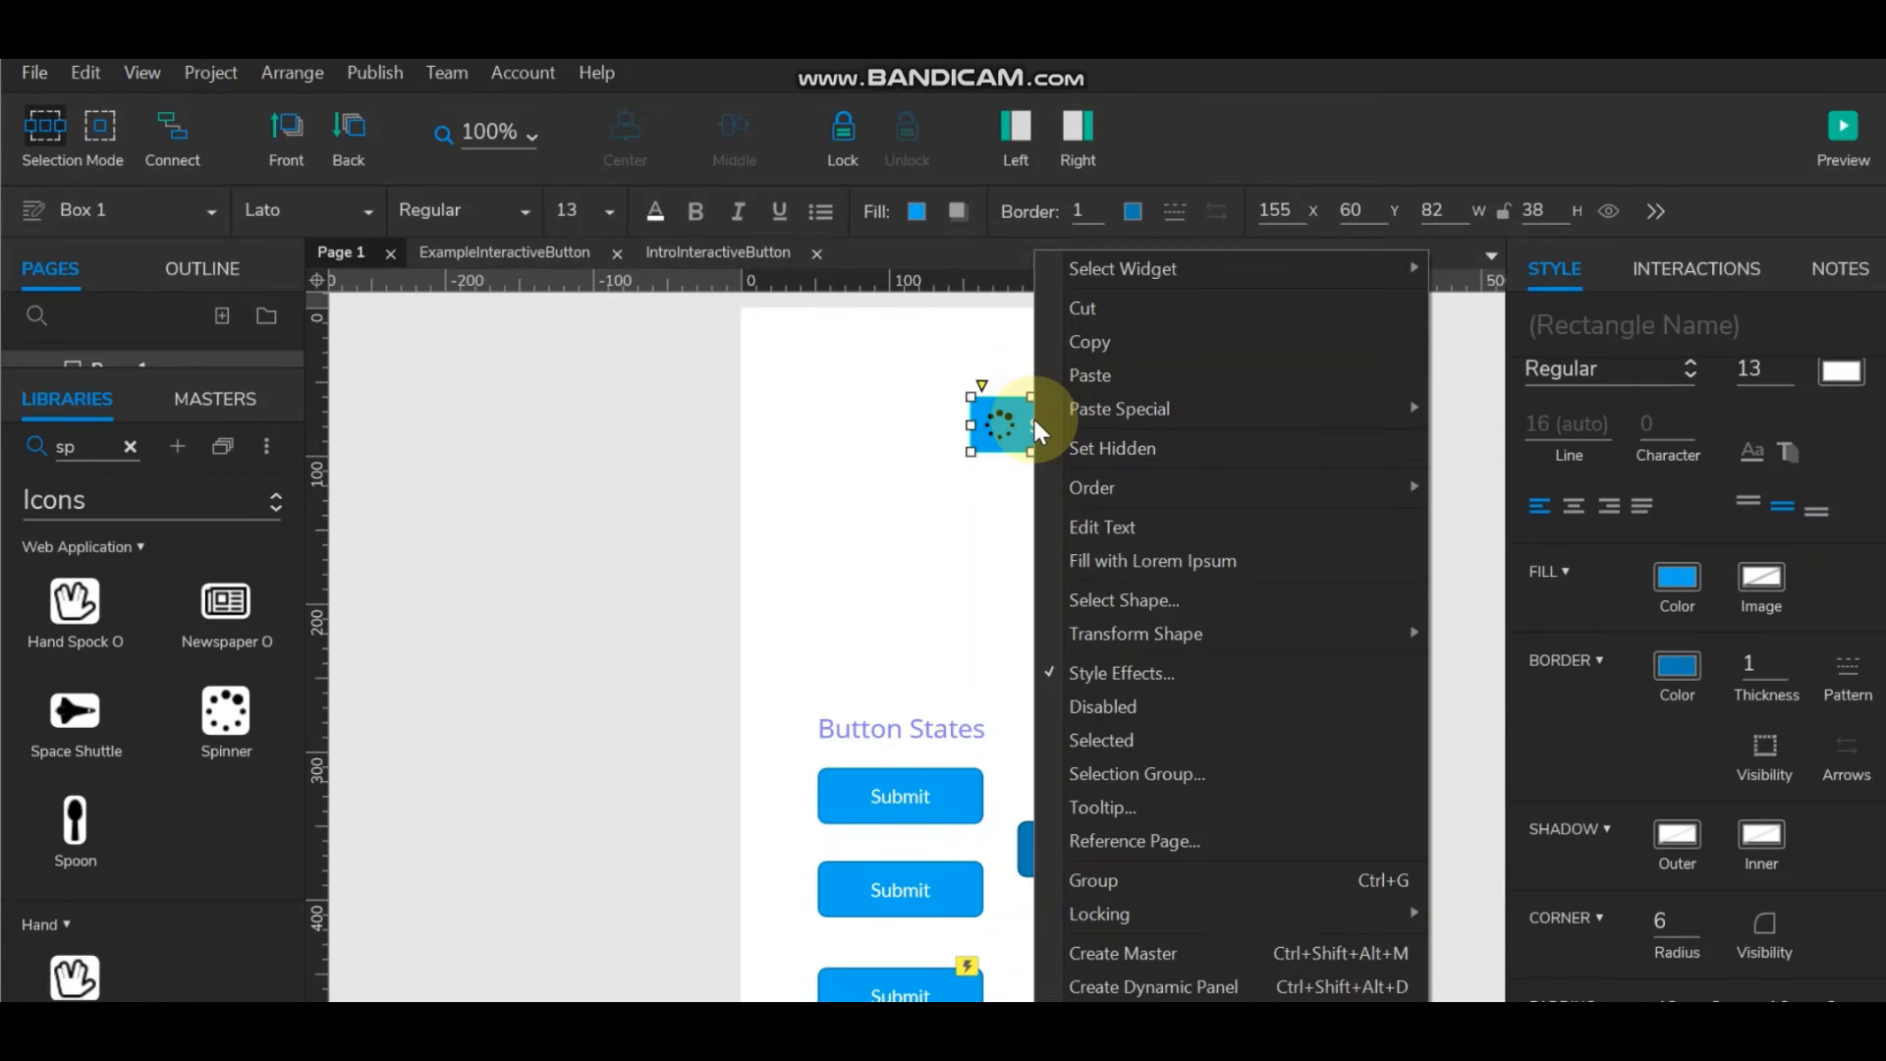
left_click(1131, 741)
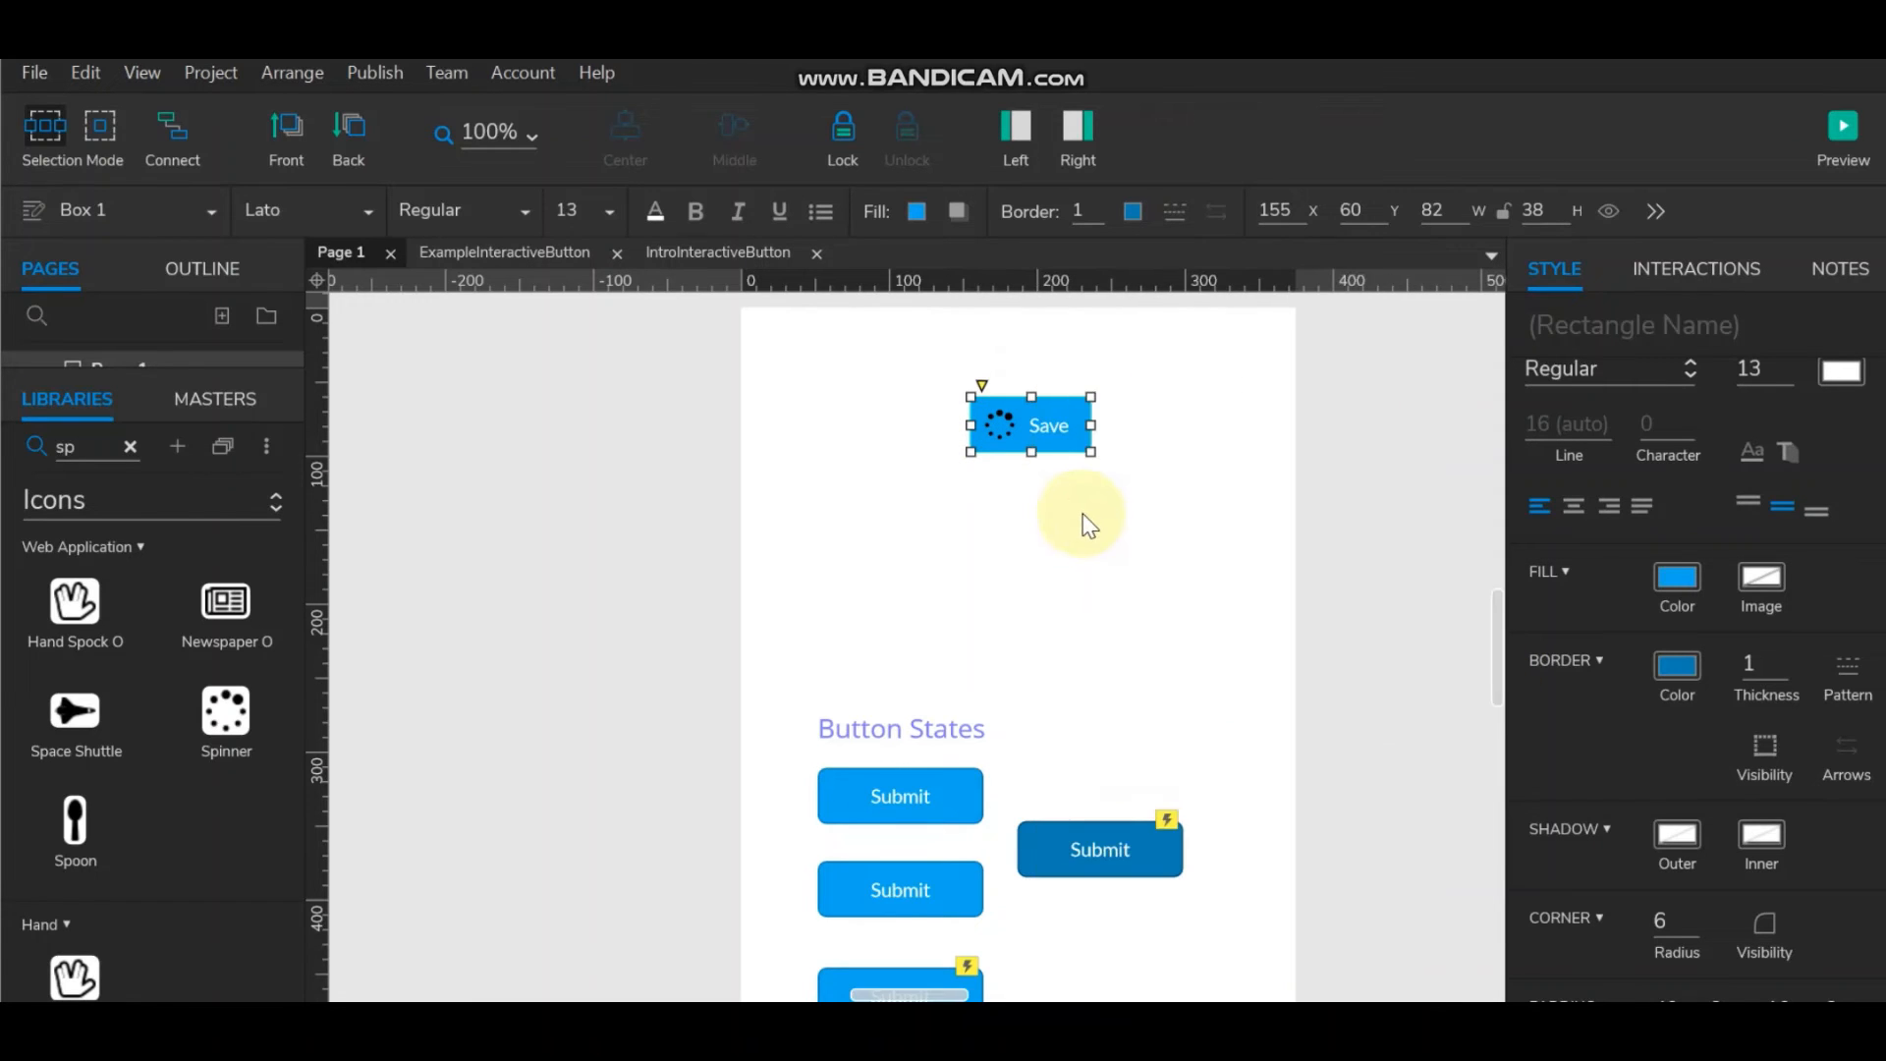
left_click(1081, 525)
Change the spinner icon's fill color to white (#FFFFFF).
left_click(999, 424)
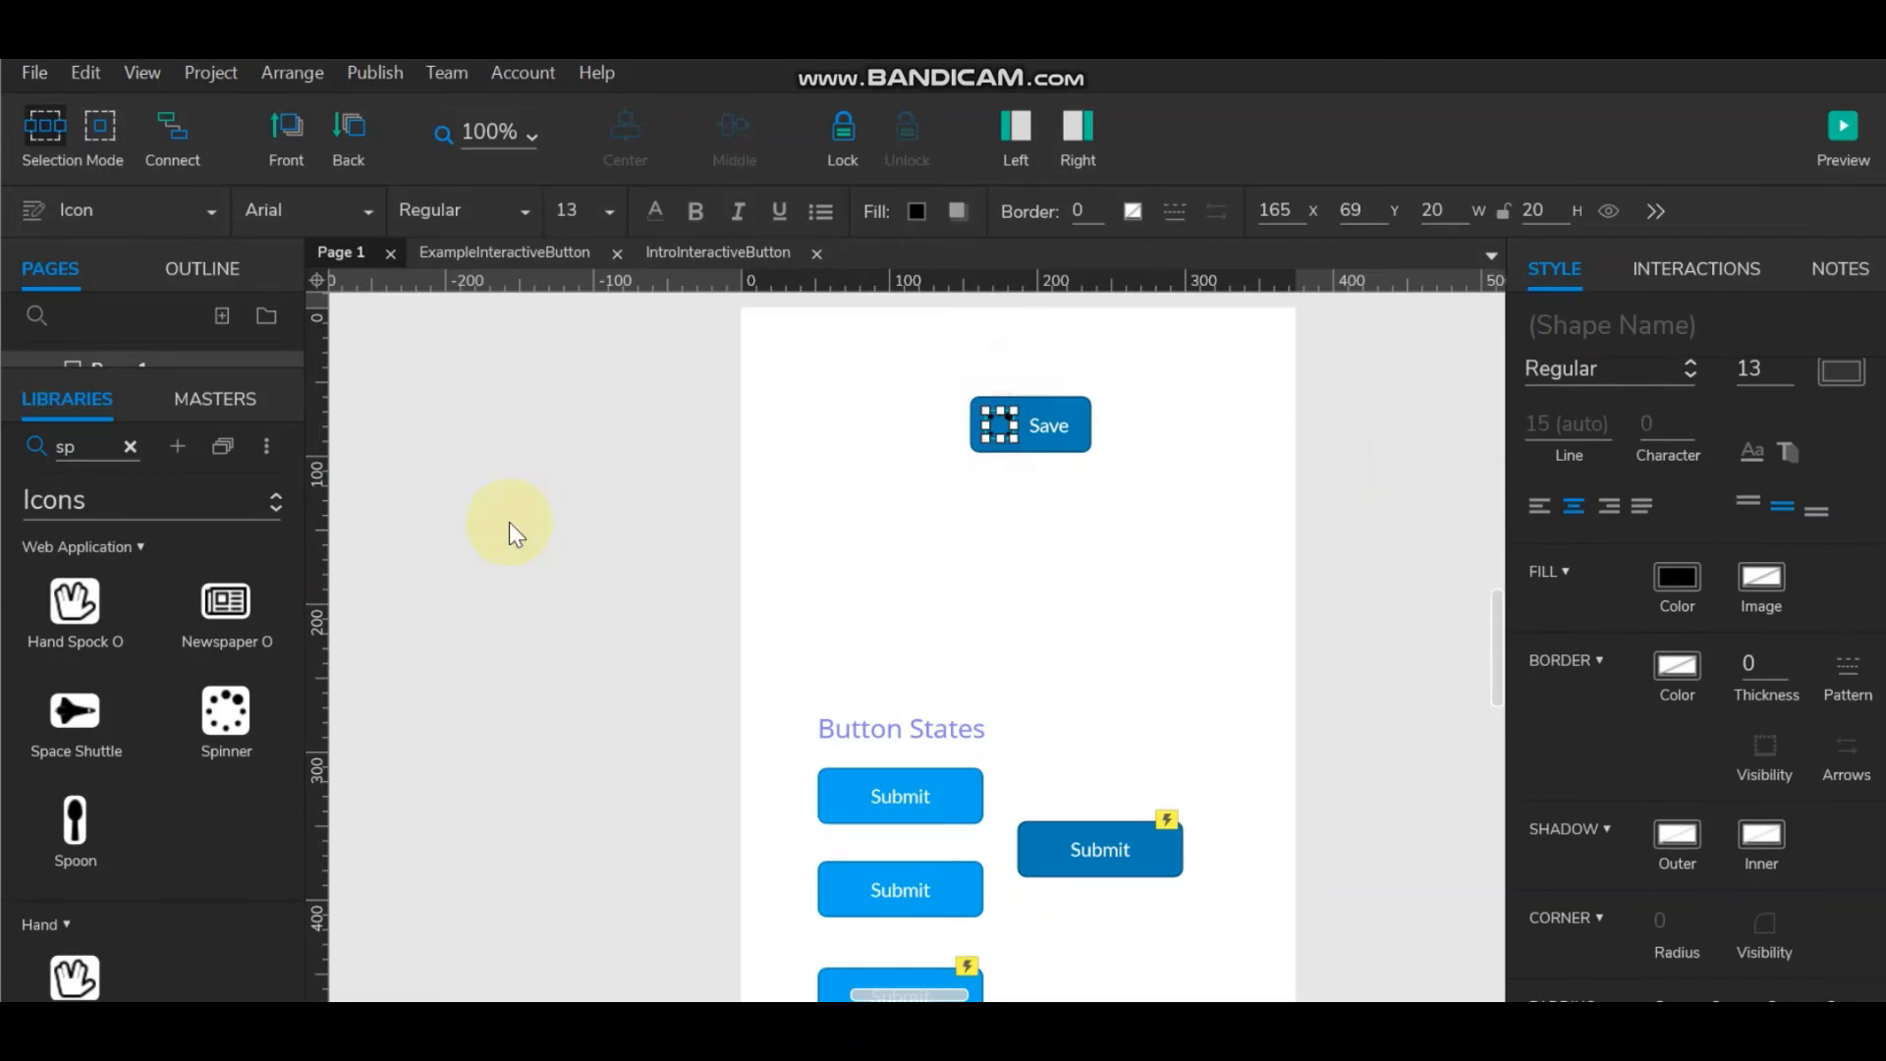
left_click(918, 210)
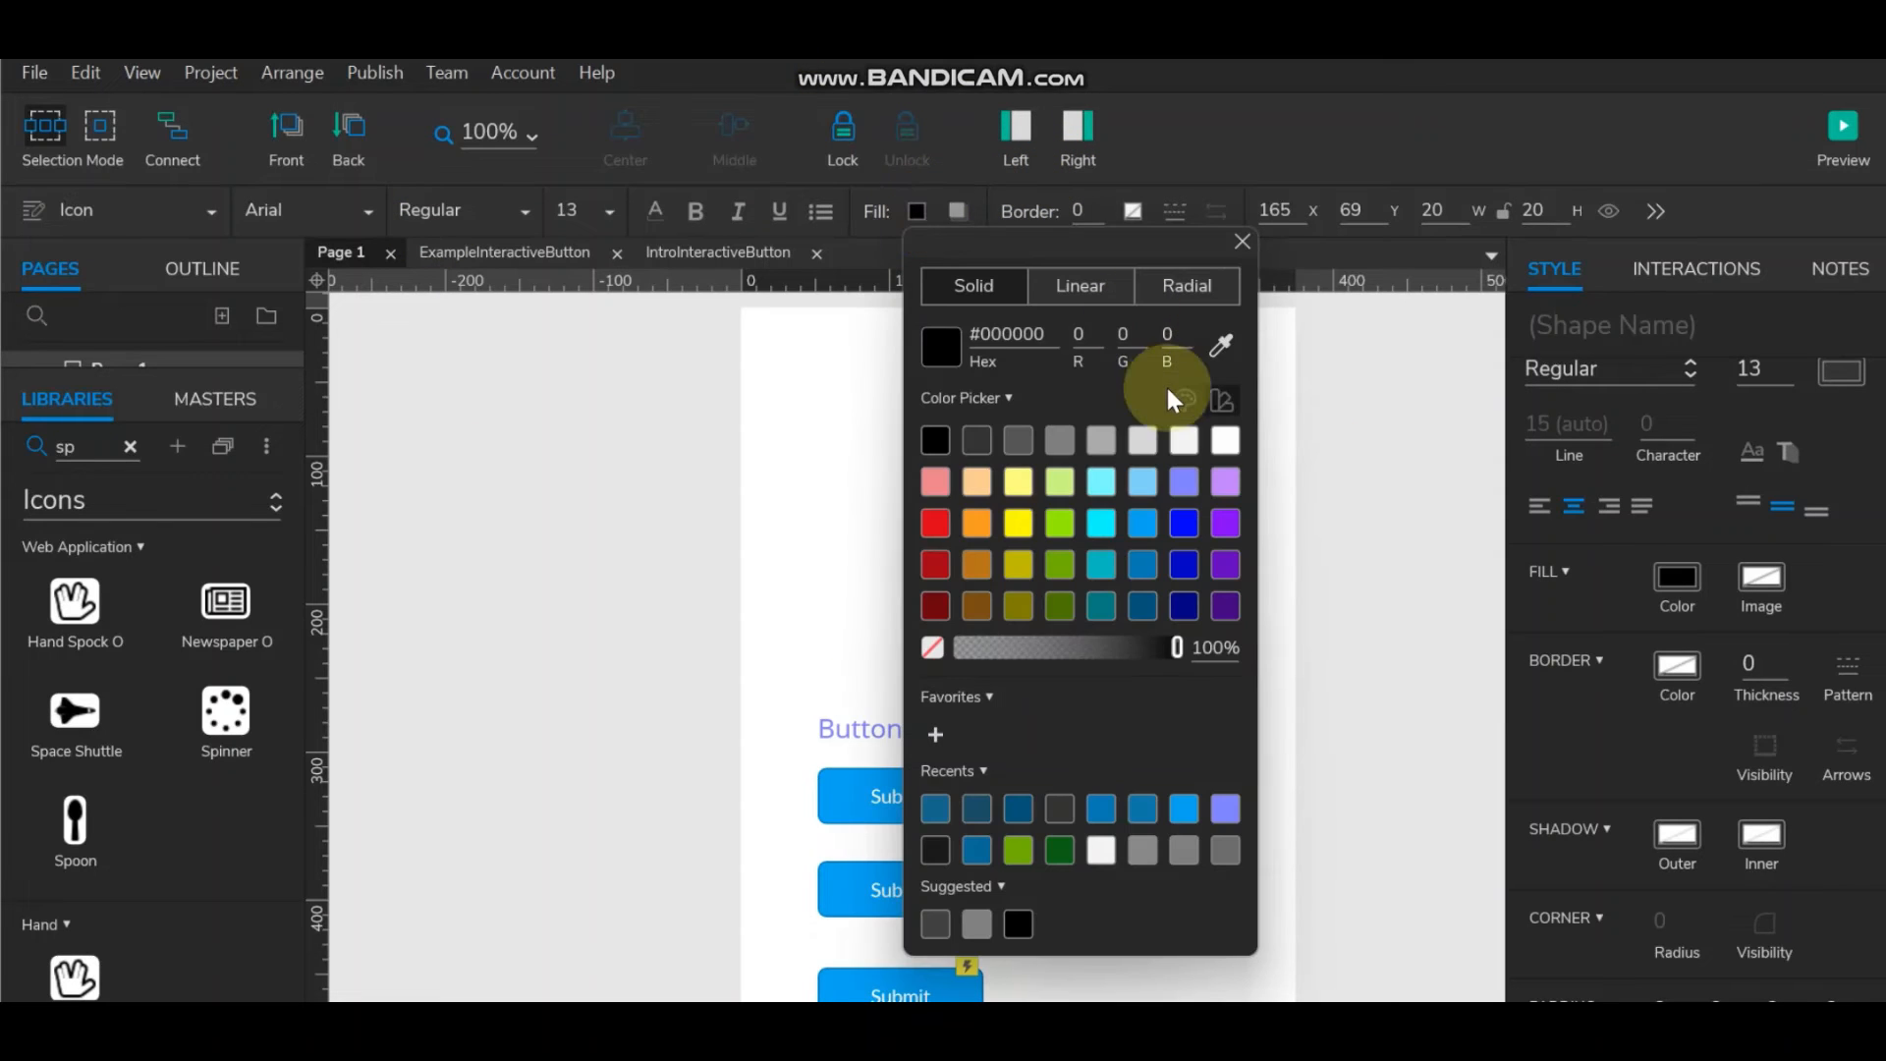
left_click(1226, 439)
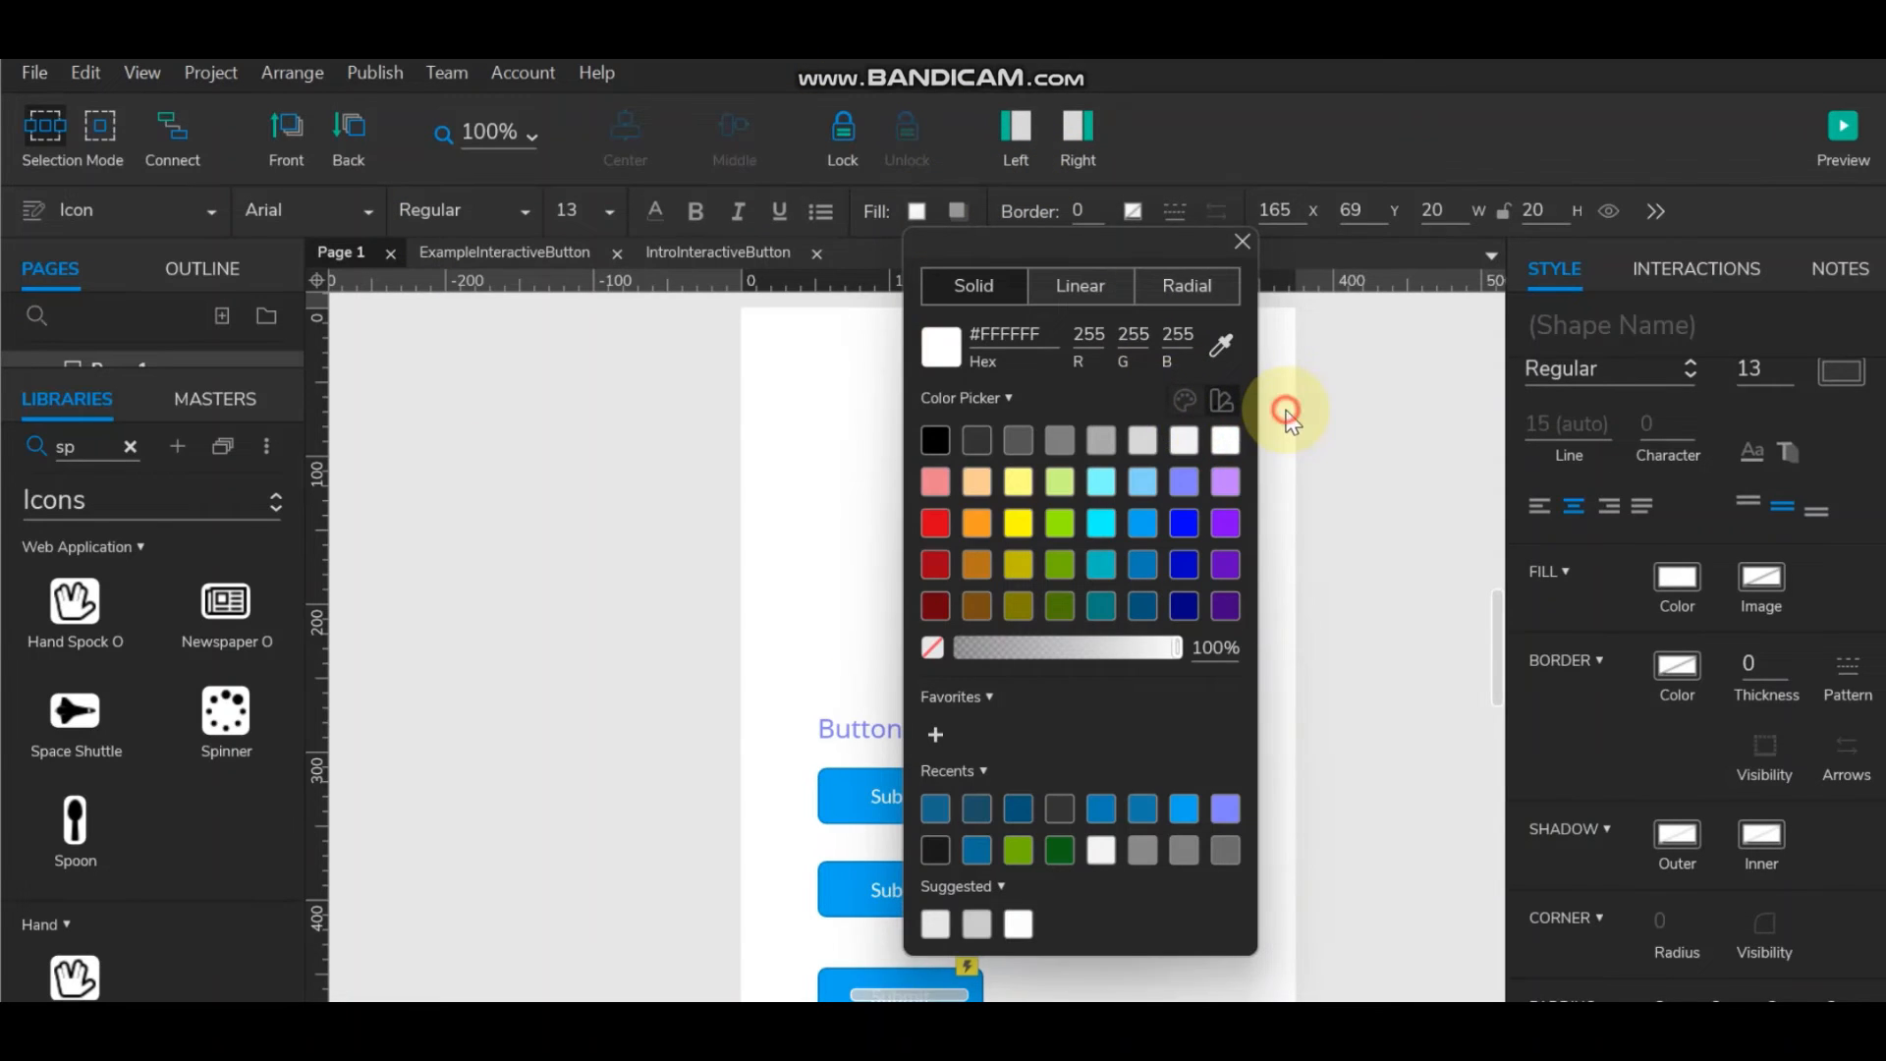
left_click(1289, 414)
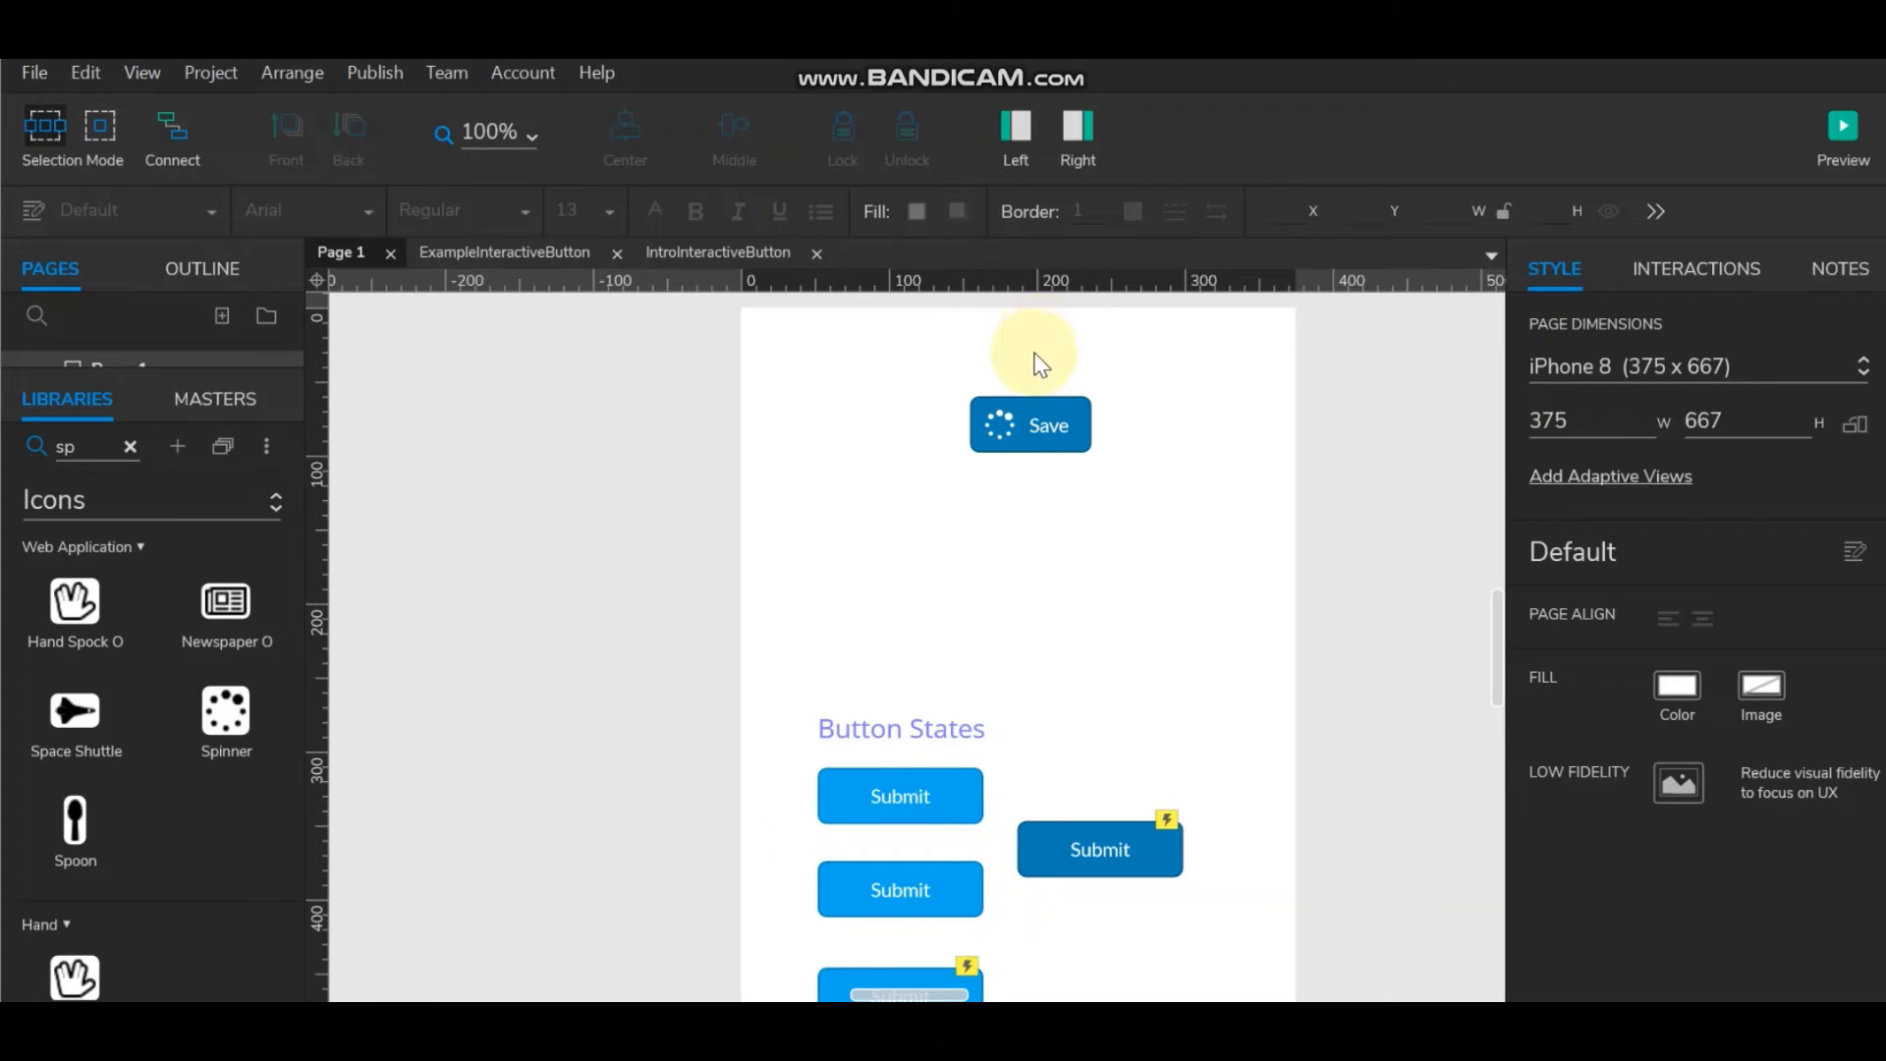
Add a new interaction with the Loaded event trigger to the spinner icon.
left_click(1000, 425)
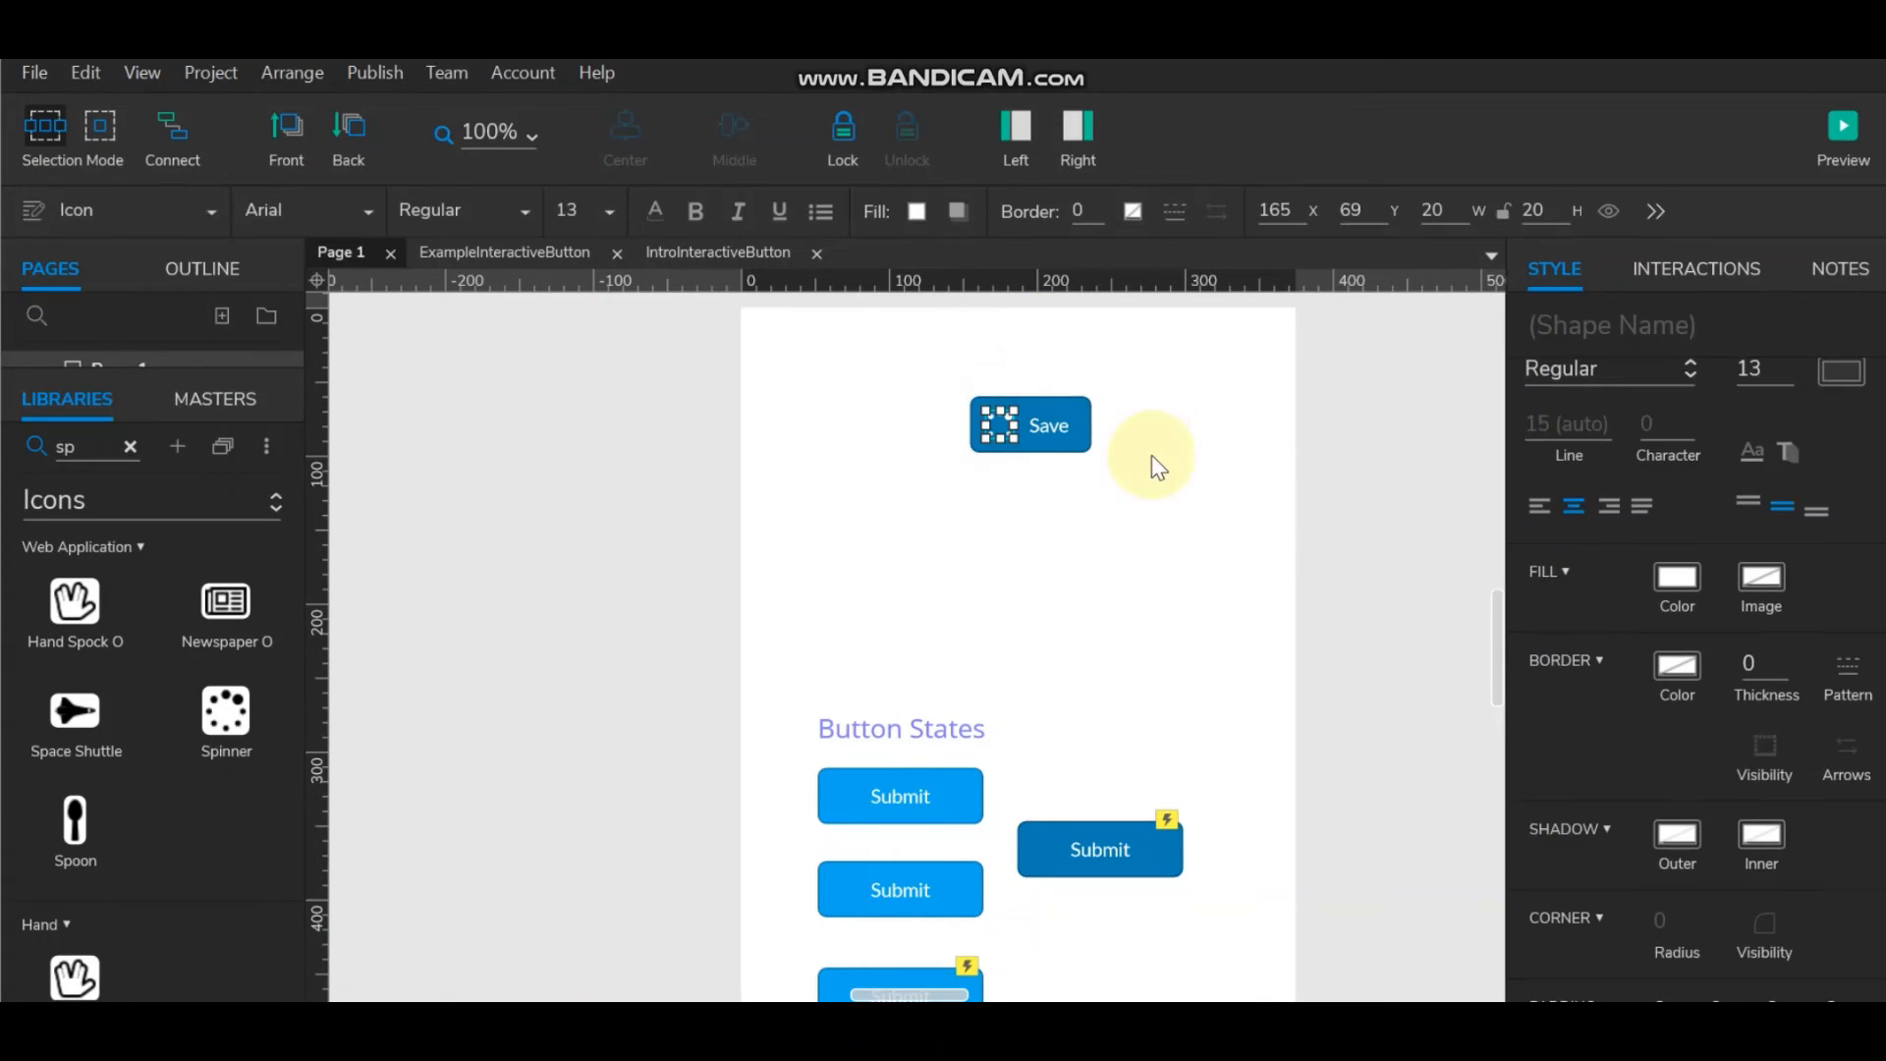
left_click(1734, 268)
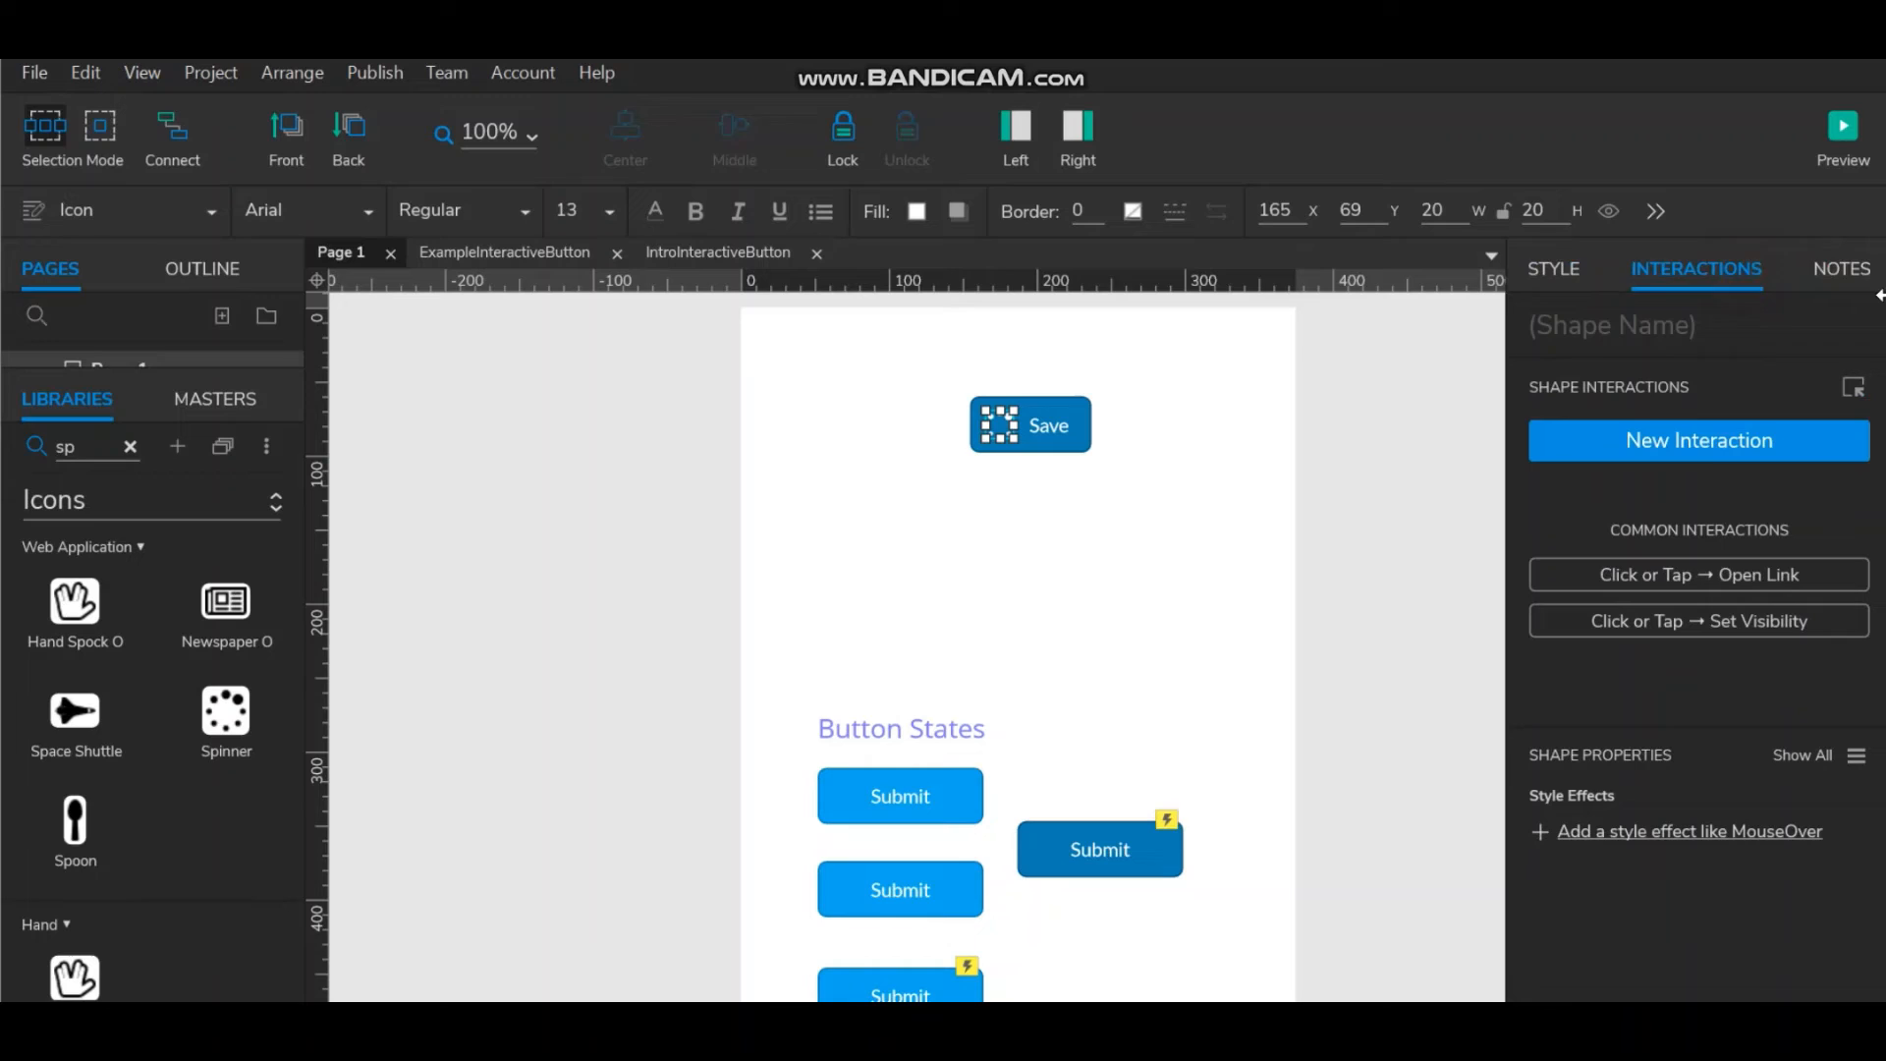
left_click(1664, 441)
scroll(1725, 907, "down", 3)
scroll(1725, 908, "down", 3)
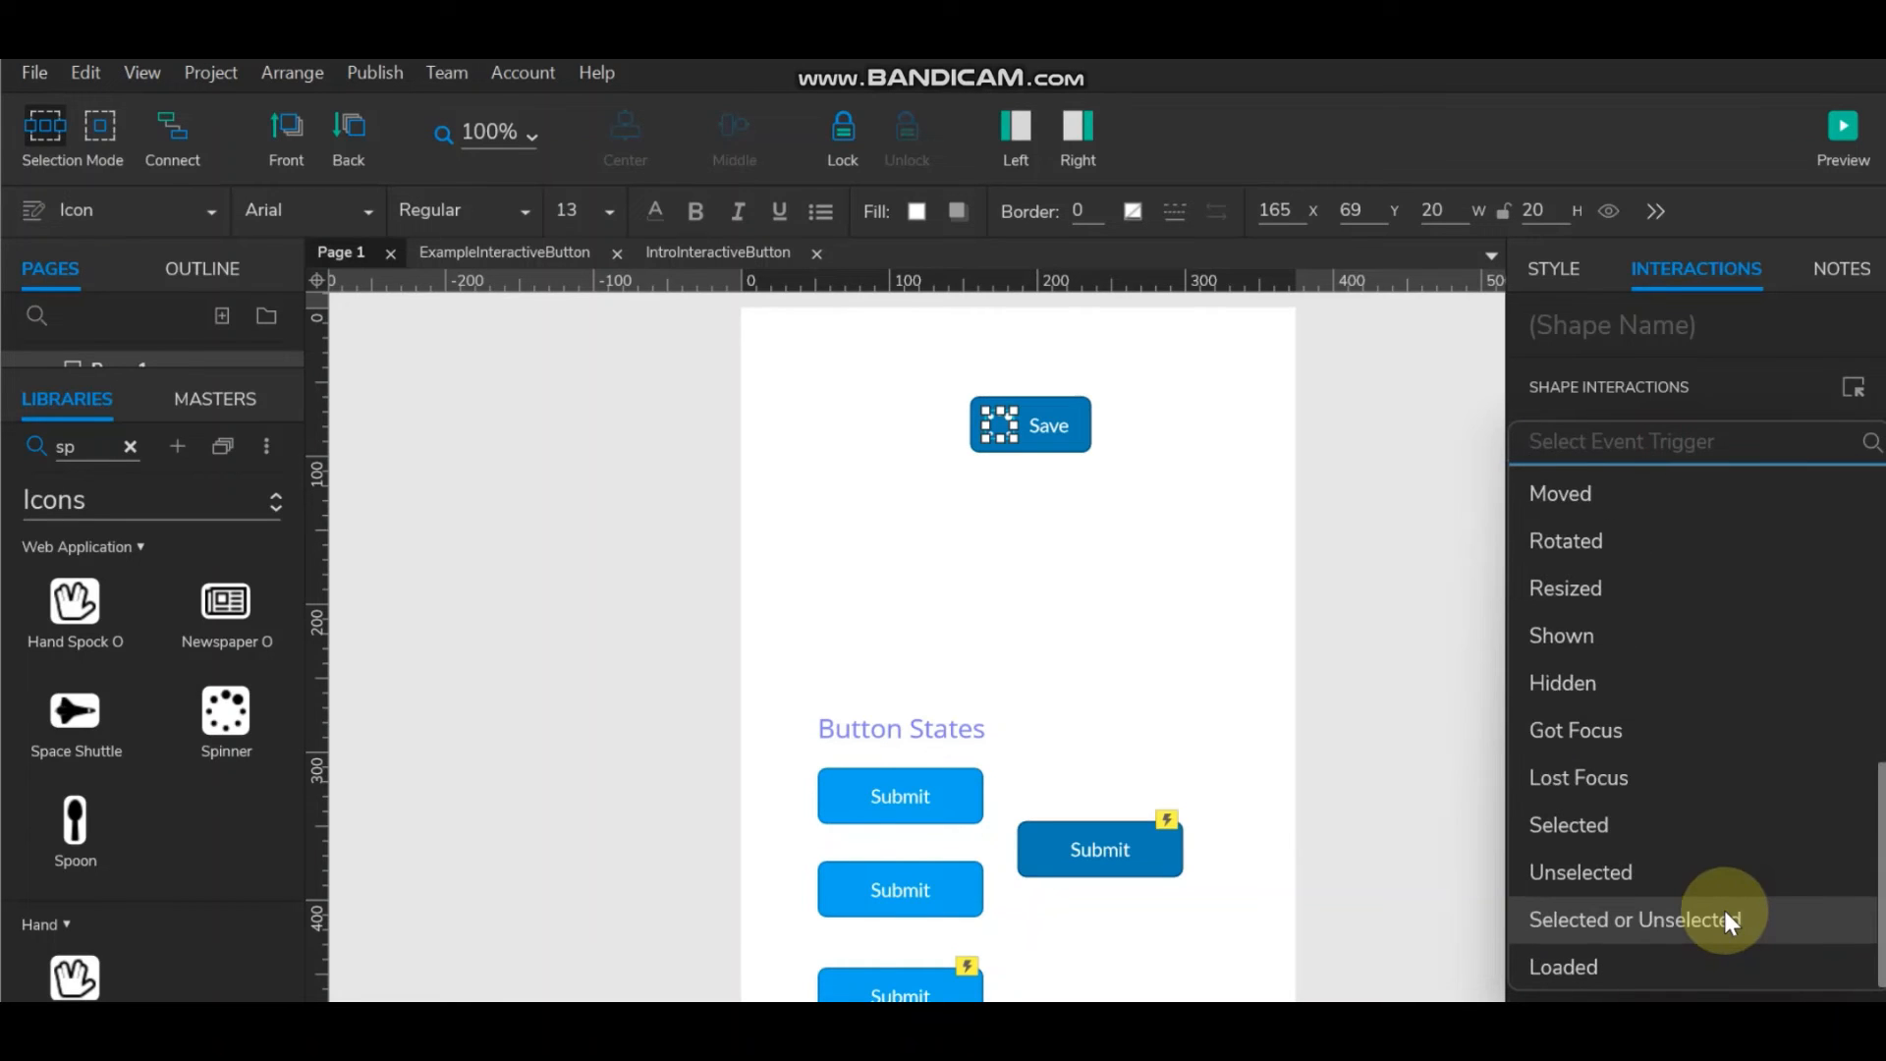
left_click(1633, 948)
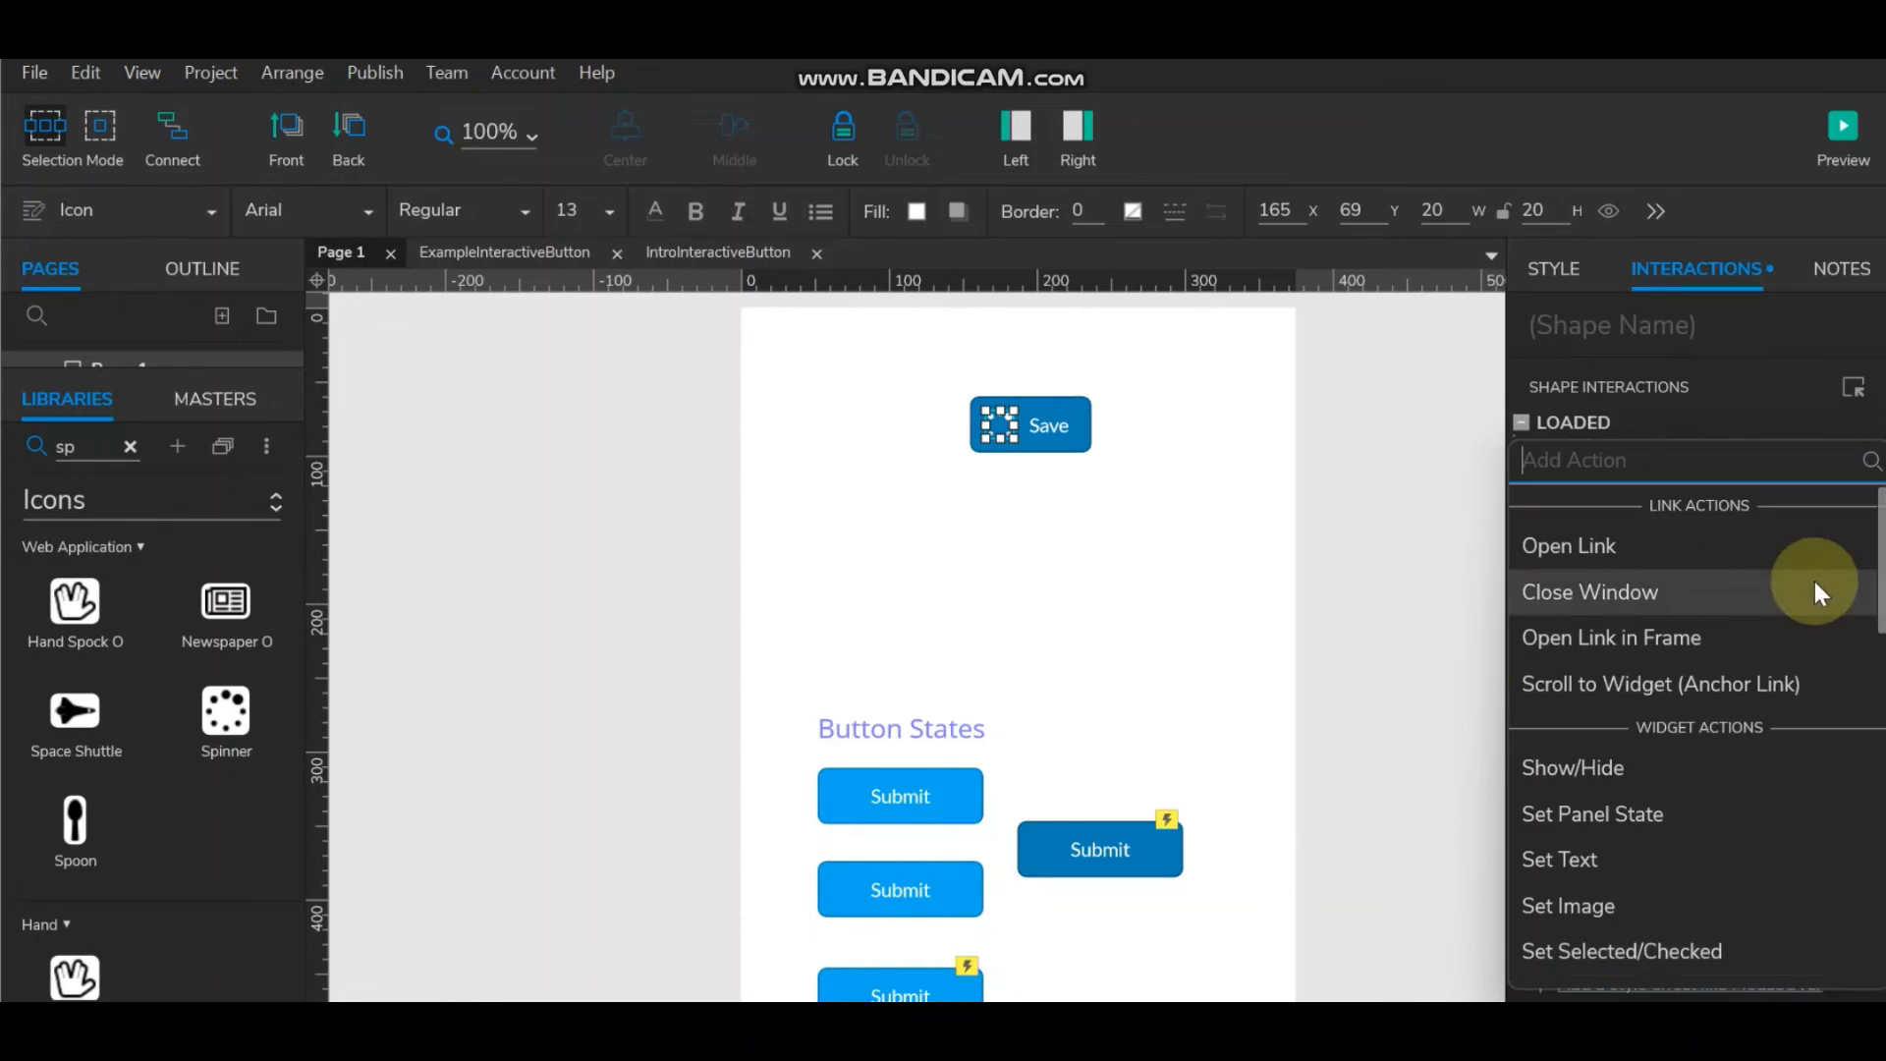
Add a Rotate action to the spinner's Loaded event, turning this widget clockwise by 360°.
double_click(1571, 421)
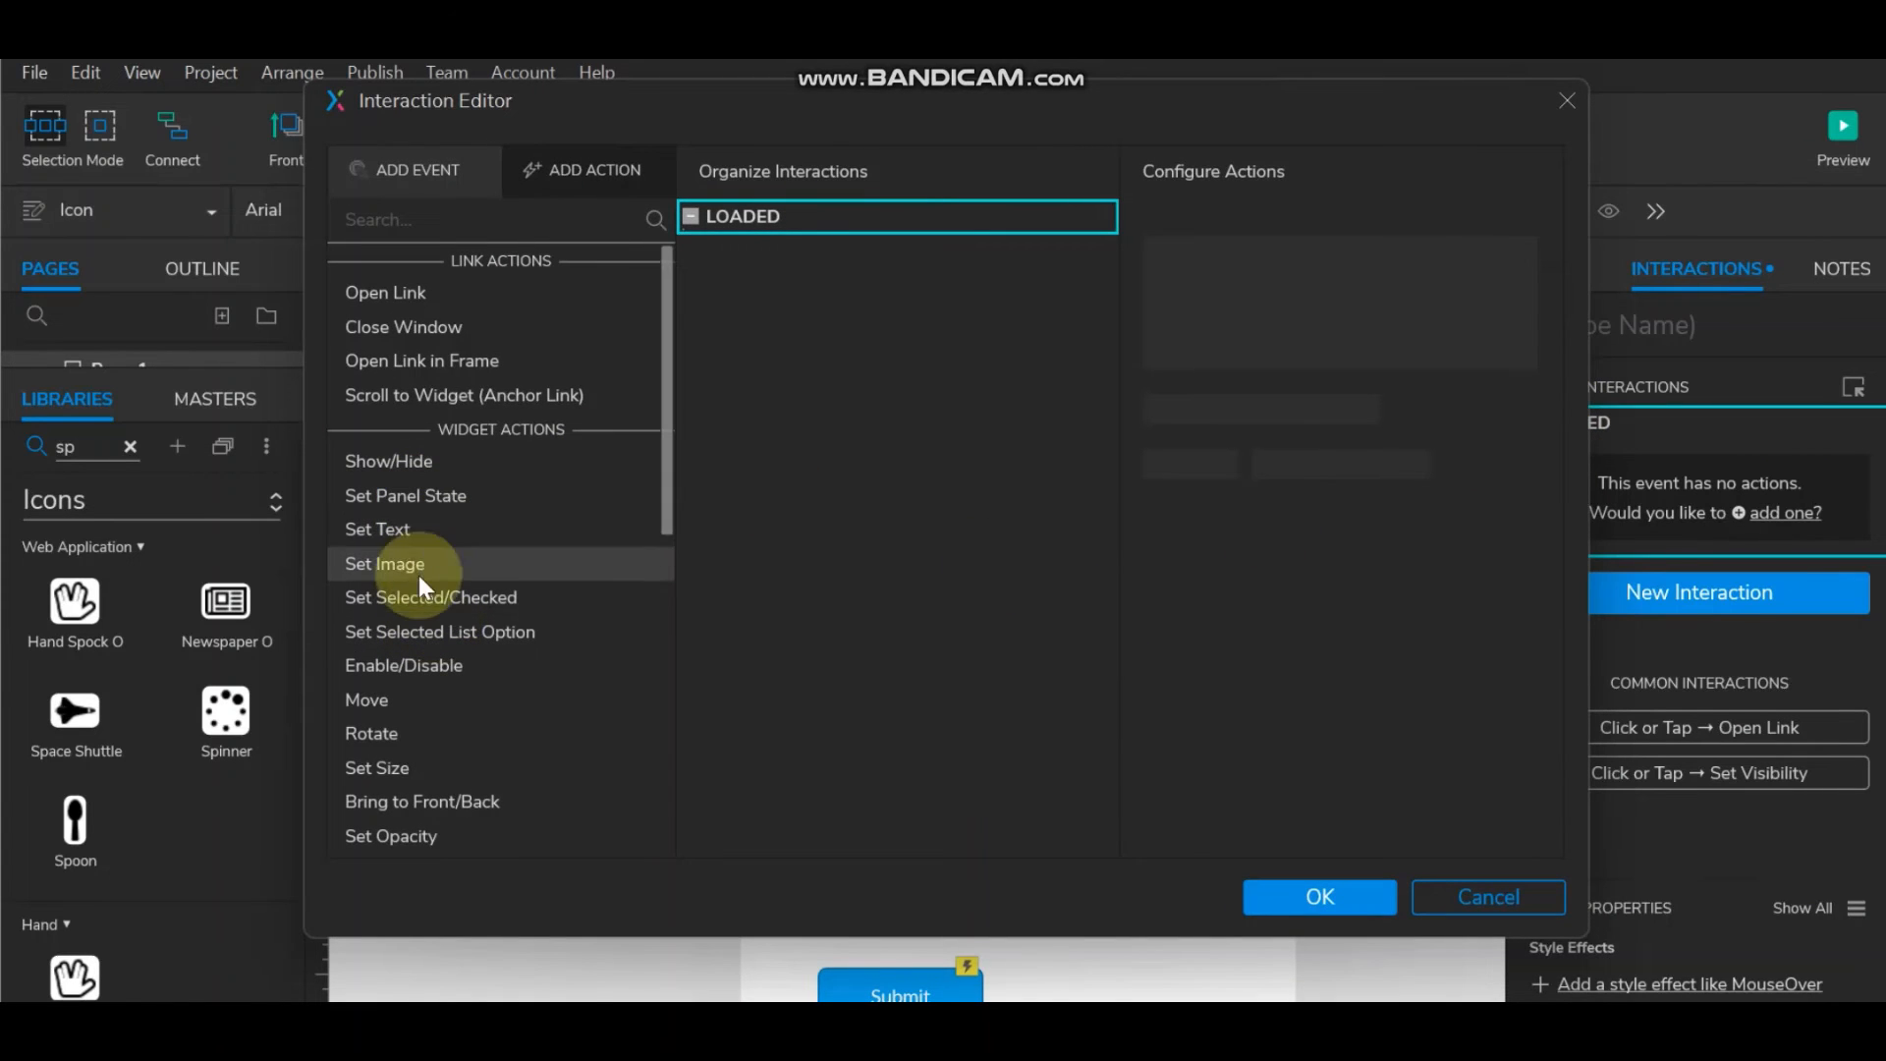
left_click(410, 729)
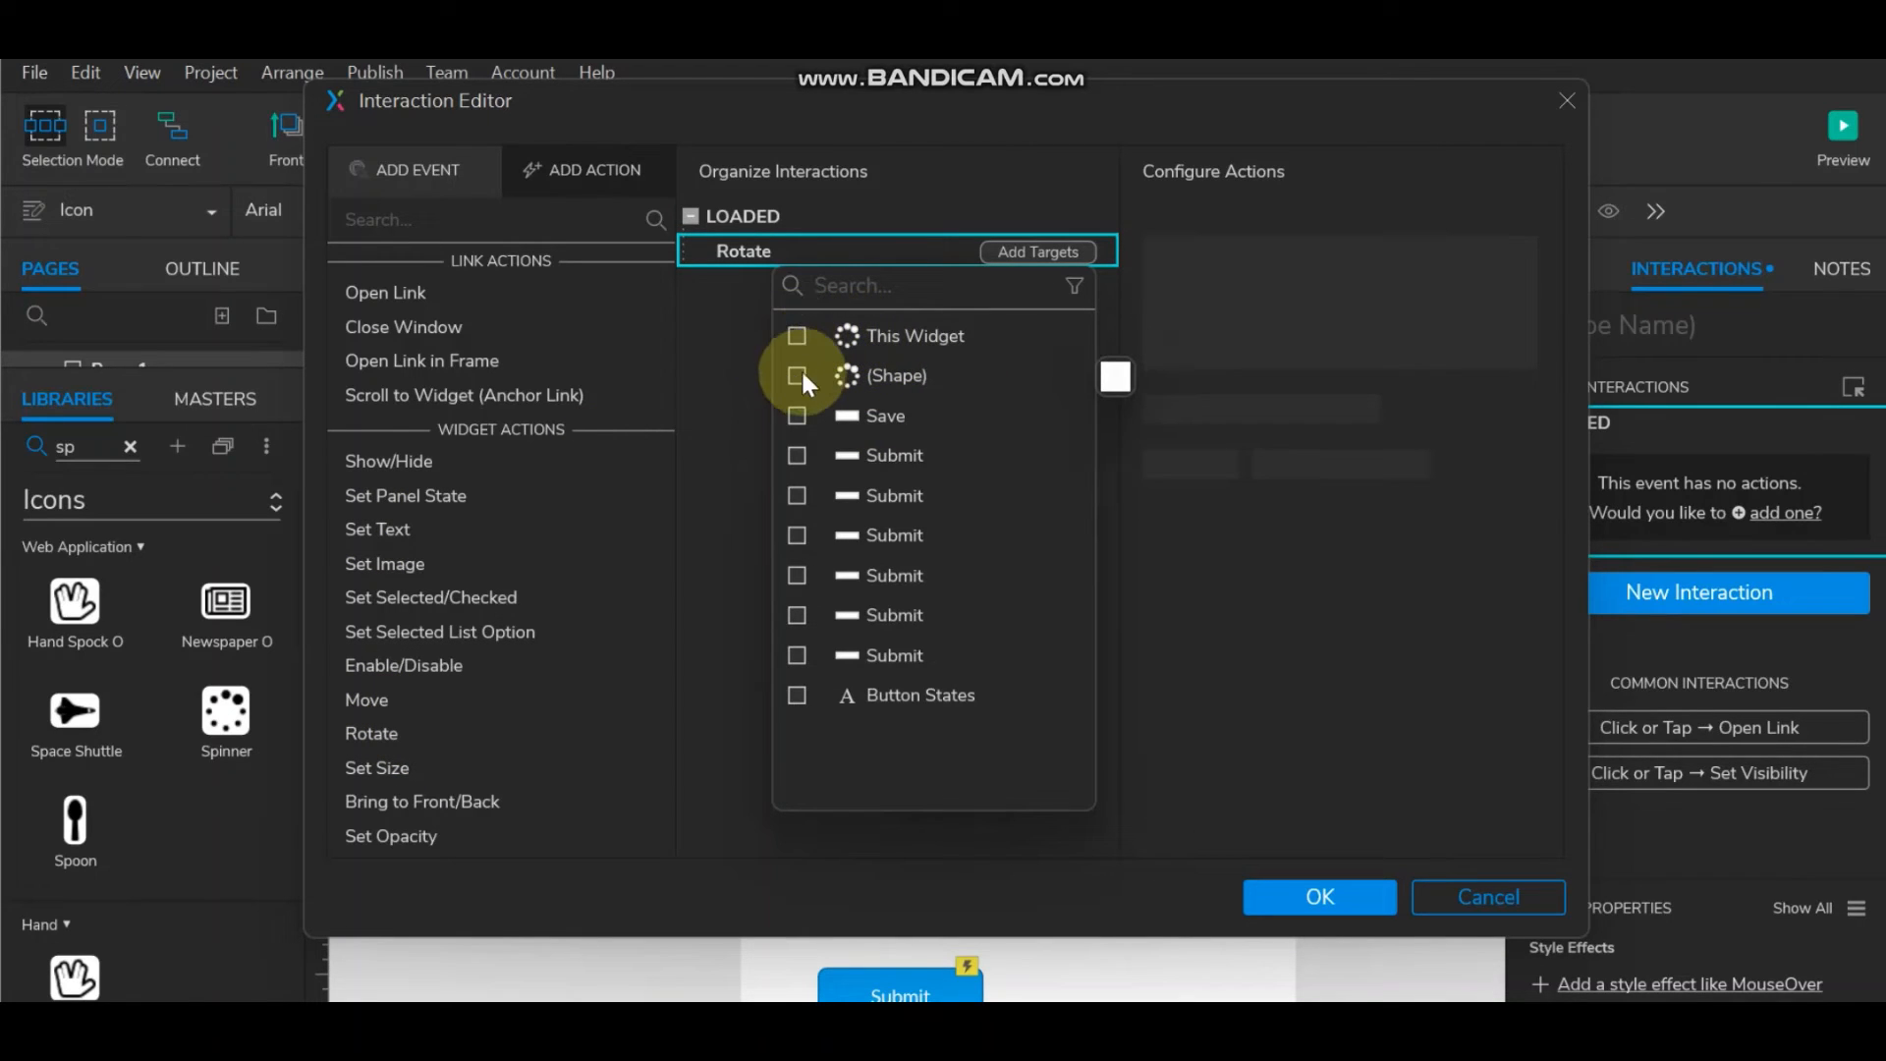
left_click(797, 336)
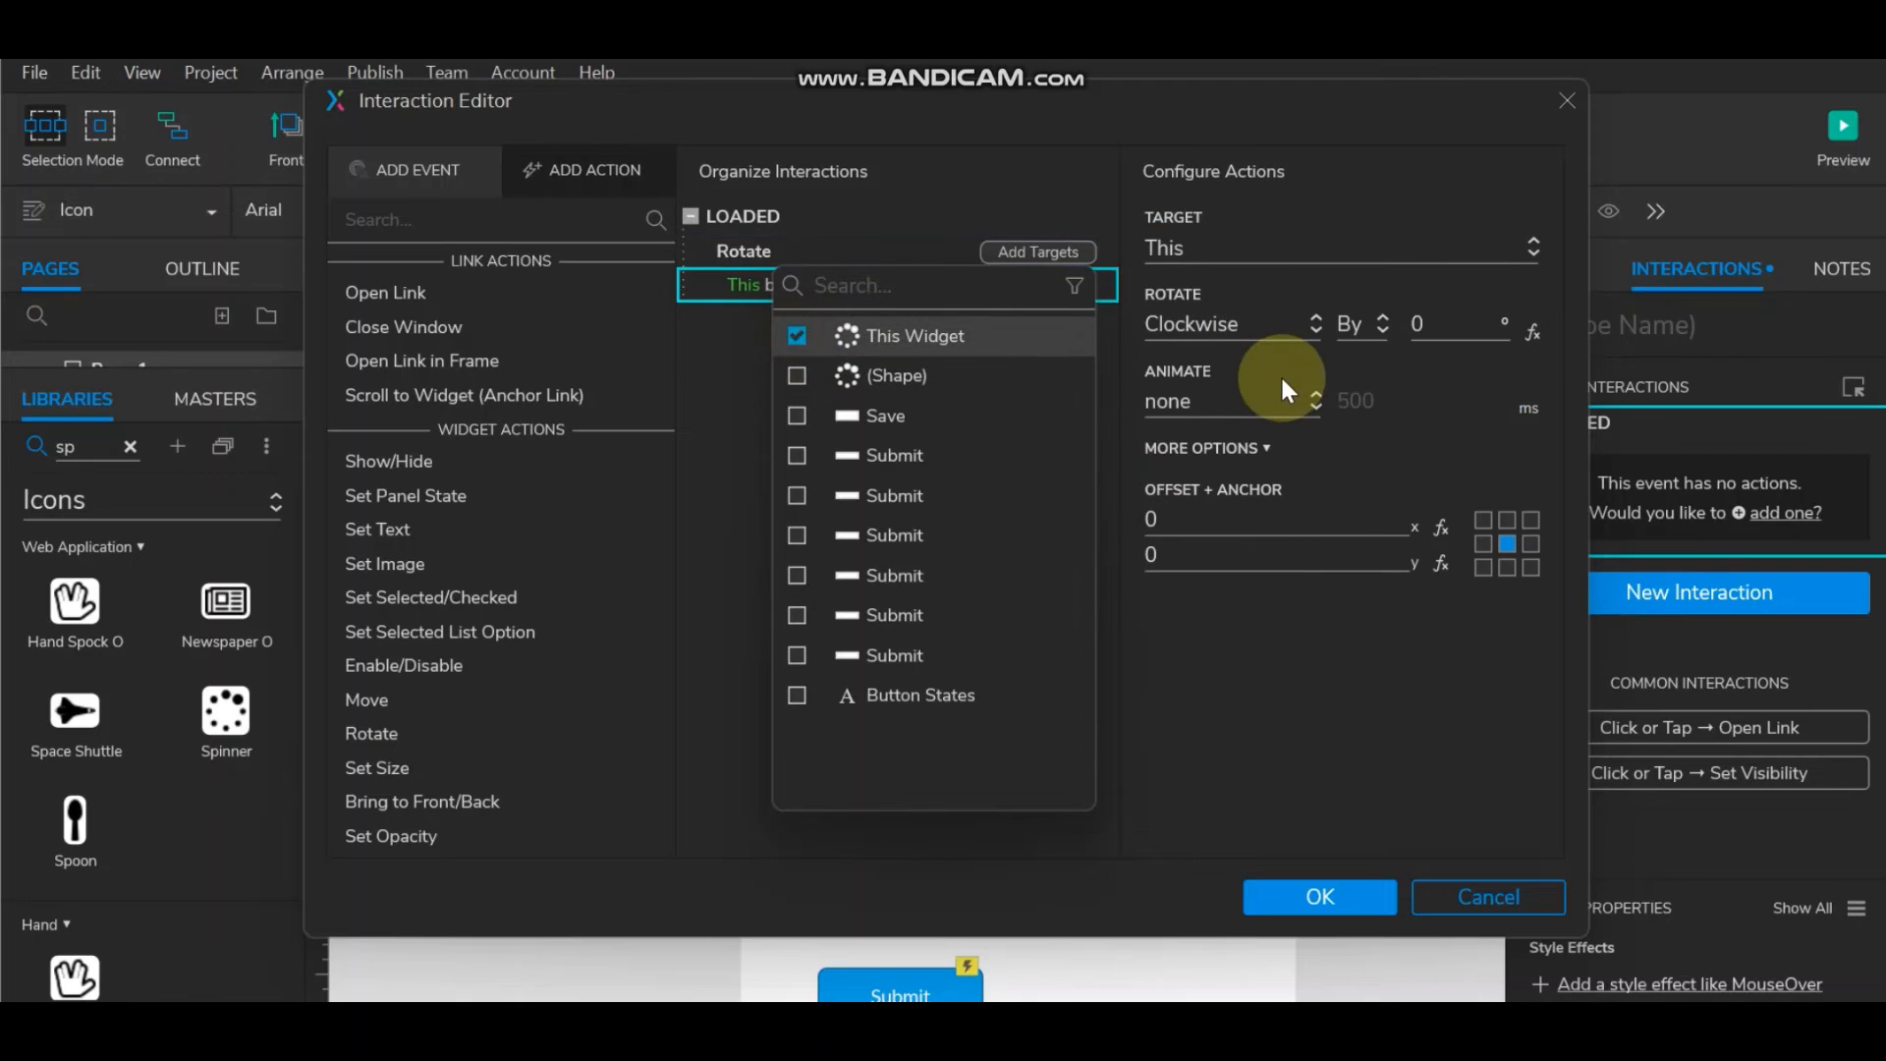
left_click(1183, 325)
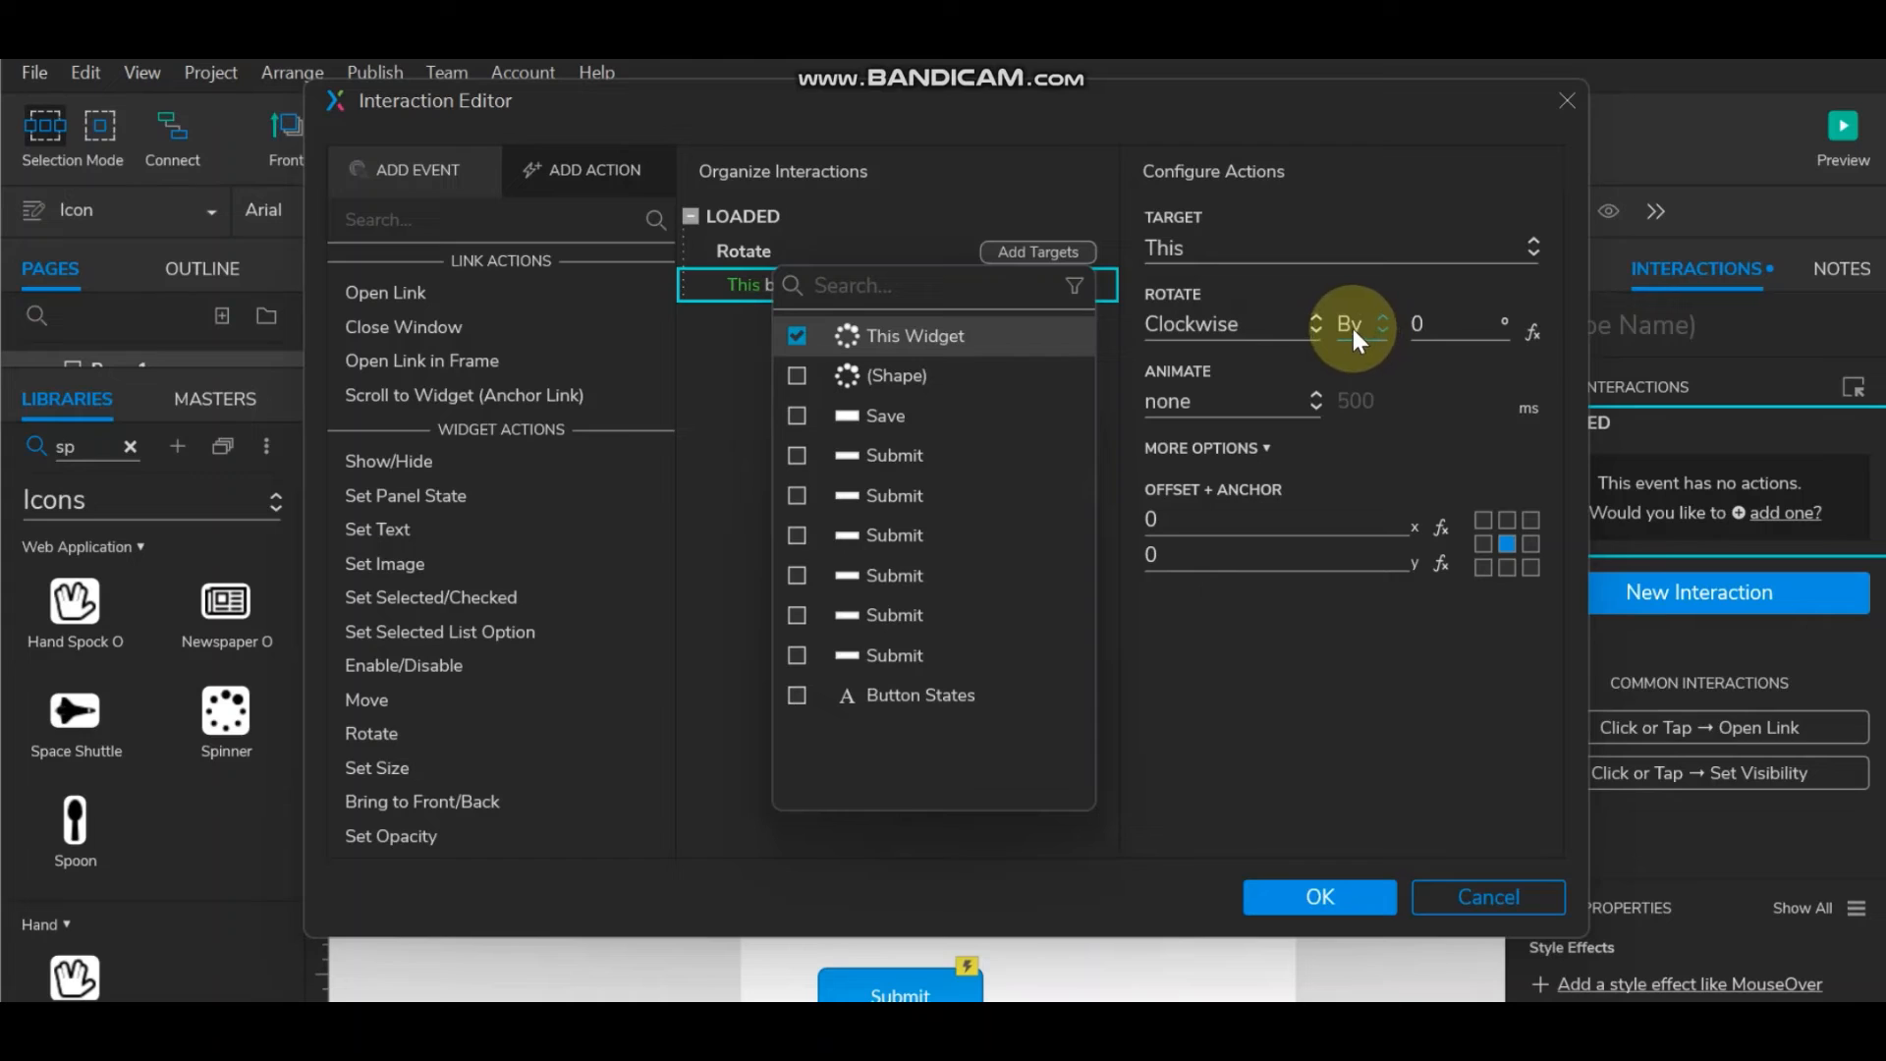
left_click(1426, 323)
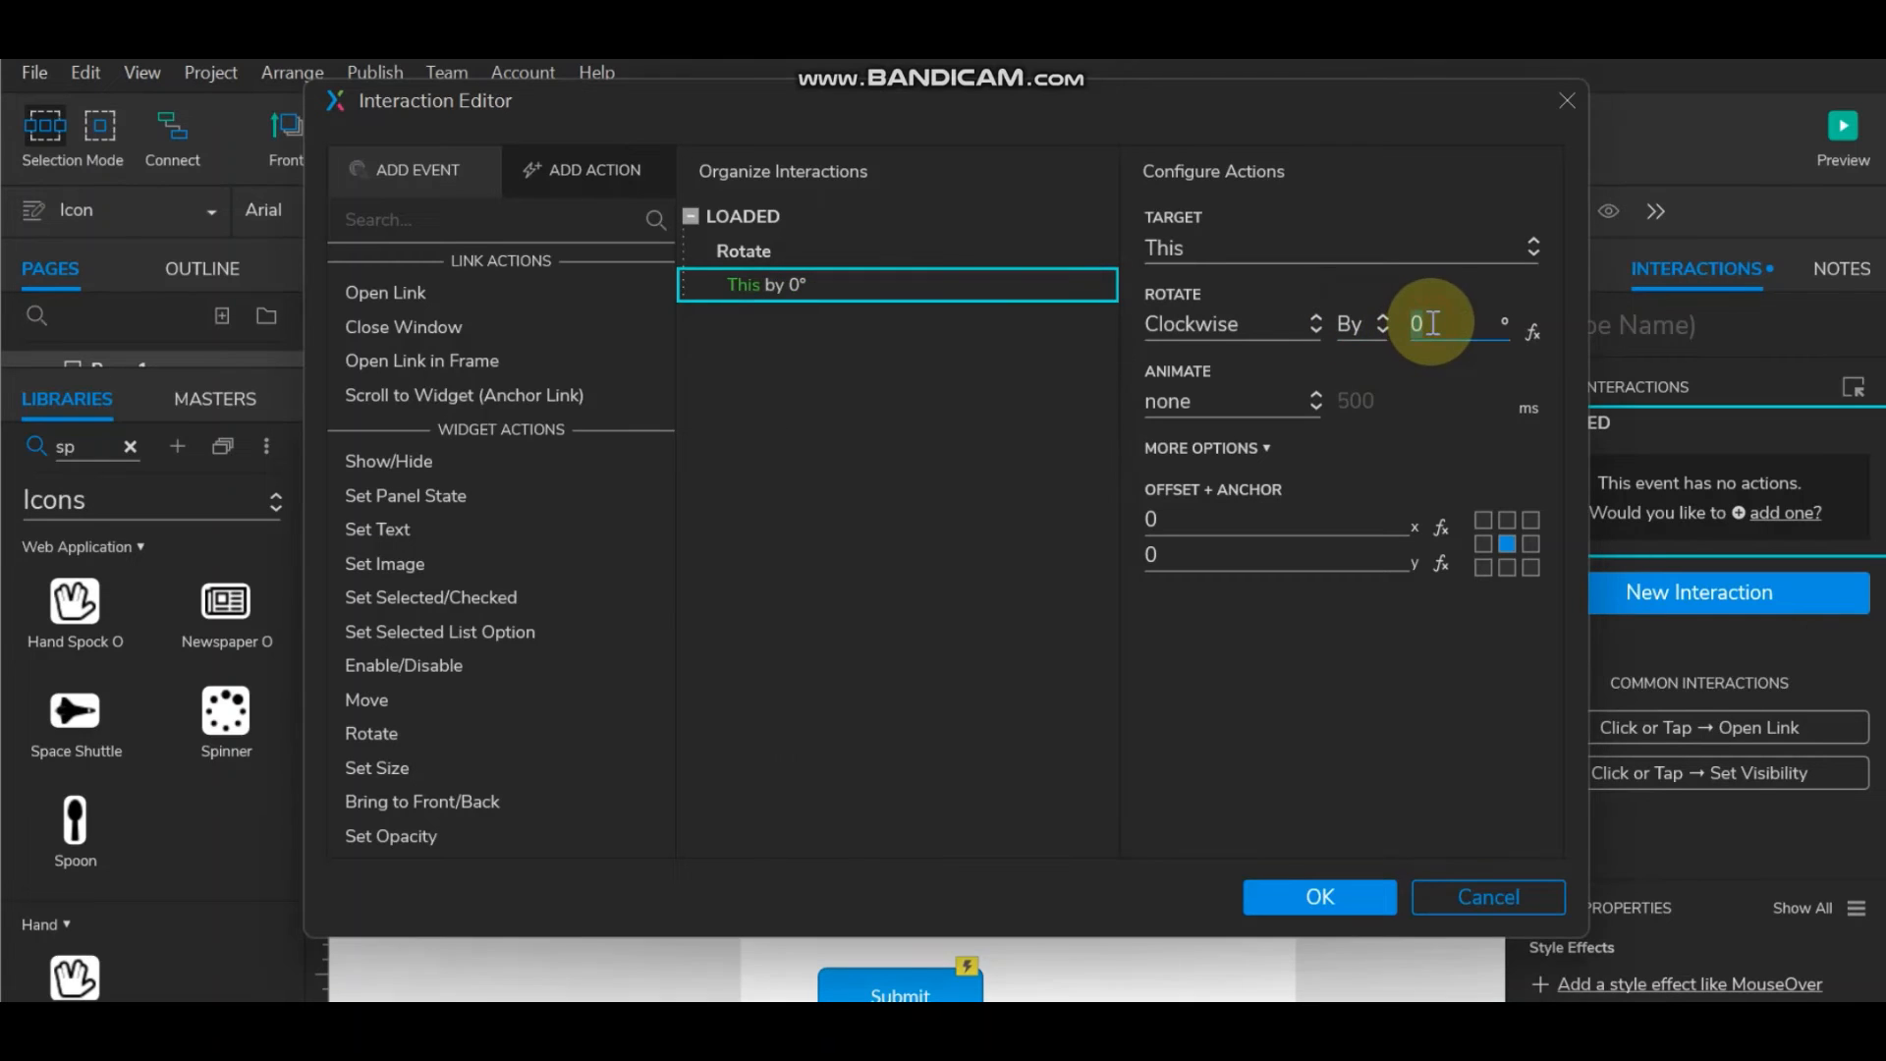
type("360")
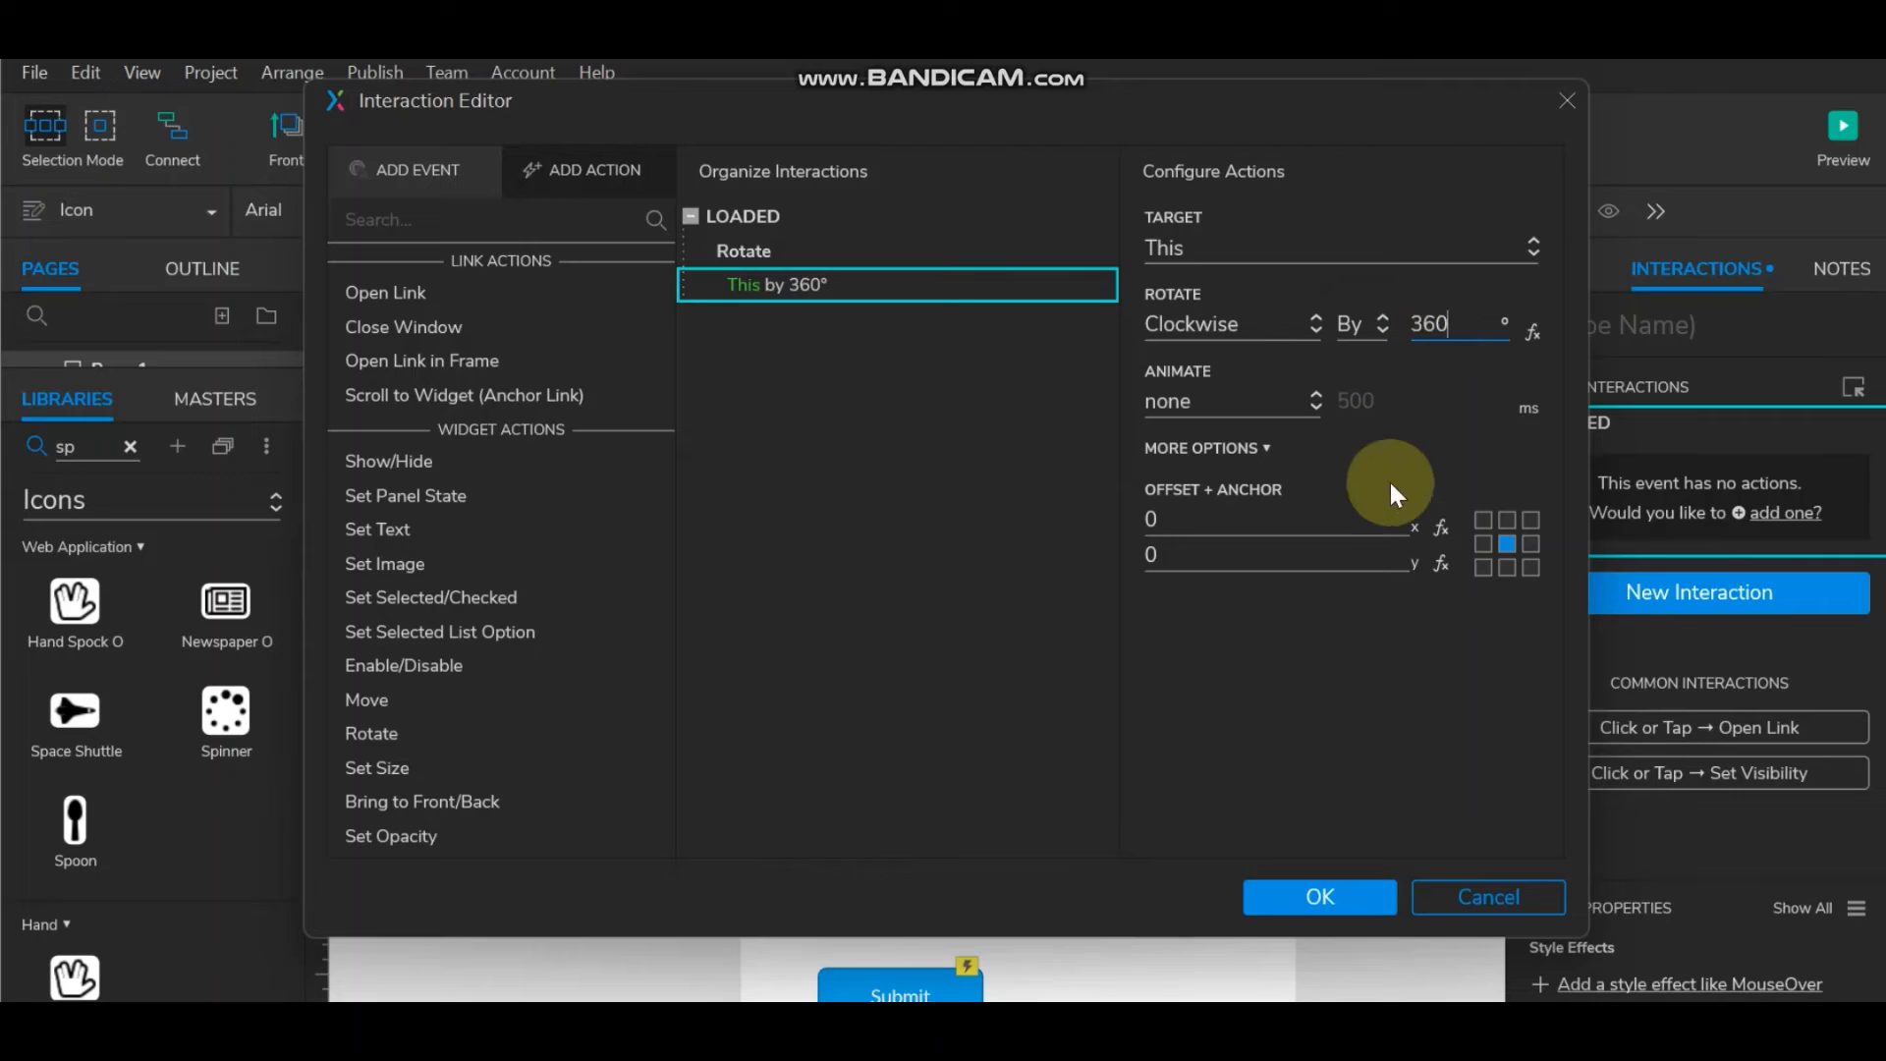
Animate the spinner's rotation with ease in cubic over 500 ms and apply the interaction.
left_click(1254, 395)
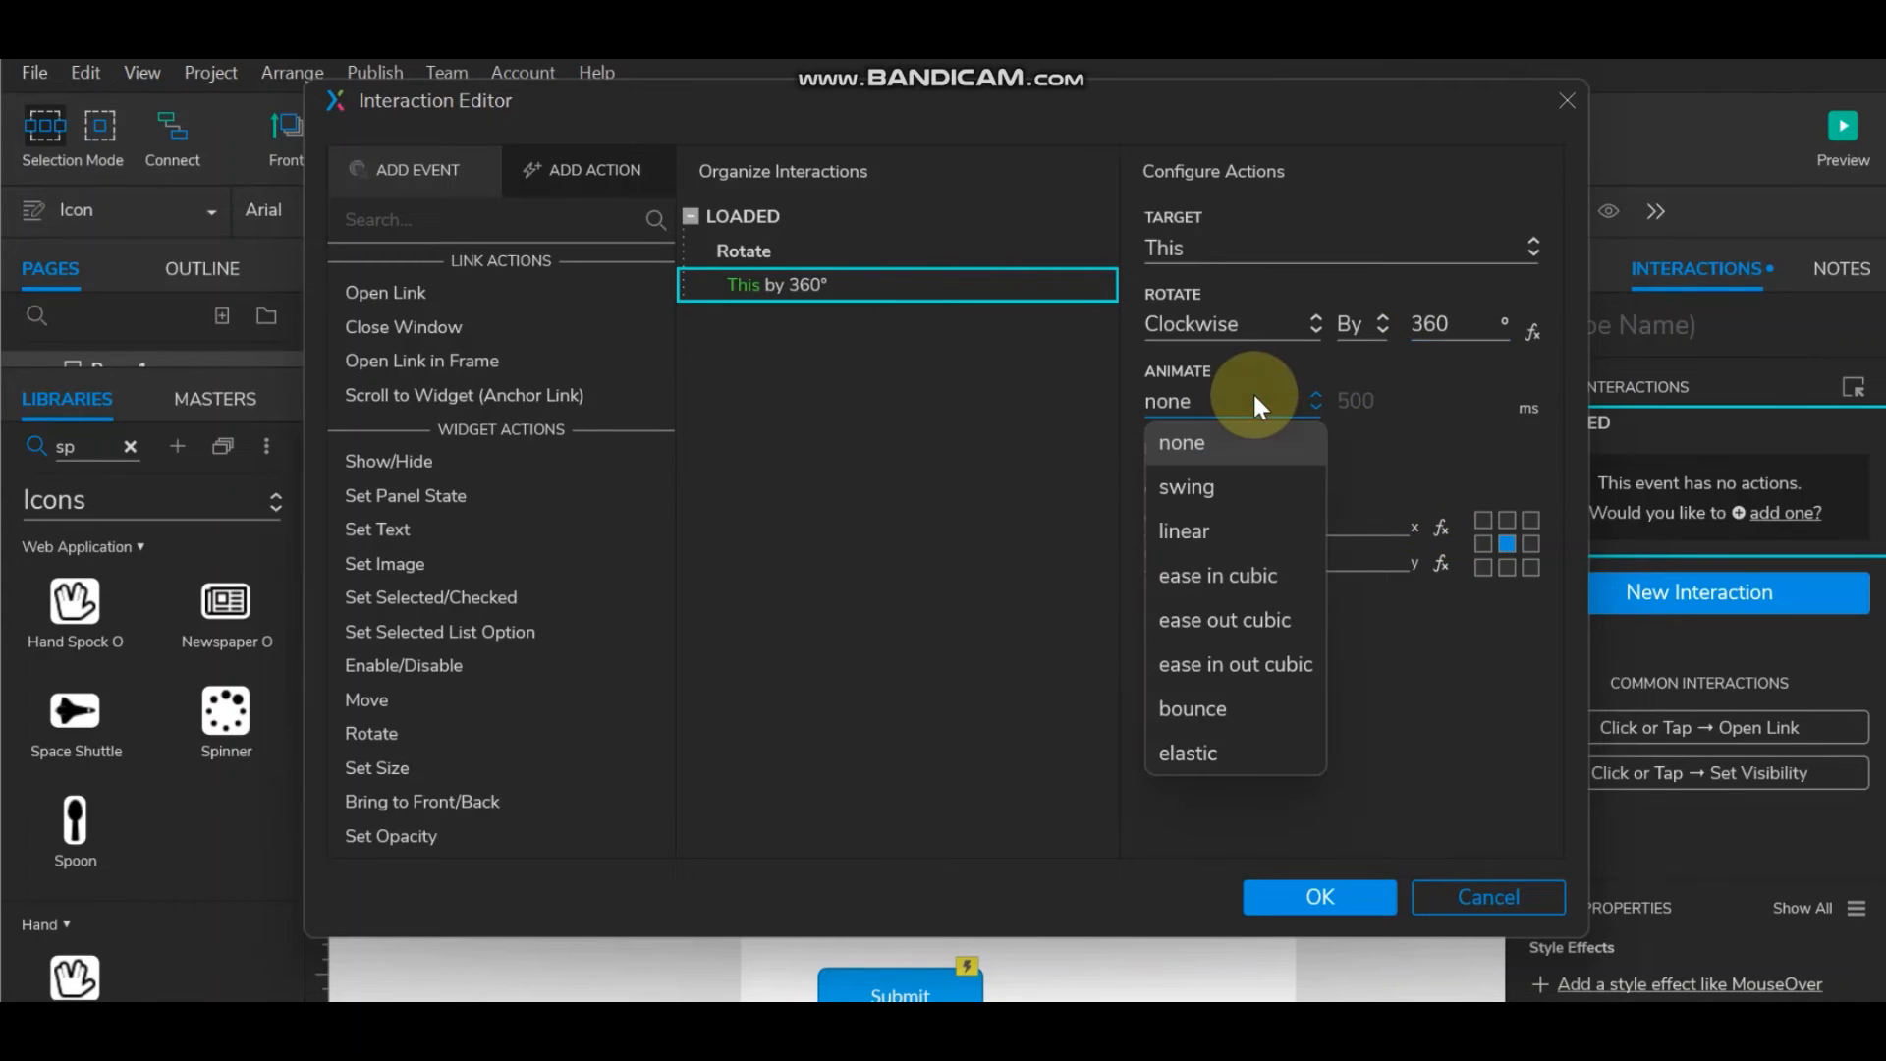
left_click(1263, 571)
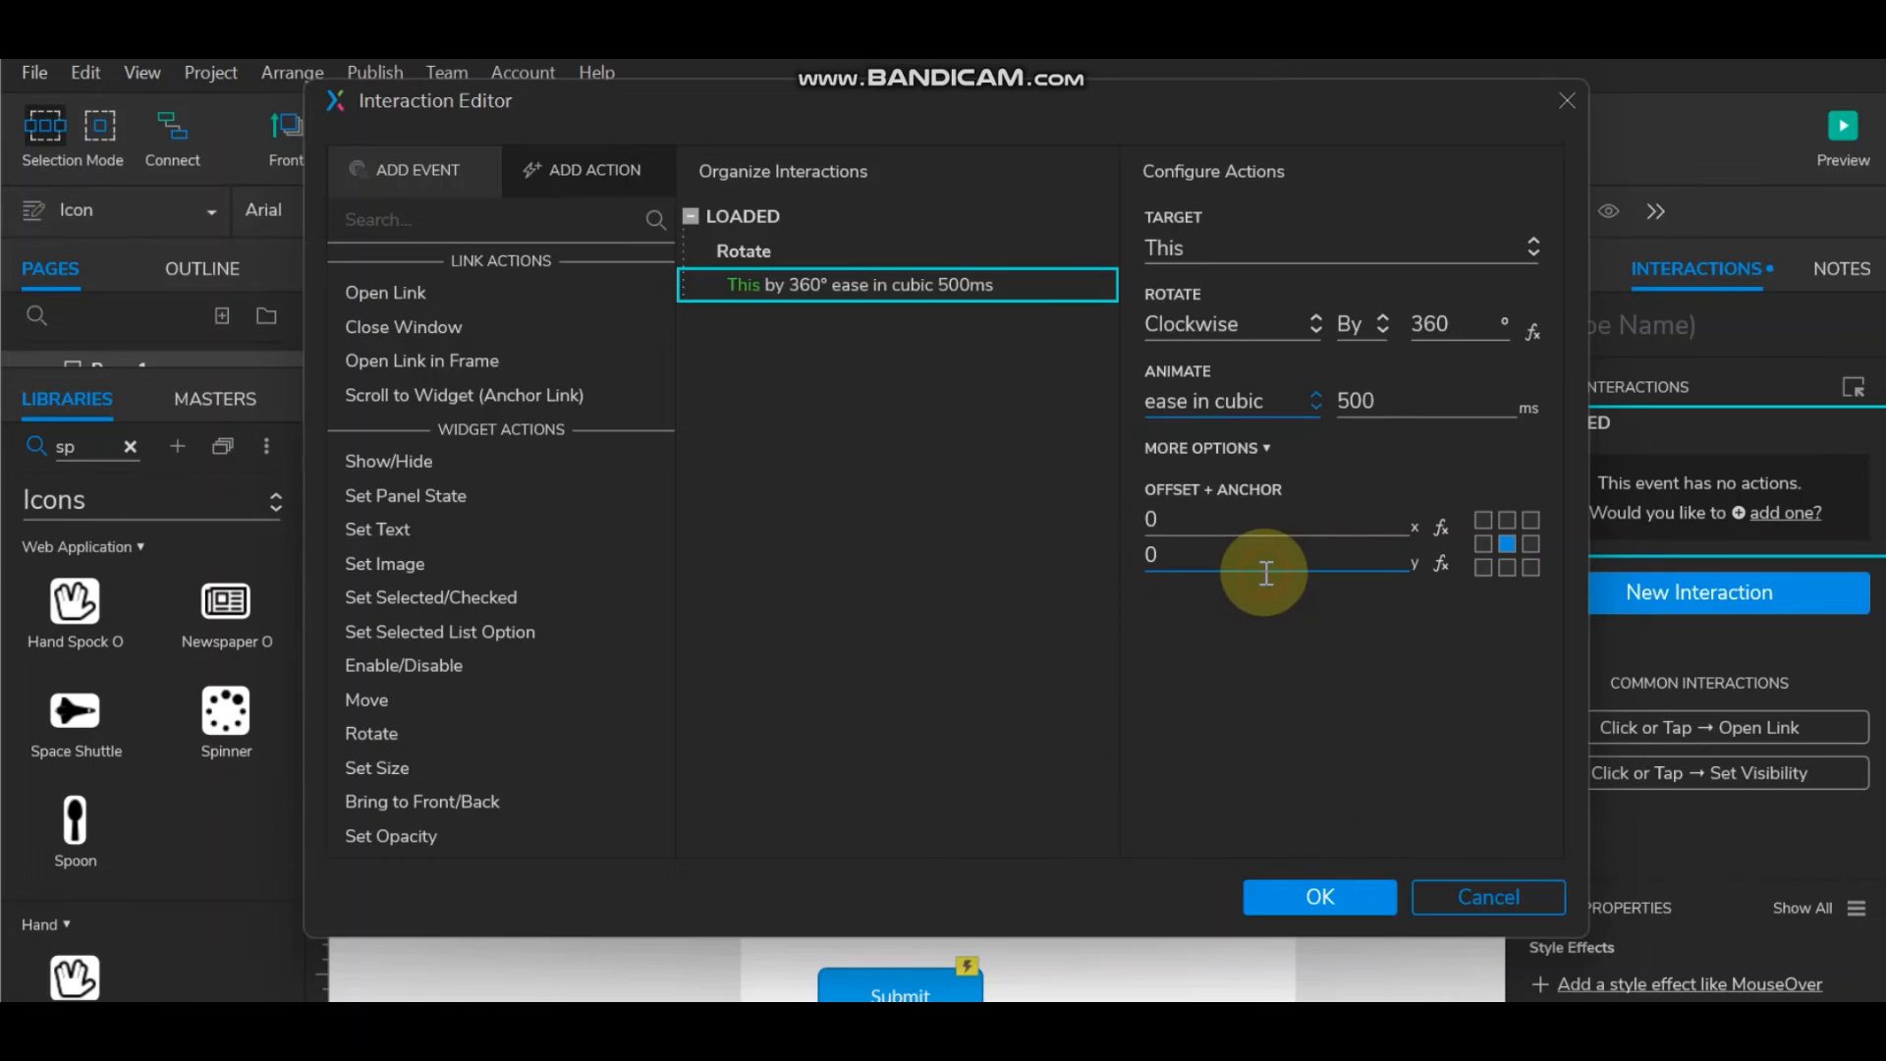
left_click(1284, 518)
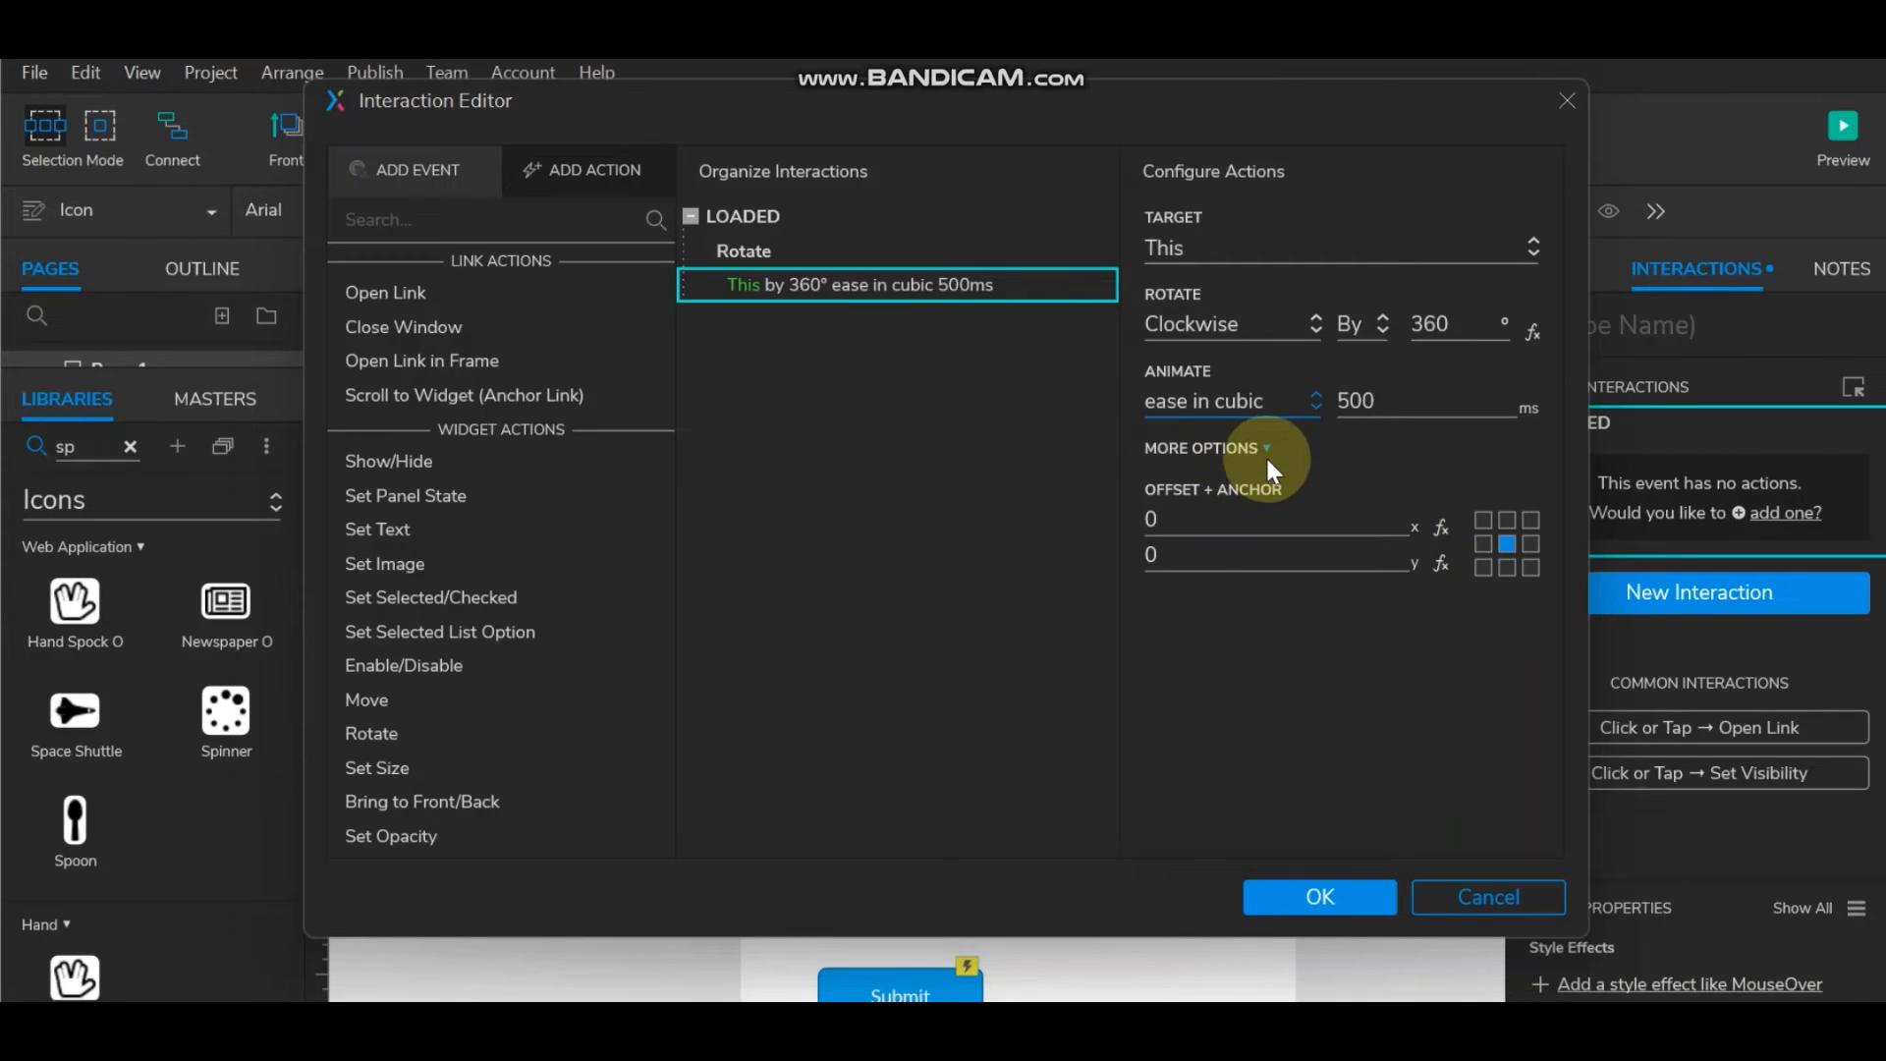
left_click(1323, 889)
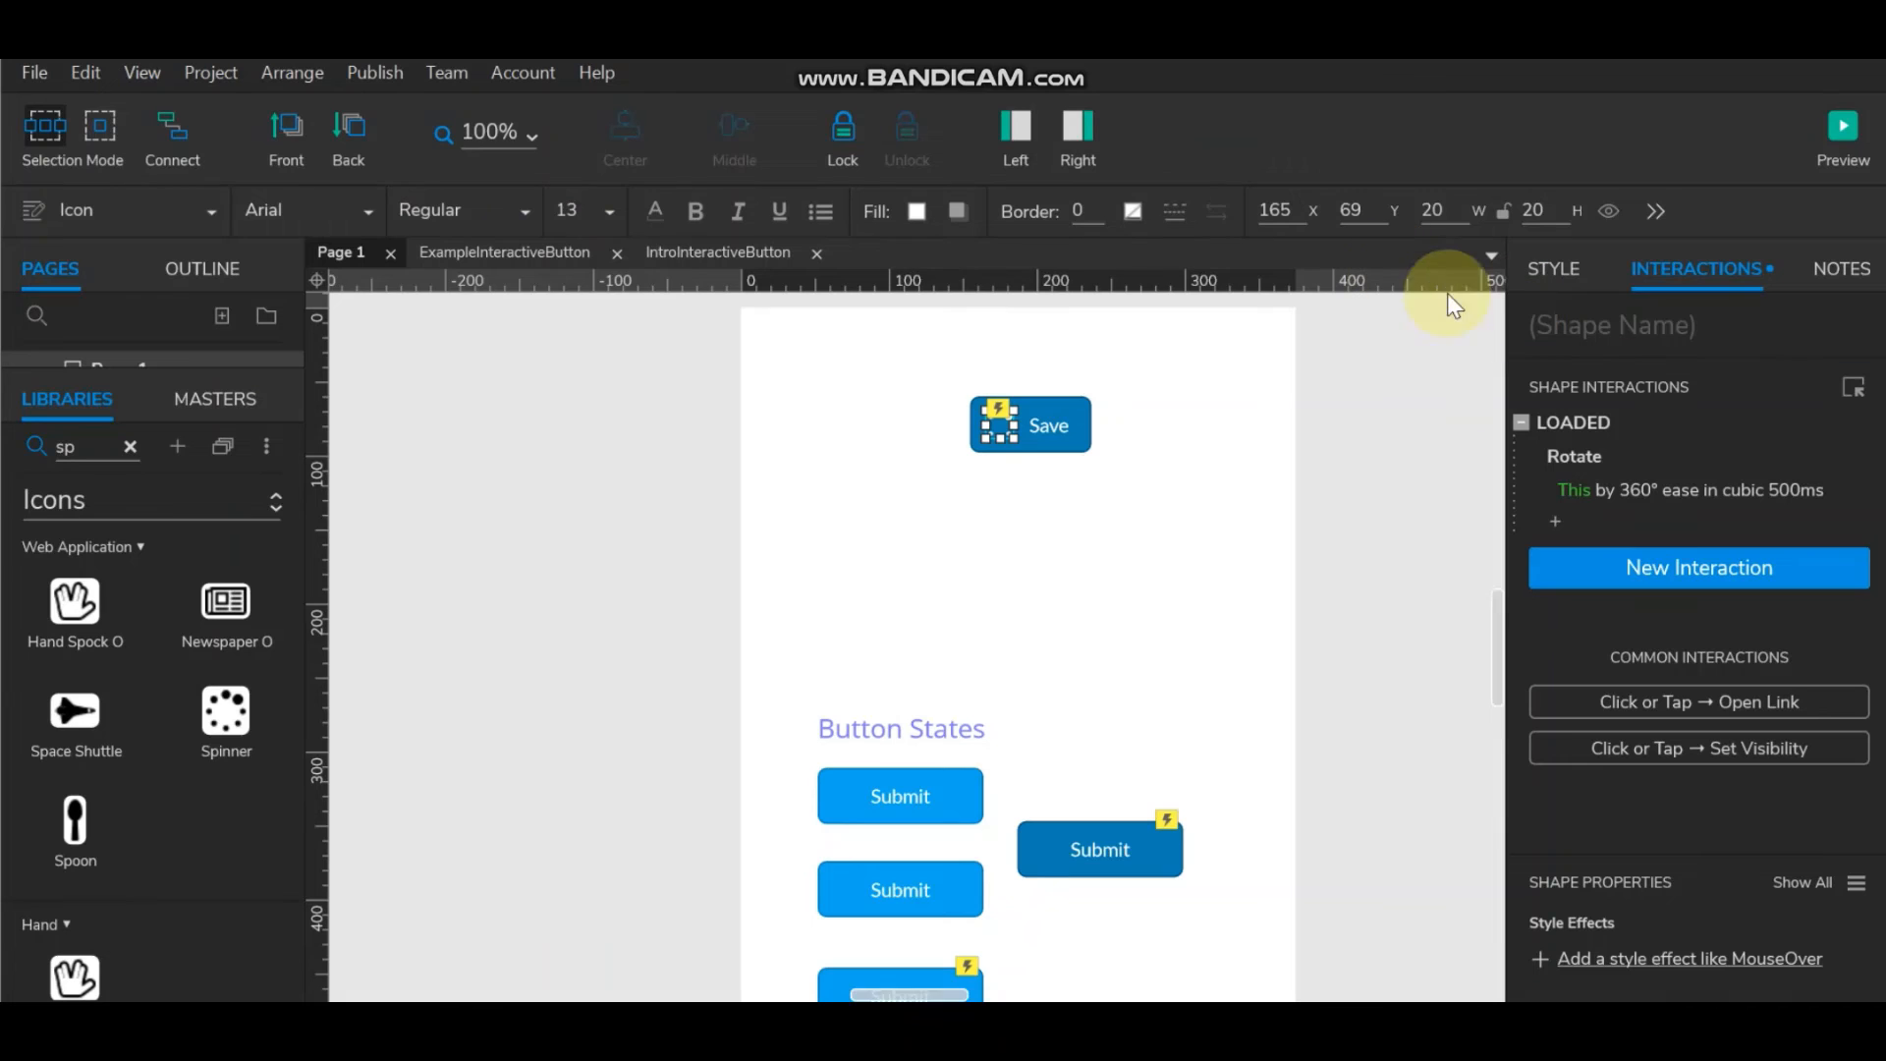
Preview the page in the browser, reload it to check the spinner's rotation, and return to Axure RP.
double_click(1575, 415)
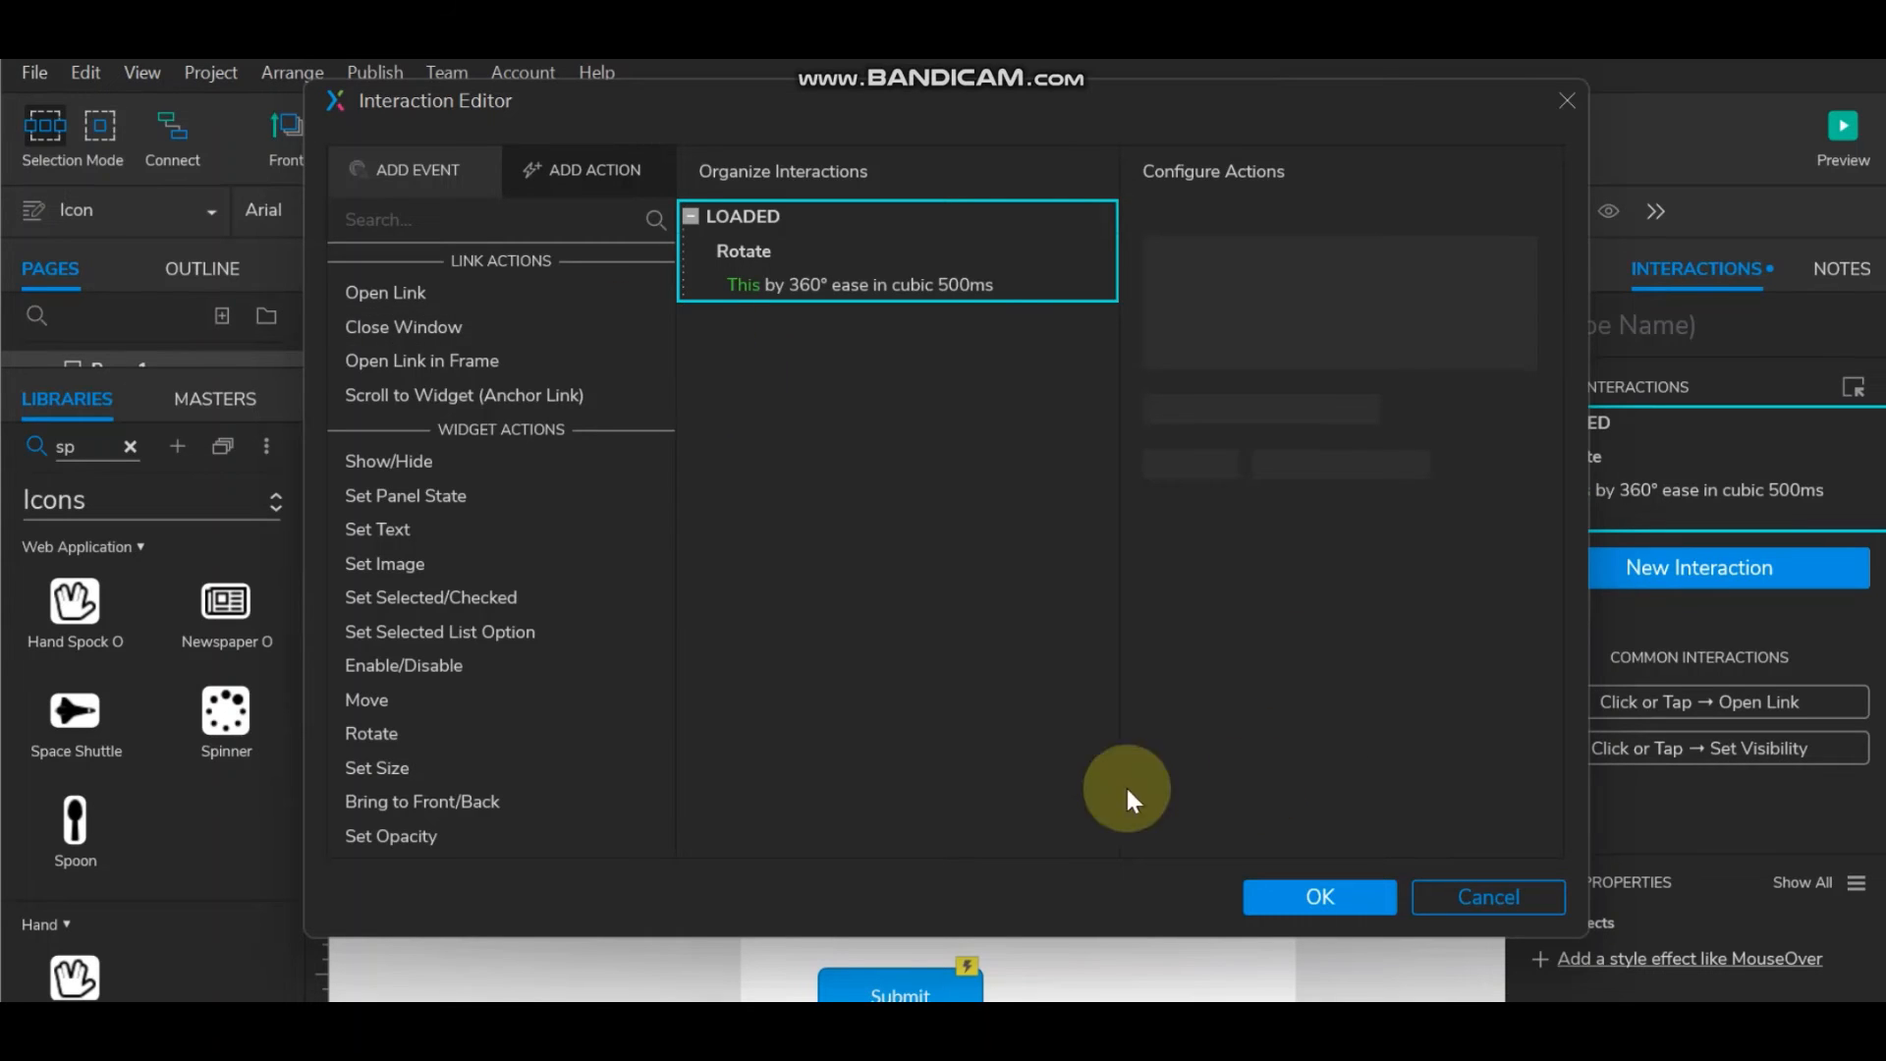
left_click(1304, 893)
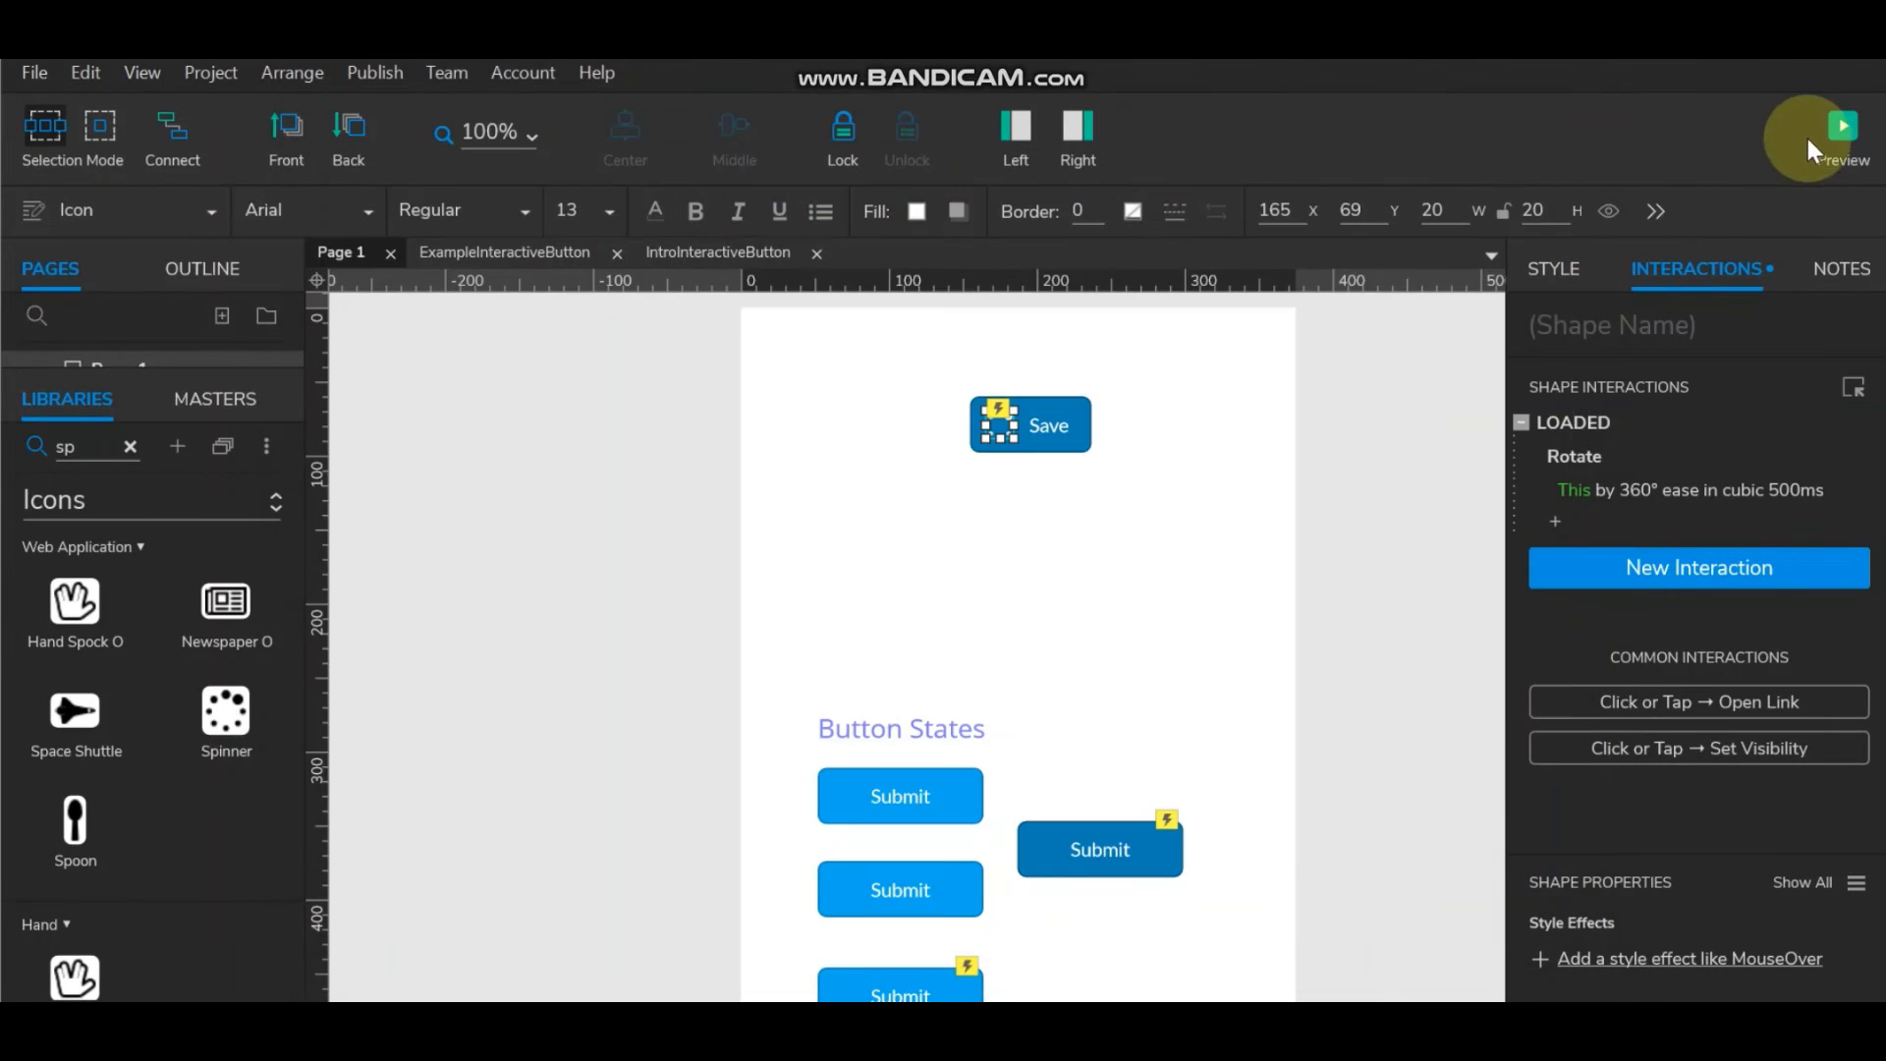
left_click(1842, 126)
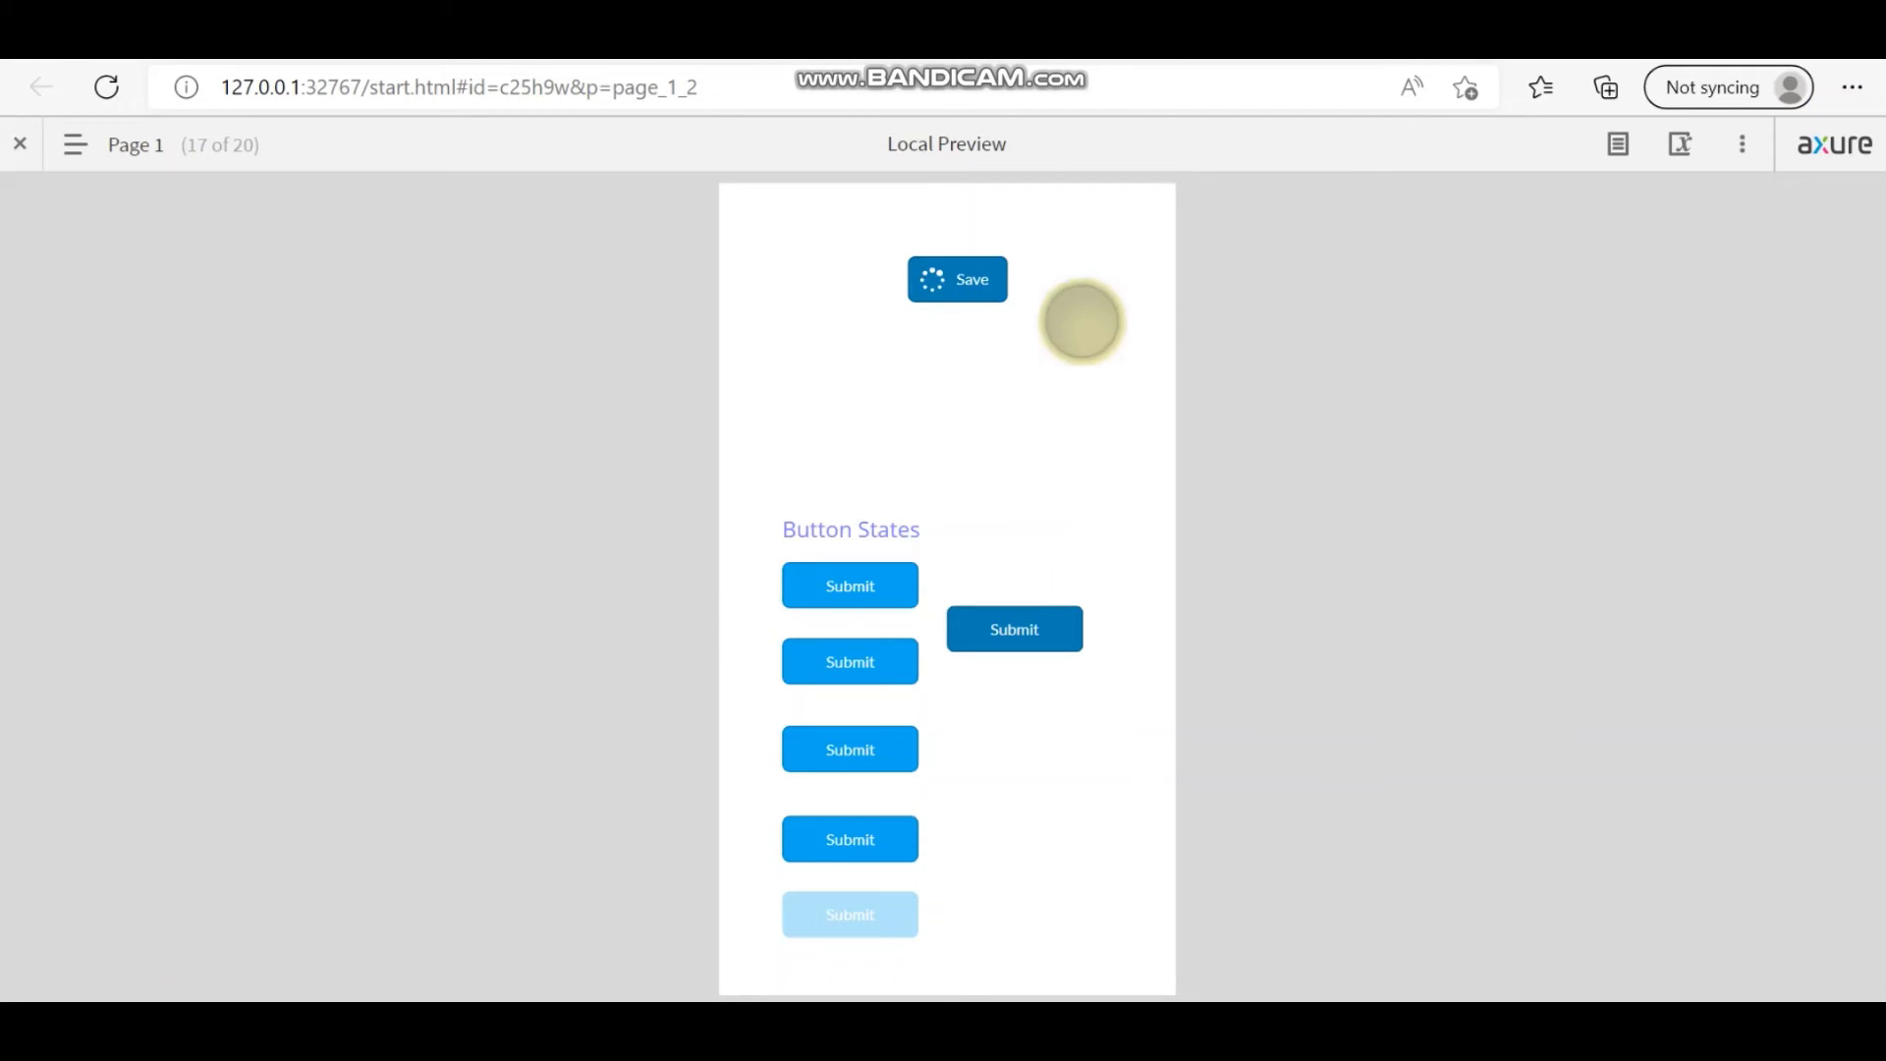
left_click(104, 86)
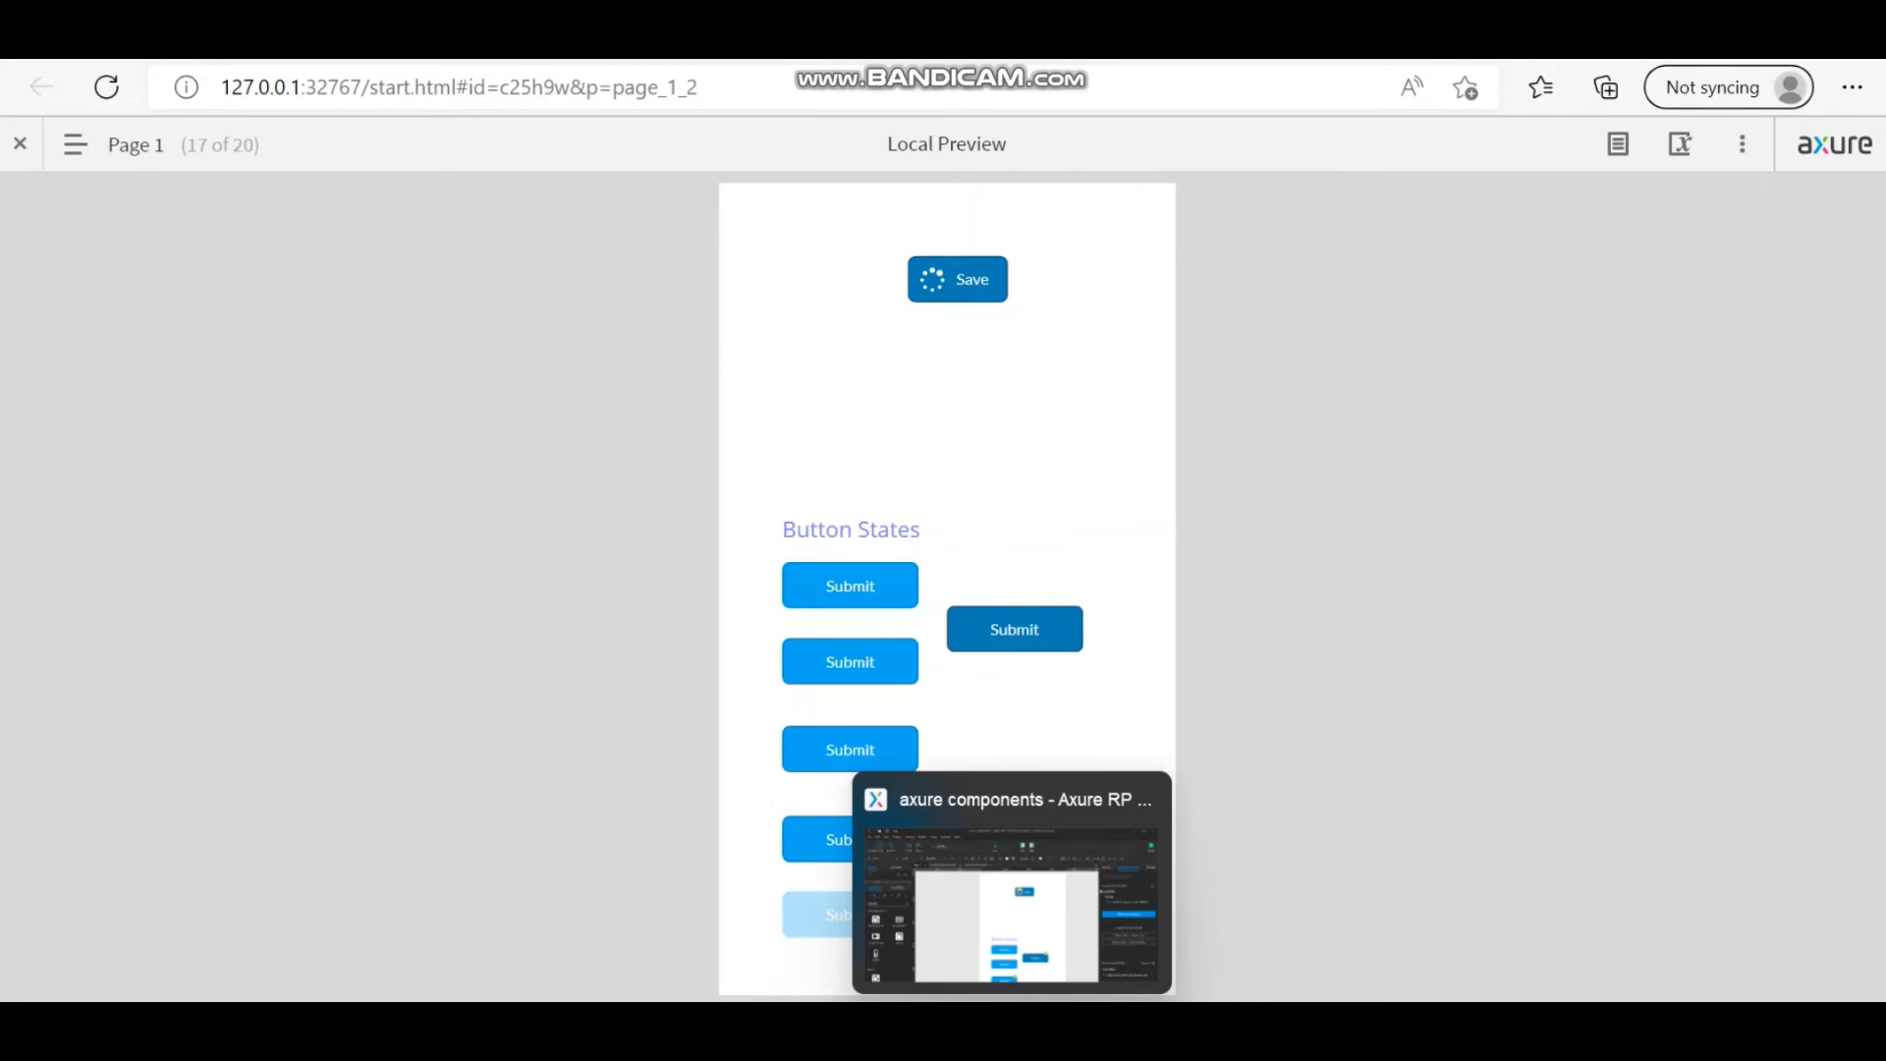
left_click(1011, 1024)
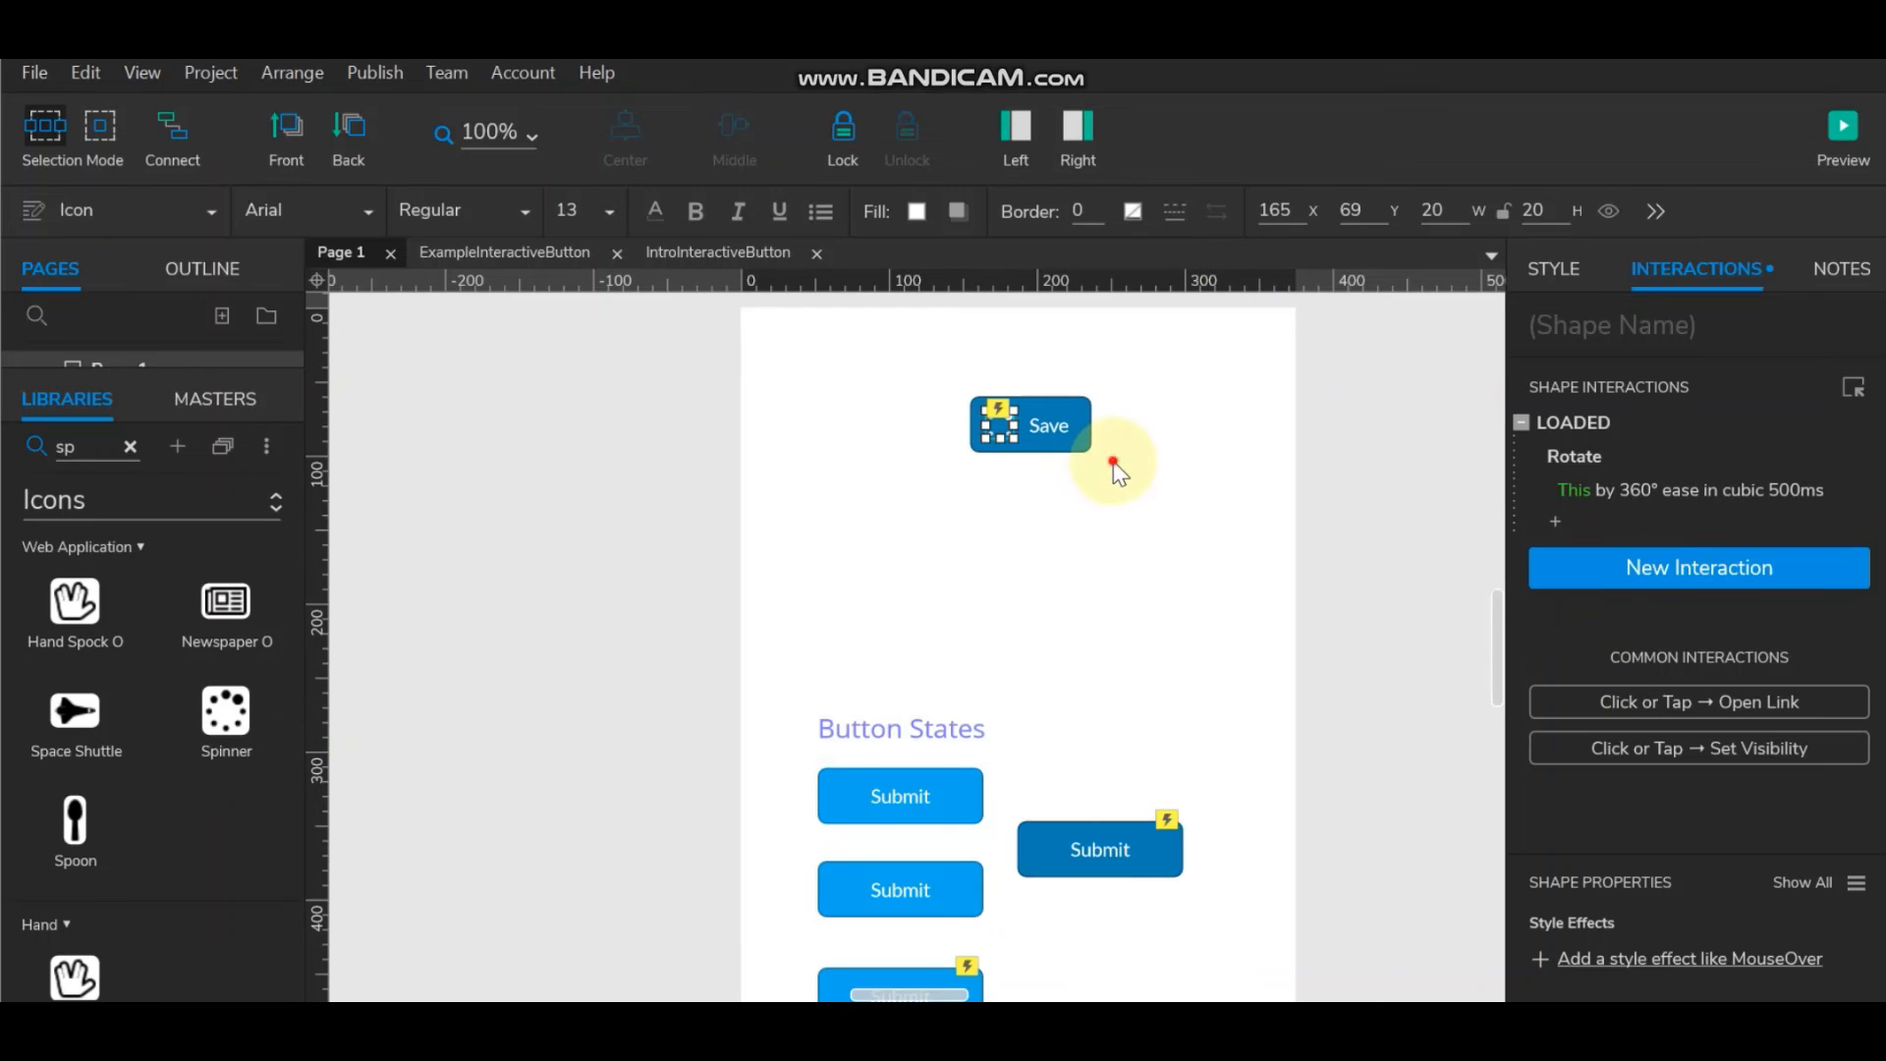
Add a 300 ms Wait action after the rotation in the spinner icon's Loaded event.
left_click(1195, 493)
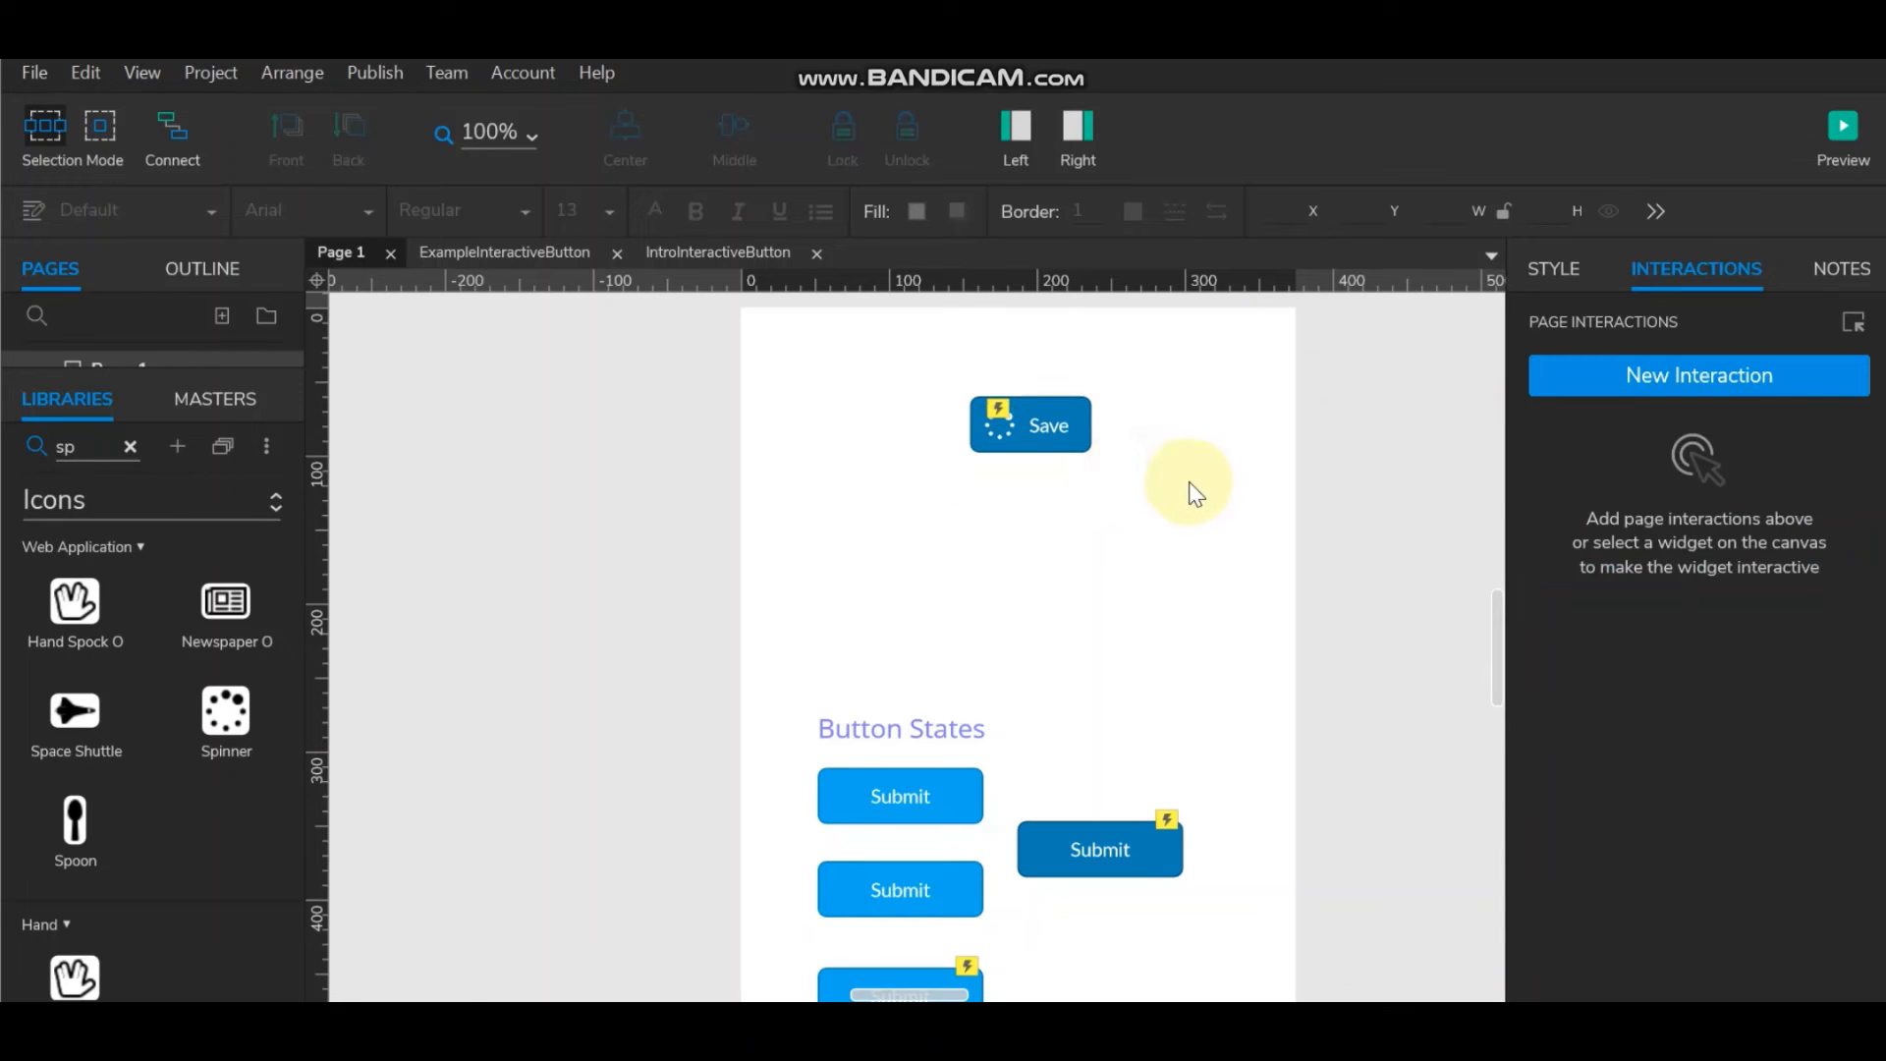
left_click(999, 424)
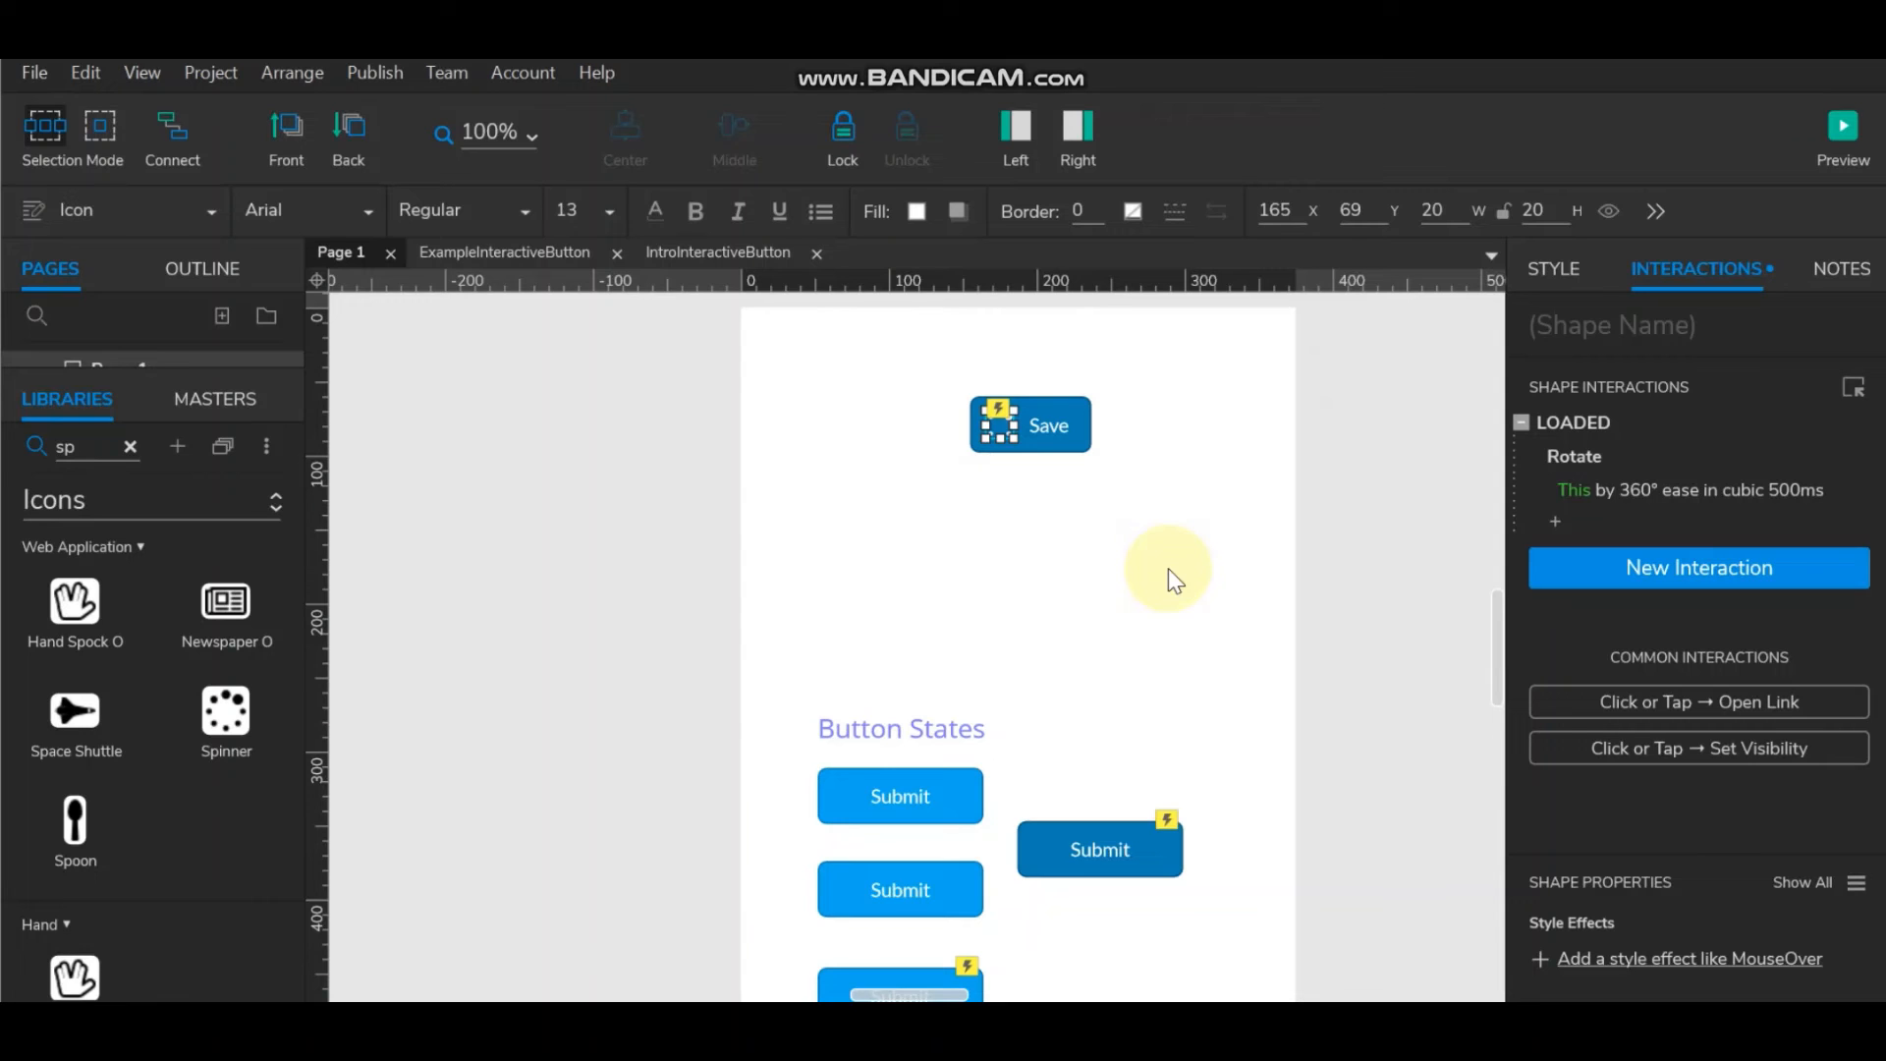
double_click(1588, 420)
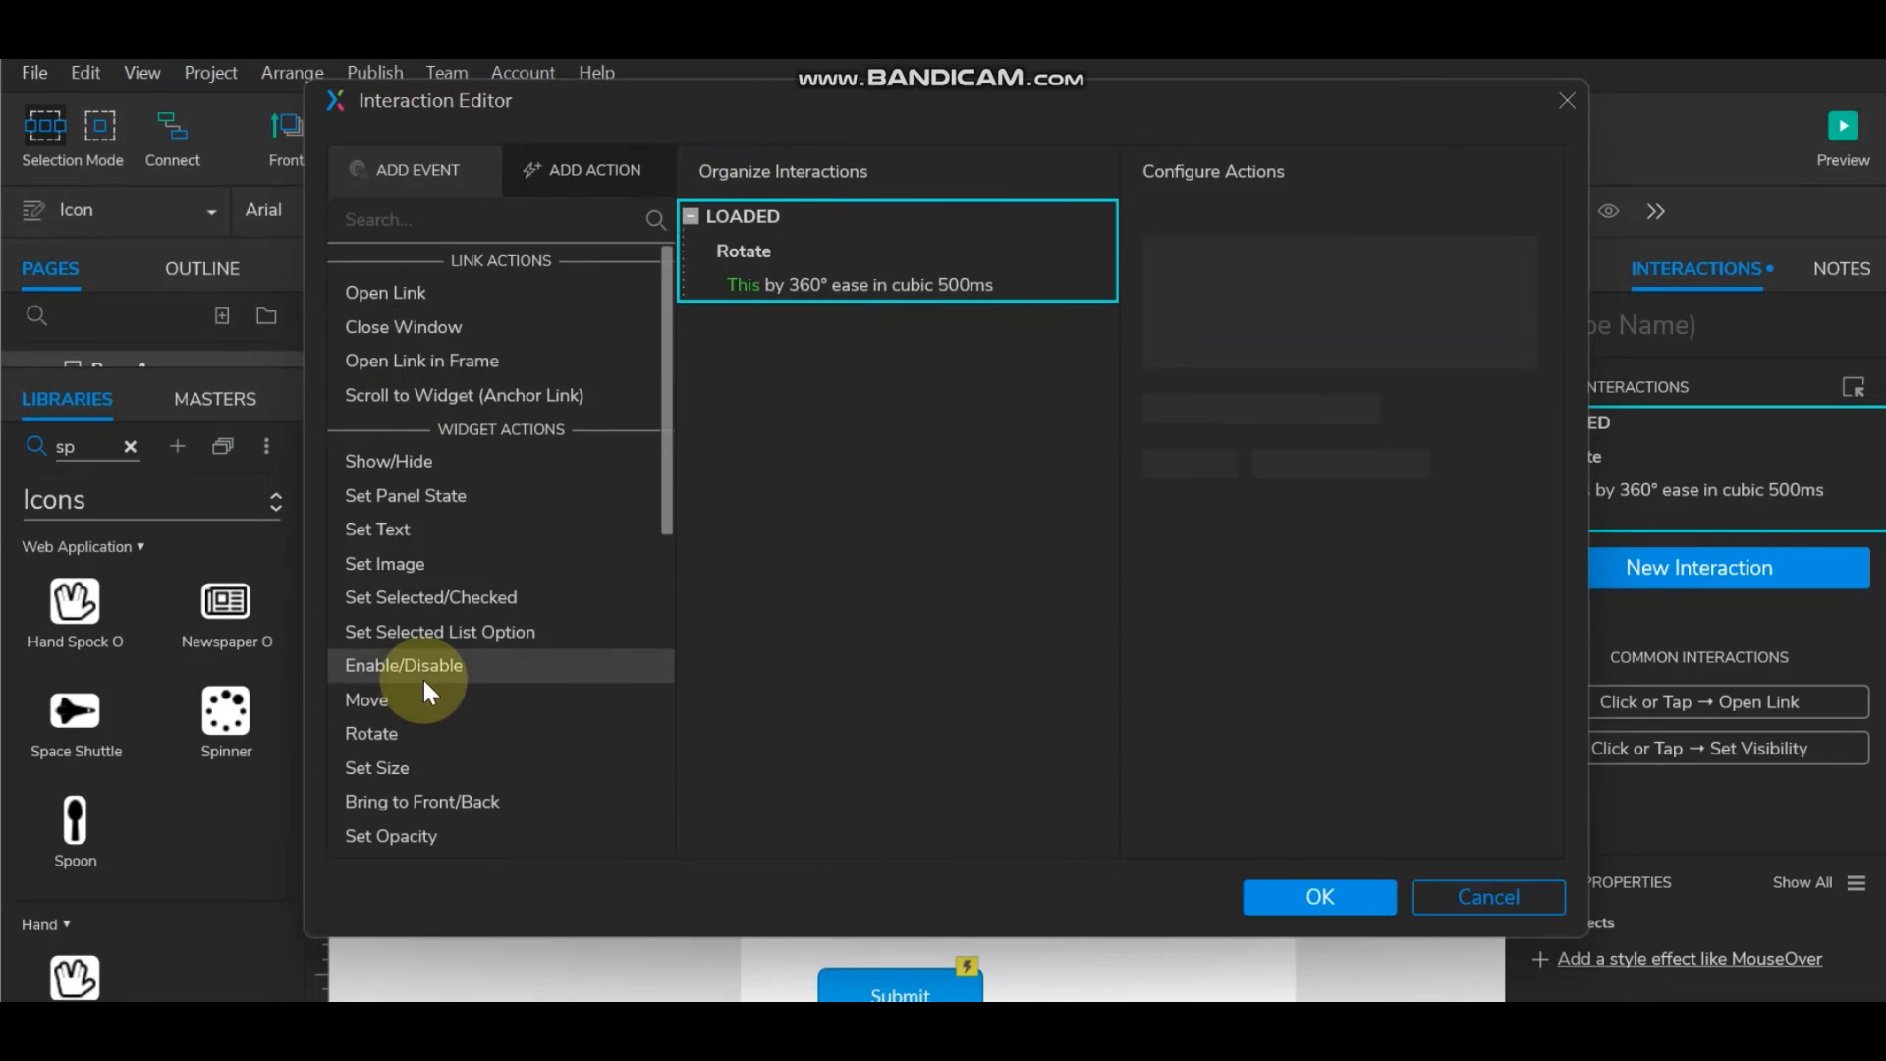
scroll(416, 673, "down", 5)
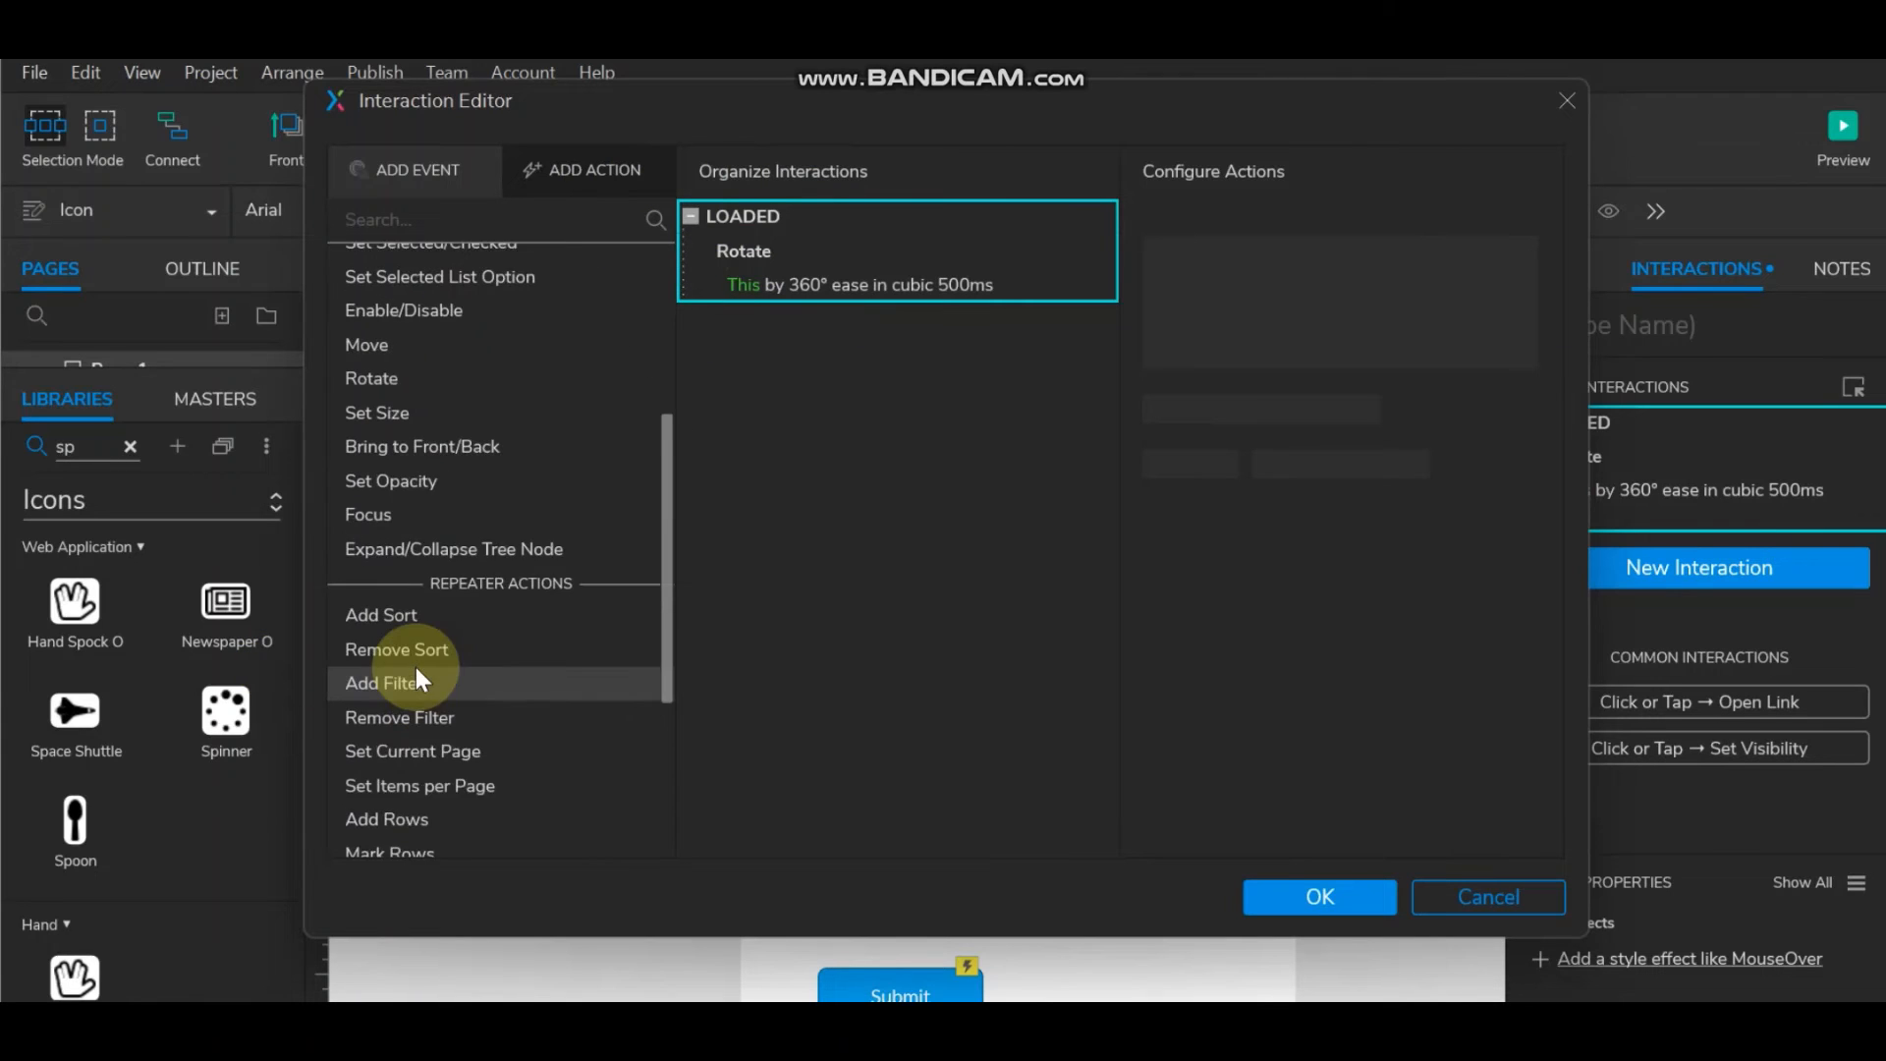
left_click(364, 771)
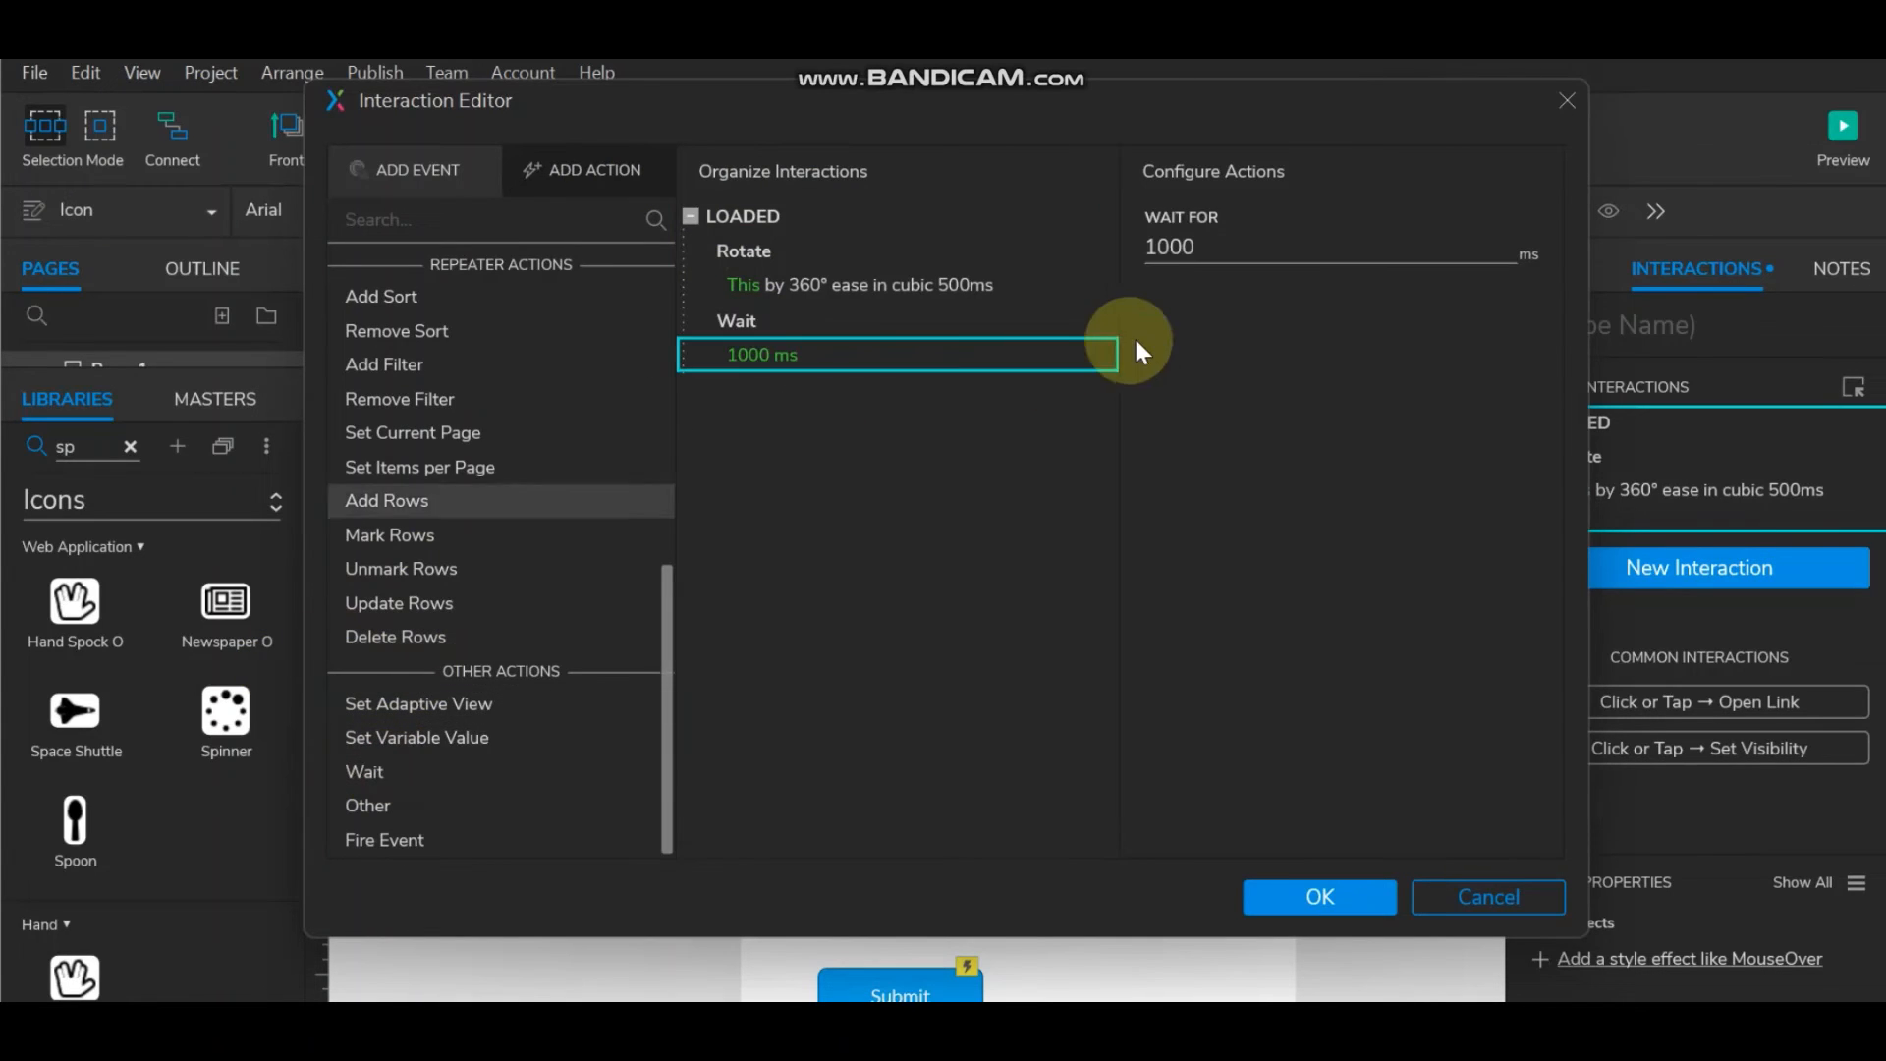
left_click_drag(1145, 253, 1293, 240)
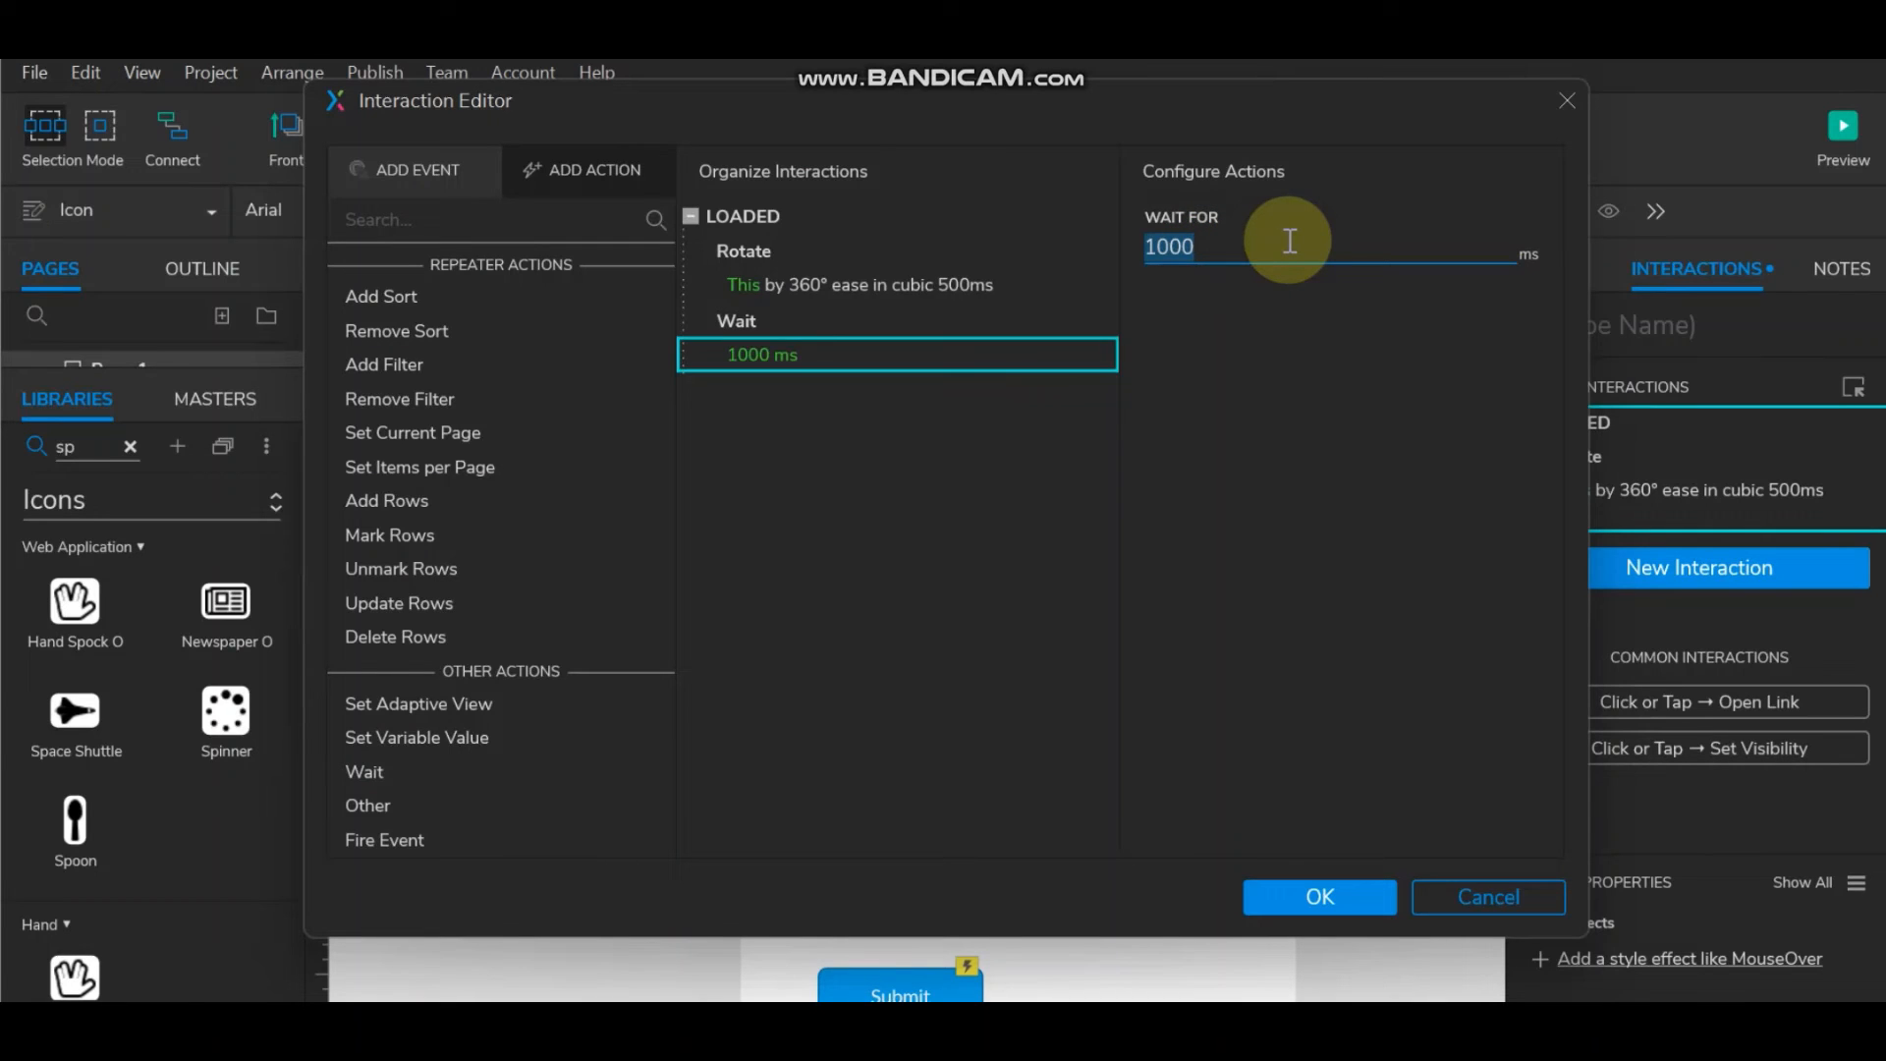
type("300")
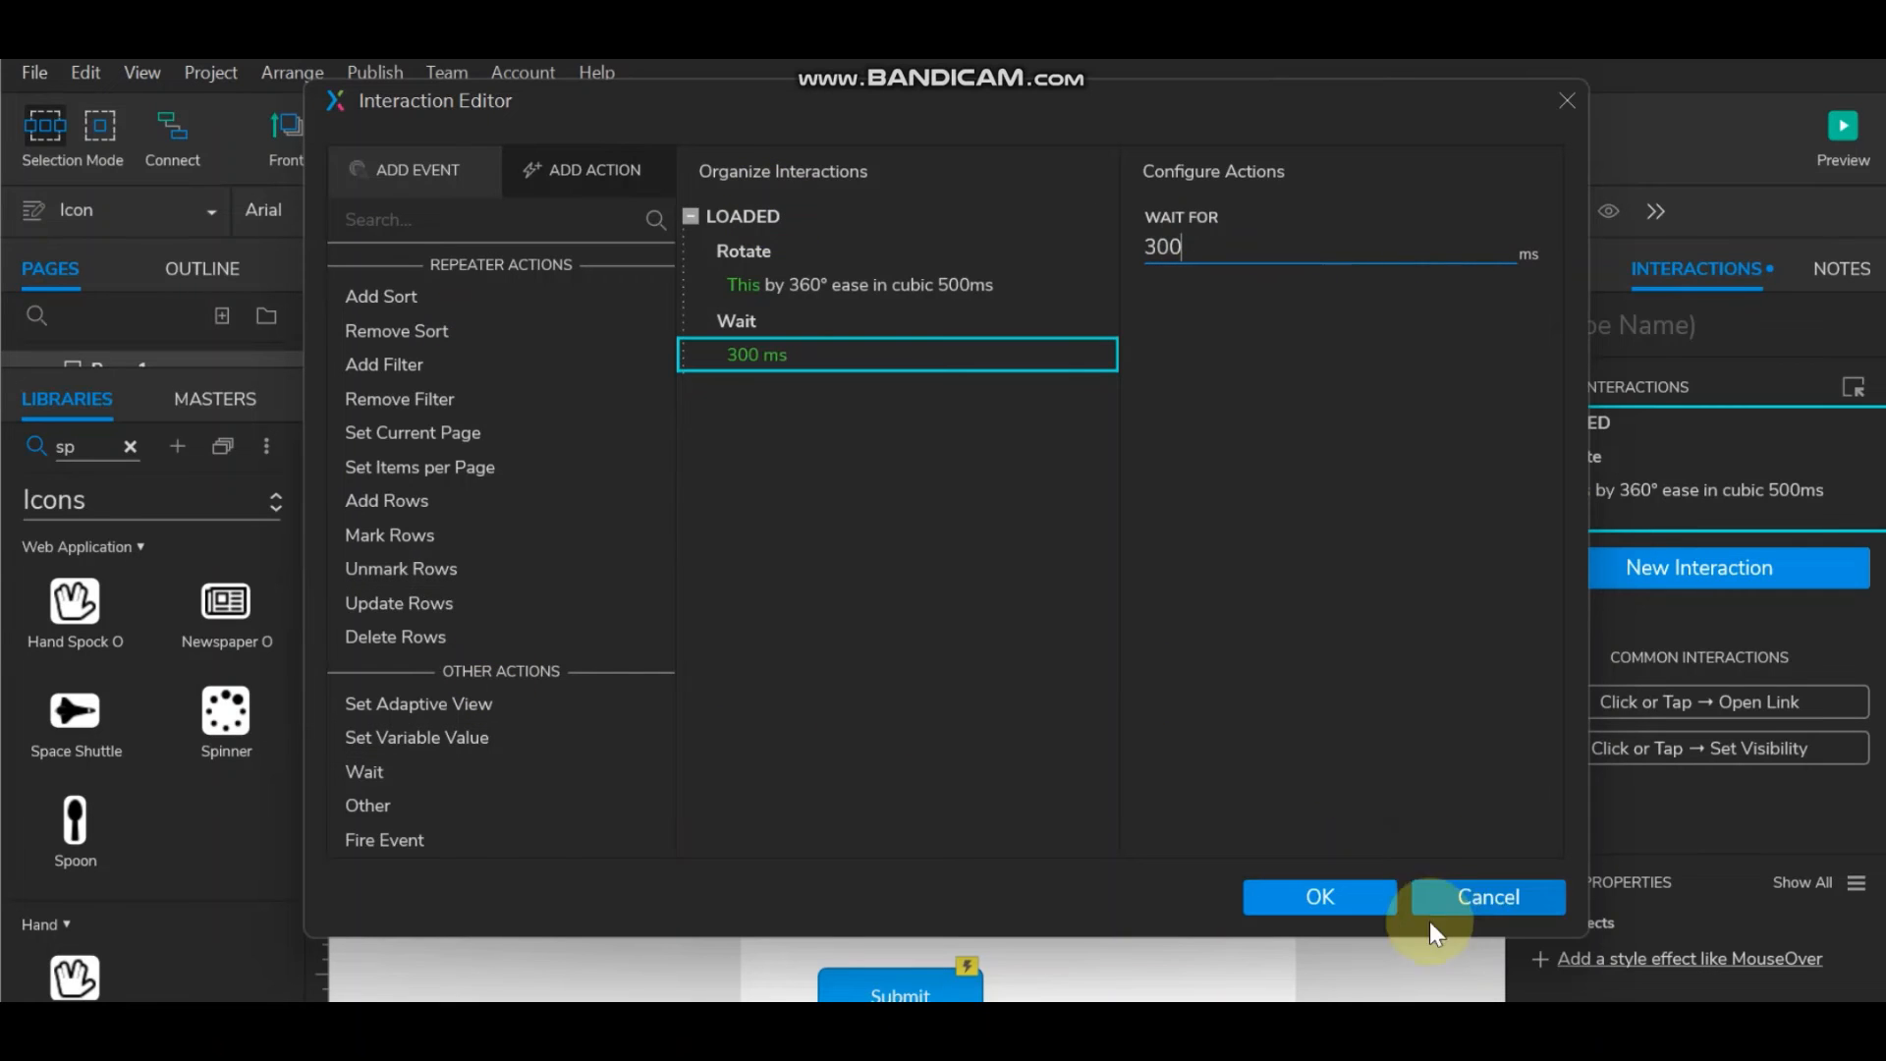
left_click(1319, 894)
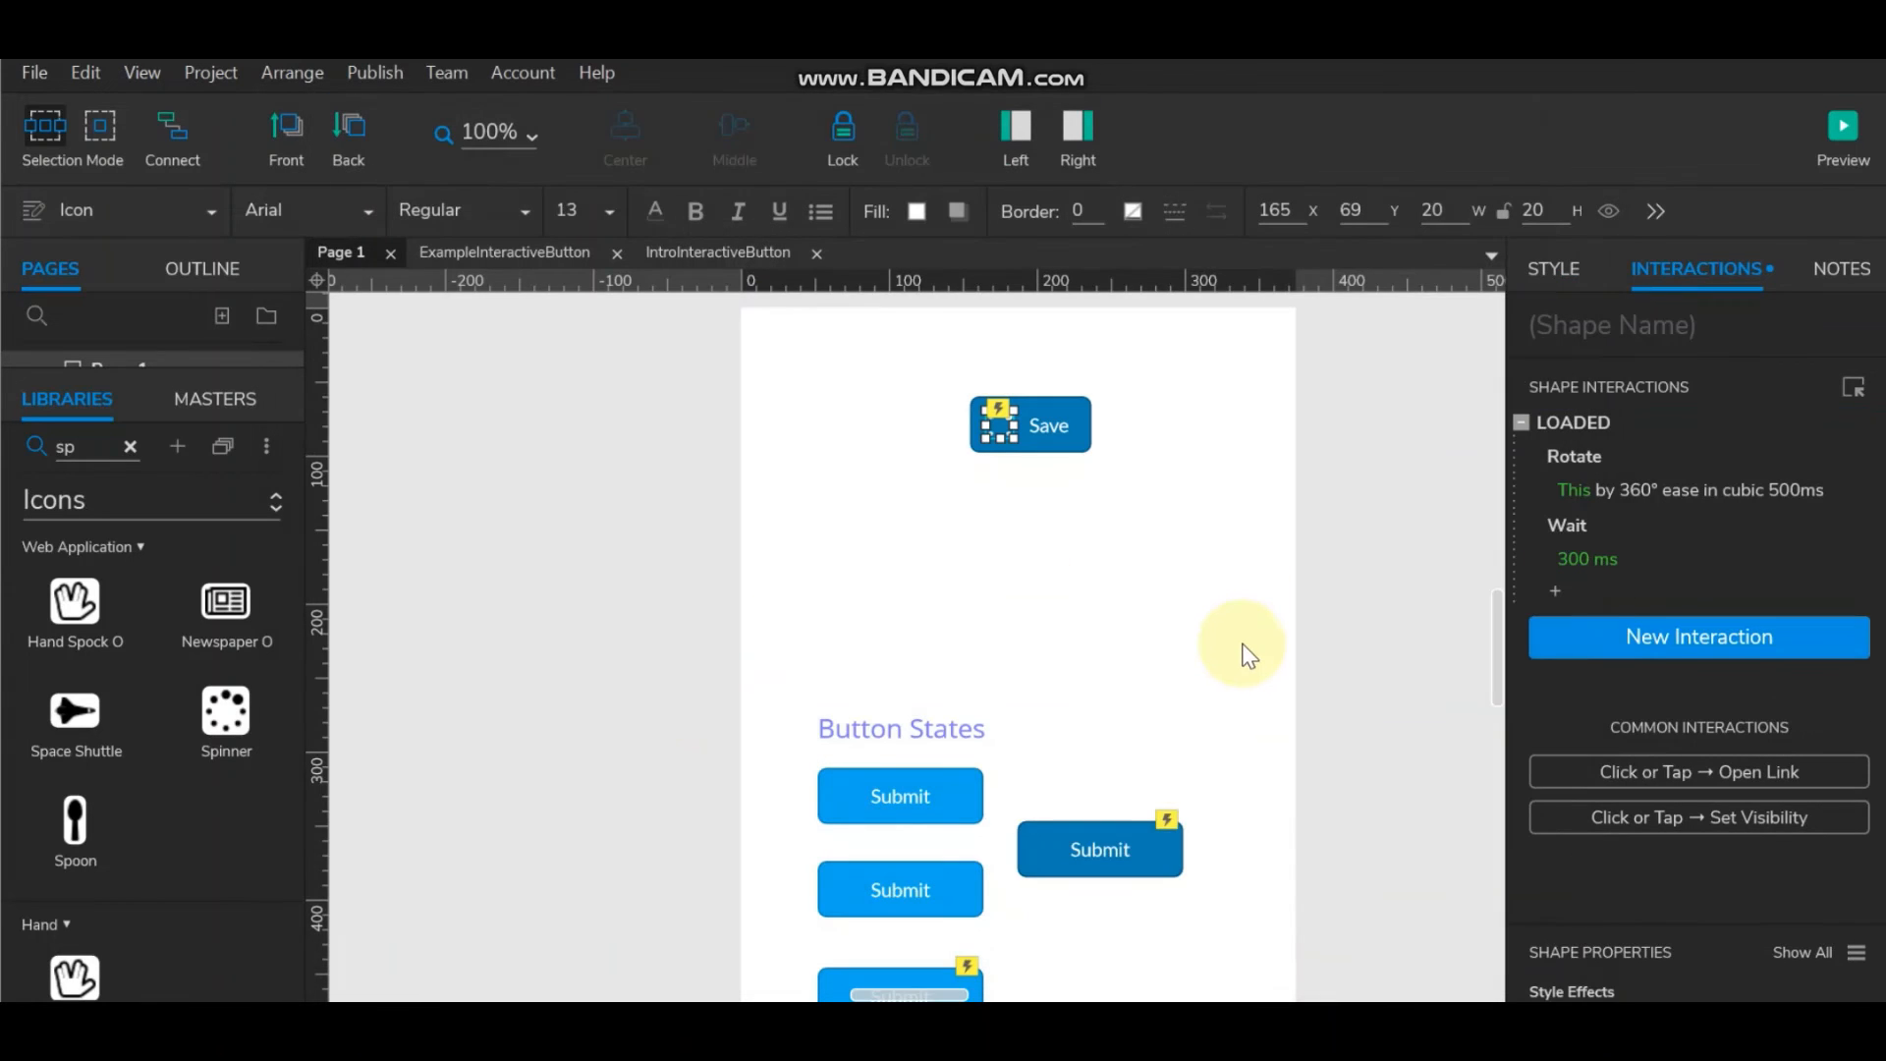
Set the spinner's rotation animation duration to 1000 ms and check it in the browser preview.
left_click(1635, 485)
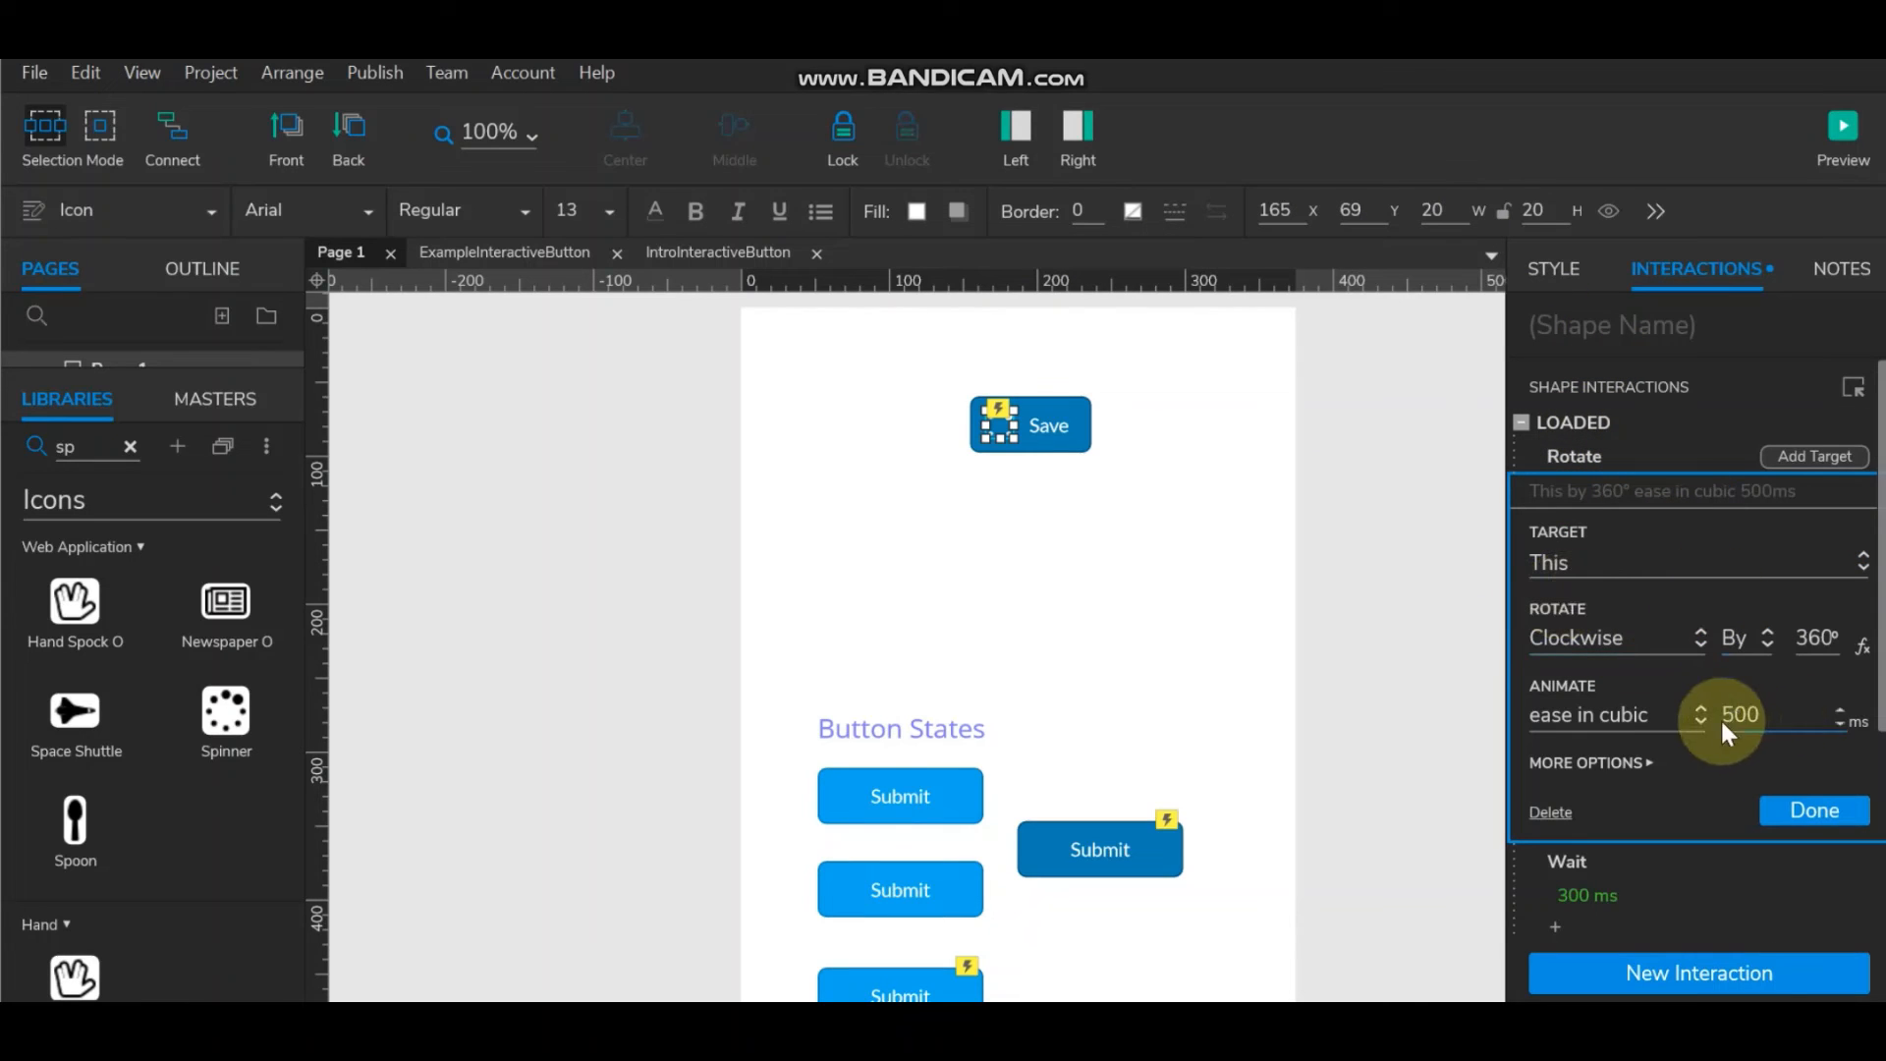
left_click(1755, 715)
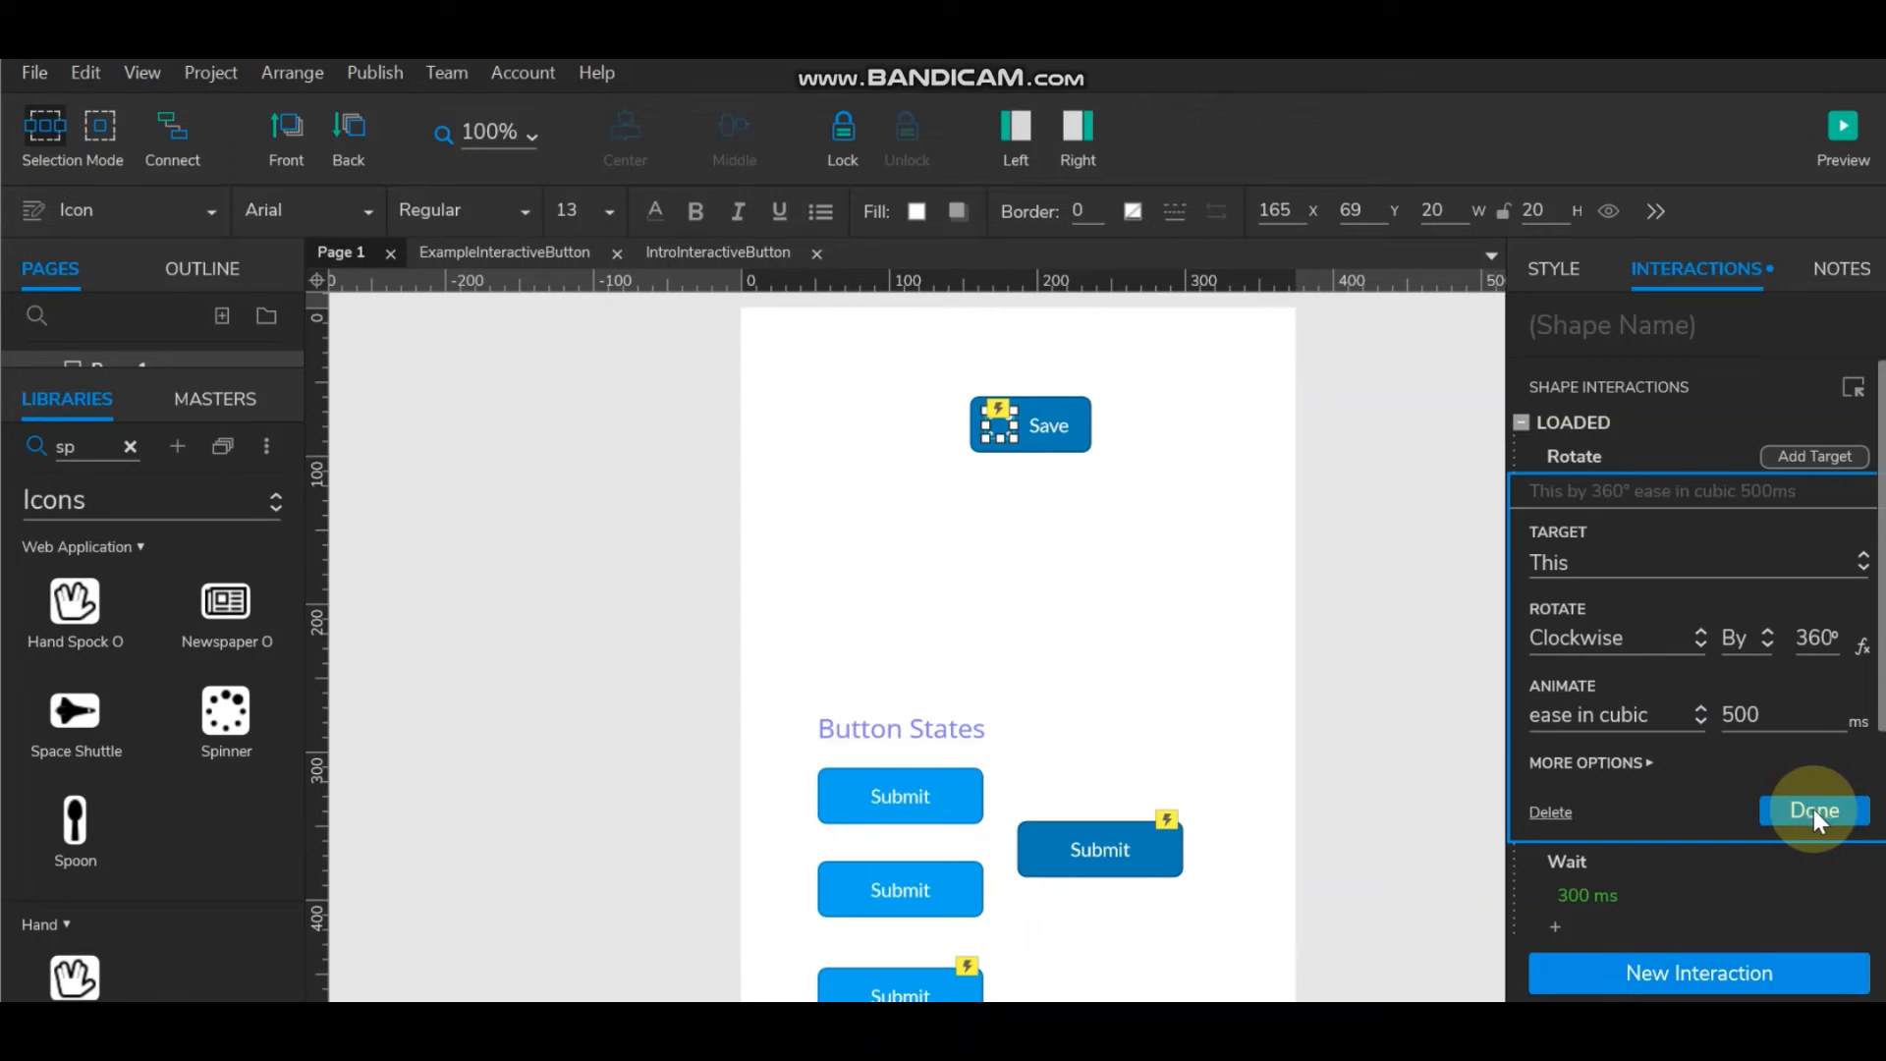
double_click(1780, 713)
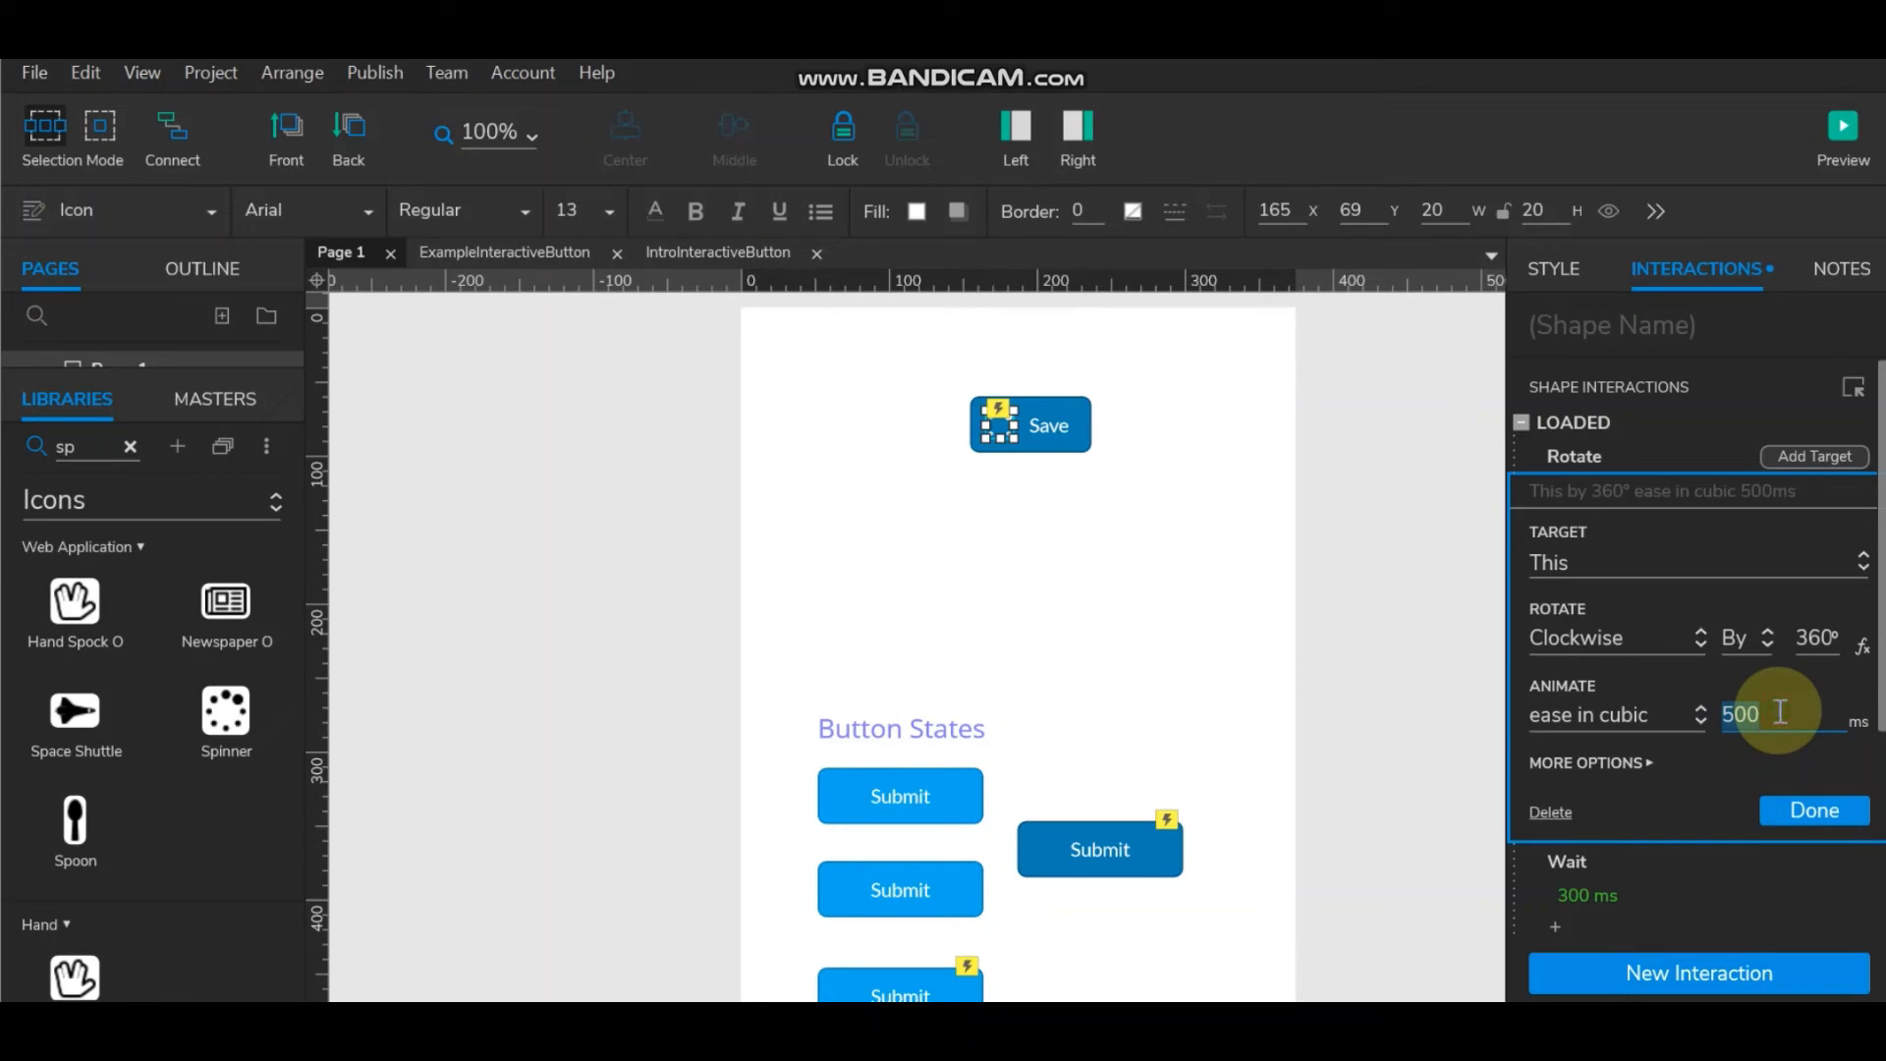
type("1000")
left_click(1822, 811)
left_click(1841, 135)
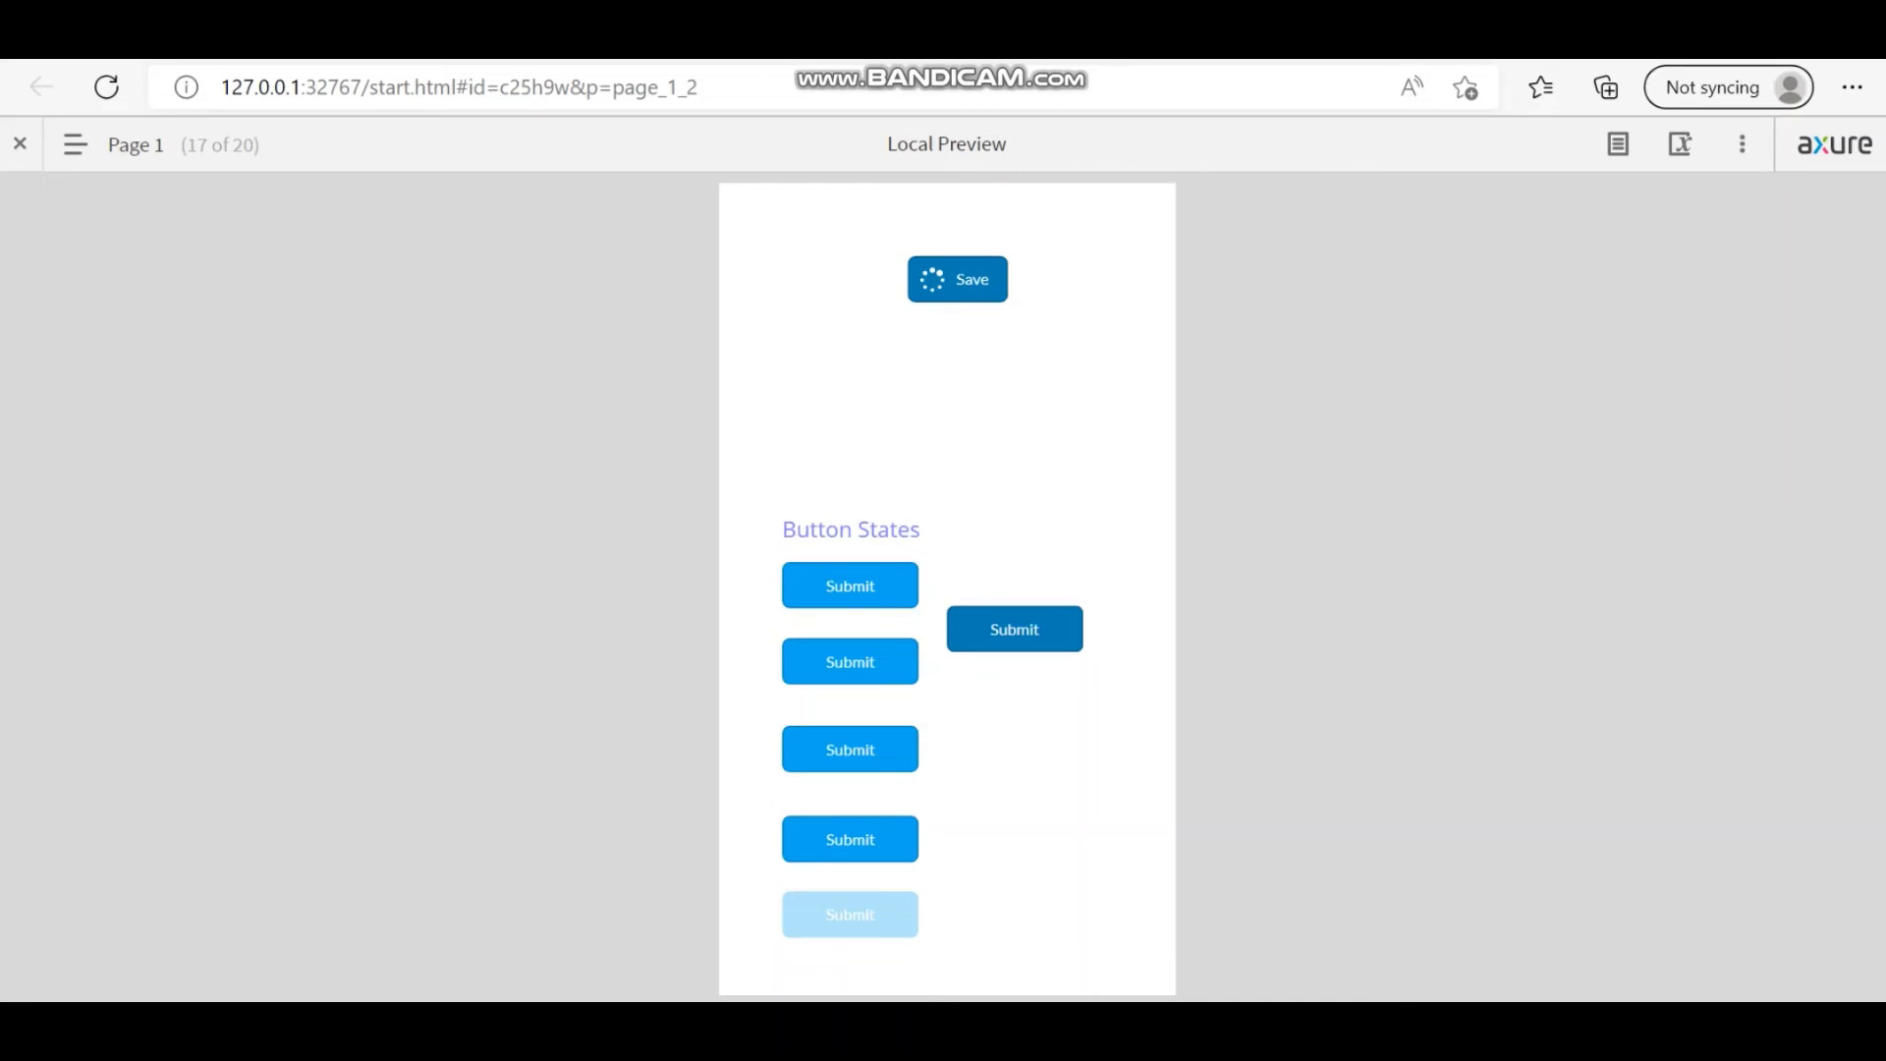
key("alt+Tab")
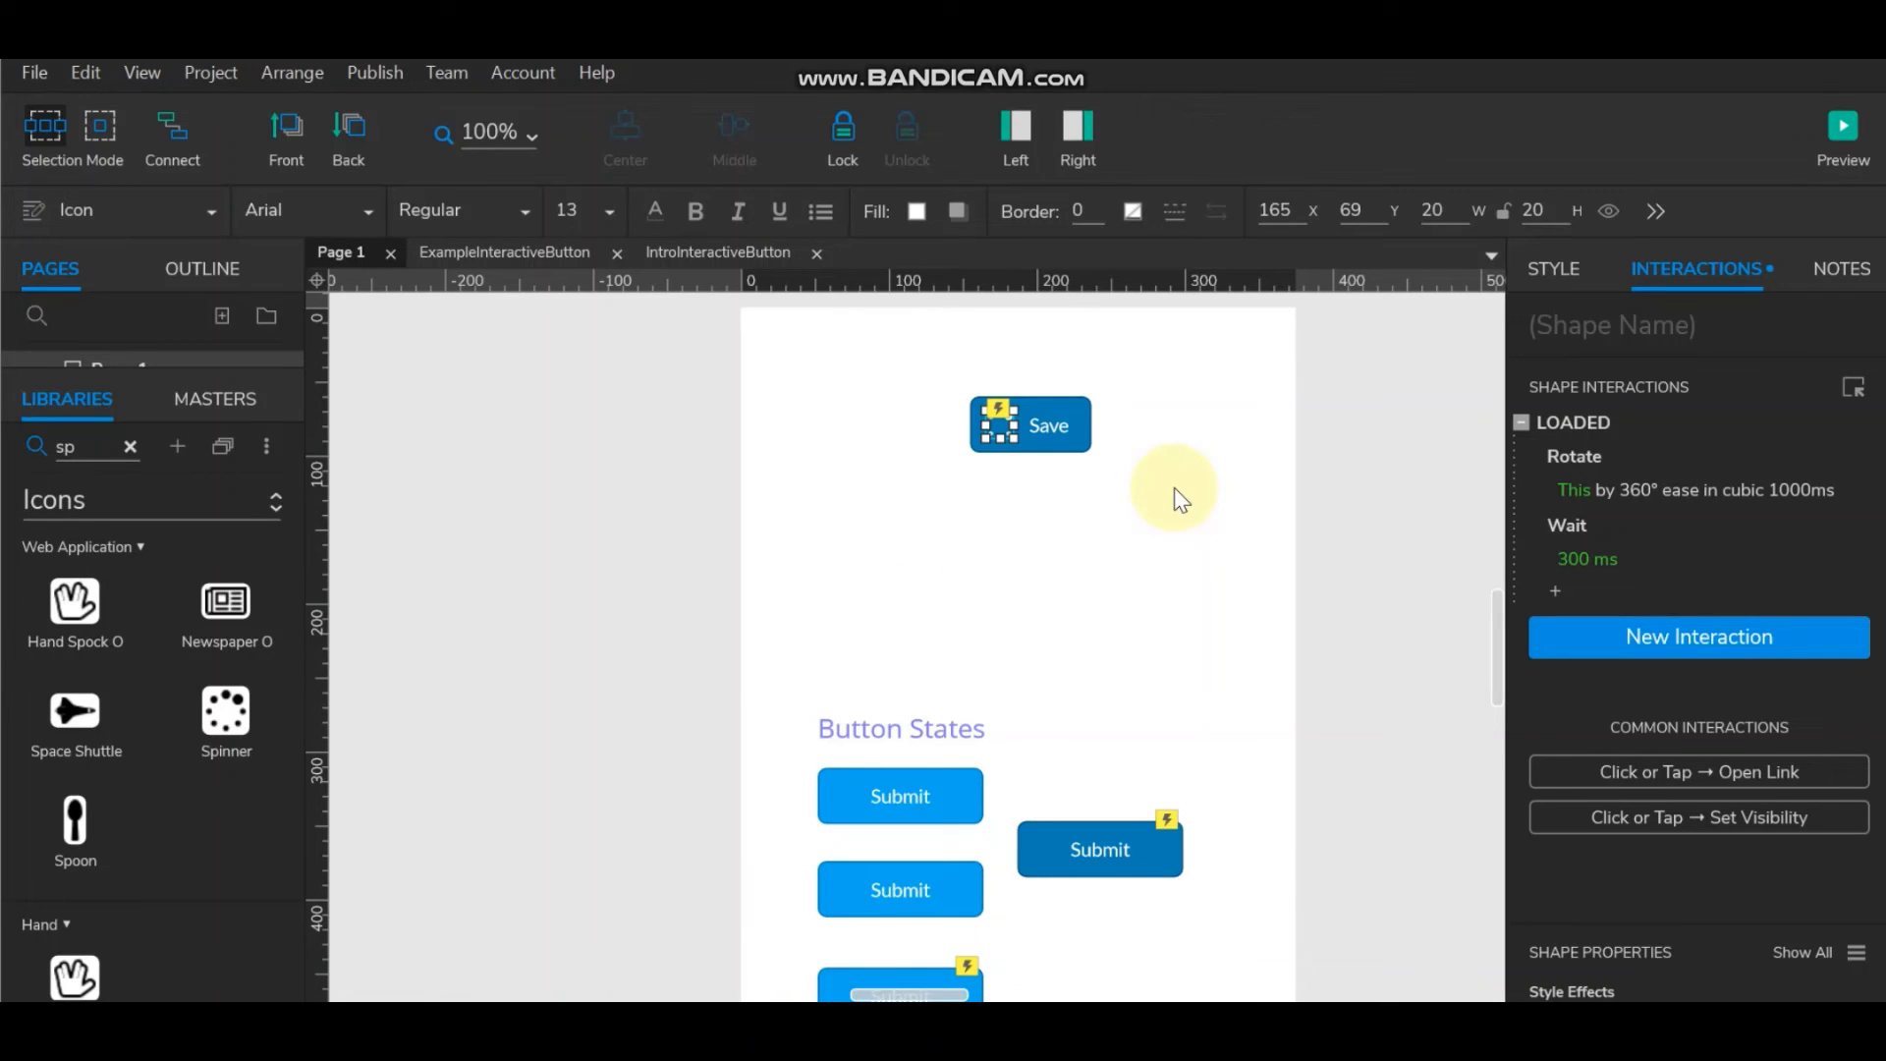
Add a Fire Event action after the wait that fires the Loaded event on this widget.
double_click(1564, 420)
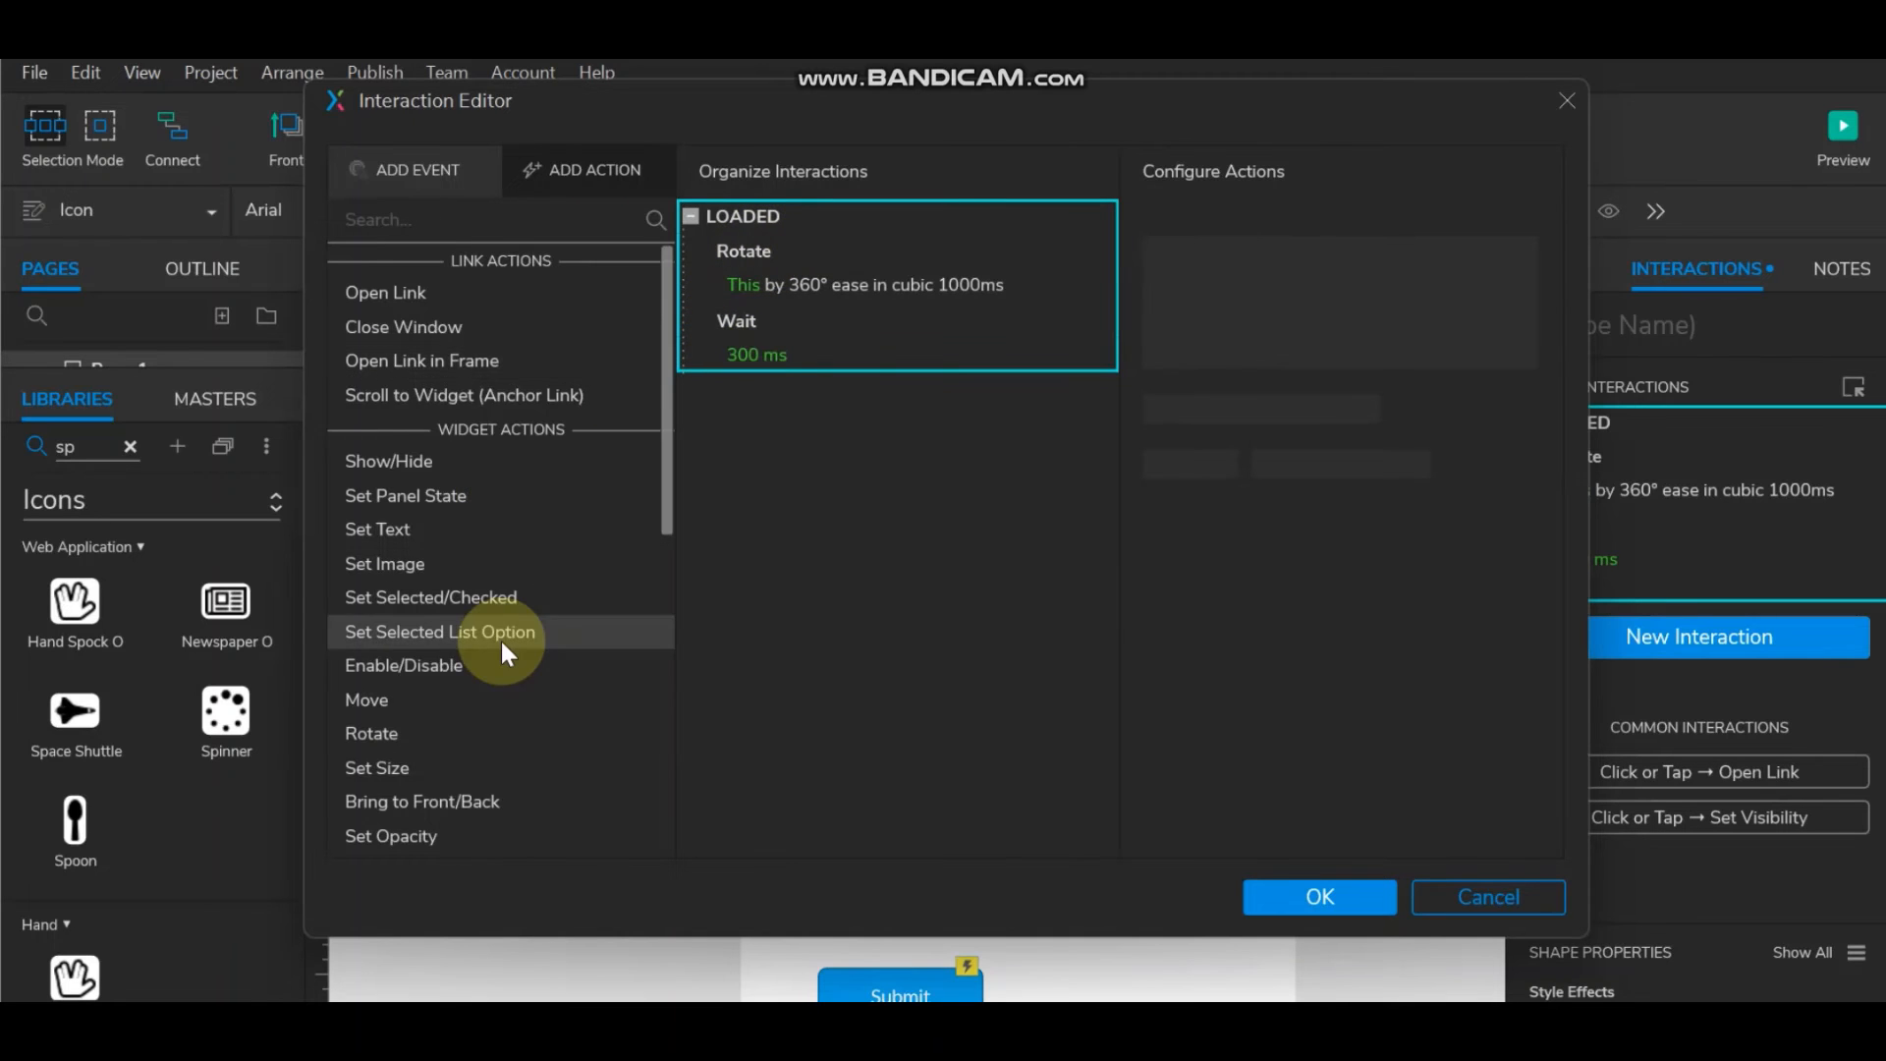
scroll(499, 638, "down", 10)
left_click(468, 837)
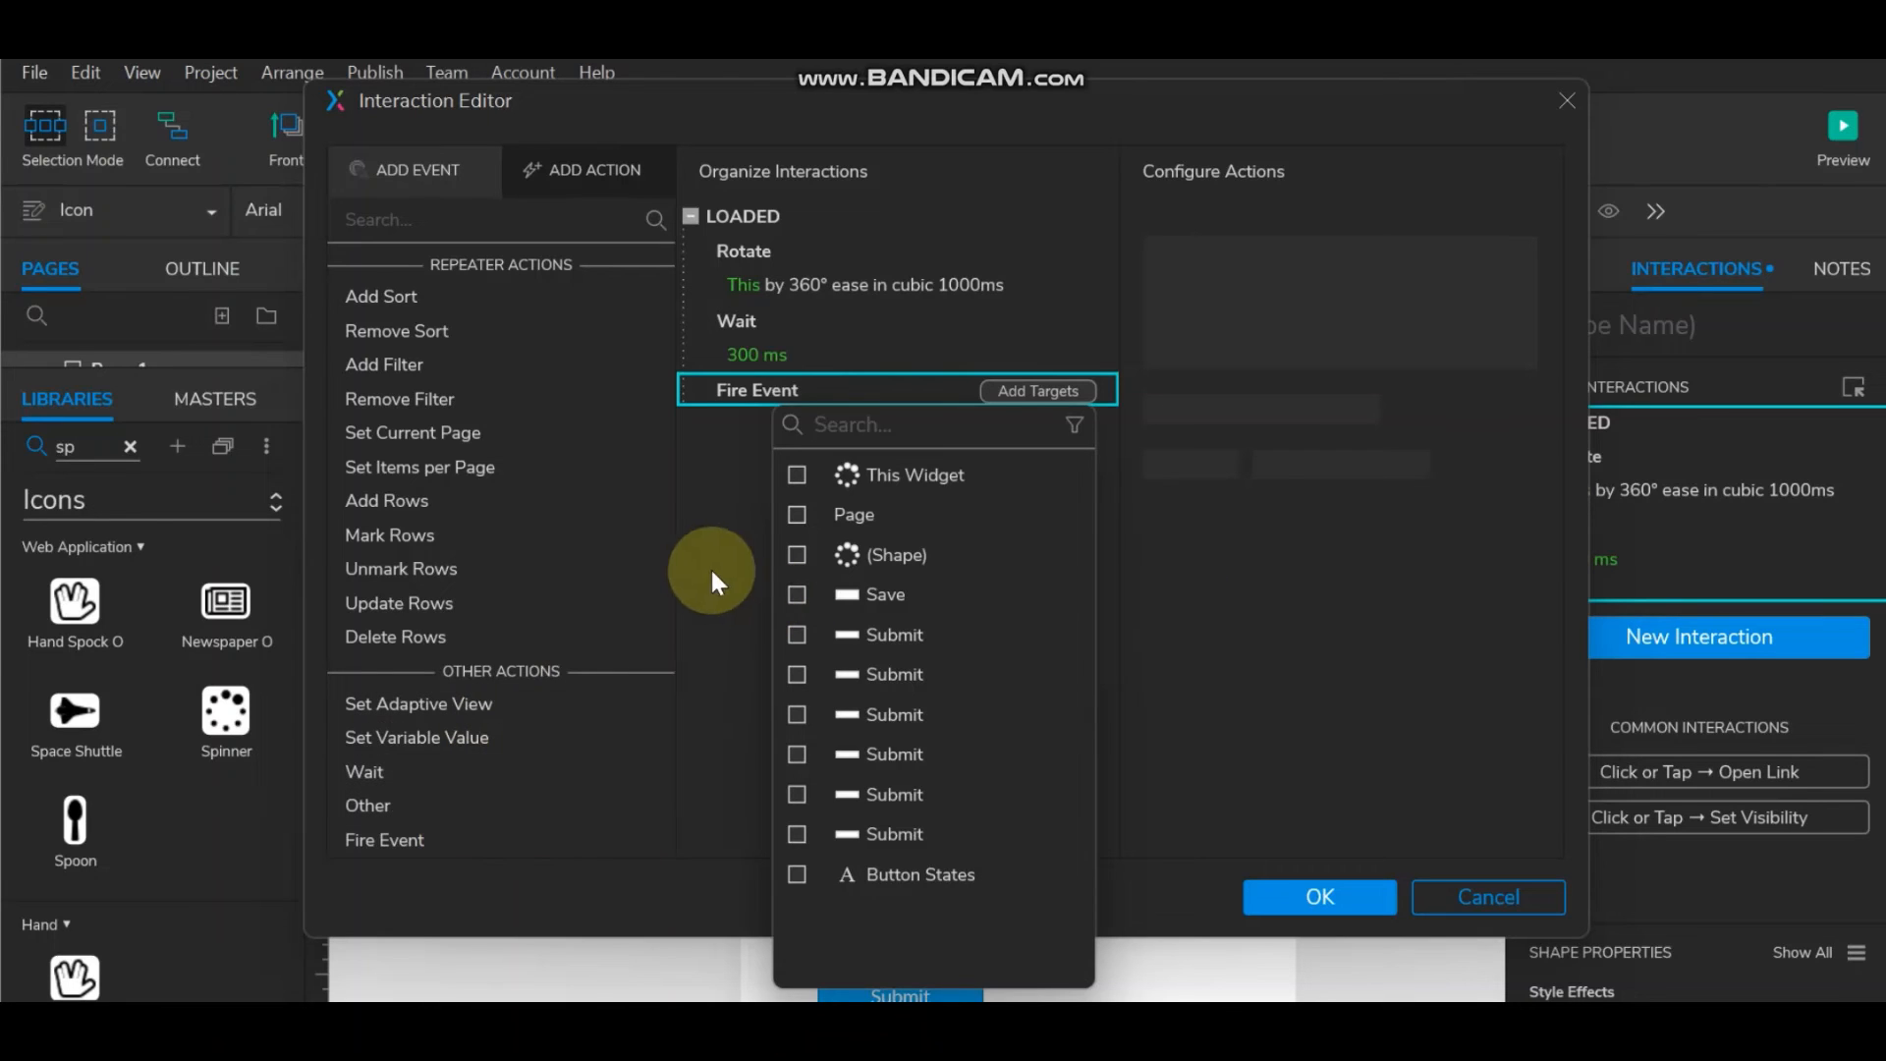
left_click(797, 476)
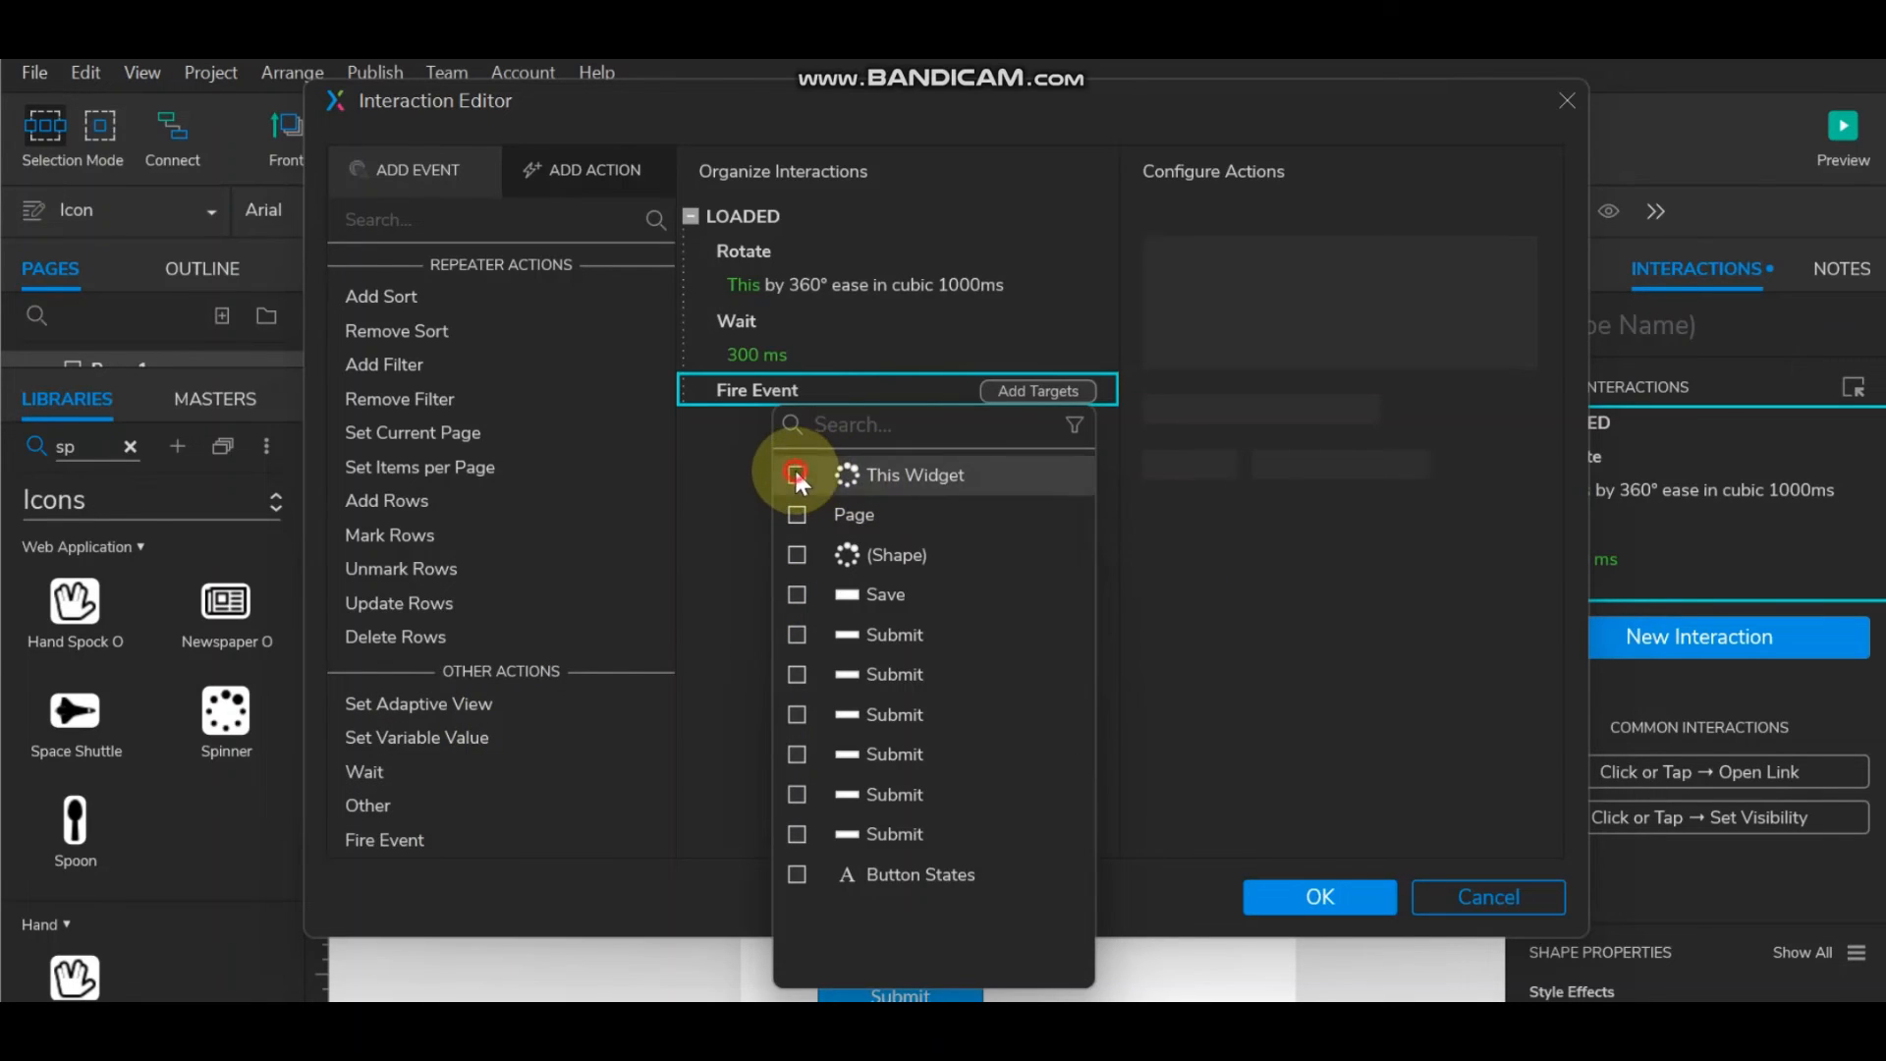
left_click(1217, 334)
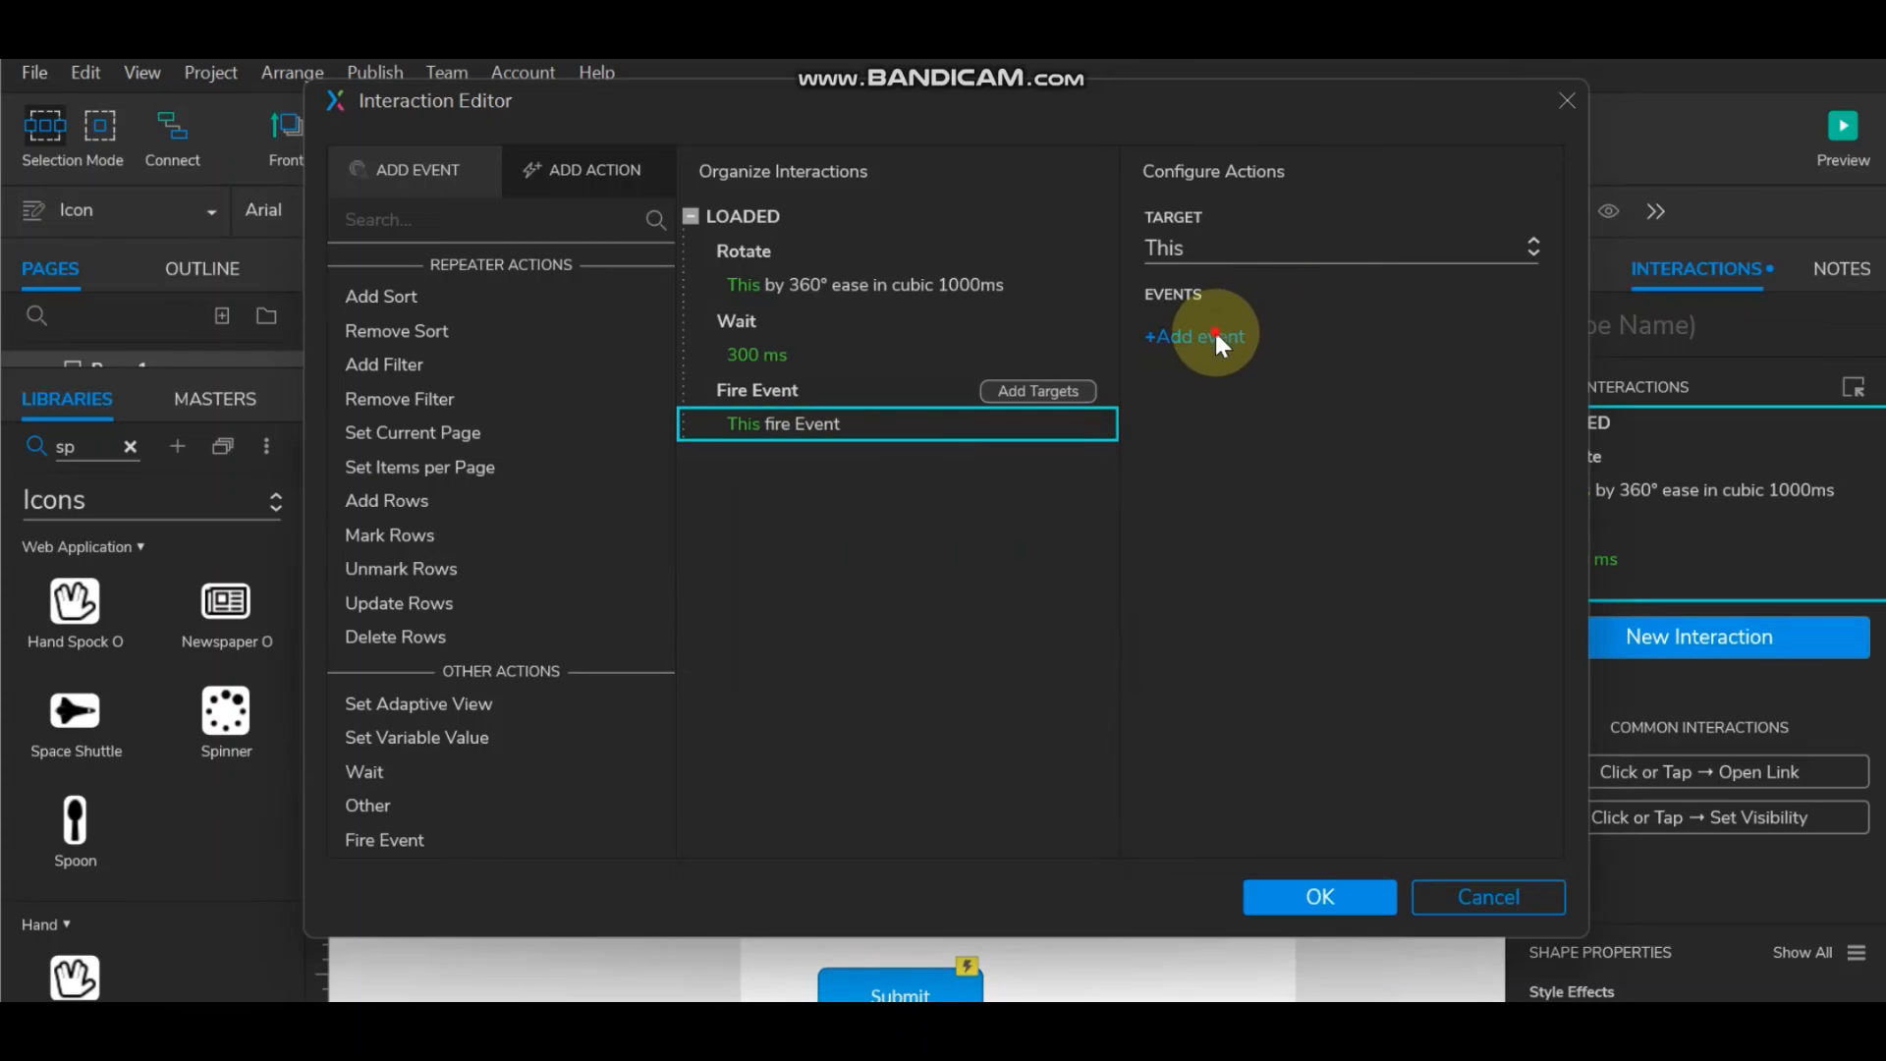
left_click(1215, 331)
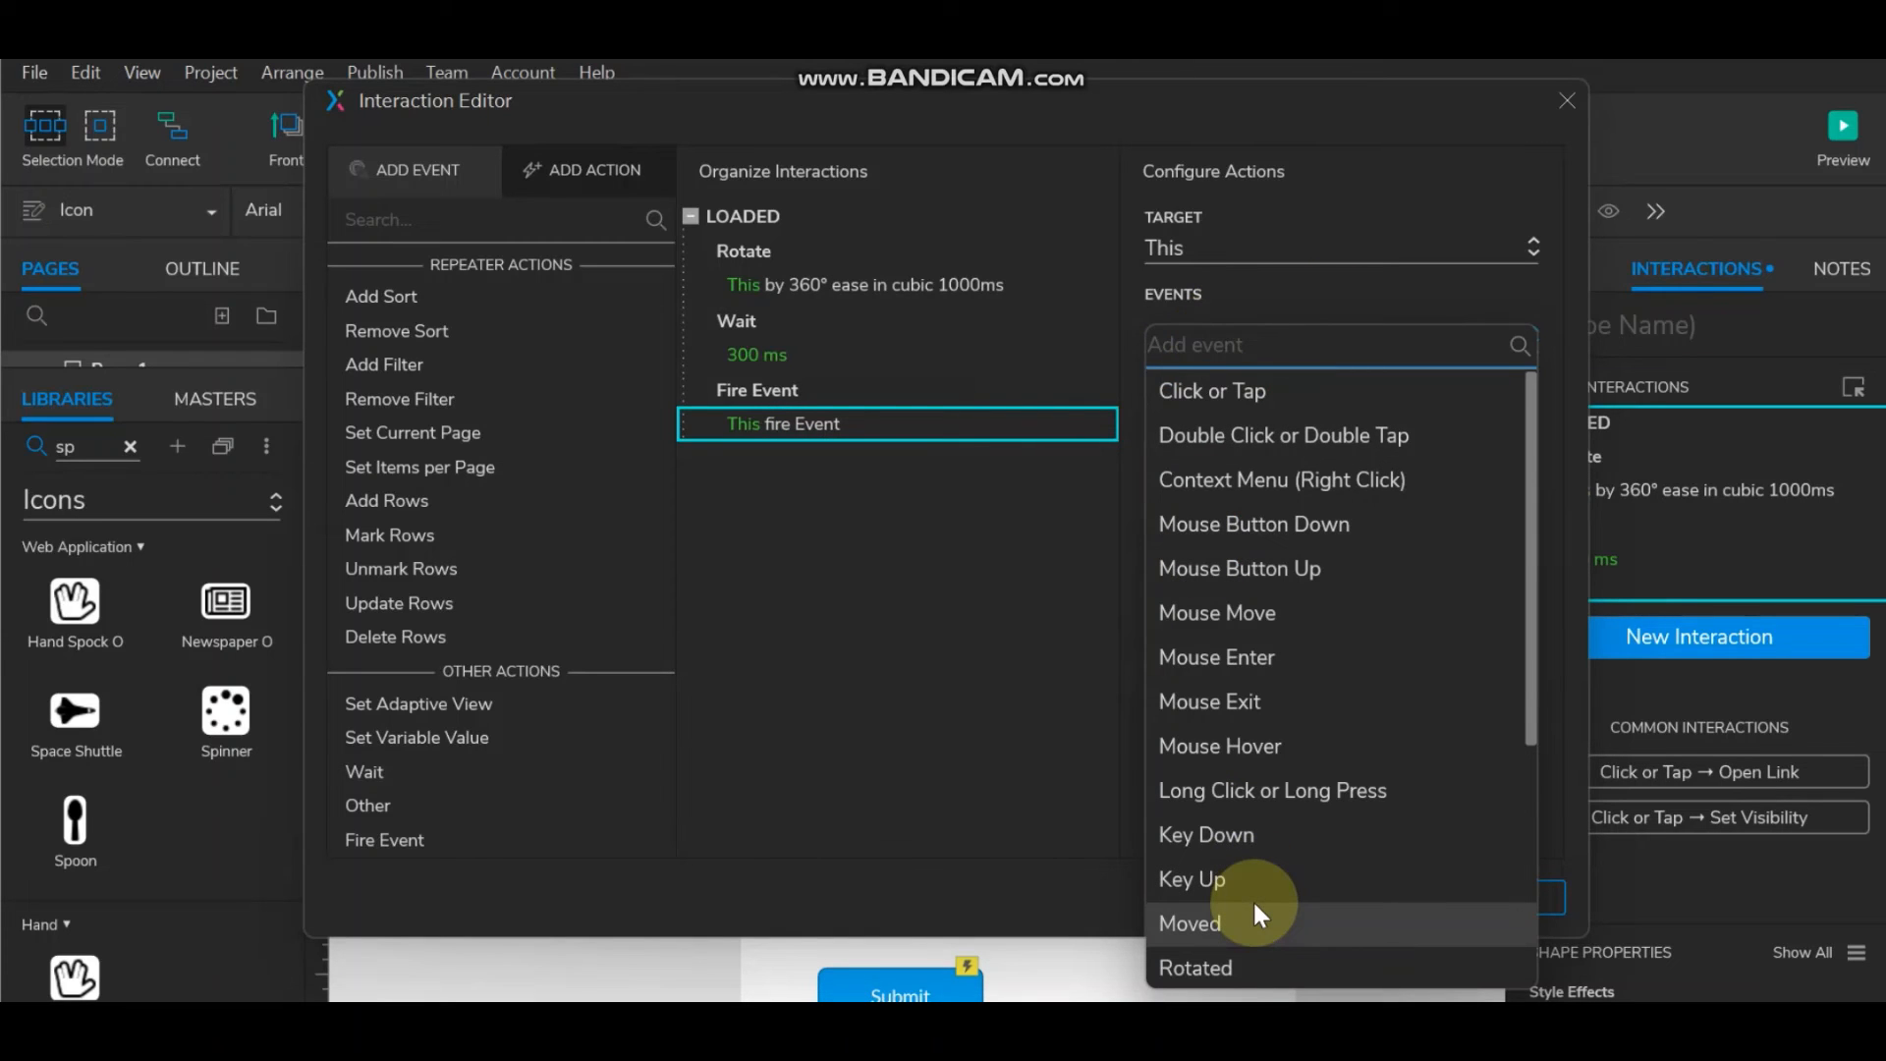
scroll(1254, 905, "down", 5)
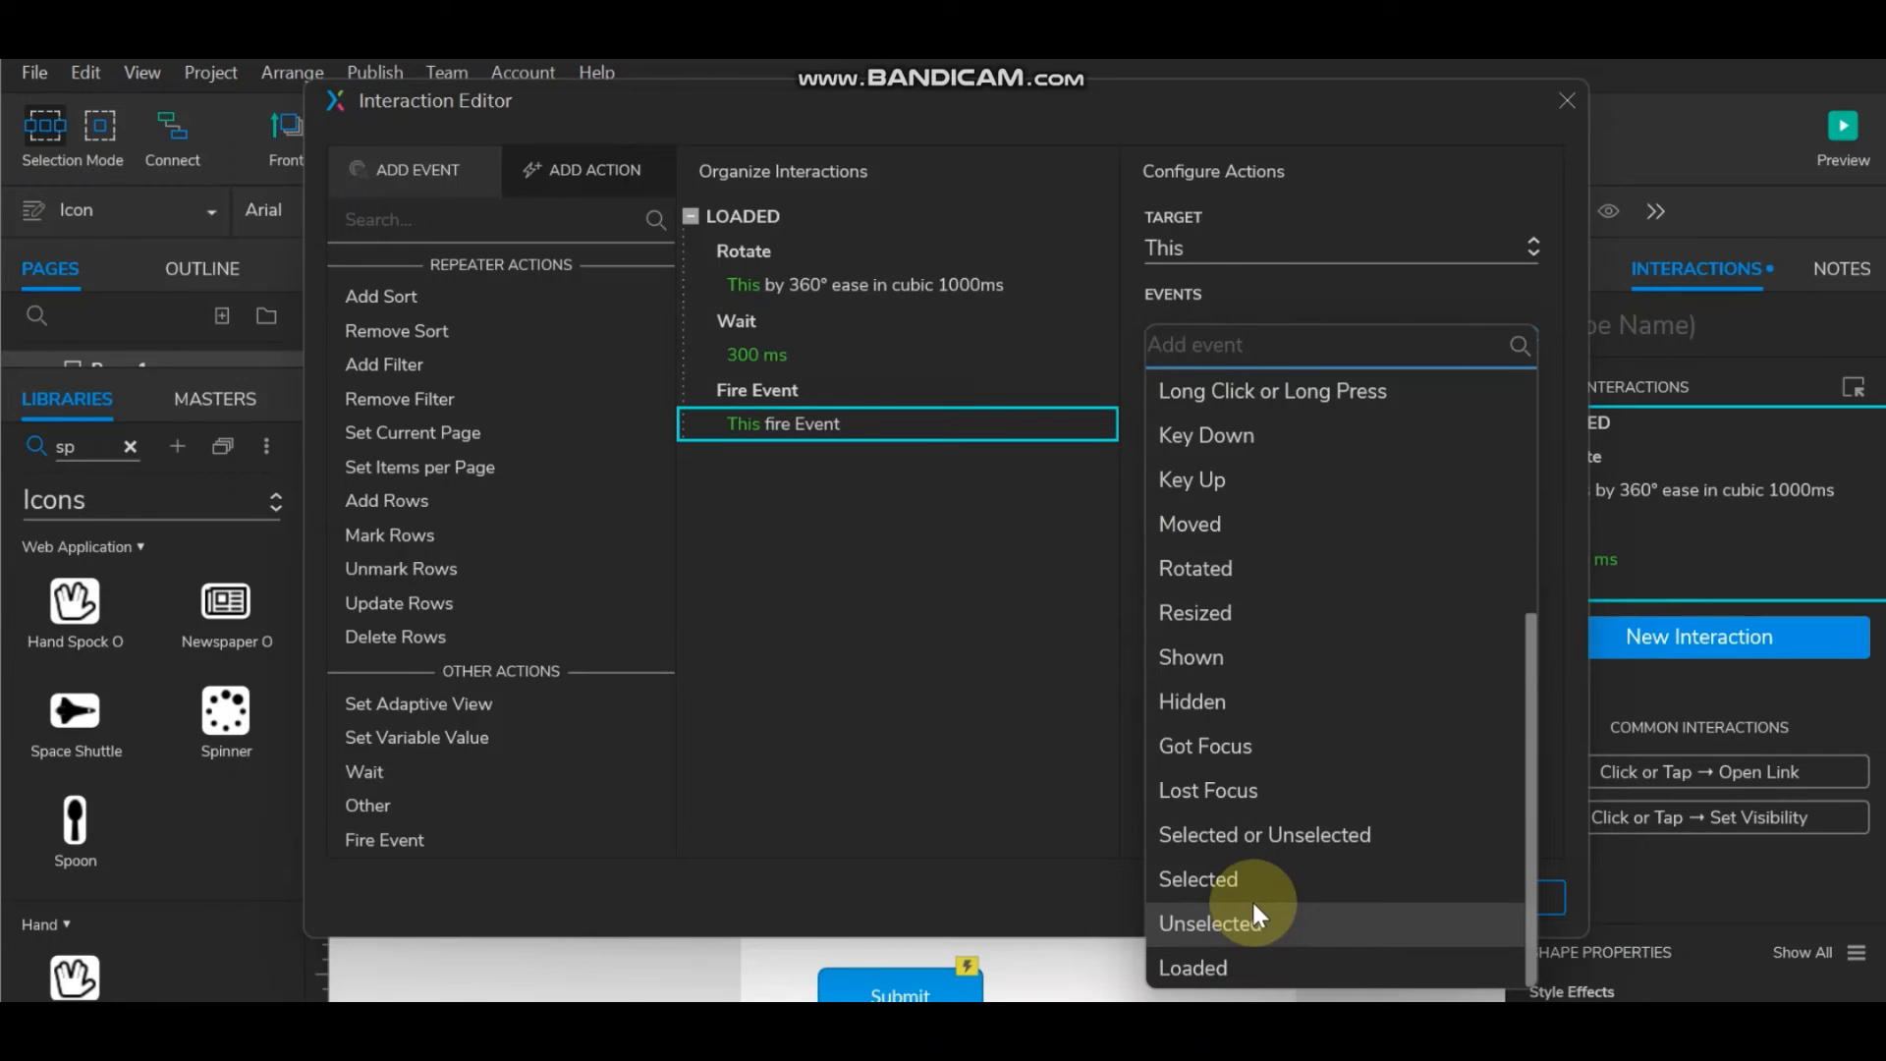
left_click(1262, 966)
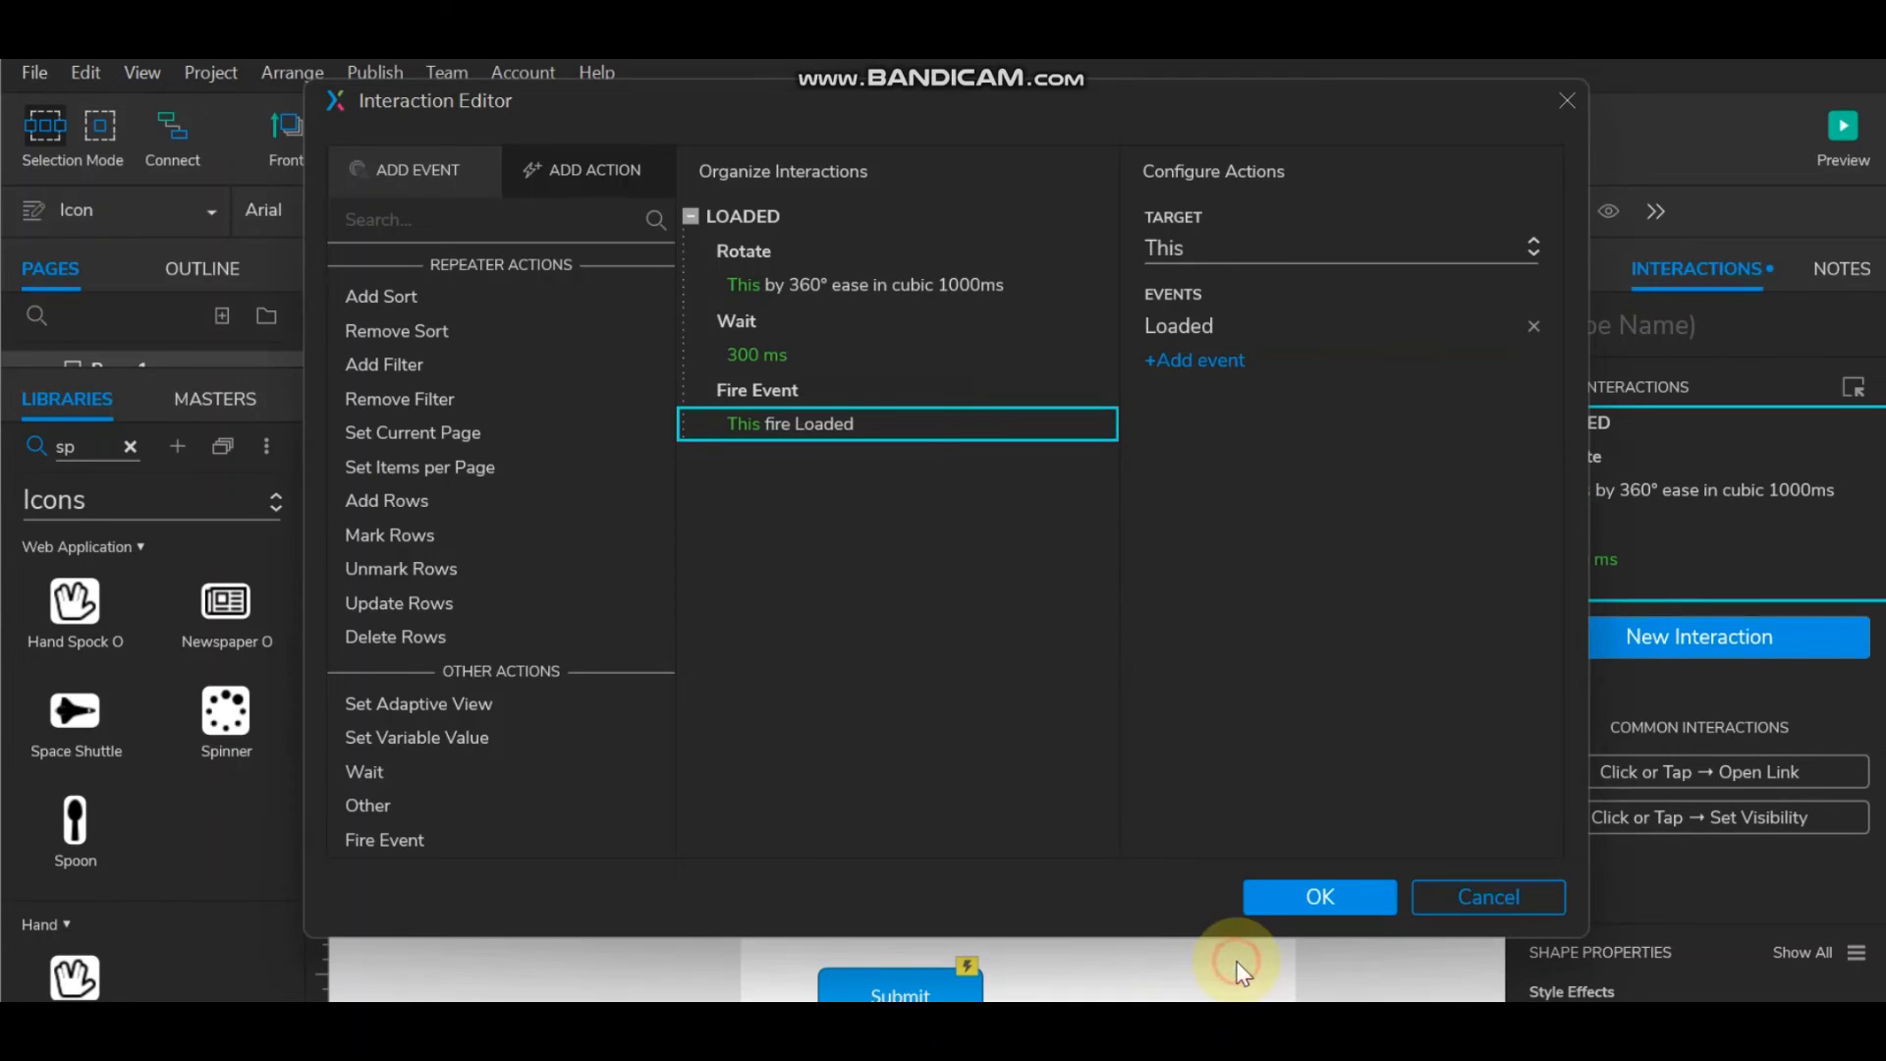
Confirm the spinner icon's Loaded interaction, check its repeating rotation in the browser preview, and return to Axure RP.
left_click(1324, 889)
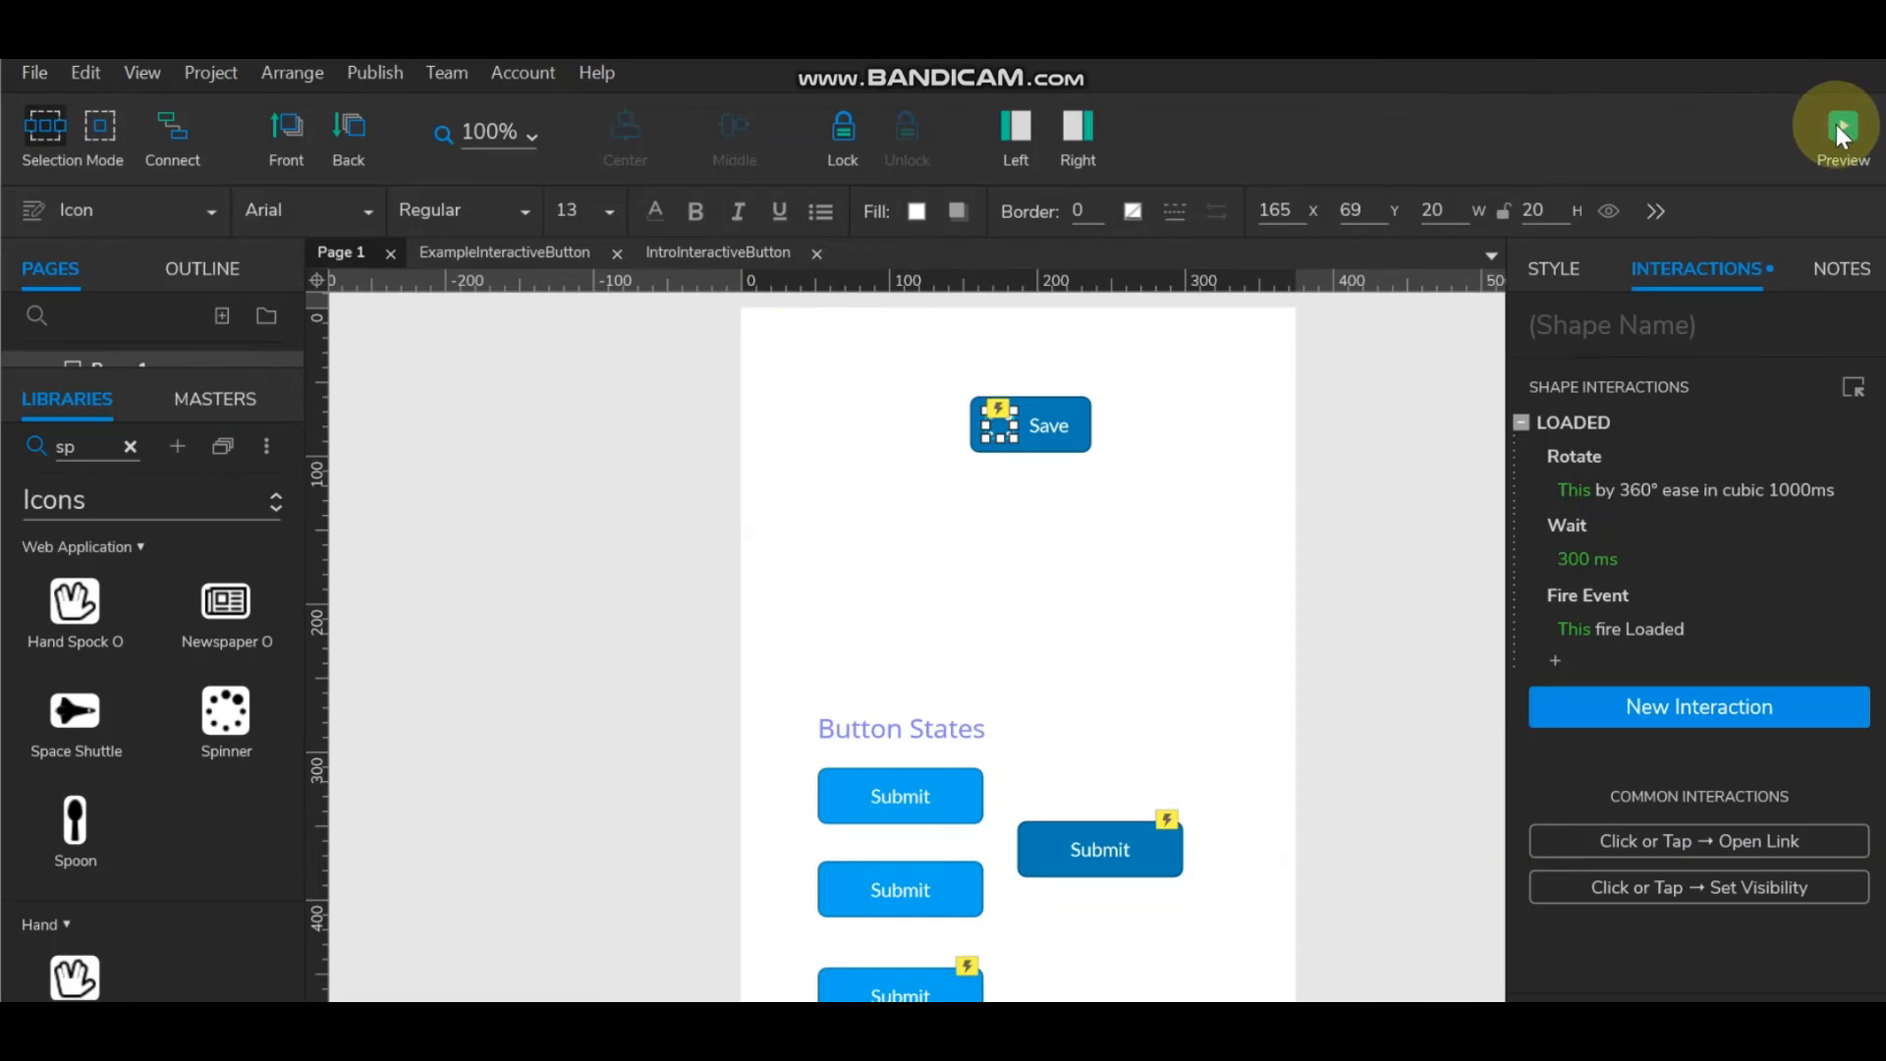
left_click(1840, 136)
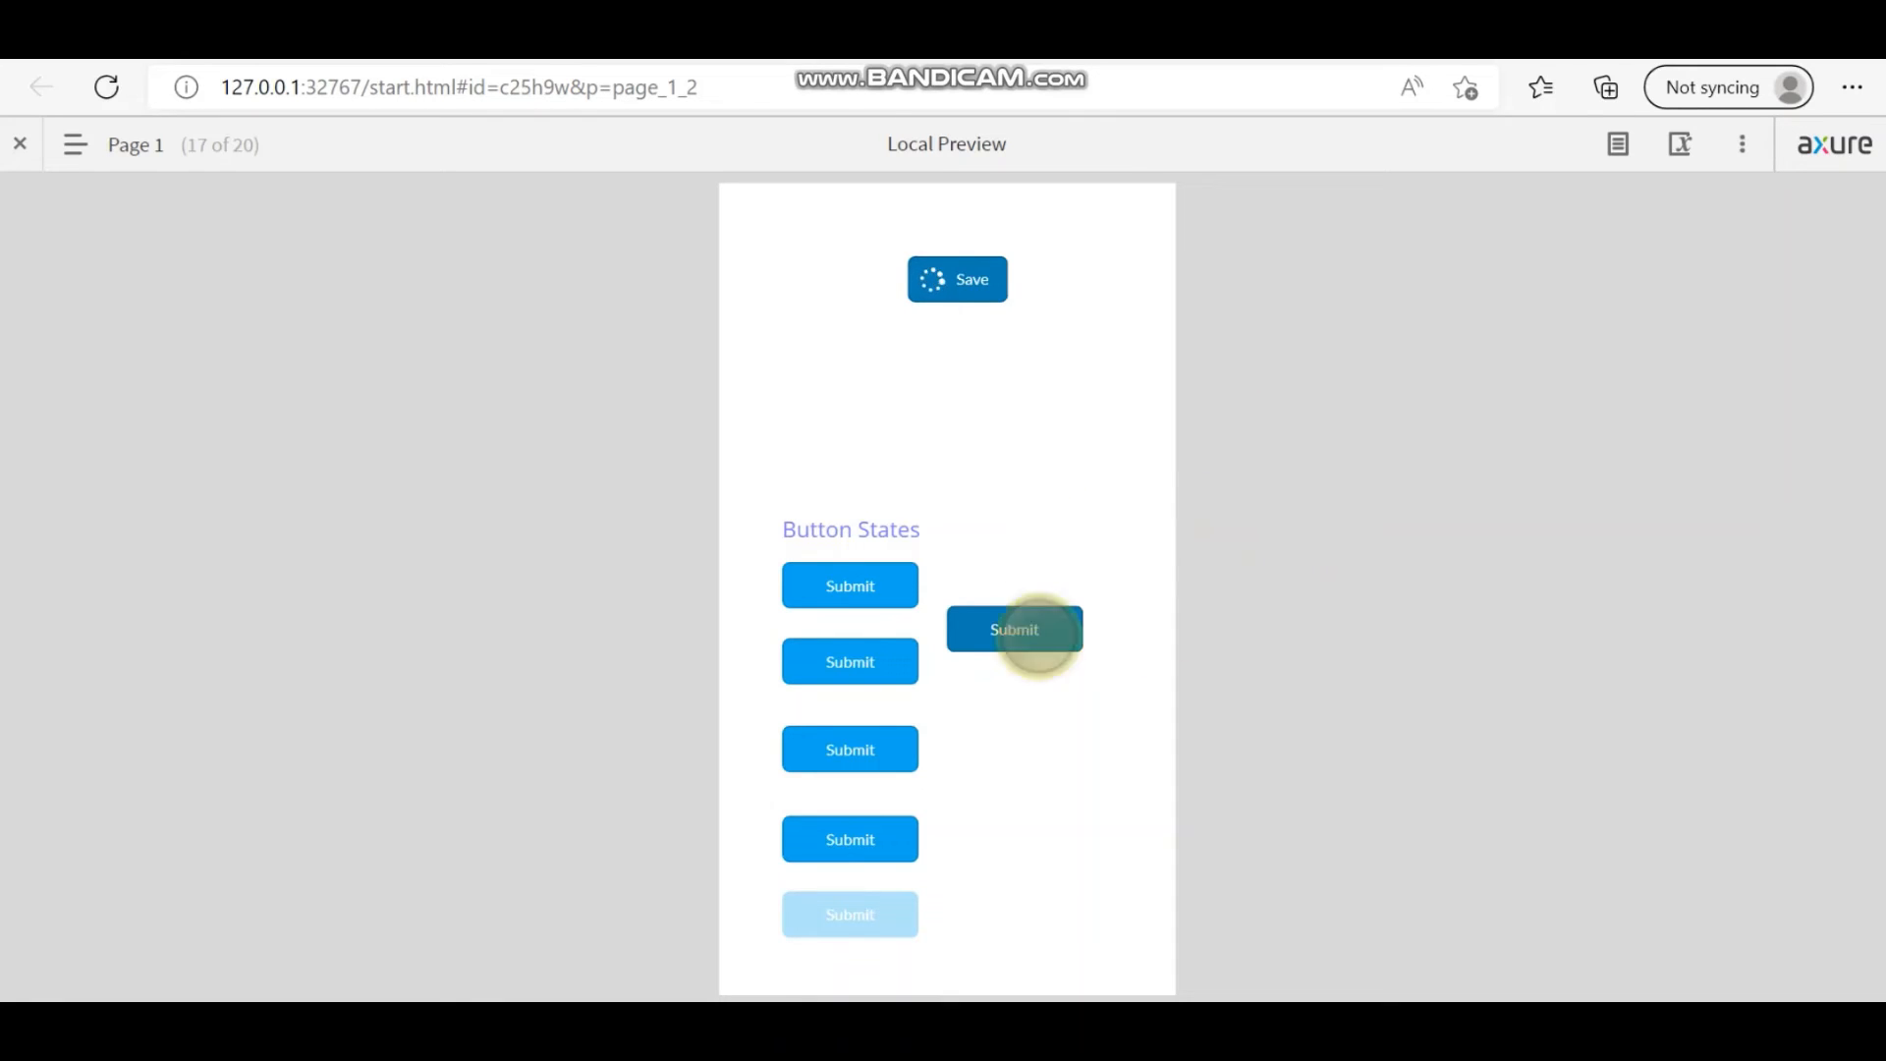
key("alt+Tab")
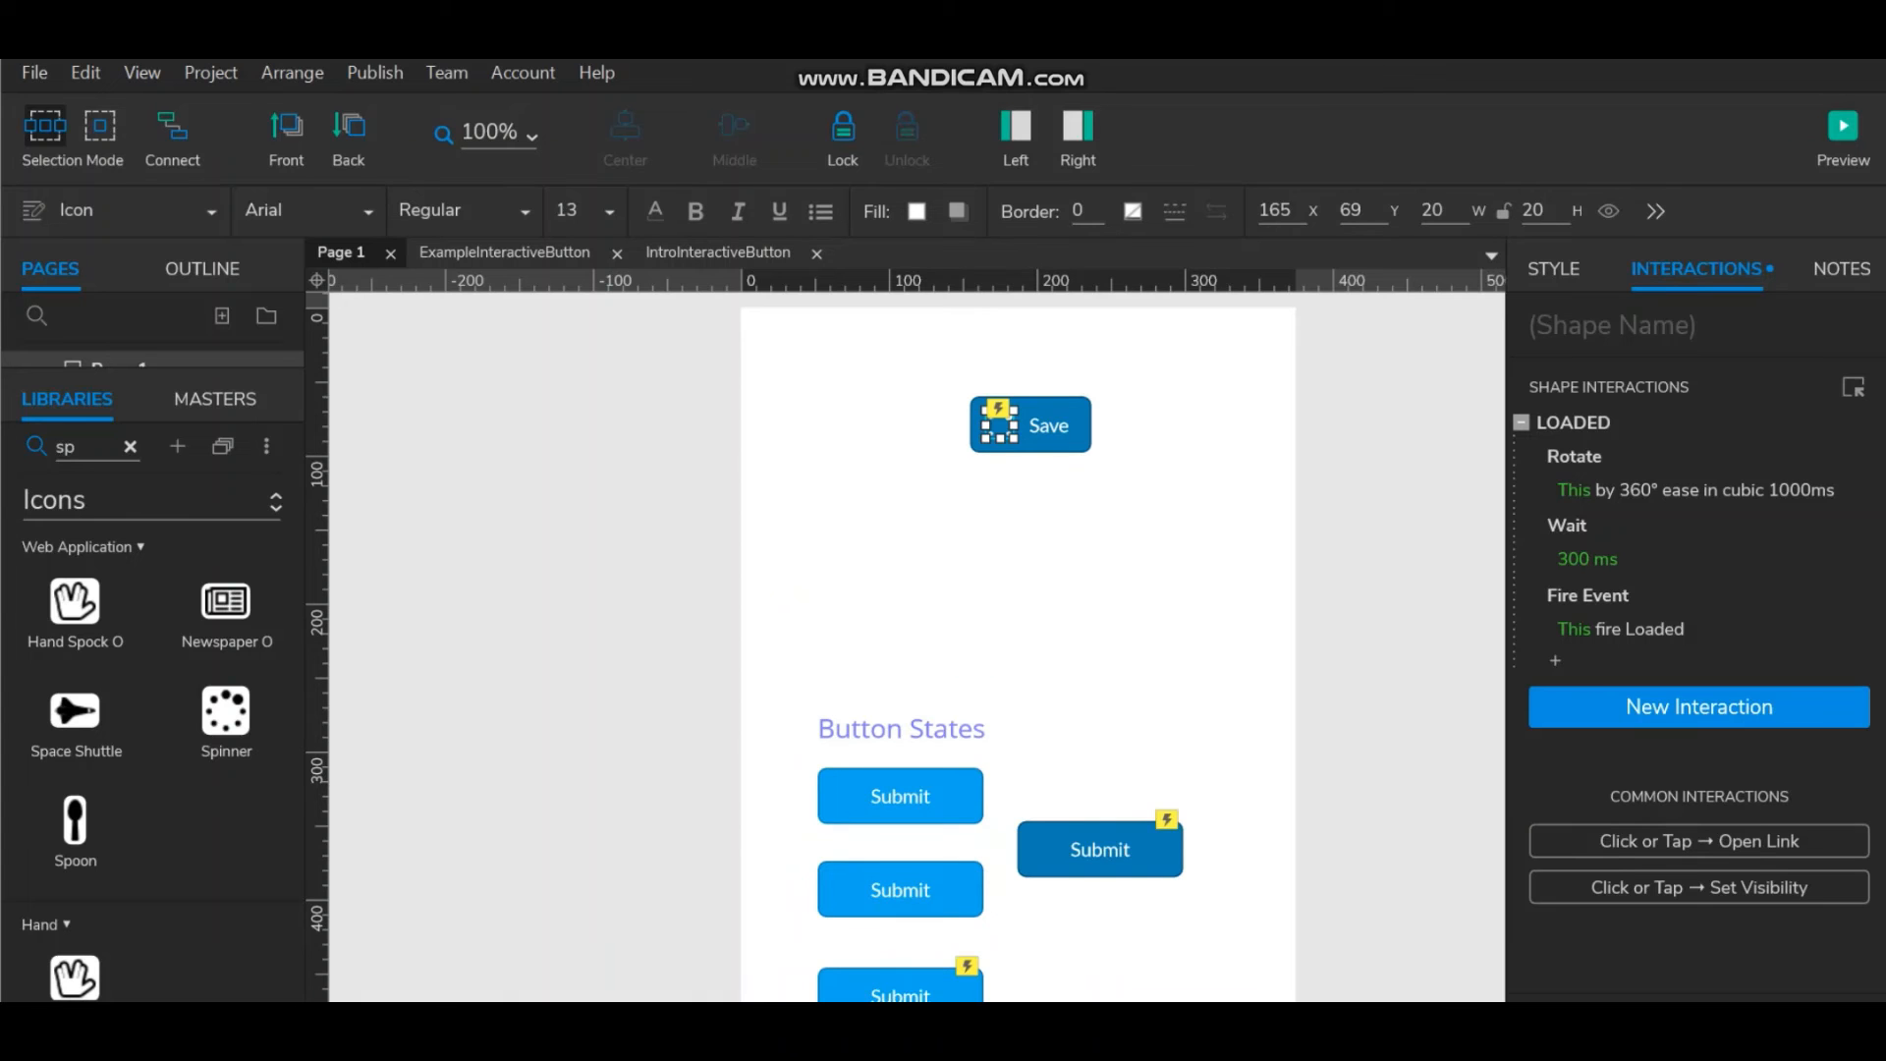
Set the spinner's rotation animation duration to 3000 ms, check it in the browser preview, and return to Axure RP.
left_click(1697, 487)
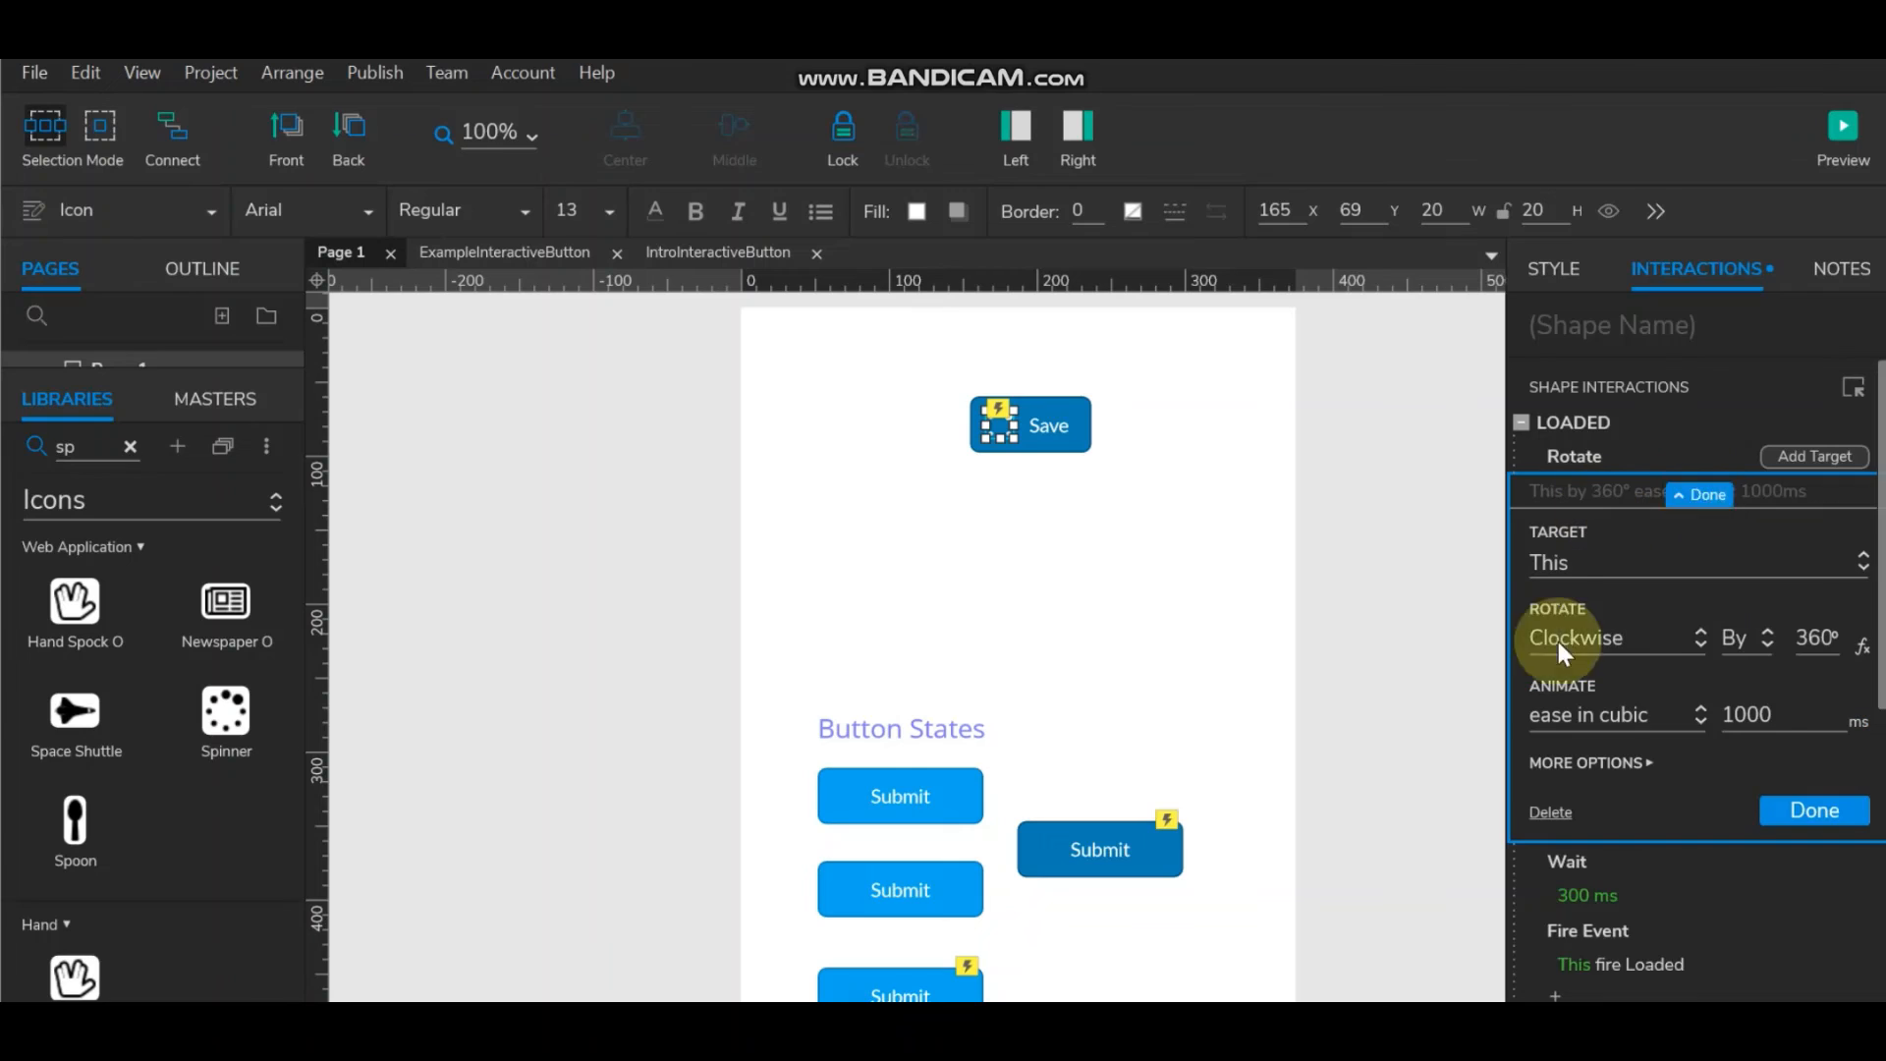
left_click(1739, 717)
double_click(1739, 719)
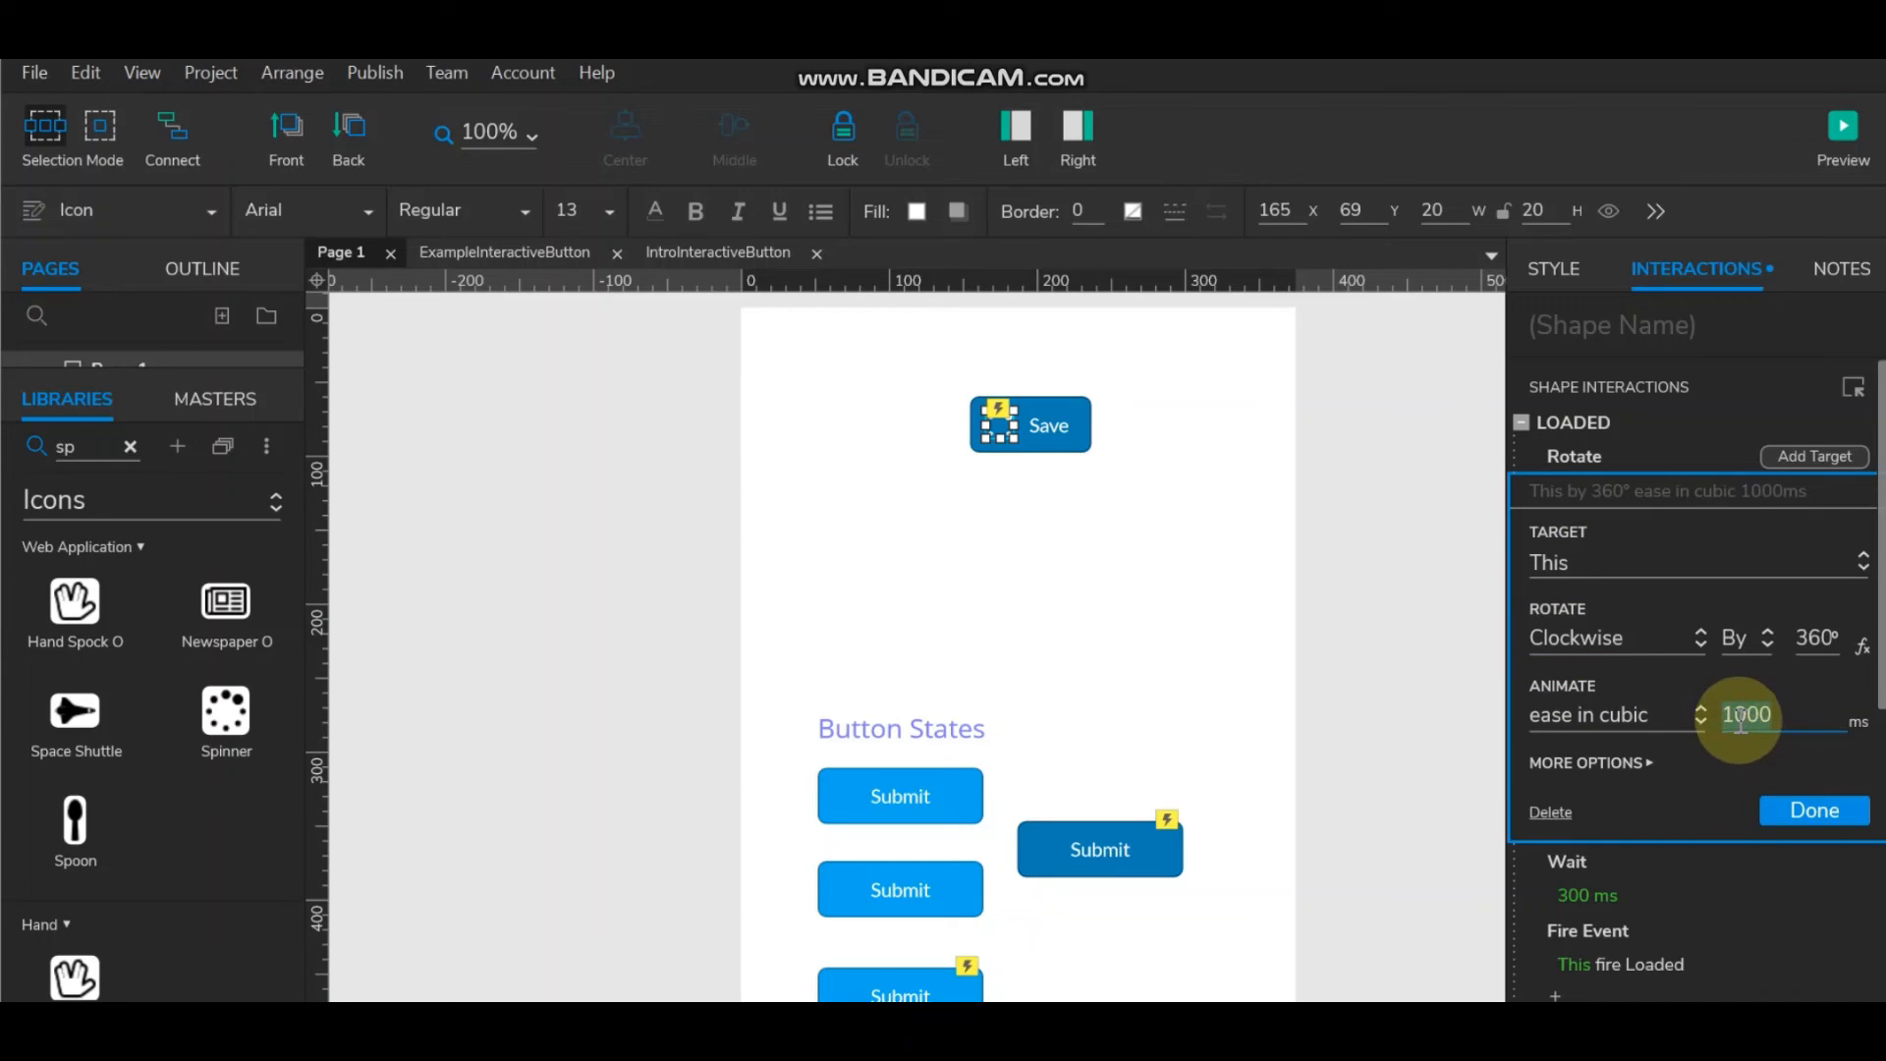
left_click(1732, 718)
left_click_drag(1729, 718, 1719, 718)
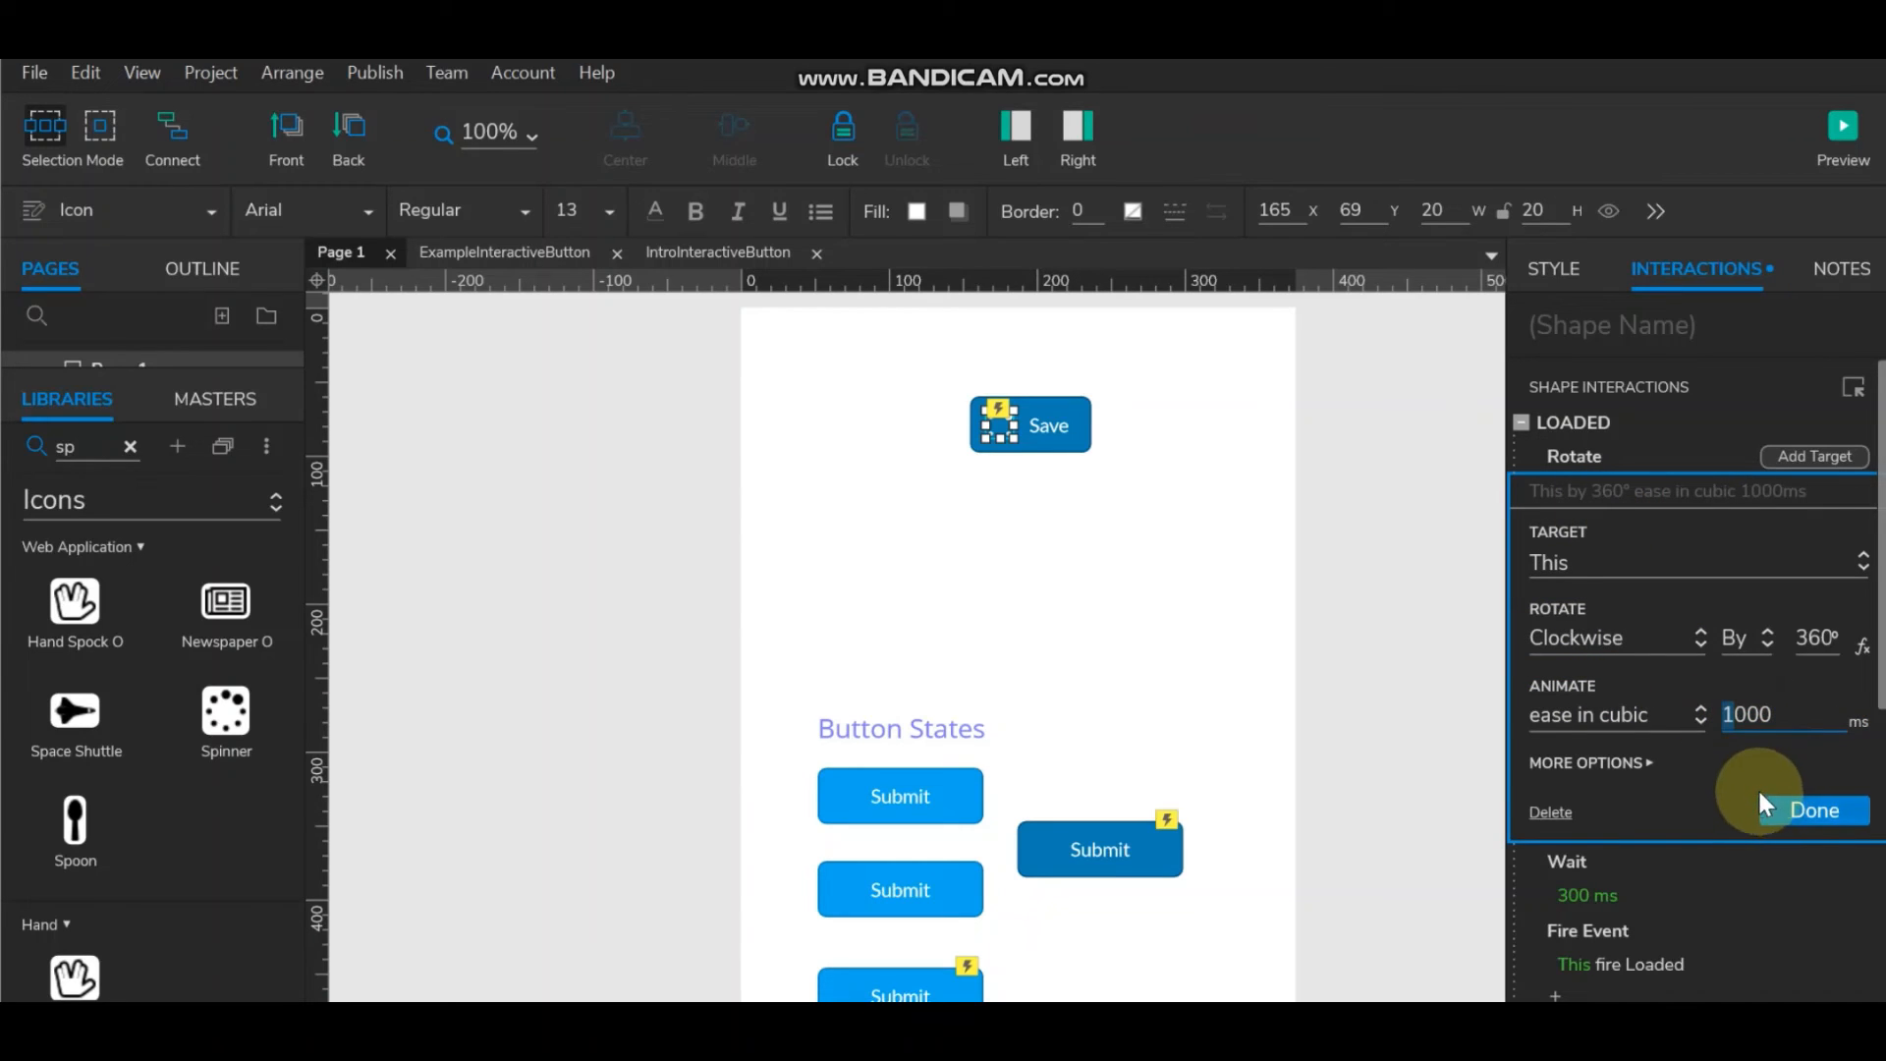
type("3")
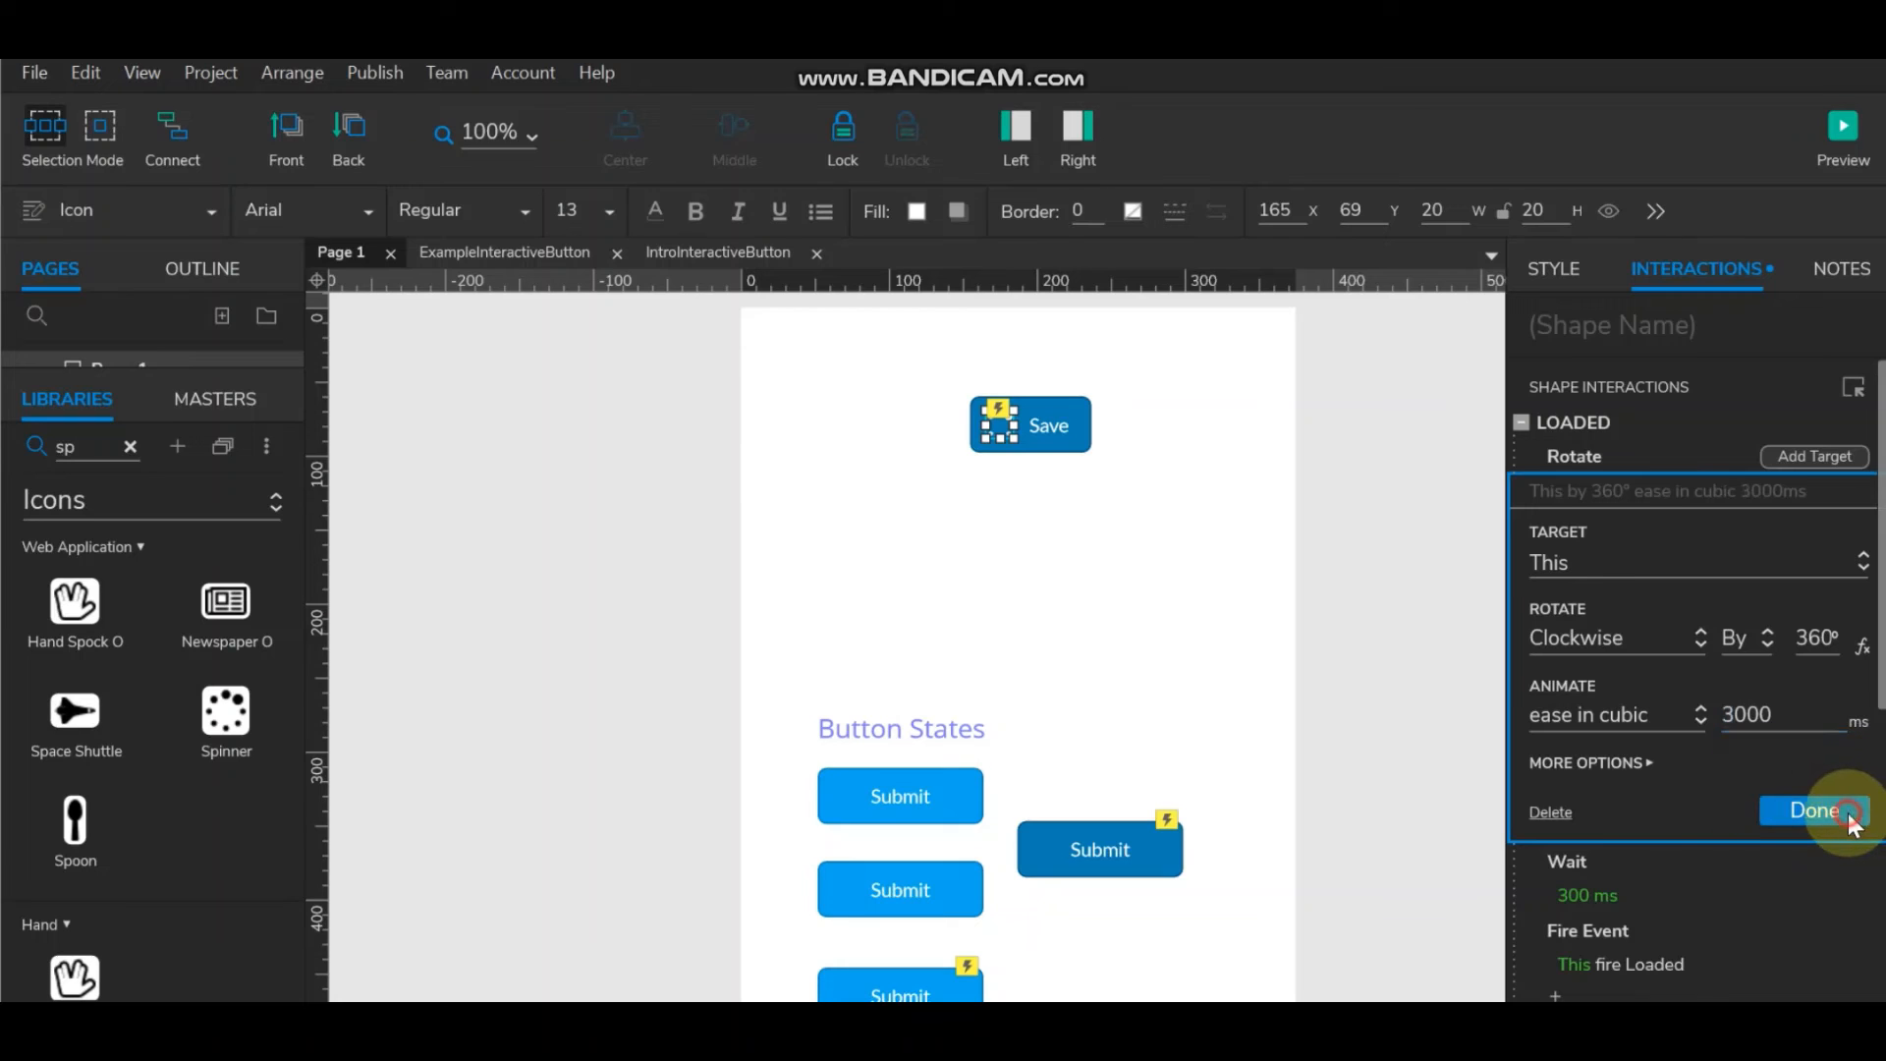
left_click(1827, 811)
left_click(1841, 127)
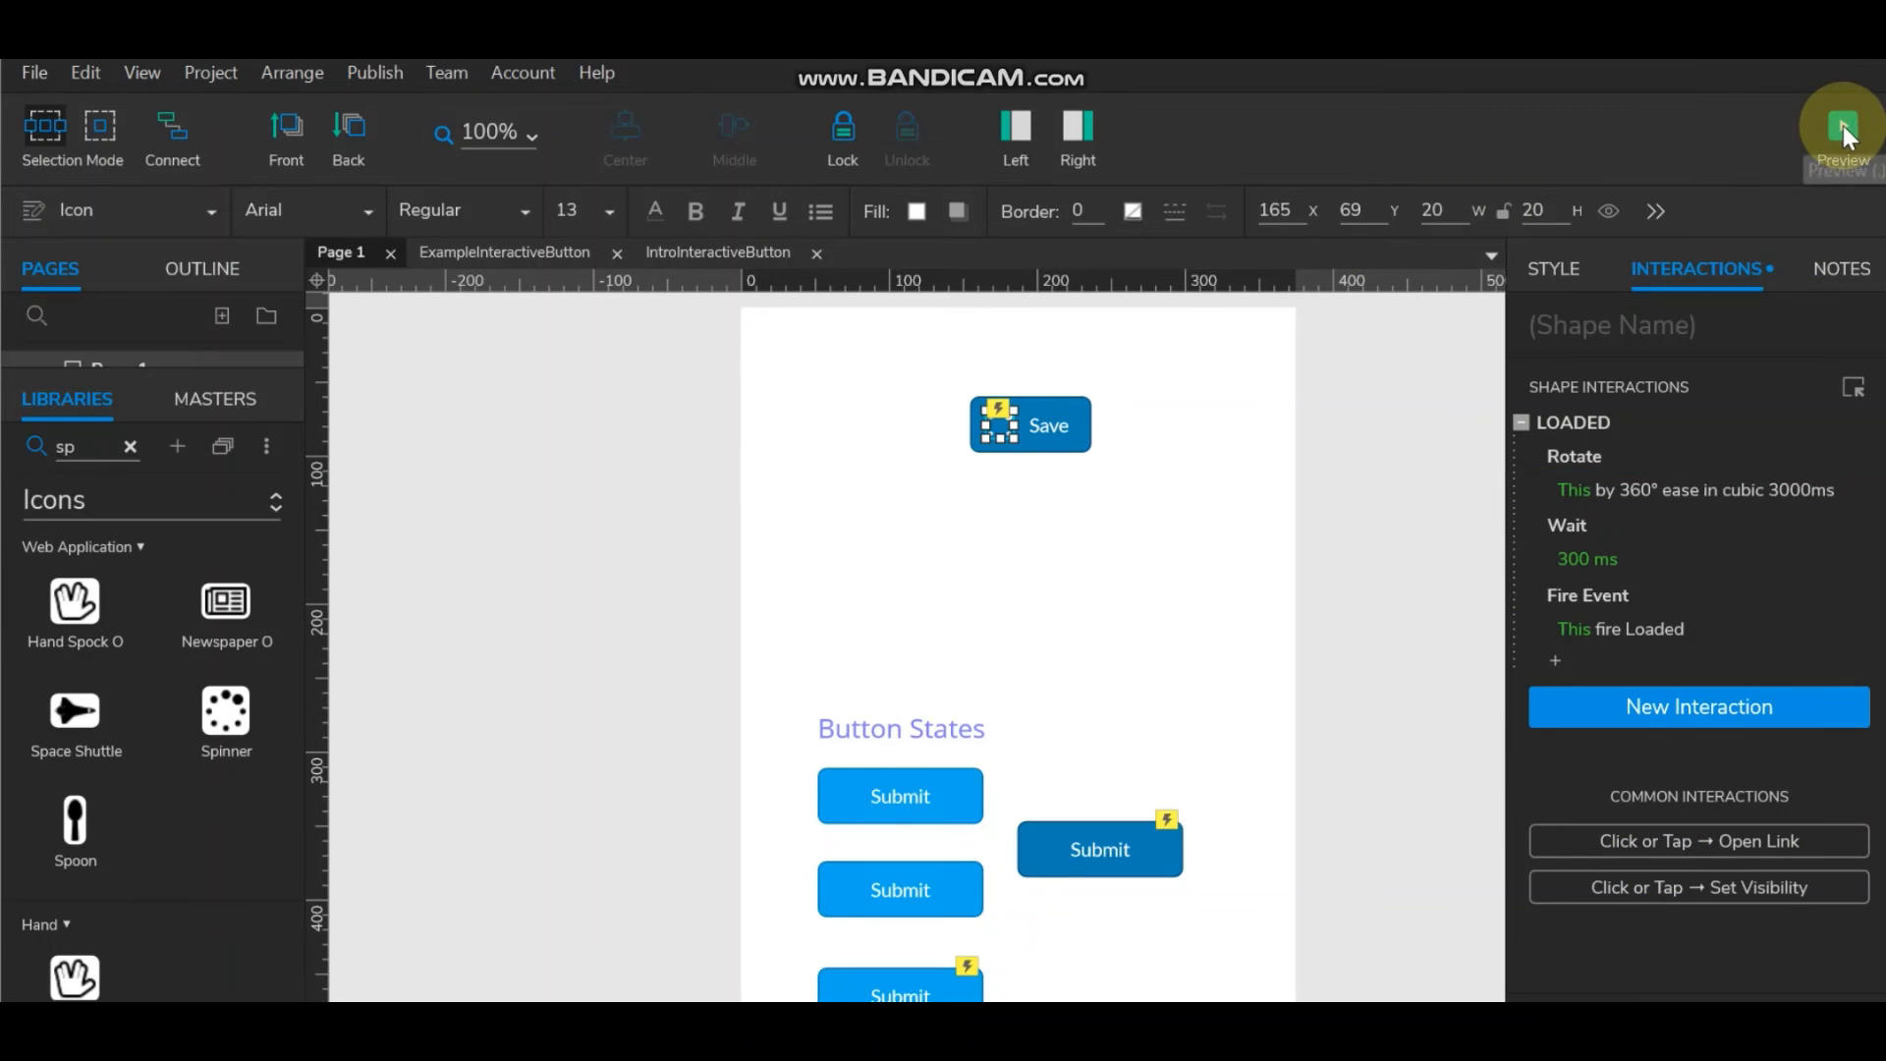
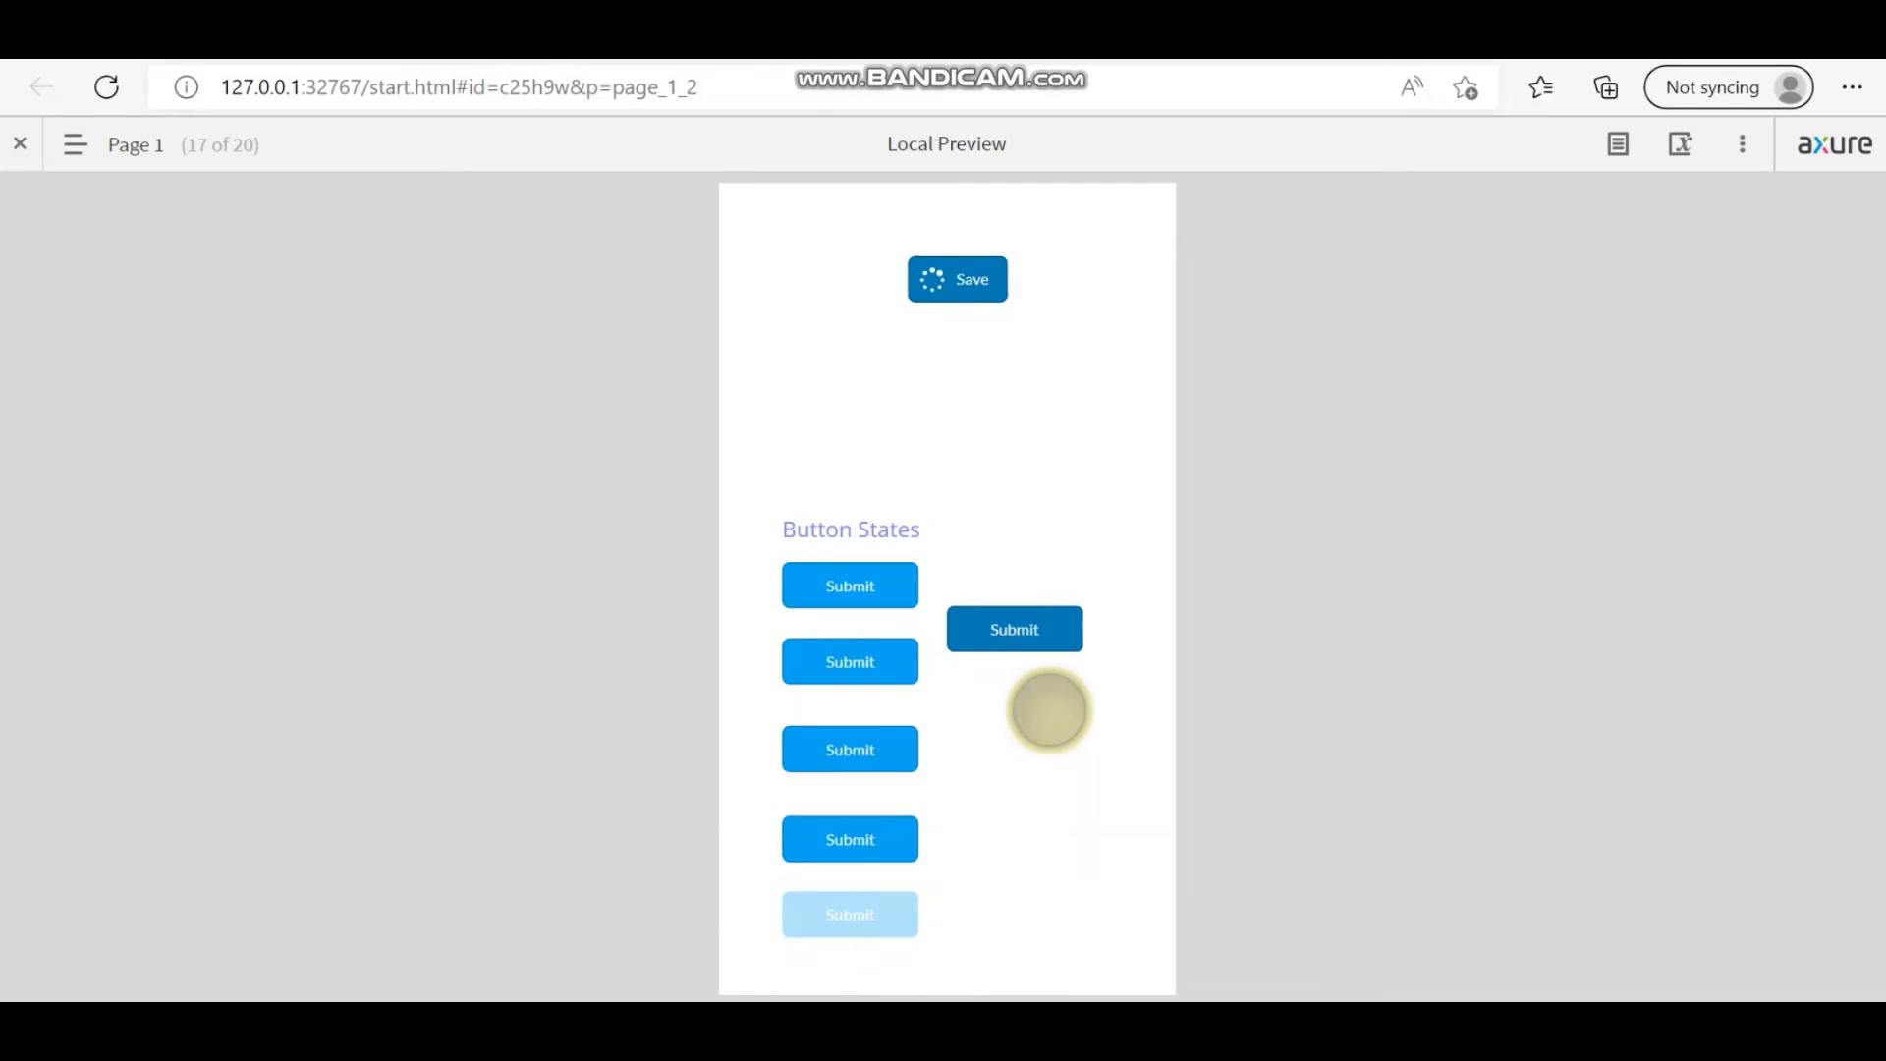
key("alt+Tab")
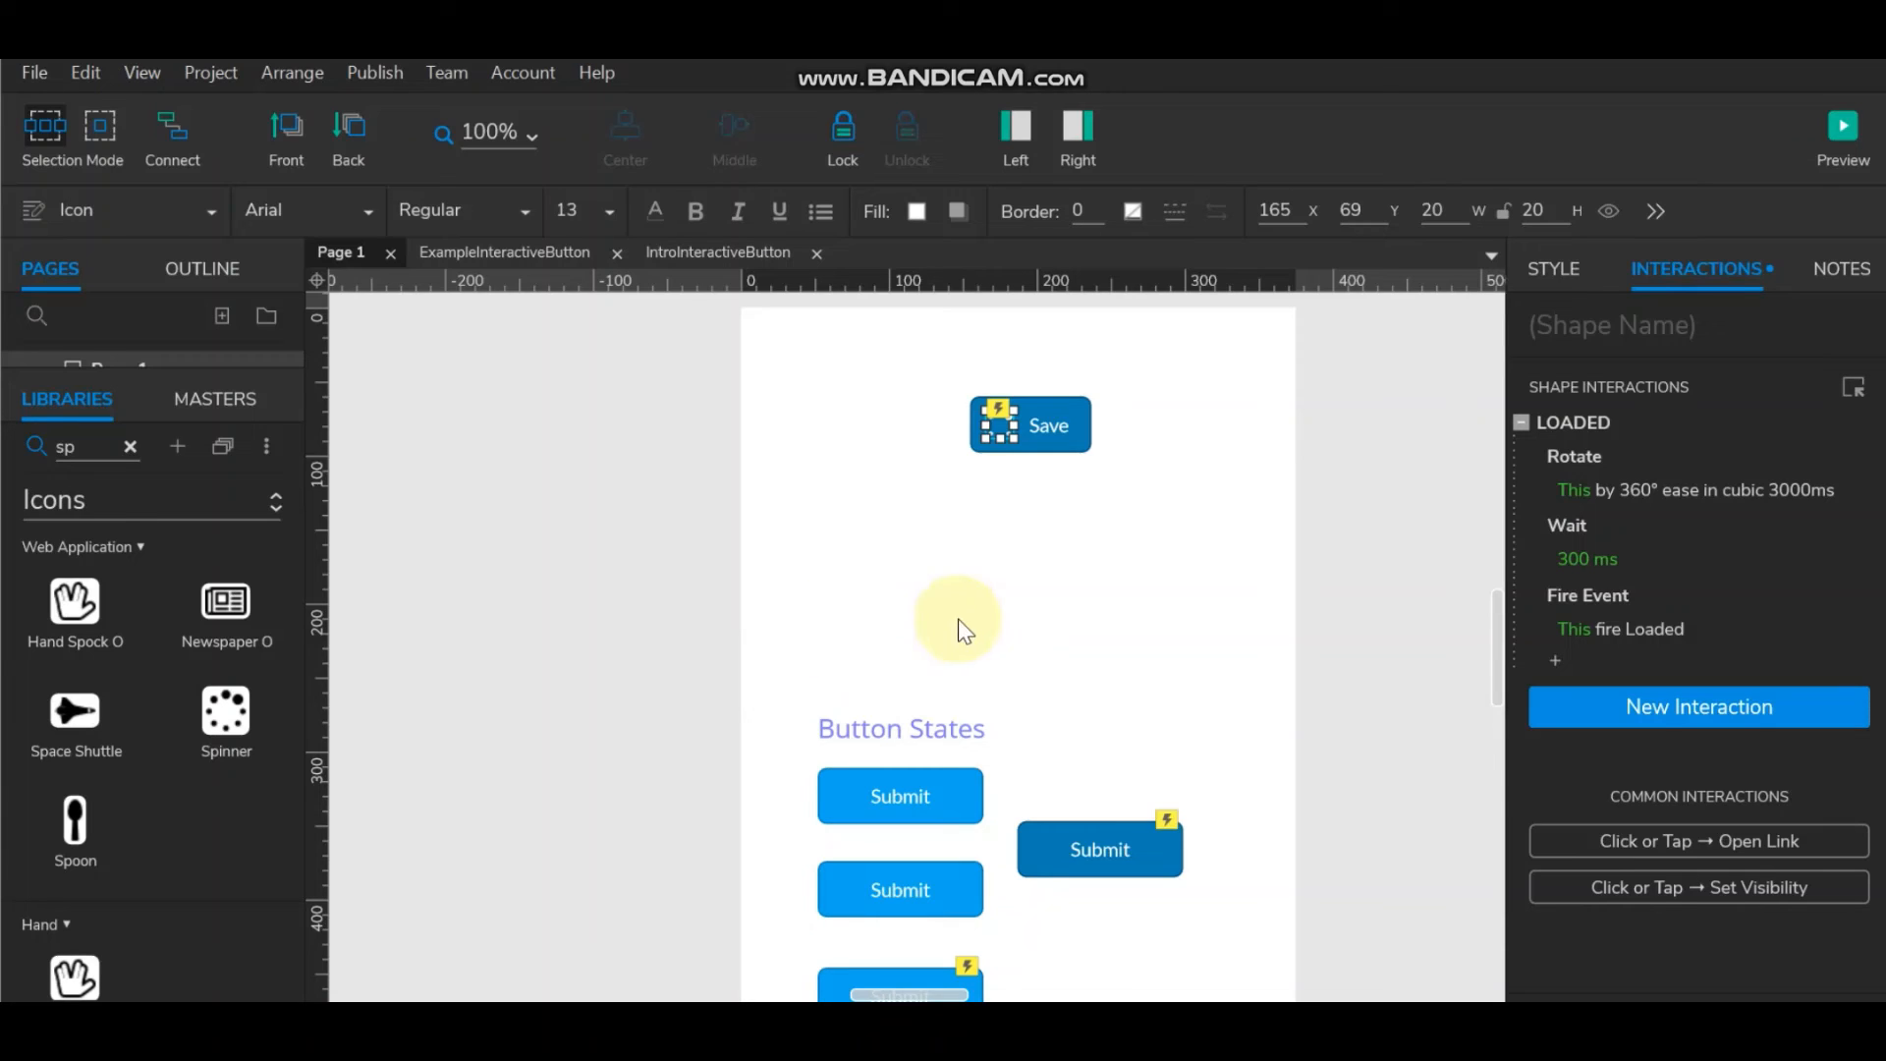
Enlarge the page list, clear the icon search, and switch the widget library to Default.
left_click(926, 508)
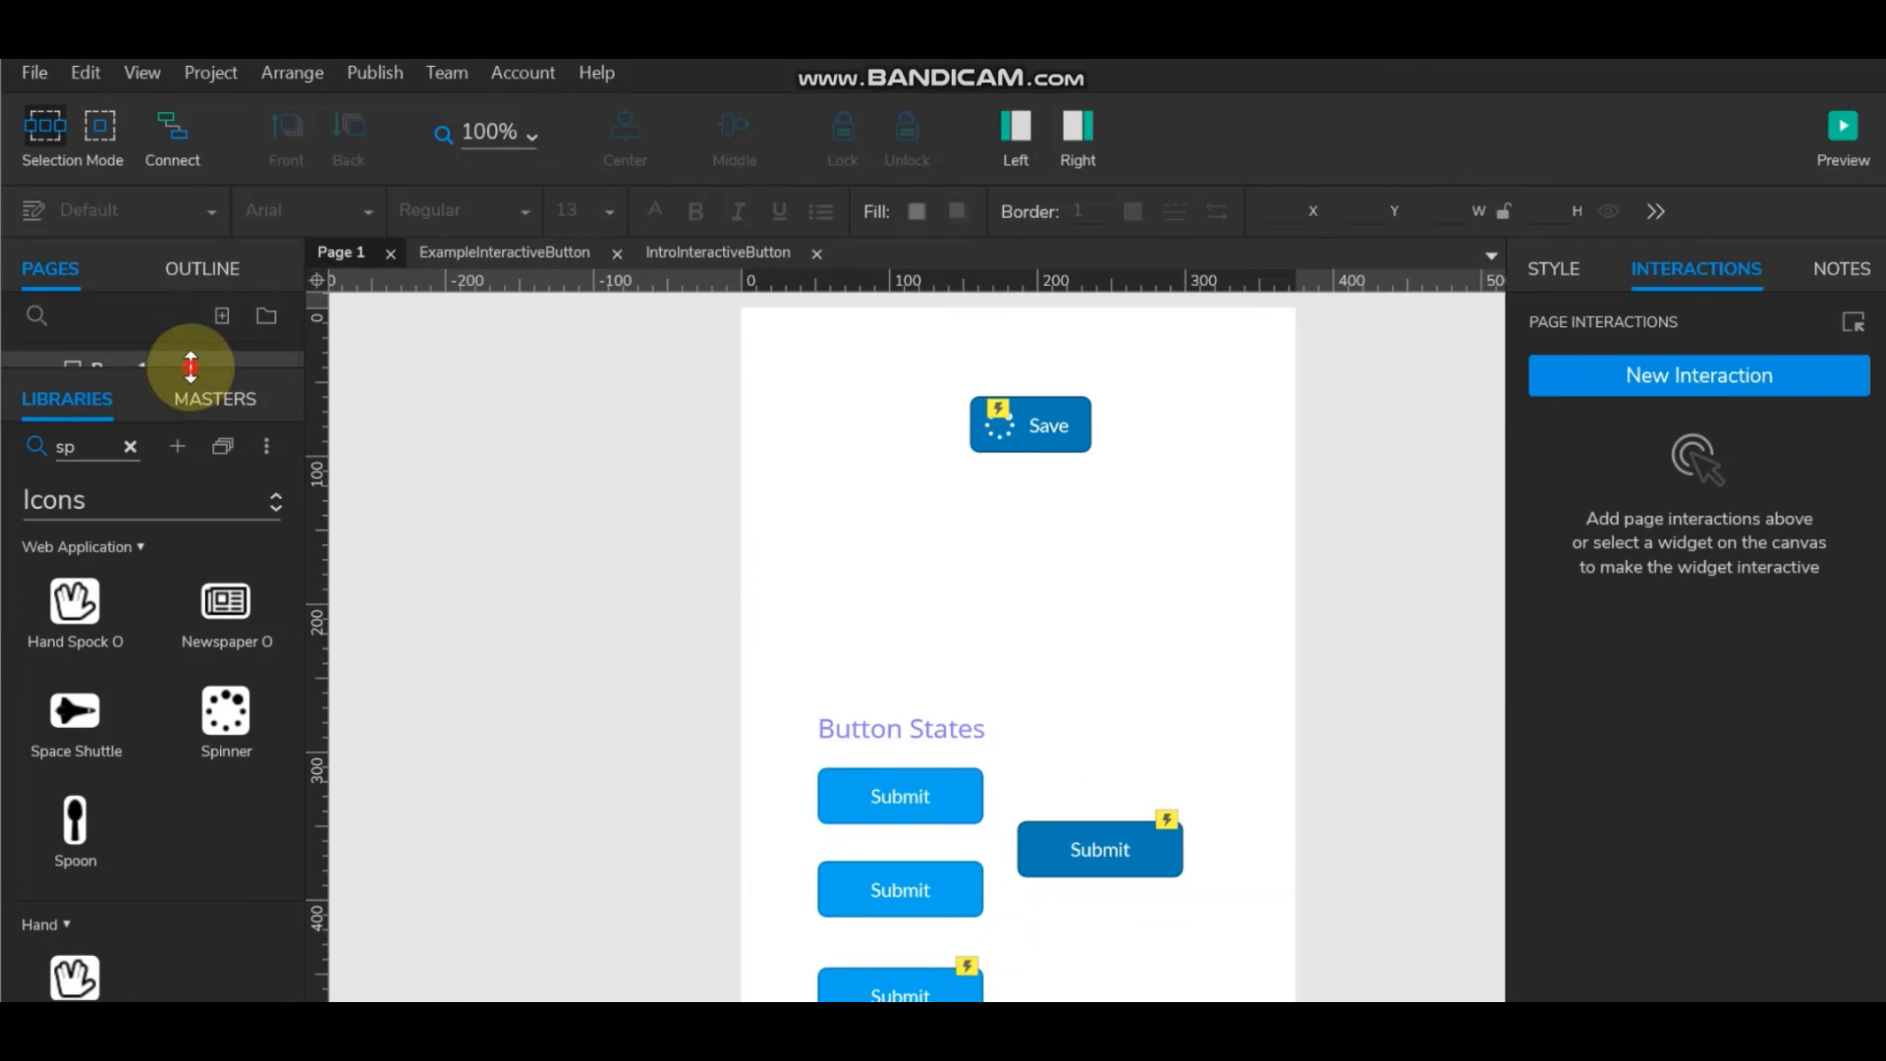
left_click_drag(190, 365, 185, 579)
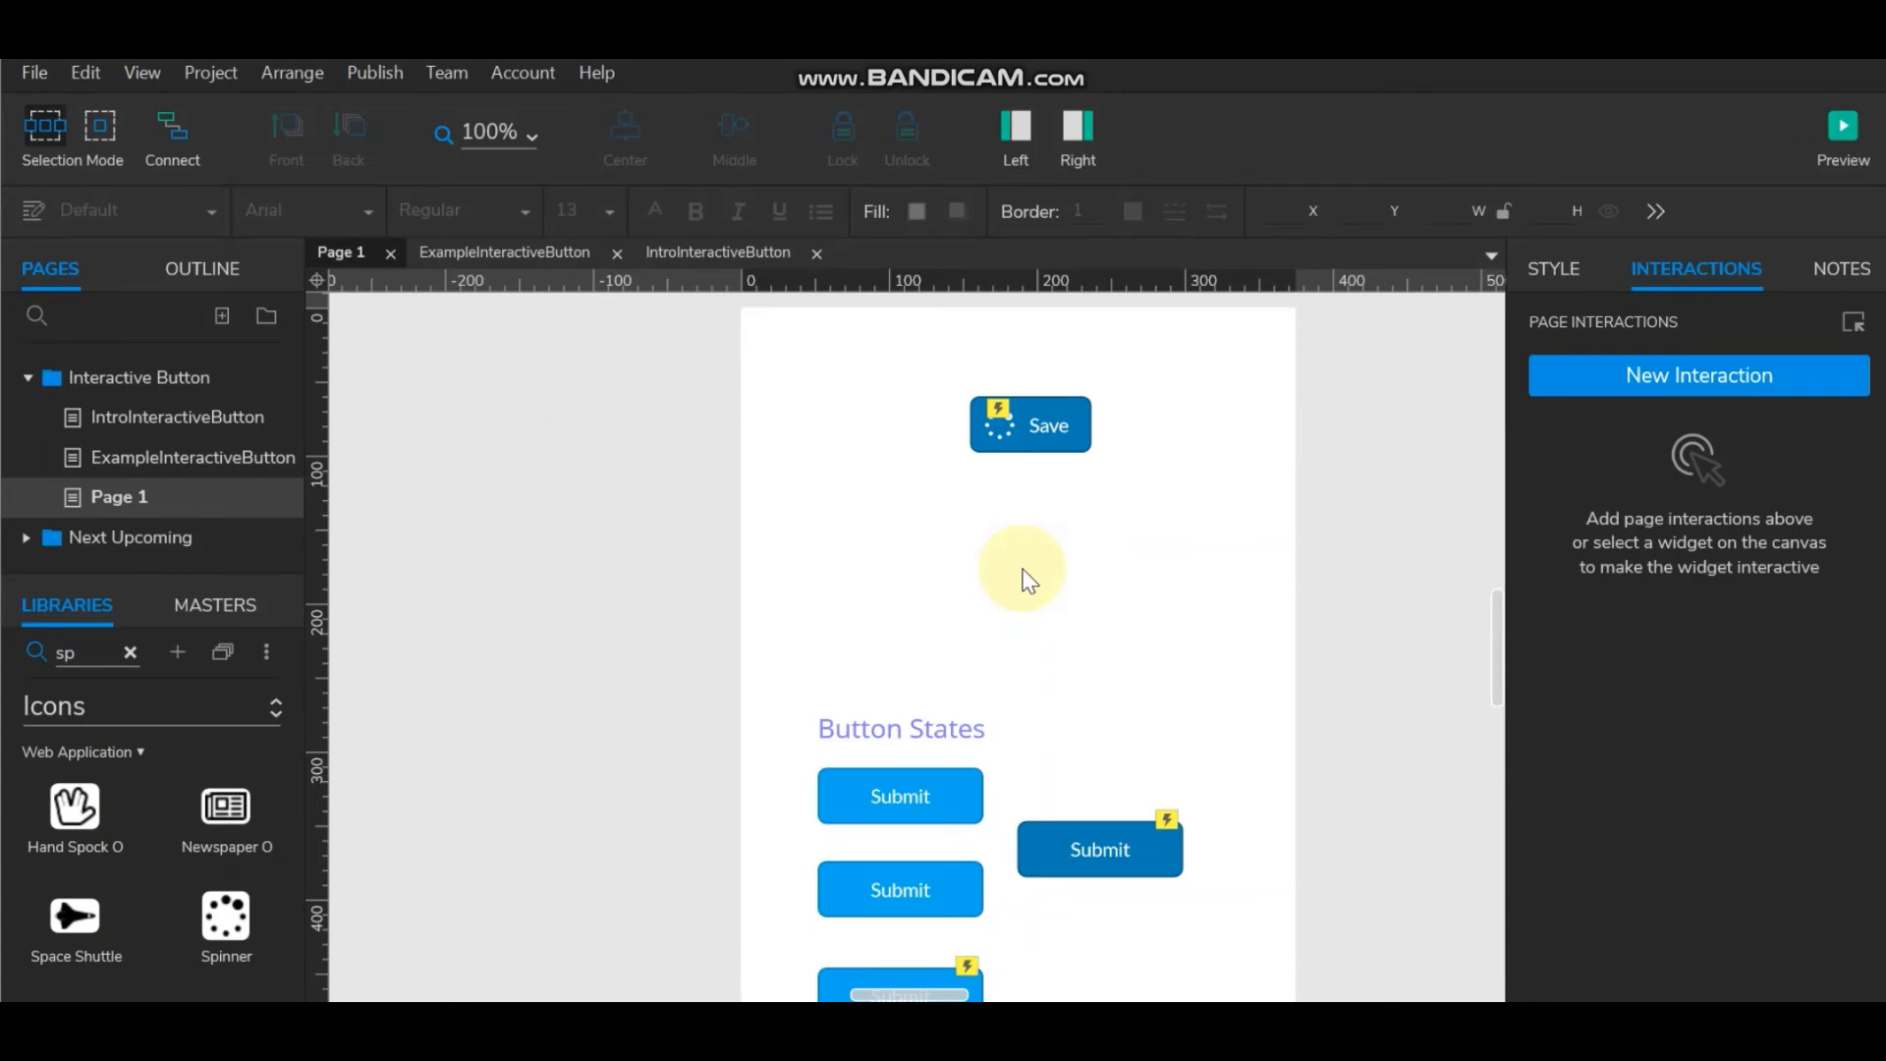
left_click(131, 652)
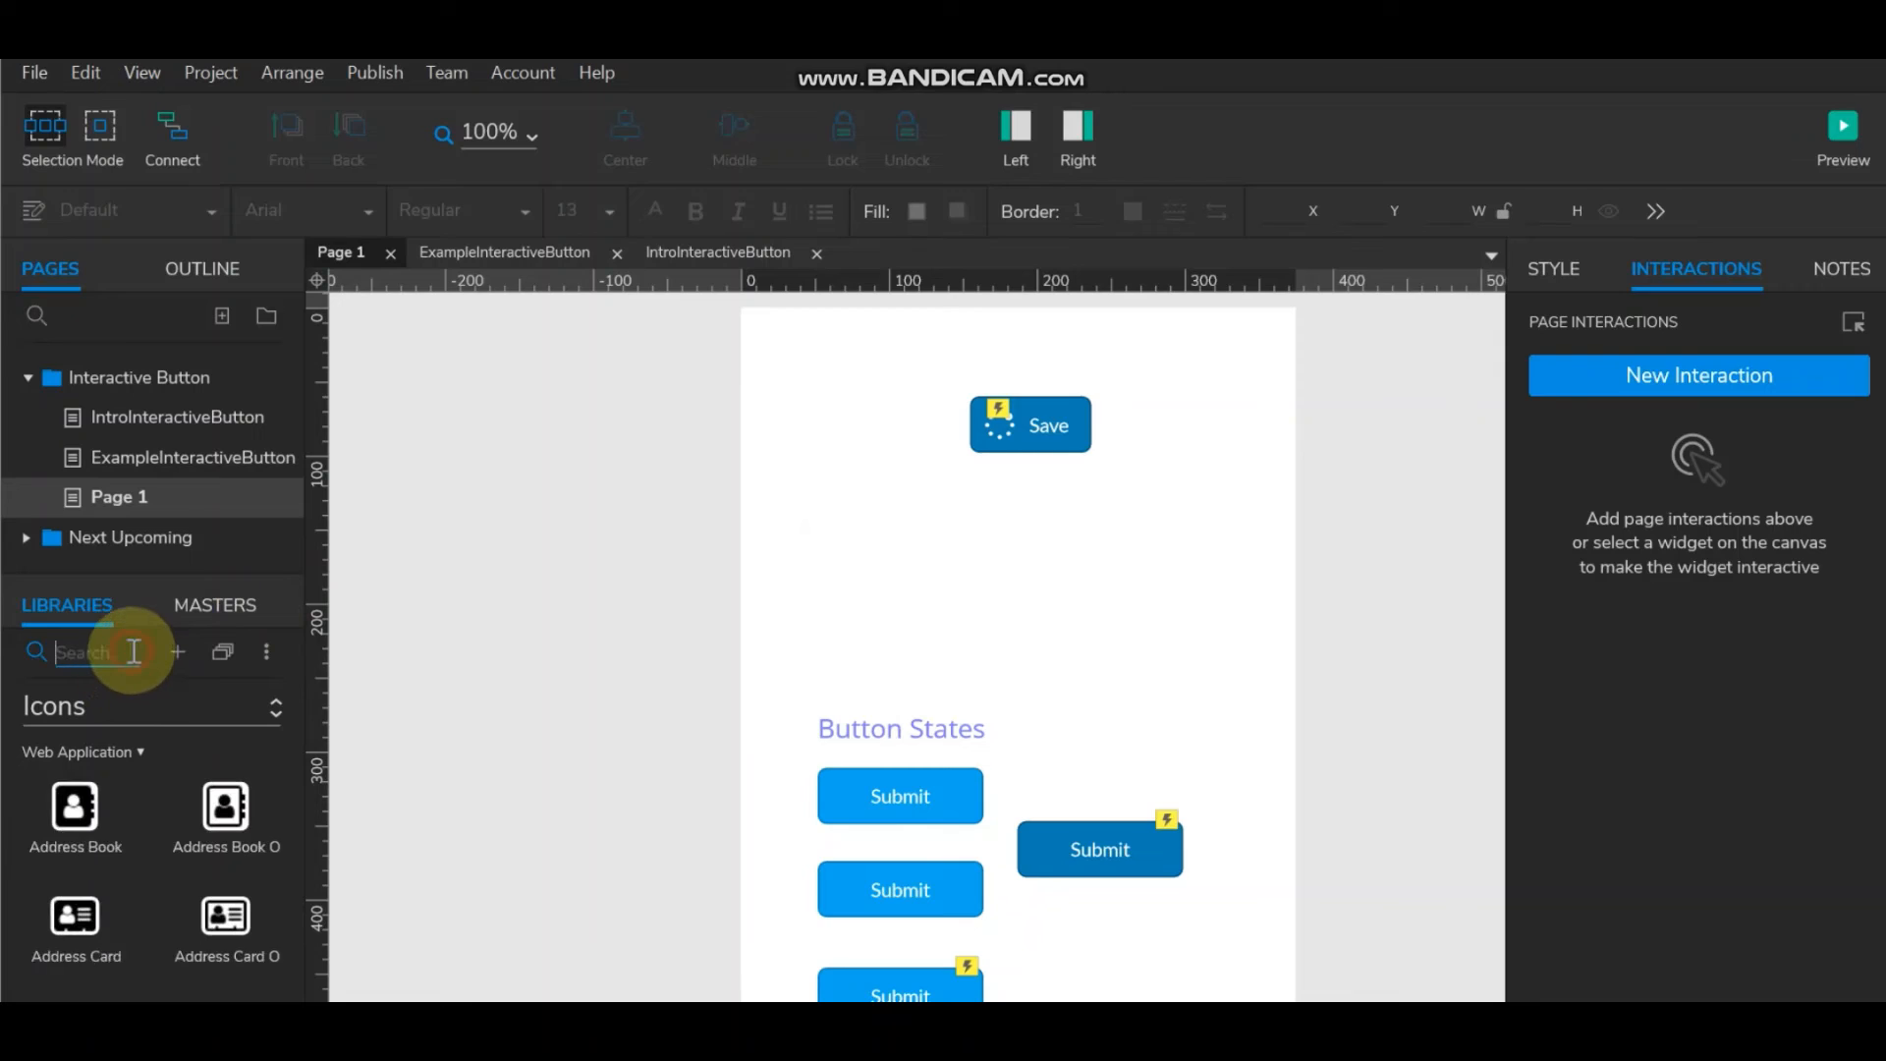
left_click(114, 706)
left_click(110, 795)
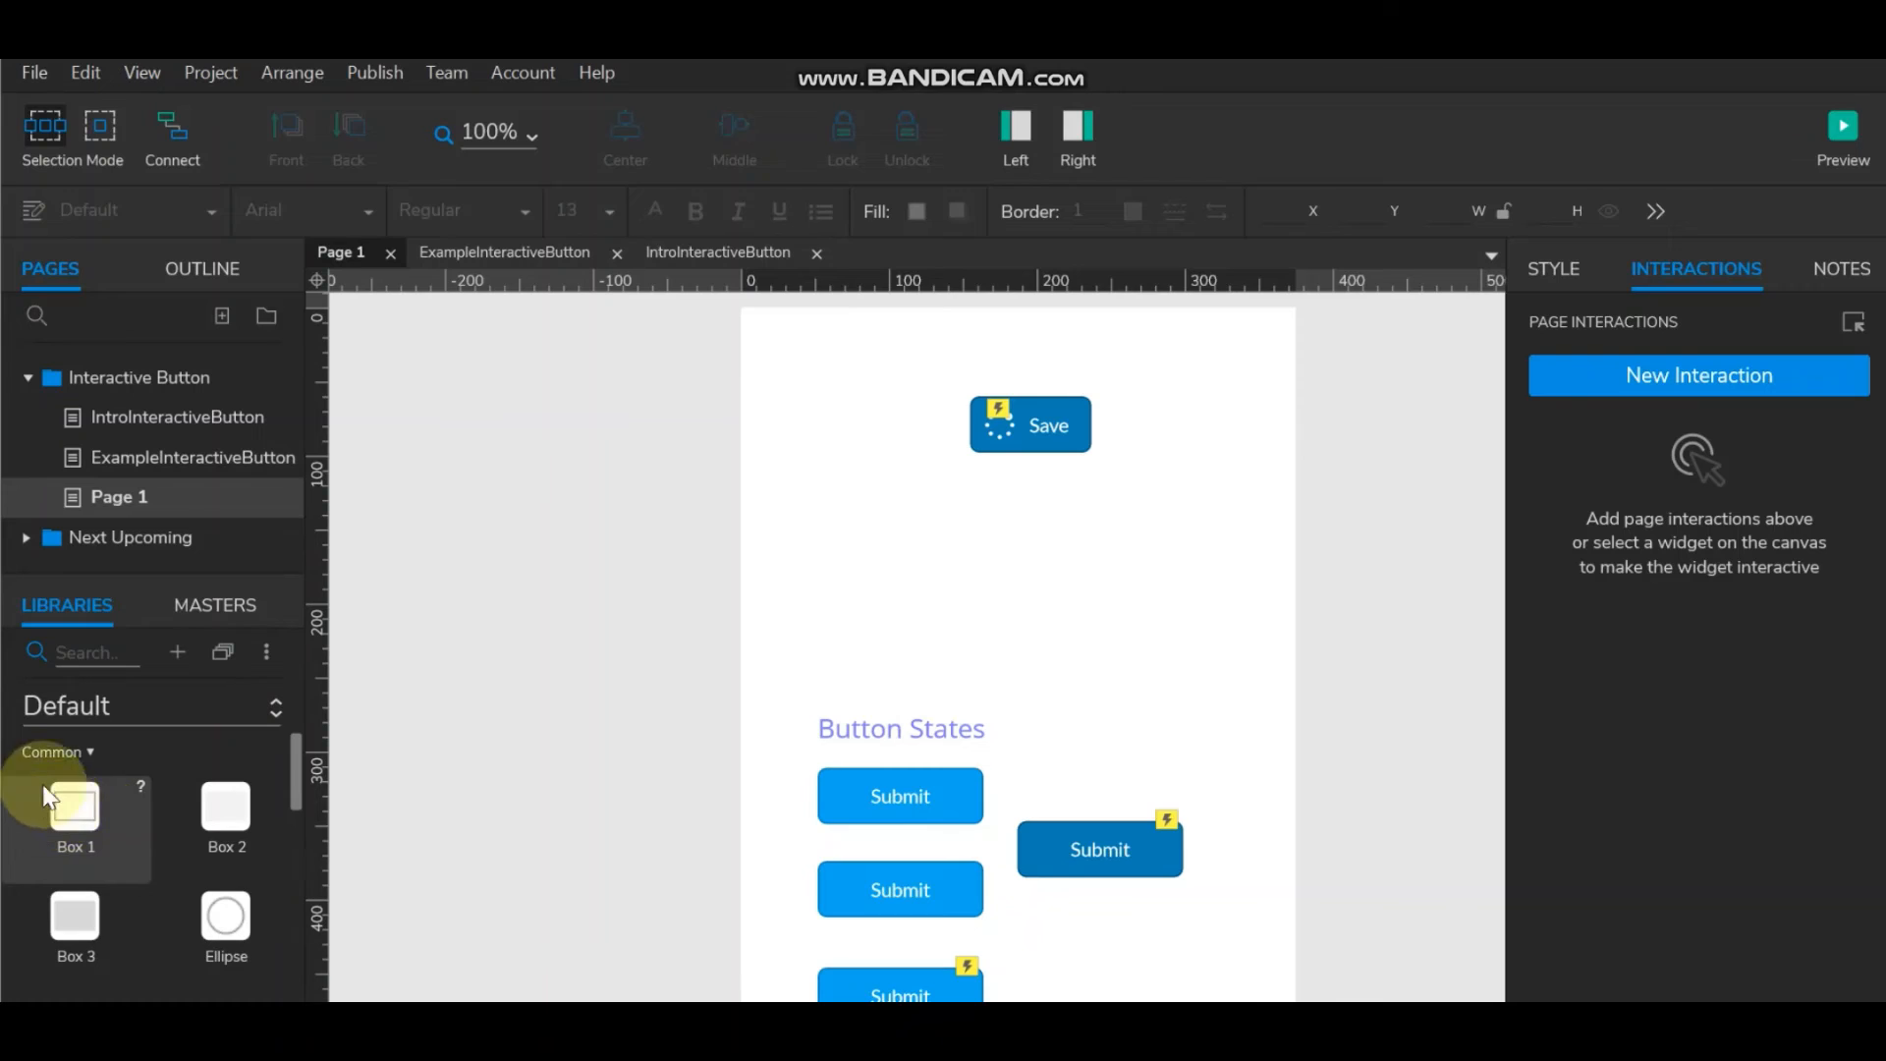
Review the MouseOver and MouseDown style effects of the first Submit button under Button States without changing them.
left_click(933, 797)
right_click(937, 797)
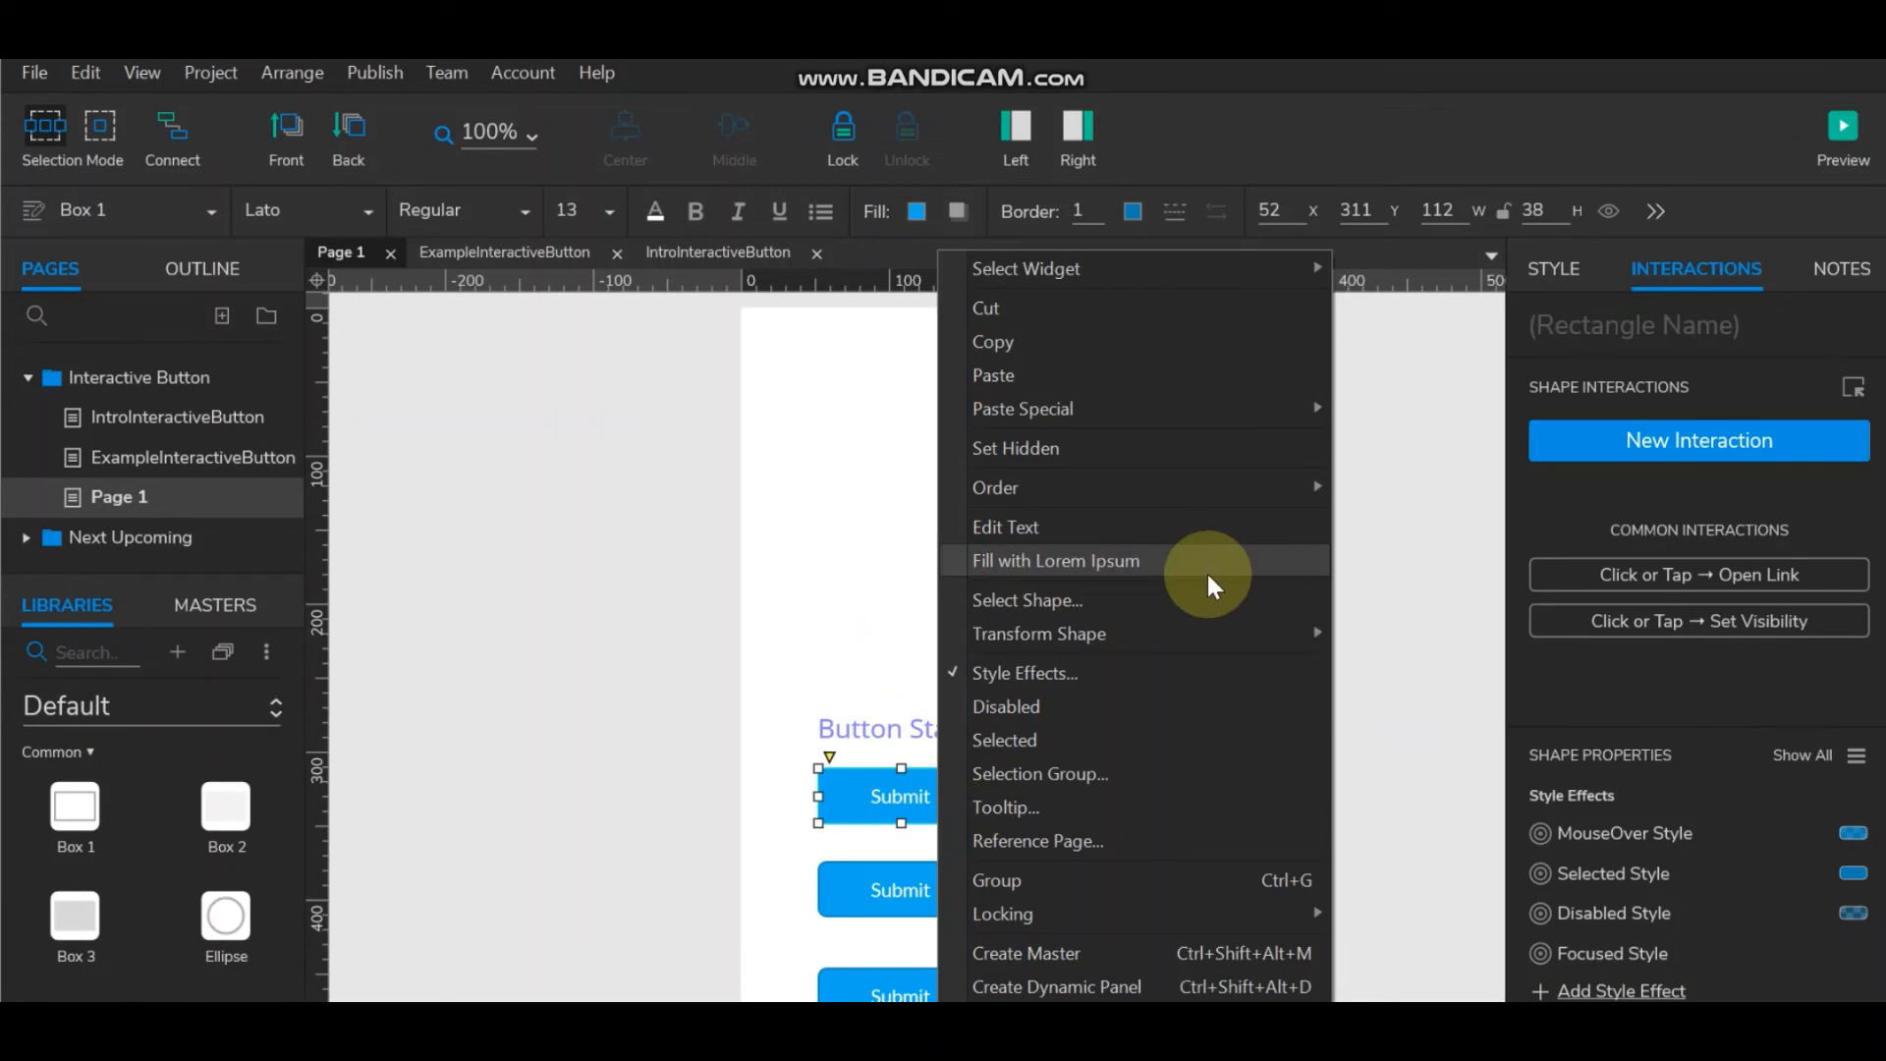
left_click(1018, 680)
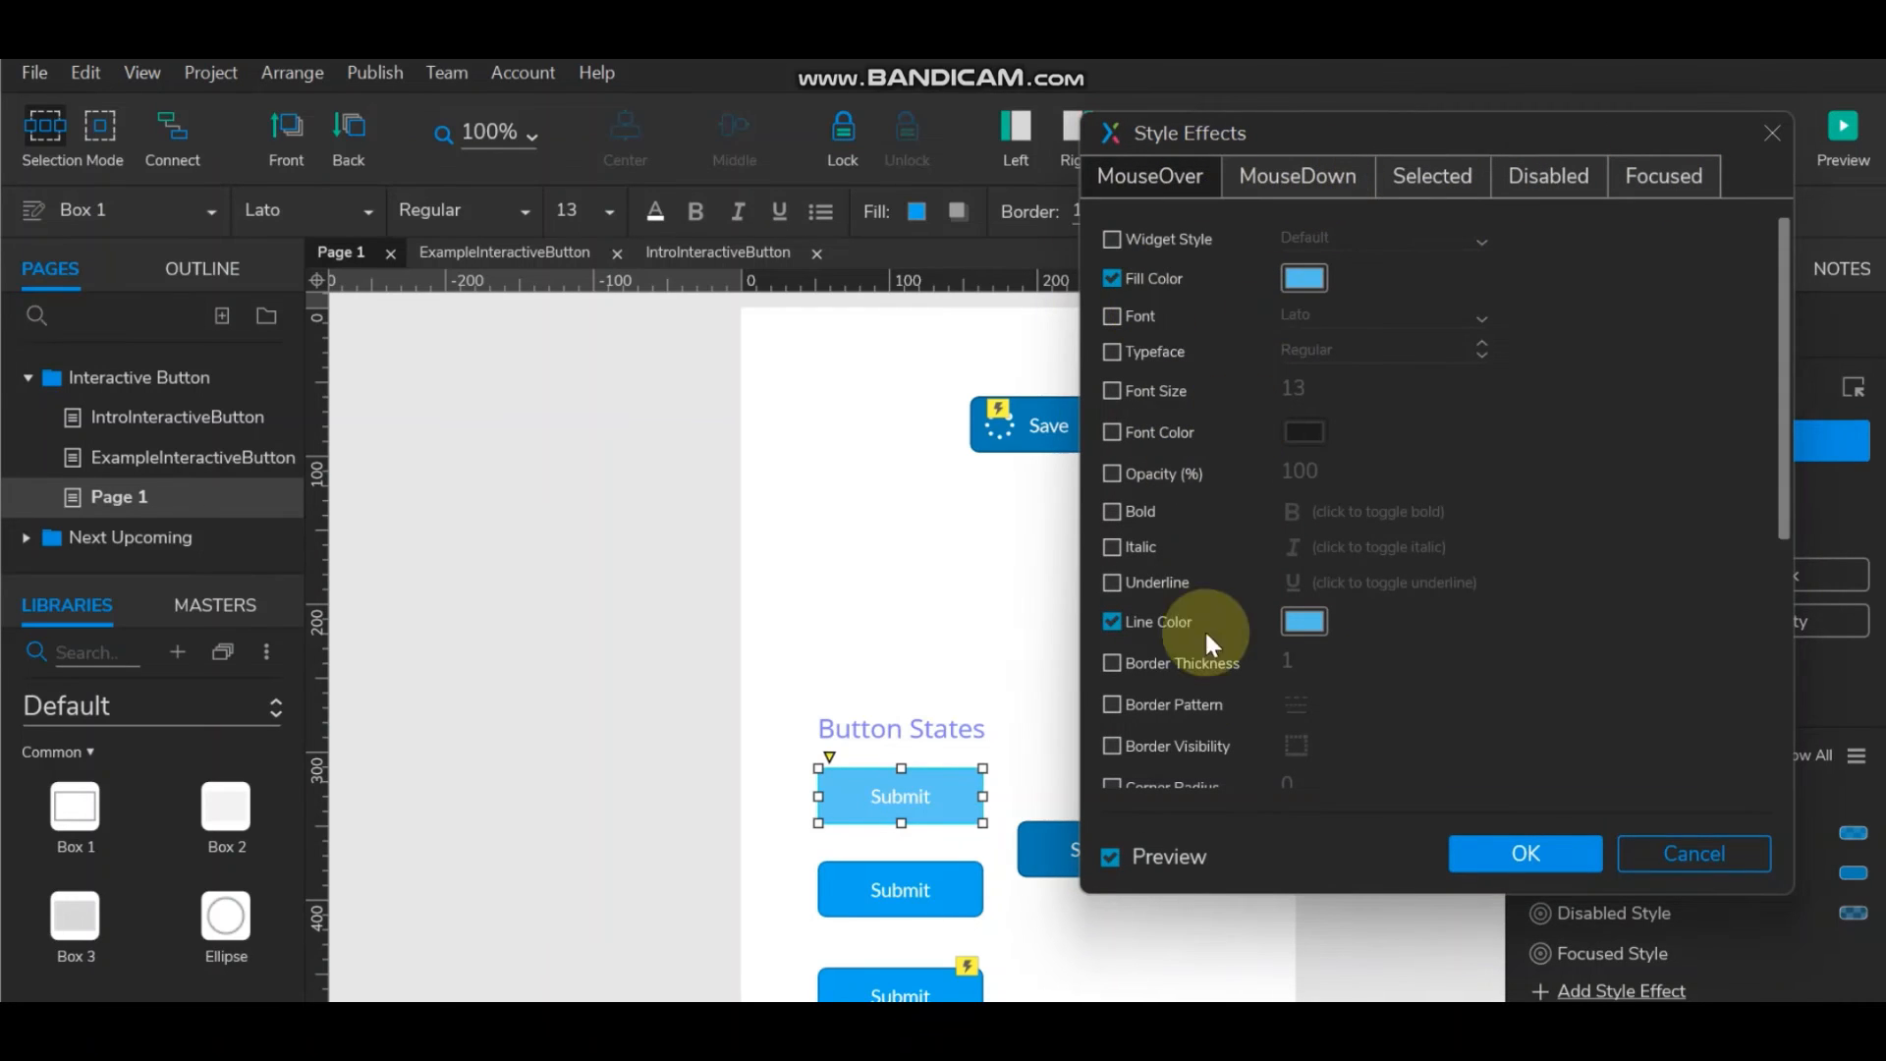
scroll(1210, 679, "down", 5)
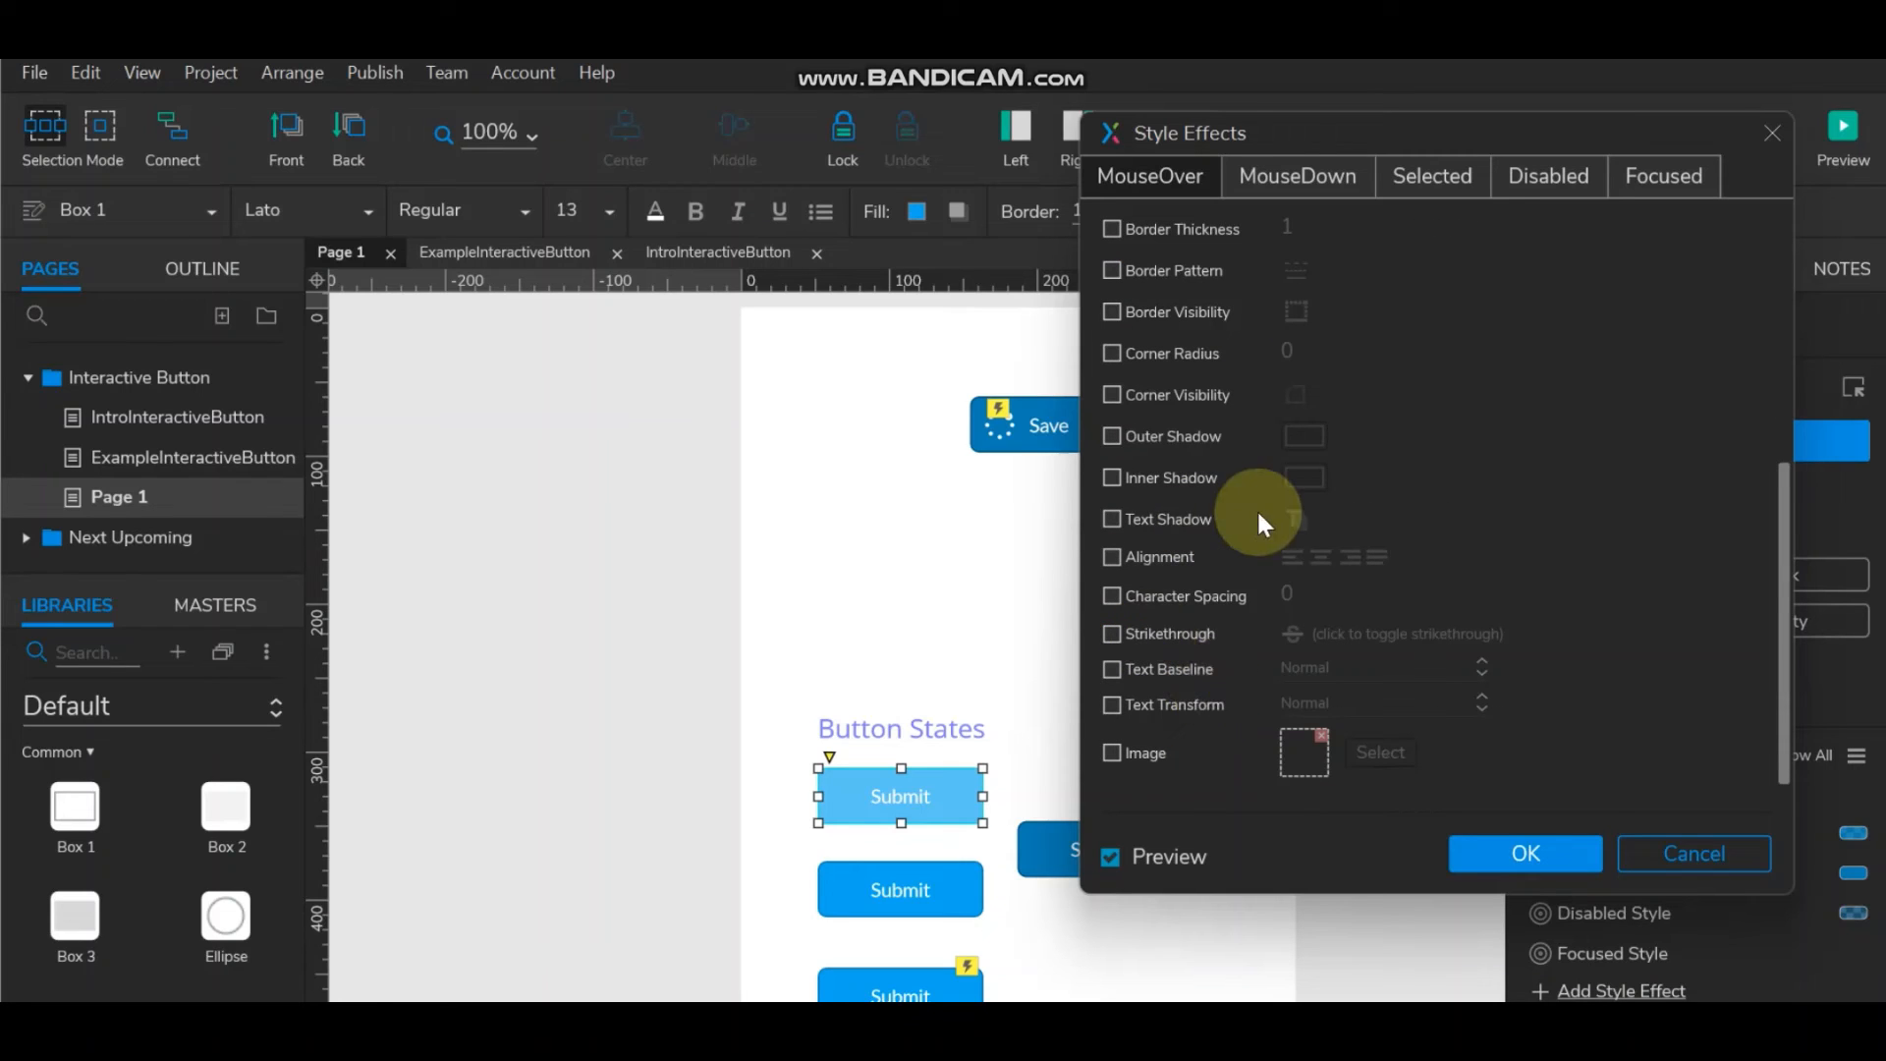
scroll(1124, 552, "up", 2)
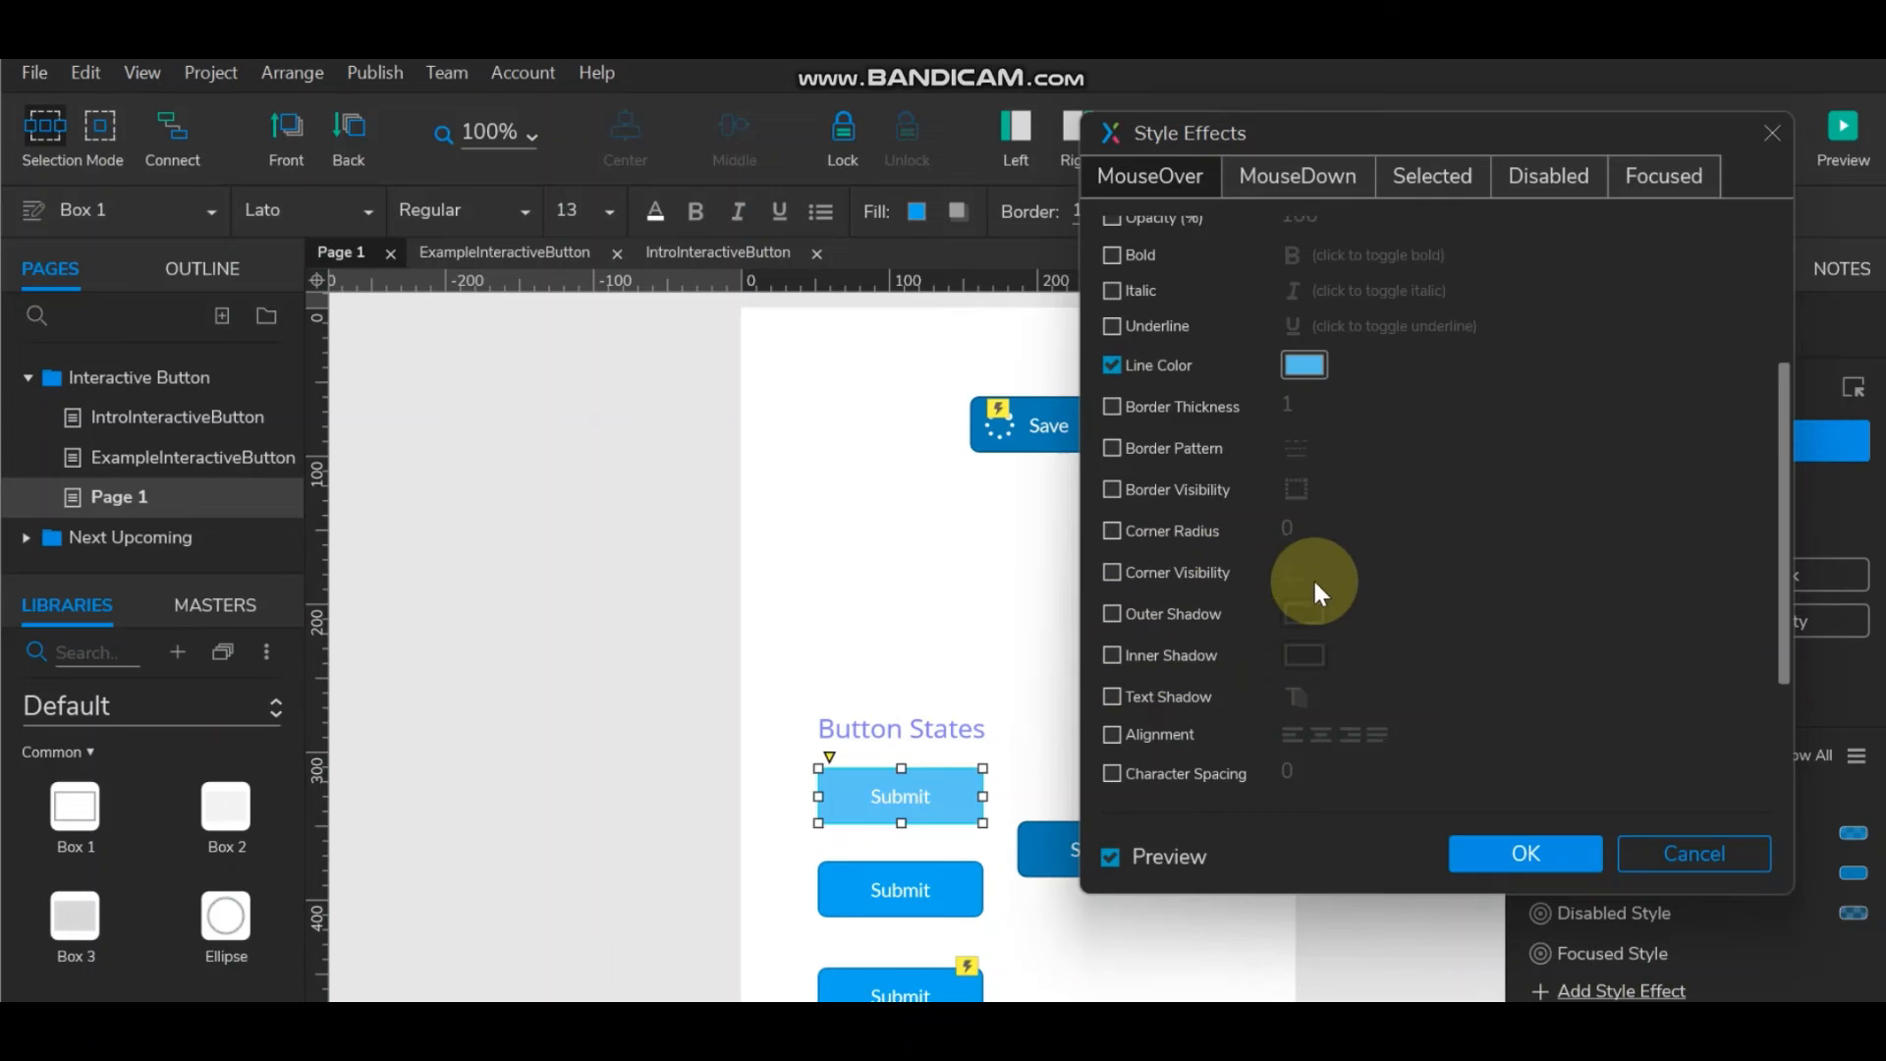
scroll(1312, 576, "up", 3)
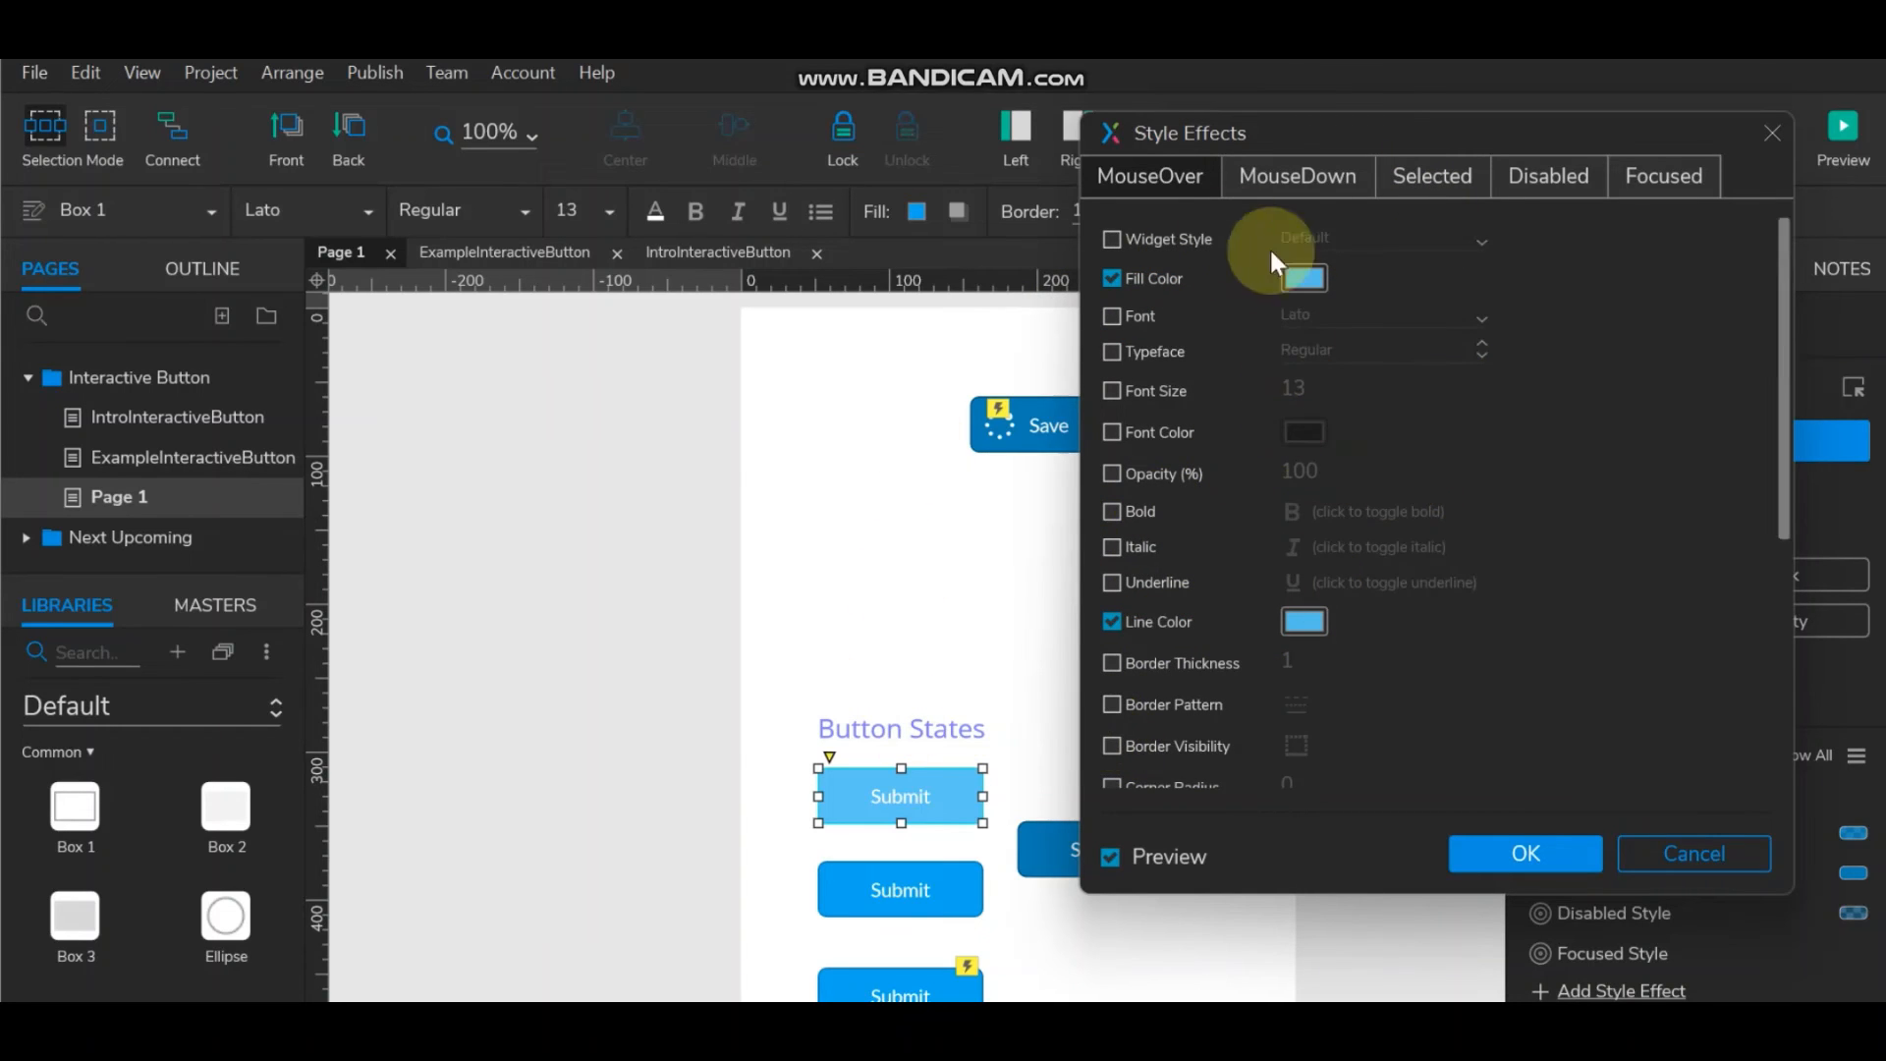
left_click(1338, 180)
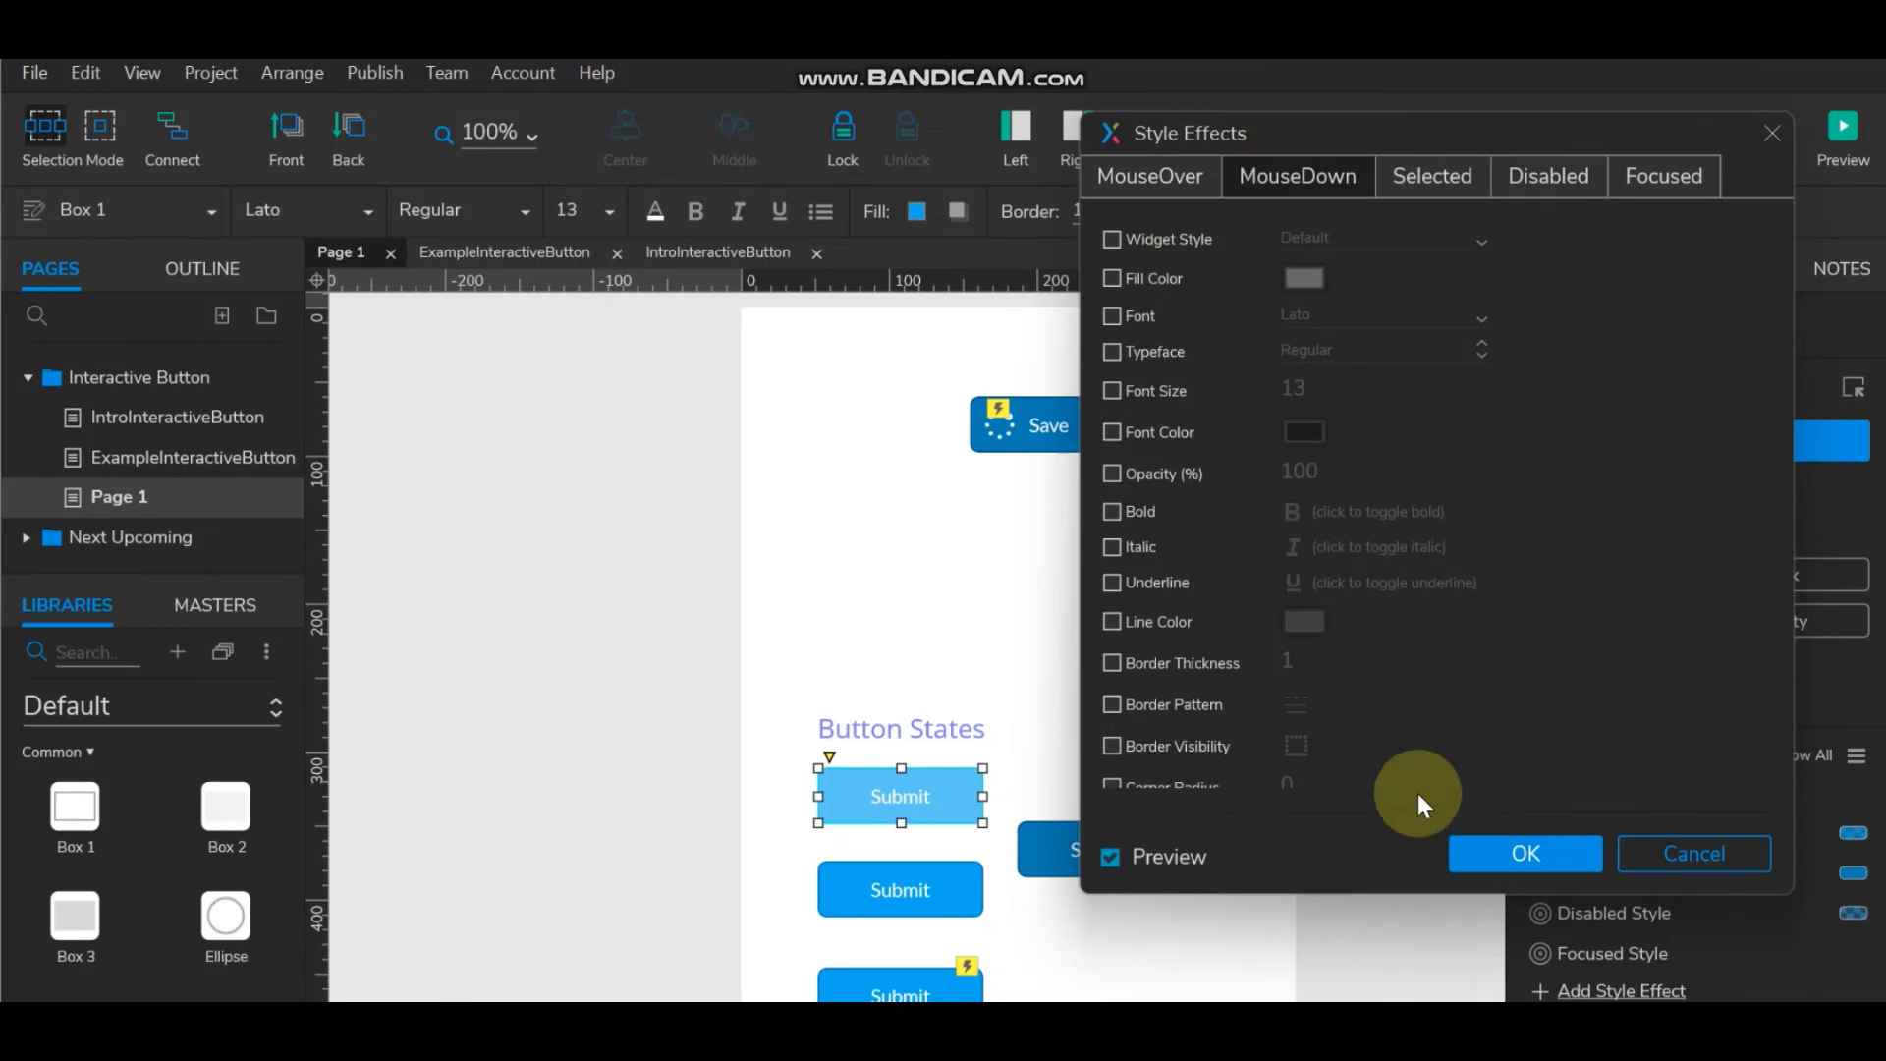
left_click(1687, 854)
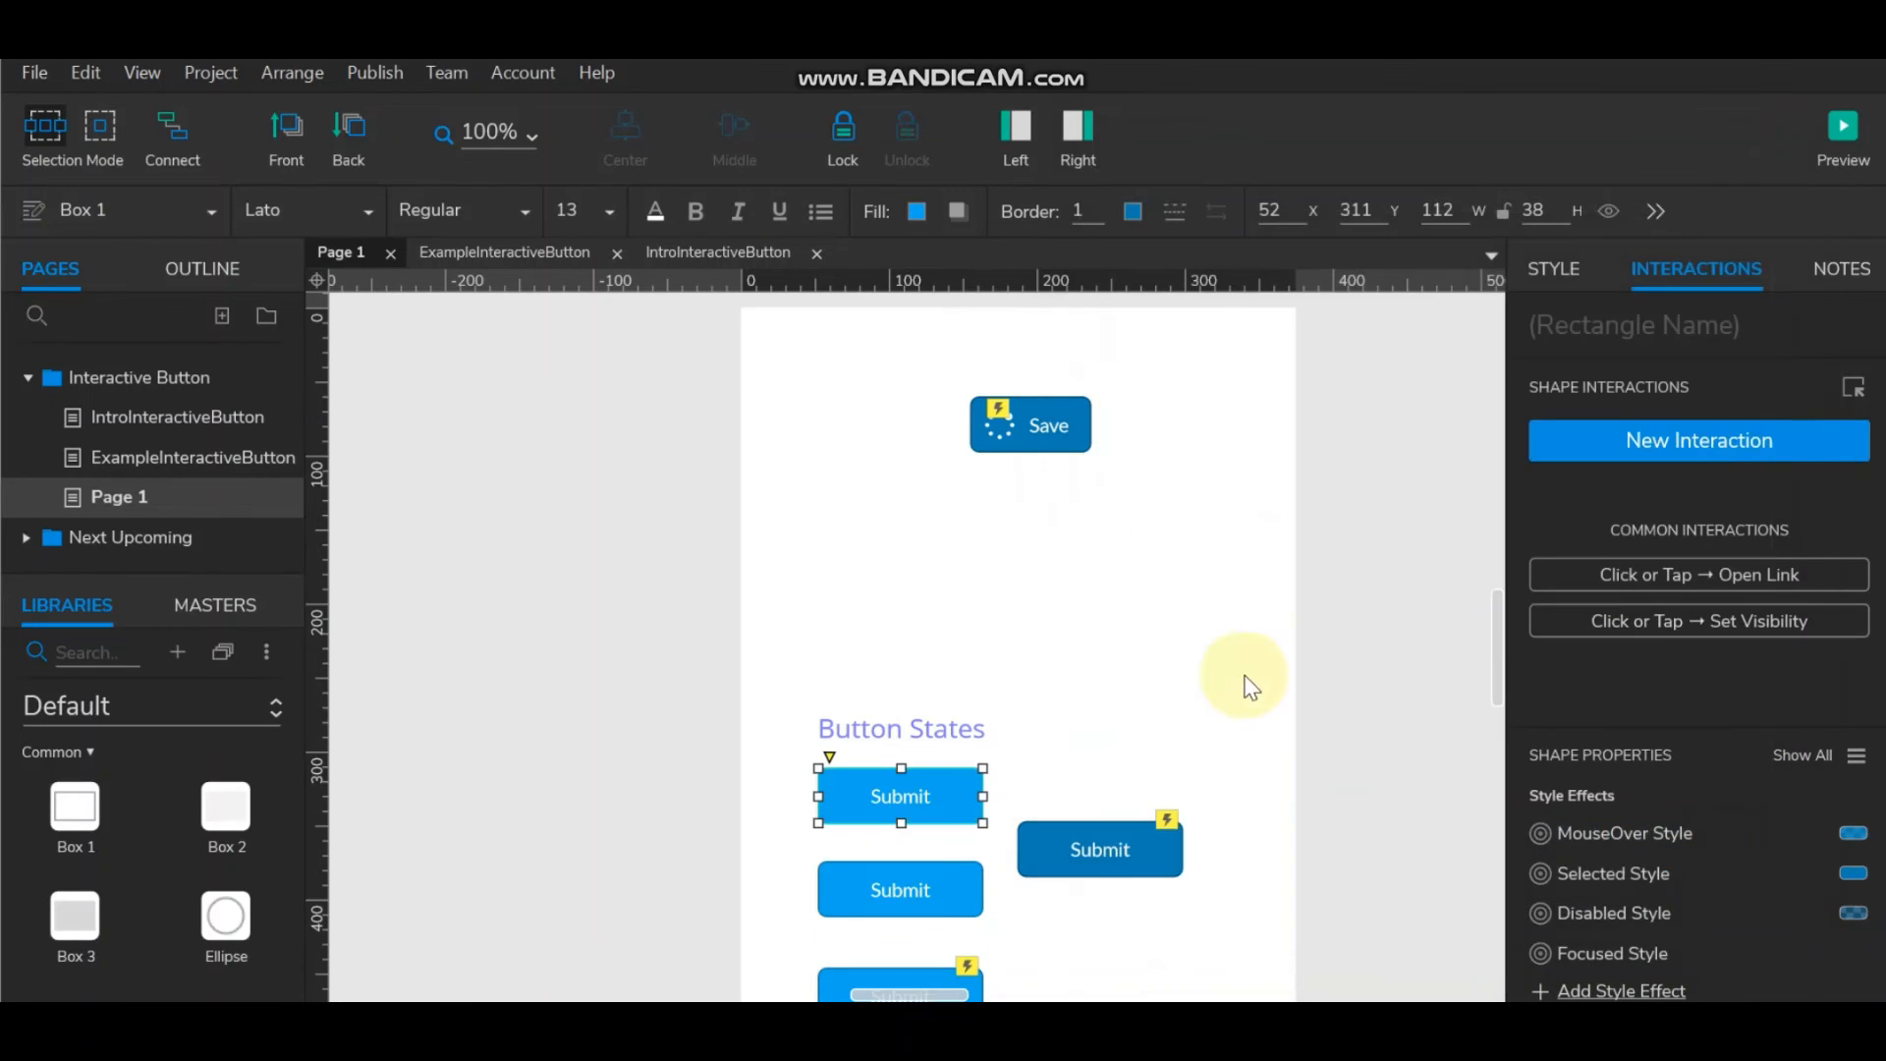
Place a copy of the first Submit button above the Button States heading, at about X 52, Y 182.
left_click(1115, 582)
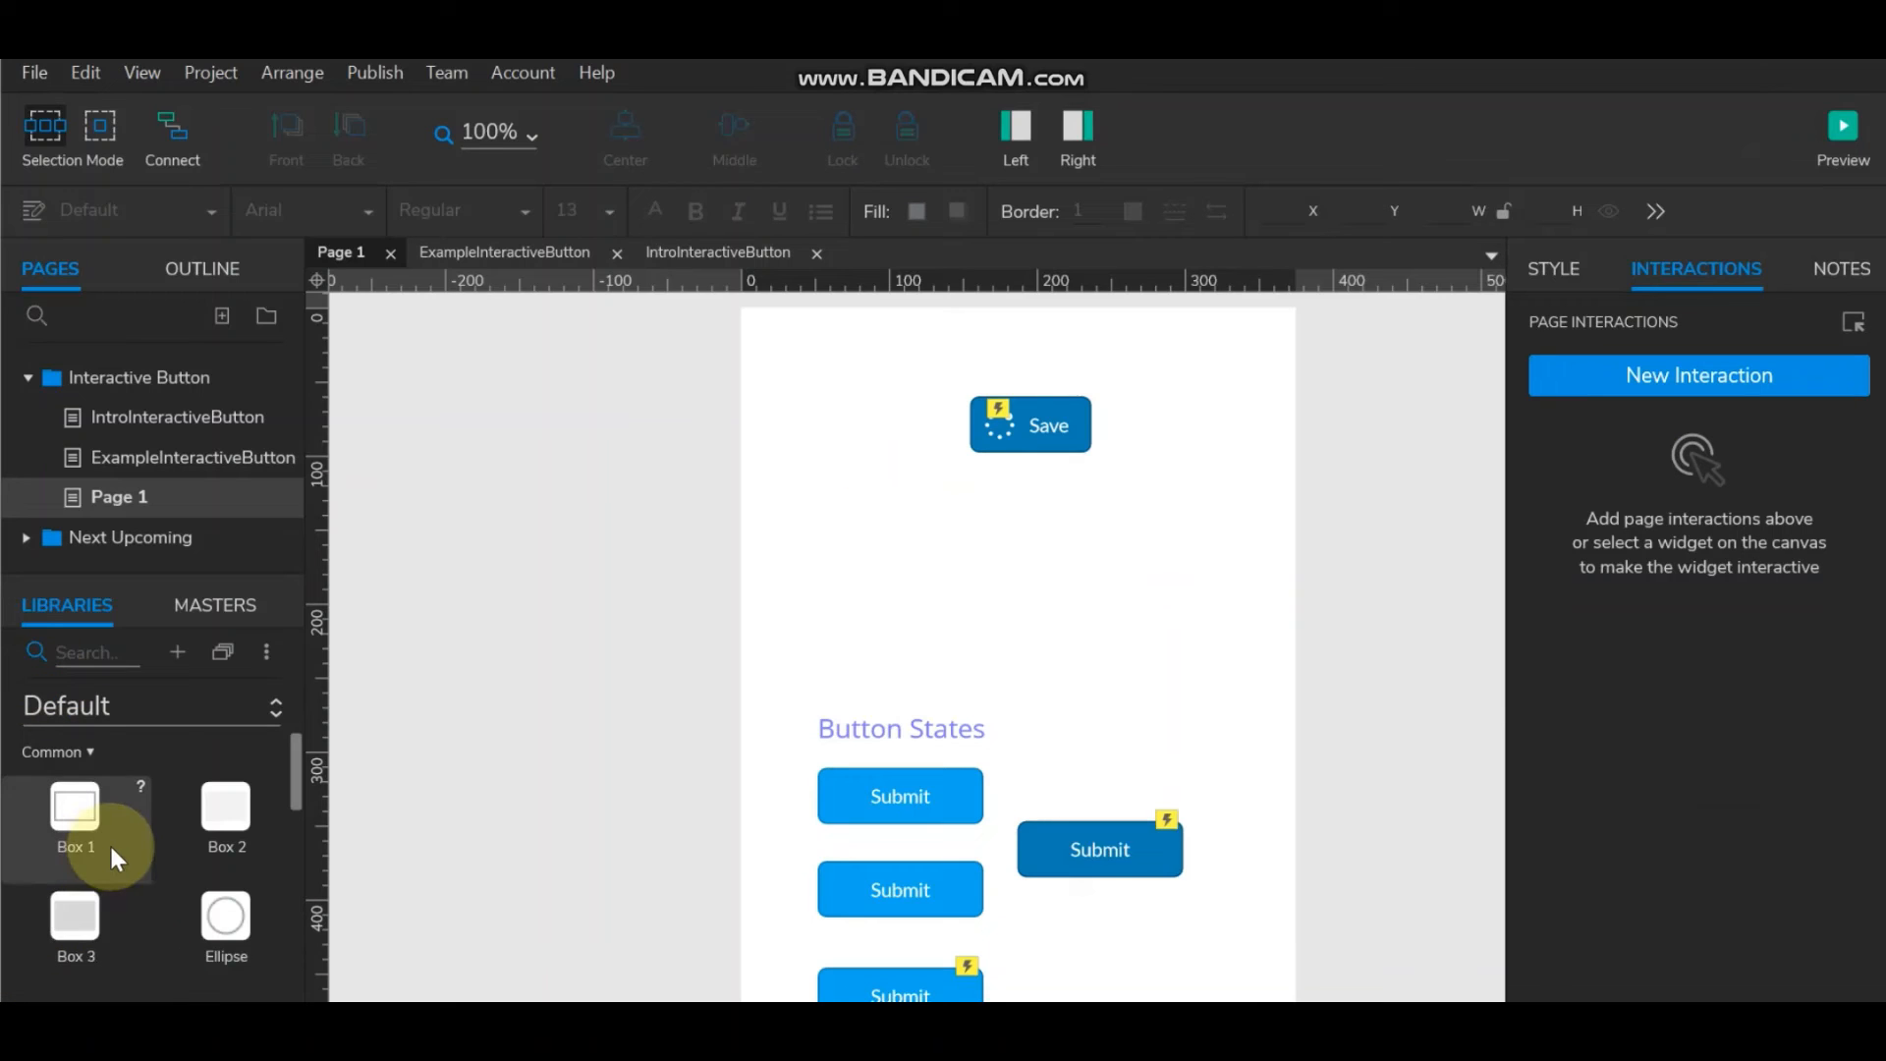
left_click_drag(905, 795, 871, 602)
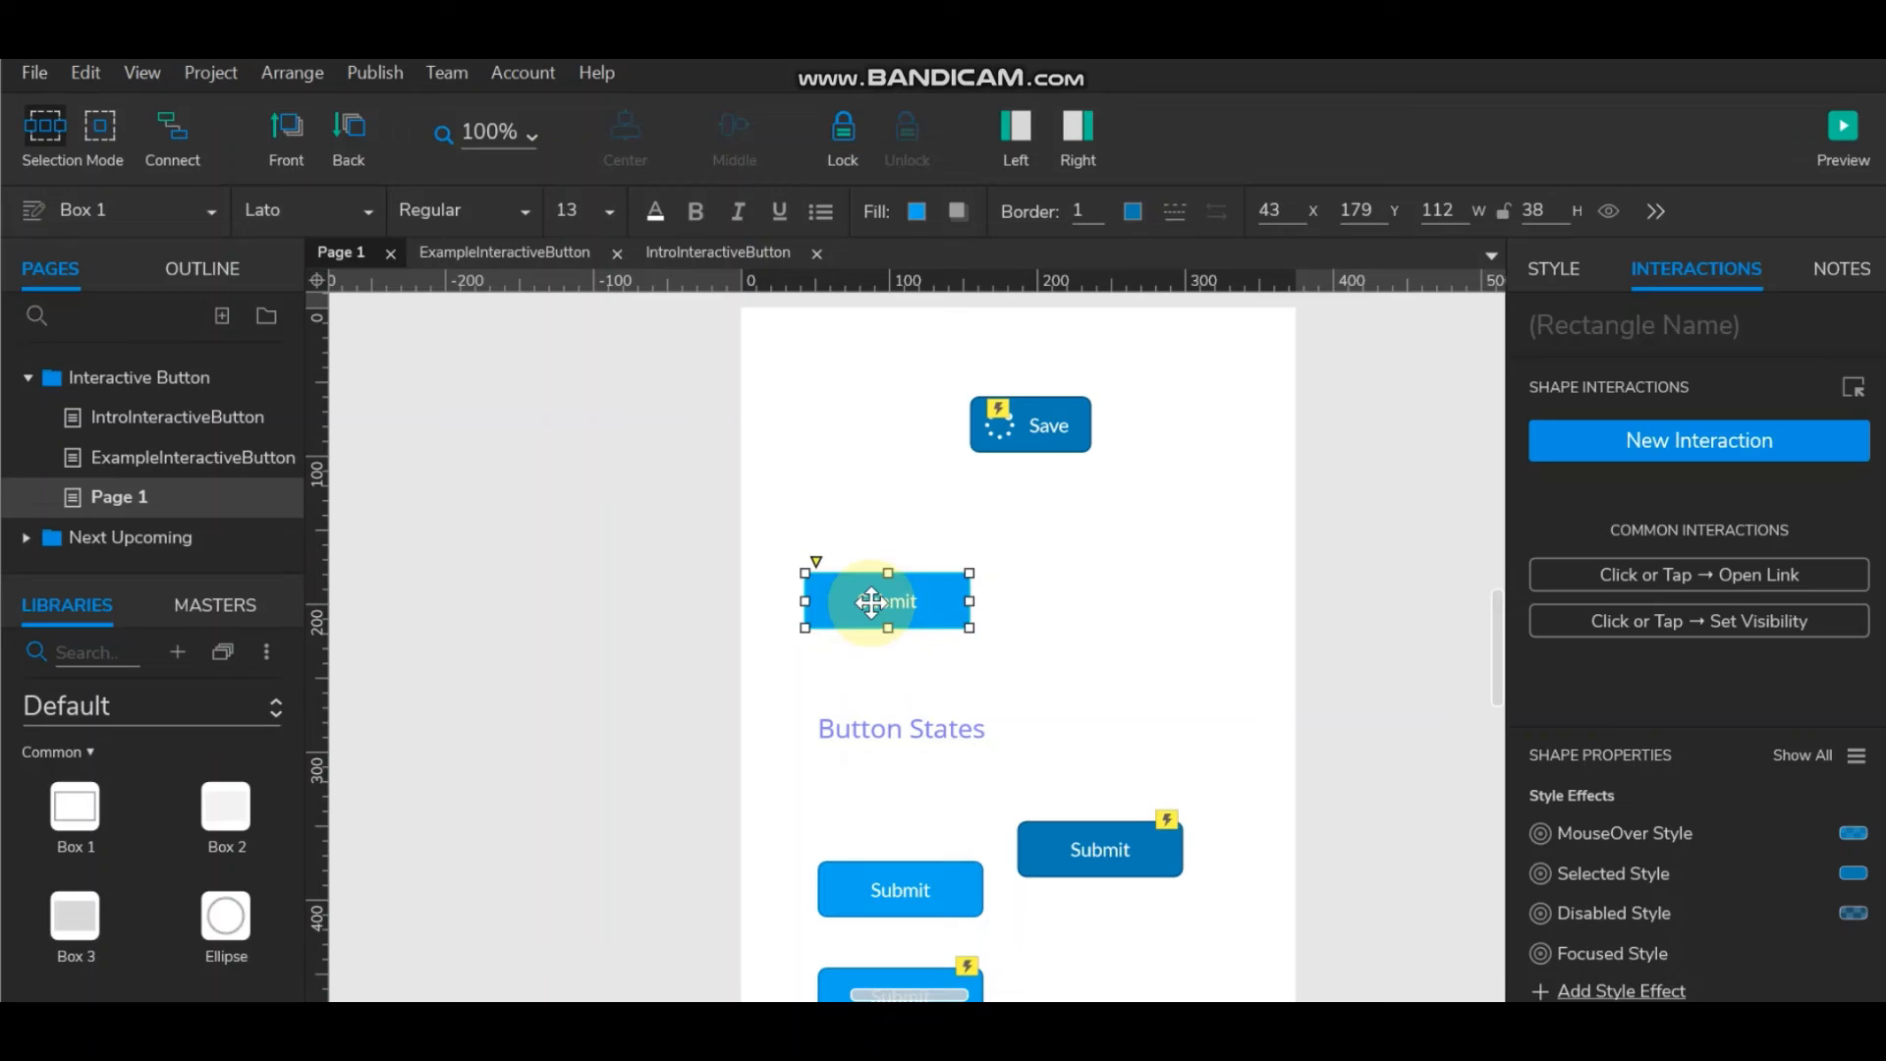
key("ctrl+z")
left_click_drag(893, 792, 905, 607)
left_click(1116, 604)
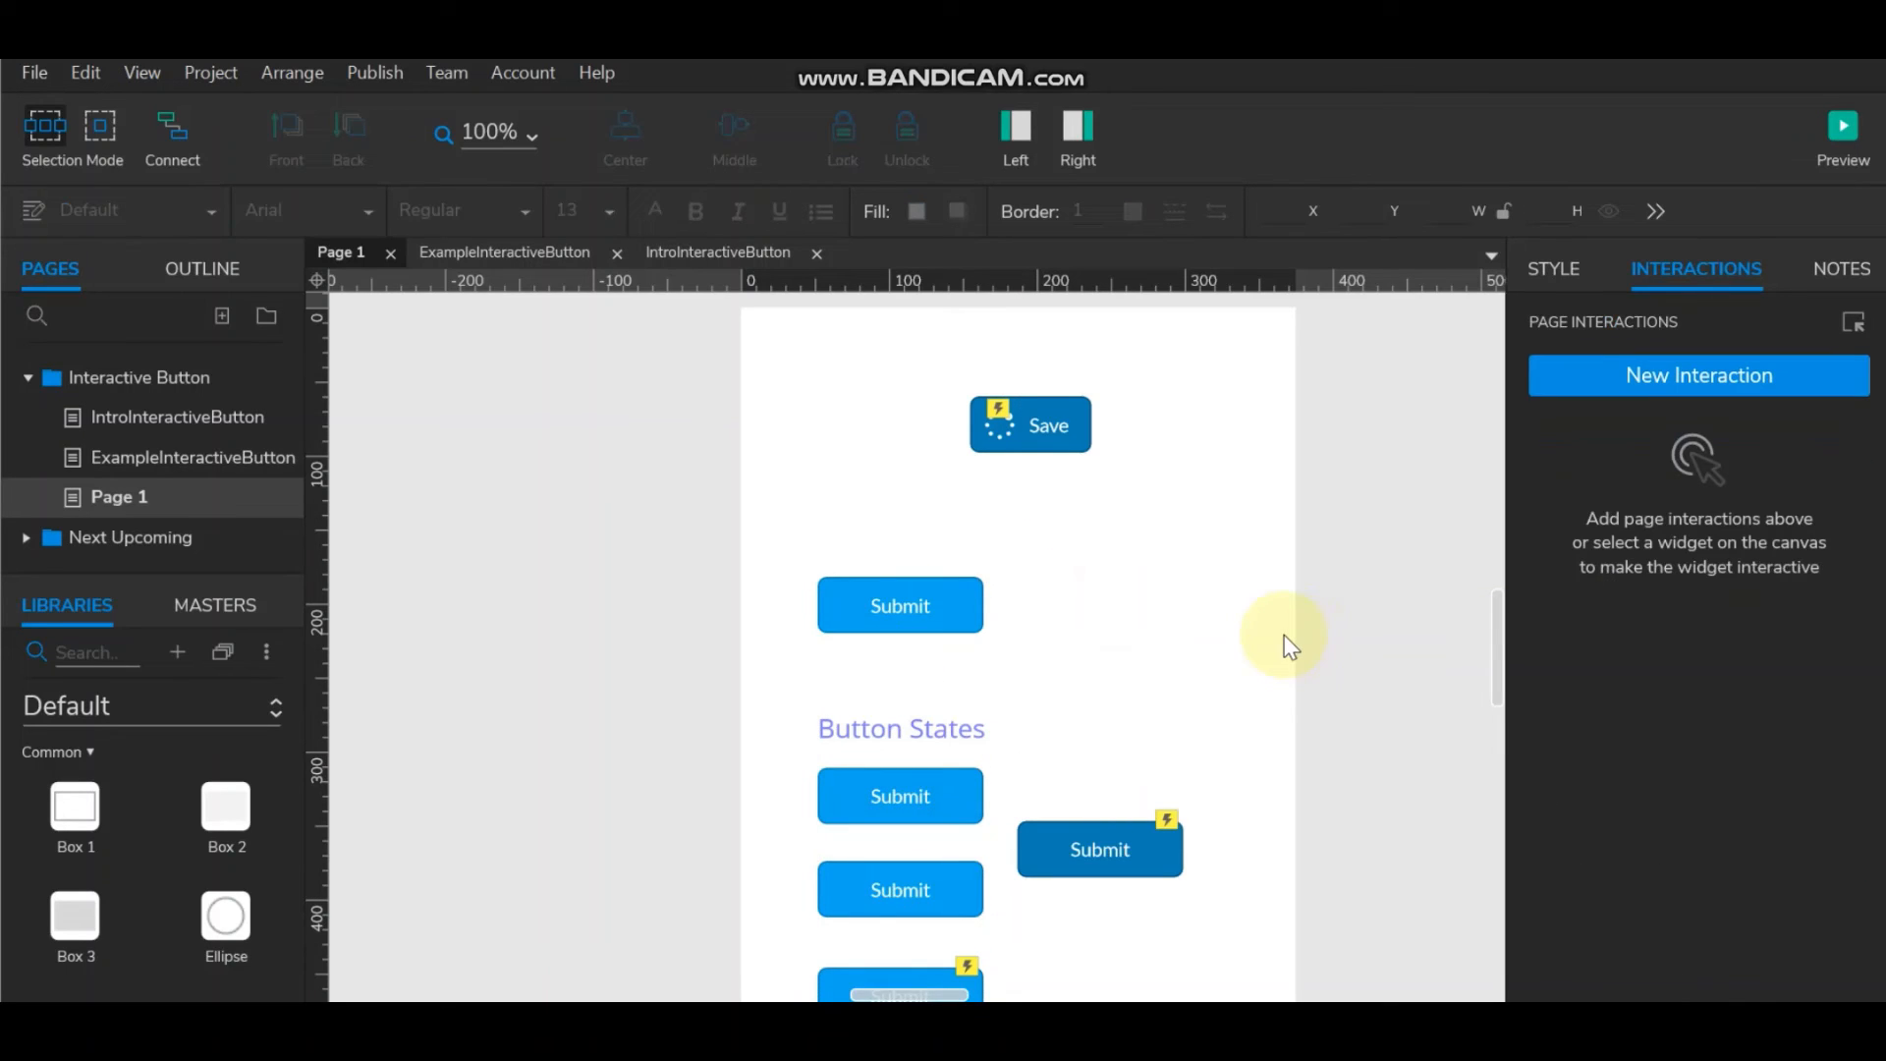
Convert the copied Submit button above the heading into a dynamic panel and open its State1 for editing.
left_click(913, 607)
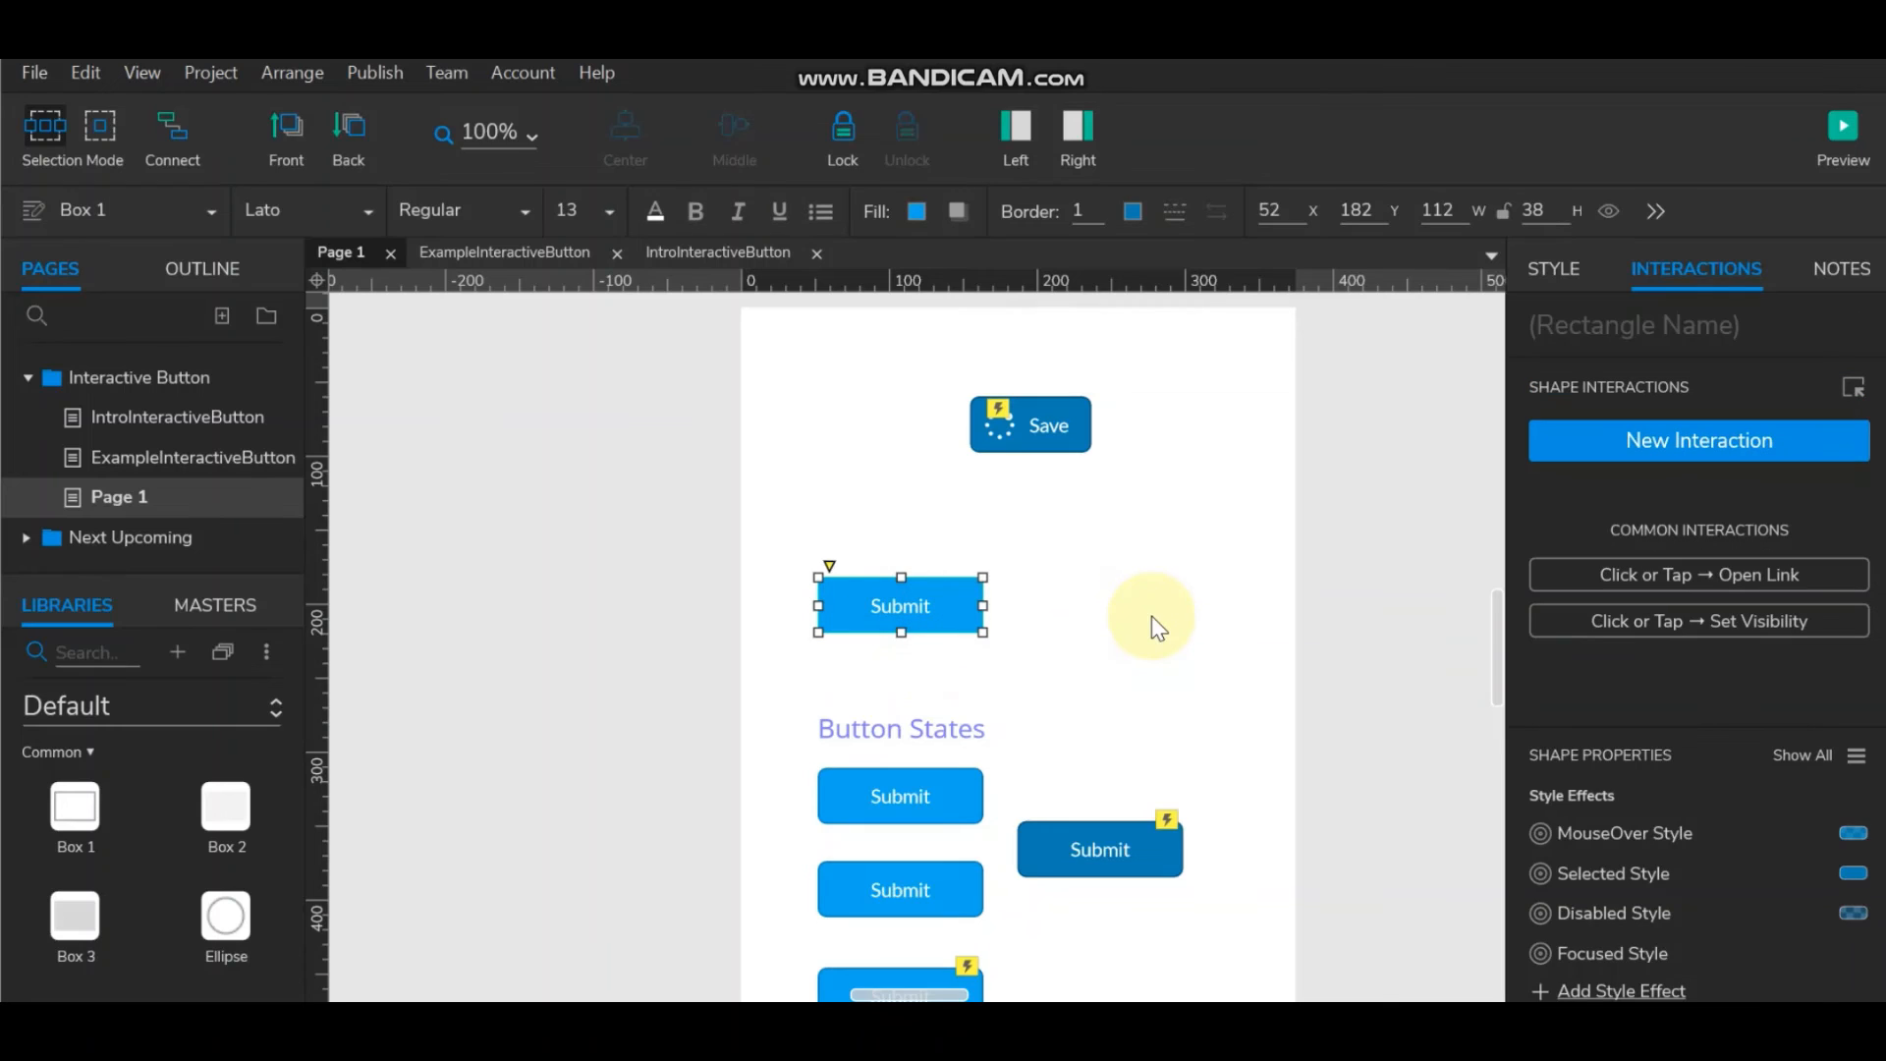
right_click(929, 592)
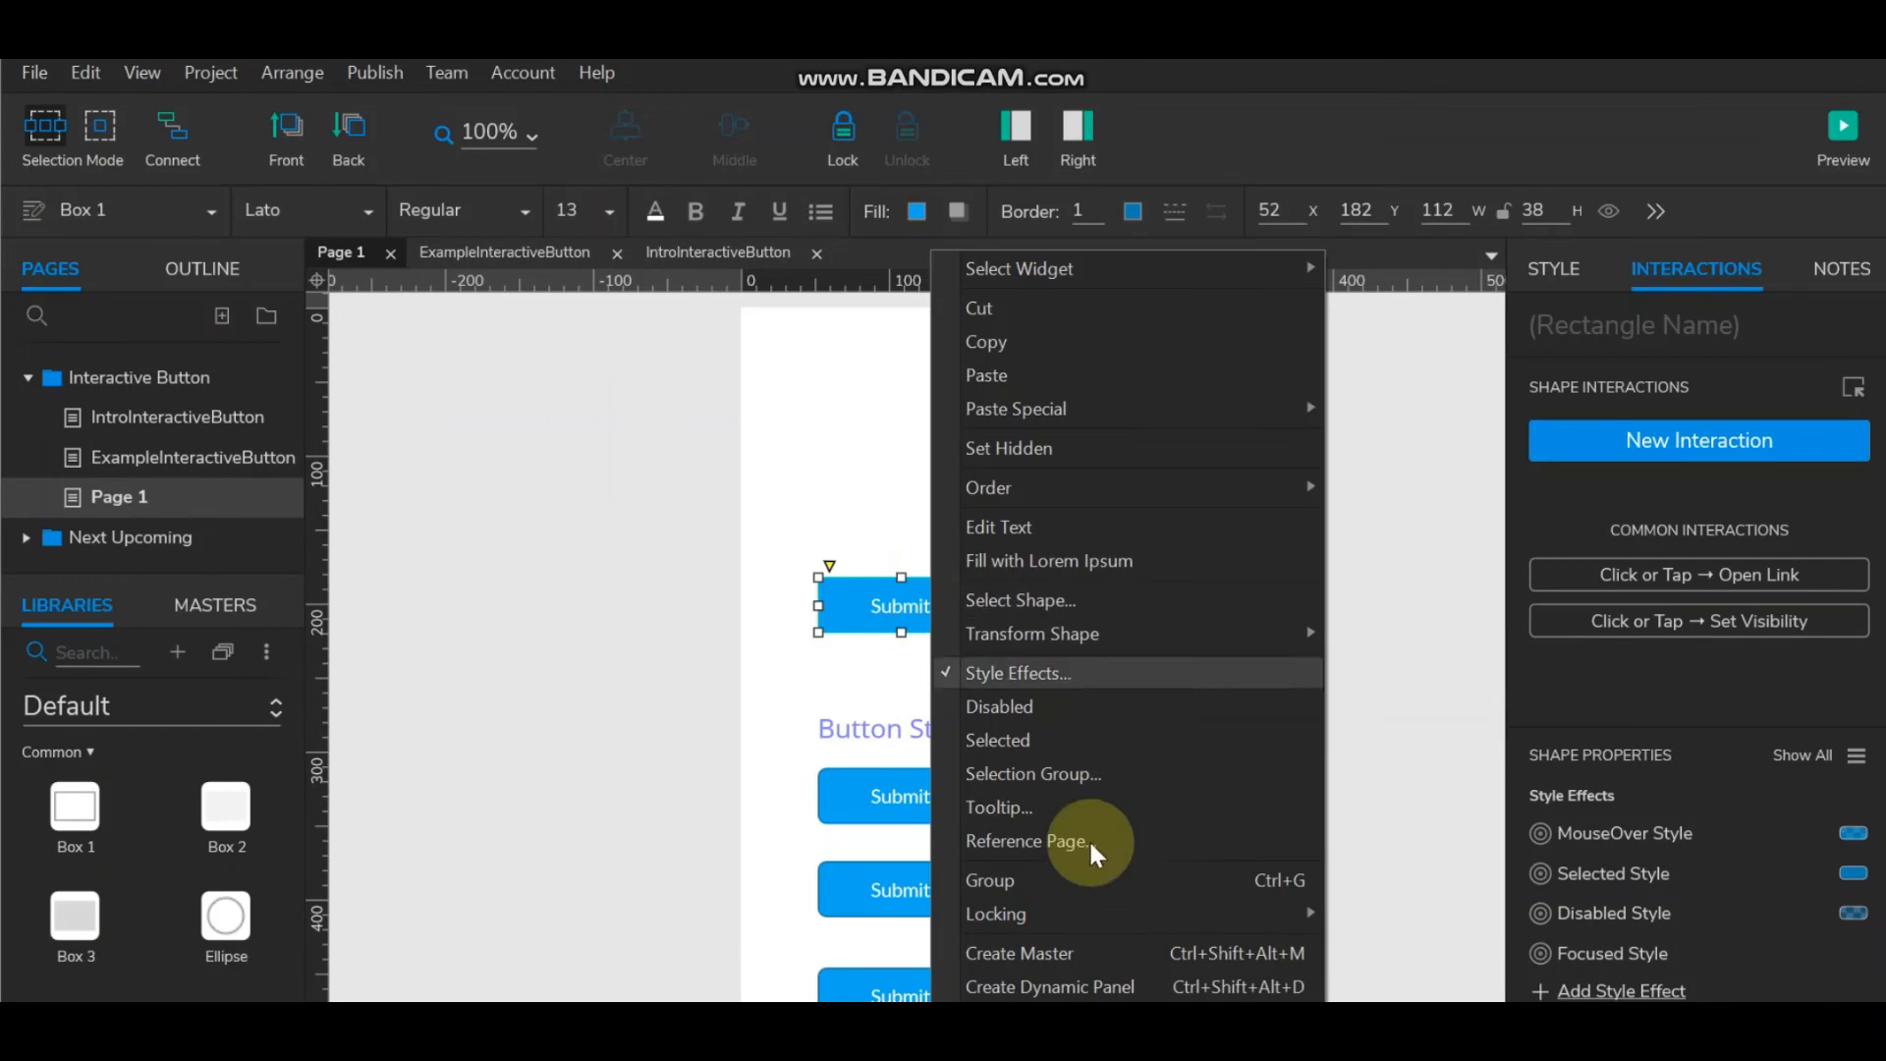
left_click(1041, 988)
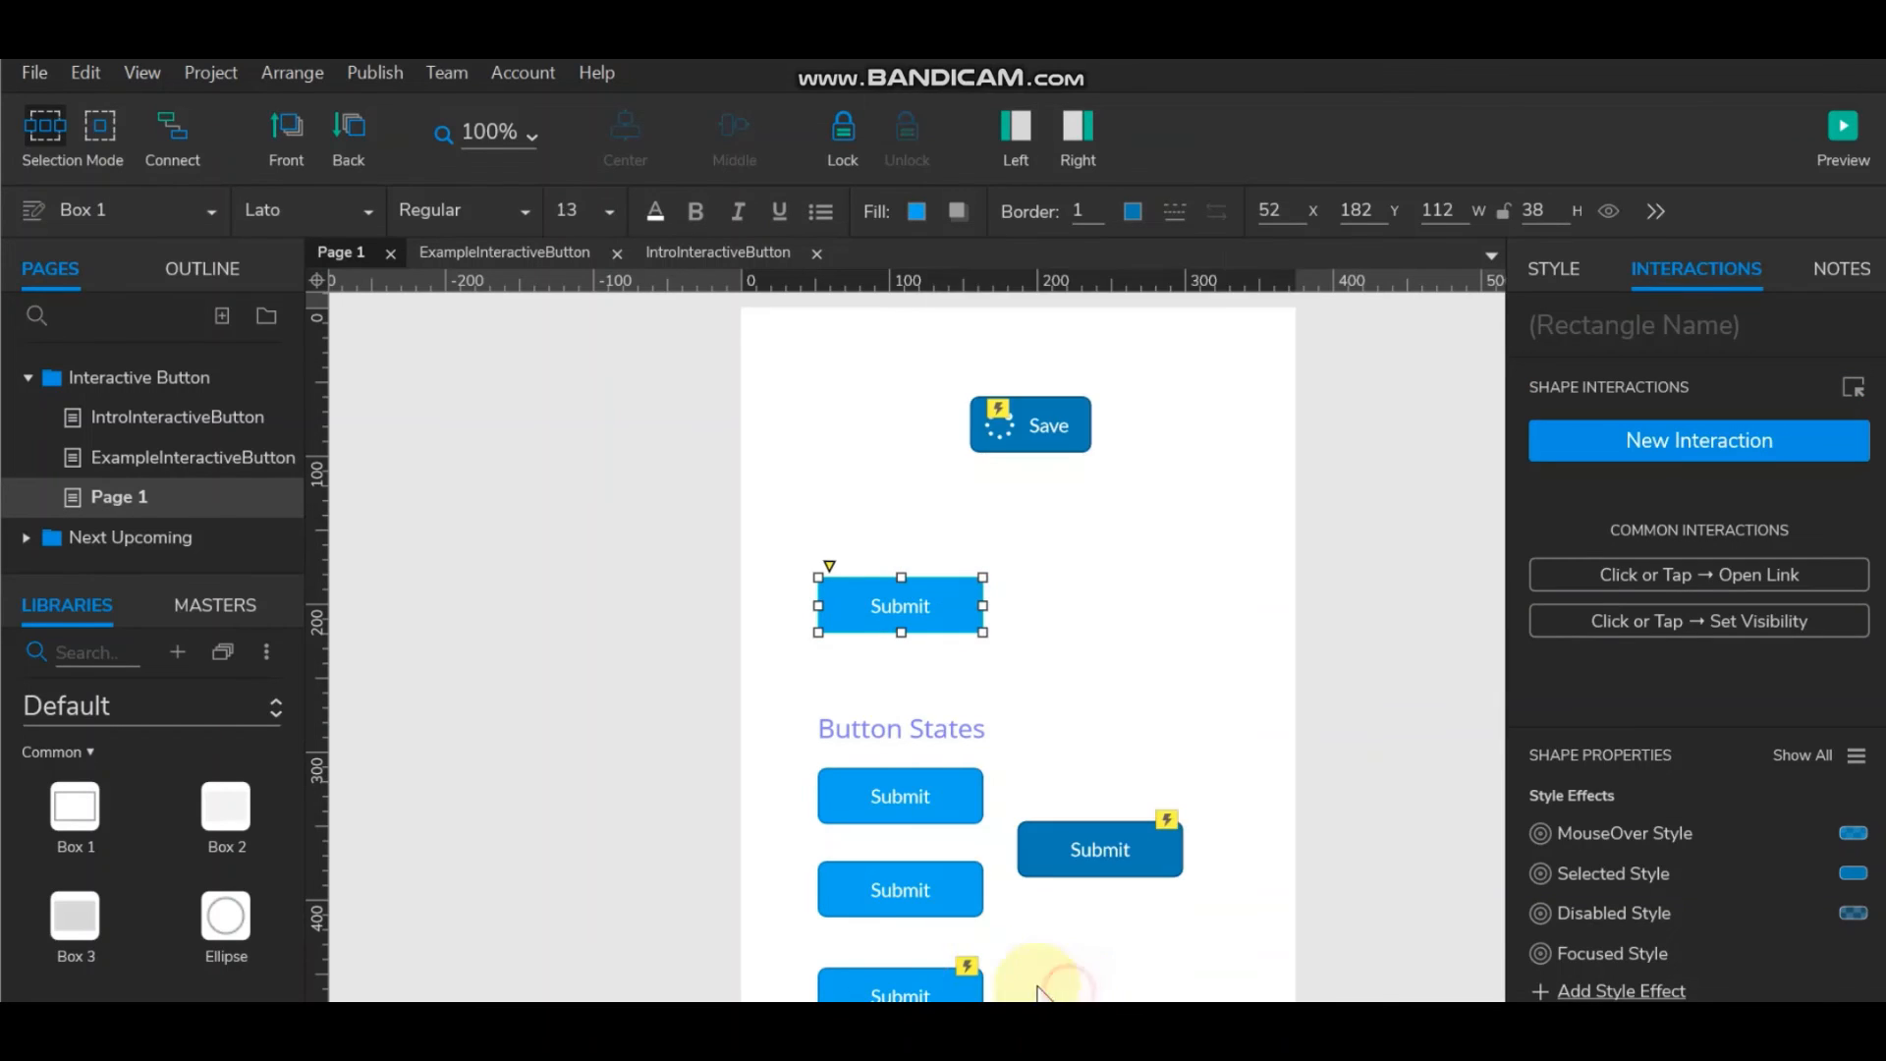
left_click(1129, 577)
double_click(919, 611)
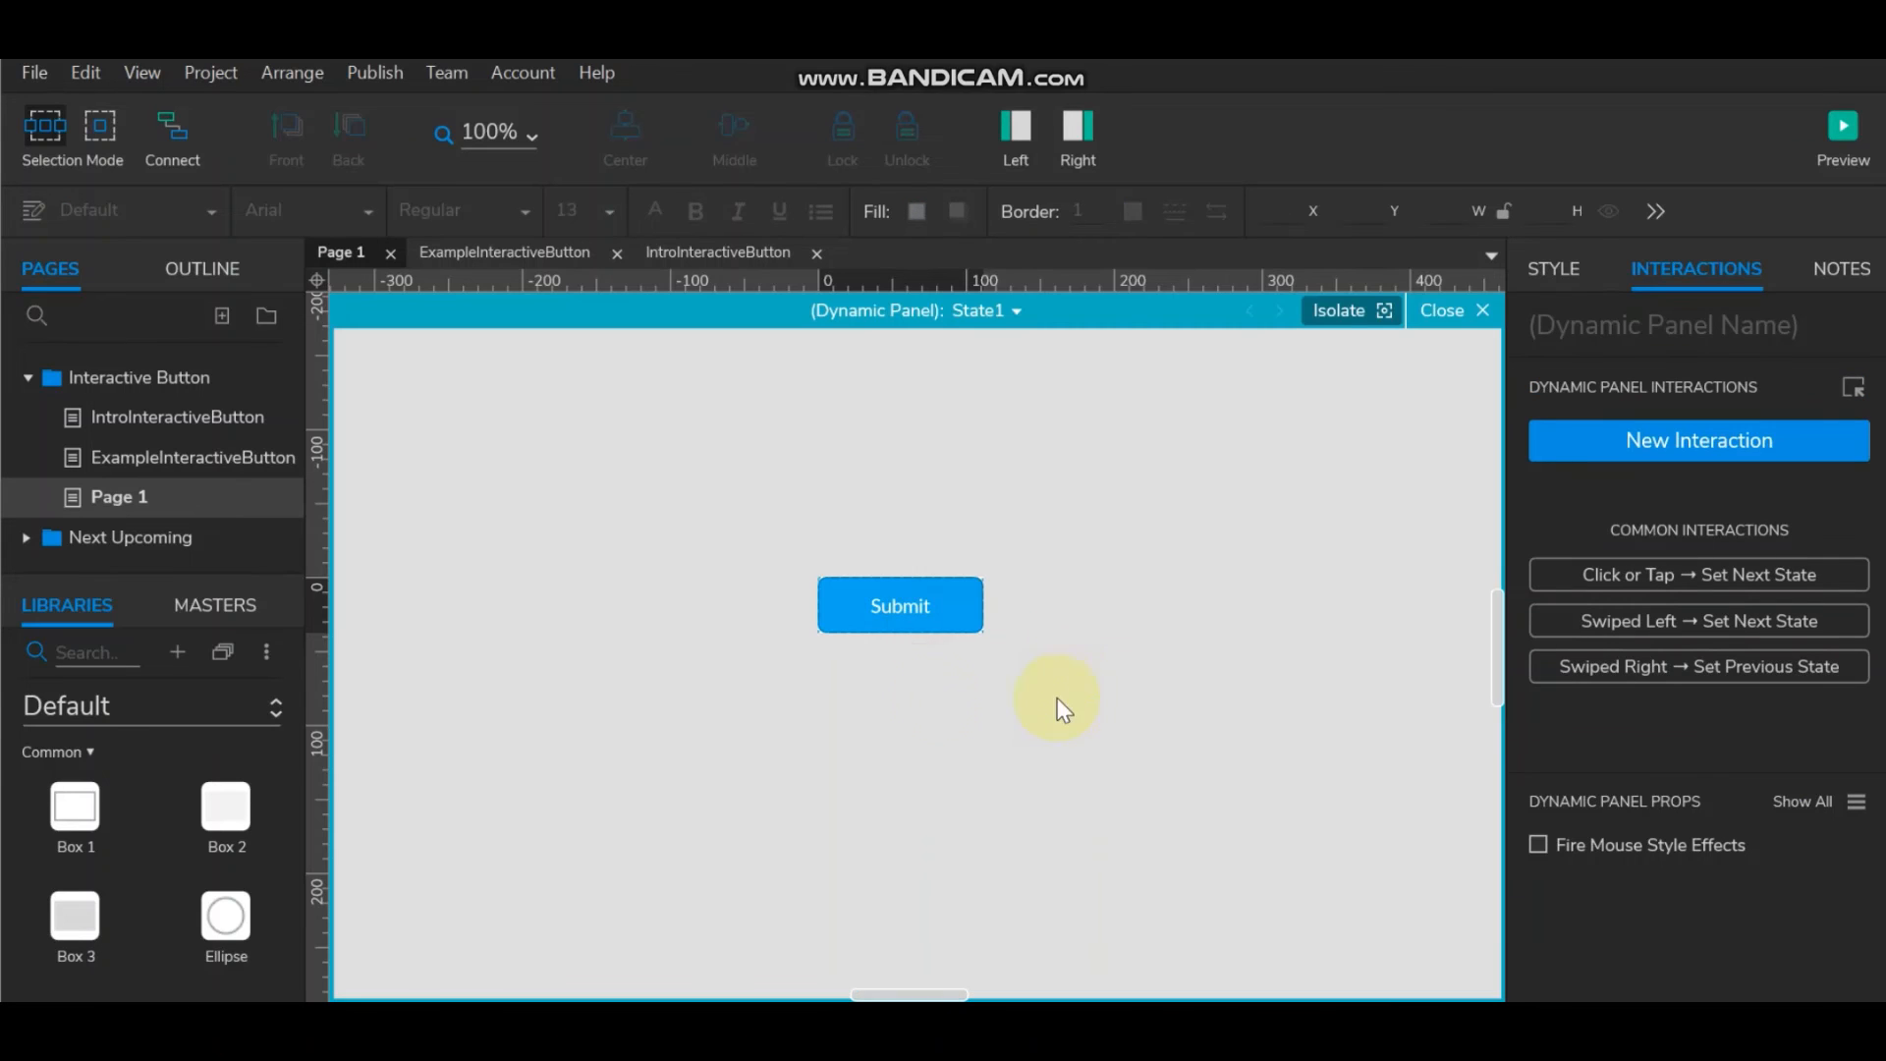
Duplicate the dynamic panel's State1 and name the new state ani1.
left_click(1016, 311)
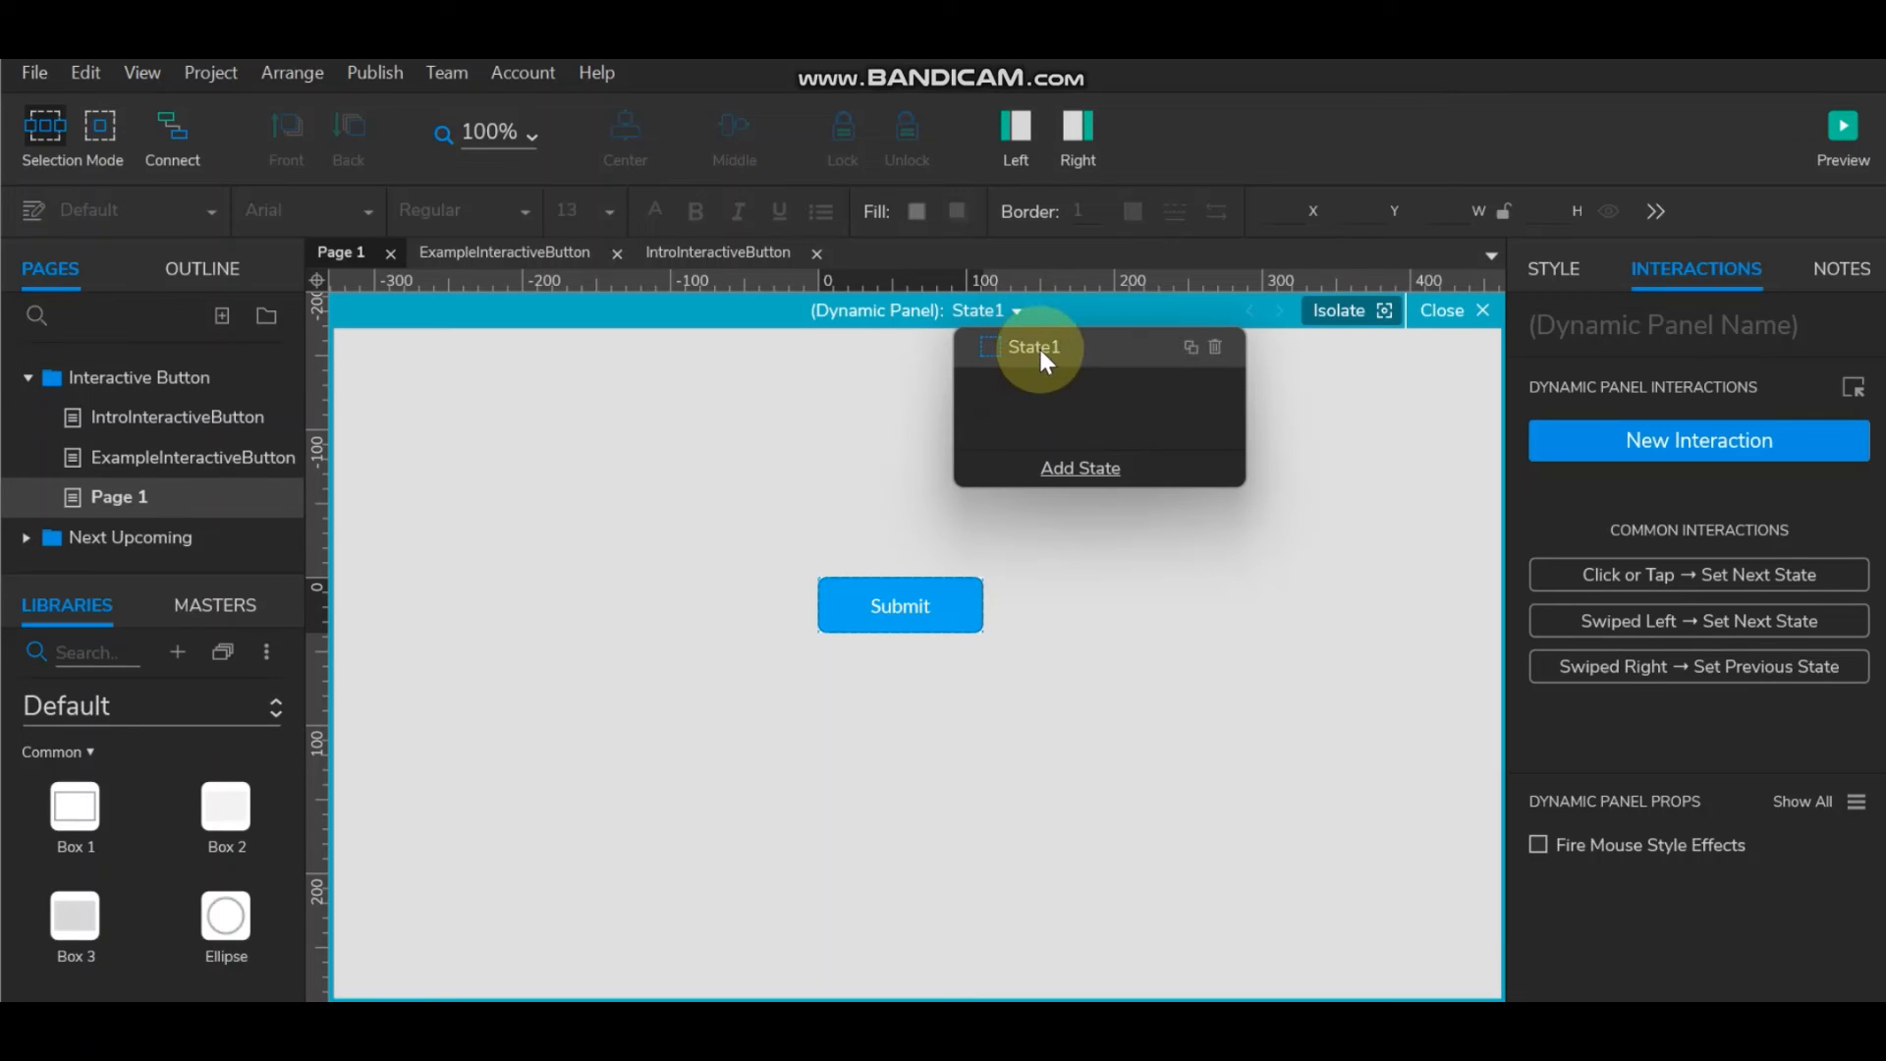
left_click(1188, 345)
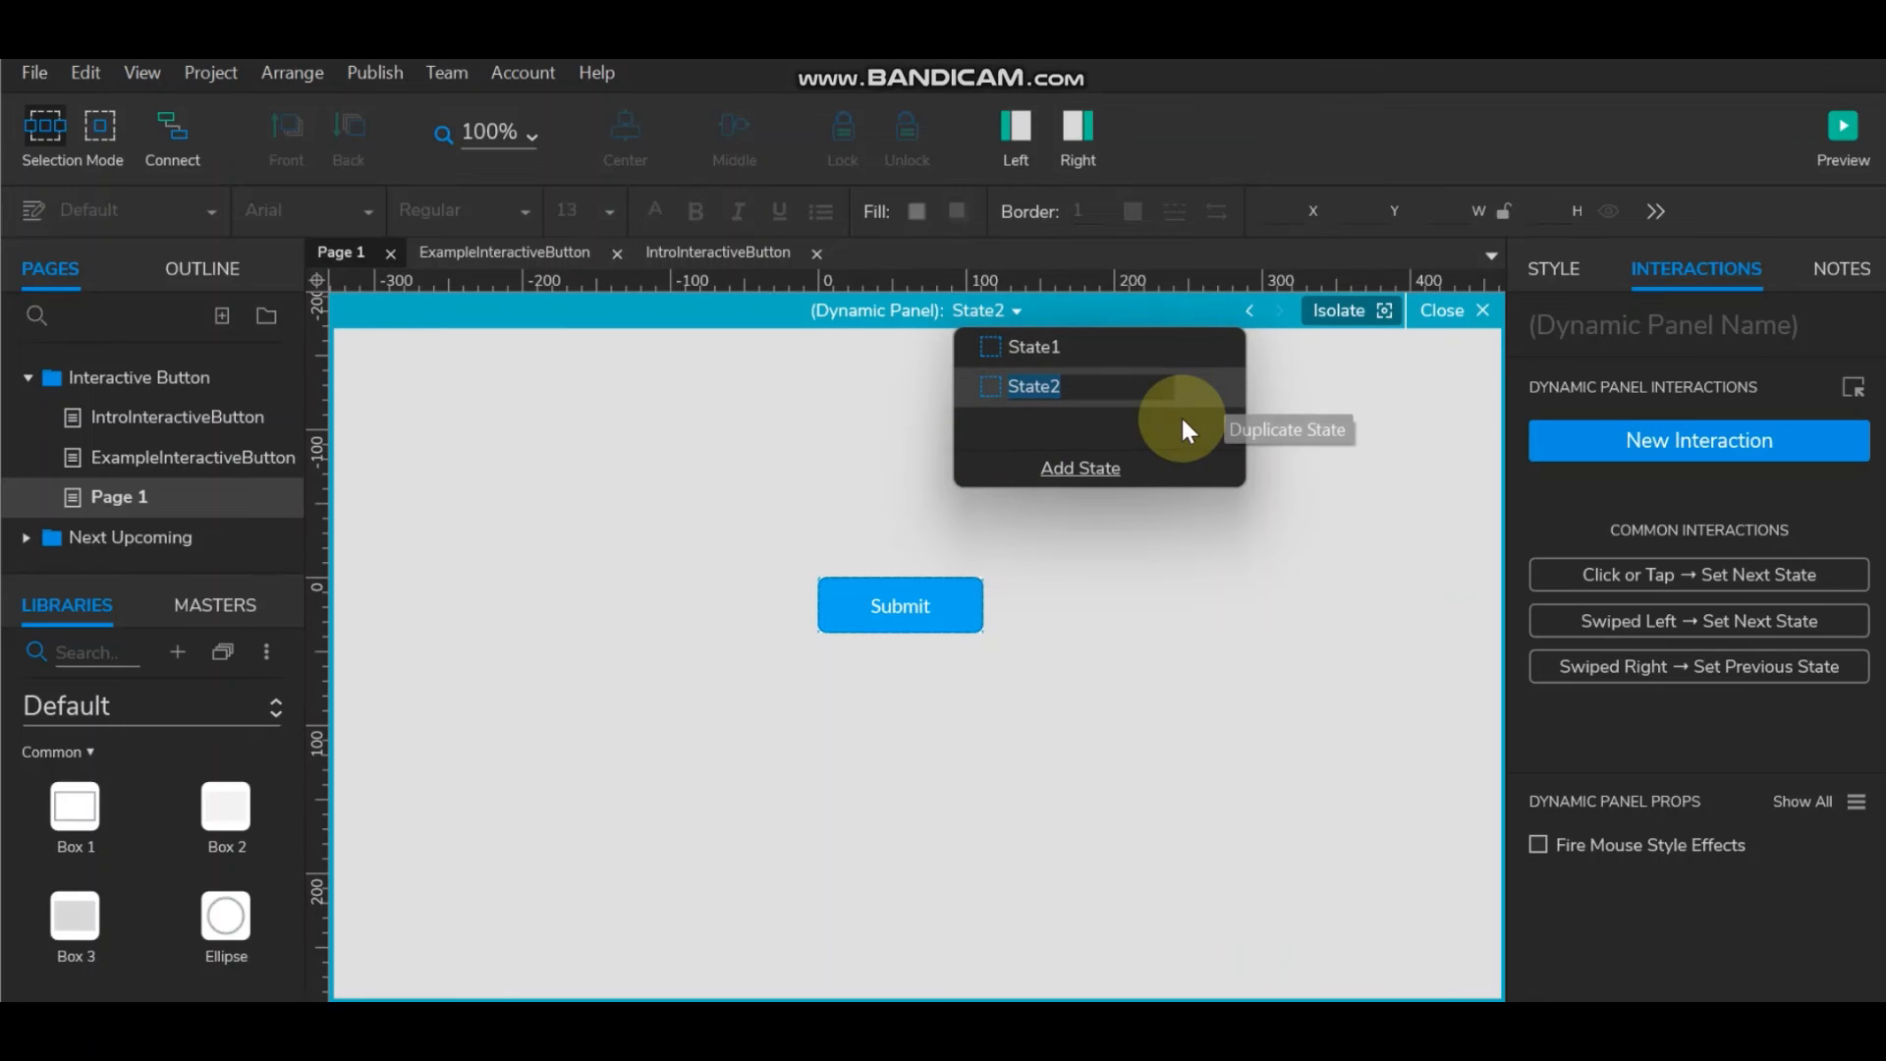
type("ani")
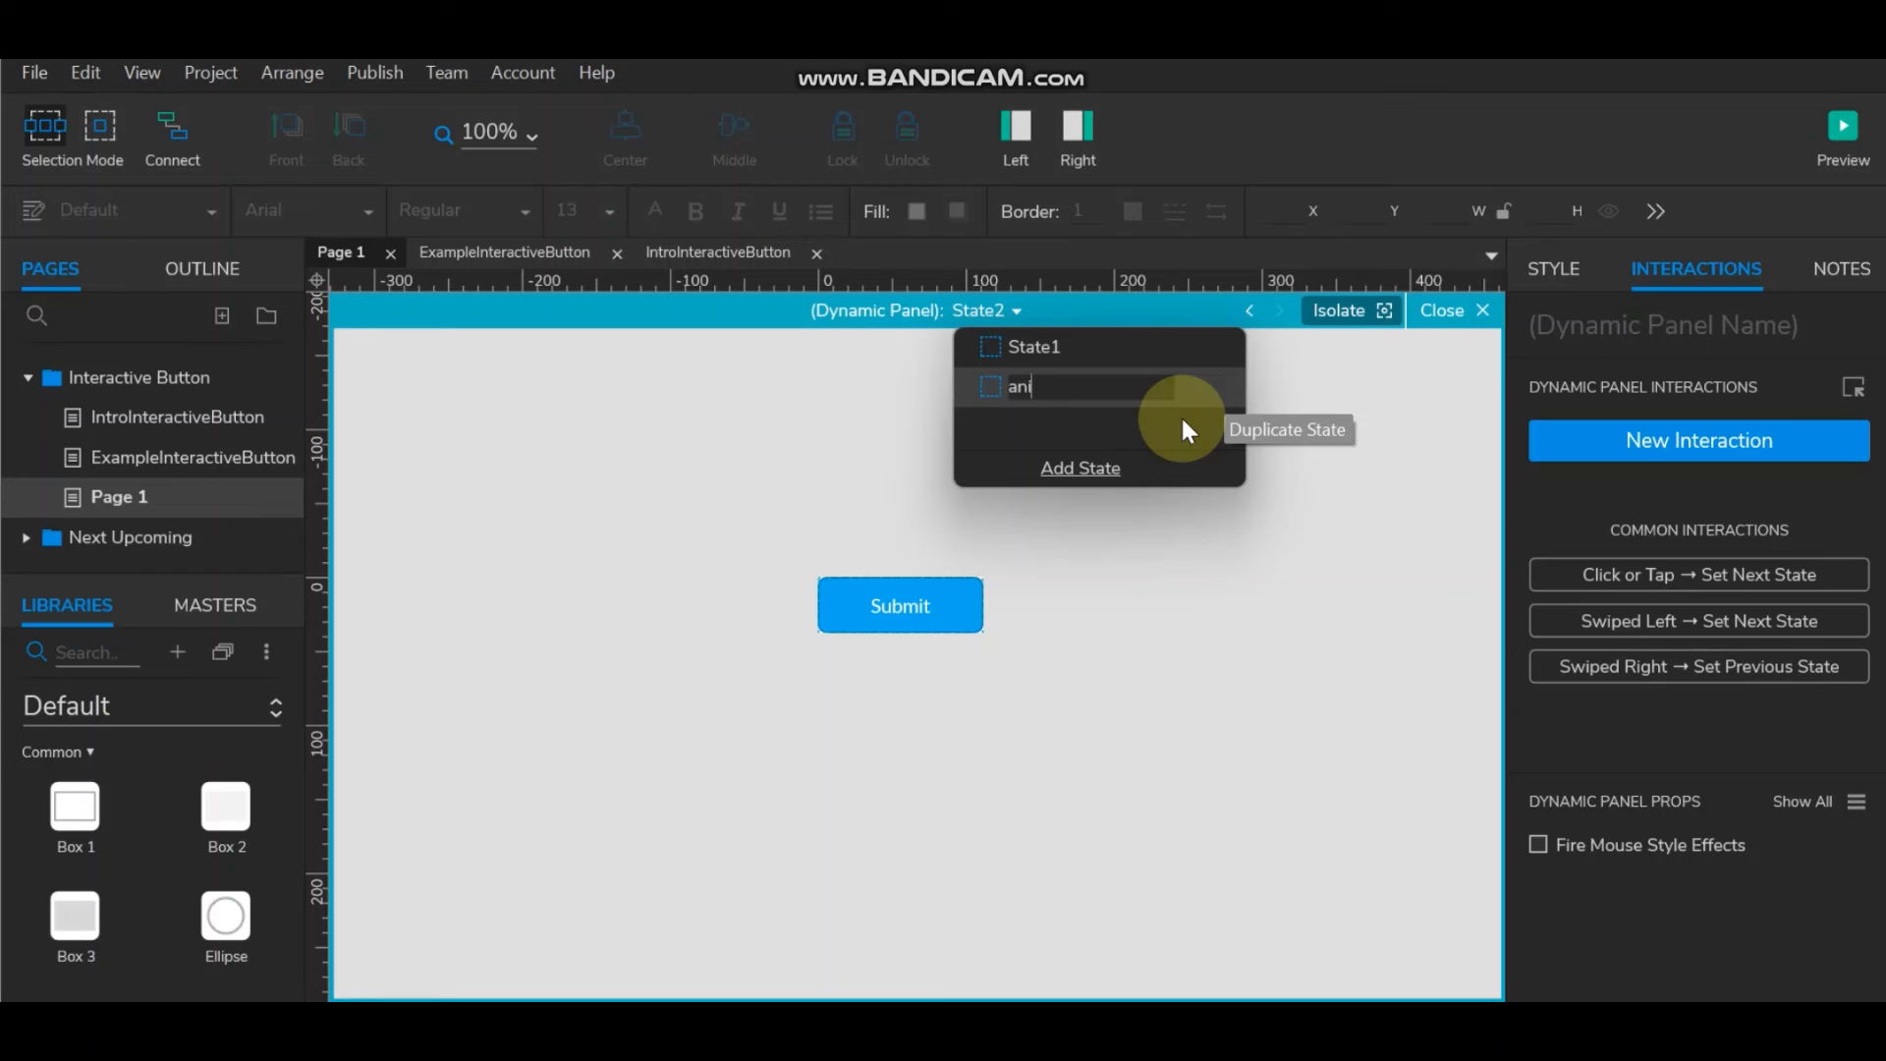
type("1")
key("Return")
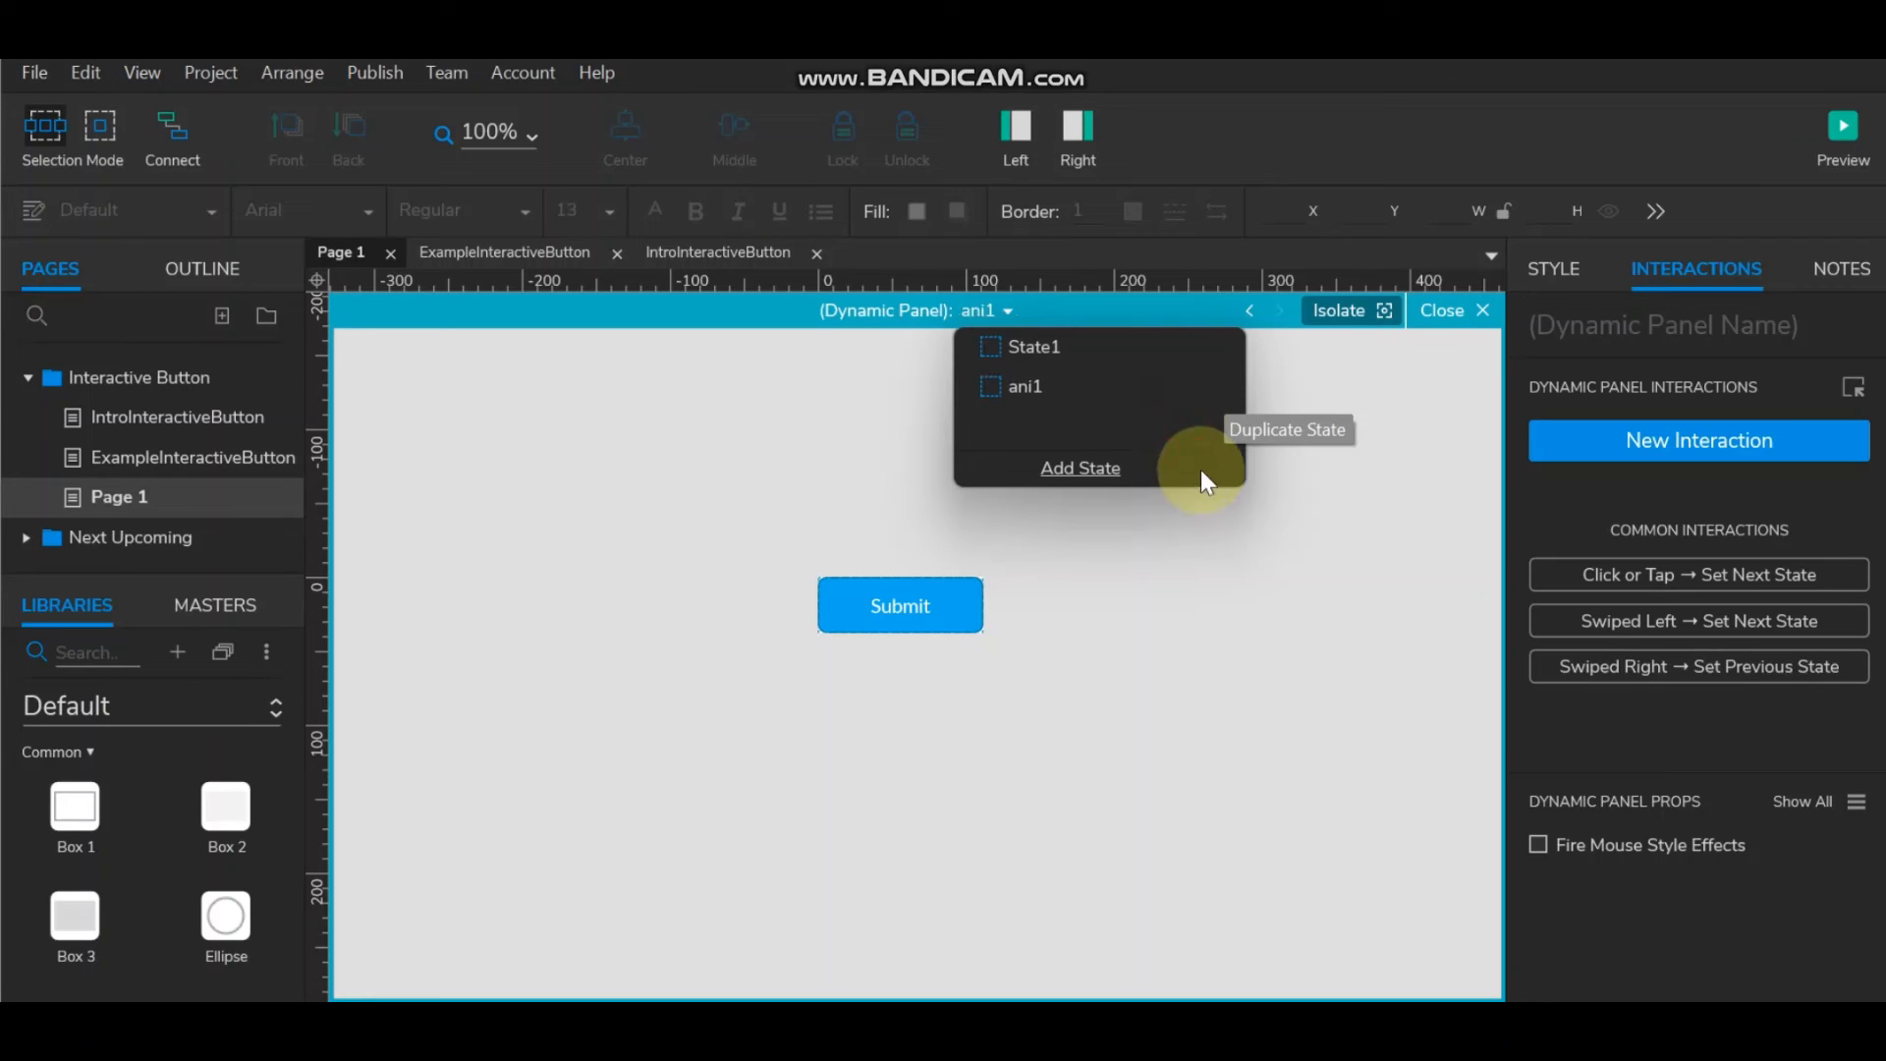
left_click(933, 607)
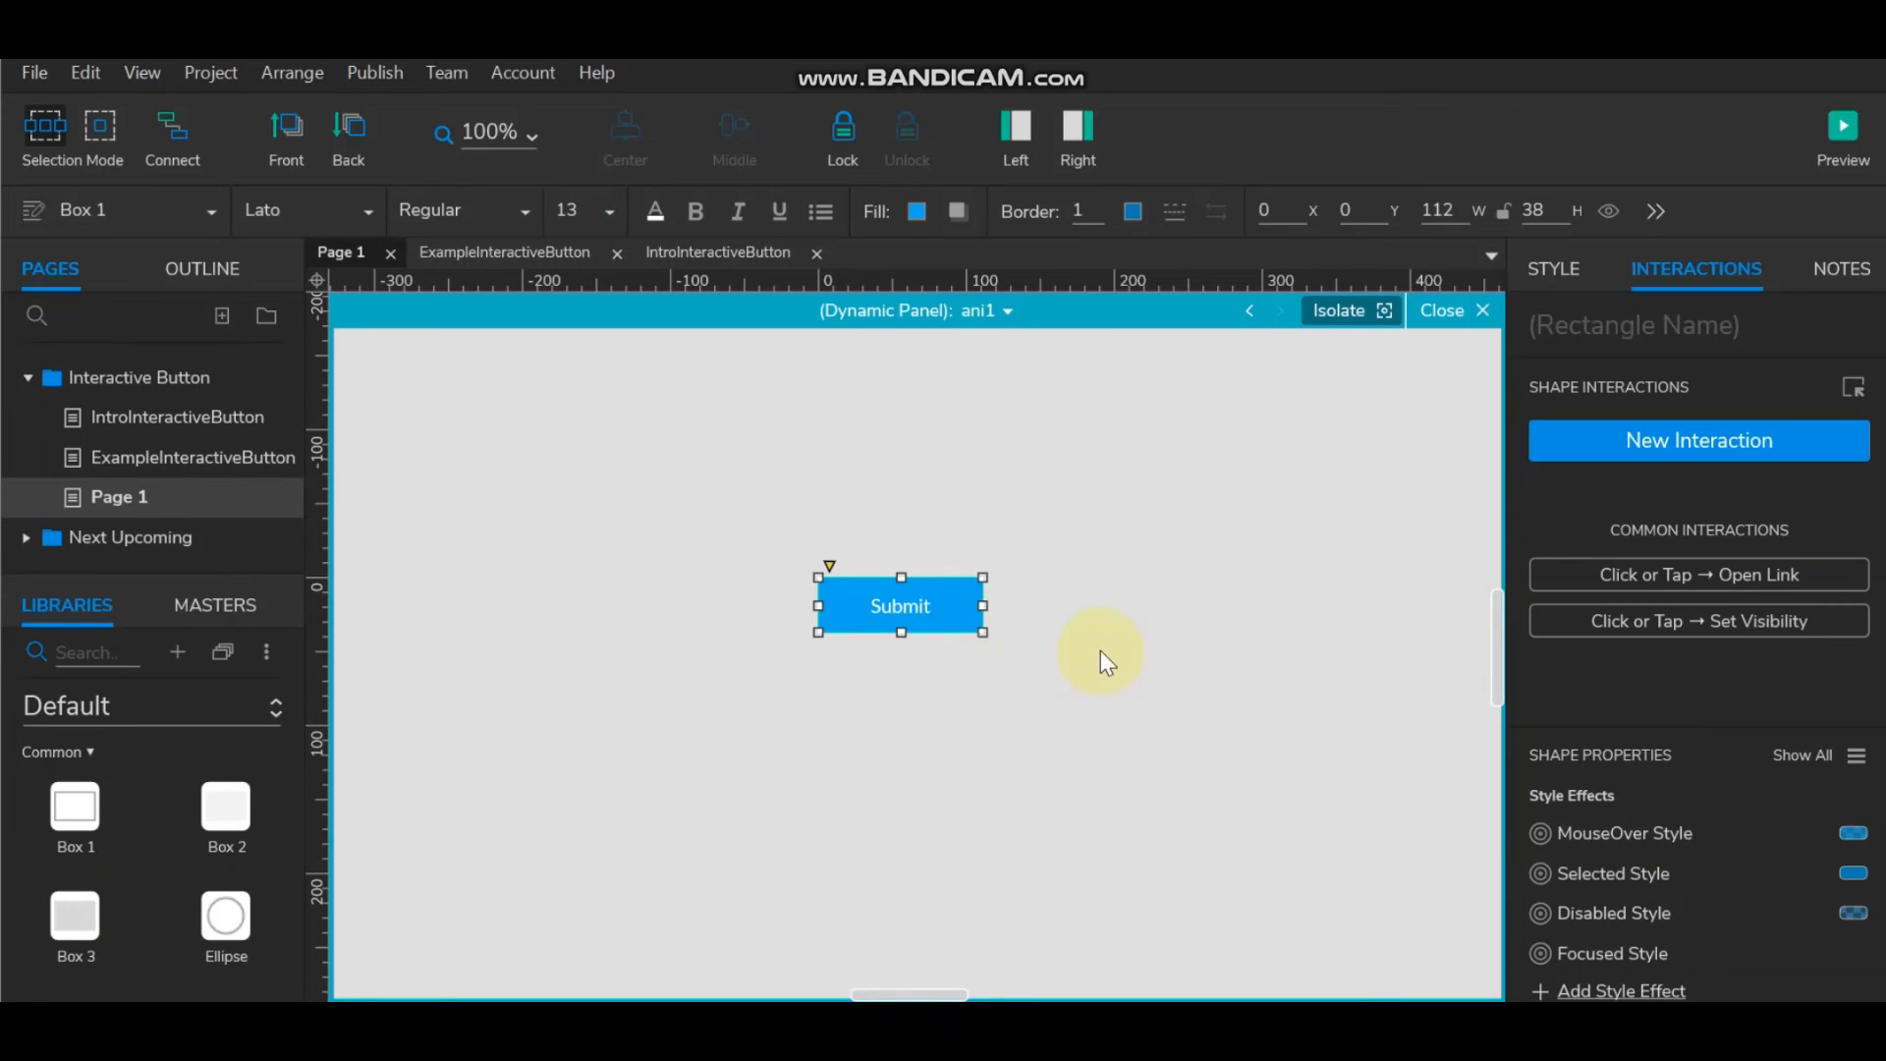
left_click(1022, 652)
left_click(902, 602)
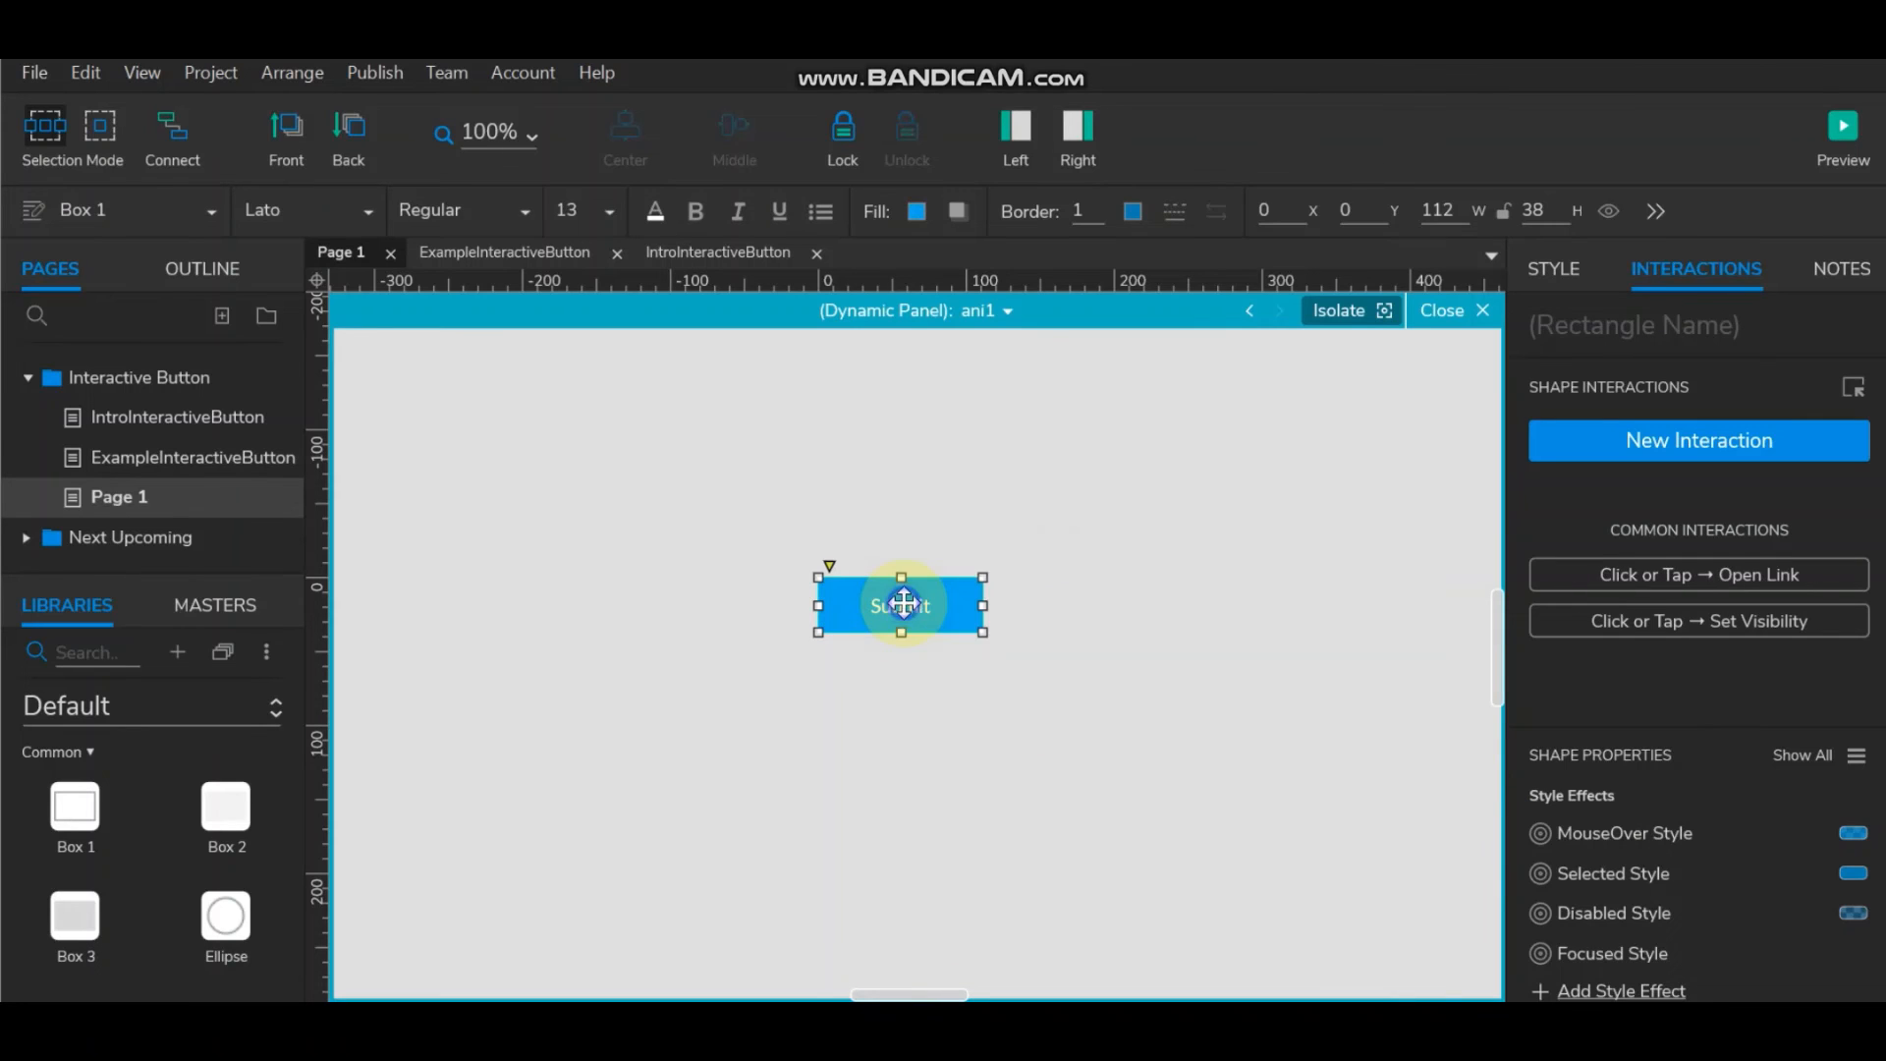
right_click(904, 605)
left_click(746, 709)
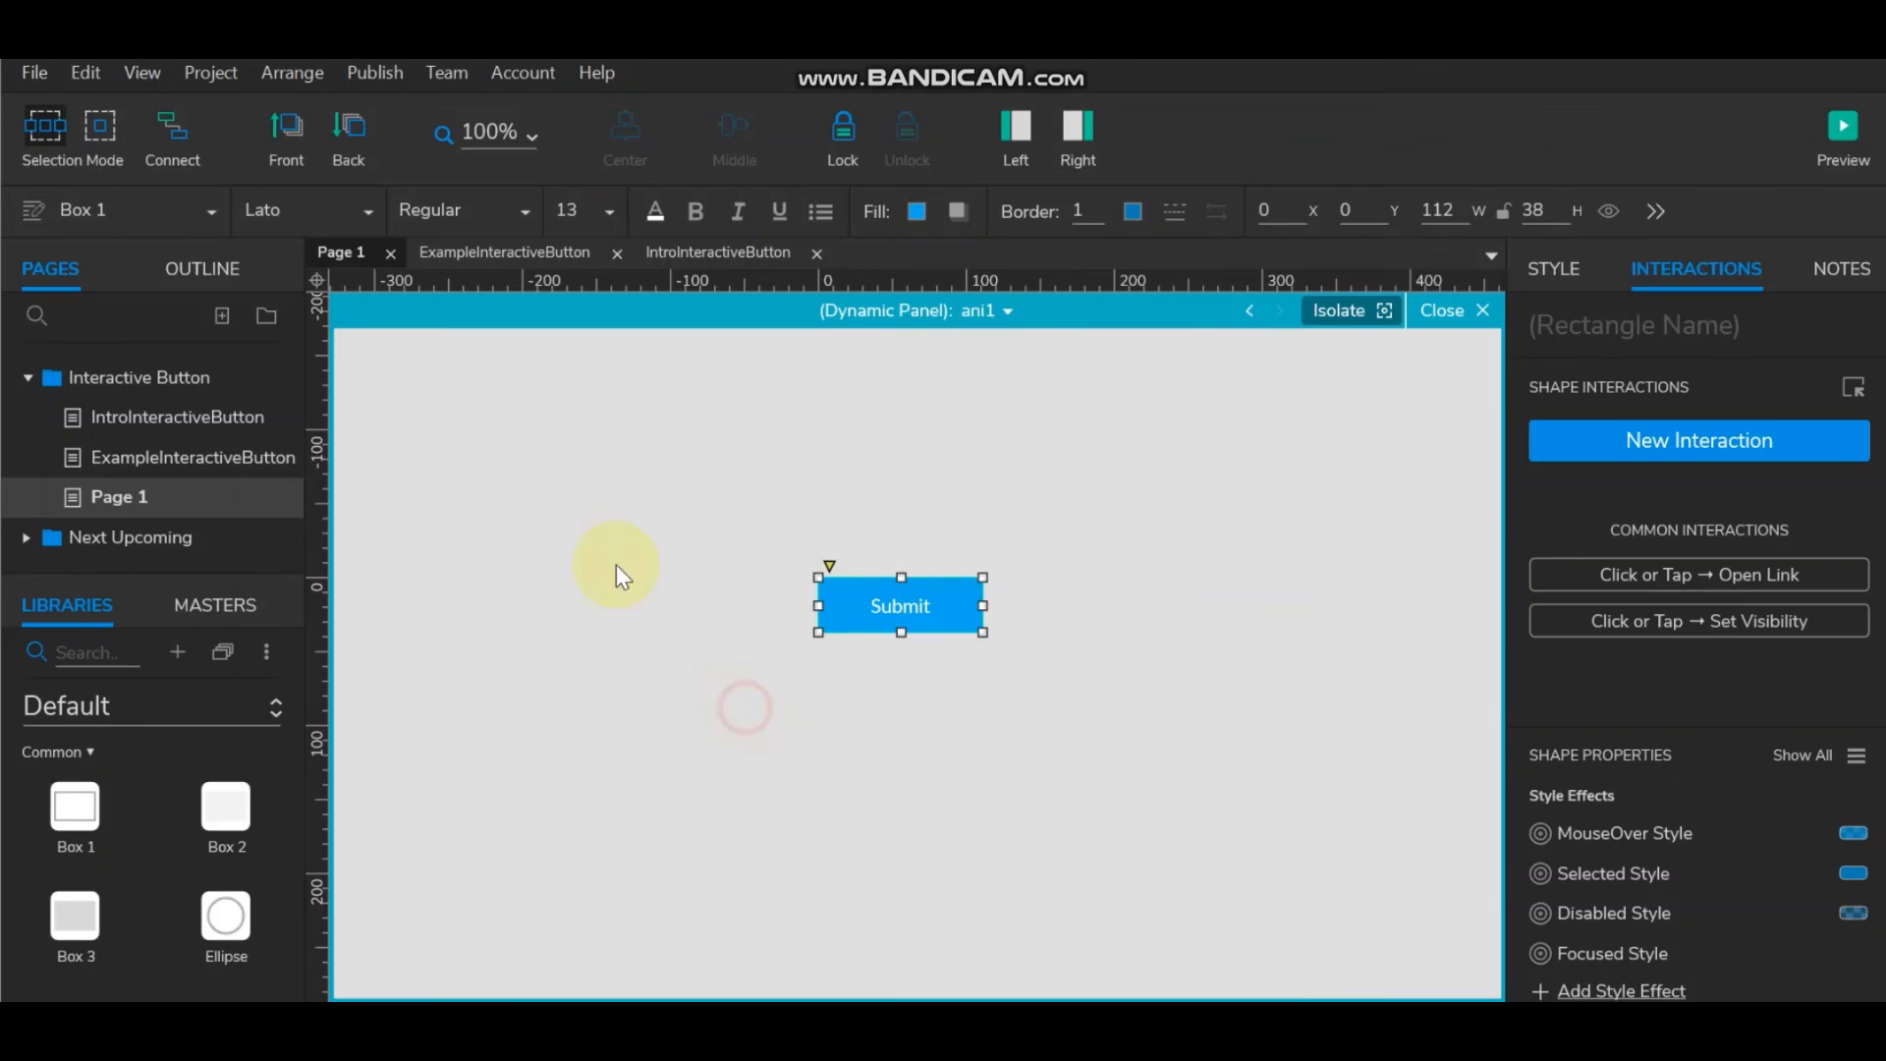
left_click(1006, 312)
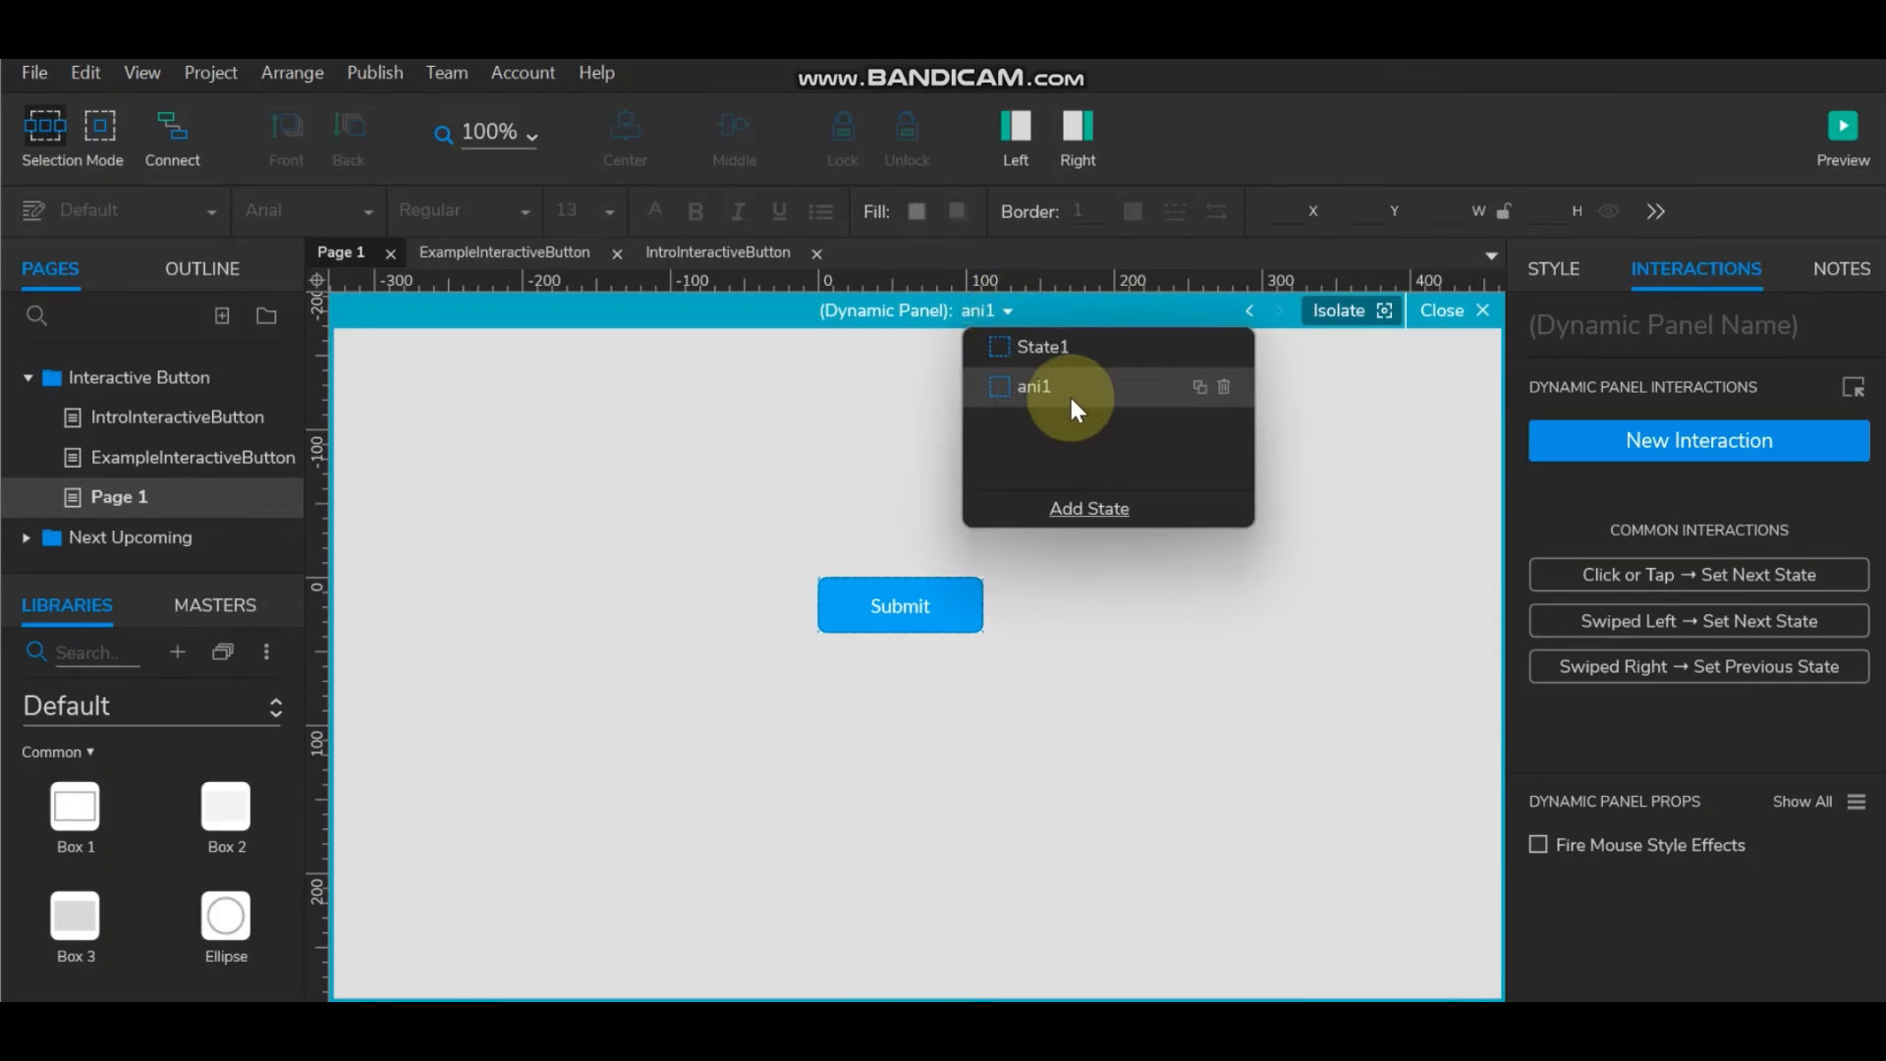
Set the fill opacity of the Submit button in the ani1 state to 41%.
left_click(948, 619)
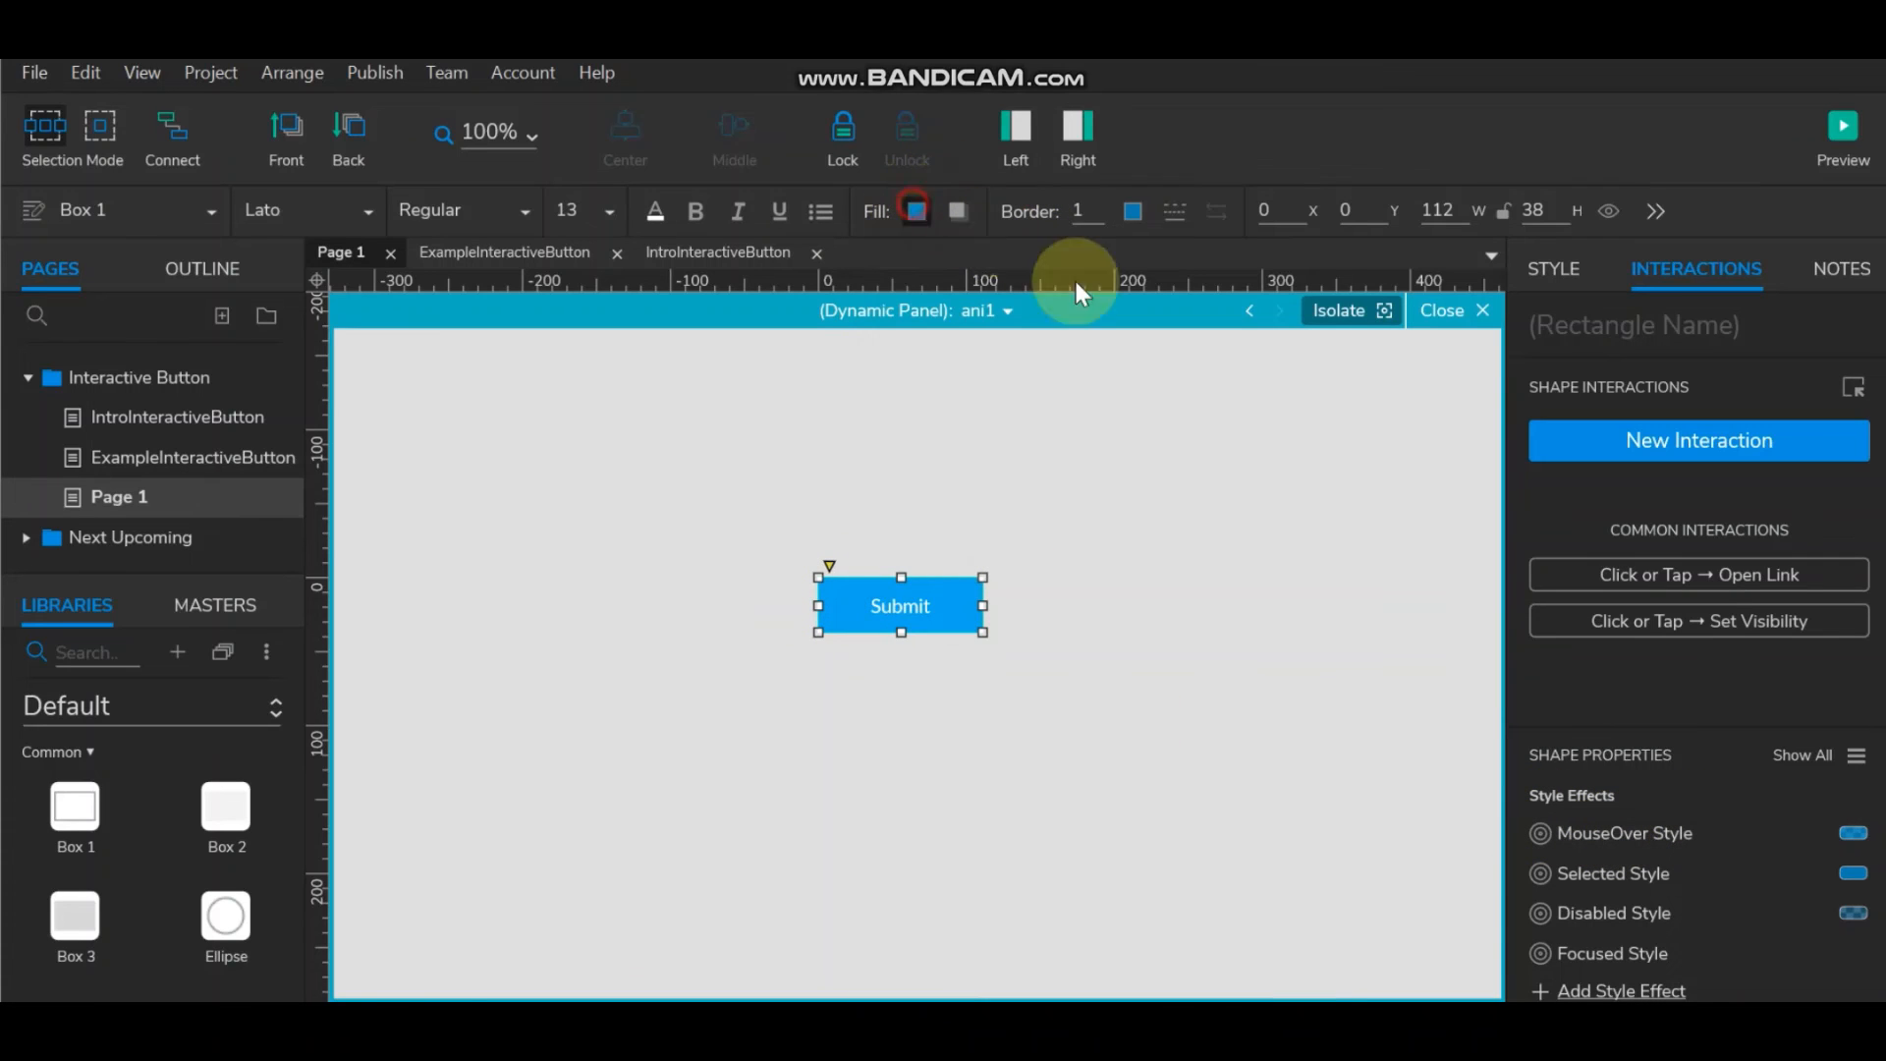
left_click(915, 210)
left_click_drag(1175, 646, 1049, 648)
left_click(1309, 578)
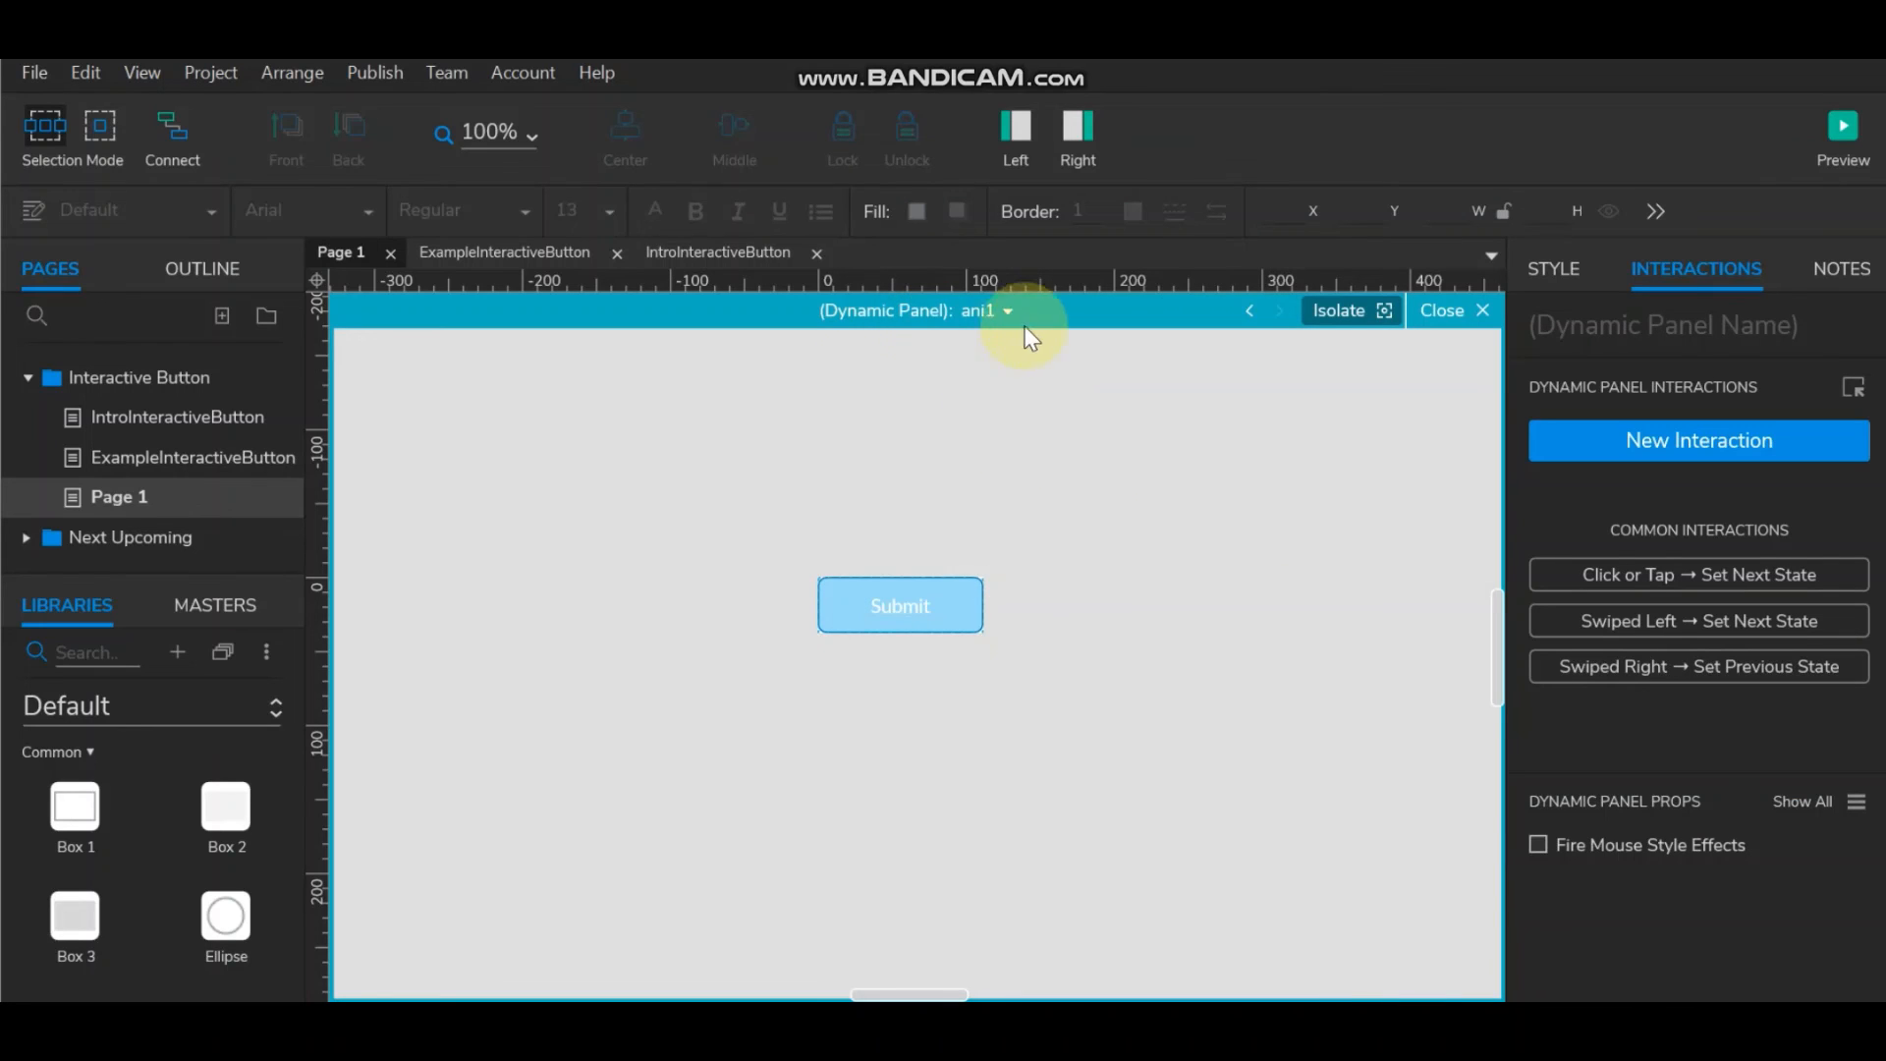
Duplicate the dynamic panel's ani1 state and name the new state ani2.
left_click(1007, 313)
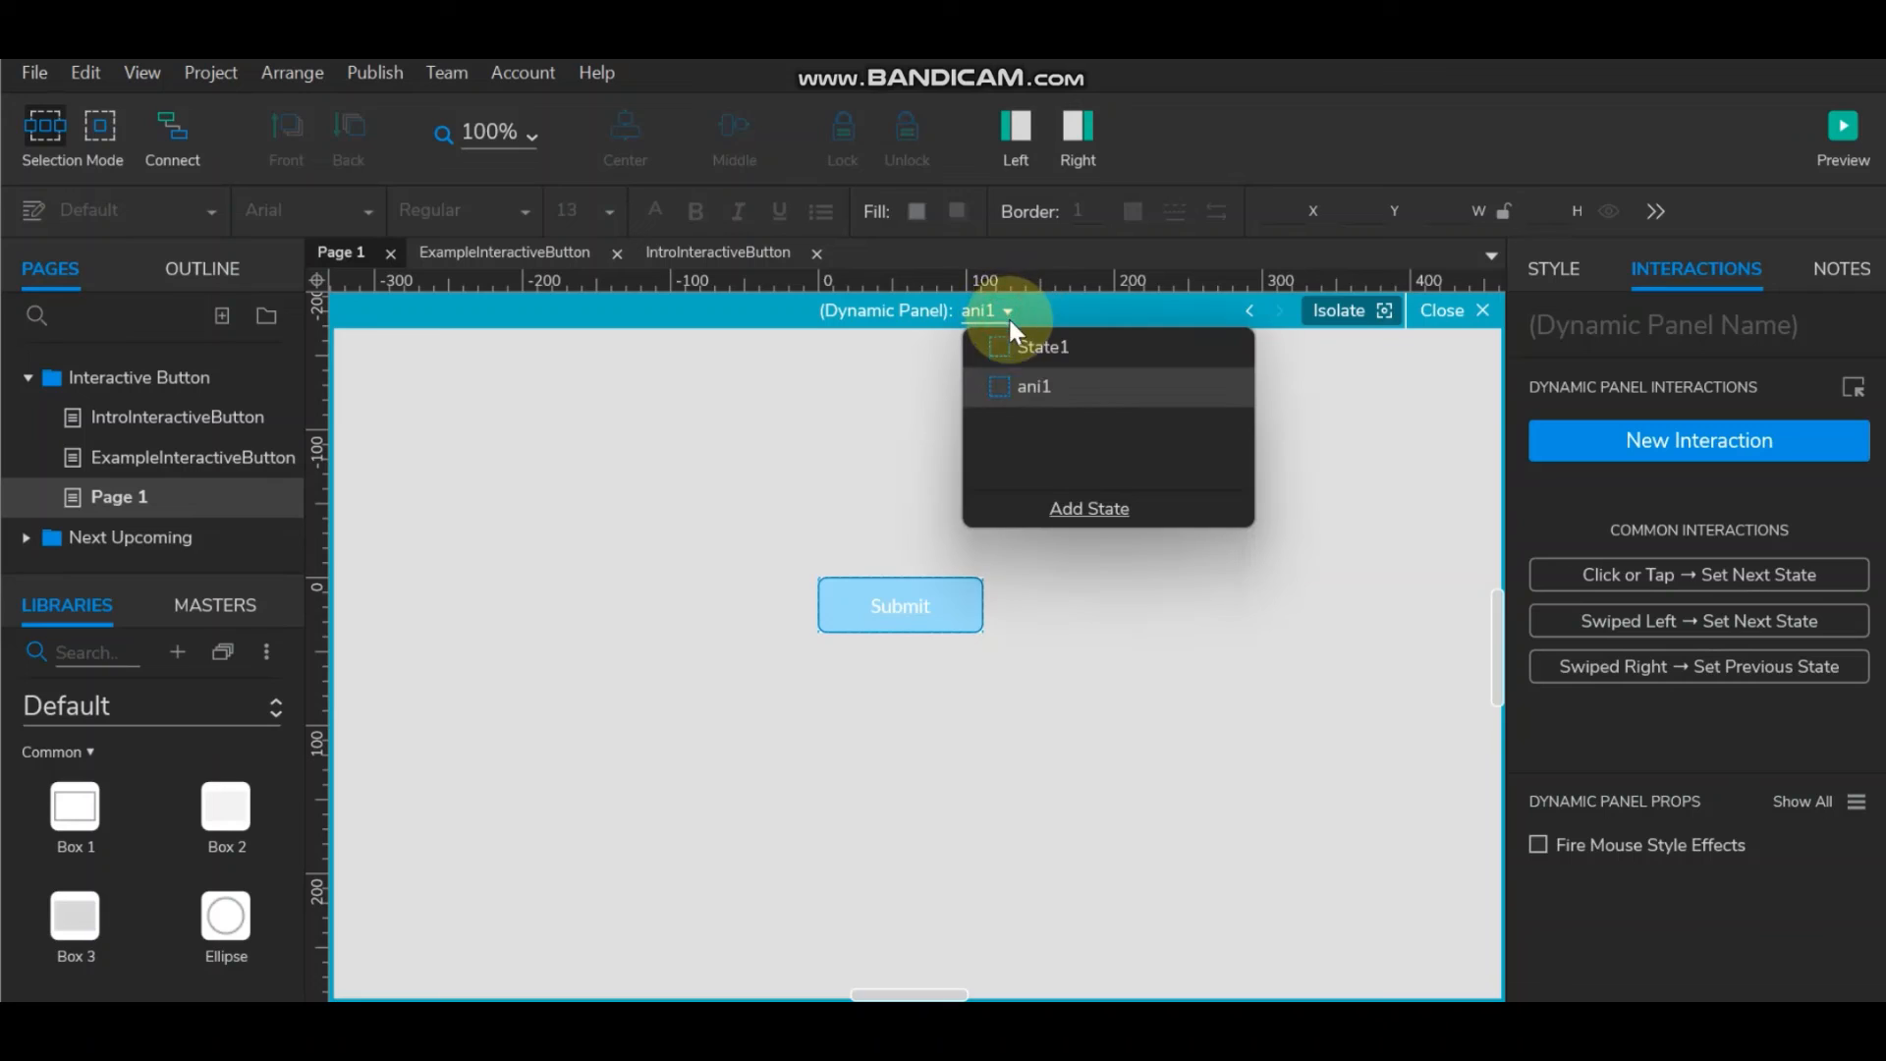
left_click(1194, 386)
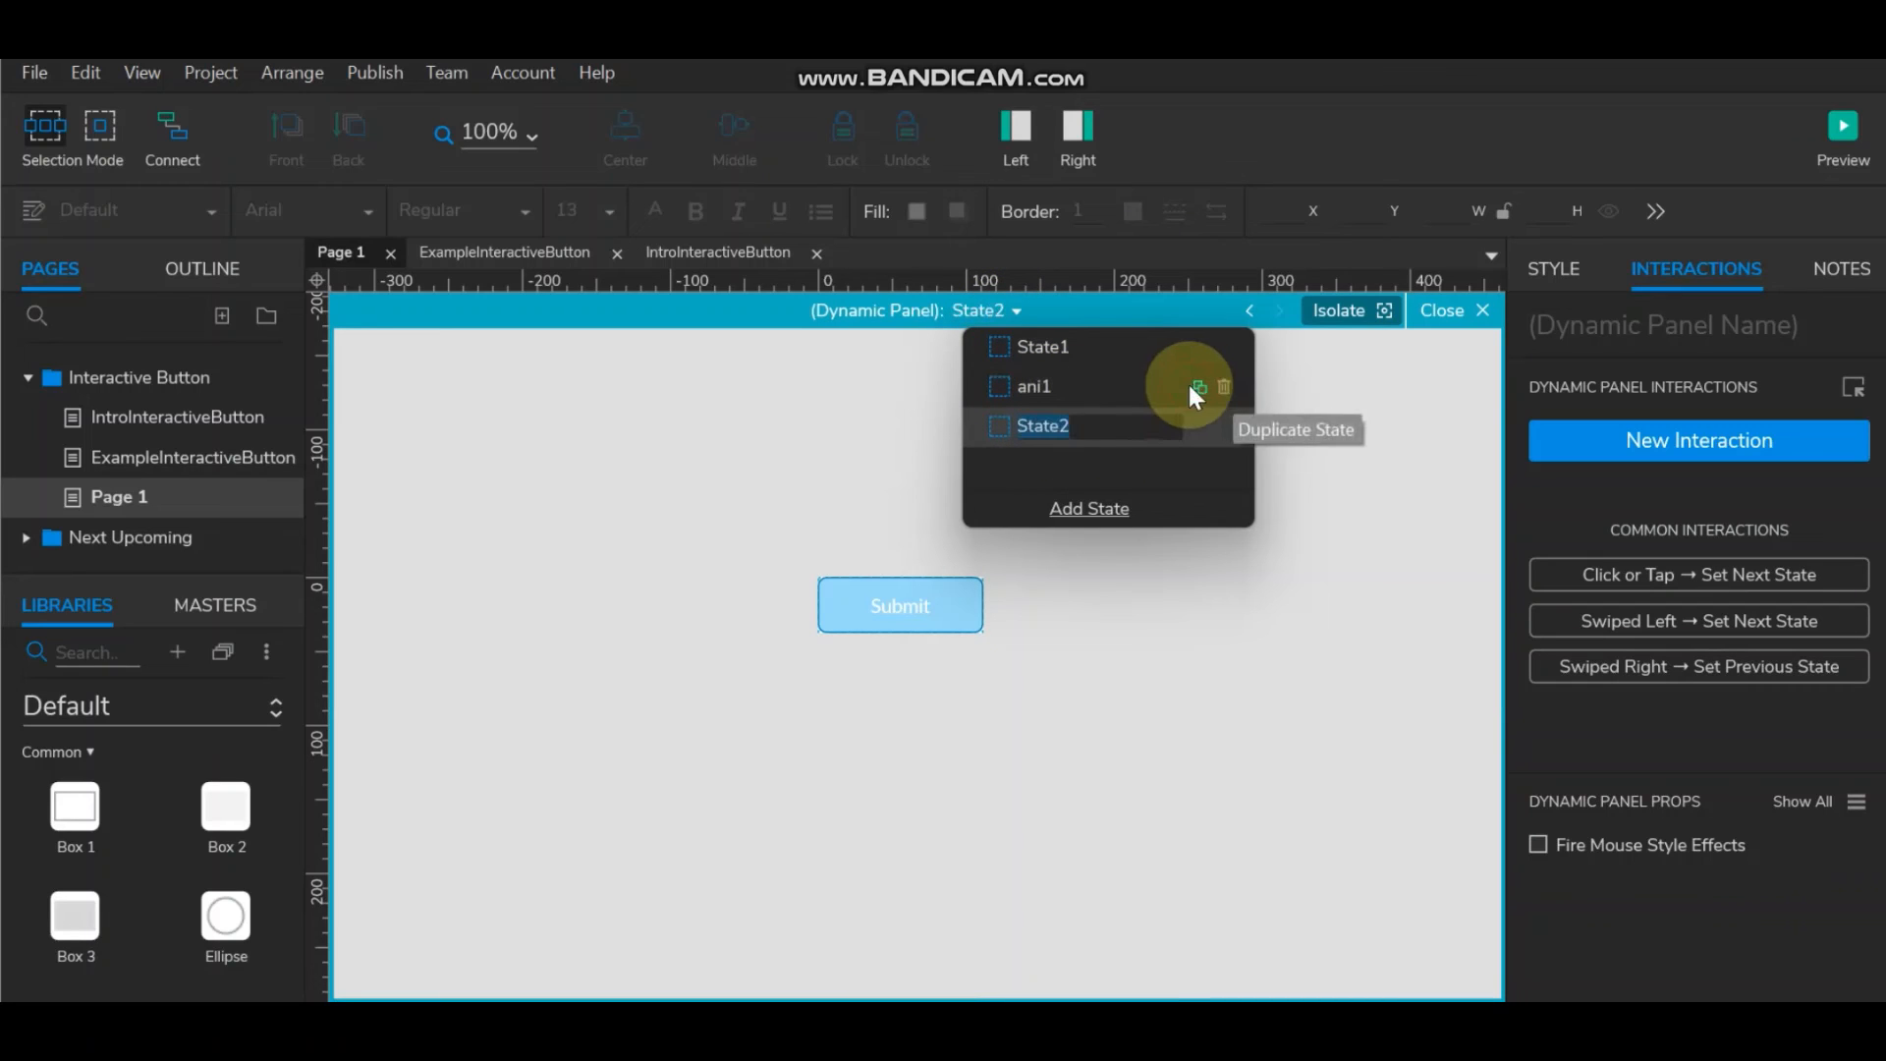
type("an")
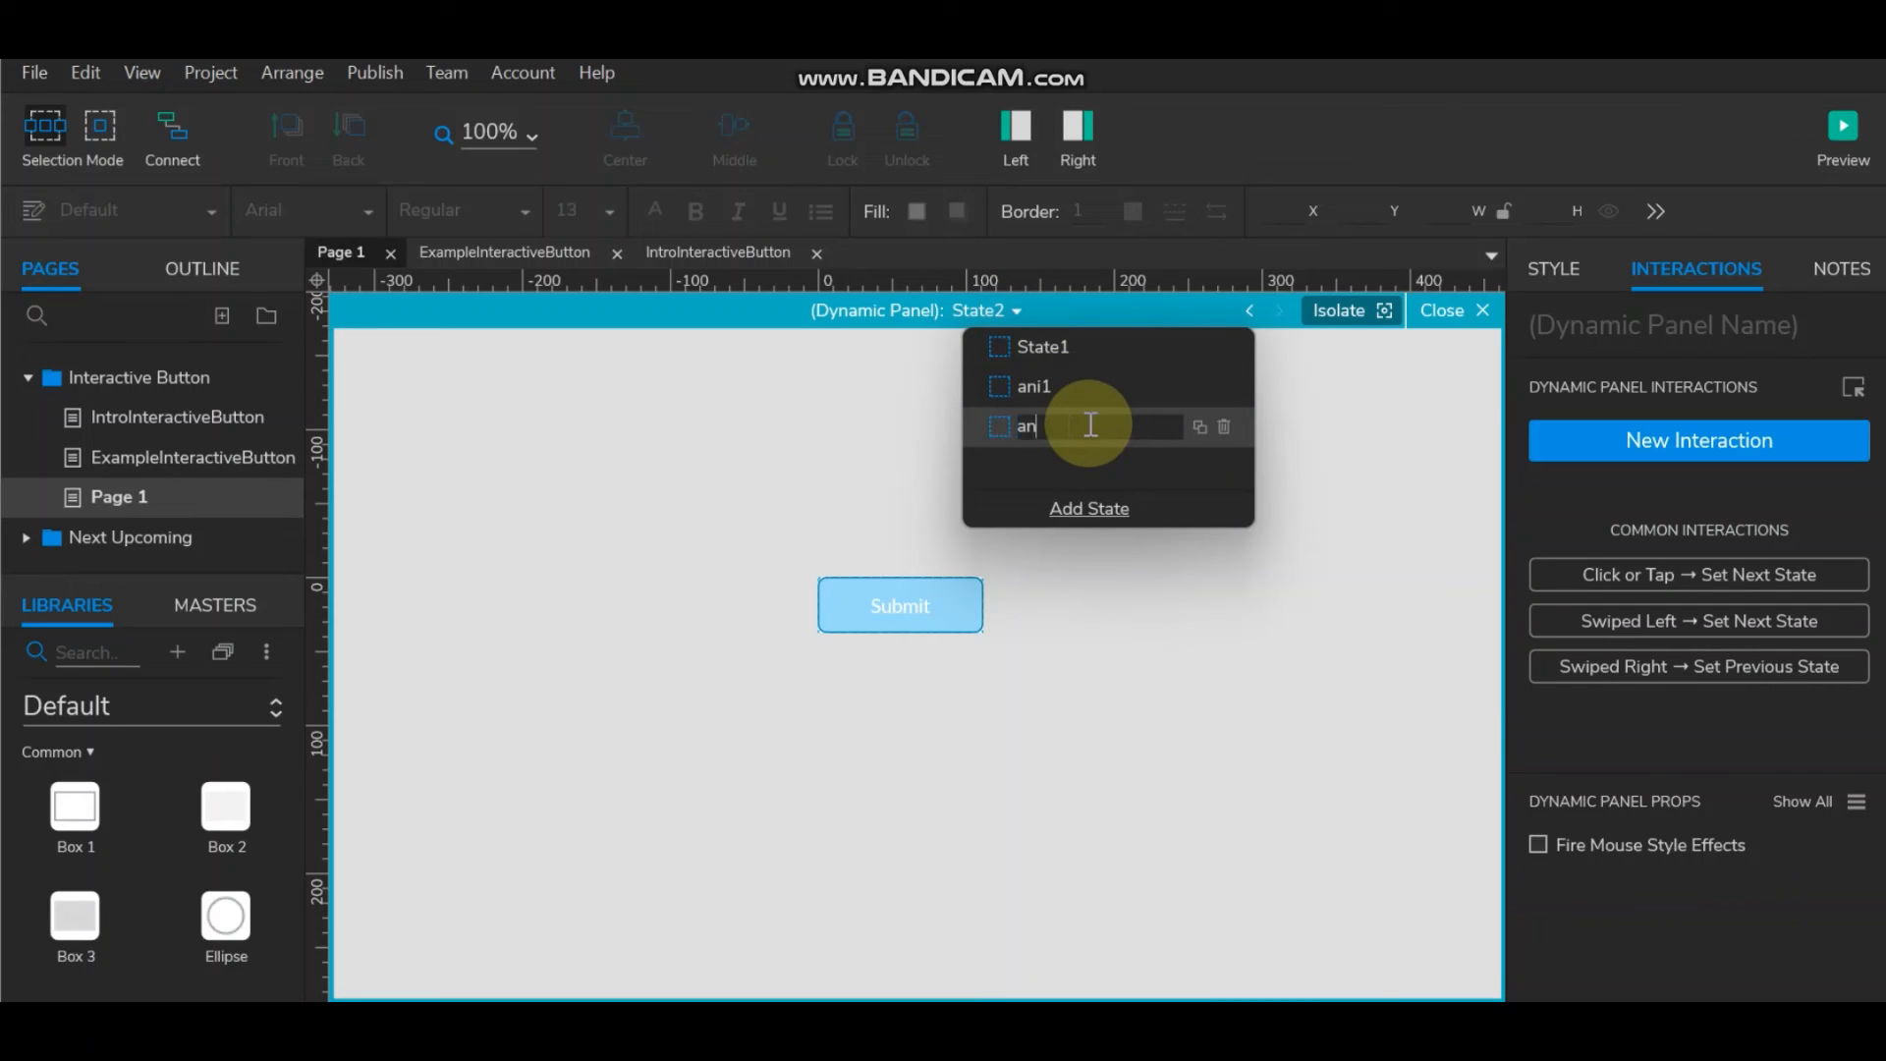
type("i2")
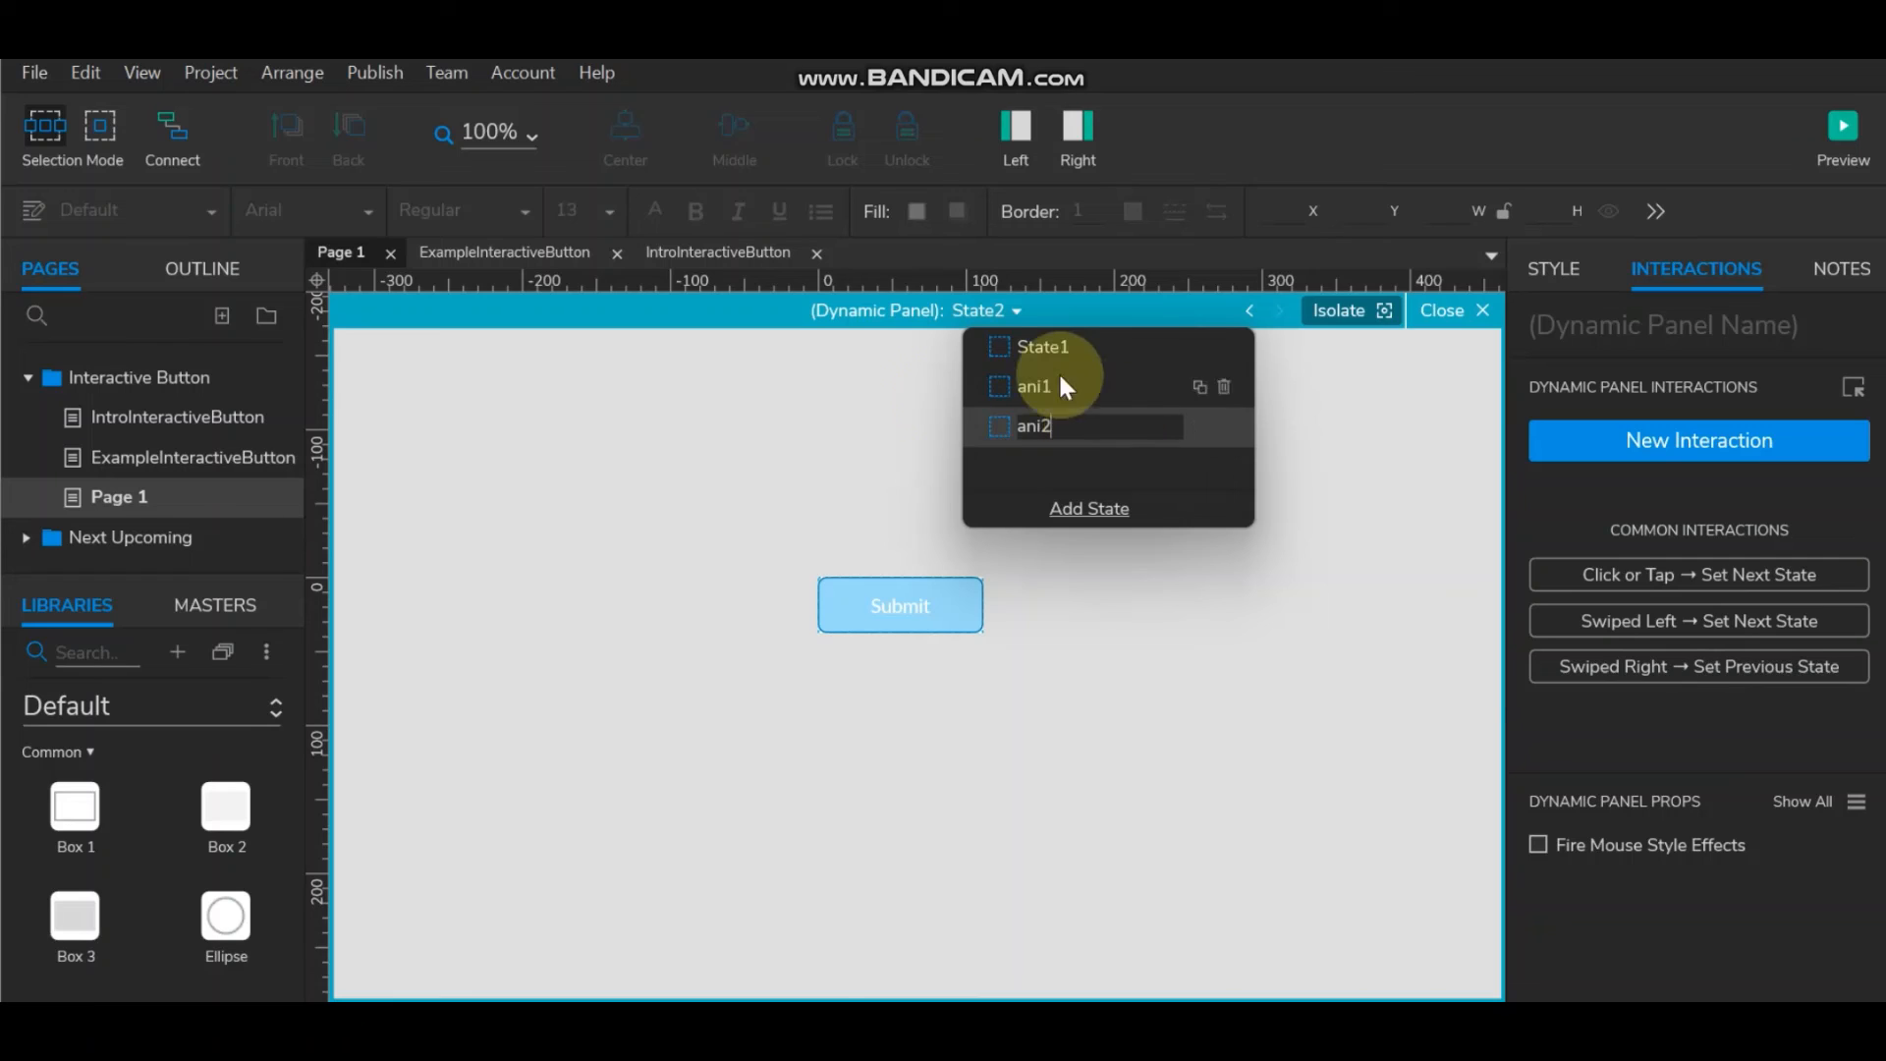
left_click(1011, 665)
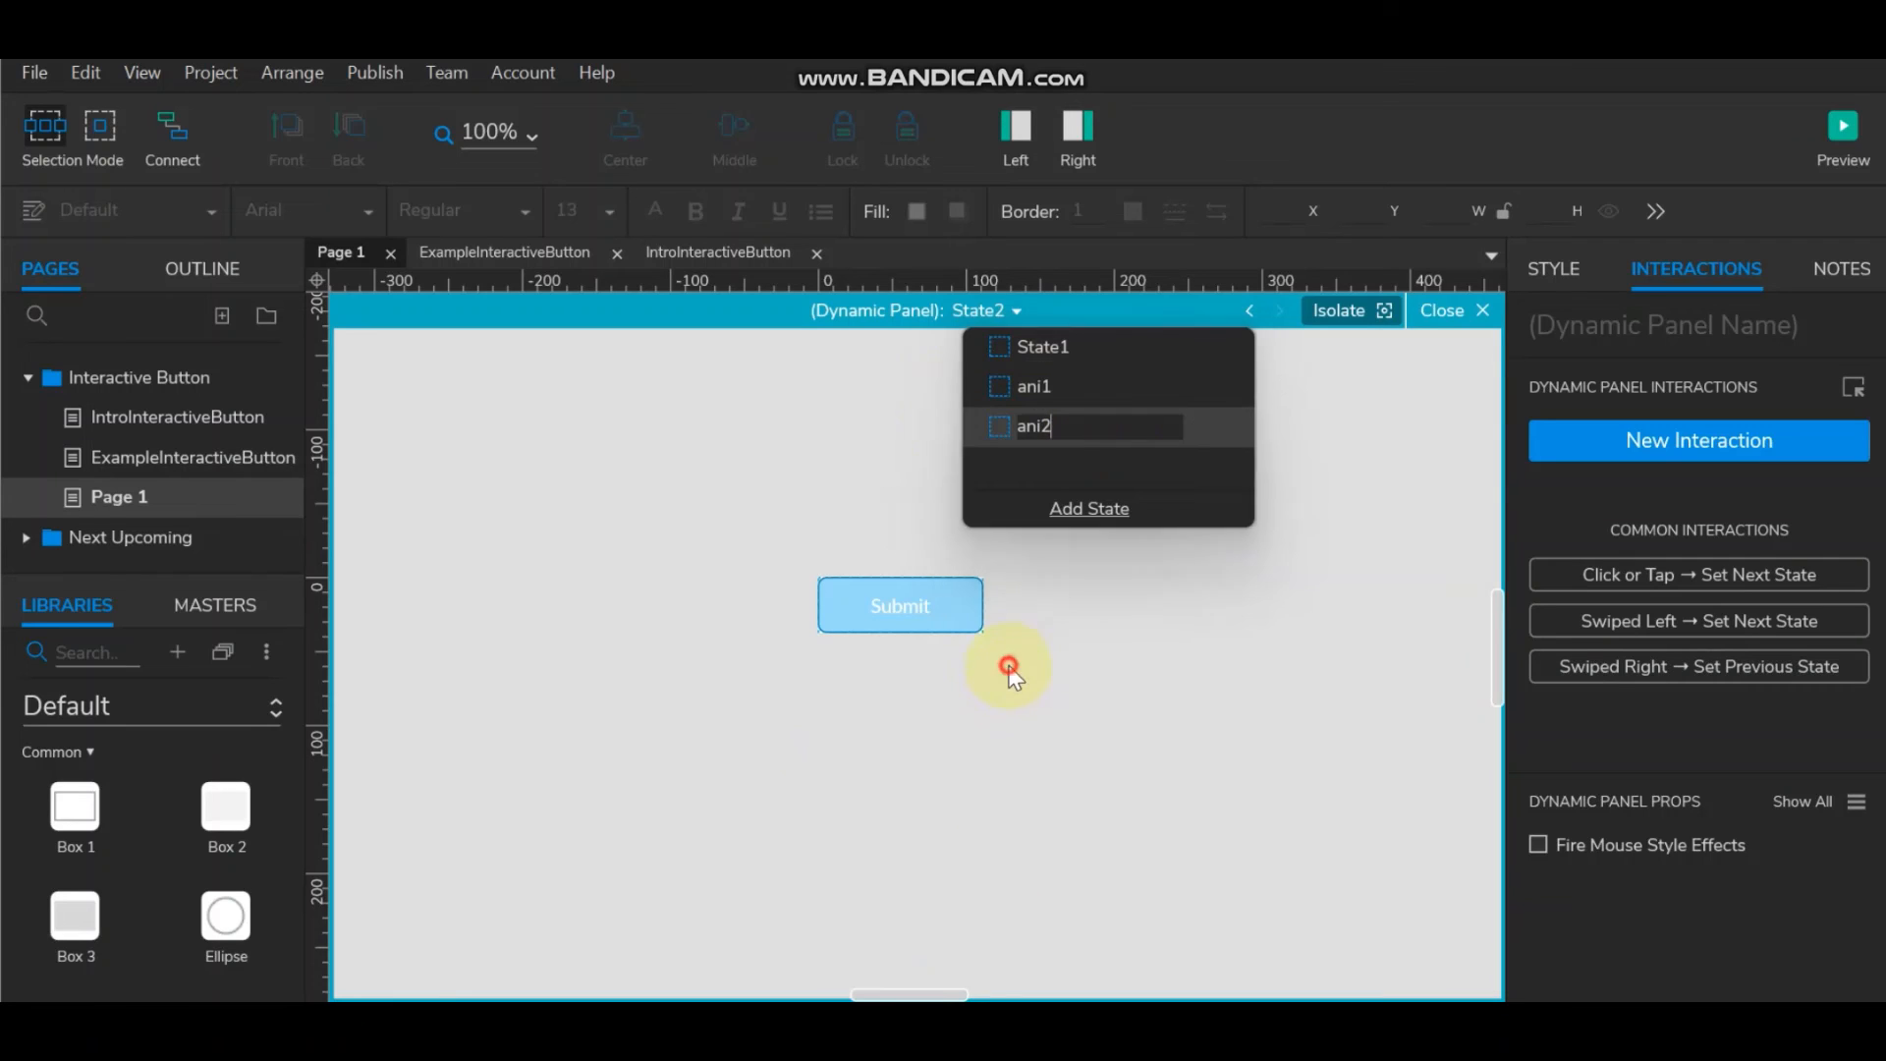
Set the fill opacity of the Submit button in the ani2 state to 76%.
left_click(1001, 312)
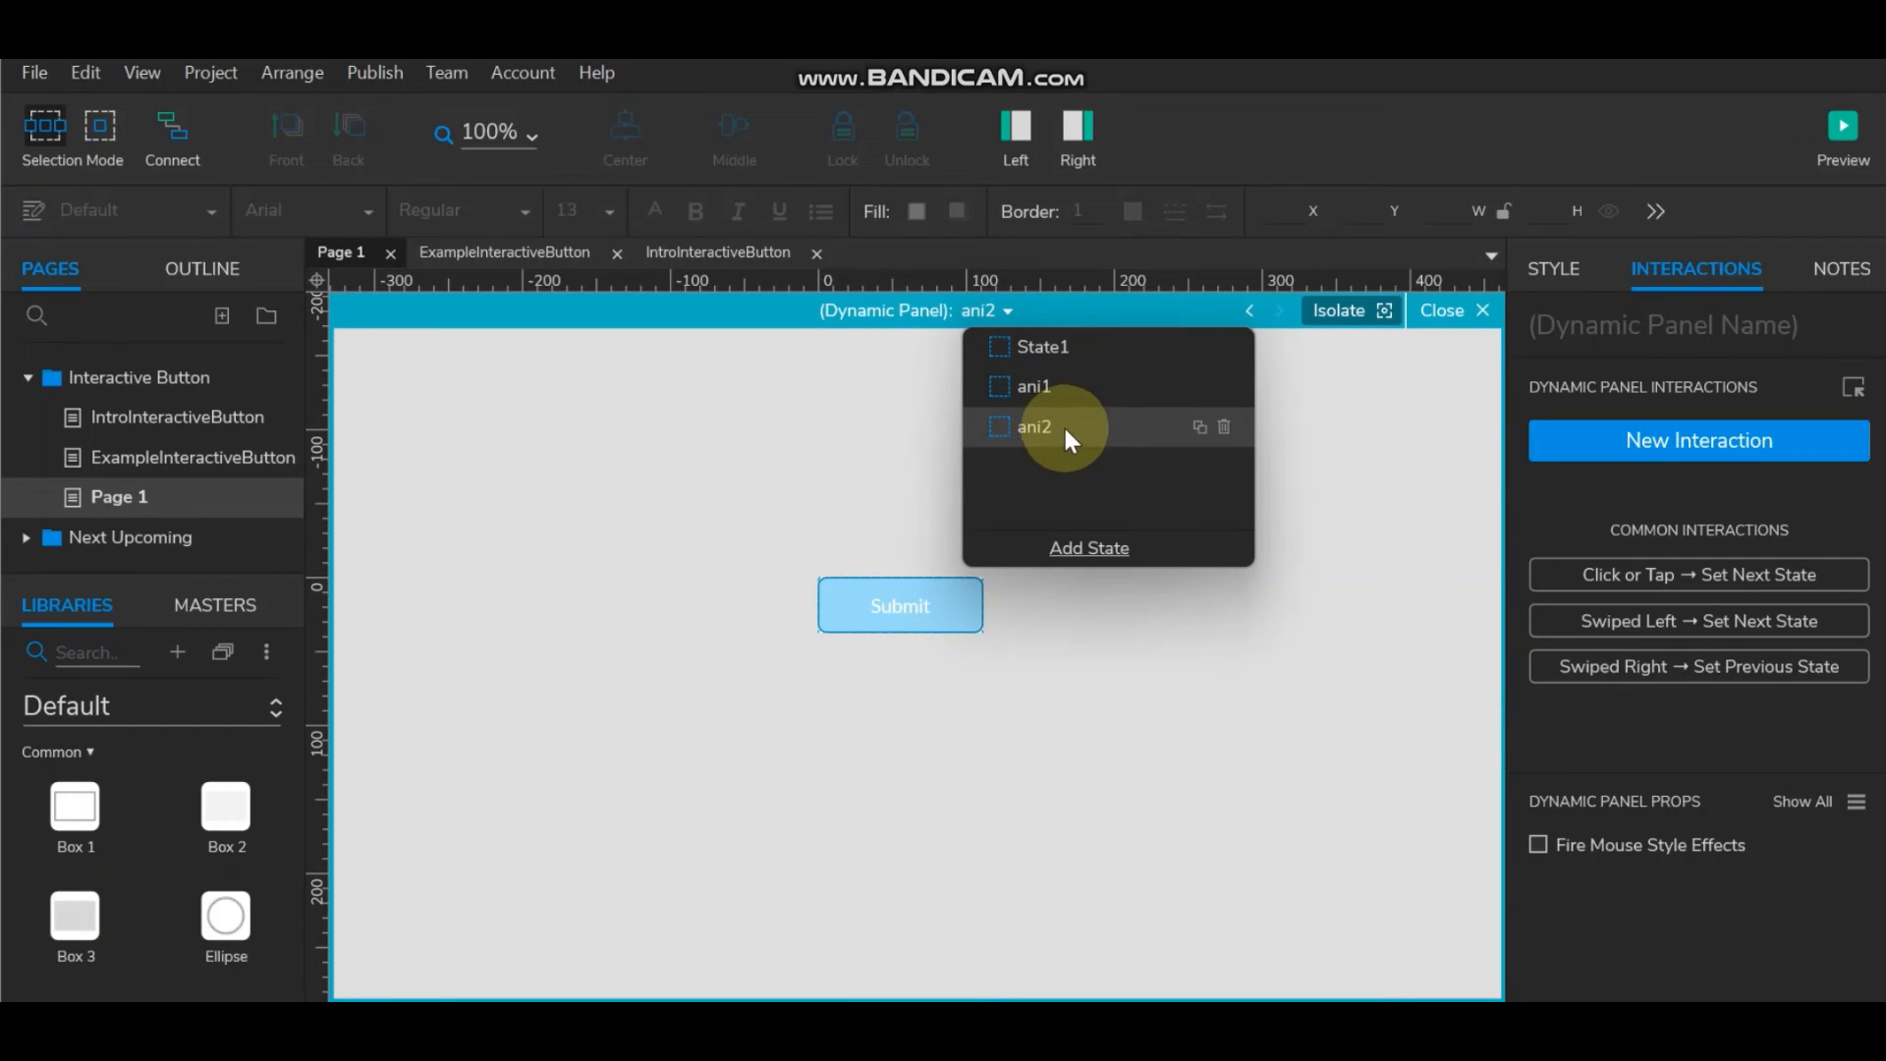
left_click(900, 607)
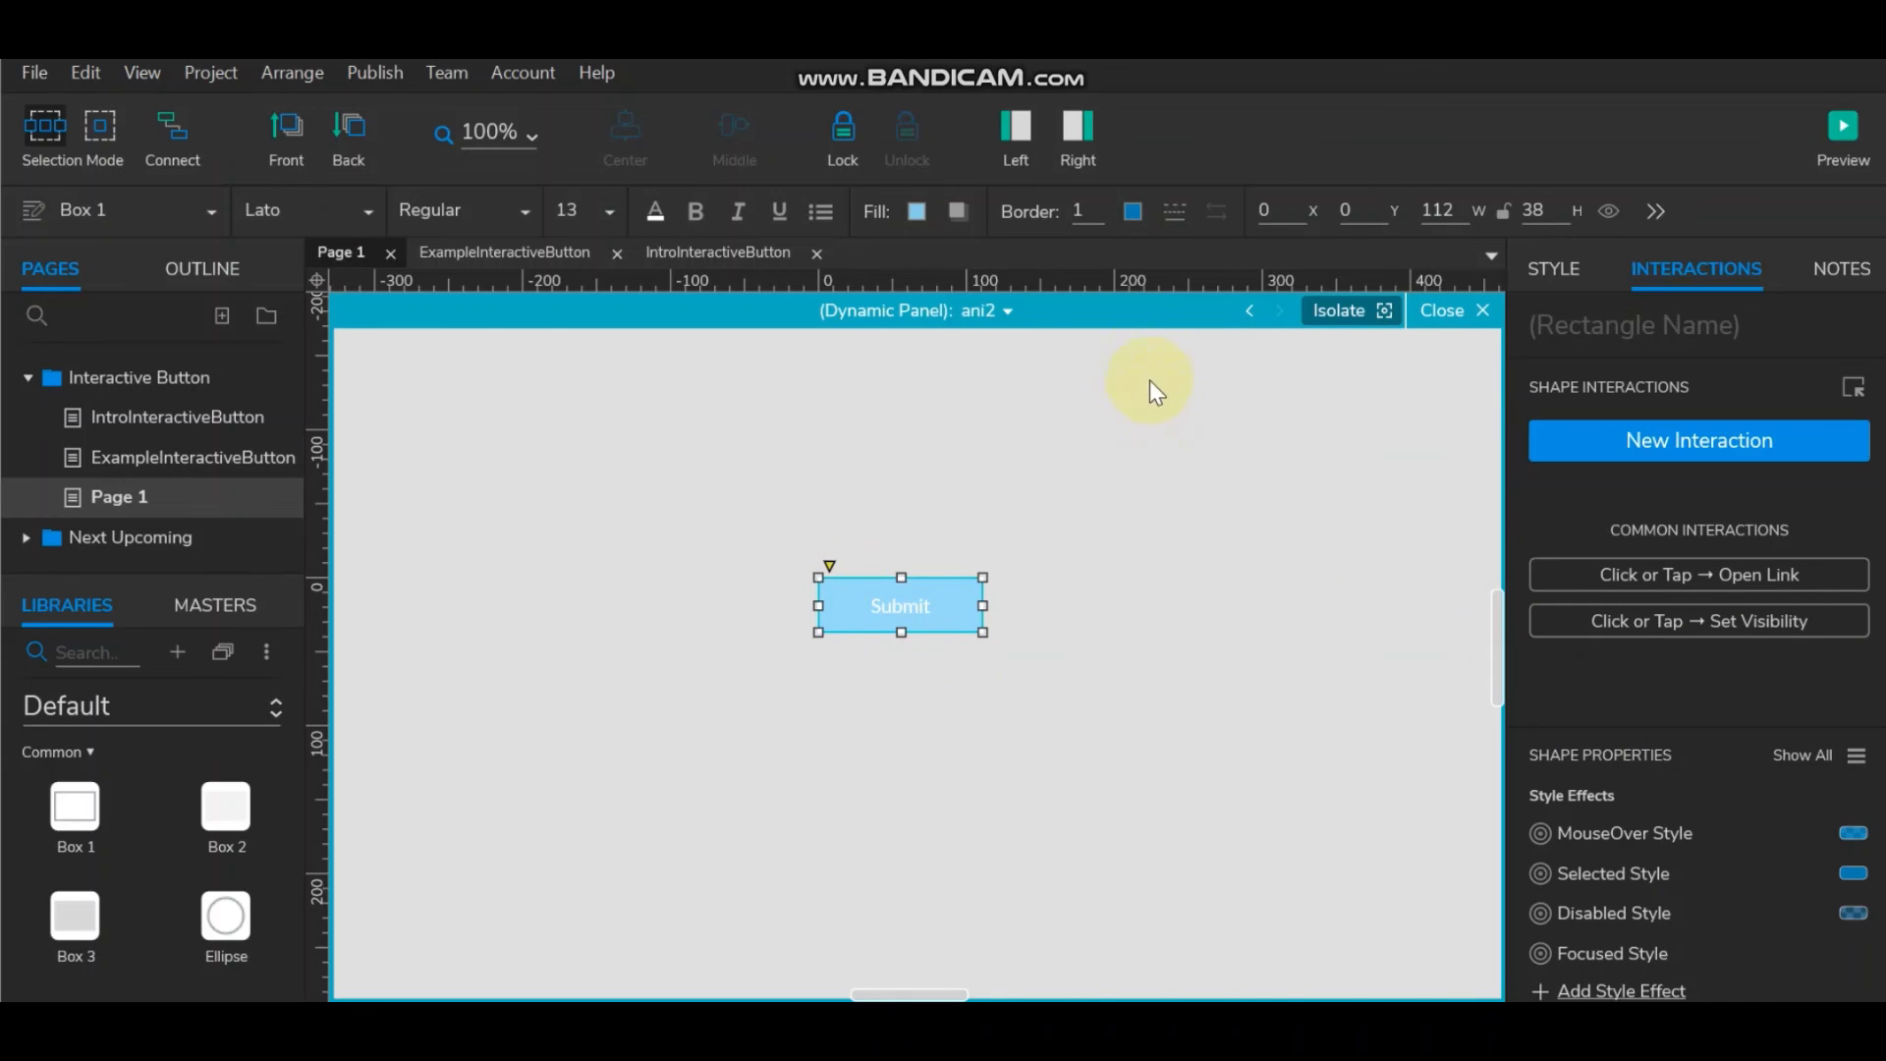
left_click(918, 211)
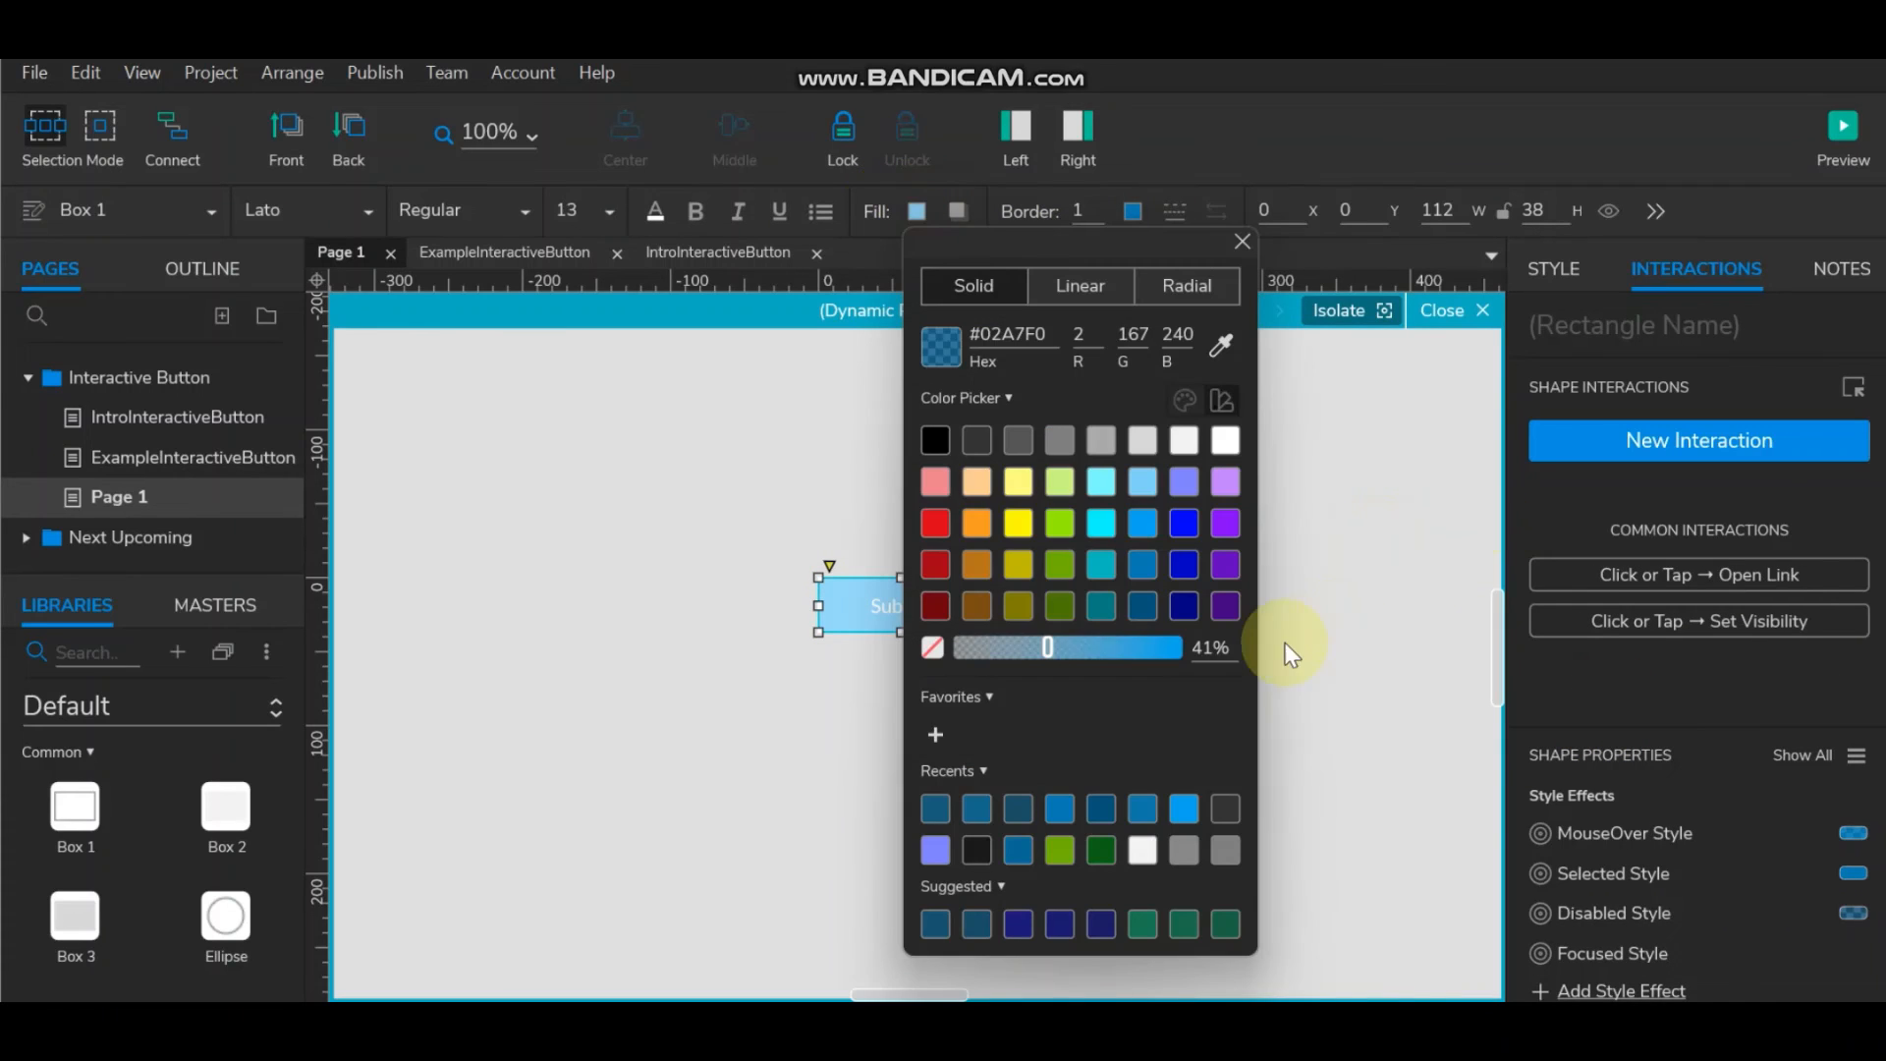
left_click_drag(1052, 650, 1126, 644)
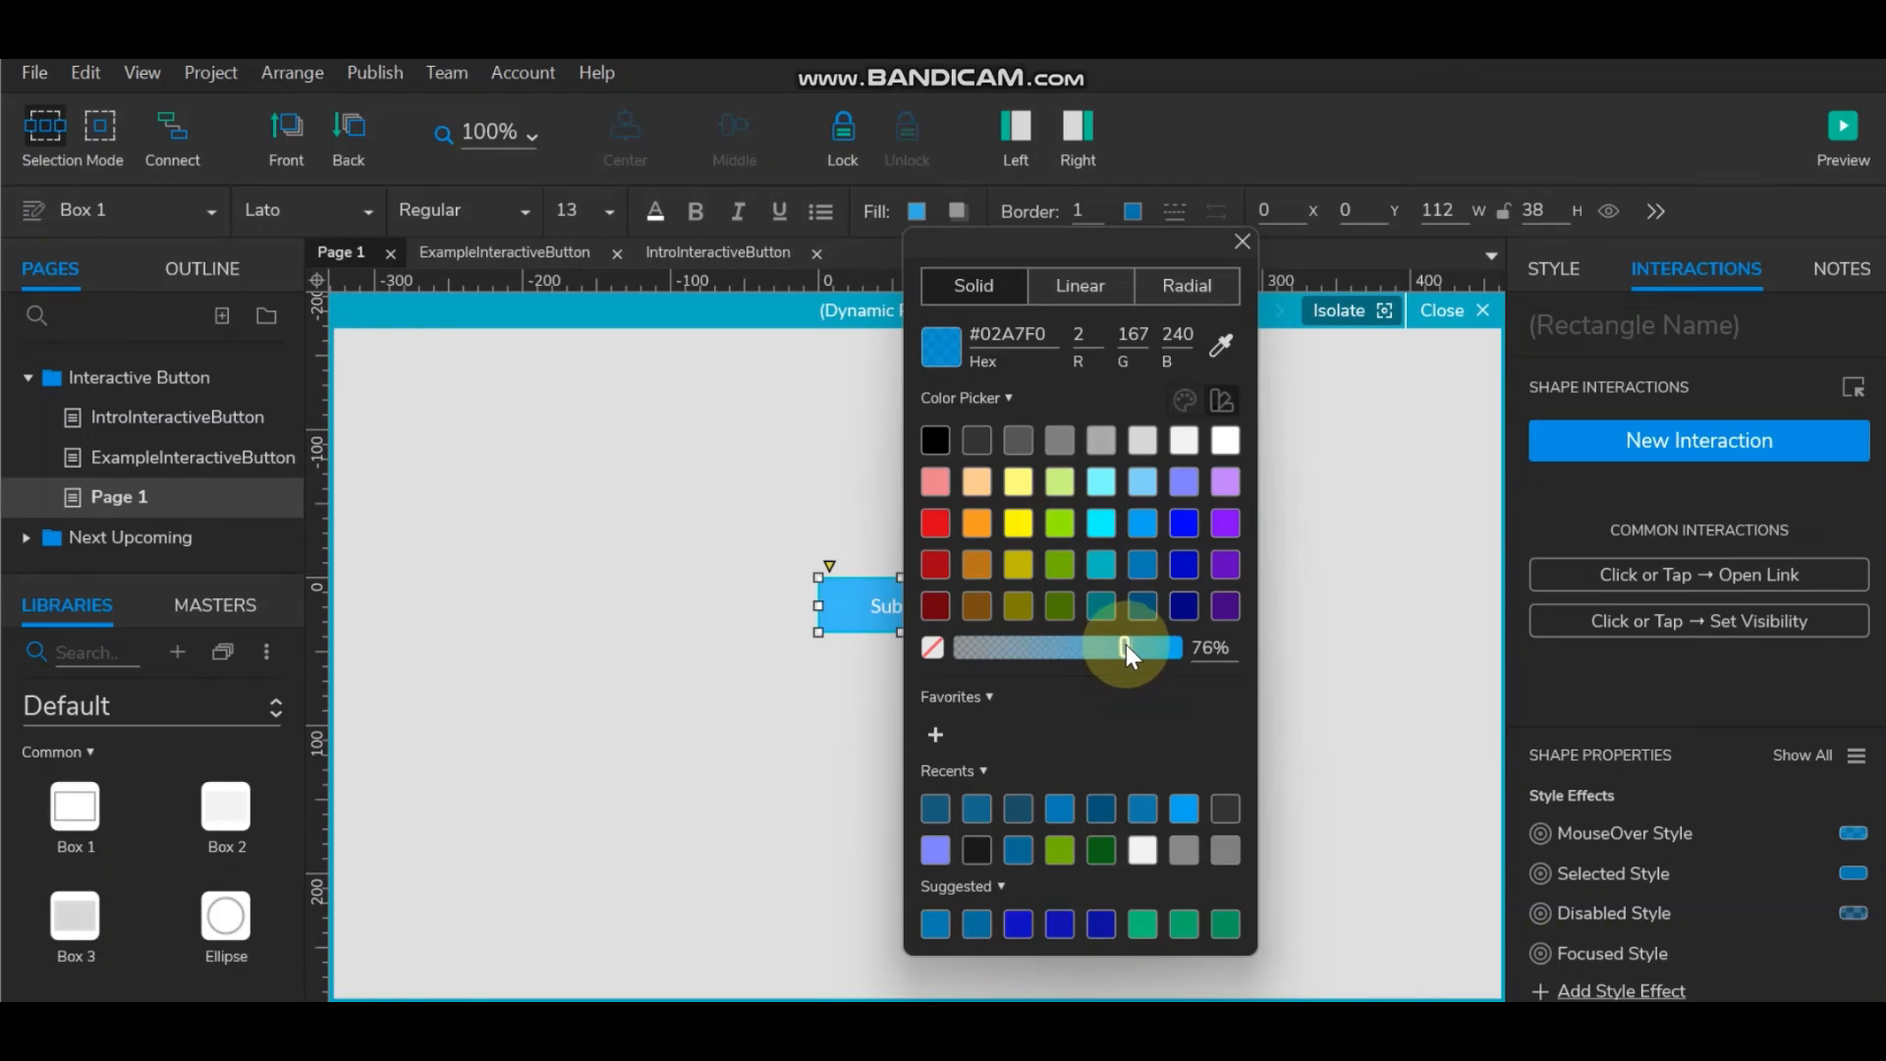
left_click(1317, 557)
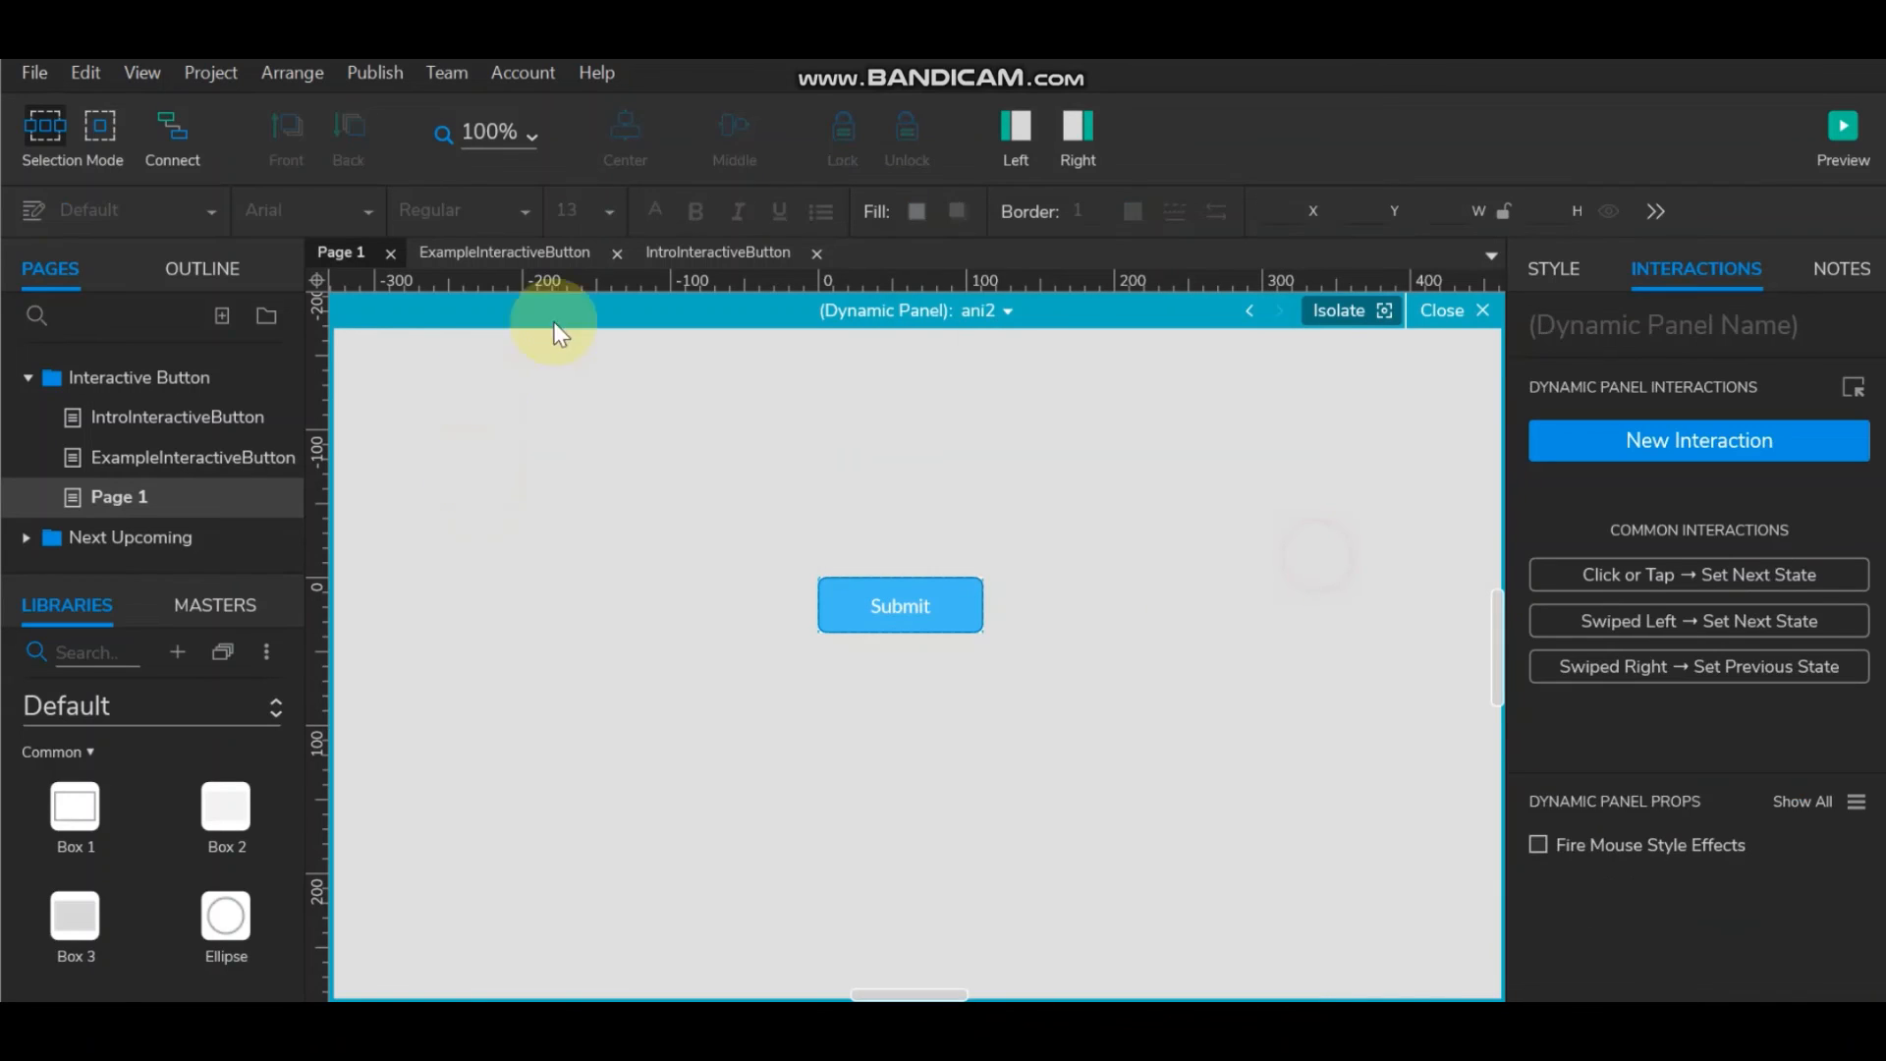
Close the ani2 state, reopen the dynamic panel at State1 and select its Submit button.
left_click(996, 311)
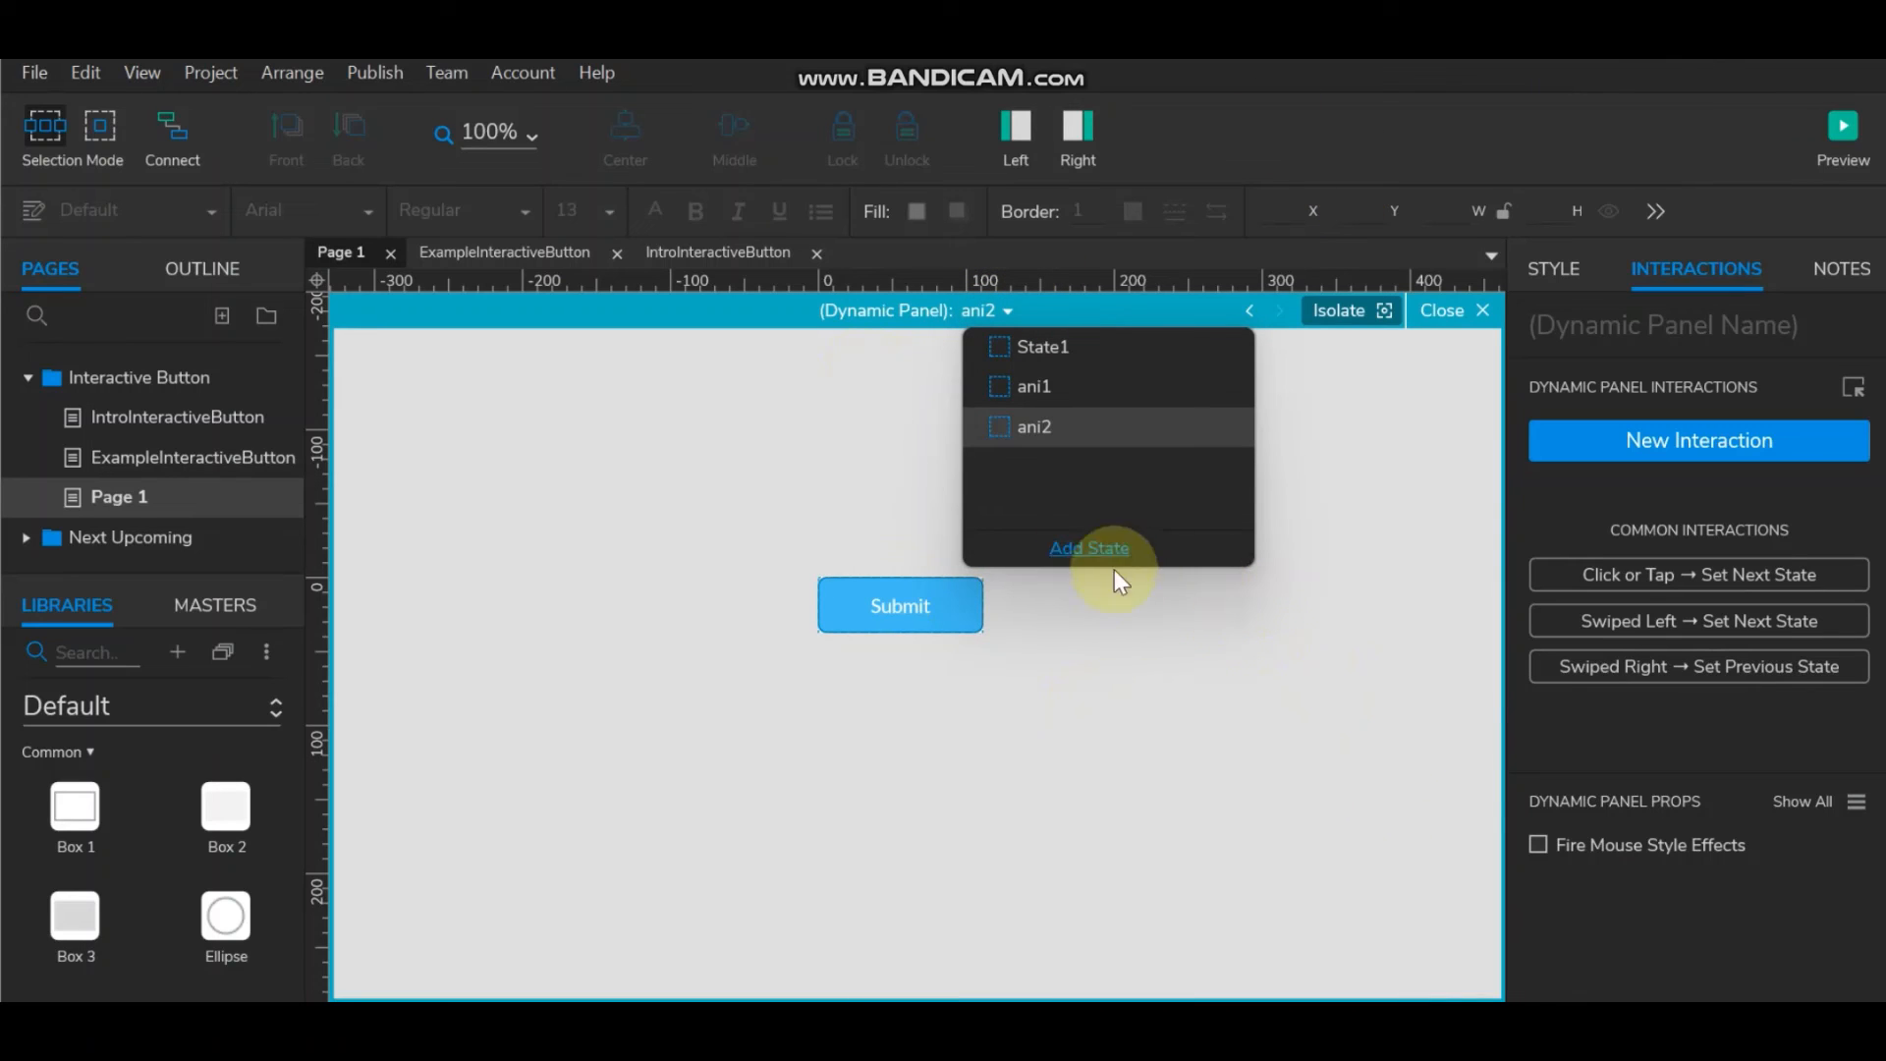
left_click(967, 616)
left_click(918, 602)
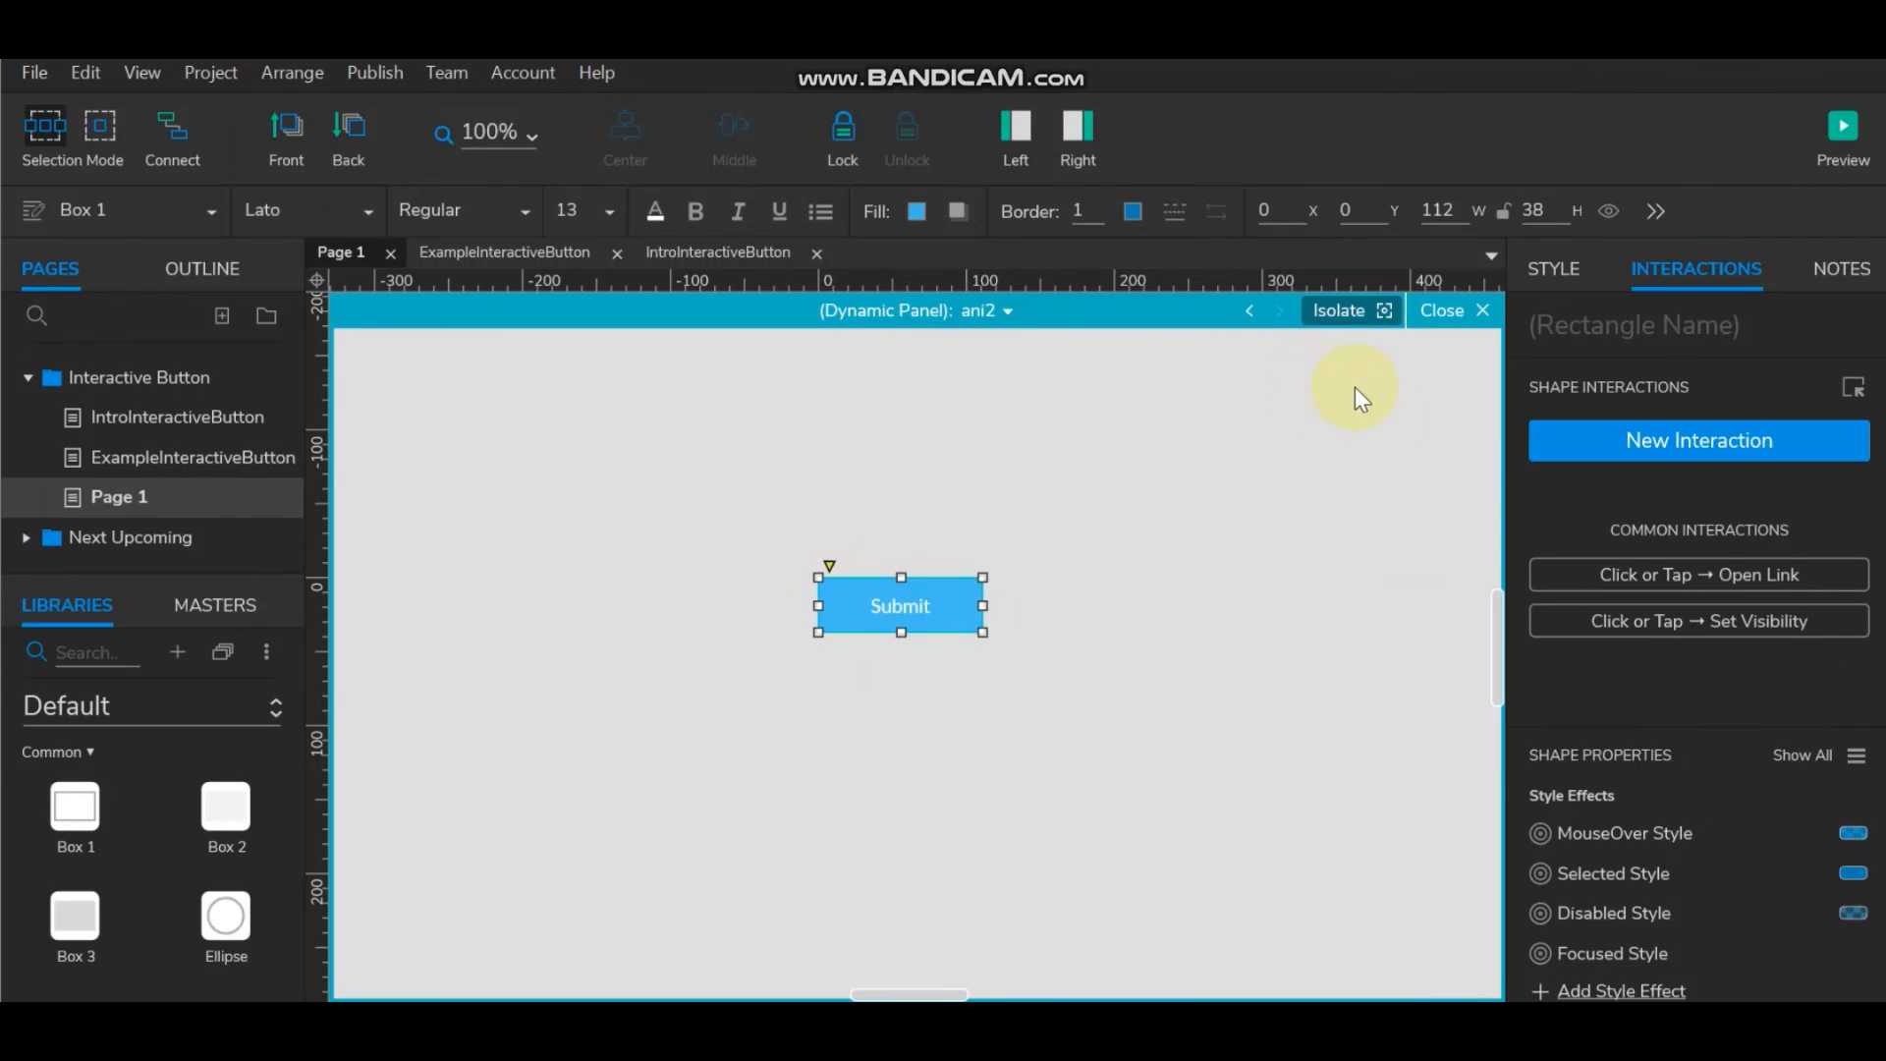
left_click(1476, 312)
left_click(1107, 619)
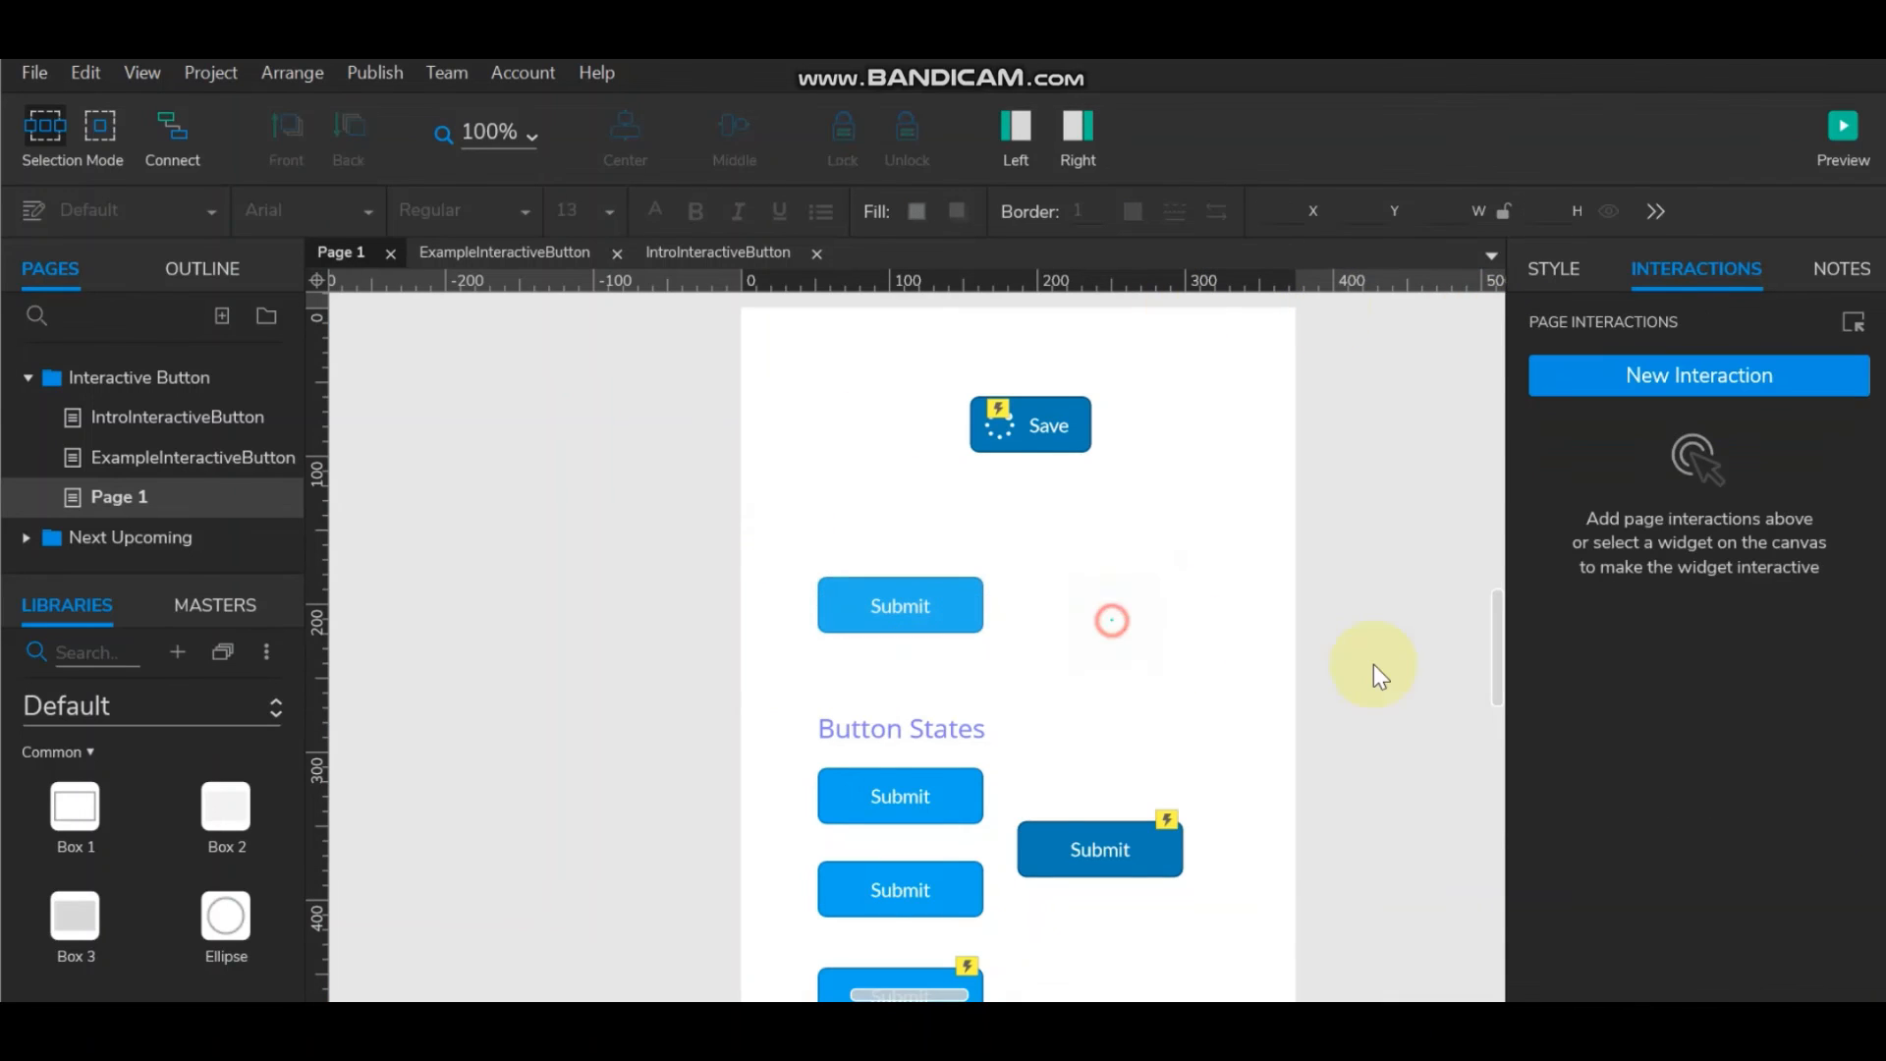
left_click(911, 602)
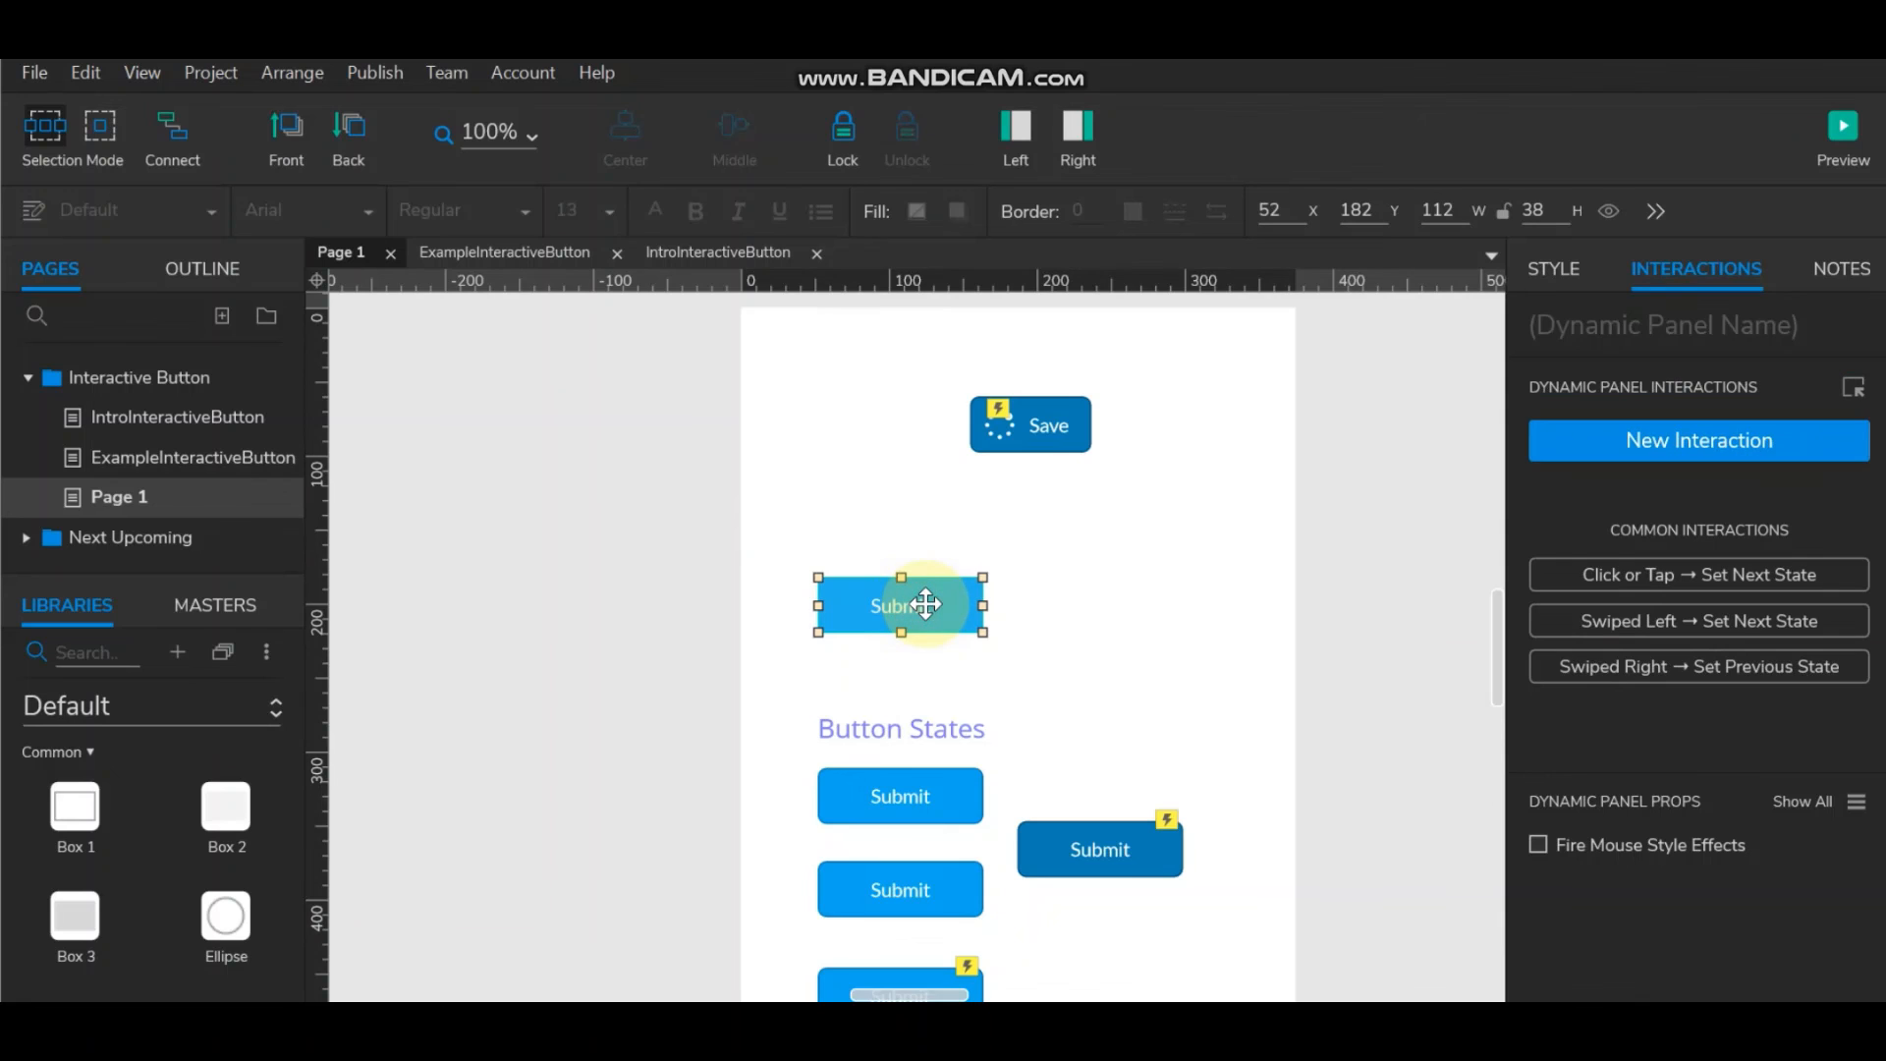
double_click(927, 603)
left_click(924, 611)
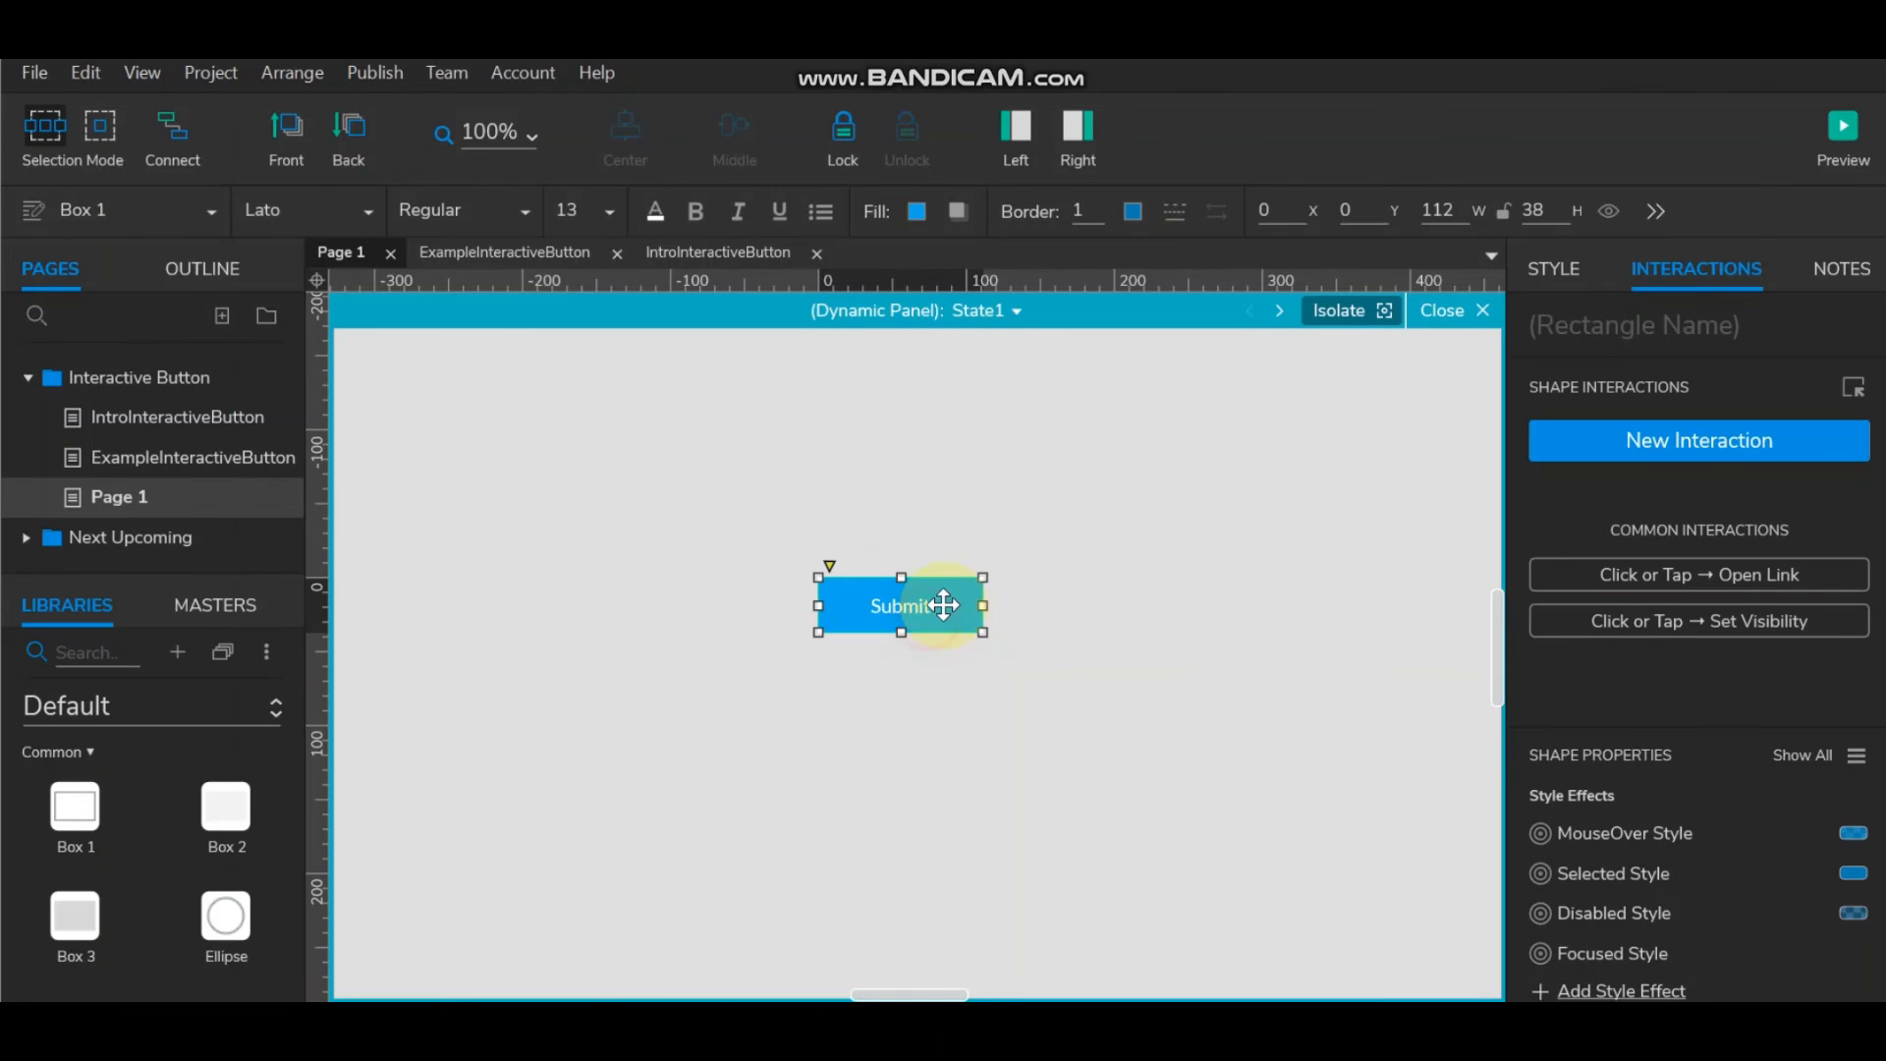
Try to turn off the Fill Color and Line Color settings in the MouseOver style effect of State1's Submit button.
right_click(943, 605)
left_click(1017, 666)
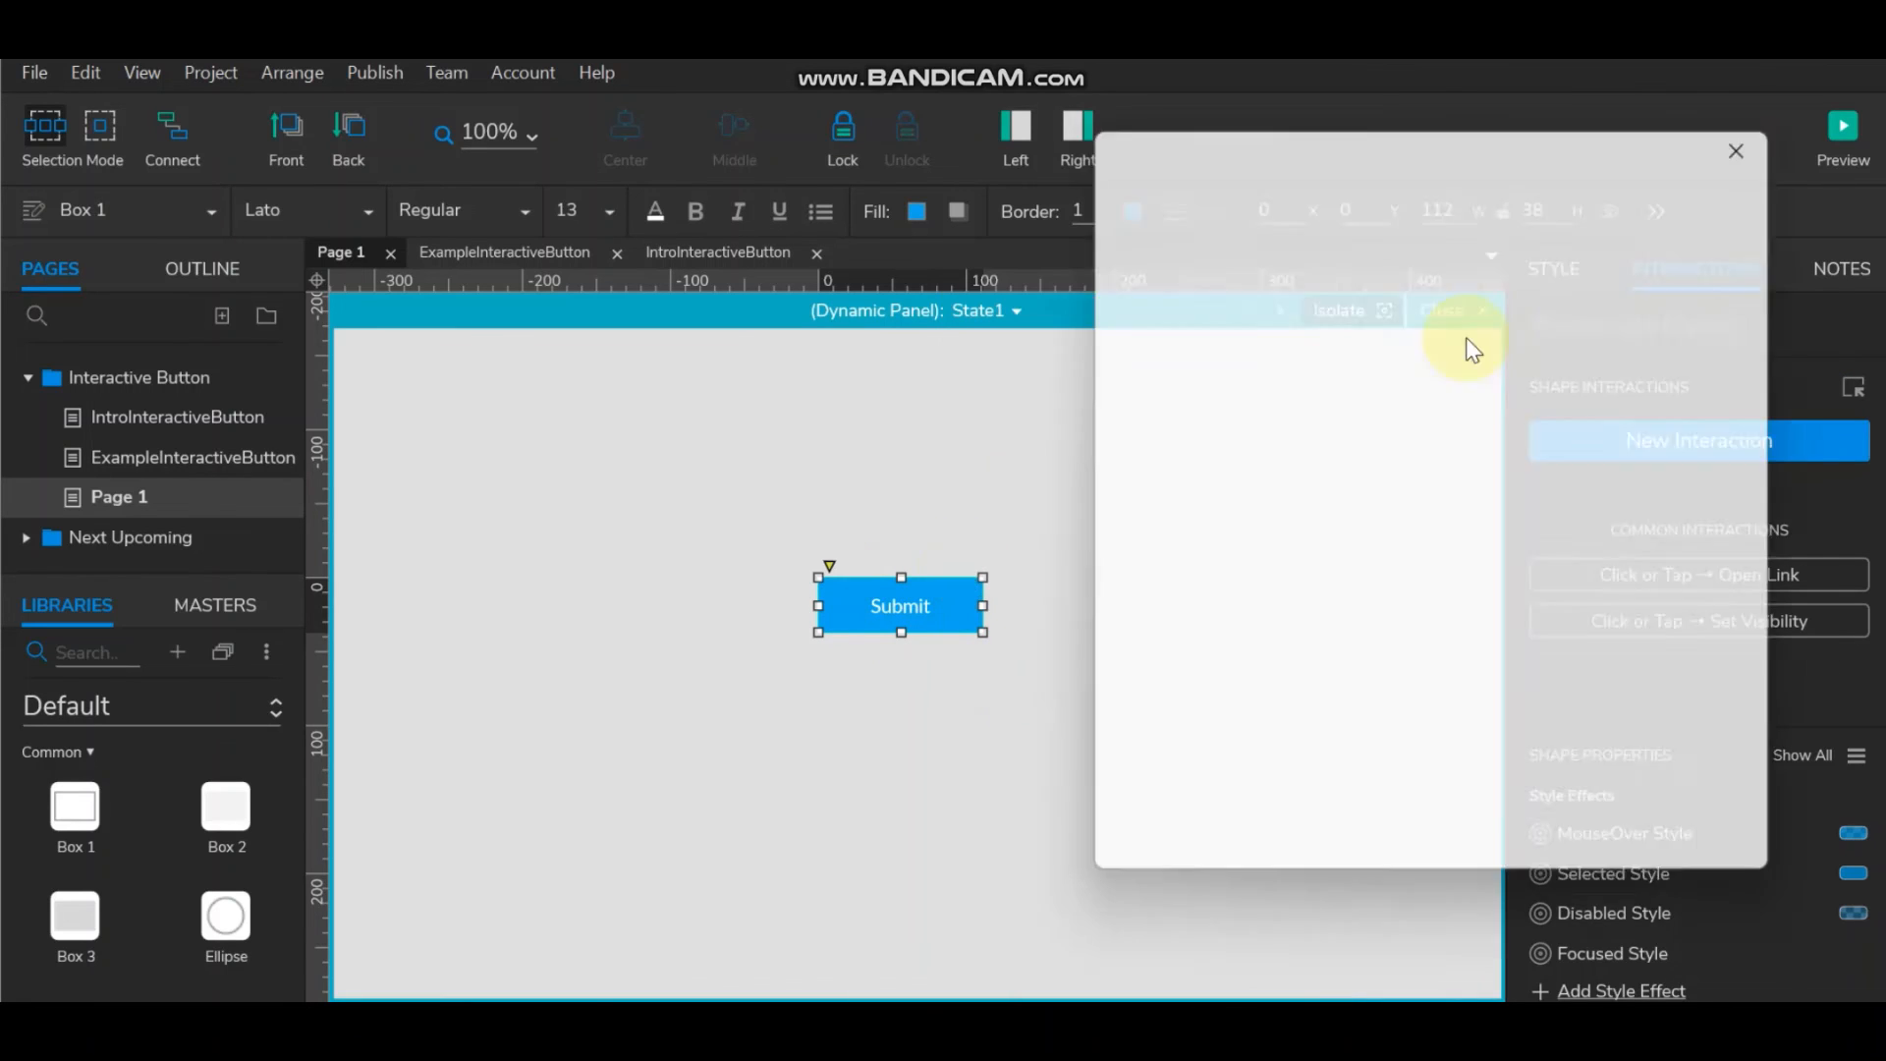
left_click(1159, 181)
left_click(1111, 281)
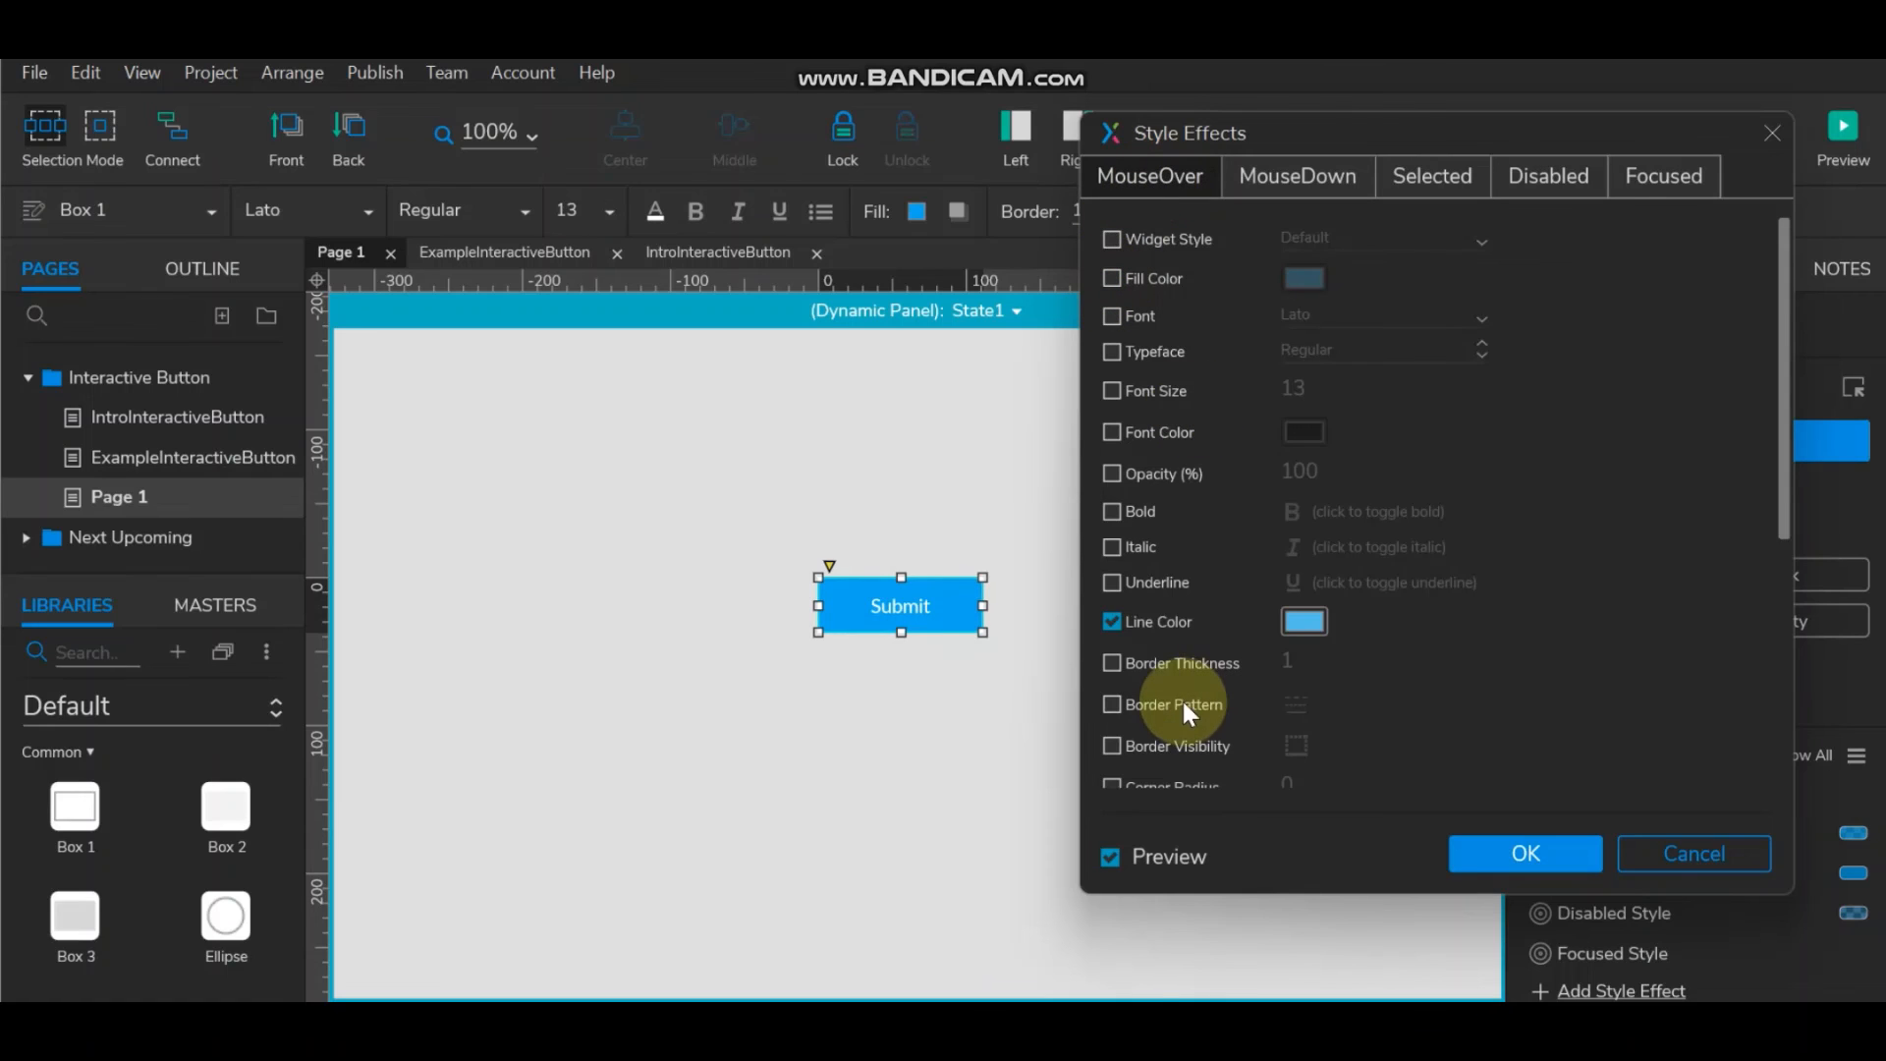
left_click(1111, 621)
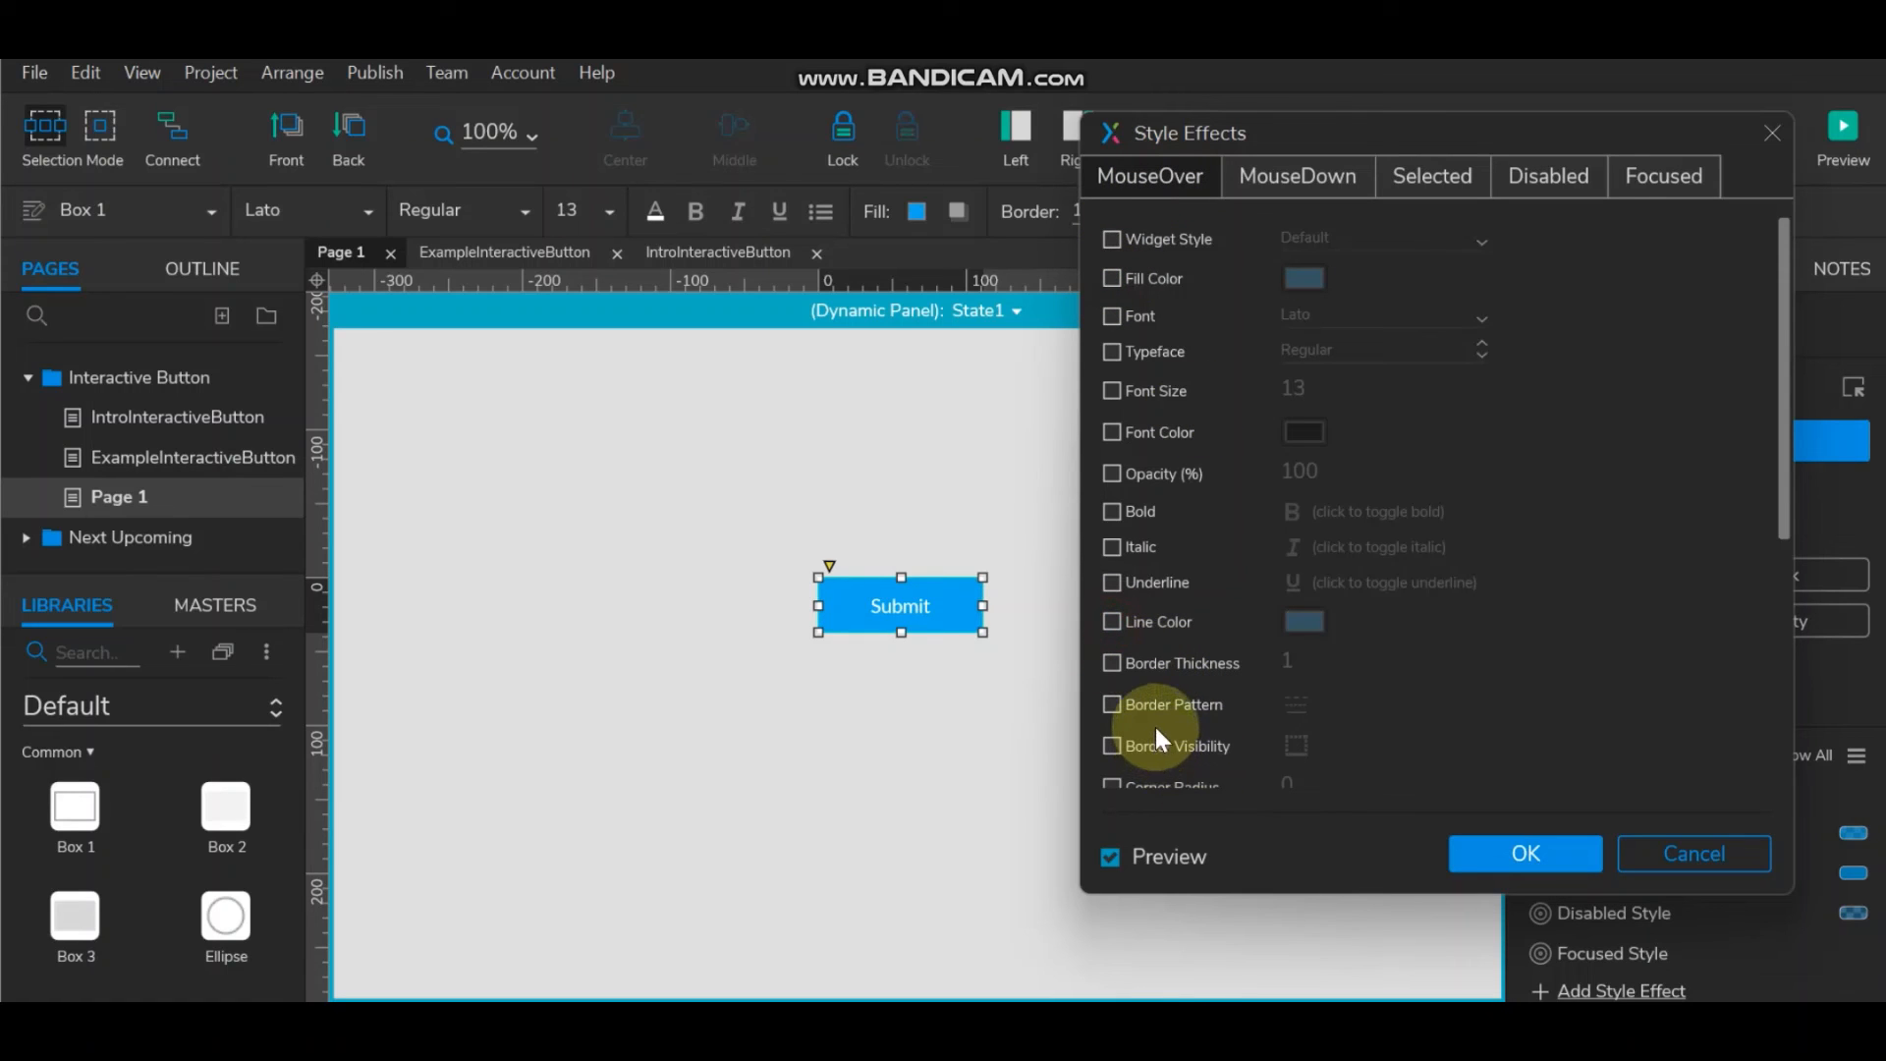
scroll(1155, 727, "down", 5)
scroll(1144, 715, "up", 5)
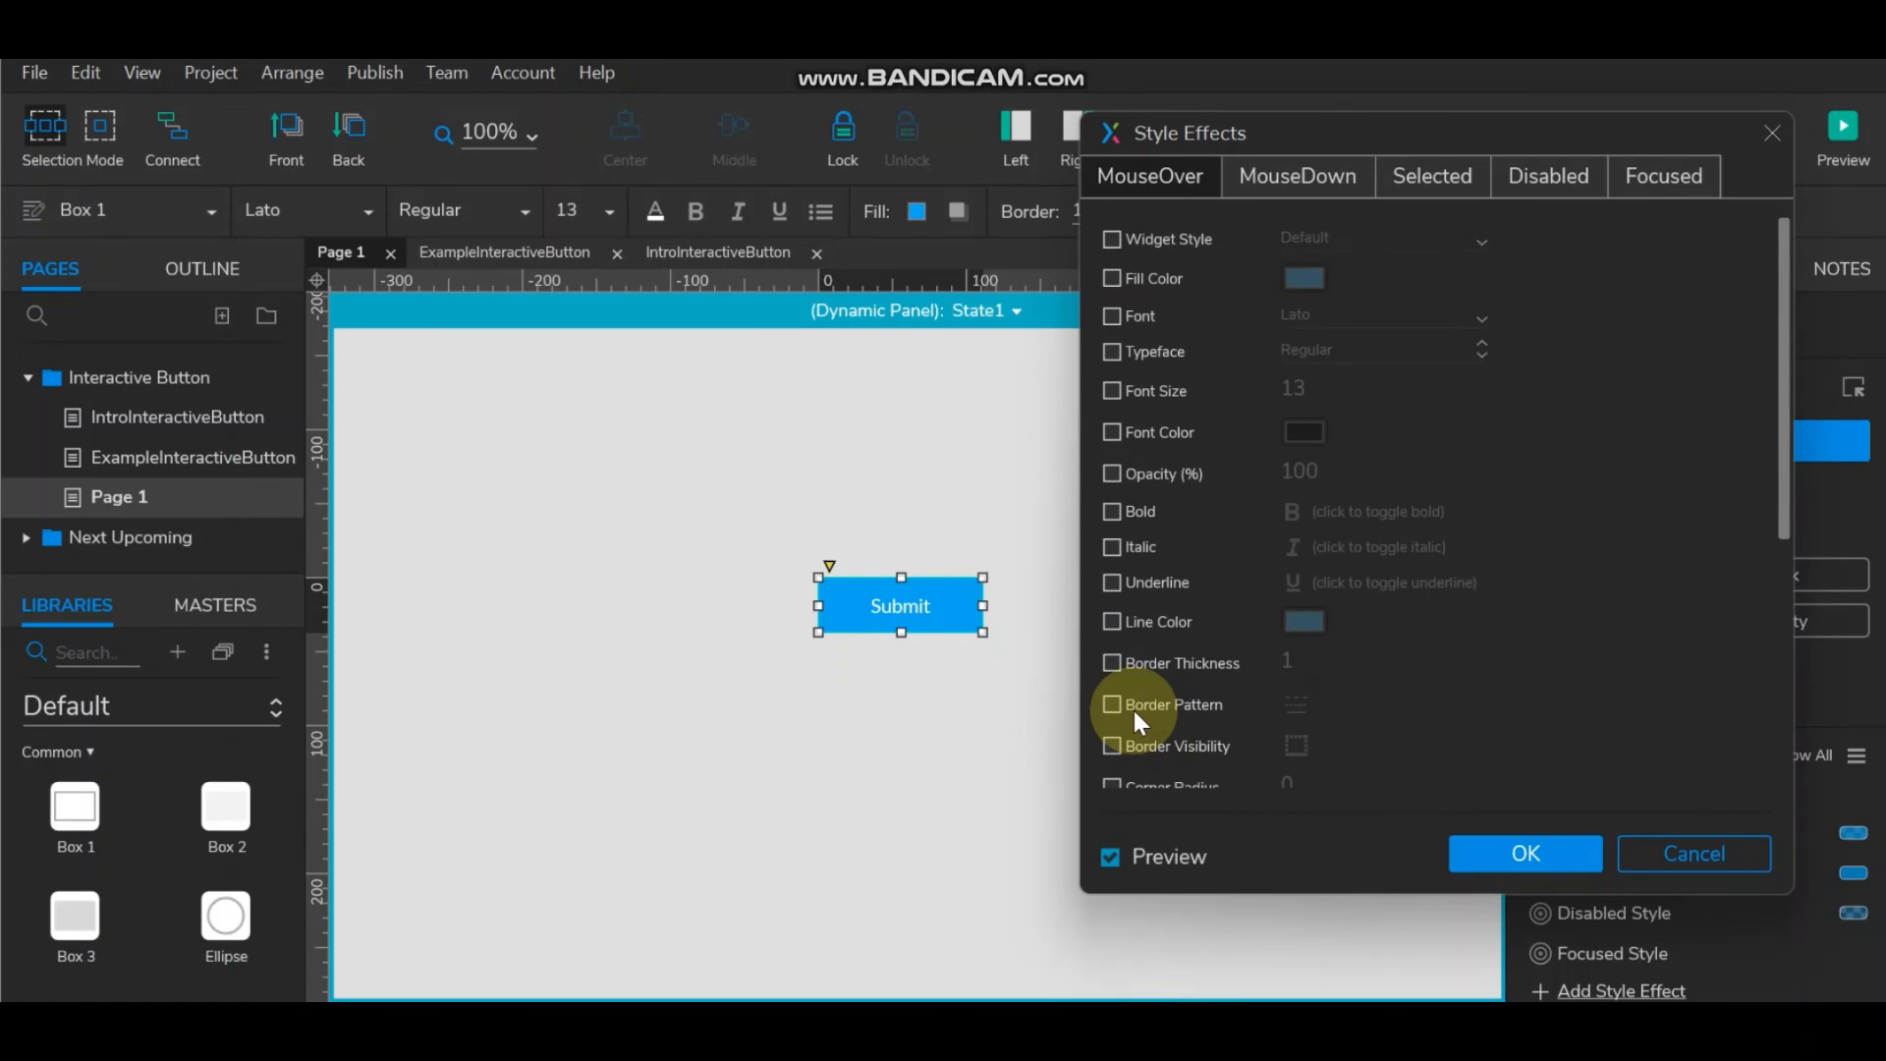
Try to turn off Fill Color and Line Color in the Selected style effect, check the Disabled effect, and discard all style effect changes.
left_click(1328, 171)
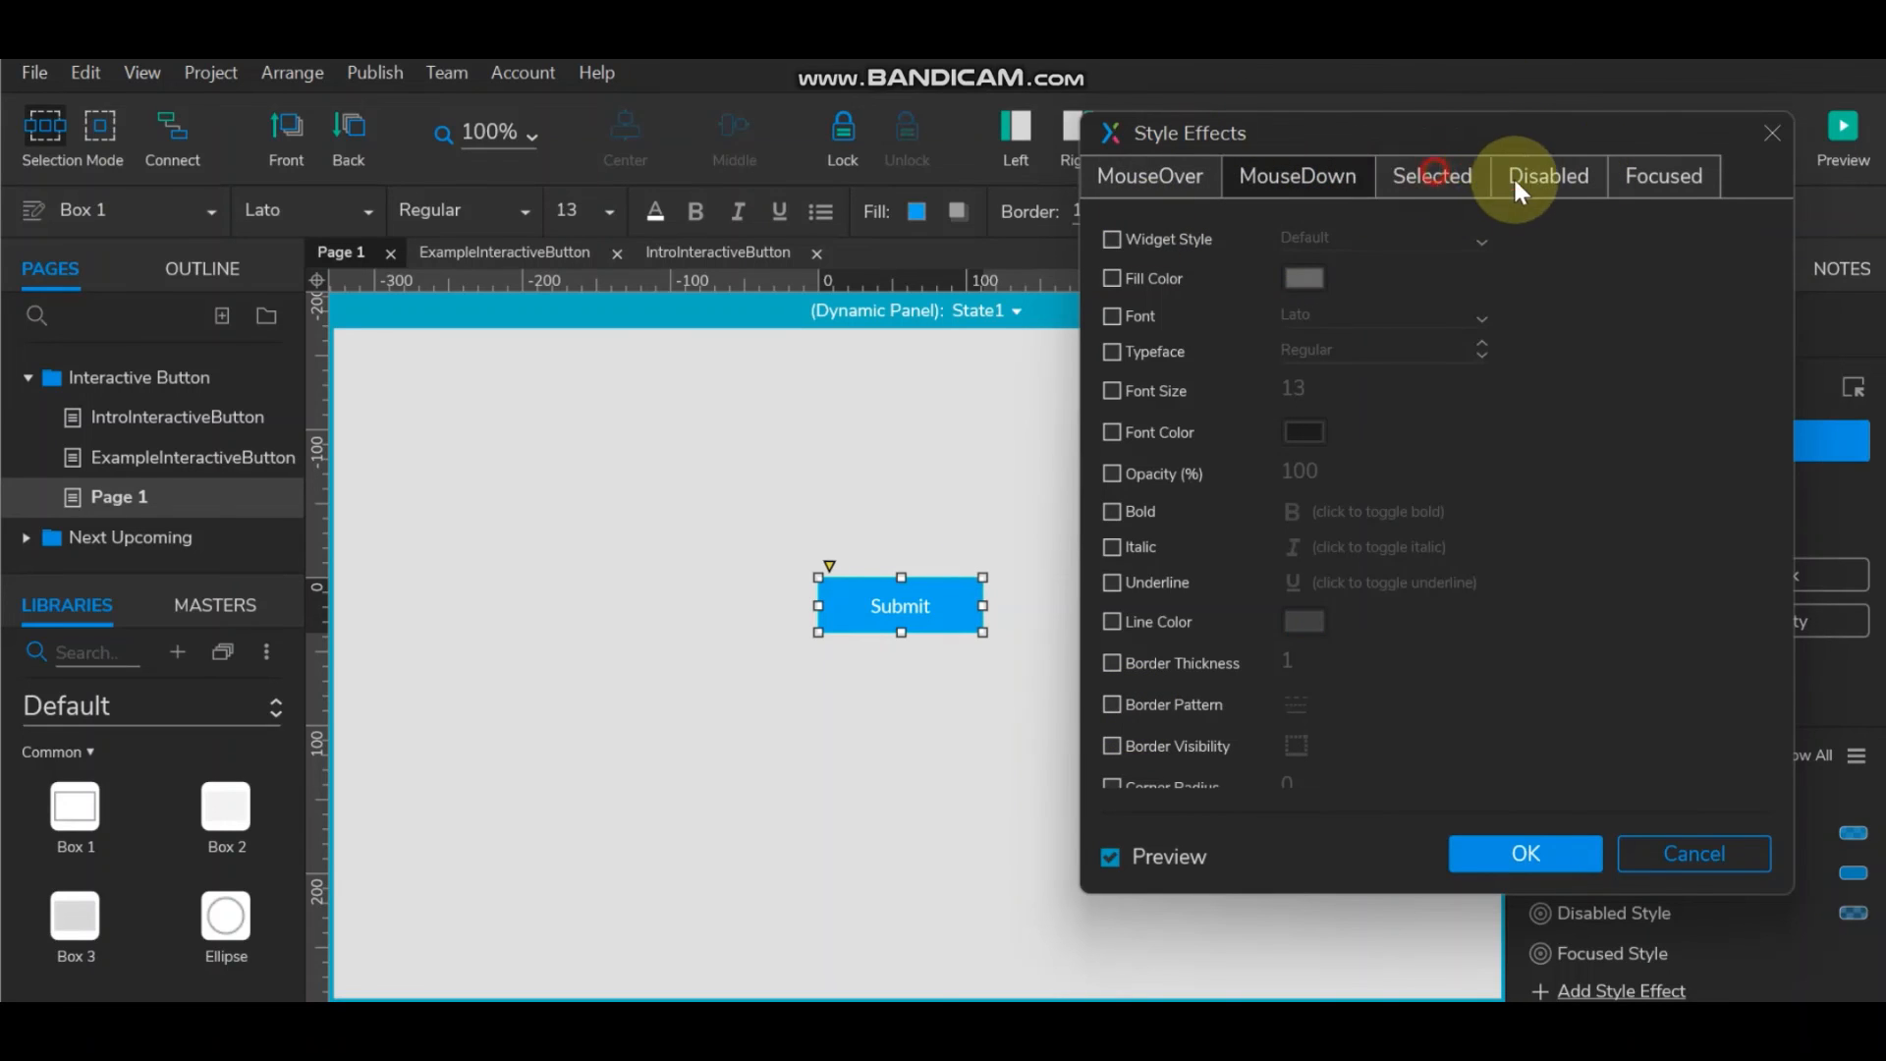
left_click(1434, 173)
left_click(1111, 278)
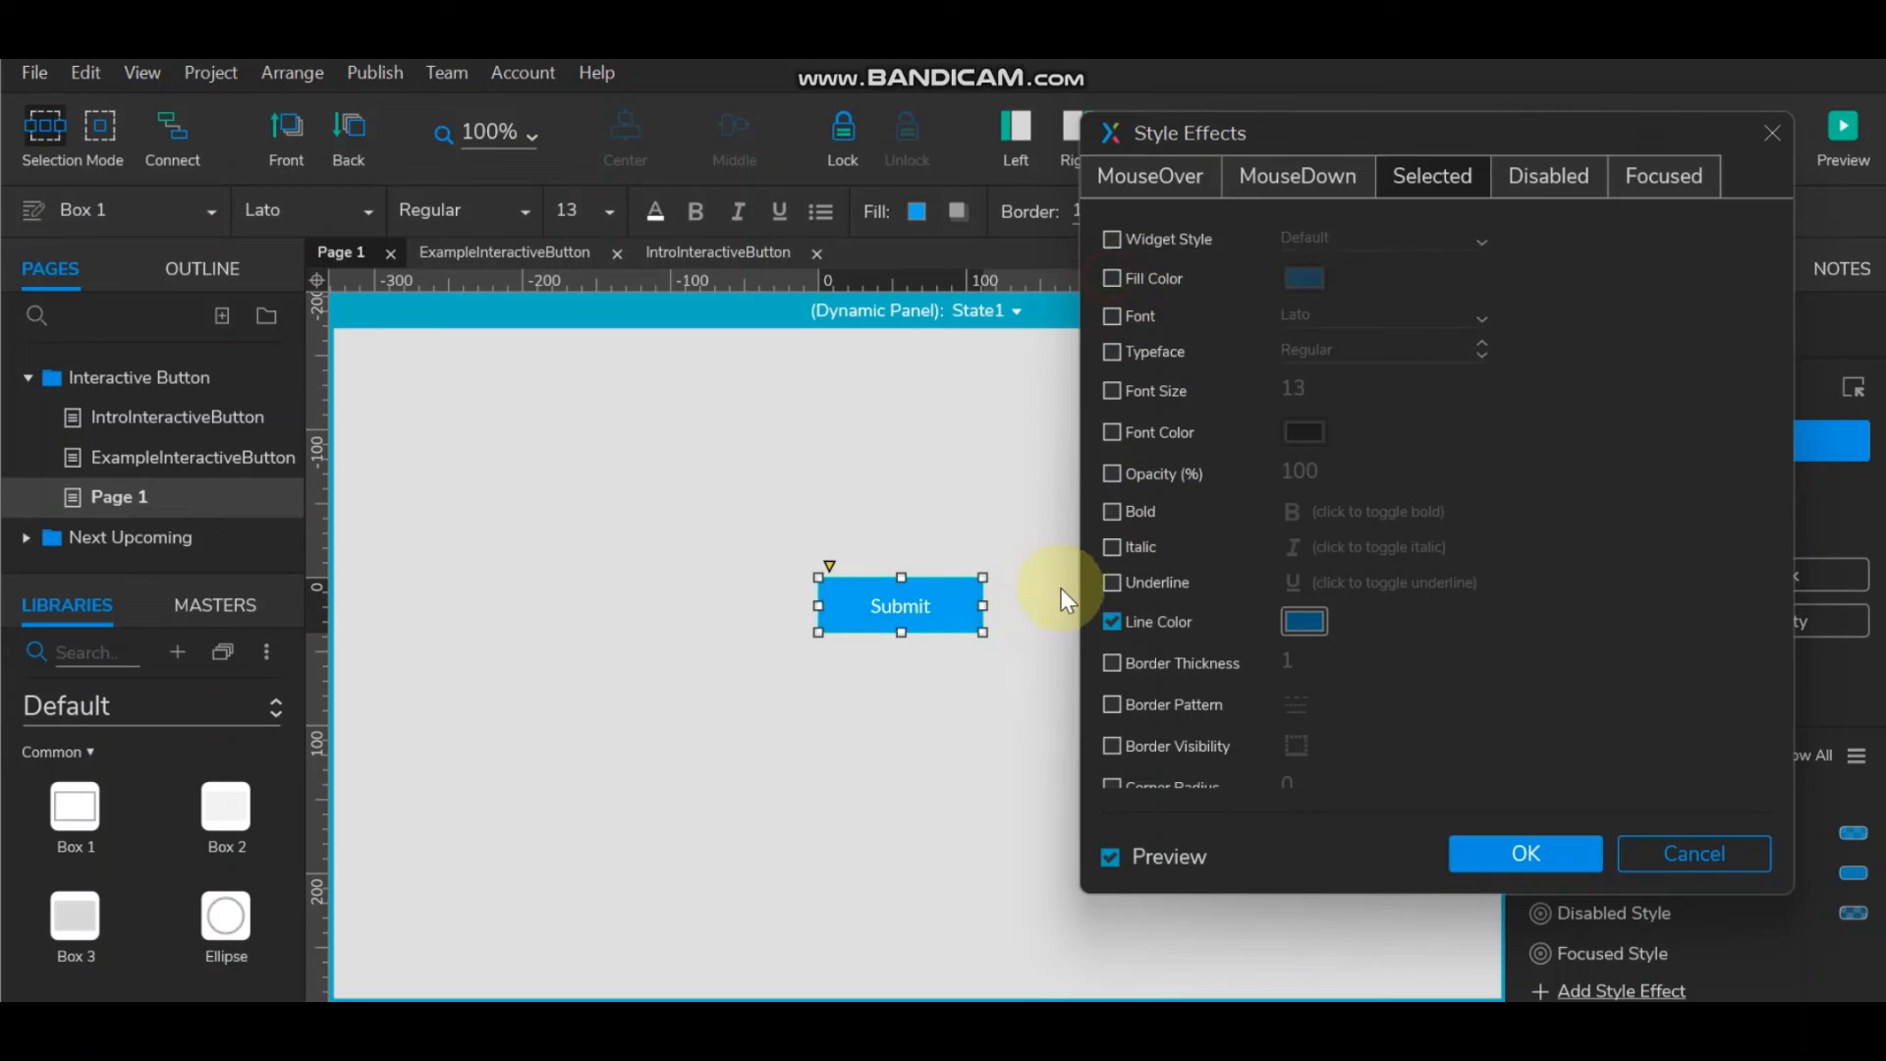
left_click(1110, 621)
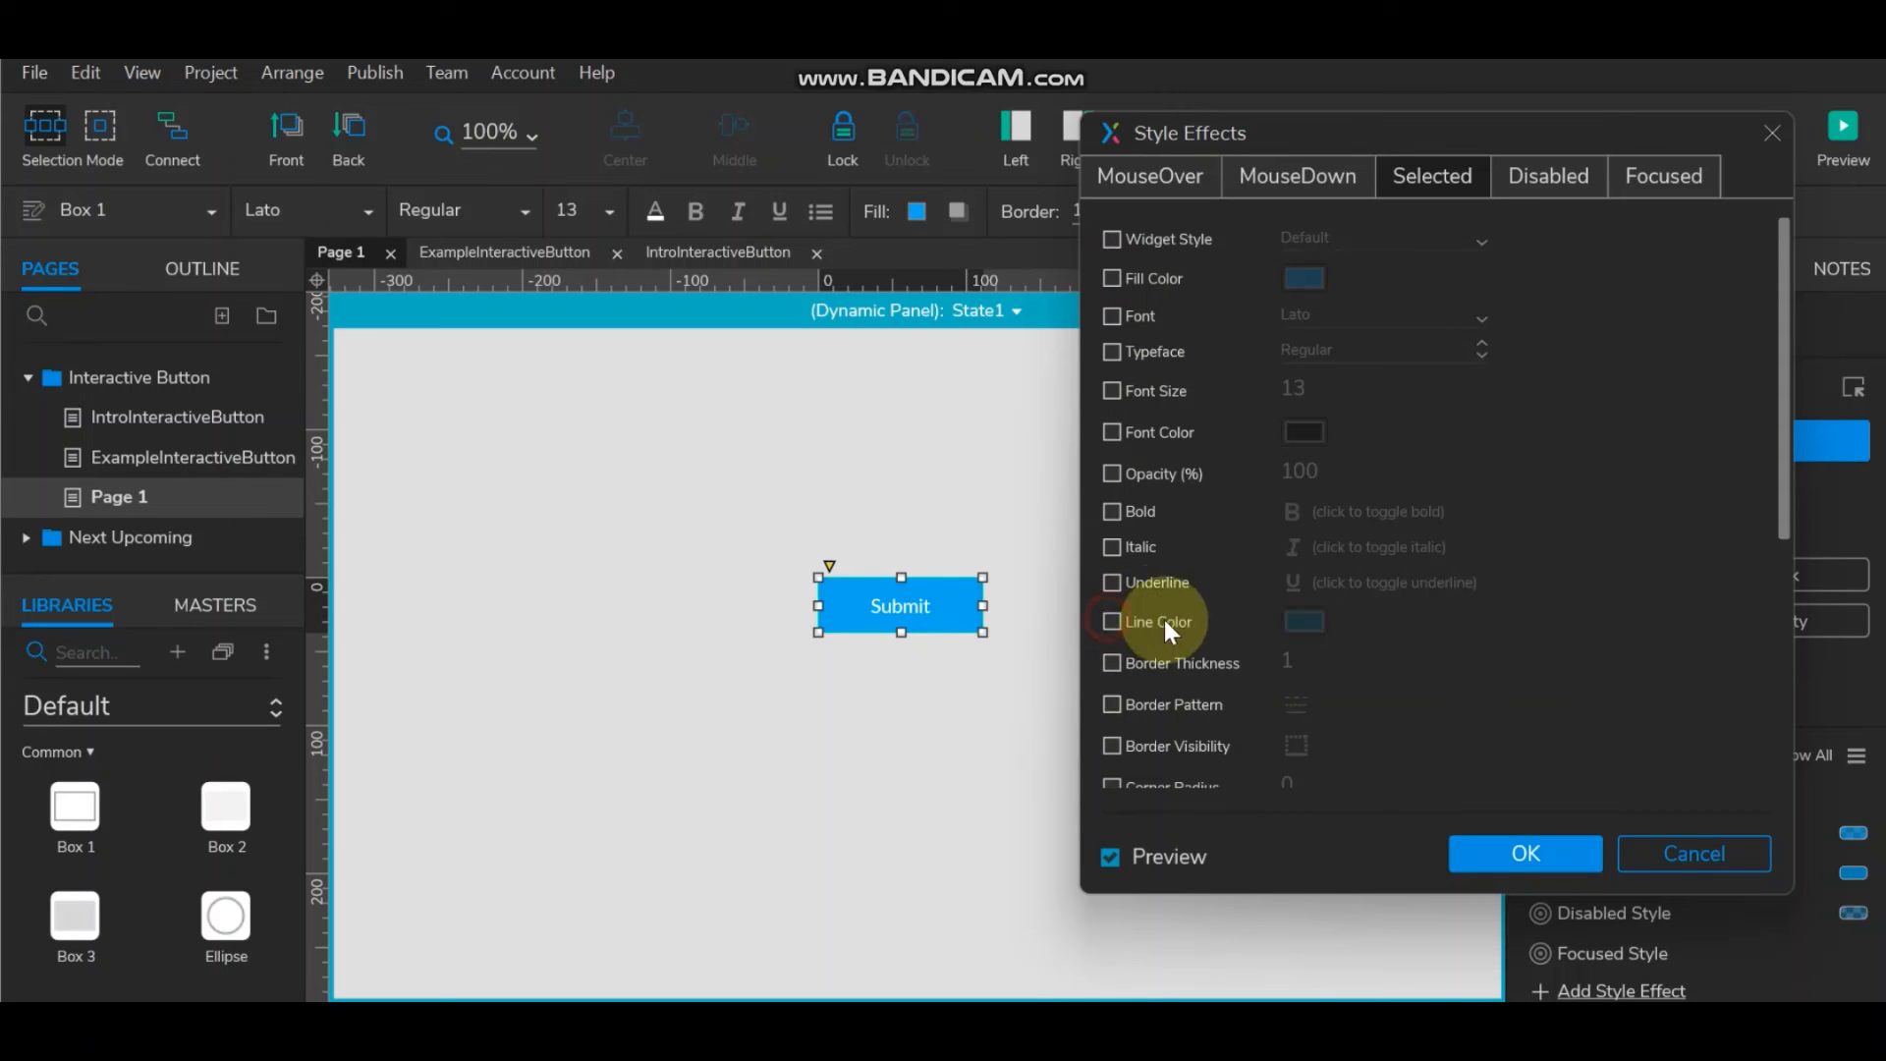
scroll(1149, 600, "down", 5)
scroll(1198, 579, "up", 5)
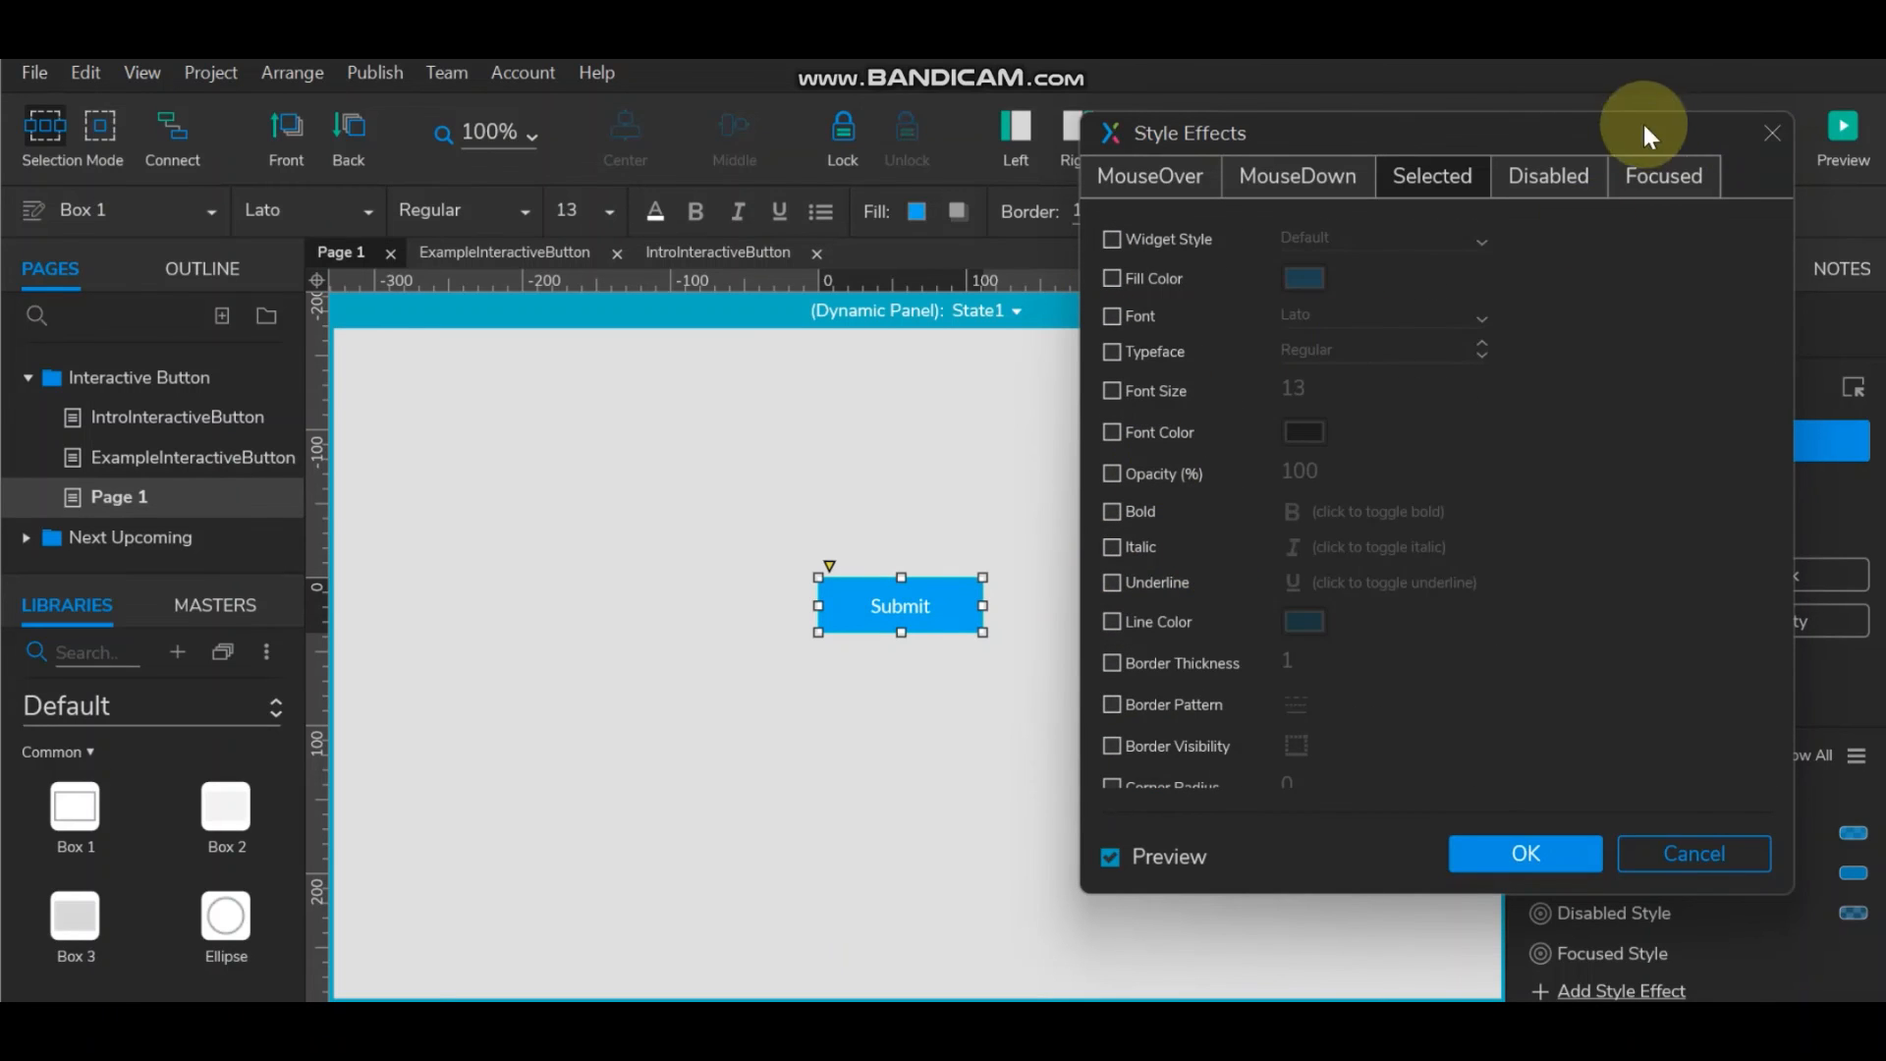
left_click(1582, 180)
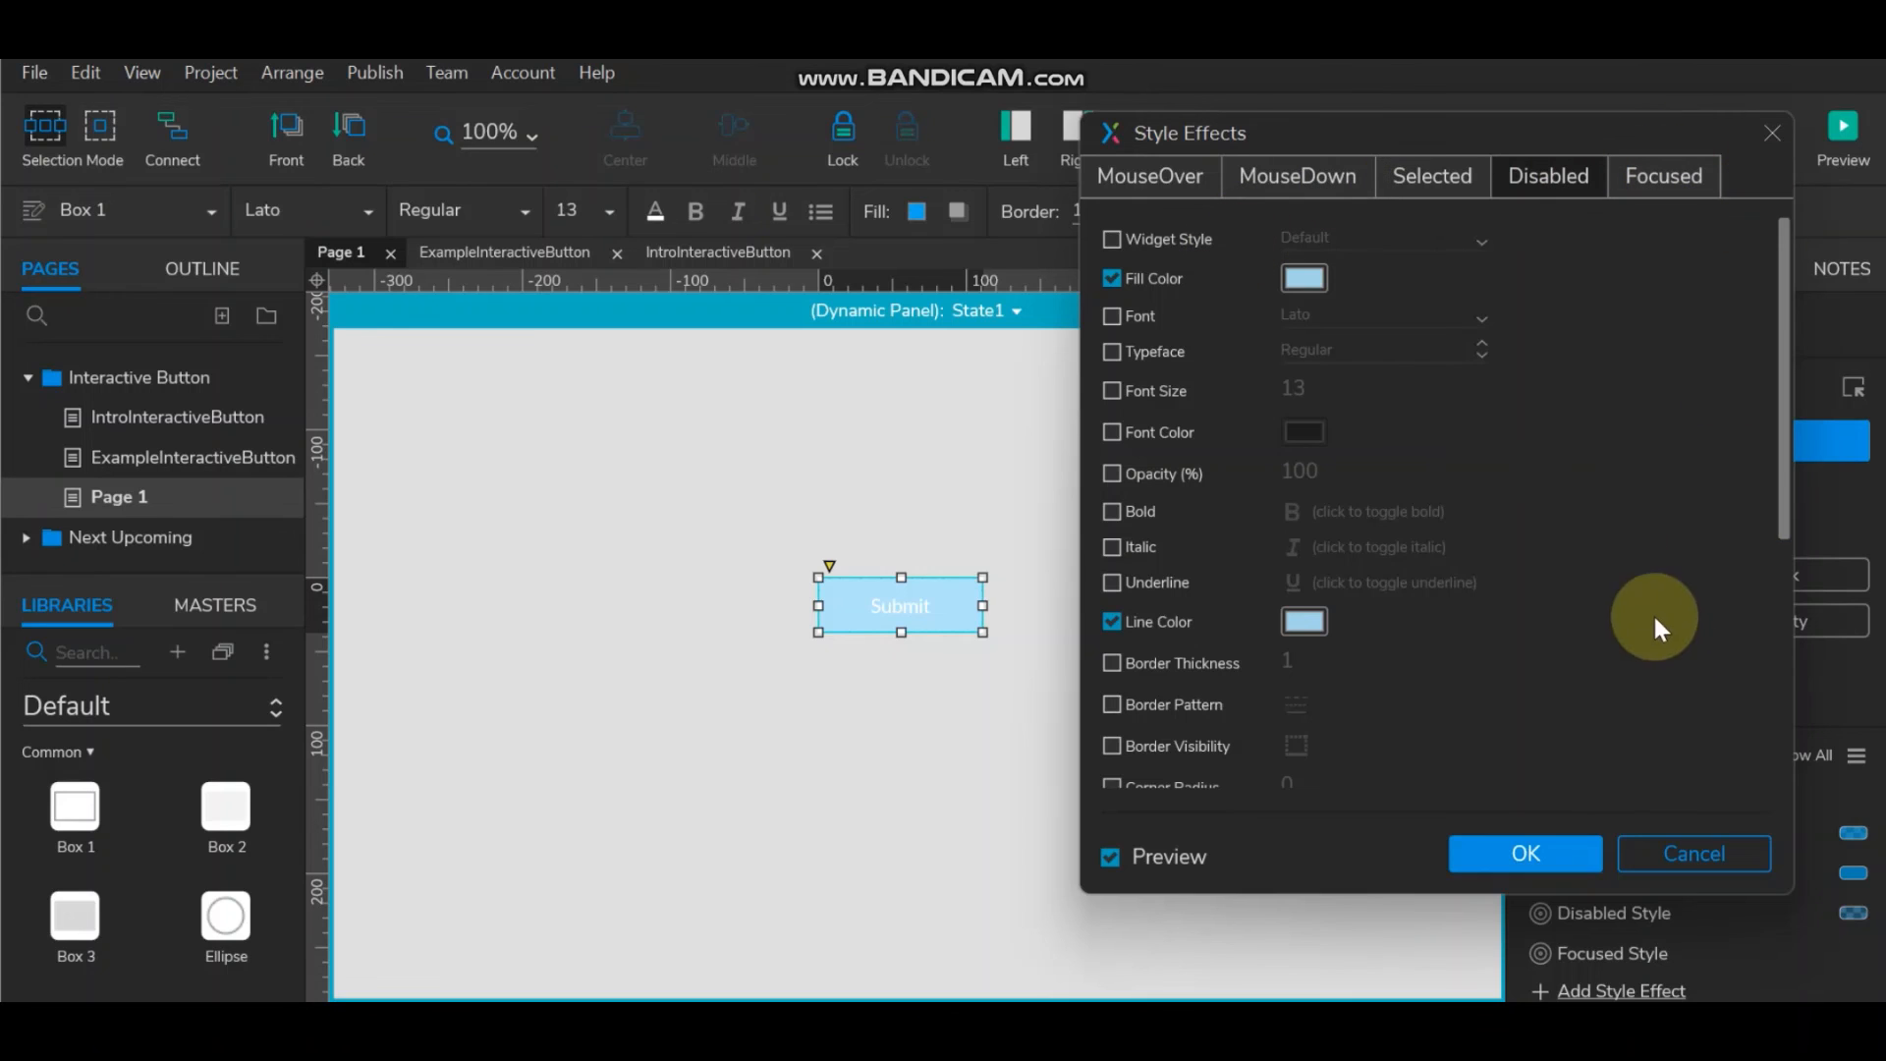
left_click(1677, 862)
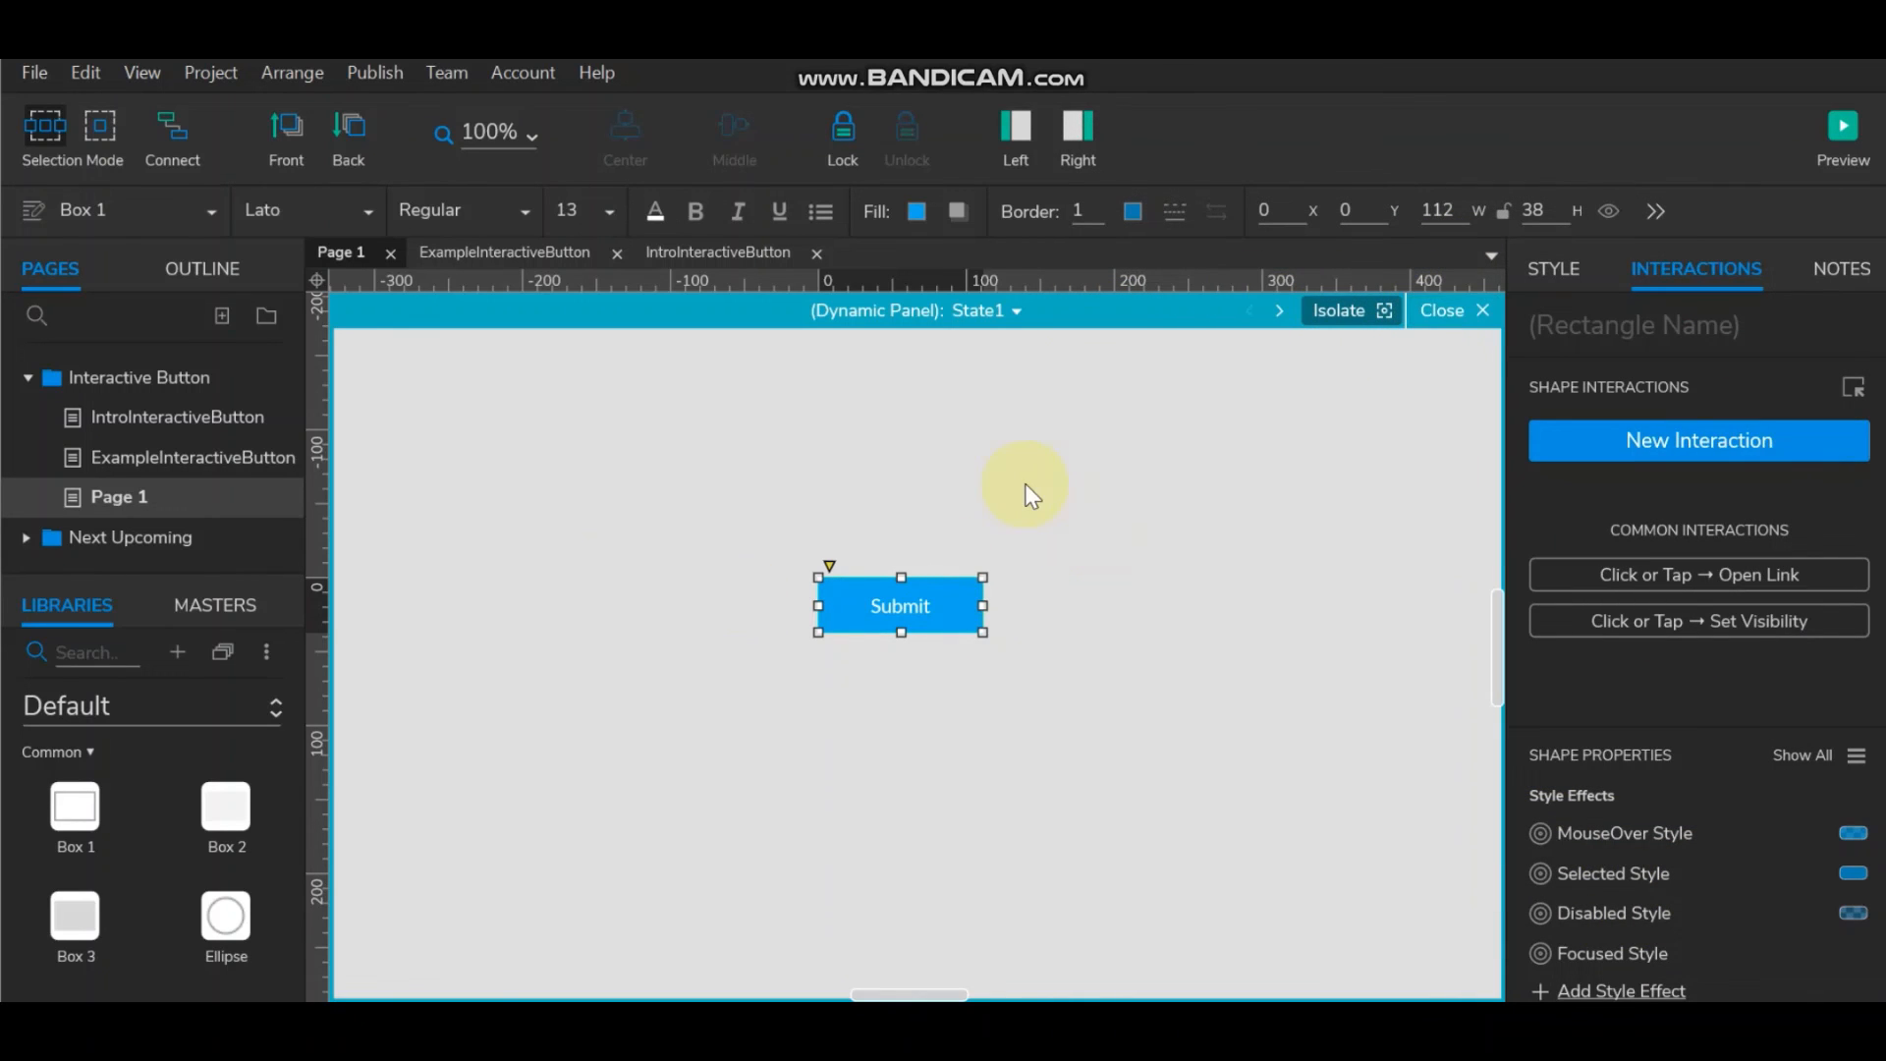
Add a Click or Tap interaction to State1's Submit button that sets the dynamic panel to State1.
left_click(1099, 581)
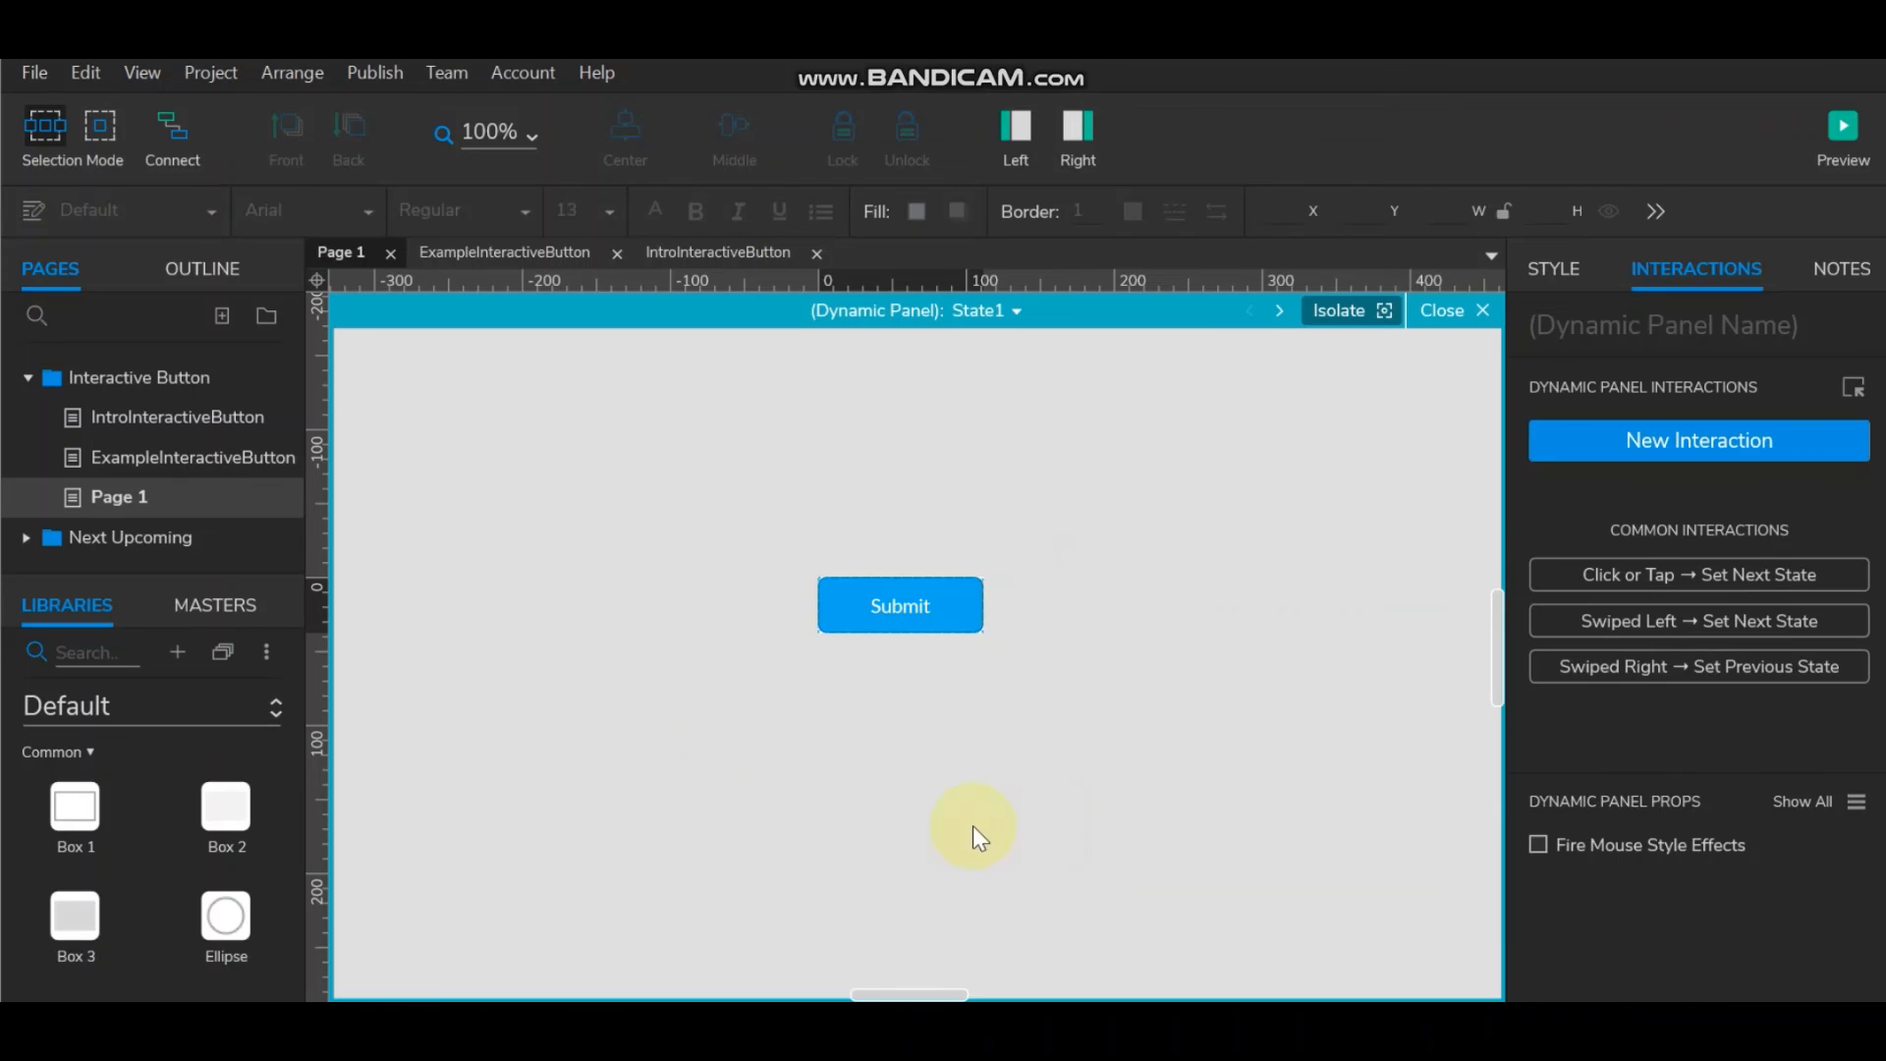
left_click(893, 603)
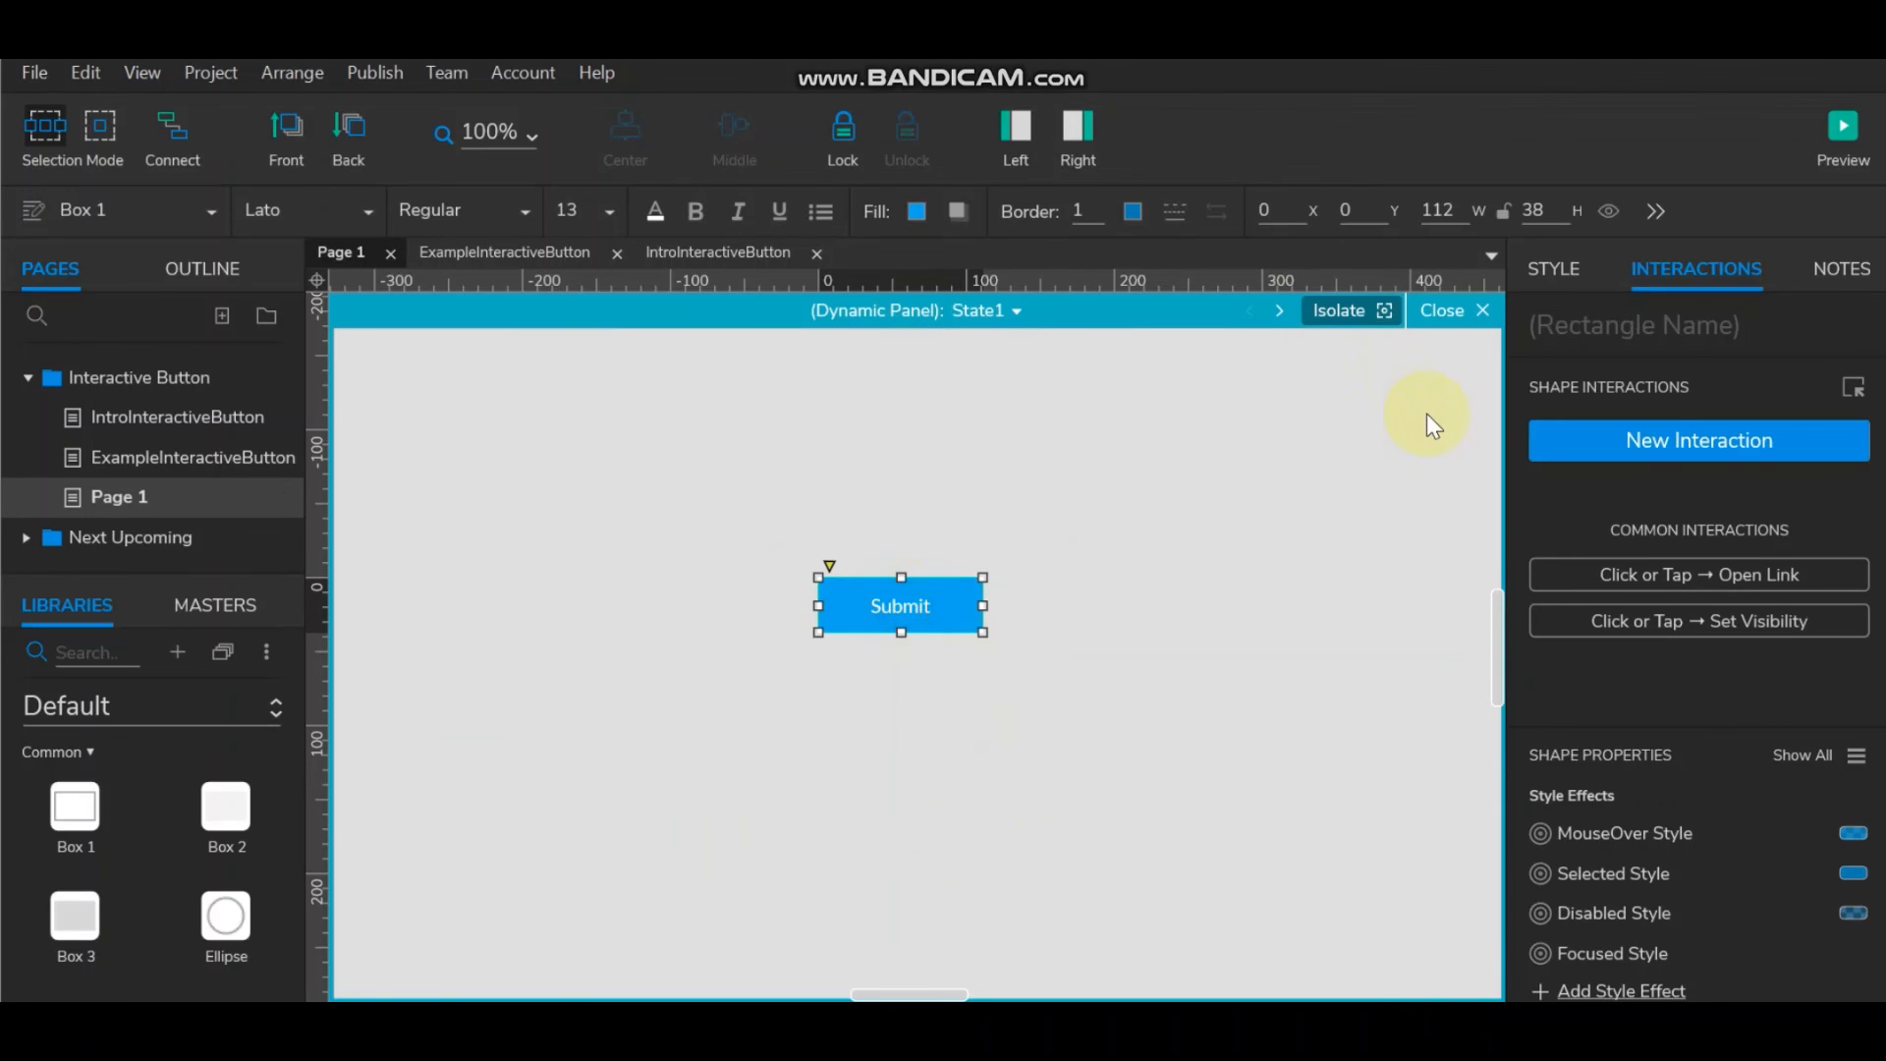
left_click(1738, 439)
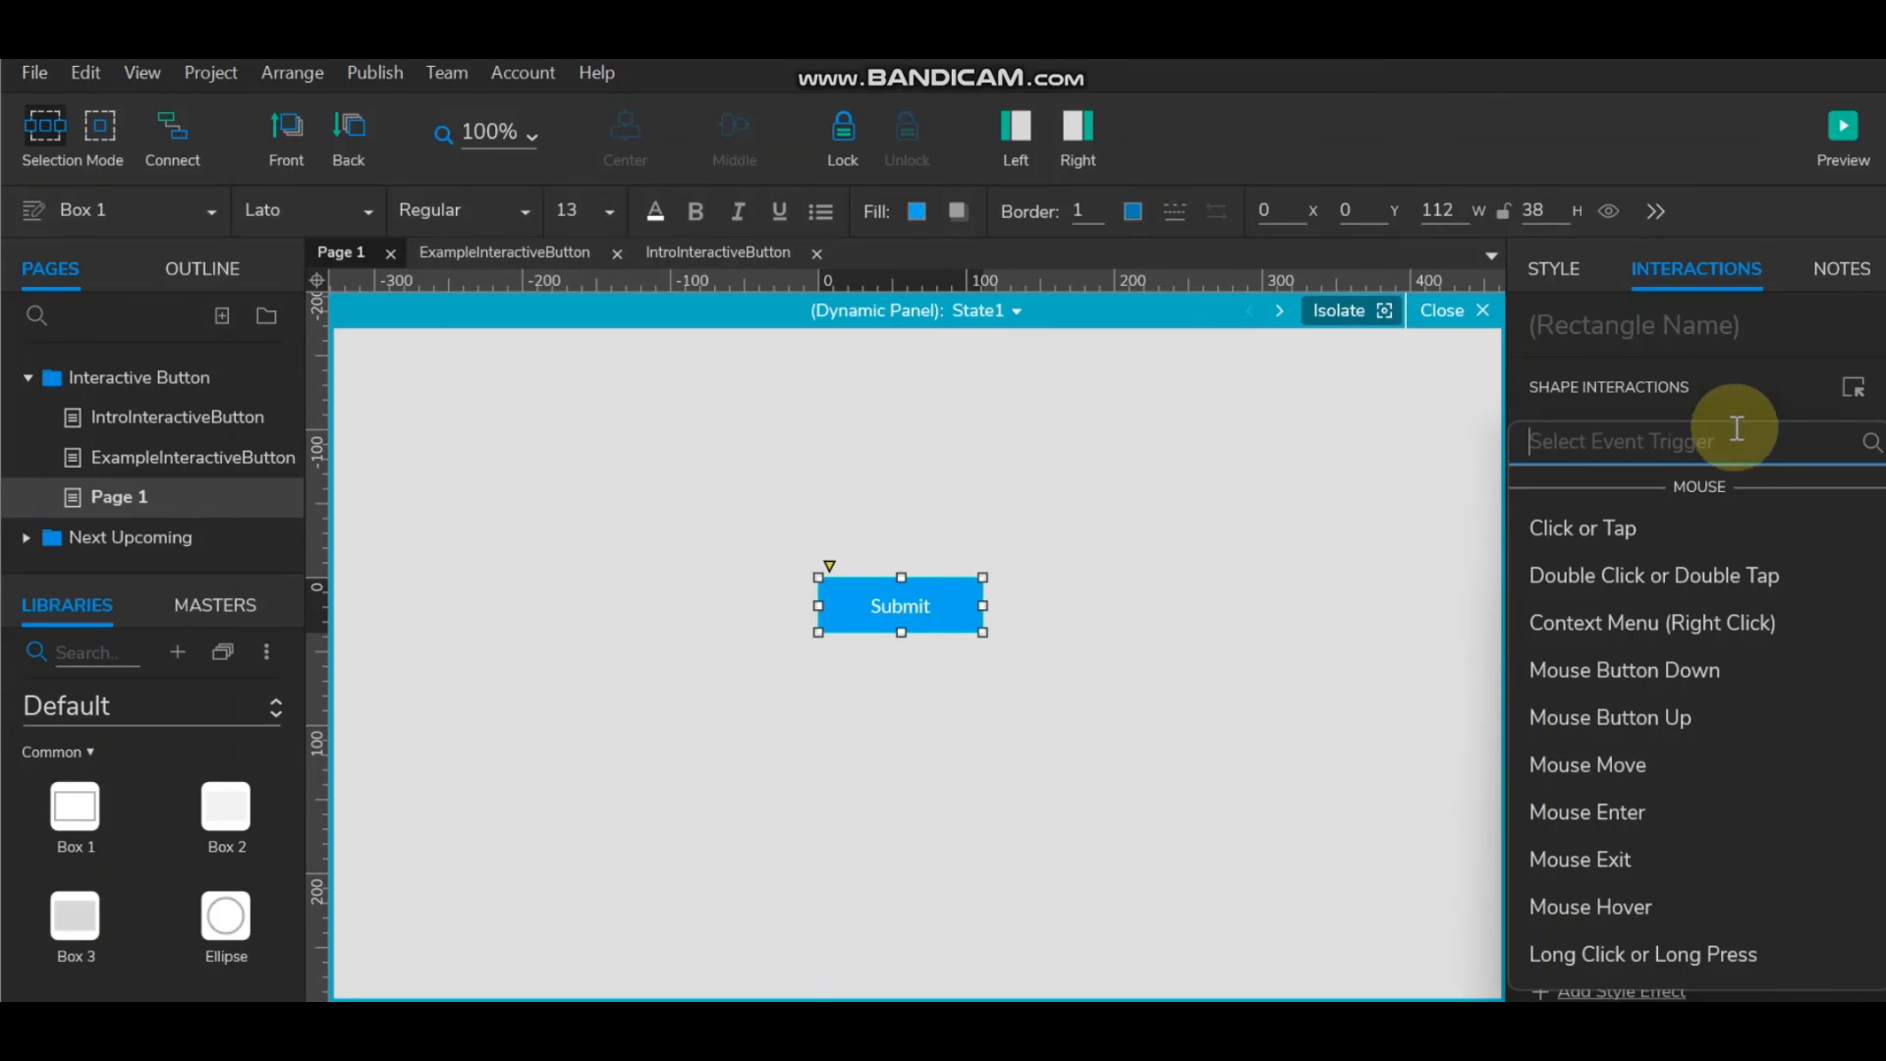
left_click(1572, 530)
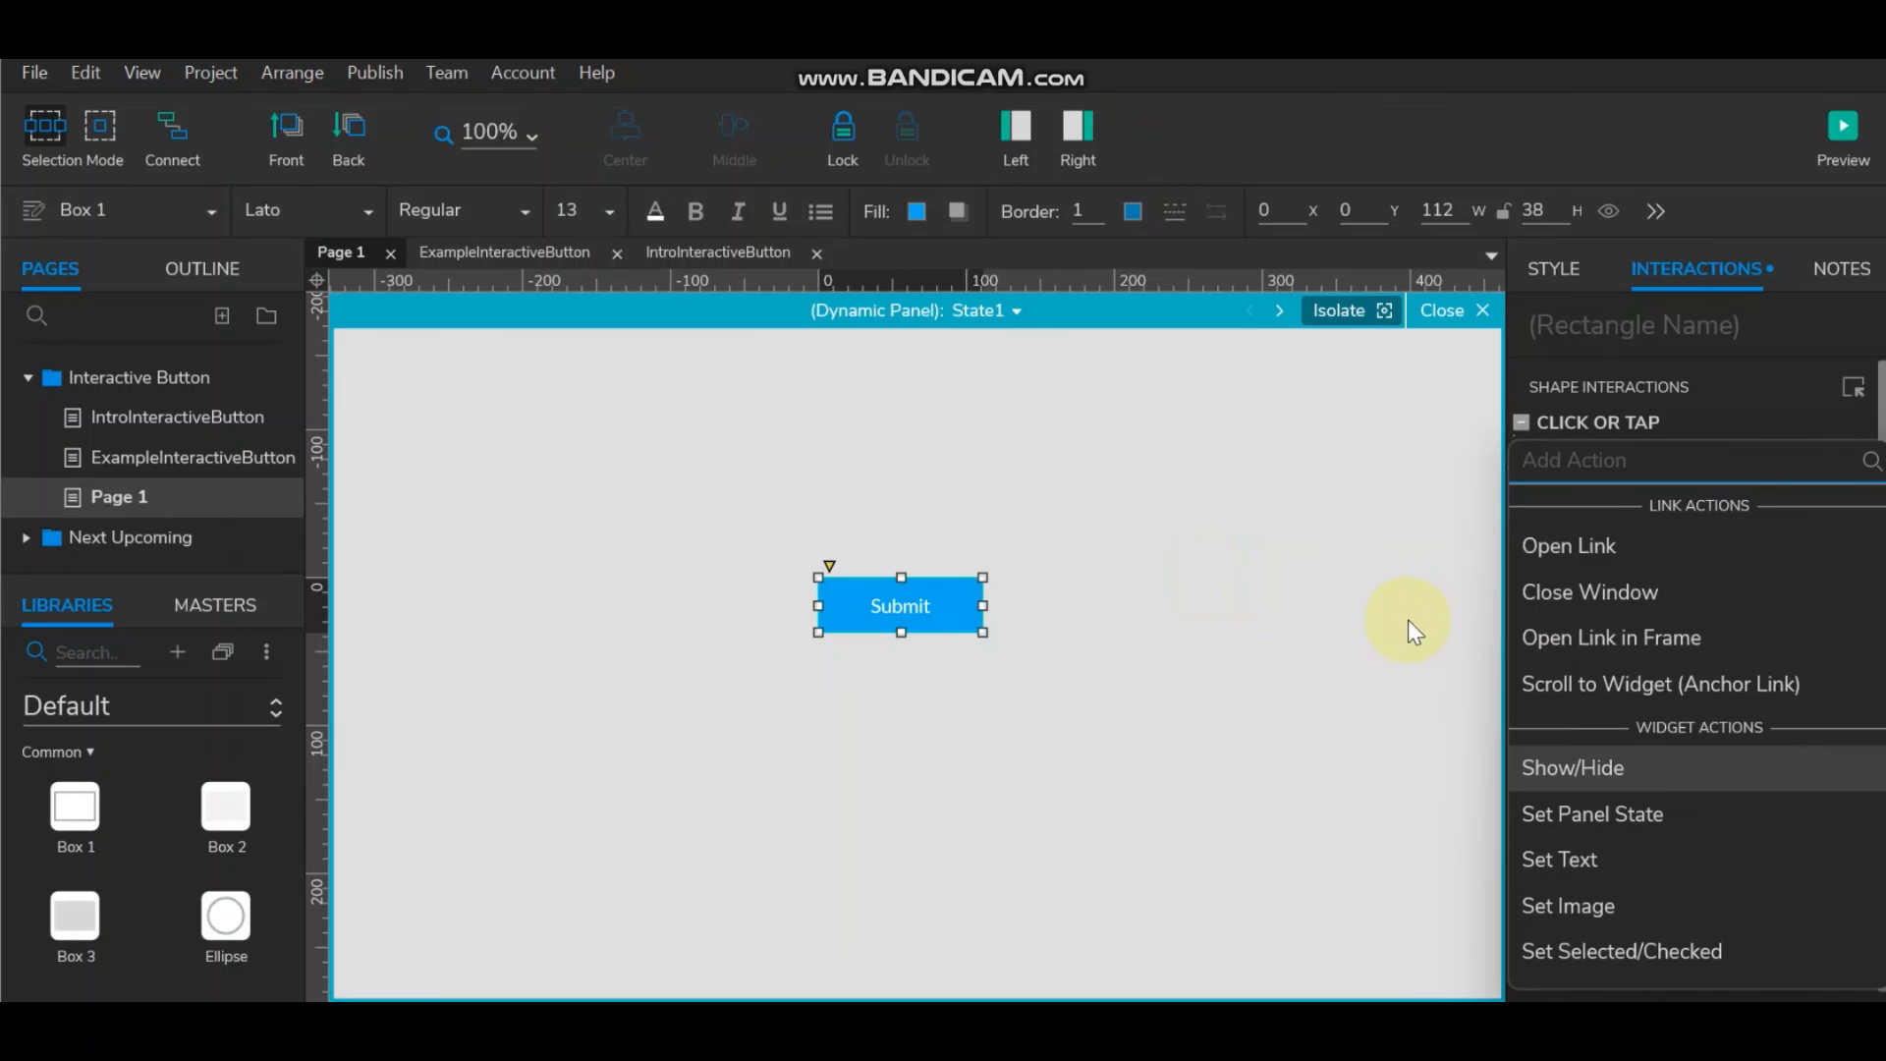
left_click(1666, 804)
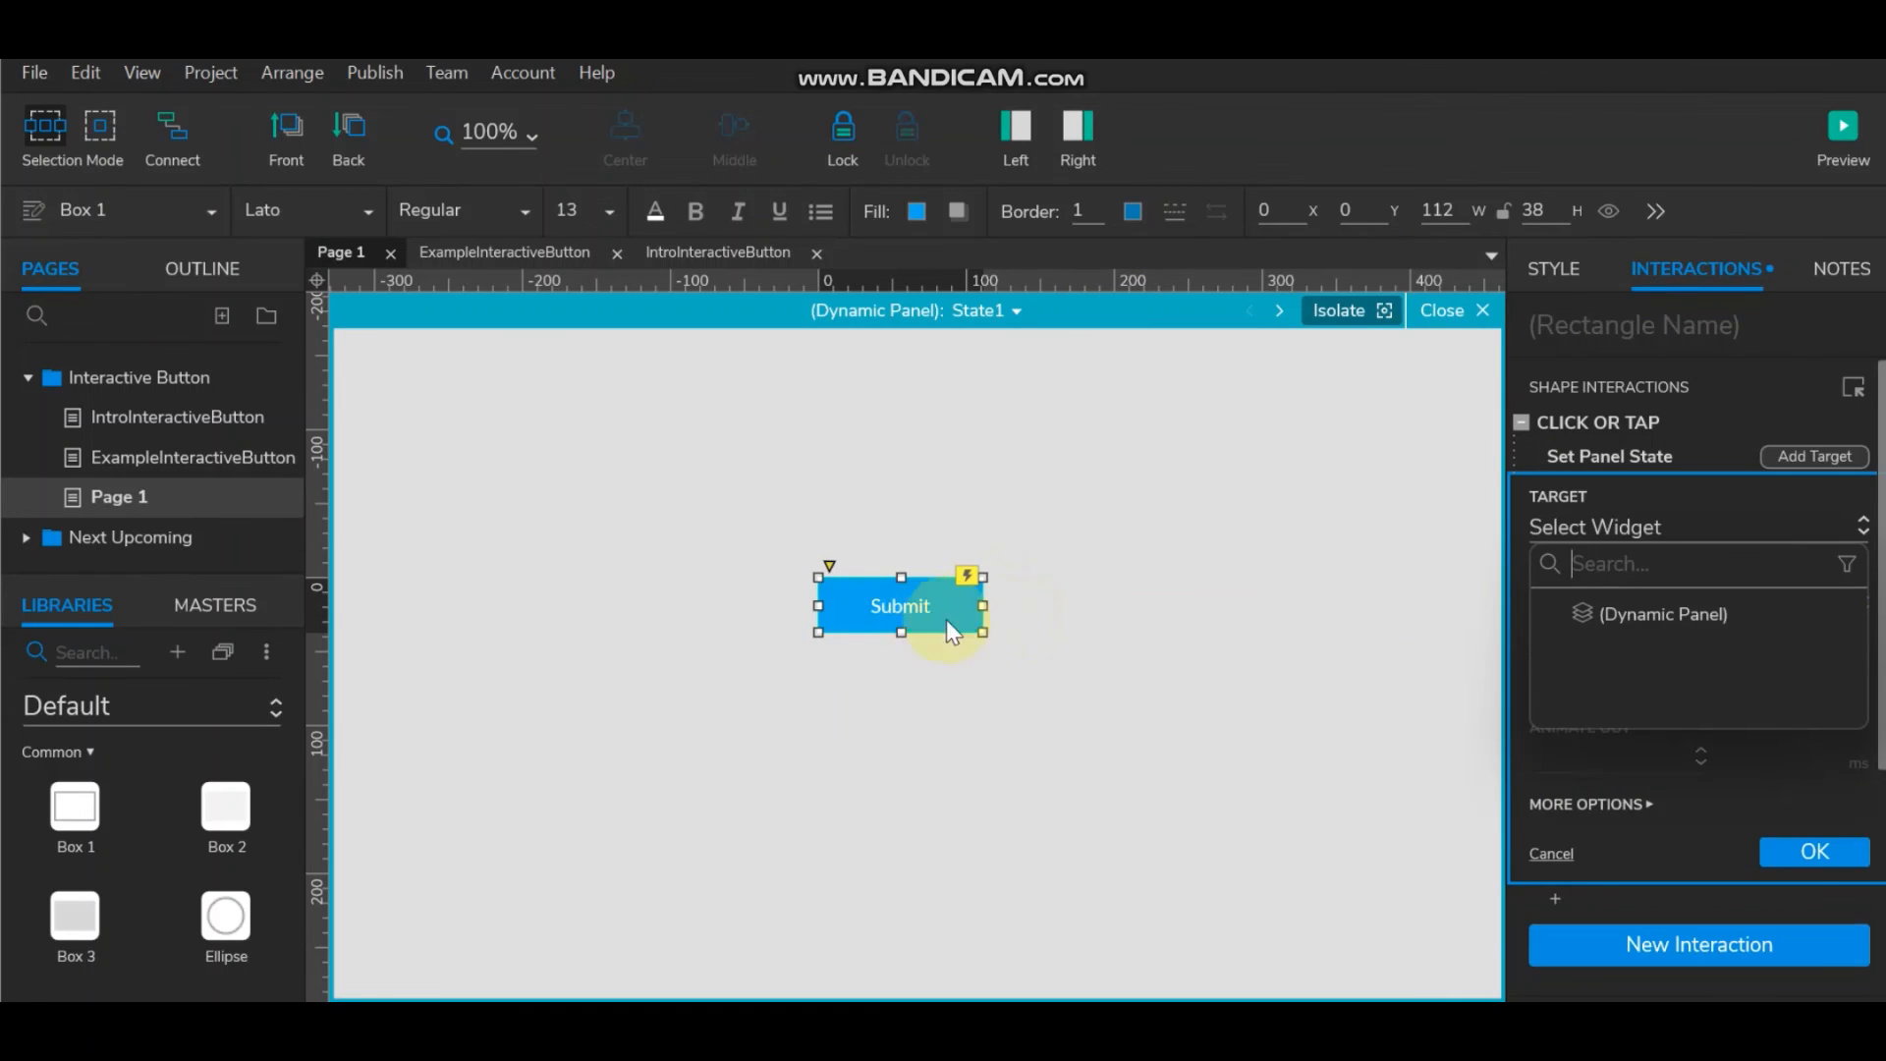
left_click(1664, 615)
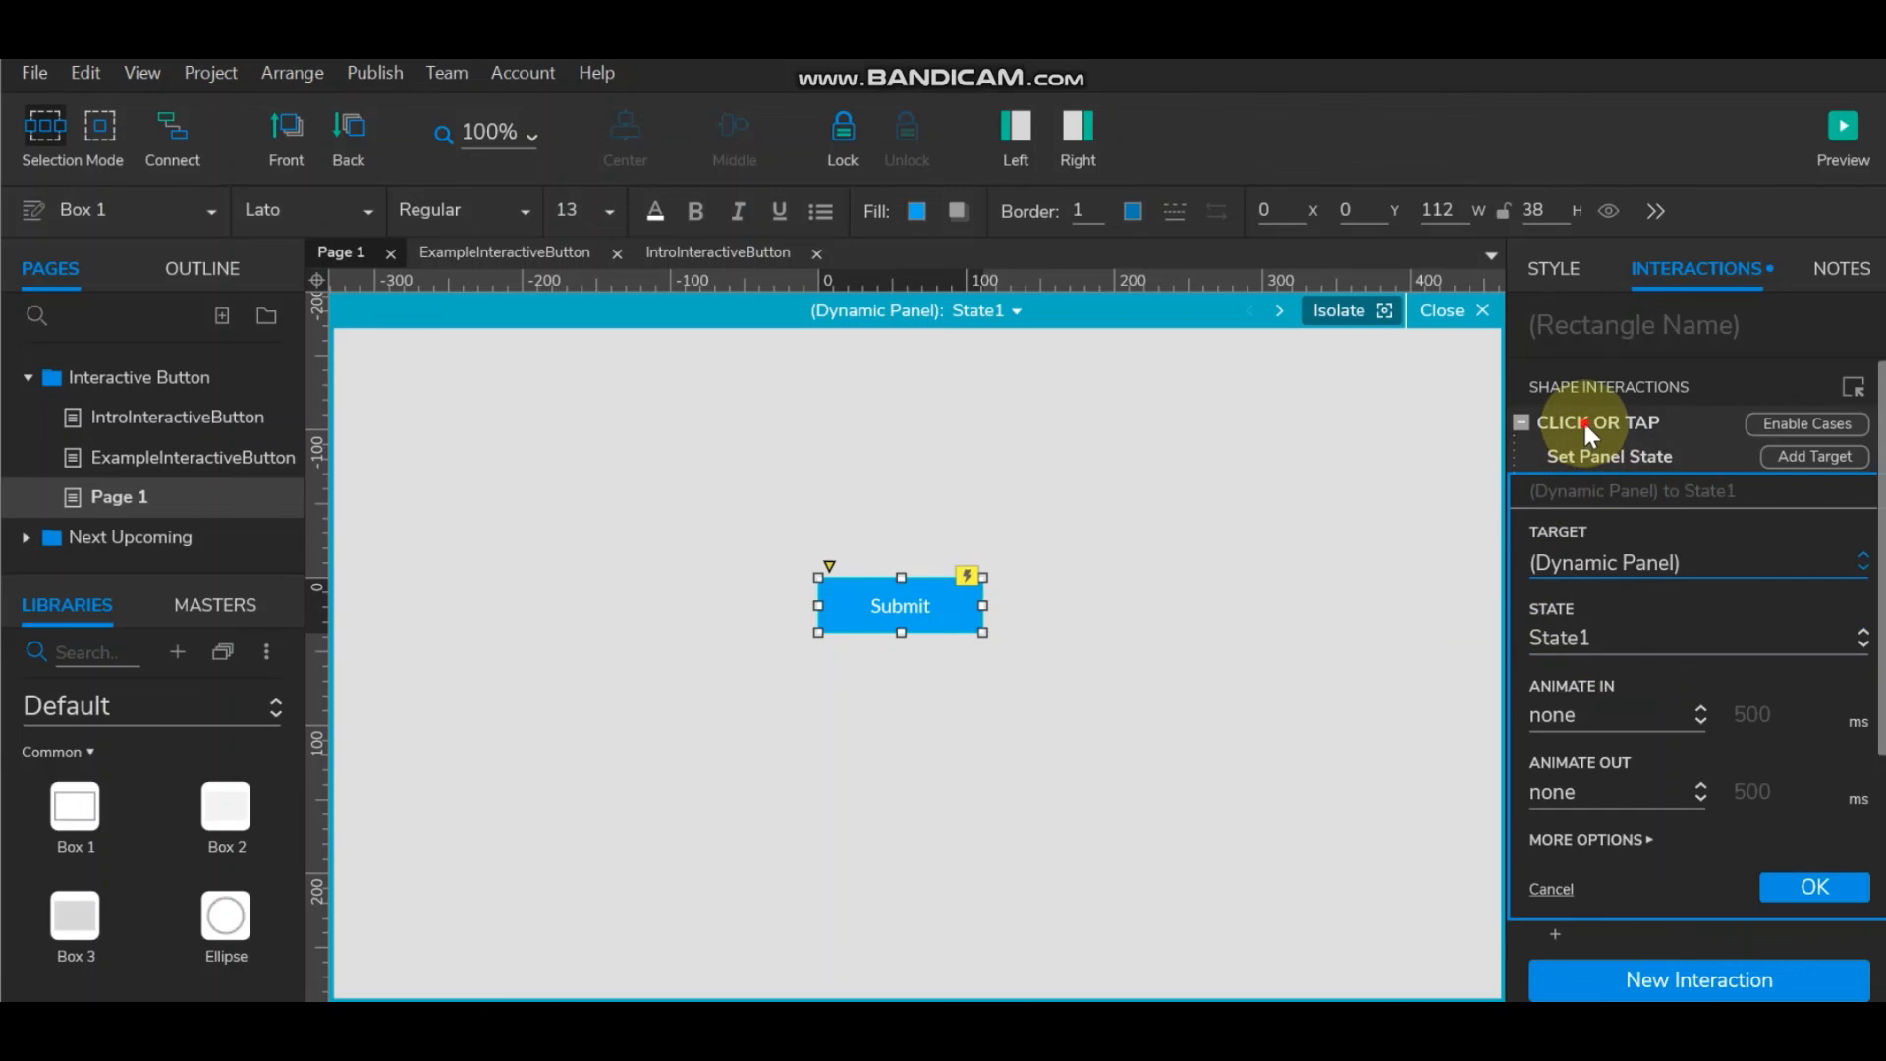
Open the Click or Tap event in the Interaction Editor and add a 150 ms Wait action.
double_click(1633, 421)
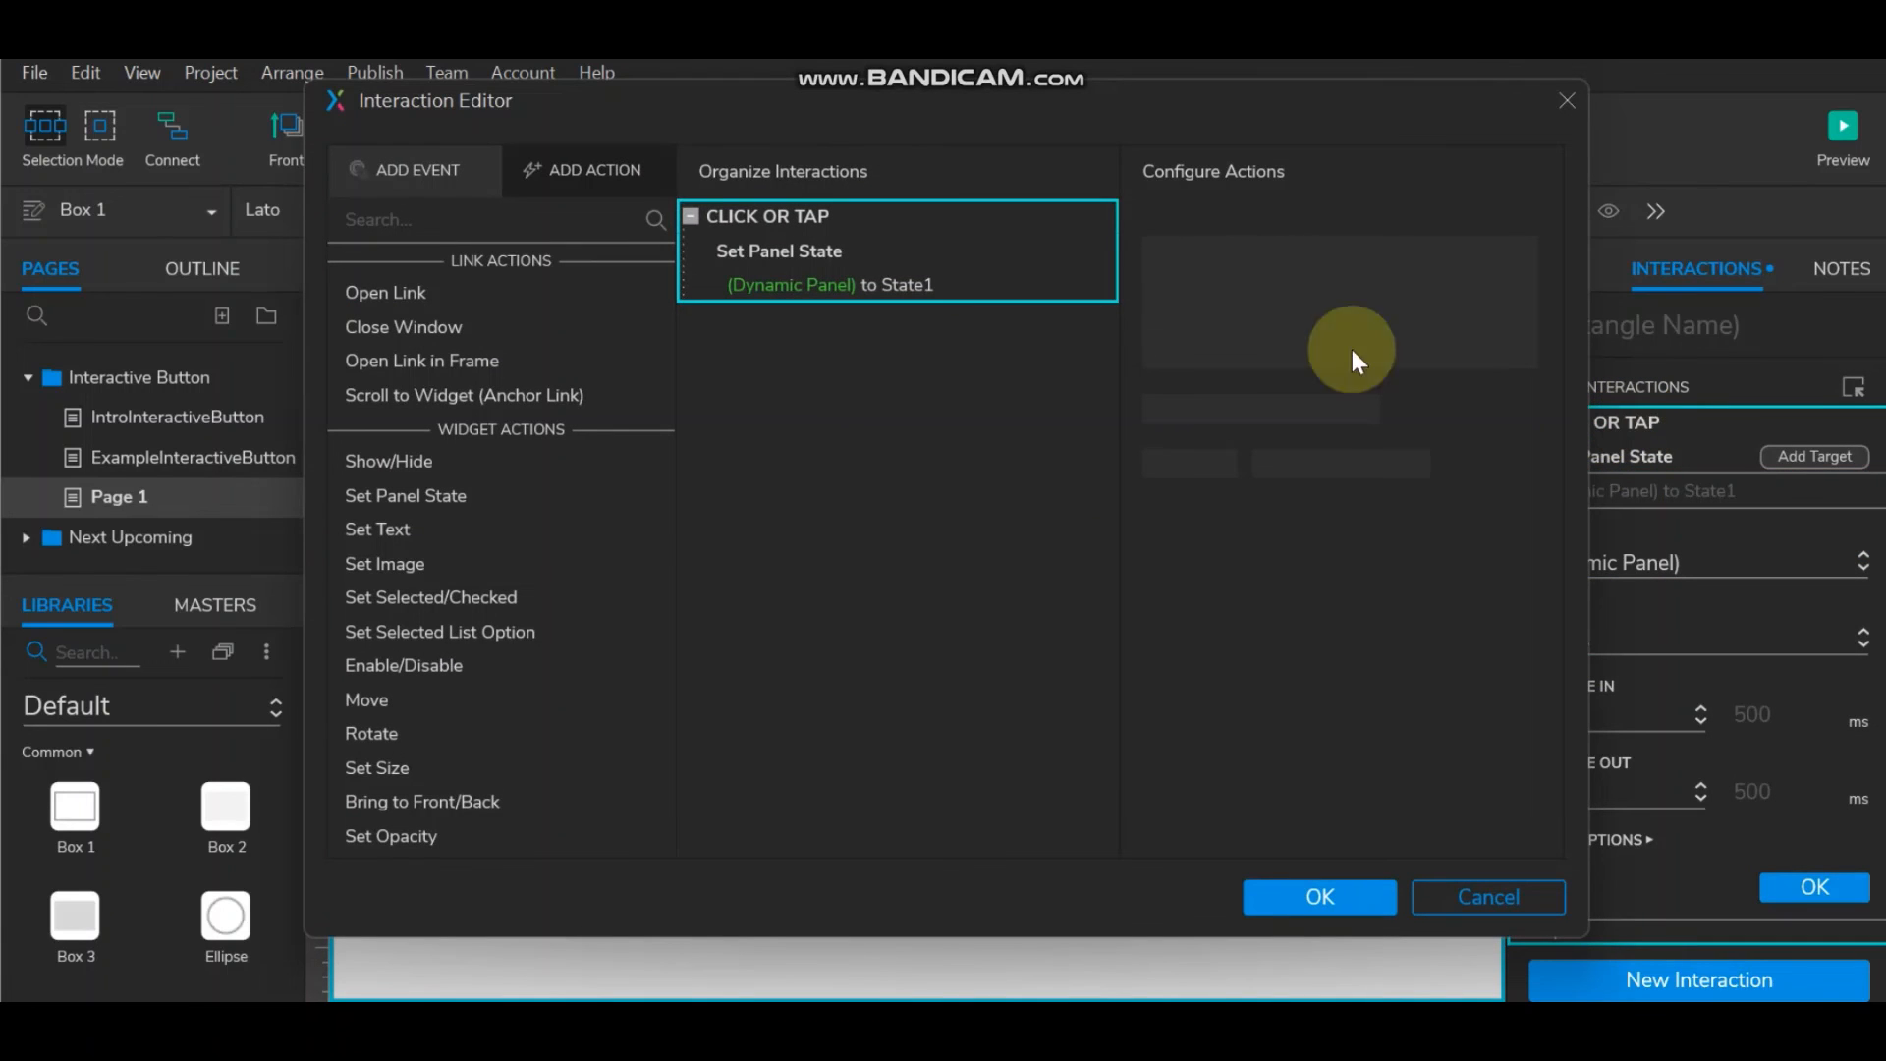
left_click(811, 281)
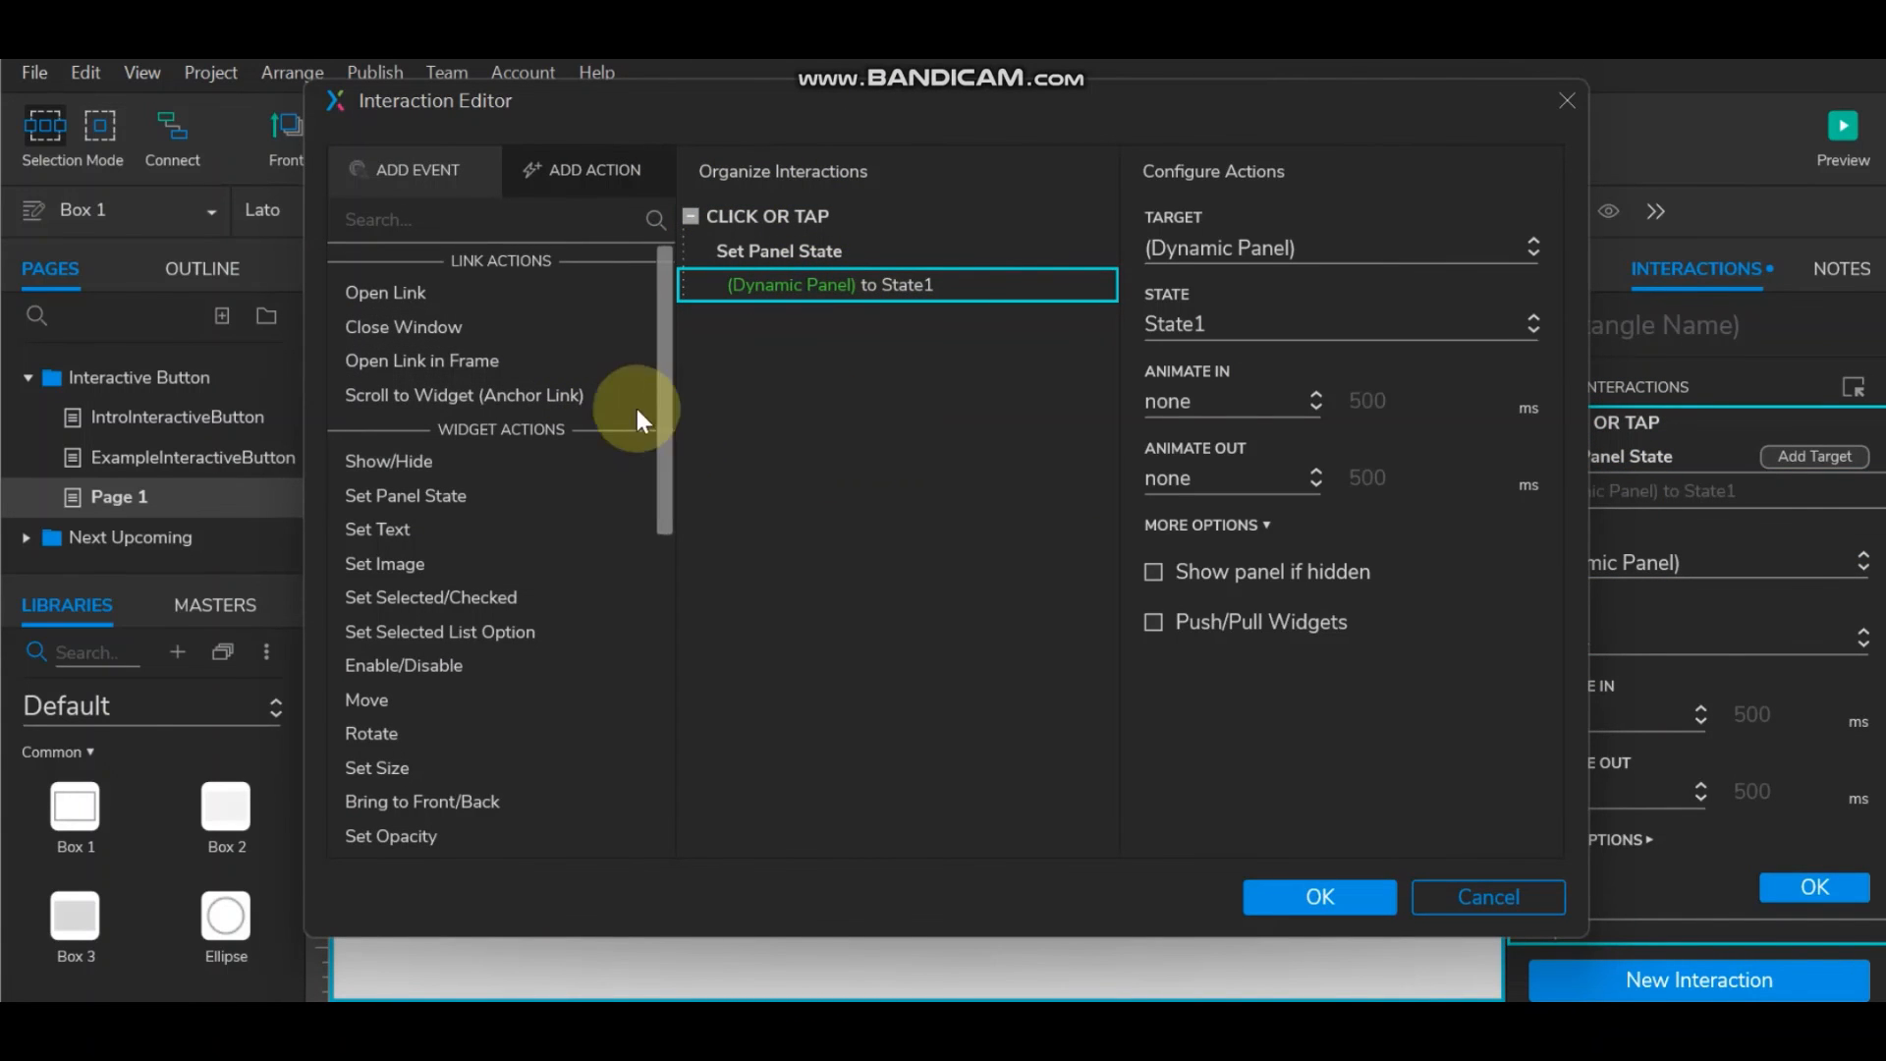
scroll(562, 736, "down", 3)
scroll(560, 736, "down", 5)
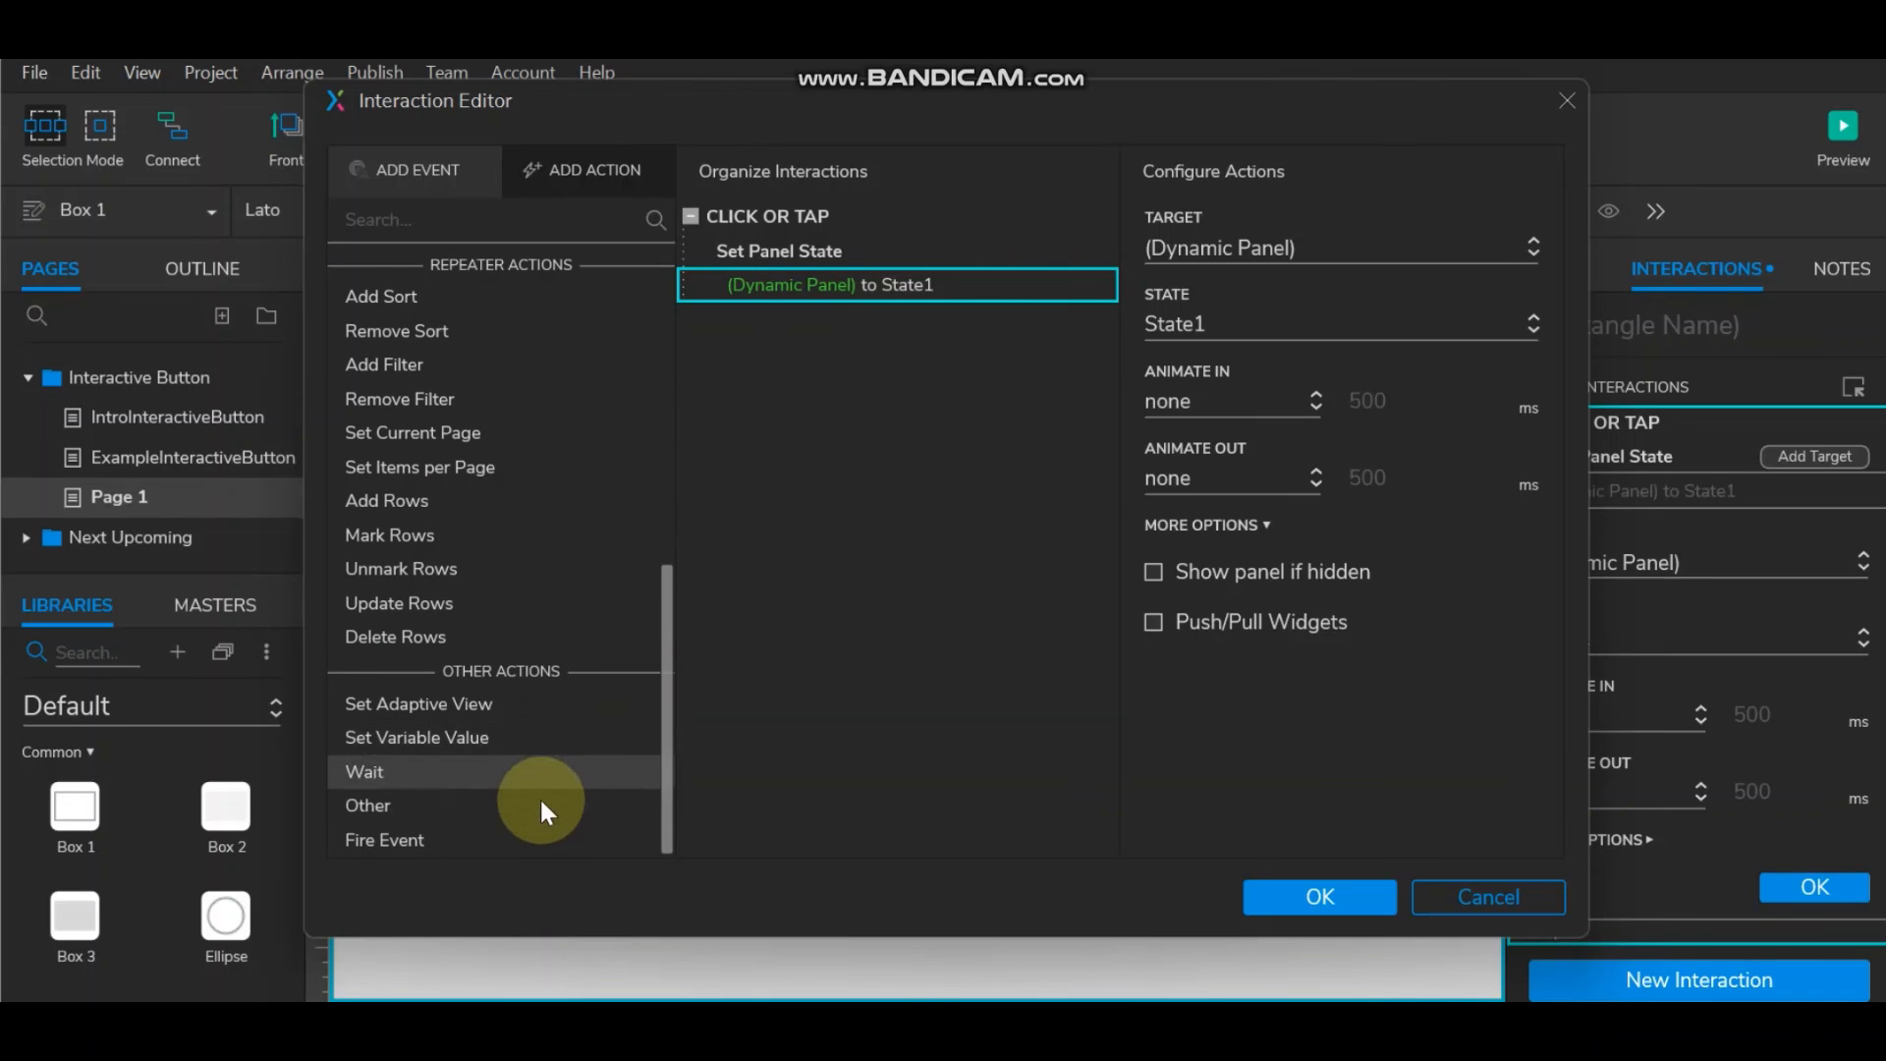
left_click(537, 772)
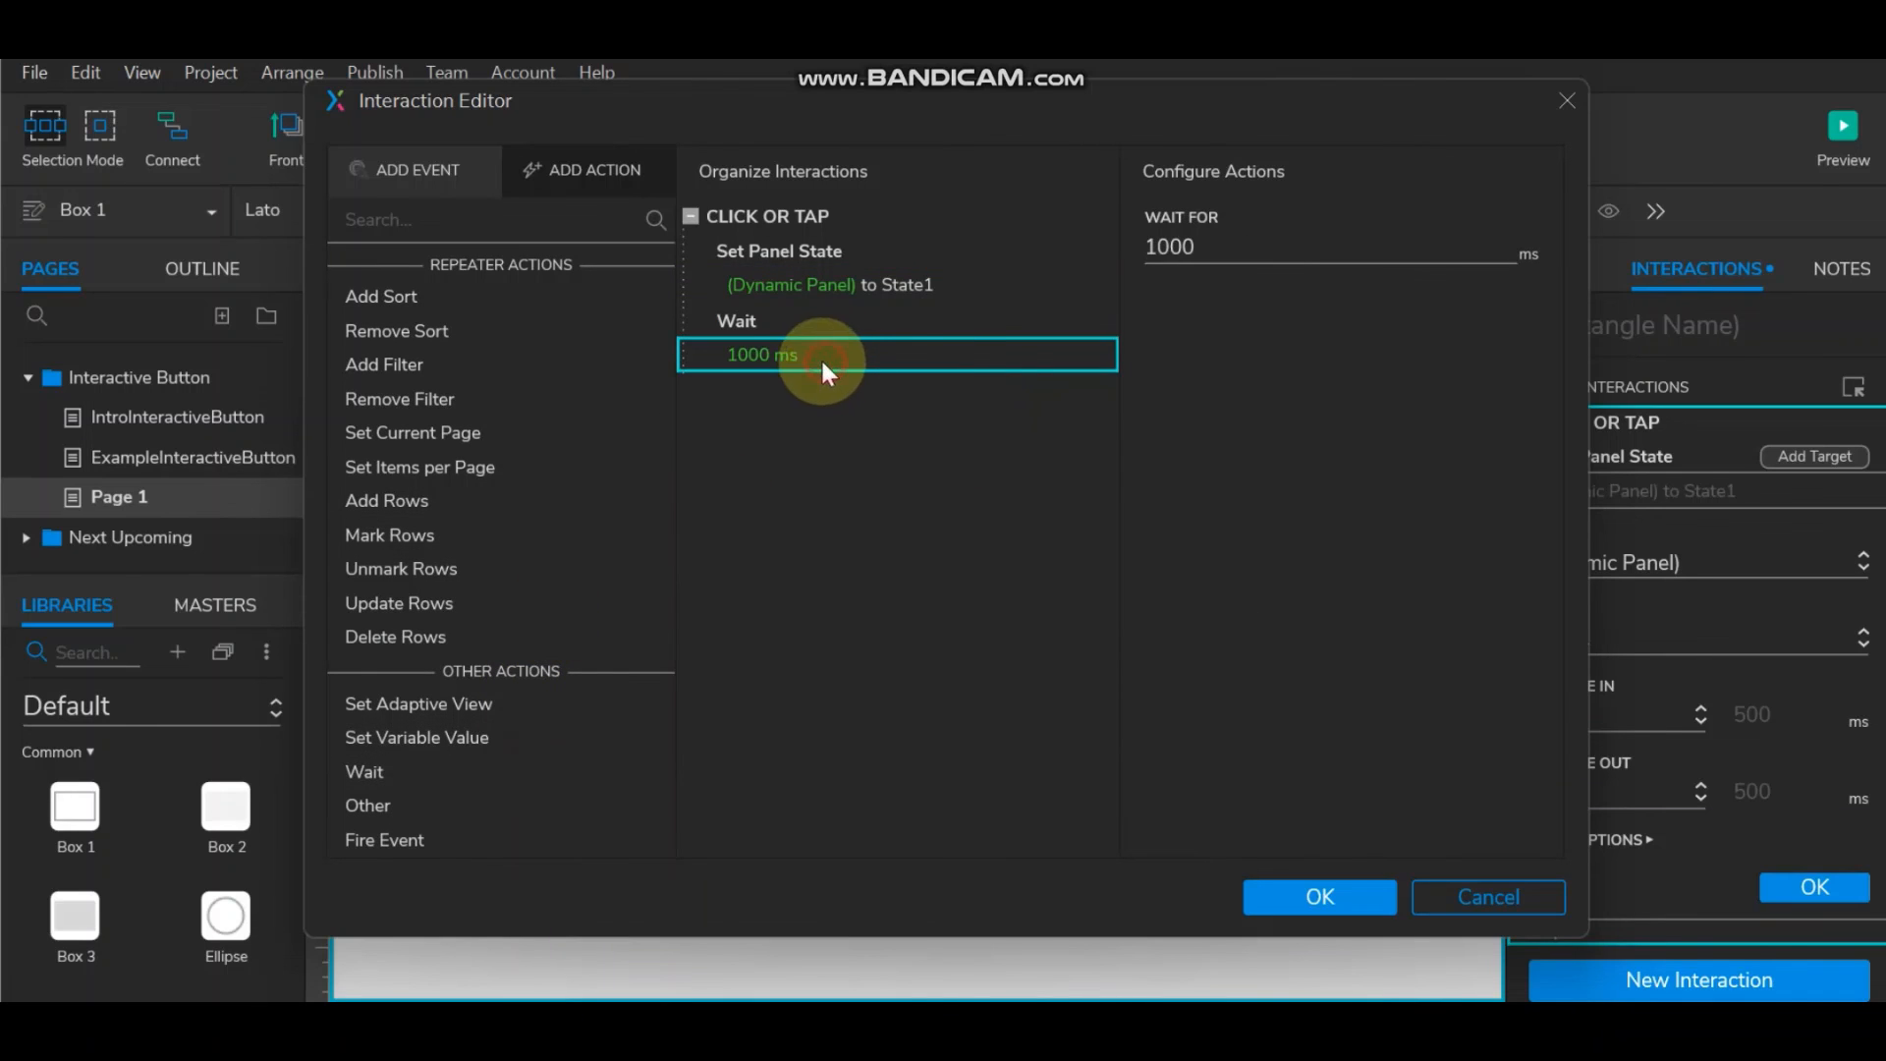
double_click(1168, 249)
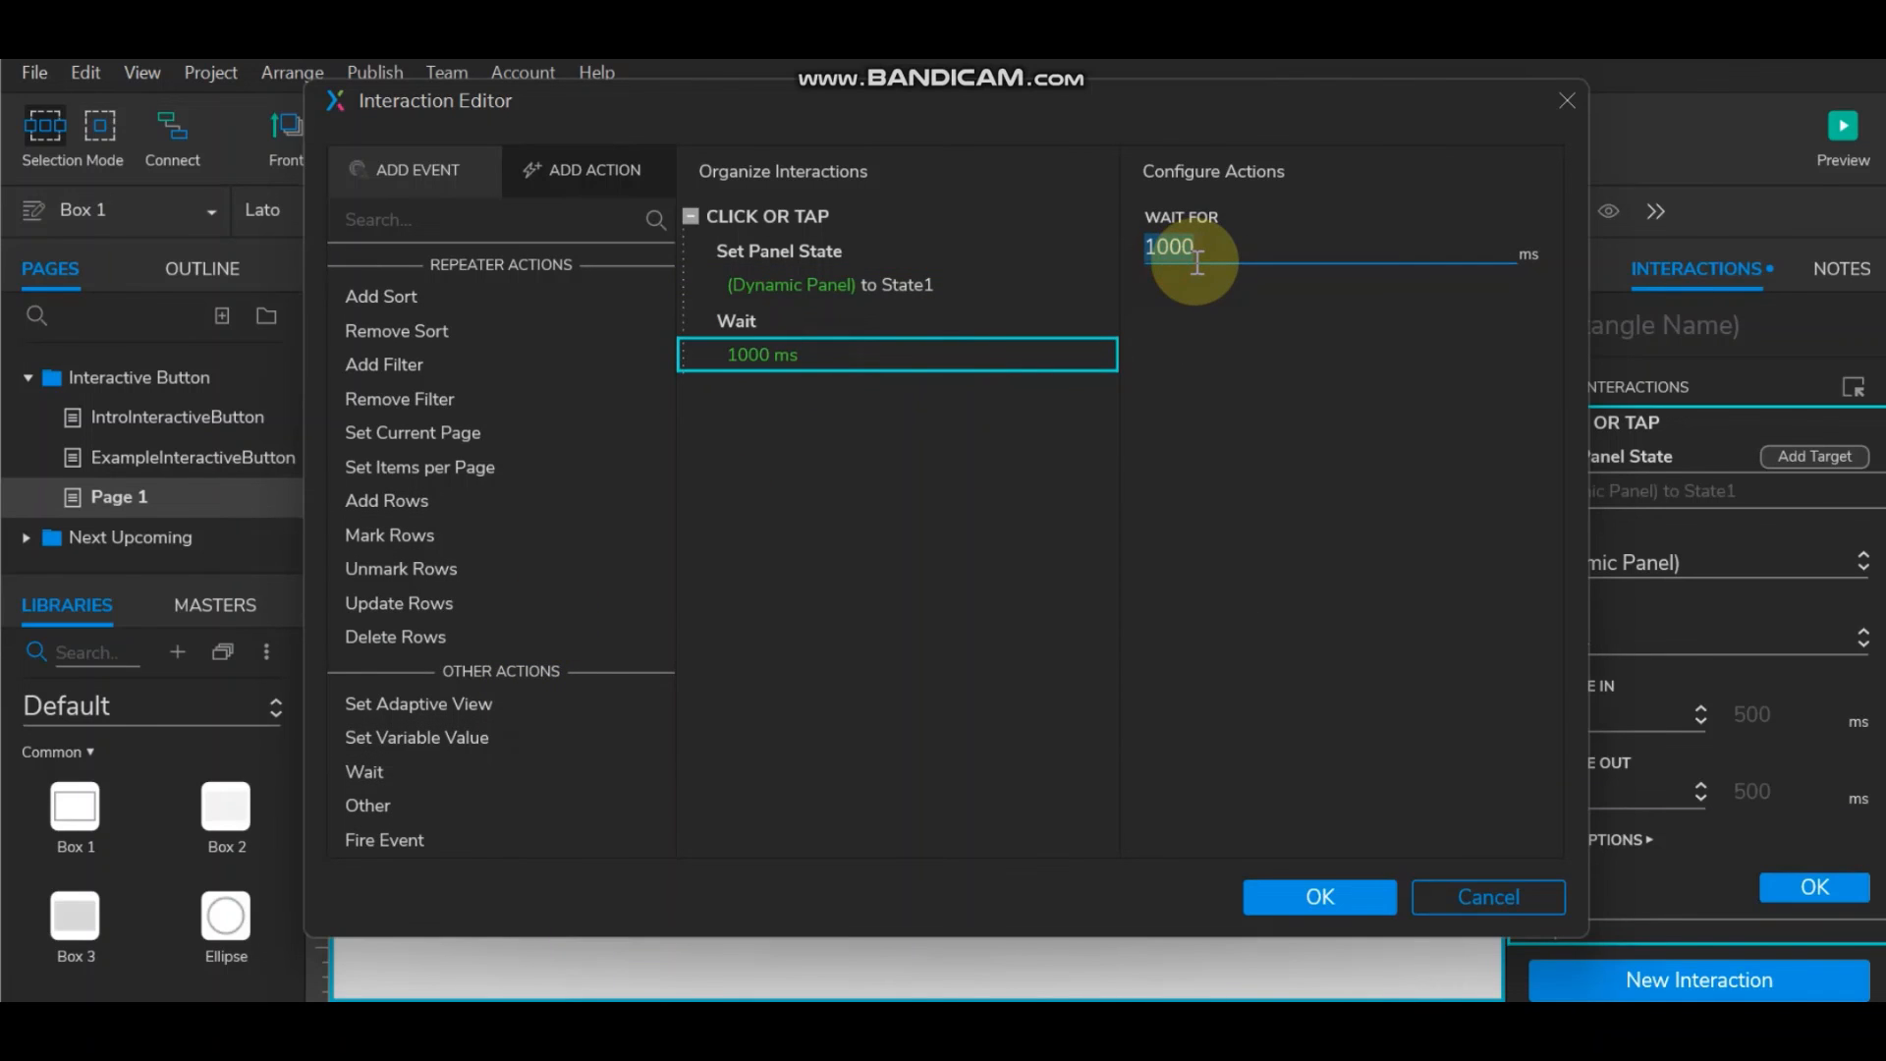
type("150")
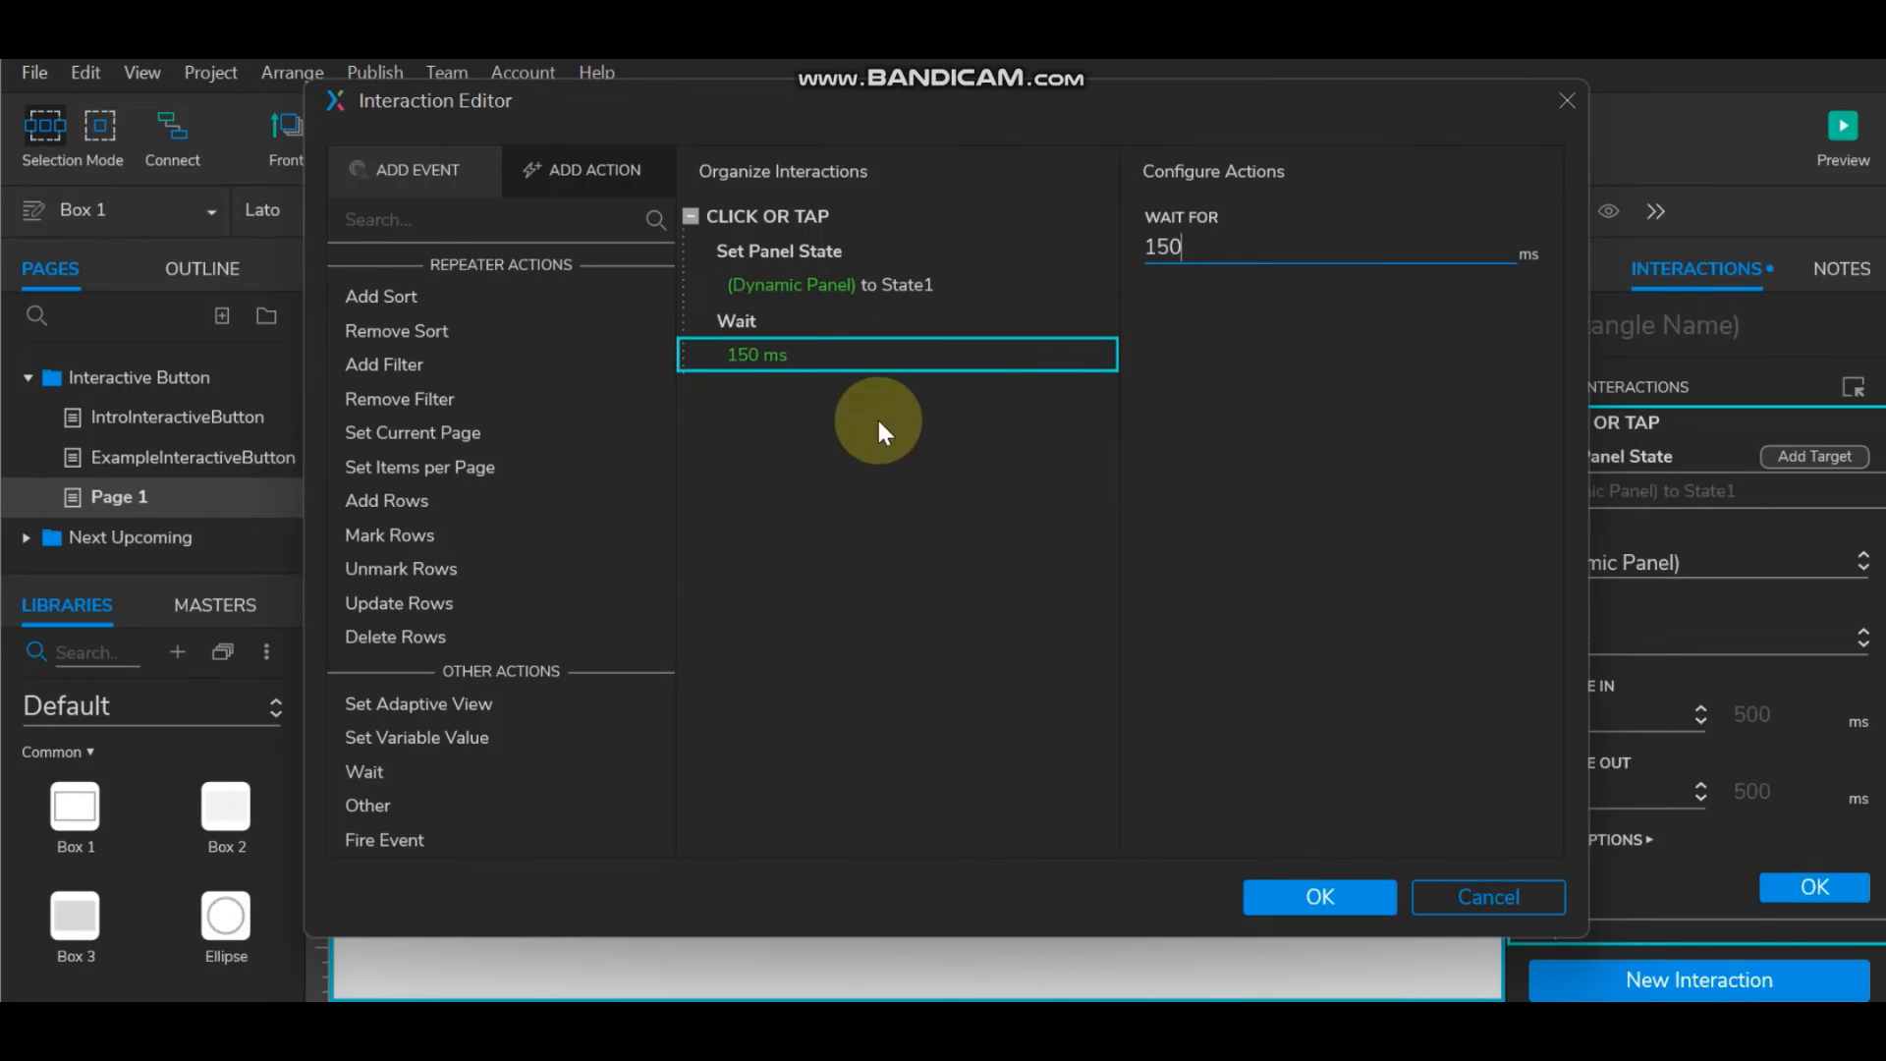
Add a Set Panel State action after the wait that switches the dynamic panel to ani1.
scroll(539, 538, "up", 3)
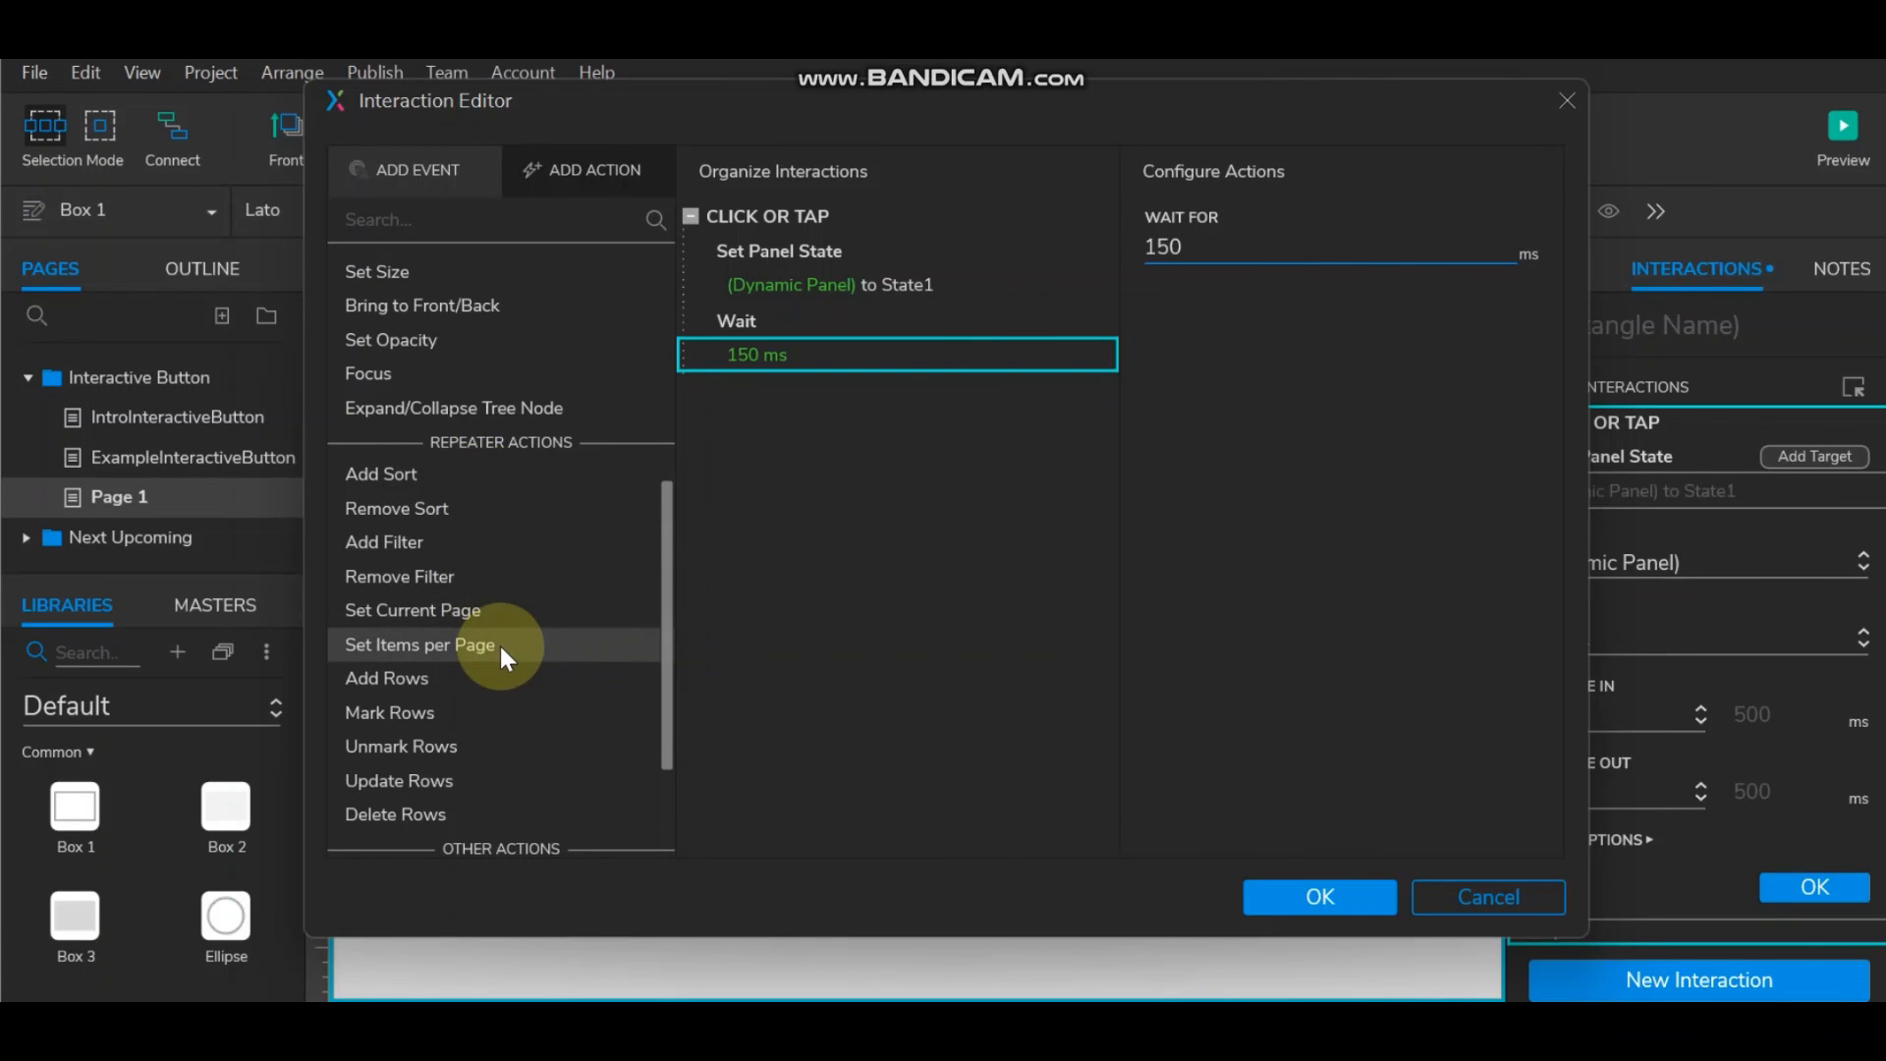
scroll(499, 644, "down", 2)
scroll(499, 645, "up", 4)
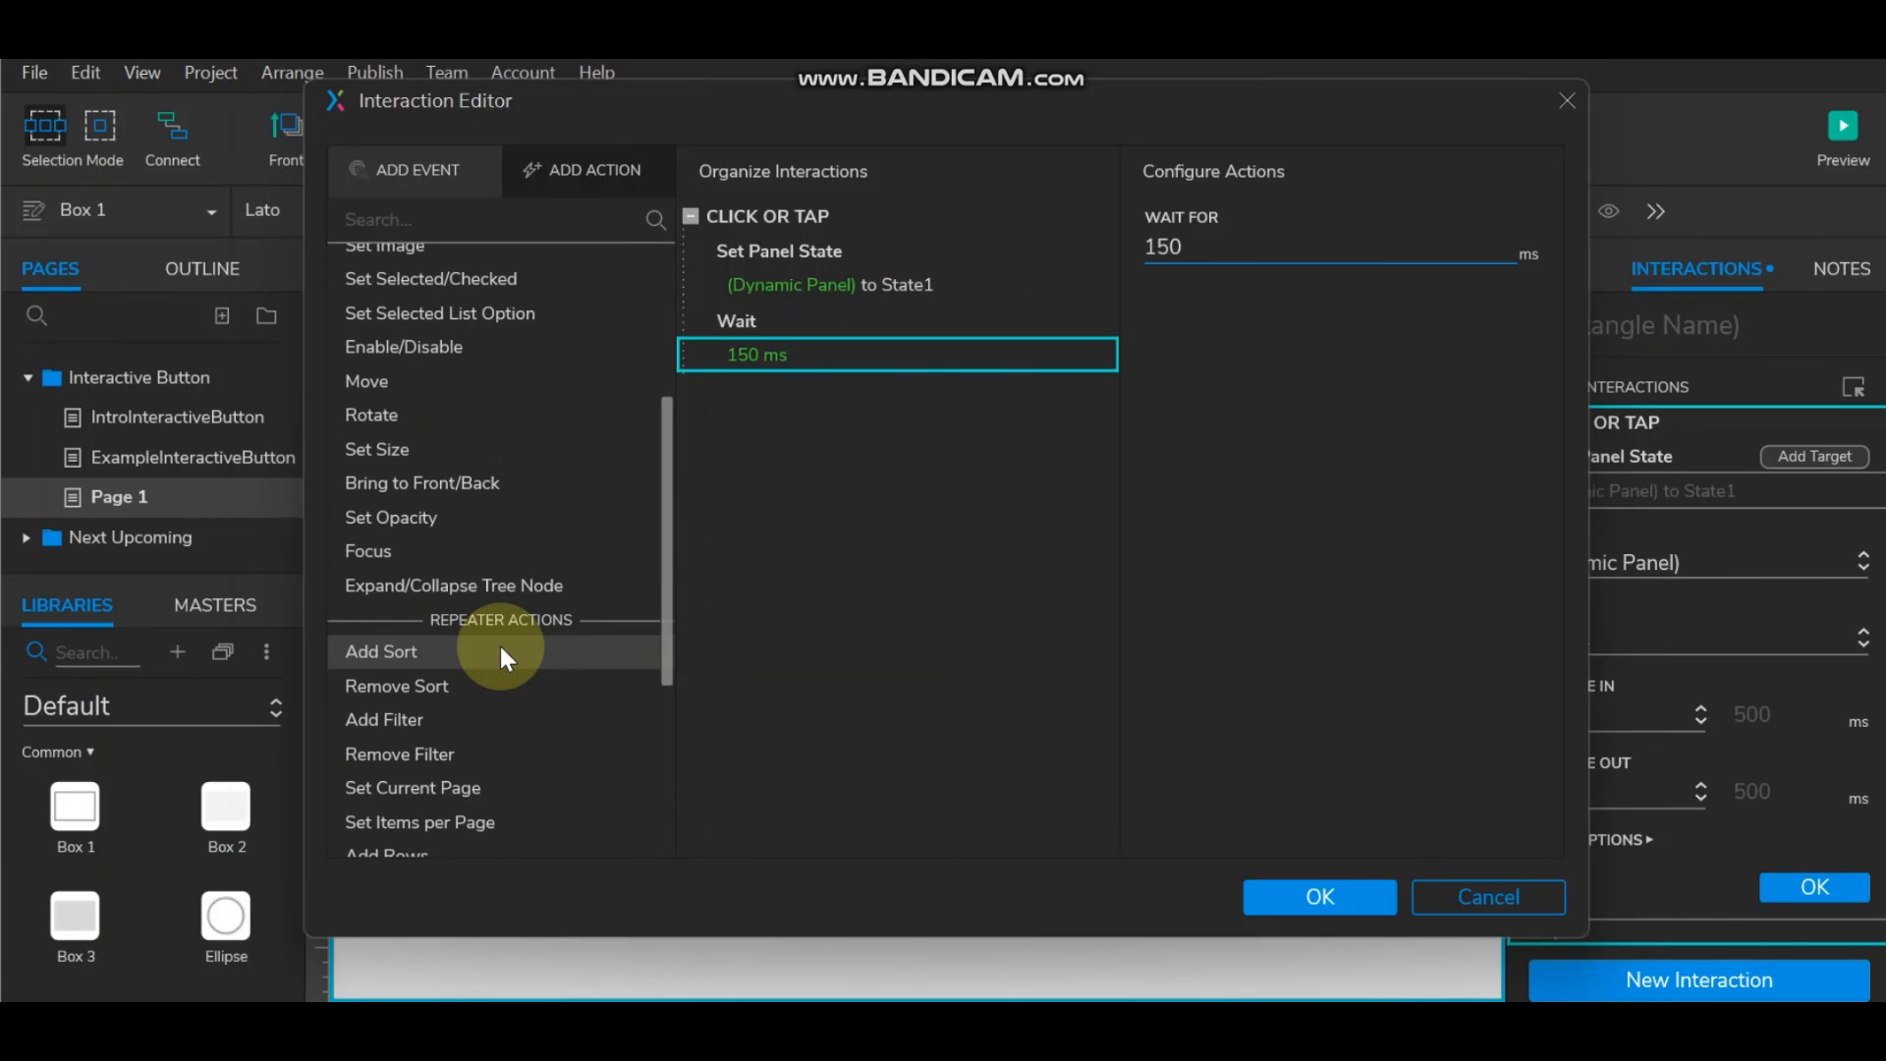
scroll(499, 644, "down", 2)
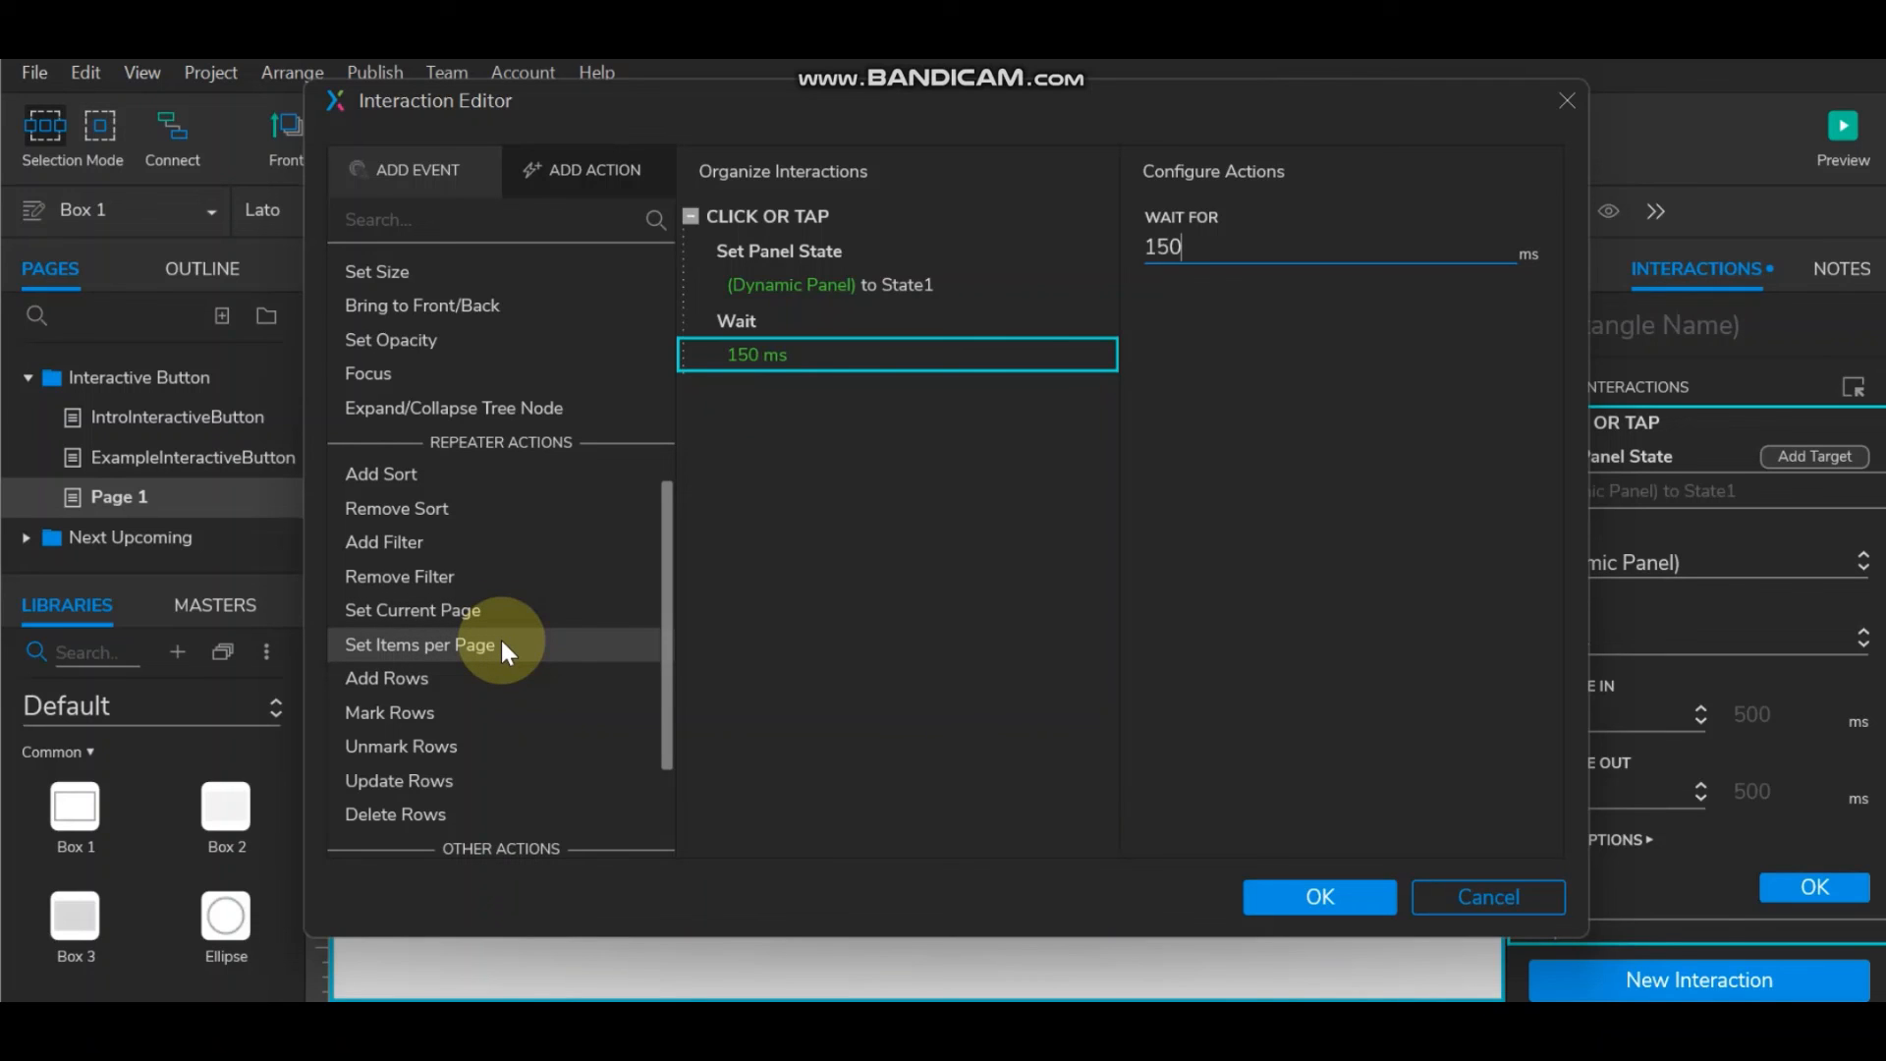
scroll(499, 638, "up", 5)
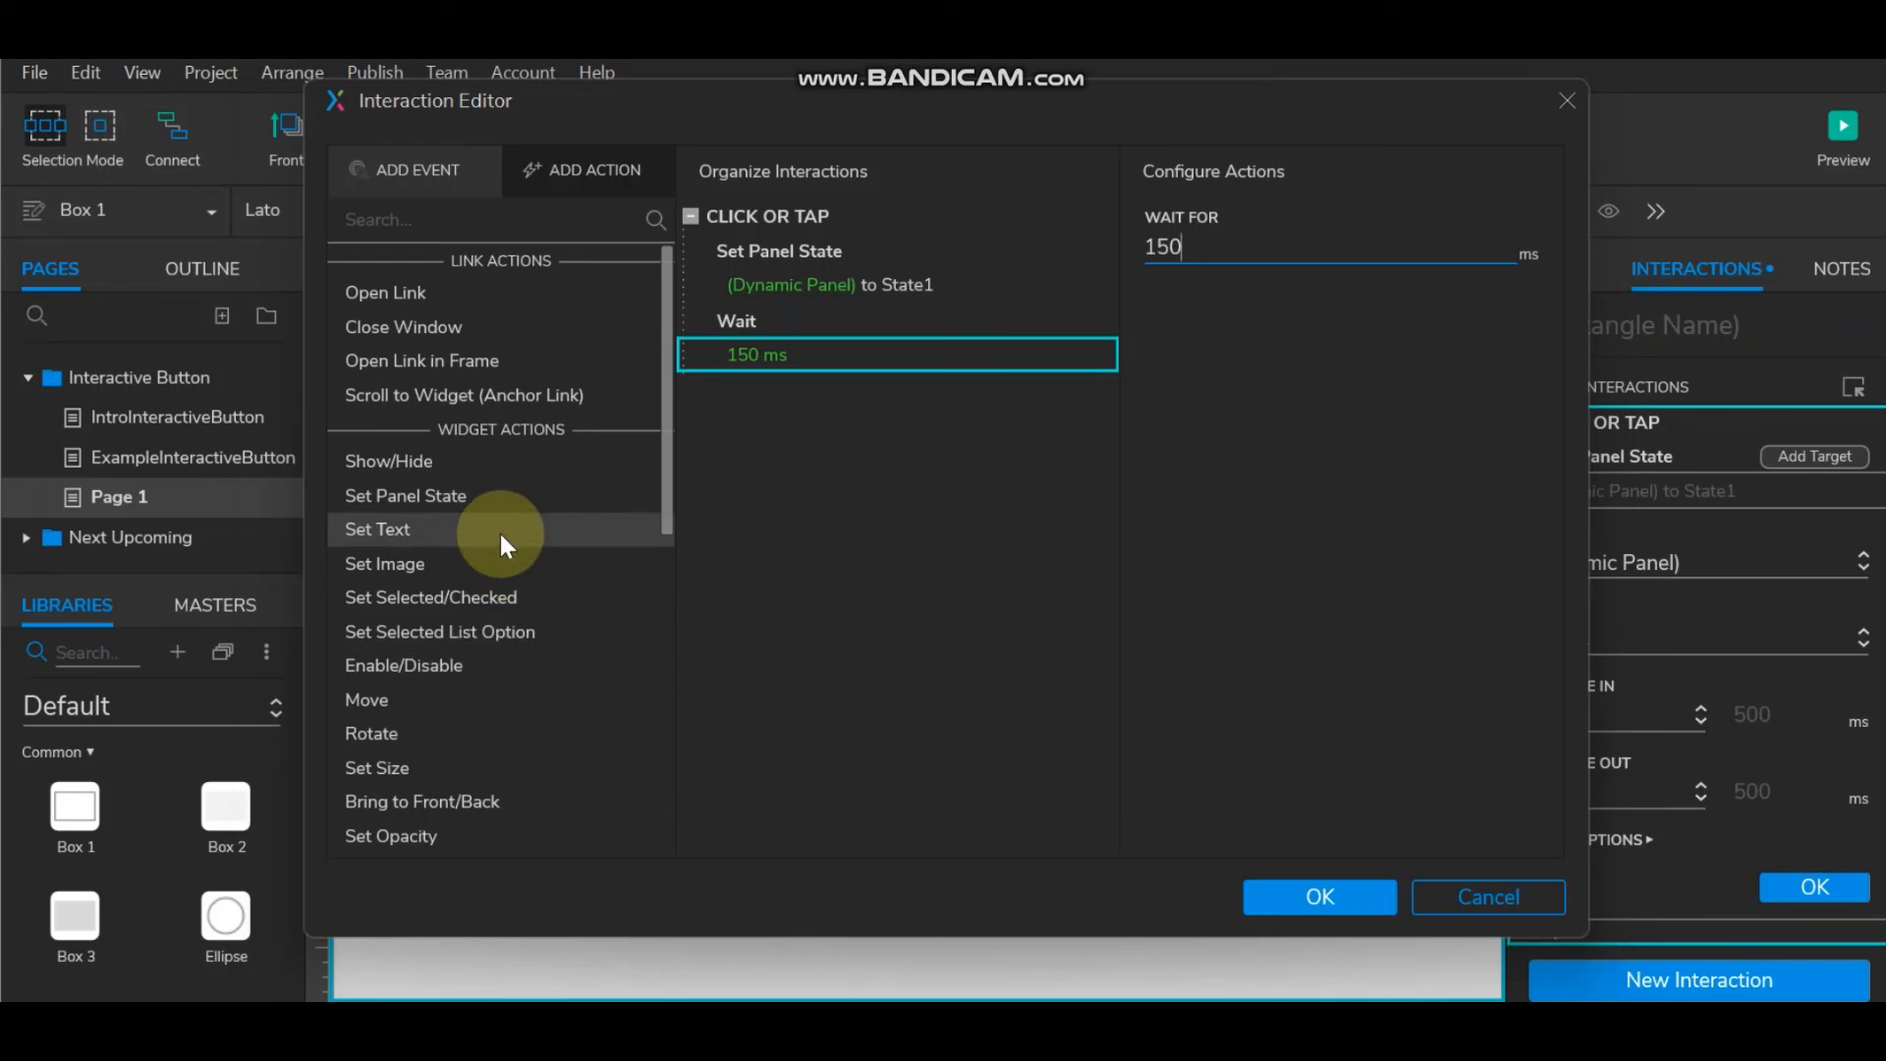
left_click(501, 515)
left_click(501, 499)
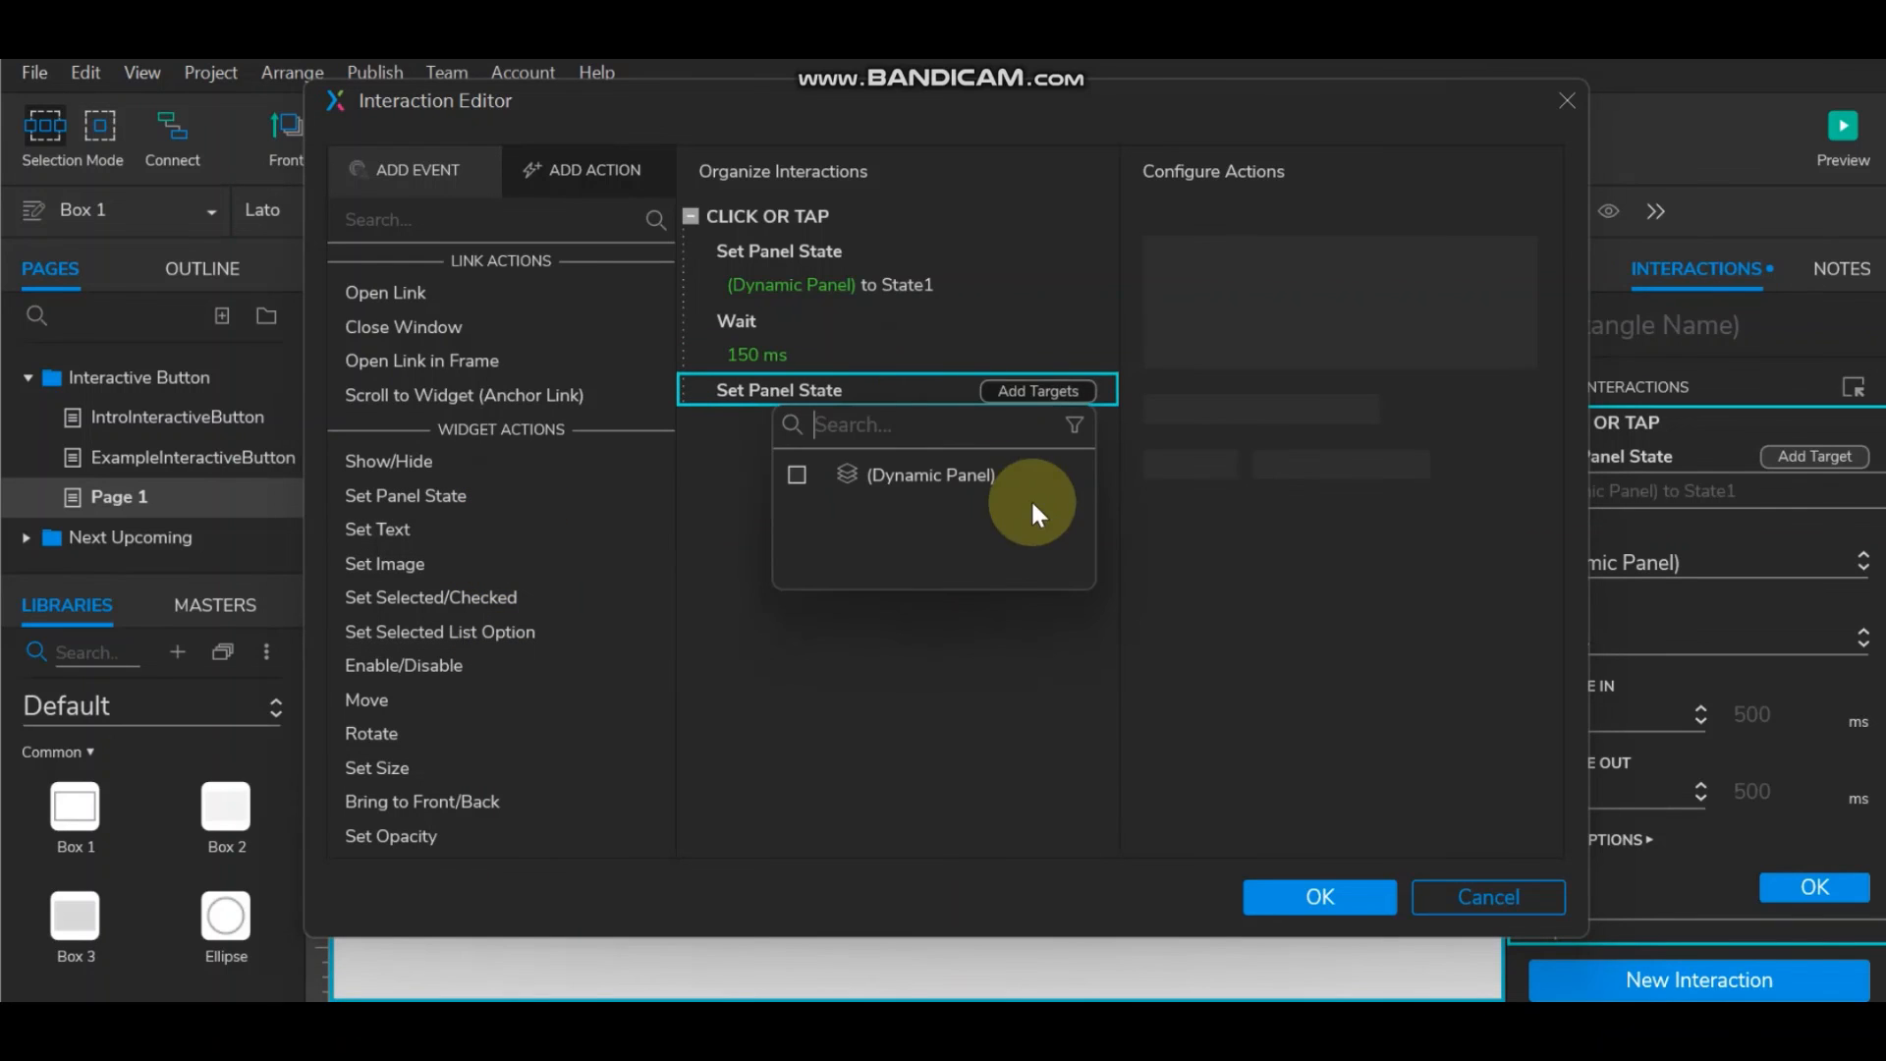
left_click(796, 470)
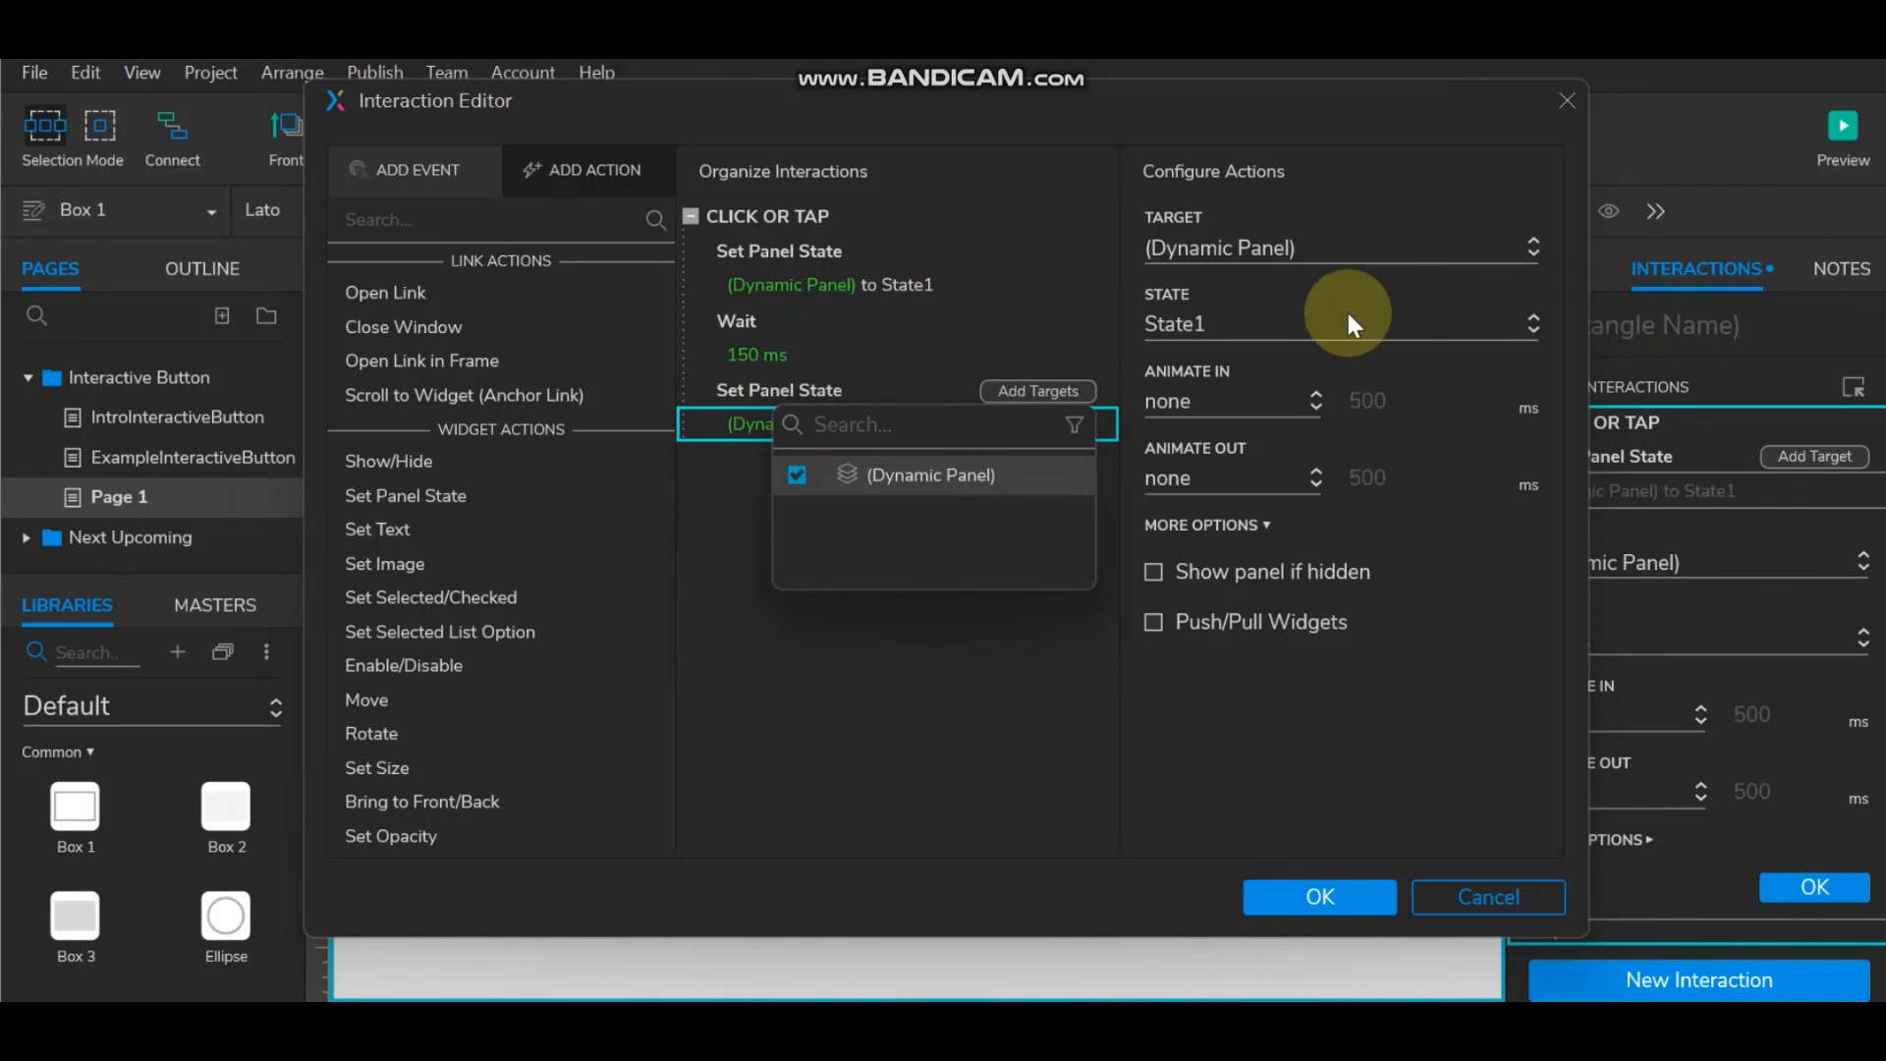
left_click(1318, 324)
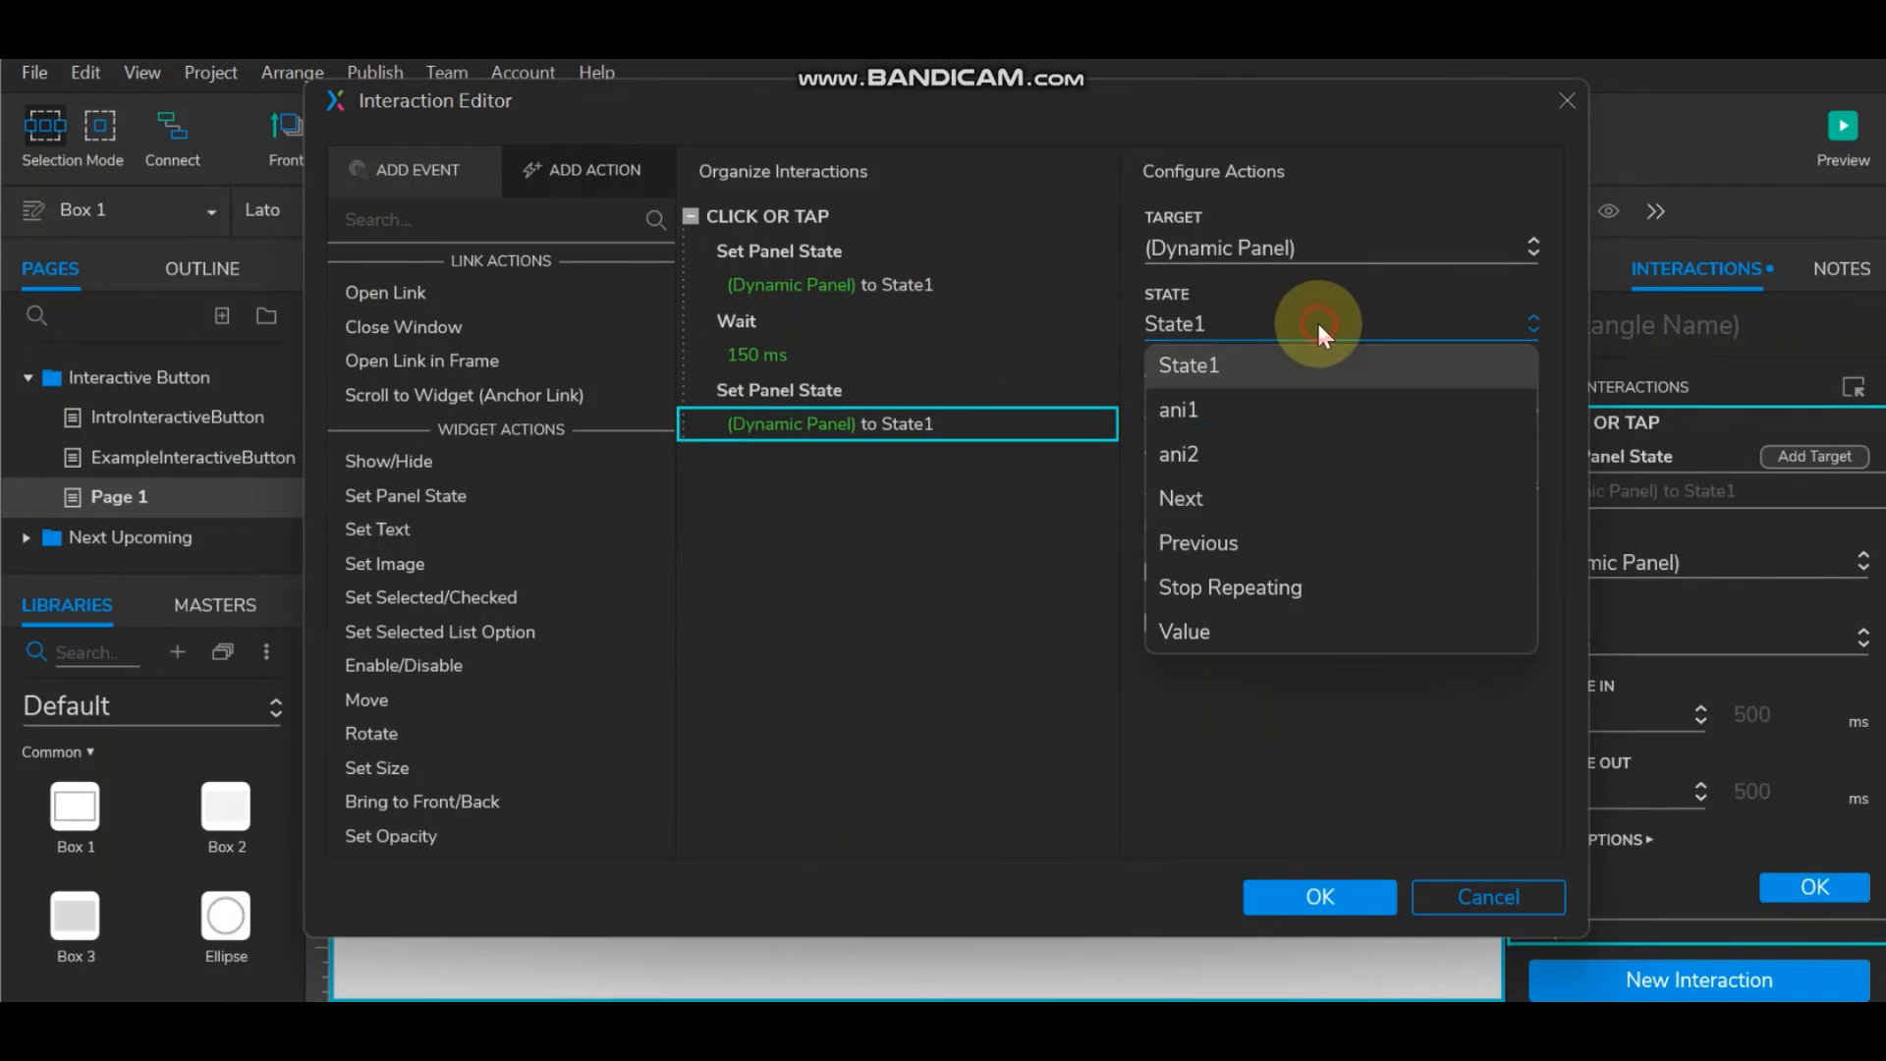
left_click(1270, 408)
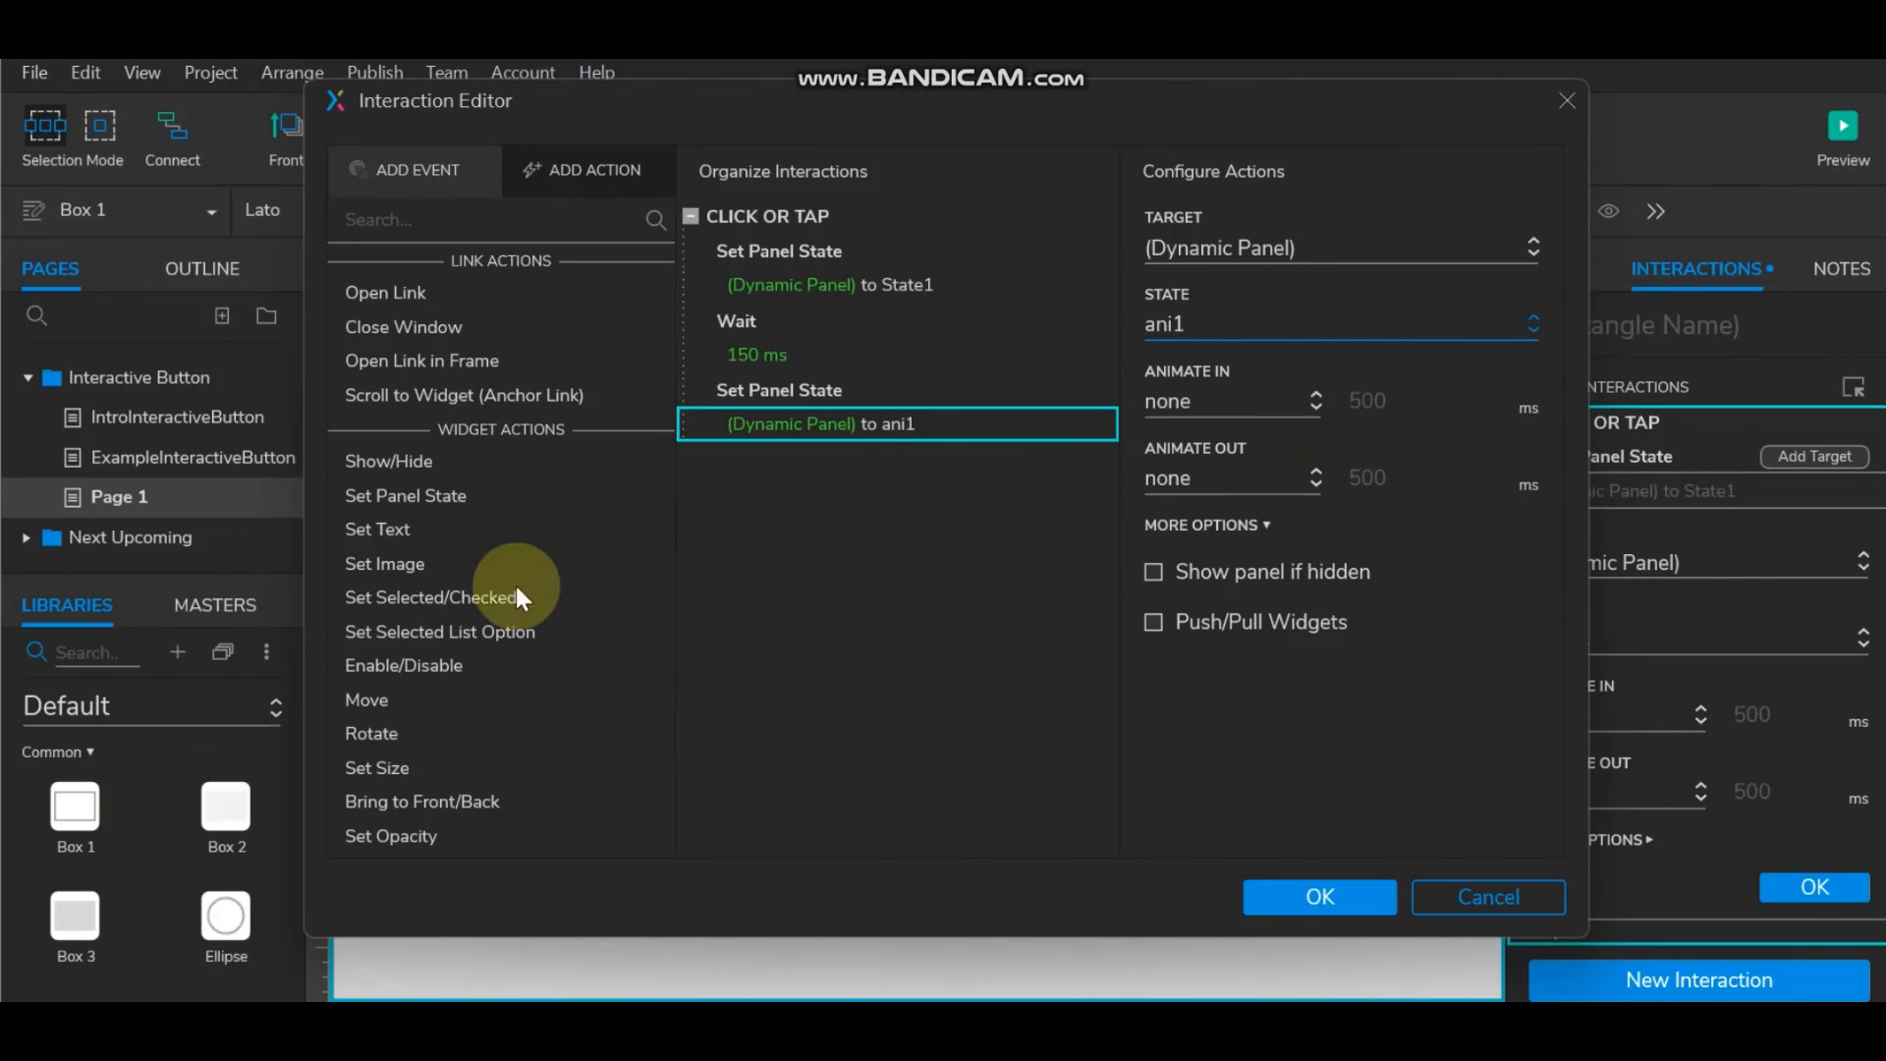
Duplicate the 150 ms Wait action and place the copy after the ani1 panel state action.
scroll(486, 698, "down", 10)
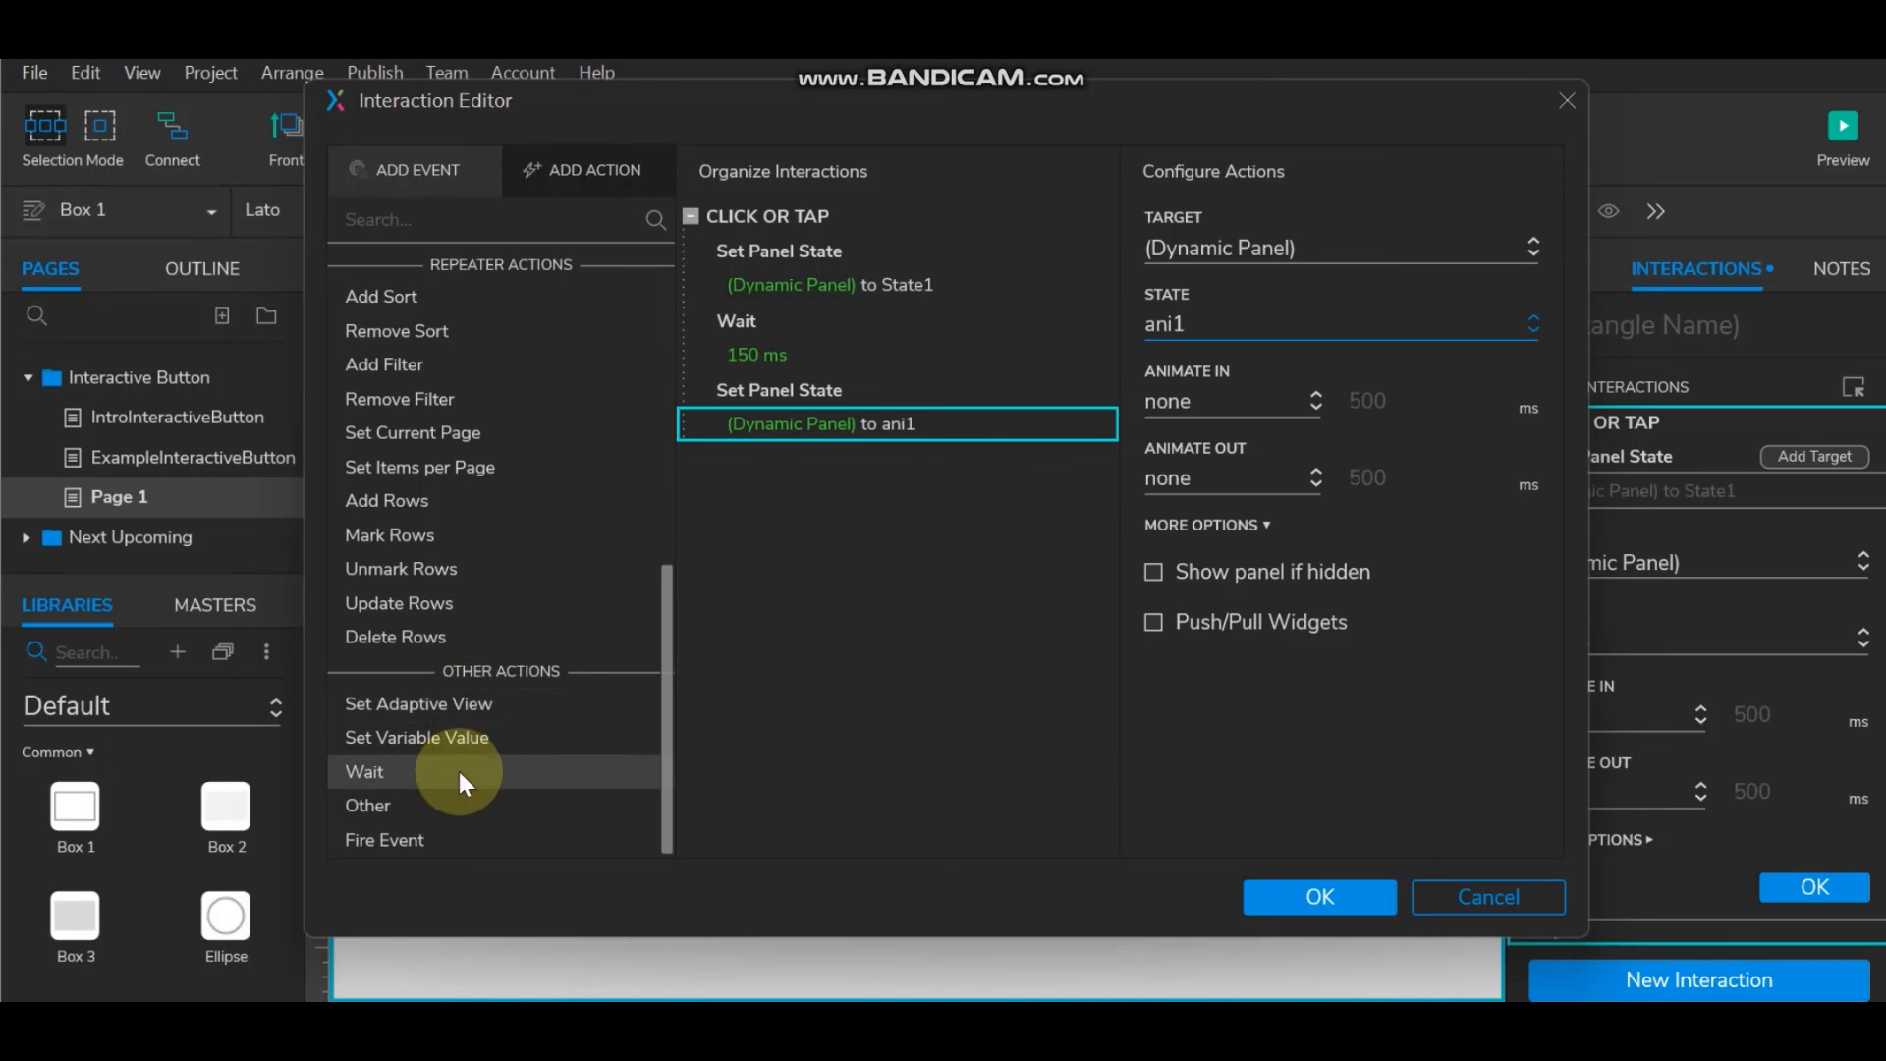
left_click(756, 314)
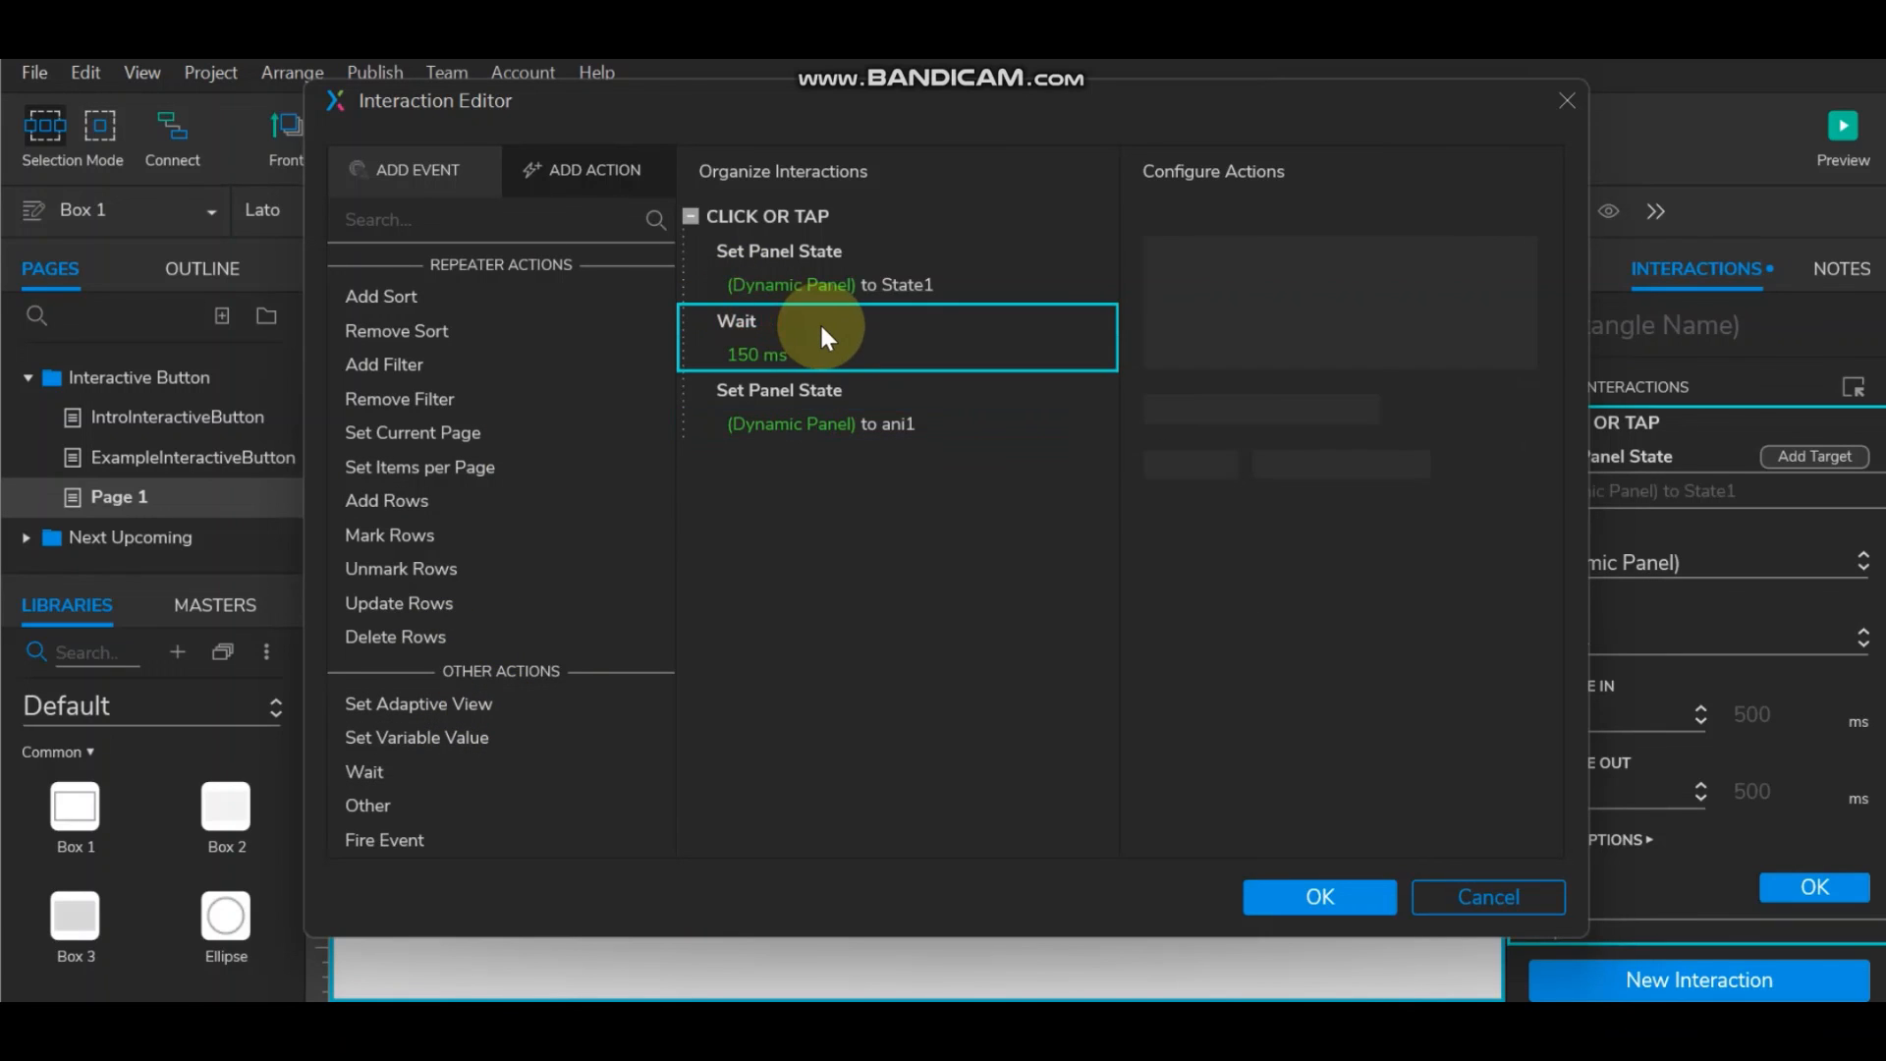
left_click(781, 391)
key("ctrl+v")
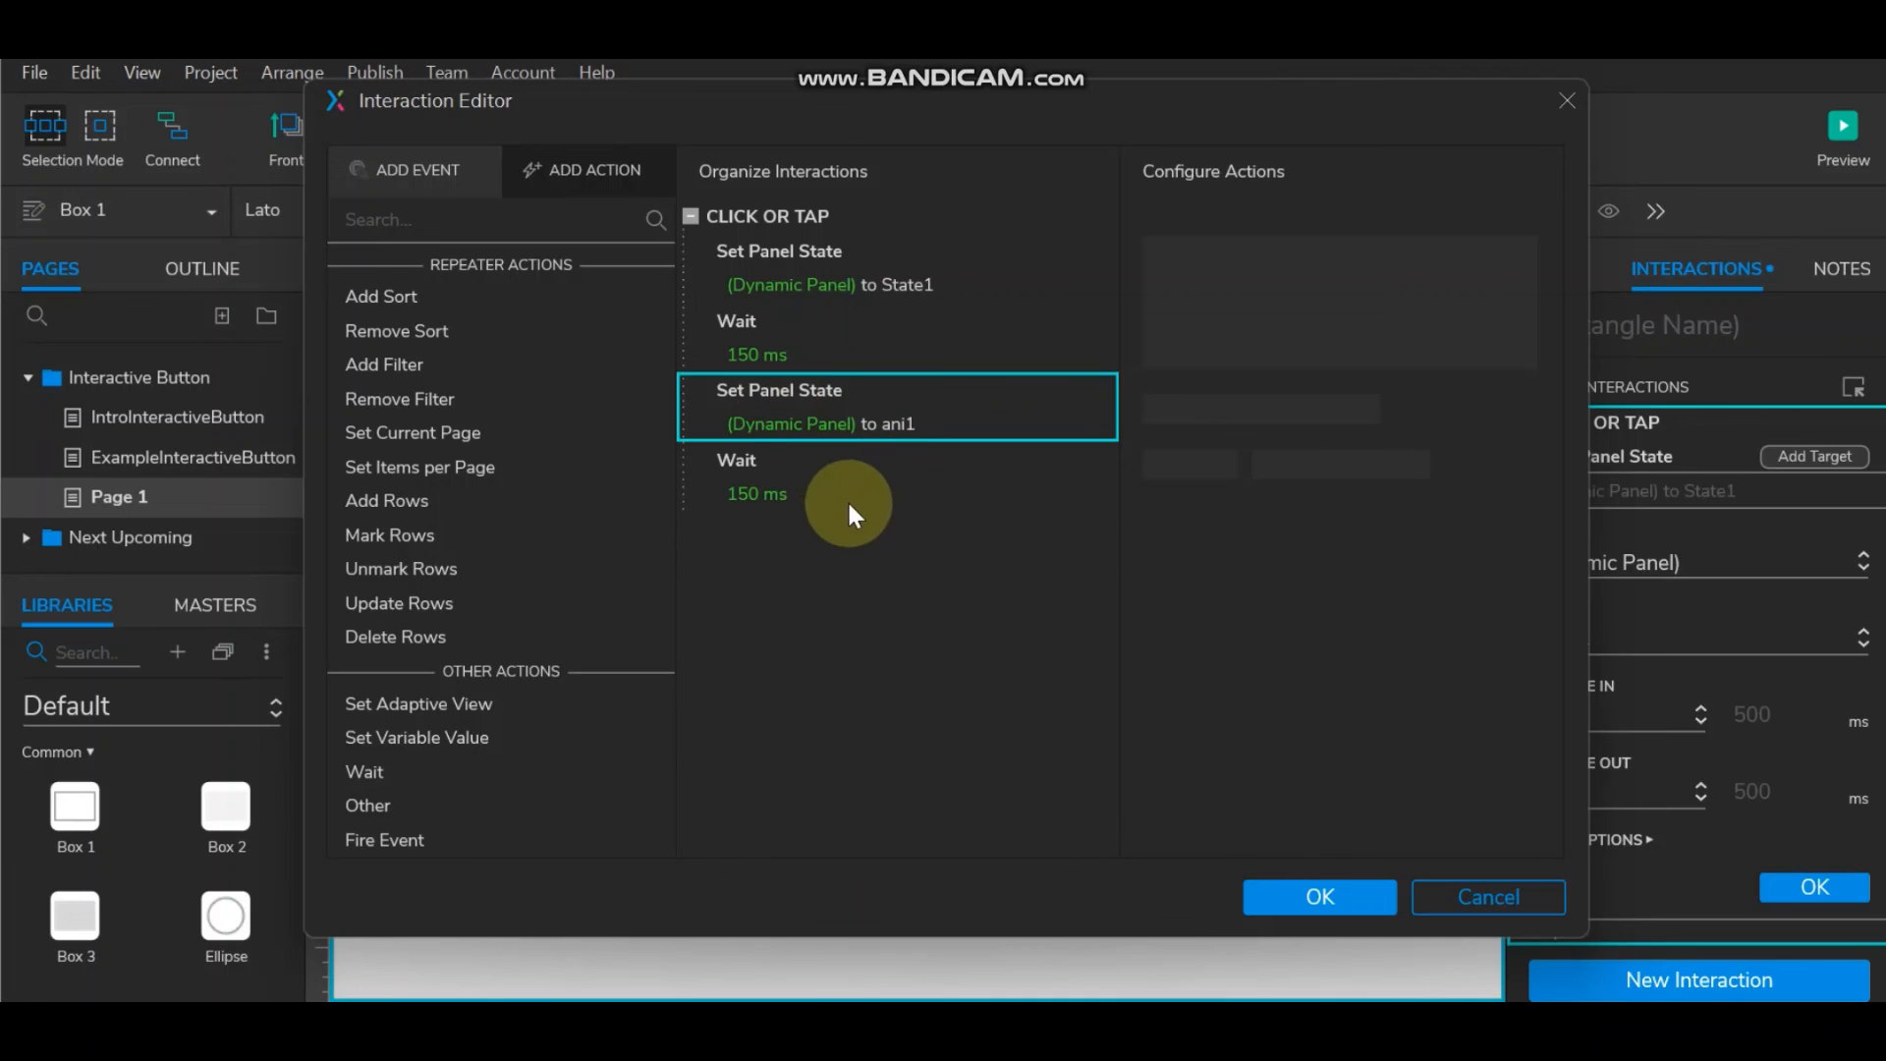
left_click(847, 500)
Copy the ani1 Set Panel State action below the second wait, set the copy to ani2 and accept the interaction changes.
left_click(807, 393)
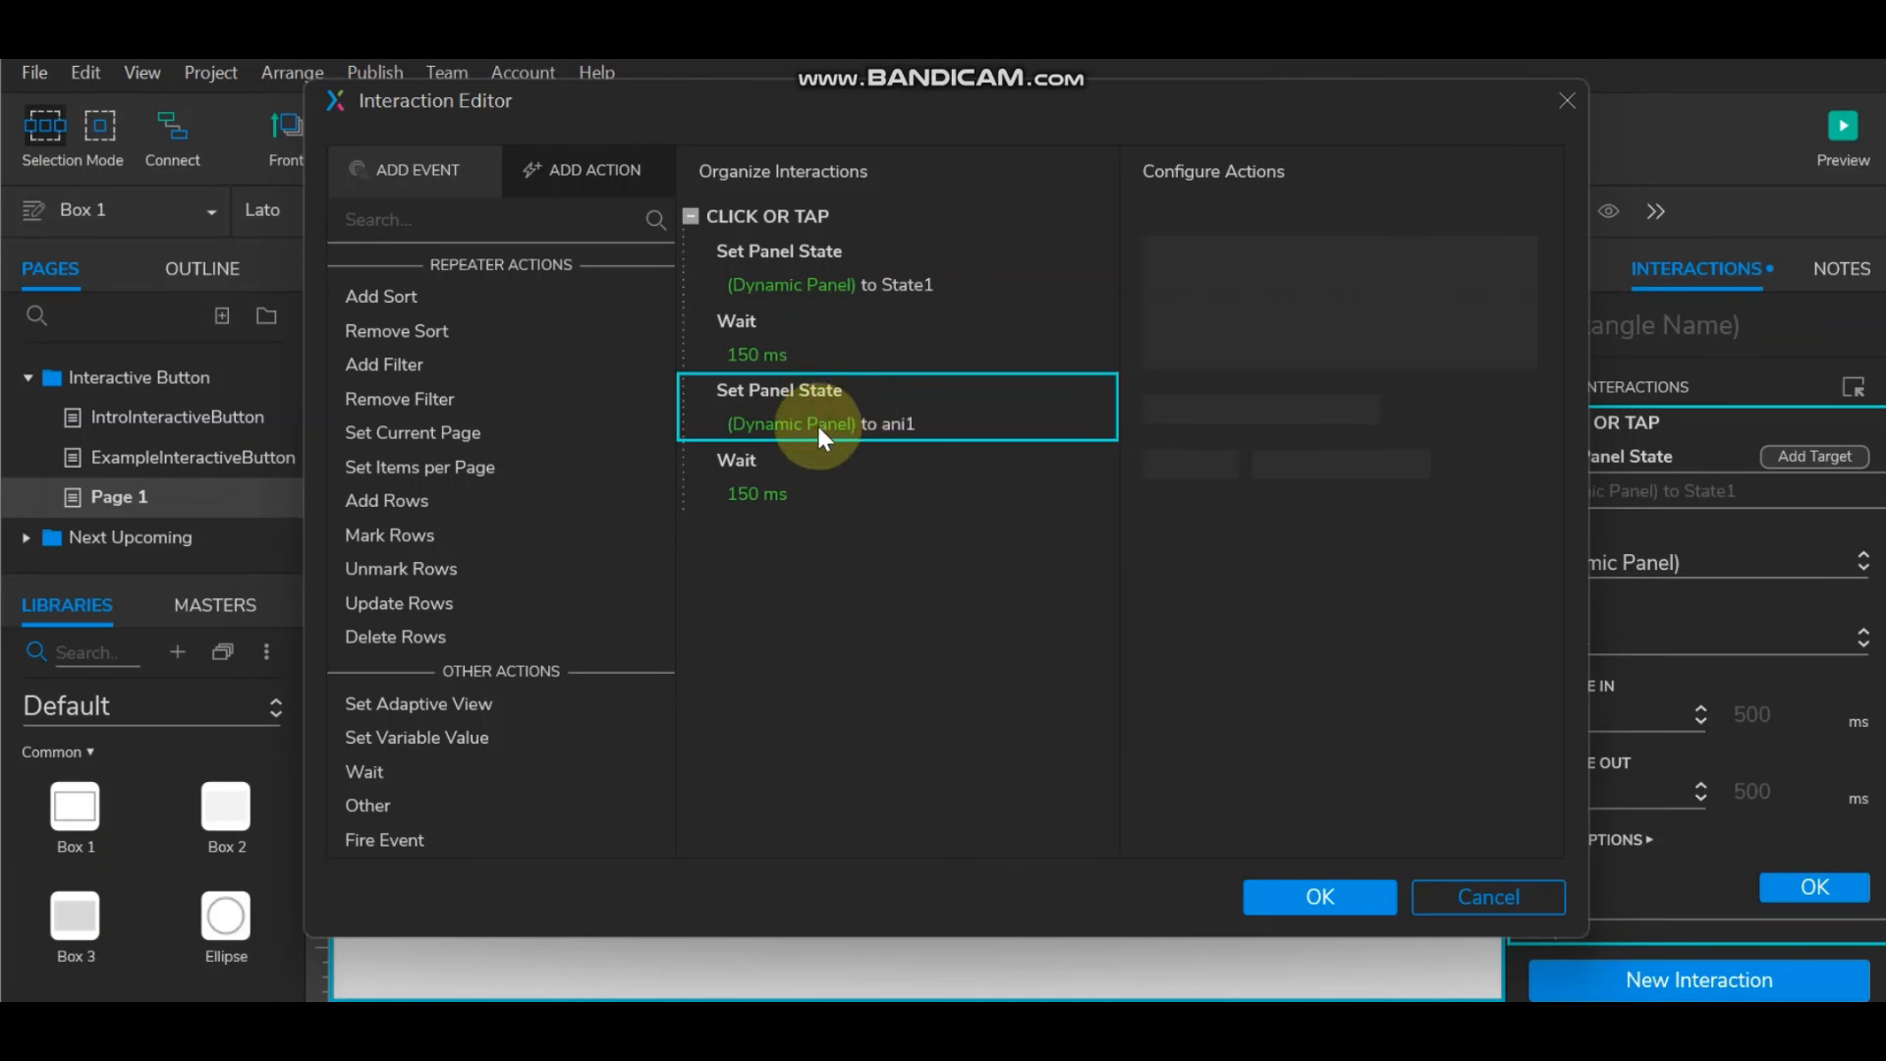
left_click(802, 463)
key("ctrl+v")
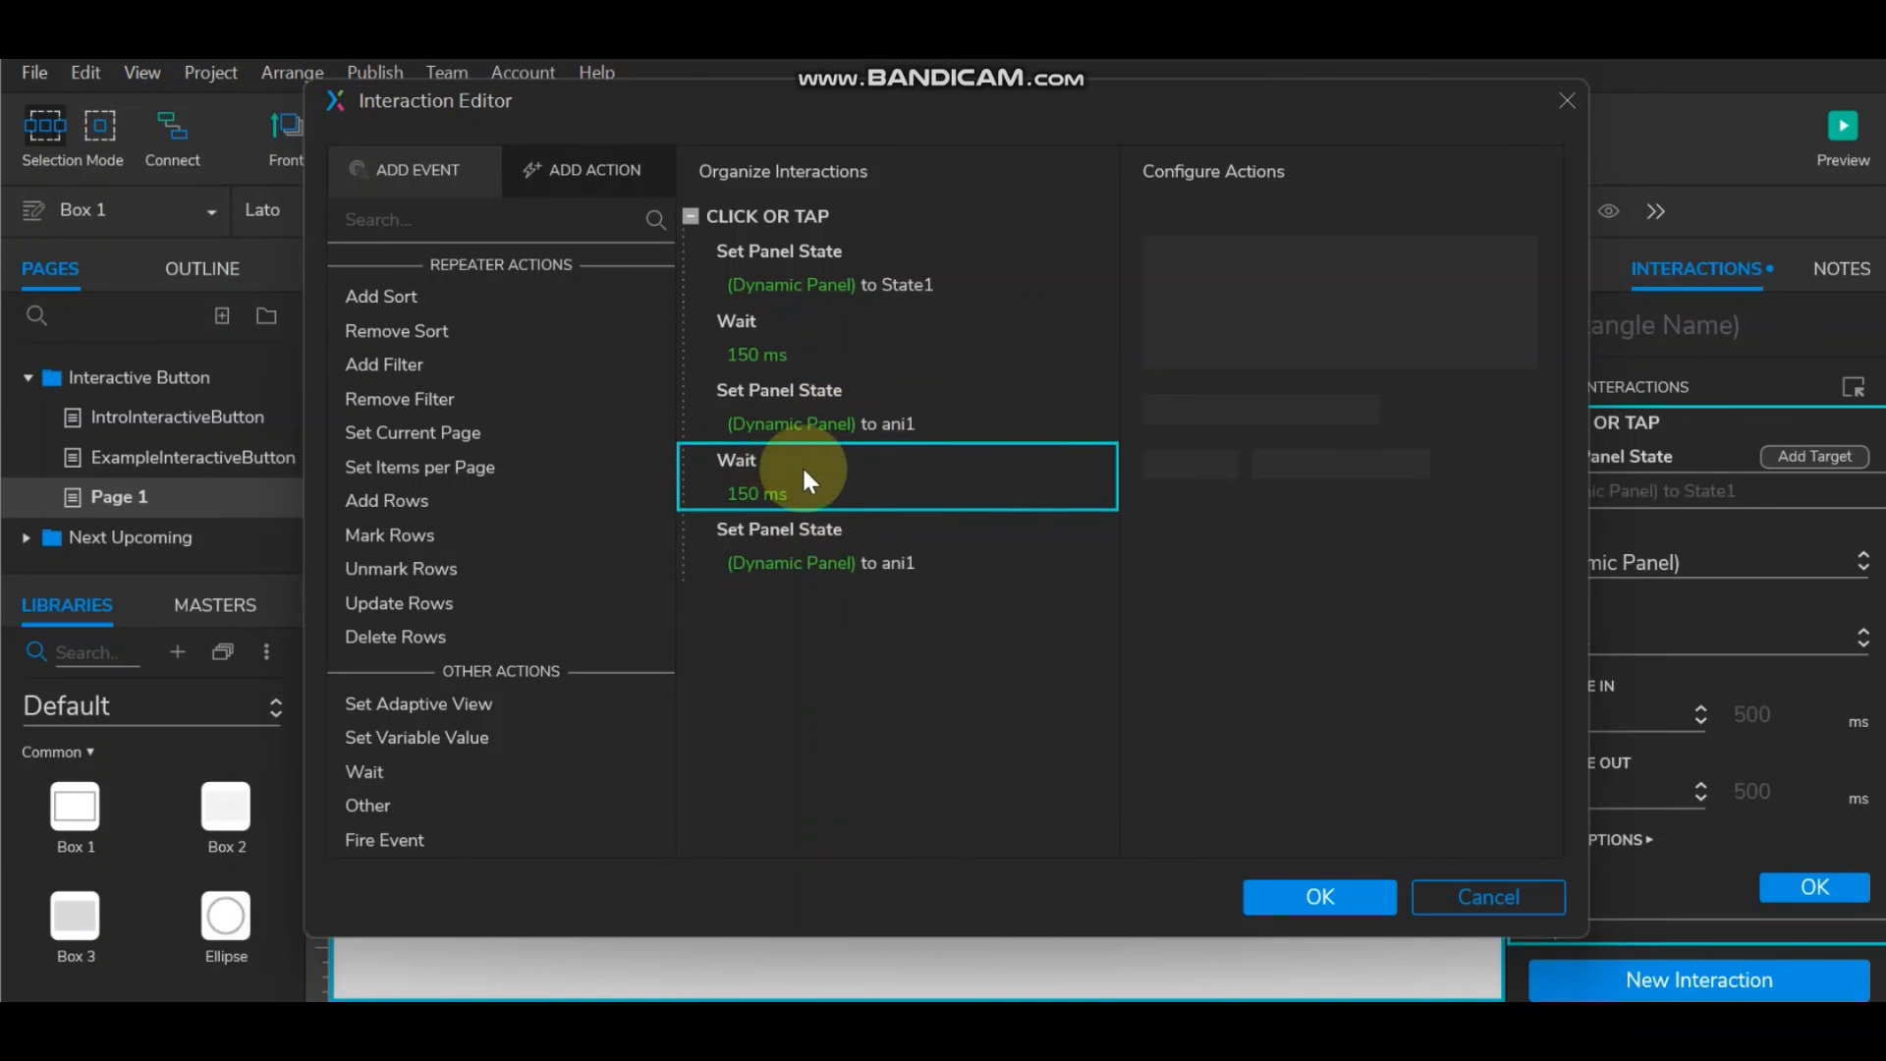
left_click(811, 554)
left_click(1251, 325)
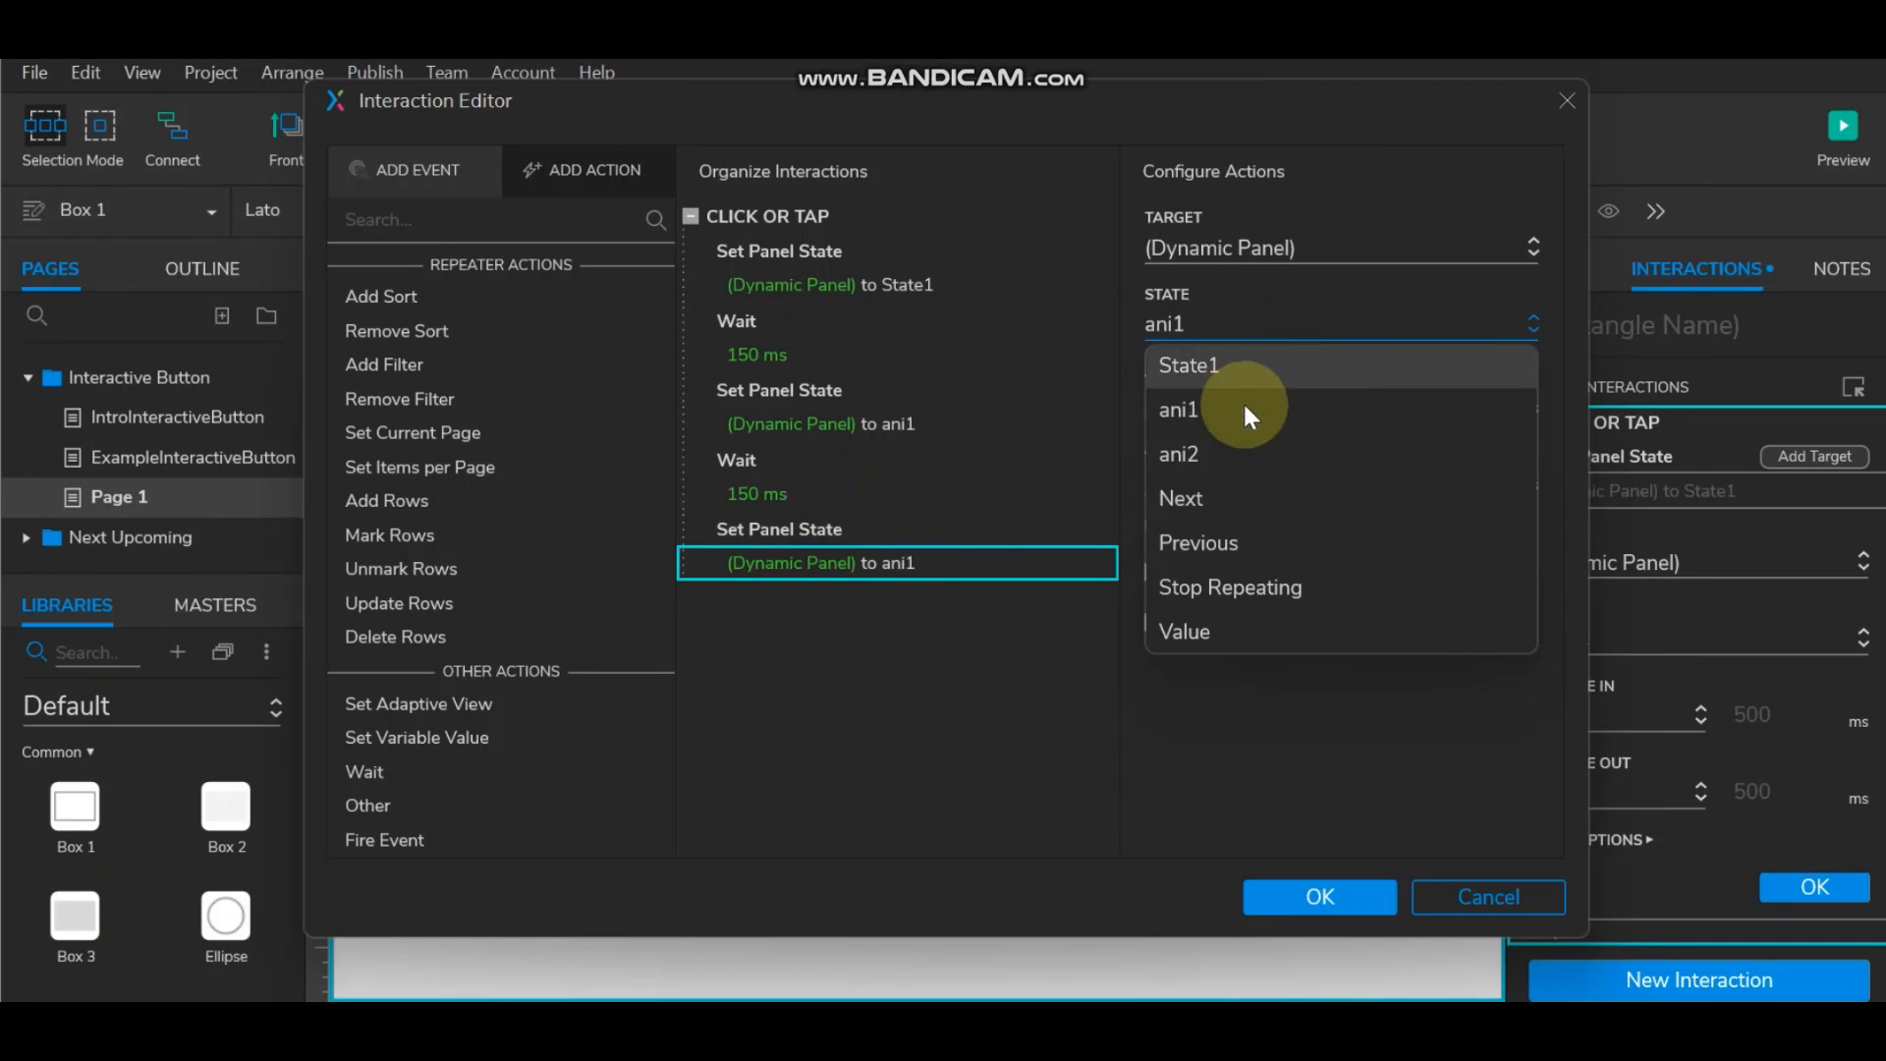
left_click(1241, 450)
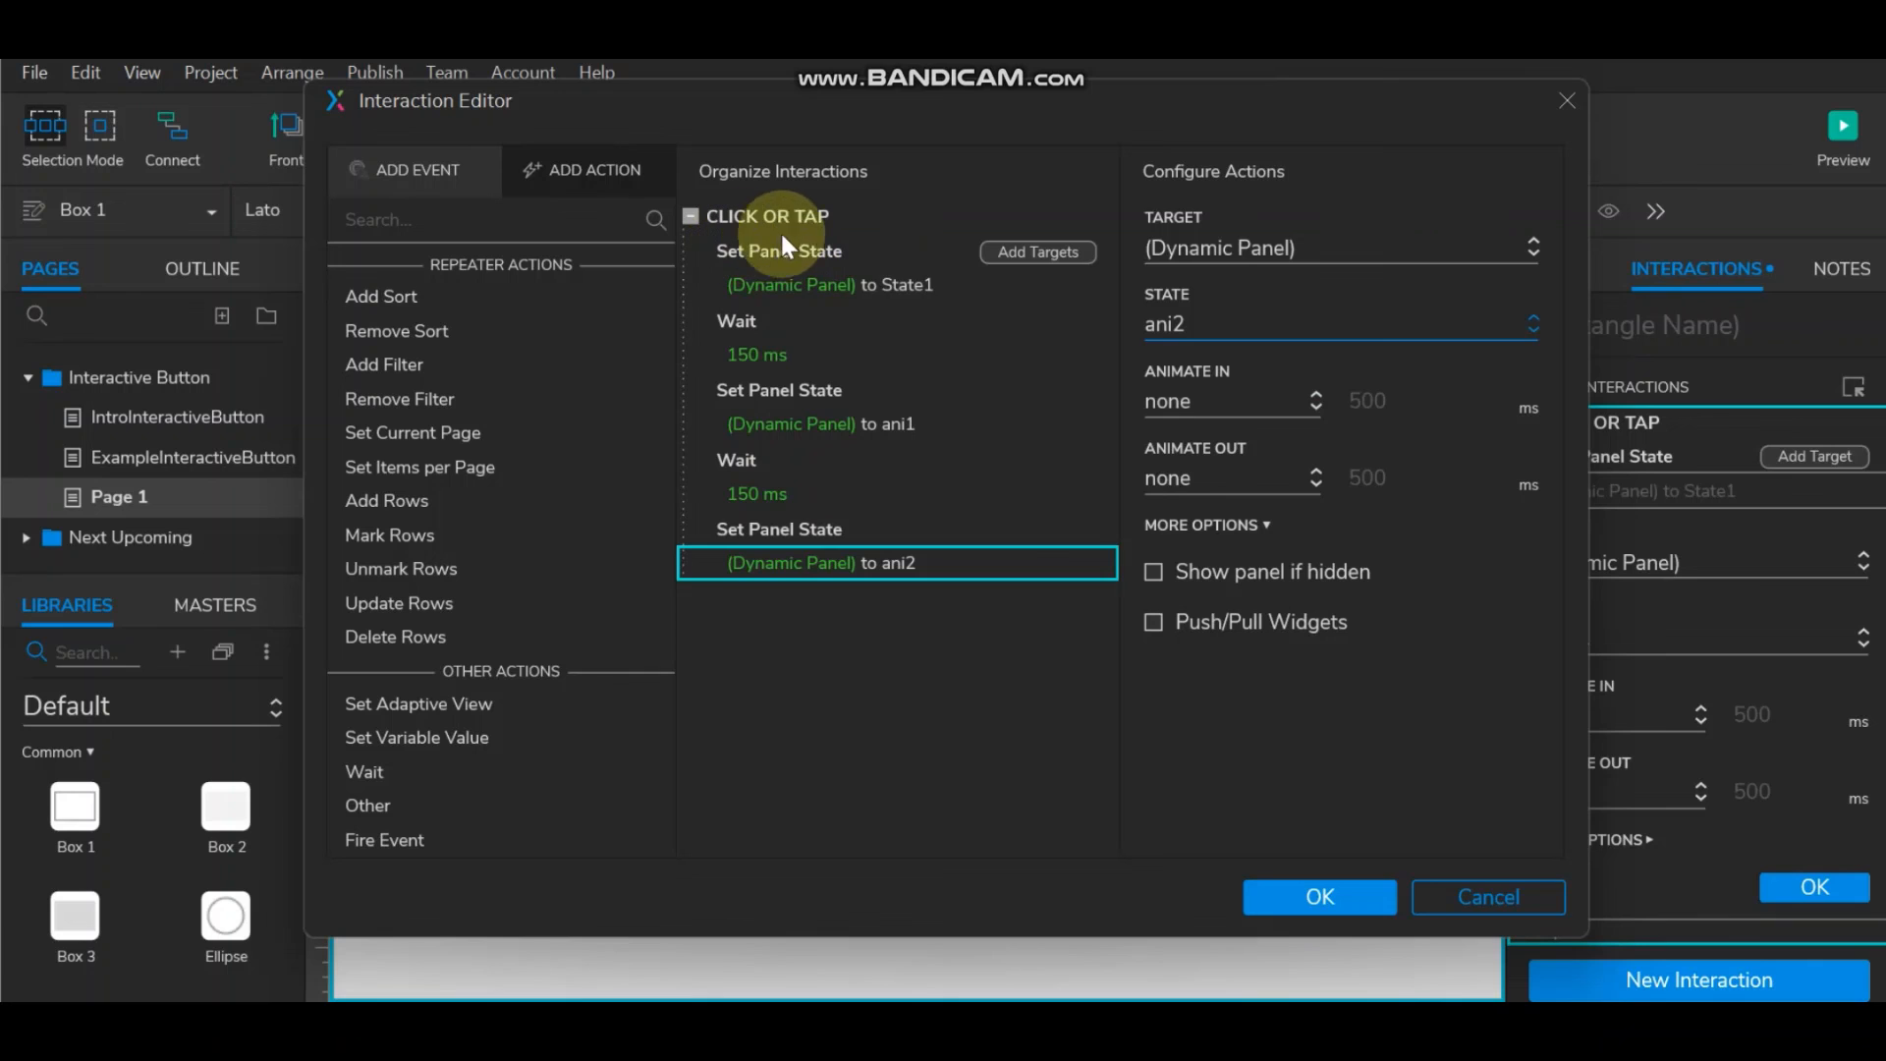
left_click(1351, 902)
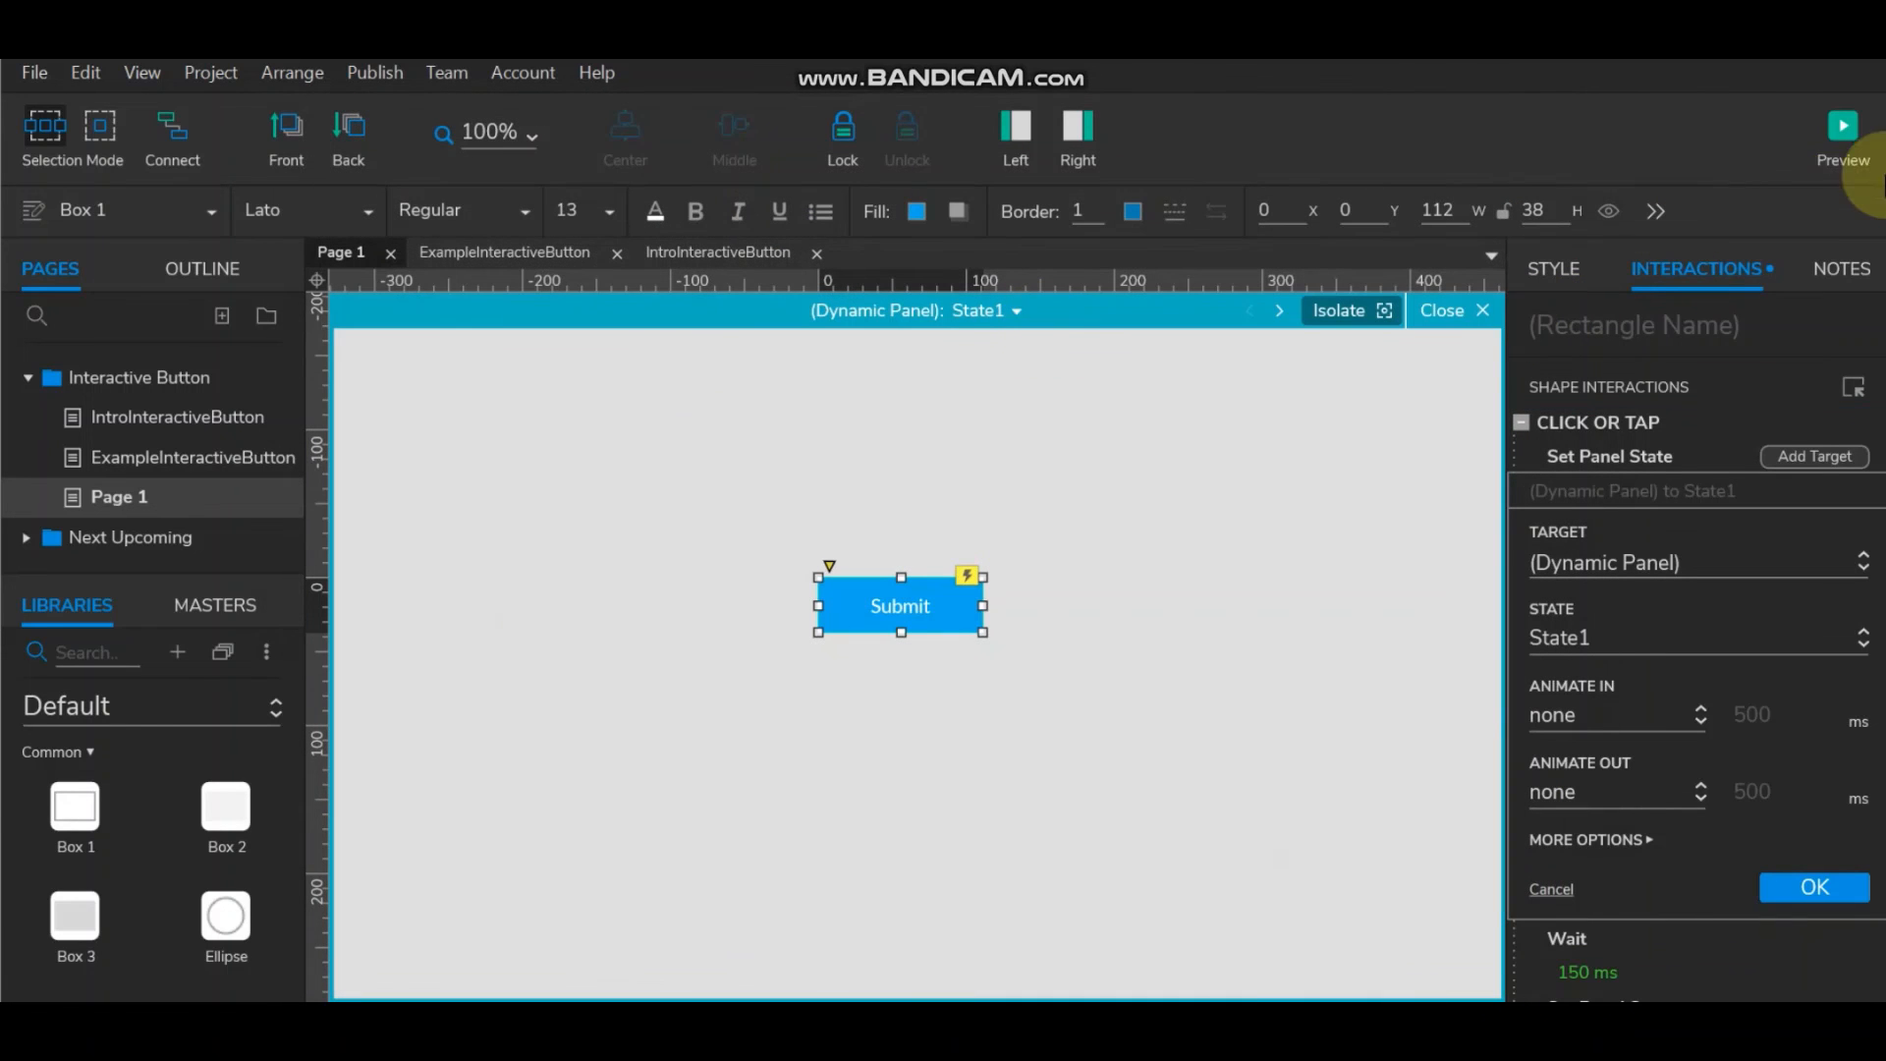
Preview the page in the browser and test the click animation of the Submit button above Button States.
left_click(1842, 127)
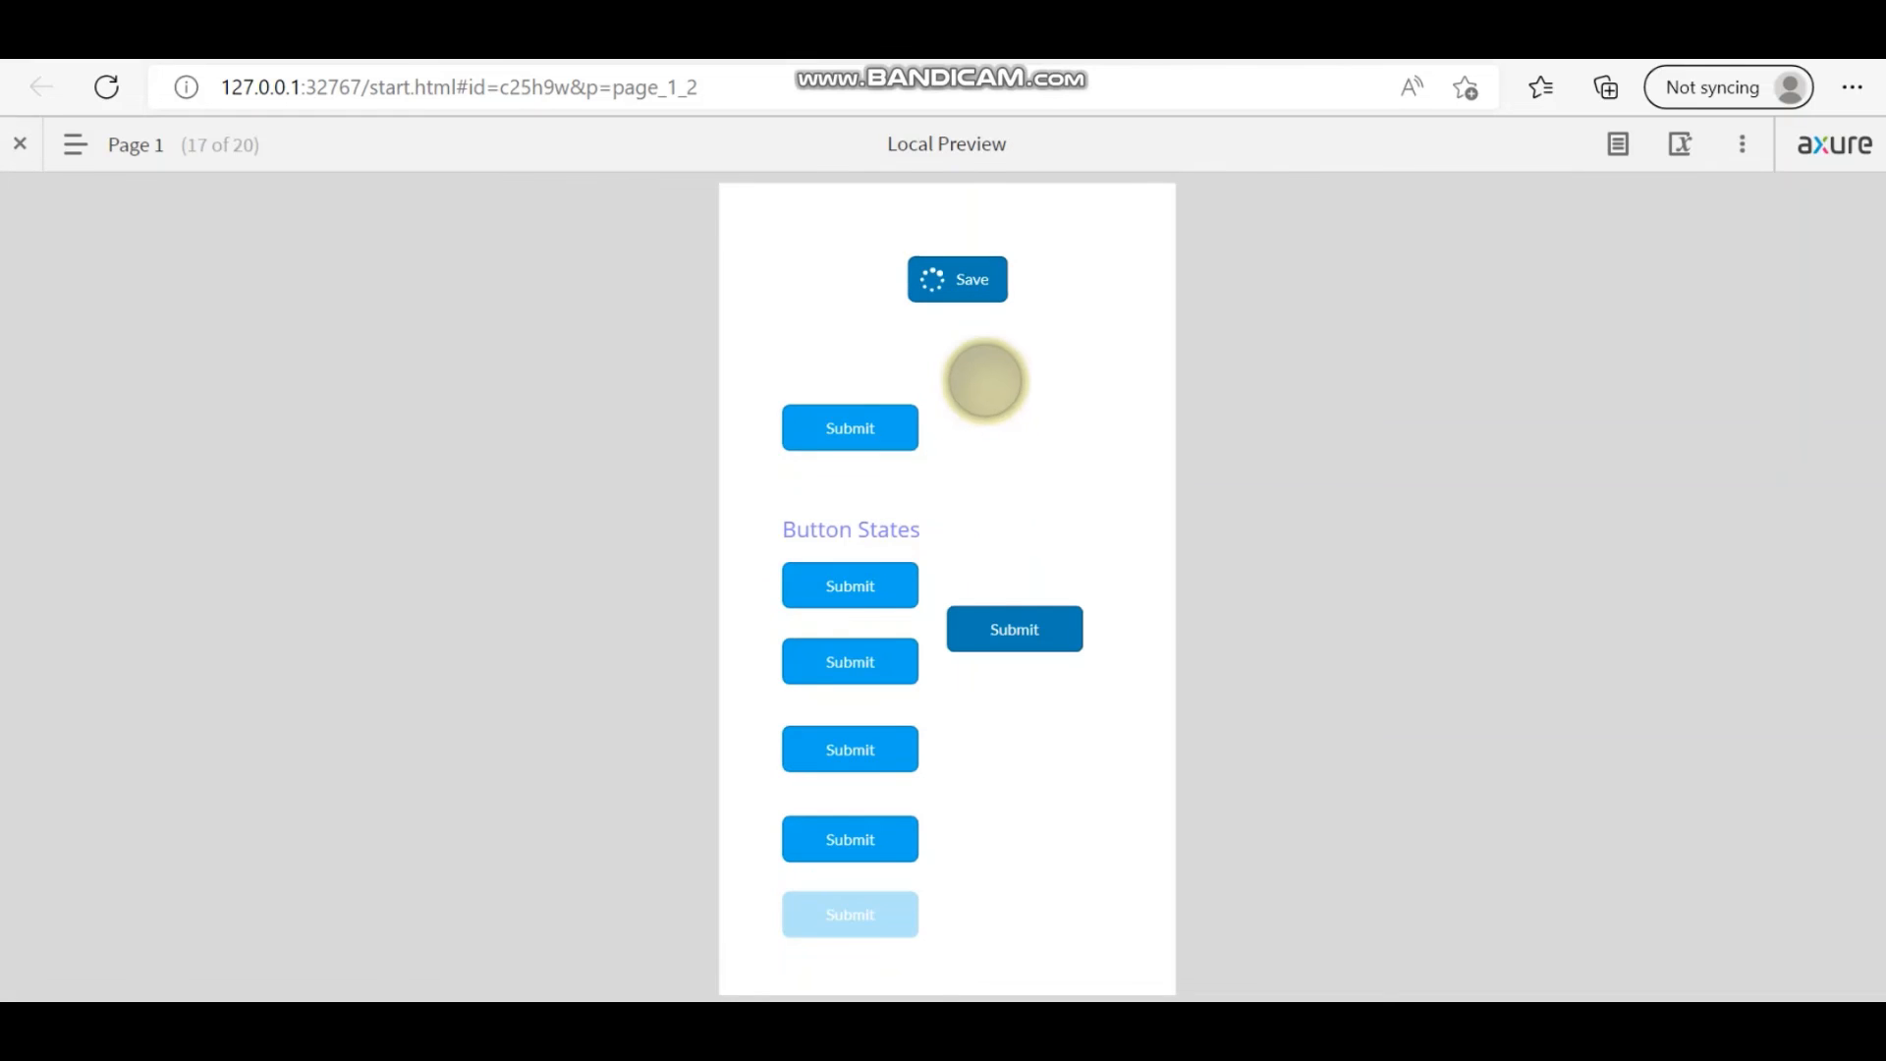
left_click(871, 425)
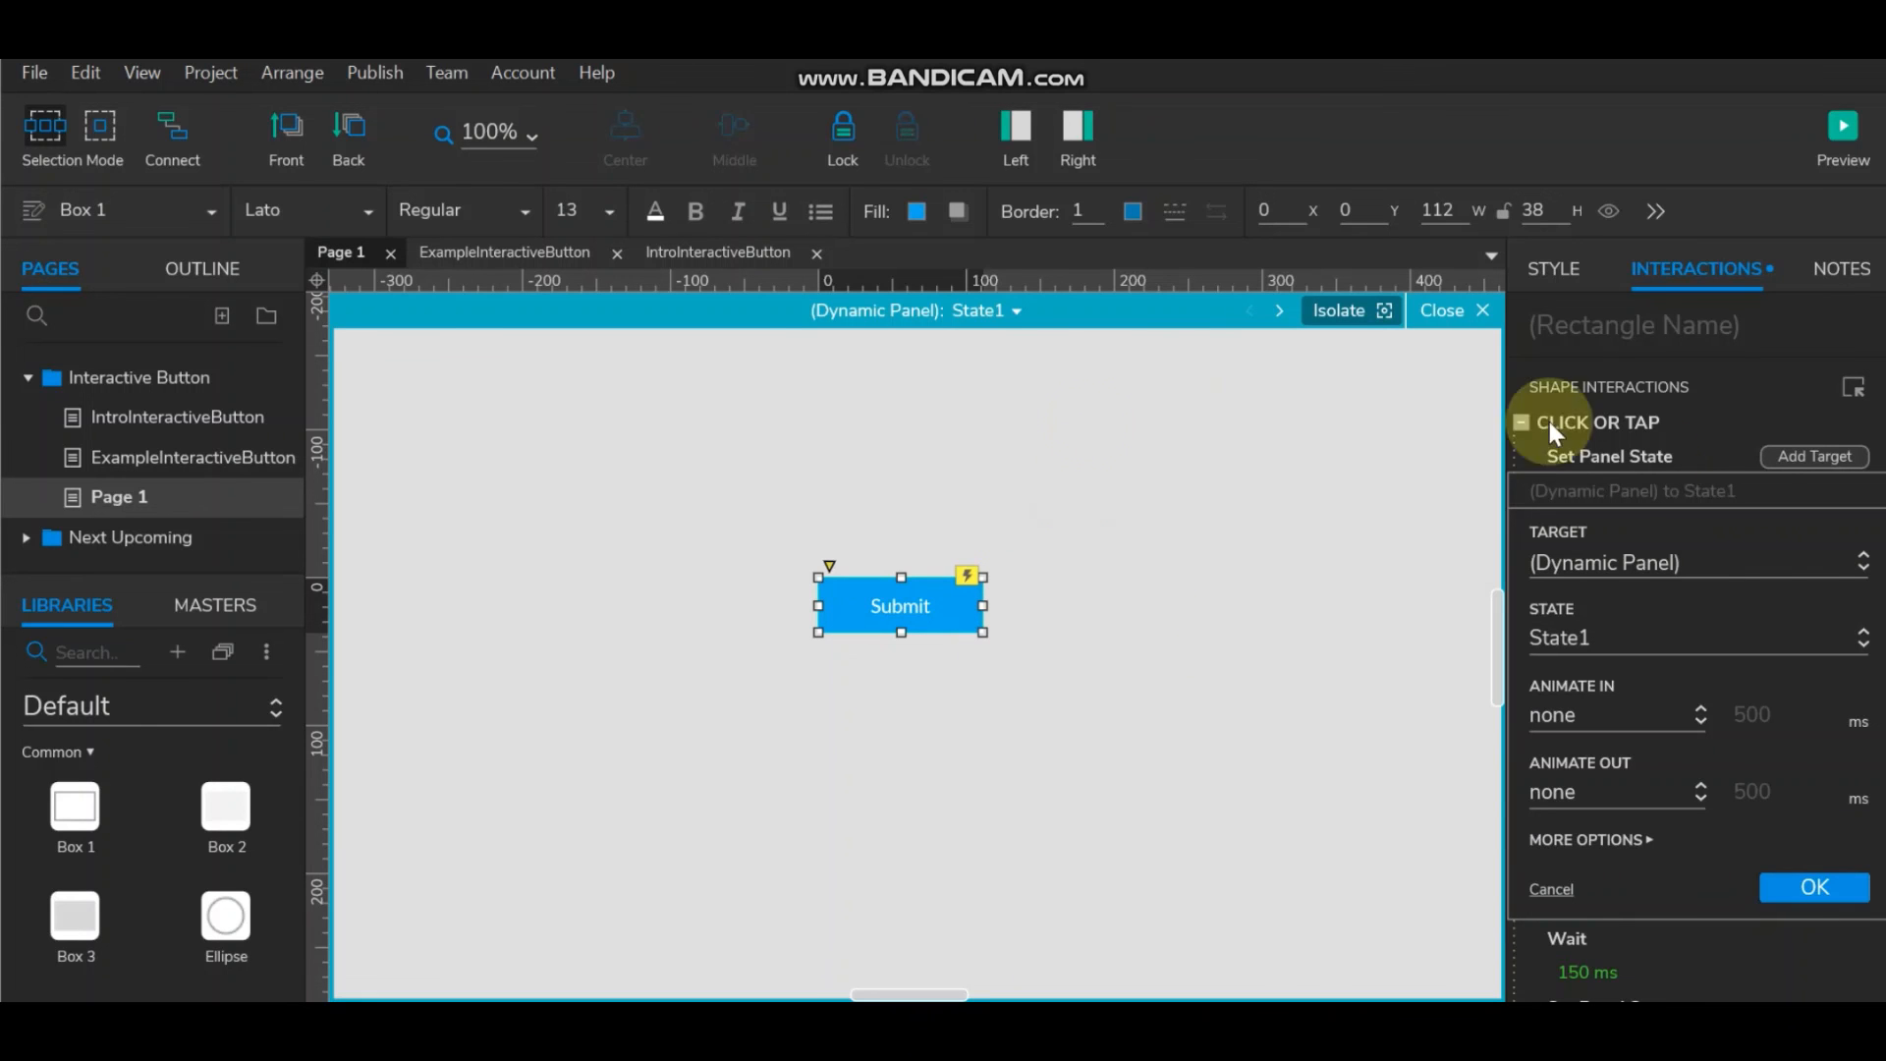
Accept the open State1 panel action and set the first Wait action to 250 ms.
left_click(1816, 887)
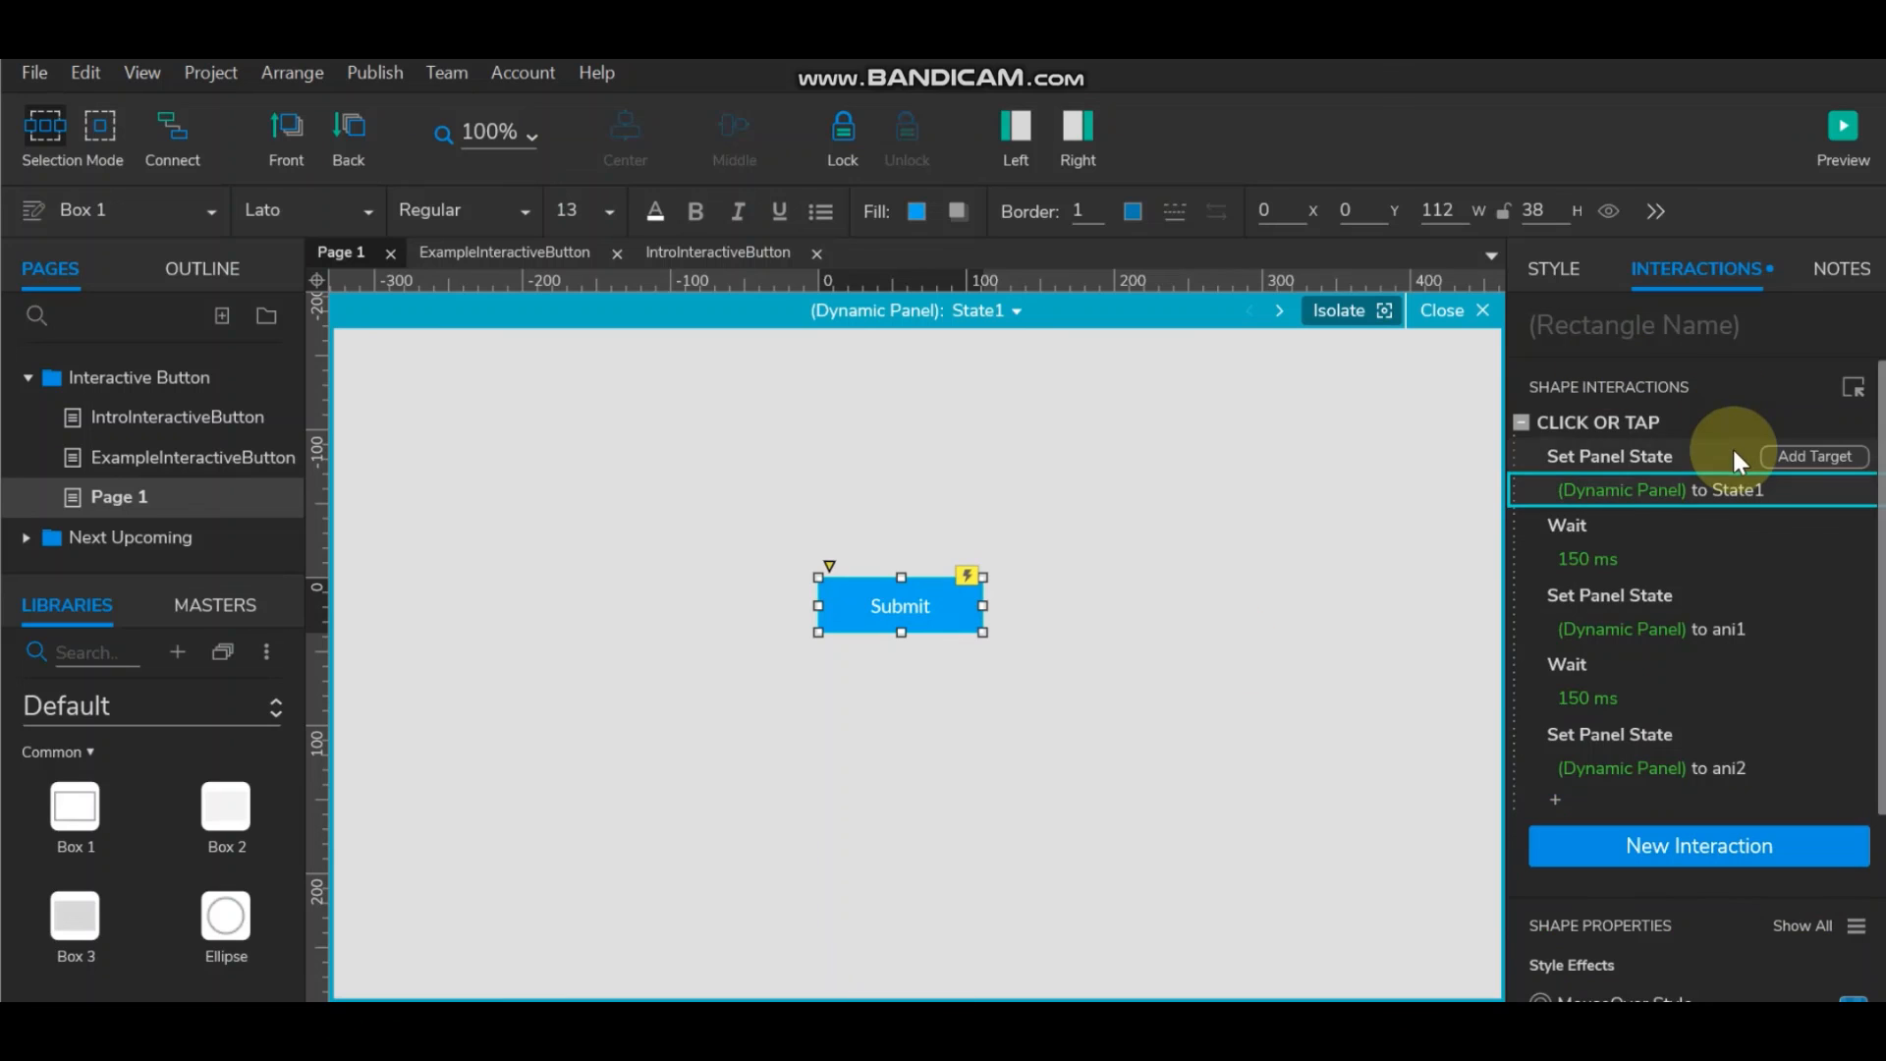
left_click(1594, 439)
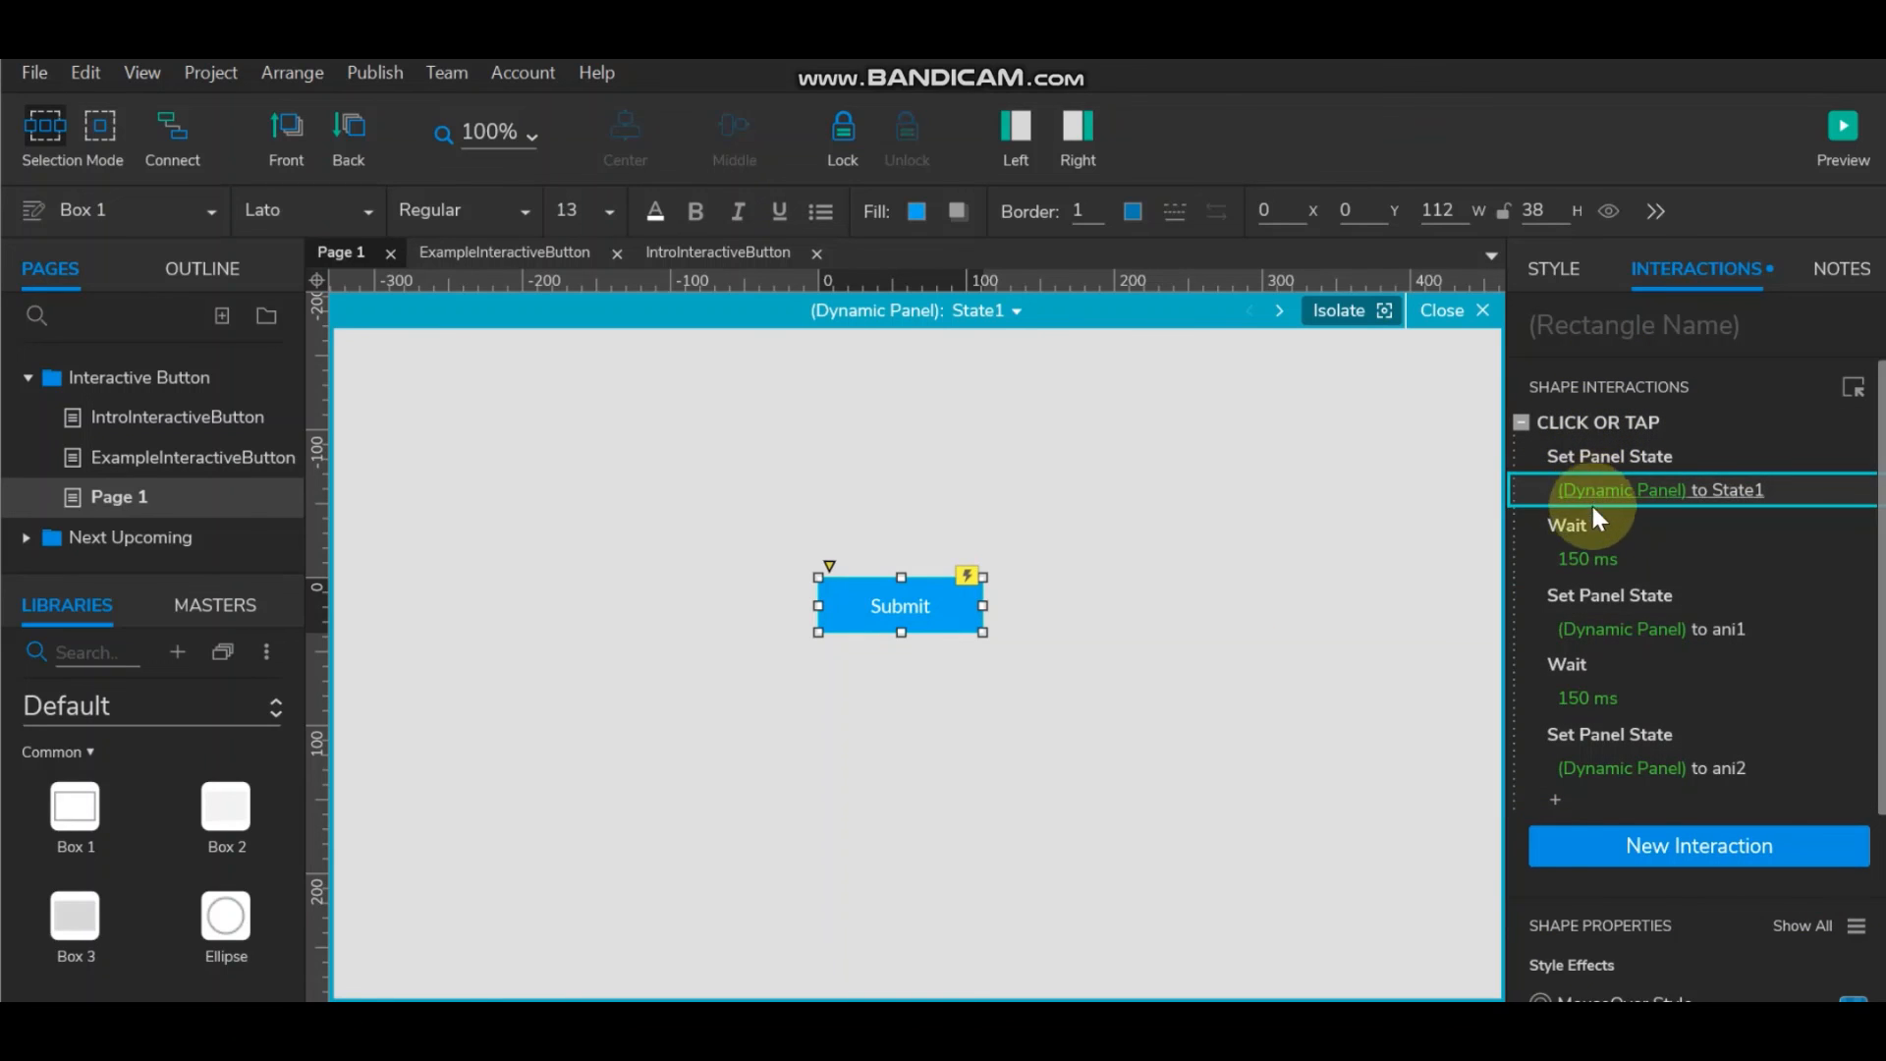
left_click(1597, 556)
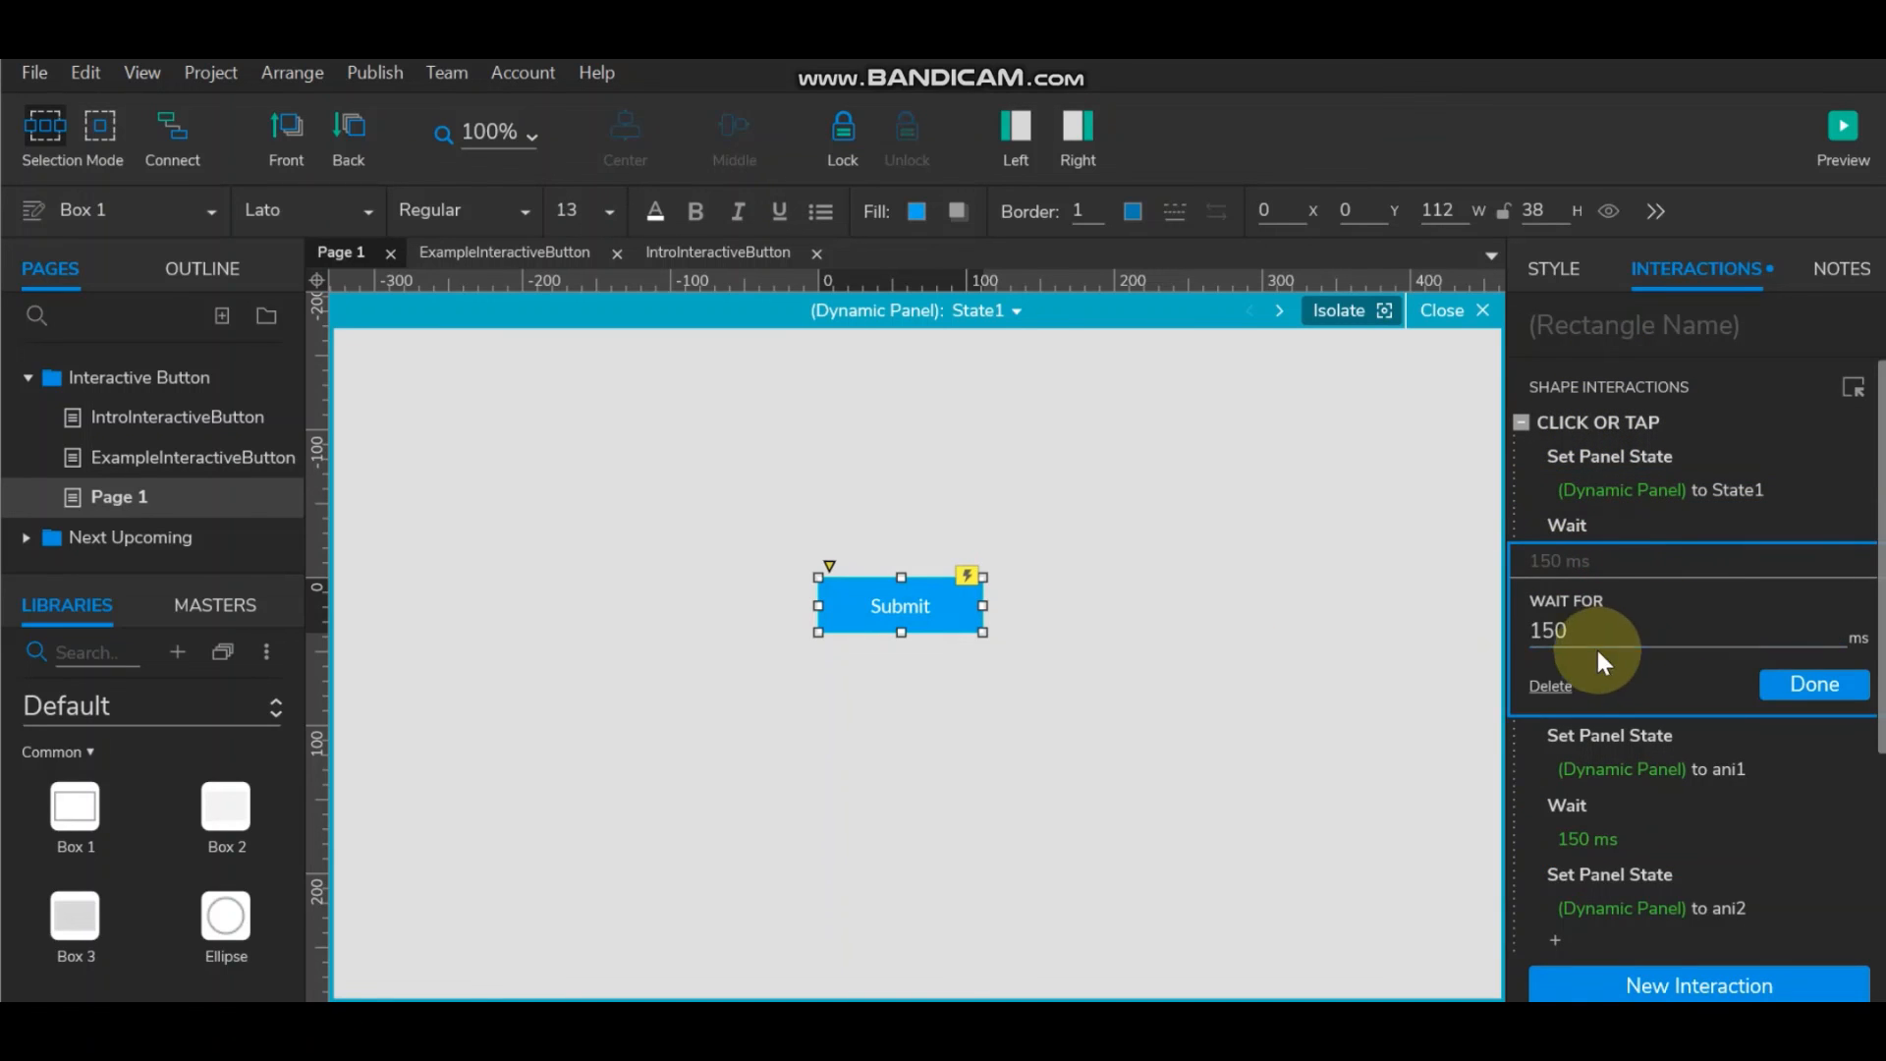
double_click(1601, 629)
type("2")
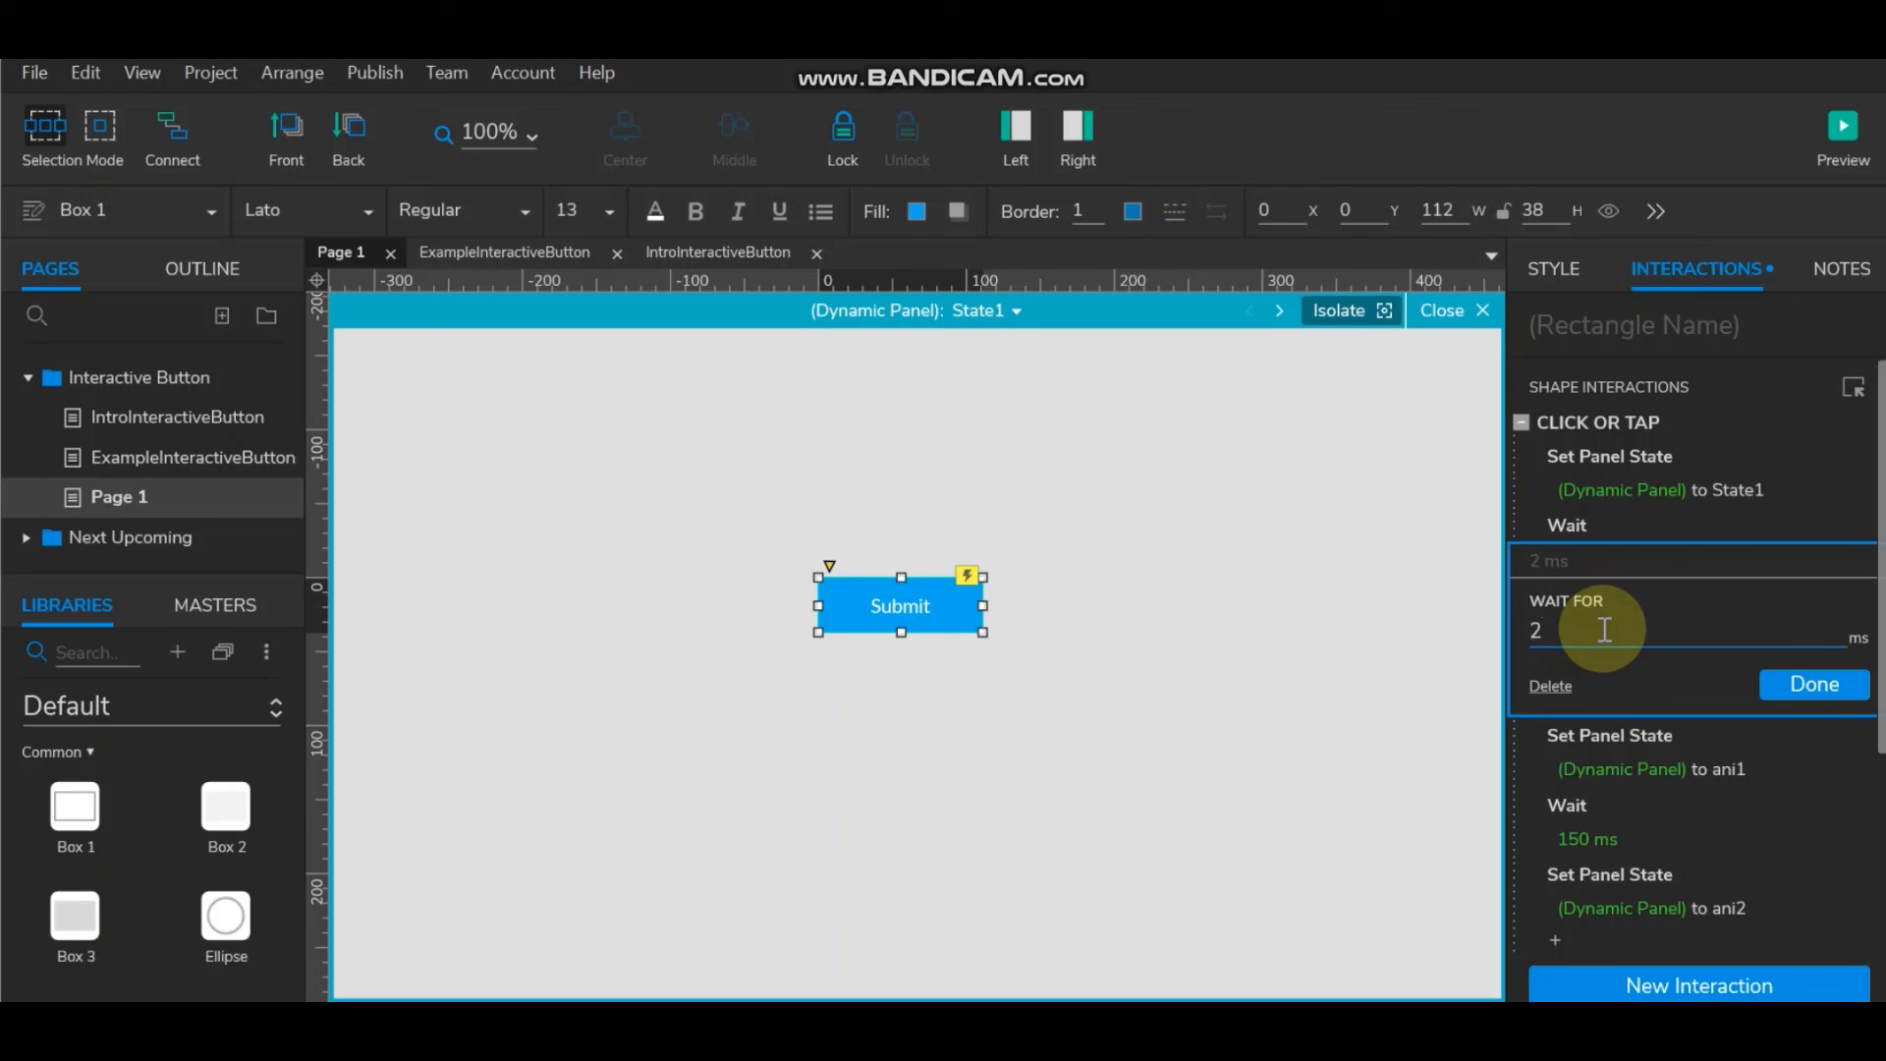
type("50")
left_click(1850, 685)
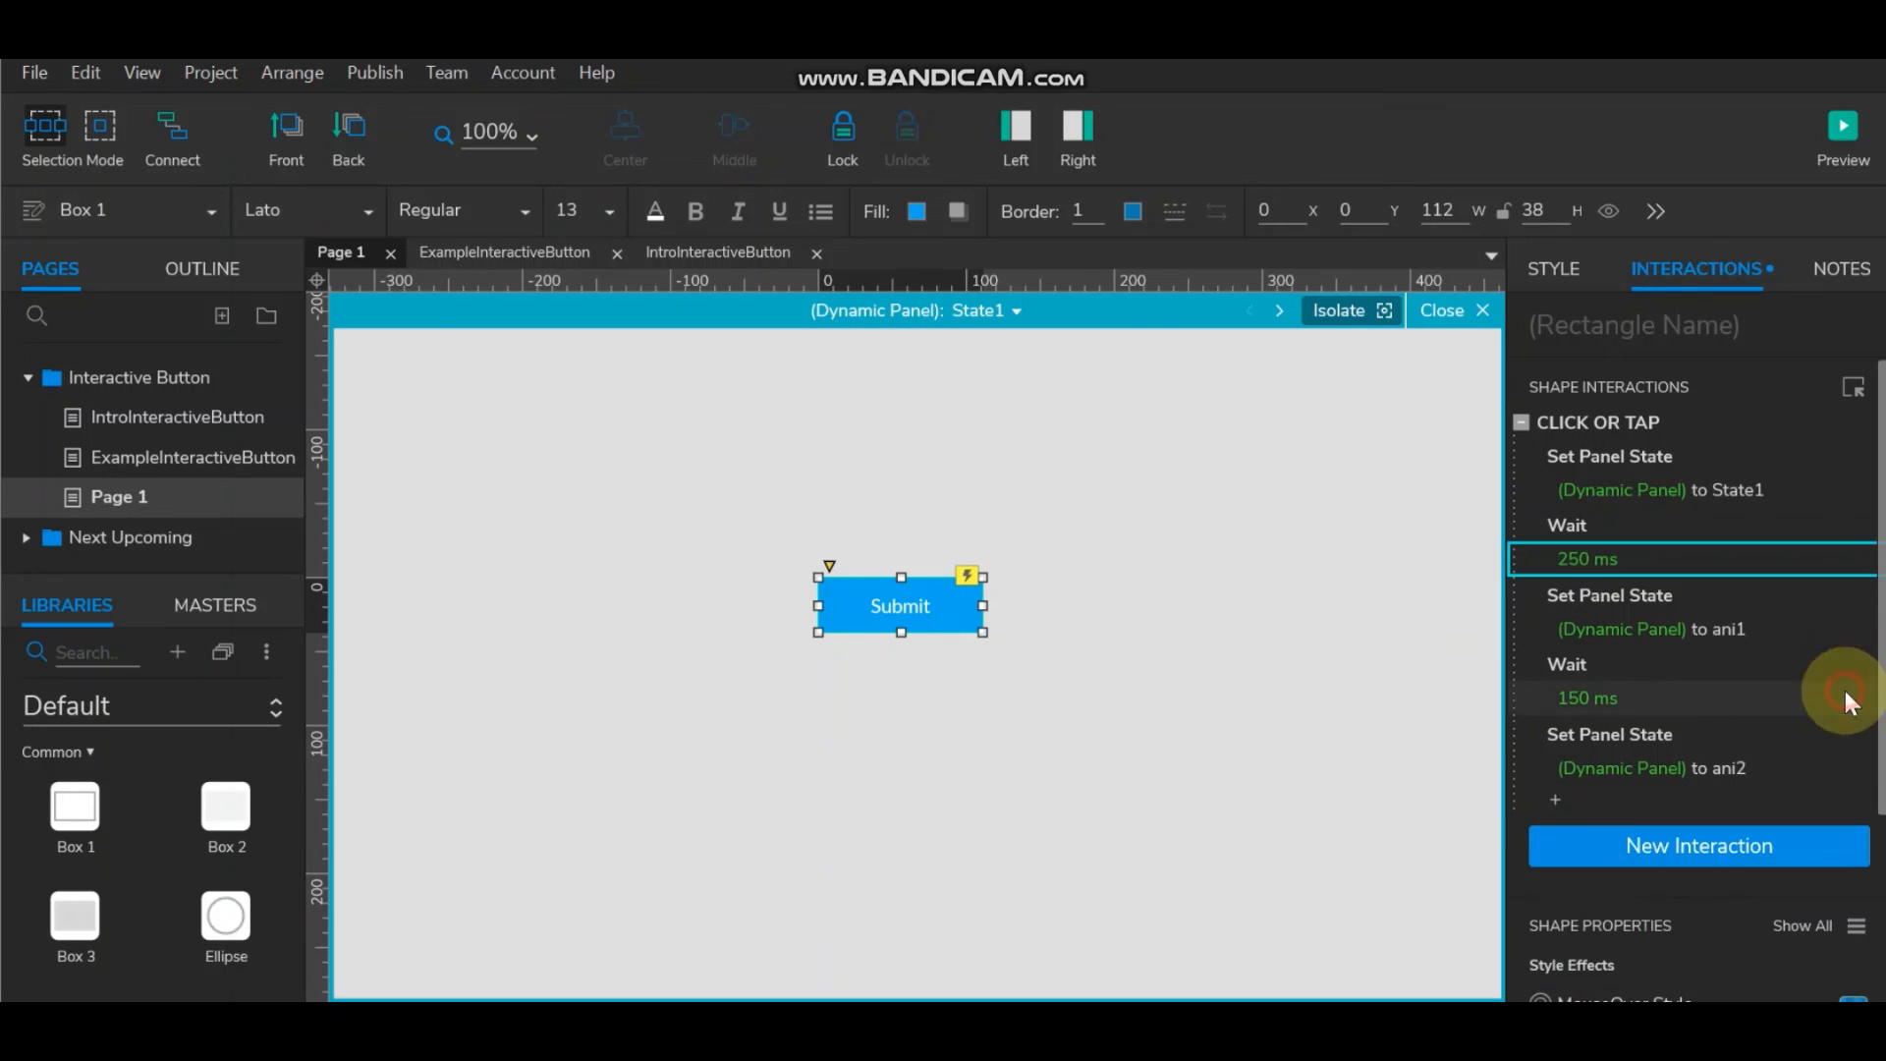
Set the second Wait action, between the ani1 and ani2 panel state actions, to 250 ms.
left_click(1605, 699)
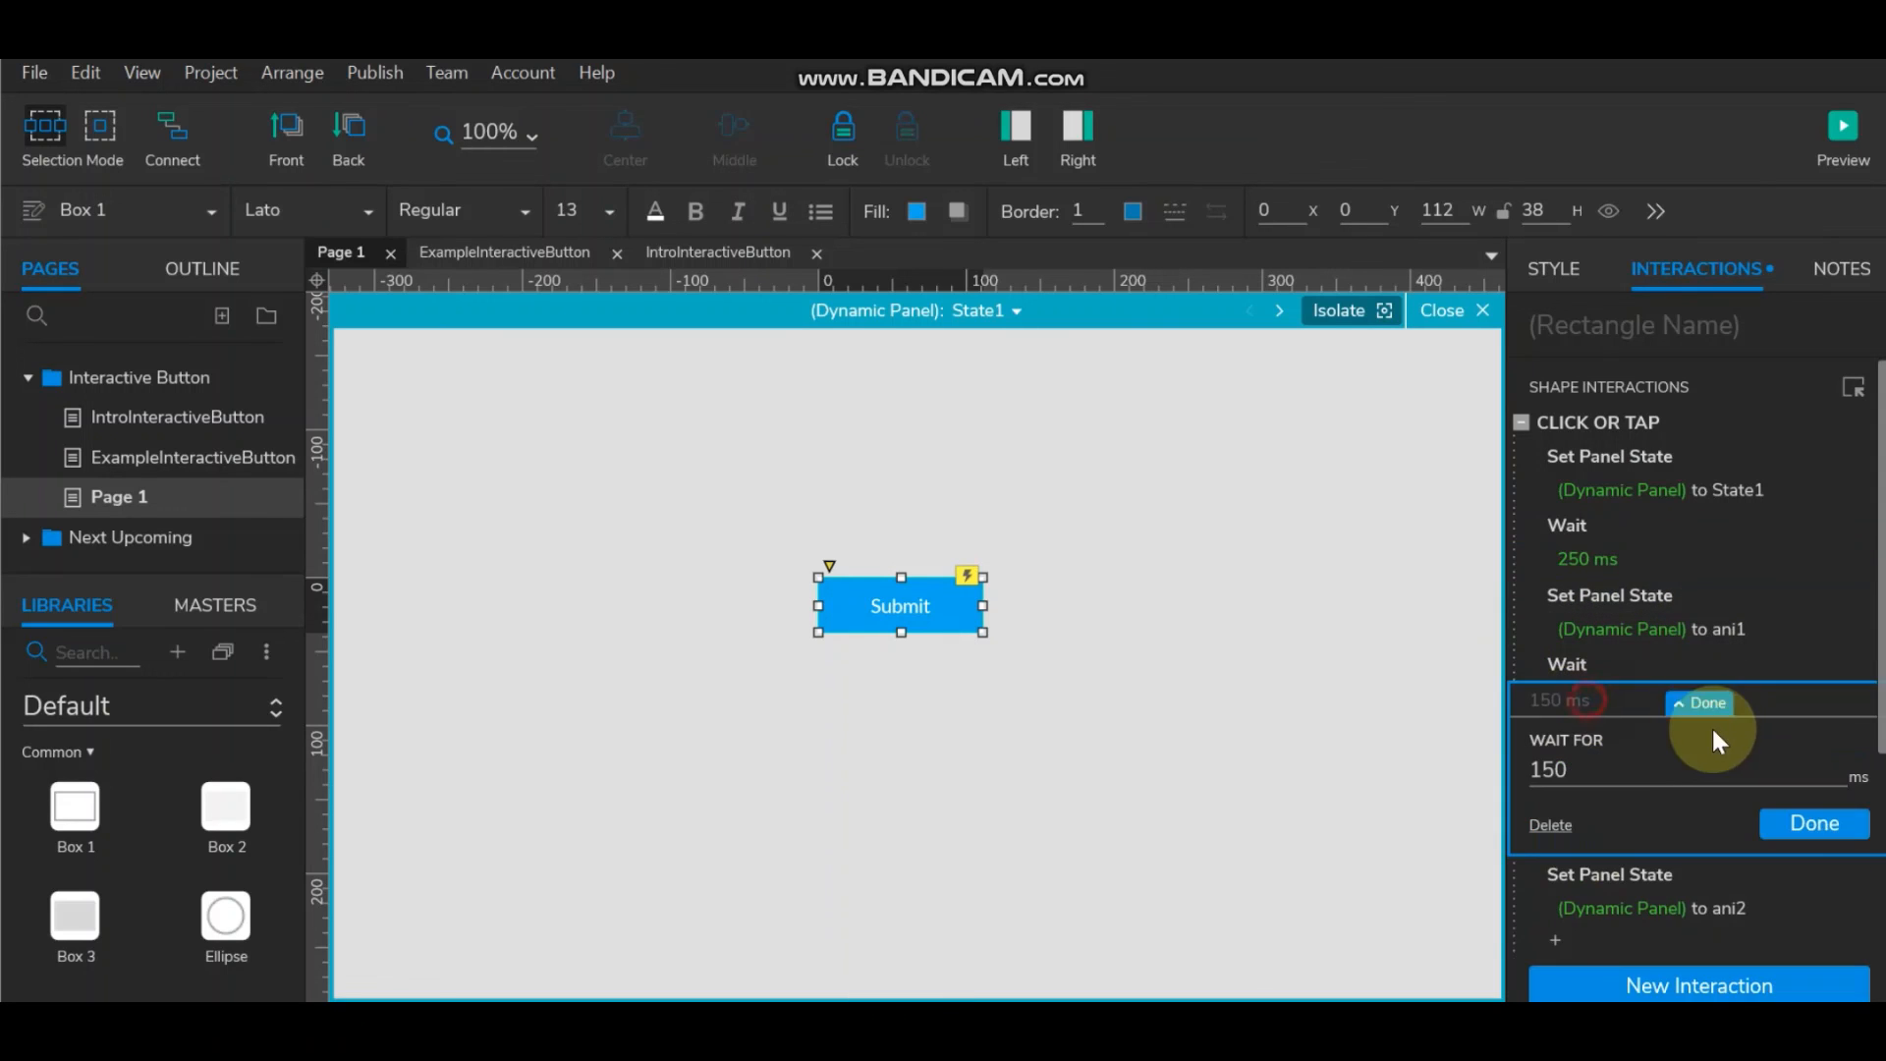
double_click(1621, 773)
type("25")
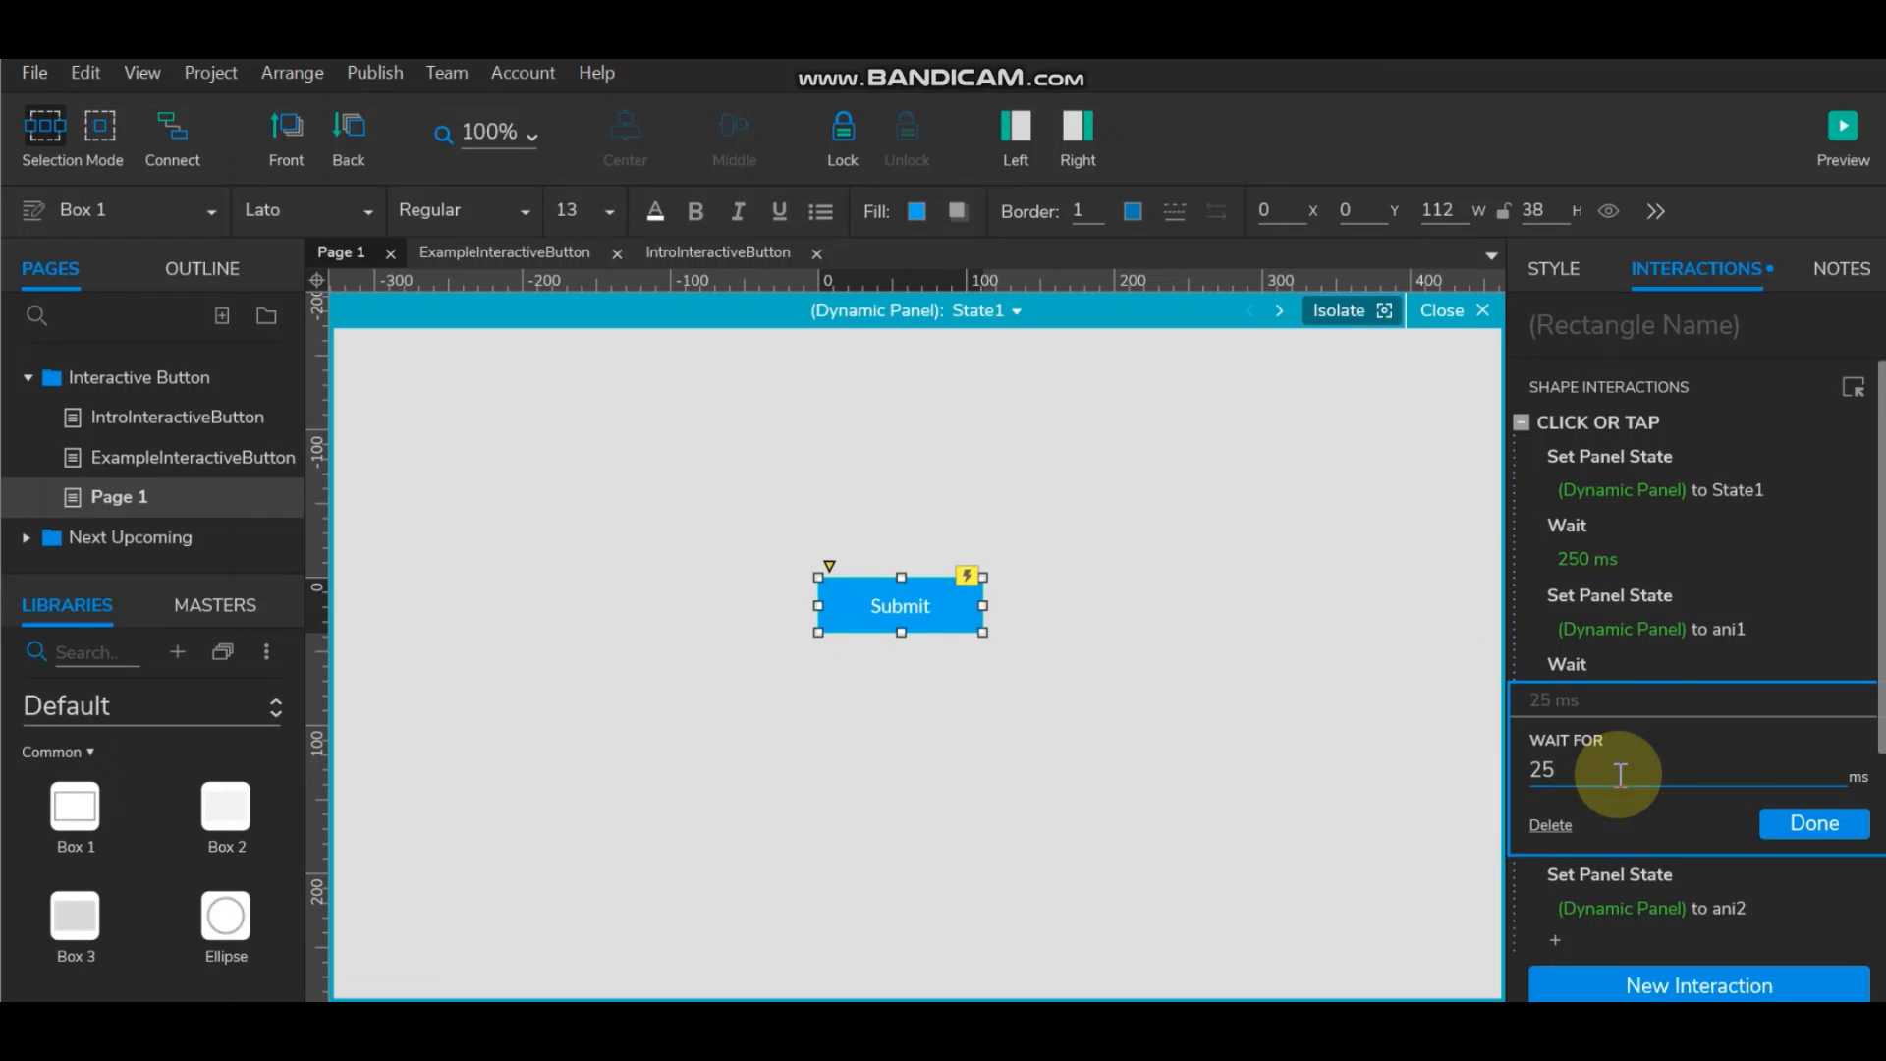
type("0")
left_click(1811, 827)
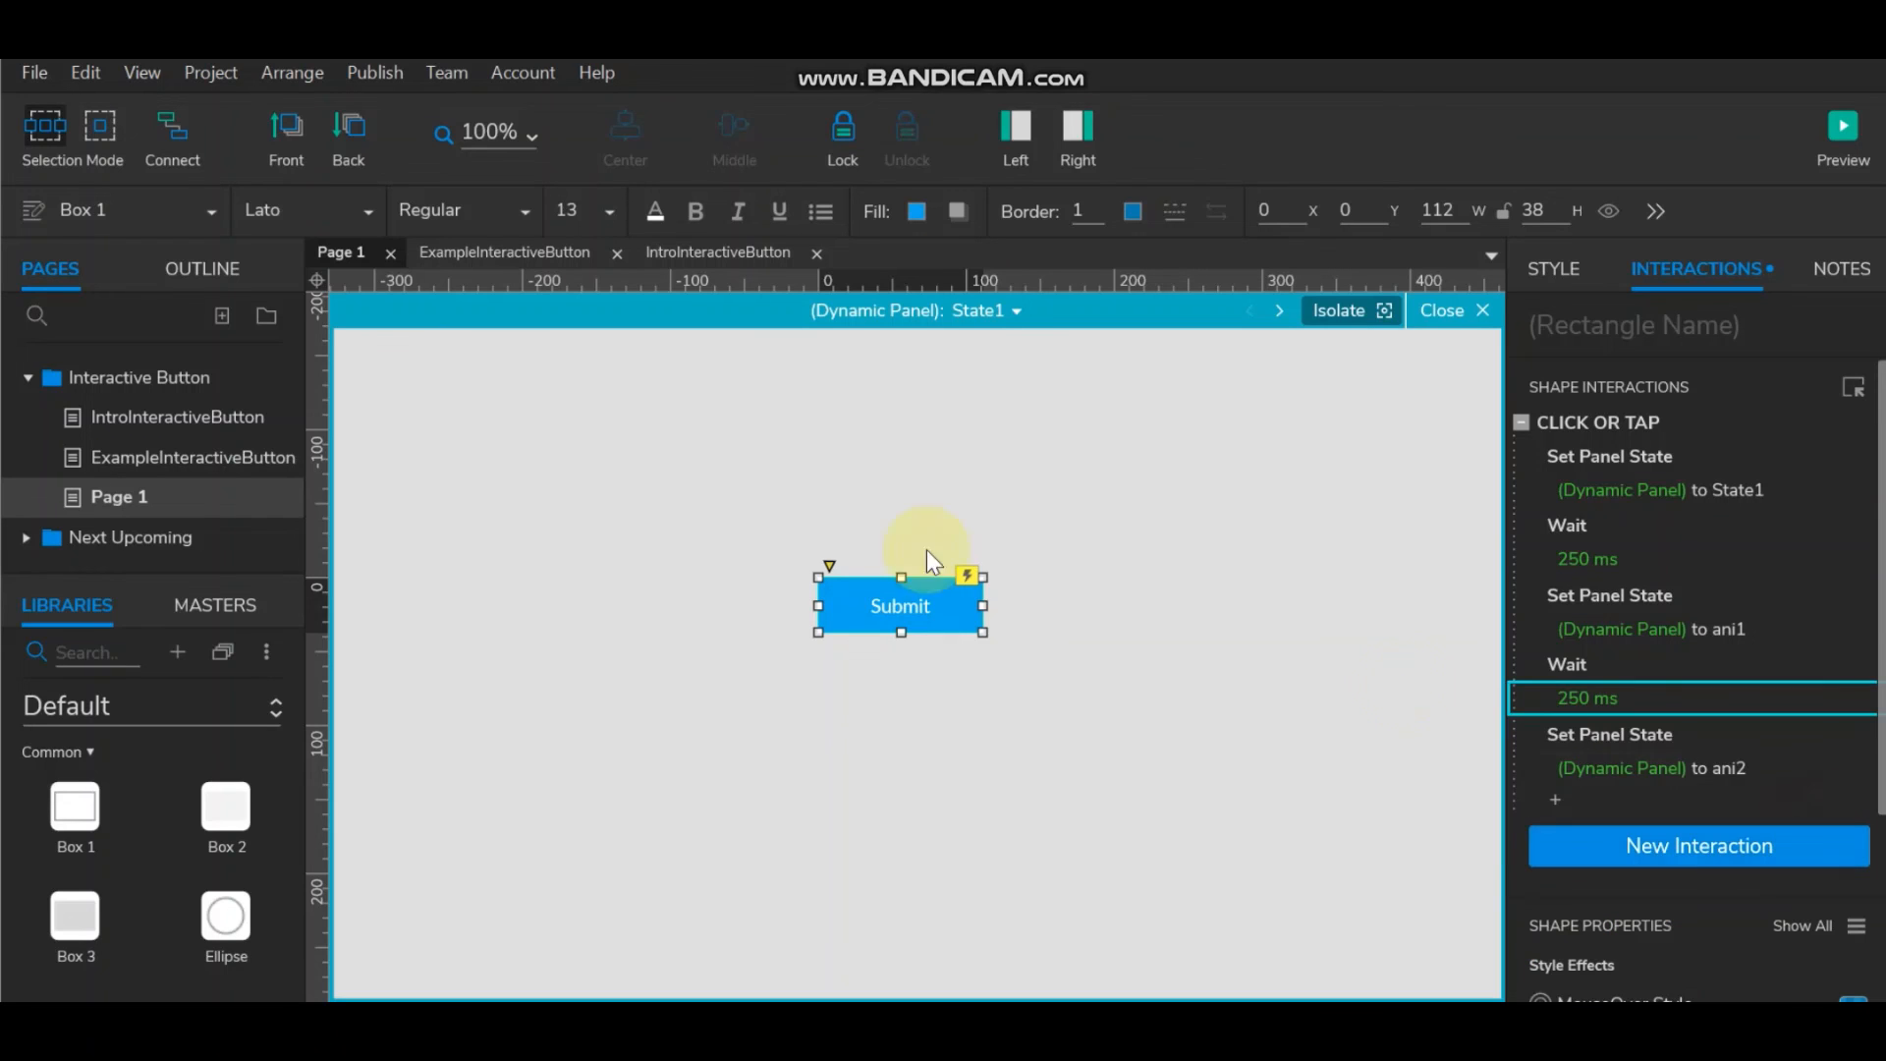
Preview the page in the browser, reload it and test the click animation of the Submit button above Button States.
left_click(1842, 130)
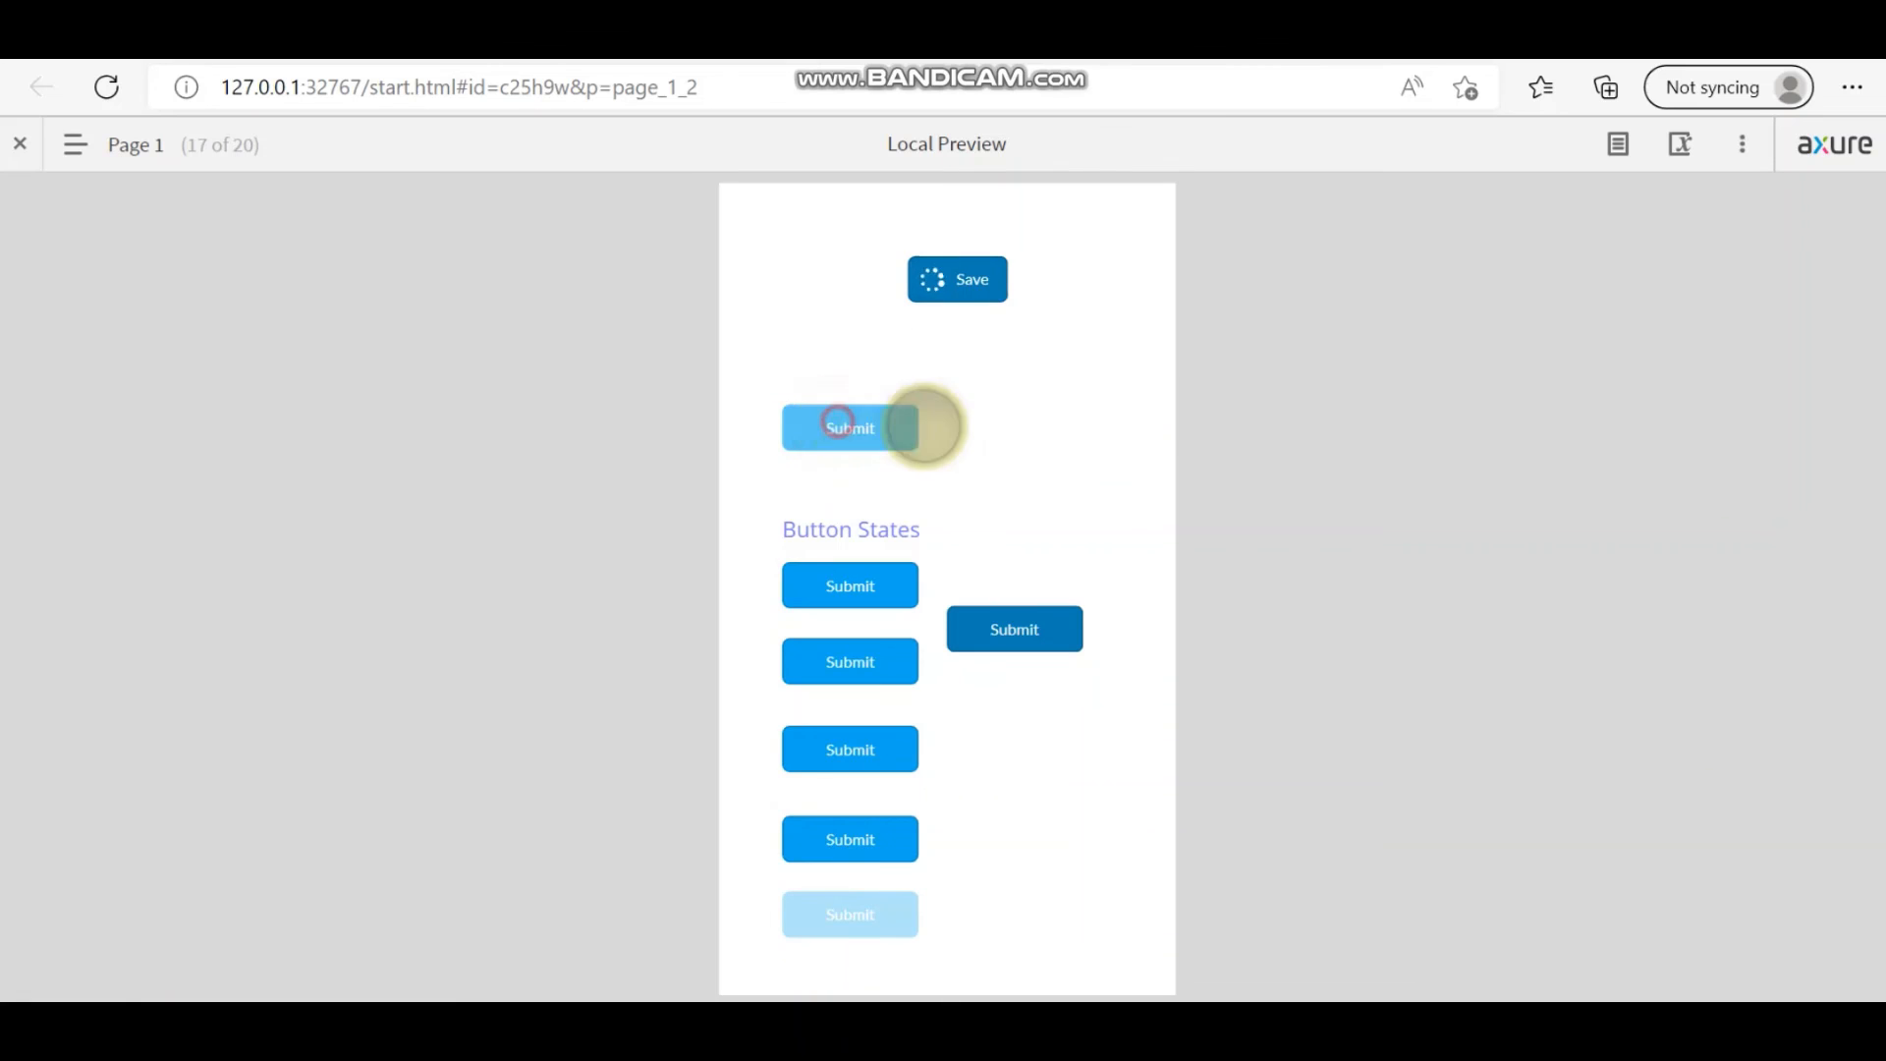
left_click(108, 89)
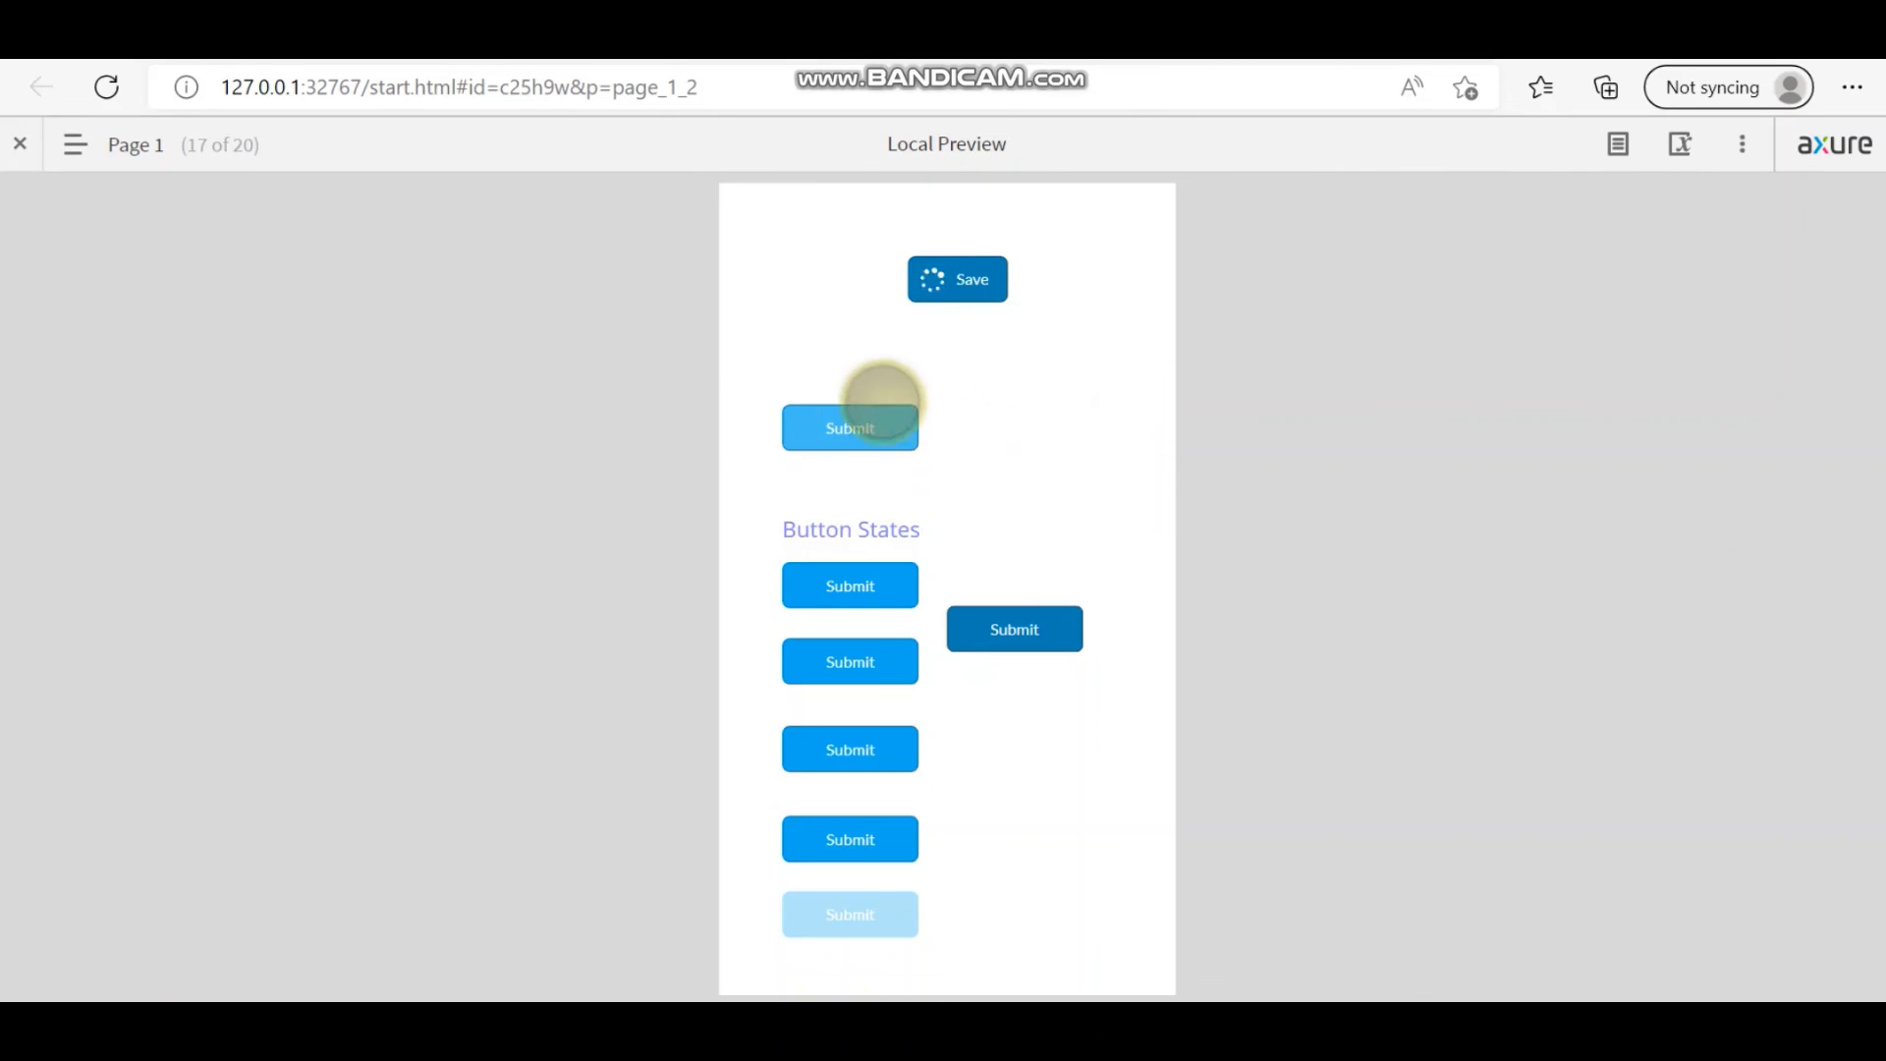
left_click(880, 429)
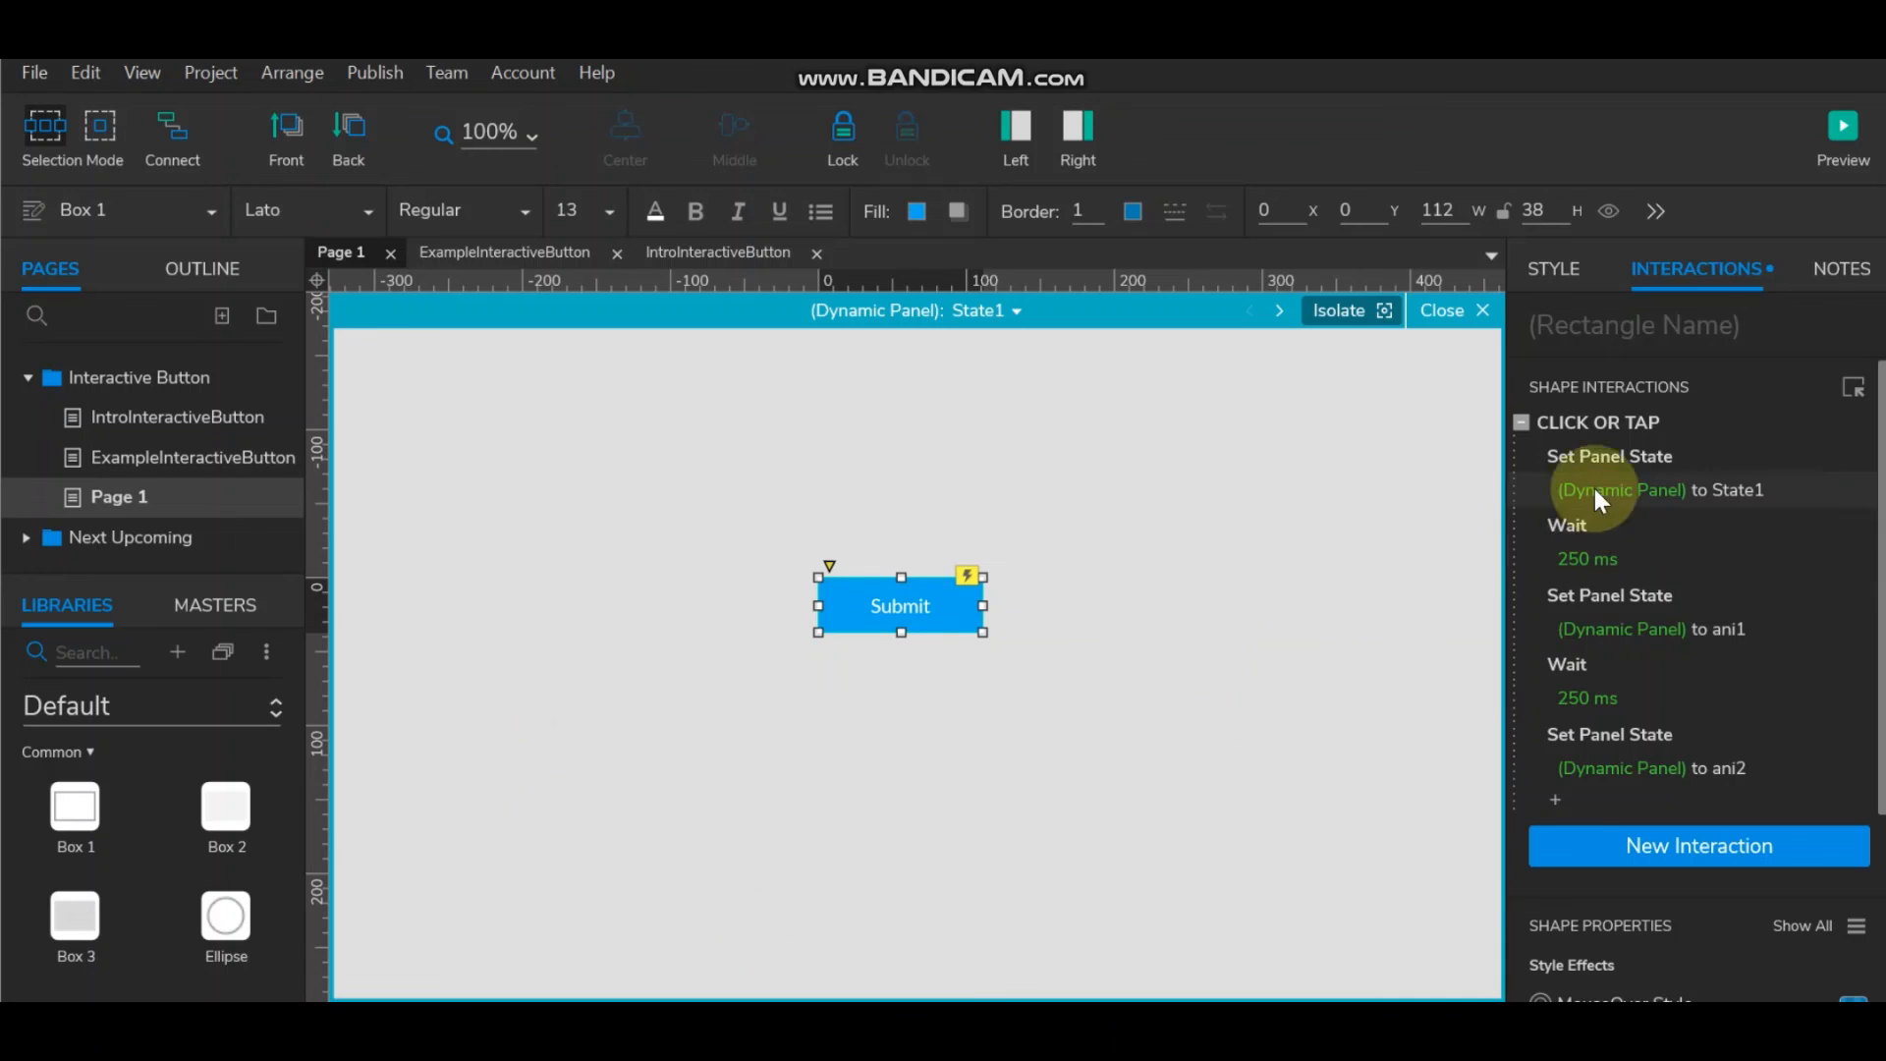
Copy the Click or Tap interaction of State1's Submit button and paste it onto the Submit button in the ani2 state.
left_click(1586, 416)
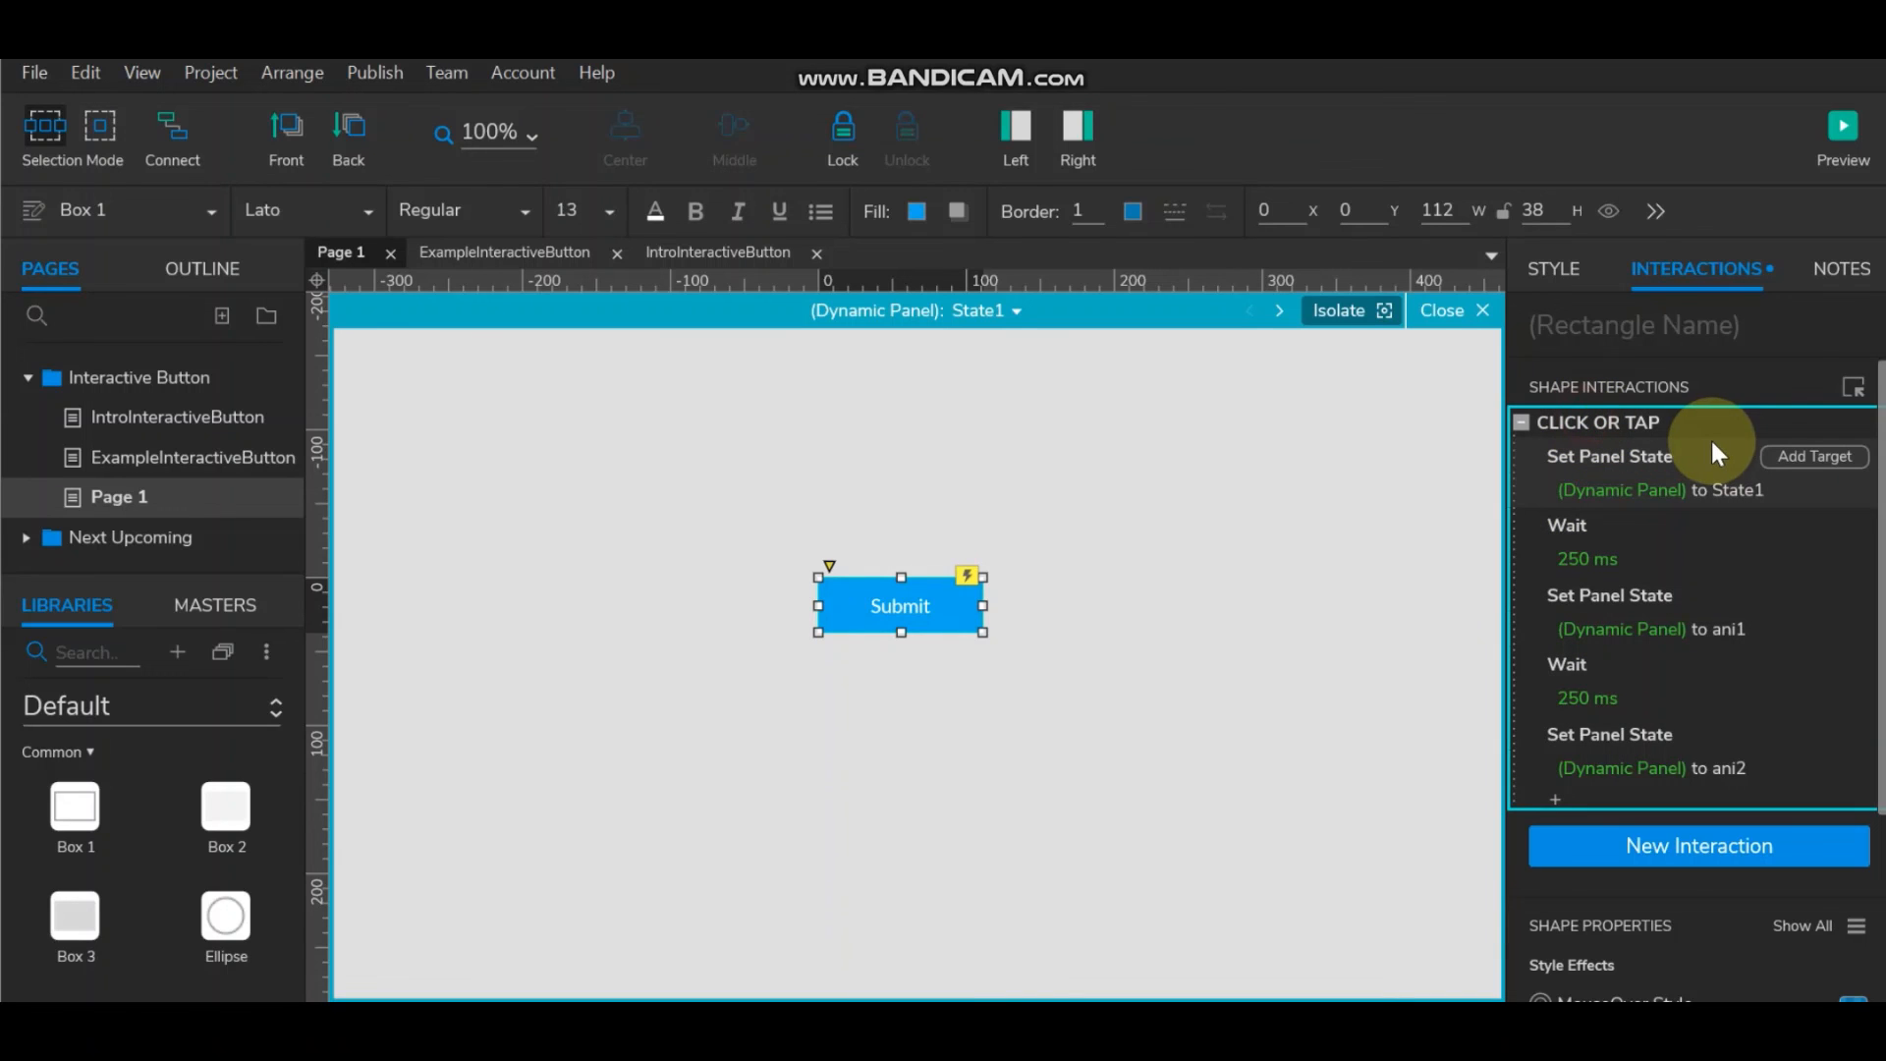
left_click(1011, 311)
left_click(1036, 422)
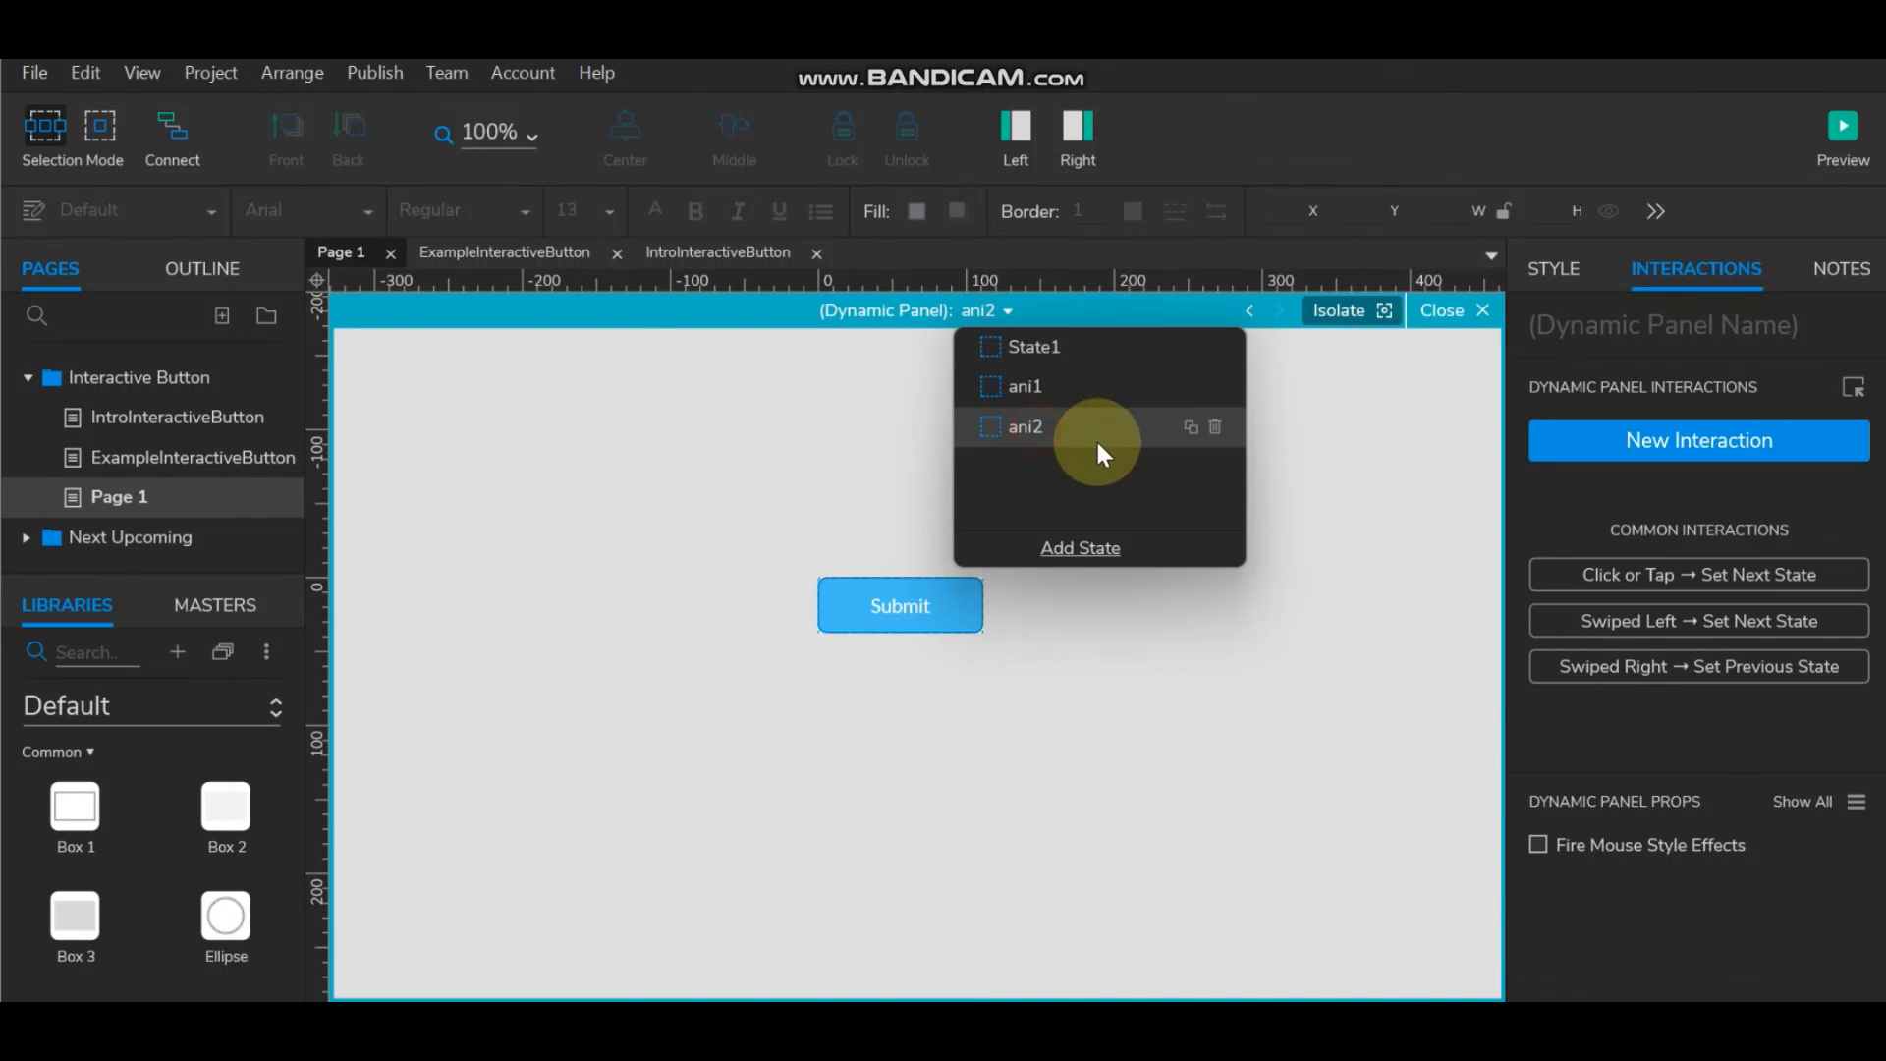
left_click(923, 620)
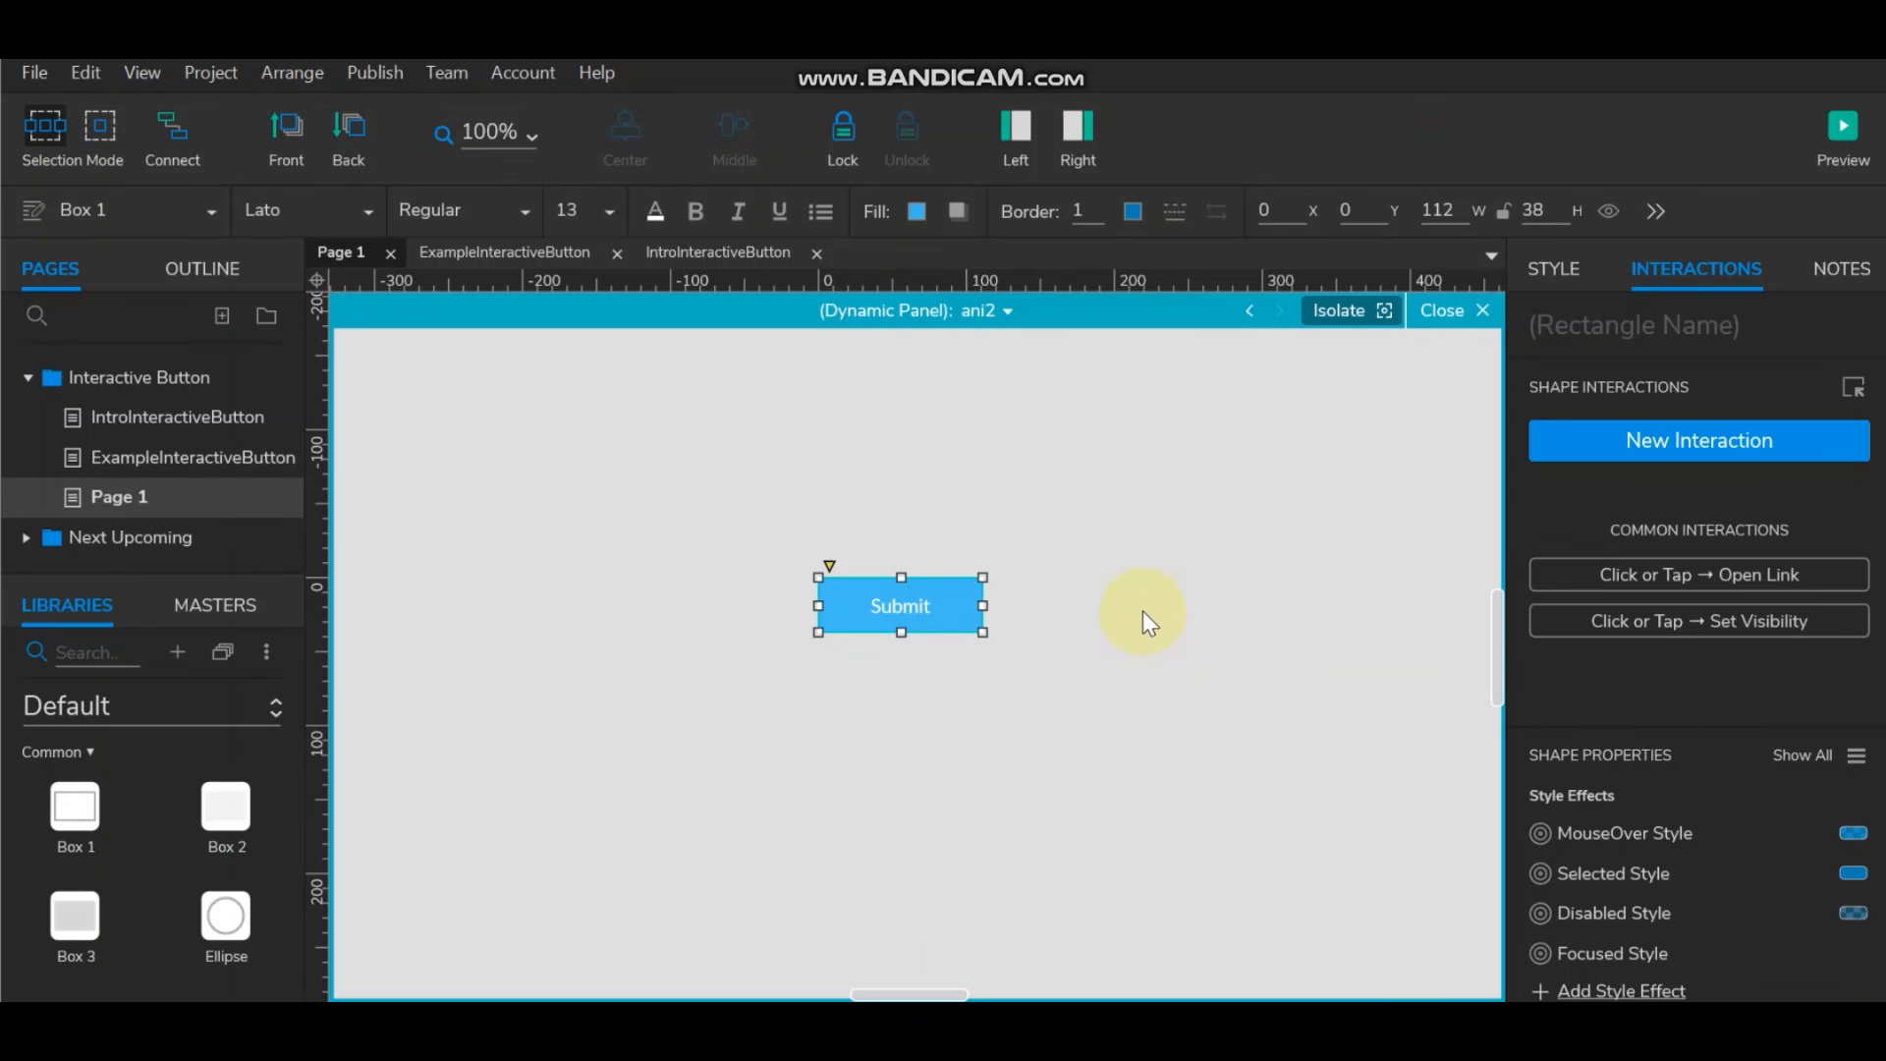
key("ctrl+v")
left_click(1198, 618)
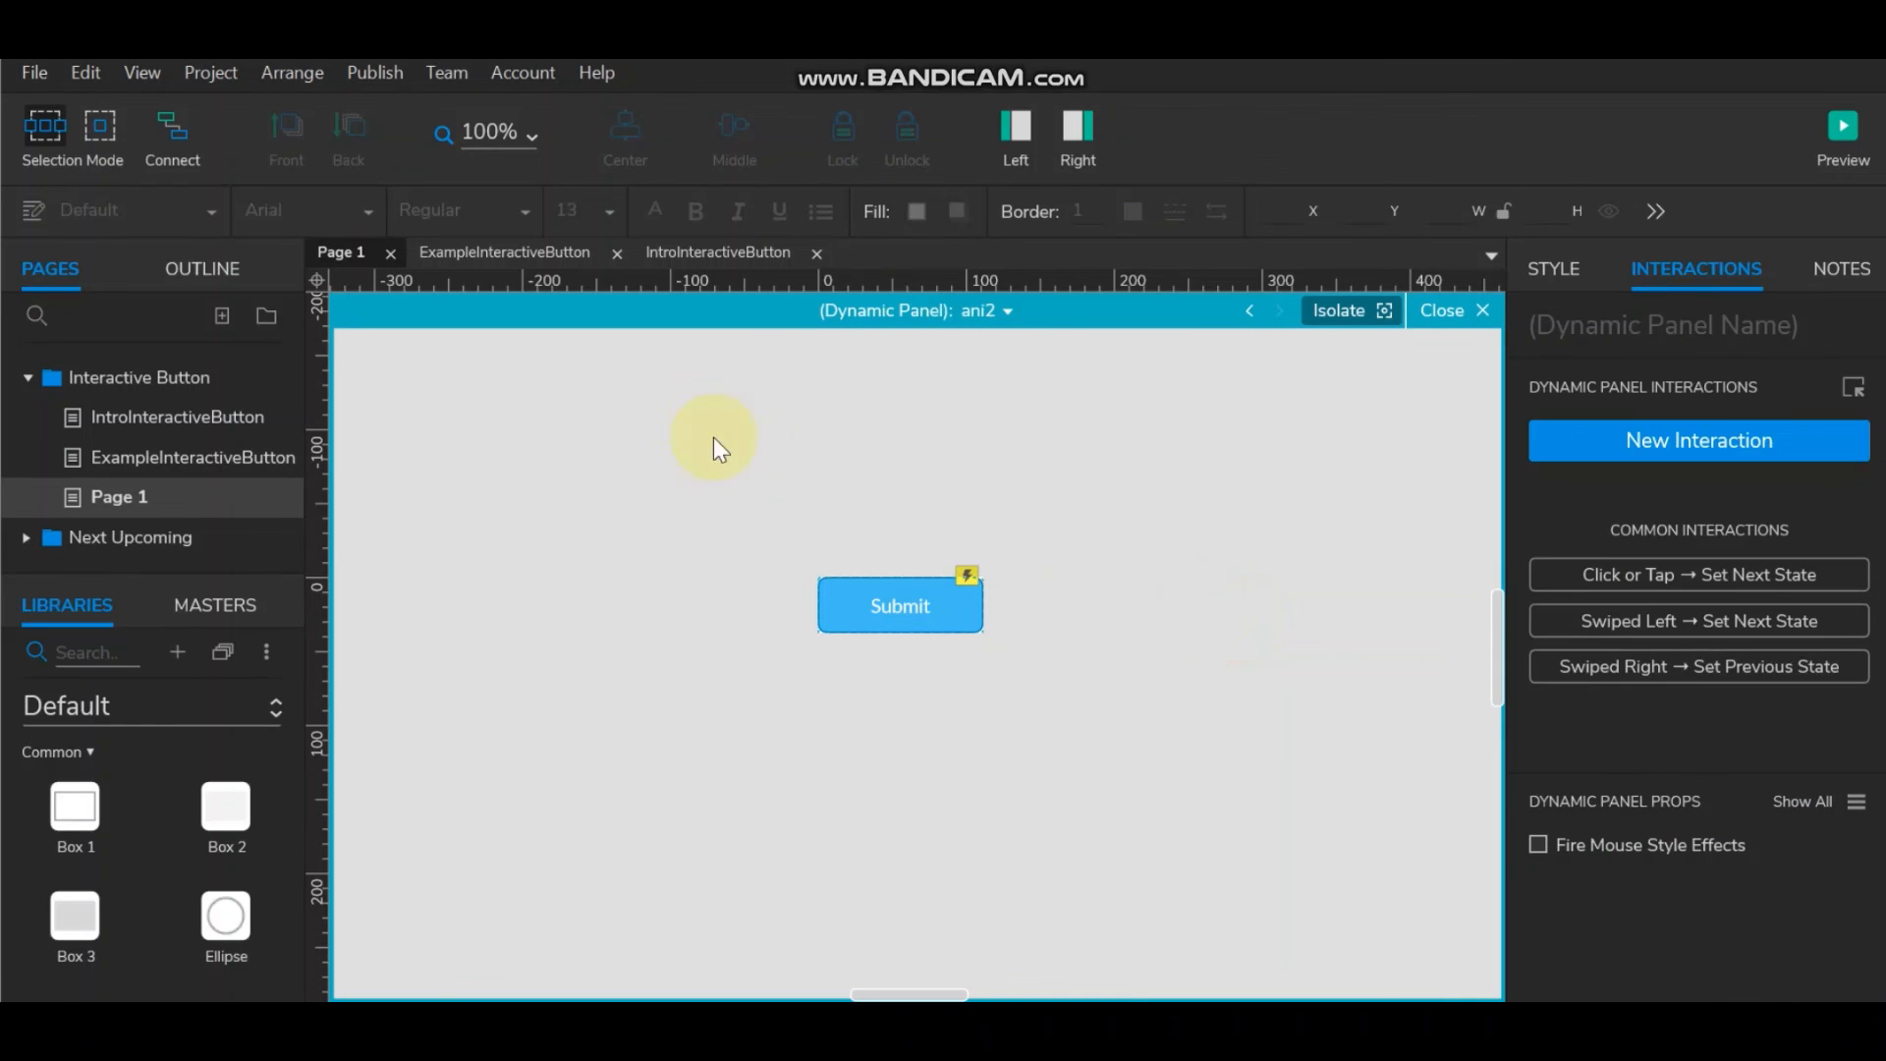
Check the dynamic panel's states, preview the page and test the Submit button with the interaction copied to ani2.
left_click(1002, 311)
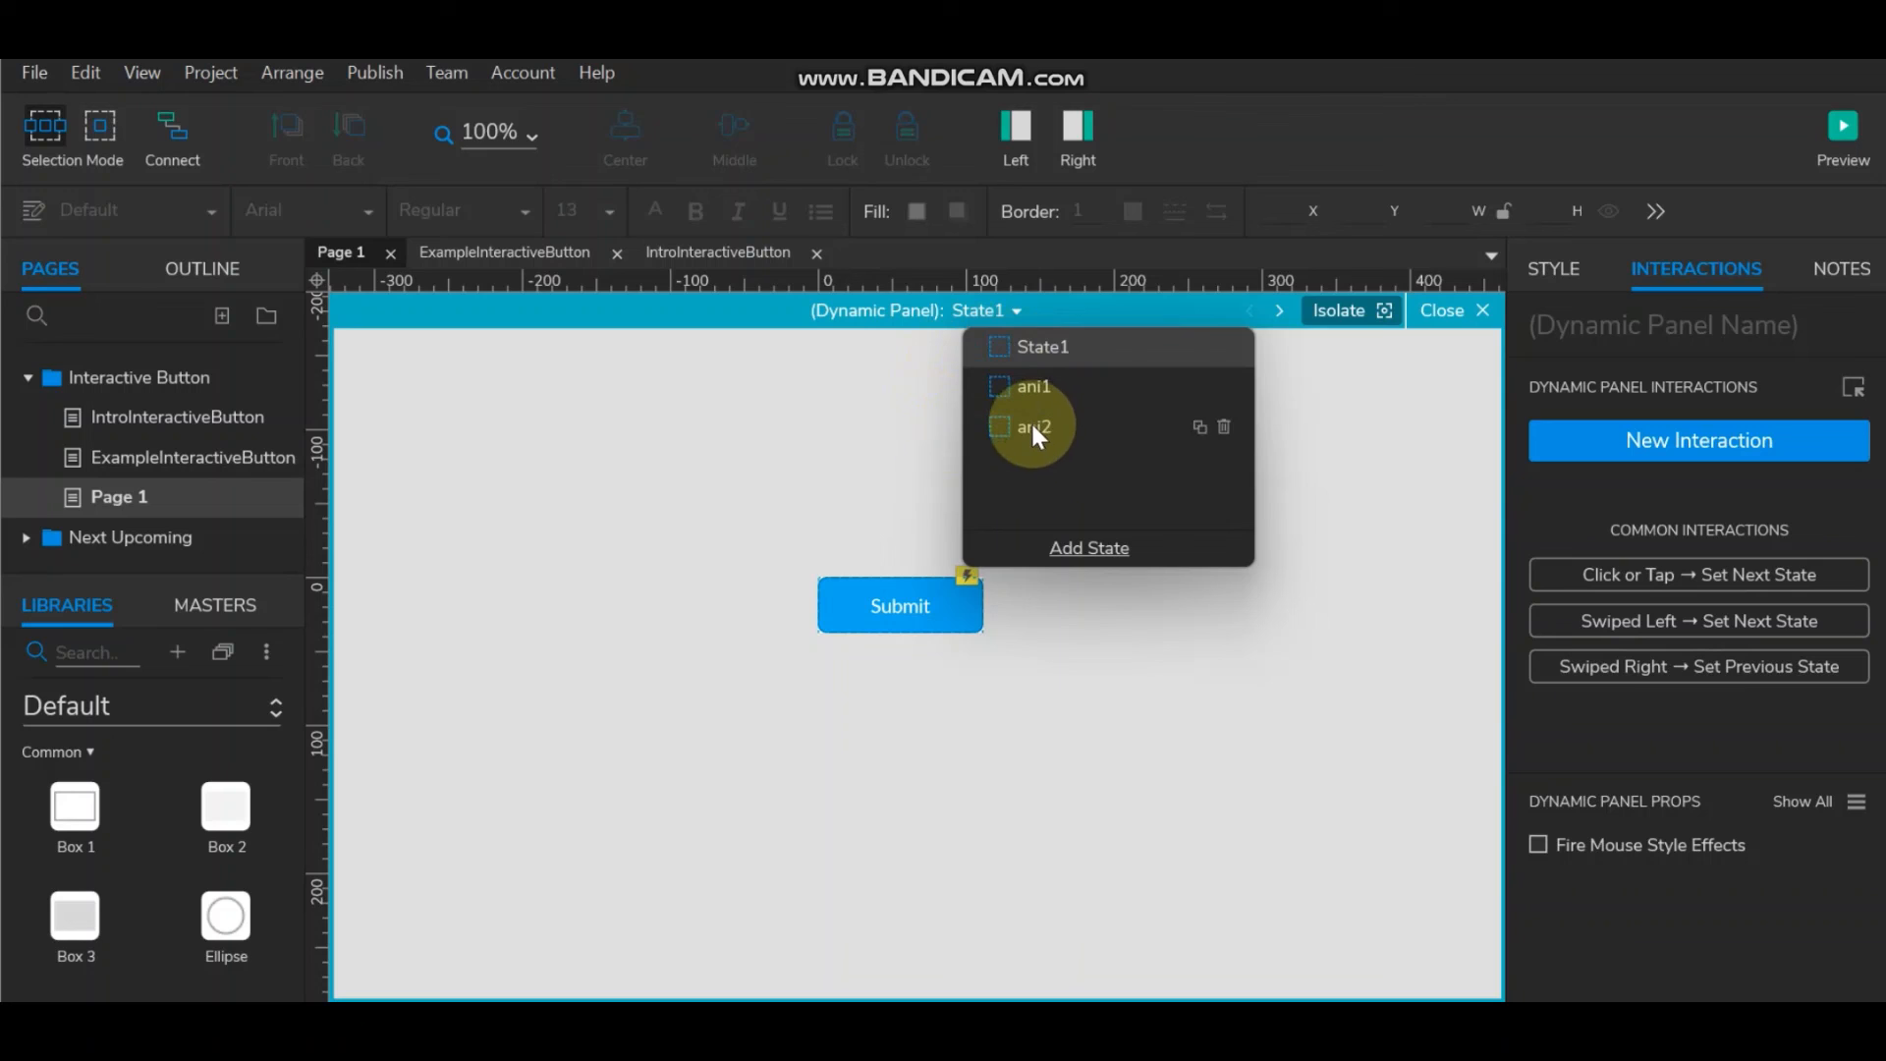
left_click(794, 535)
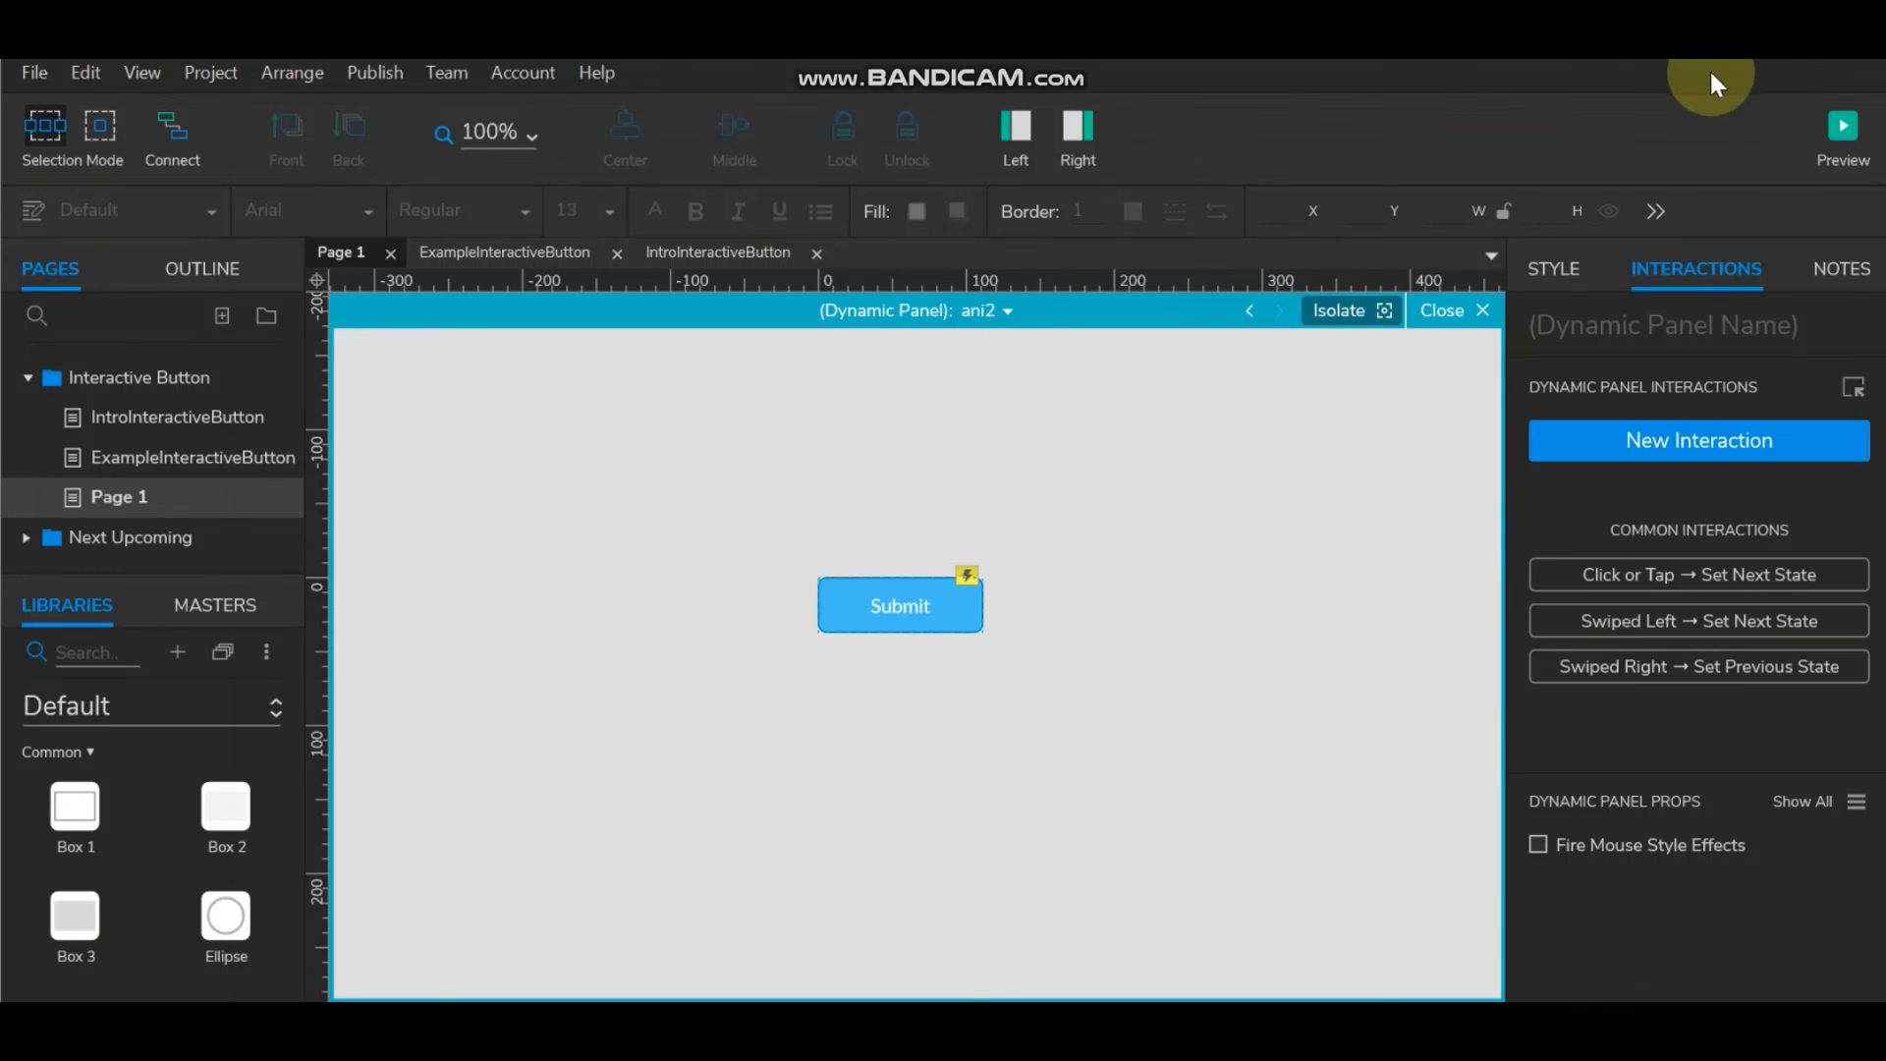
left_click(1843, 133)
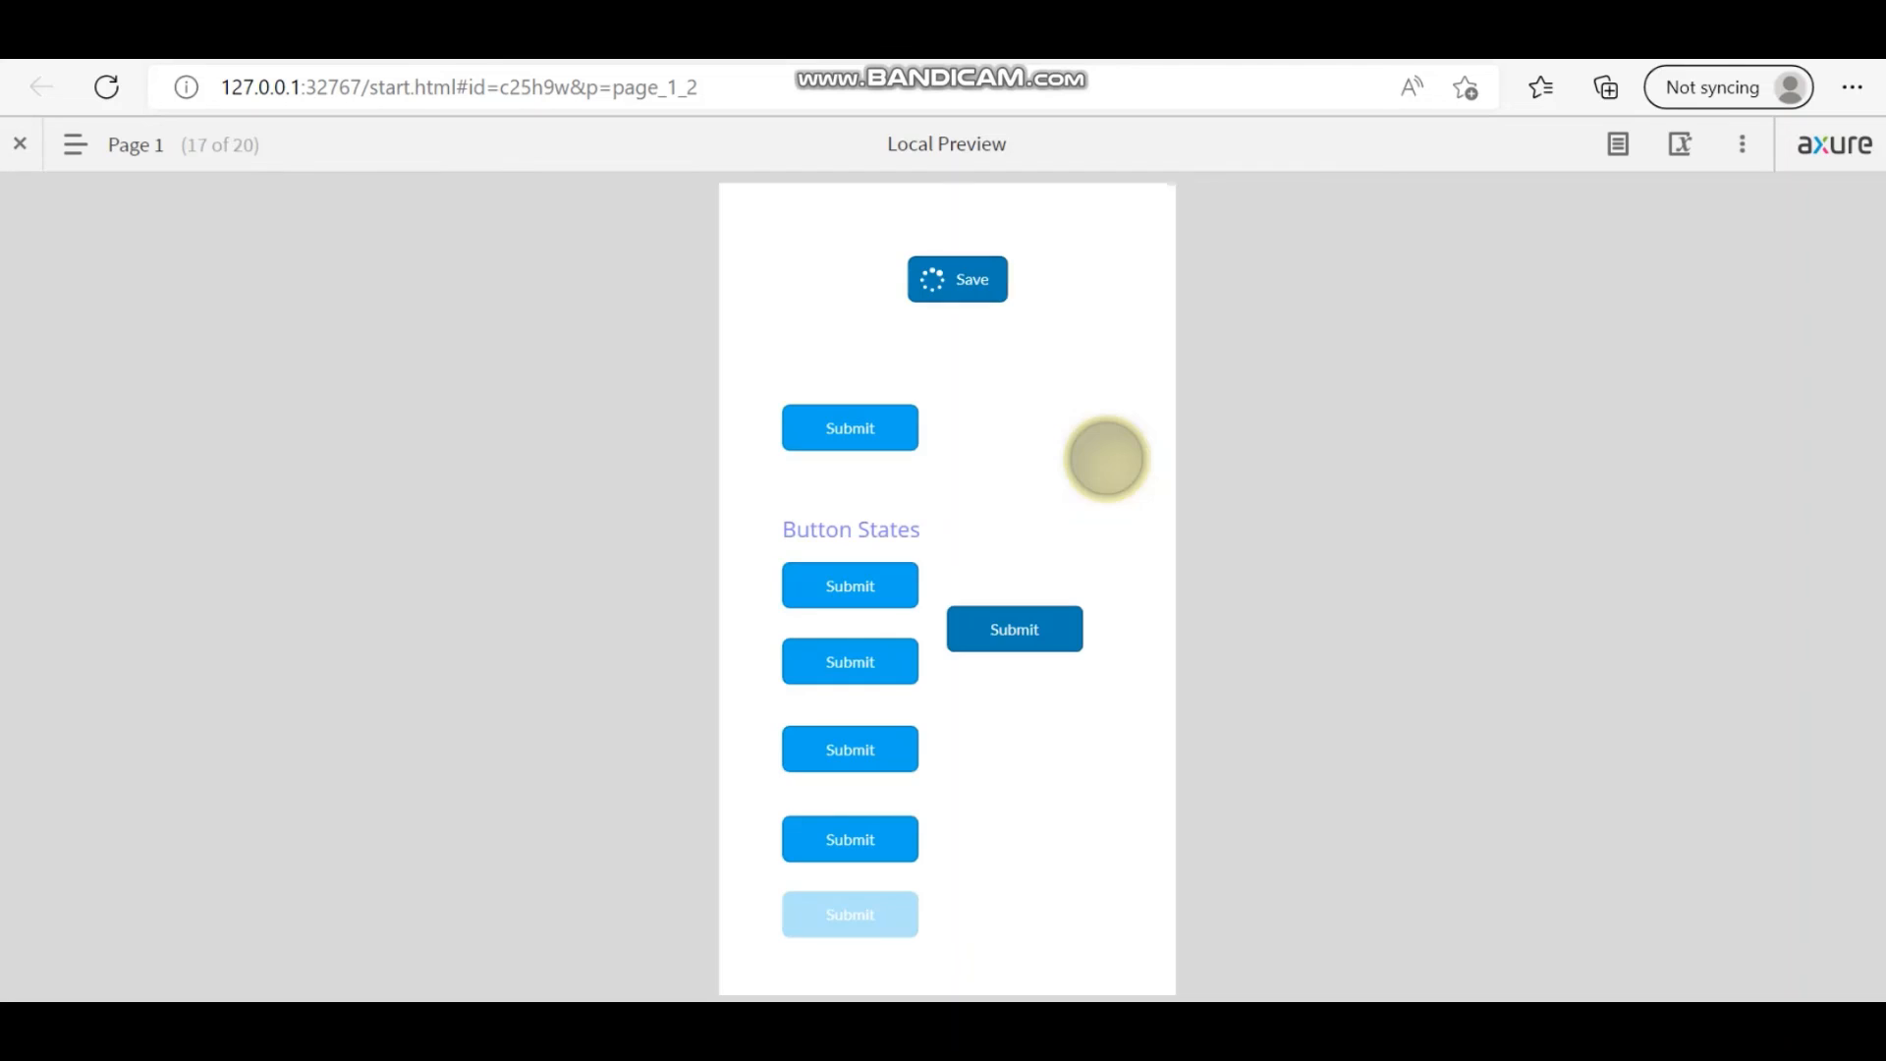
left_click(857, 421)
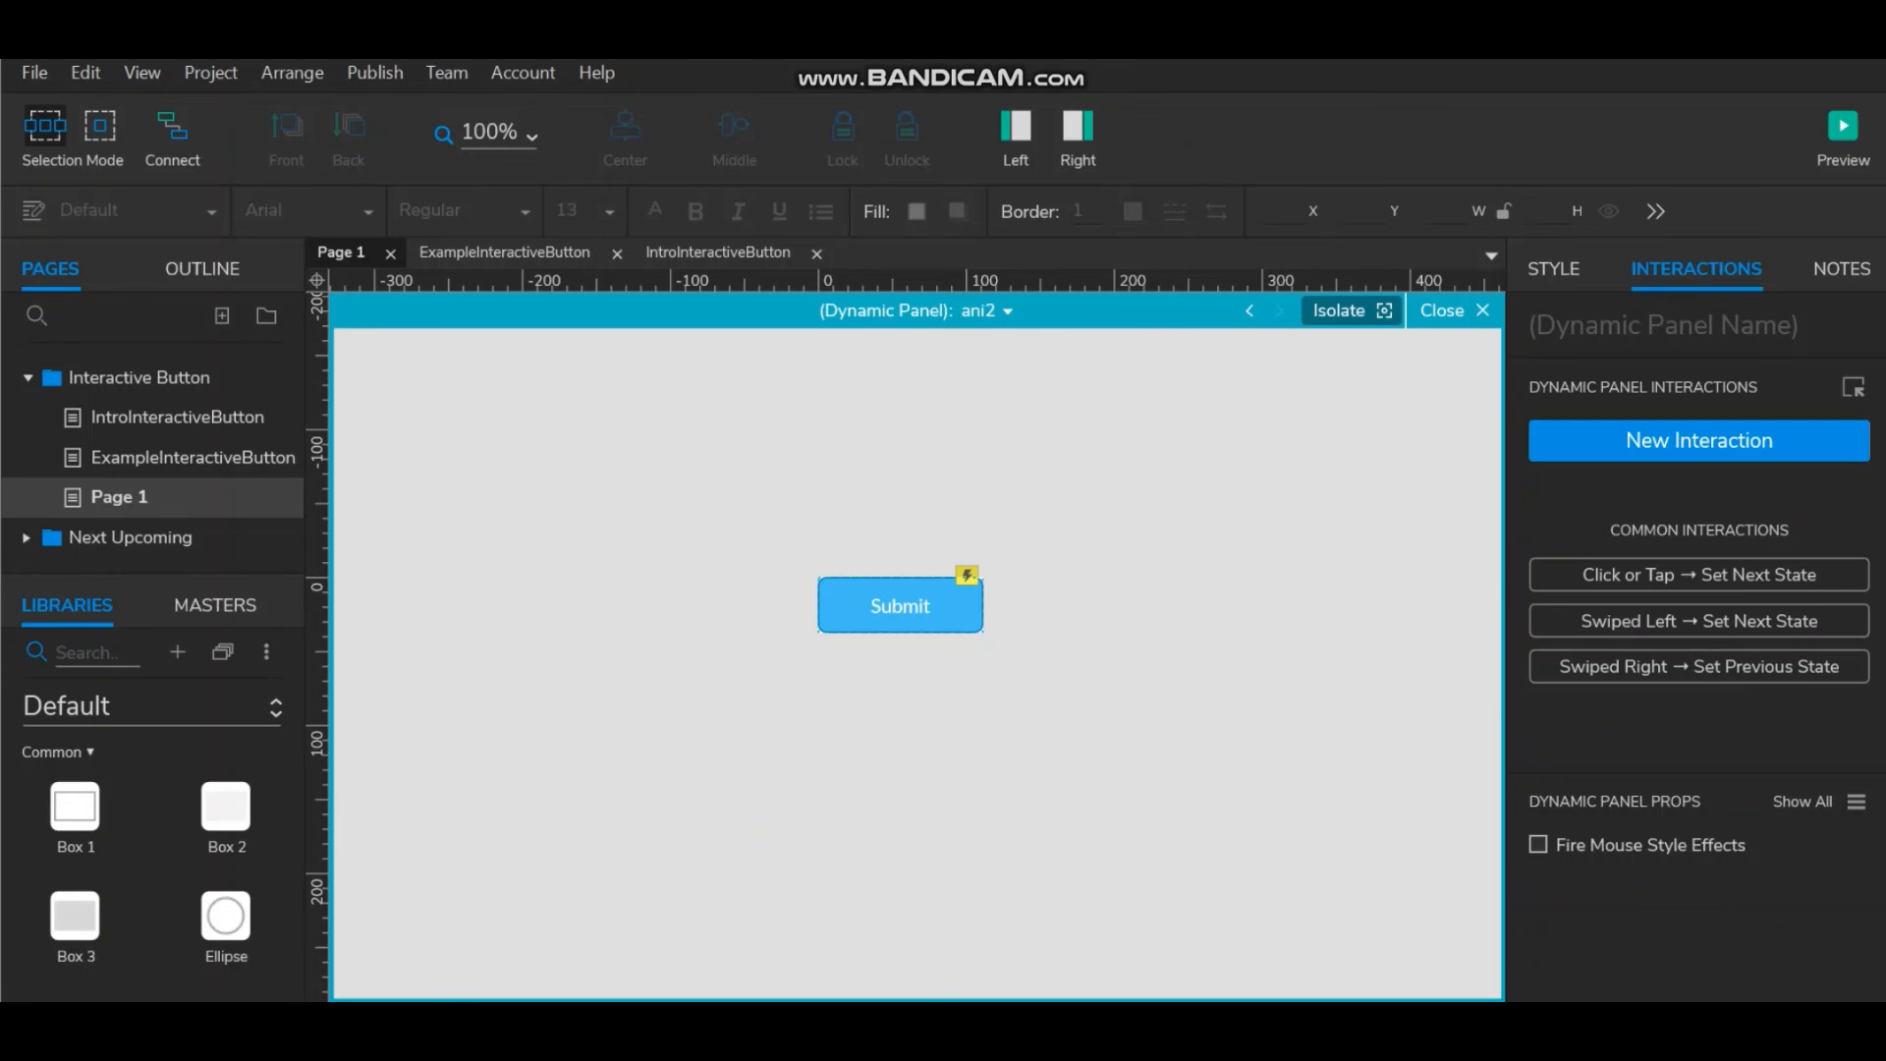
Examine the Click or Tap actions on ani2's Submit button and the mouse, keyboard and shape event triggers available for a new interaction.
left_click(993, 313)
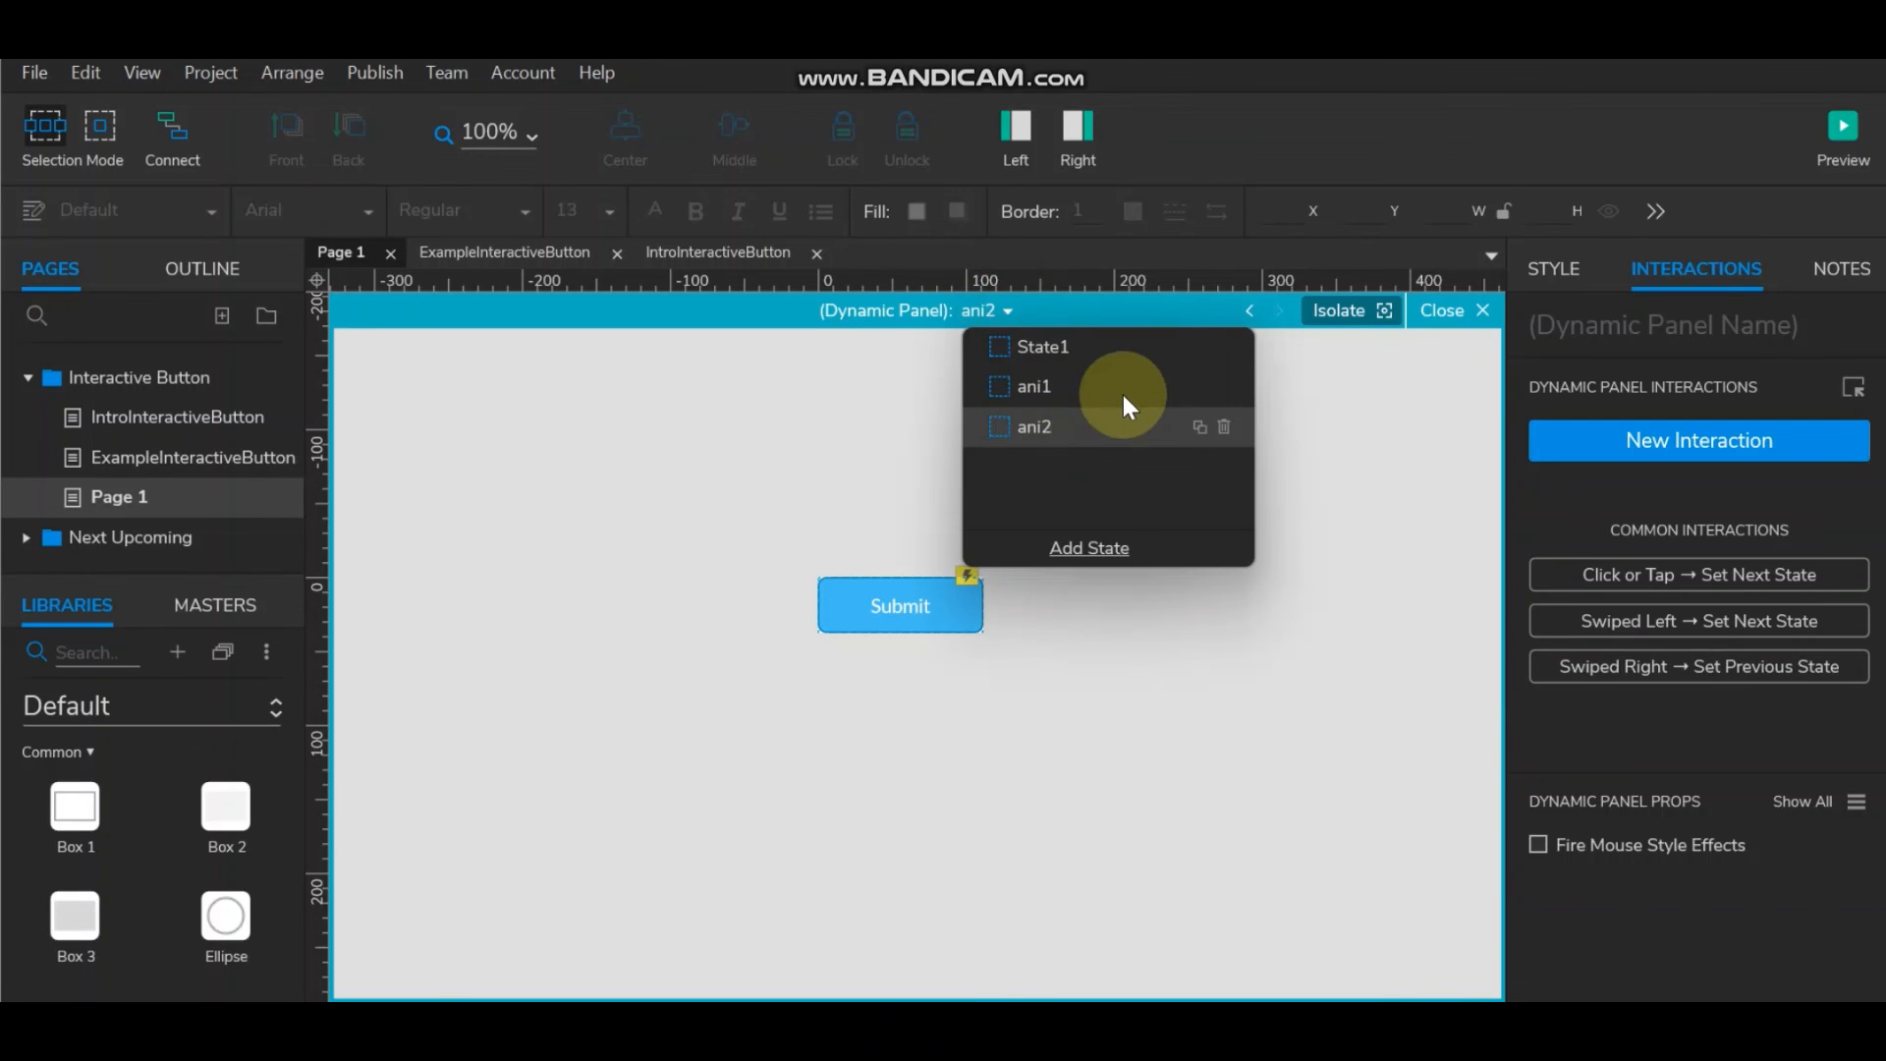
left_click(889, 601)
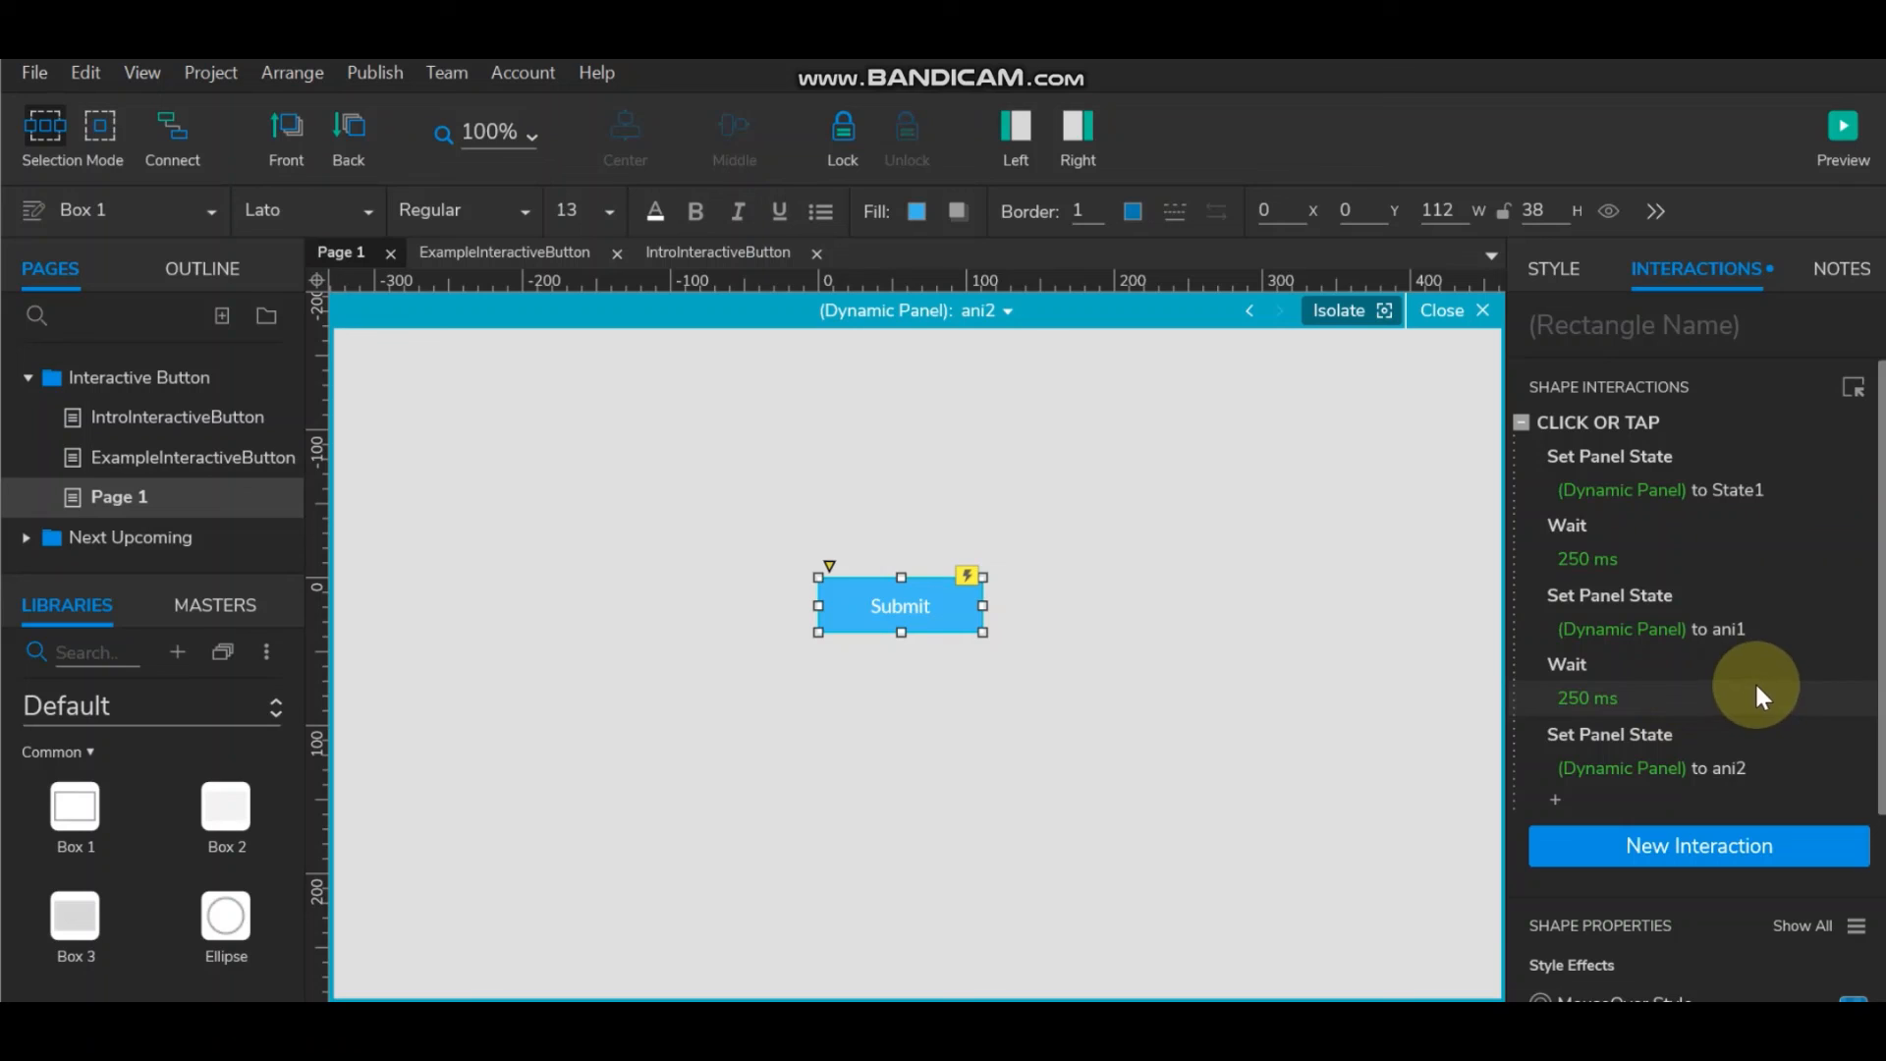
left_click(1668, 851)
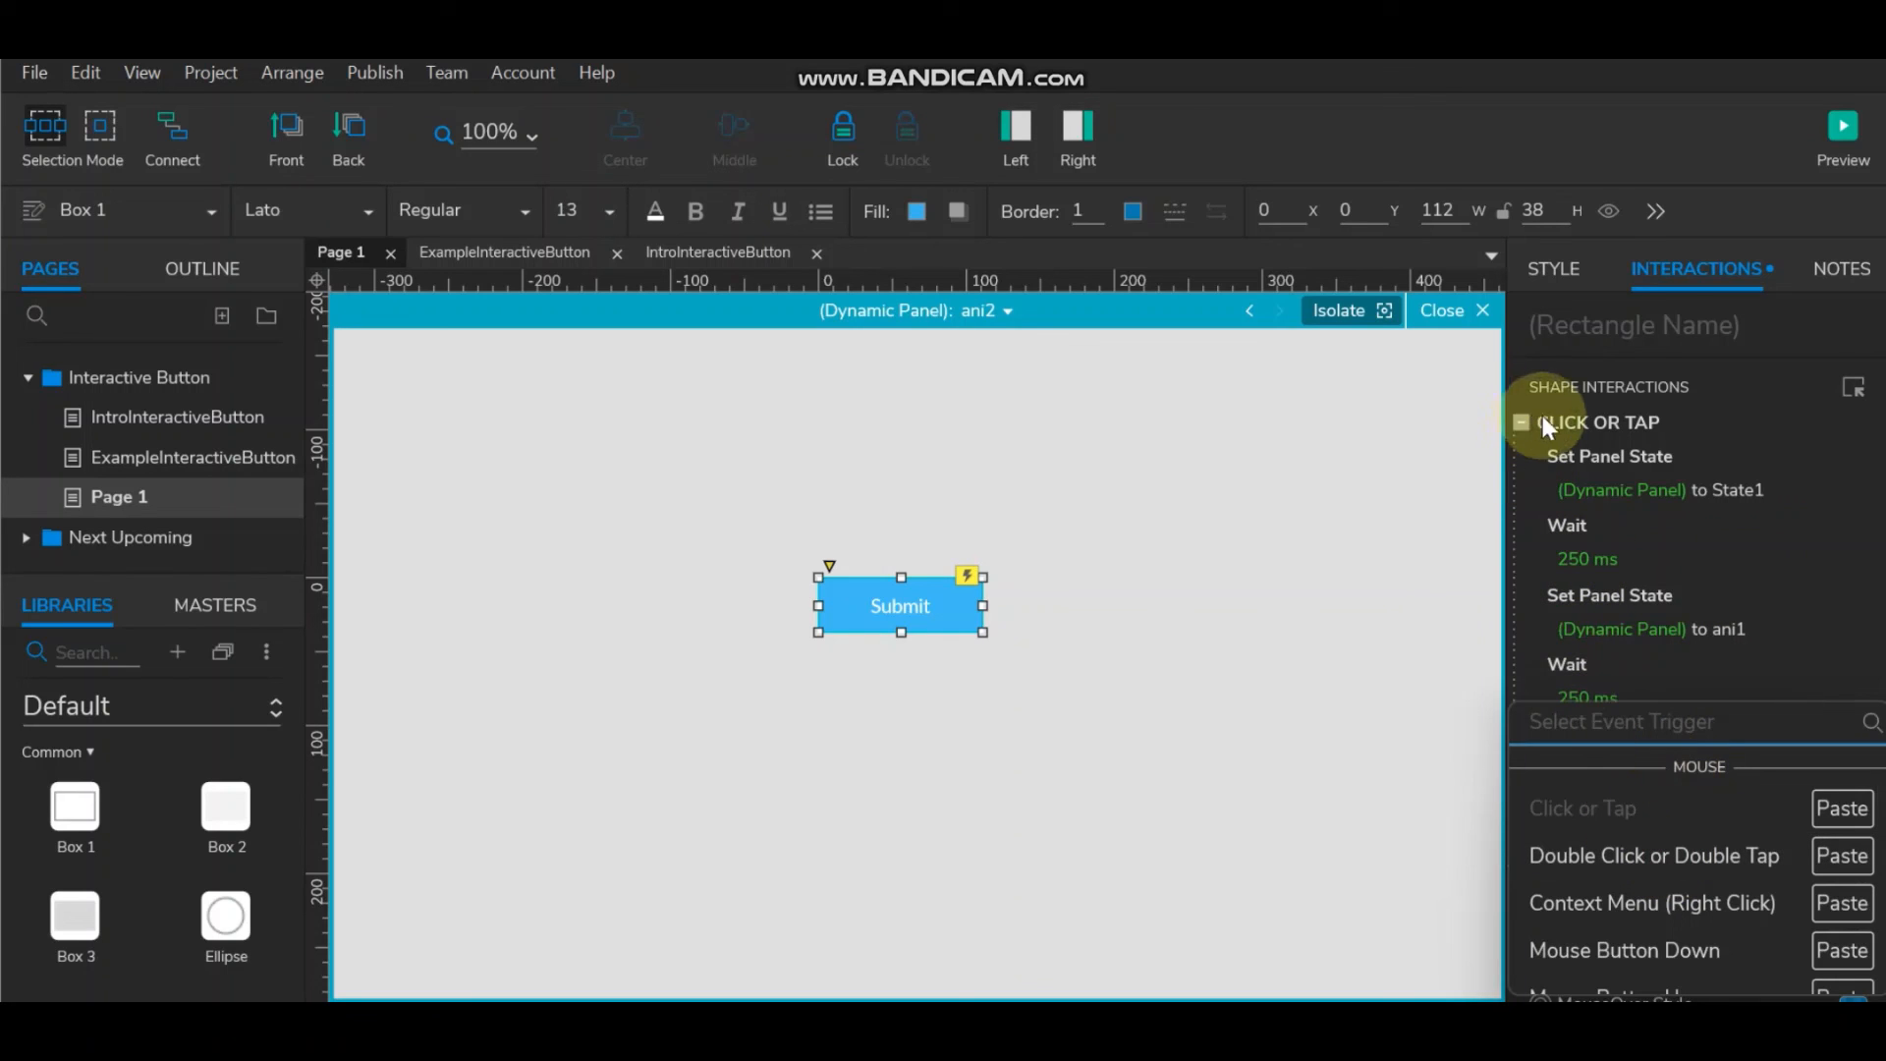
scroll(1760, 575, "down", 3)
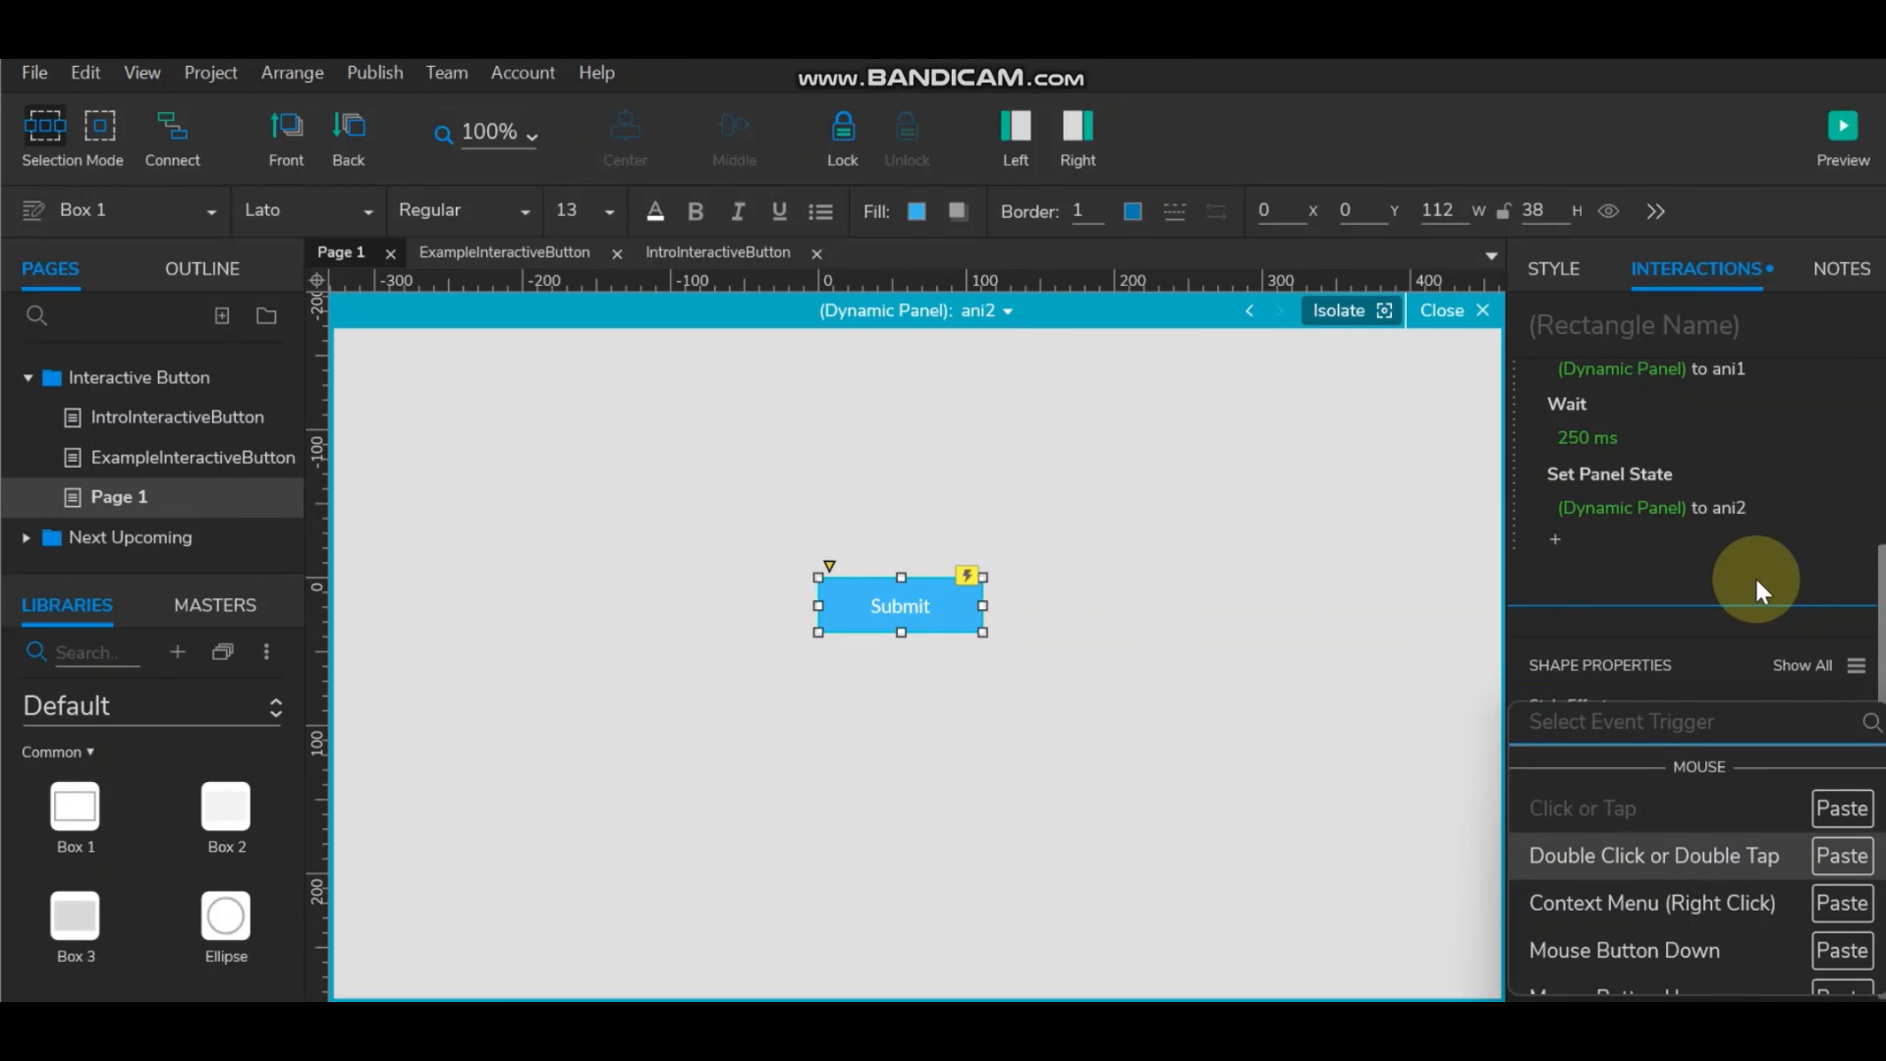
scroll(1626, 917, "down", 3)
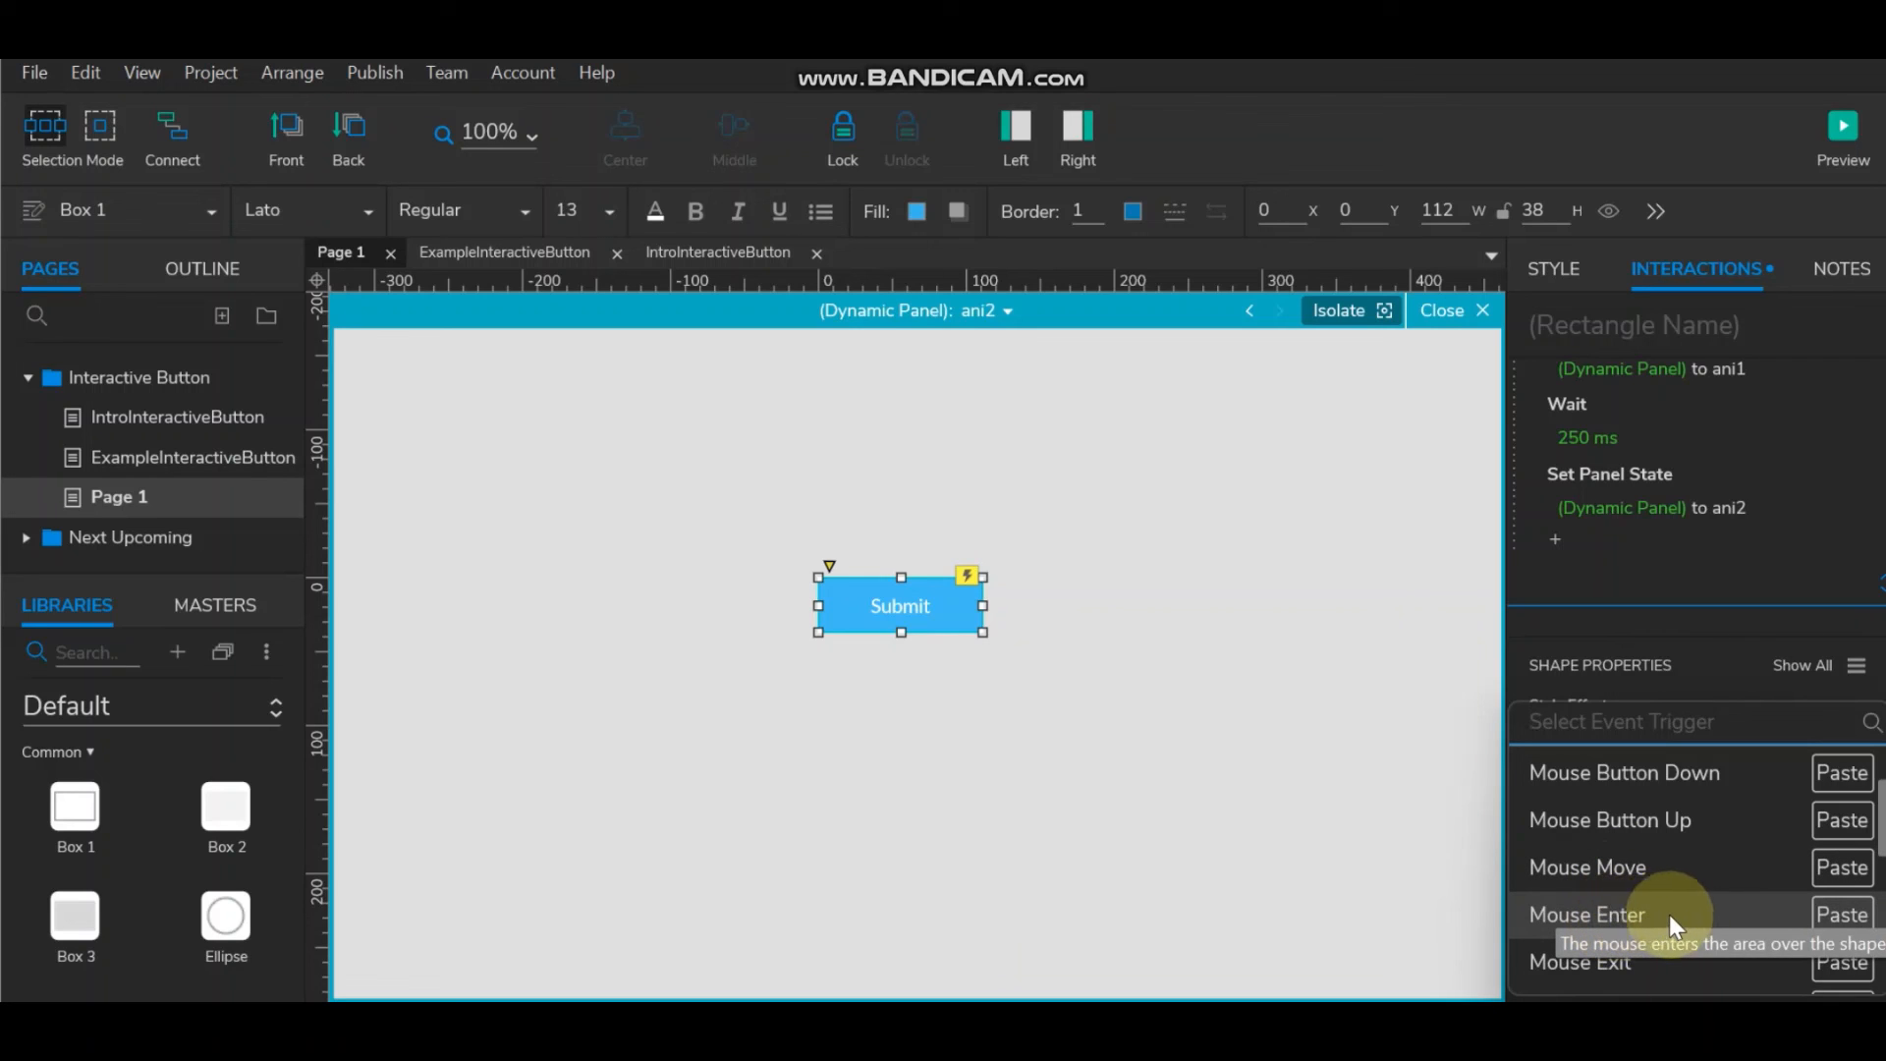
scroll(1653, 959, "down", 3)
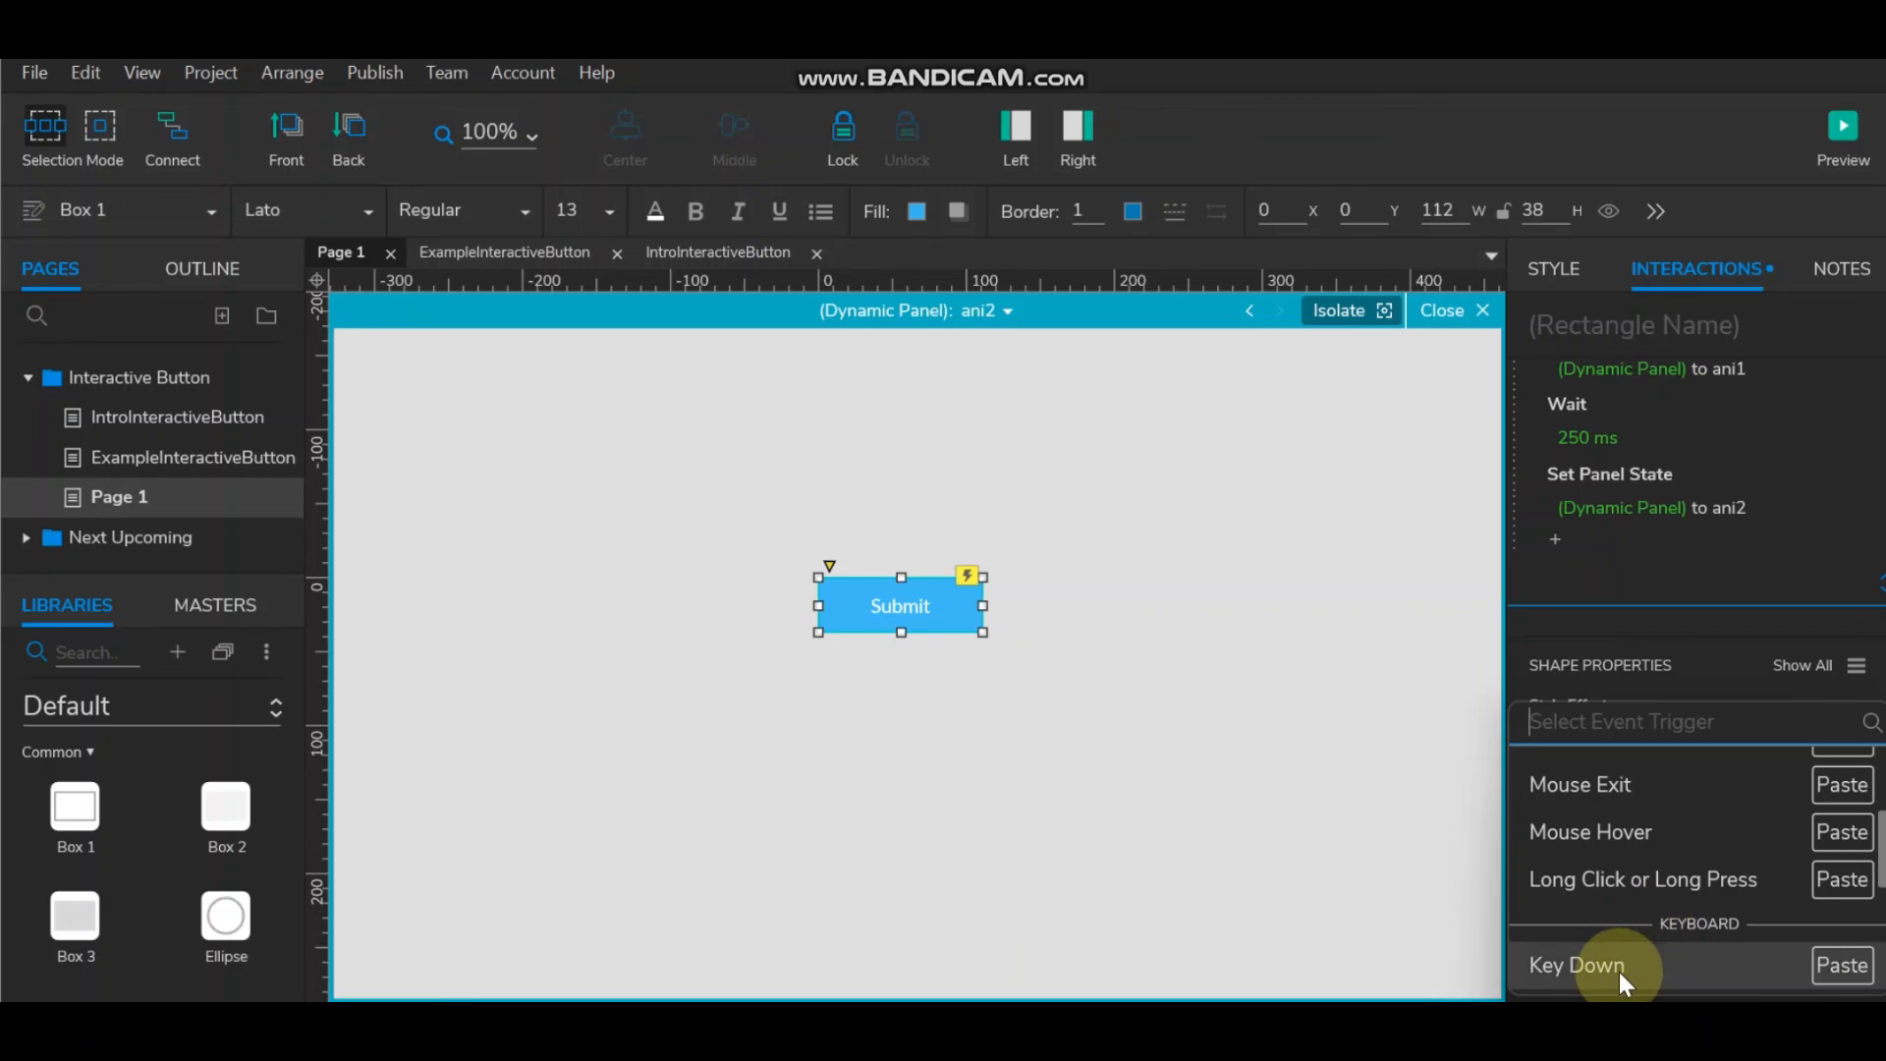
scroll(1619, 970, "down", 3)
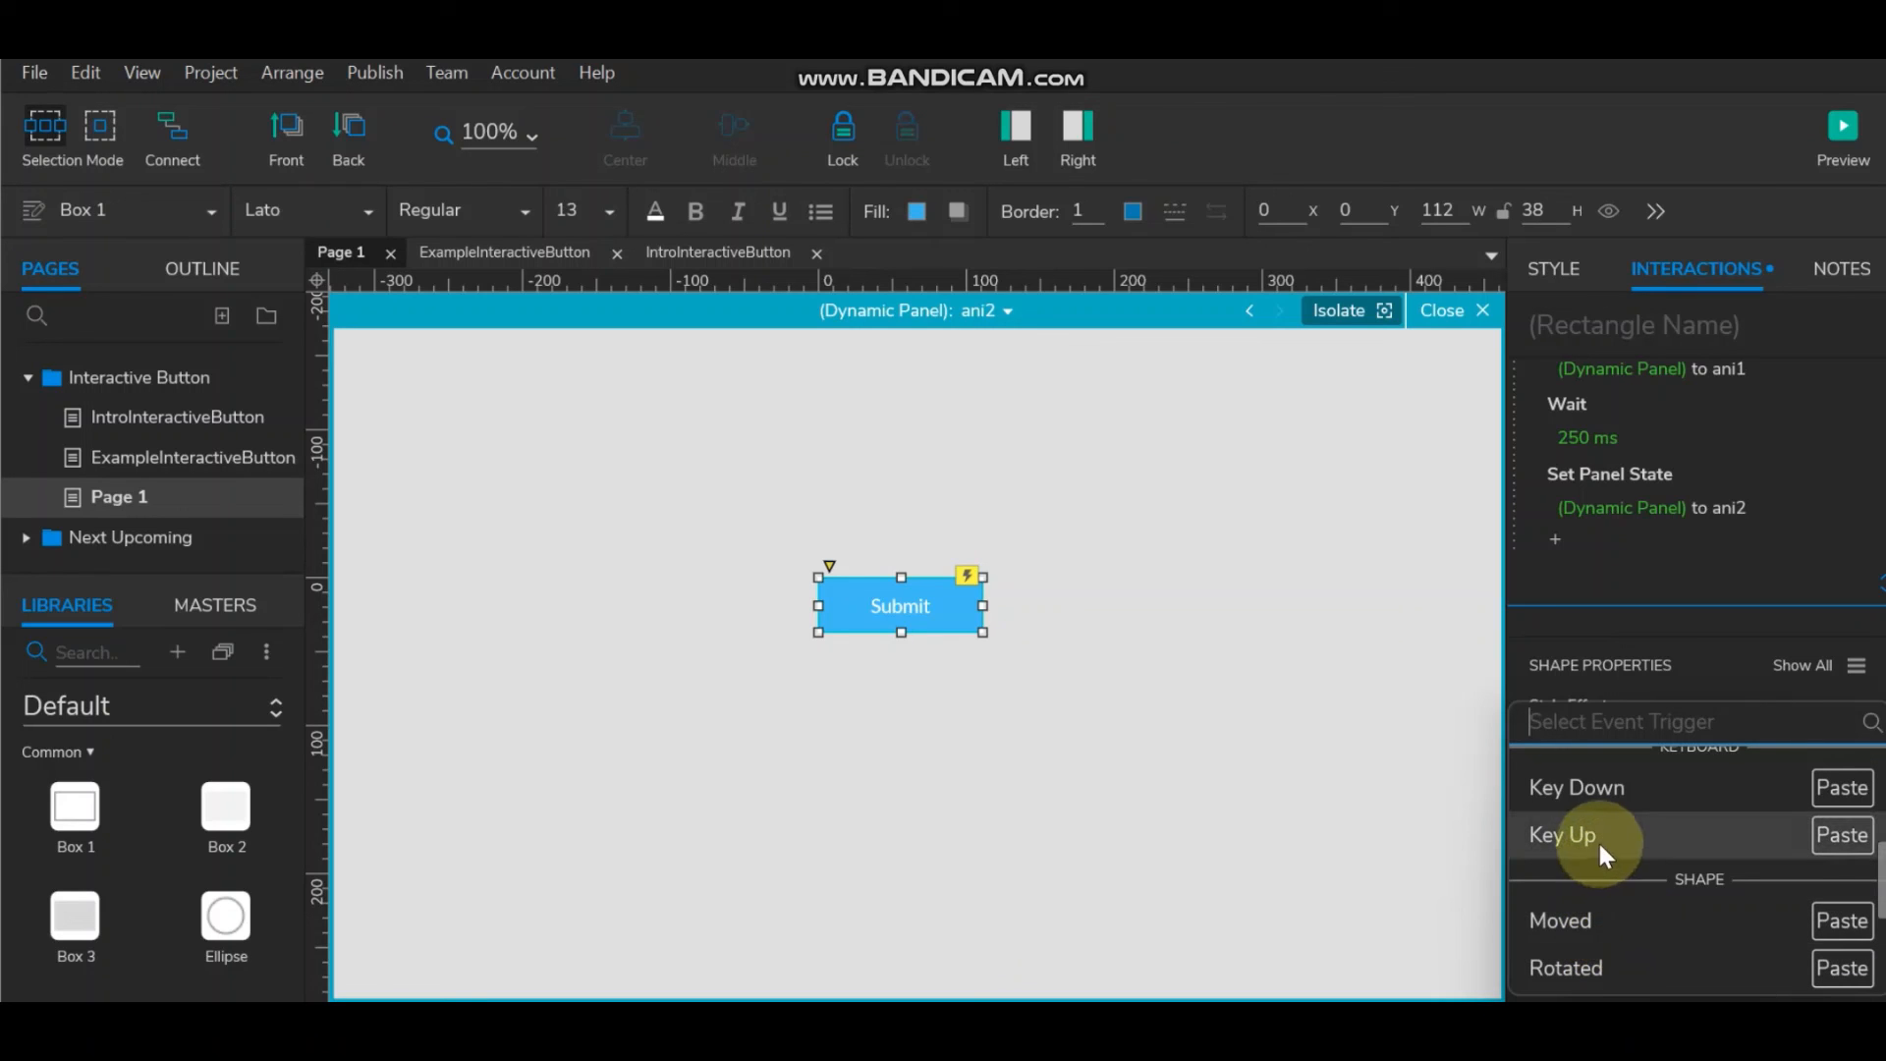
scroll(1747, 890, "up", 3)
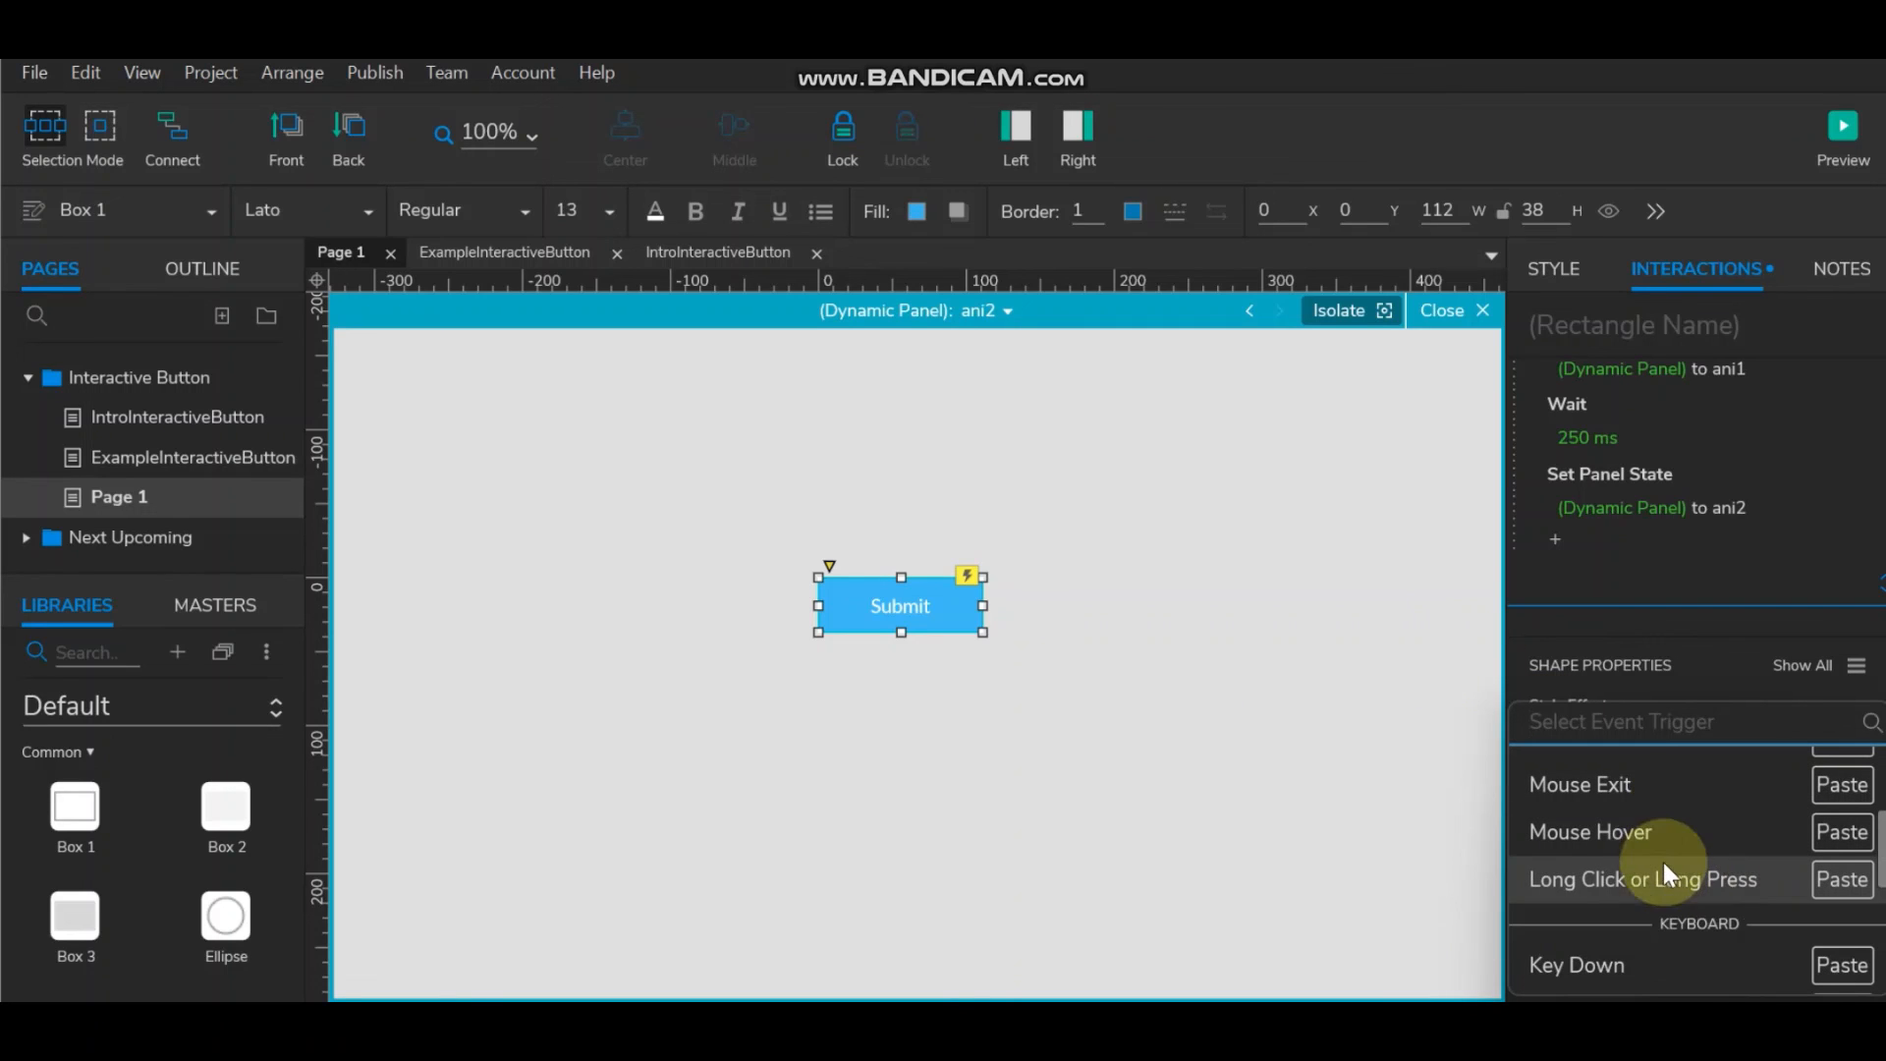
scroll(1659, 859, "up", 2)
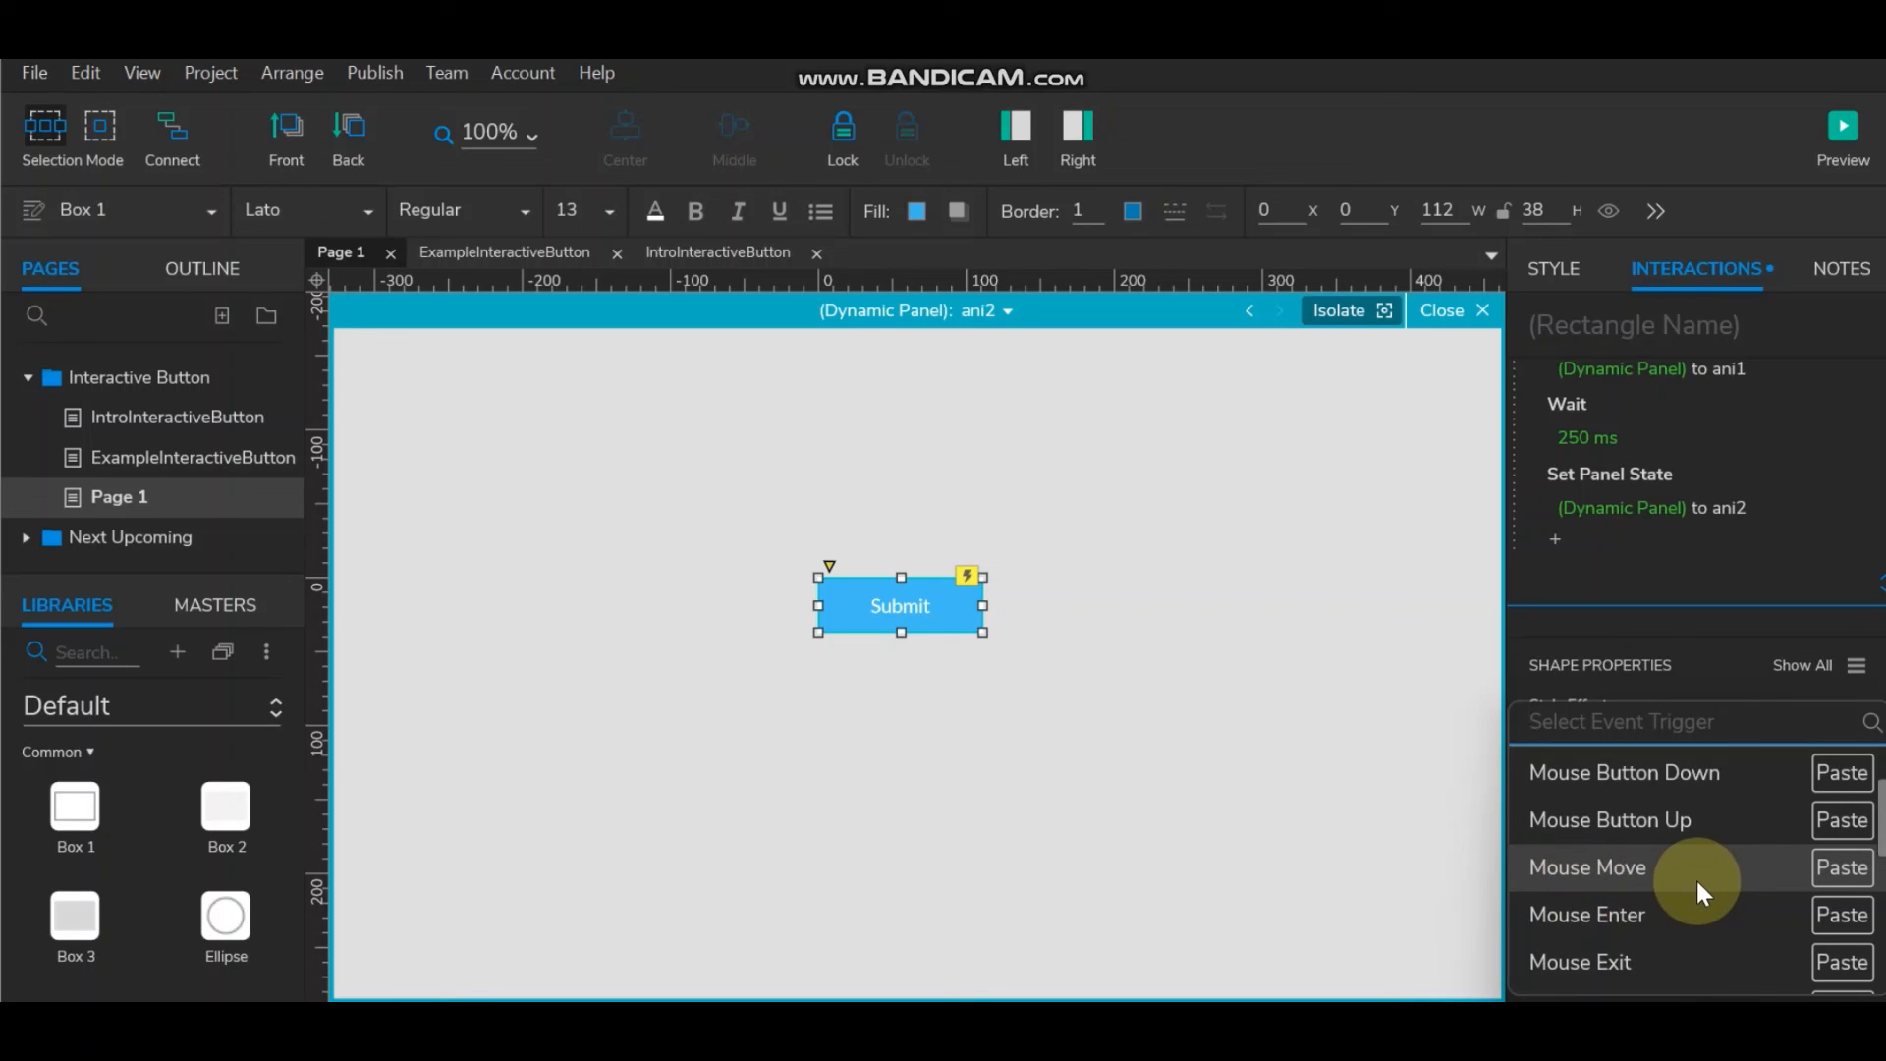
scroll(1695, 879, "up", 2)
scroll(1696, 881, "down", 2)
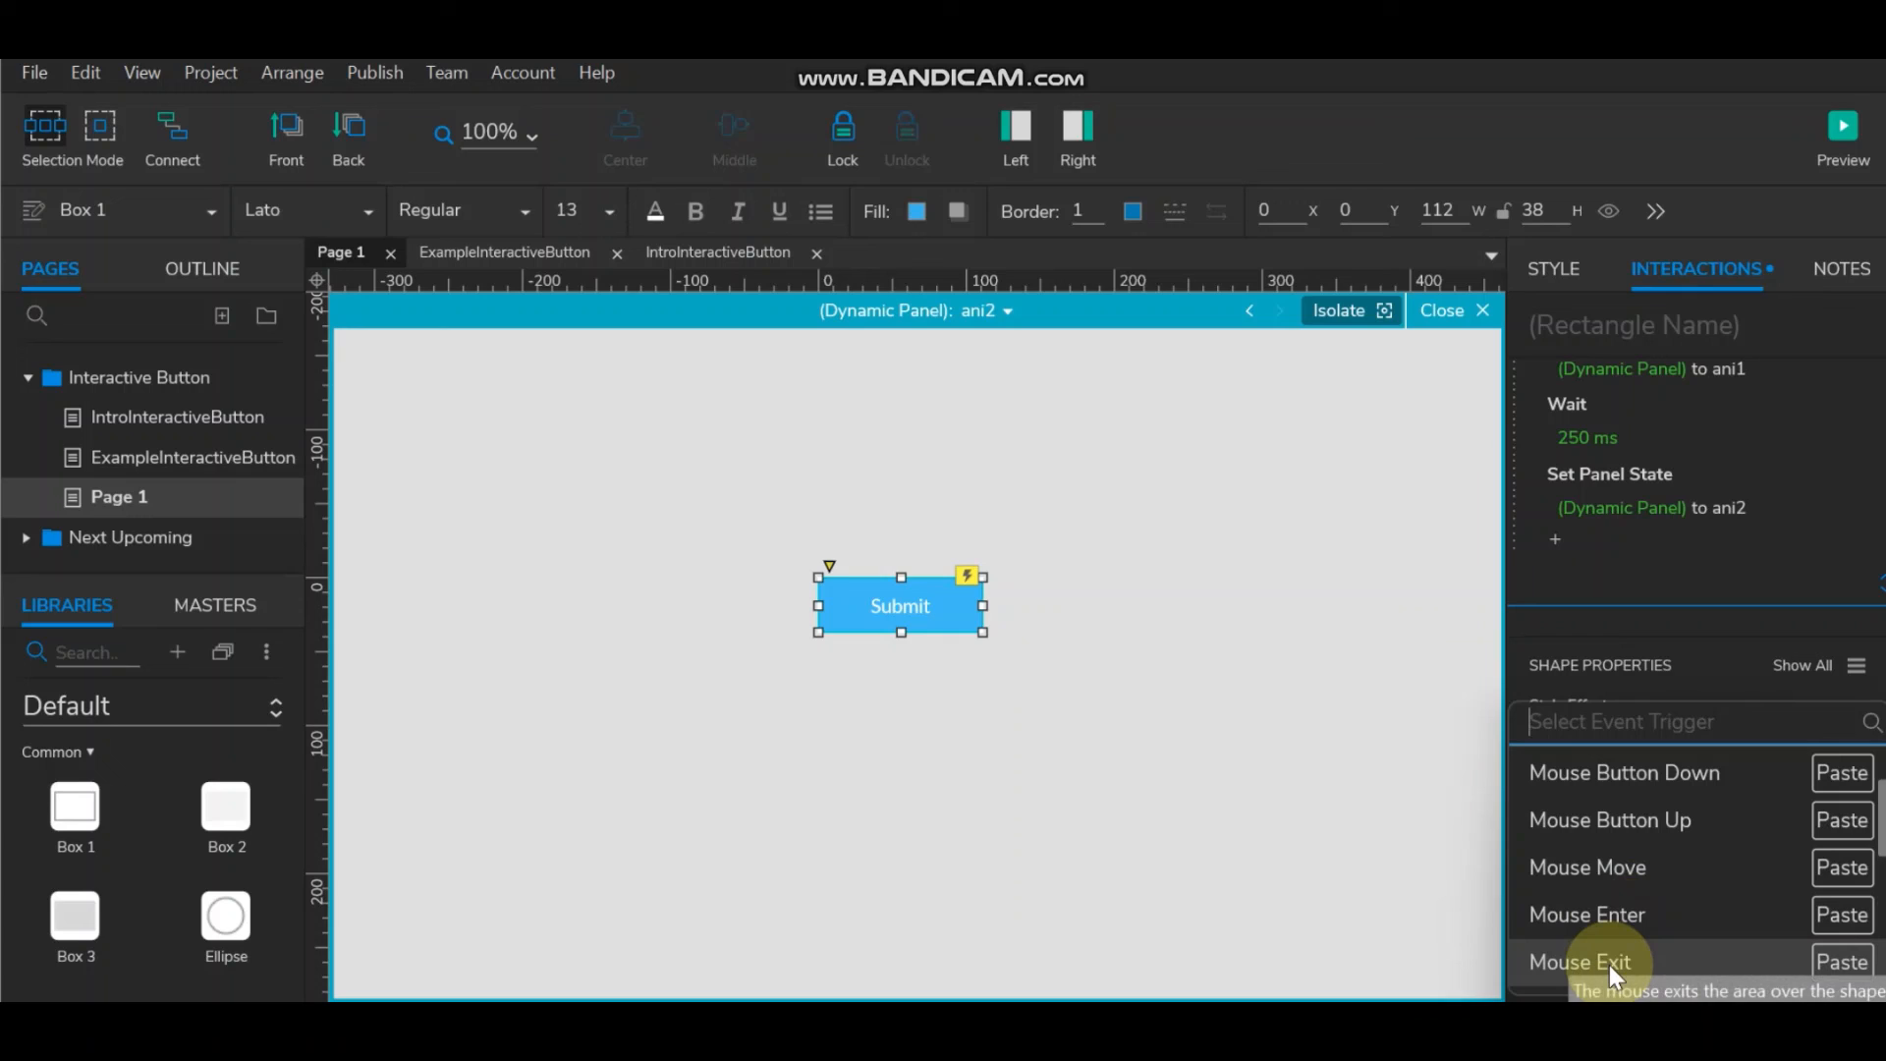
left_click(1253, 638)
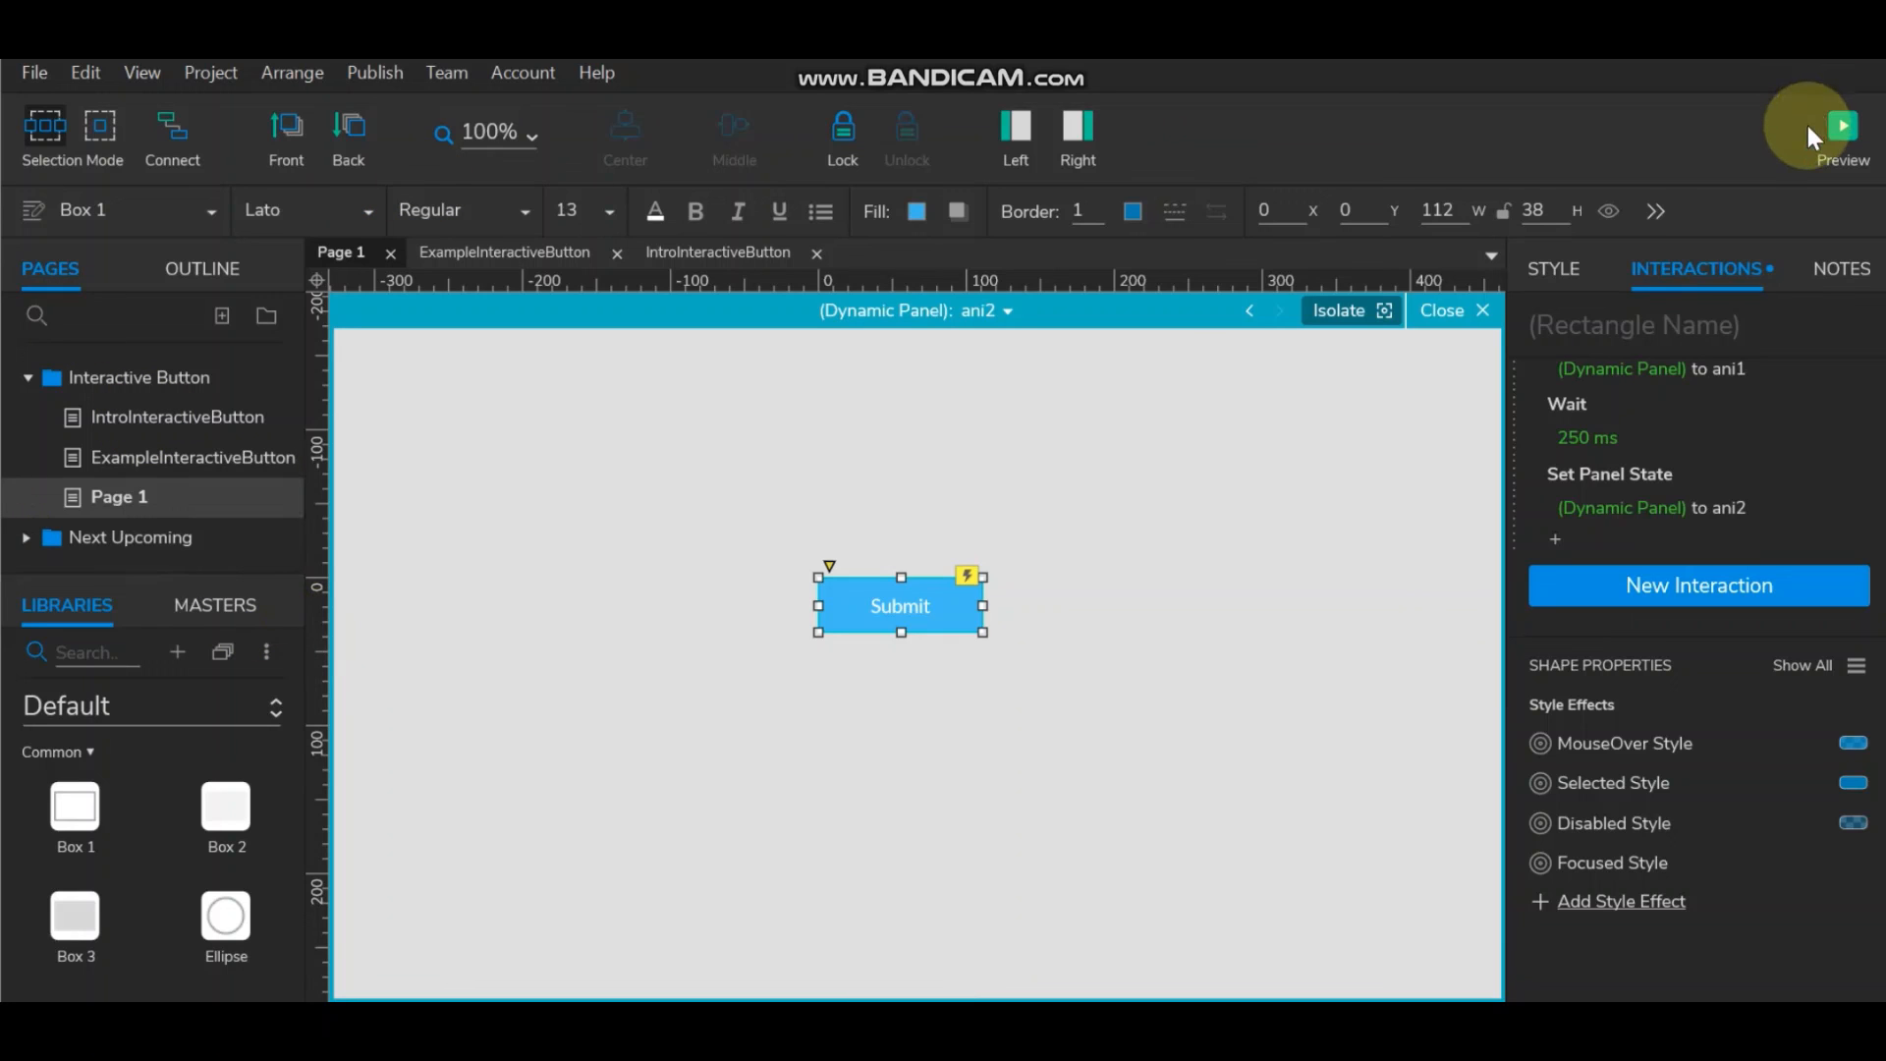
Preview the project, open the ExampleInteractiveButton page and review its button states, action buttons and other button types.
left_click(1842, 135)
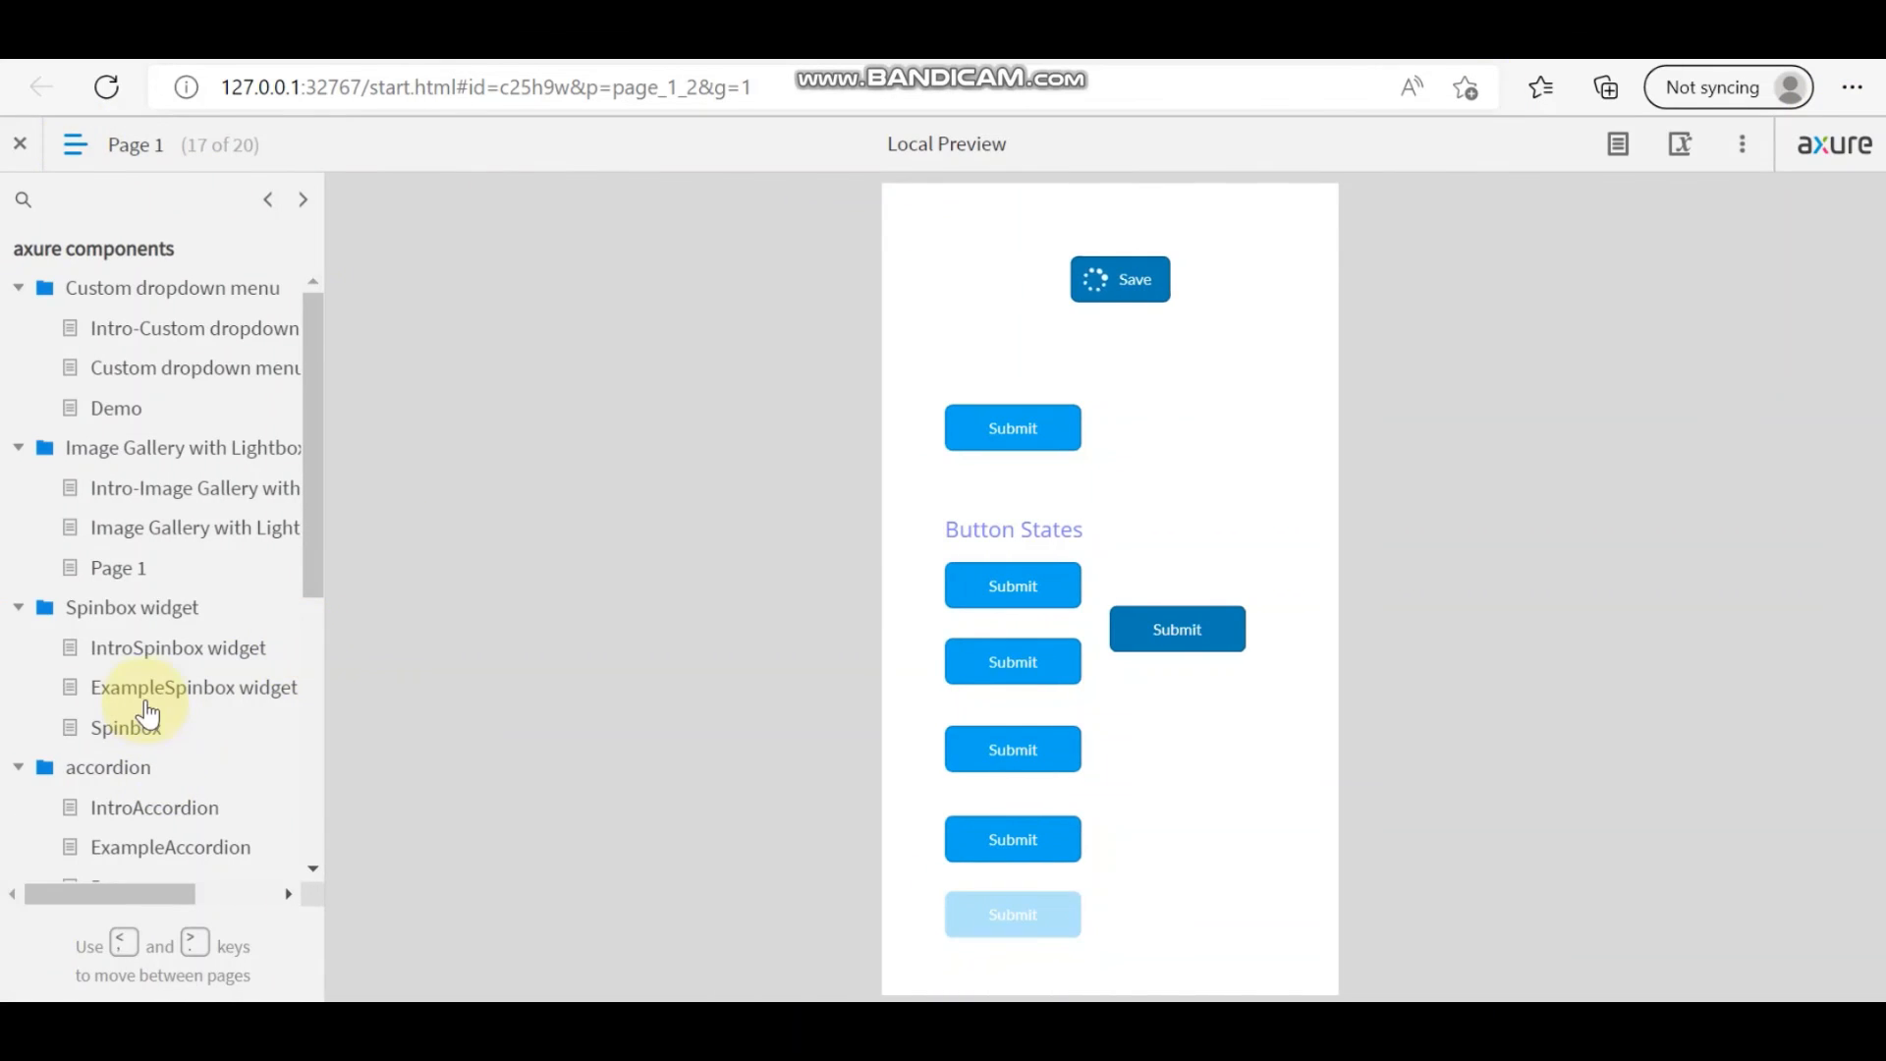
scroll(147, 713, "down", 4)
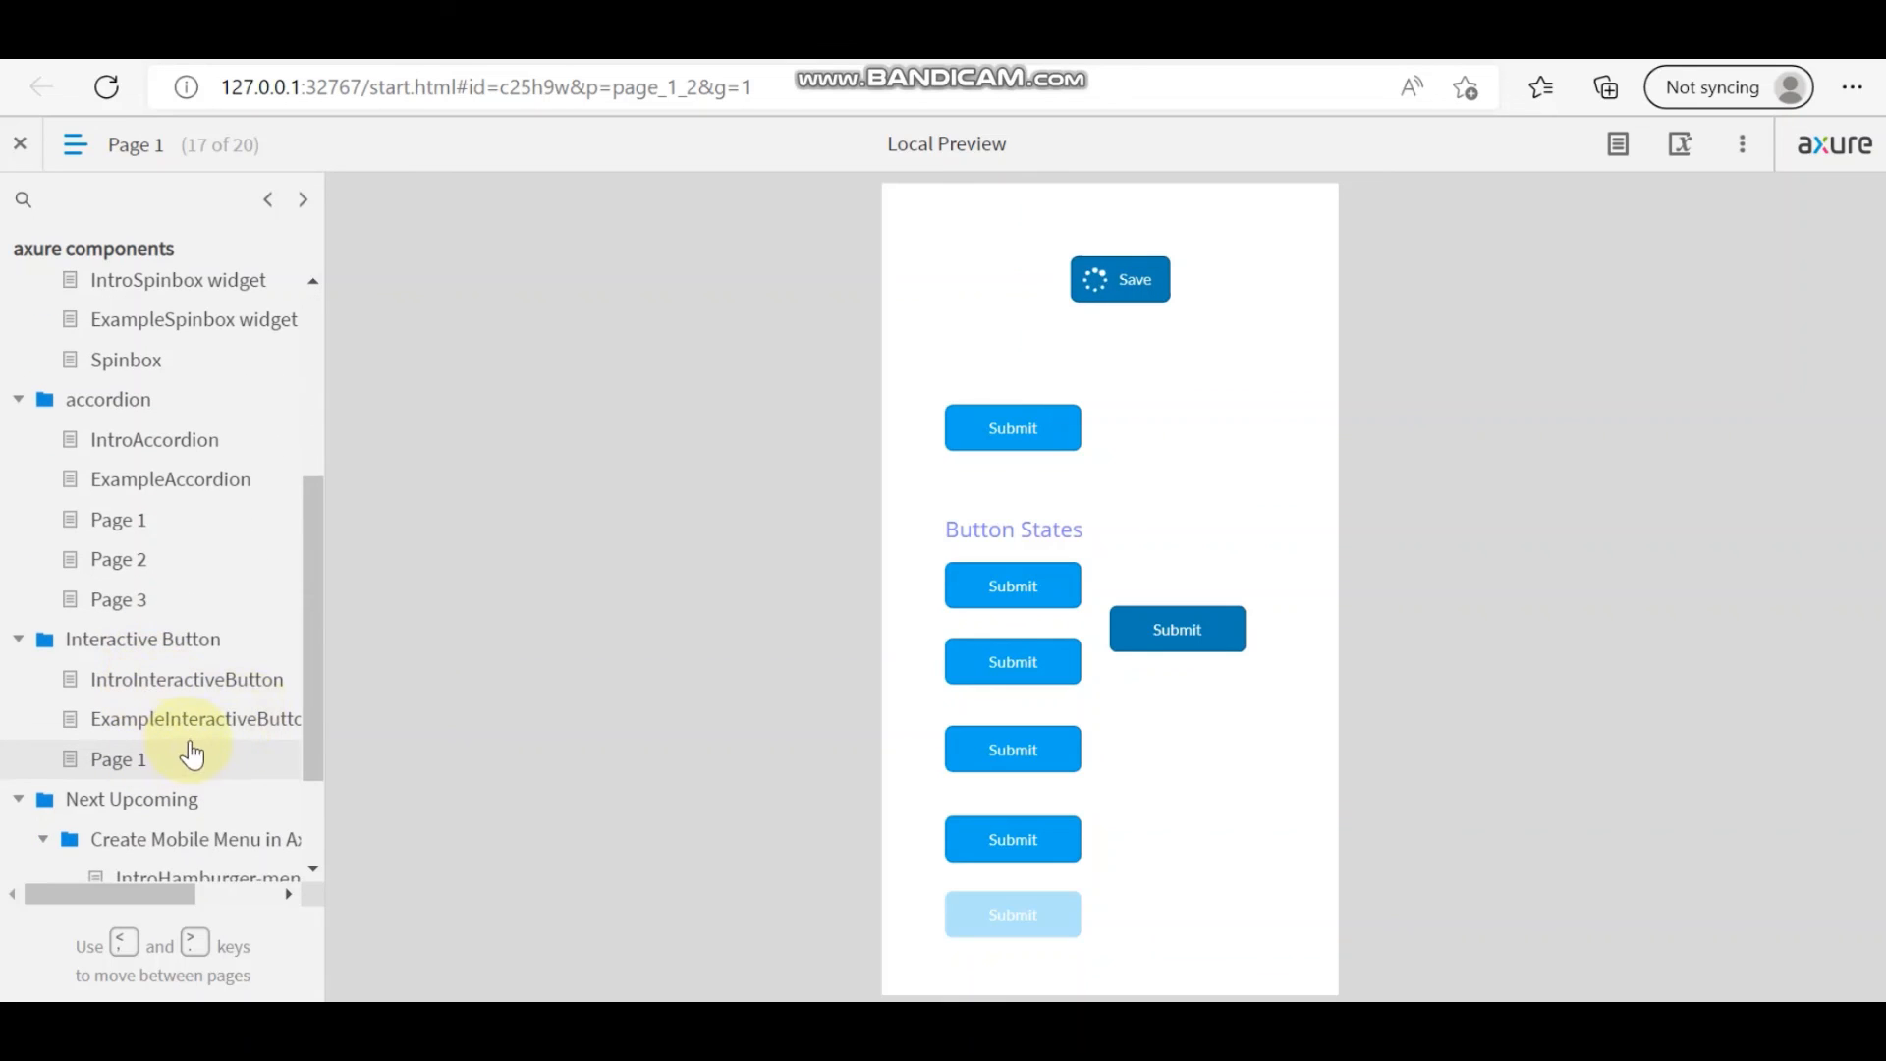
left_click(165, 719)
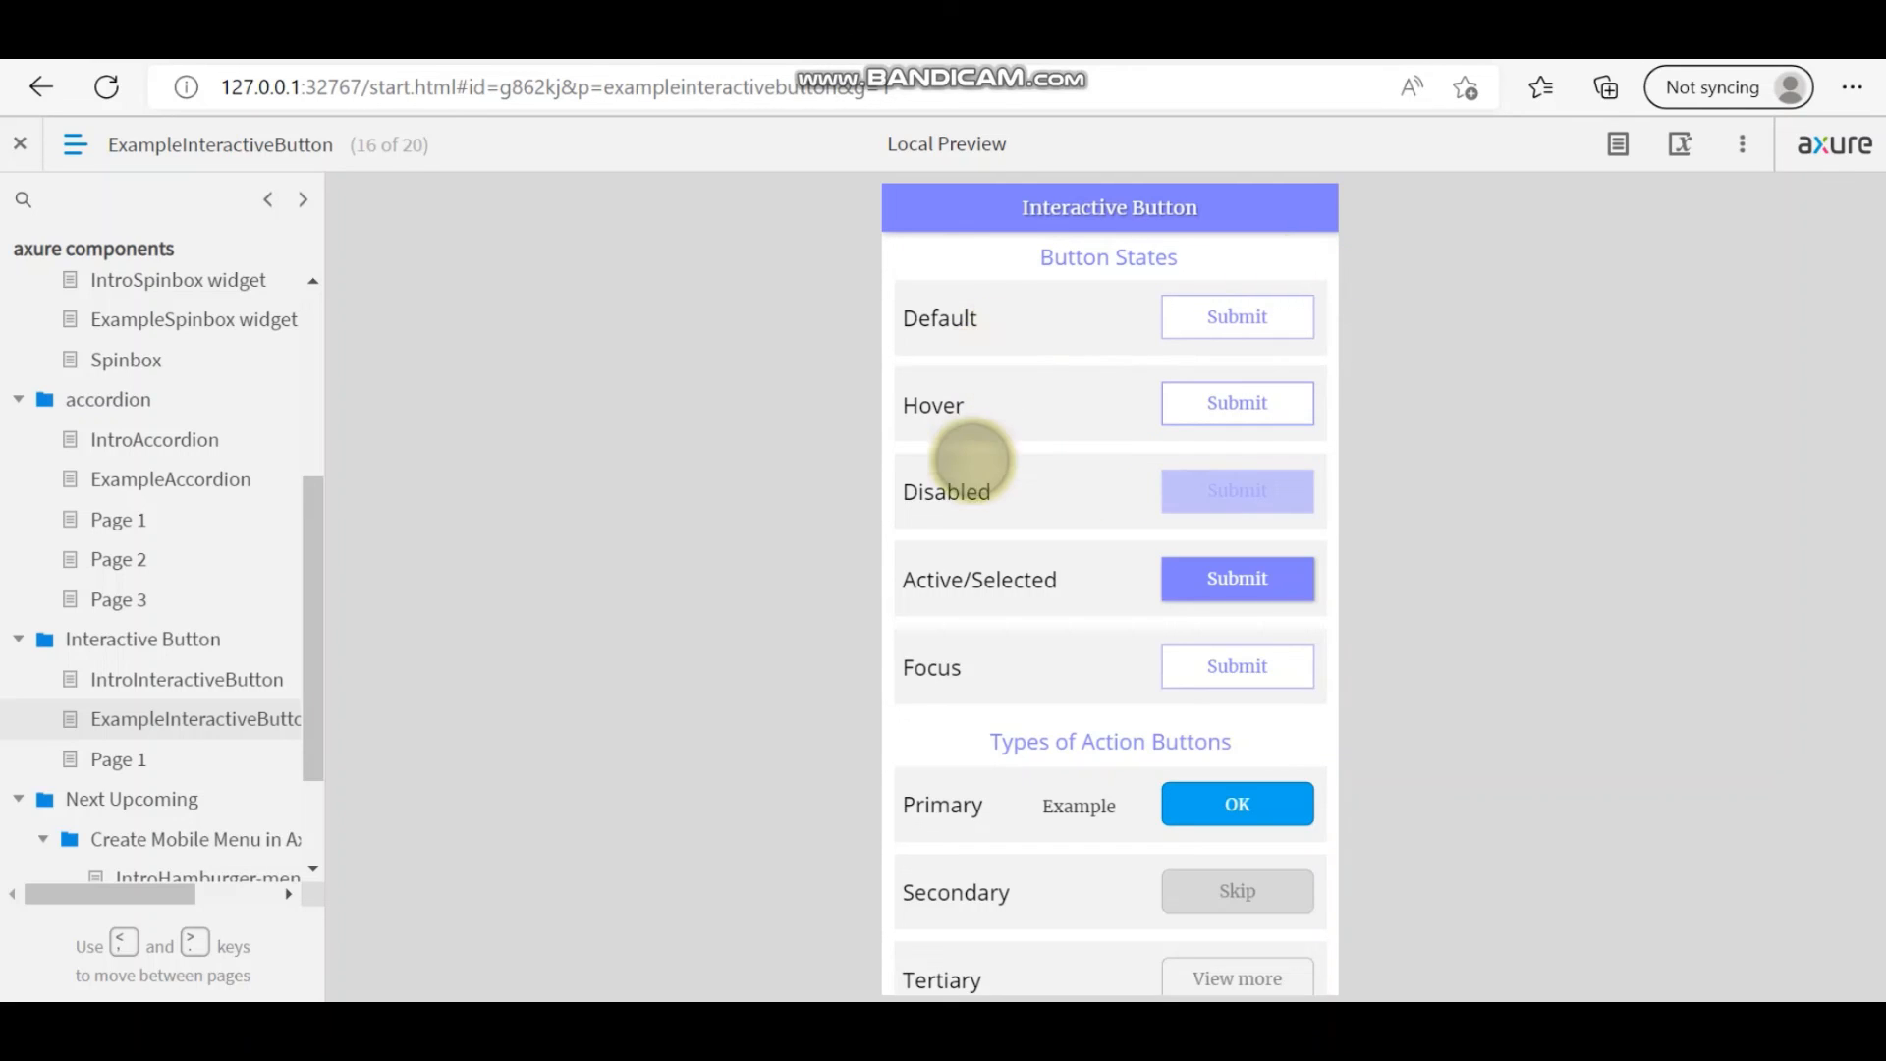
scroll(1056, 621, "down", 1)
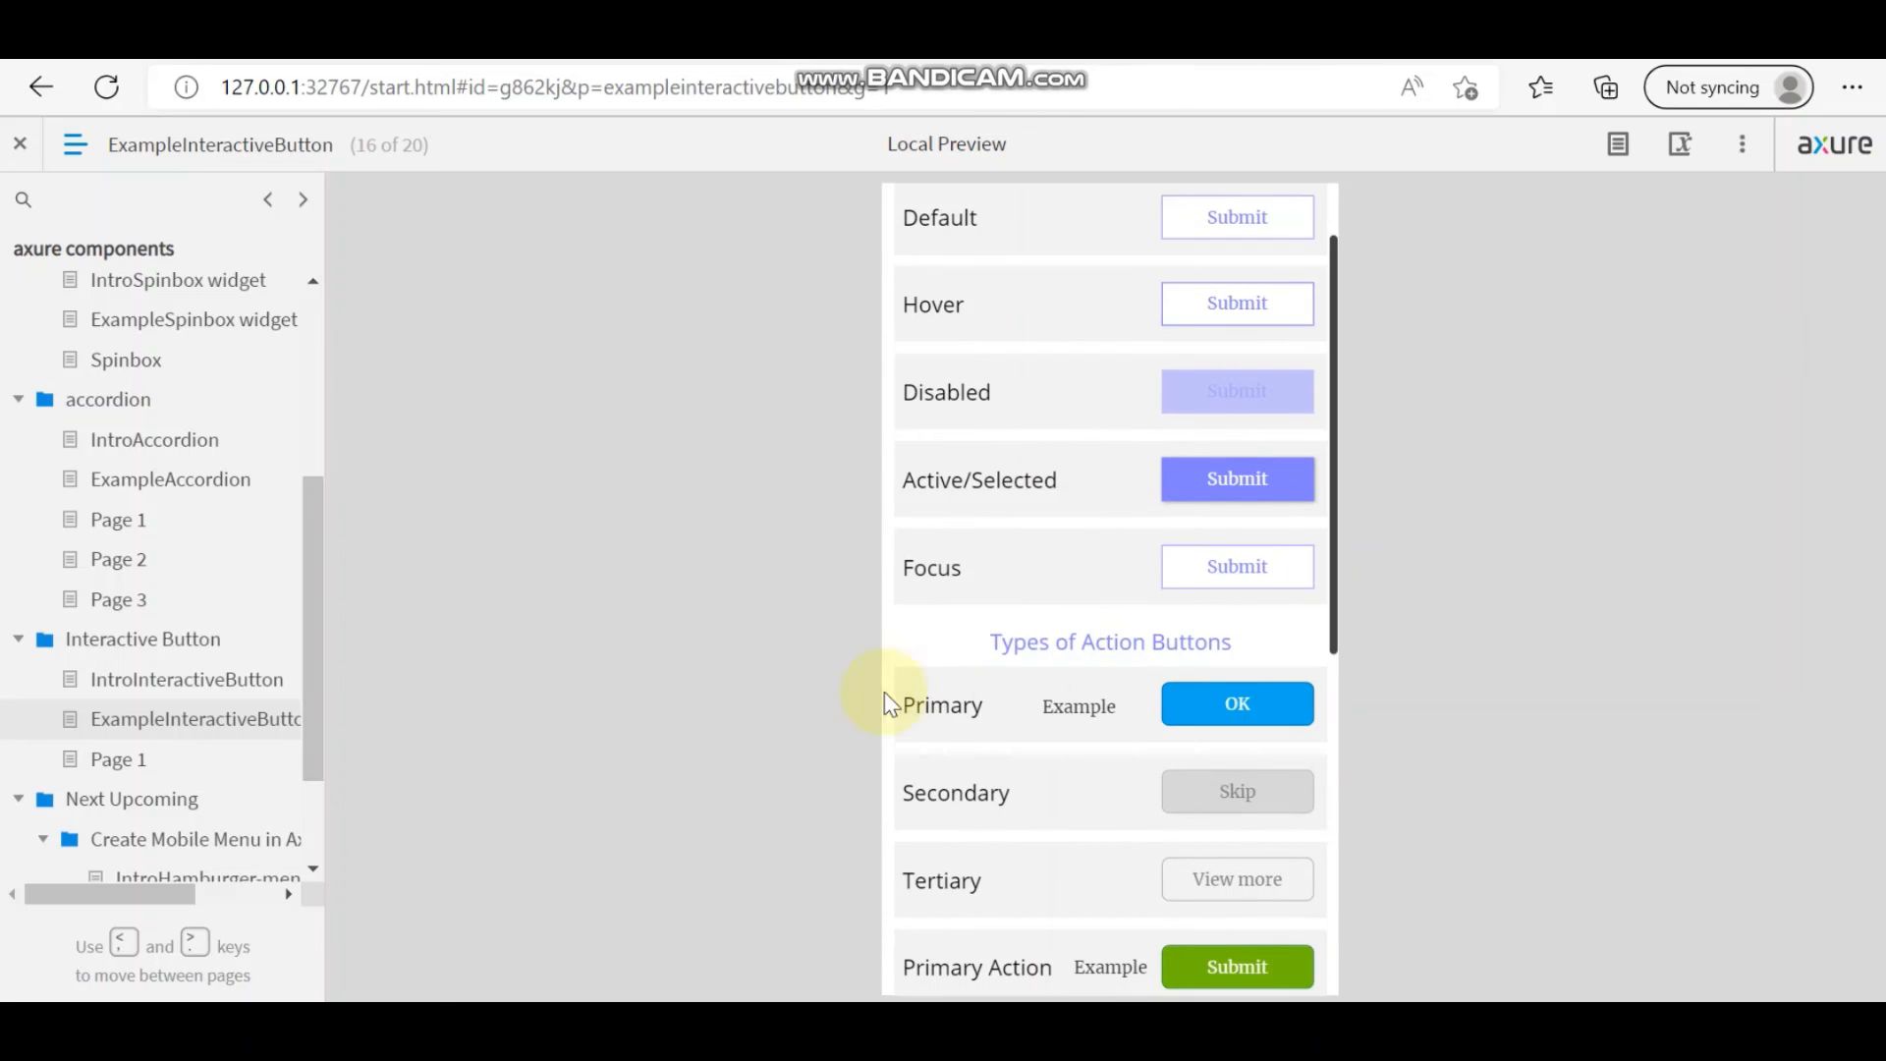
scroll(1052, 766, "down", 3)
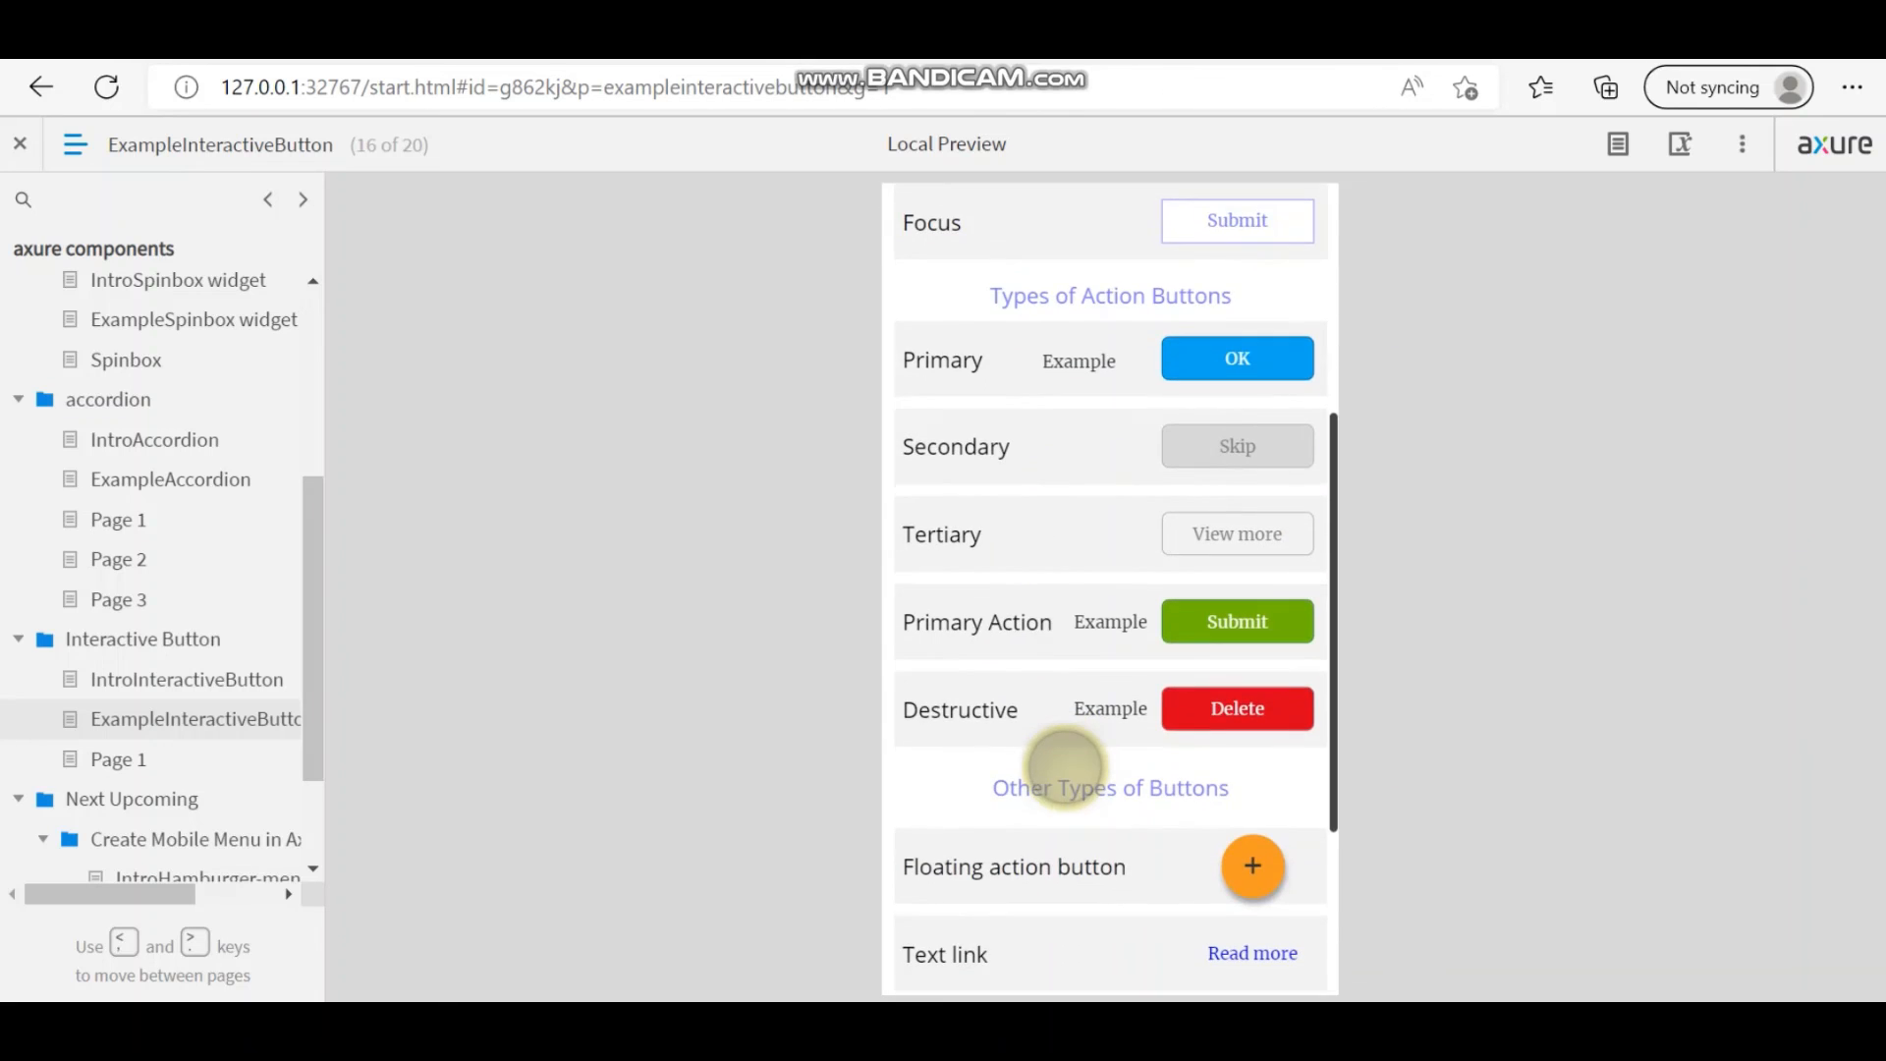
scroll(1065, 766, "down", 3)
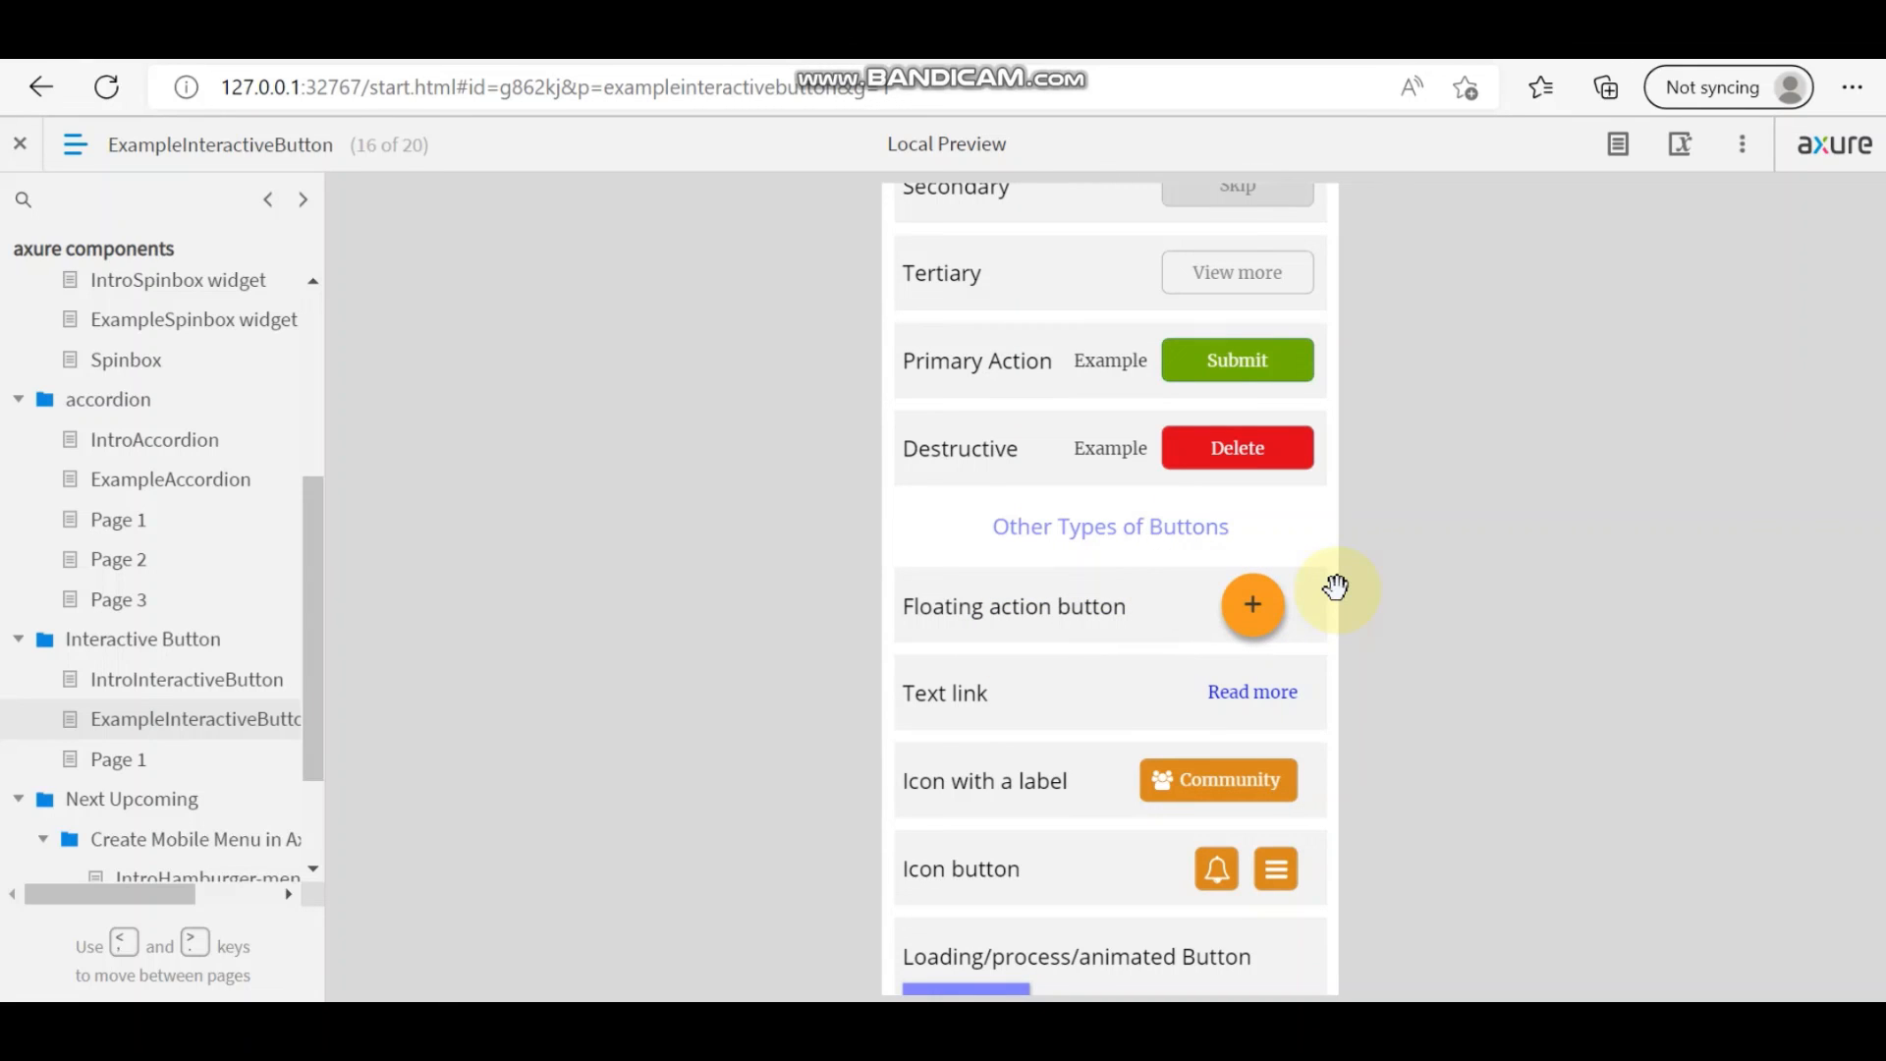
scroll(1086, 792, "down", 1)
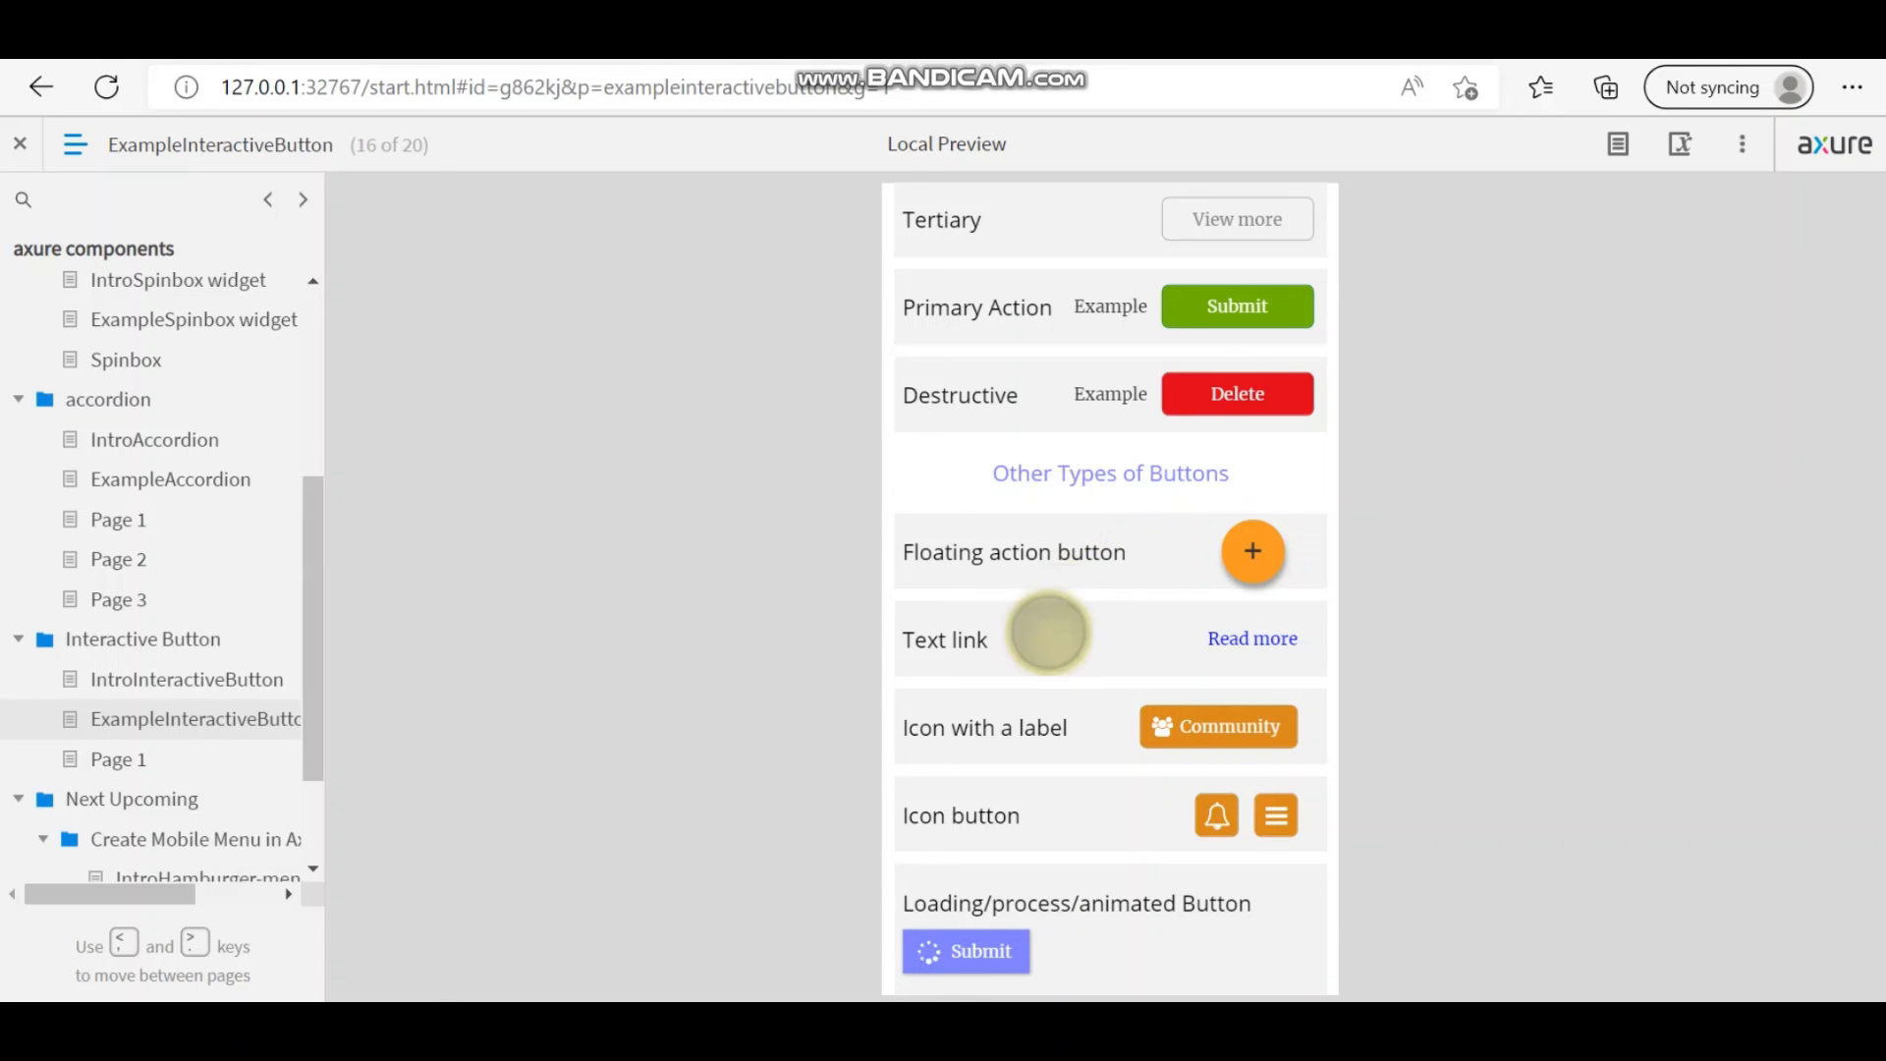
scroll(1047, 633, "up", 8)
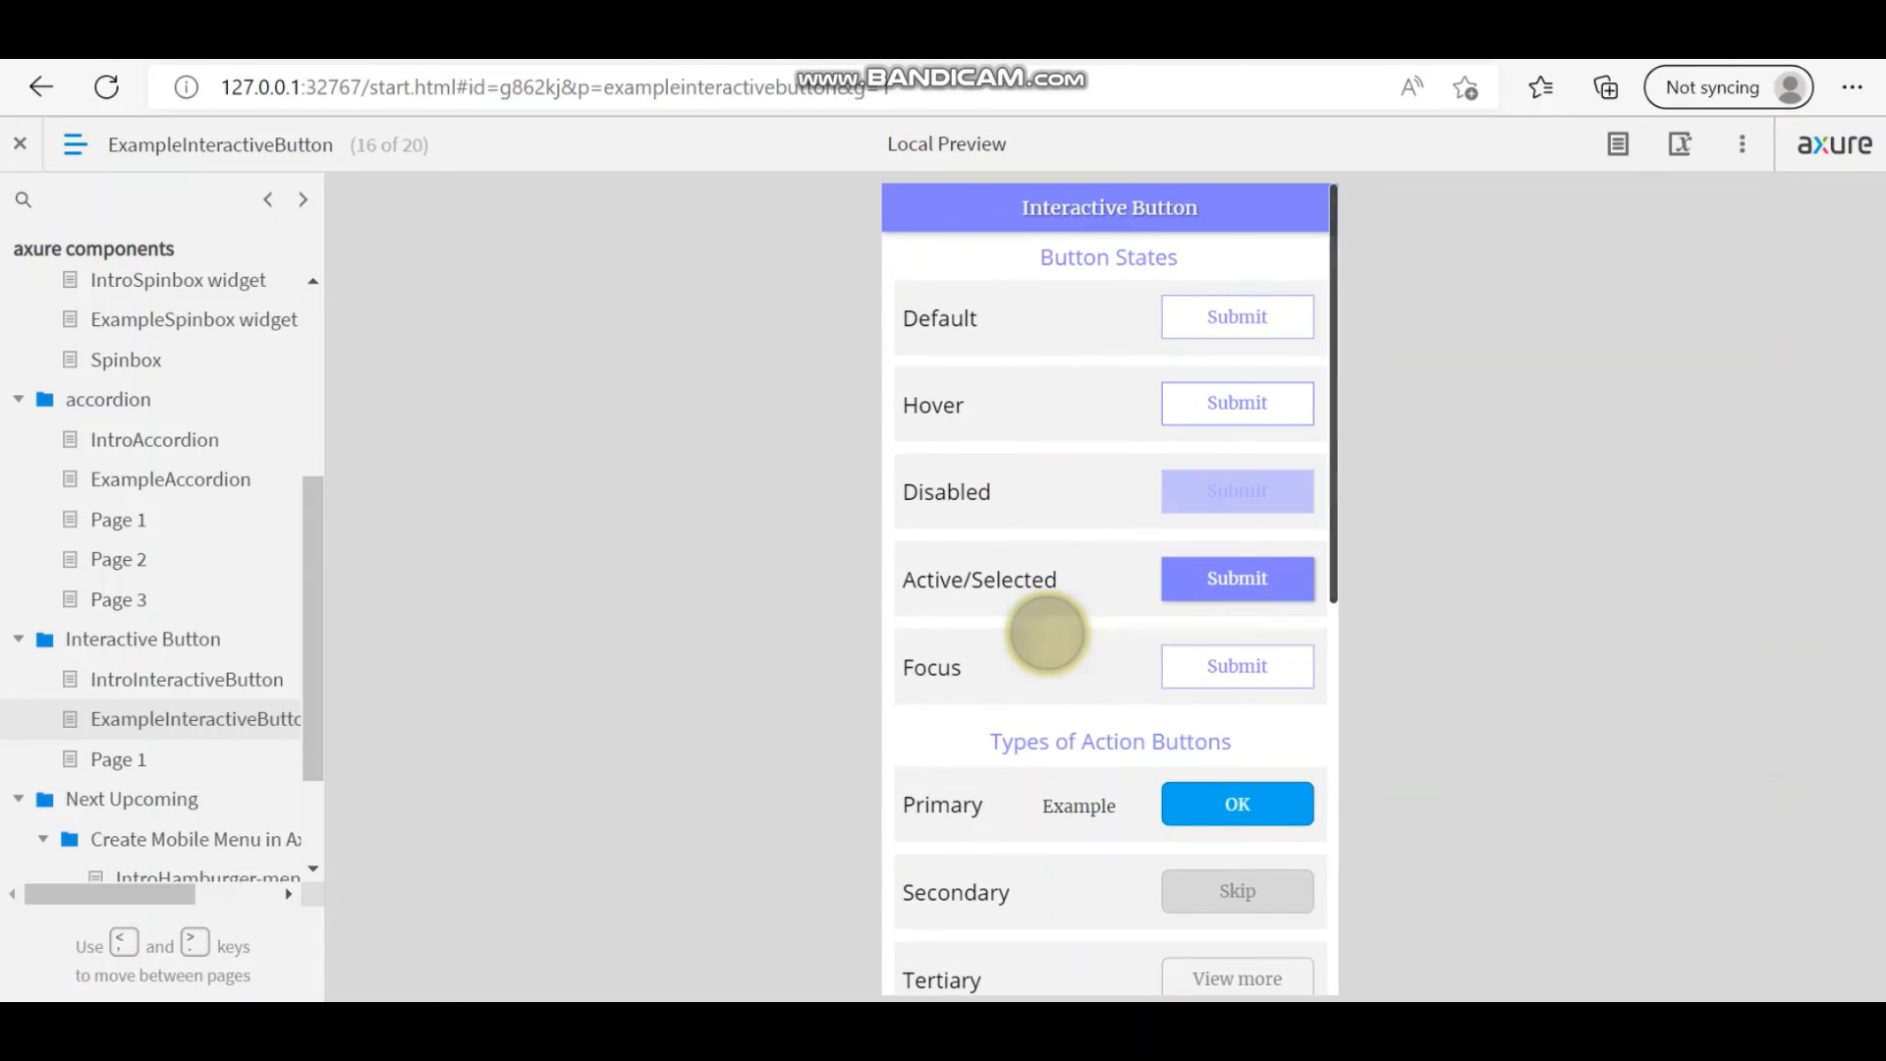